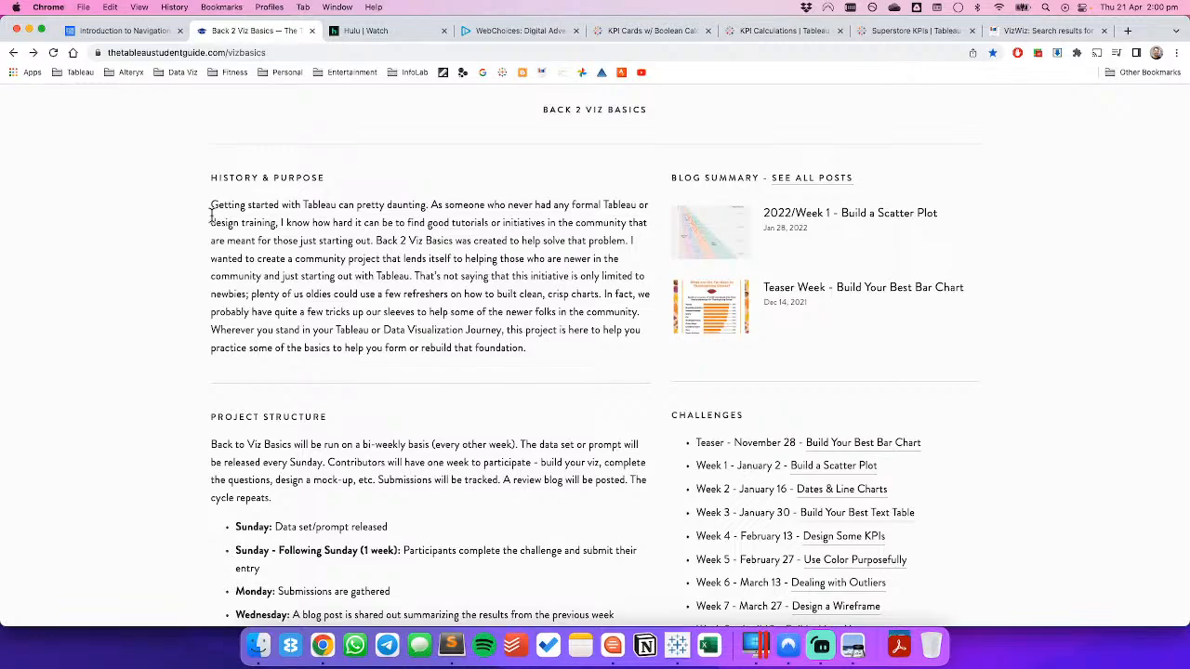
Open the Week 4 Design Some KPIs challenge and read its full summary and example KPIs.
scroll(655, 392, "down", 3)
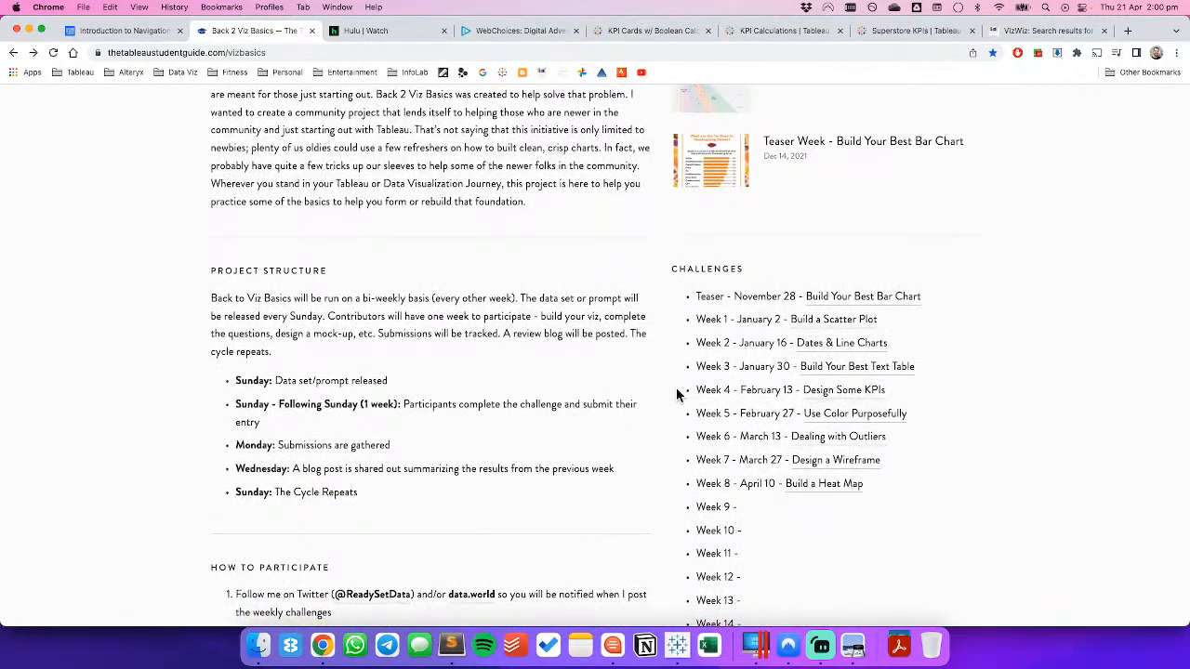
left_click(842, 392)
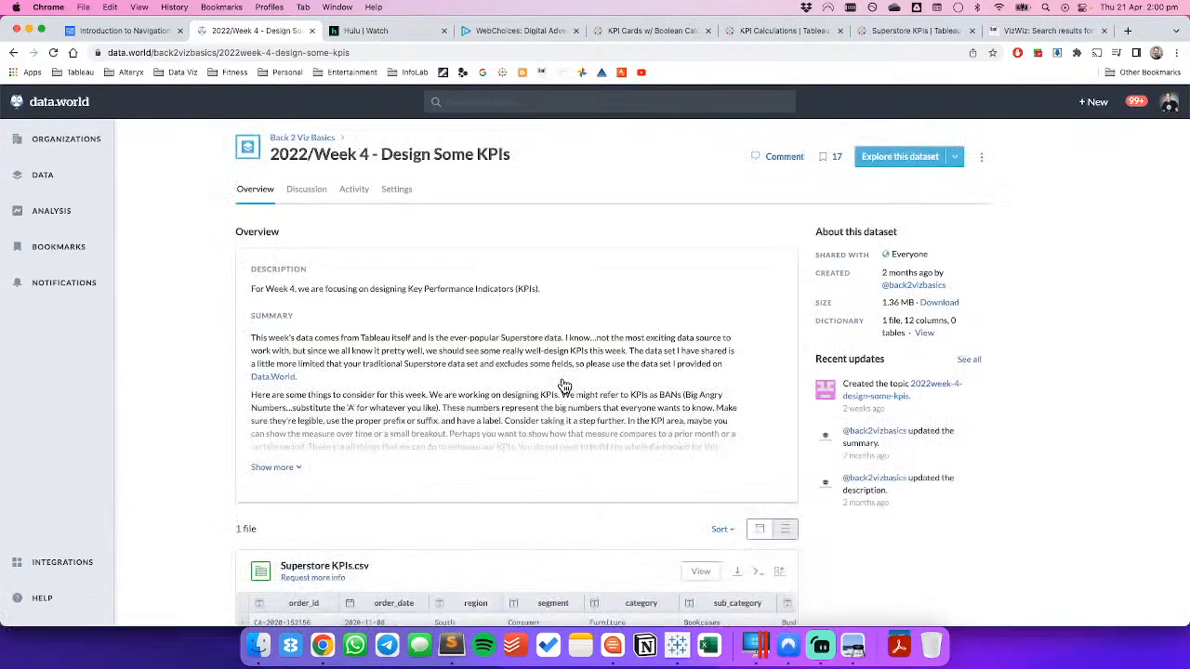
left_click(298, 468)
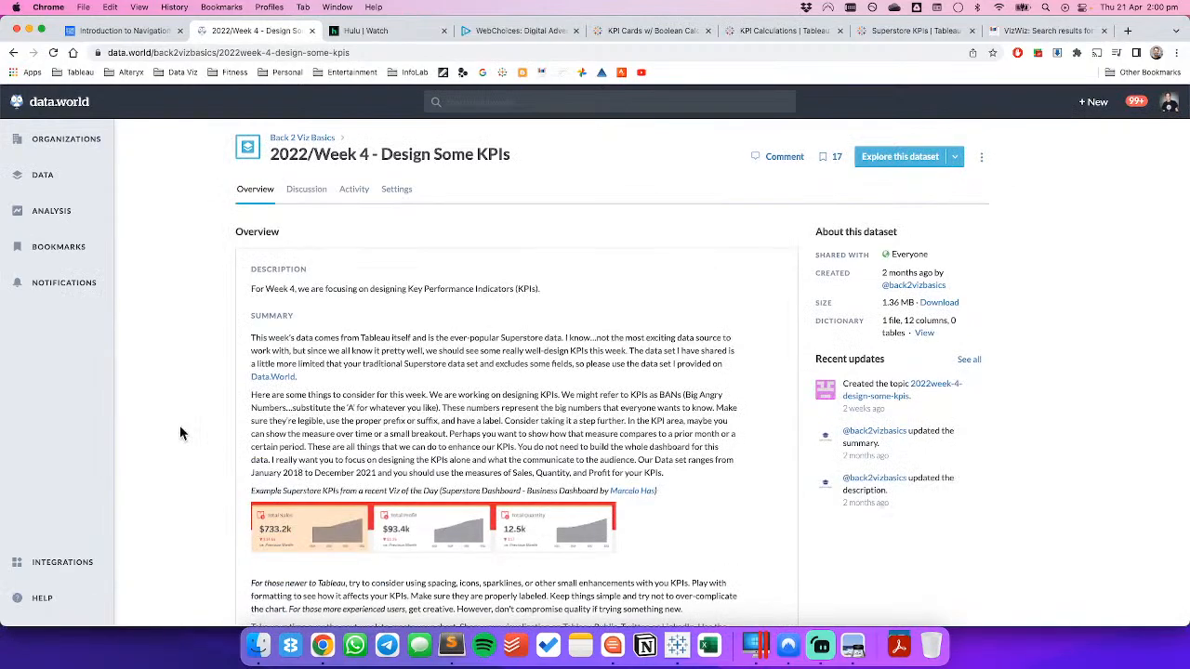
scroll(196, 374, "down", 1)
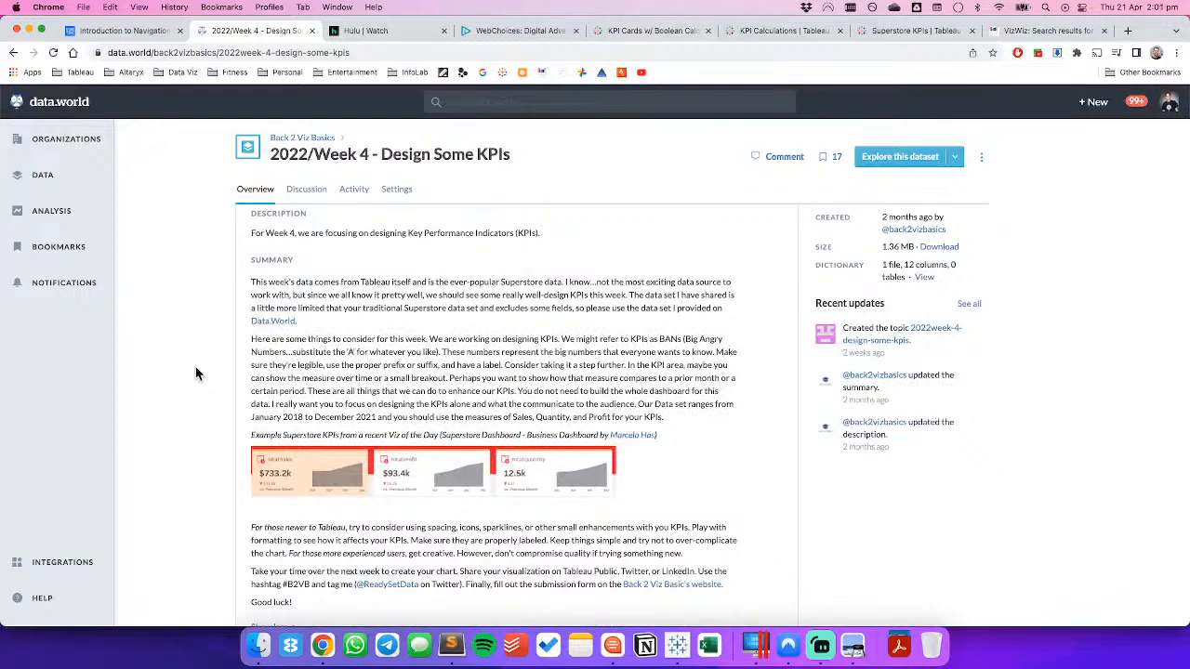
scroll(195, 373, "down", 5)
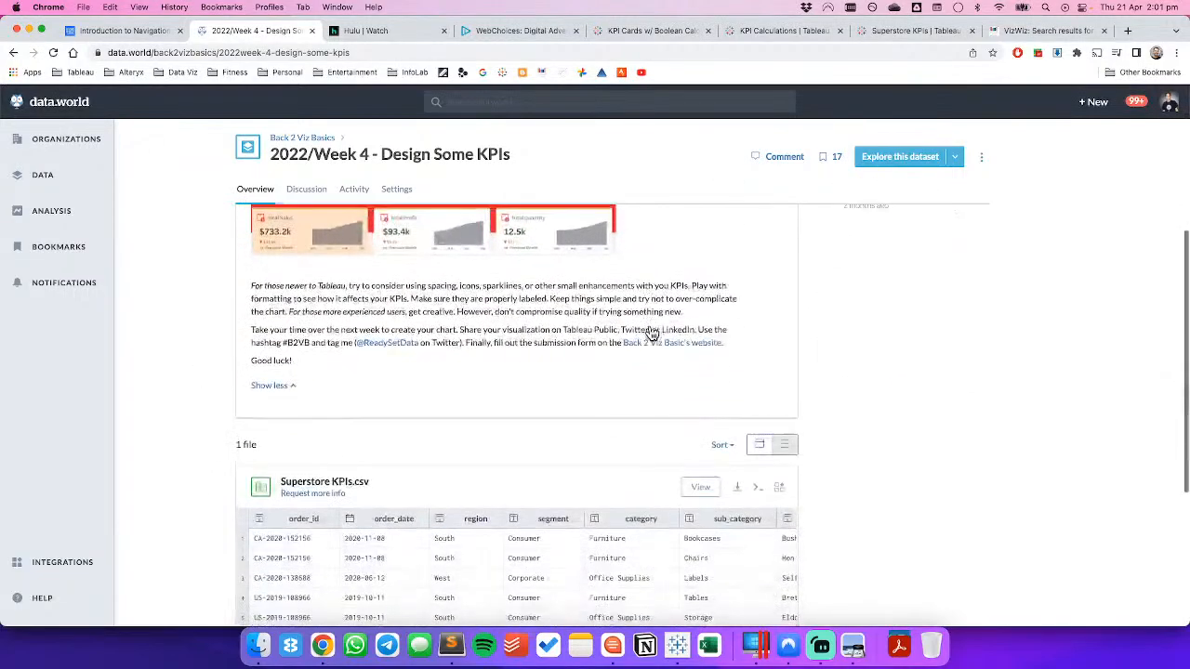
scroll(651, 335, "up", 5)
scroll(685, 302, "down", 1)
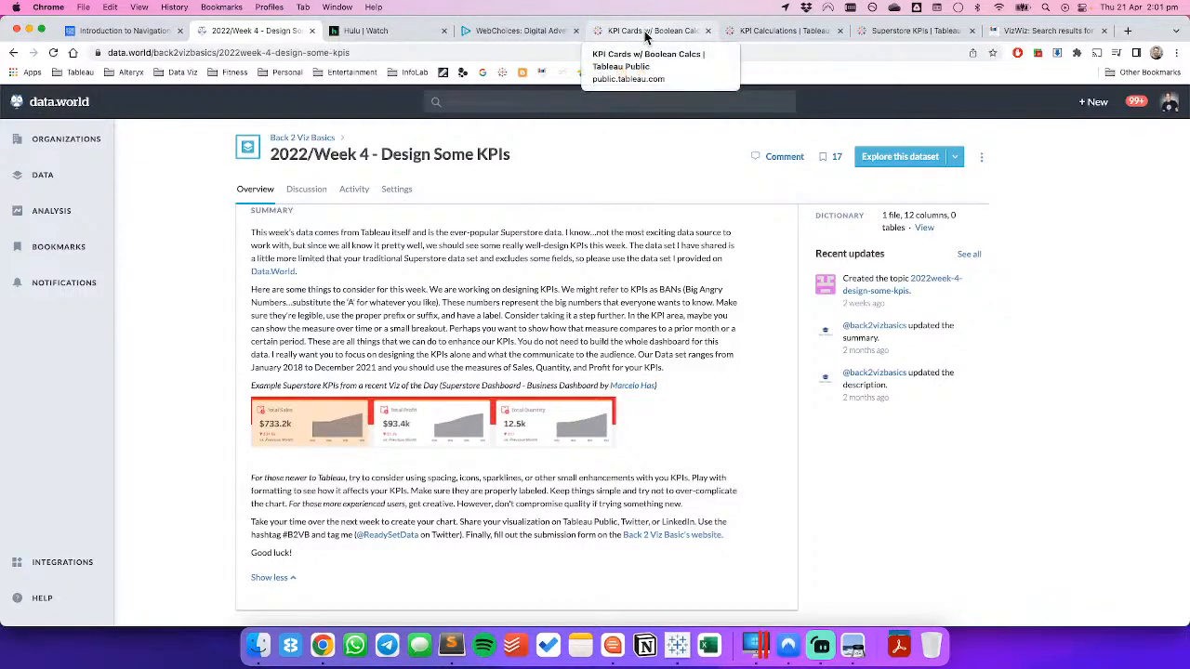
Review the KPI Cards w/ Boolean Calcs, KPI Calculations and Superstore KPIs example dashboards on Tableau Public.
left_click(576, 31)
left_click(549, 31)
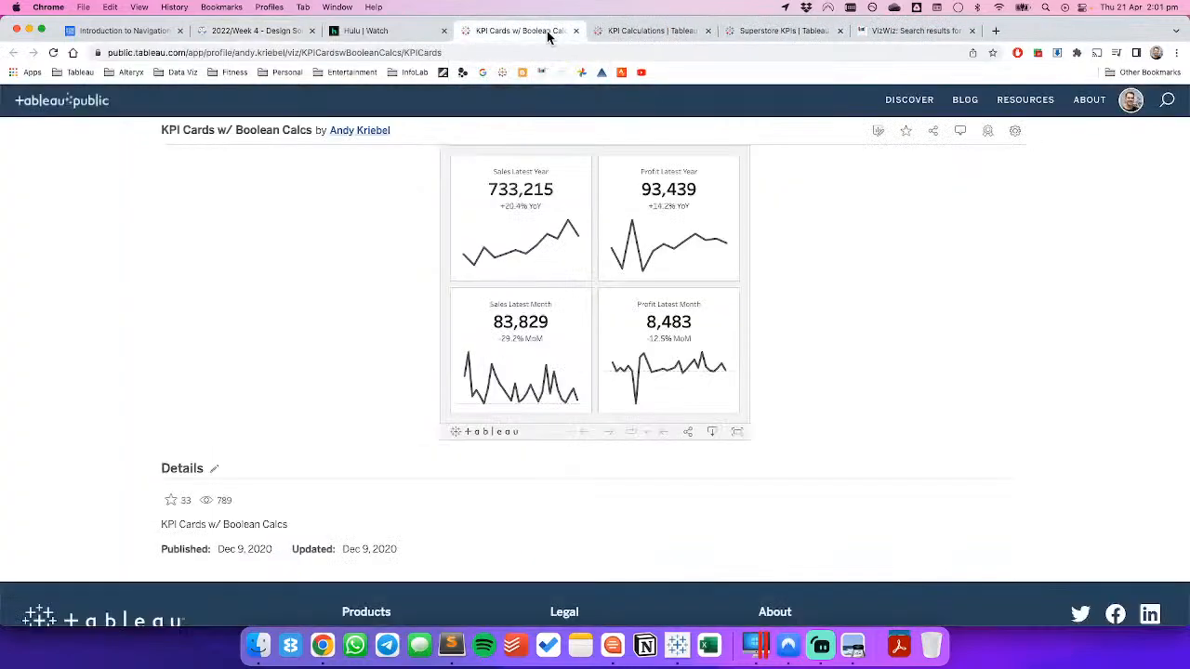
left_click(643, 33)
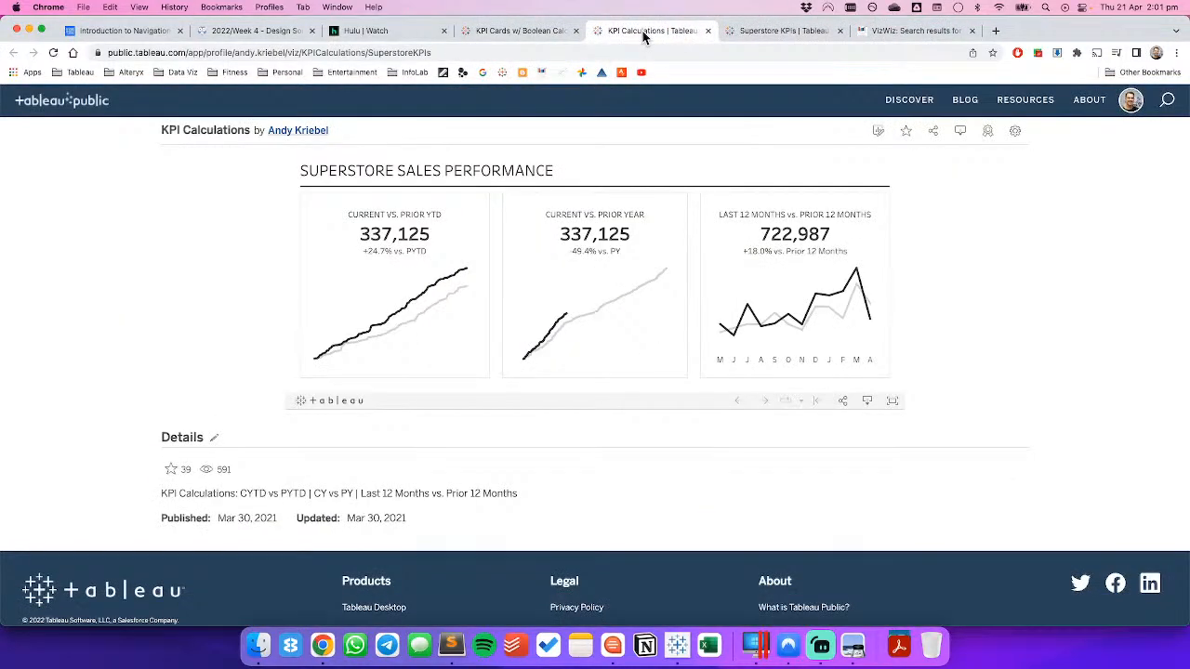
left_click(779, 33)
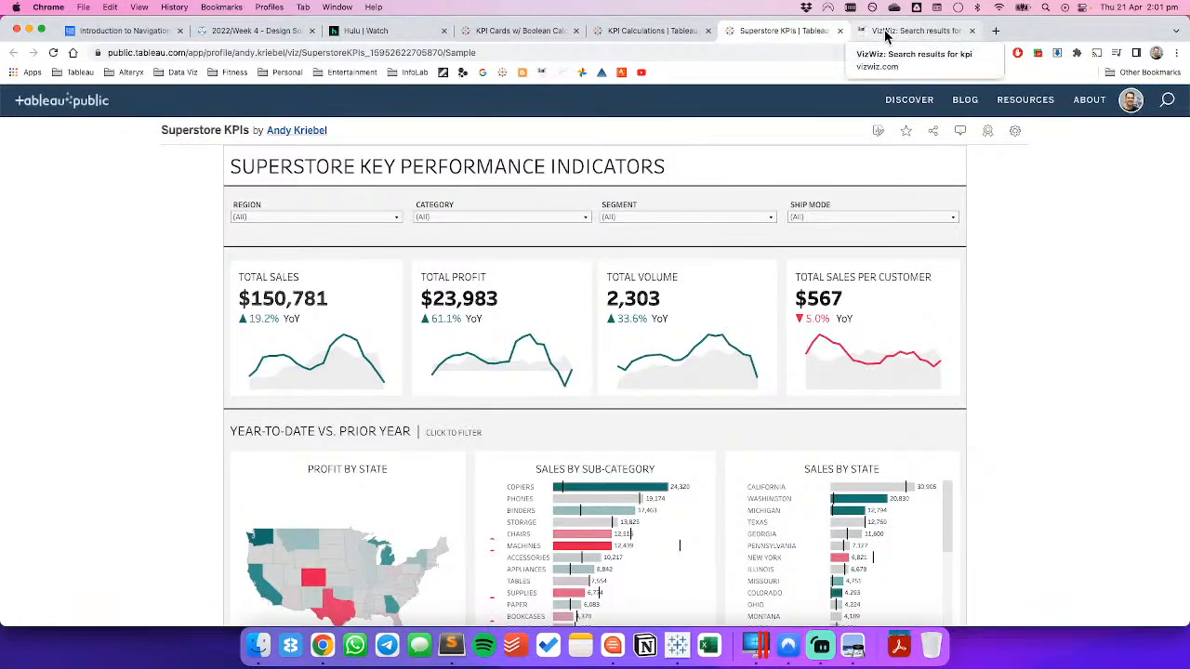
left_click(505, 33)
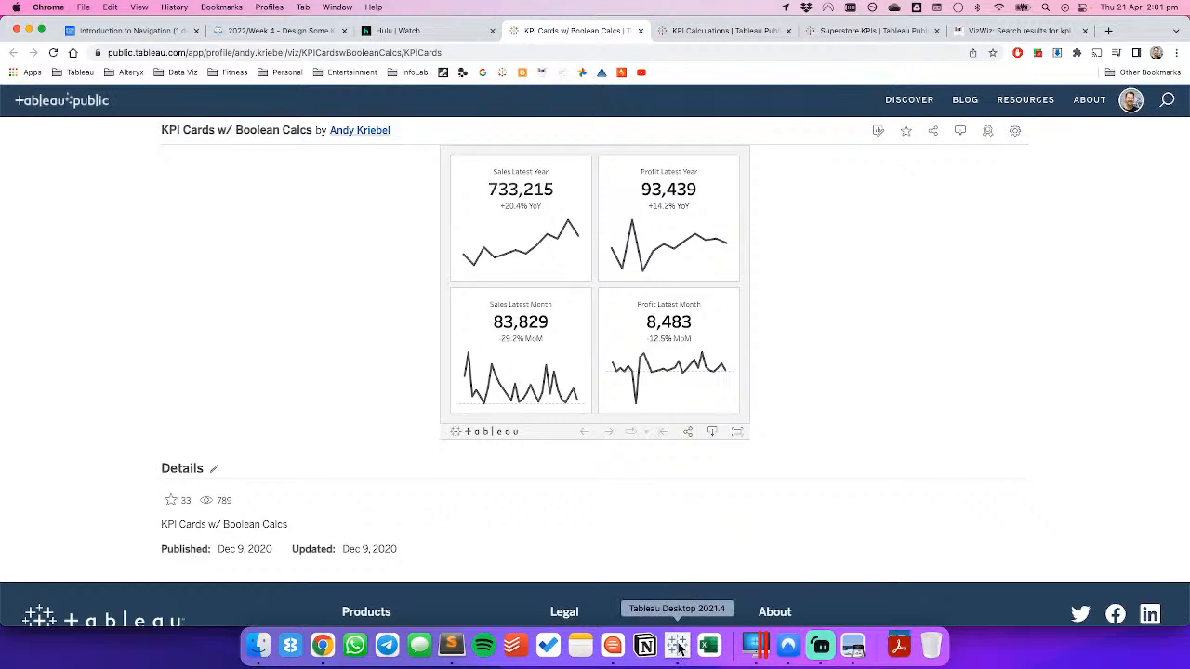
mouse_move(539, 236)
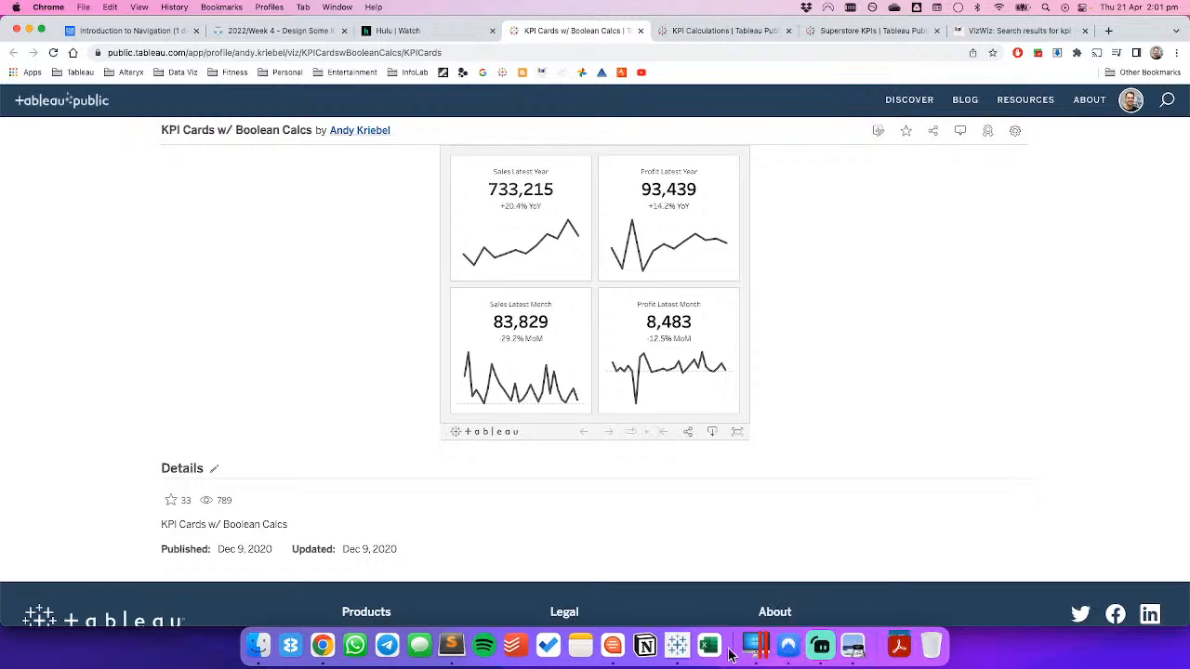
Switch to Tableau Desktop and list Sample - Superstore's Order Date as discrete exact dates in rows, viewing the latest dates.
left_click(677, 645)
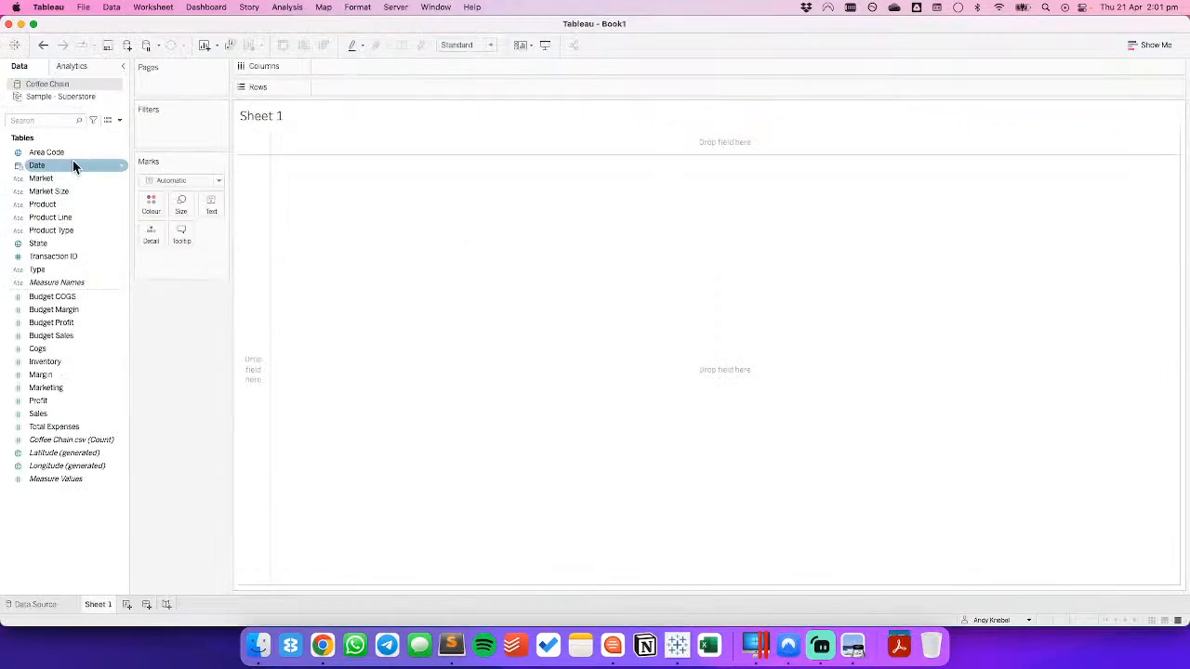
left_click(42, 95)
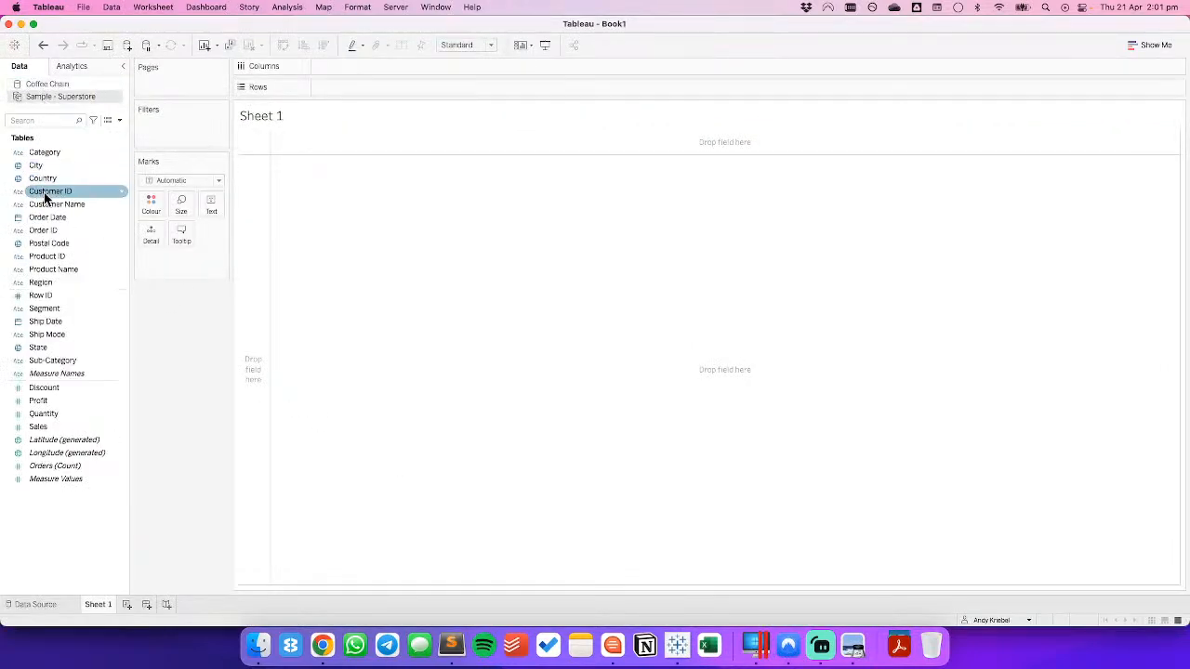
left_click_drag(49, 226, 248, 240)
double_click(553, 165)
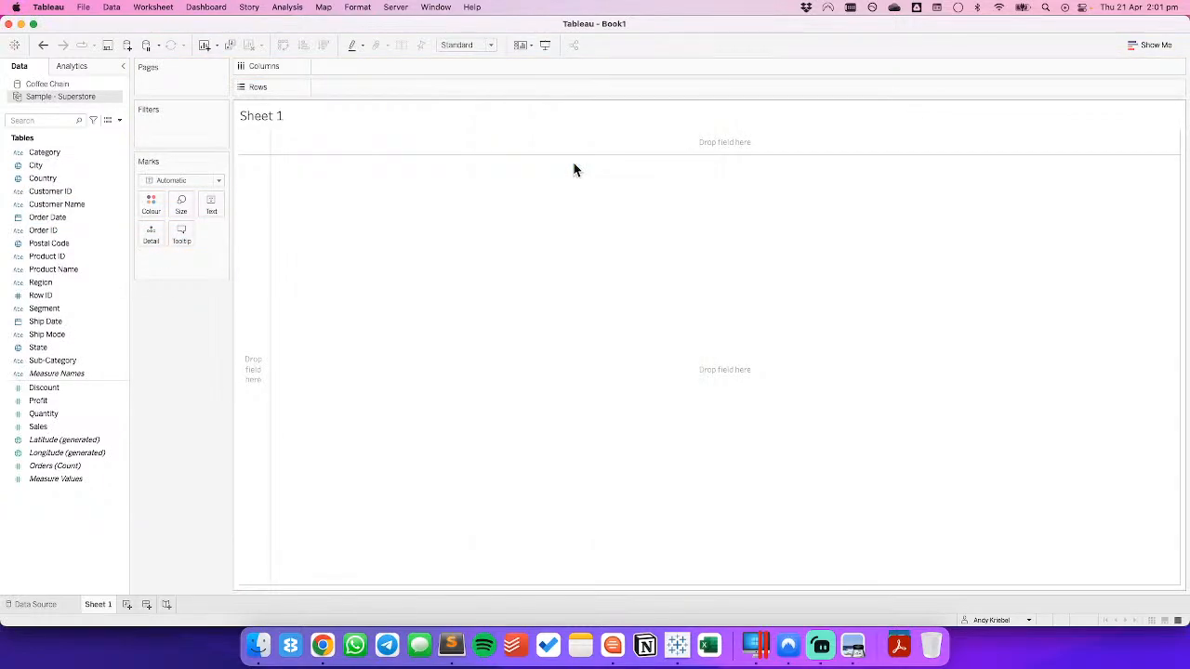
left_click_drag(335, 151, 340, 606)
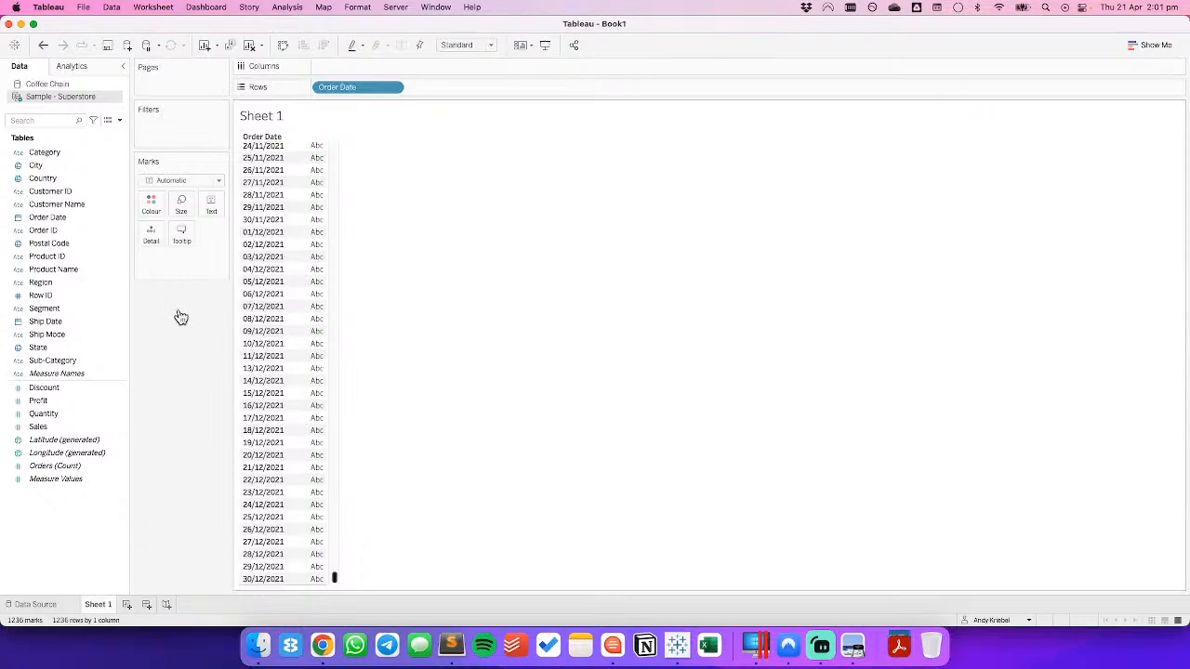
Create a calculated field named Date and begin its formula with DATEDIFF using the 'day' date part.
left_click(119, 120)
left_click(116, 133)
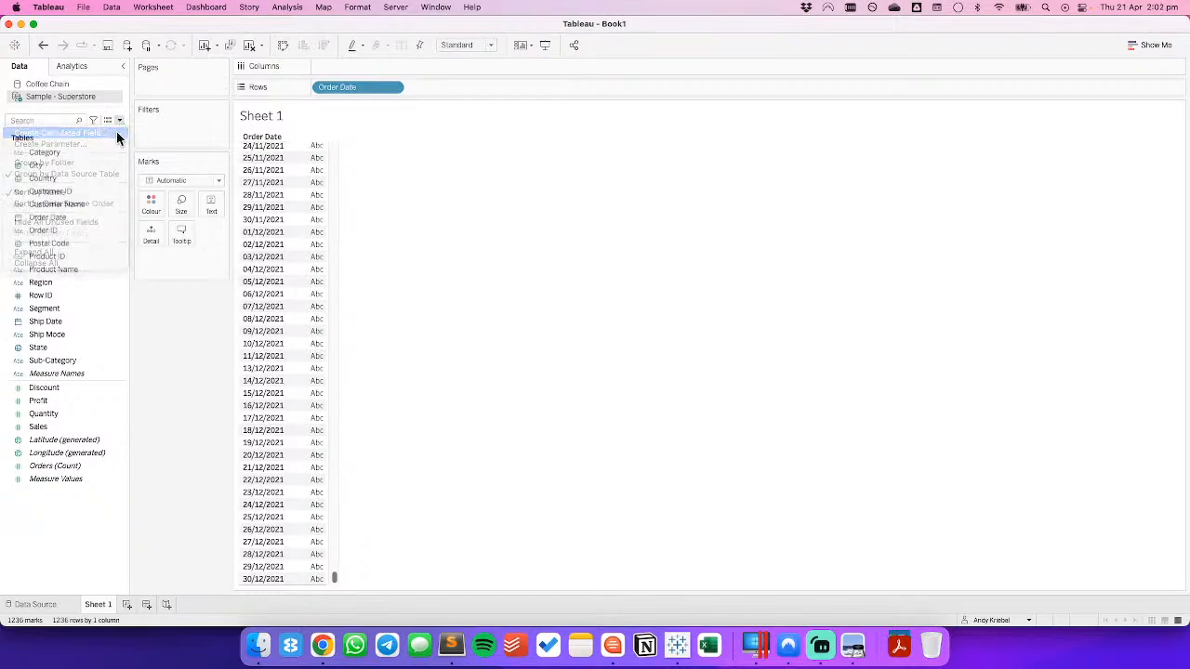
type("Date")
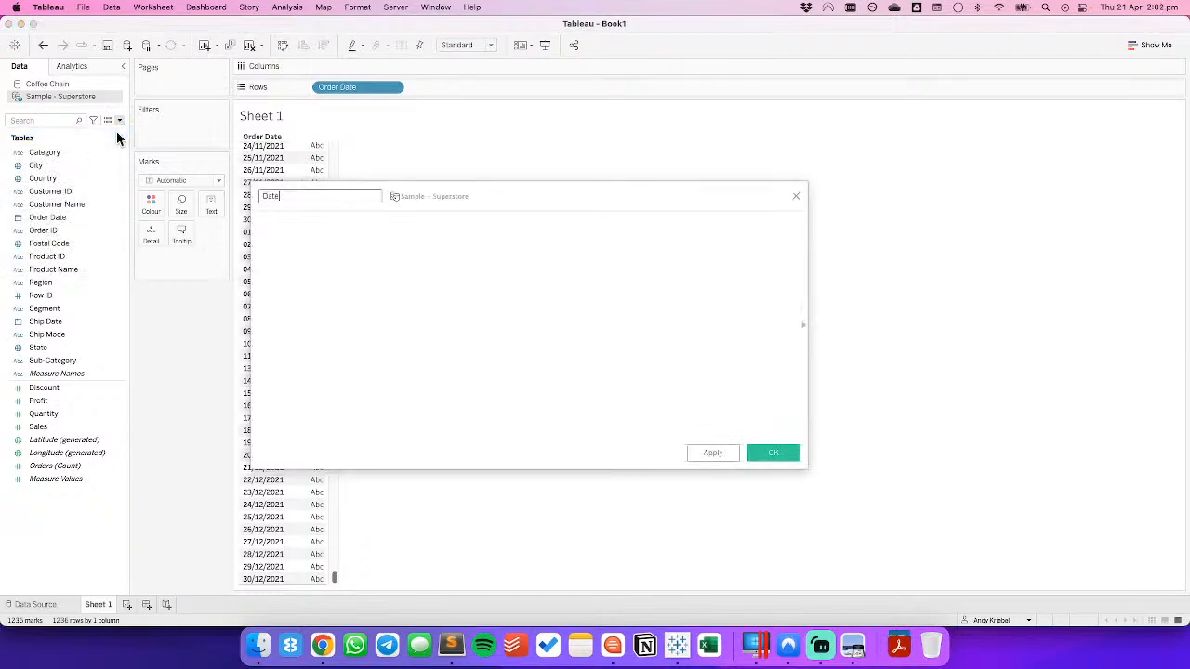
key("Tab")
type("dat")
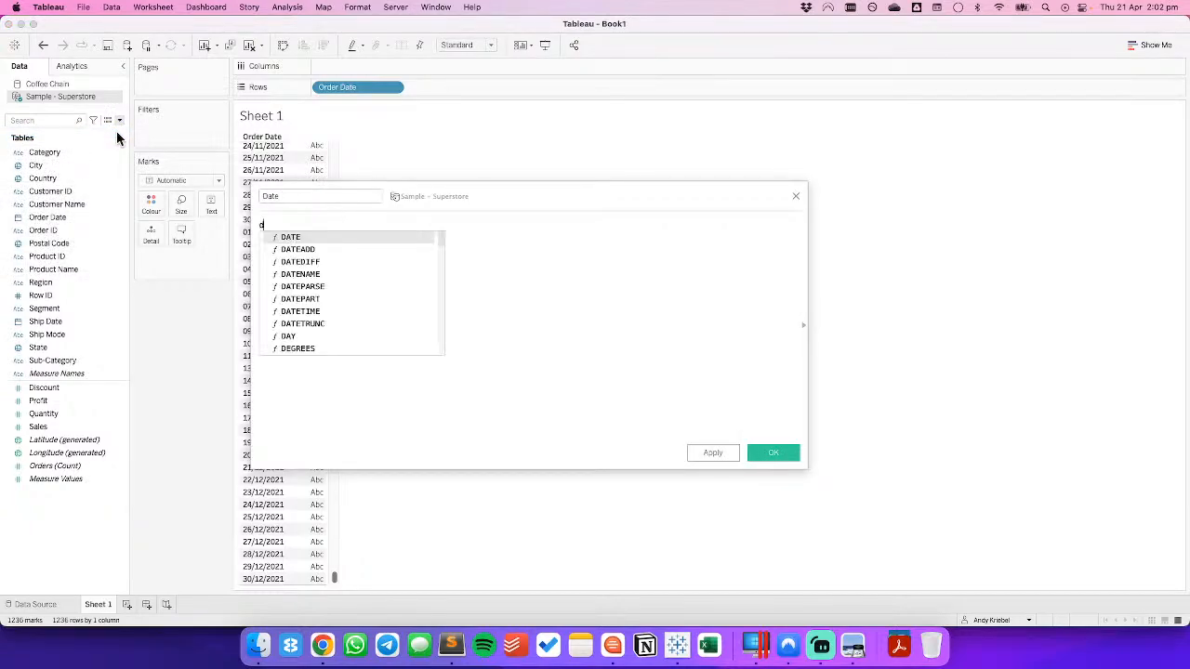
key("Down")
key("Down")
key("Down")
key("Up")
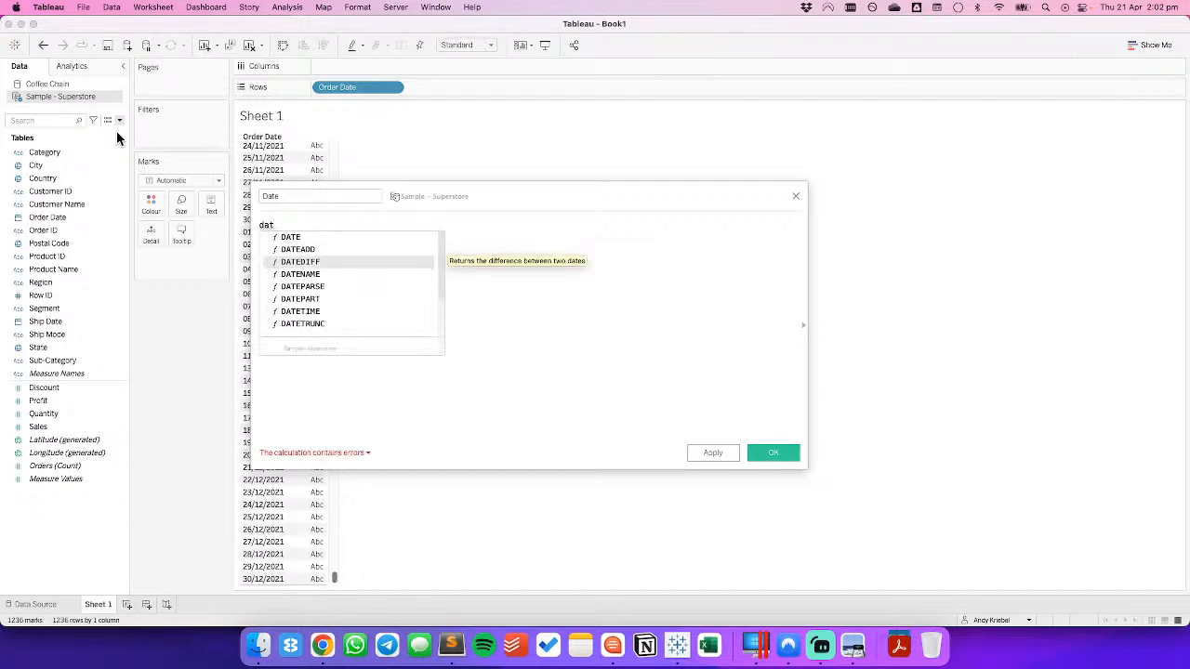
key("Return")
type("'day")
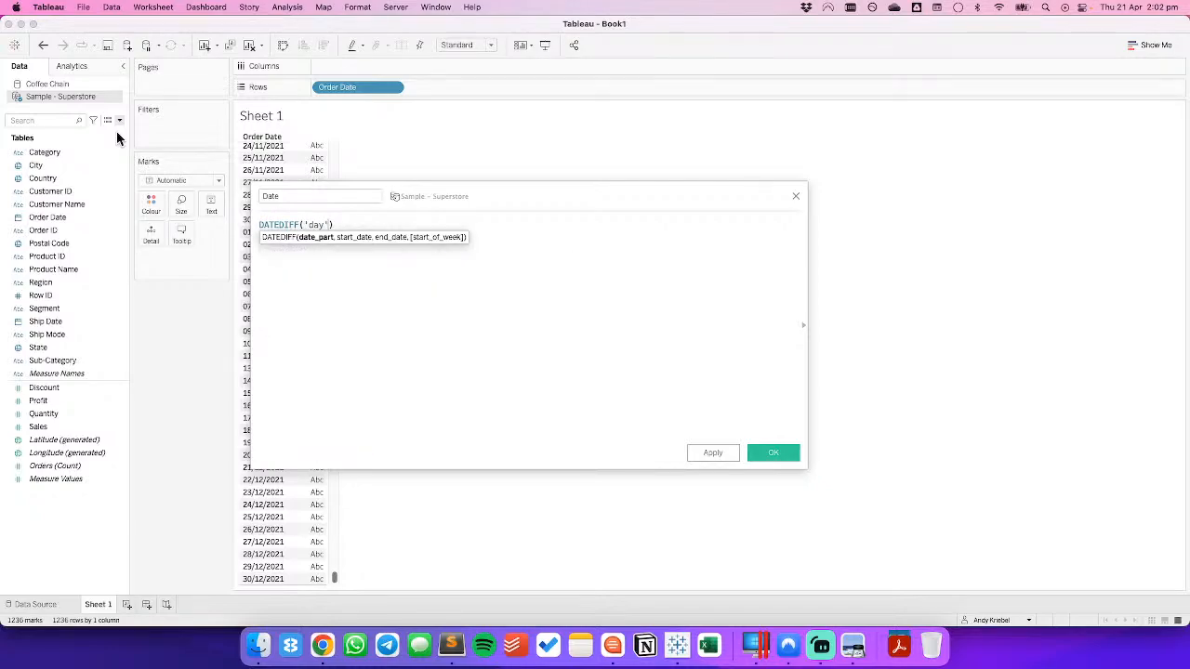
Complete the DATEDIFF with [Order Date] as start and TODAY() as end, and subtract 1 from it.
type(",order")
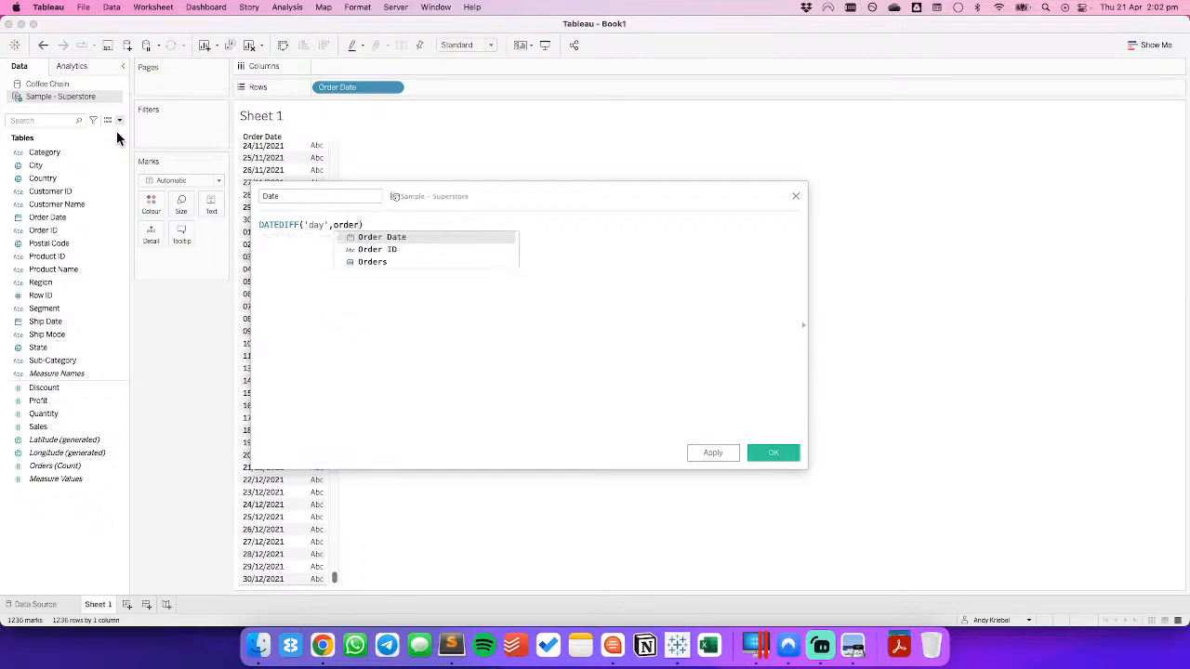
key("Return")
type(",toda")
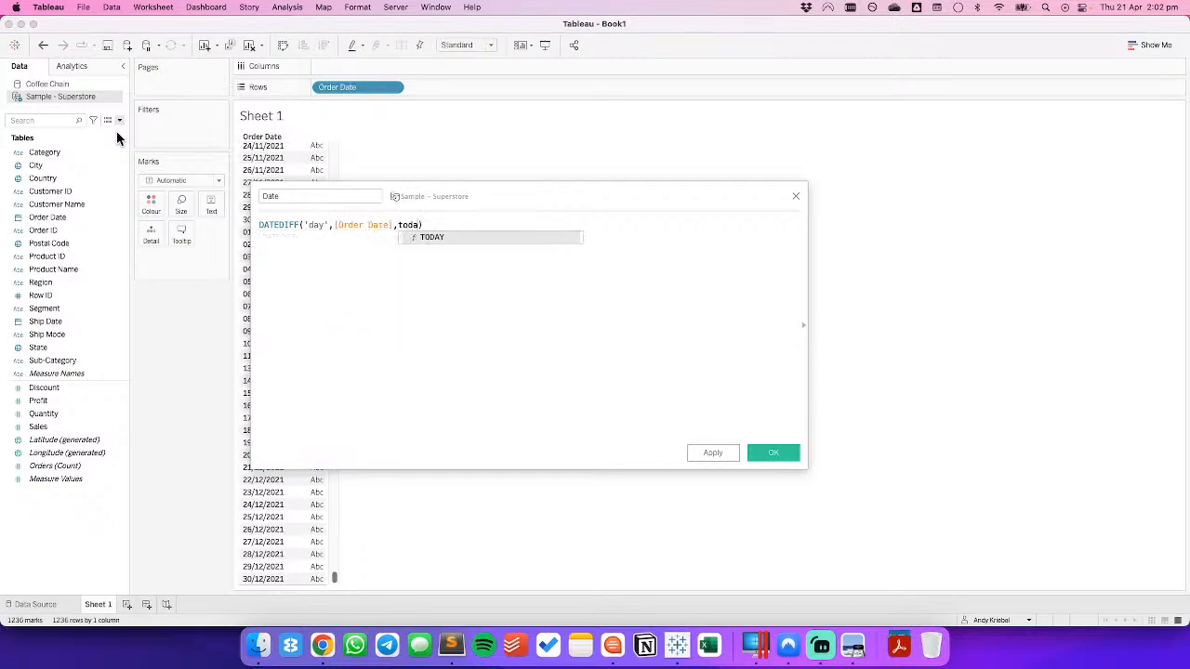
key("Return")
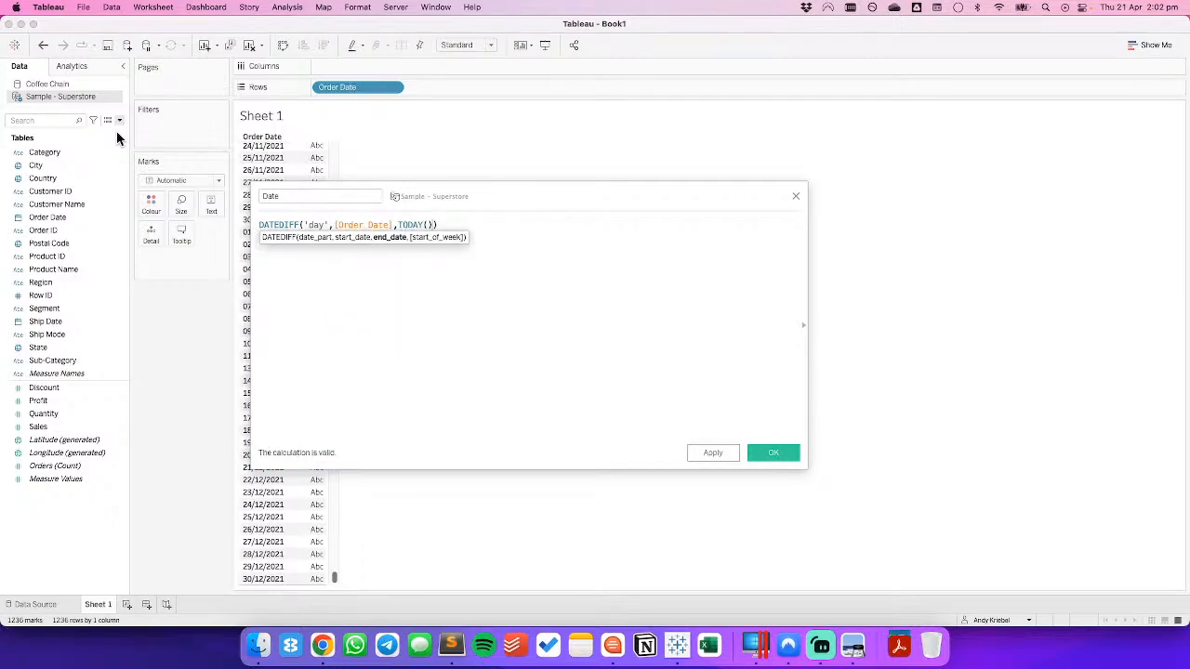
key("Right")
type("-1")
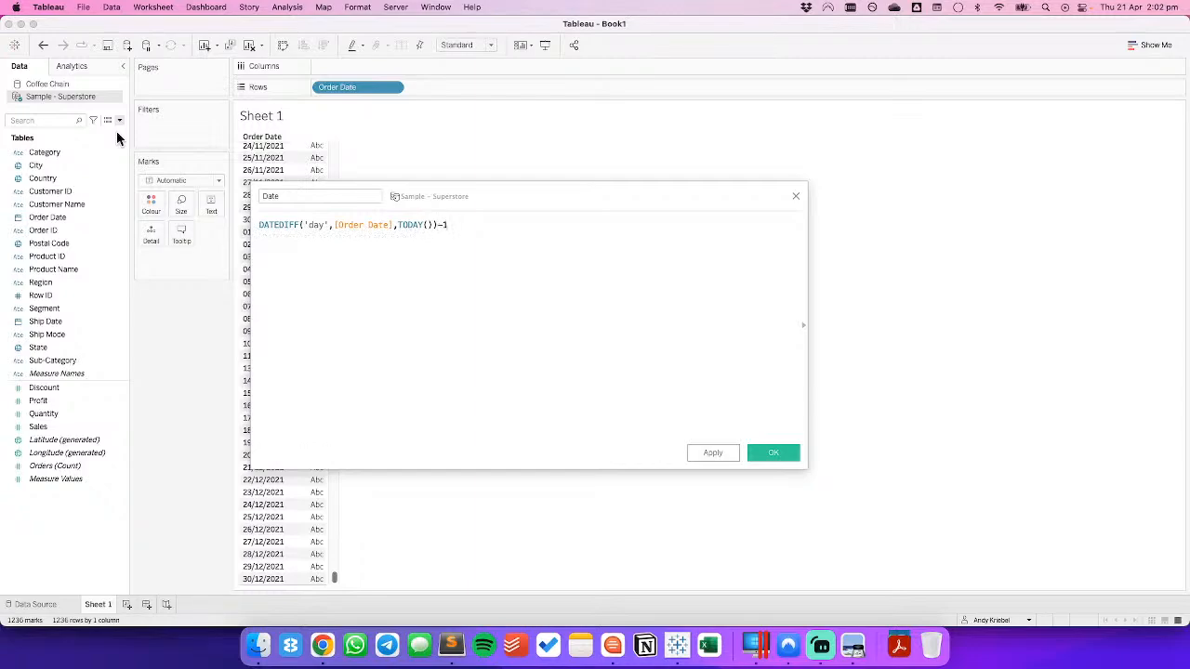
Start a DATEADD function with the 'day' date part on a new line above the DATEDIFF expression.
key("Home")
key("Return")
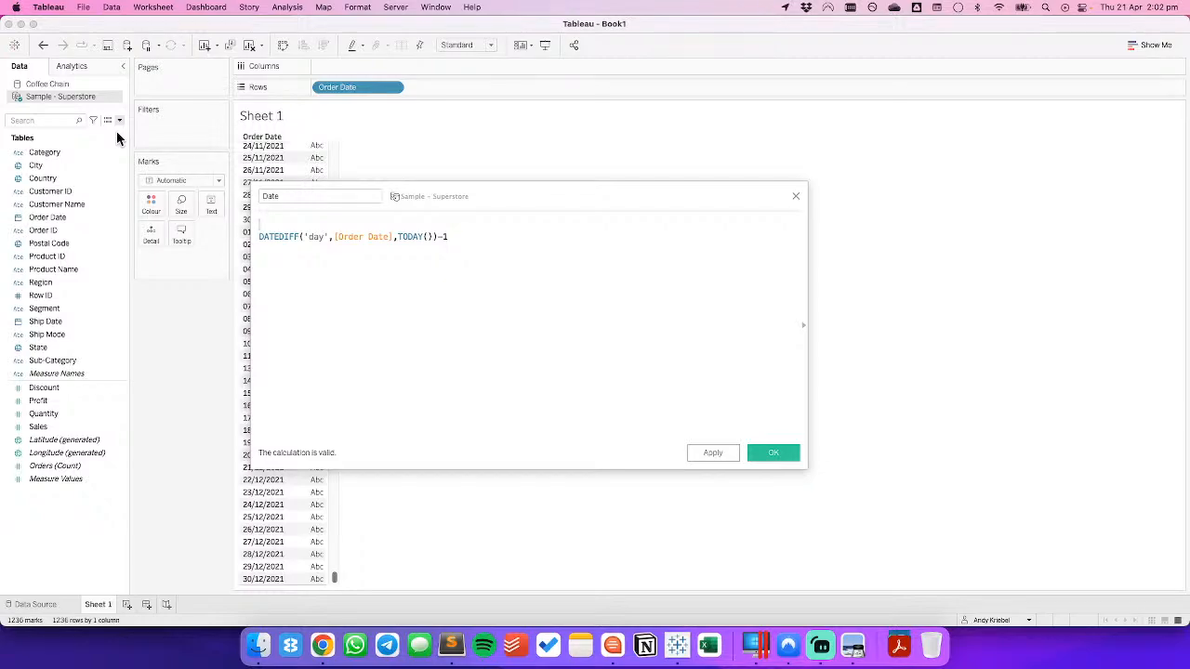
type("DATE")
key("Down")
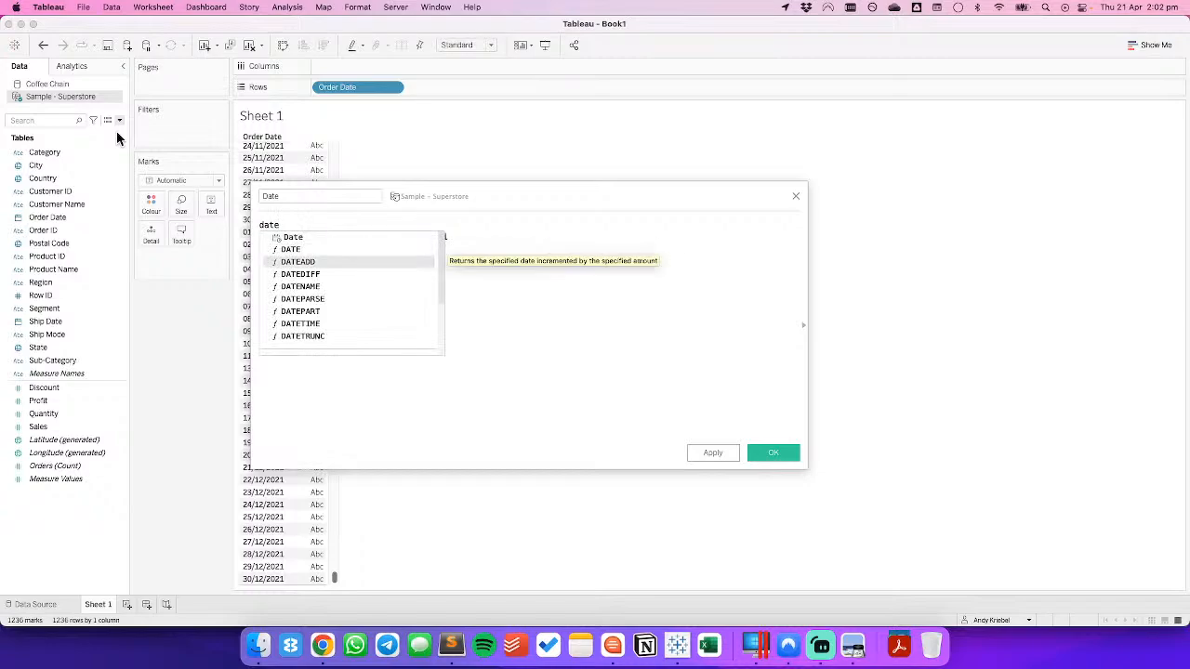
key("Return")
type("'day'")
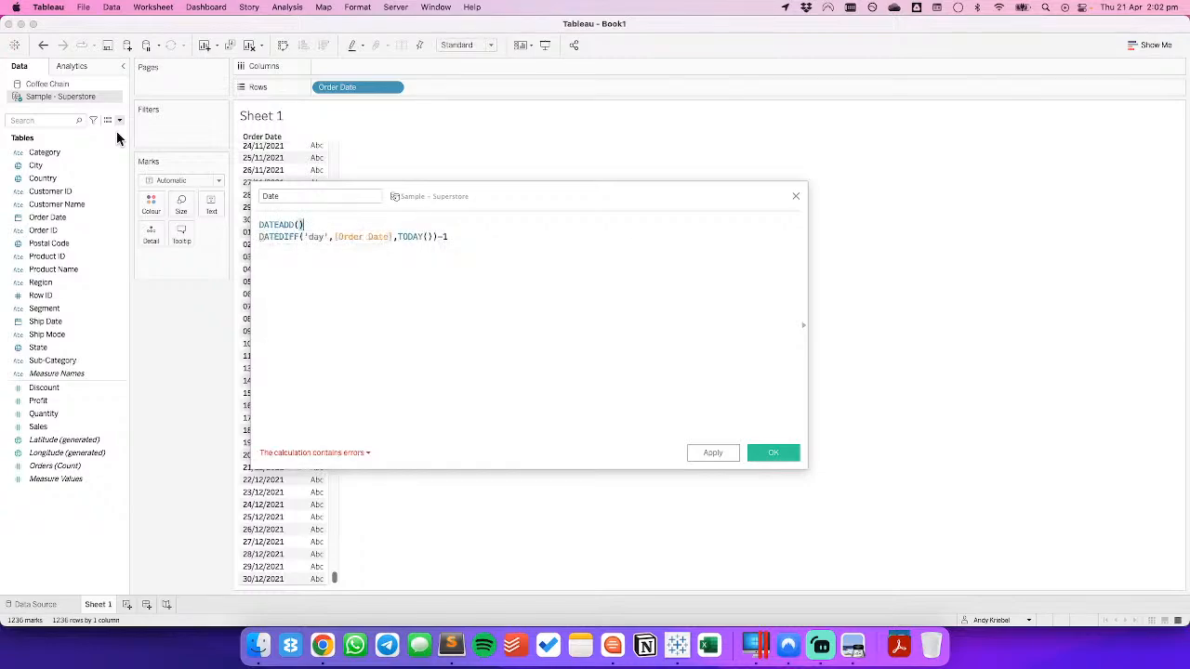
type(",")
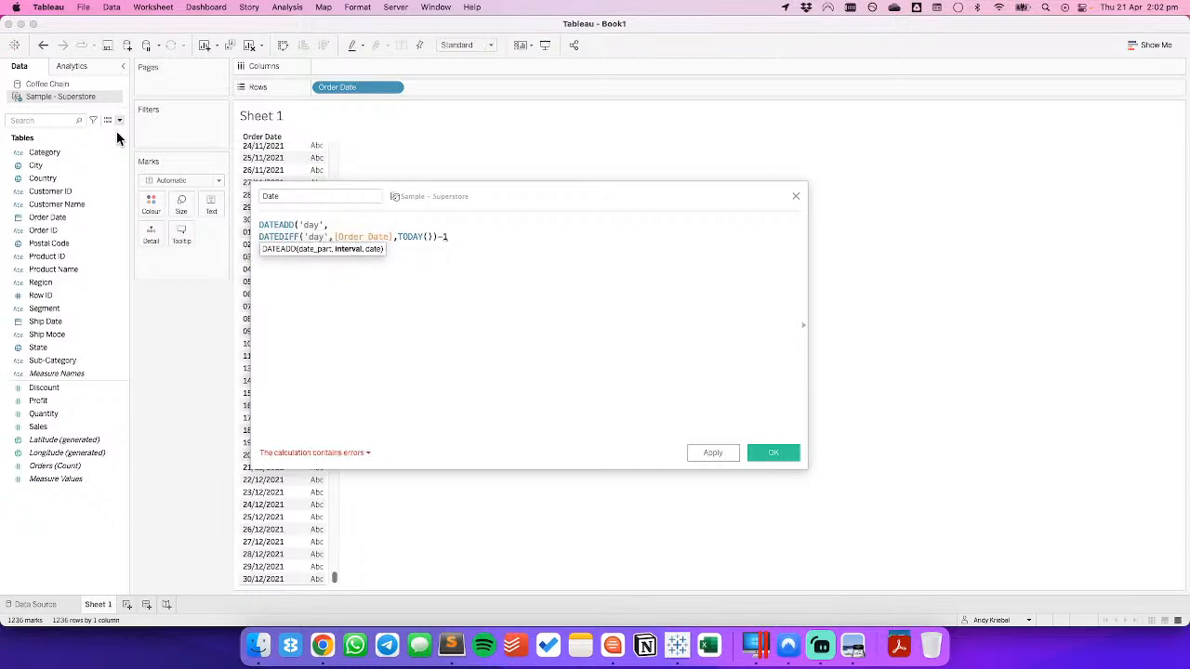
Finish the DATEADD with [Order Date] as its date argument and a closing parenthesis, and save the Date field.
key("Return")
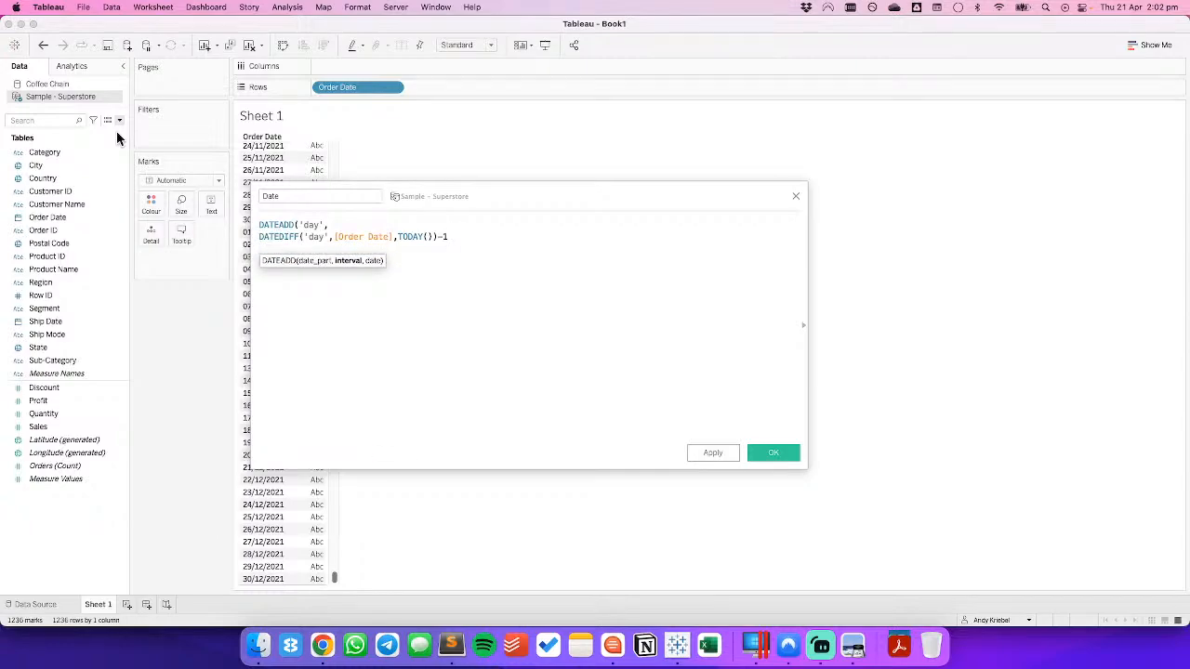
type(", order")
key("Return")
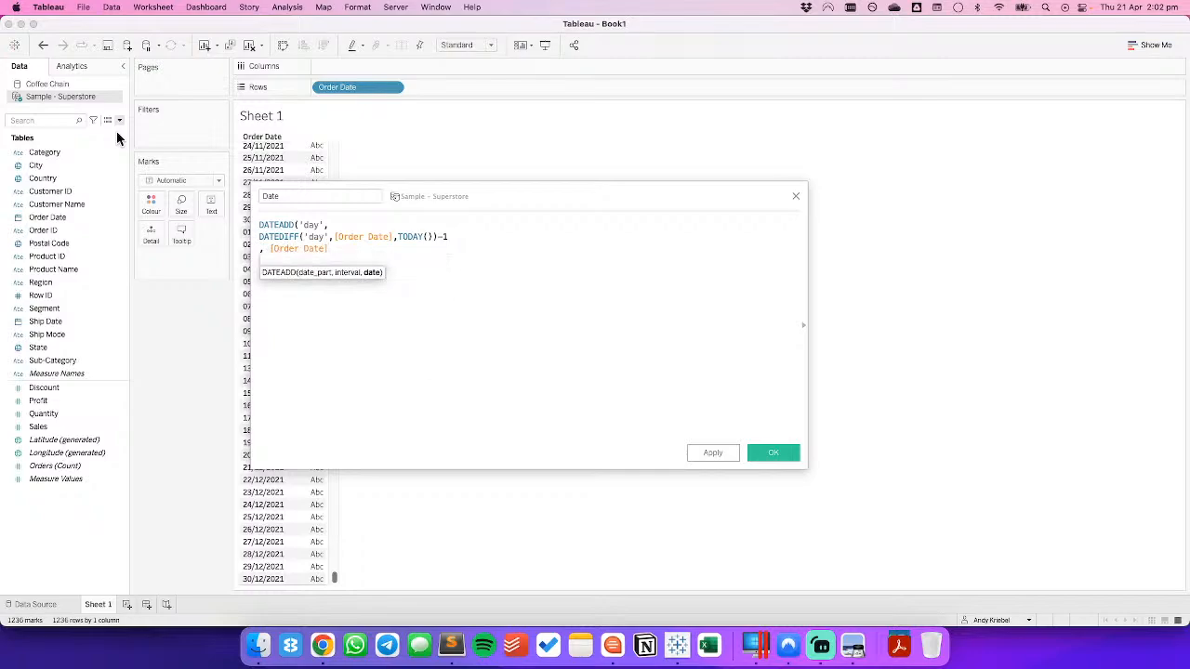
key("Return")
type(")")
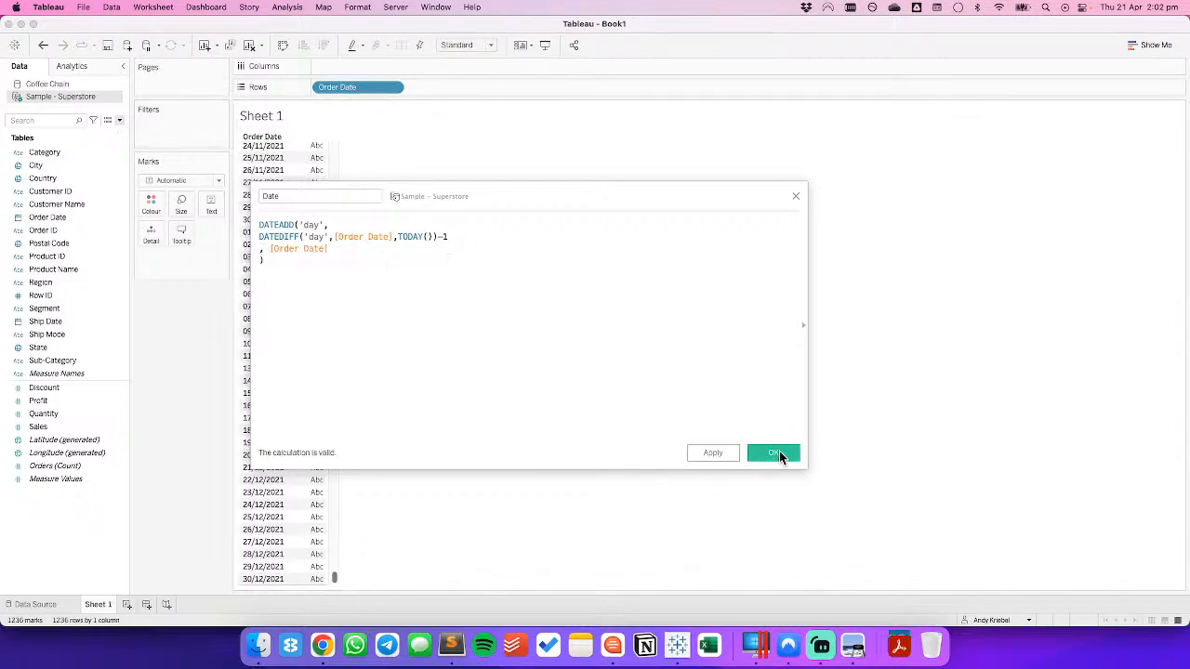
left_click(780, 453)
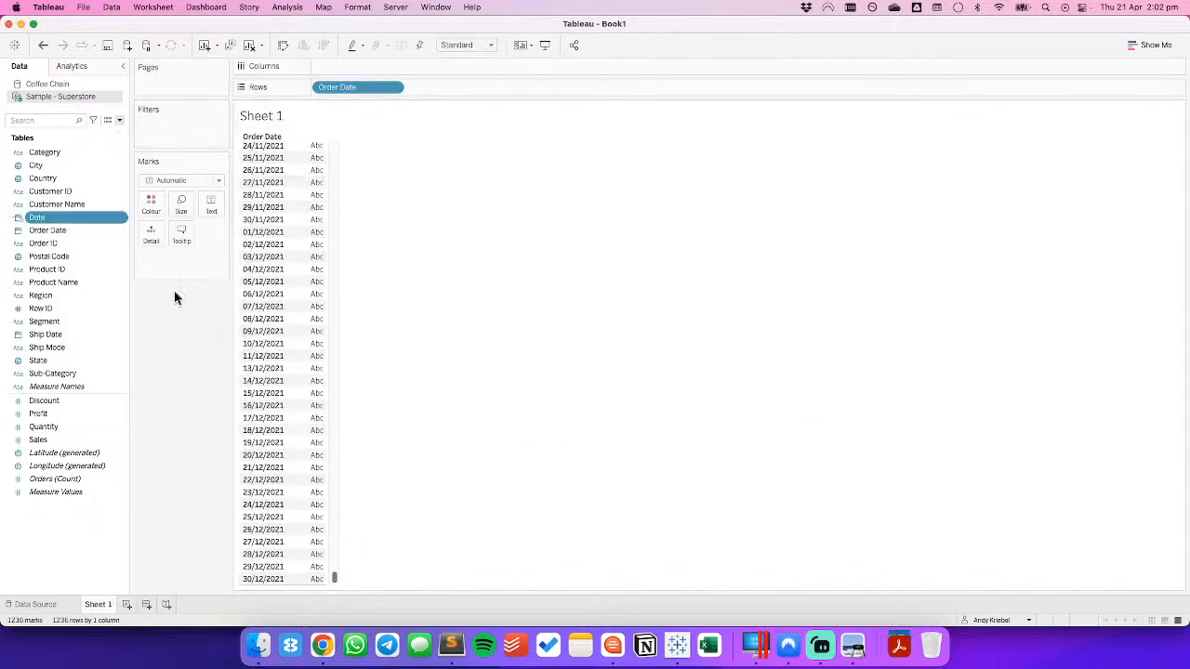
Change the Date field's data type to Date and add it as discrete exact dates beside Order Date in rows, checking the last row.
left_click(18, 219)
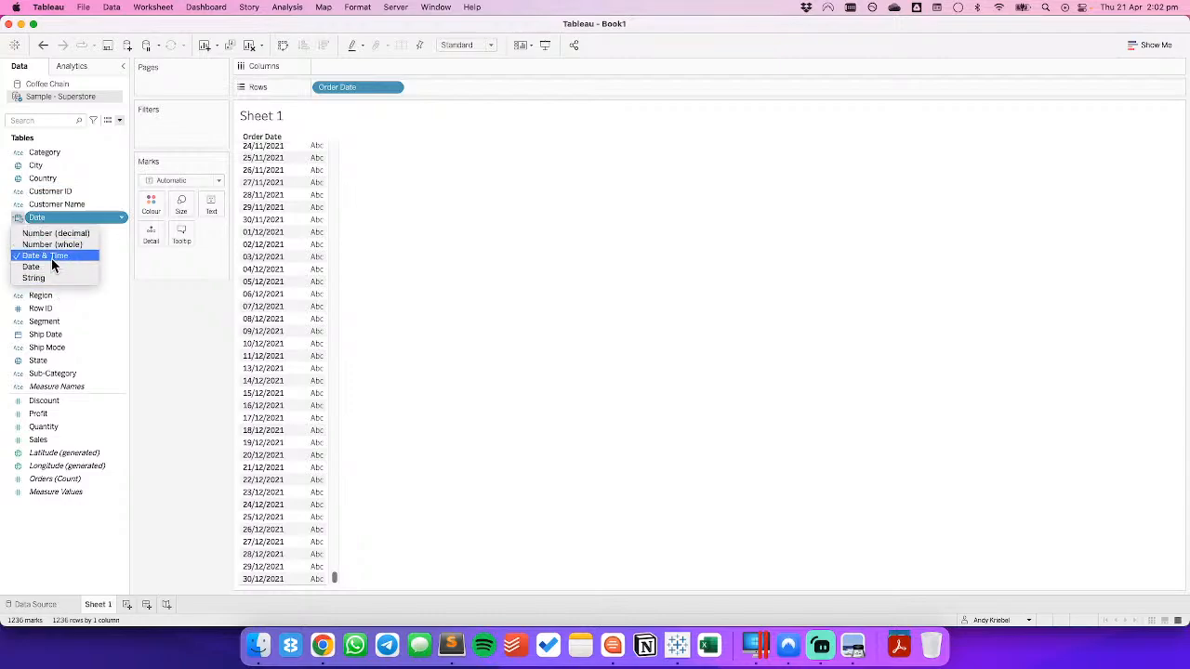
left_click(54, 269)
left_click_drag(55, 217, 409, 88)
double_click(558, 214)
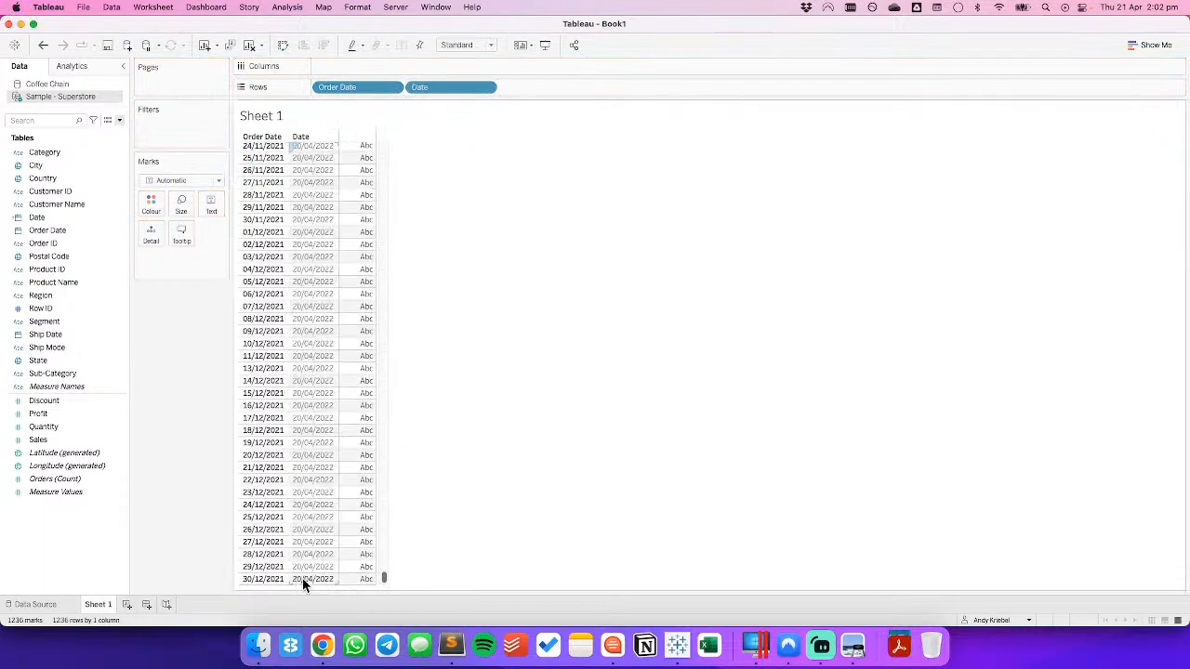
left_click(310, 578)
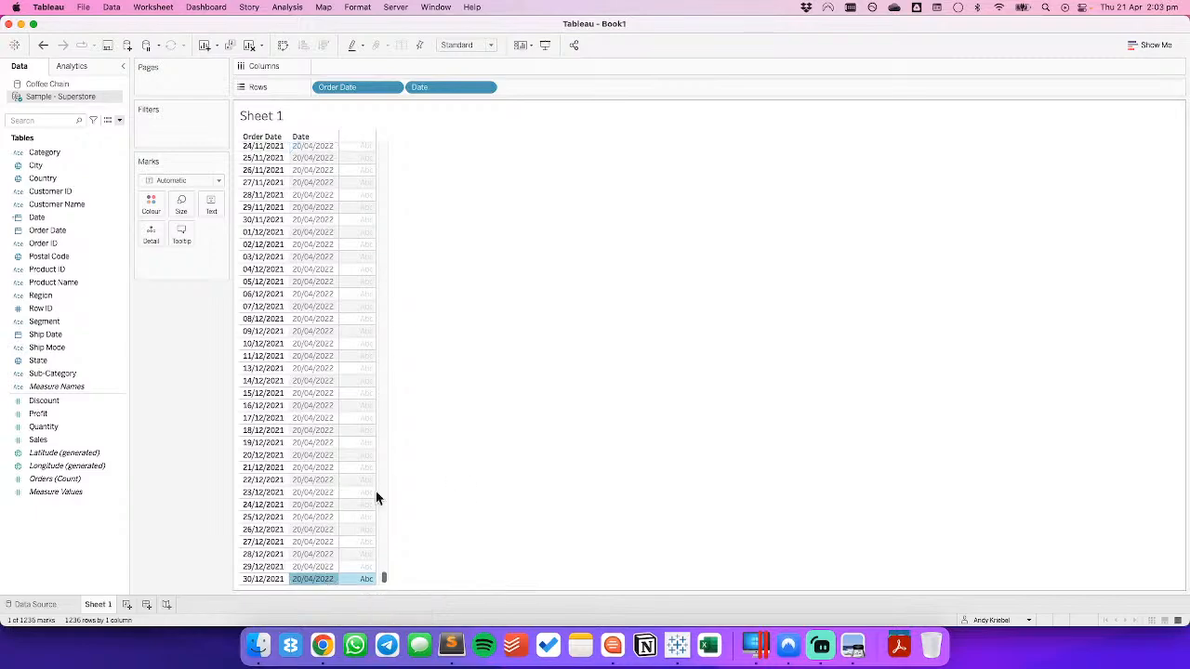
Reformat the Date calculation so that DATE(, DATEADD and each of the two closing parentheses start on their own lines.
left_click_drag(383, 577, 393, 125)
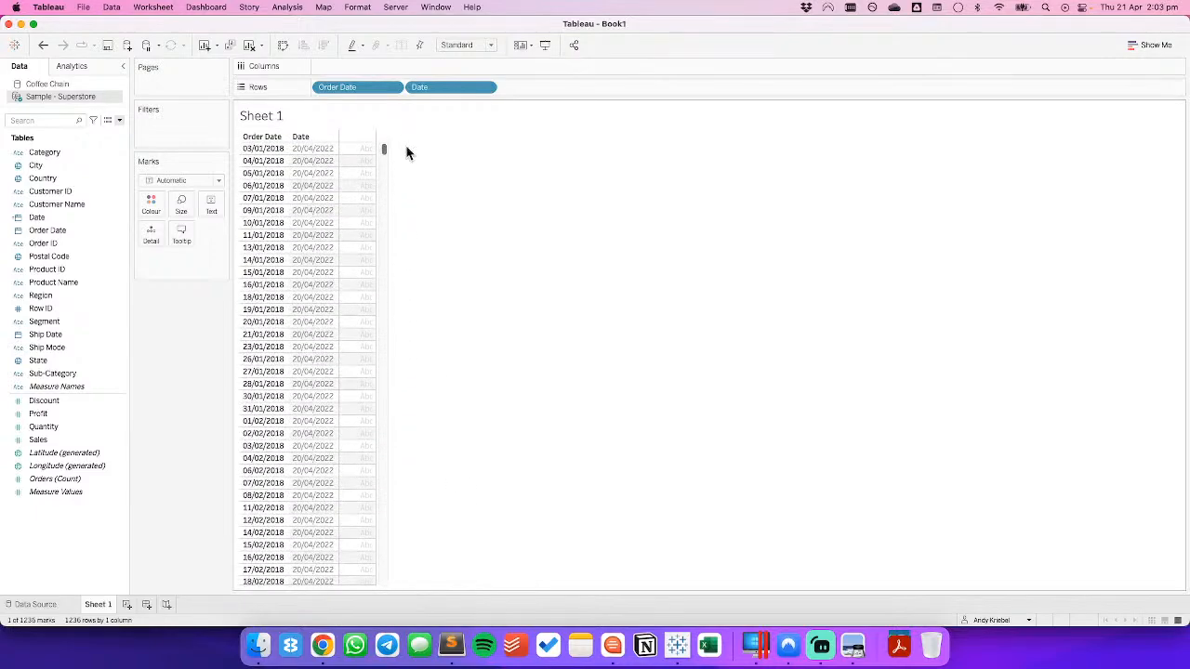
right_click(48, 220)
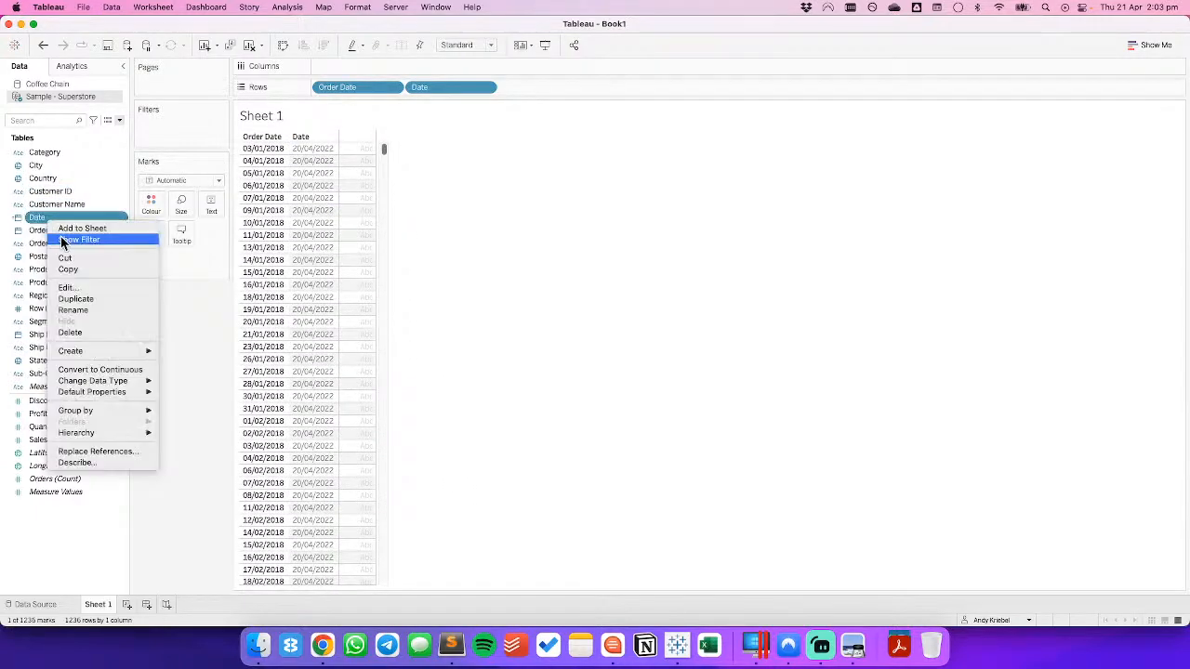
left_click(84, 288)
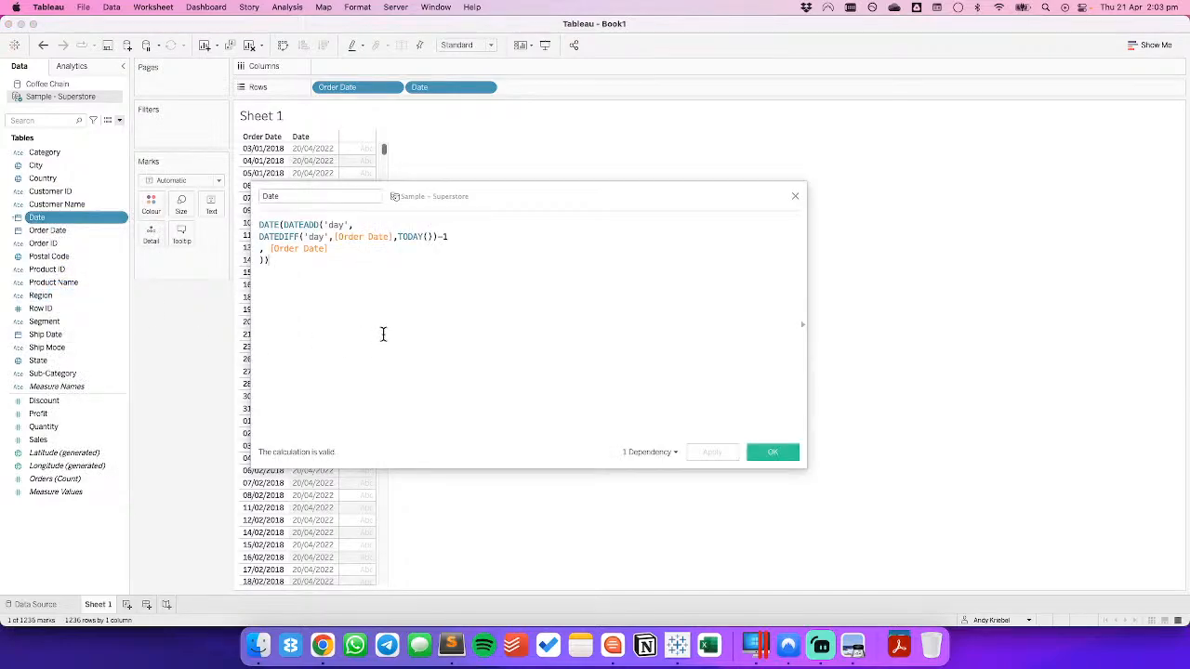
left_click(282, 223)
key("Return")
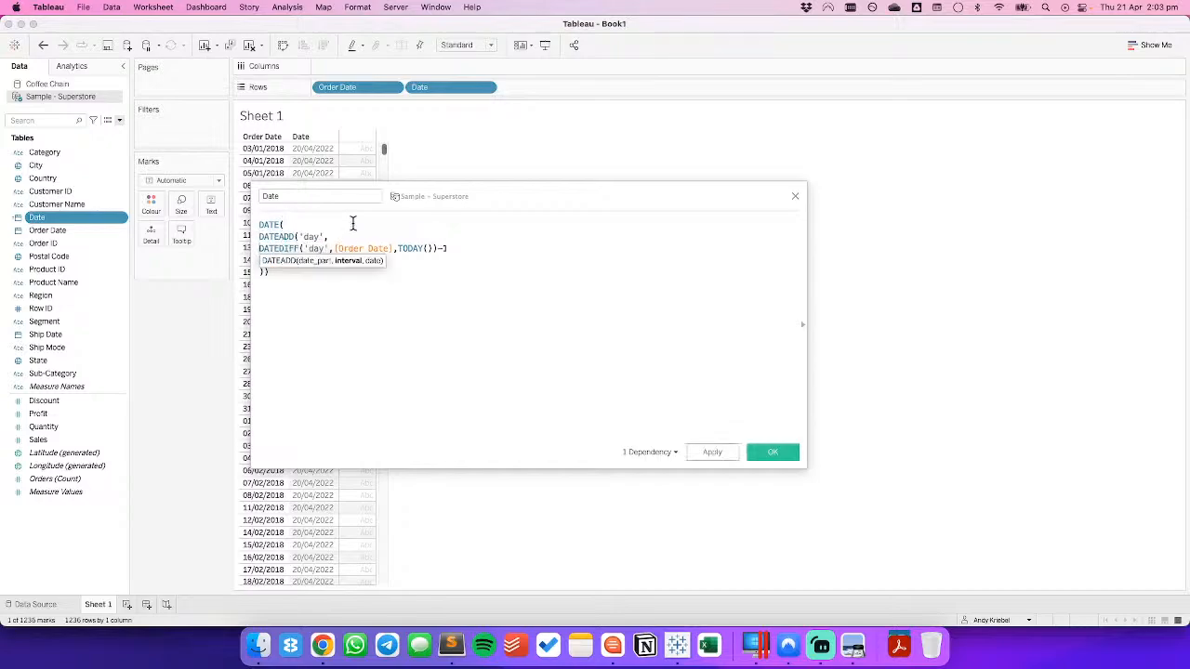
key("Return")
type(", [Order Date]")
key("Return")
key("Right")
key("Return")
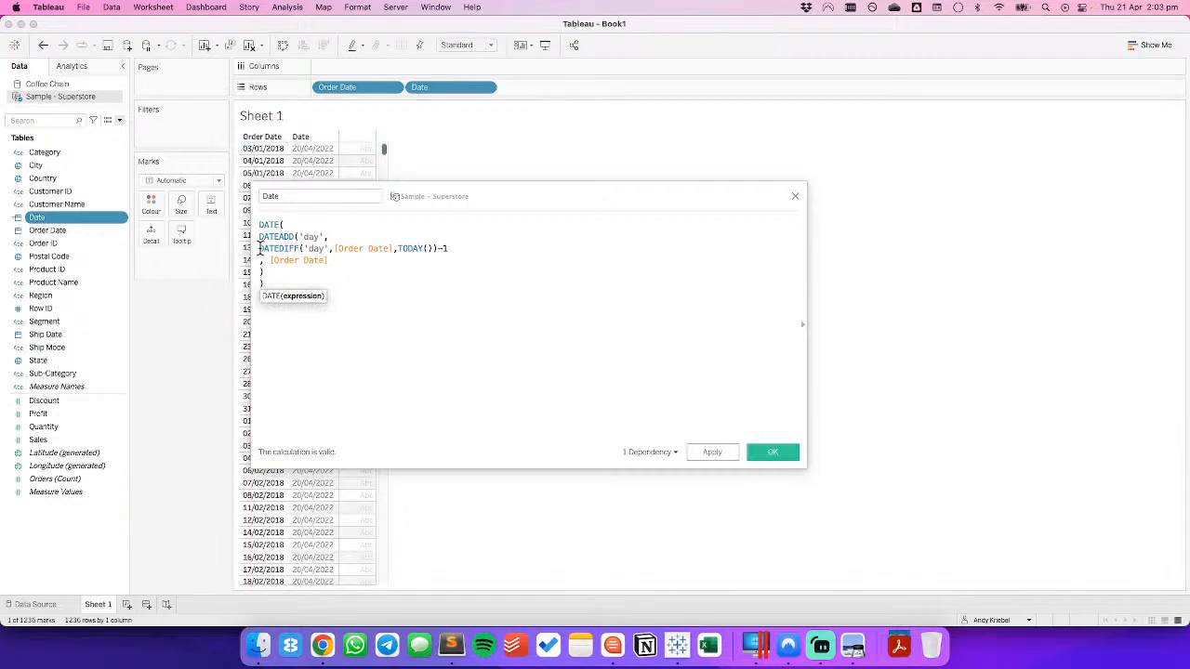
Copy the DATEDIFF('day',[Order Date],TODAY())-1 expression from the Date calculation and save the calculation.
left_click_drag(259, 249, 333, 260)
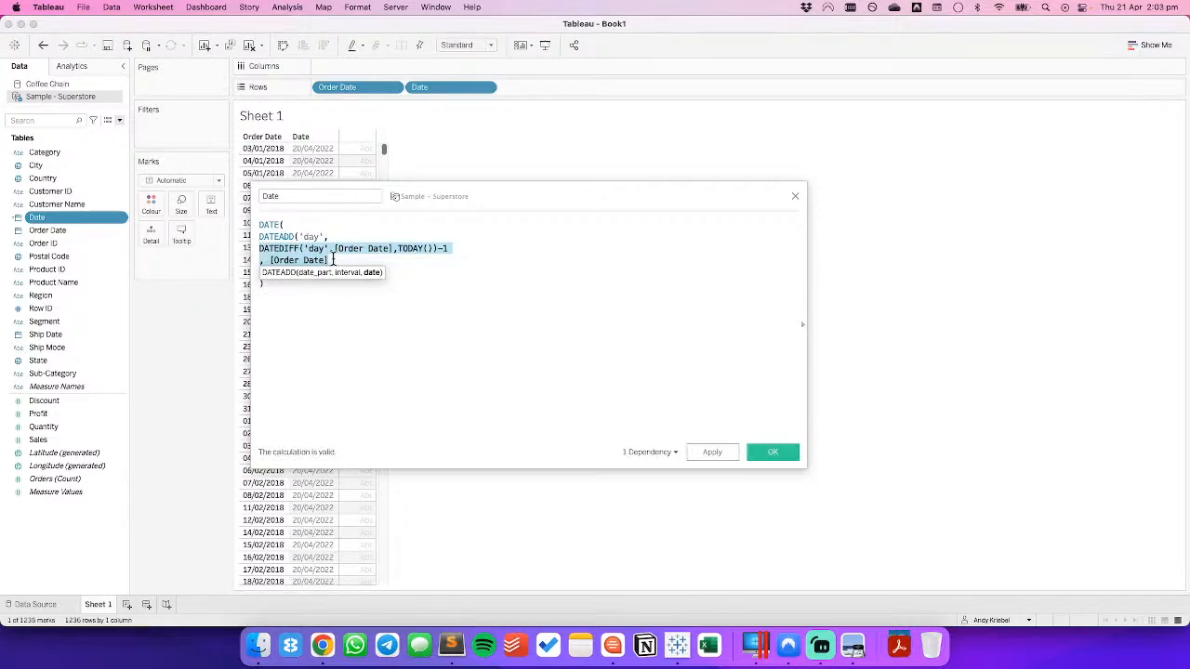
left_click(444, 253)
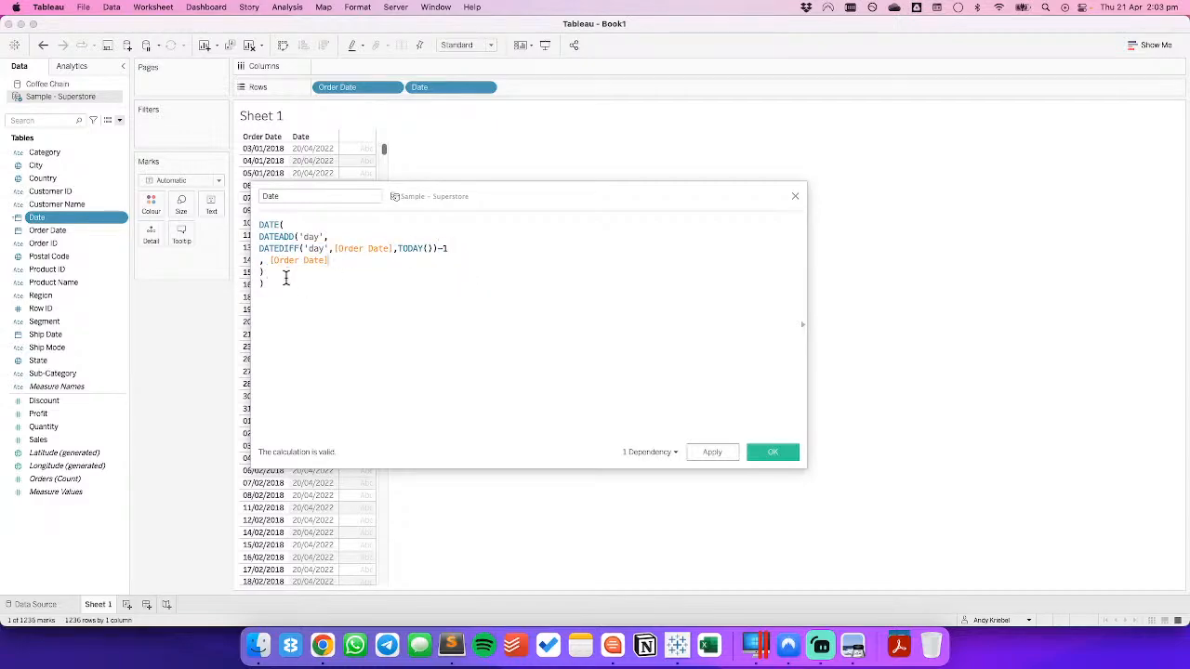
left_click_drag(459, 253, 260, 249)
key("super+c")
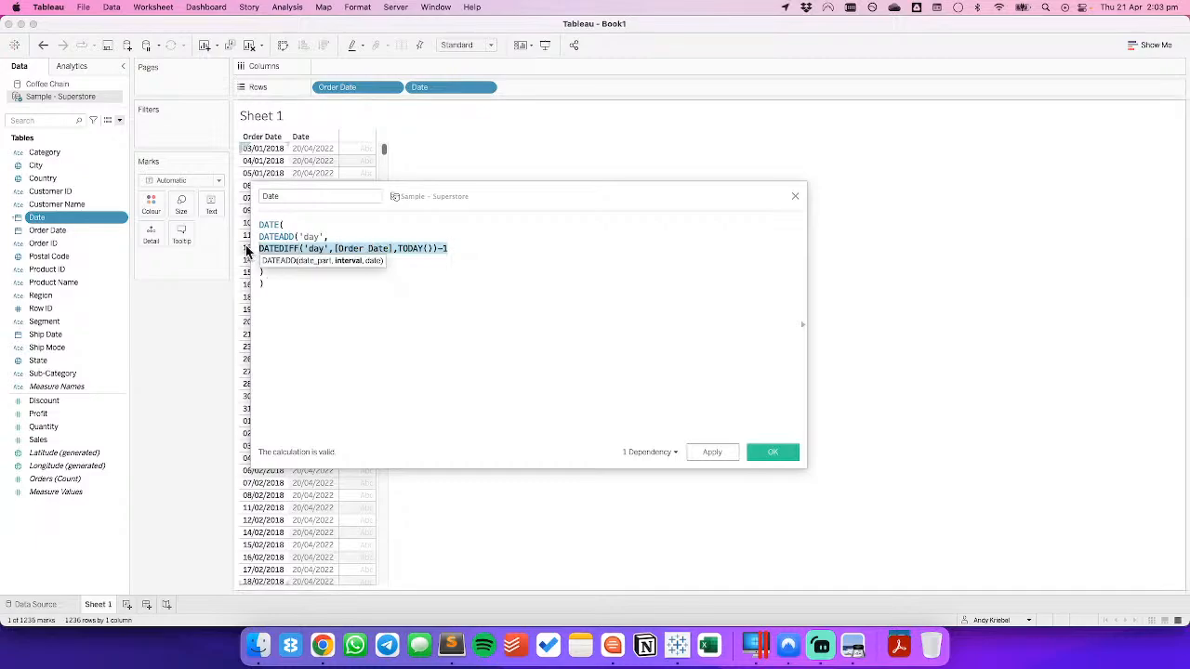
left_click(751, 452)
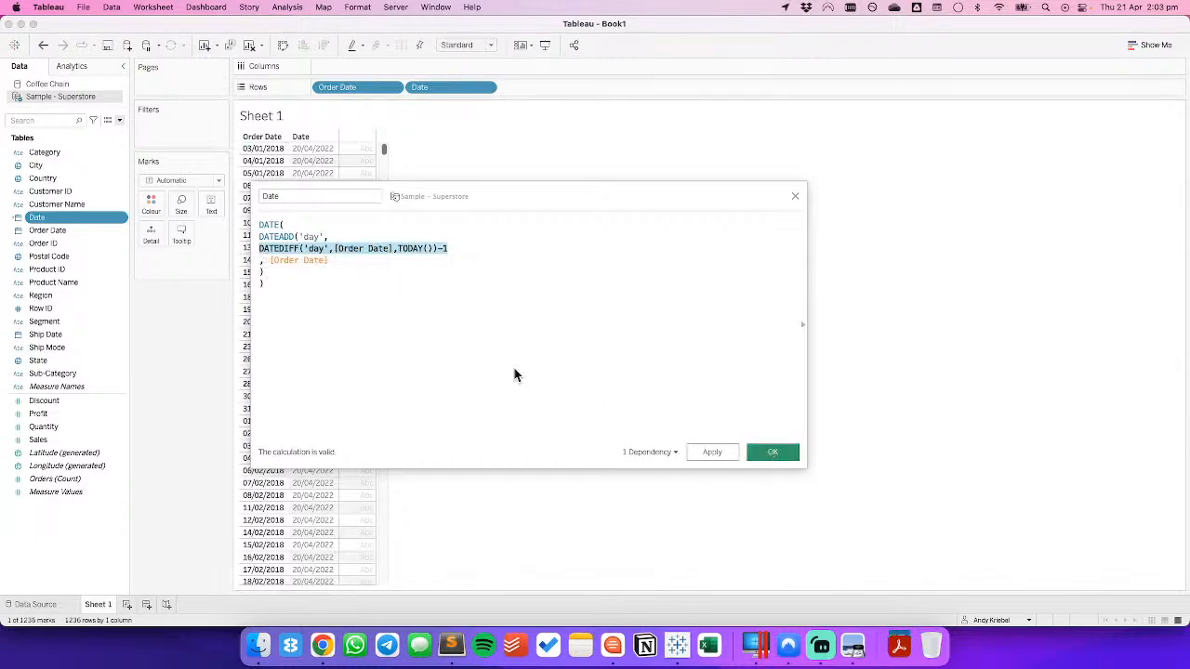
Create a calculated field named Datediff from the copied DATEDIFF expression.
left_click(119, 120)
left_click(123, 134)
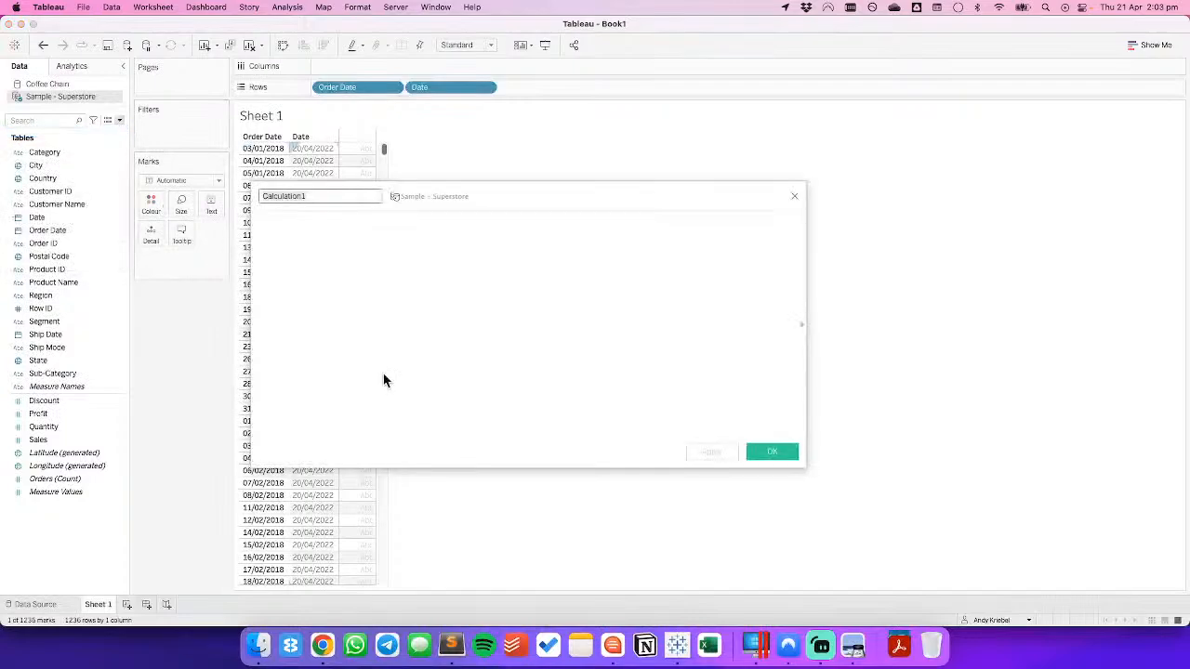
key("super+v")
left_click(310, 196)
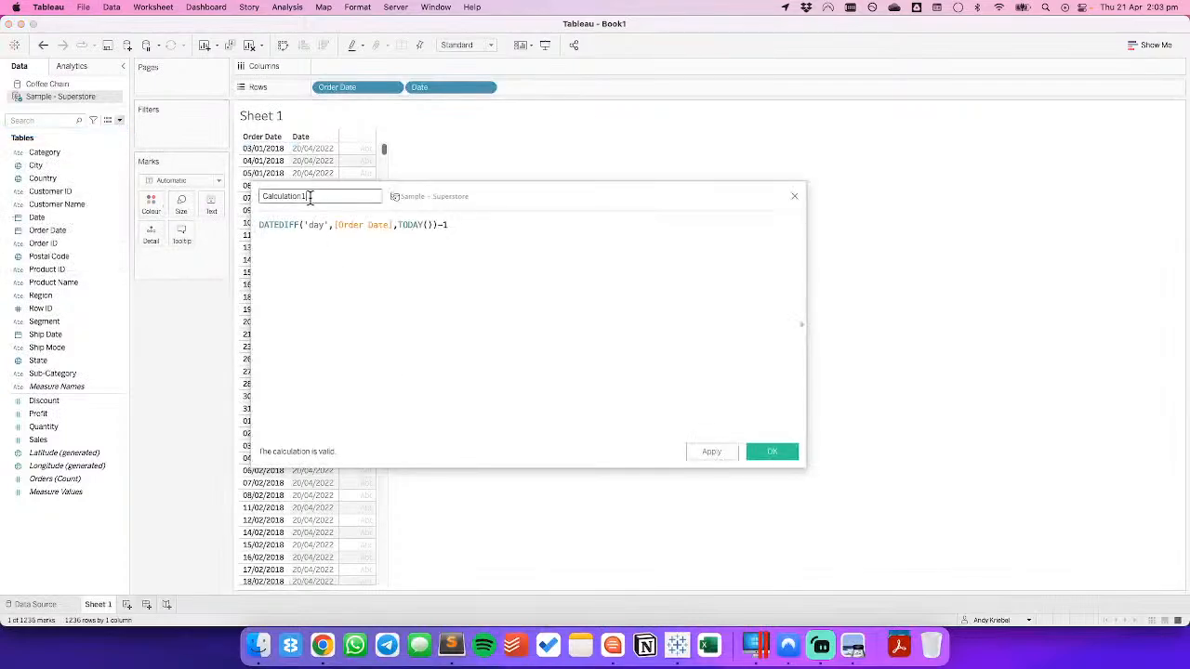
type("Datediff")
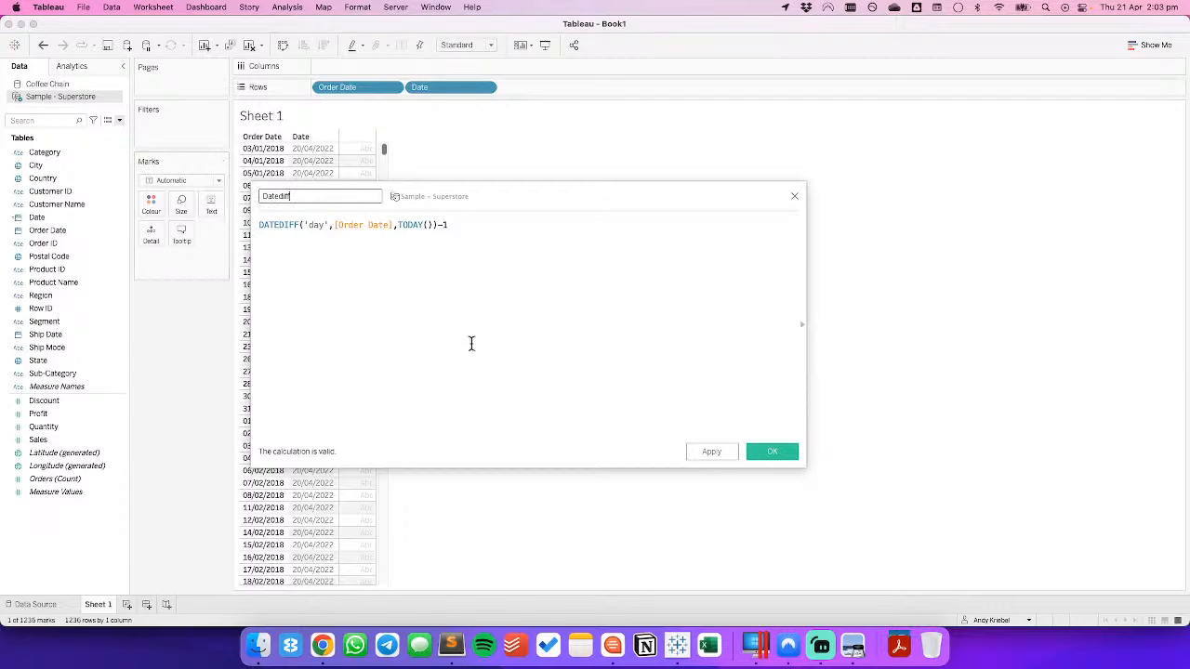
left_click(763, 454)
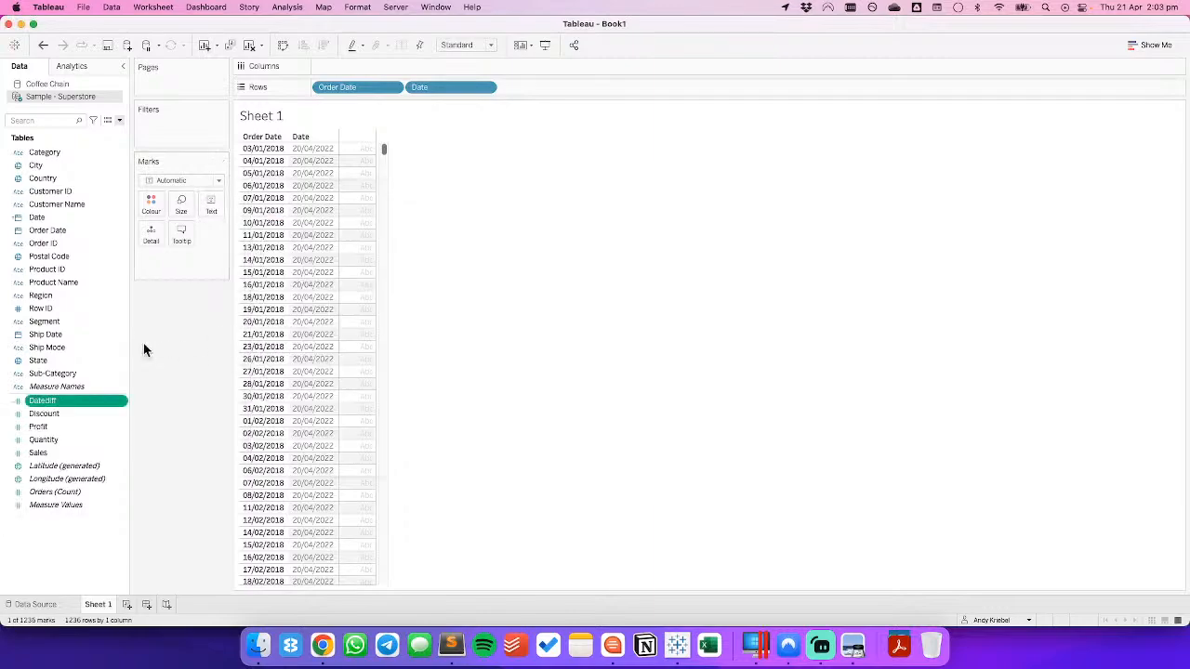
Make Datediff a discrete dimension and add it to the rows after Date, checking the last row.
left_click_drag(85, 402, 520, 90)
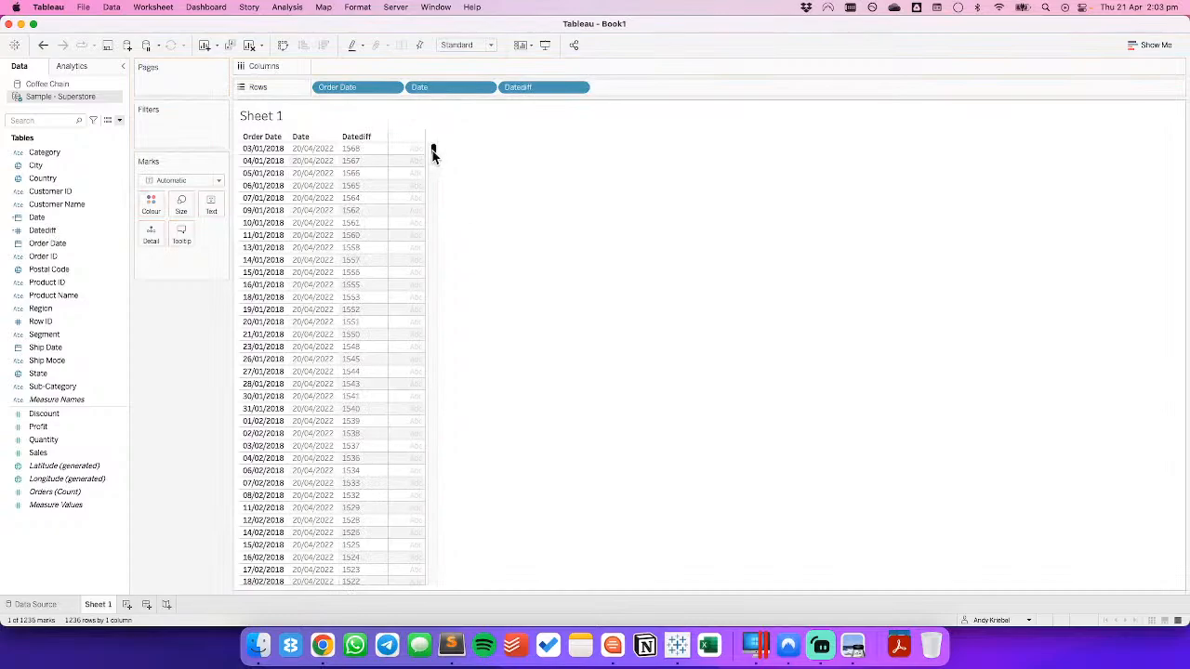
left_click_drag(433, 151, 459, 597)
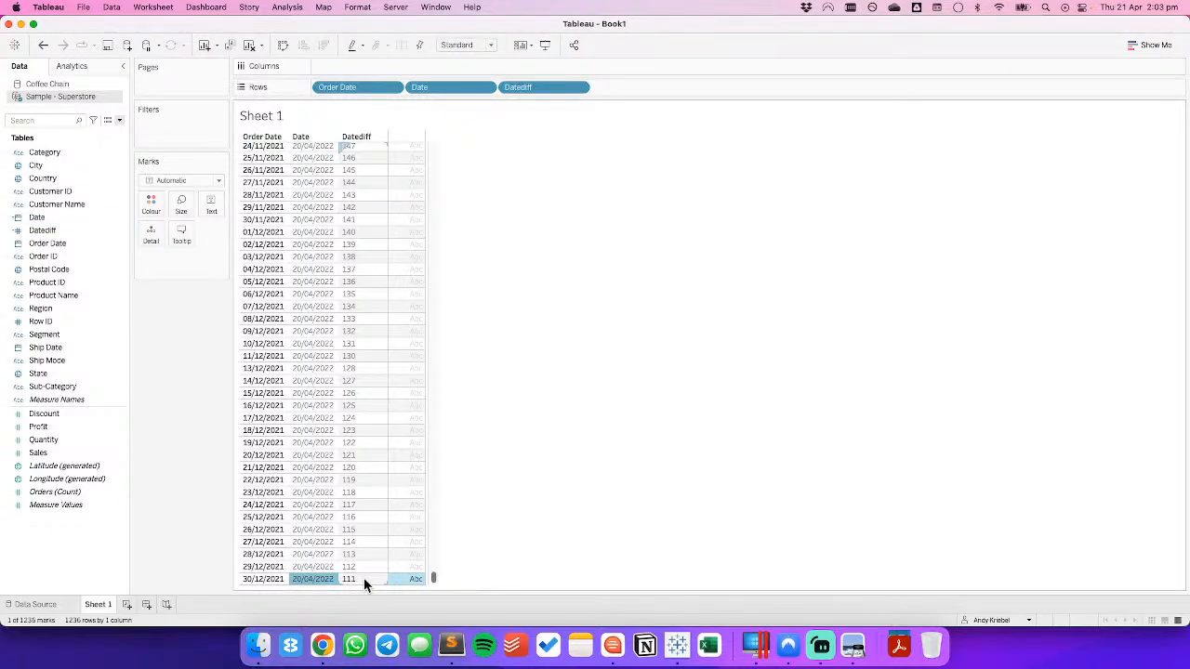
Wrap the Datediff calculation in a curly-brace level-of-detail expression with MIN around the DATEDIFF, and save it.
right_click(48, 221)
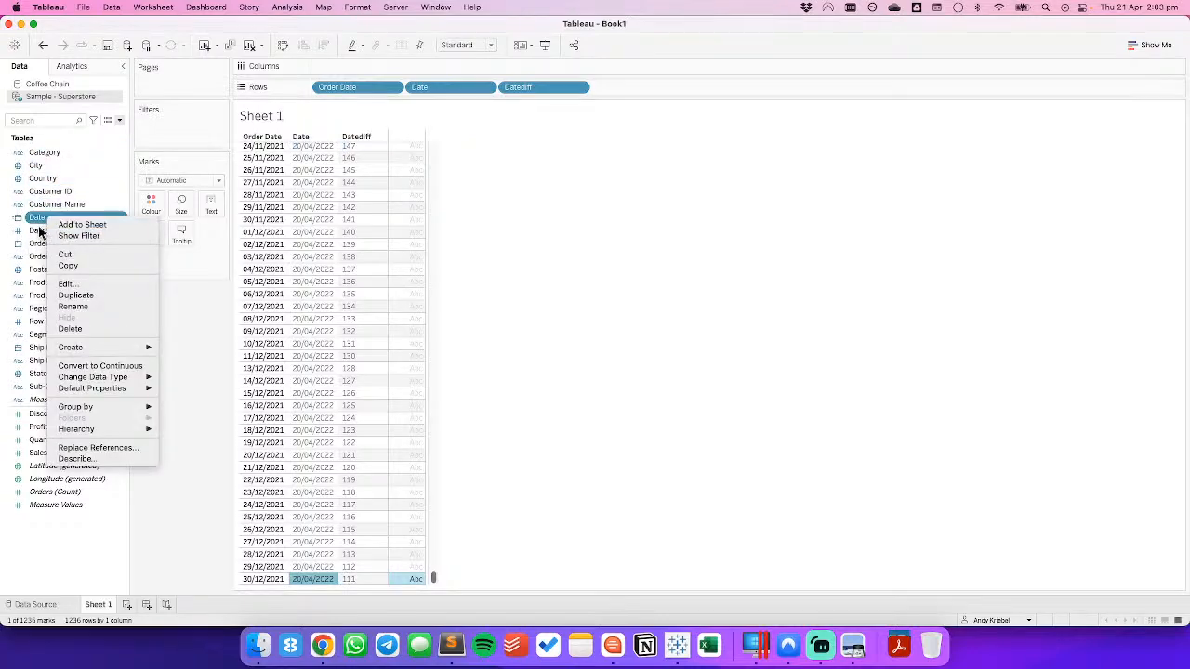
right_click(37, 234)
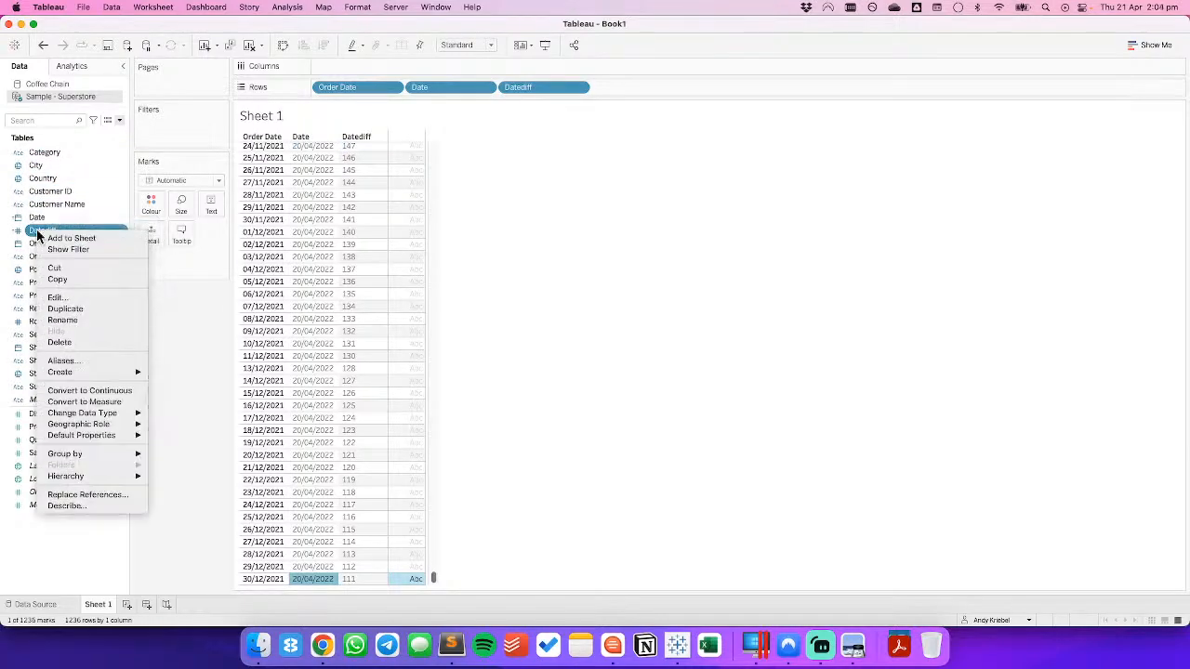
left_click(65, 298)
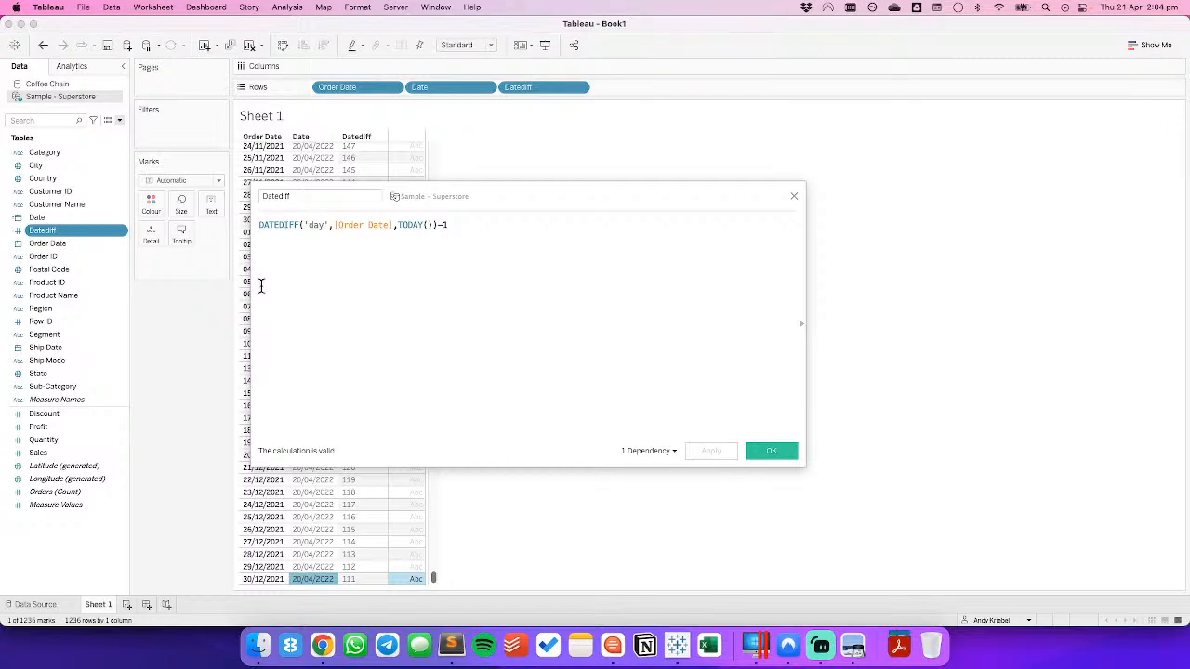
type("(MIN(")
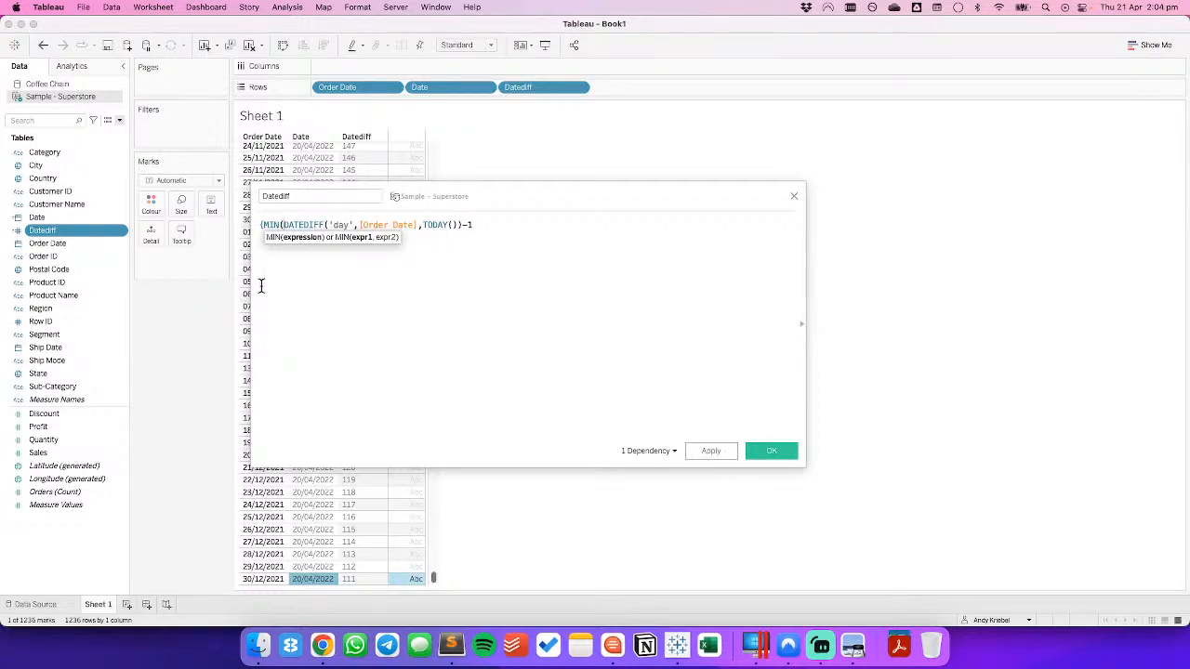
type(")")
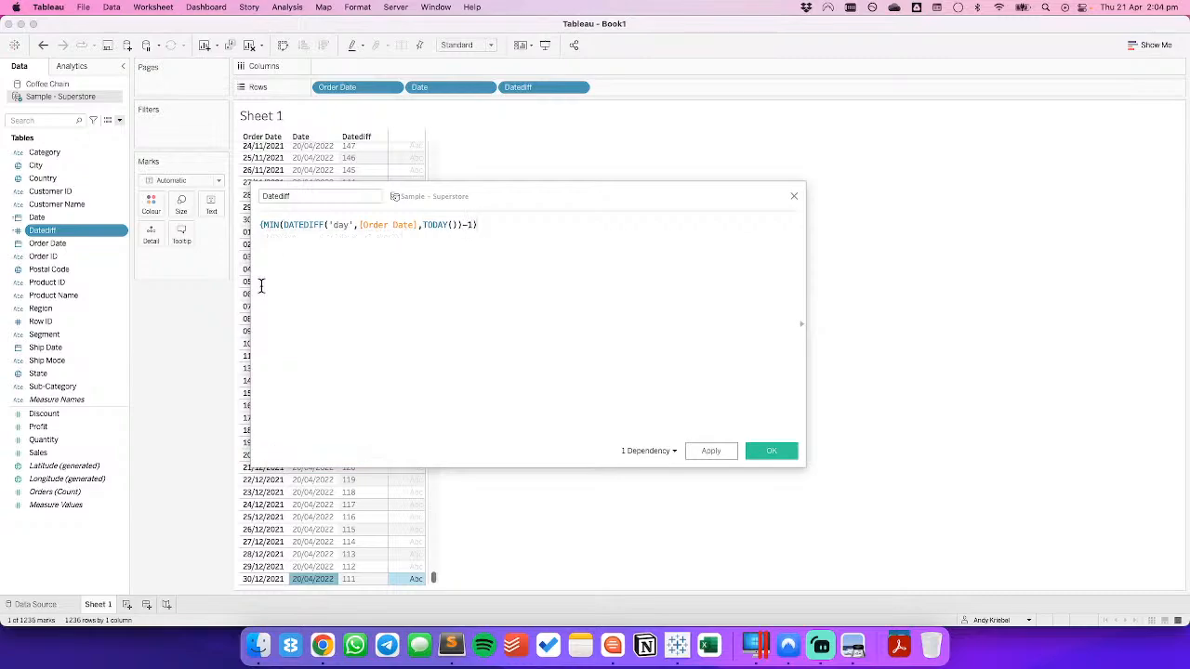
left_click(771, 451)
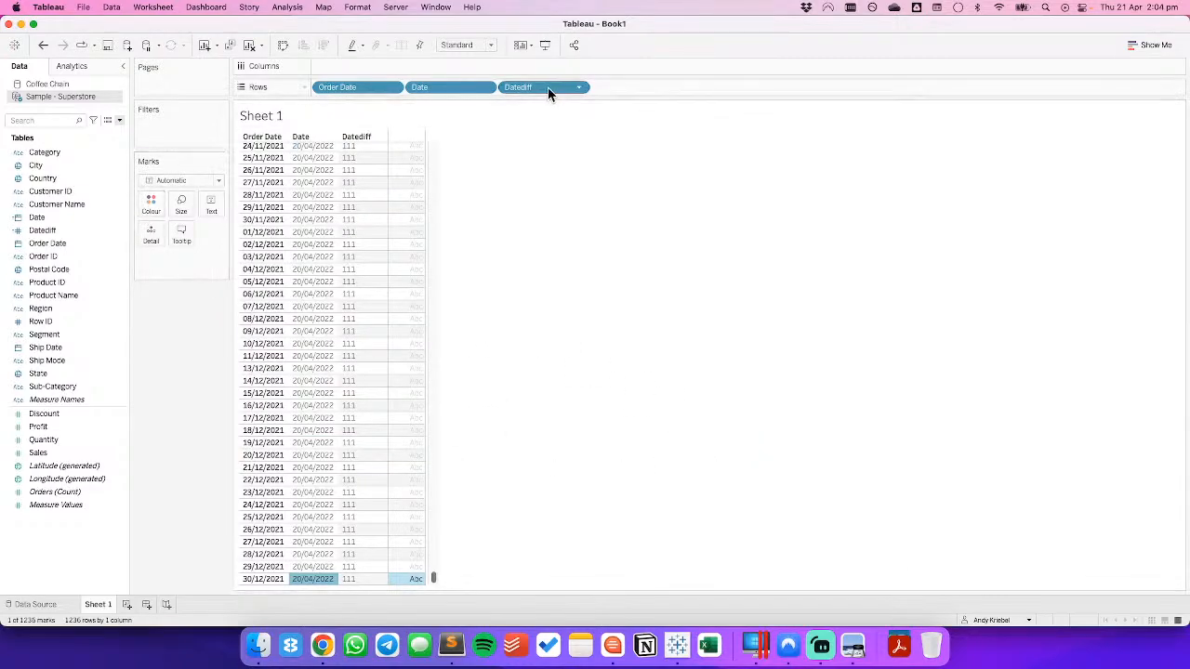
Take Datediff off the rows and replace the DATEDIFF line in the Date calculation with [Datediff].
left_click_drag(547, 86, 204, 308)
right_click(47, 217)
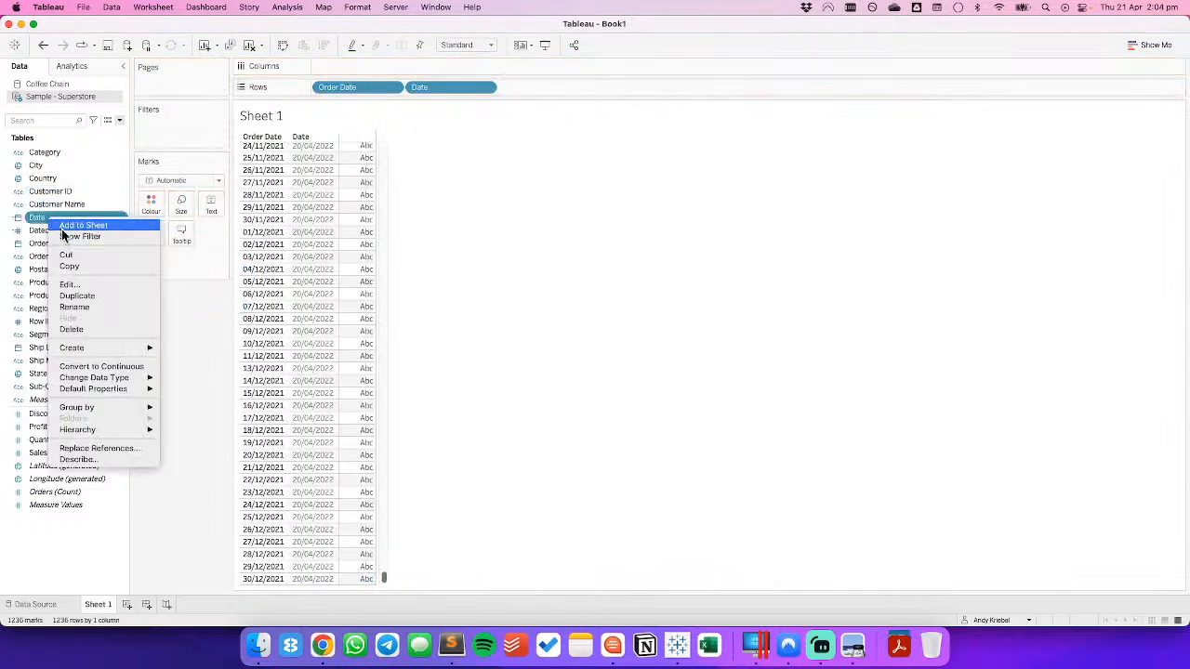
left_click(146, 288)
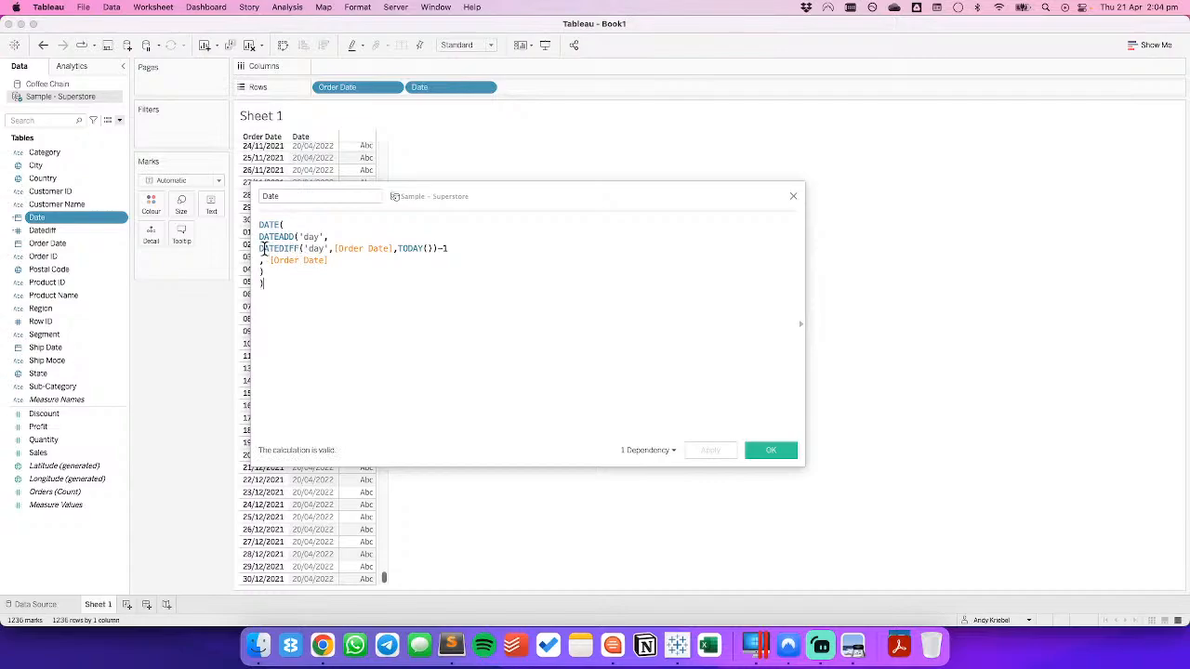
left_click_drag(259, 248, 546, 245)
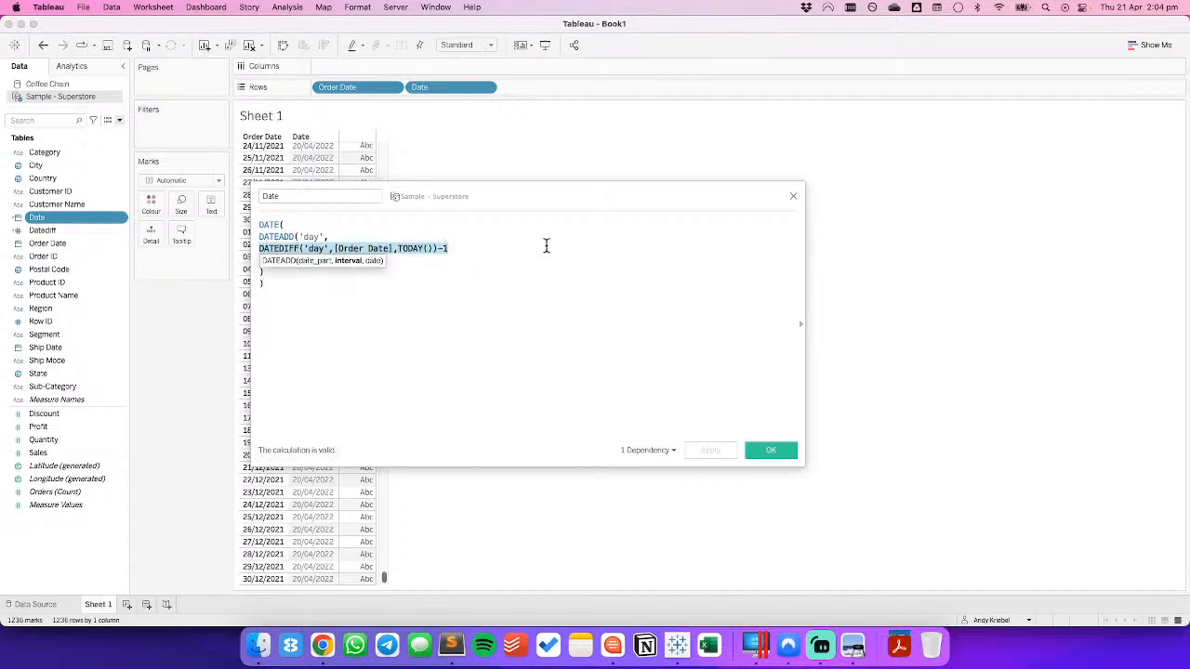
type("date")
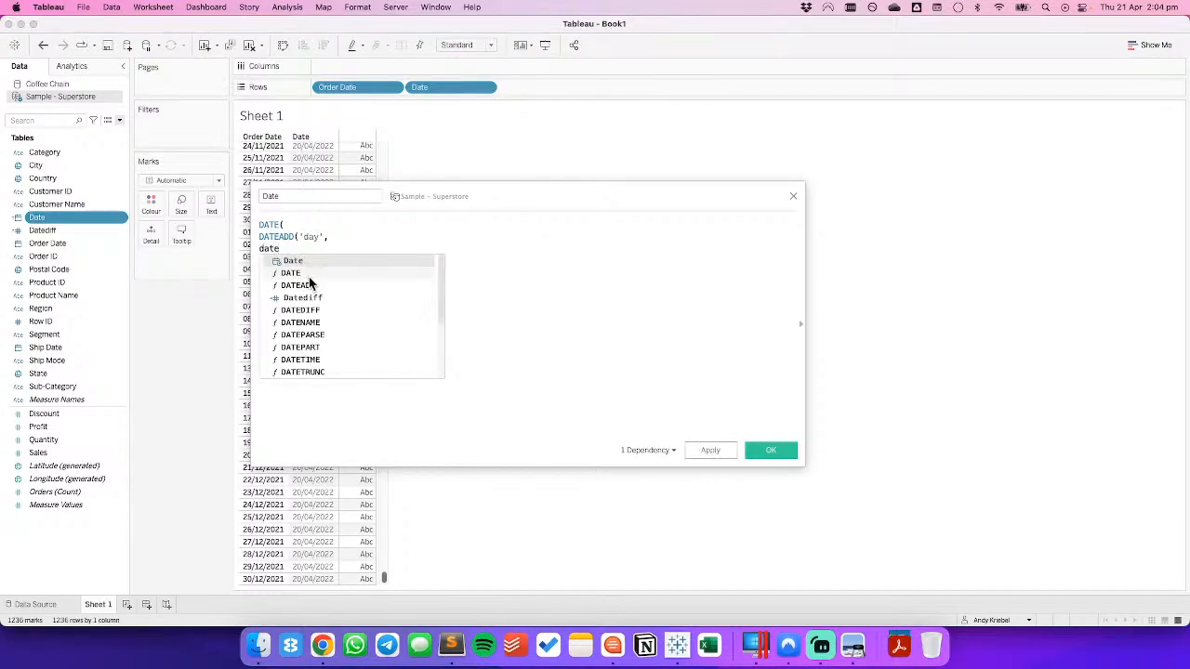
left_click(307, 299)
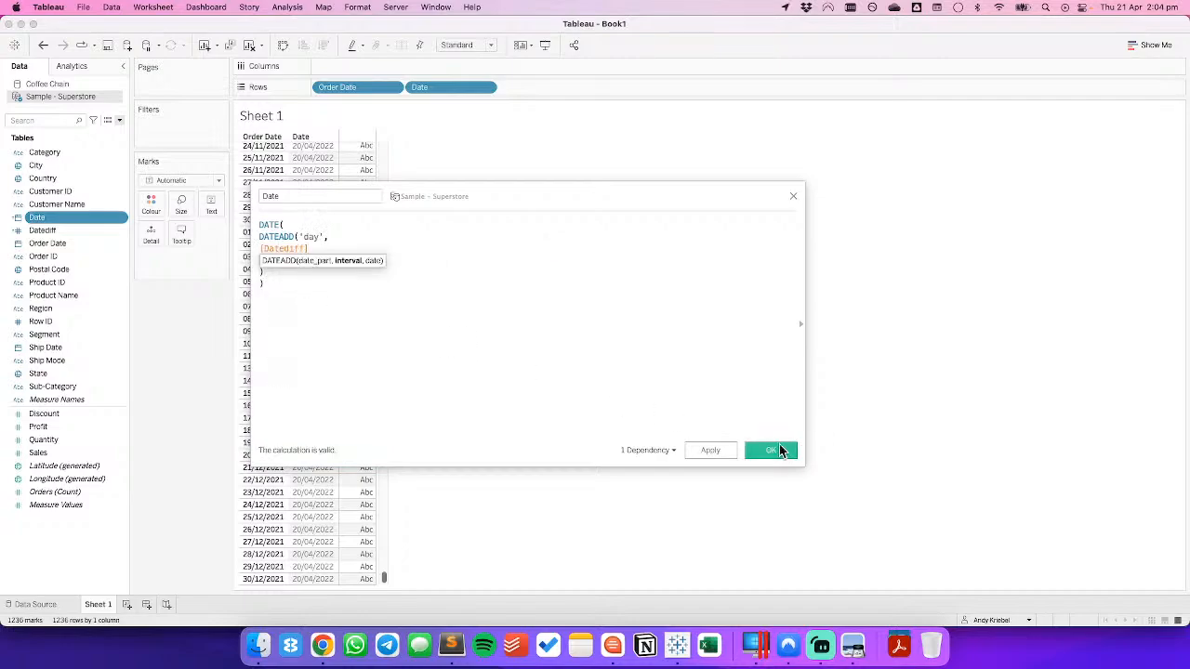
left_click(774, 450)
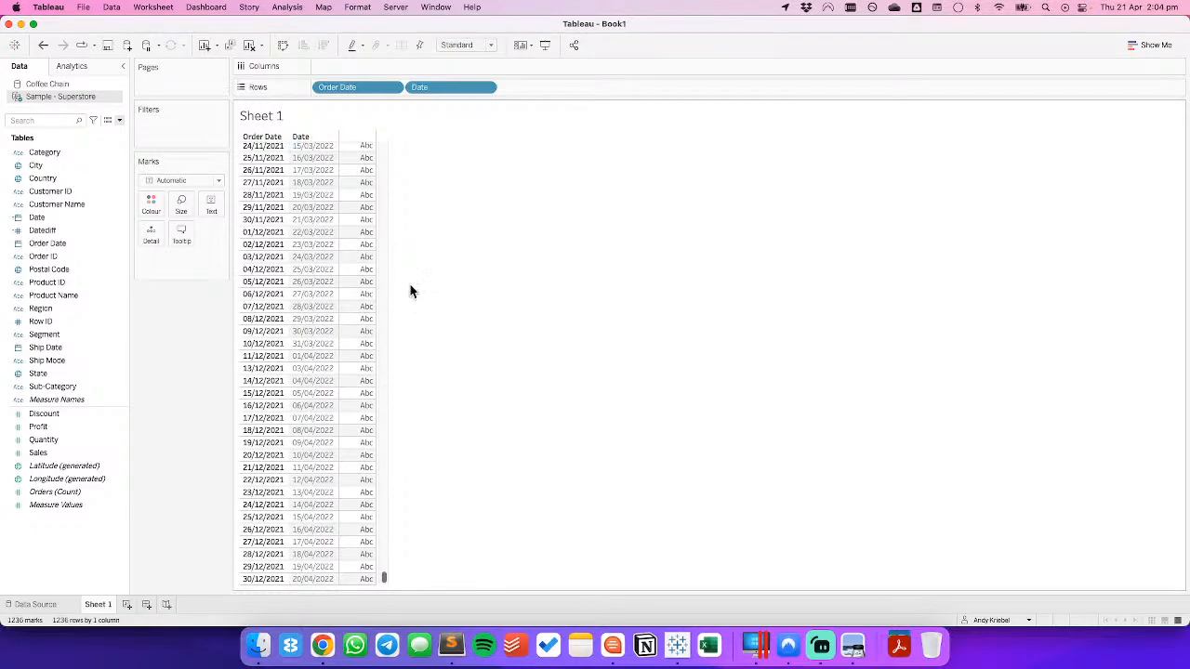
Glance at the KPI Cards example in Chrome, return to Tableau, and remove Order Date from the rows.
key("super+Tab")
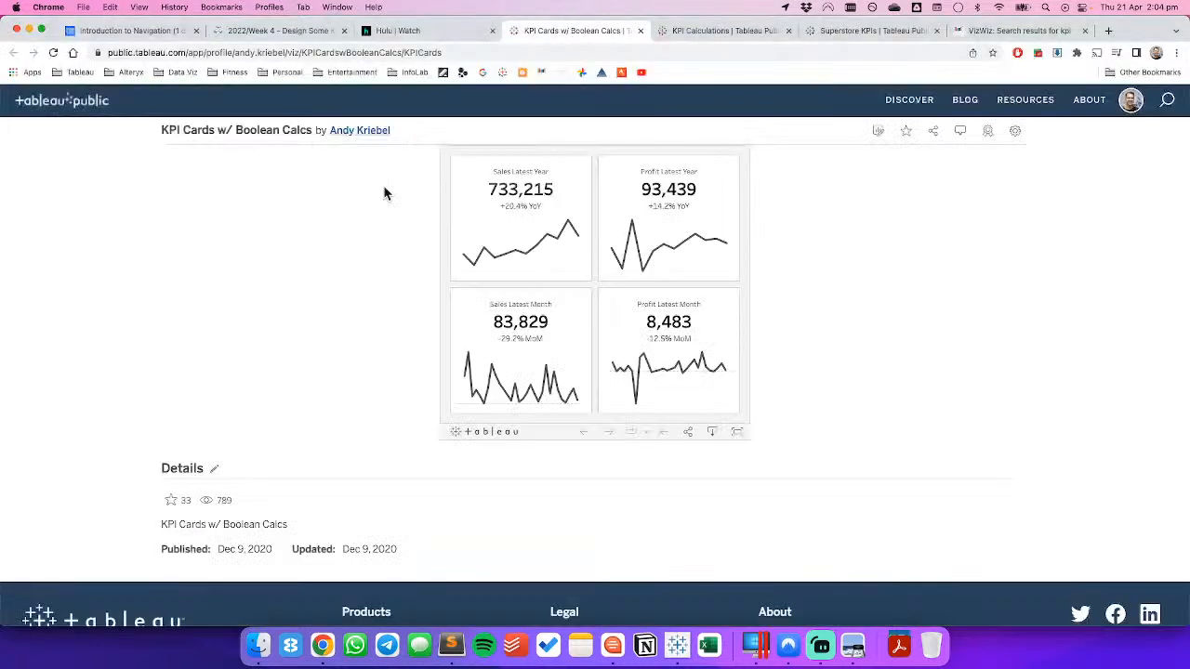
key("super+Tab")
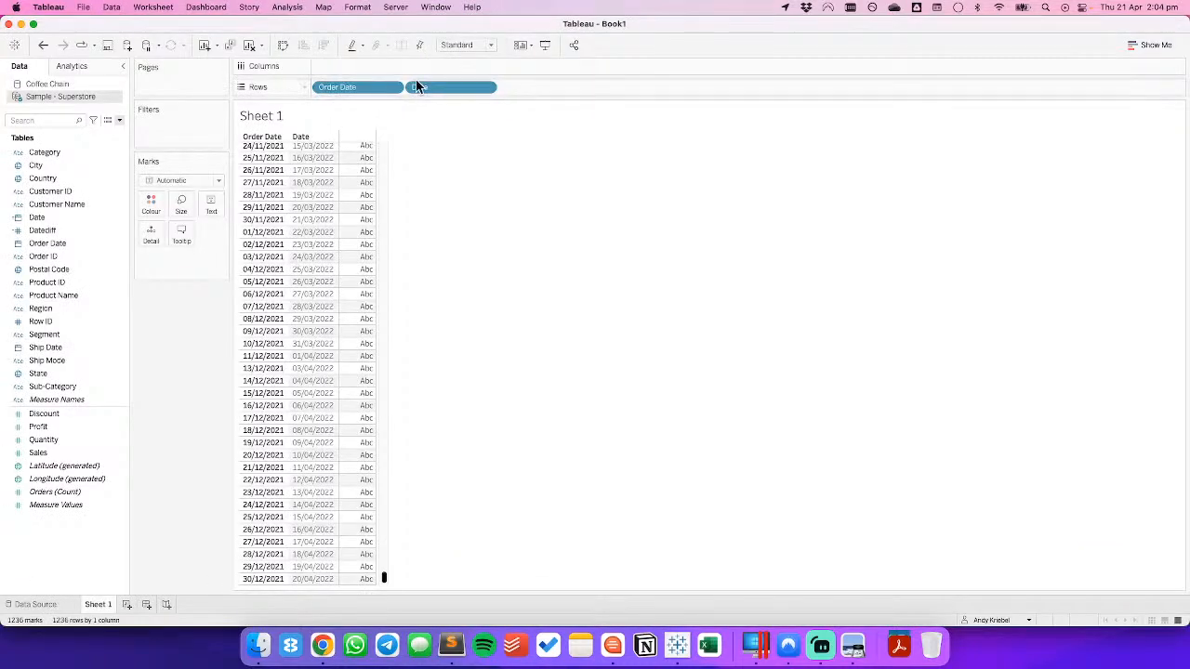
left_click_drag(355, 85, 182, 414)
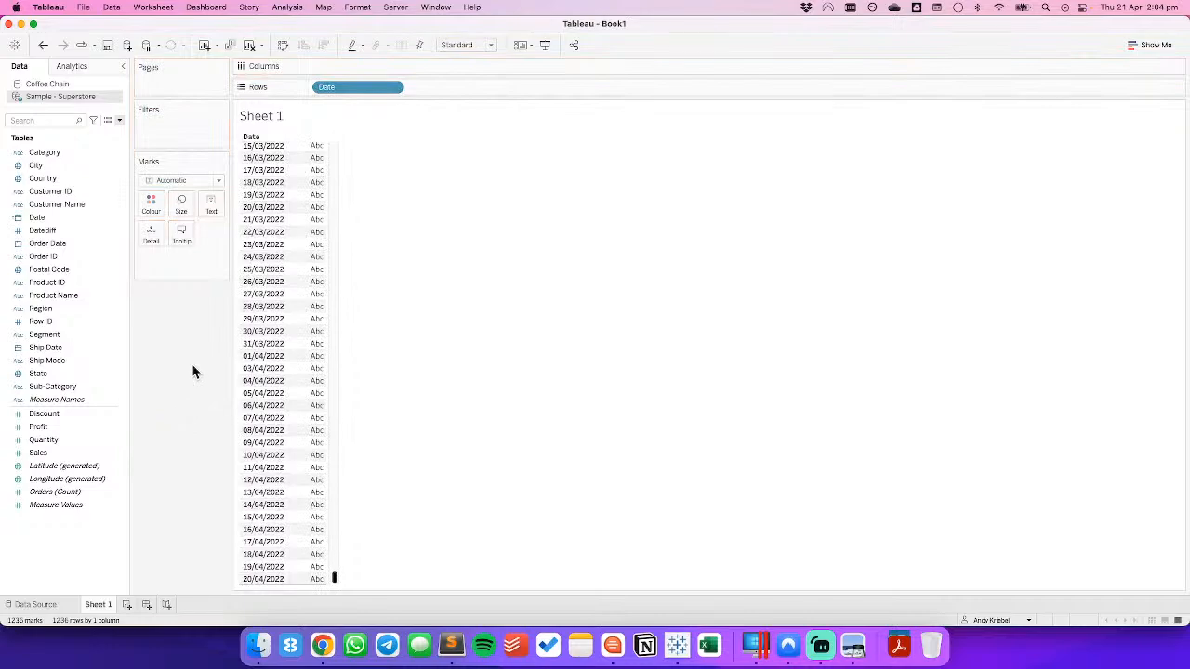
Start a new calculated field named "Latest Year?".
left_click(119, 121)
left_click(105, 136)
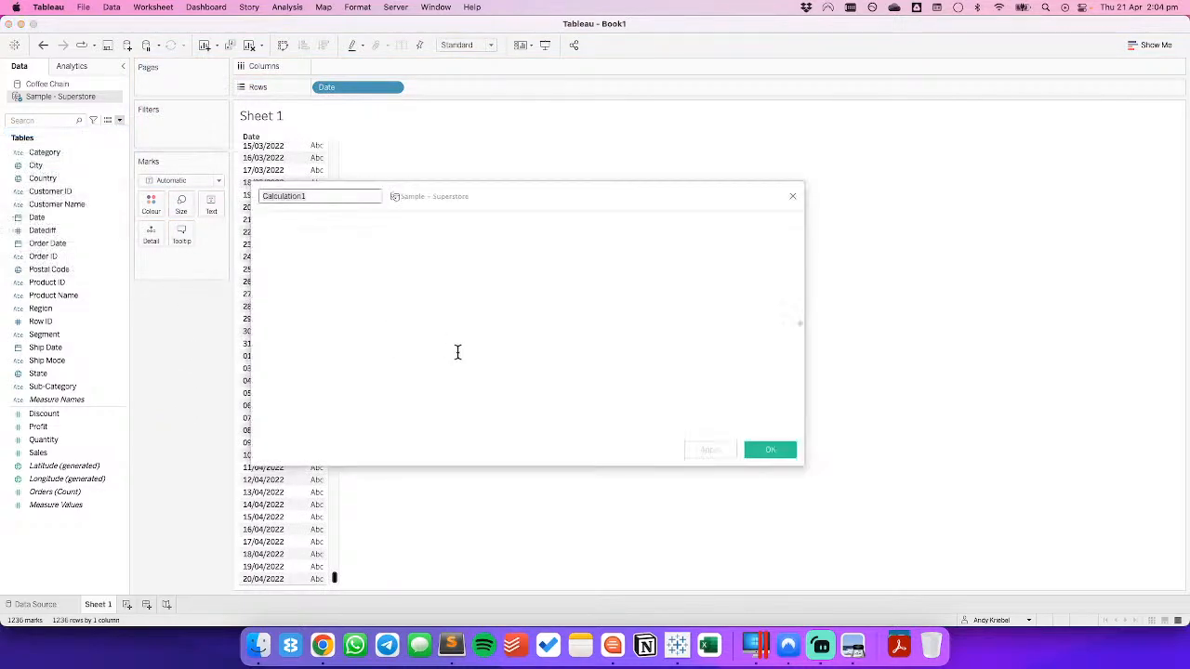
type("Latest Year?")
left_click(458, 351)
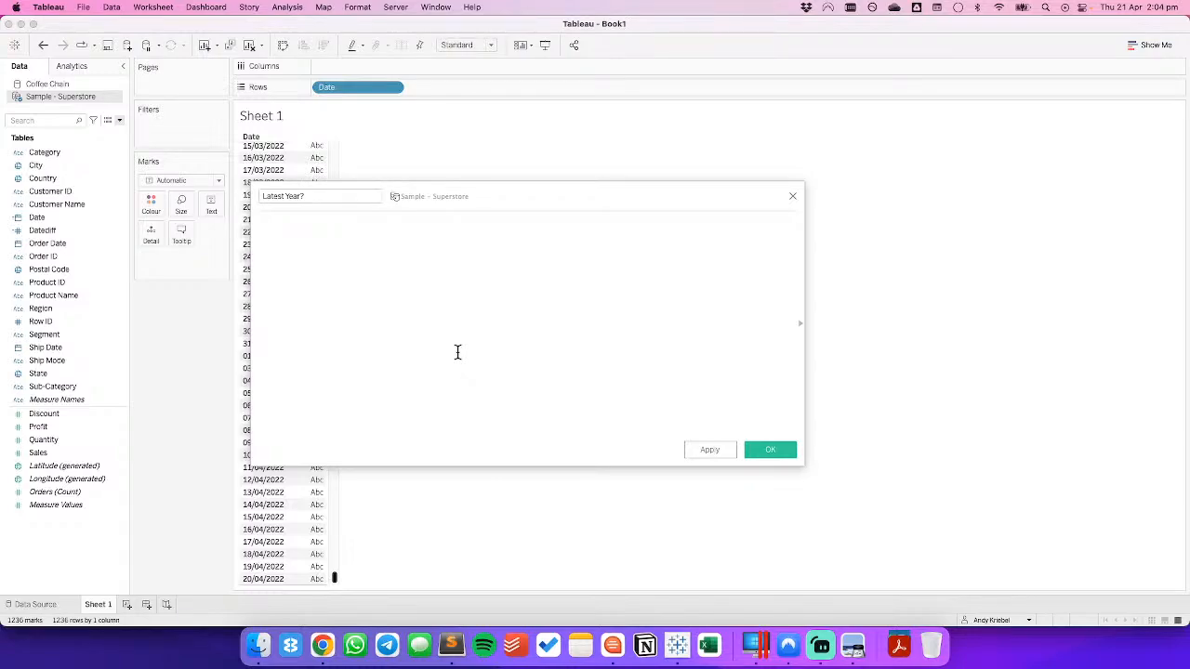
Define Latest Year? as YEAR([Date]) = {MAX(YEAR([Date]))} and save the calculation.
type("YEAR([Date])")
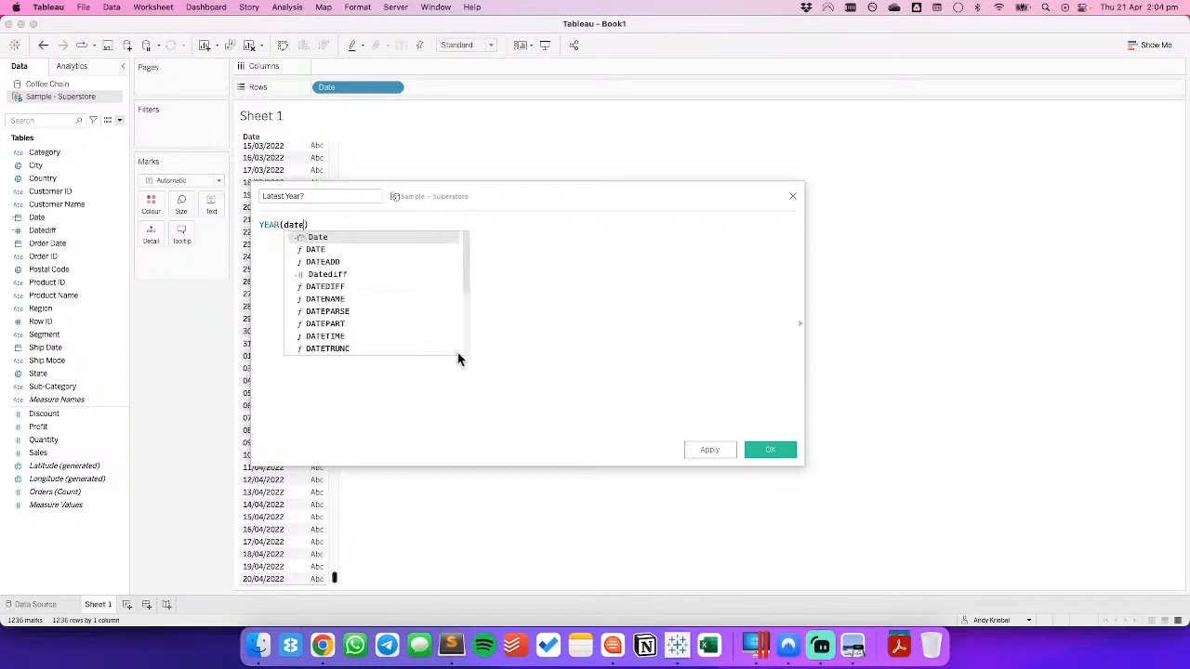
type(" = (")
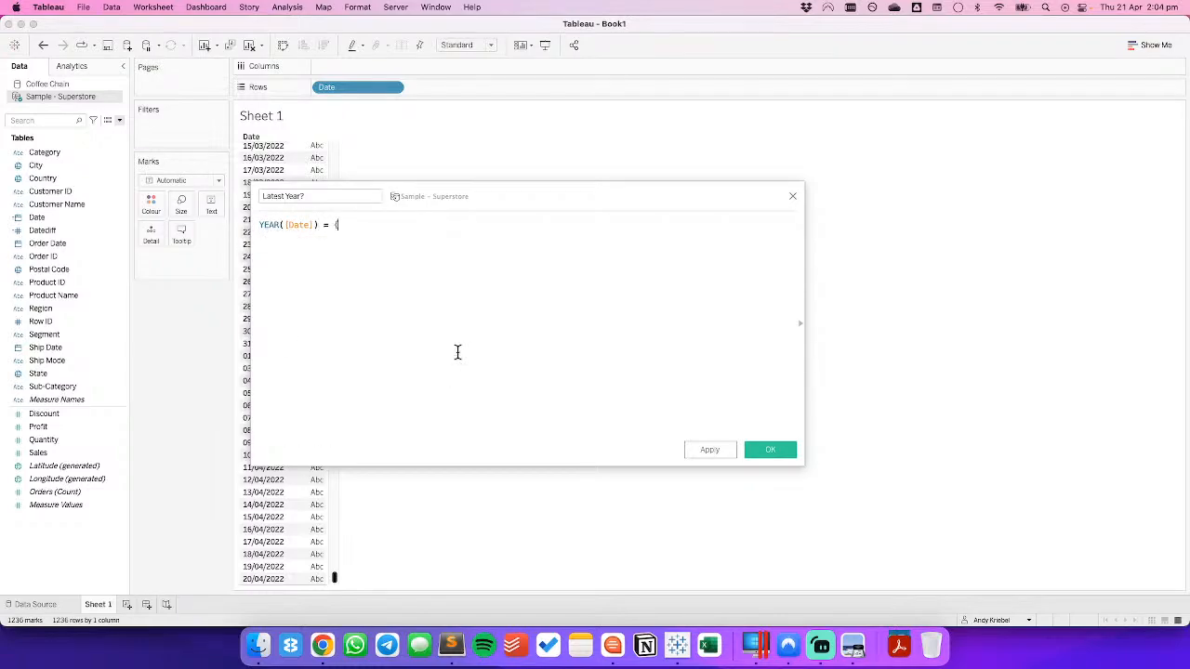
type("MAX")
key("Return")
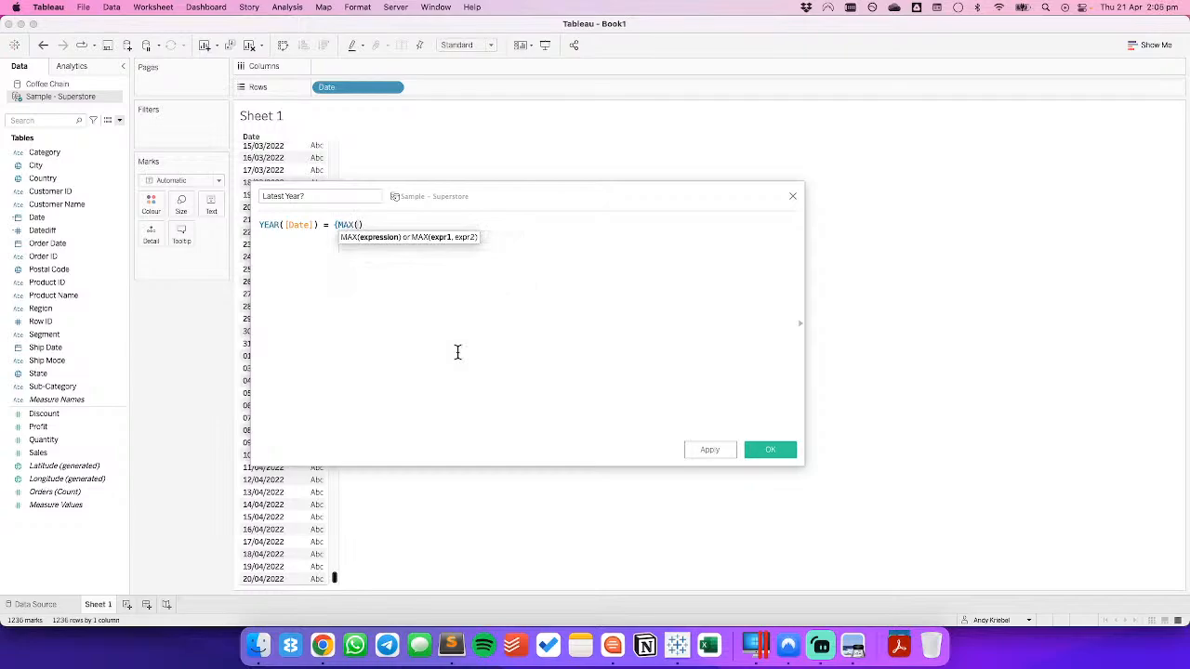
type("YEAR([Date]")
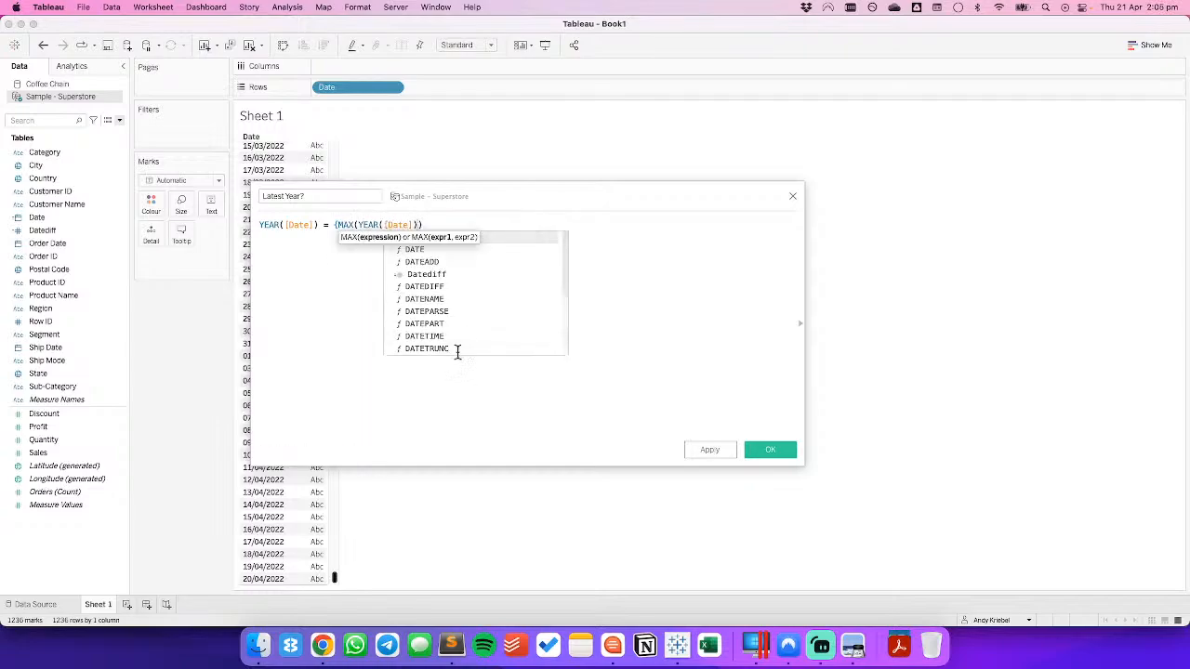
type(")")
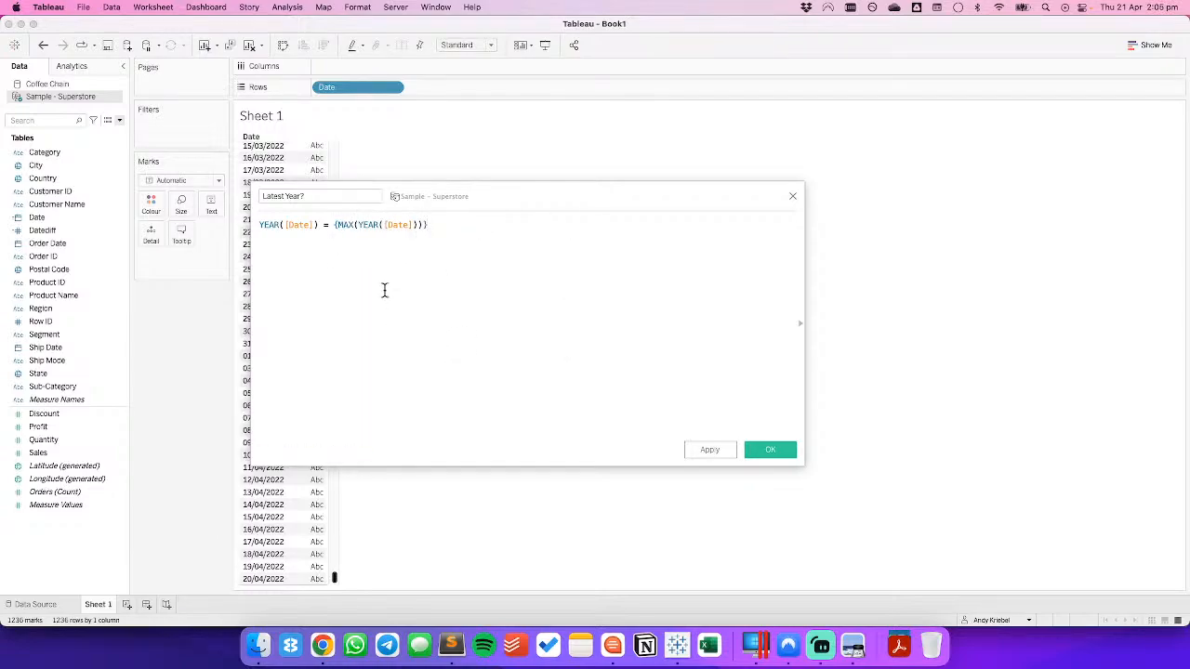
left_click(341, 227)
left_click(770, 450)
Add Latest Year? to the rows after Date and check its values against the earlier dates.
left_click_drag(53, 245, 441, 138)
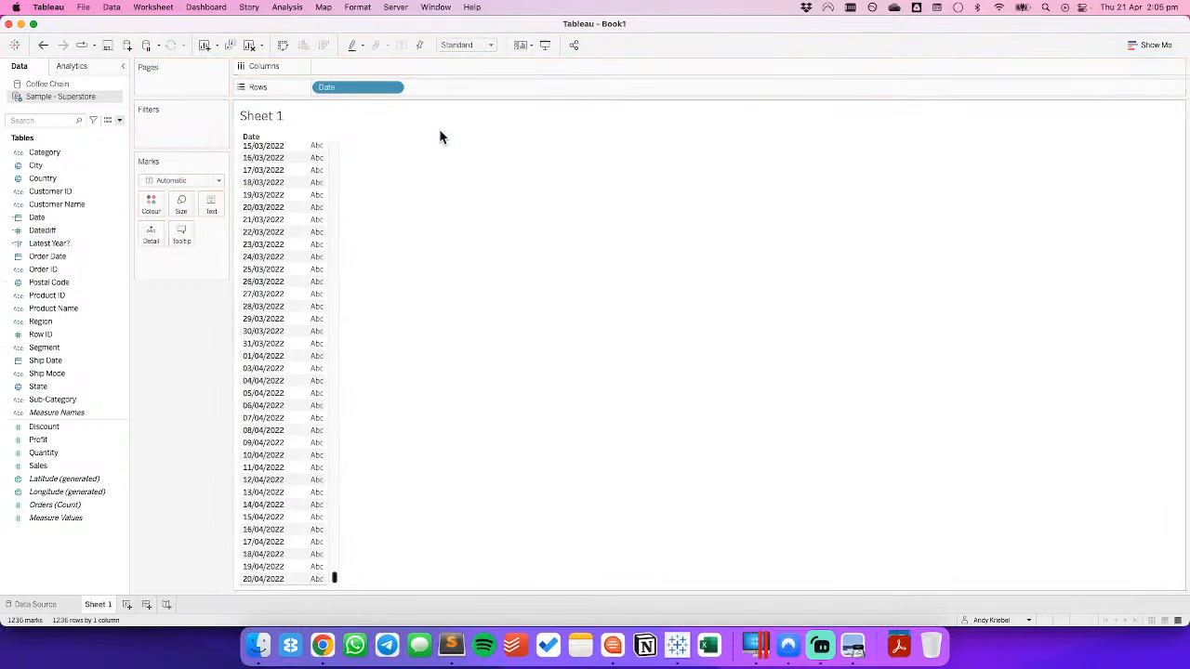
left_click(49, 246)
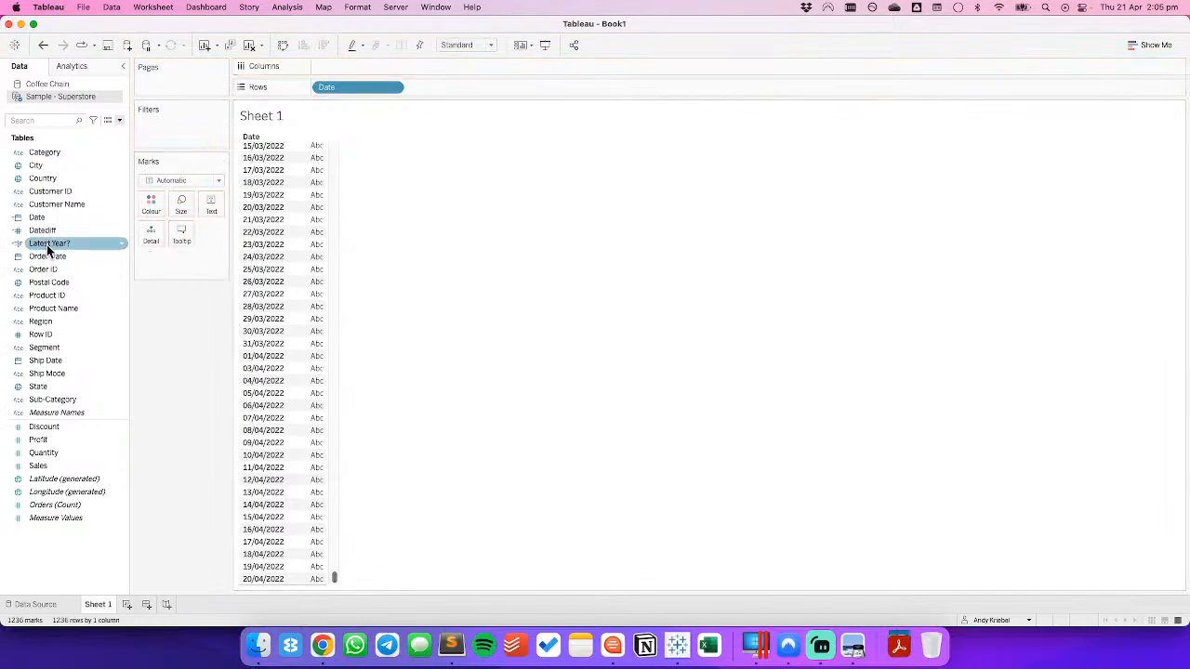
left_click_drag(49, 250, 452, 93)
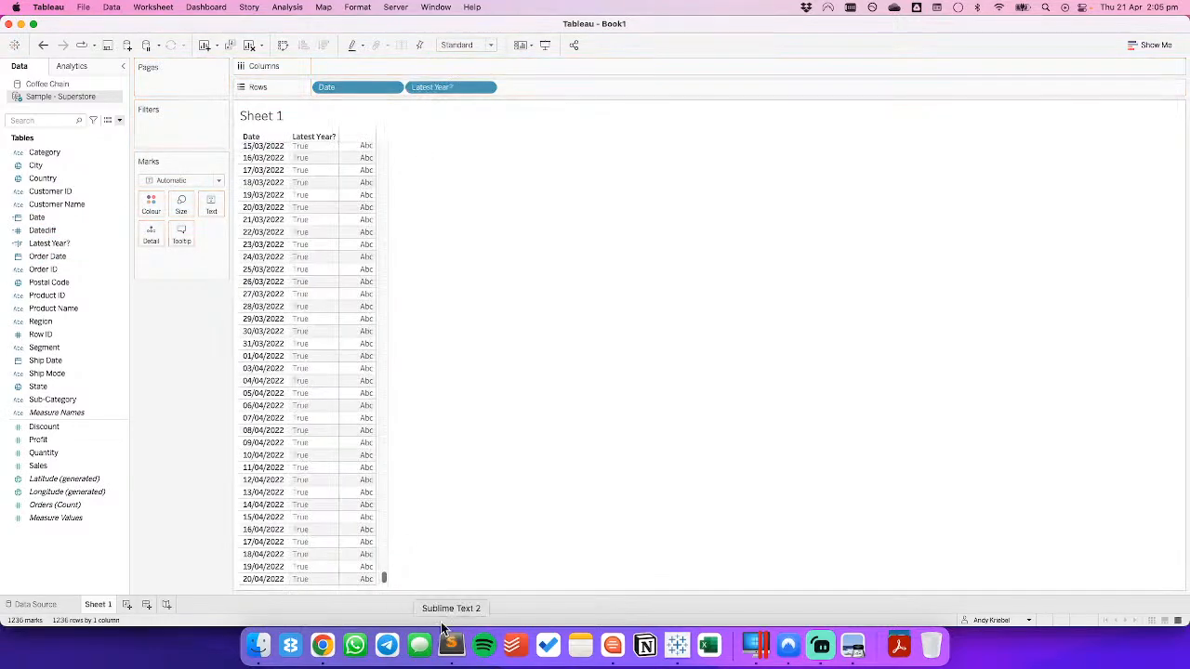
left_click_drag(384, 577, 390, 174)
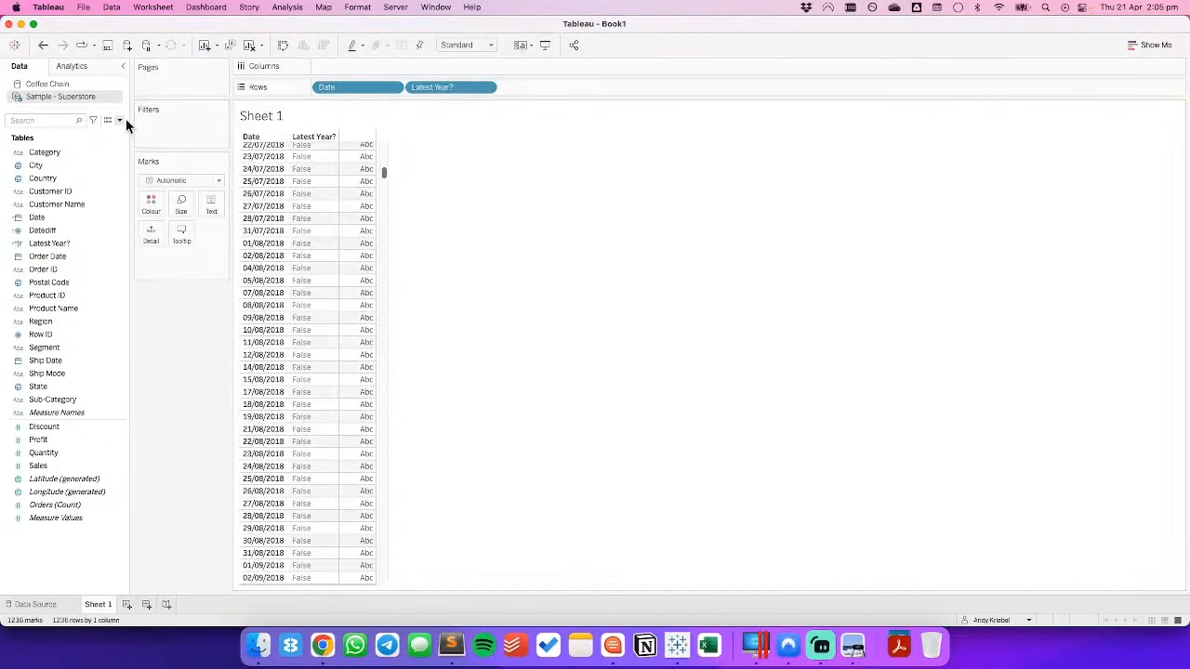
Duplicate Latest Year?, name the copy "Prior Year?", append -1 to its formula, and save it.
right_click(67, 244)
left_click(107, 322)
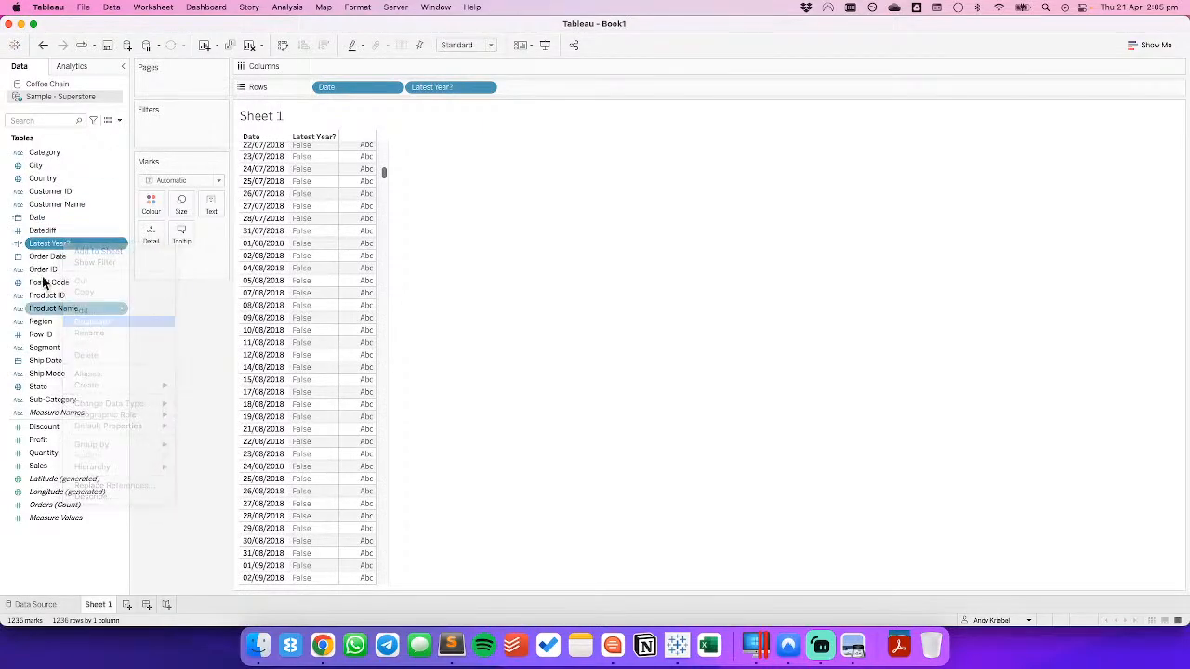
right_click(51, 257)
left_click(75, 325)
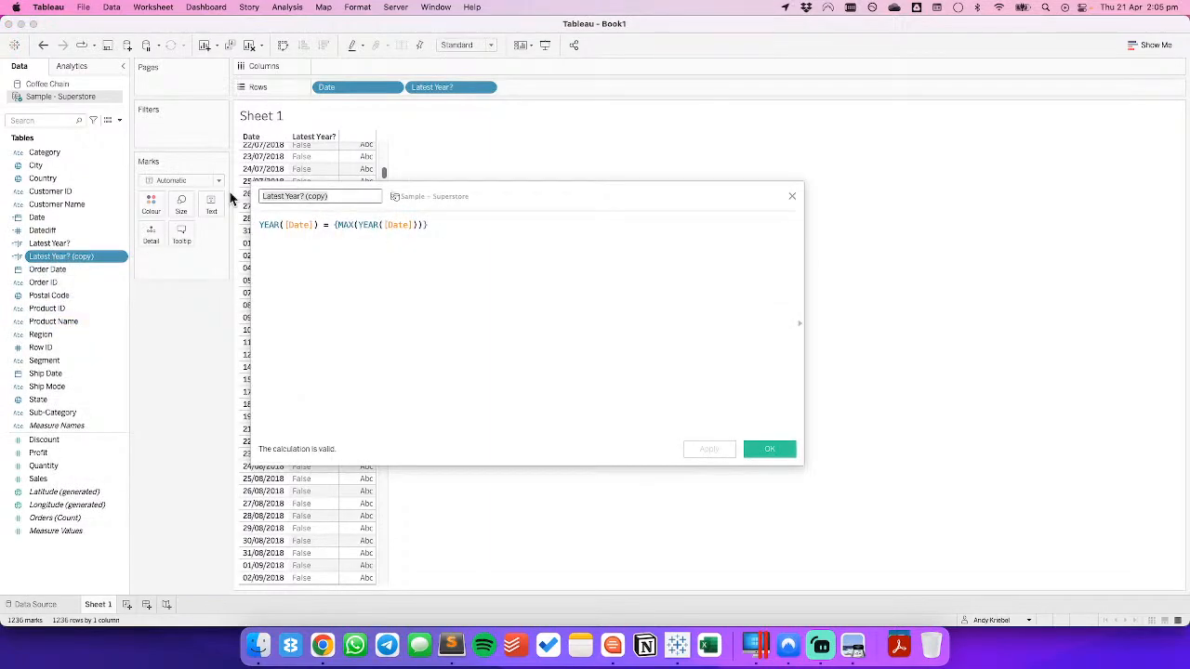
type("F")
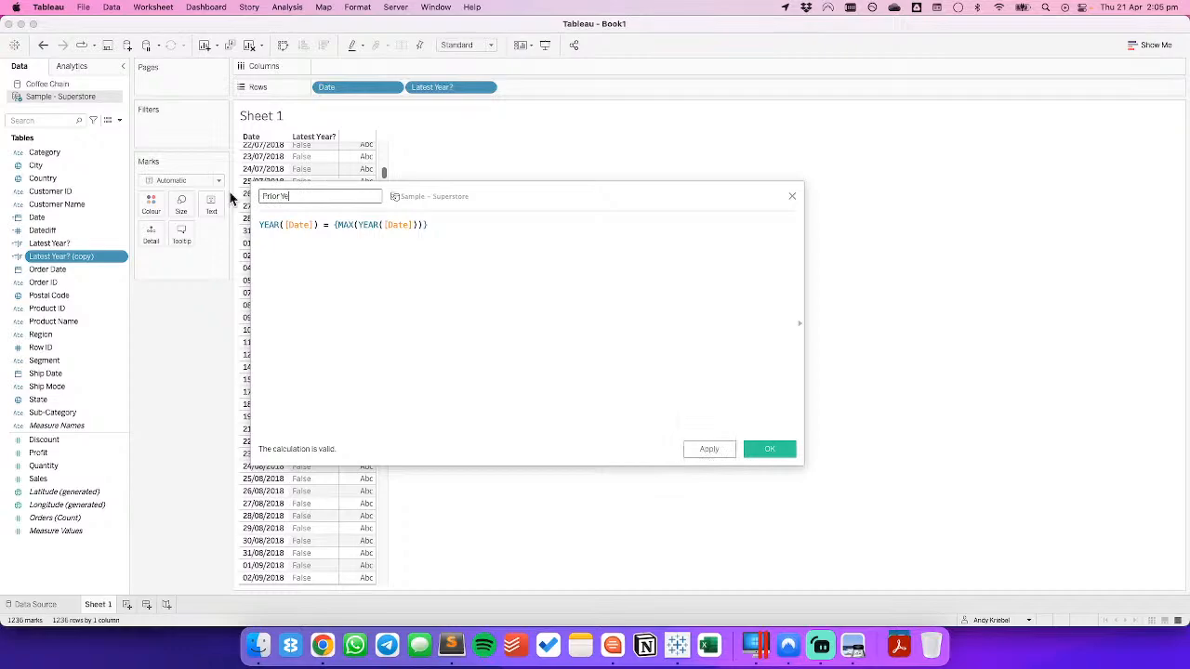
type("rior Year?")
left_click(456, 223)
type("-1")
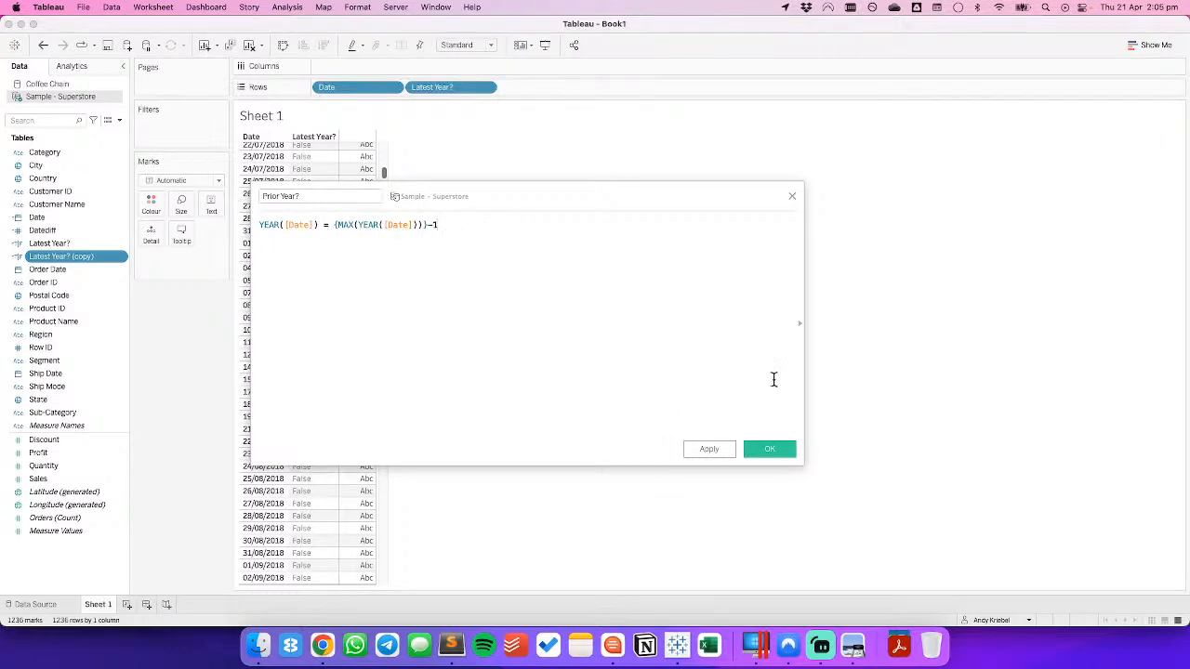
left_click(764, 450)
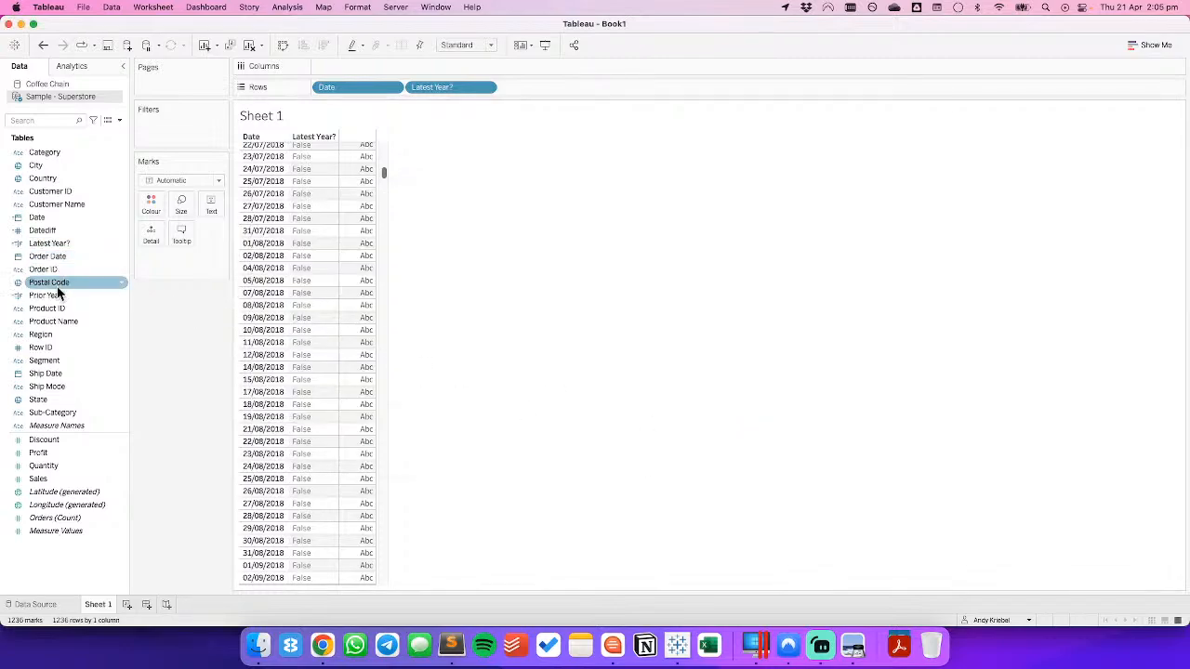
Add Prior Year? to the rows after Latest Year? and check its values down to the 2022 dates.
left_click_drag(83, 294, 523, 92)
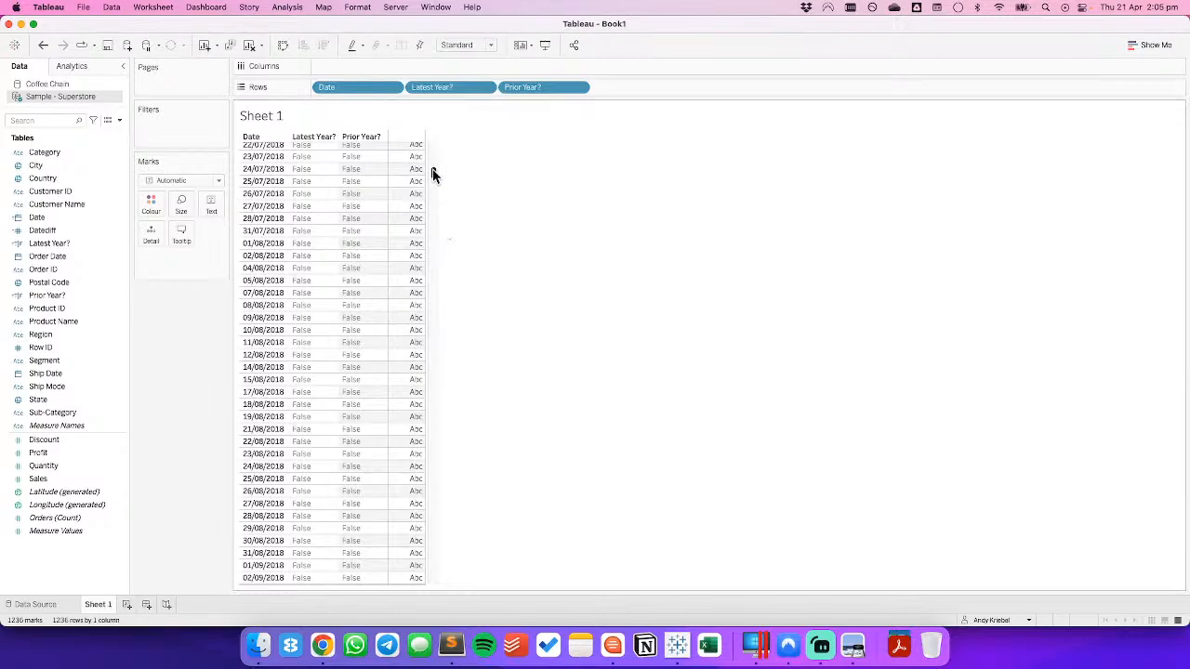
left_click_drag(433, 172, 441, 565)
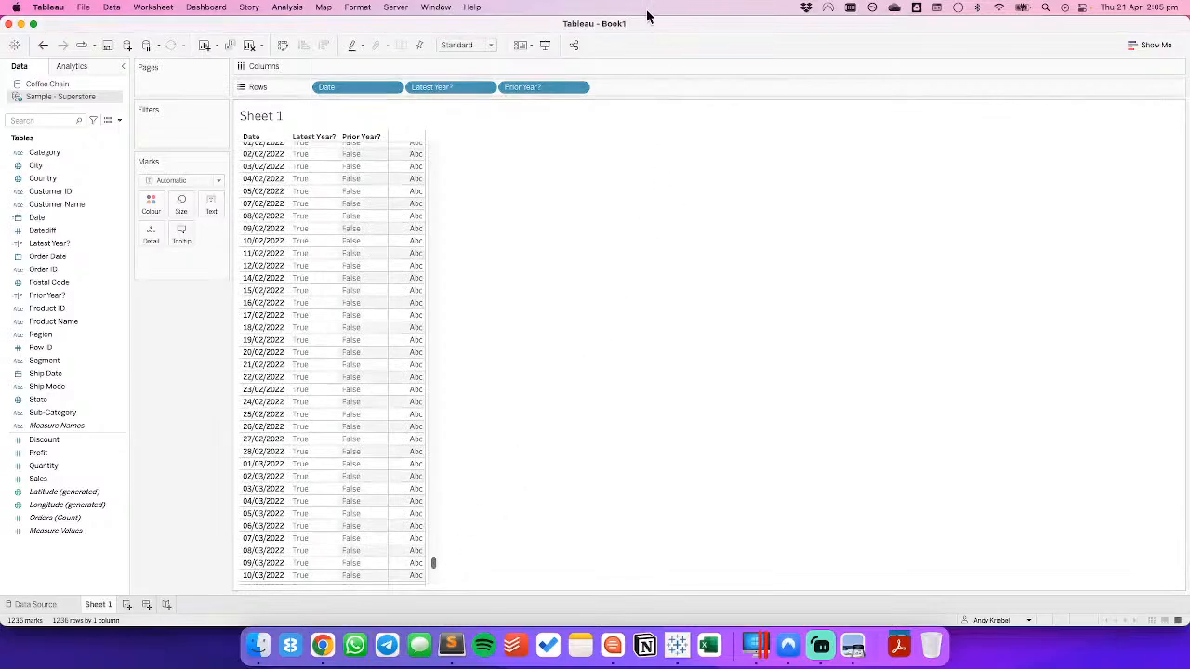
Rename the Latest Year? field as "_Latest Year?".
left_click(53, 204)
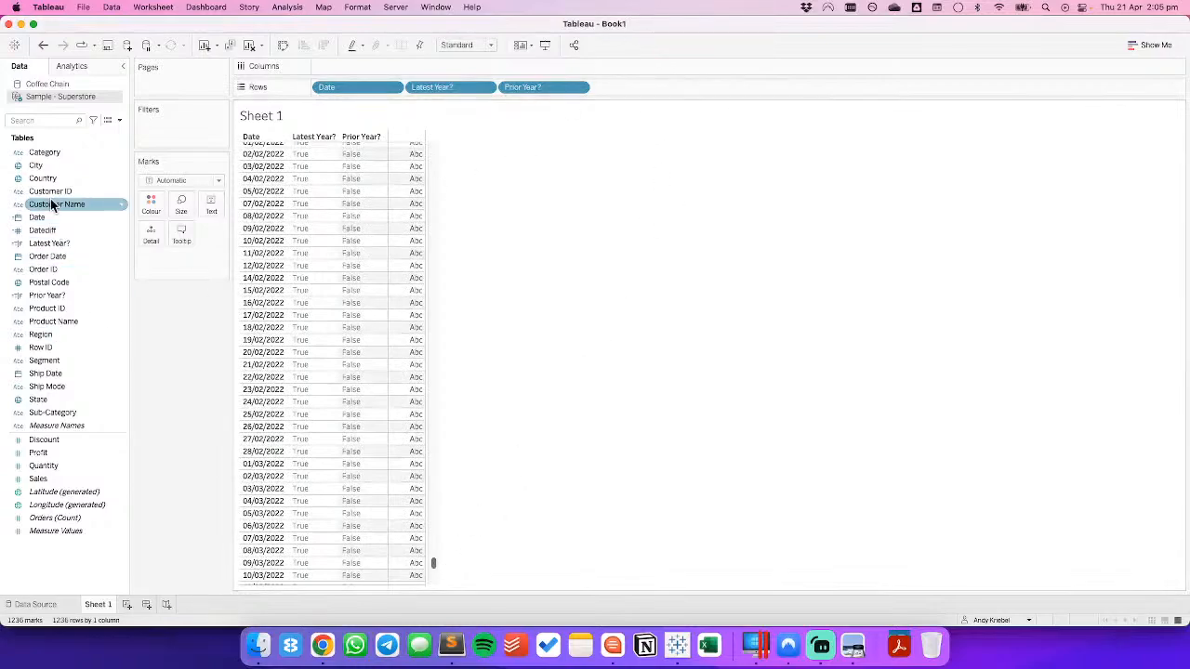
right_click(45, 248)
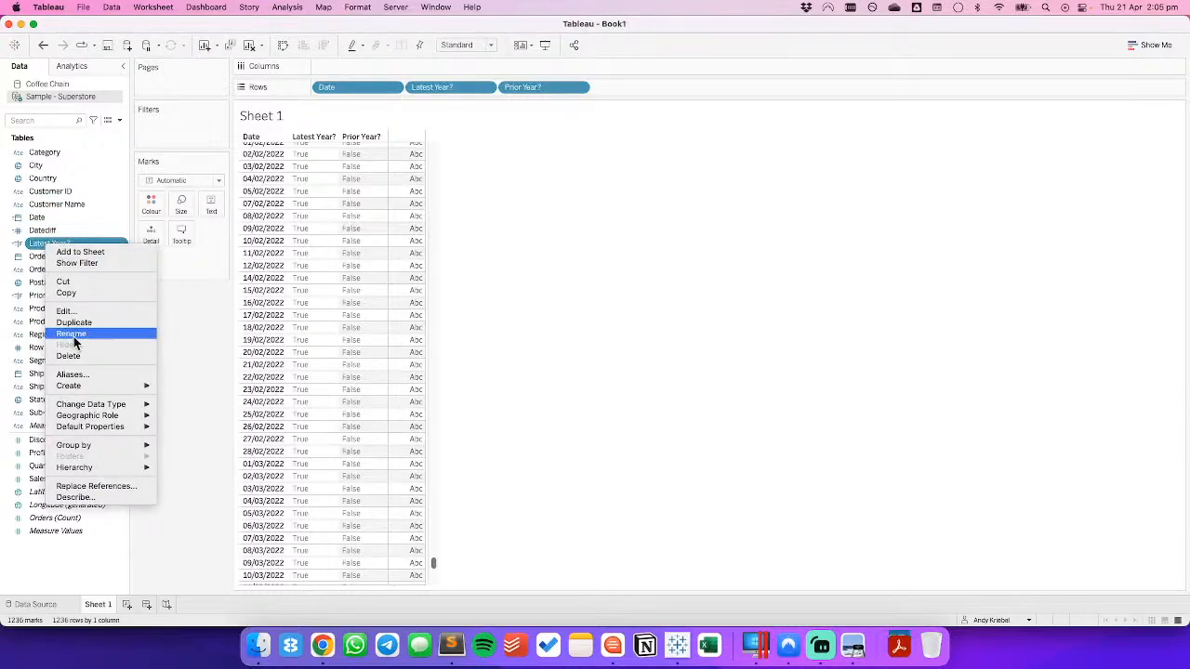
left_click(72, 333)
key("Left")
type("_")
key("Return")
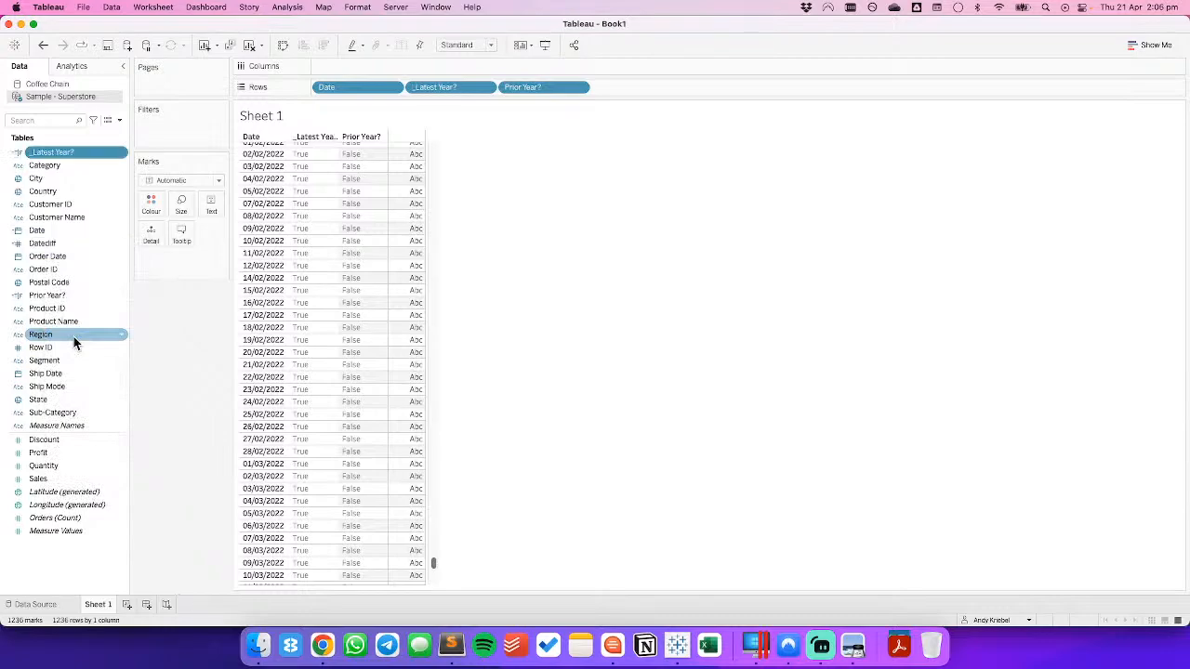
Rename the Prior Year? calculation as "_Prior Year?" and save it.
right_click(70, 336)
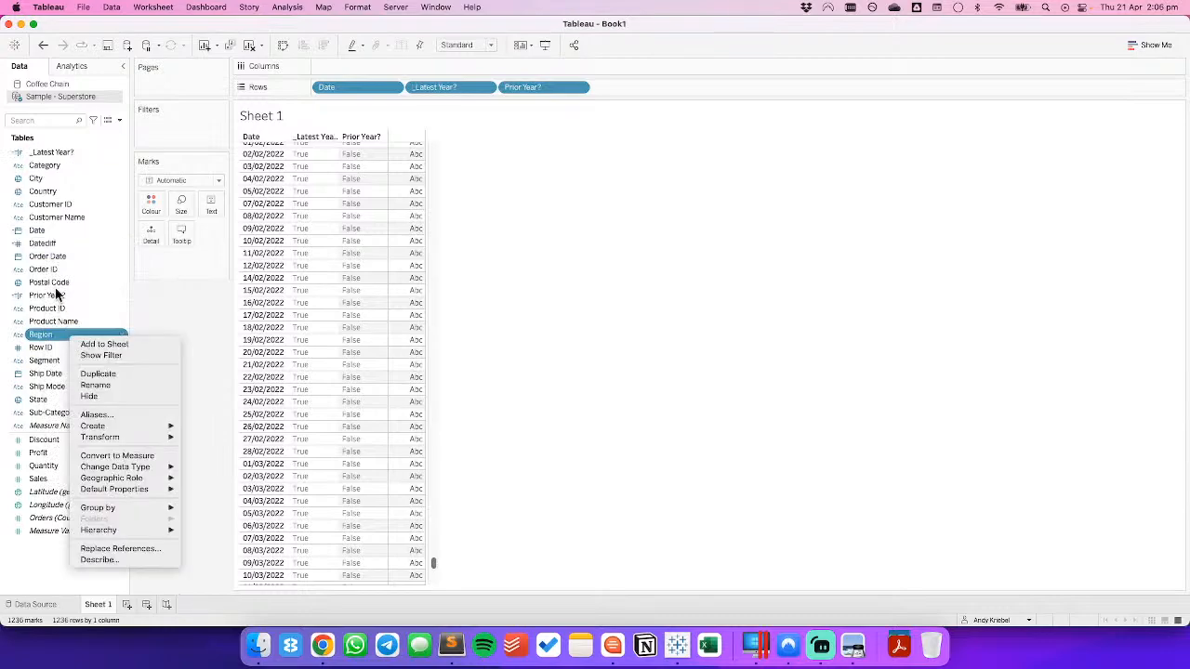
right_click(55, 296)
left_click(85, 361)
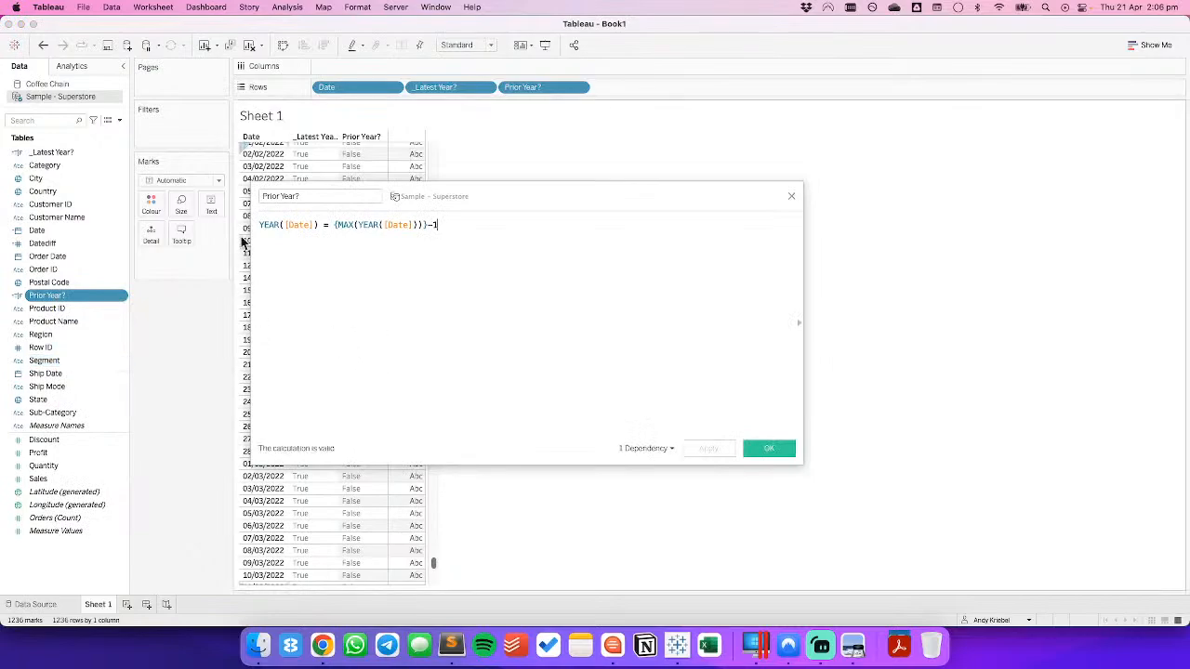
left_click(265, 196)
type("_")
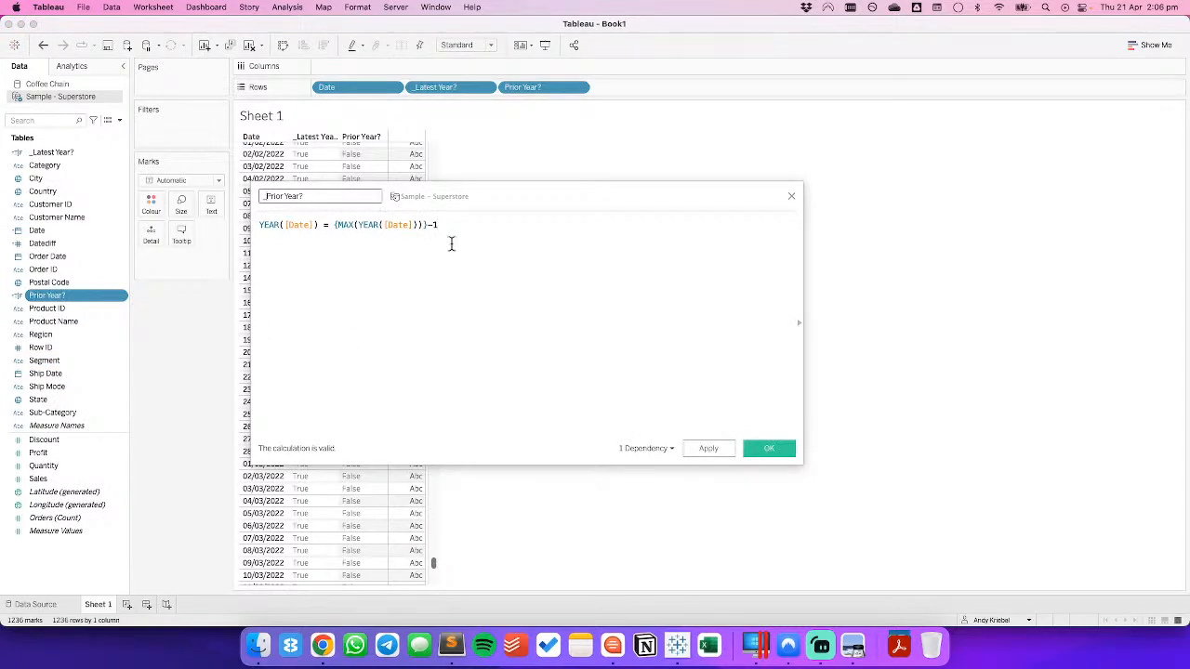
key("Return")
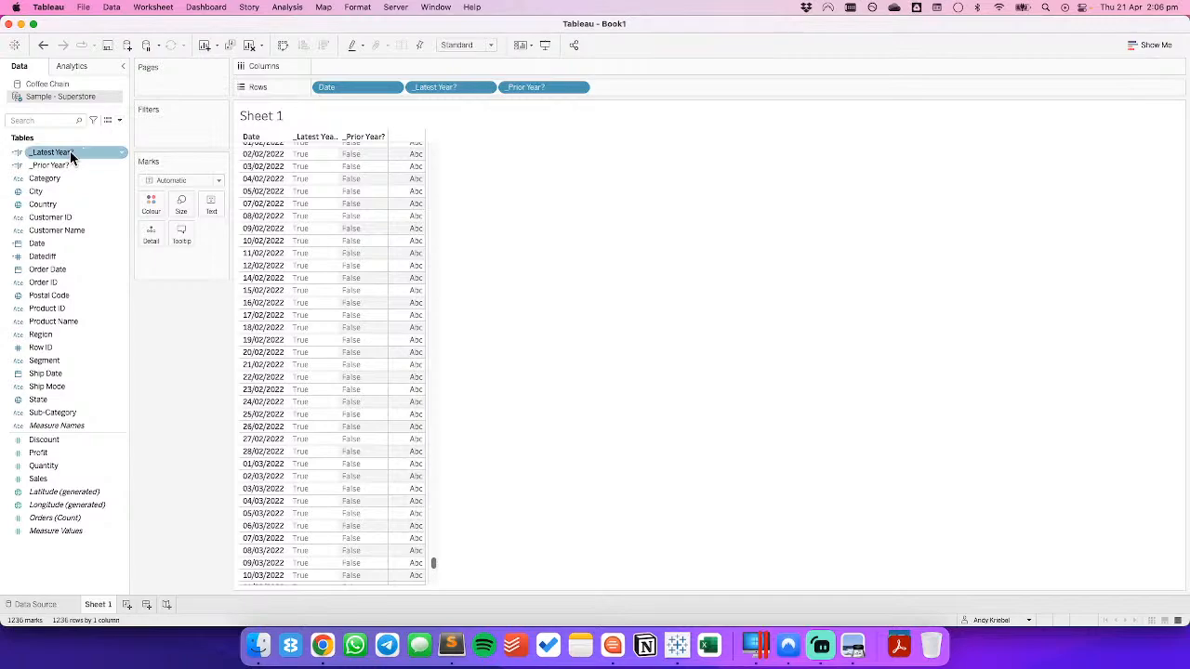
Create a calculated field named "_Latest Month" and begin its formula with the DATETRUNC function.
left_click(119, 121)
left_click(114, 131)
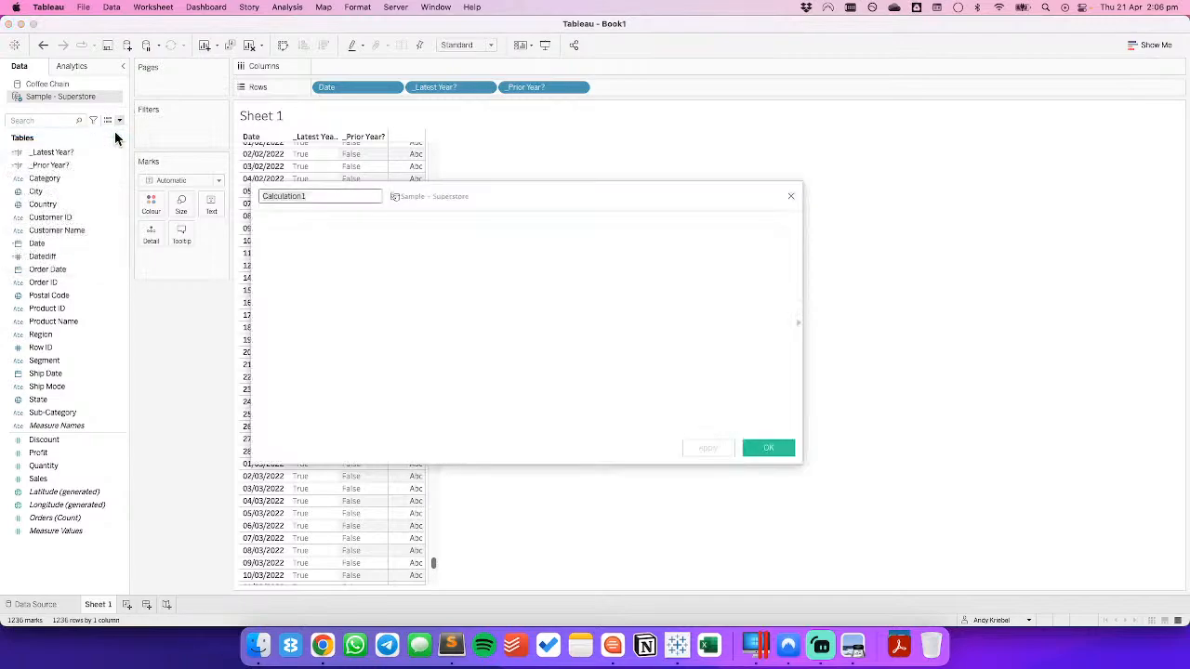
type("_Latest Month")
key("Tab")
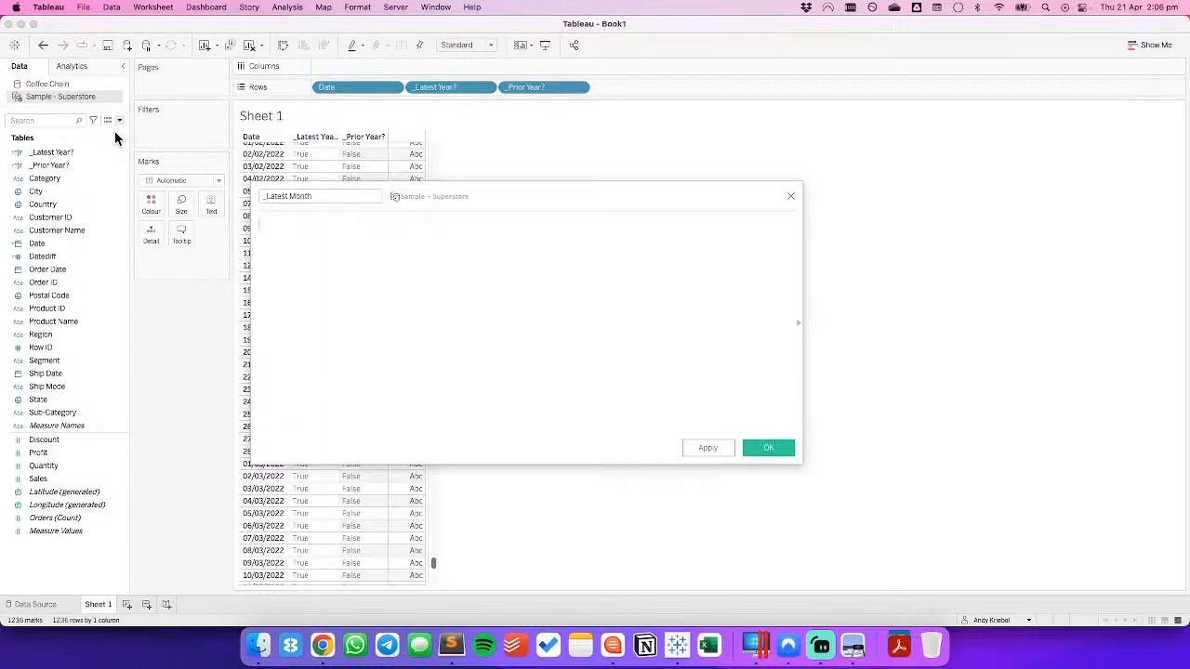
type("date")
key("Down")
key("Down")
key("Down")
key("Down")
key("Down")
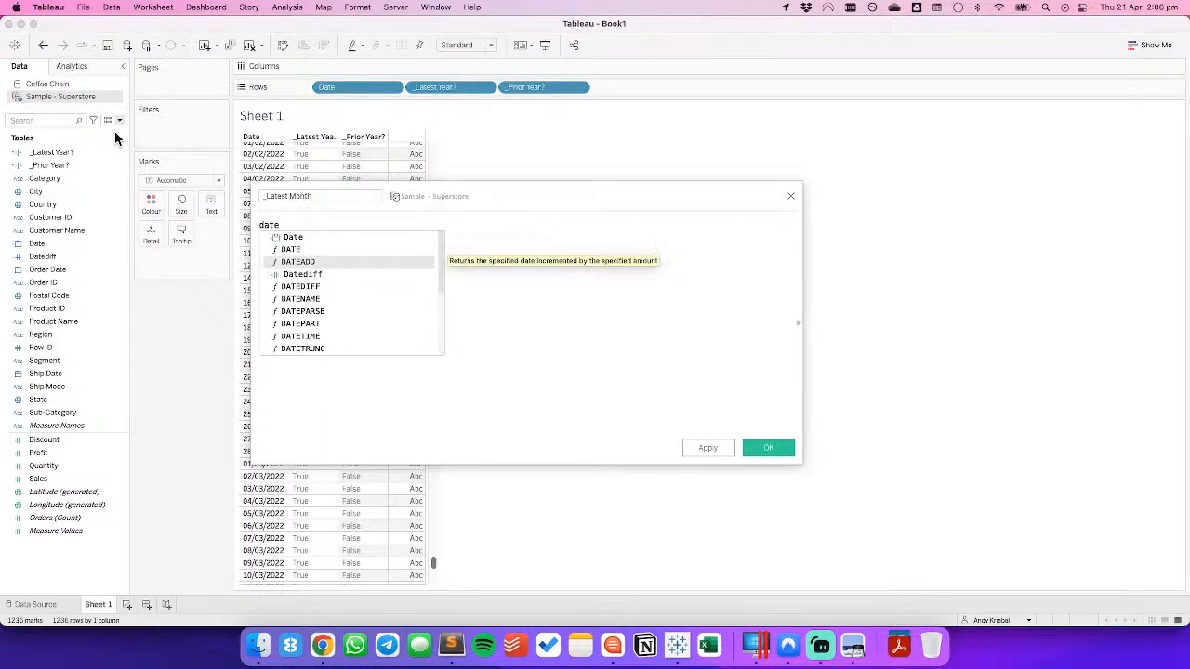
key("Down")
key("Down")
key("Down")
key("Down")
key("Return")
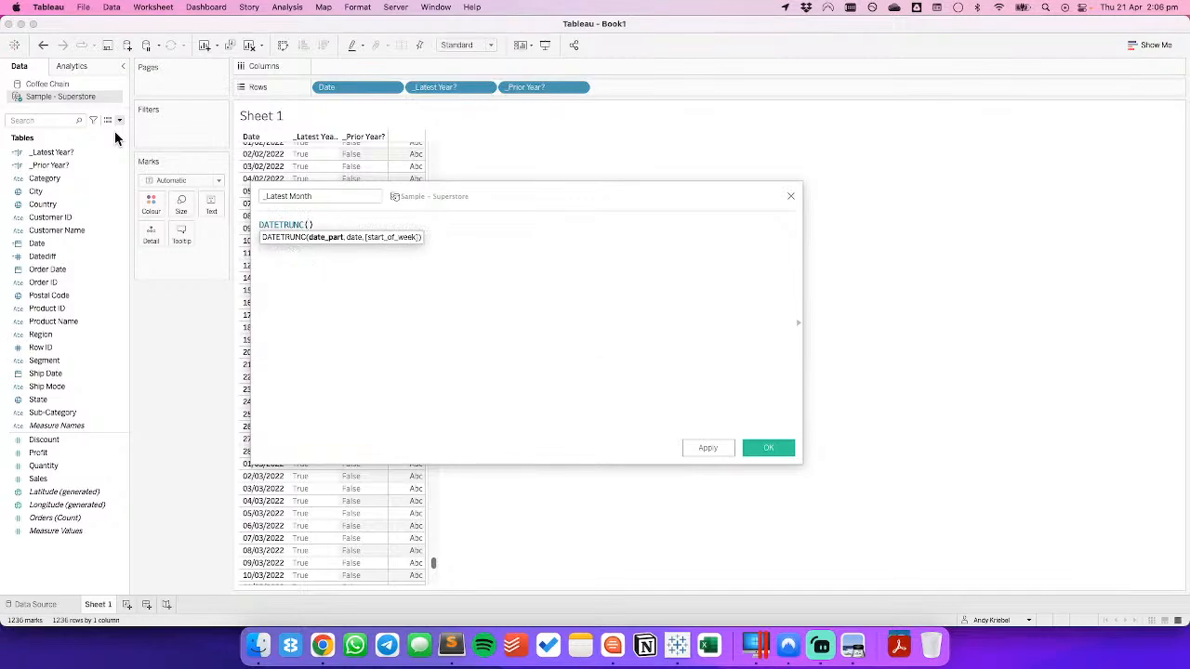
Fill in the DATETRUNC arguments with 'month' and [Order Date].
type("'month'")
key("BackSpace")
key("BackSpace")
key("BackSpace")
key("BackSpace")
type("t")
key("BackSpace")
key("BackSpace")
type("nth',ord")
key("Return")
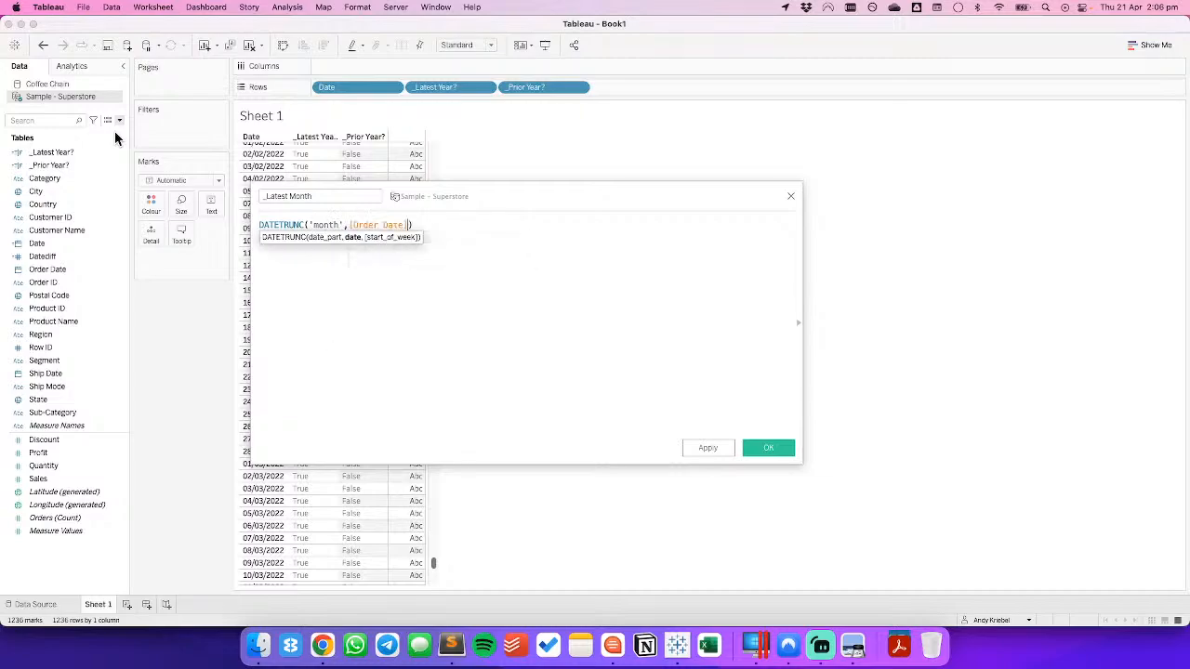
Replace [Order Date] in the DATETRUNC expression with the [Date] field.
key("BackSpace")
key("BackSpace")
key("BackSpace")
key("BackSpace")
key("BackSpace")
key("BackSpace")
key("BackSpace")
key("BackSpace")
key("BackSpace")
key("BackSpace")
key("BackSpace")
key("BackSpace")
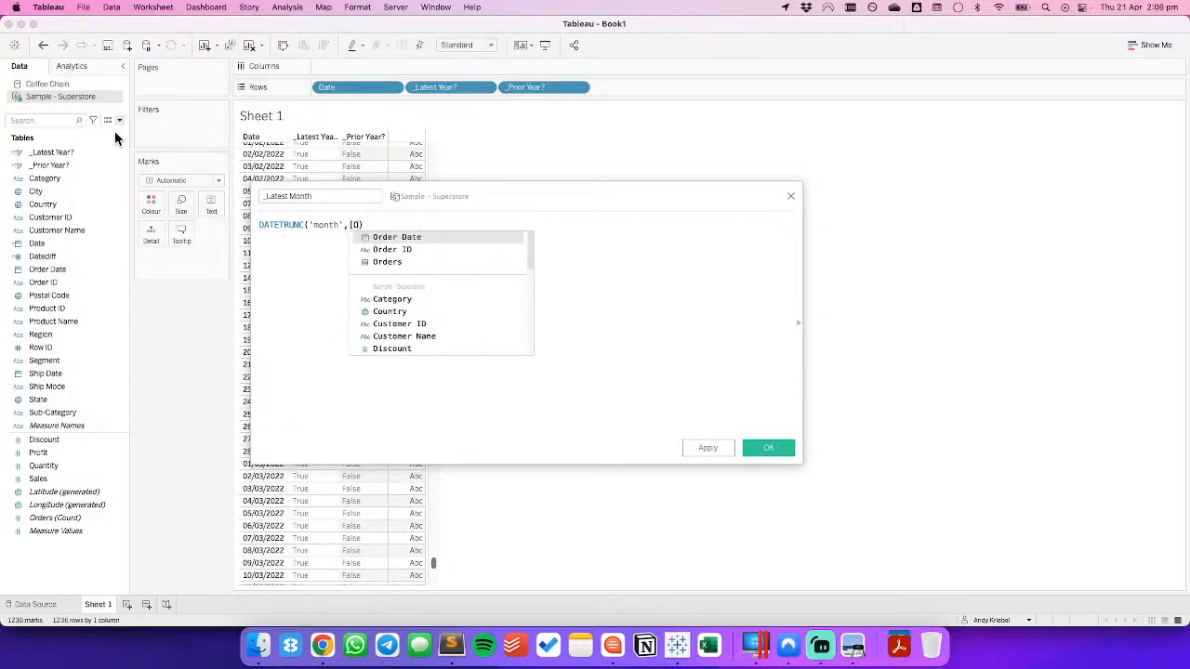
type("date")
key("Return")
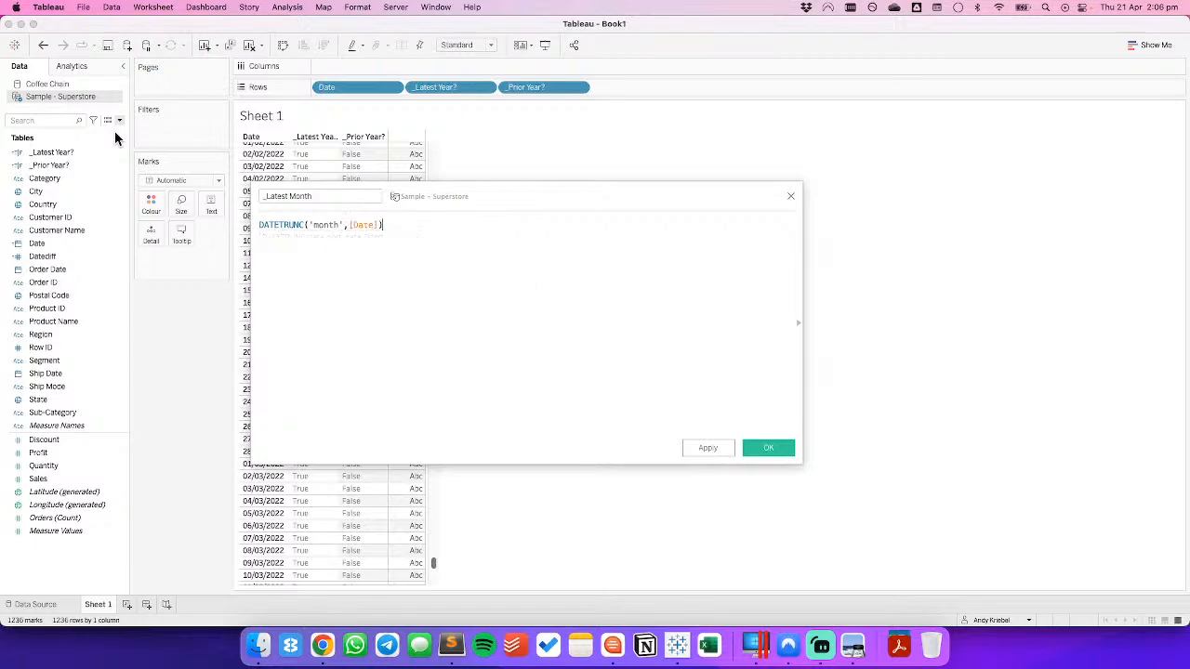
Complete the _Latest Month formula with = { MAX(DATETRUNC('month',[Date])) } and save the calculation.
type("=")
left_click_drag(384, 225, 259, 223)
key("super+c")
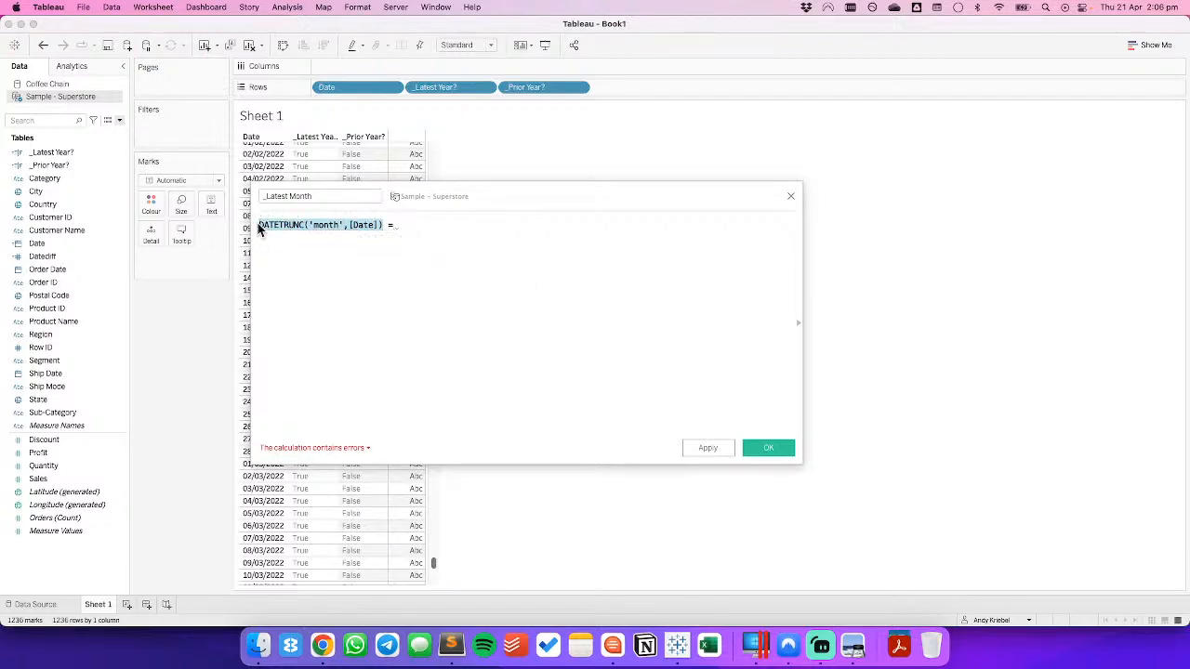
left_click(419, 226)
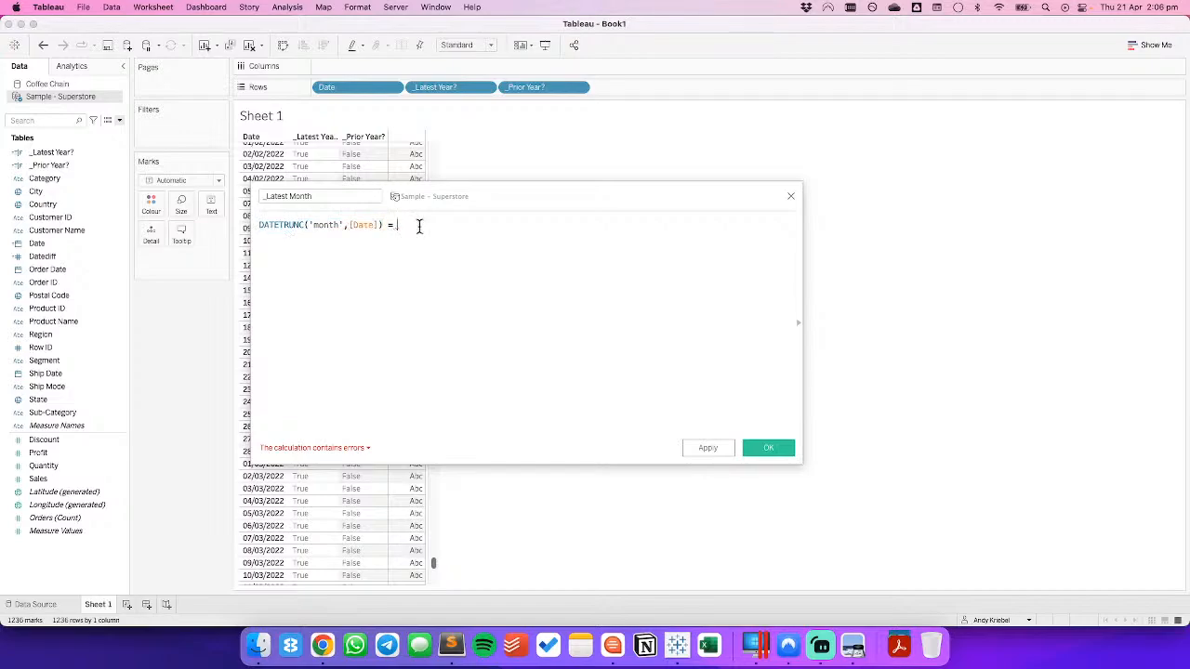
type("( MA")
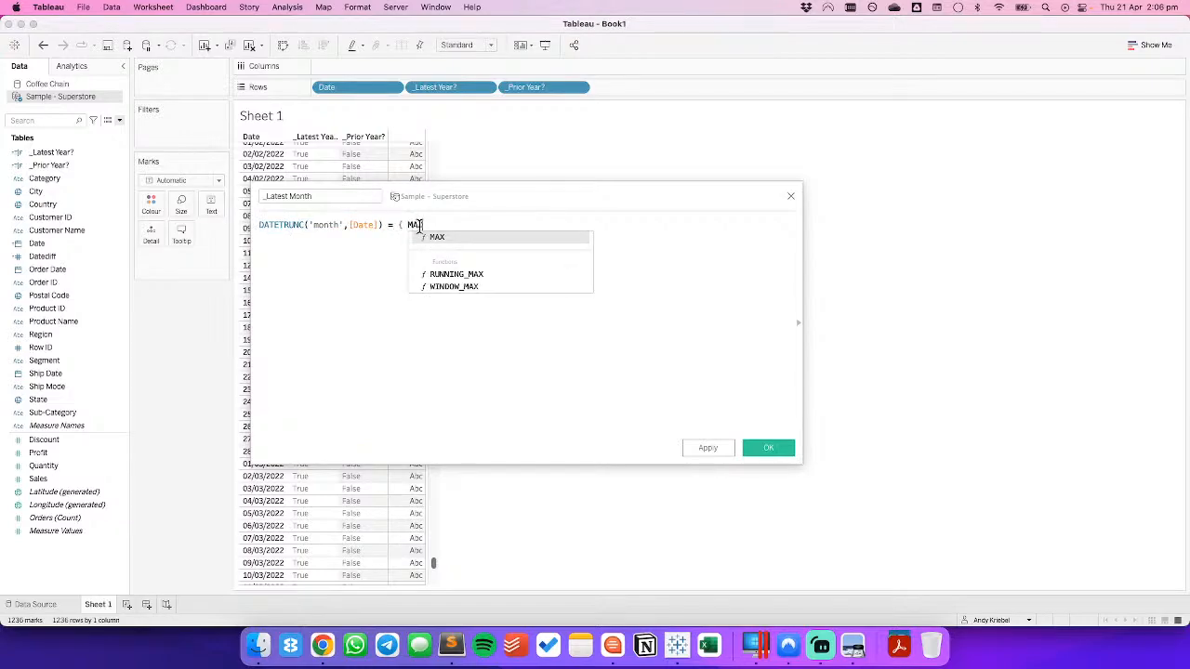
type("X")
type("(")
key("super+v")
type(")")
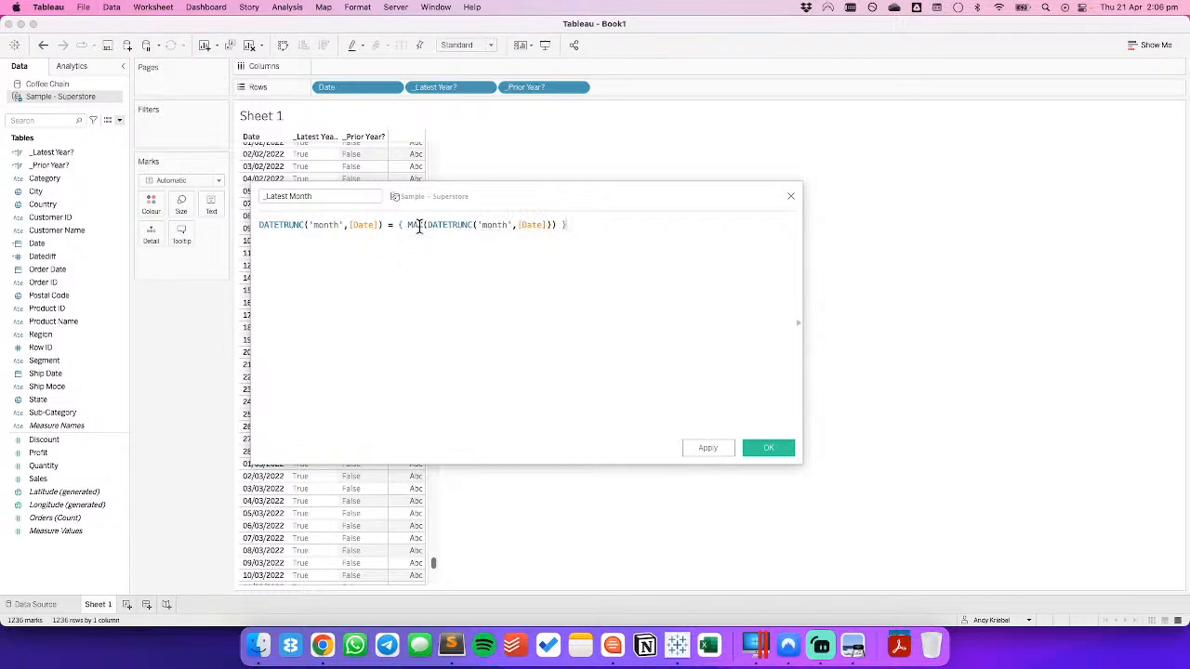
left_click(764, 448)
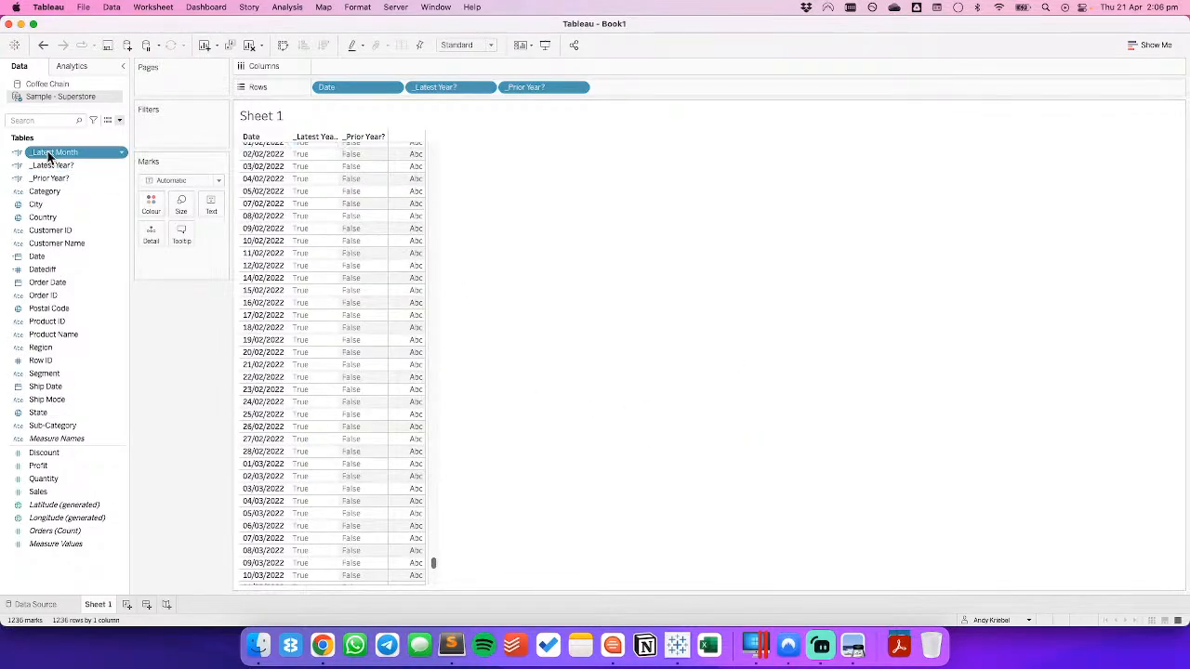
Add the _Latest Month field to the rows and check its values against the most recent dates.
left_click_drag(53, 152, 641, 88)
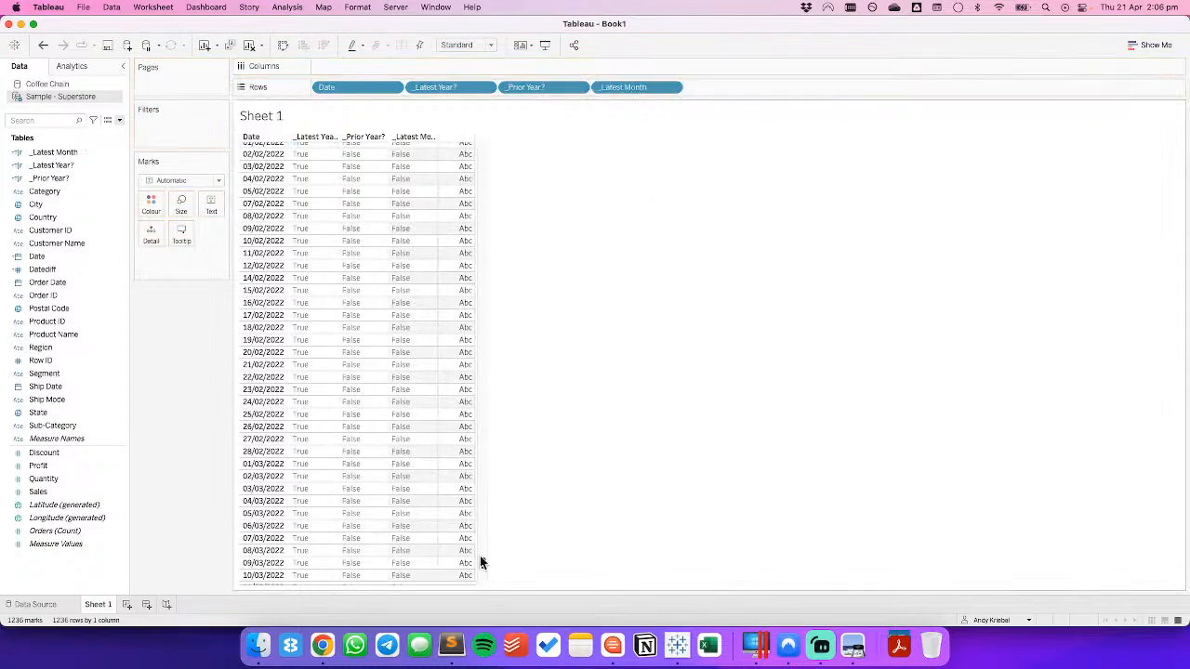
left_click_drag(480, 563, 484, 579)
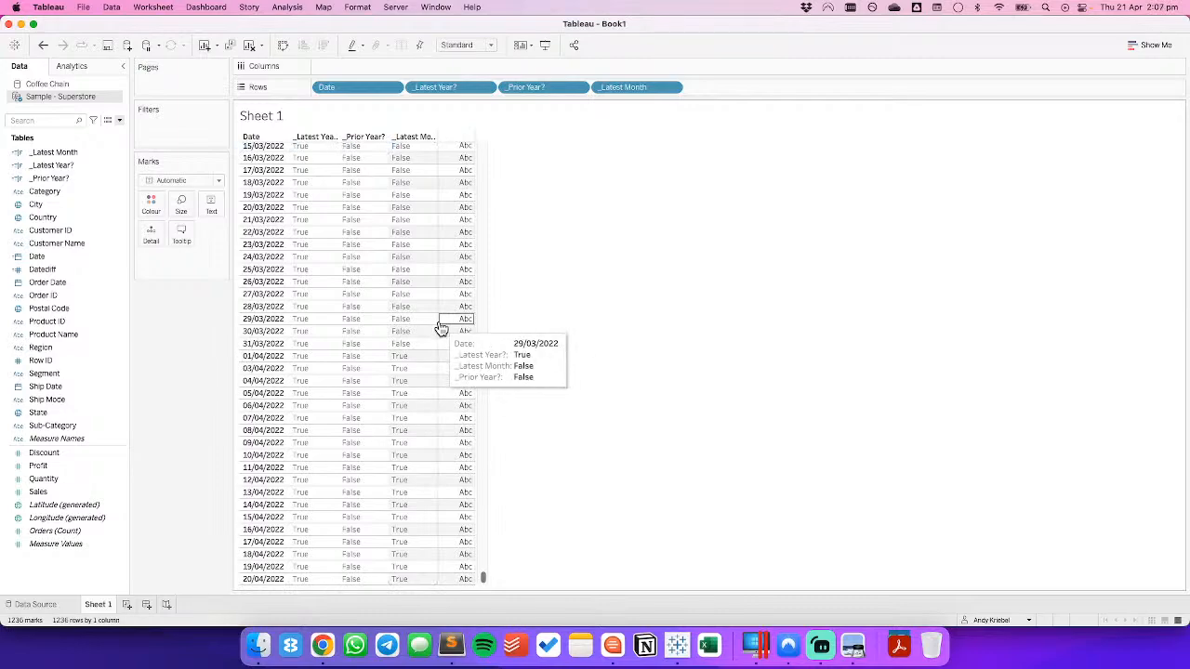
Duplicate the _Latest Month calculation and rename the copy as _Prior Month.
left_click(53, 153)
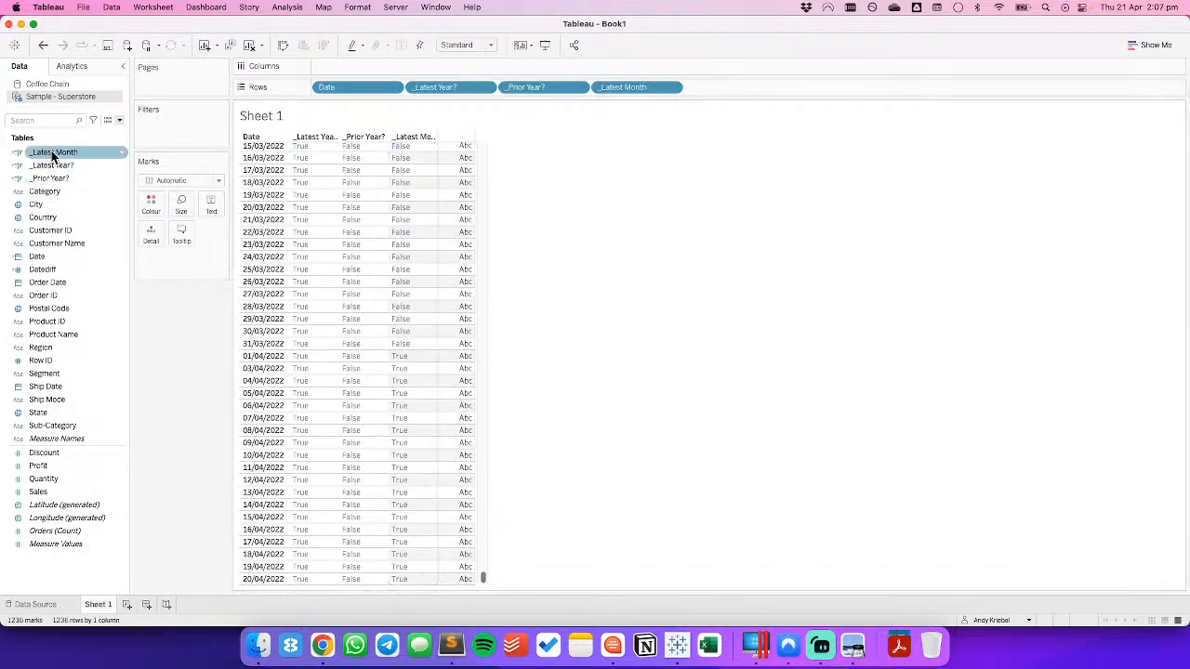
right_click(54, 156)
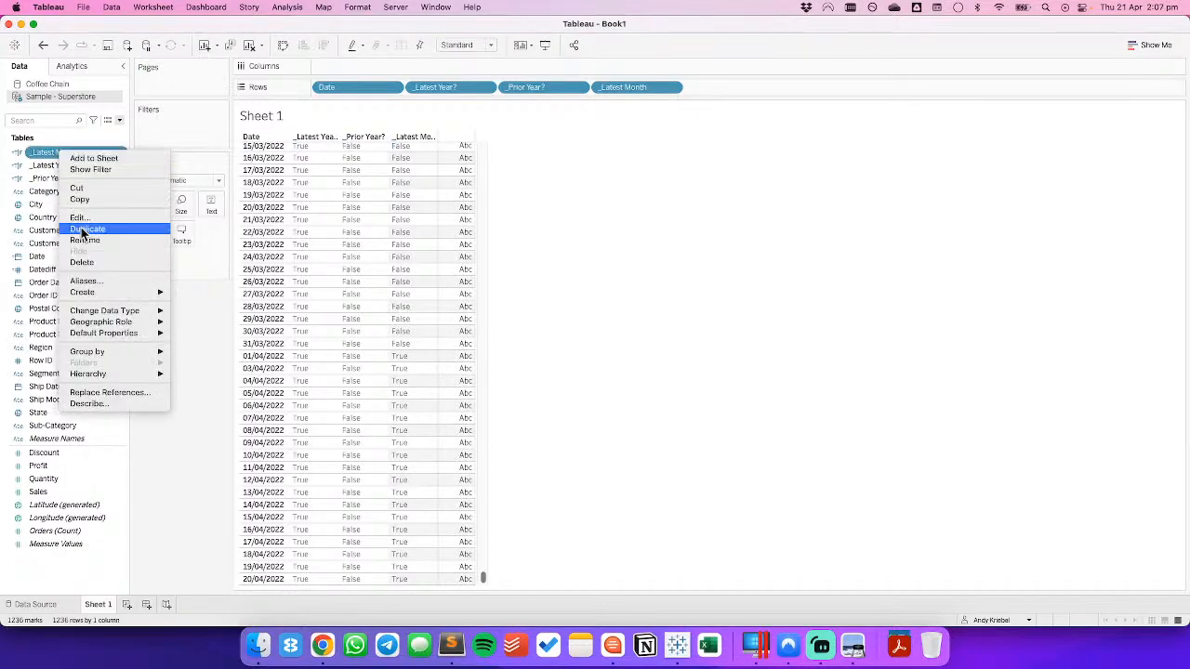
left_click(81, 232)
right_click(58, 165)
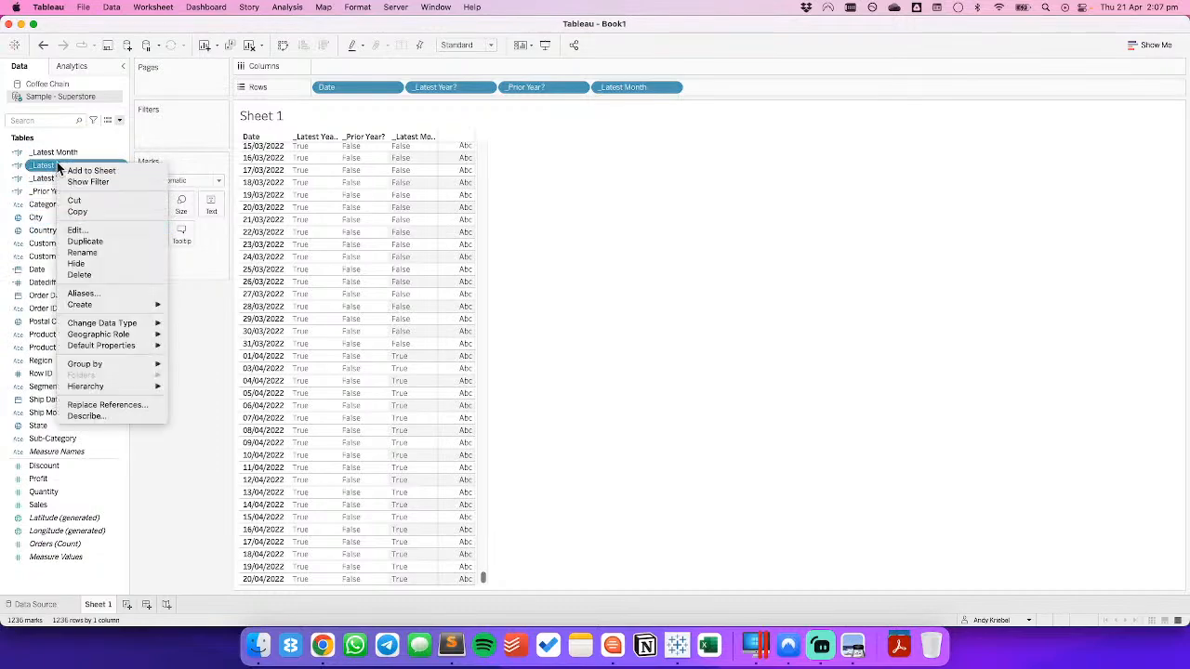
left_click(93, 228)
left_click(279, 196)
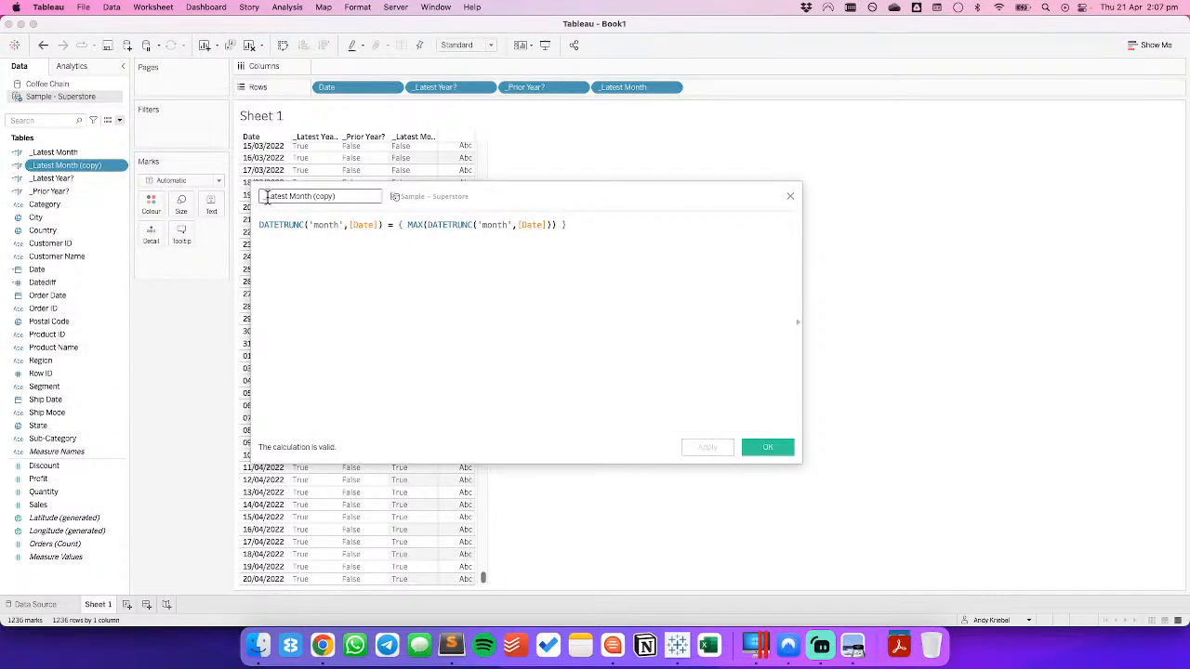
left_click_drag(279, 196, 381, 191)
type("_Prior Month")
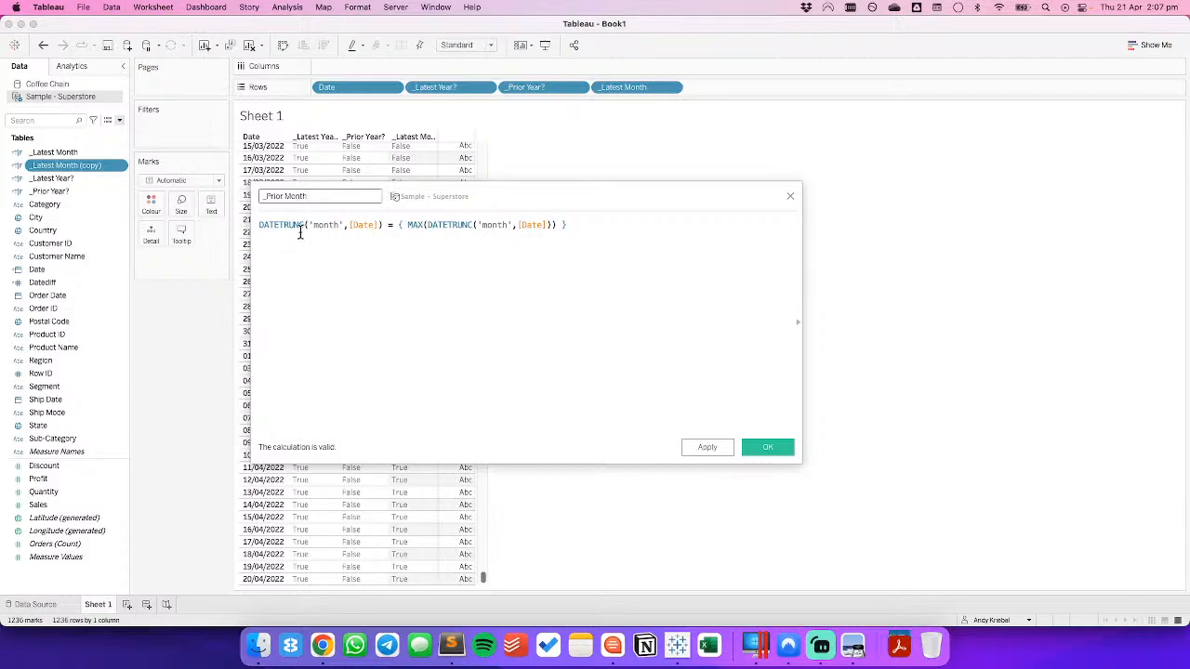
Wrap the MAX expression of _Prior Month in DATEADD('month',-1, ...) and save the calculation.
left_click(406, 225)
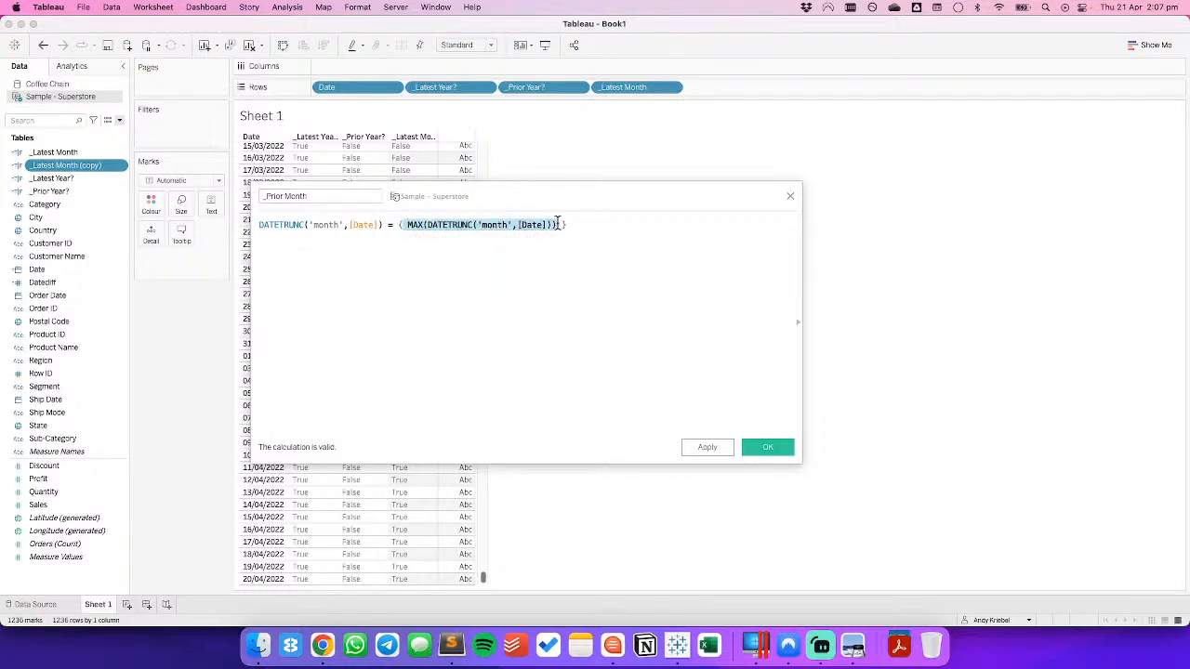
left_click(398, 225)
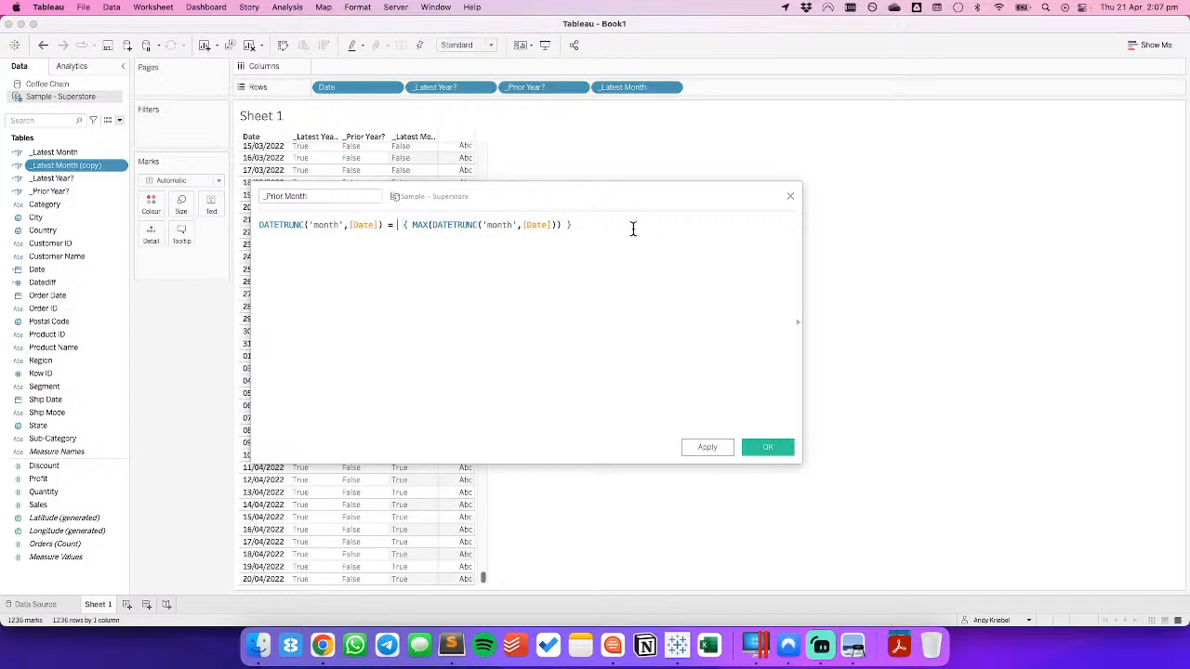
type("date")
key("Down")
key("Return")
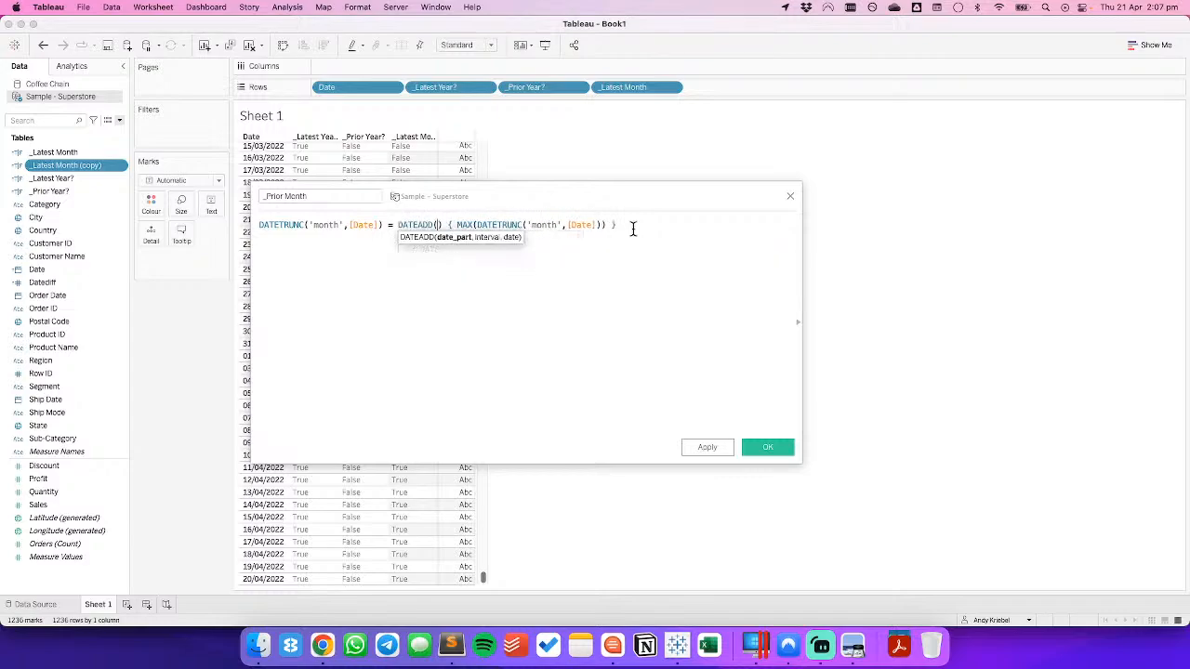
key("Delete")
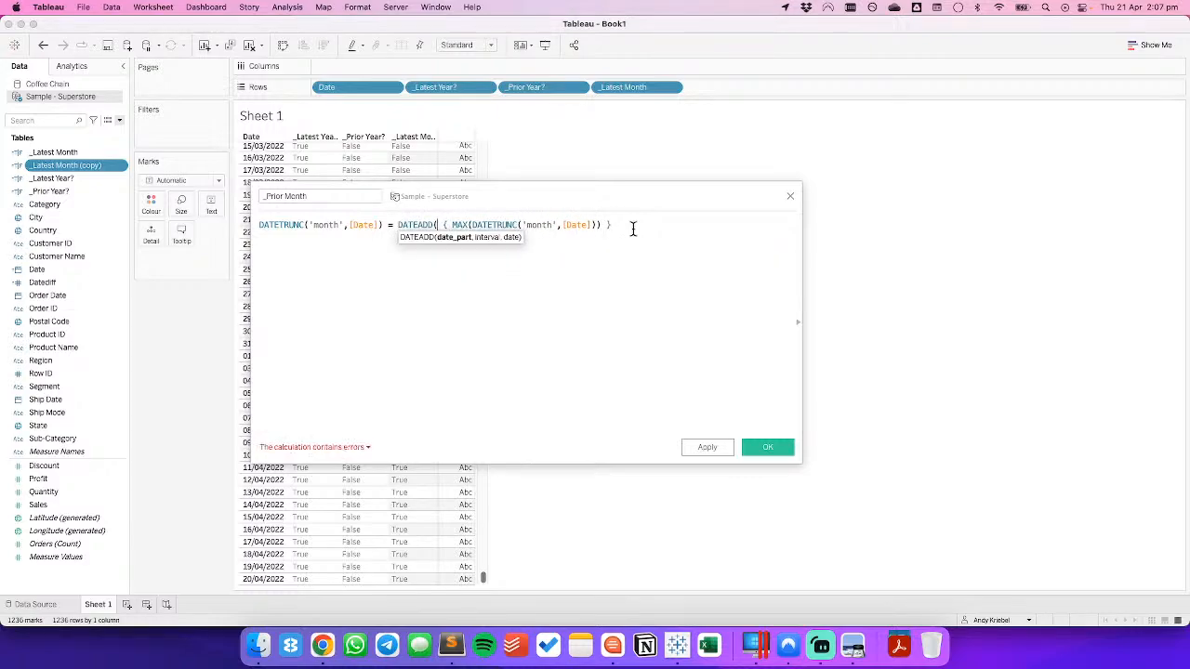
type("'month'")
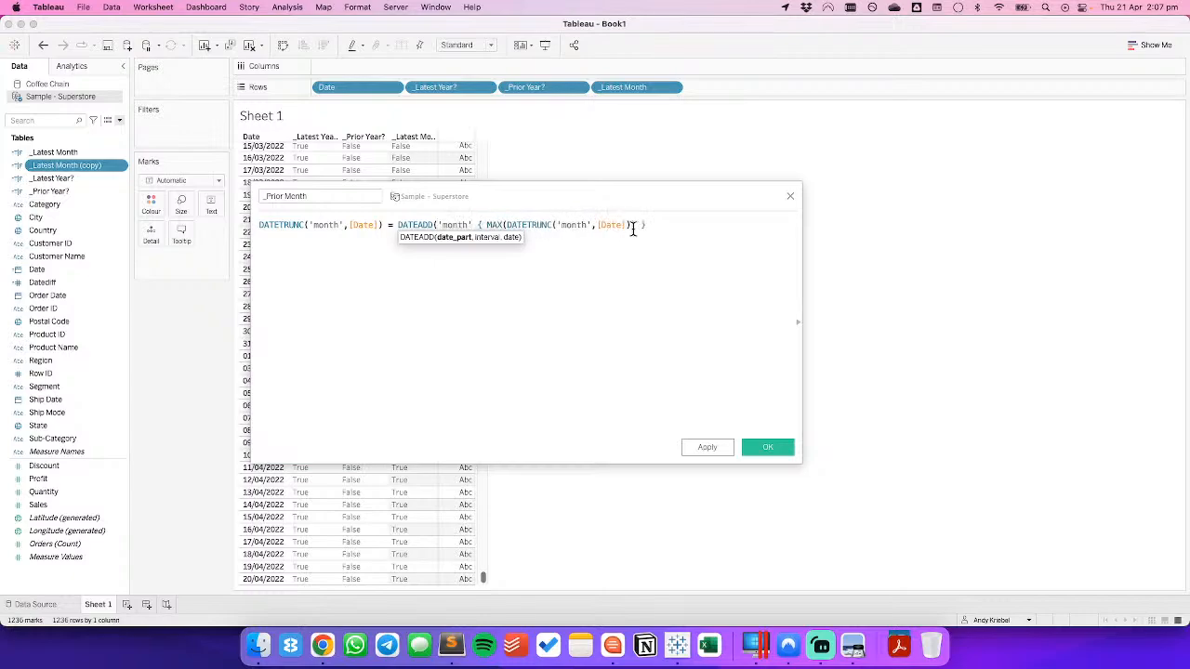
type(",-1,")
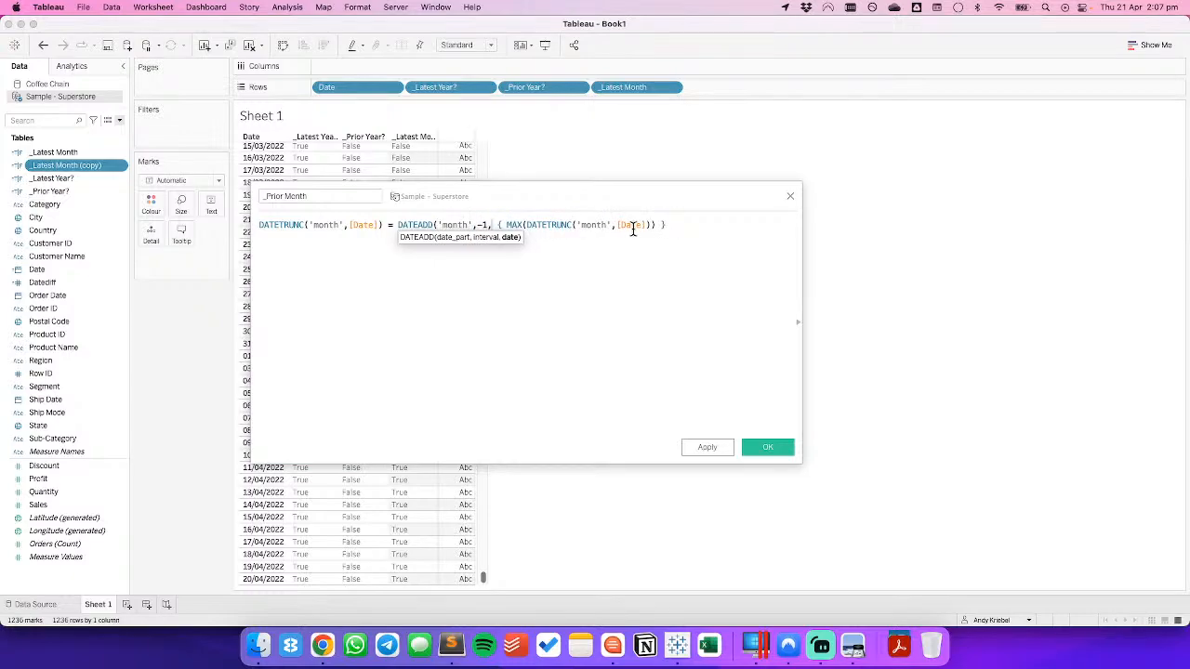
type(")")
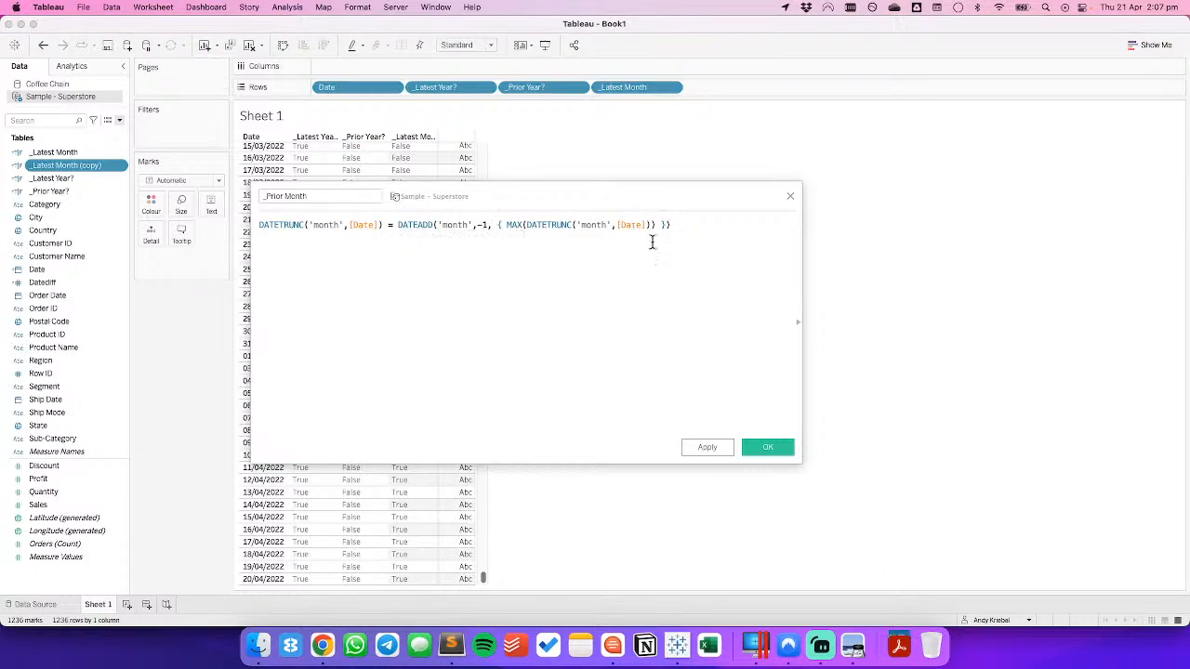
left_click(771, 446)
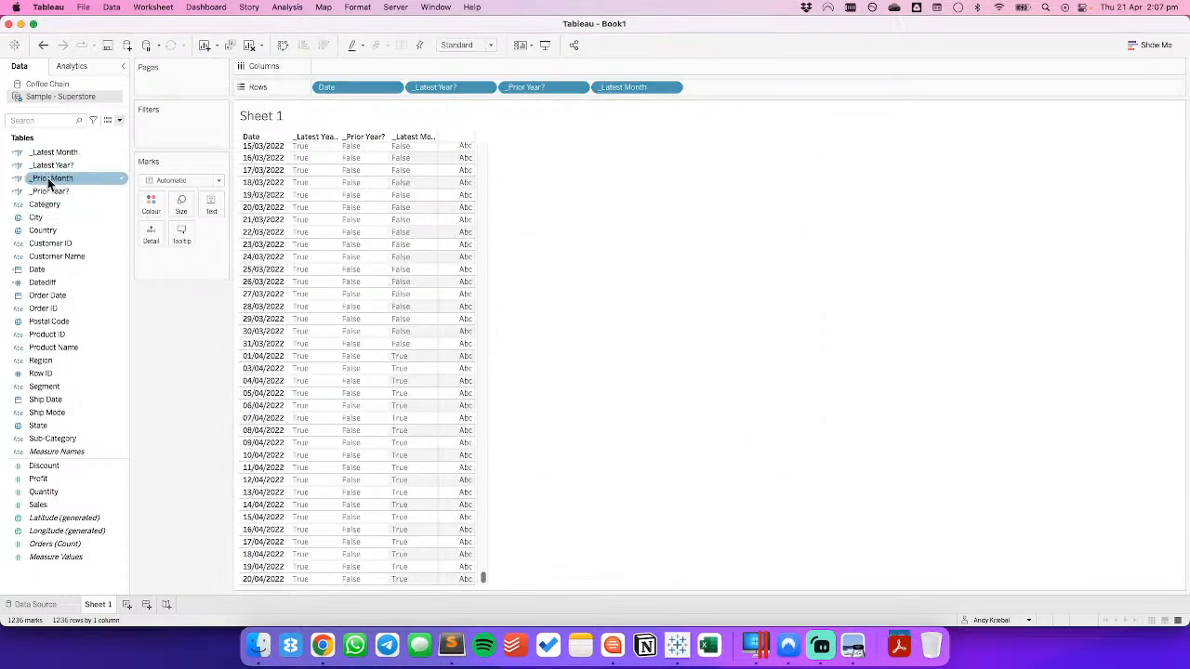
Add _Prior Month to the rows to check it against the dates, and clear the sheet.
left_click_drag(51, 177, 730, 89)
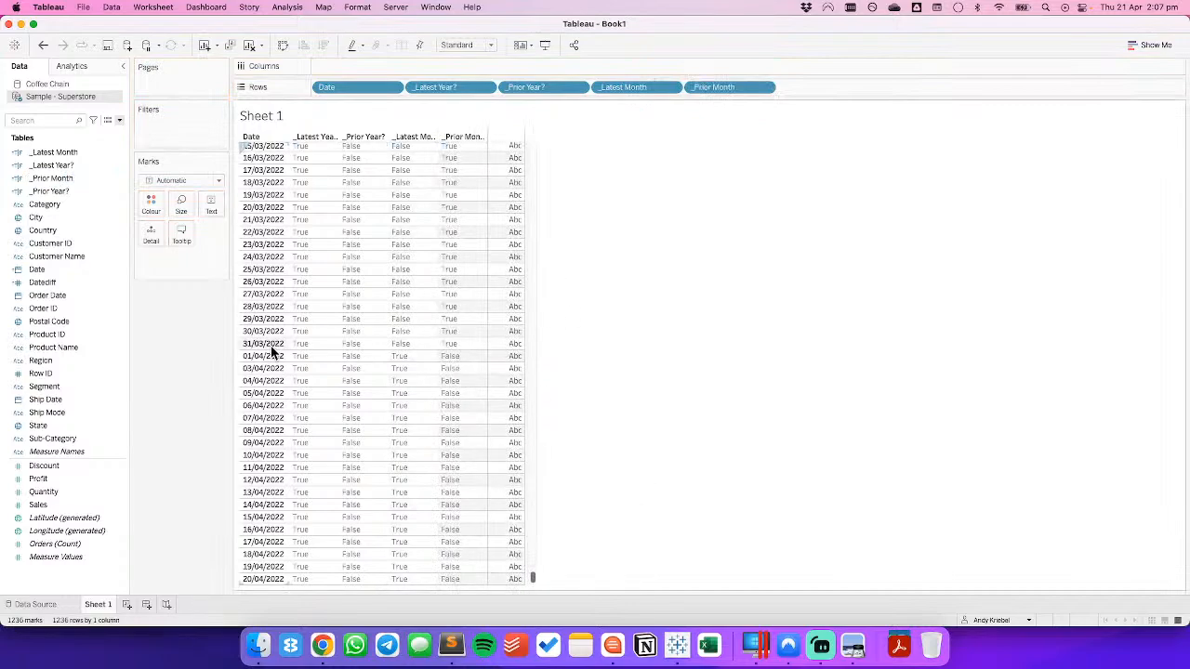
left_click(532, 164)
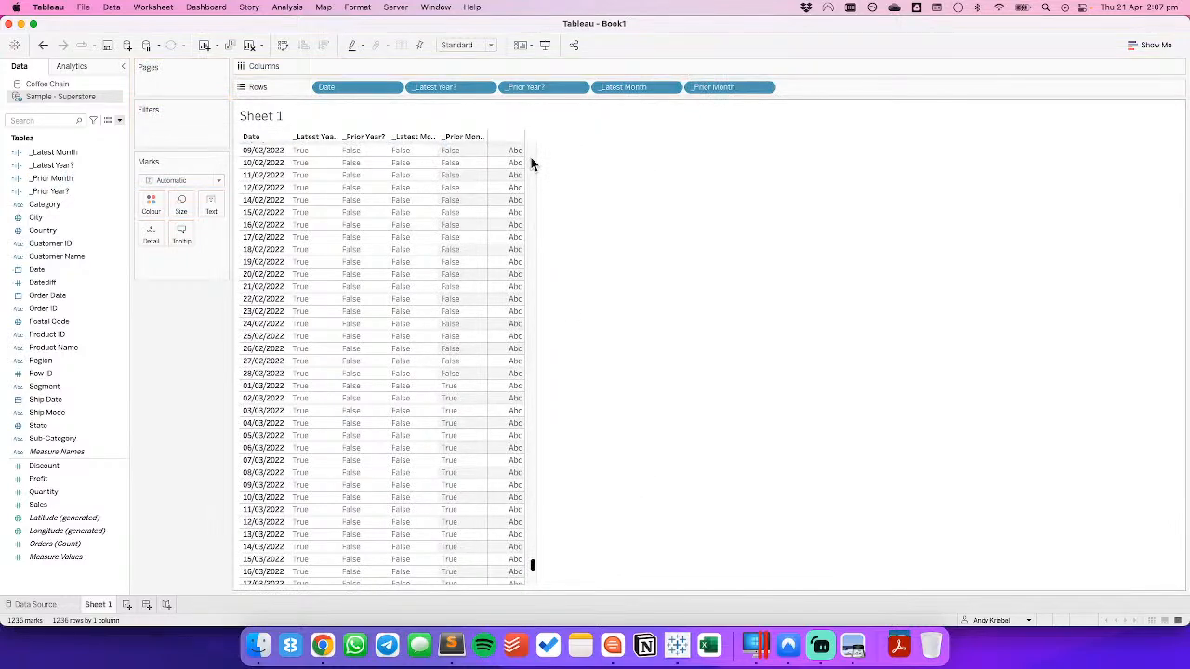
left_click(532, 163)
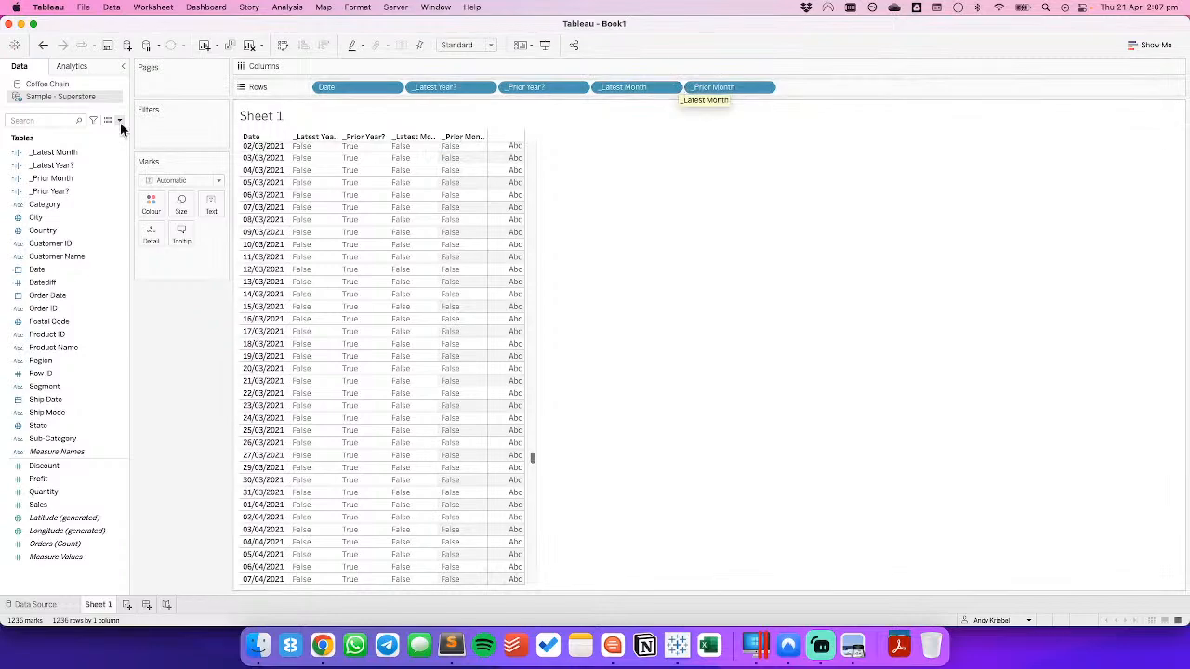
left_click(245, 51)
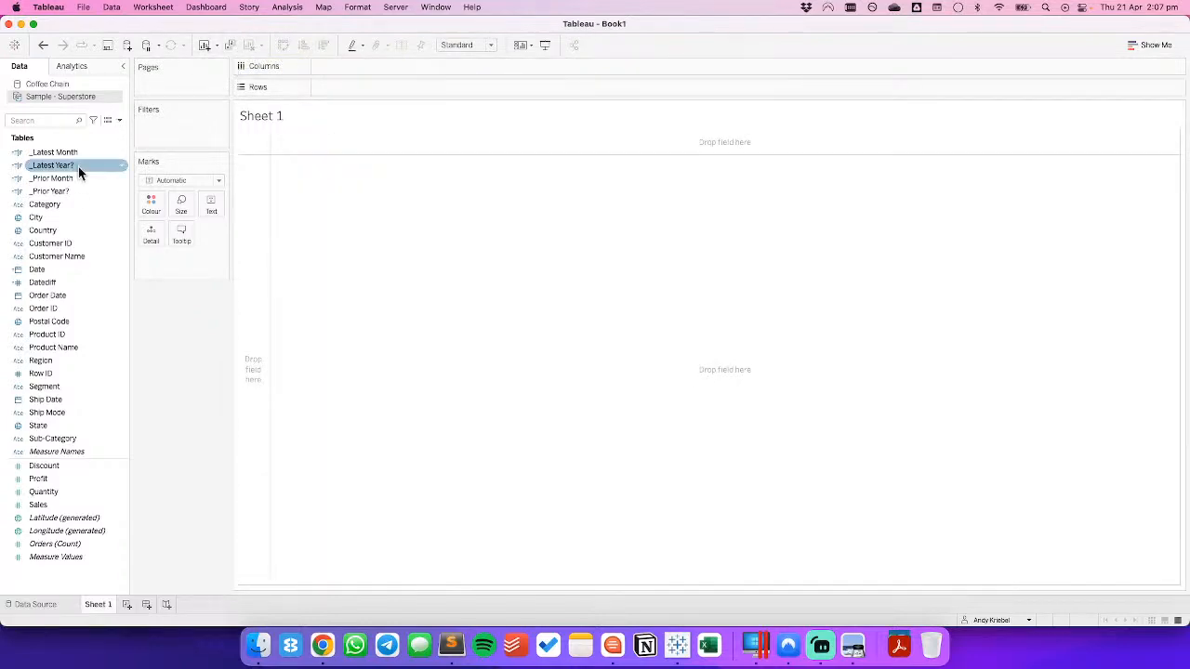
Rename the _Latest Year? and _Prior Year? fields as _Latest Year and _Prior Year.
left_click(54, 166)
right_click(54, 167)
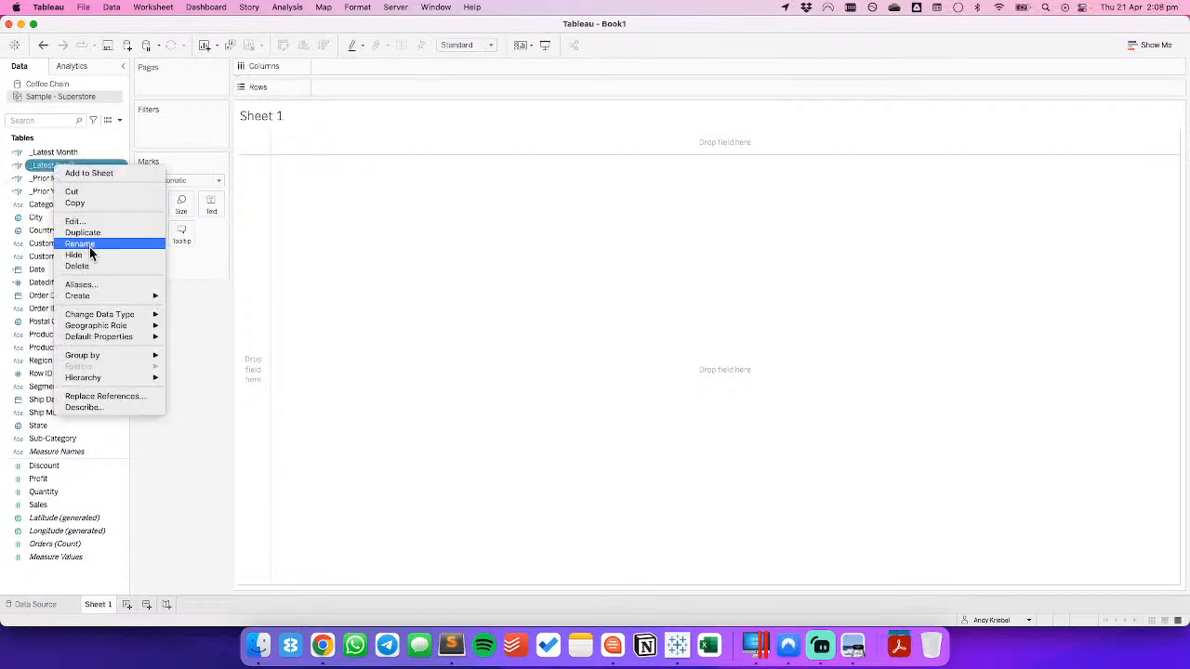
left_click(90, 240)
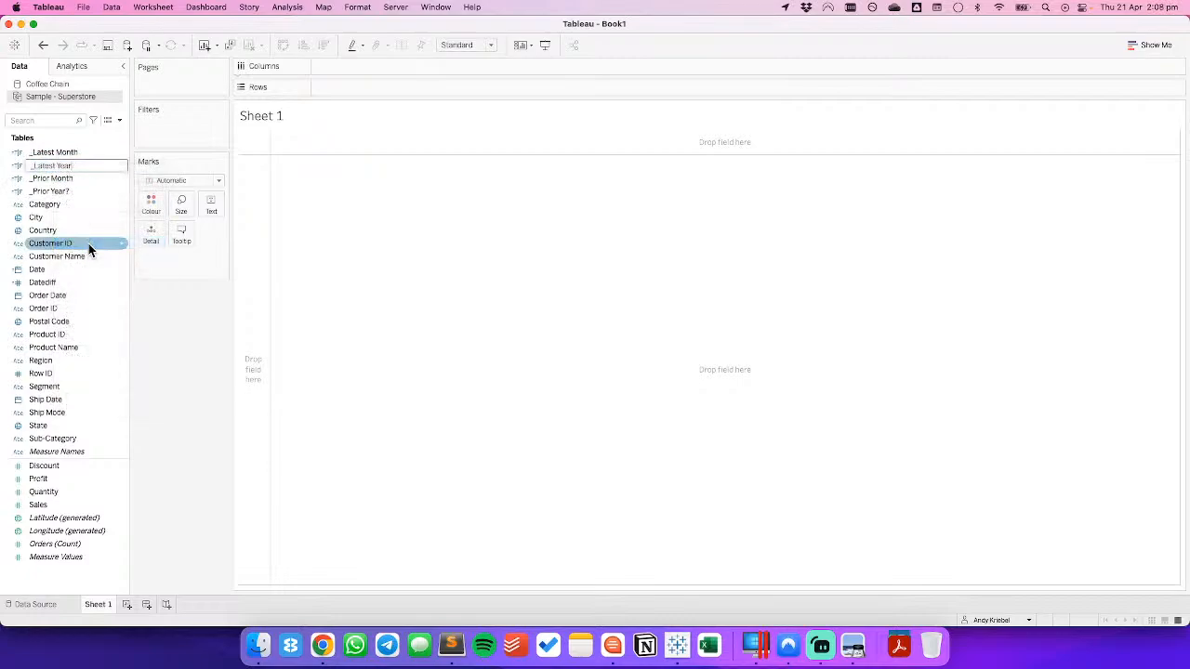
key("Return")
right_click(104, 191)
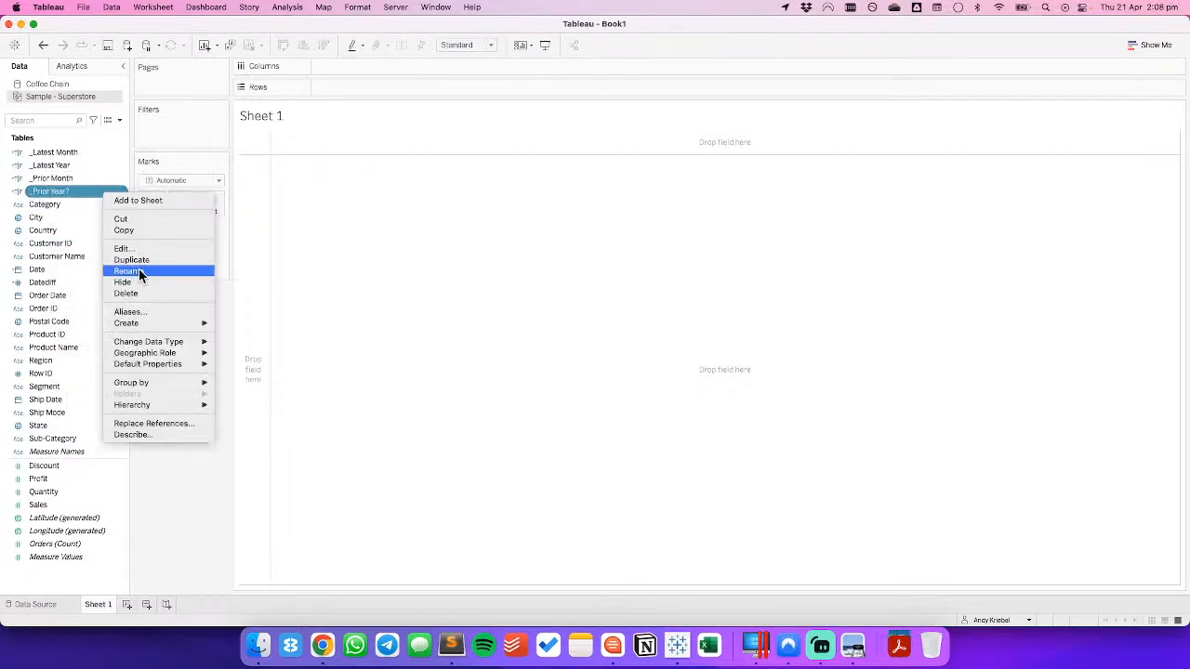
left_click(130, 271)
key("Right")
key("BackSpace")
key("Return")
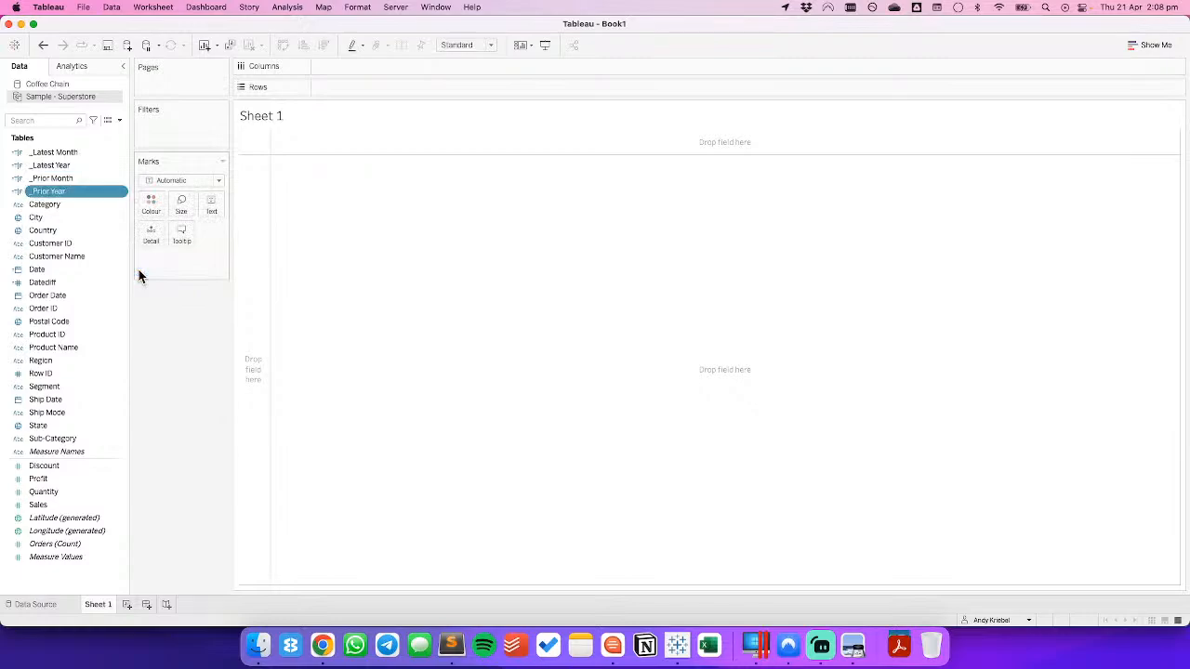
Check the KPI cards example in Chrome, return to Tableau, and start a new calculated field named Sales CY.
key("super+Tab")
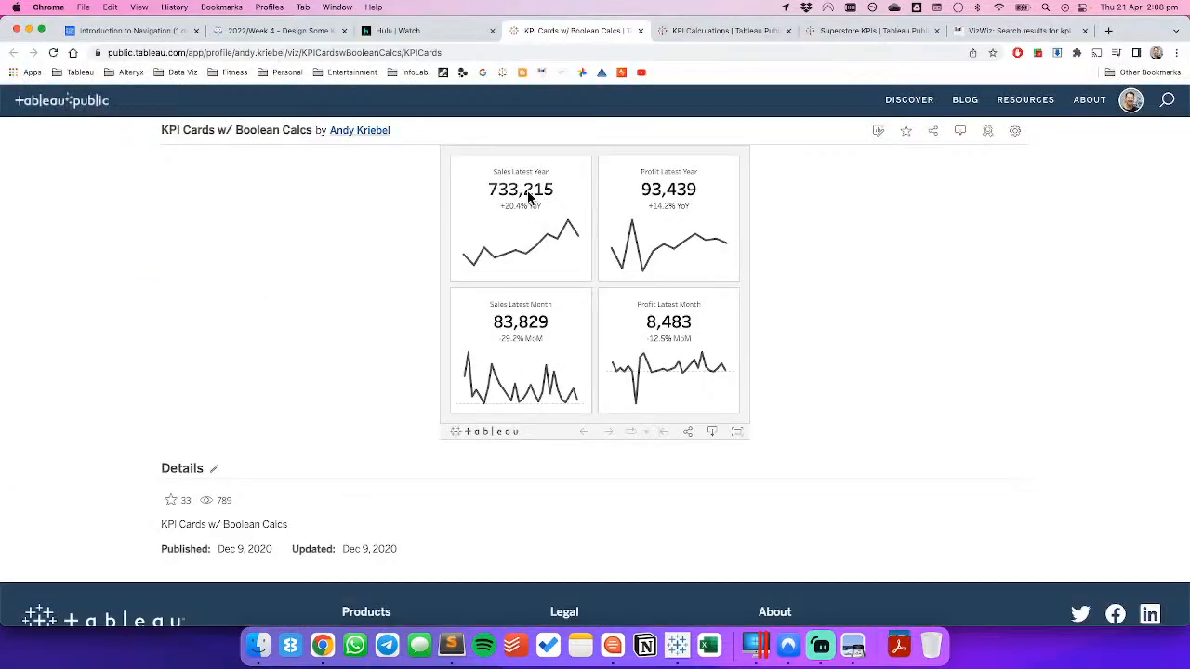
key("super+Tab")
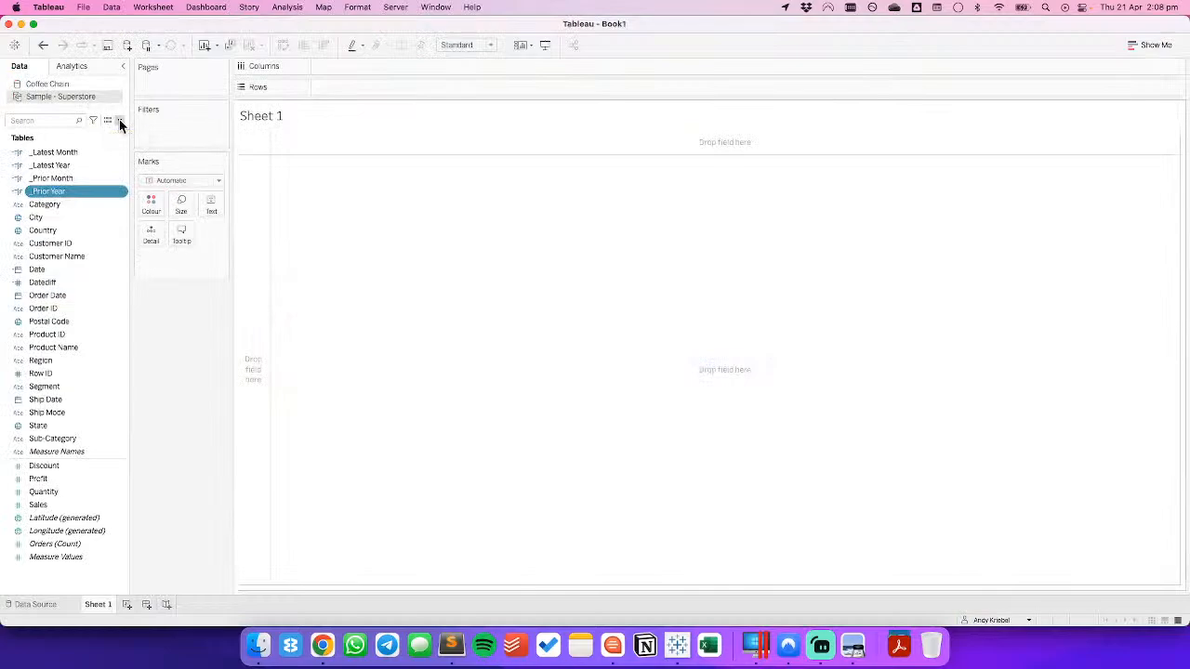
left_click(120, 121)
left_click(124, 131)
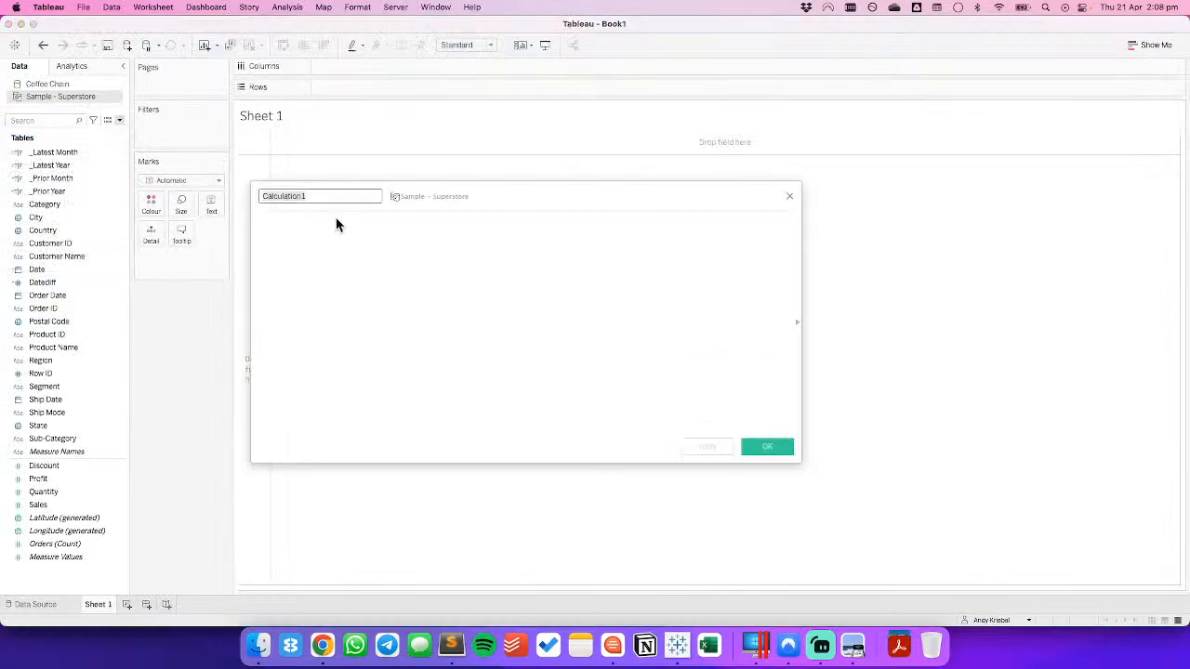
type("Lates")
key("BackSpace")
key("BackSpace")
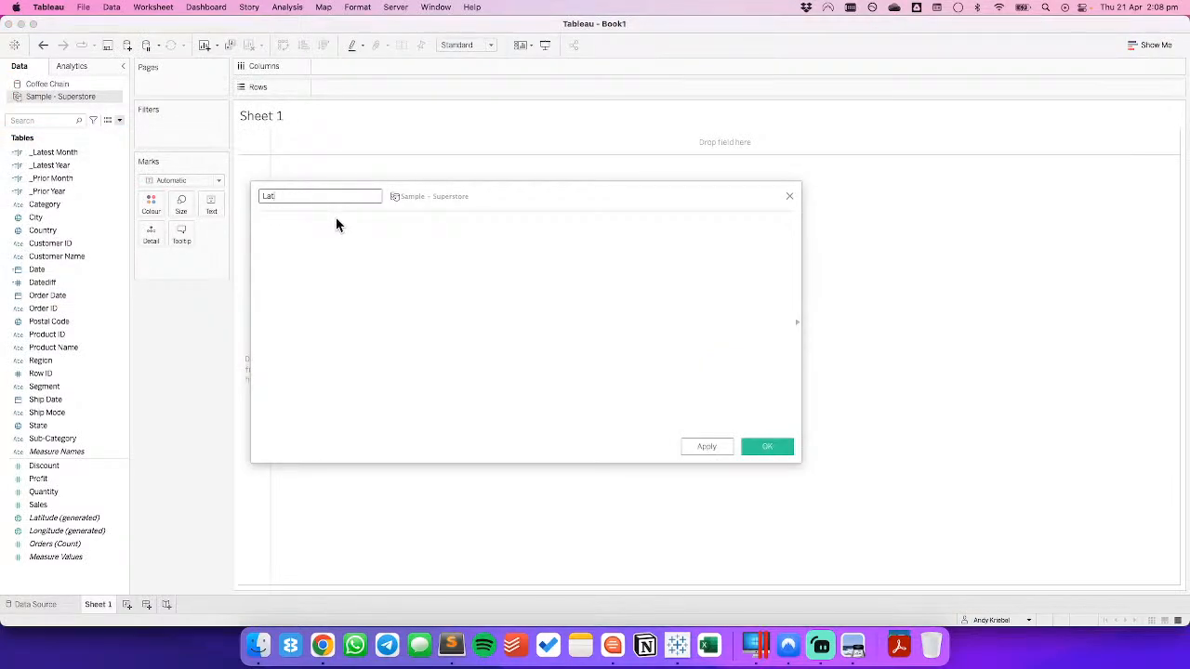
key("BackSpace")
key("BackSpace")
key("BackSpace")
type("Sales CY")
left_click(339, 244)
type("SUM([Sales])")
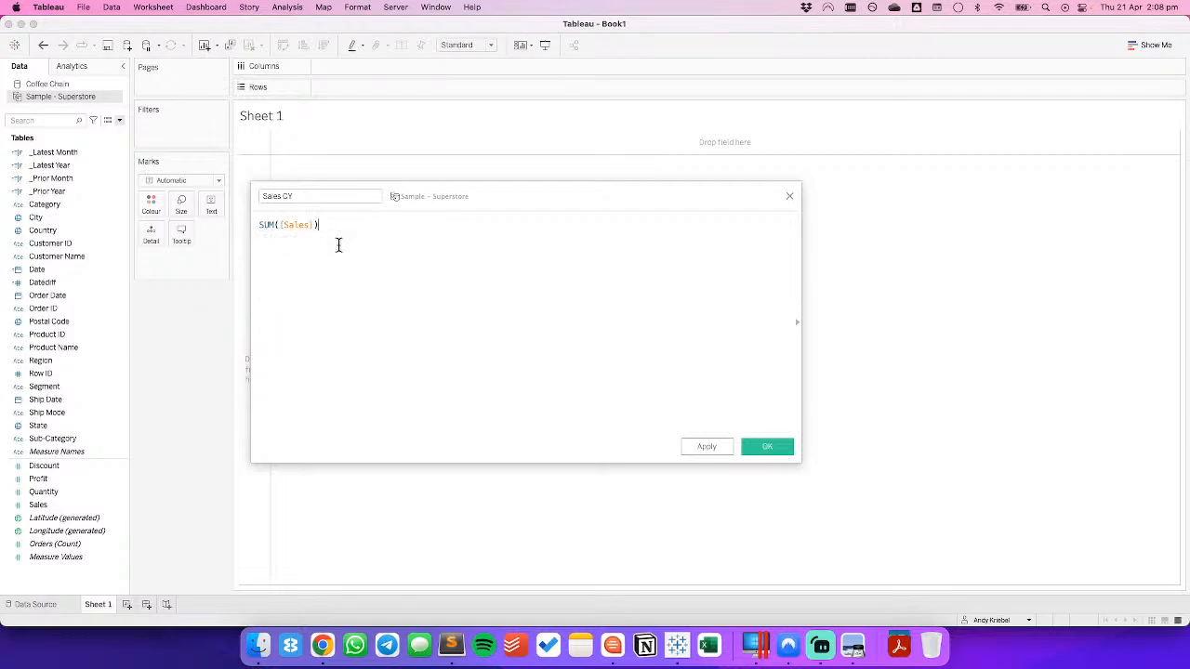
key("super+a")
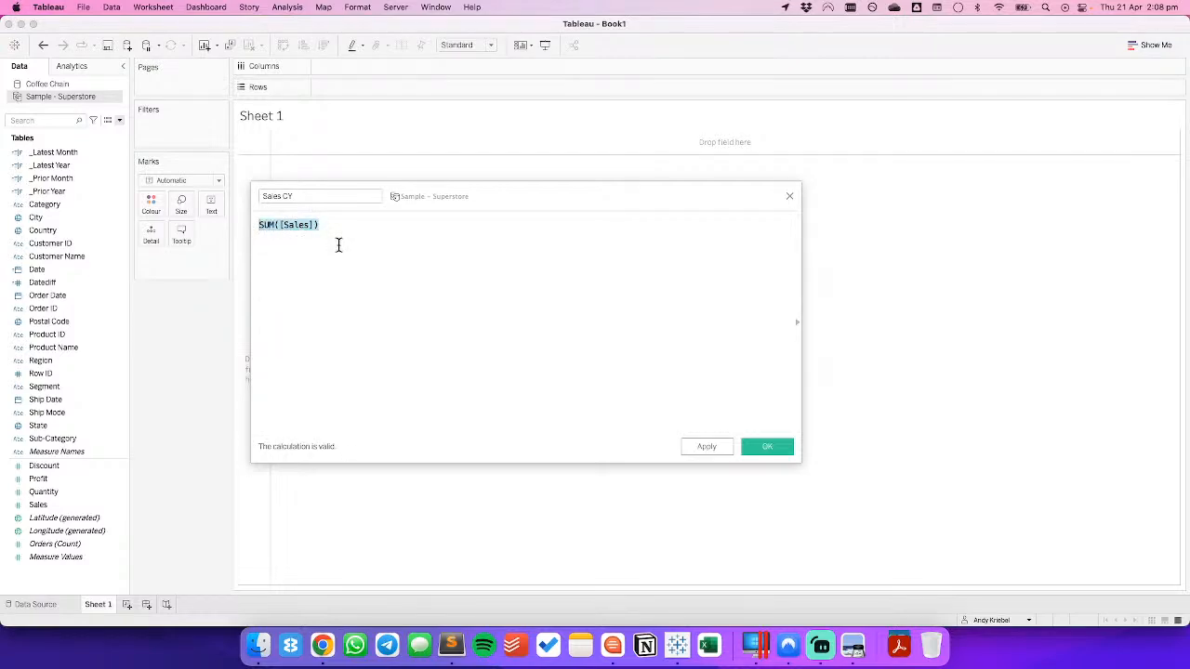
key("BackSpace")
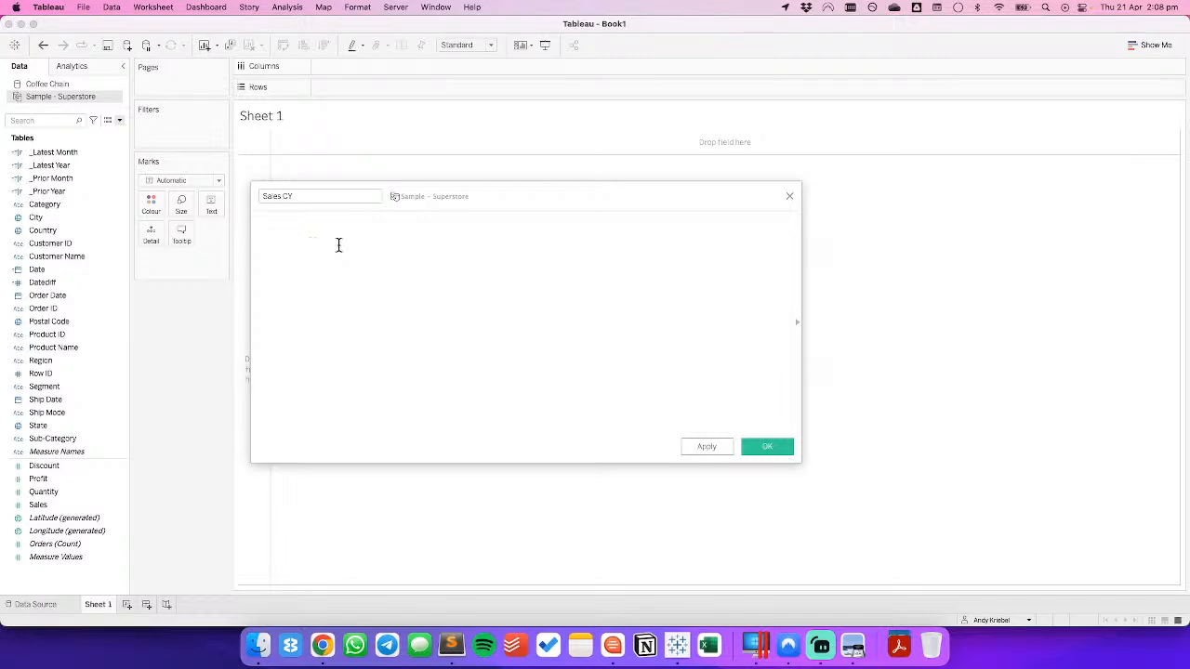
Define Sales CY as INT([_Latest Year])*[Sales] and save the calculation.
type("INT(")
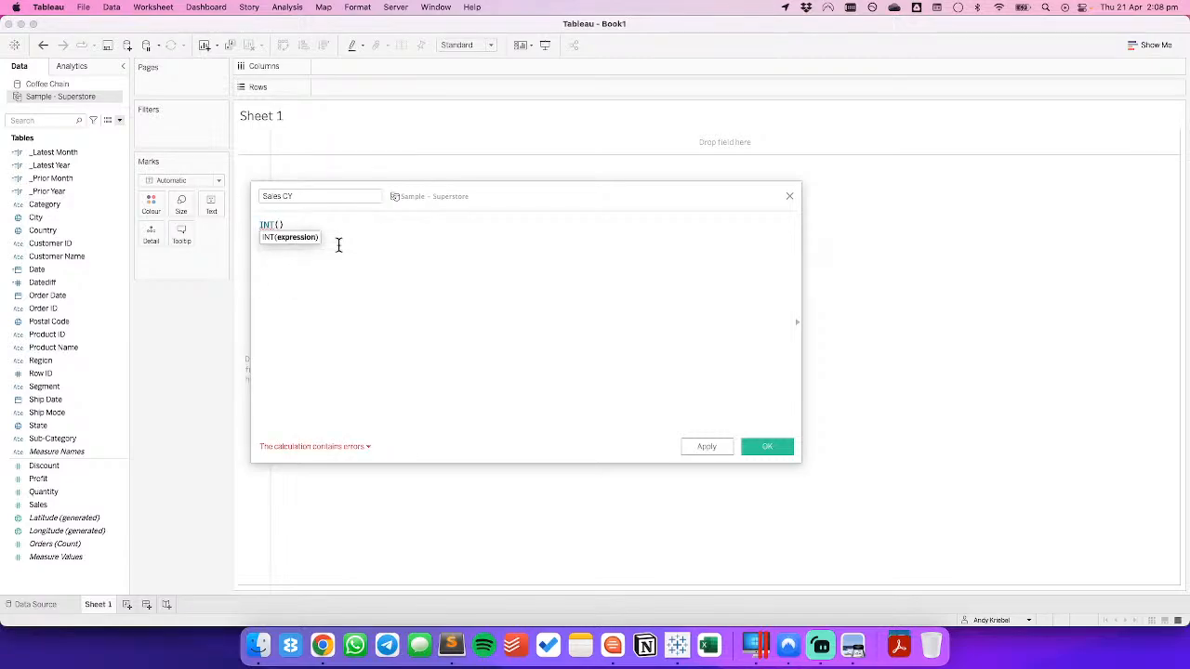
type("late")
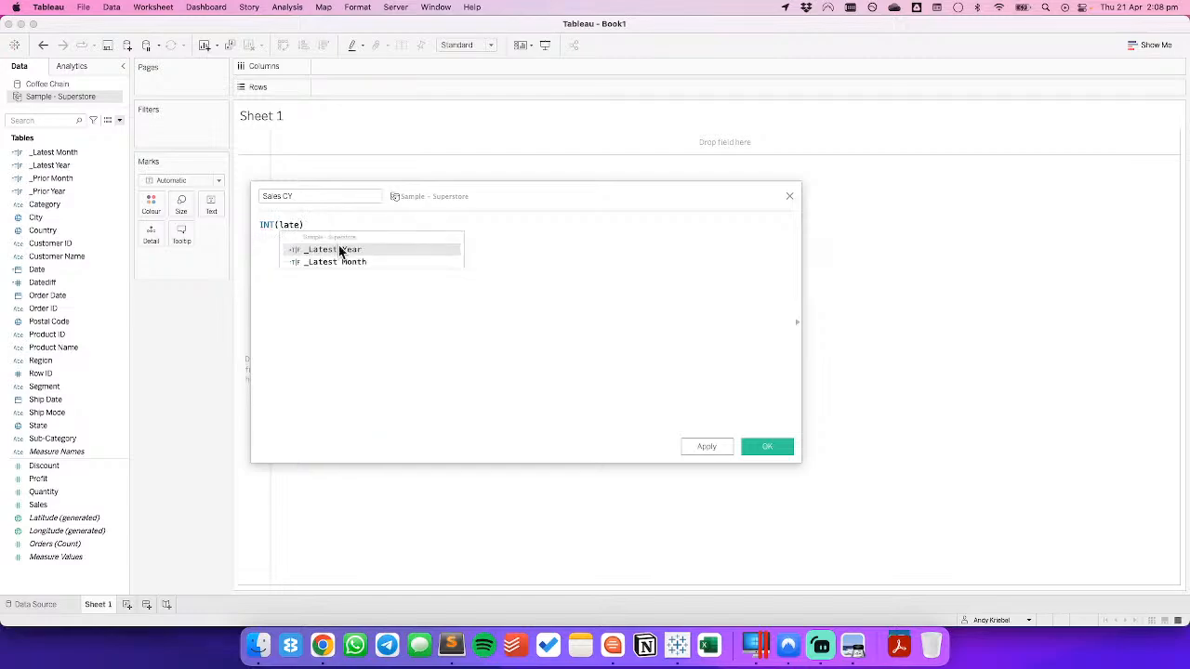
left_click(340, 251)
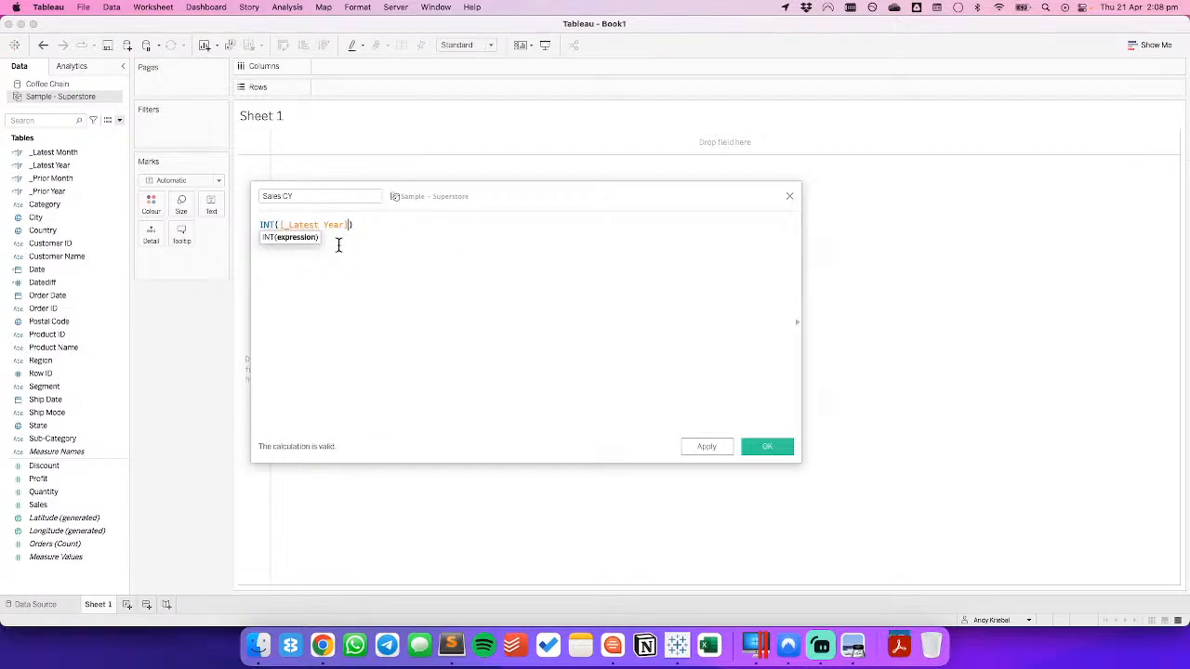
key("shift+Left")
key("shift+Left")
key("shift+Left")
key("shift+Left")
key("shift+Left")
key("shift+Left")
key("shift+Left")
key("shift+Left")
key("shift+Left")
key("shift+Left")
key("shift+Left")
key("shift+Left")
key("shift+Left")
key("shift+Left")
key("shift+Left")
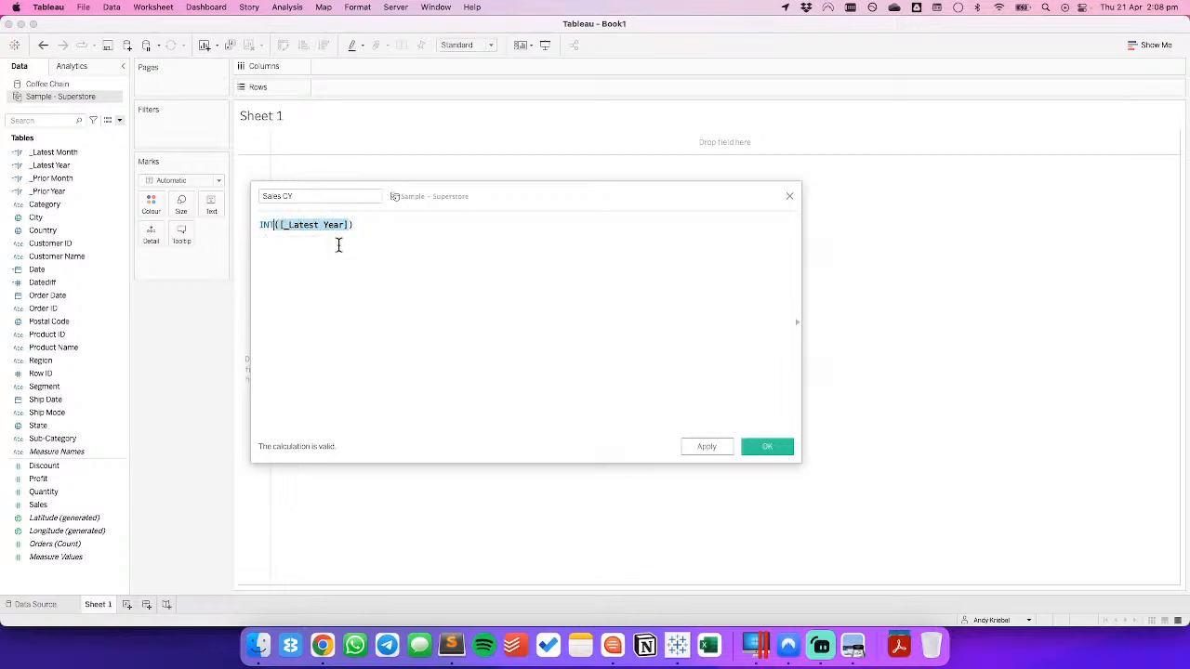
key("Right")
key("Right")
type("*Sales")
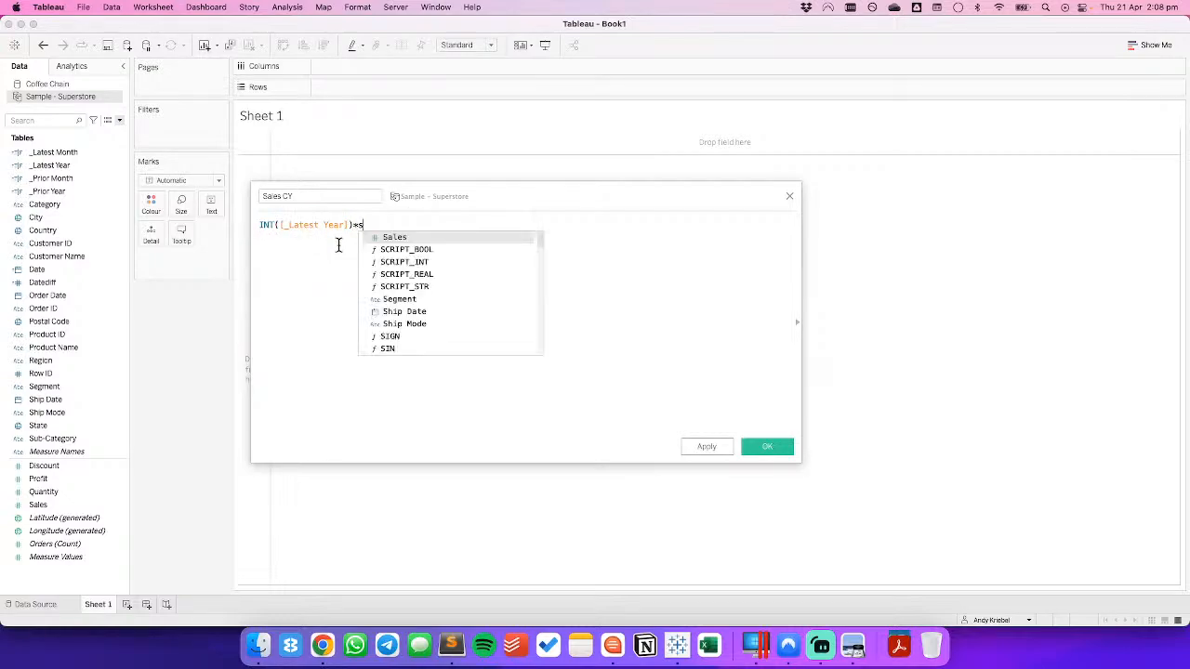
key("Return")
left_click(769, 447)
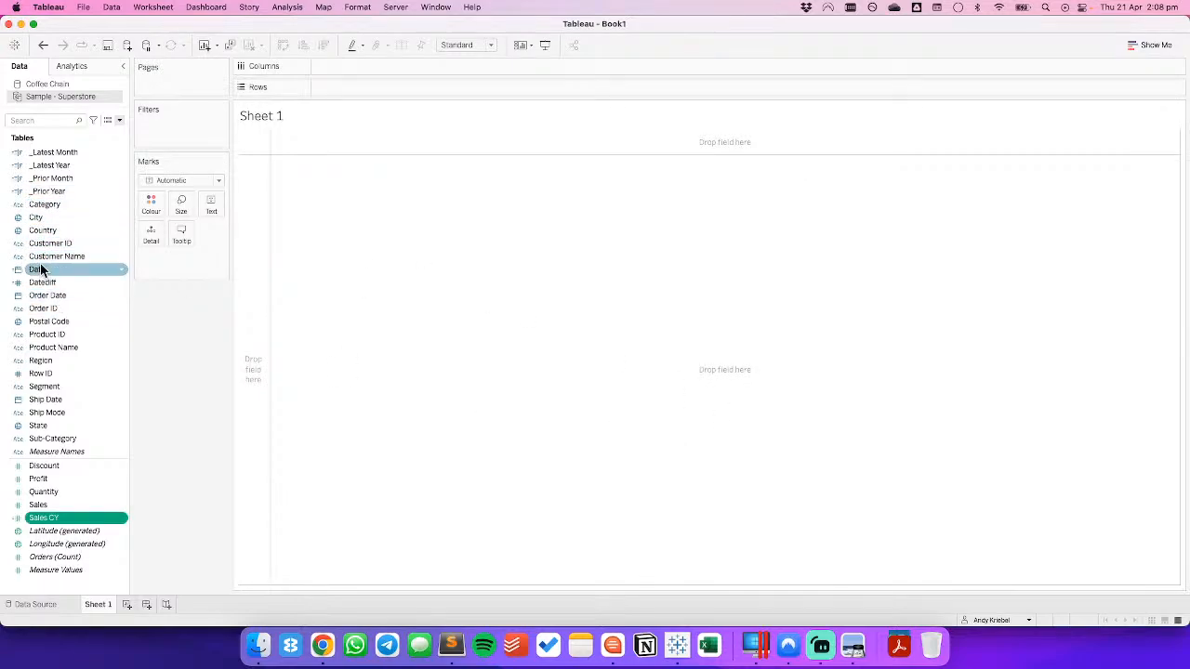
Plot Sales CY in the rows against continuous Date in the columns to check the calculation.
left_click_drag(40, 270, 364, 67)
left_click(545, 204)
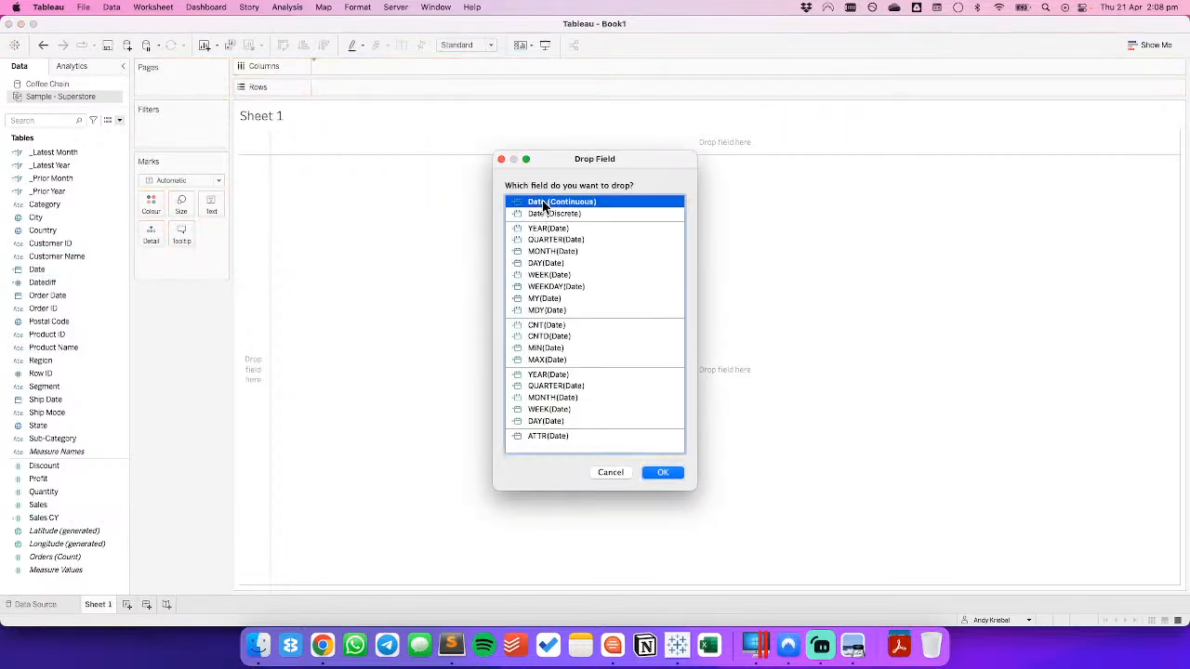
left_click(656, 472)
mouse_move(51, 526)
left_mouse_down()
mouse_move(326, 175)
mouse_move(358, 89)
left_mouse_up()
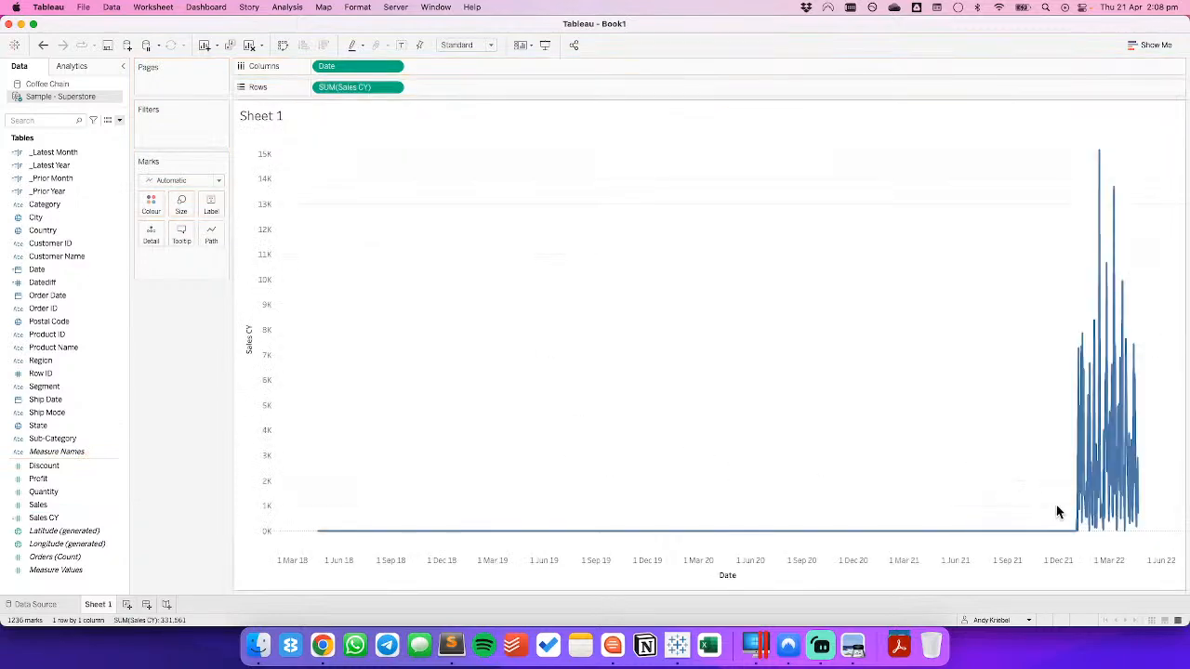
mouse_move(1139, 516)
Duplicate Sales CY, rename the copy Sales PY, and change its formula to INT([_Prior Year])*[Sales].
right_click(76, 519)
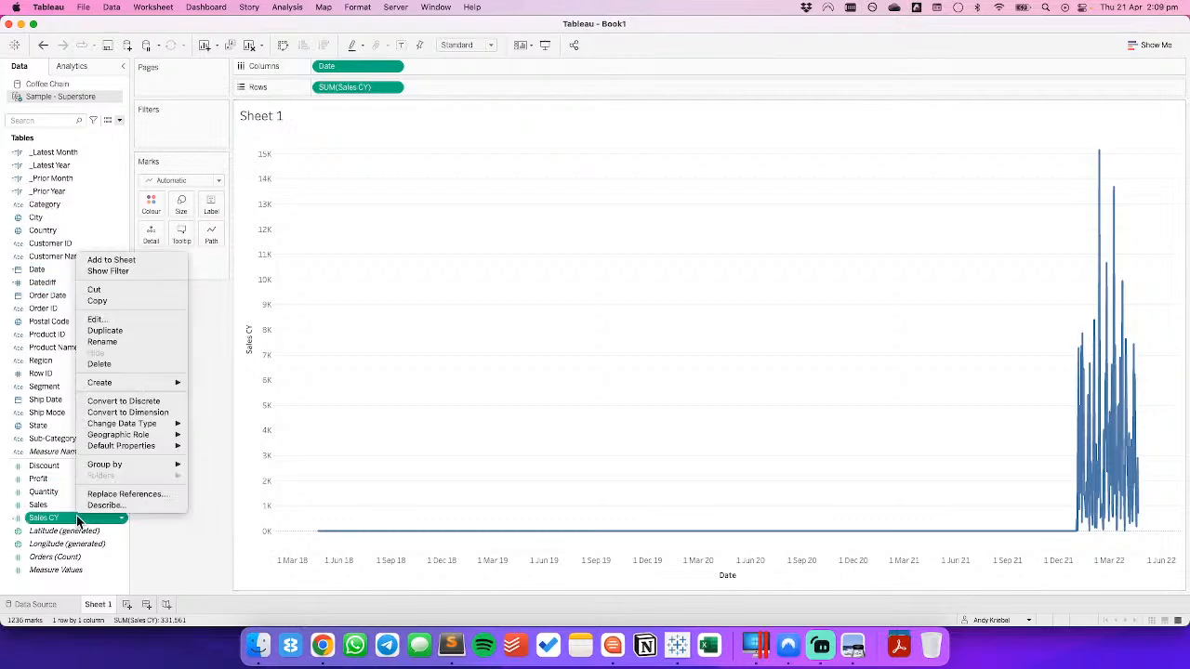
left_click(98, 330)
right_click(58, 531)
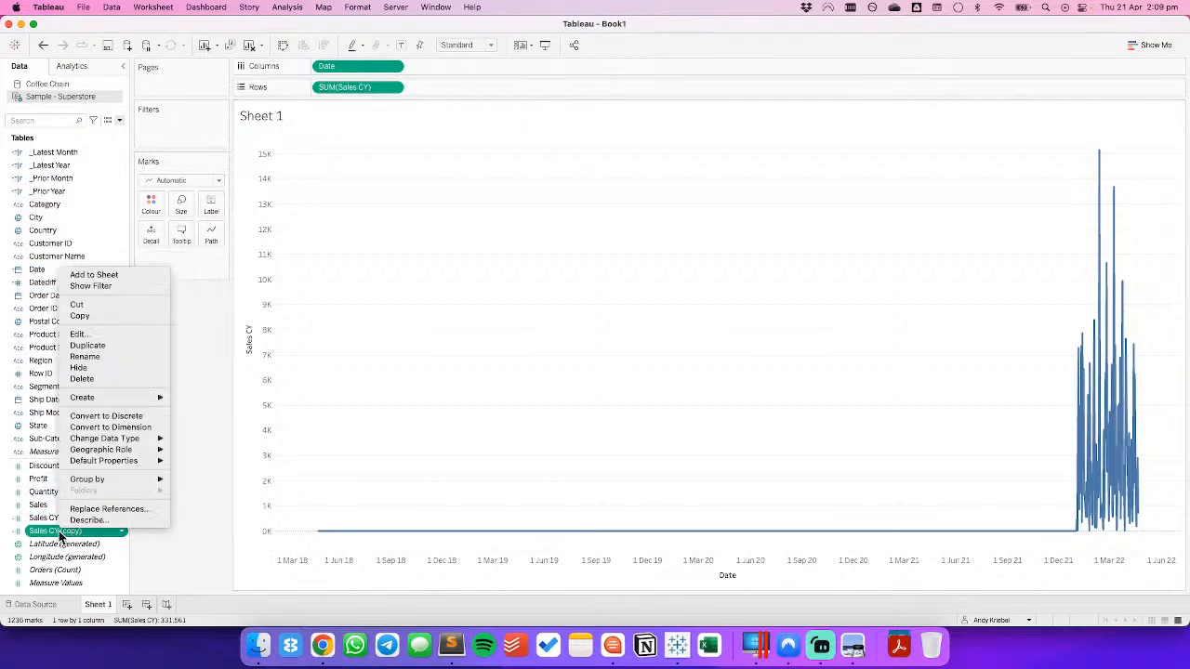
left_click(86, 330)
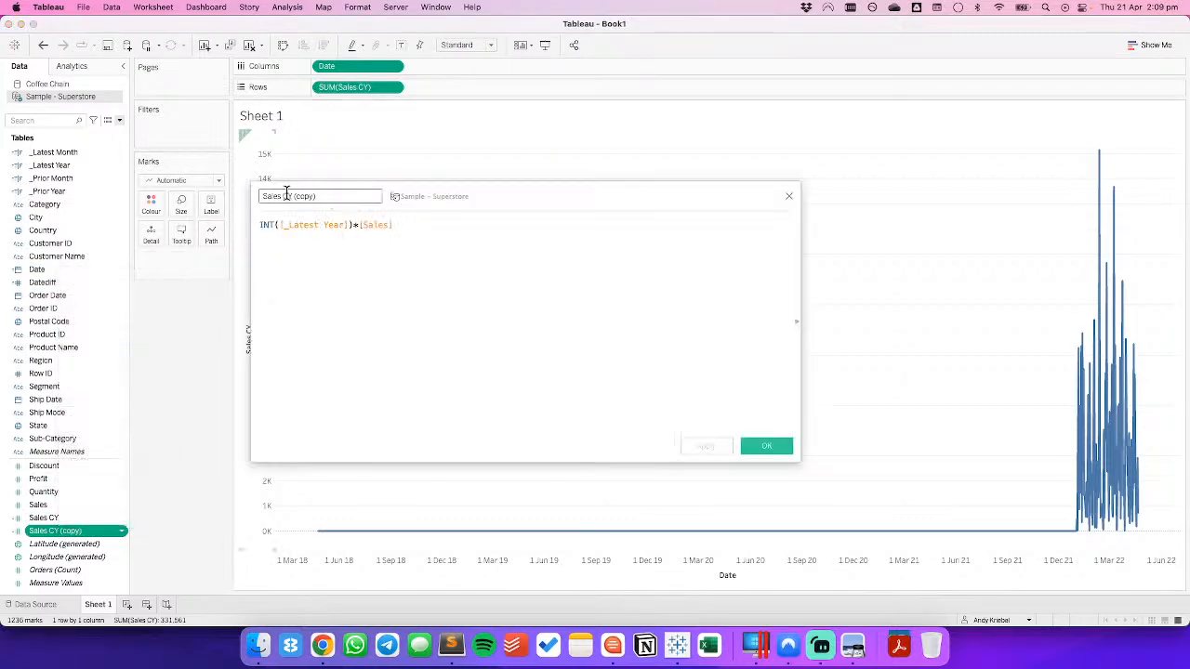
left_click_drag(284, 194, 359, 193)
type("PY")
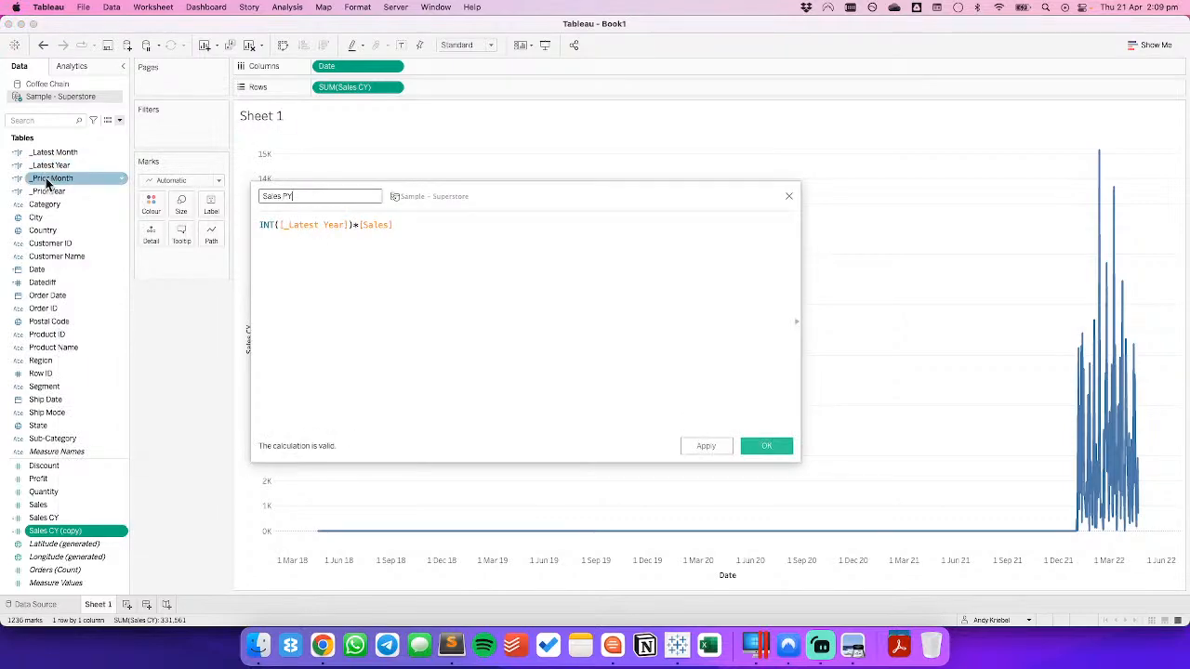
left_click_drag(48, 190, 321, 232)
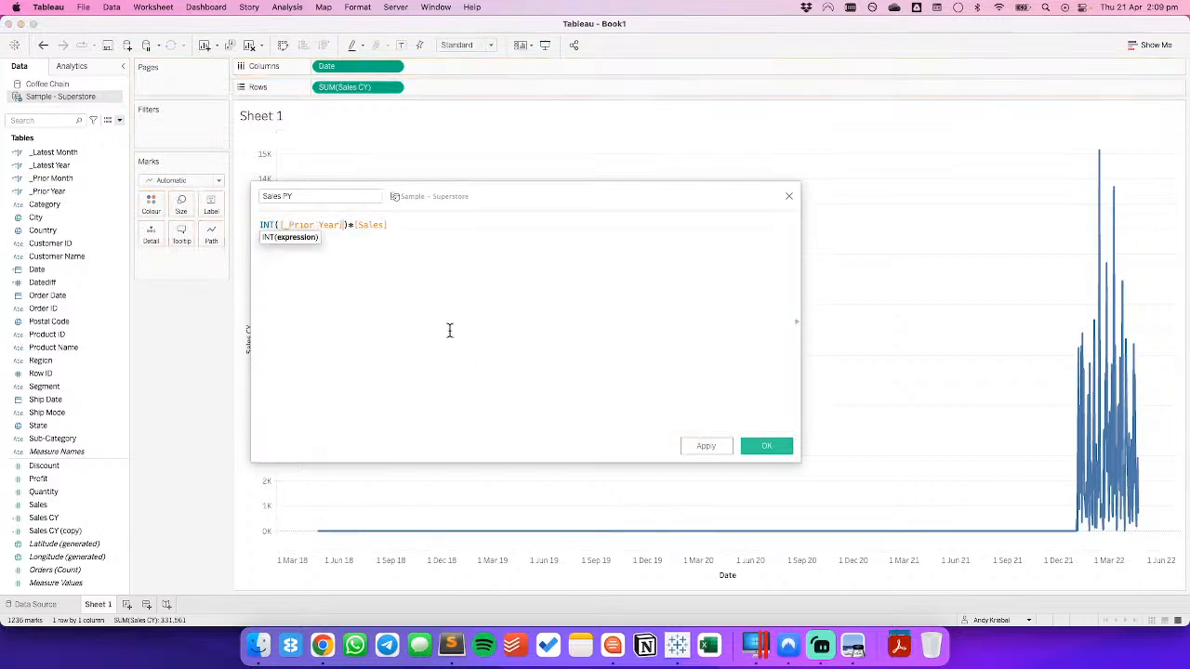
left_click(763, 448)
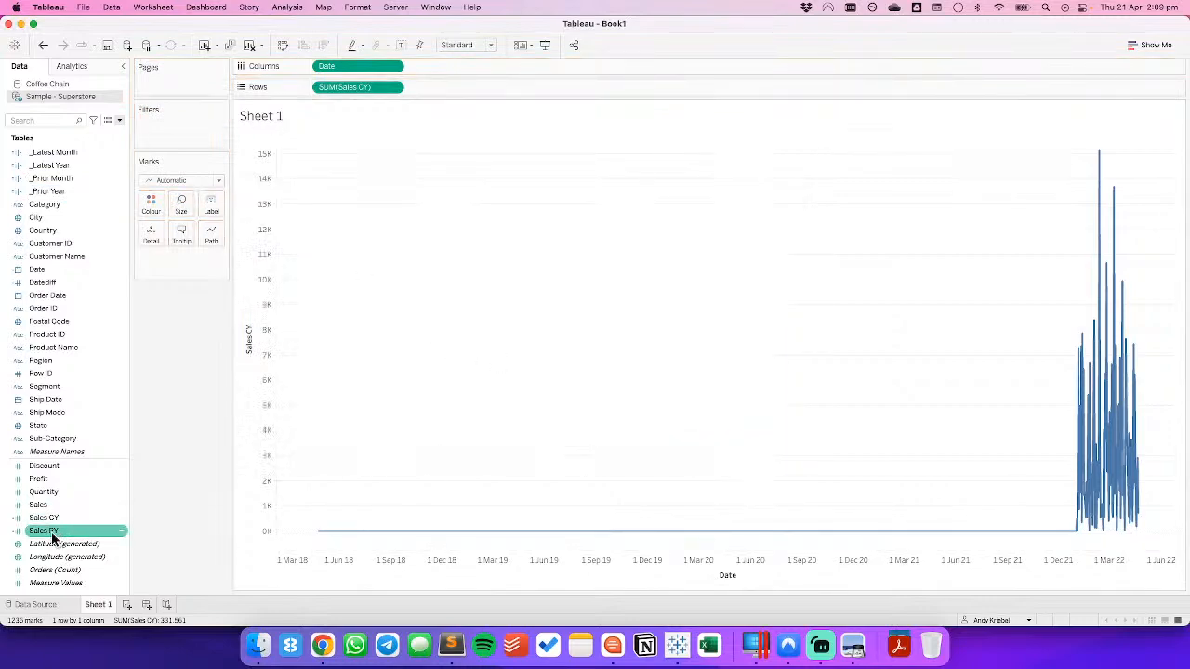
Add Sales PY to the rows beside Sales CY to compare the two, and clear the sheet.
left_click_drag(53, 537, 427, 93)
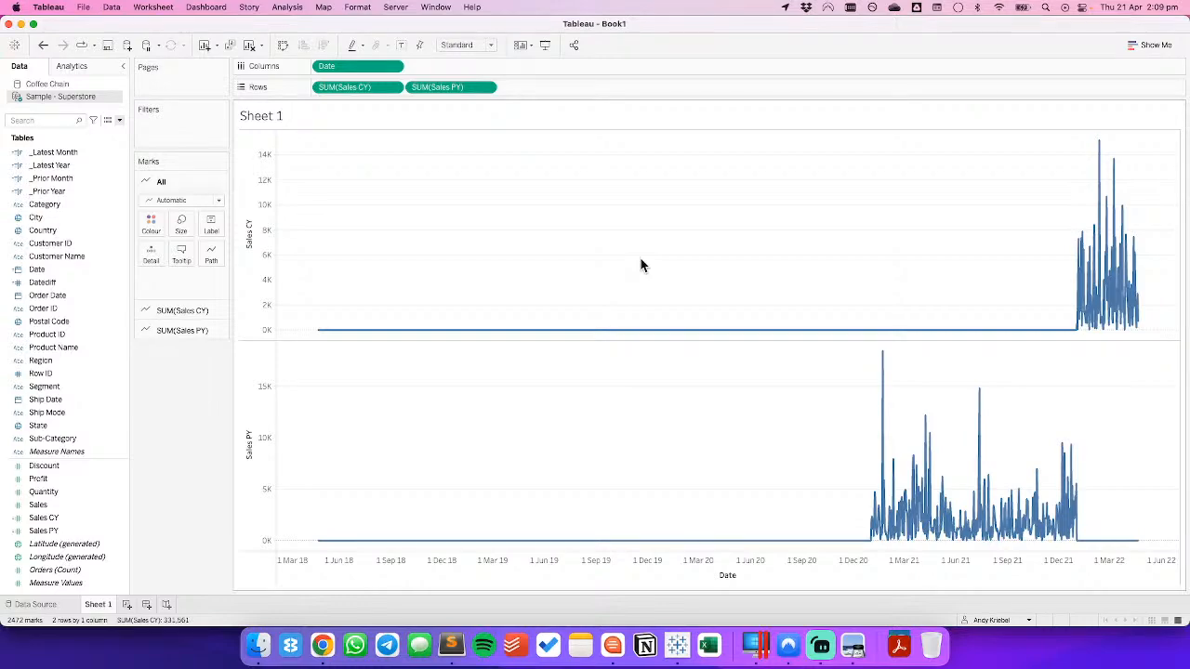
left_click(249, 47)
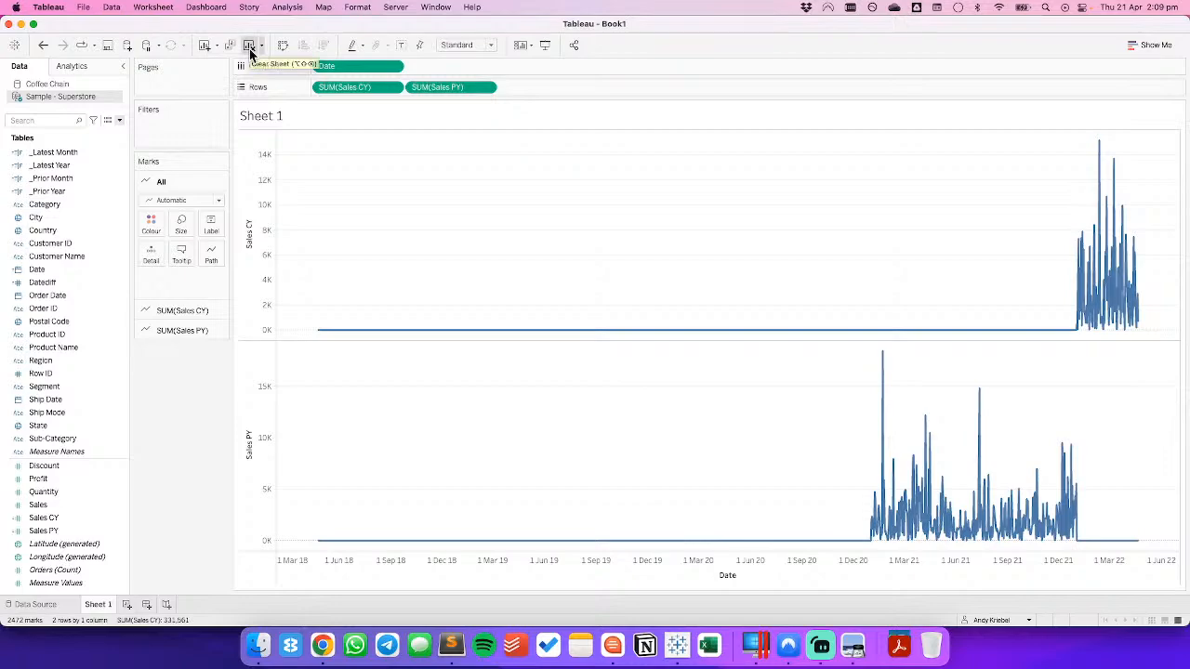
right_click(93, 531)
left_click(135, 332)
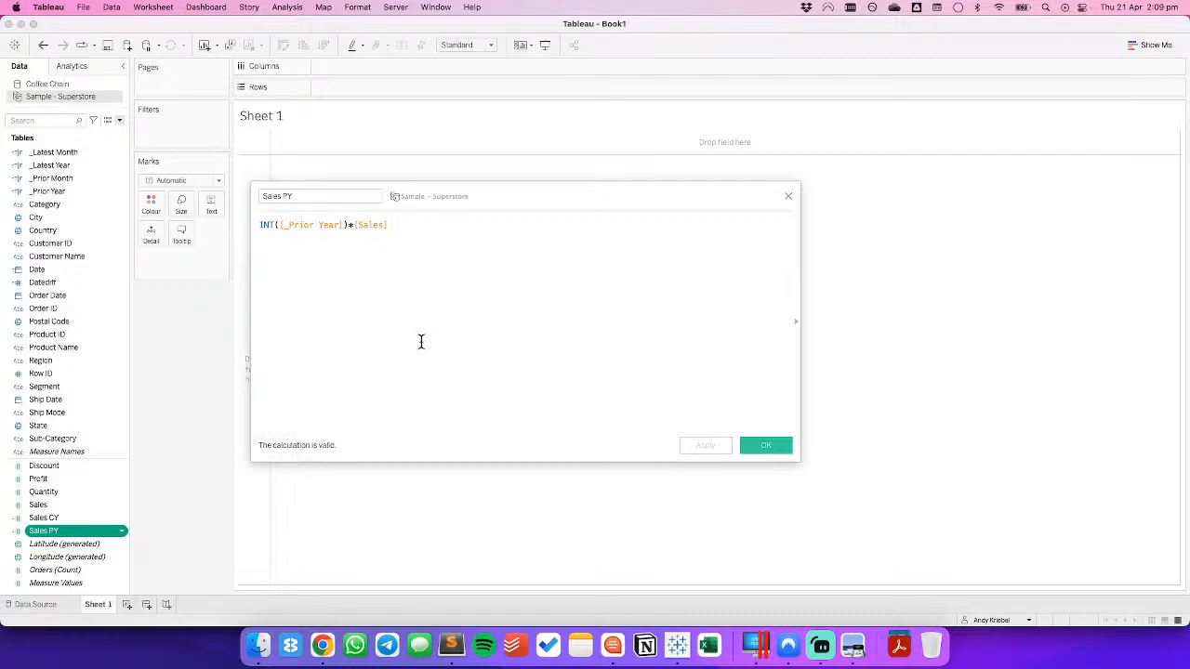
key("Return")
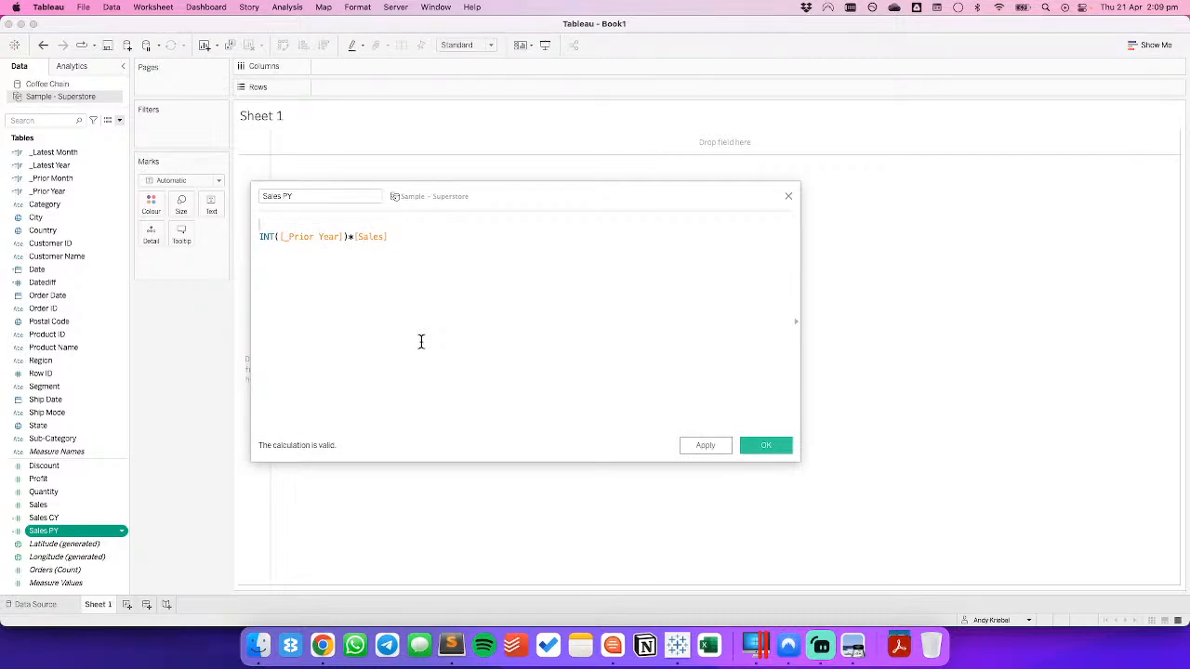
type("IF")
key("shift+super+Left")
type("{ame")
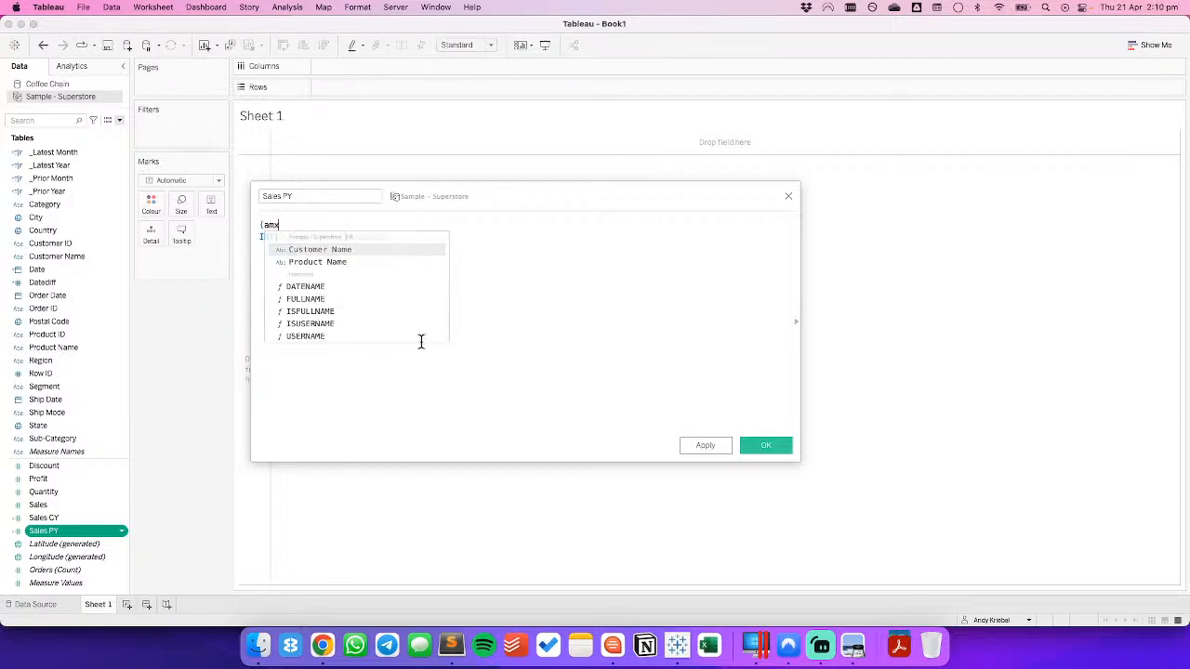
key("BackSpace")
key("BackSpace")
key("BackSpace")
key("BackSpace")
type("ma")
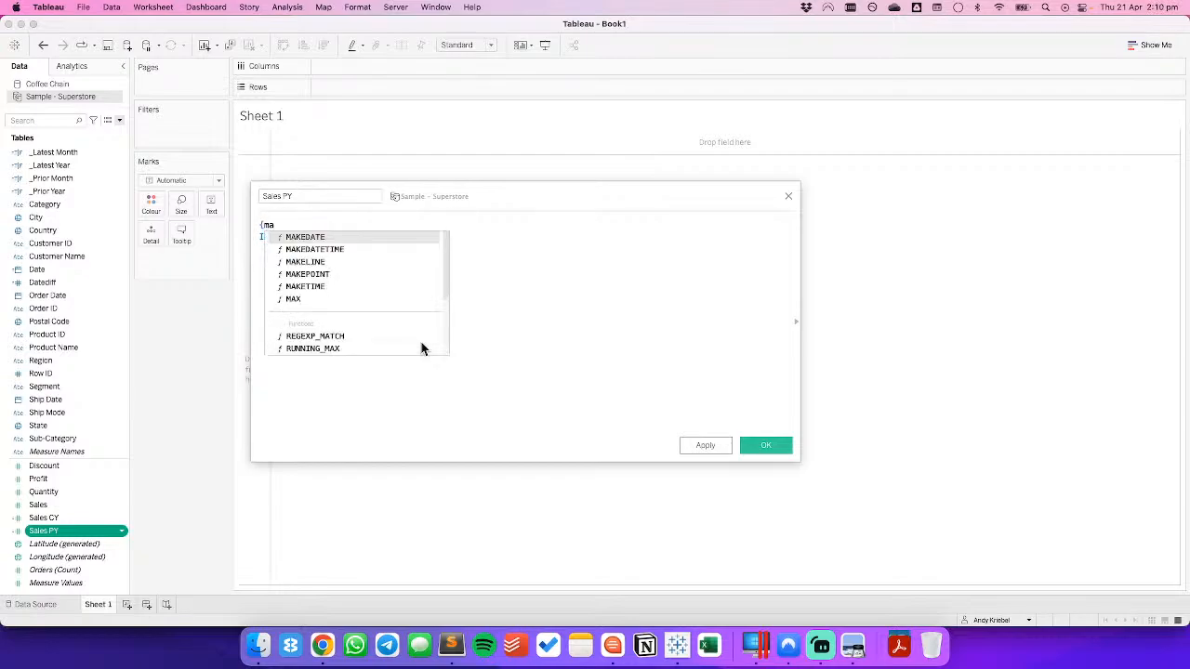
key("Down")
key("Down")
key("Down")
key("Down")
key("Down")
key("Return")
type("date")
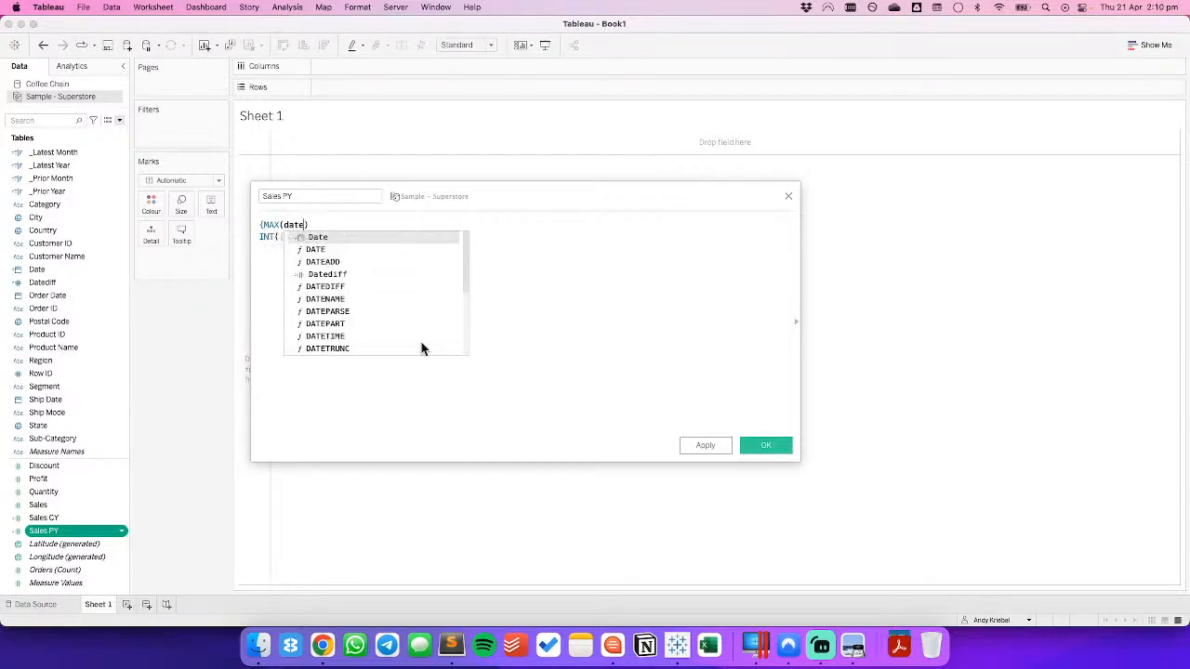
key("Down")
key("Down")
key("Down")
key("Down")
key("Down")
key("Down")
key("Down")
key("Down")
key("Down")
key("Return")
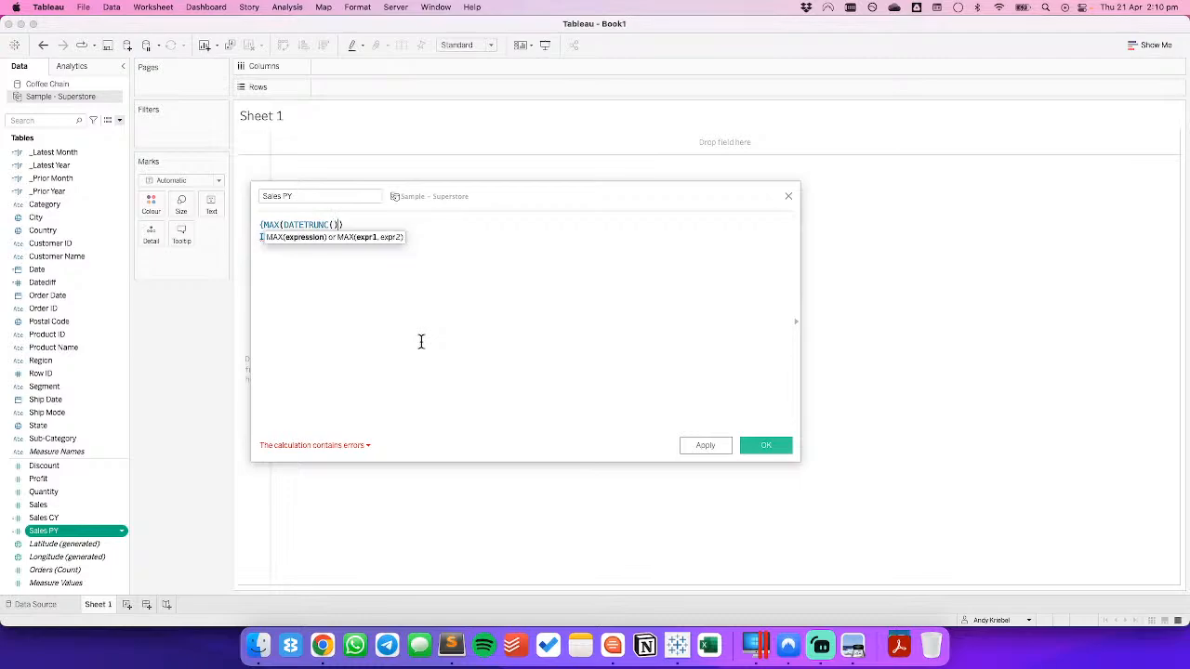
key("BackSpace")
key("BackSpace")
key("BackSpace")
key("BackSpace")
key("BackSpace")
key("BackSpace")
key("BackSpace")
key("BackSpace")
key("BackSpace")
key("BackSpace")
key("shift+Home")
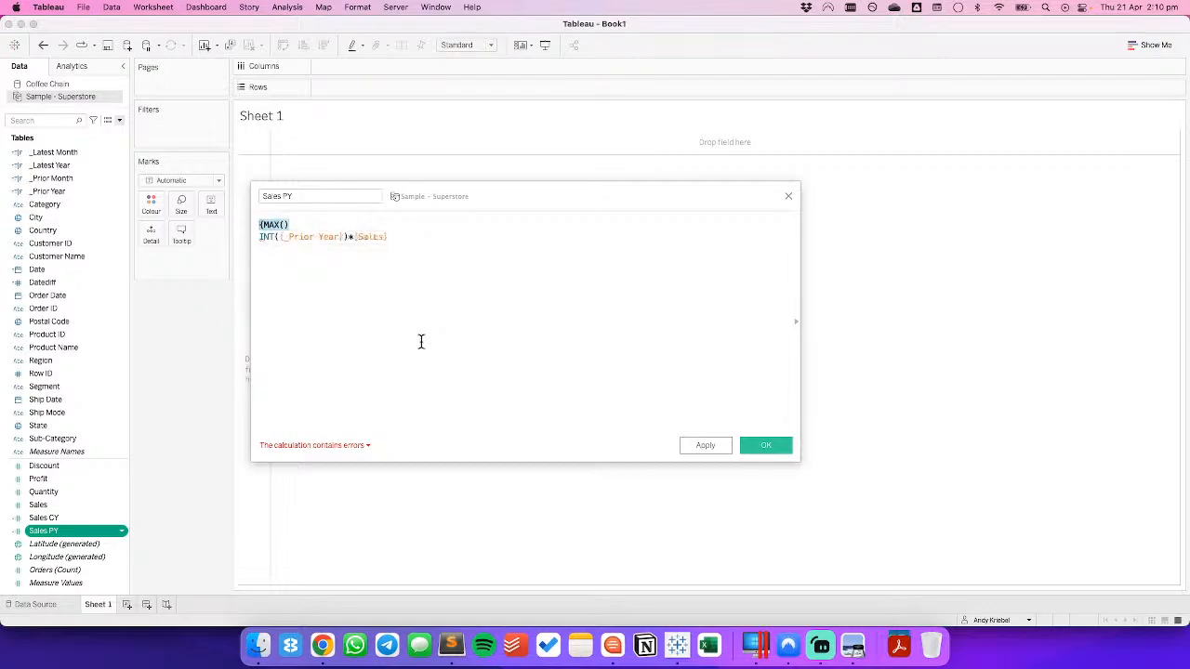
key("BackSpace")
left_click(775, 447)
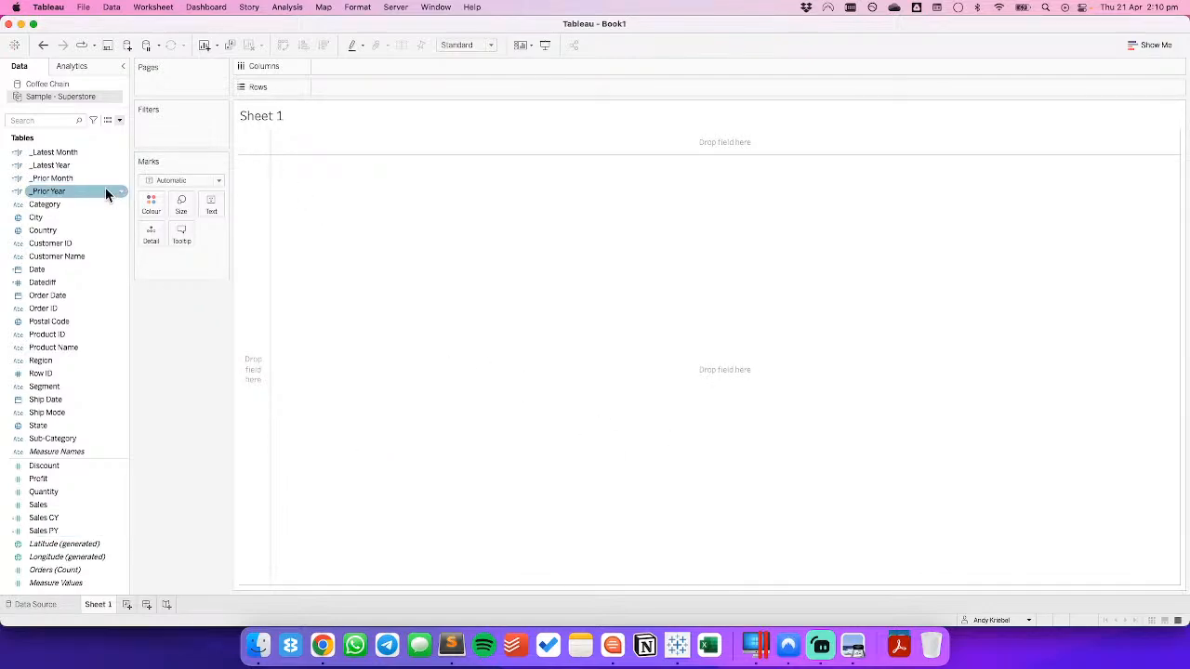
Build a text table of Sales CY and Sales PY by discrete Date and compare their values across 2021 and 2022.
left_click_drag(45, 269, 253, 262)
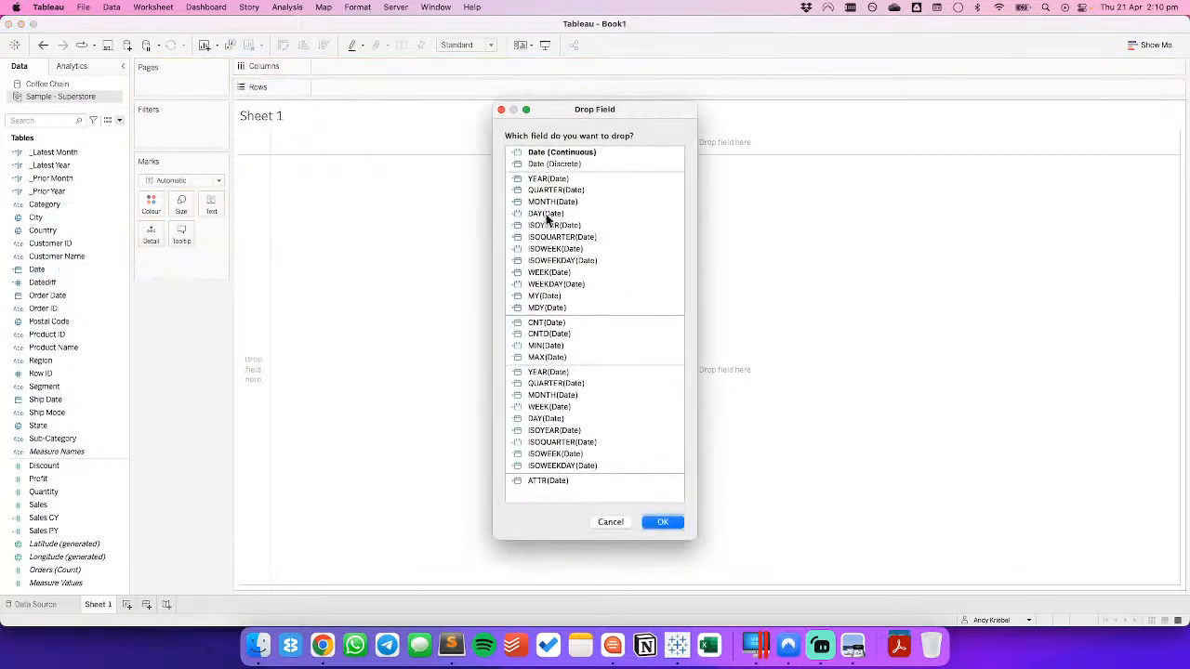
double_click(554, 165)
left_click(54, 522)
left_click_drag(52, 518, 309, 478)
left_click_drag(336, 156, 335, 581)
mouse_move(294, 583)
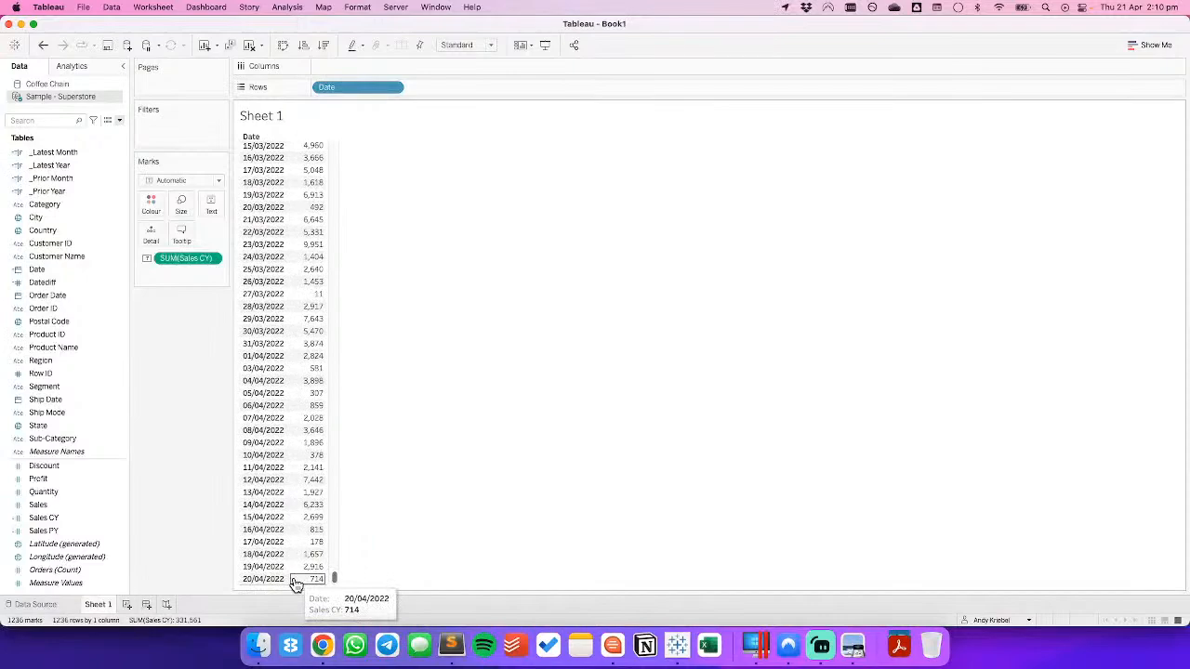
left_click_drag(41, 518, 325, 350)
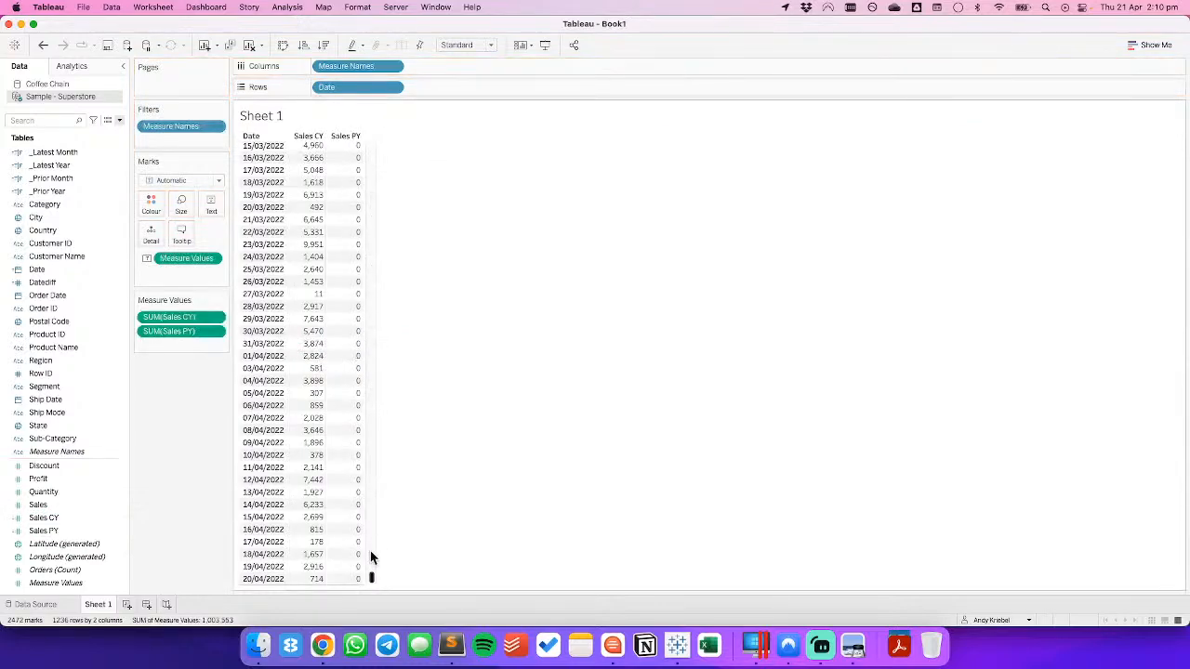
scroll(372, 214, "up", 20)
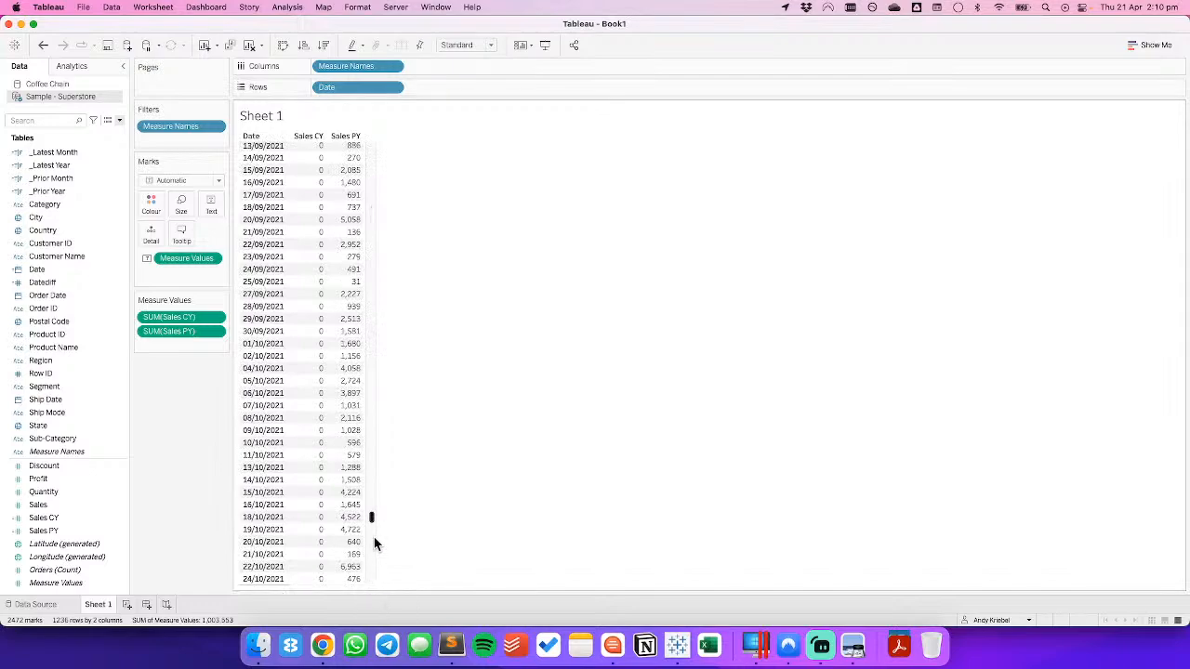
scroll(371, 563, "down", 10)
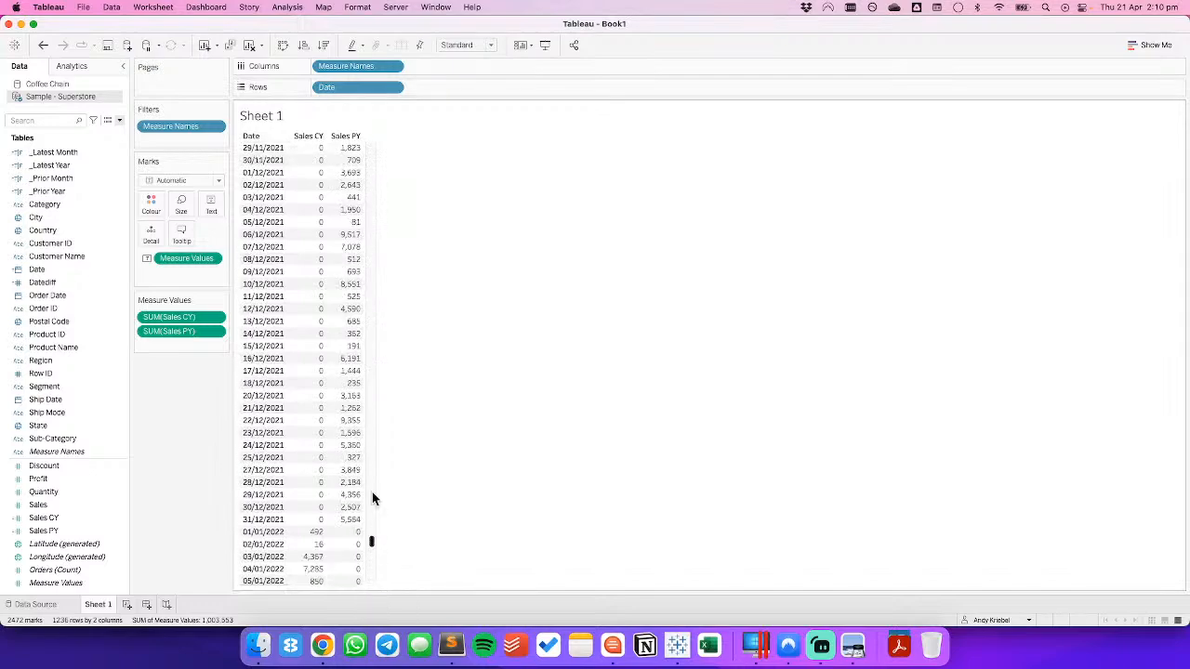
scroll(368, 171, "up", 15)
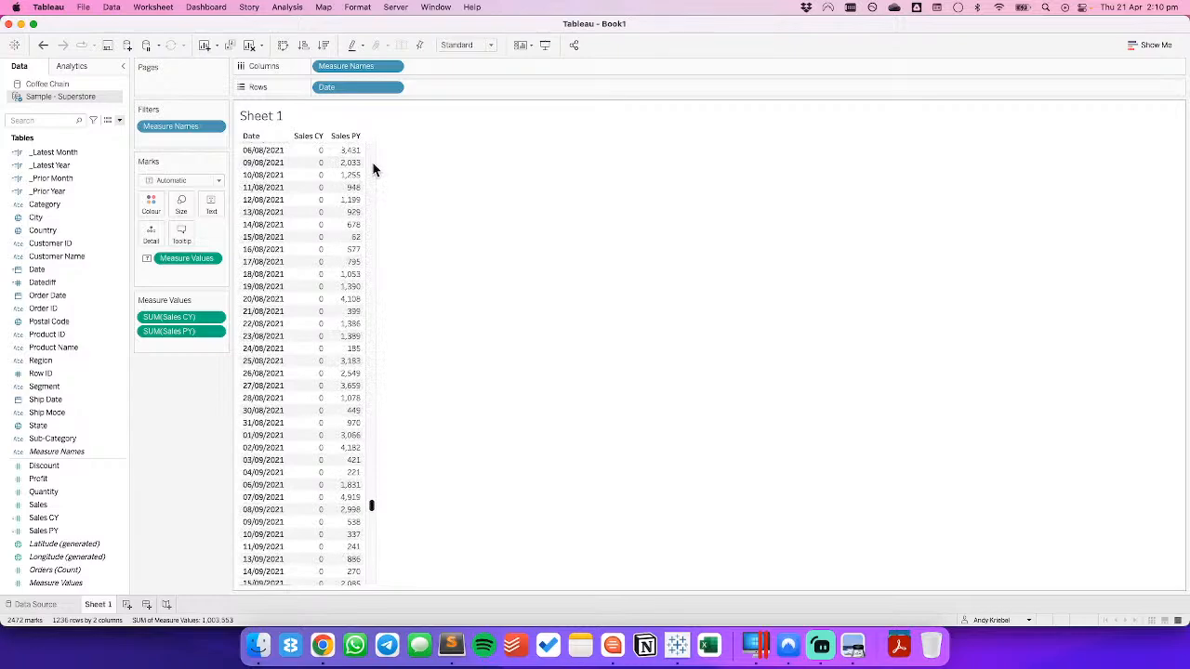
Edit the _Prior Year calculation and add an AND condition that starts by comparing [Date] with a less-than operator.
right_click(60, 192)
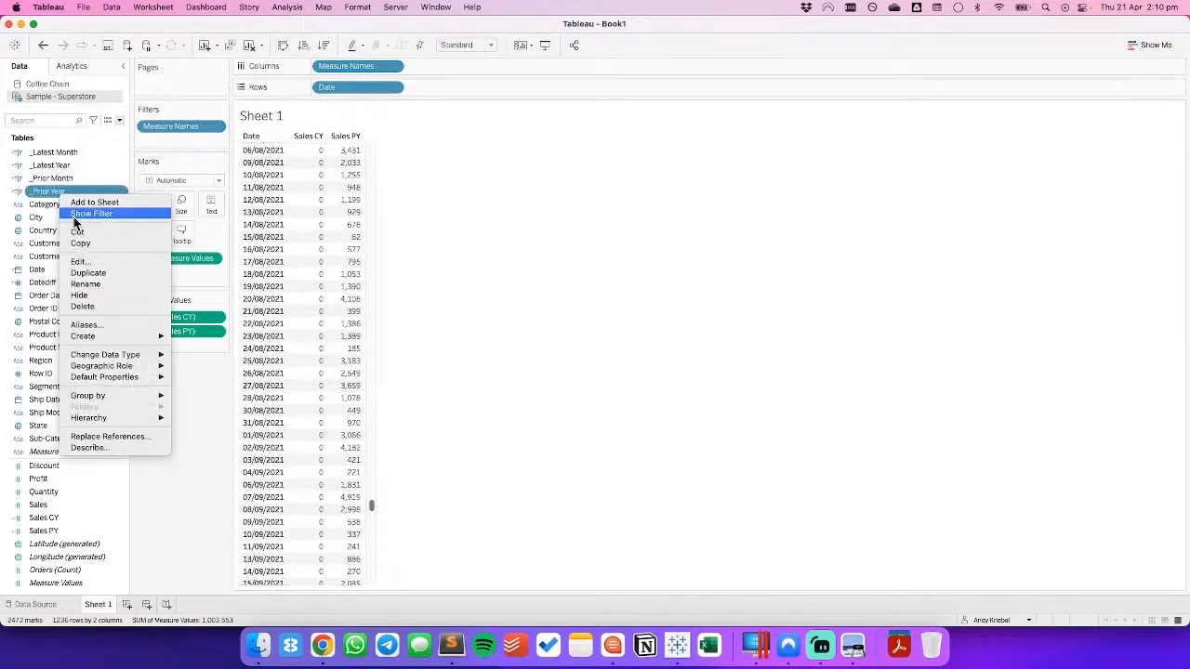
left_click(80, 264)
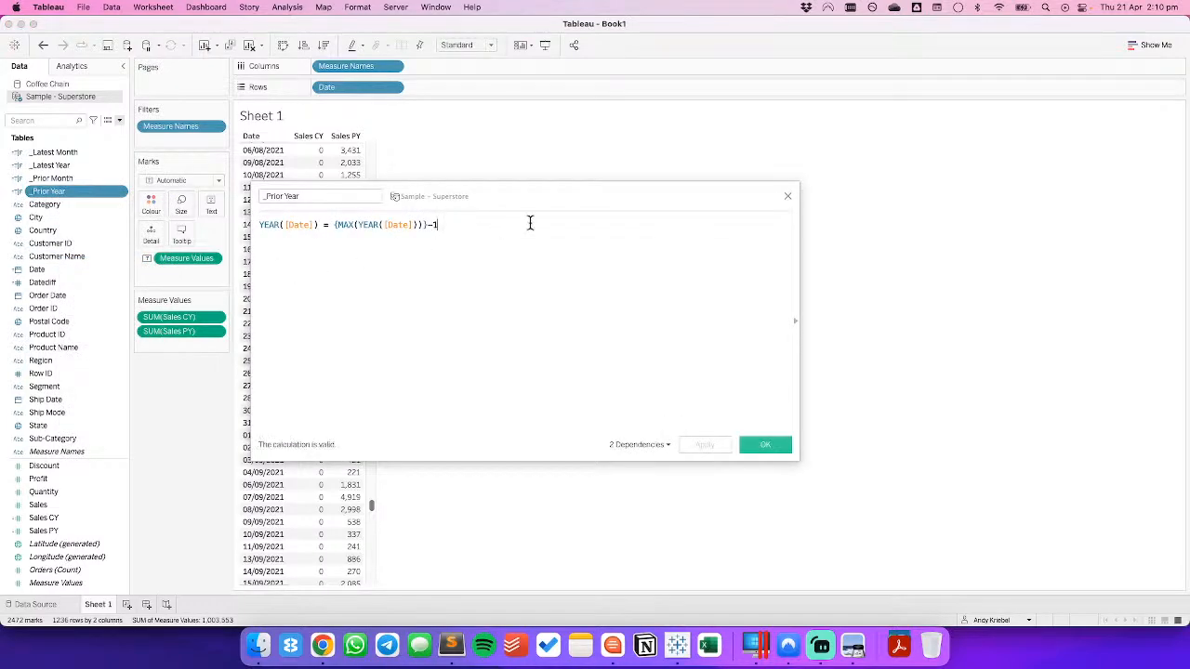
key("Return")
type("AND")
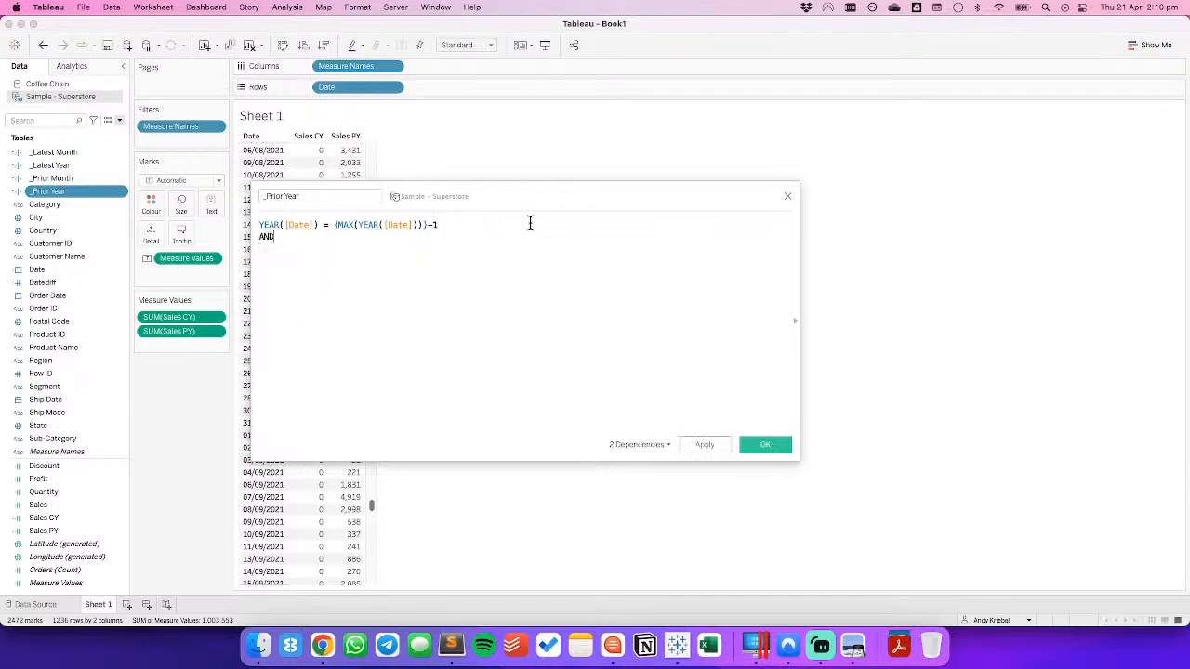
key("Return")
type("[Date] <")
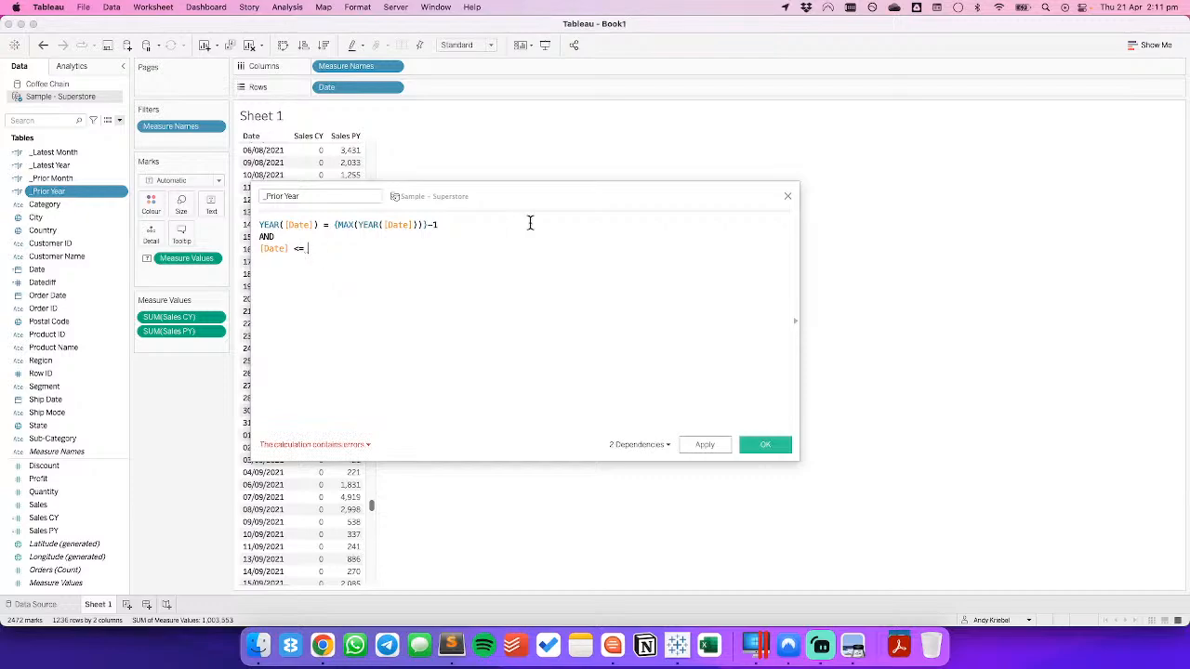
Make the comparison less-than-or-equal and follow it with a DATEADD function using 'year' and -1.
type("= date")
key("Down")
key("Down")
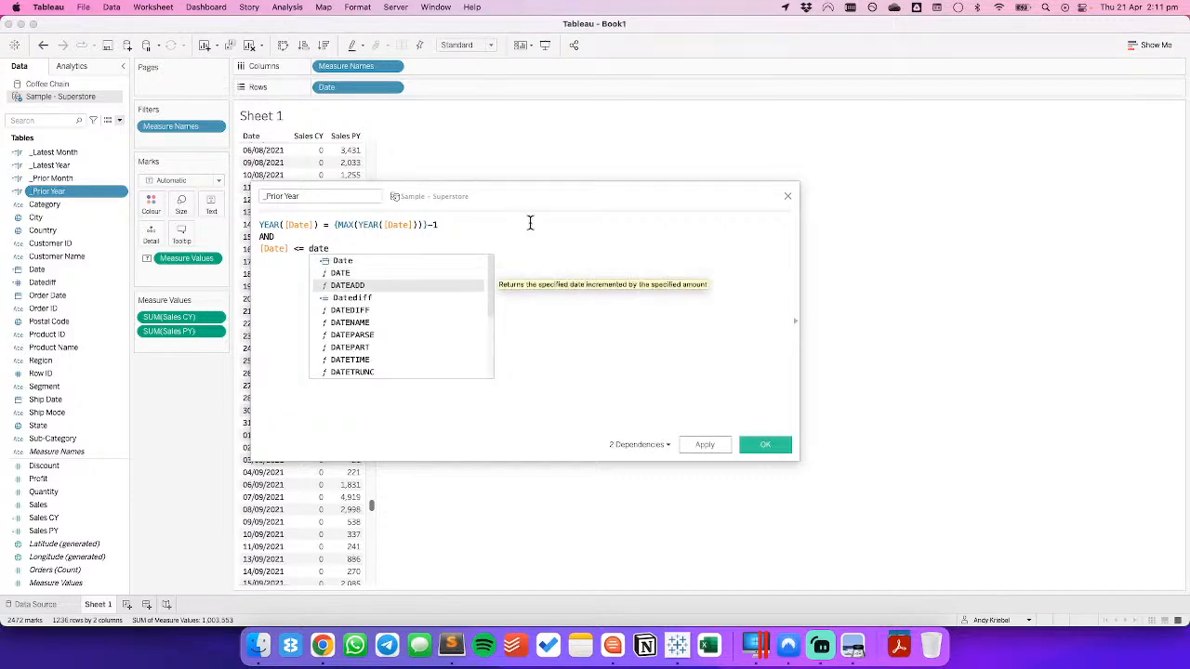
key("Return")
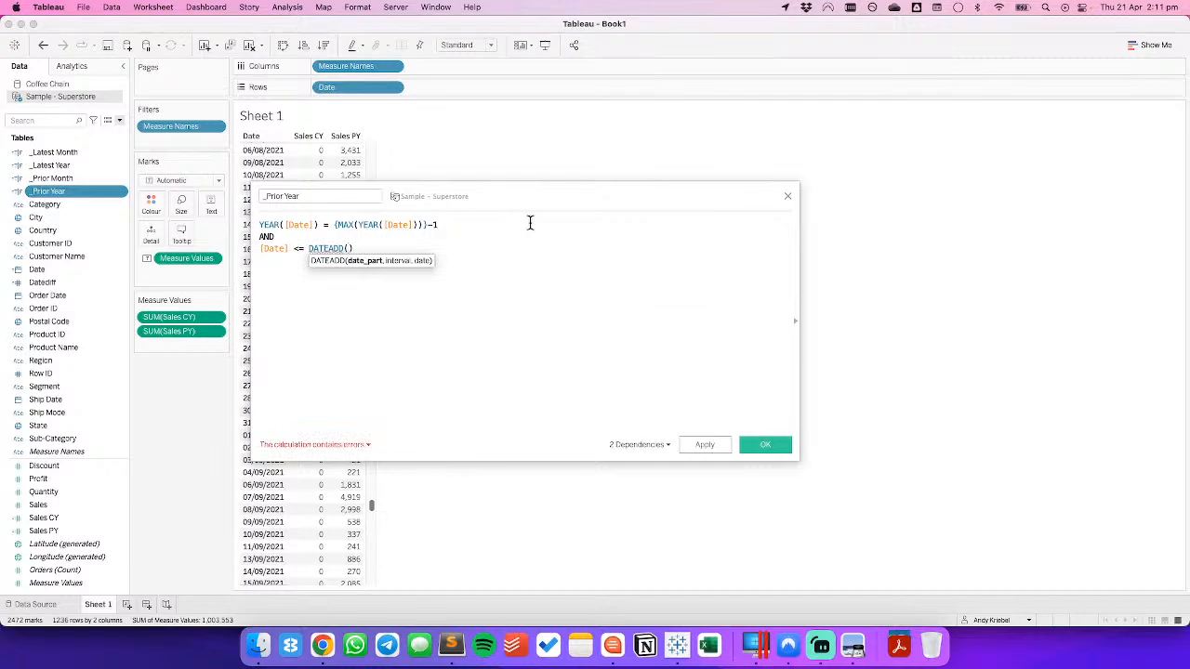
type("'year'")
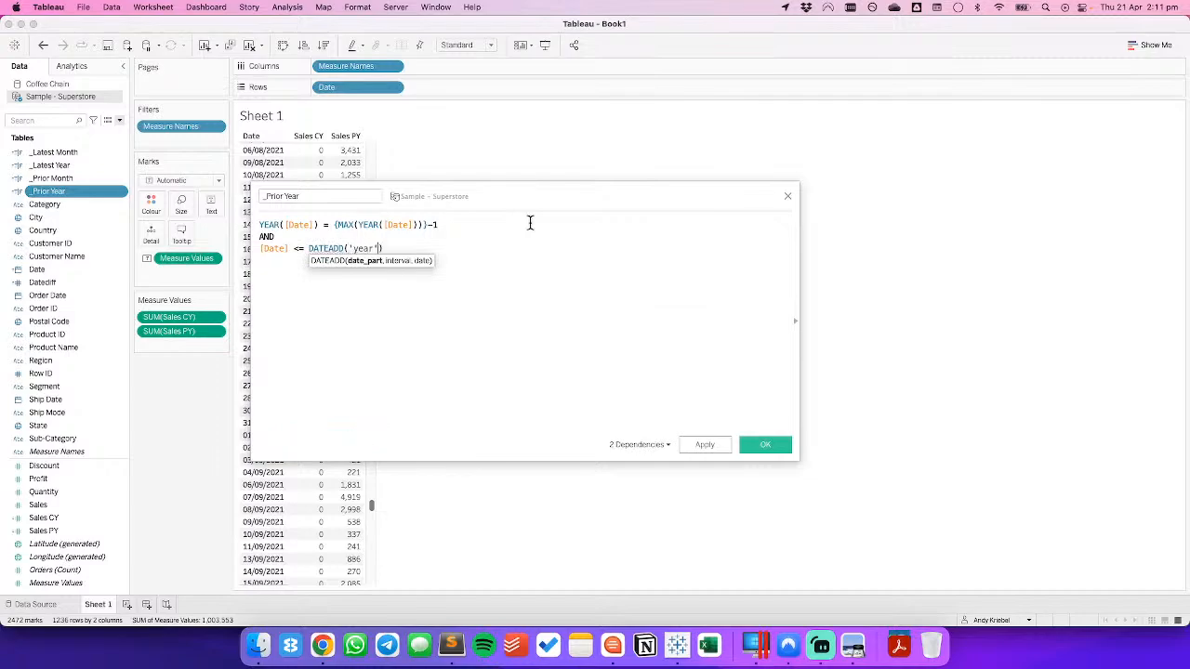
type(",-1")
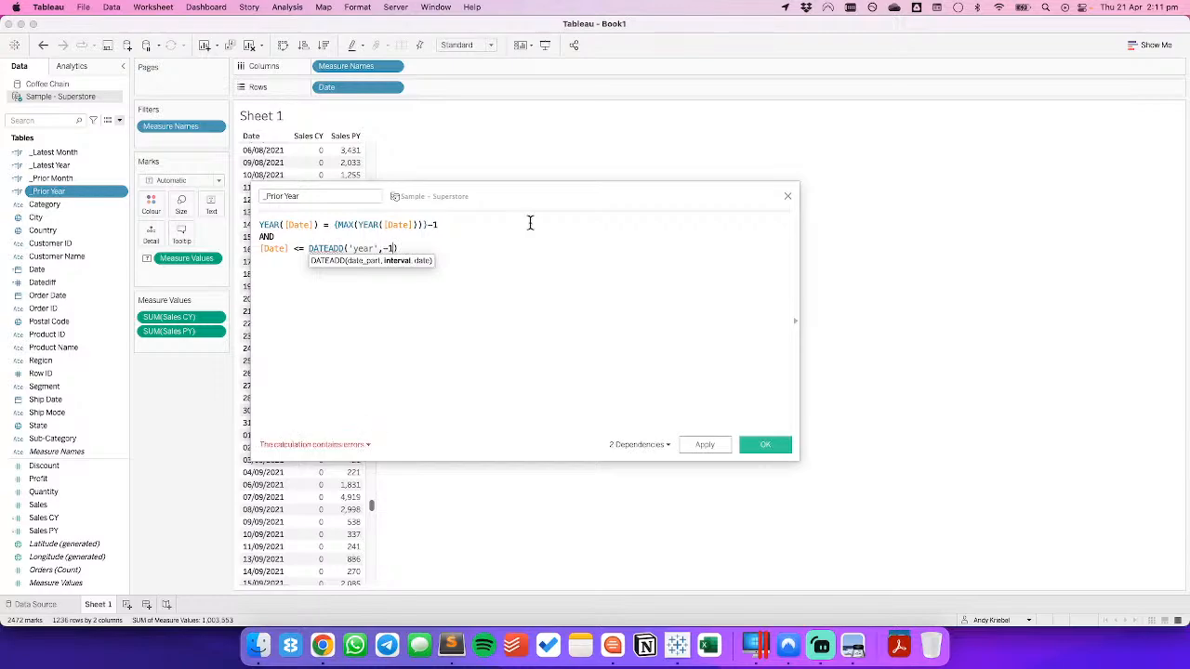
Complete the DATEADD function with {MAX([Date])} as its date argument.
type(",")
type("MAX")
key("BackSpace")
key("BackSpace")
key("BackSpace")
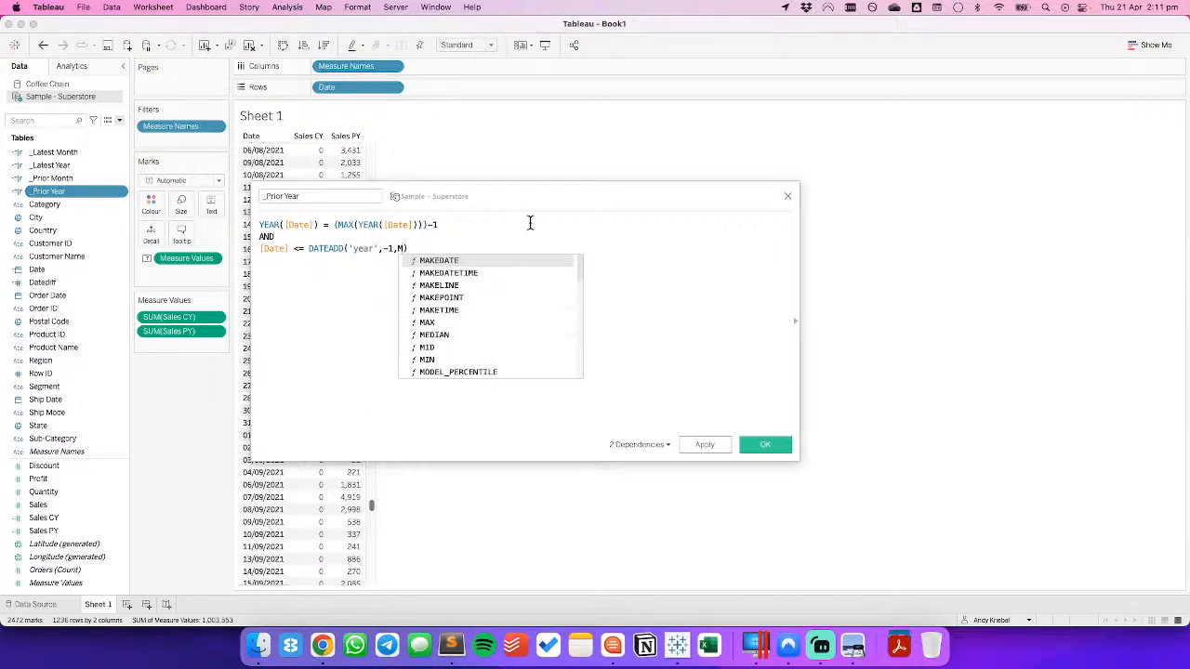
type("{MAX(")
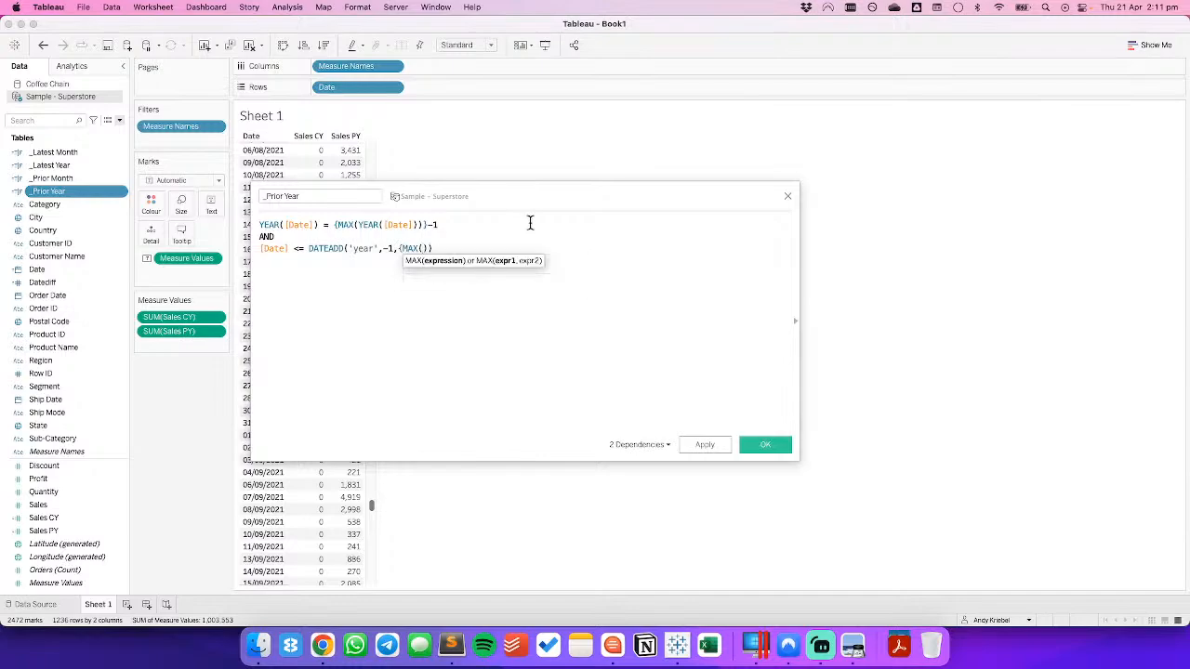
type("[Date]")
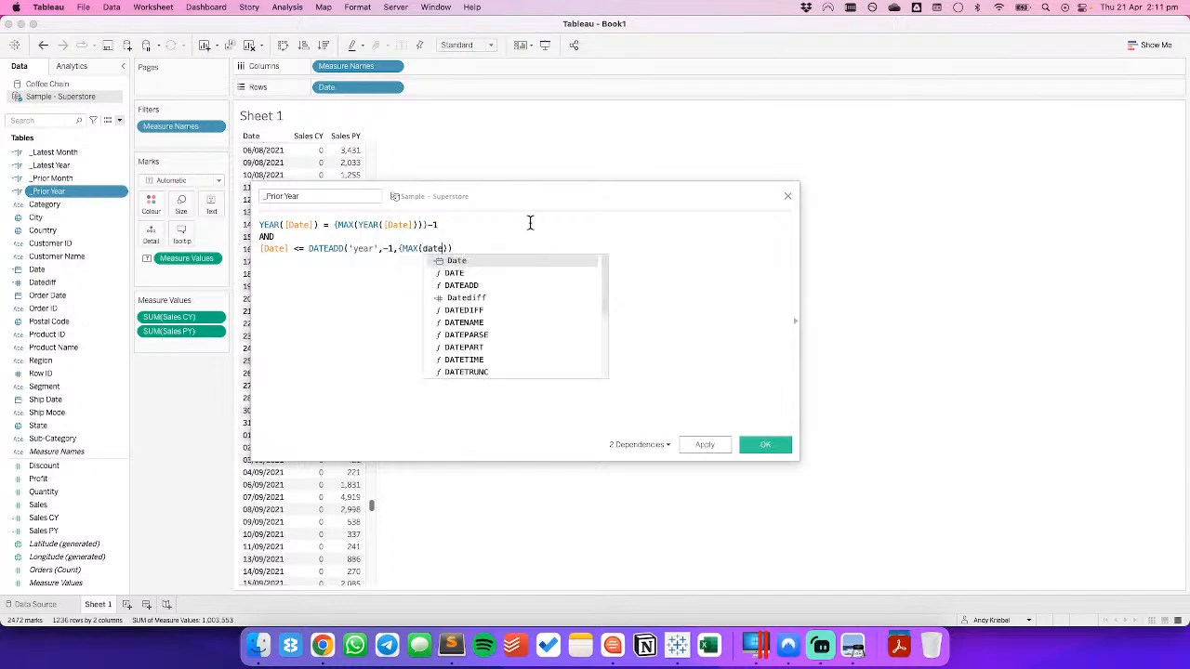
key("Return")
type(")})")
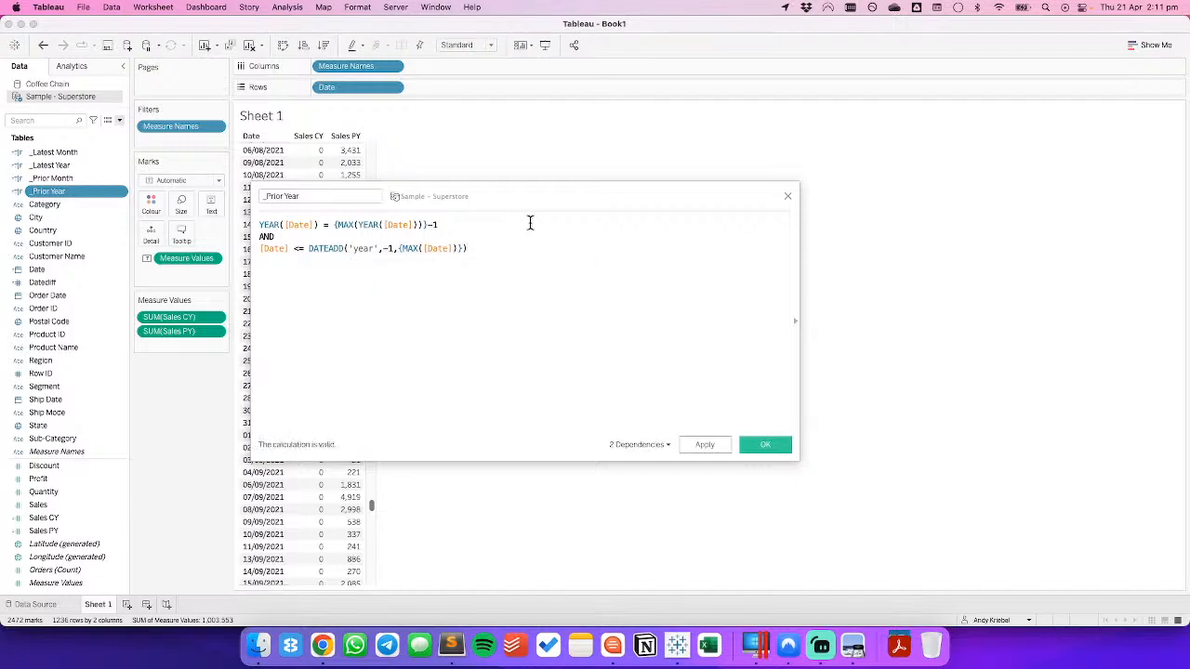
Review the {MAX([Date])} argument and save the _Prior Year calculation.
left_click(398, 248)
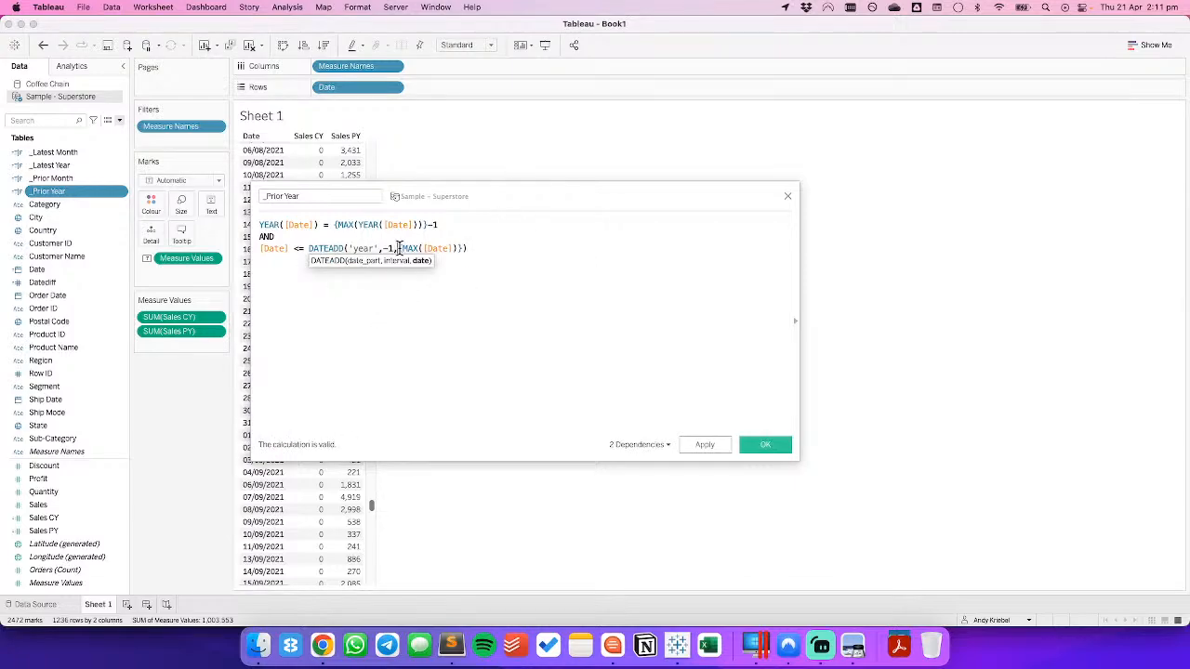
left_click_drag(399, 248, 461, 248)
left_click(371, 290)
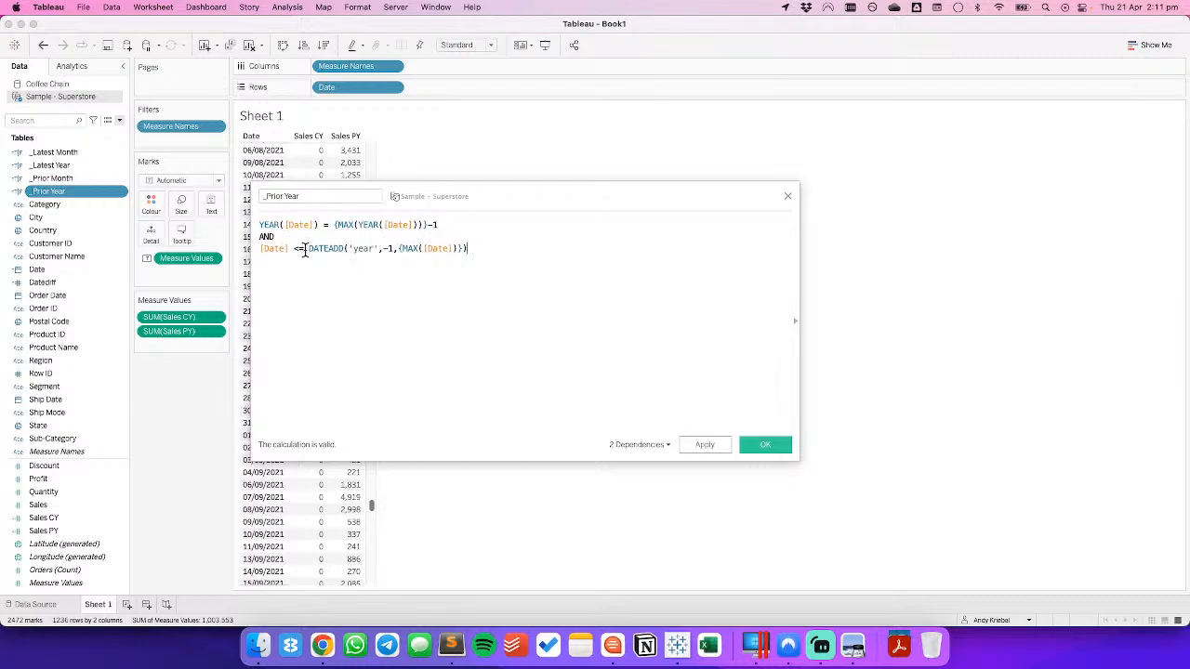
left_click(764, 445)
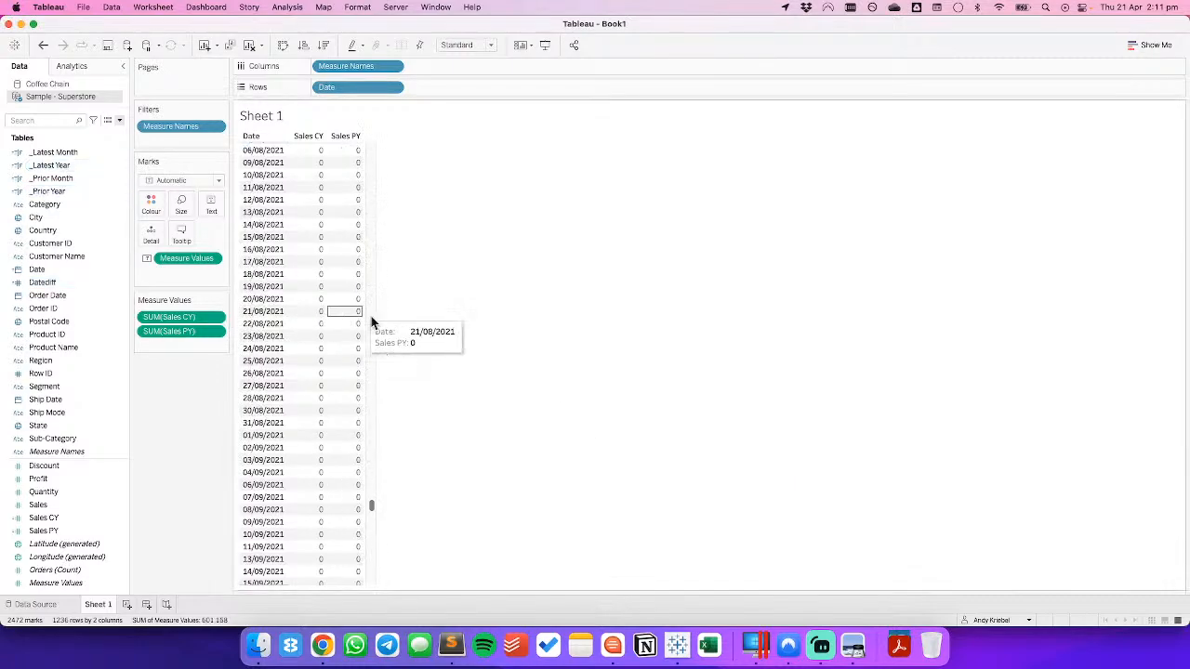
Check the Sales PY values in the table around 20/04/2021 to verify the prior-year cut-off.
scroll(371, 503, "up", 15)
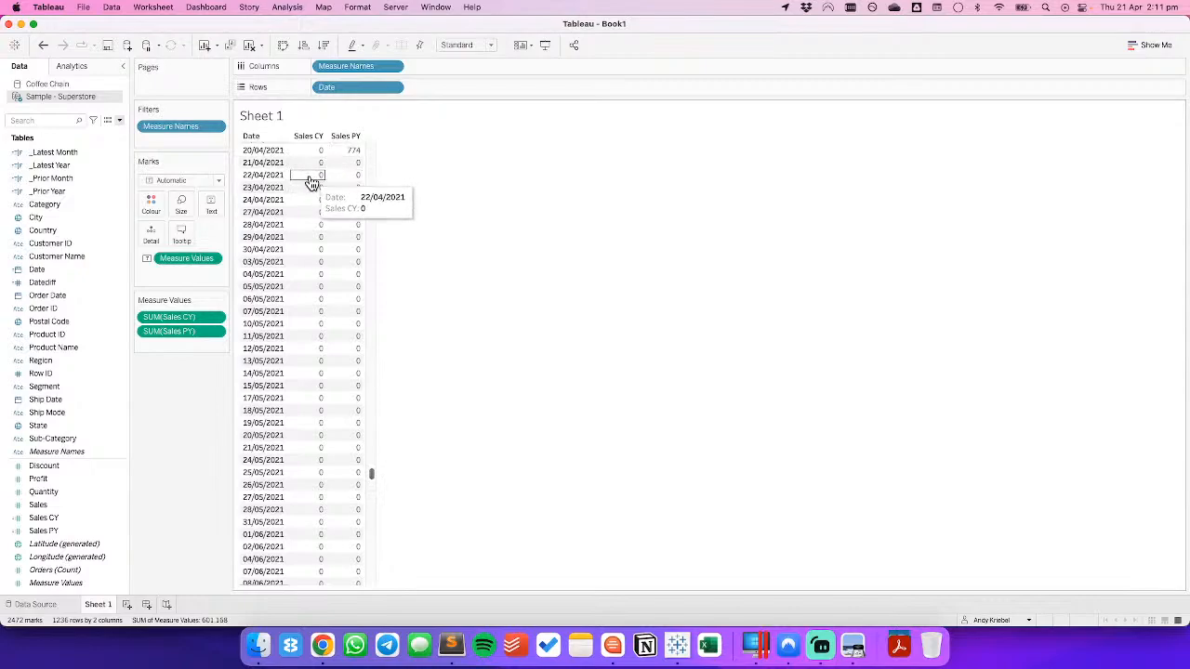
scroll(311, 182, "up", 3)
left_click(351, 213)
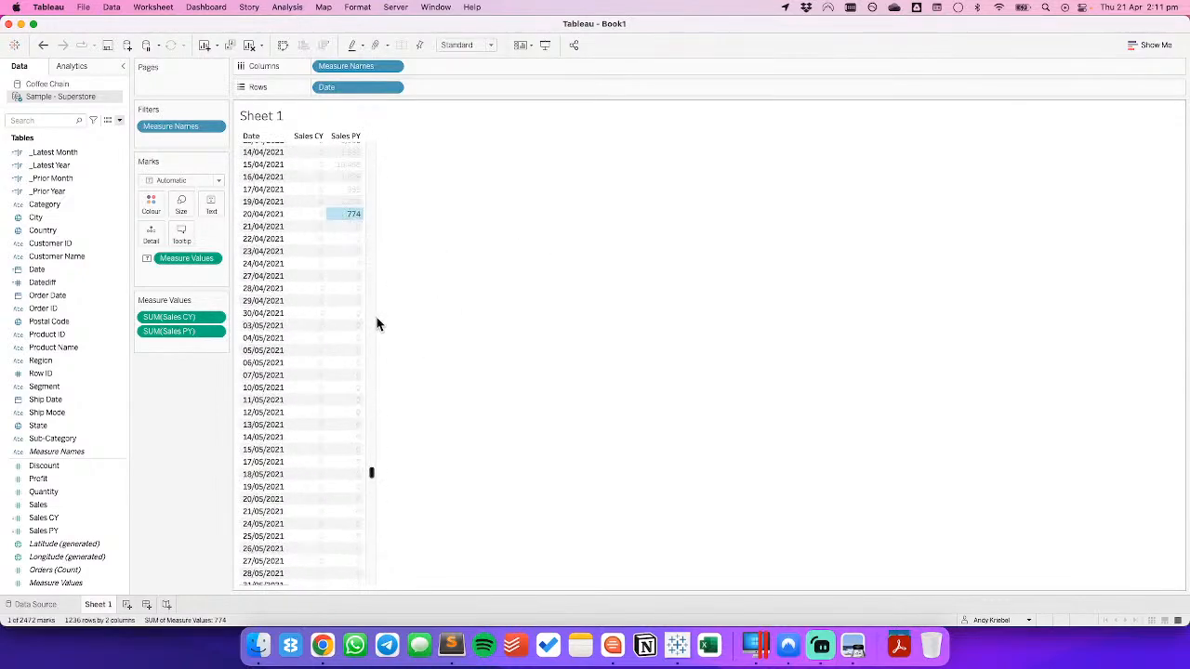
left_click(178, 409)
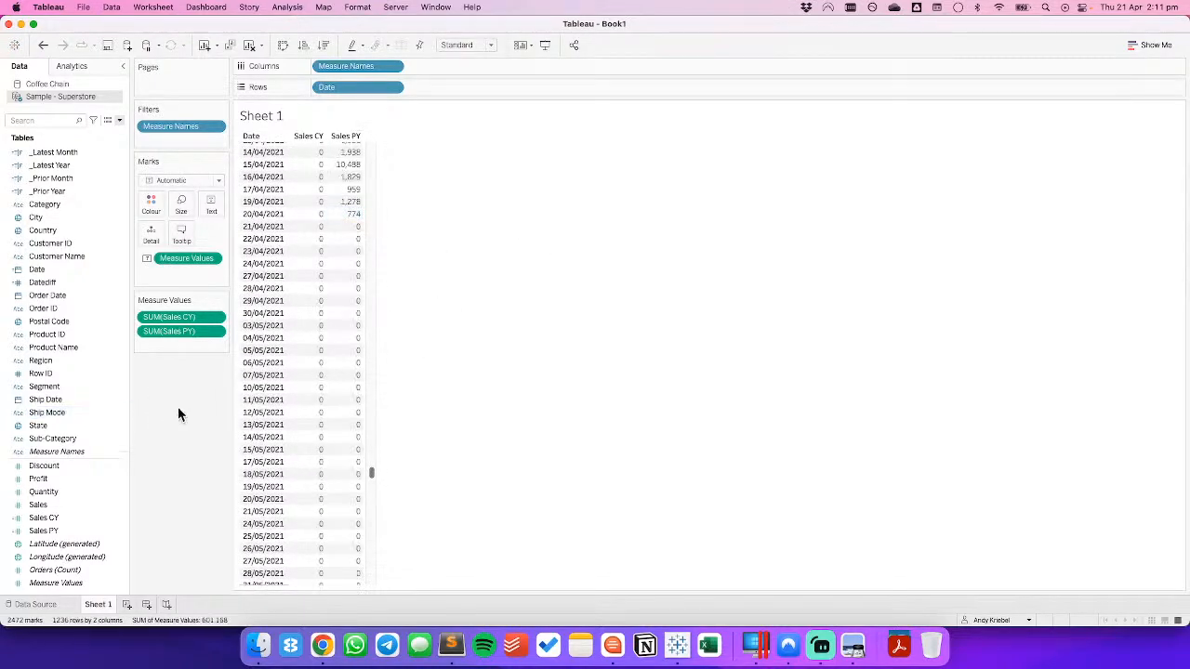
Clear the sheet and display Sales CY as a single text value.
left_click(249, 45)
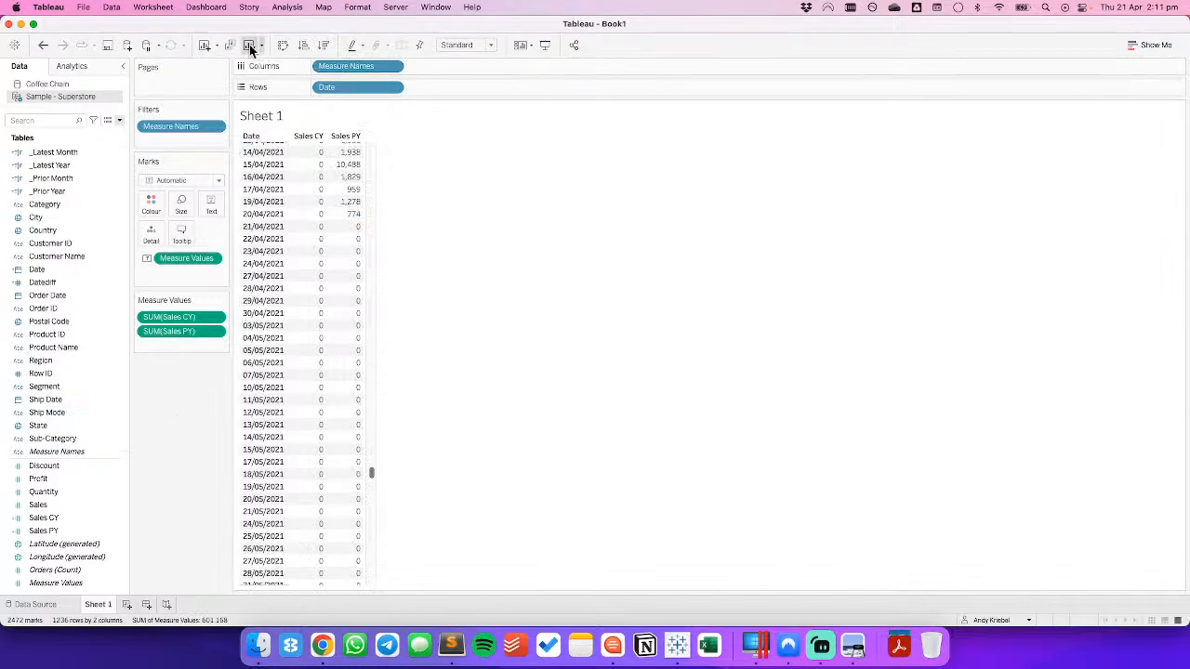
left_click(119, 121)
left_click(171, 495)
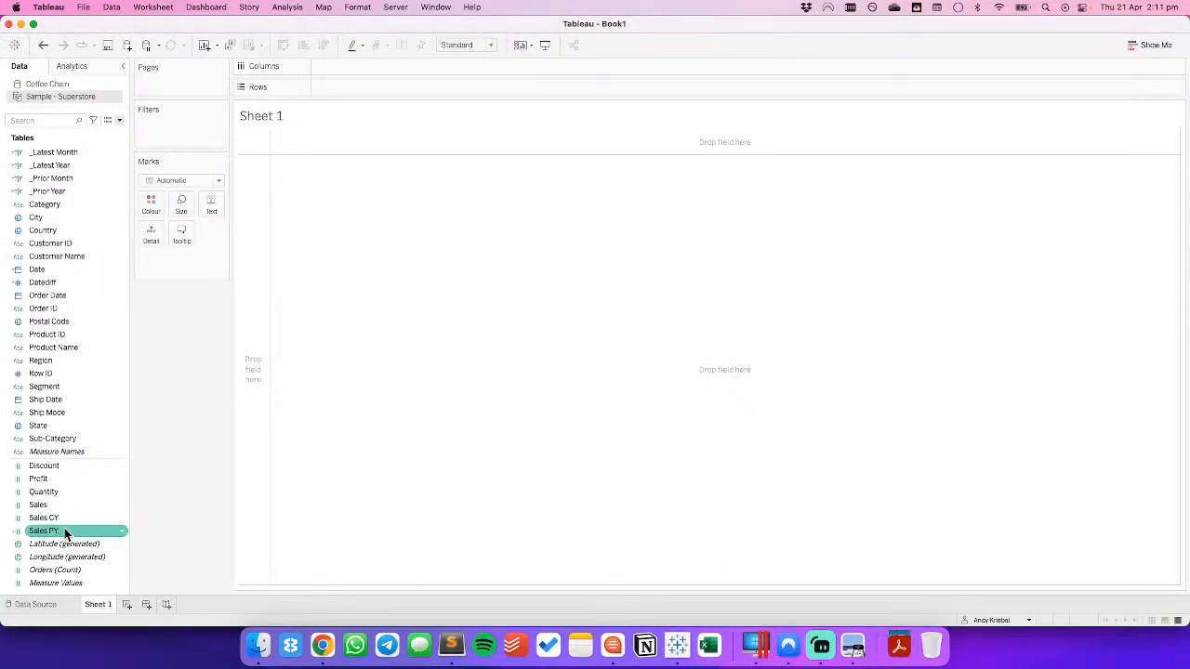
left_click_drag(67, 533, 212, 205)
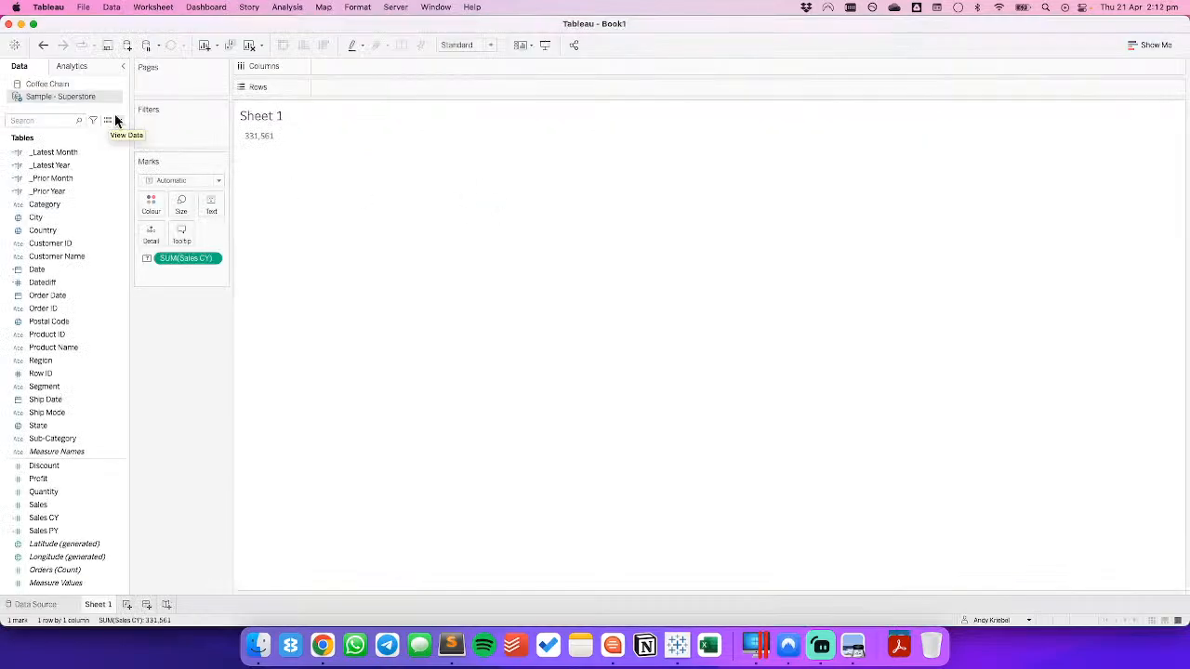
Create a new calculated field named Sales YoY %.
left_click(119, 119)
left_click(101, 129)
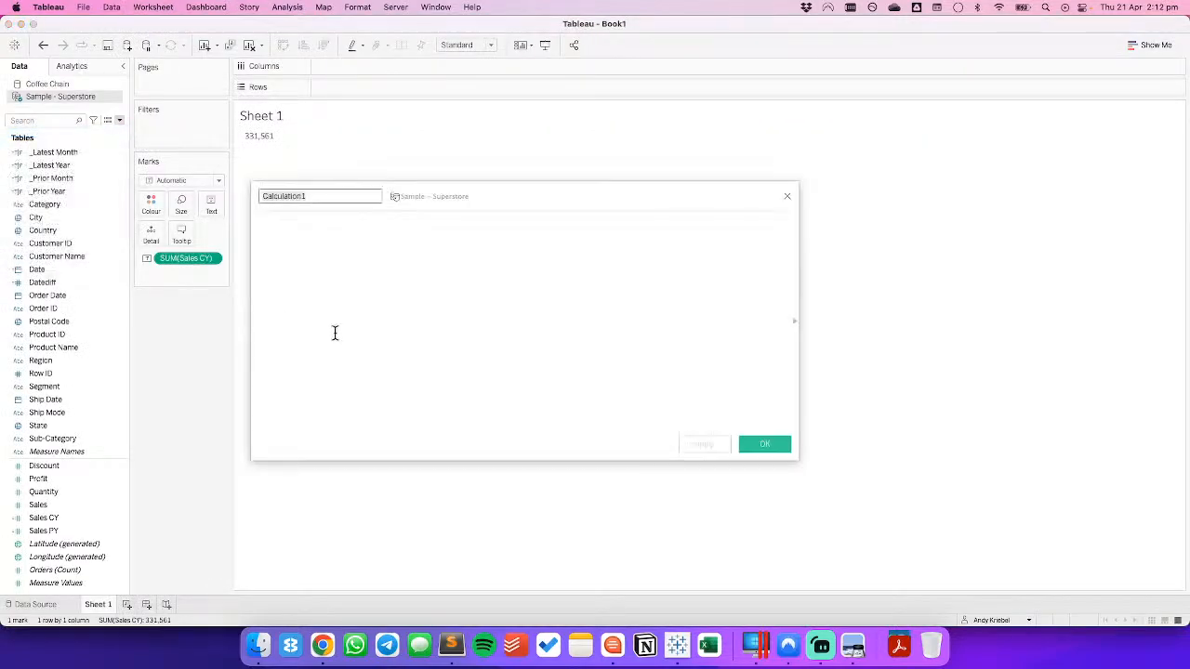
type("D")
left_click(335, 333)
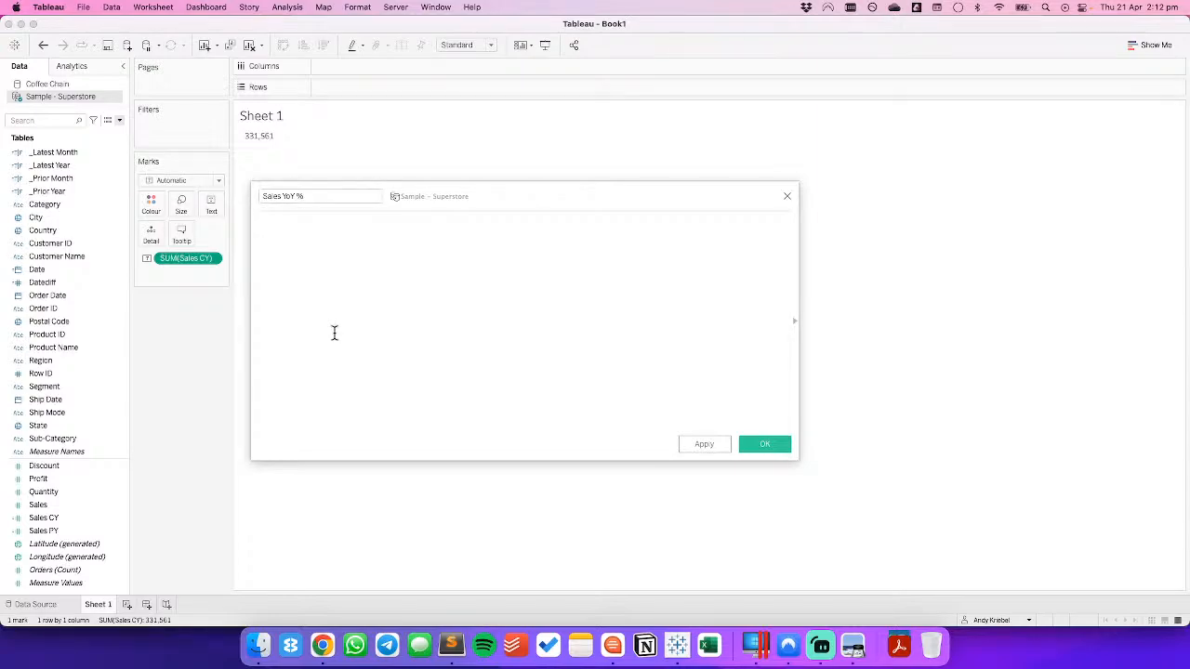
Enter the difference (SUM([Sales CY]) - SUM([Sales PY])) as the first part of the Sales YoY % formula.
type("(su")
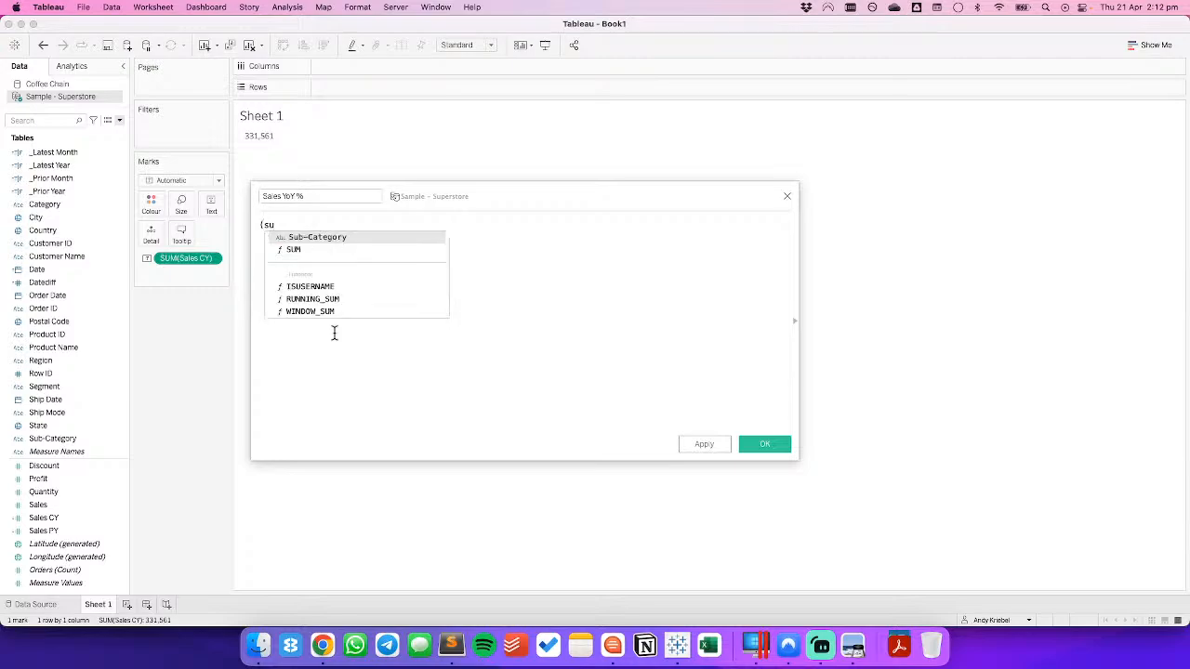
type("m")
key("Return")
type("sa")
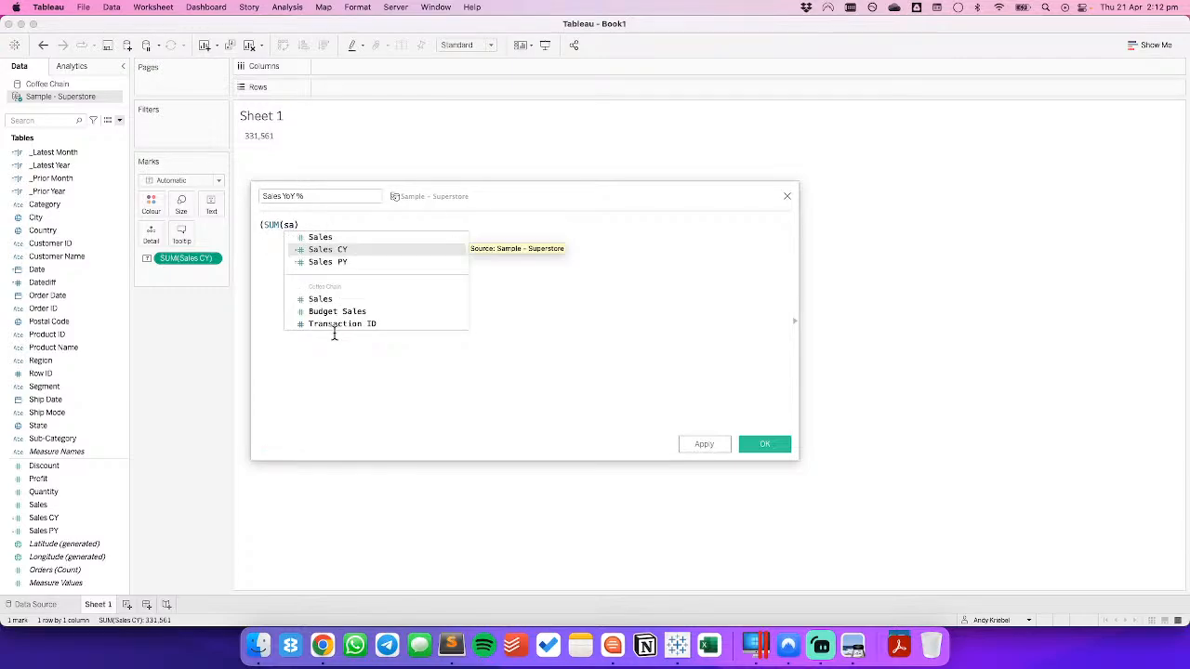
key("Return")
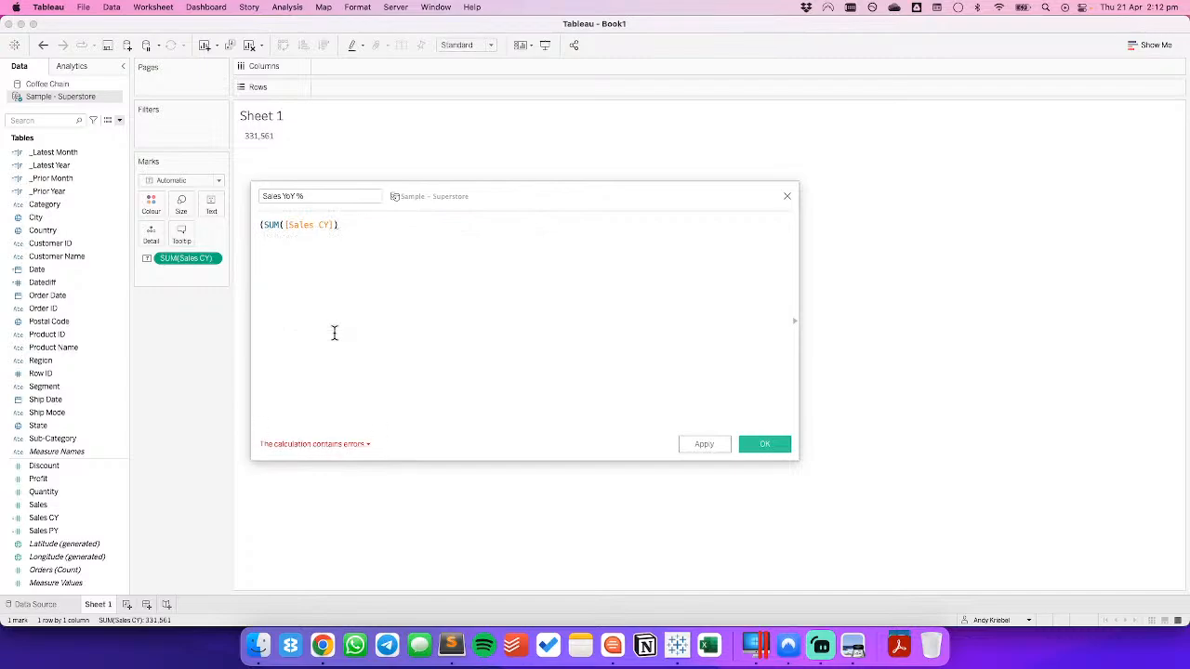
type("- s")
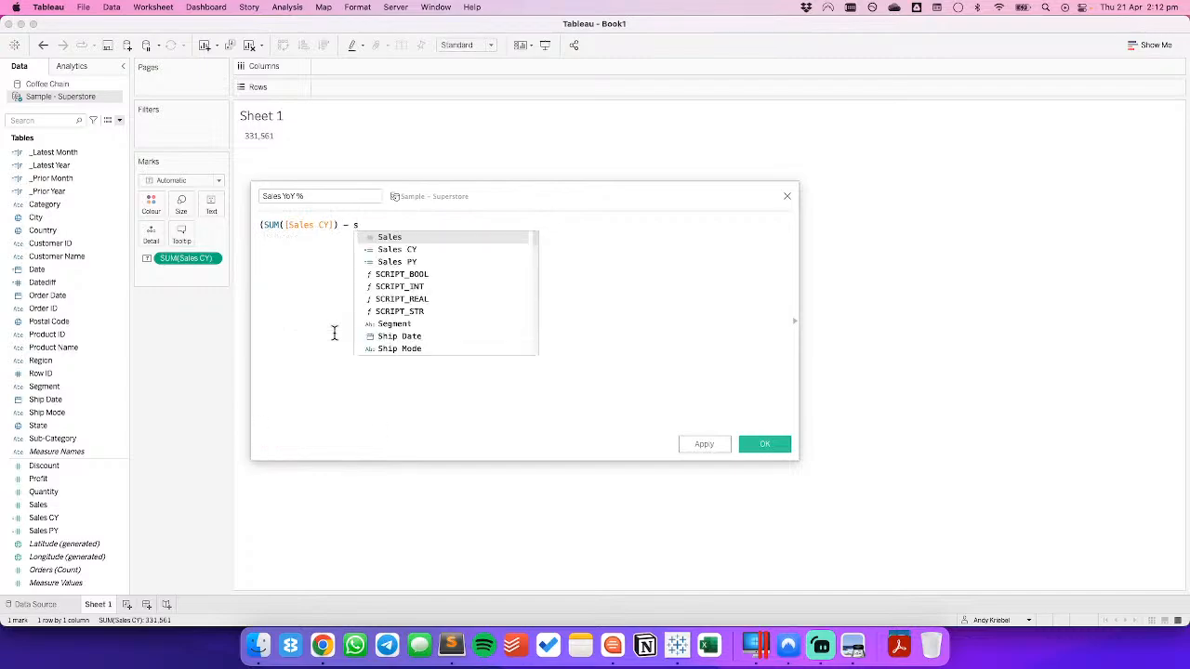
type("um")
key("Return")
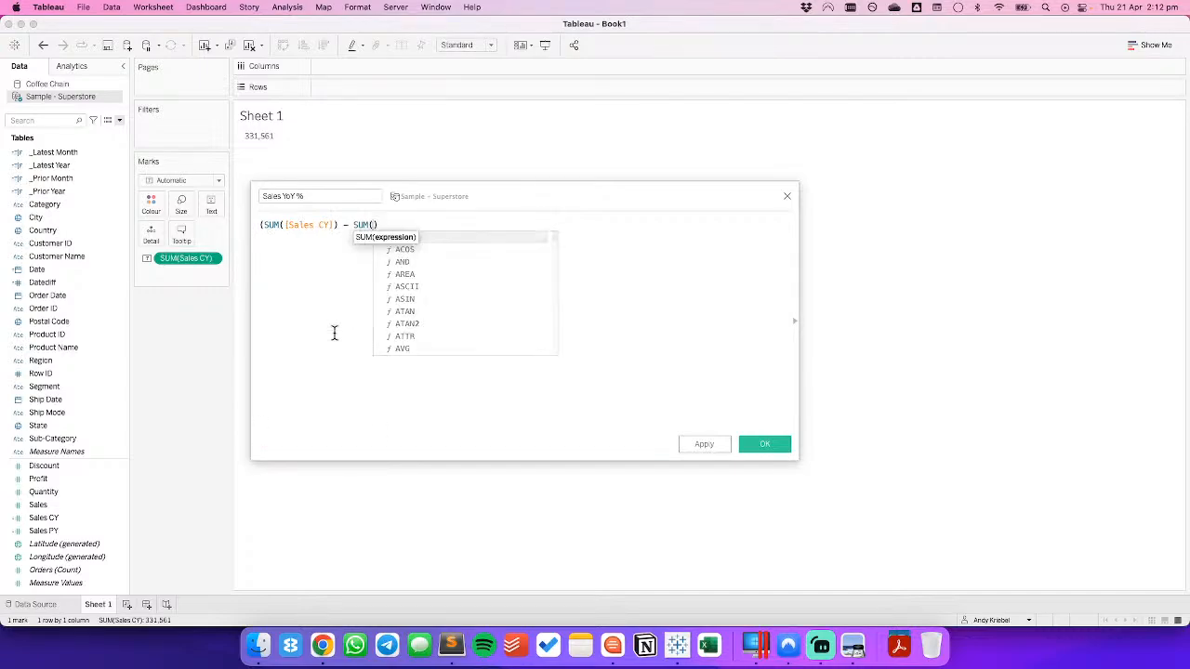
type("sa")
key("Down")
key("Down")
key("Return")
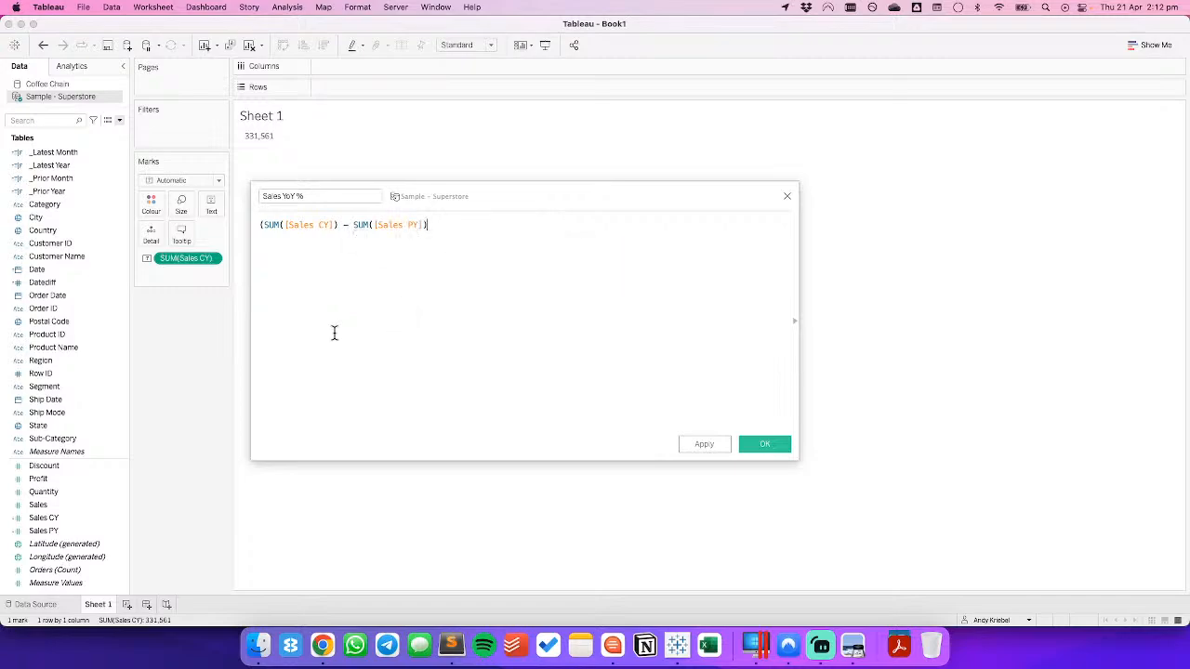
type(")")
Divide the difference by SUM([Sales PY]) and save the Sales YoY % calculation.
type("su")
key("Down")
key("Return")
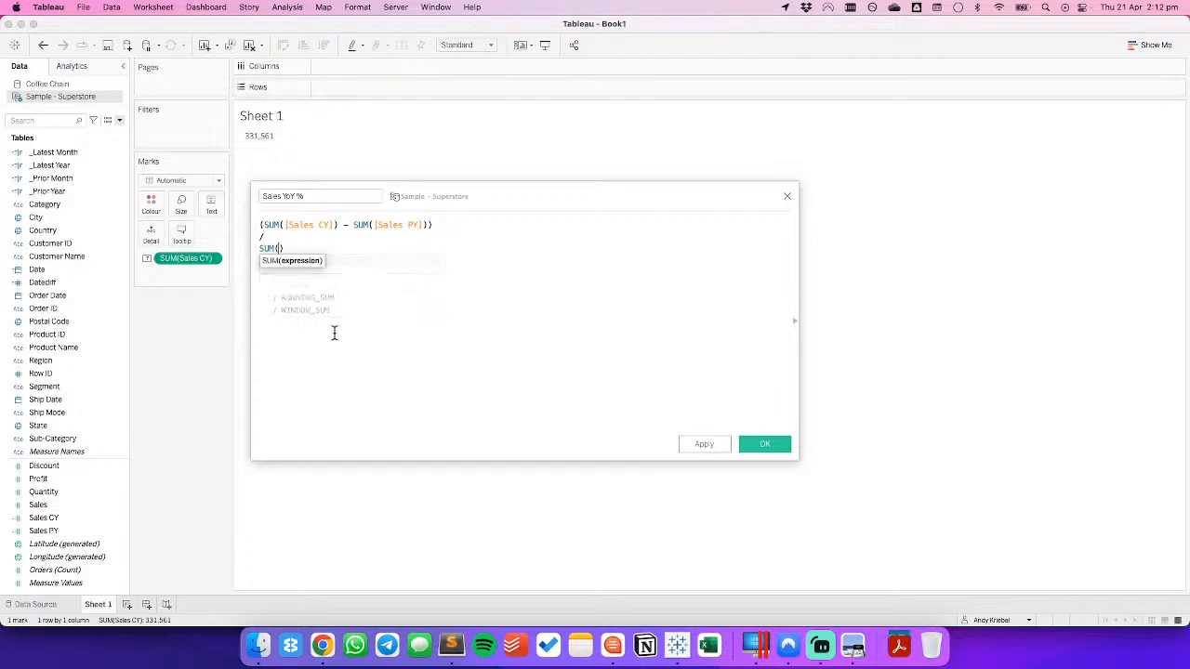
type("sa")
key("Return")
key("BackSpace")
key("BackSpace")
key("Down")
key("Down")
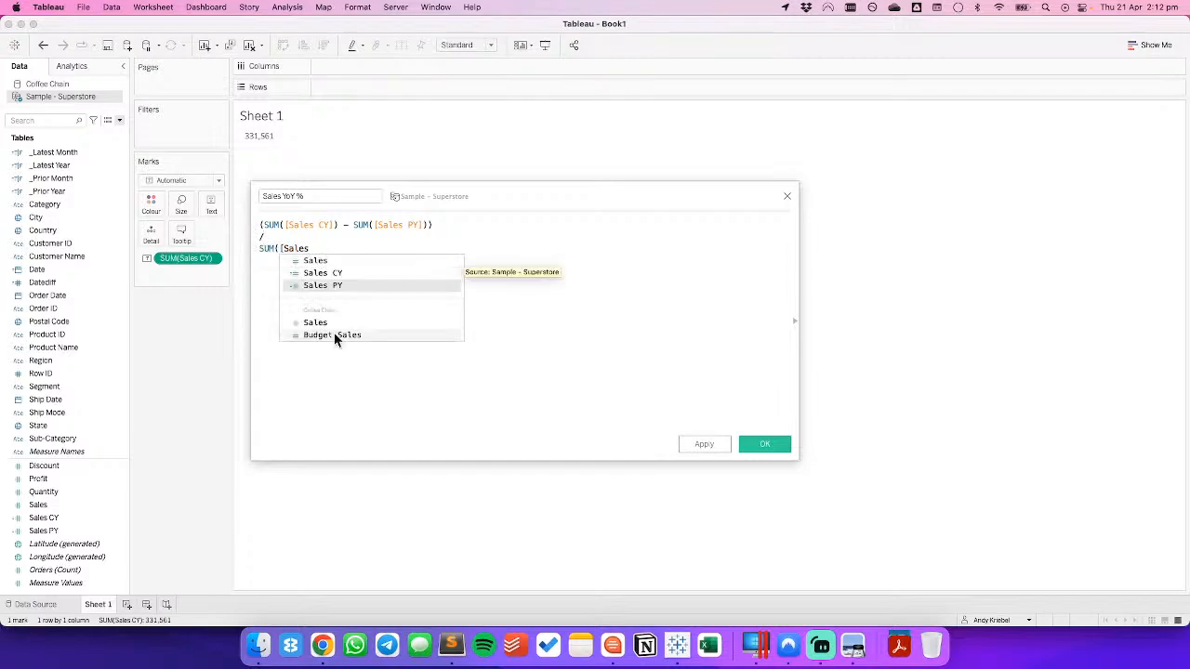
key("Return")
type(")")
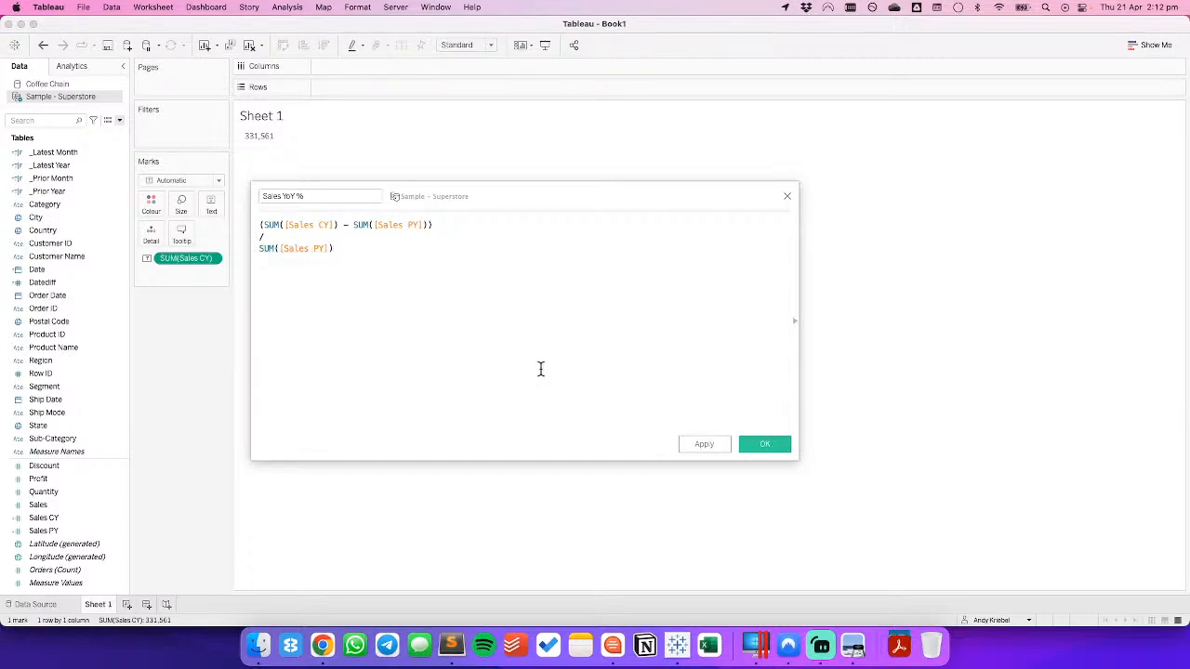
left_click(749, 438)
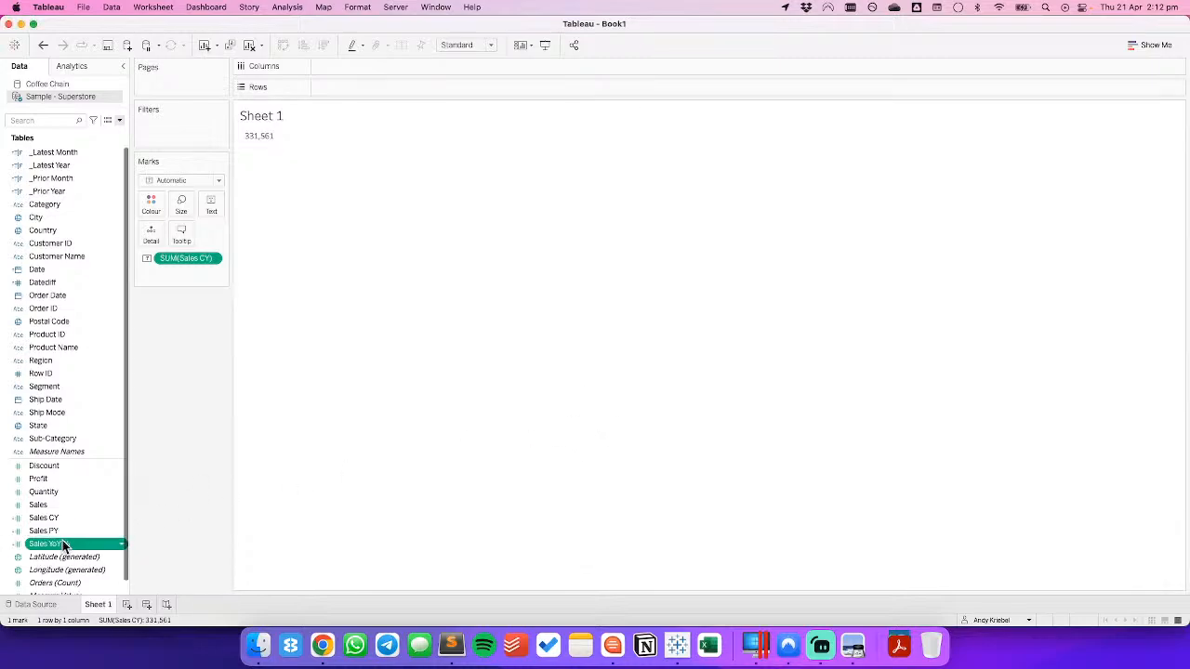
Set the default number format of Sales YoY % to the custom format +0.0%;-0.0%.
right_click(62, 544)
mouse_move(128, 479)
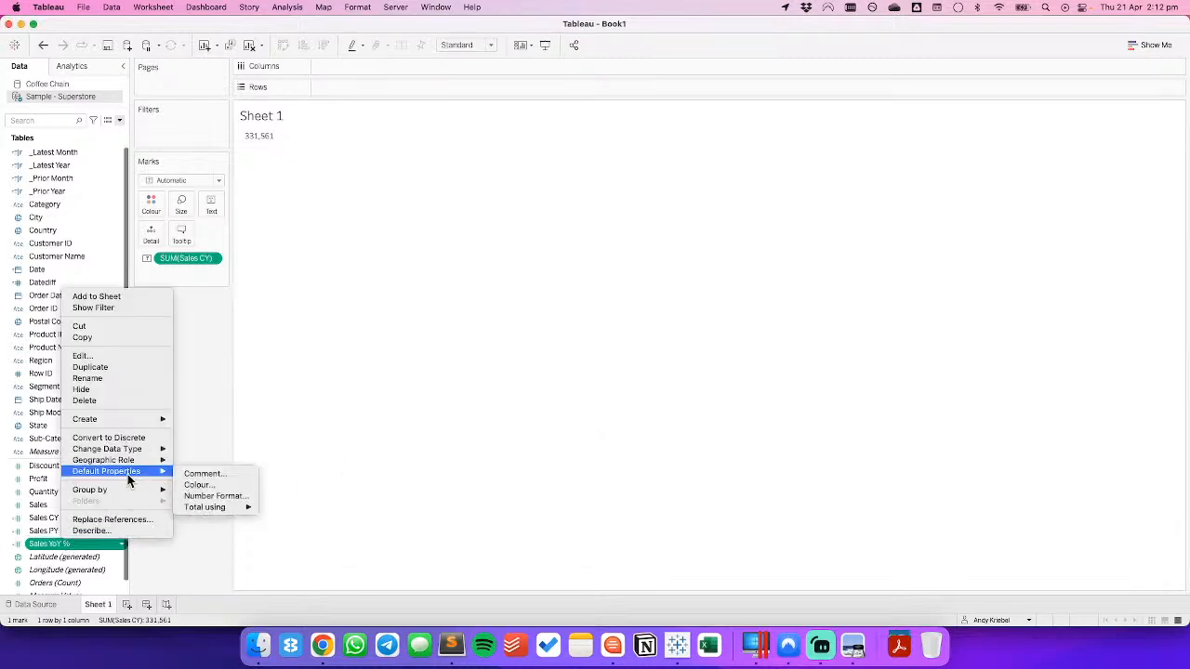
left_click(216, 496)
left_click(495, 325)
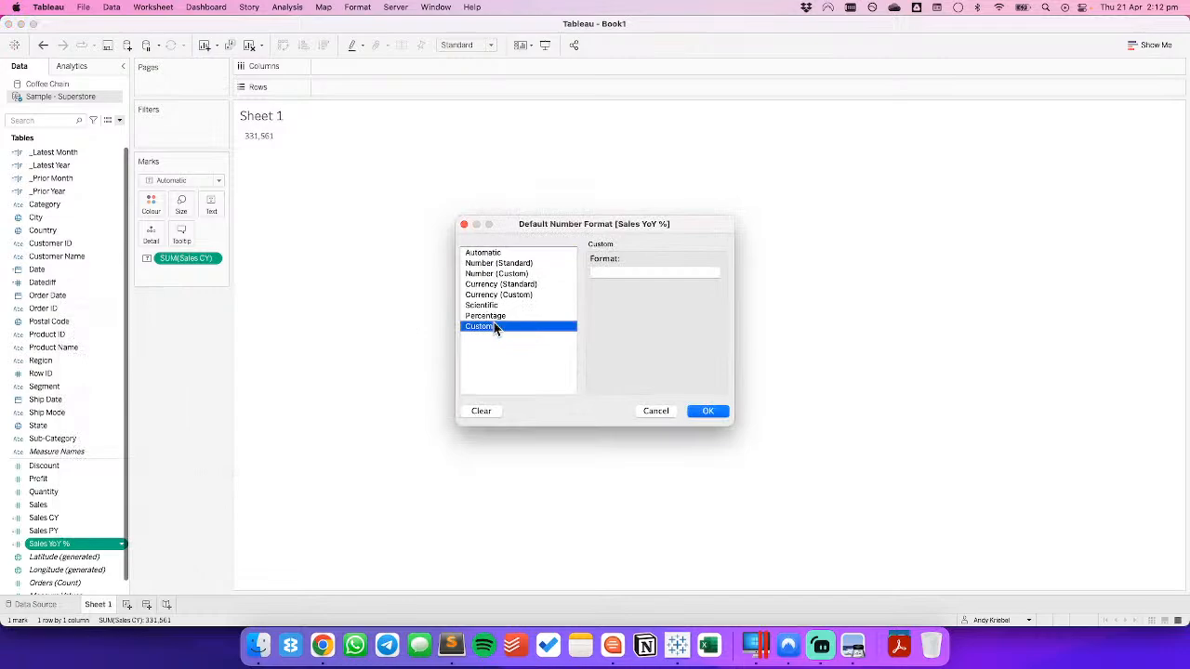
left_click(640, 274)
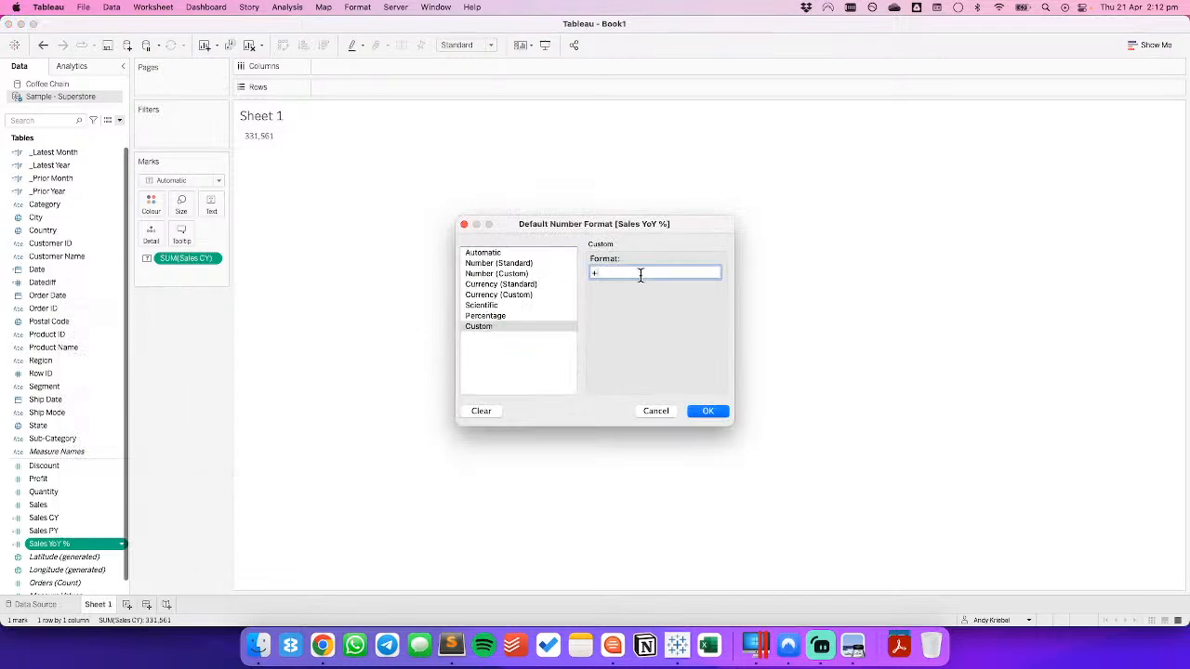
type("+0.0%;-0.0%")
left_click(710, 412)
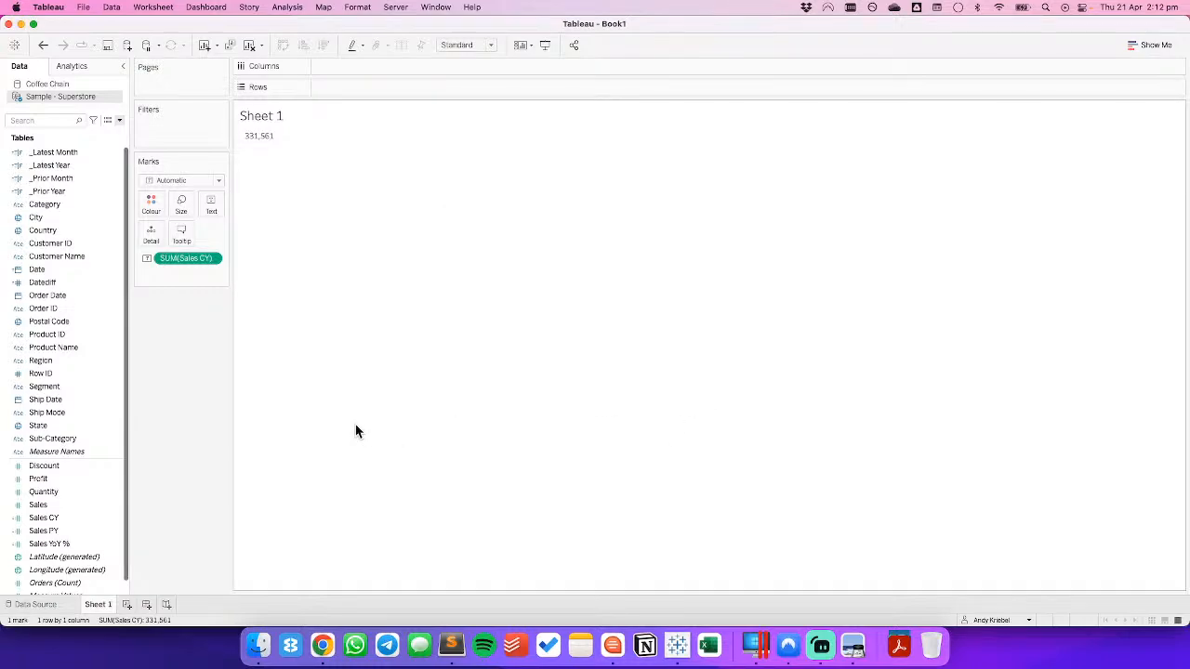
Add Sales YoY % to the text mark and edit the centred label to read <SUM(Sales CY)> above <AGG(Sales YoY %)> vs. PYTD.
left_click_drag(69, 545, 205, 201)
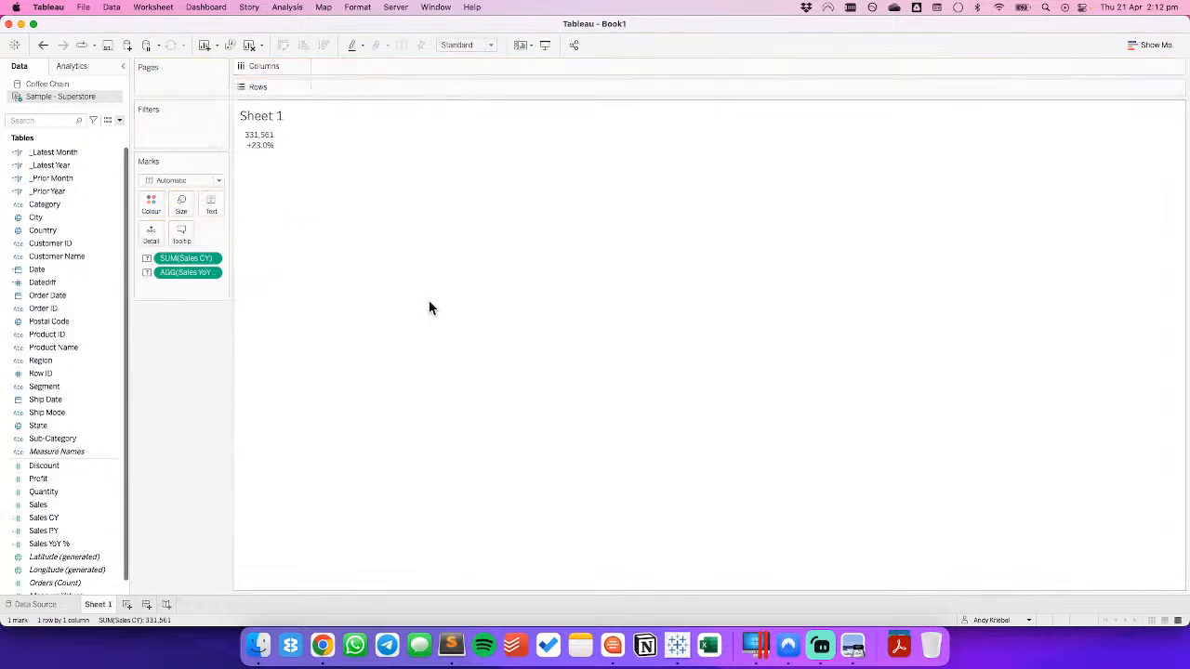
left_click(211, 205)
left_click(321, 231)
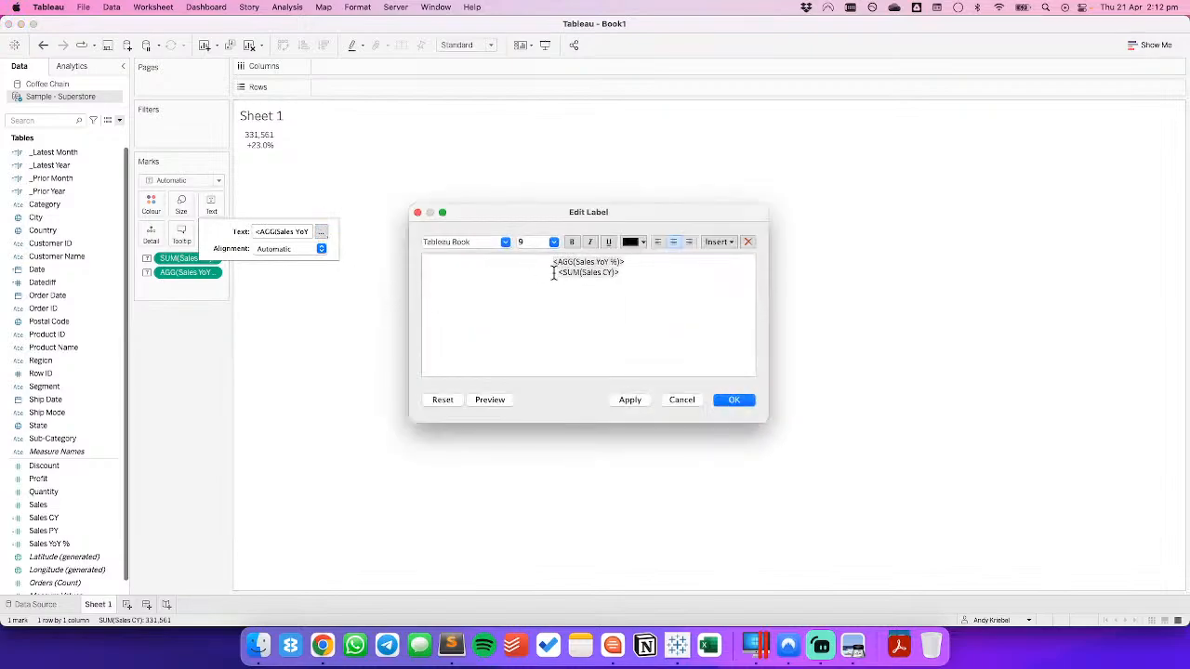
left_click_drag(559, 271, 683, 268)
key("super+c")
key("BackSpace")
key("super+v")
key("Return")
key("super+a")
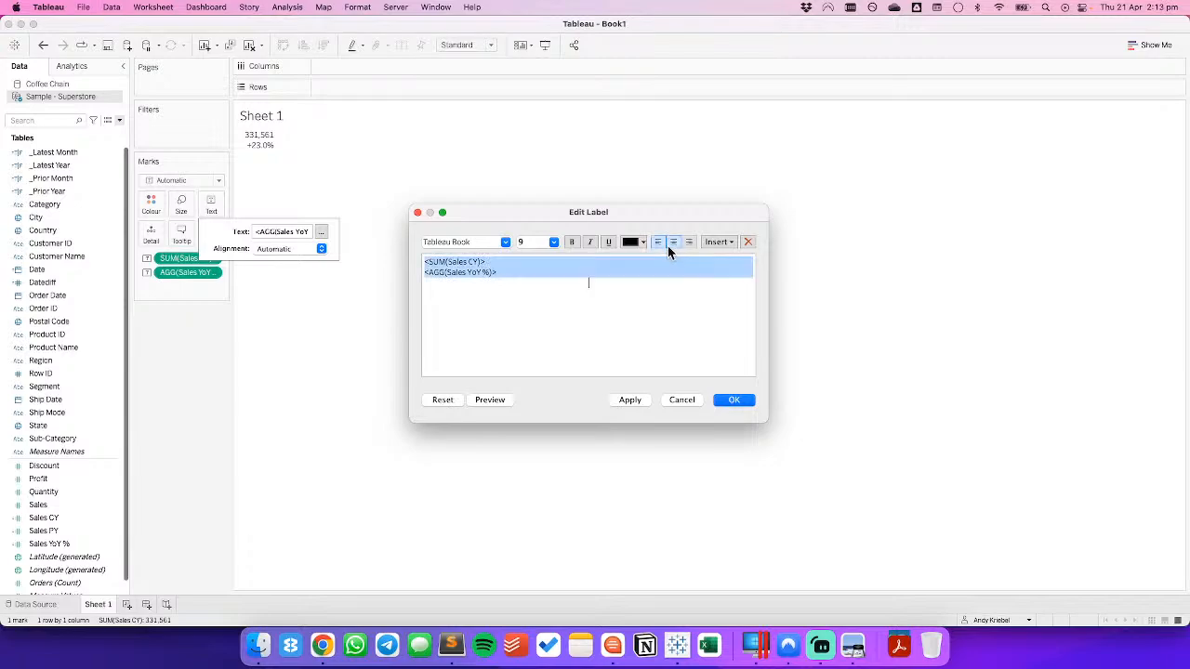
left_click(675, 243)
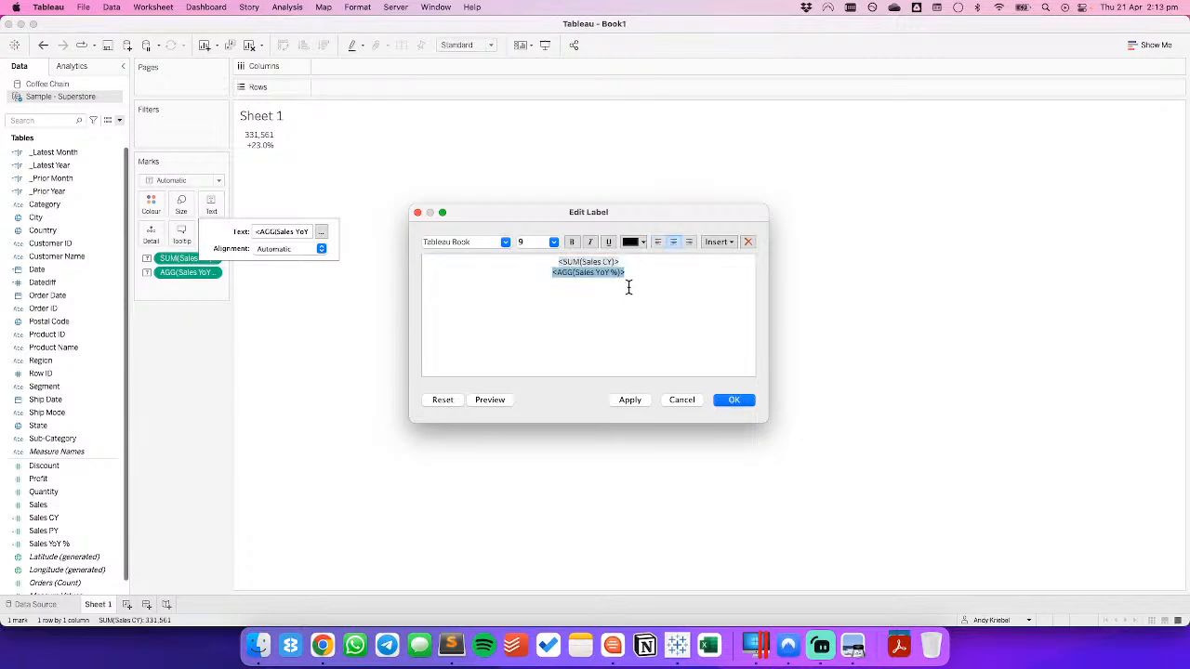
left_click(628, 288)
type("vs. PYTD")
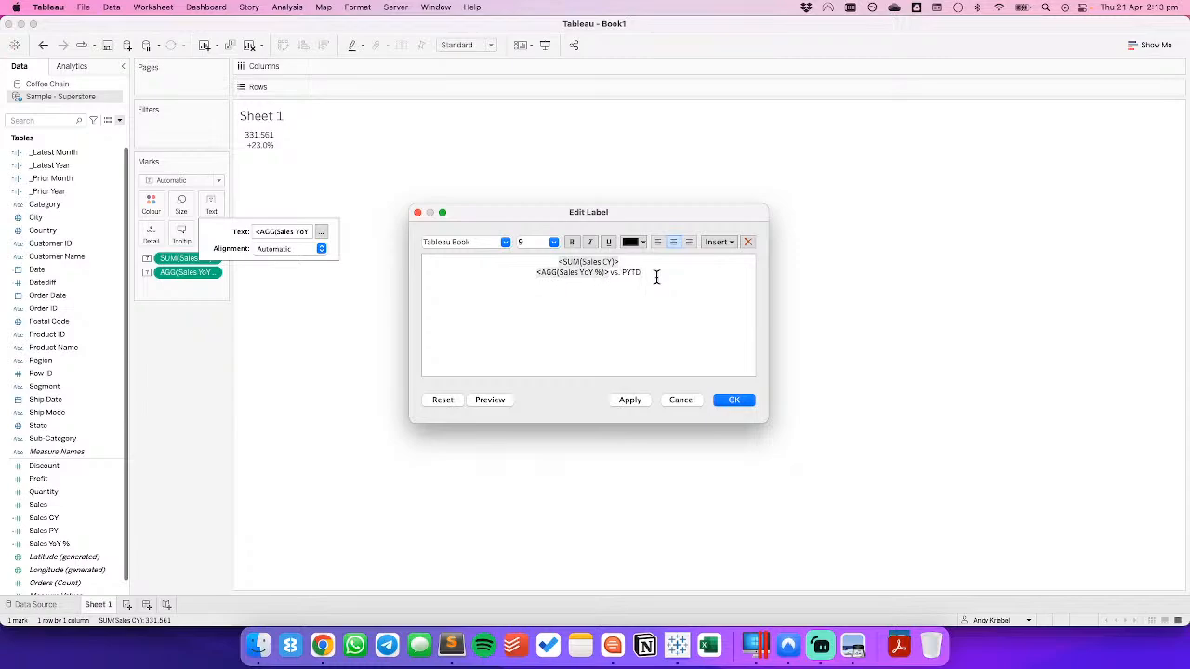
Set the label's SUM(Sales CY) line to font size 36 and the vs. PYTD line to 14, and save the label.
triple_click(600, 262)
left_click(554, 242)
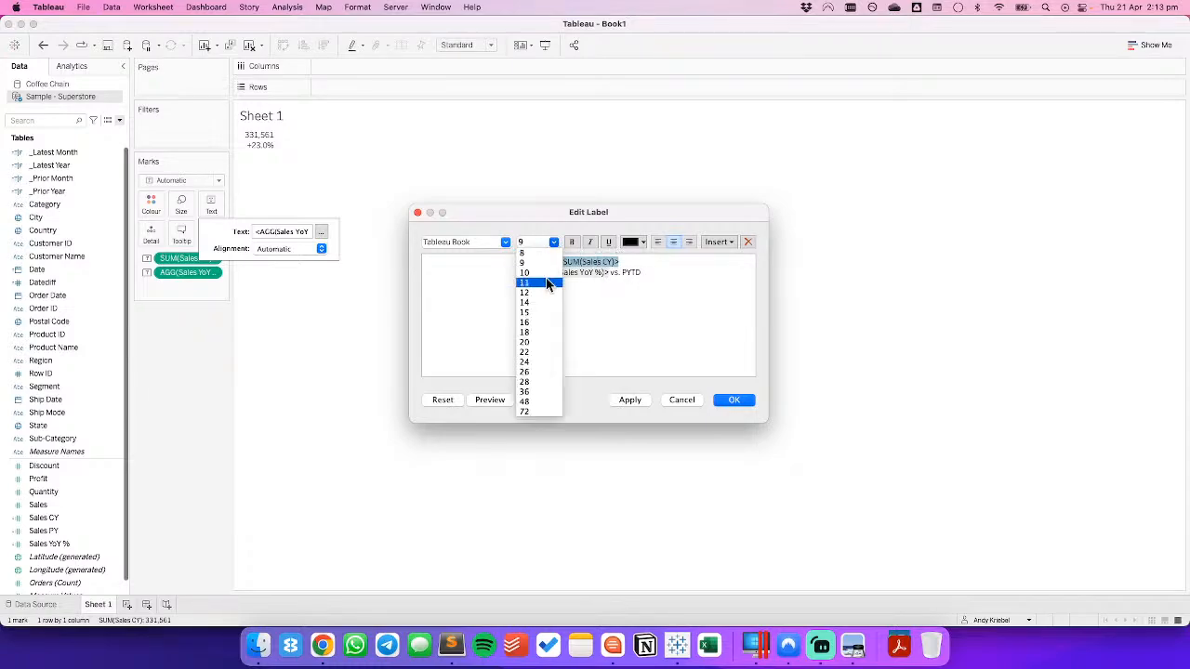
left_click(535, 394)
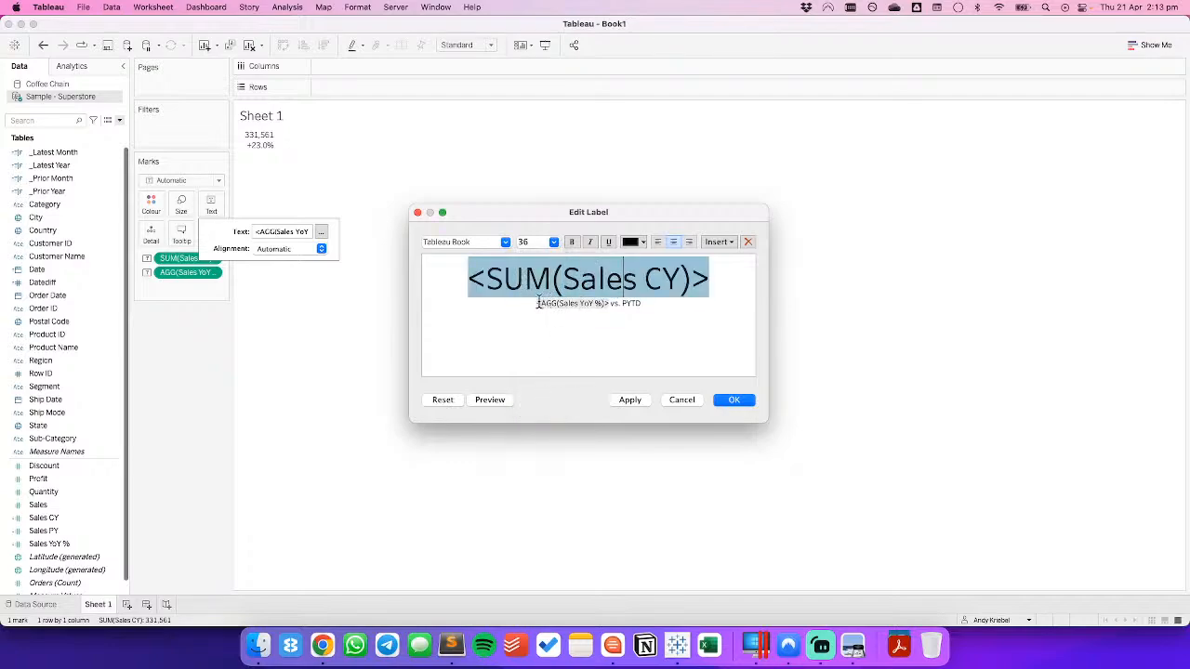
triple_click(648, 303)
left_click(554, 242)
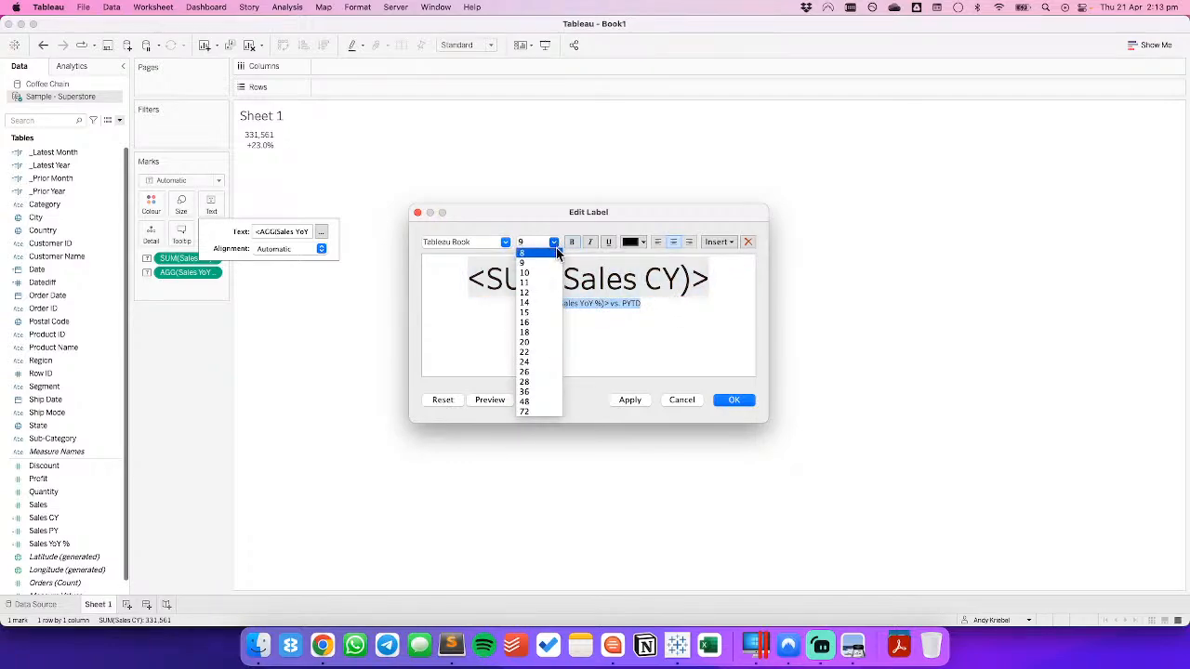
left_click(537, 292)
left_click(630, 400)
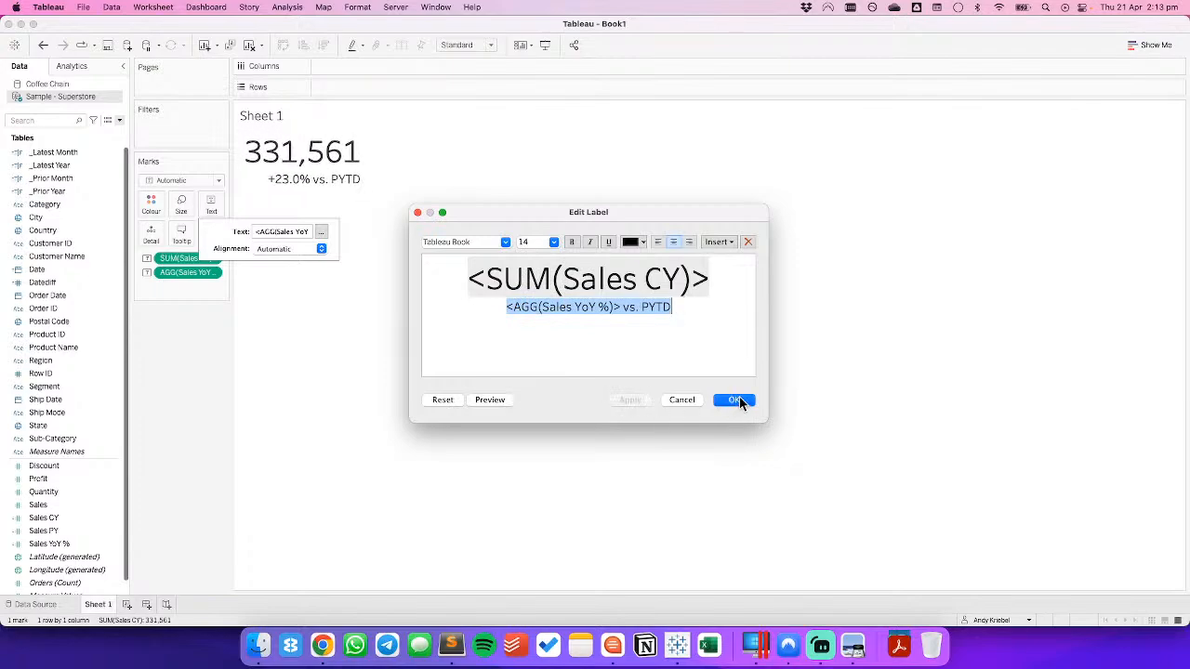
left_click(736, 398)
Align the text mark to the centre horizontally and to the middle vertically.
left_click(289, 249)
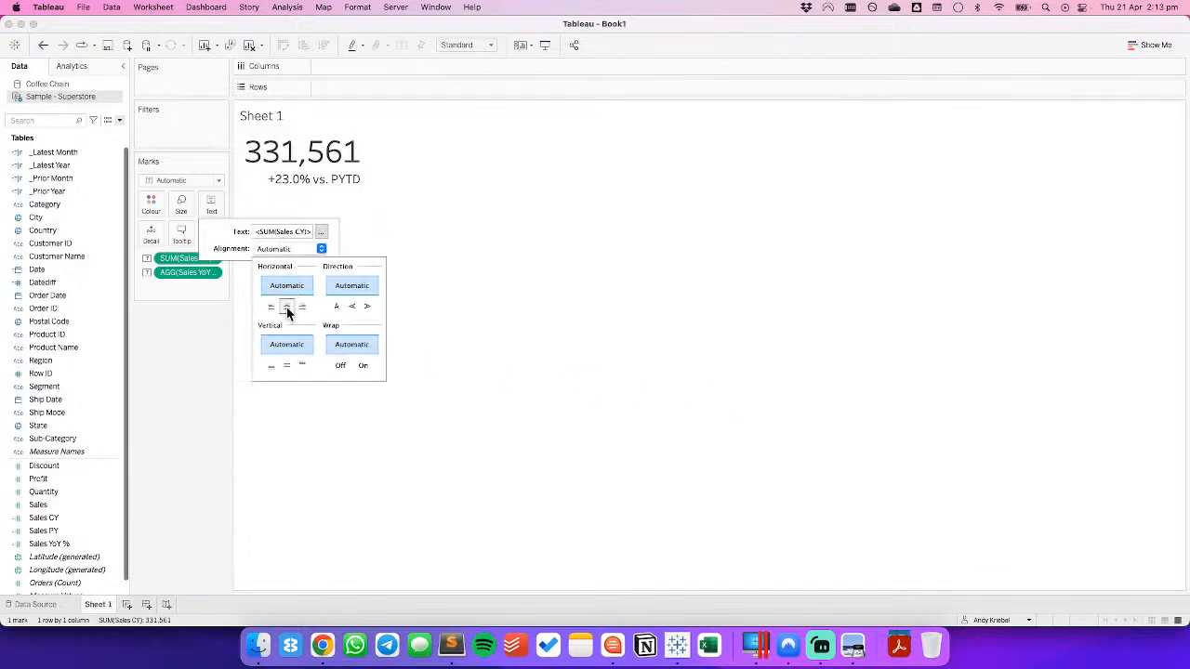
left_click(287, 306)
left_click(289, 248)
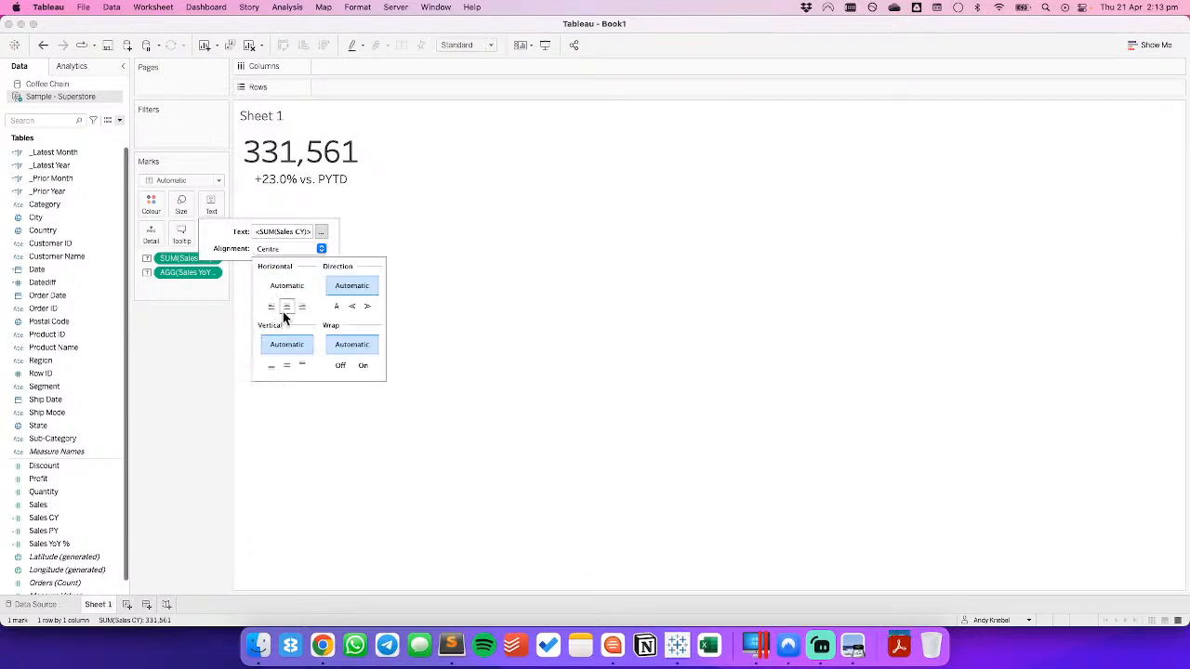
left_click(288, 365)
left_click(165, 326)
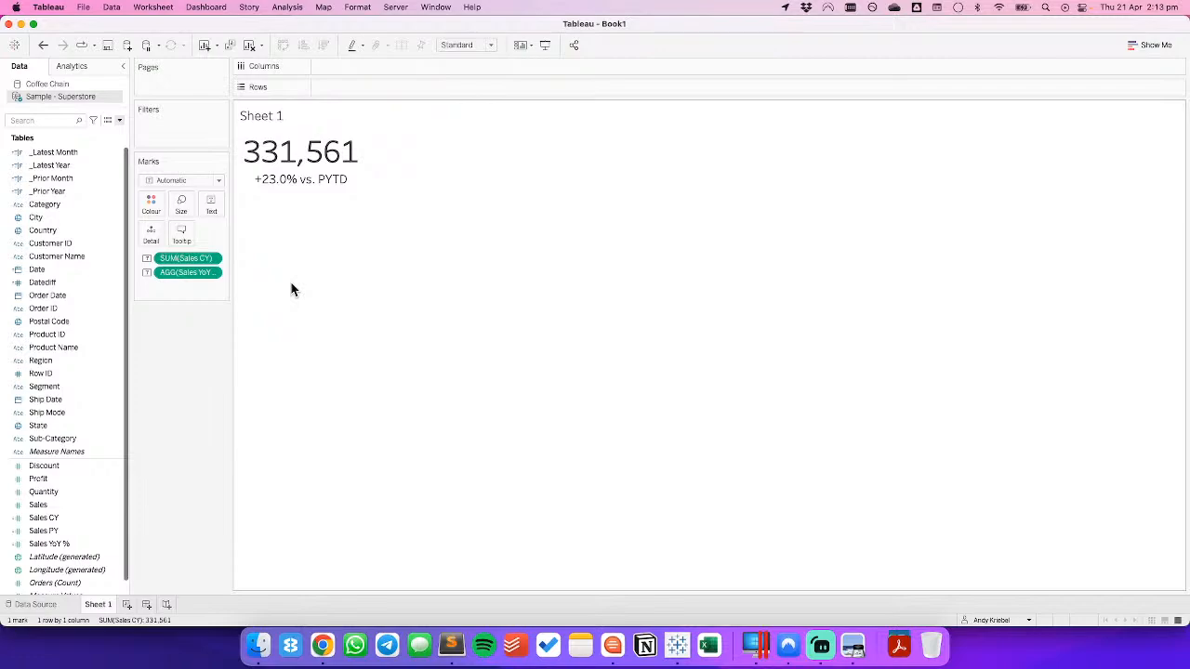
Rename the worksheet as CYTD vs. PYTD.
left_click(117, 571)
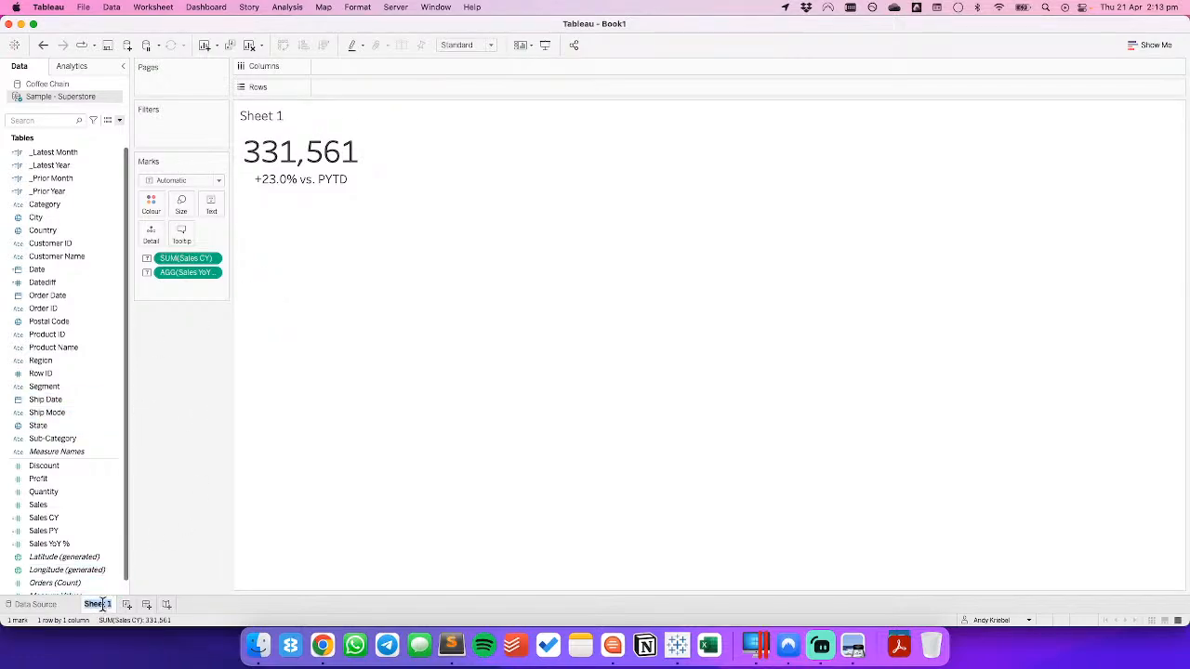
type("CYTD vs.")
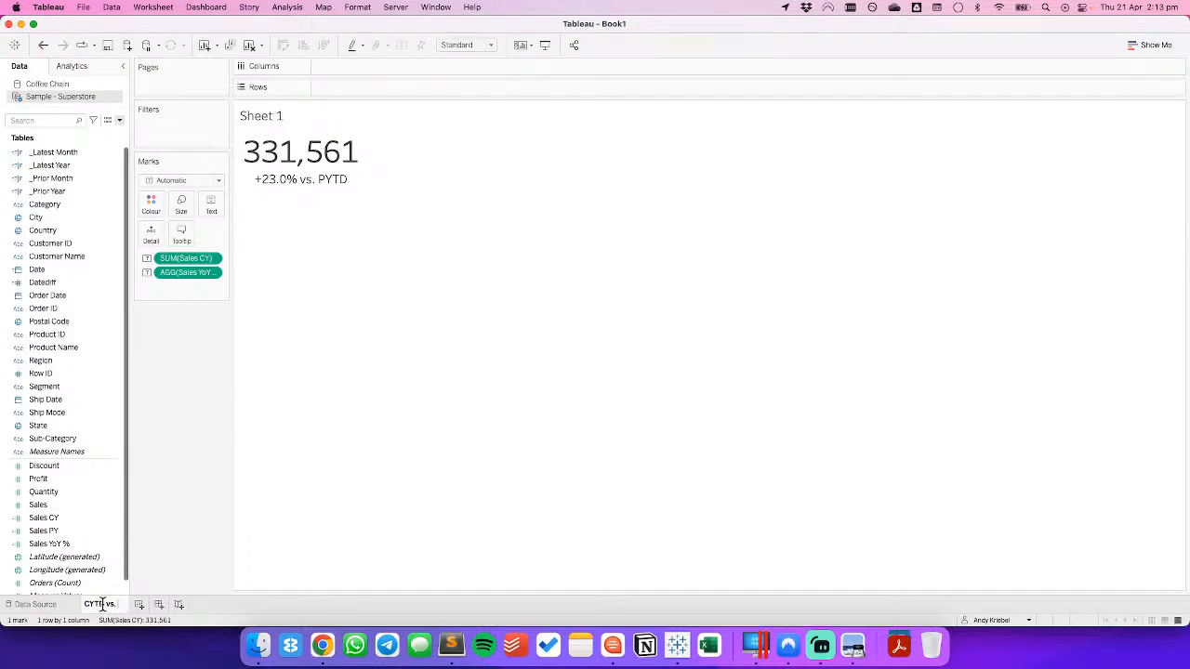
type(" PYTD")
key("Return")
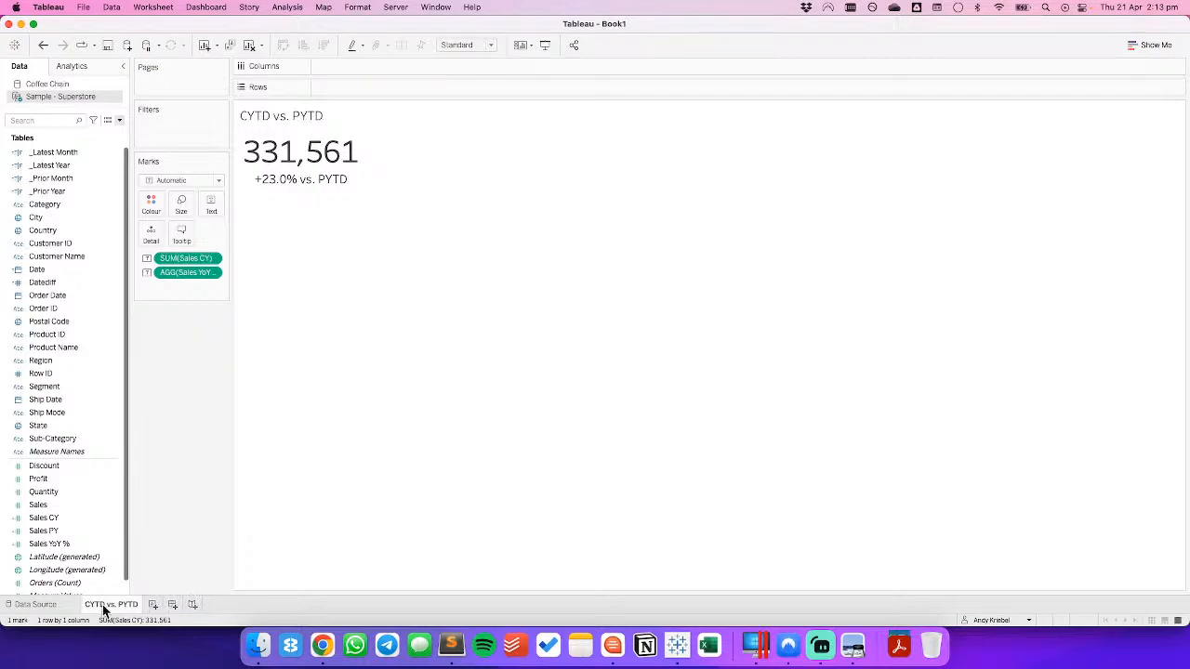
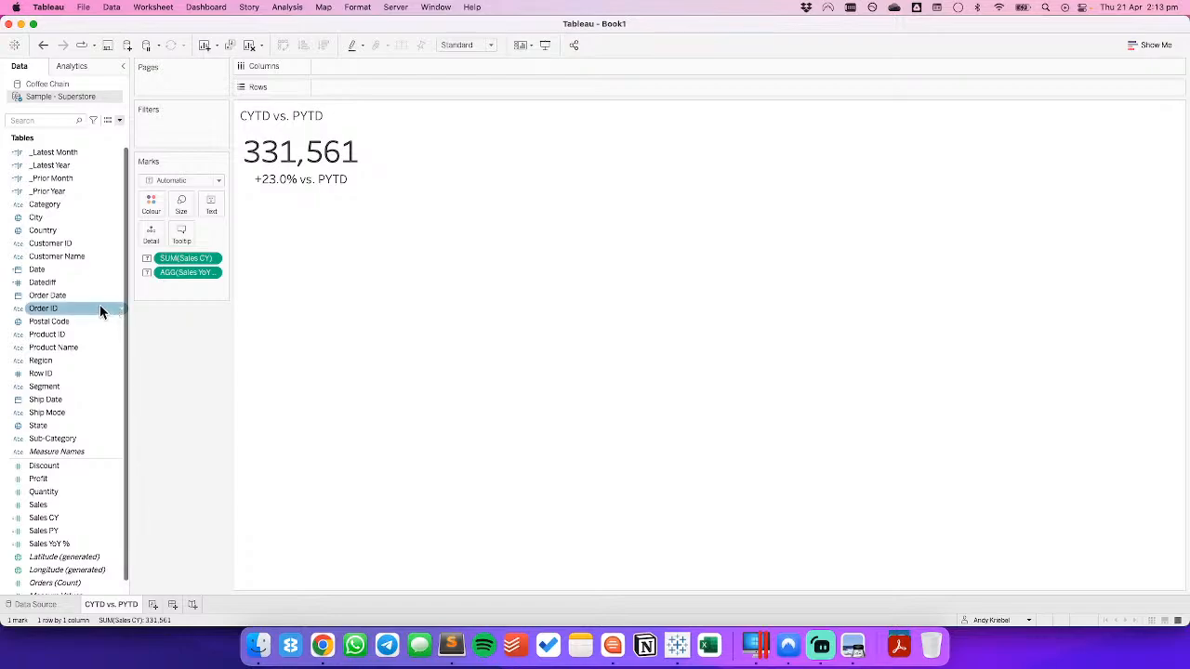
right_click(119, 611)
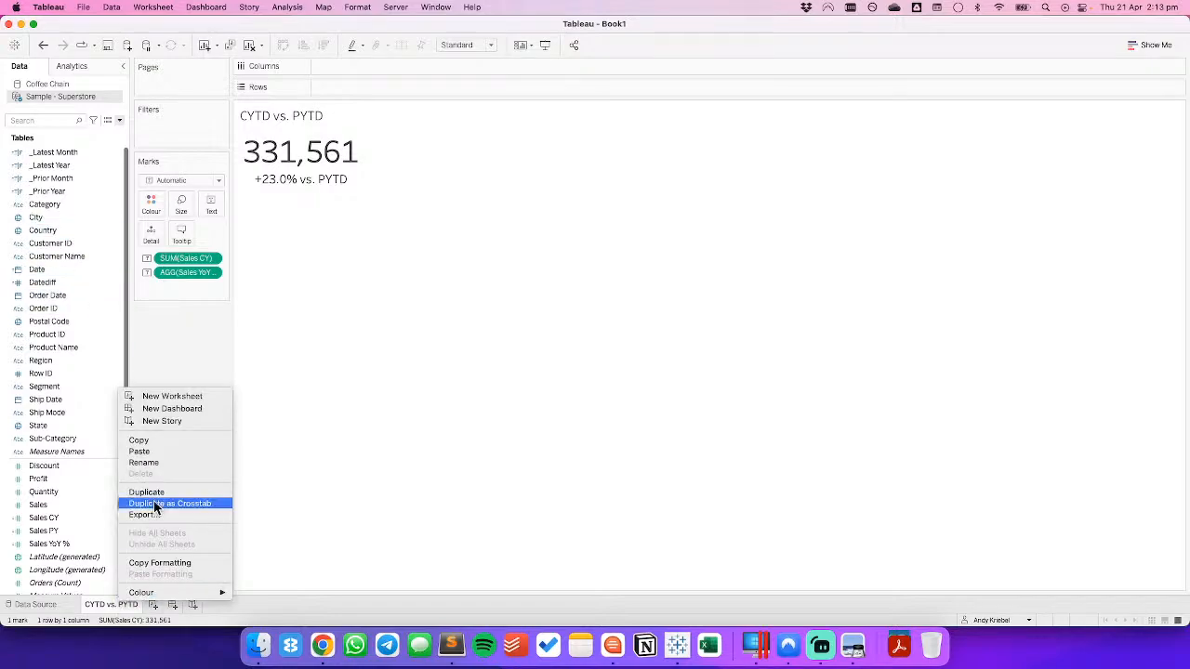
left_click(158, 499)
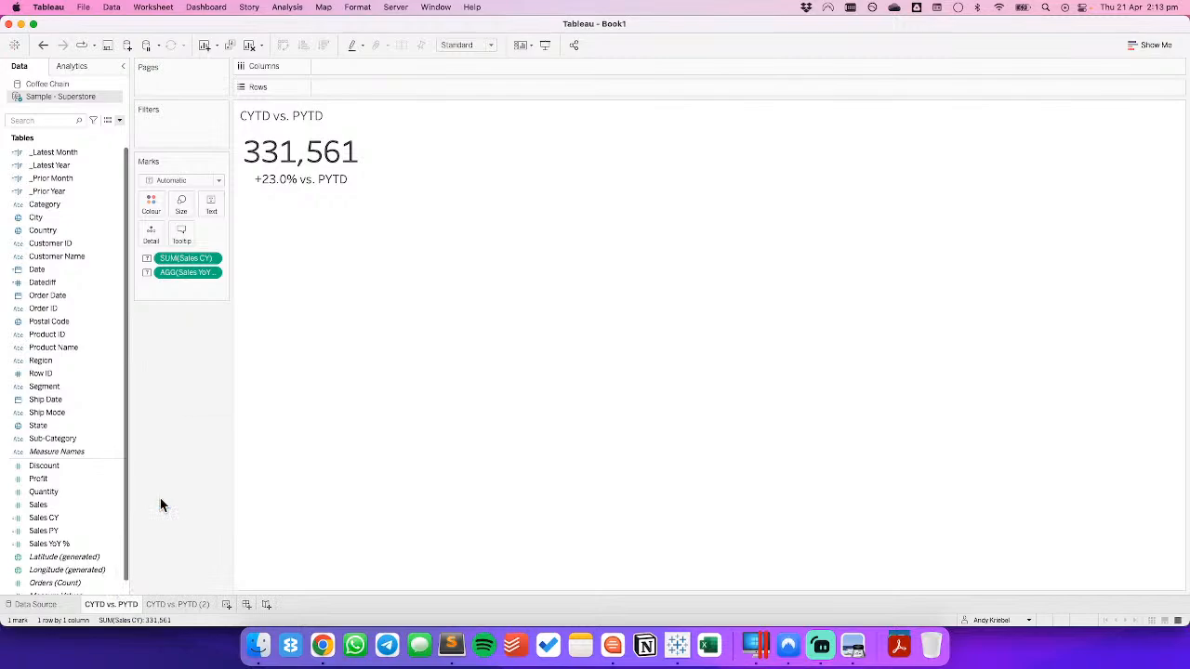
key("super+z")
Duplicate the CYTD vs. PYTD worksheet.
right_click(111, 606)
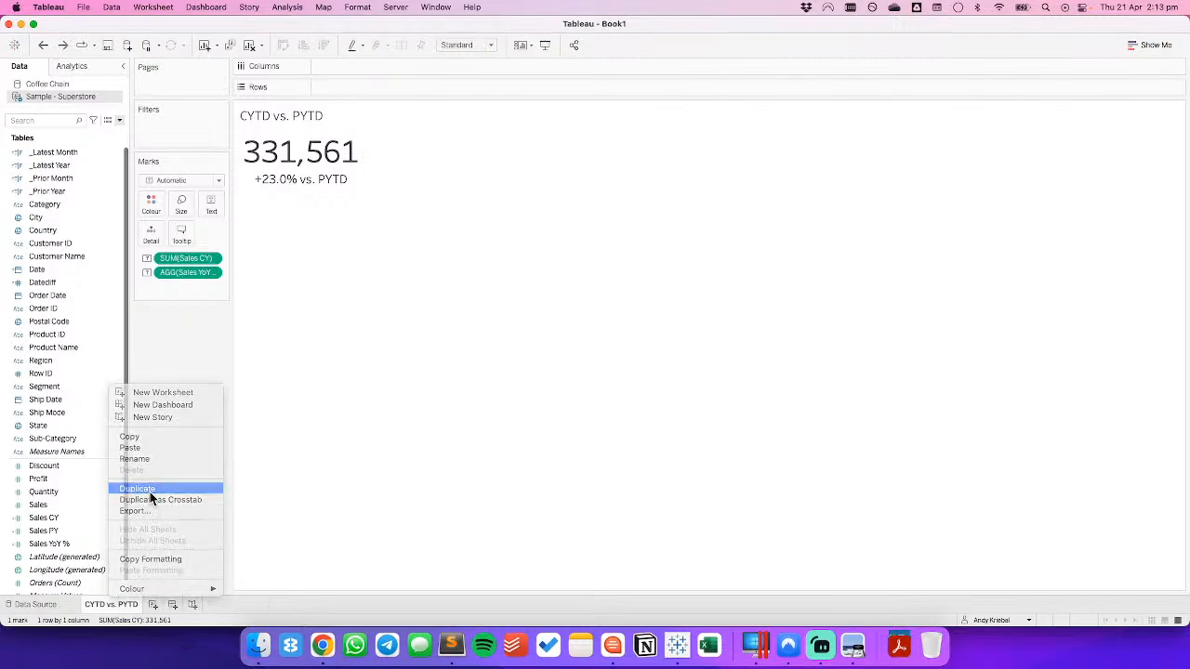
left_click(150, 492)
Temporarily break the duplicated KPI down into rows by Category and by Sub-Category, and remove the breakdown.
left_click_drag(56, 203, 349, 92)
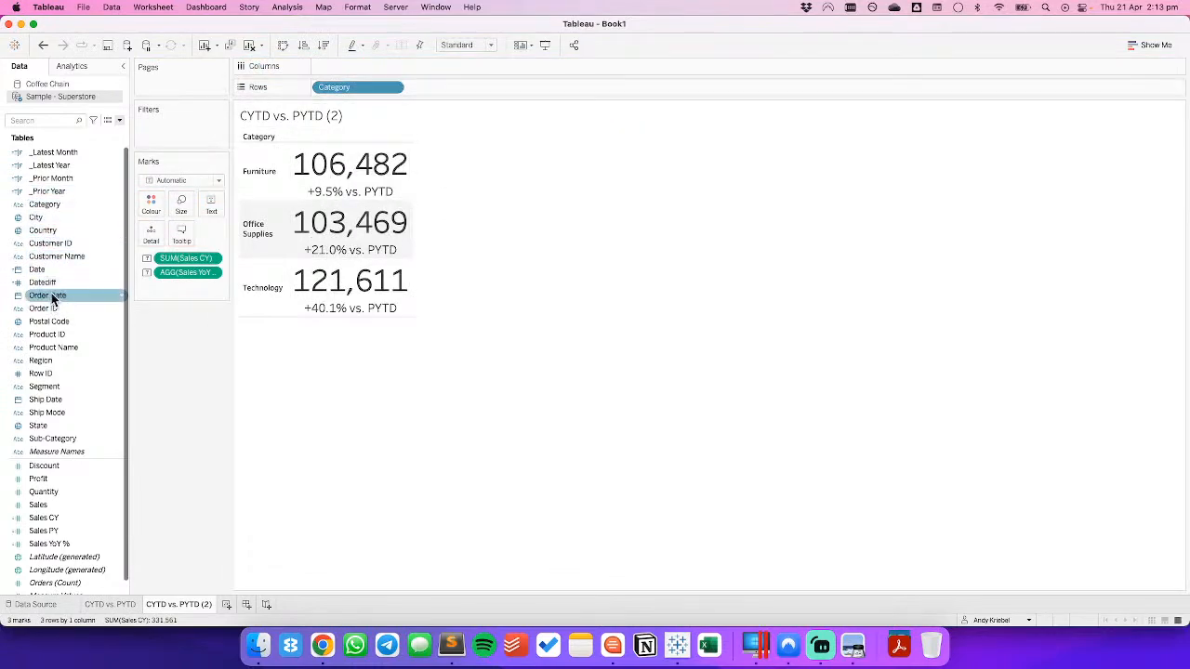
left_click_drag(254, 206, 351, 88)
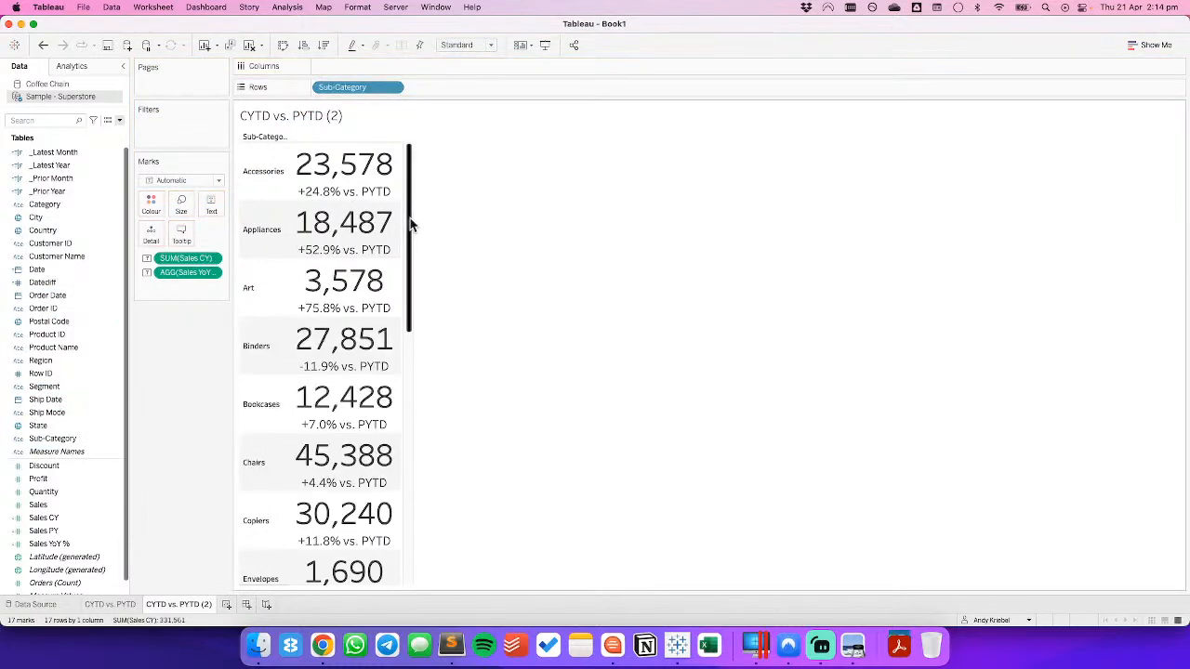
scroll(412, 225, "down", 1)
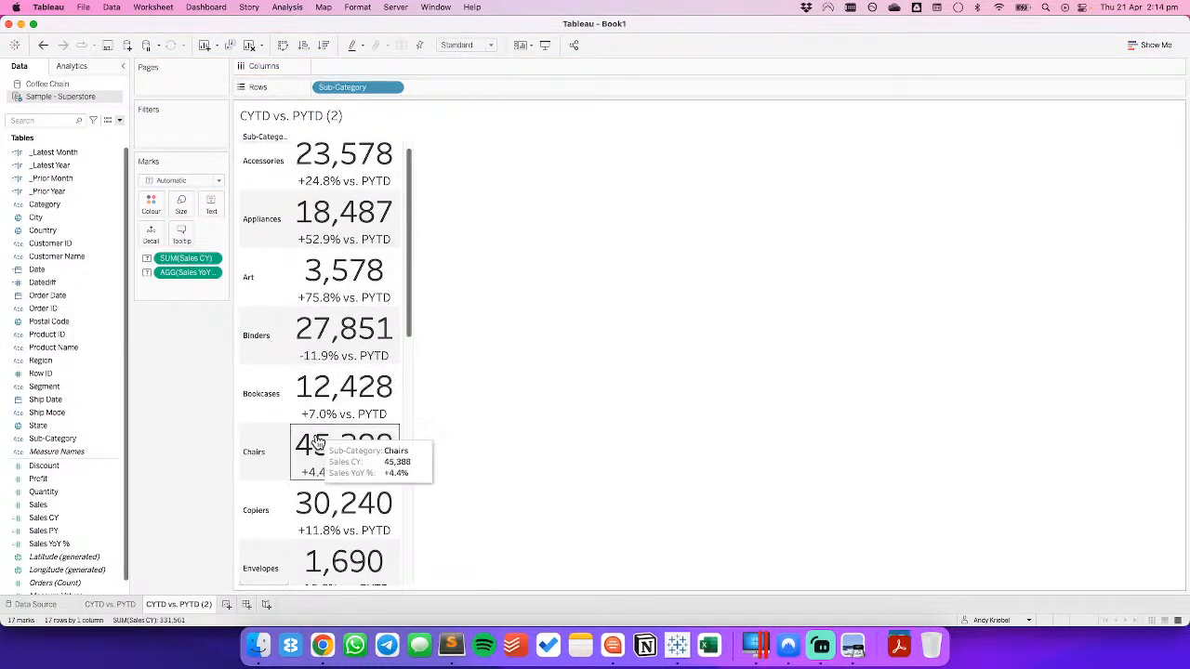
left_click_drag(412, 305, 428, 168)
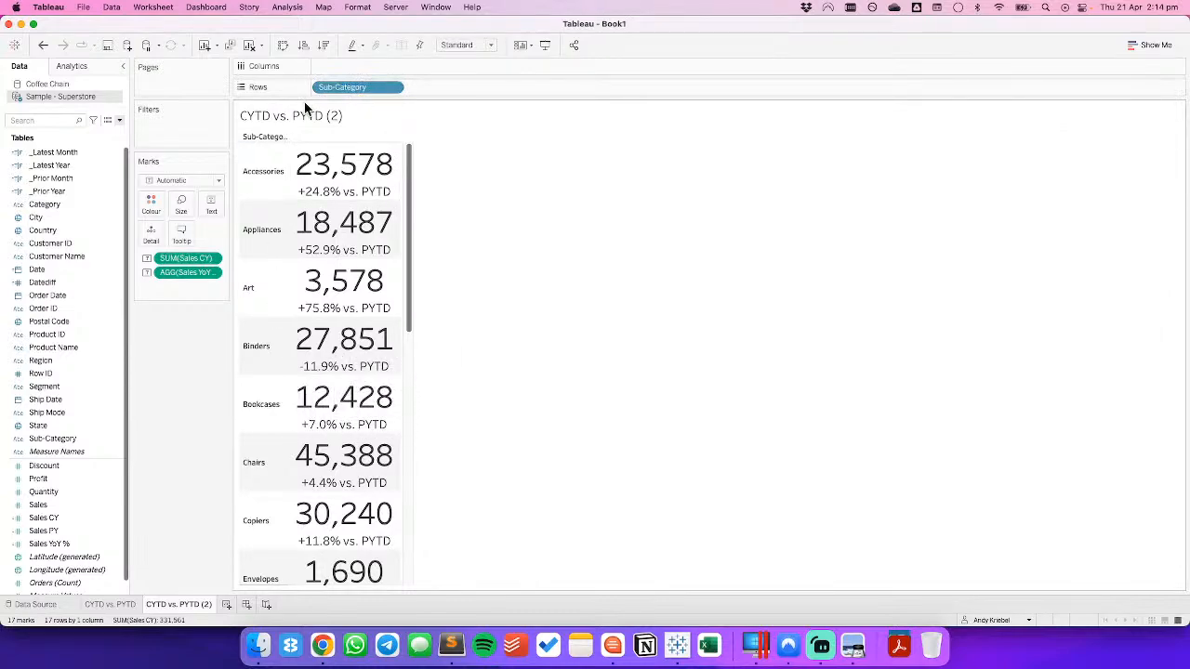
left_click_drag(332, 88, 165, 382)
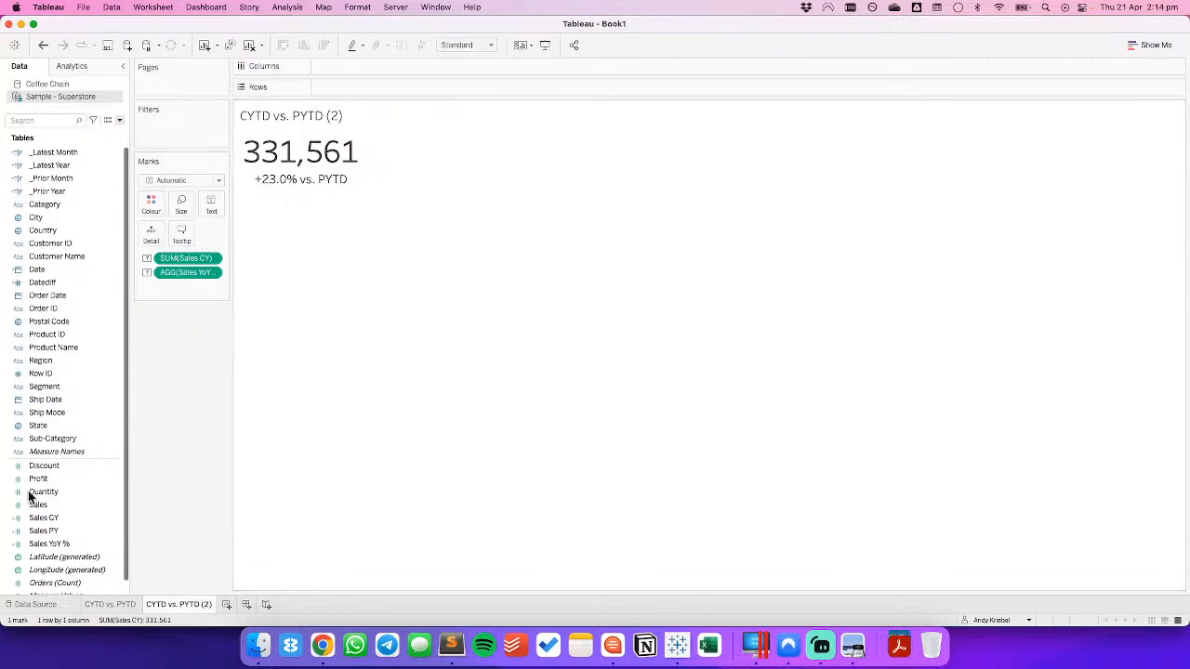
Duplicate the Sales YoY % calculated field.
left_click(70, 546)
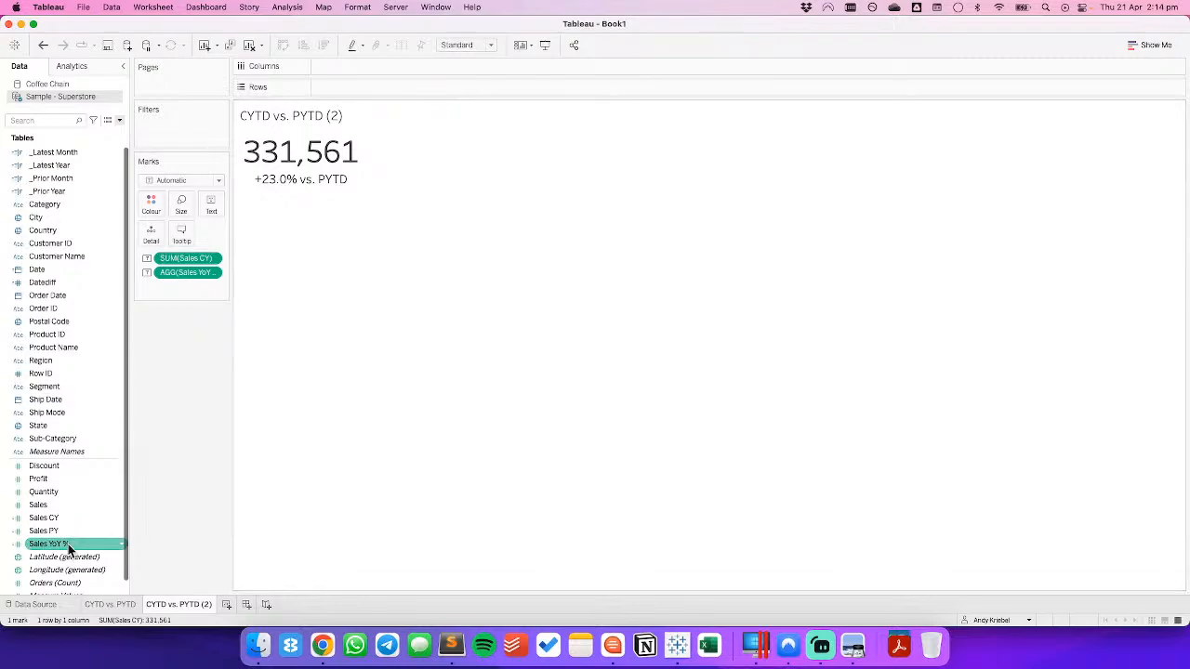
right_click(68, 549)
left_click(88, 368)
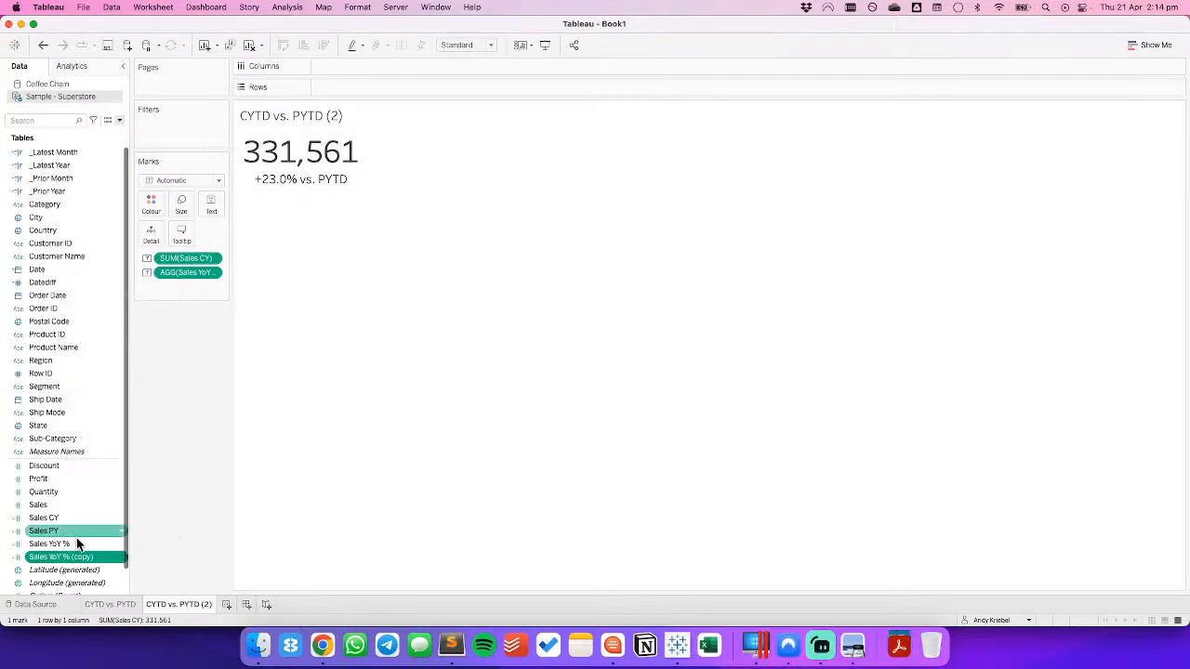
Open the copied Sales YoY % calculation for editing and rename it Sales YoY % (+).
right_click(77, 558)
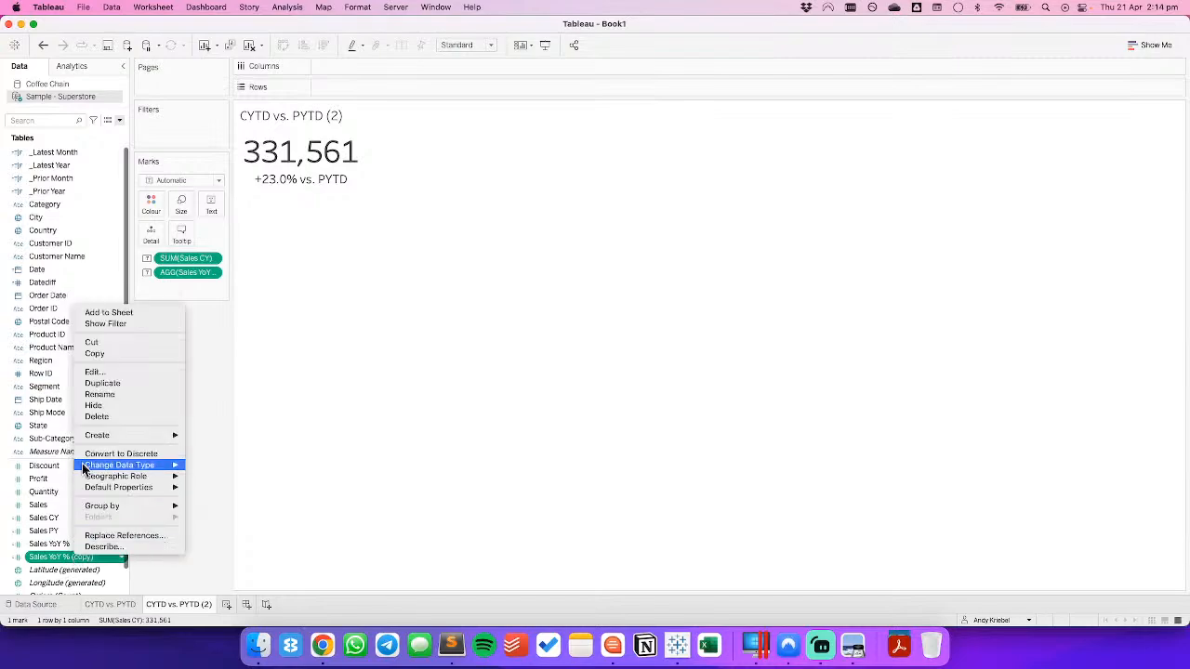
left_click(92, 374)
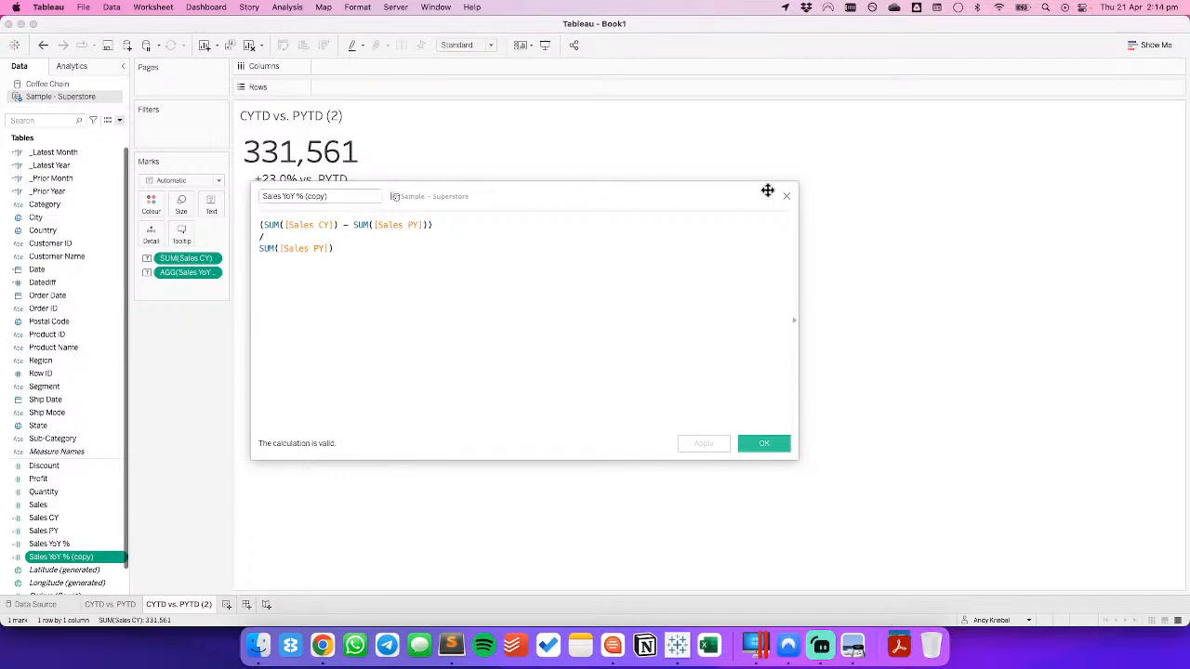
left_click(304, 197)
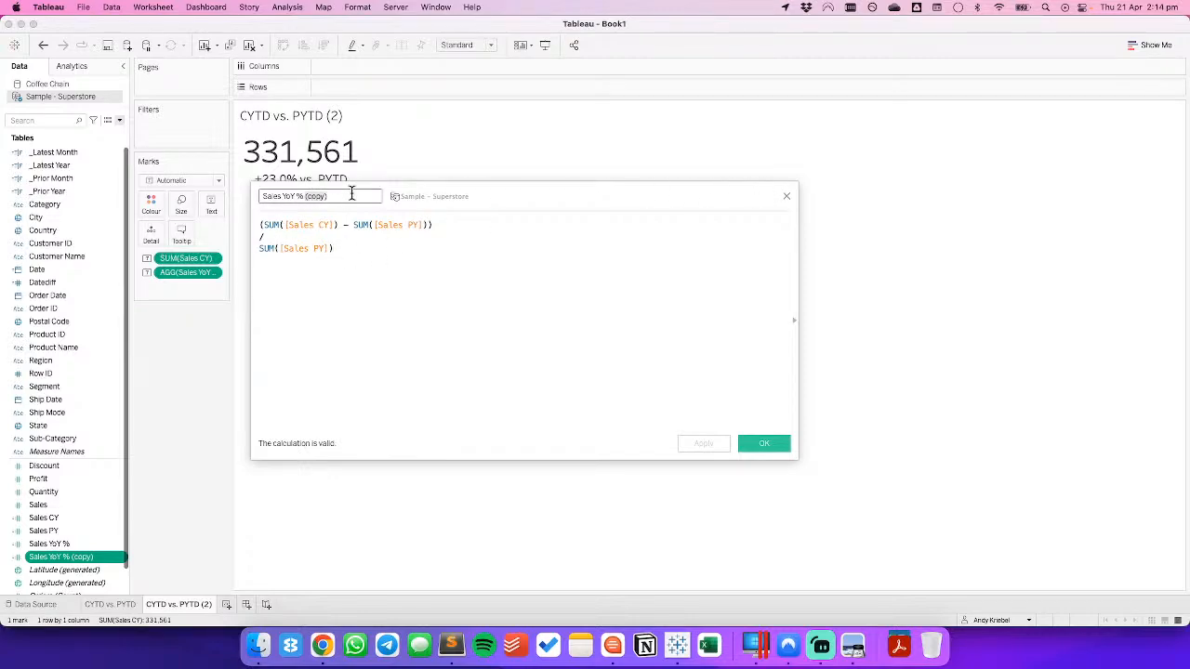
key("BackSpace")
key("BackSpace")
key("BackSpace")
key("BackSpace")
key("BackSpace")
Replace the Sales YoY % (+) formula with IF [Sales YoY %] >= 0 THEN [Sales YoY %] END and save the calculation.
left_click_drag(261, 224, 366, 250)
type("IF sa")
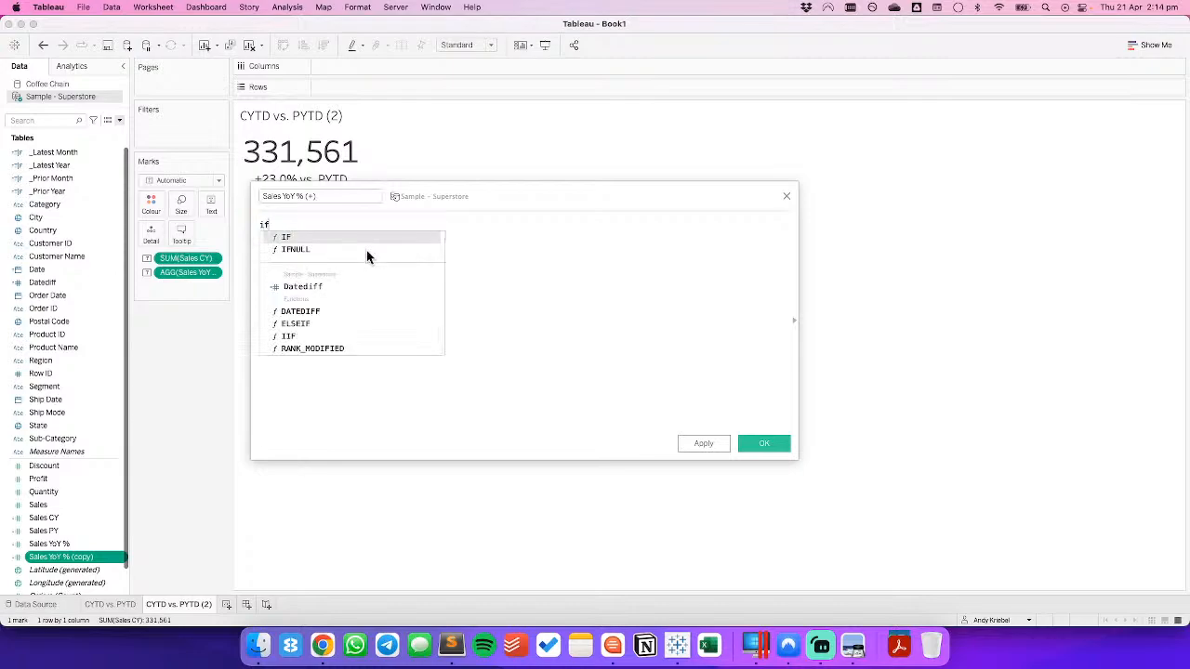
key("Down")
key("Down")
key("Down")
key("Return")
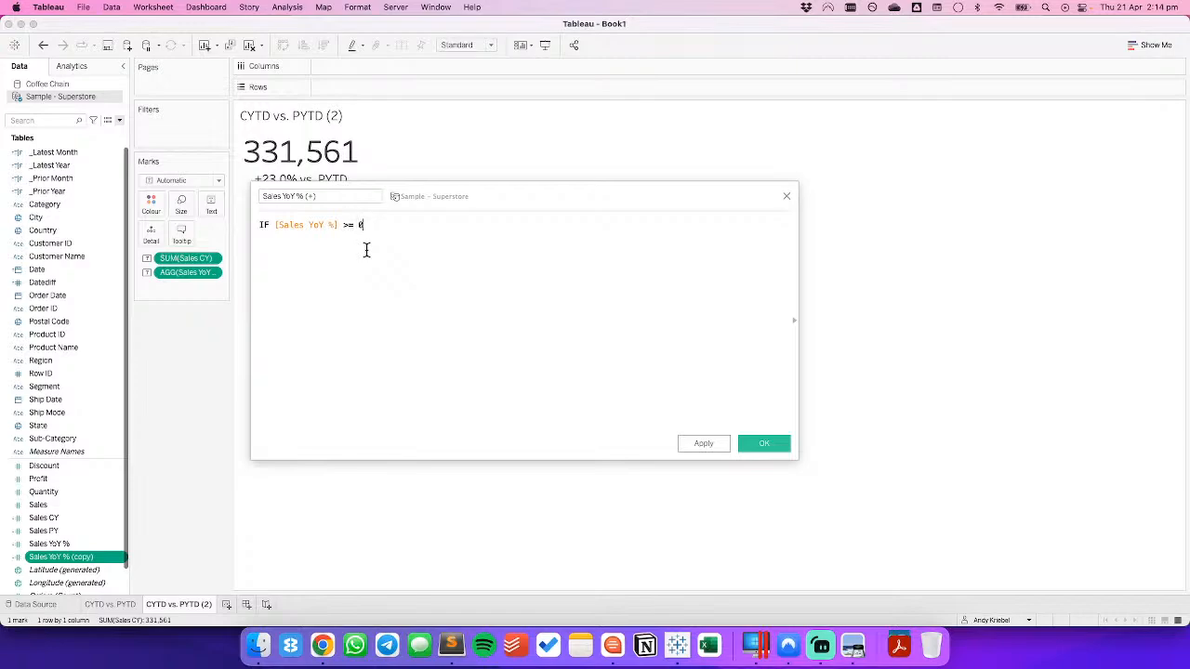
type(">= 0 THEN")
type("sa")
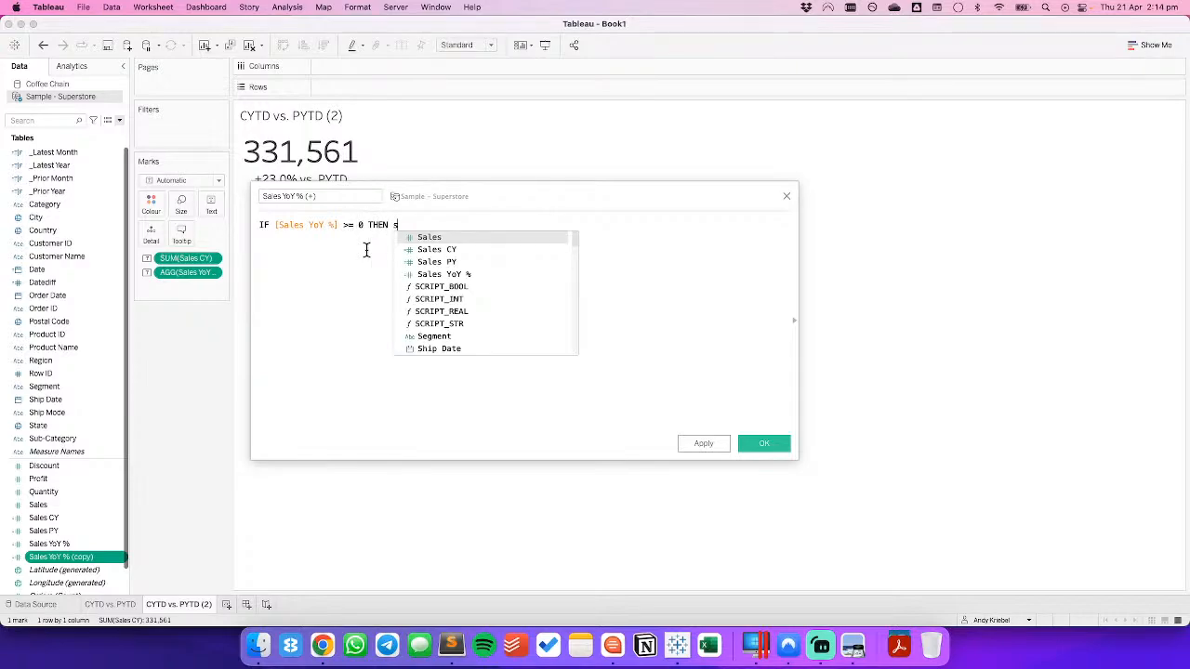
key("Down")
key("Down")
key("Down")
key("Return")
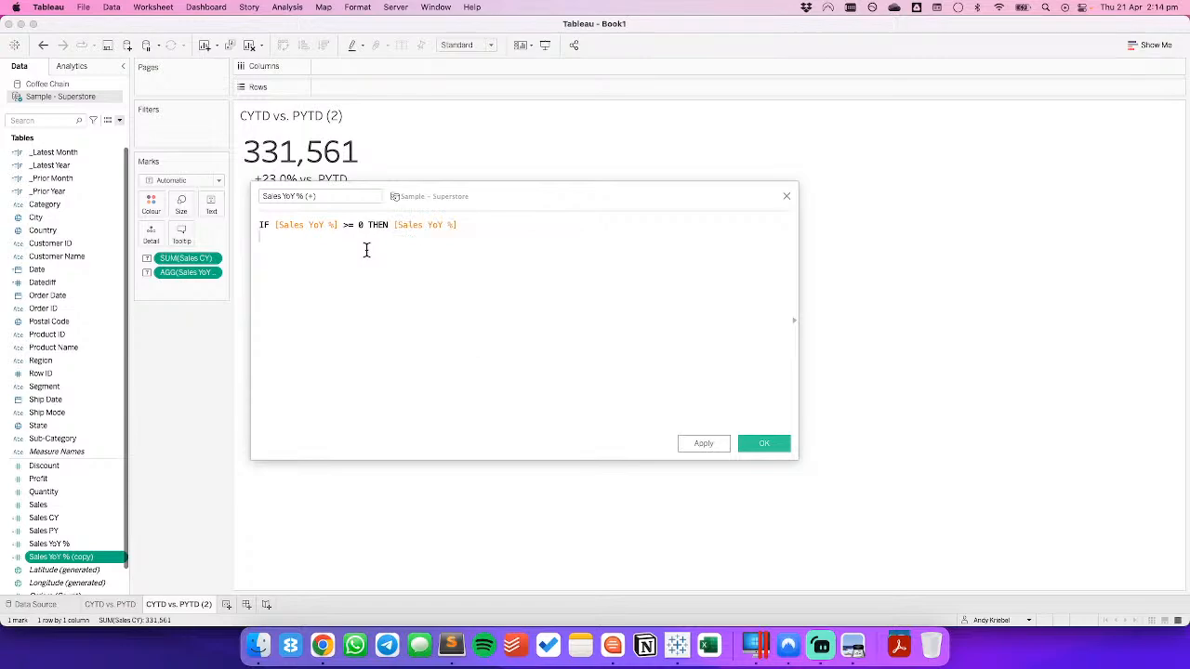
type("END")
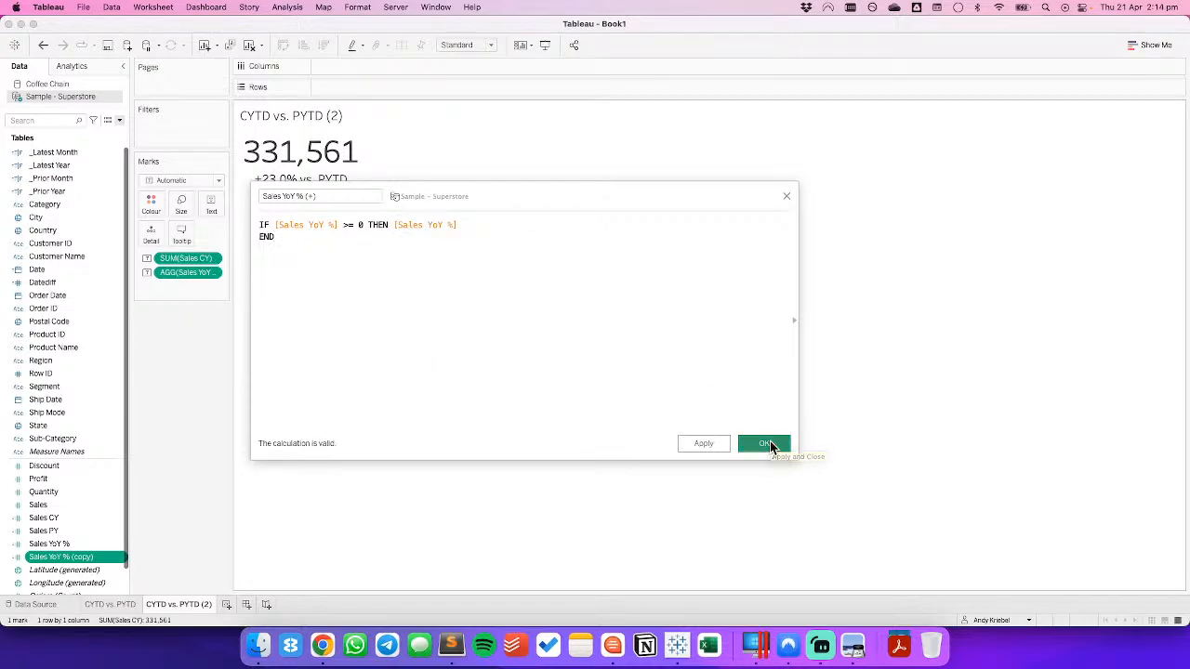
left_click(766, 444)
Duplicate the Sales YoY % (+) calculated field and rename the copy Sales YoY % (-).
right_click(69, 558)
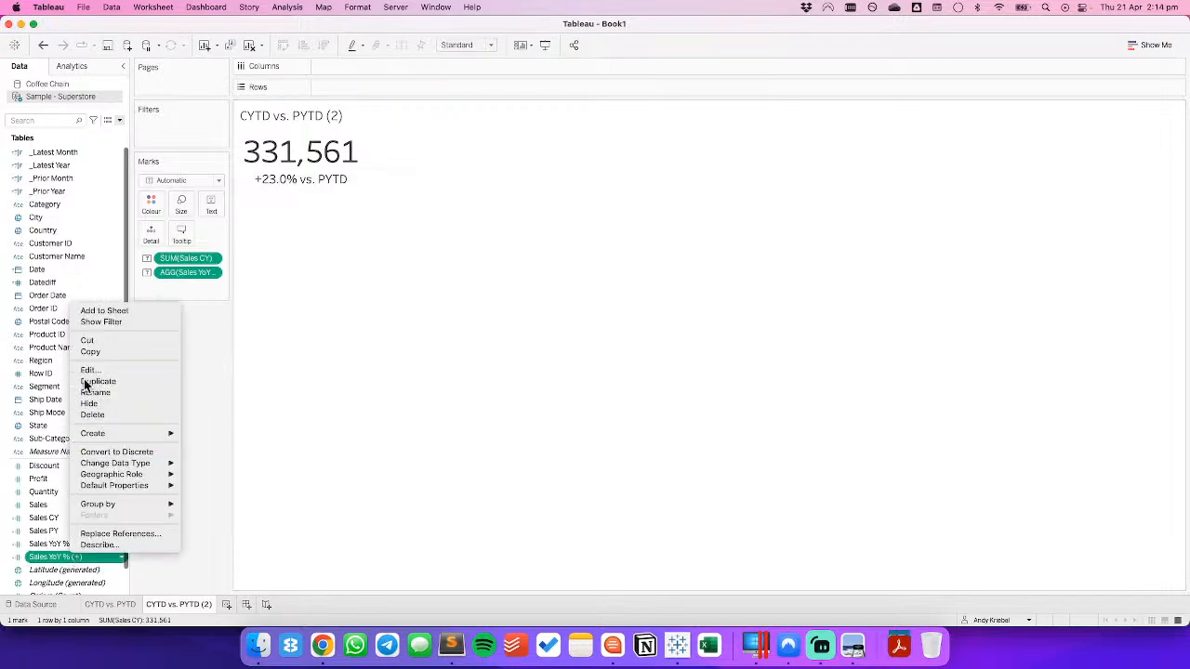
left_click(87, 381)
right_click(71, 576)
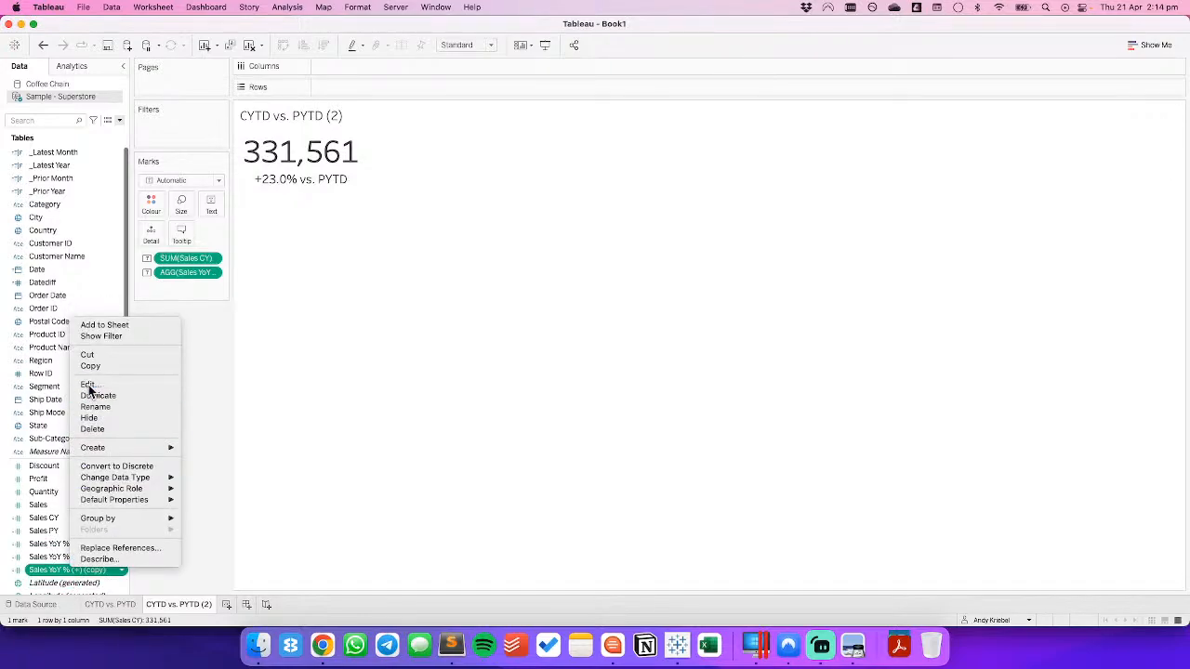
left_click(88, 389)
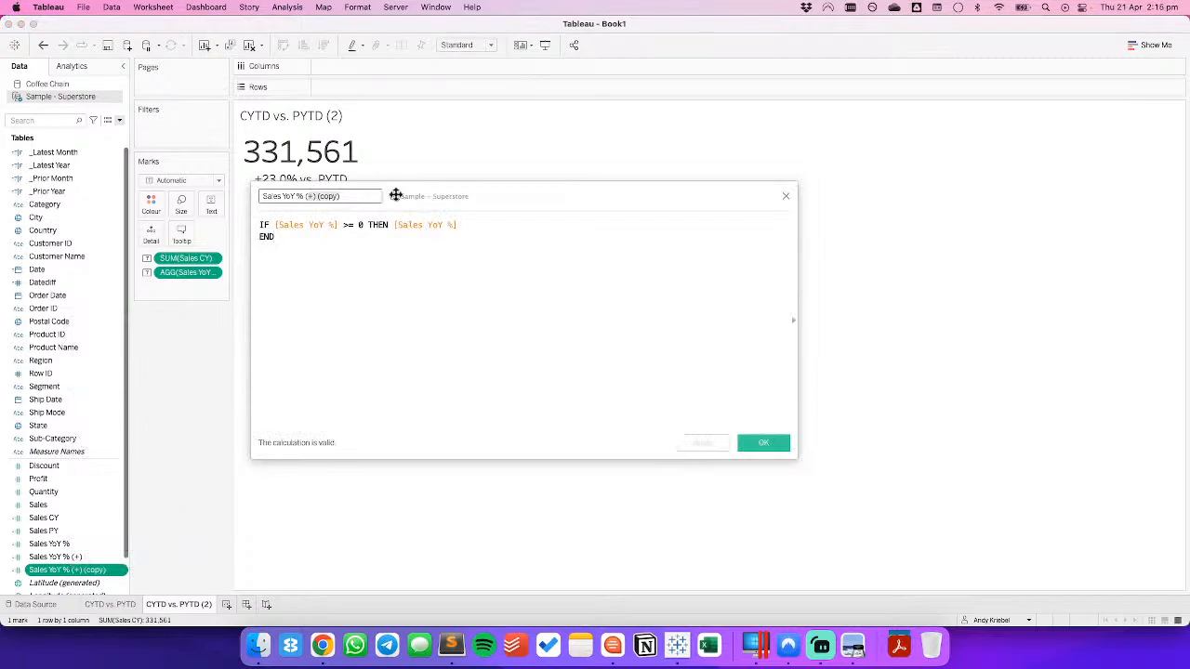
type("-)")
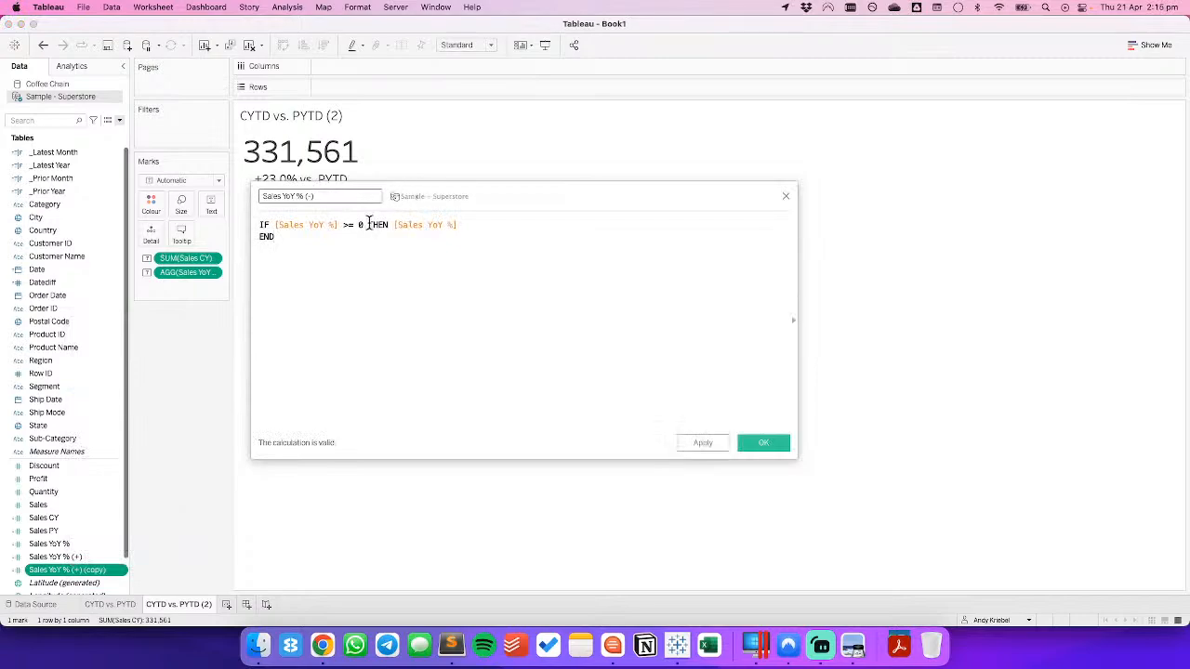
Change the comparison in the Sales YoY % (-) formula to < 0 and save the calculation.
left_click(357, 225)
key("BackSpace")
key("BackSpace")
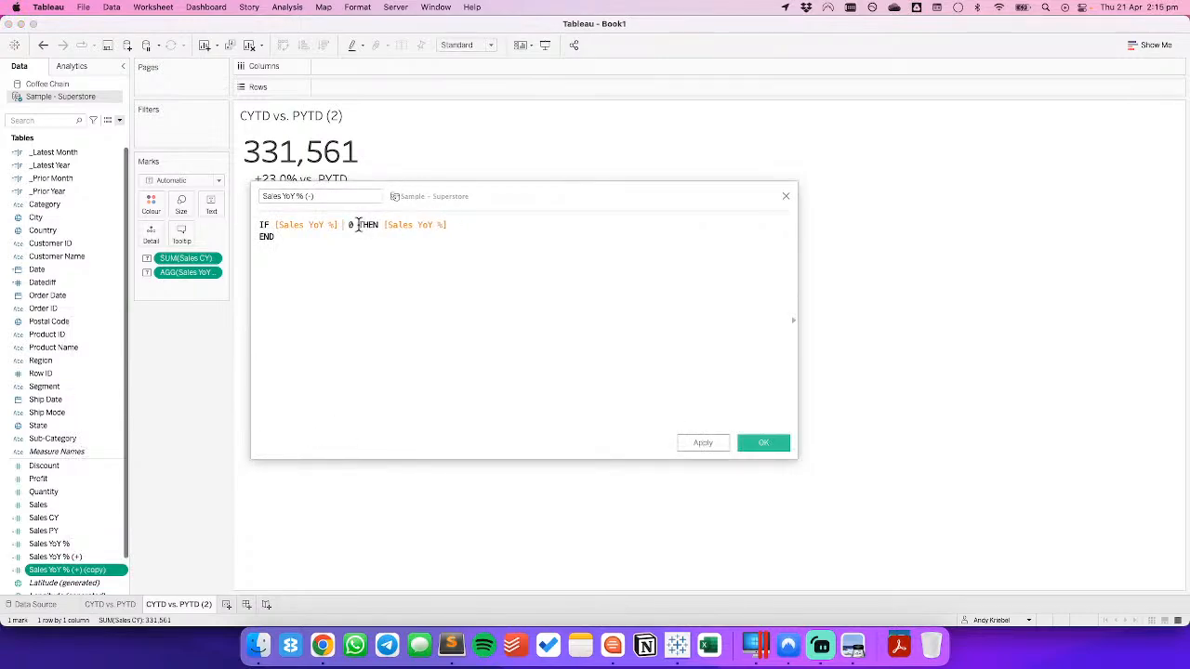
type("<")
left_click(755, 442)
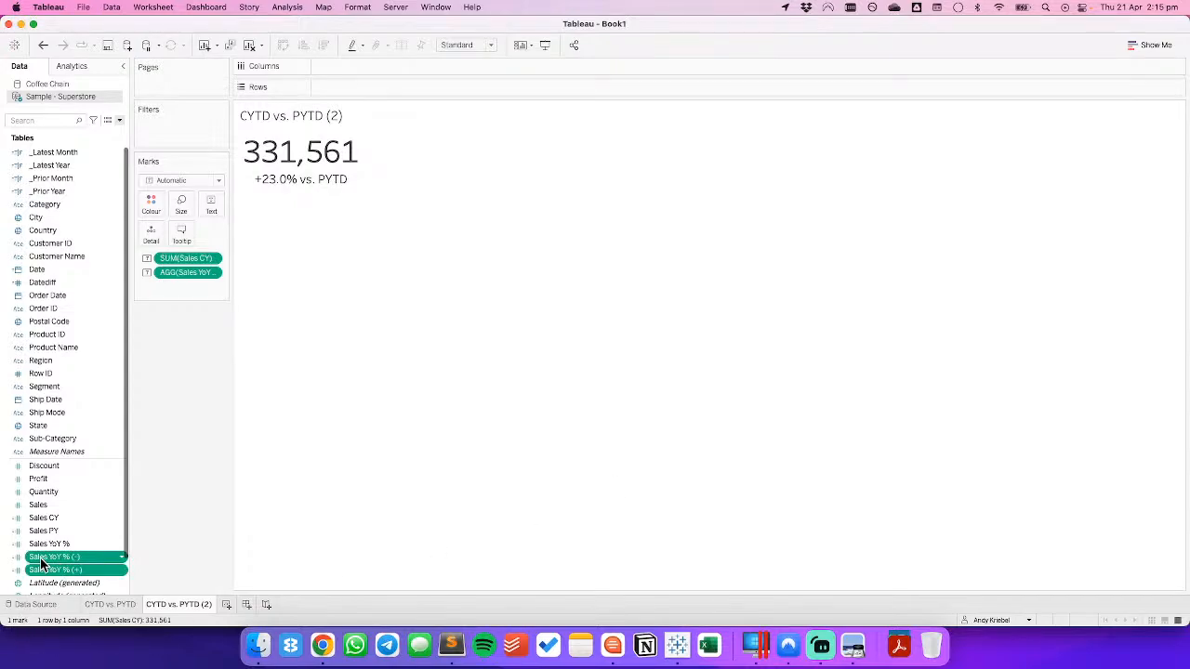
Add the Sales YoY % (-) and Sales YoY % (+) fields to the KPI's text label.
left_click_drag(40, 558, 184, 277)
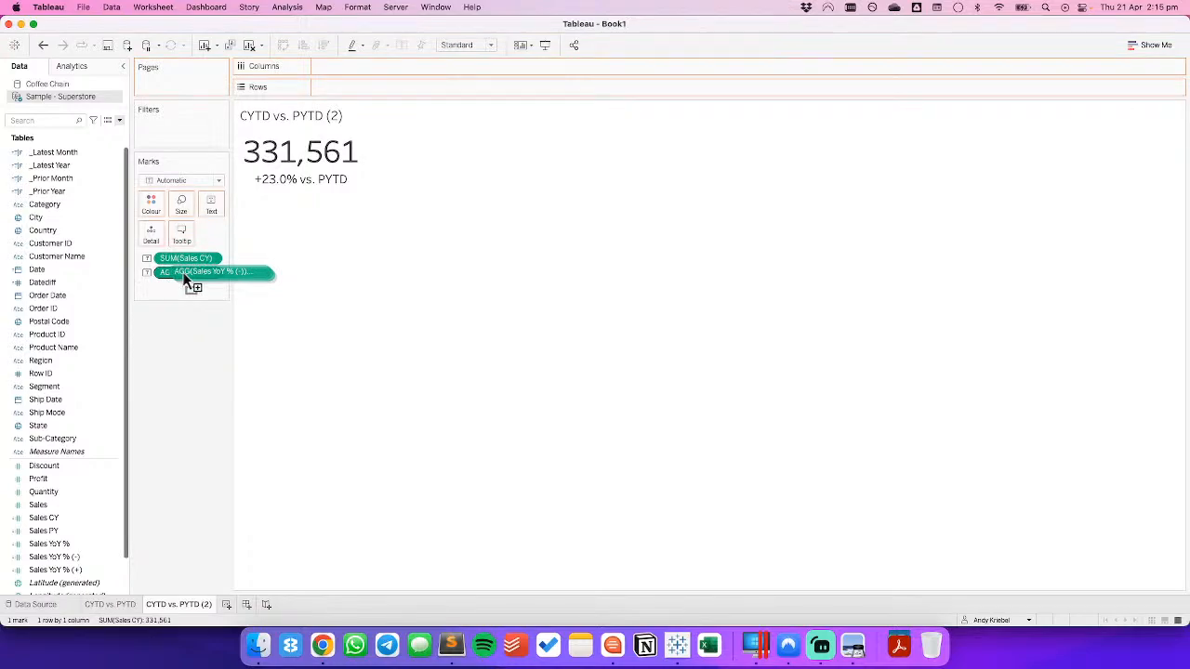
left_click_drag(184, 276, 210, 209)
left_click(206, 205)
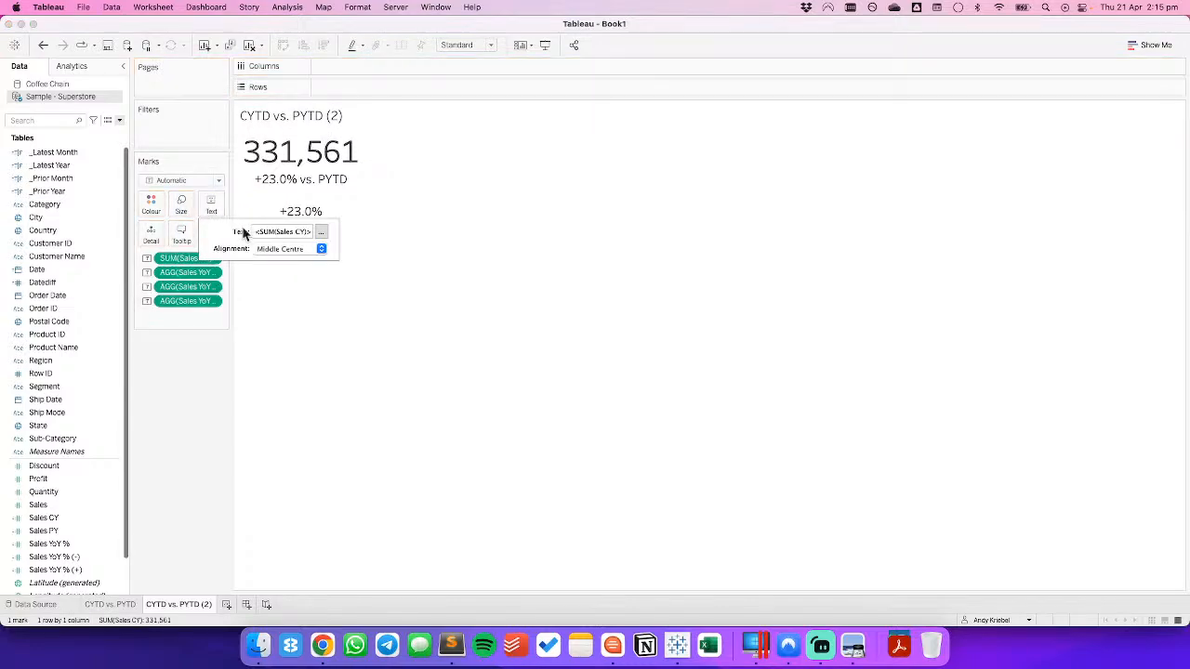
left_click(323, 232)
left_click(670, 406)
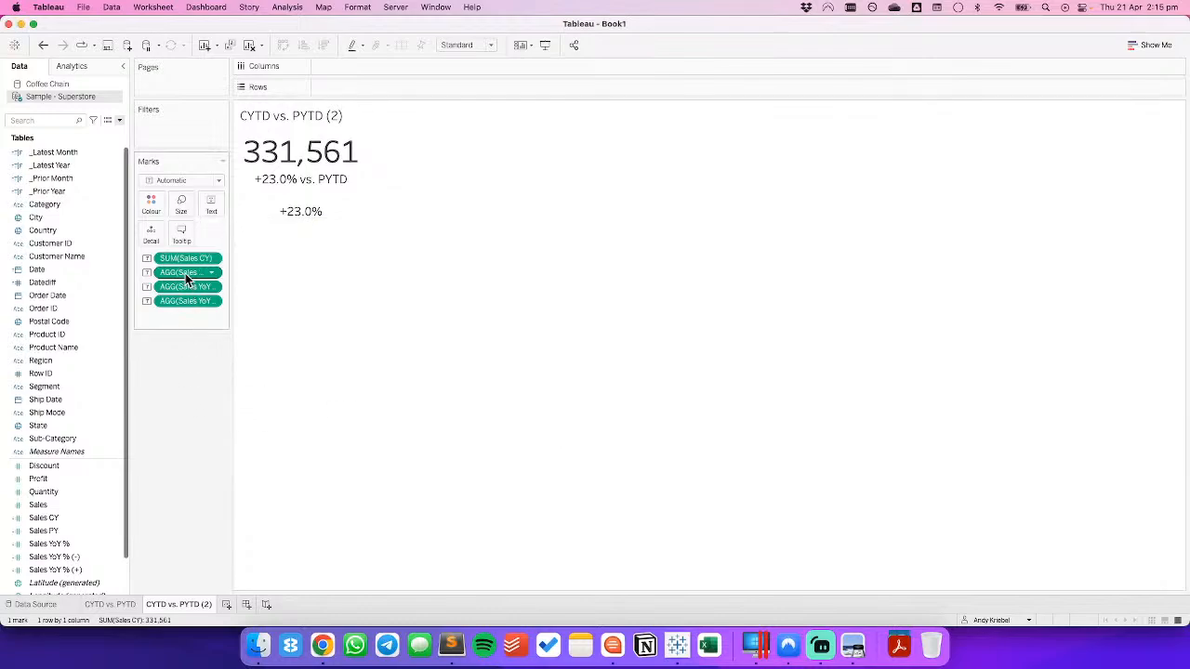
Remove the original Sales YoY % from the marks and place Sales YoY % (+) directly before Sales YoY % (-) in the label.
left_click_drag(184, 273, 183, 404)
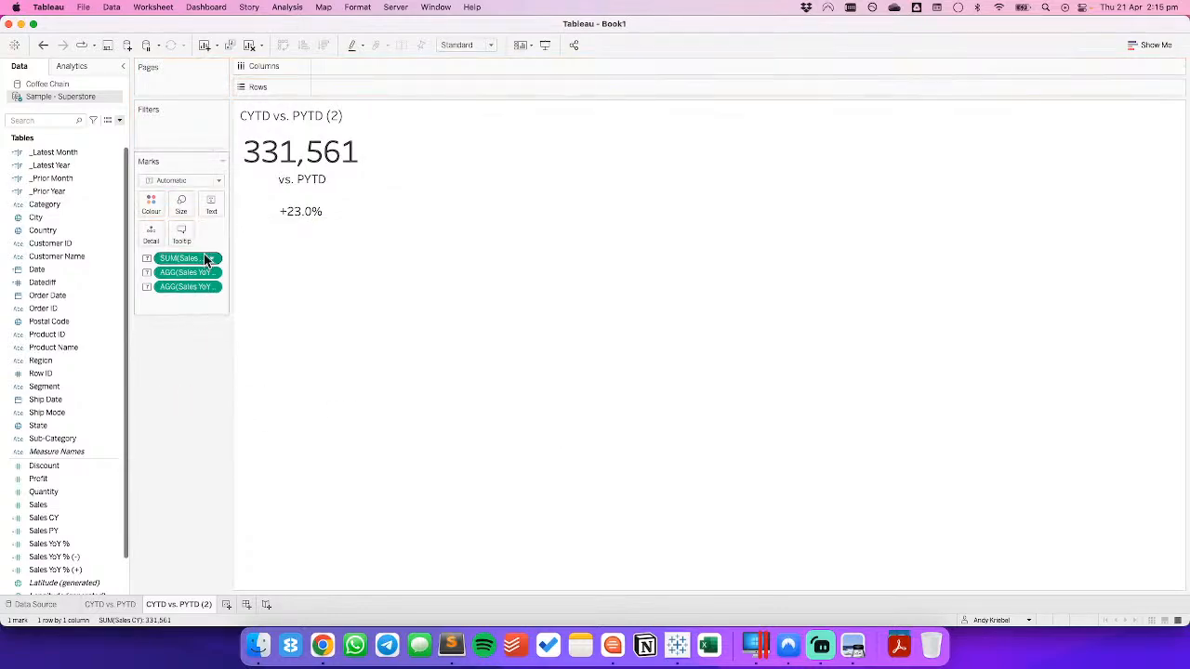
left_click(210, 206)
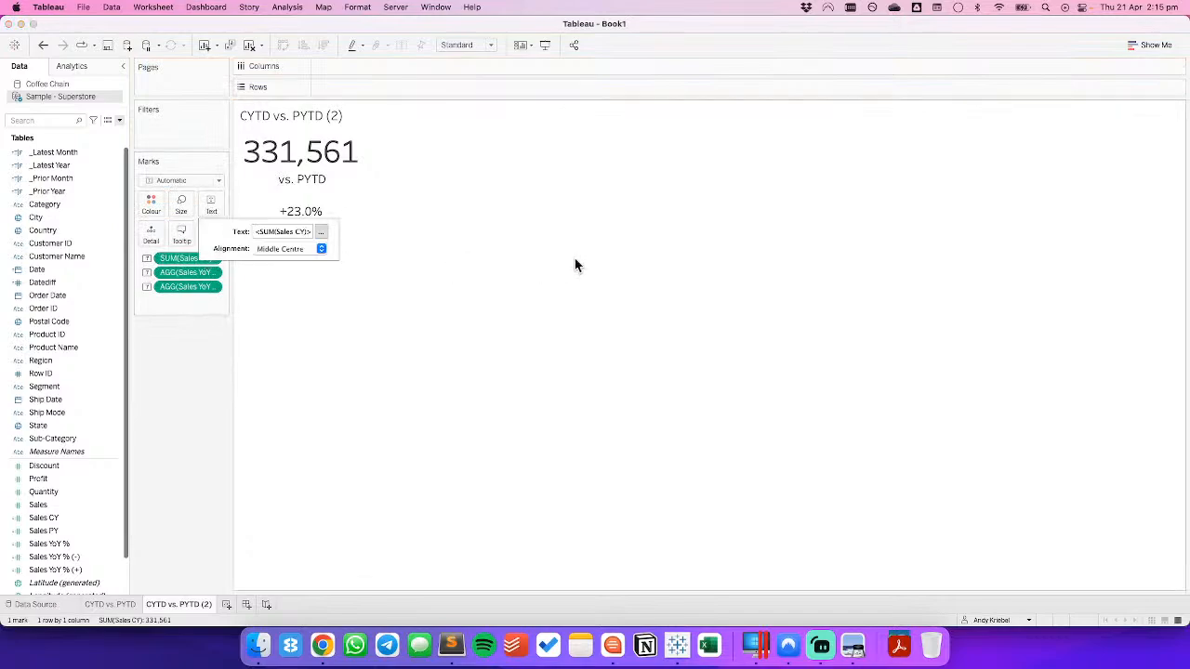
left_click(320, 233)
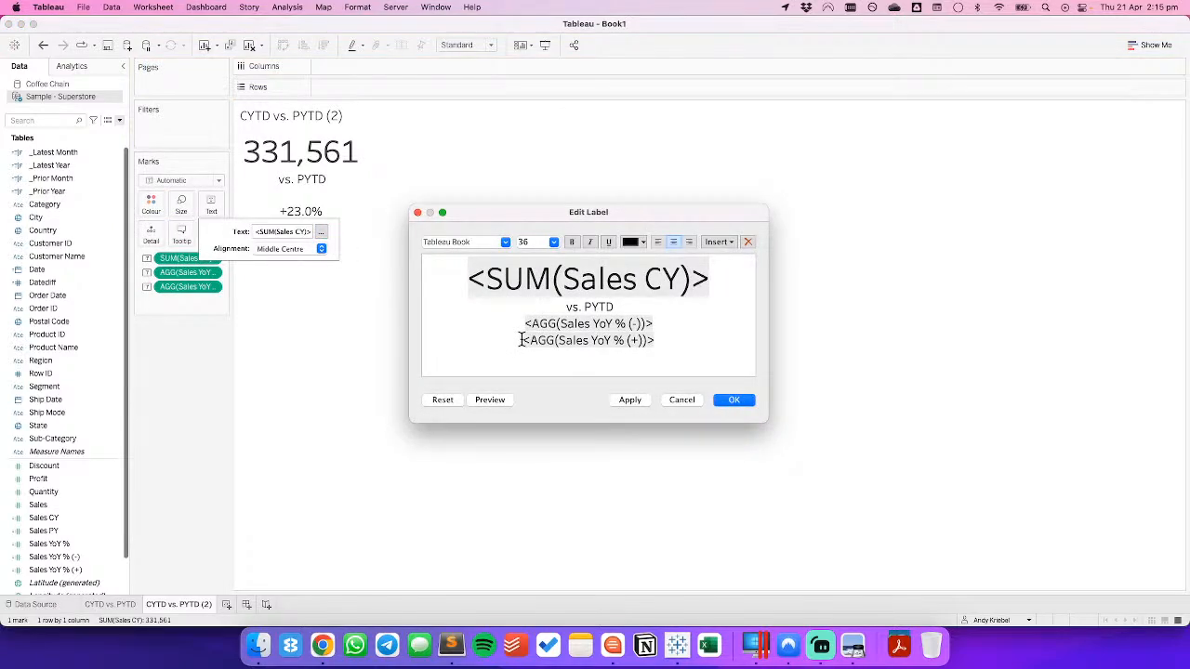
left_click_drag(520, 341, 676, 337)
key("super+c")
key("BackSpace")
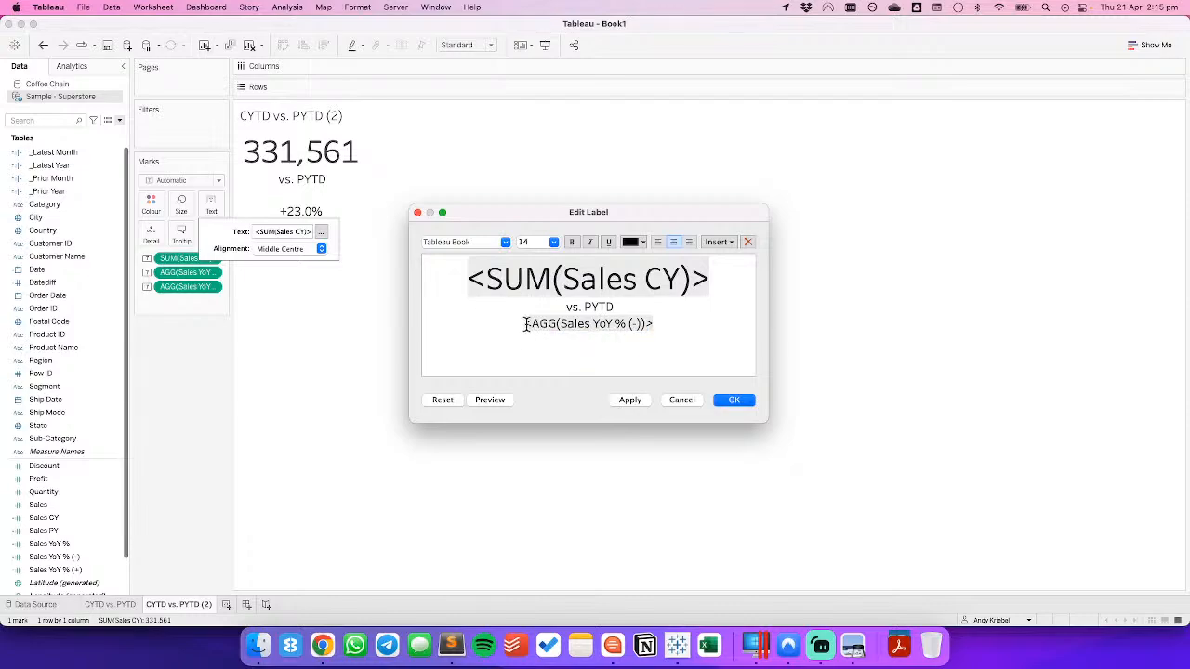
left_click(522, 323)
key("super+v")
Move the "vs. PYTD" text behind the two YoY fields in the label and delete the empty line above them.
left_click_drag(571, 308, 656, 305)
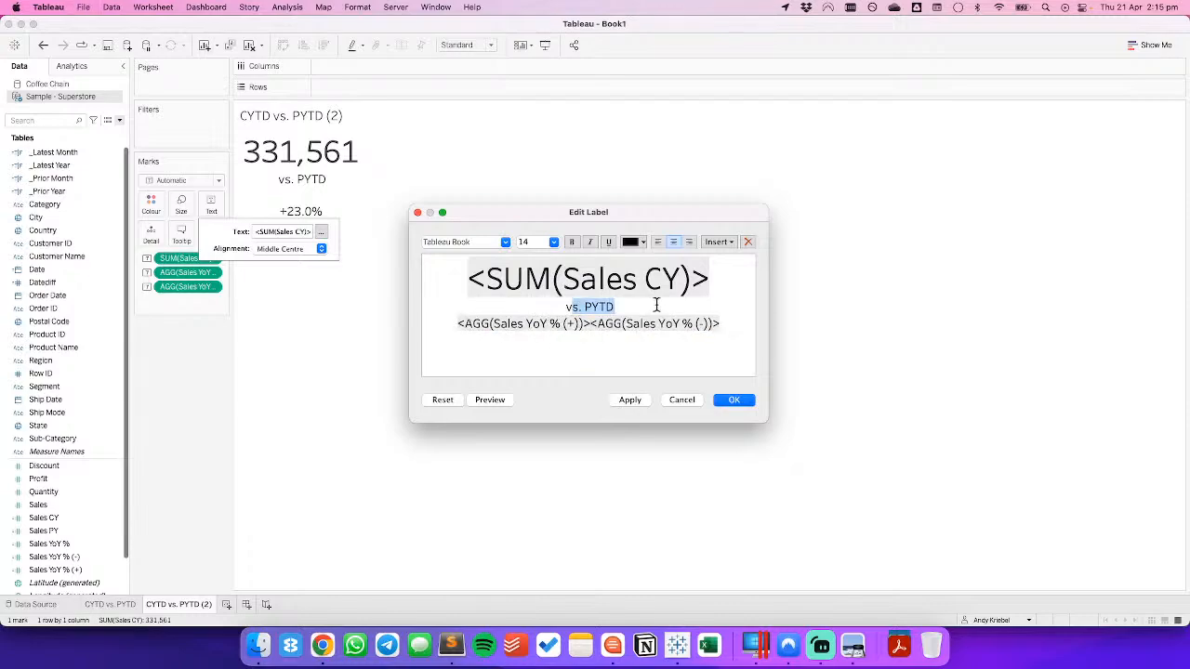
triple_click(657, 304)
key("super+c")
key("BackSpace")
key("BackSpace")
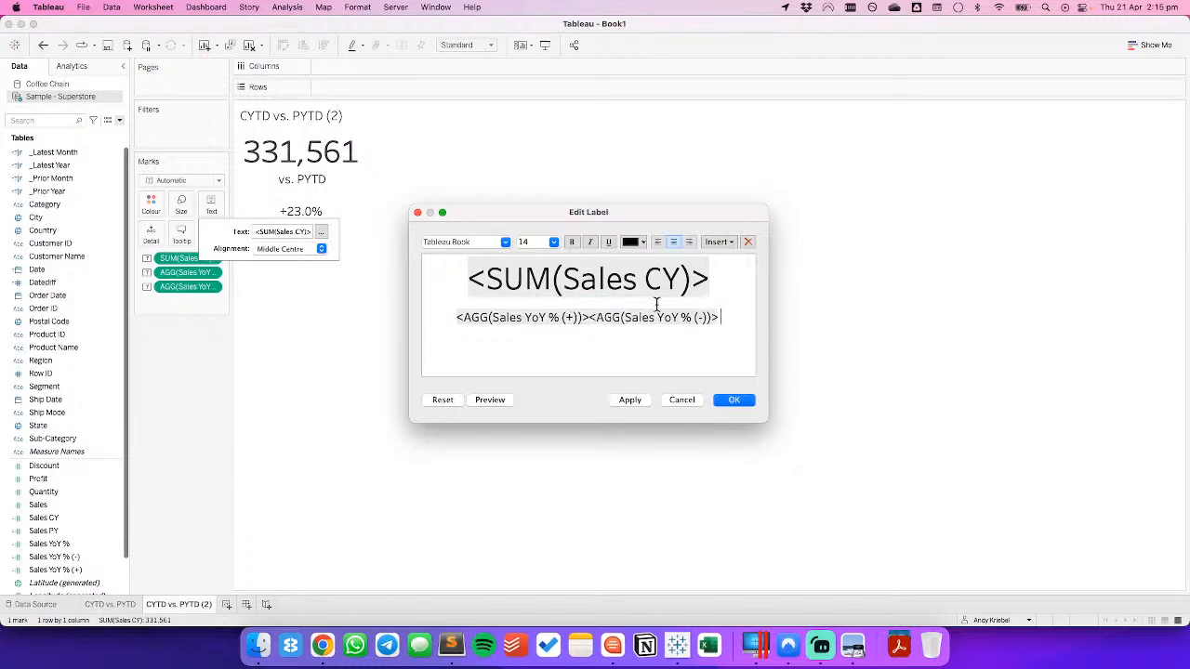
key("super+v")
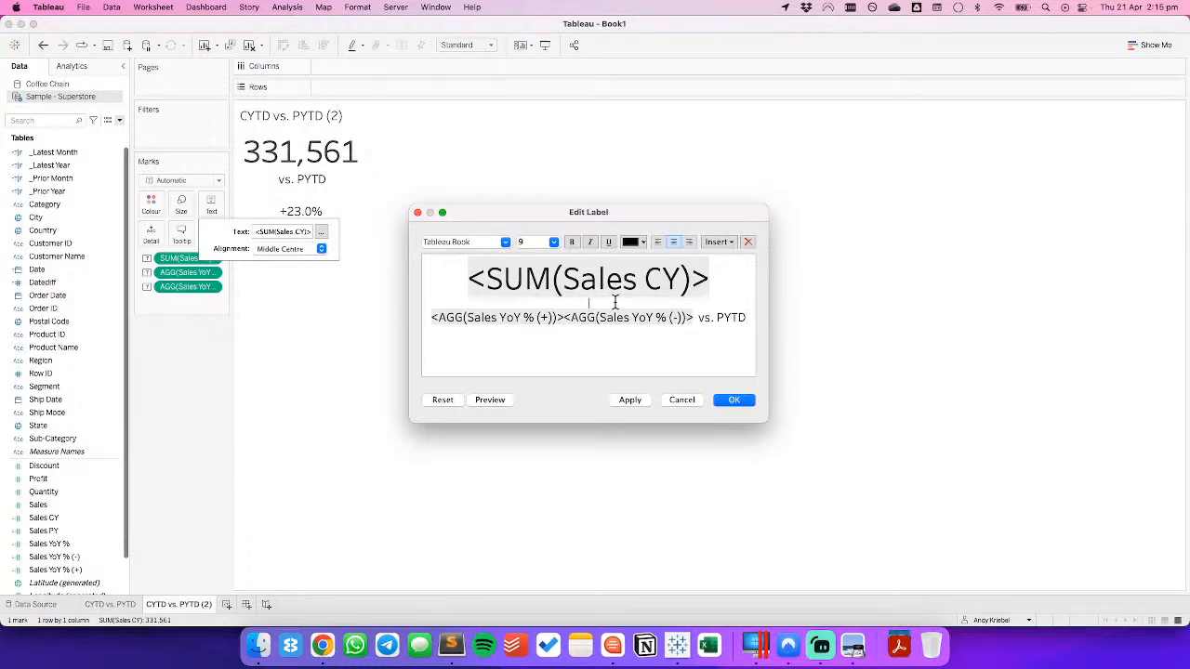
key("BackSpace")
Colour the Sales YoY % (+) field teal and the Sales YoY % (-) field orange, and apply the label.
double_click(522, 319)
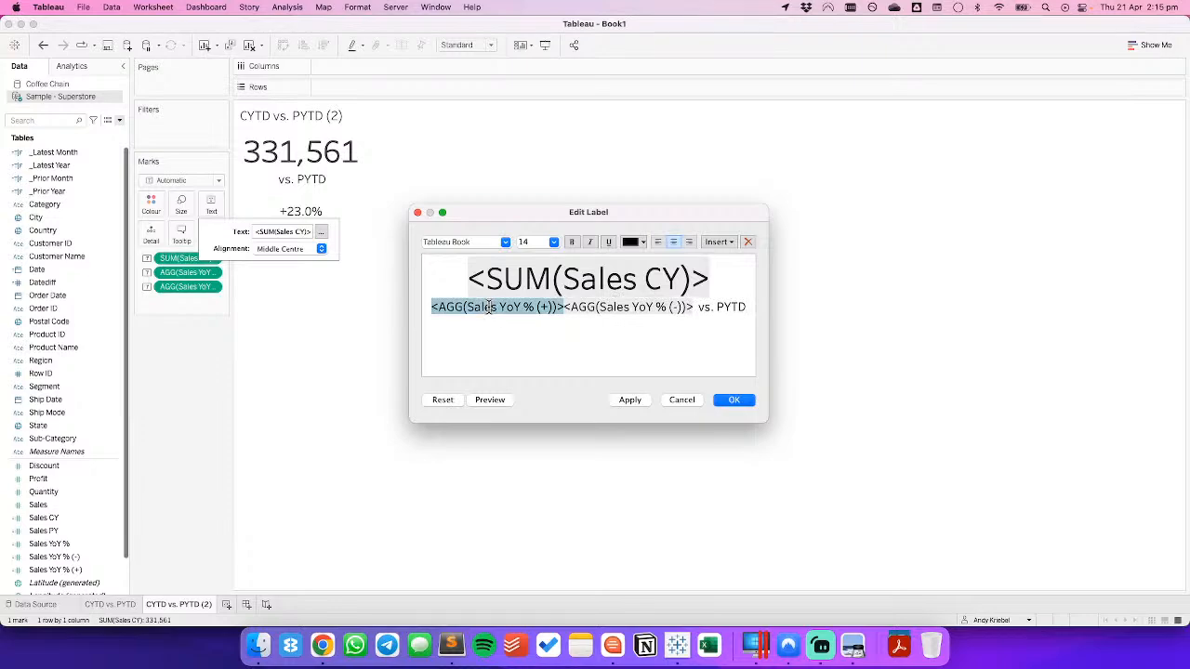
left_click(641, 243)
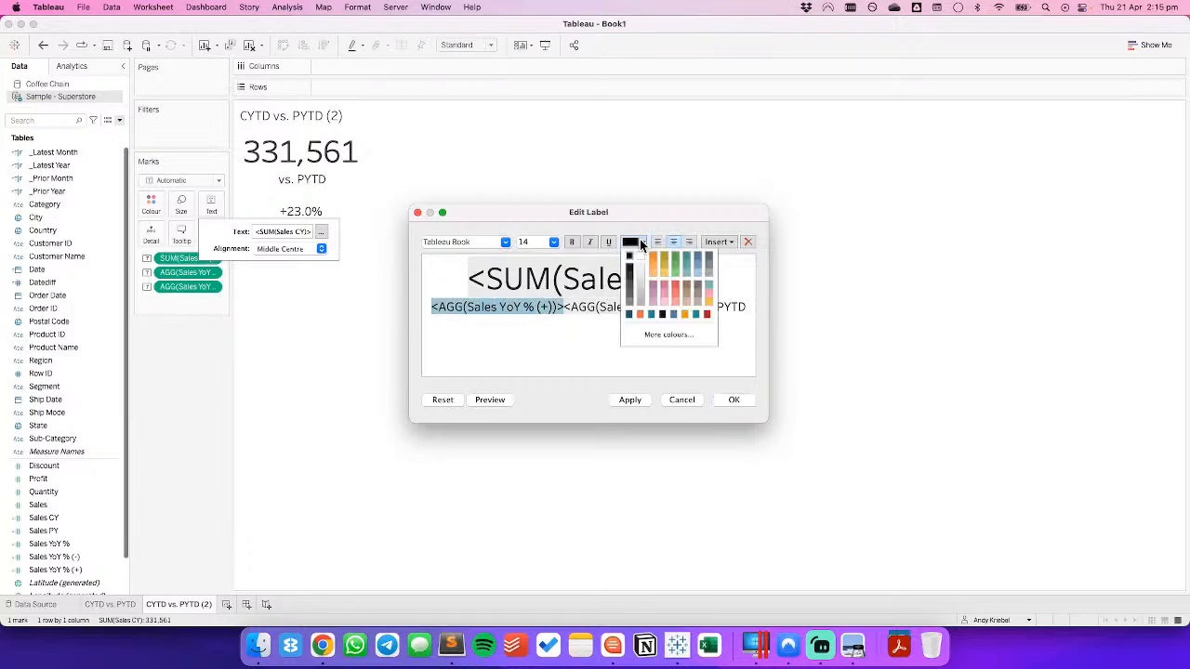
left_click(654, 316)
double_click(626, 306)
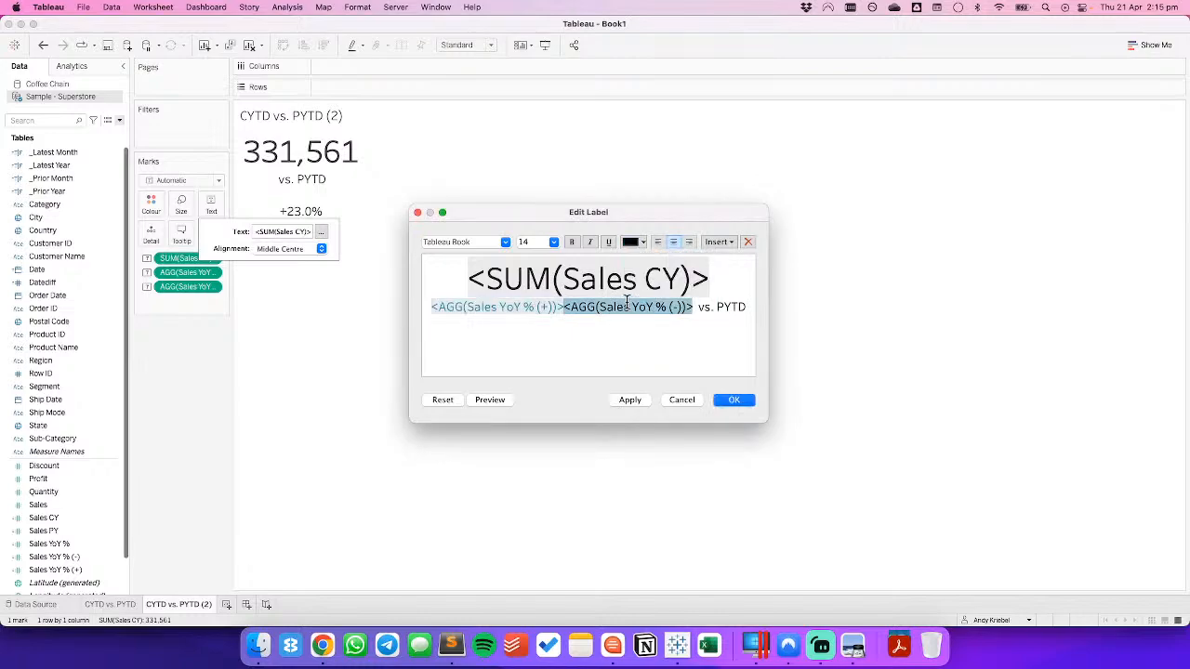
left_click(629, 244)
left_click(649, 312)
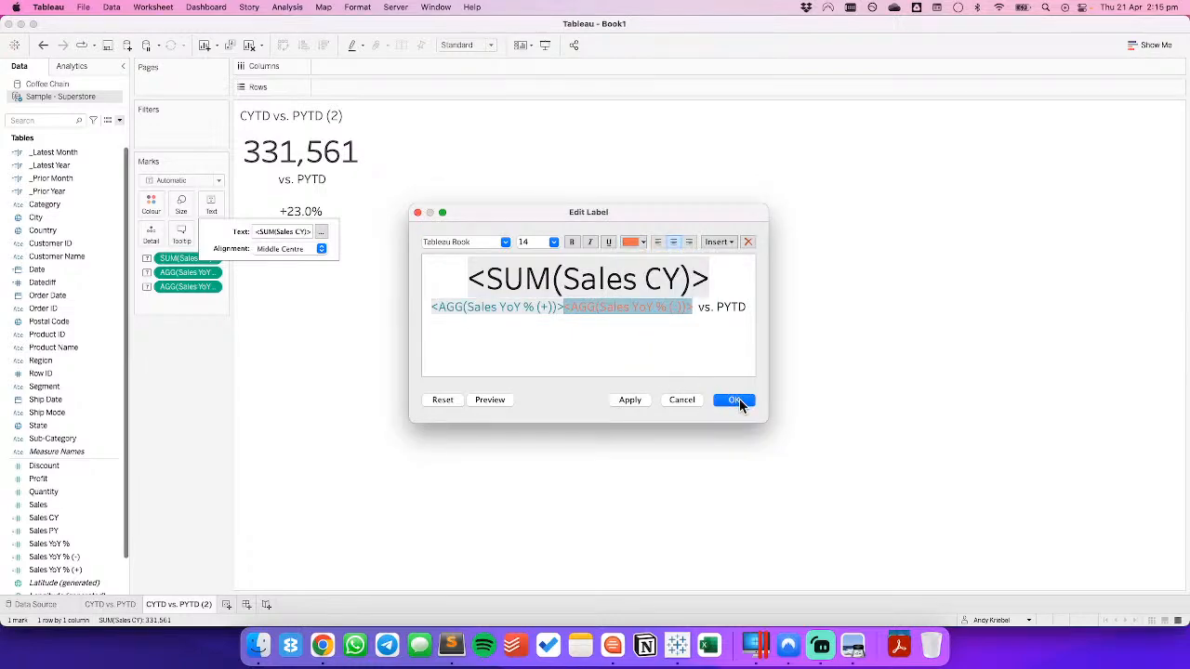
left_click(734, 400)
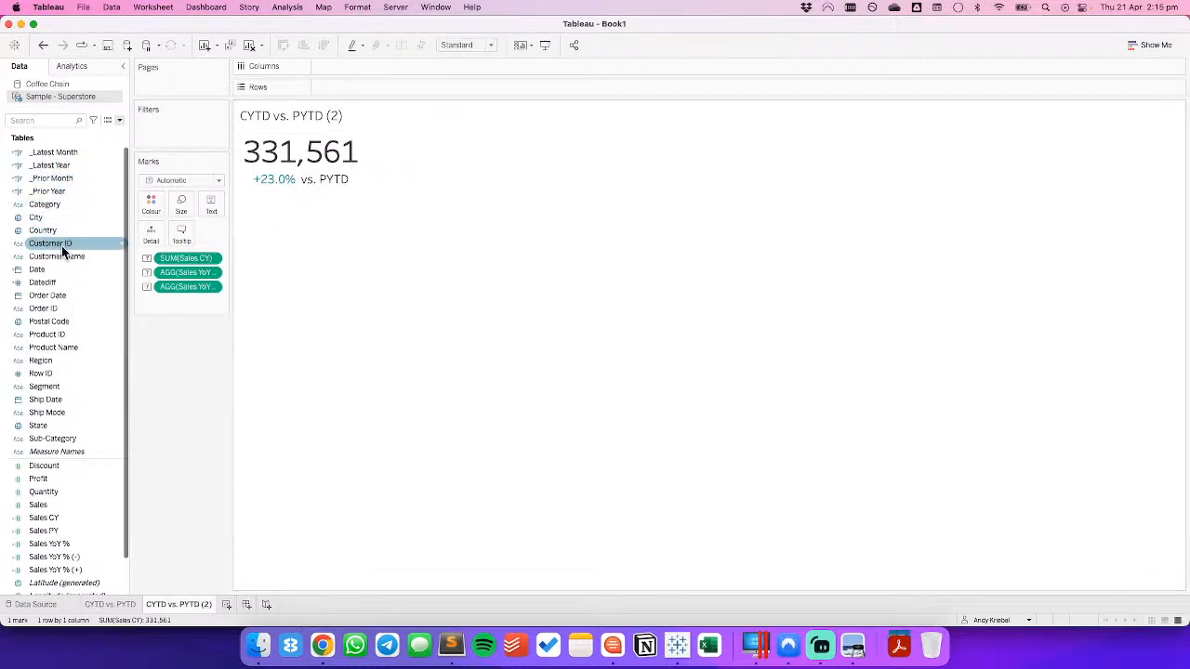
Break the coloured KPI down into rows by Category, and replace Category with Sub-Category.
left_click_drag(53, 203, 367, 86)
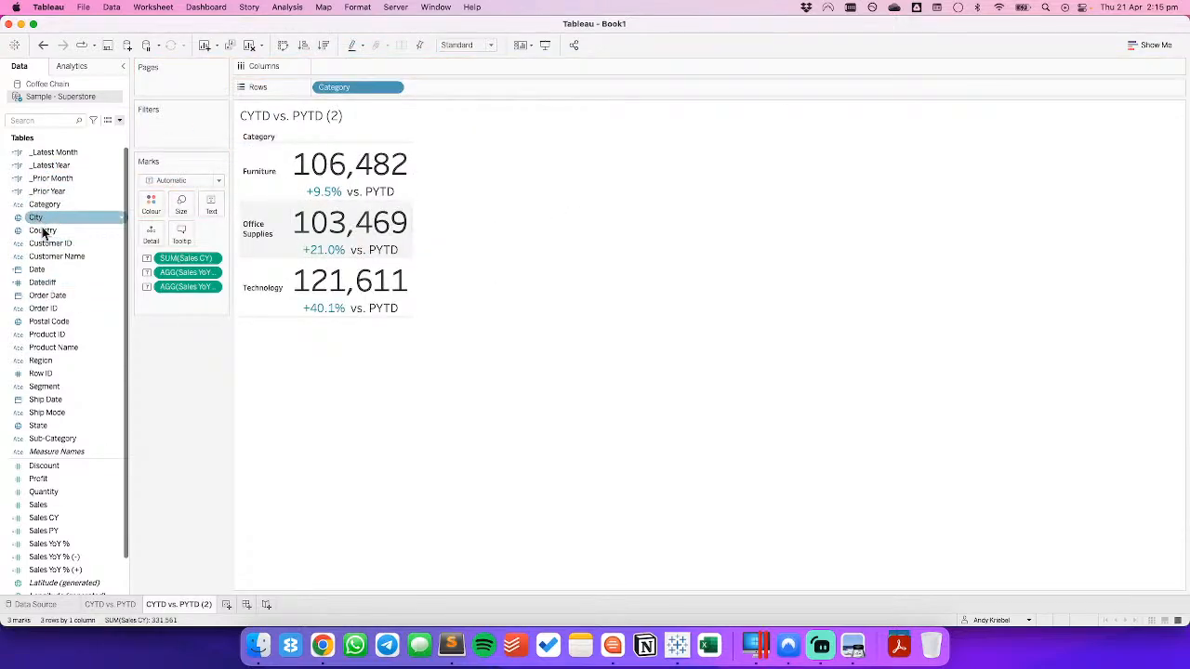
left_click_drag(58, 438, 363, 87)
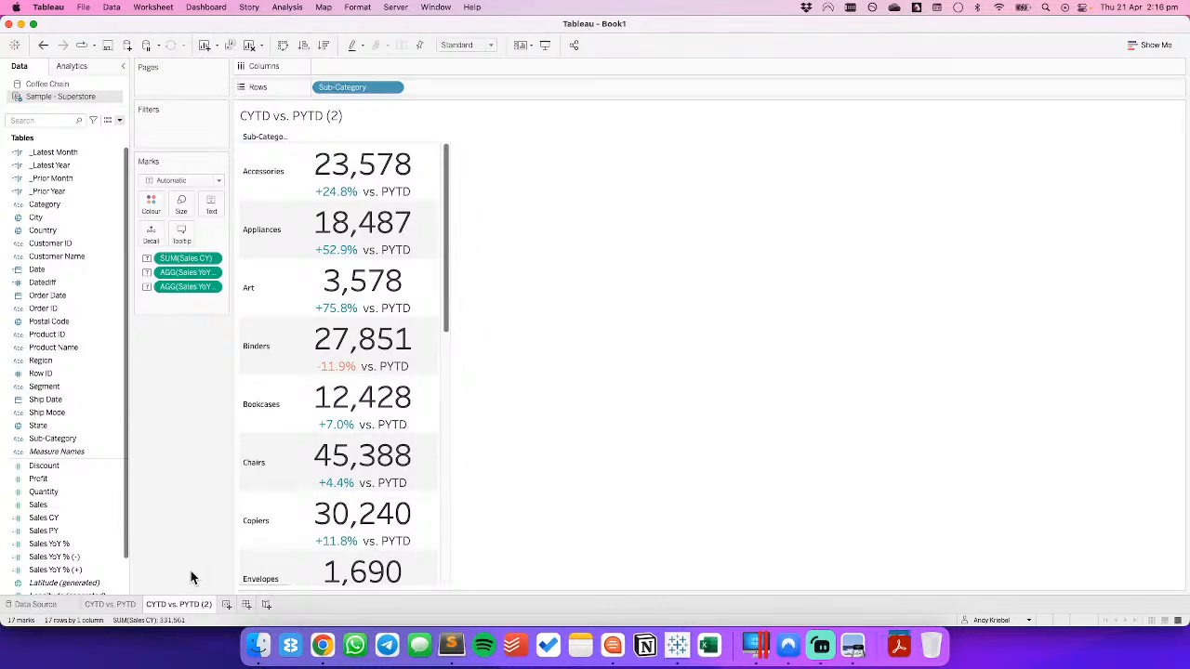
Rename the duplicated worksheet as CYTD vs. PYTD w/ Color.
left_click(201, 606)
left_click_drag(205, 606, 231, 604)
key("BackSpace")
key("BackSpace")
type("w/ Color")
key("Return")
key("super+Tab")
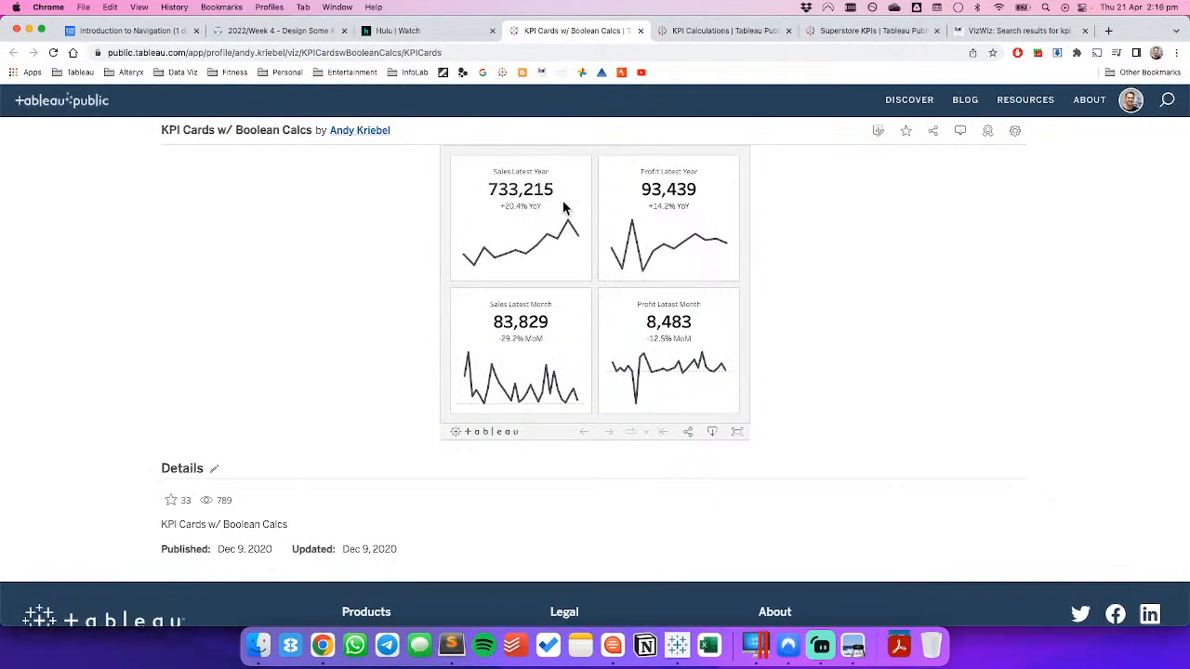
key("super+Tab")
right_click(132, 606)
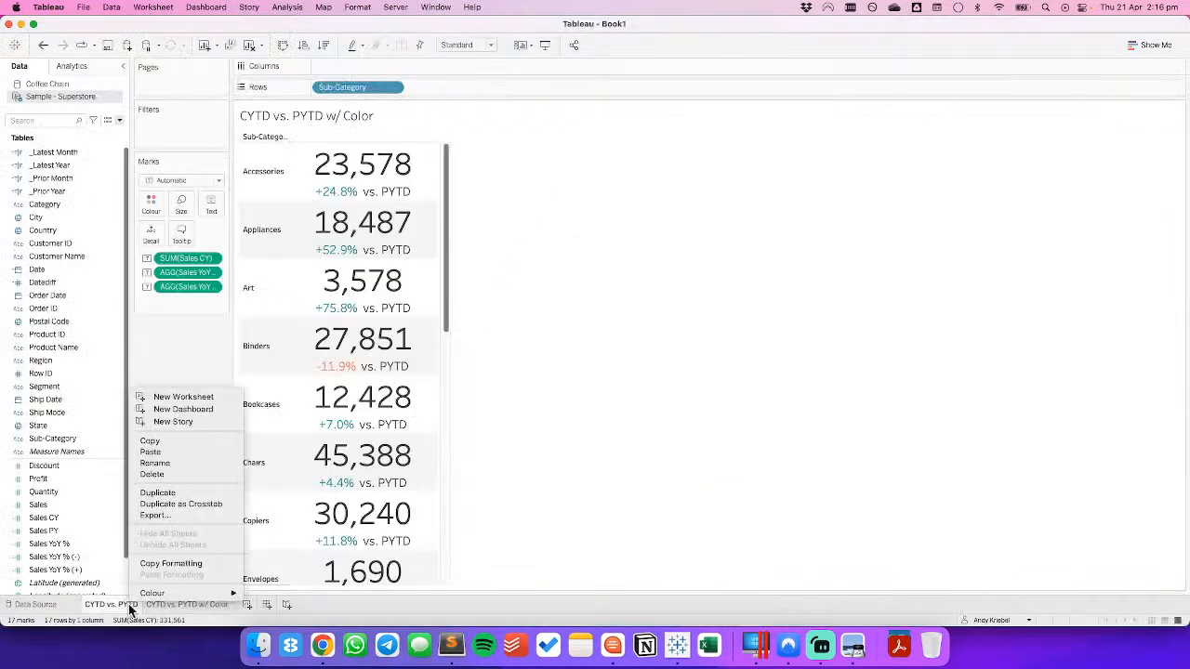
left_click(158, 492)
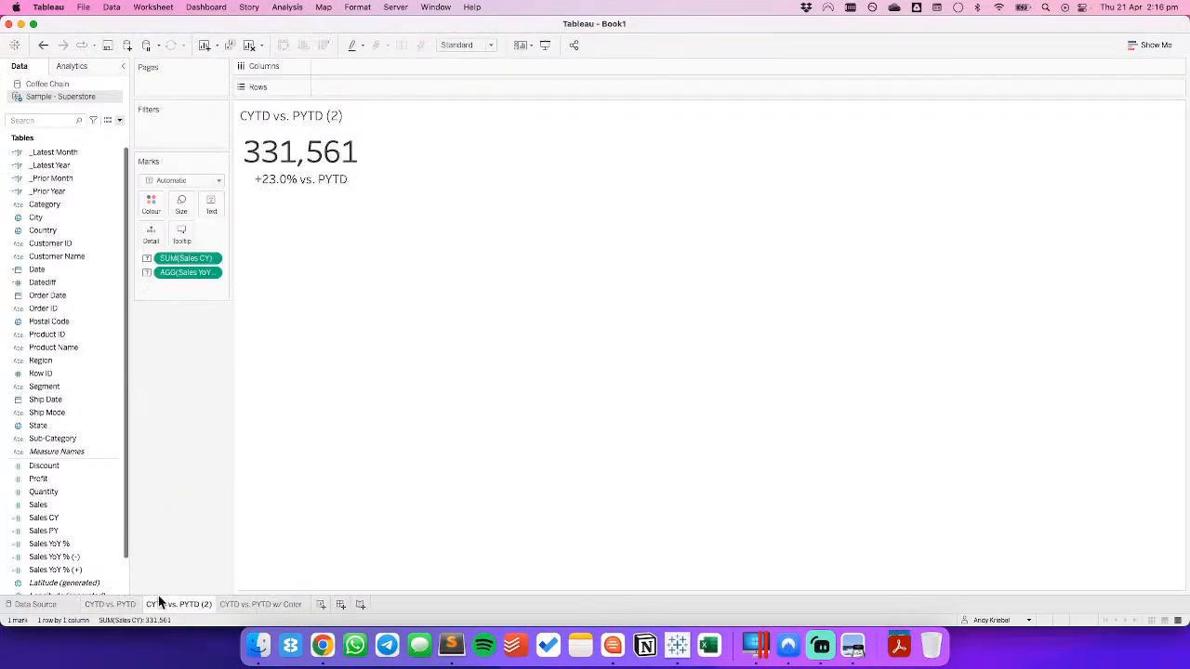
left_click(43, 45)
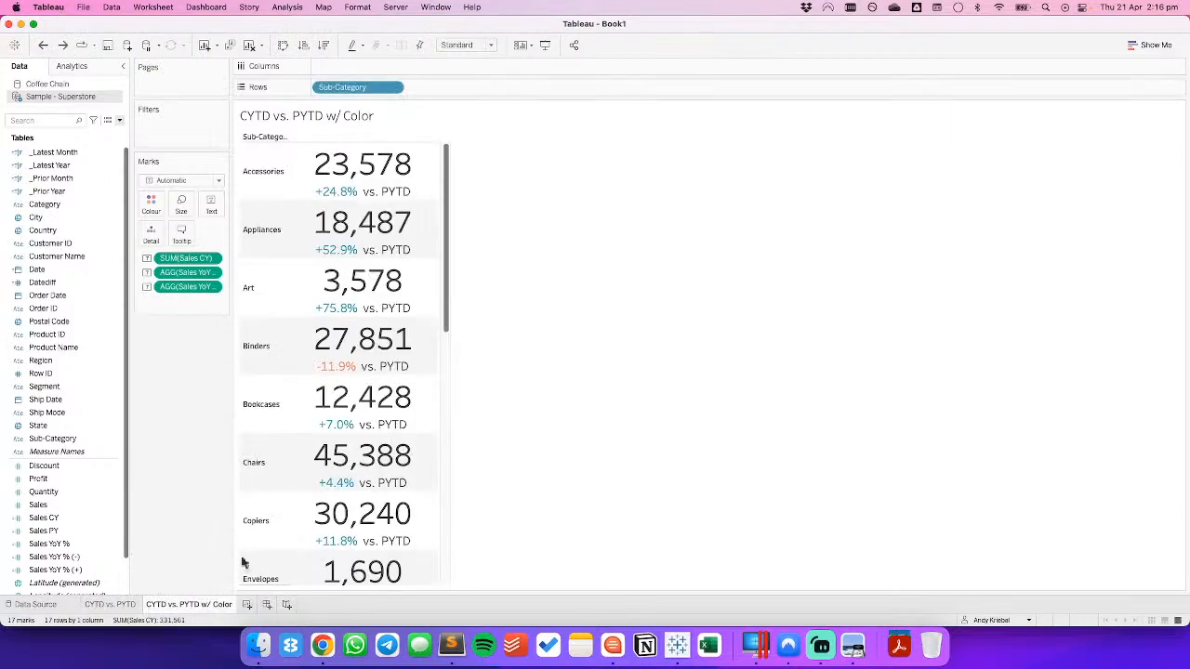
Create a new worksheet and filter it to records where _Latest Year is True.
left_click(249, 604)
key("super+Tab")
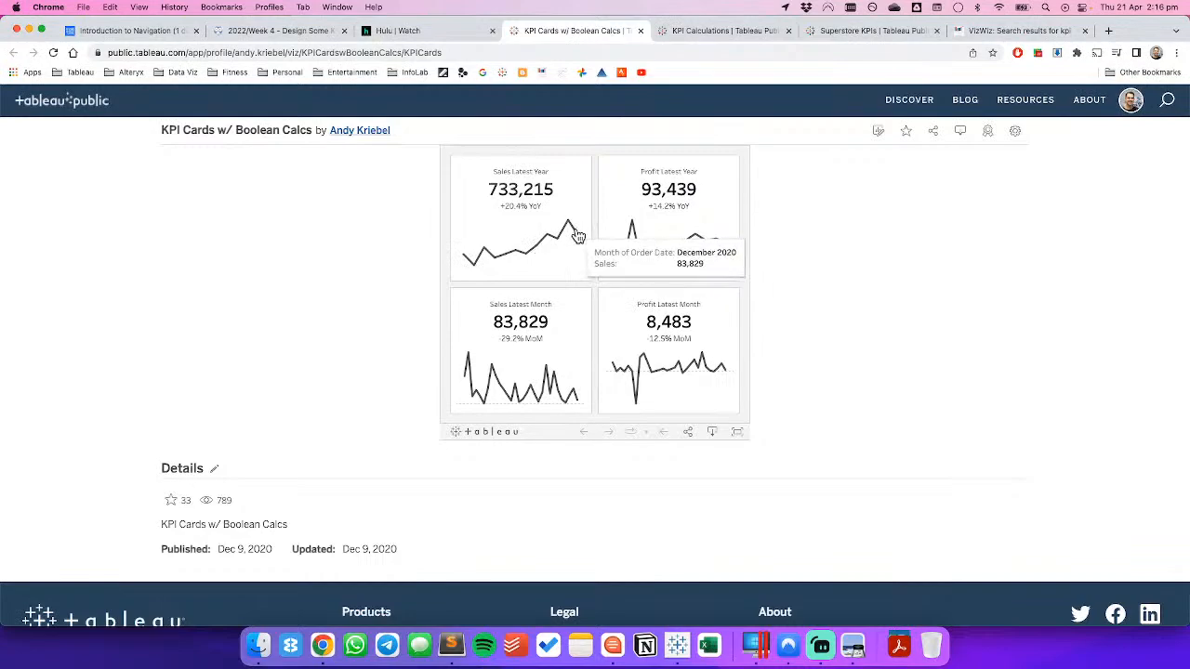
key("super+Tab")
left_click(54, 182)
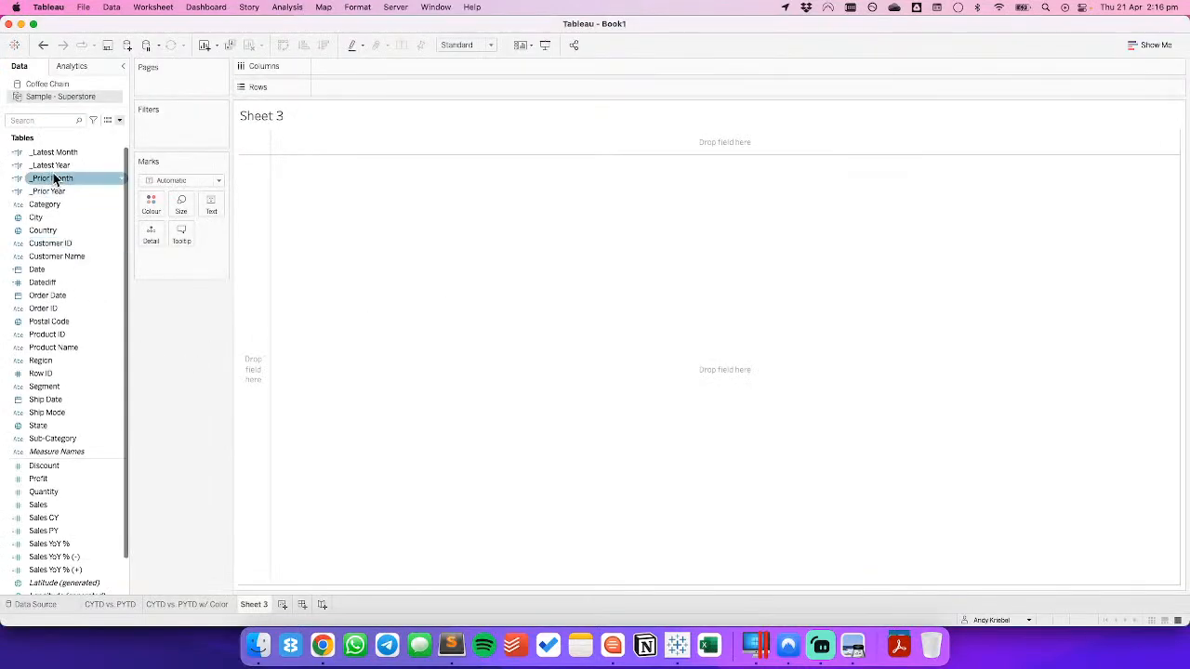
left_click(58, 154)
left_click(66, 166)
left_click_drag(66, 166, 172, 130)
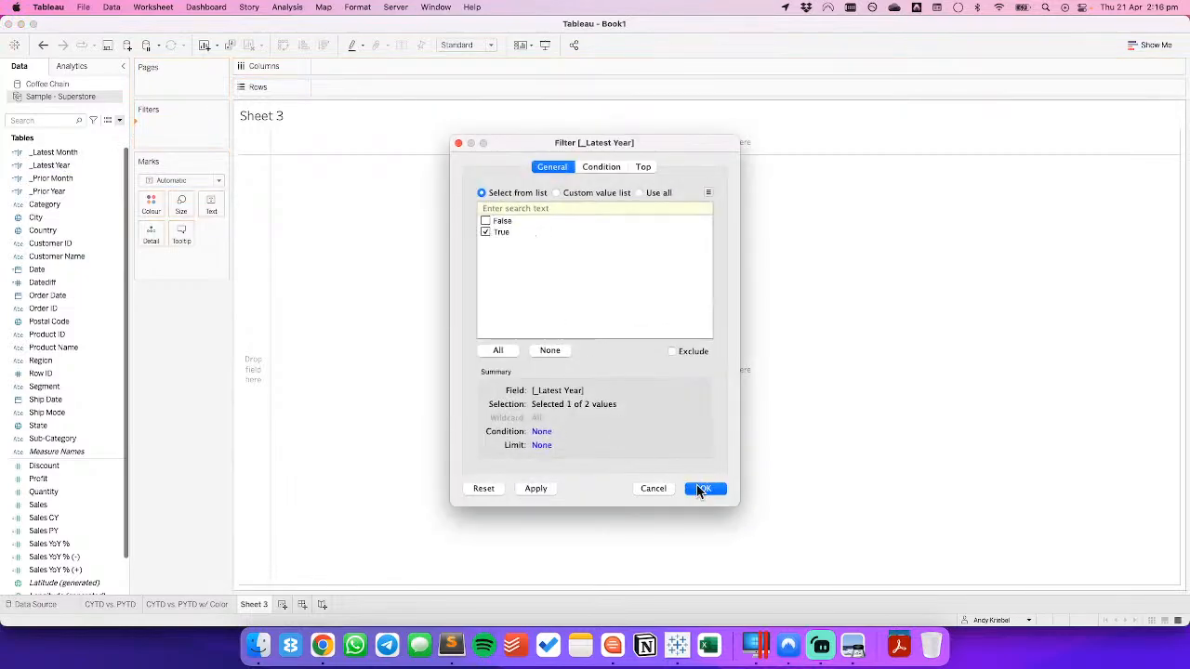
left_click(703, 489)
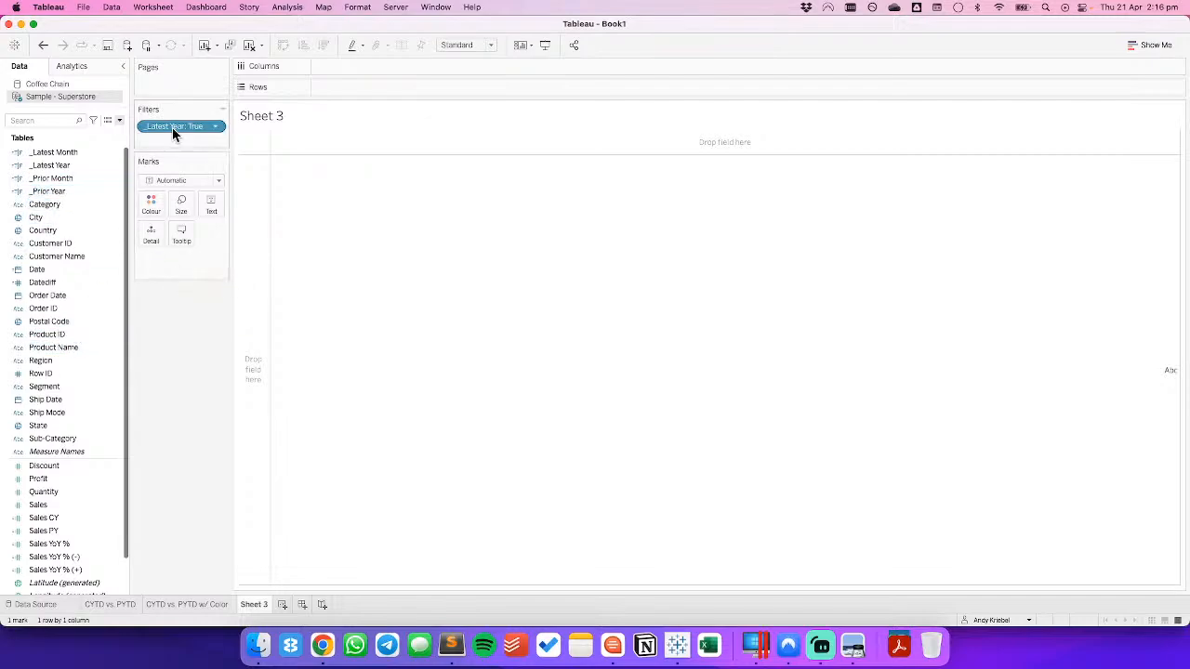
Place Date on Columns as a continuous month.
left_click(56, 507)
left_click(44, 270)
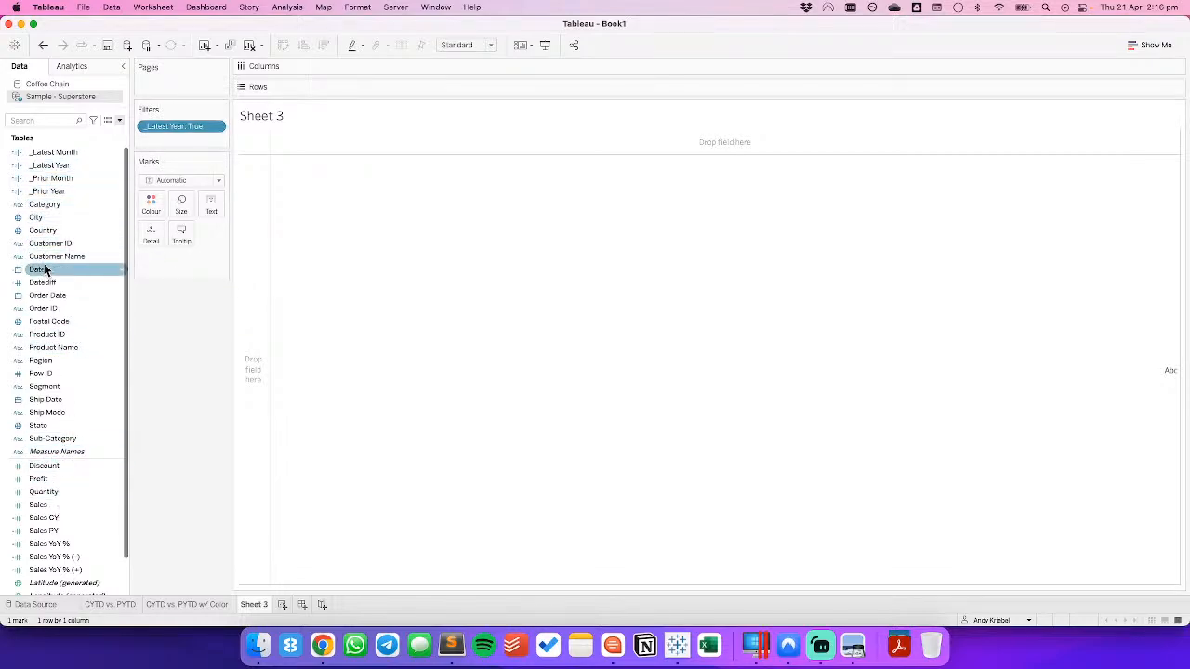
left_click_drag(43, 270, 390, 66)
double_click(550, 397)
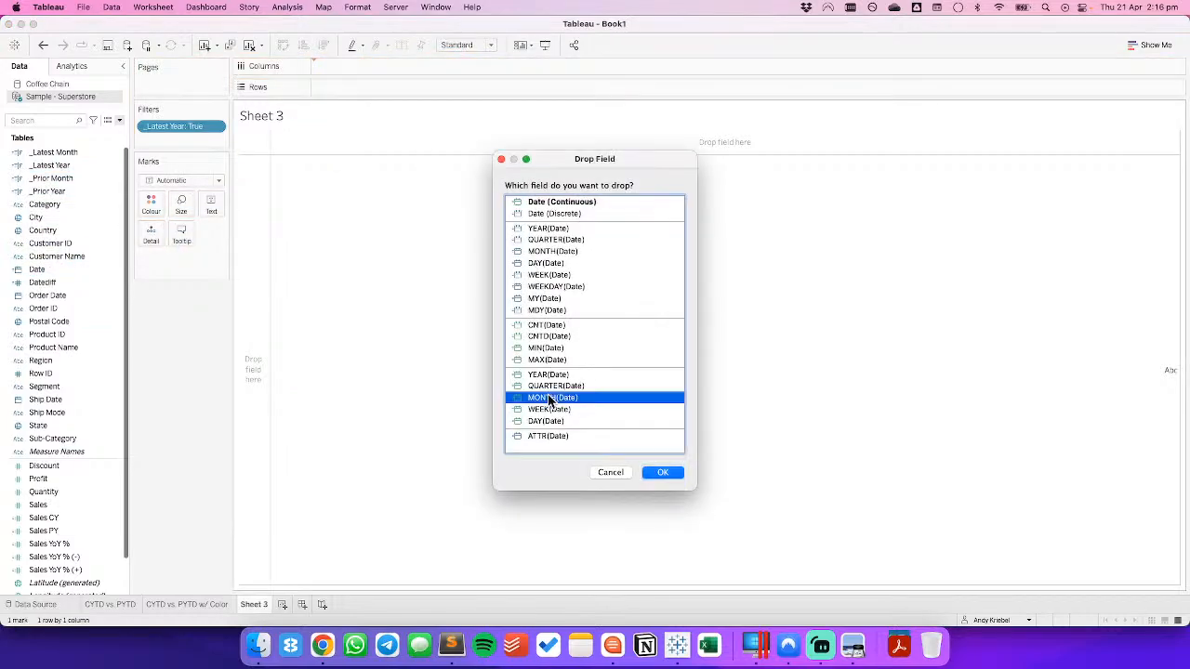
left_click(81, 508)
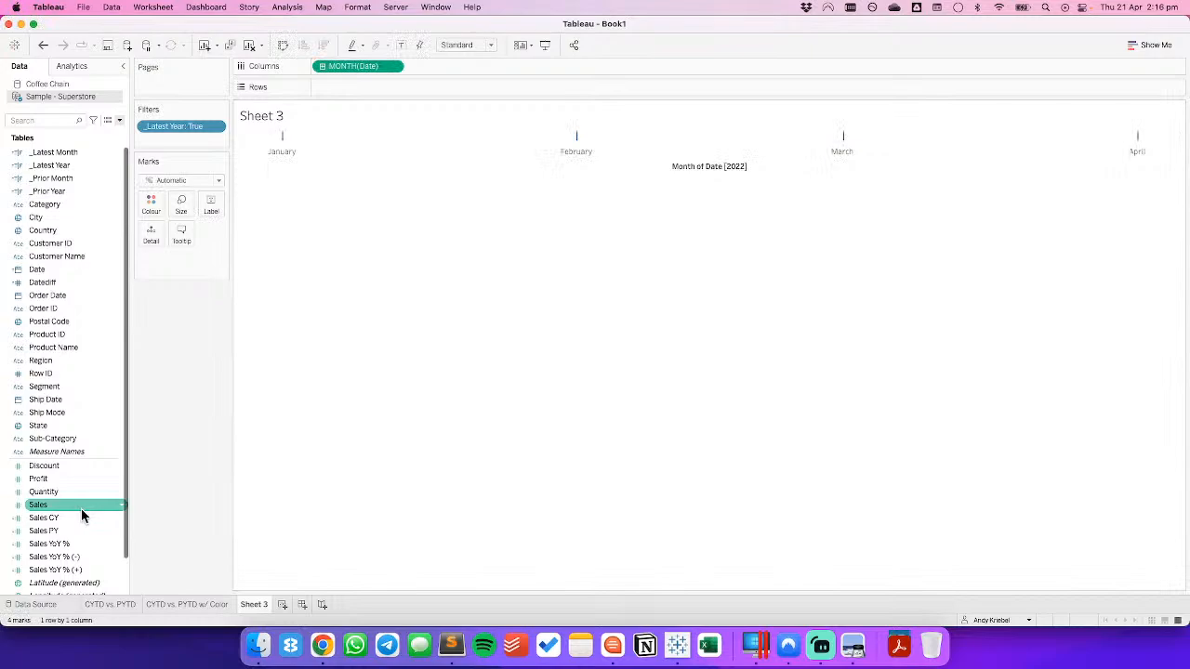
Change the Date level to continuous Week Number and plot Sales on Rows.
left_click(393, 66)
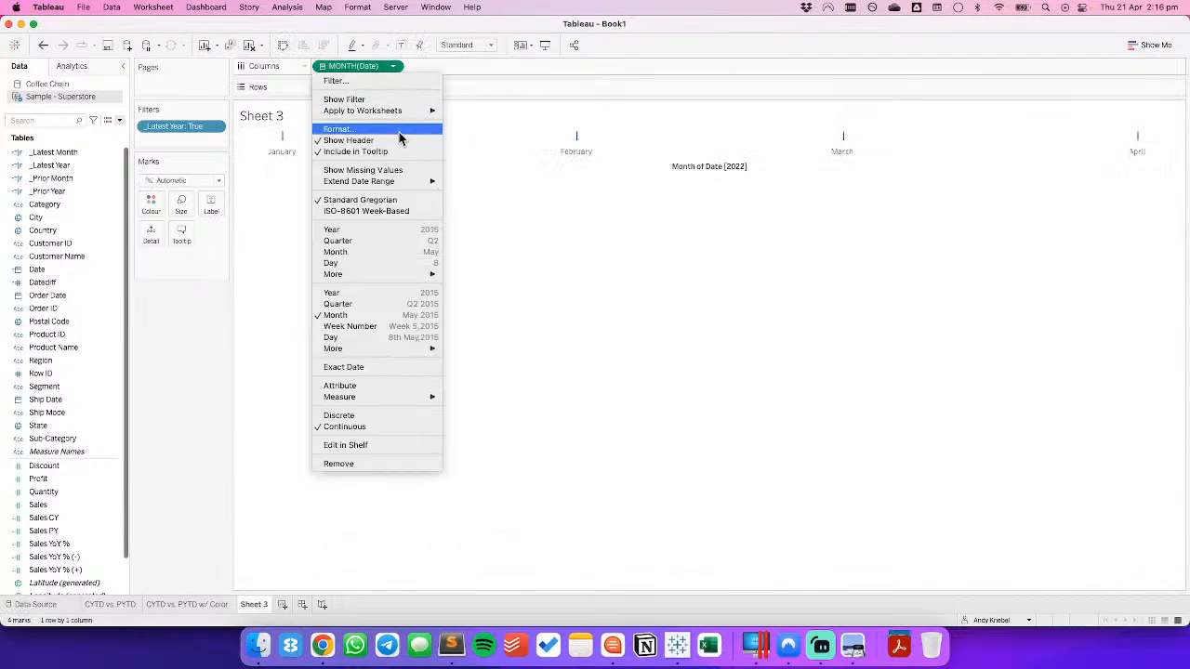
left_click(387, 328)
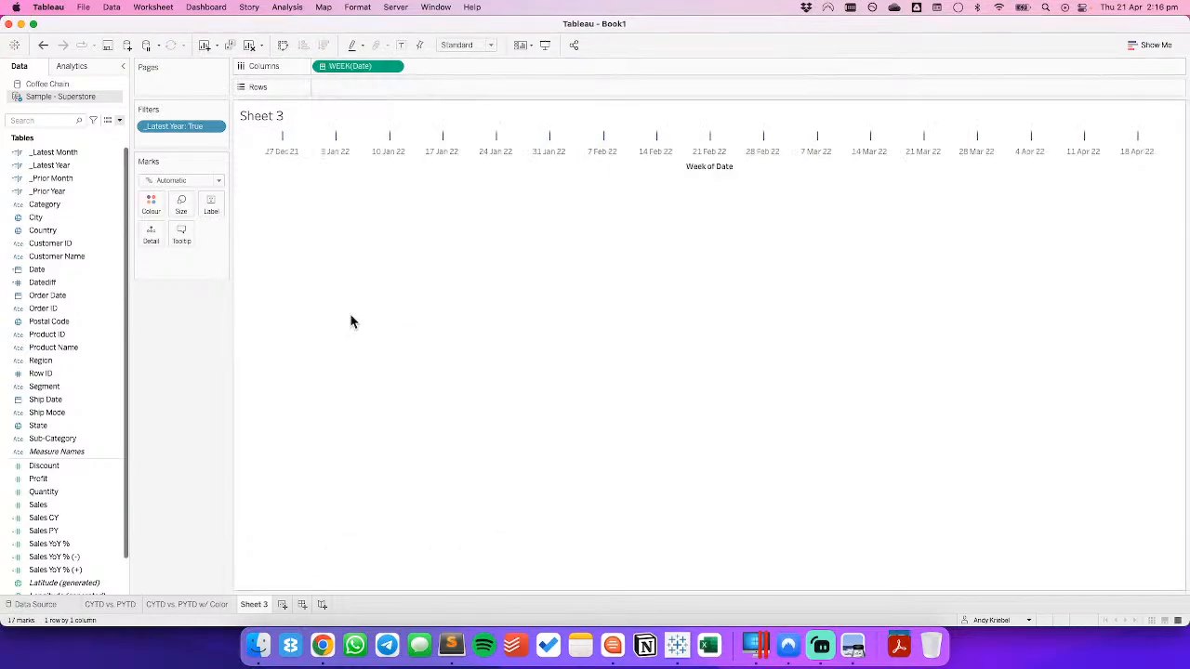
left_click_drag(48, 505, 388, 88)
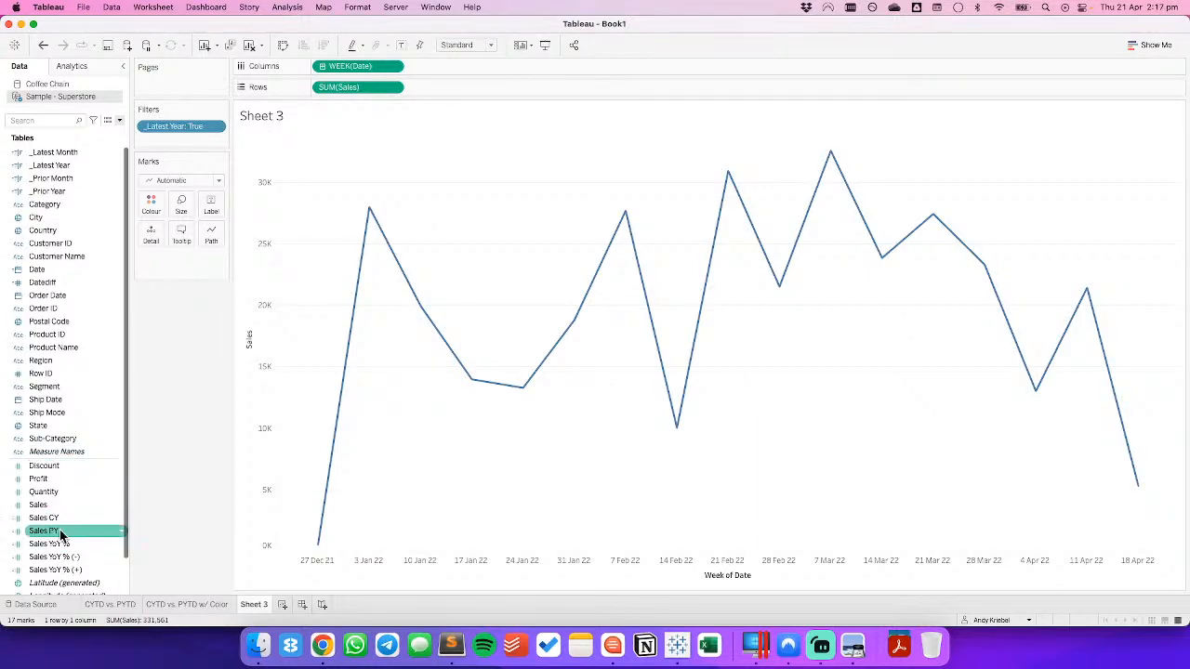
Add Sales CY and Sales YoY % to Detail and build a centred two-line title from them, ending the second line with "vs. PY".
left_click_drag(62, 535, 150, 240)
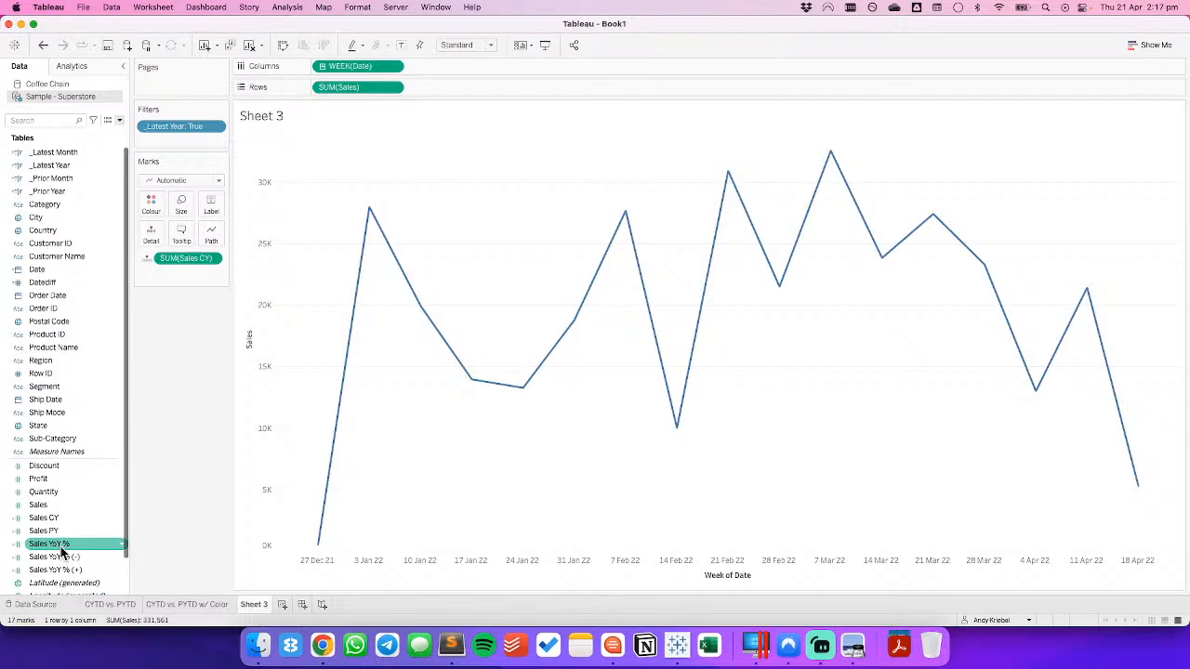
left_click_drag(62, 554, 151, 237)
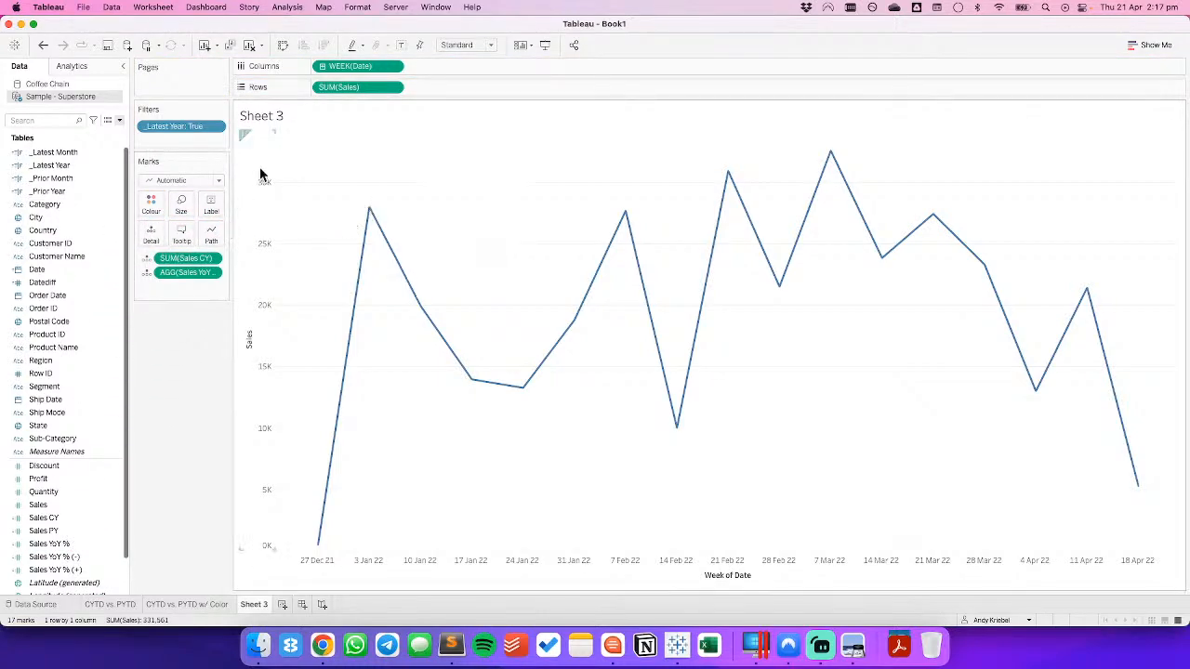
double_click(331, 112)
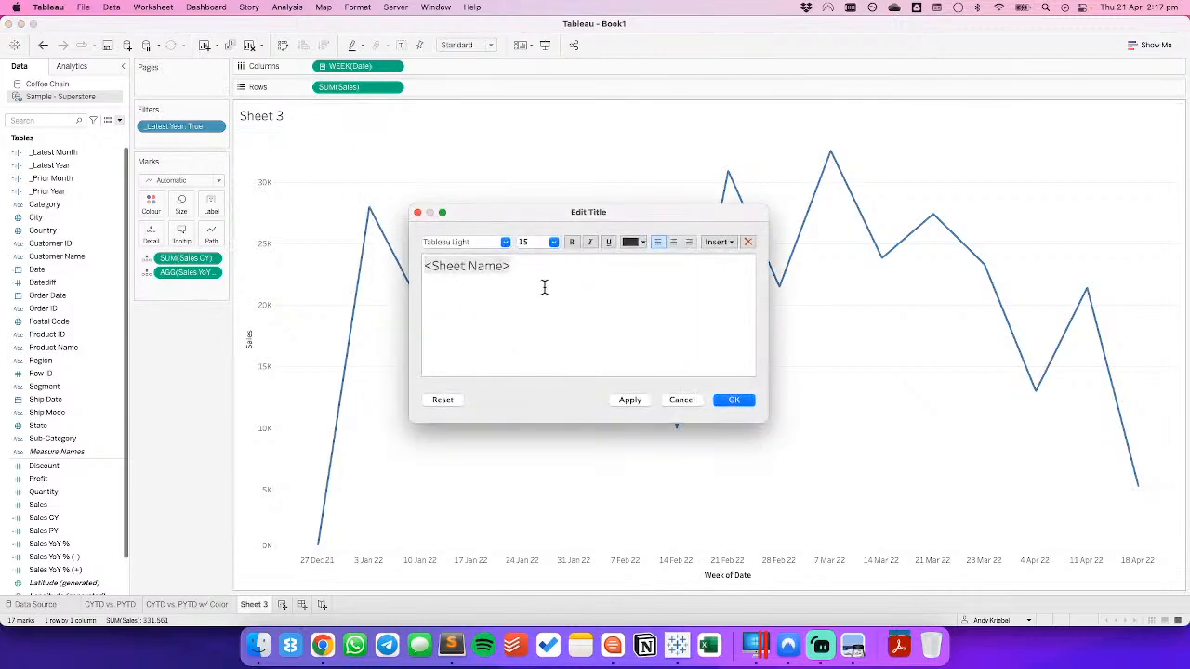
key("super+a")
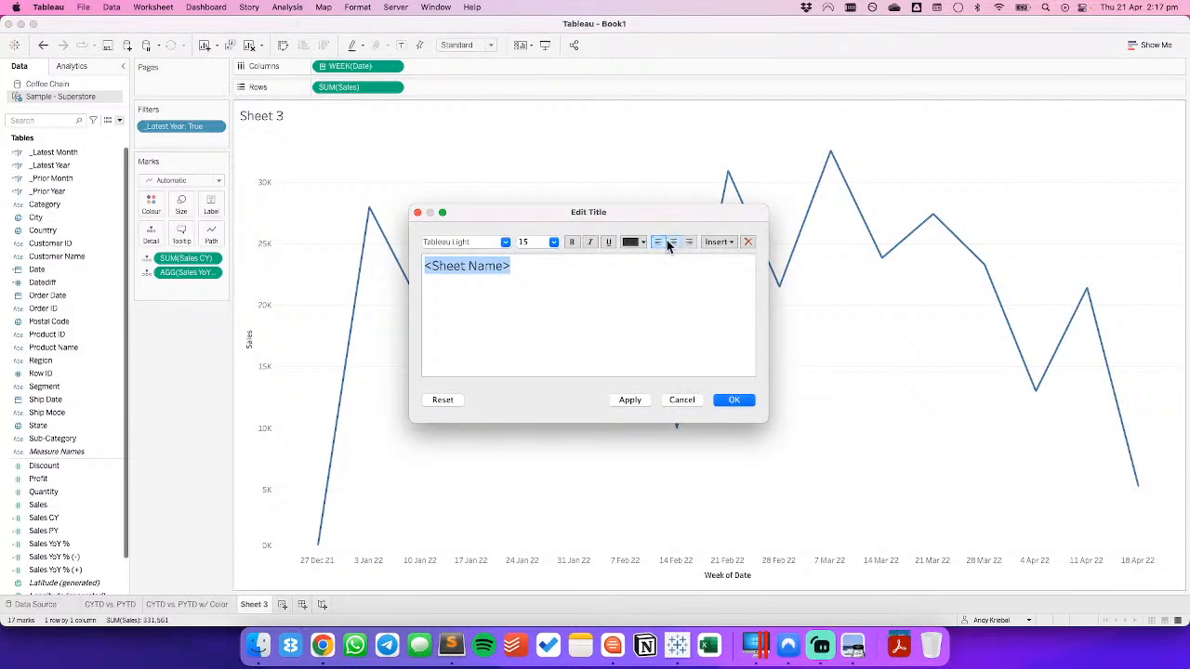
left_click(674, 242)
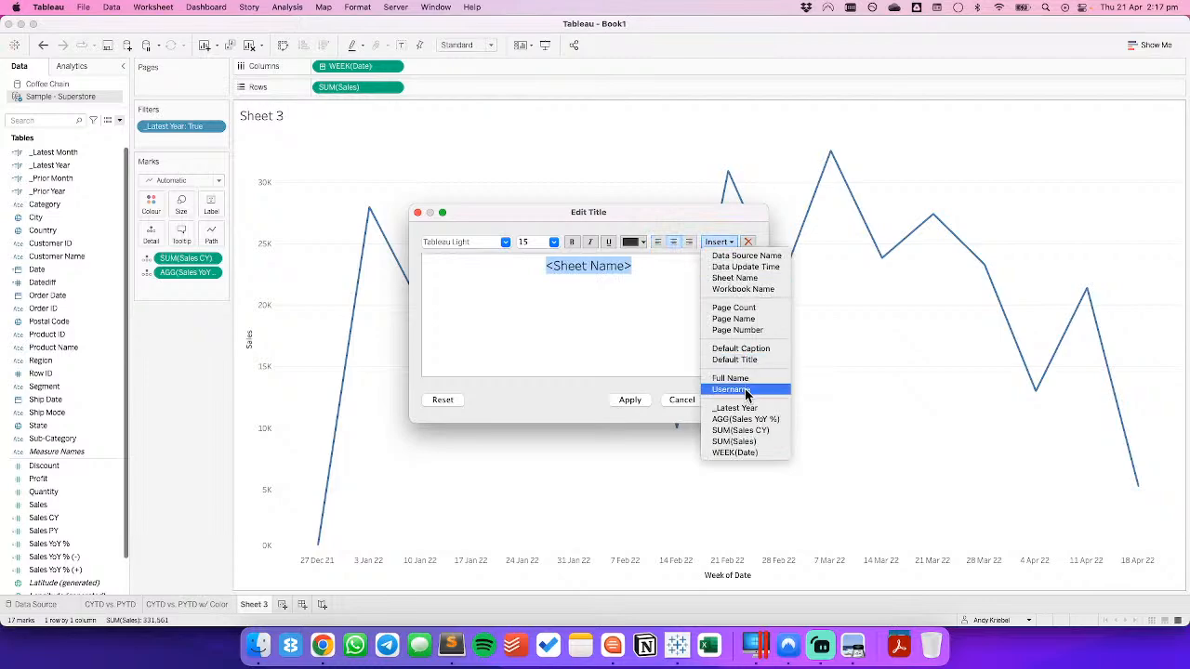
left_click(747, 431)
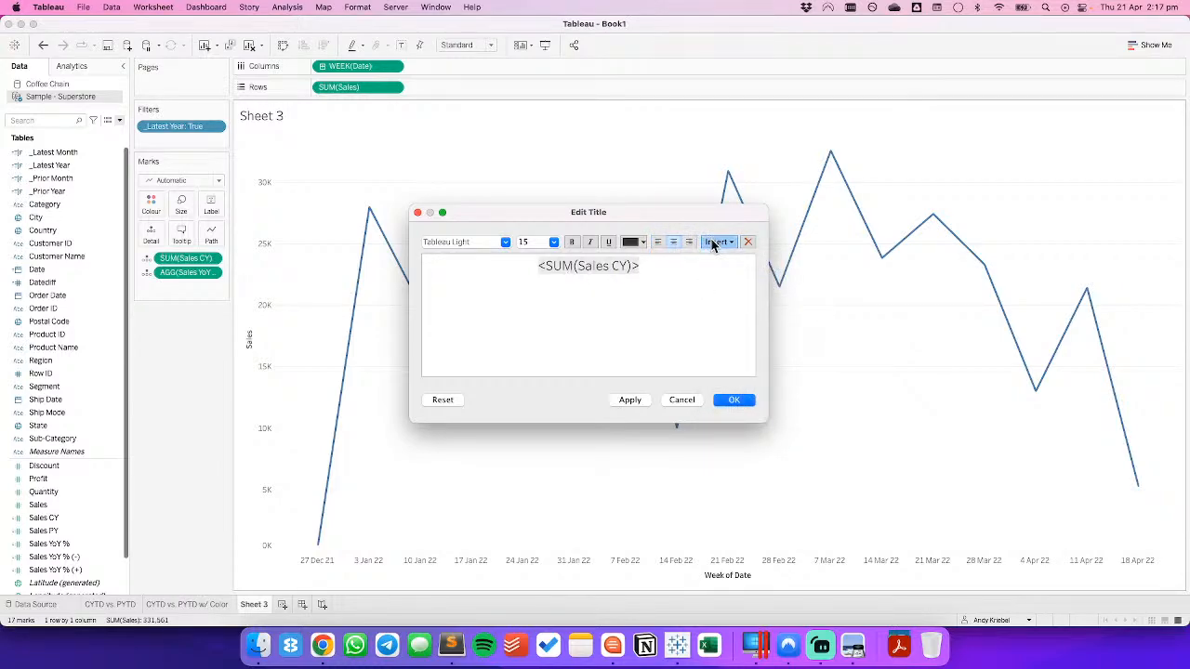
left_click(717, 242)
left_click(747, 419)
type("vs. ")
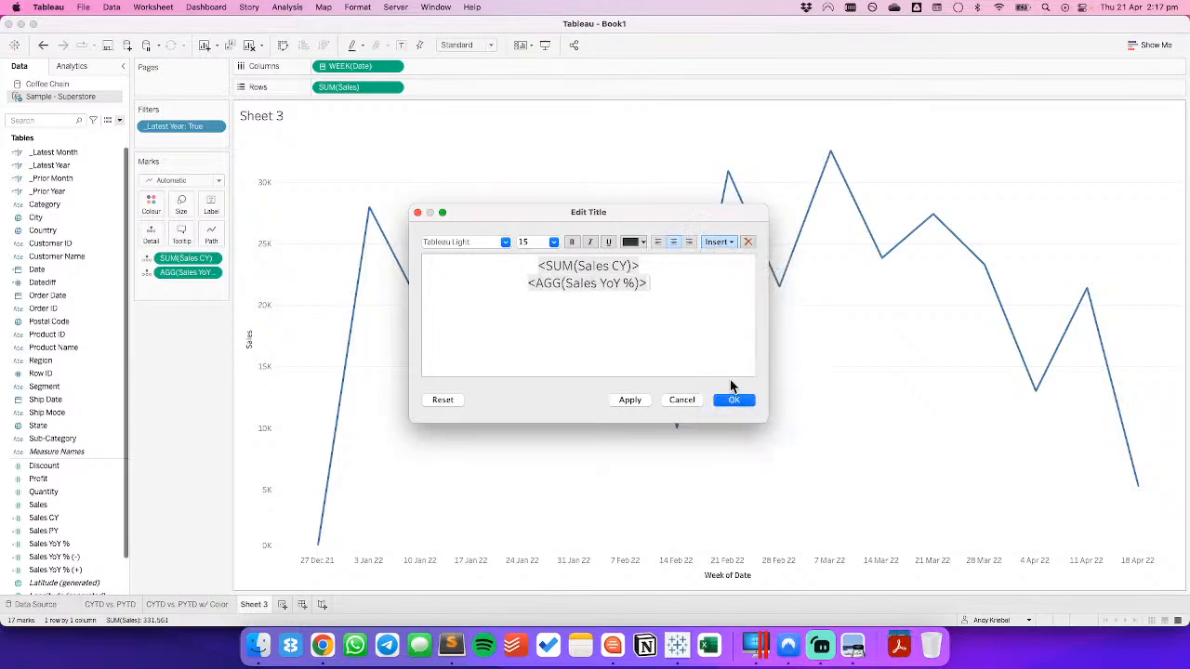
type("PY")
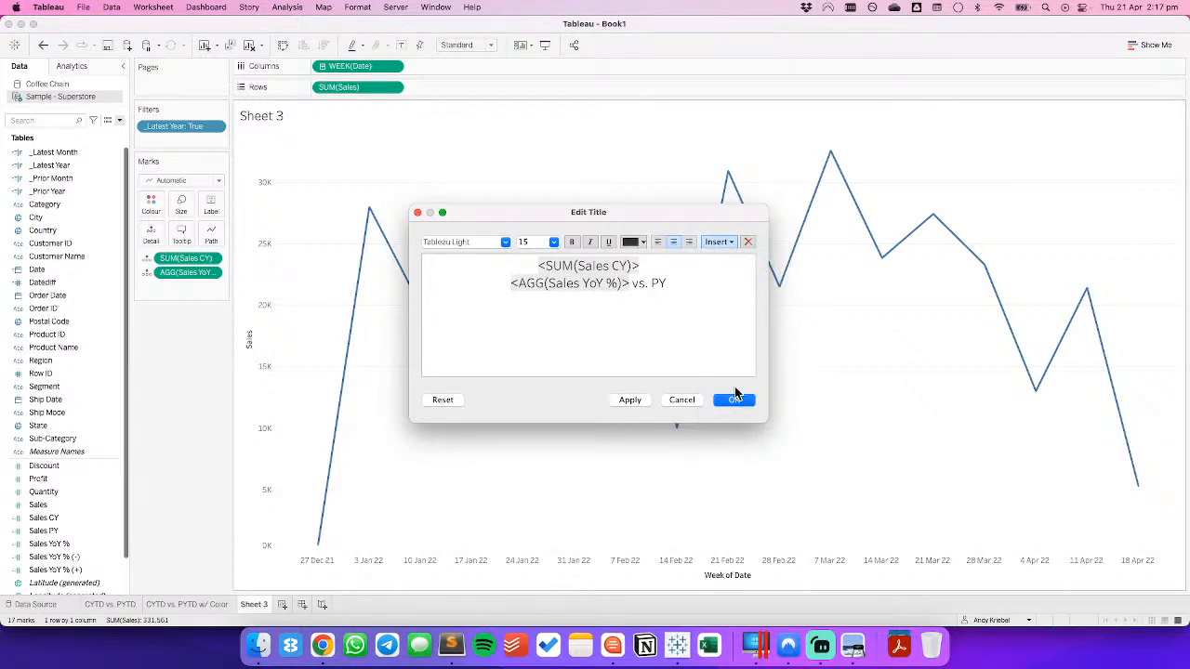
left_click(741, 396)
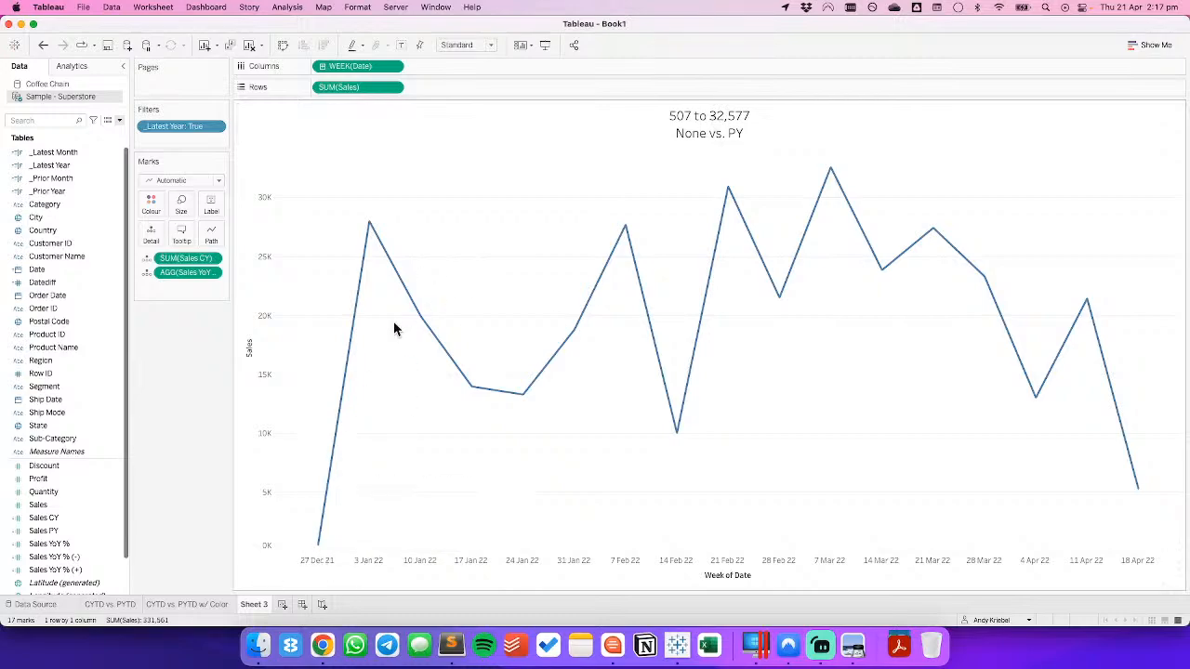
Edit the Sales CY calculation to the fixed total { SUM(INT([_Latest Year])*[Sales]) }.
right_click(56, 517)
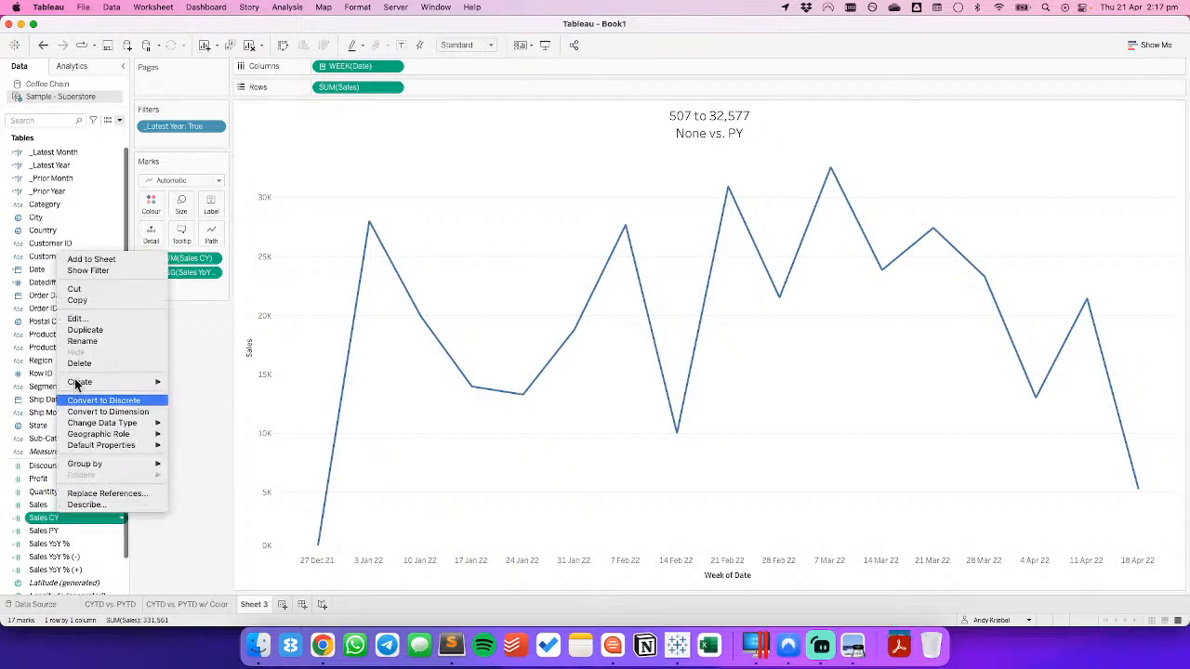
left_click(76, 319)
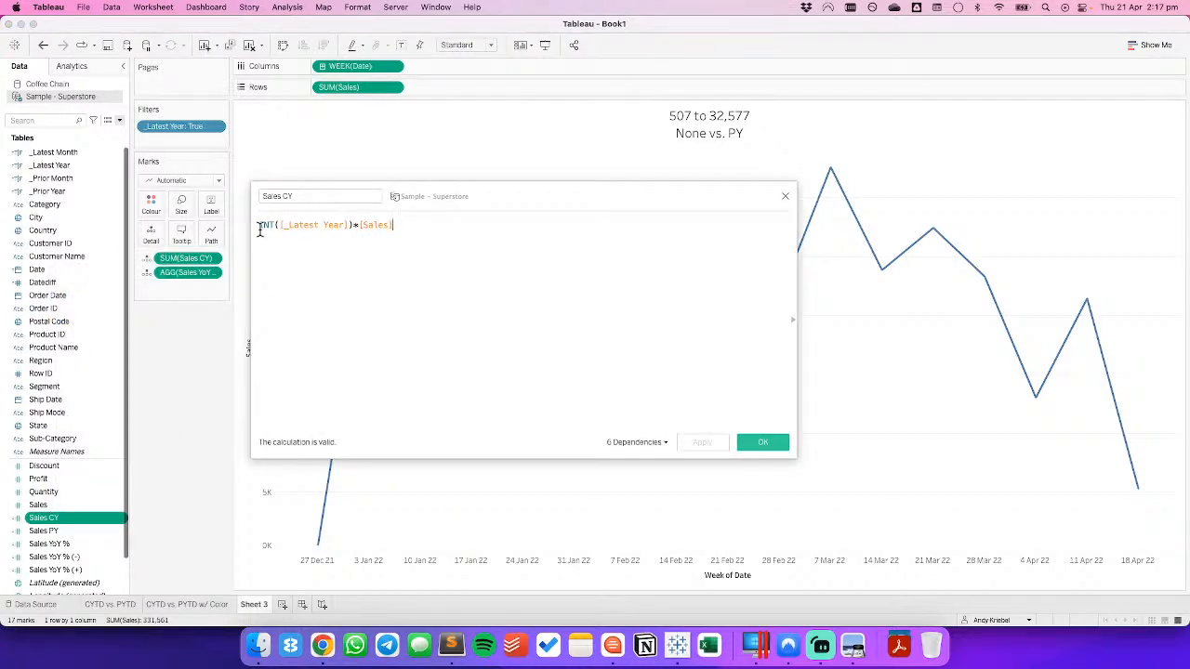
key("Return")
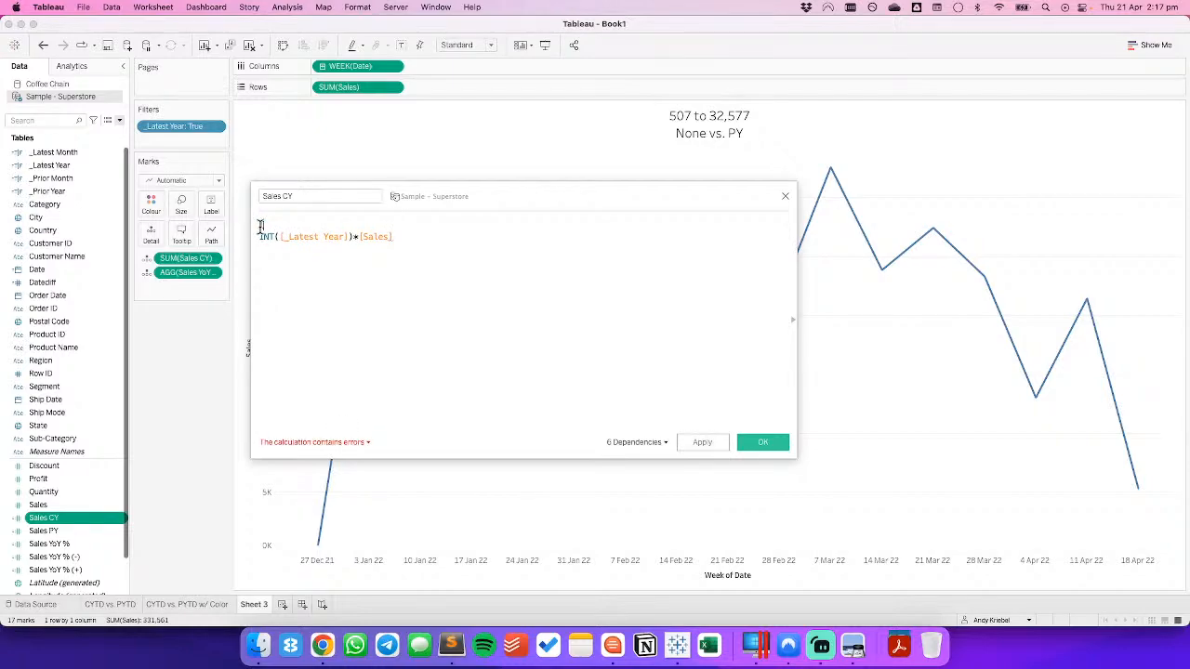
left_click(260, 227)
type("( sum(")
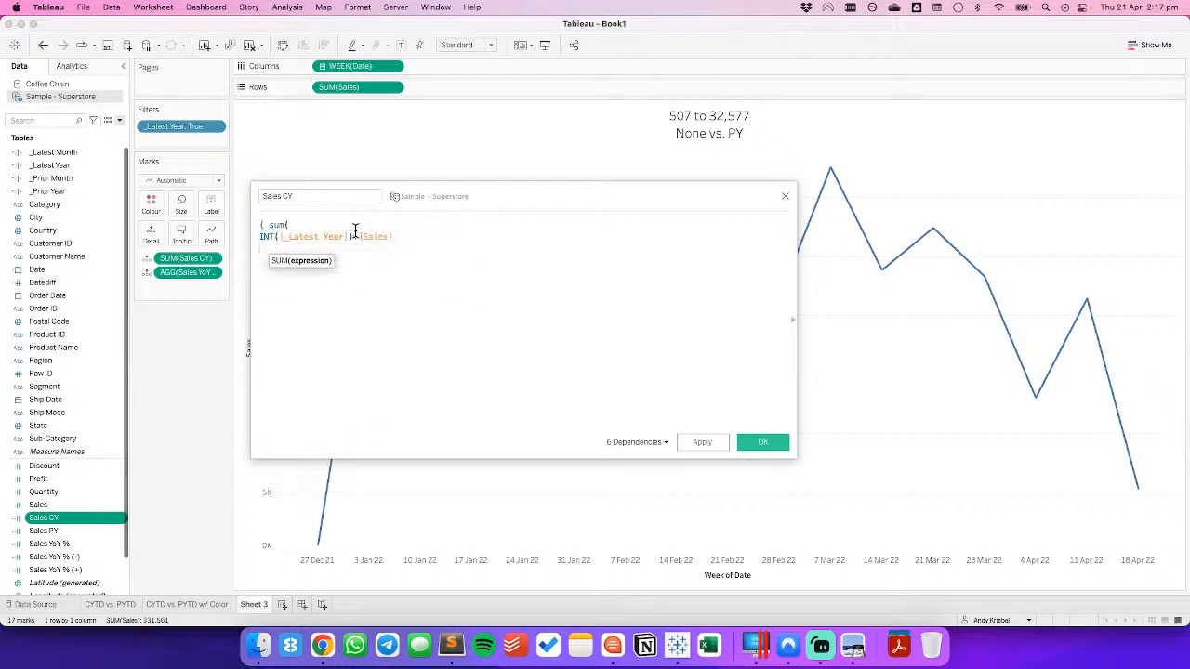
type(")")
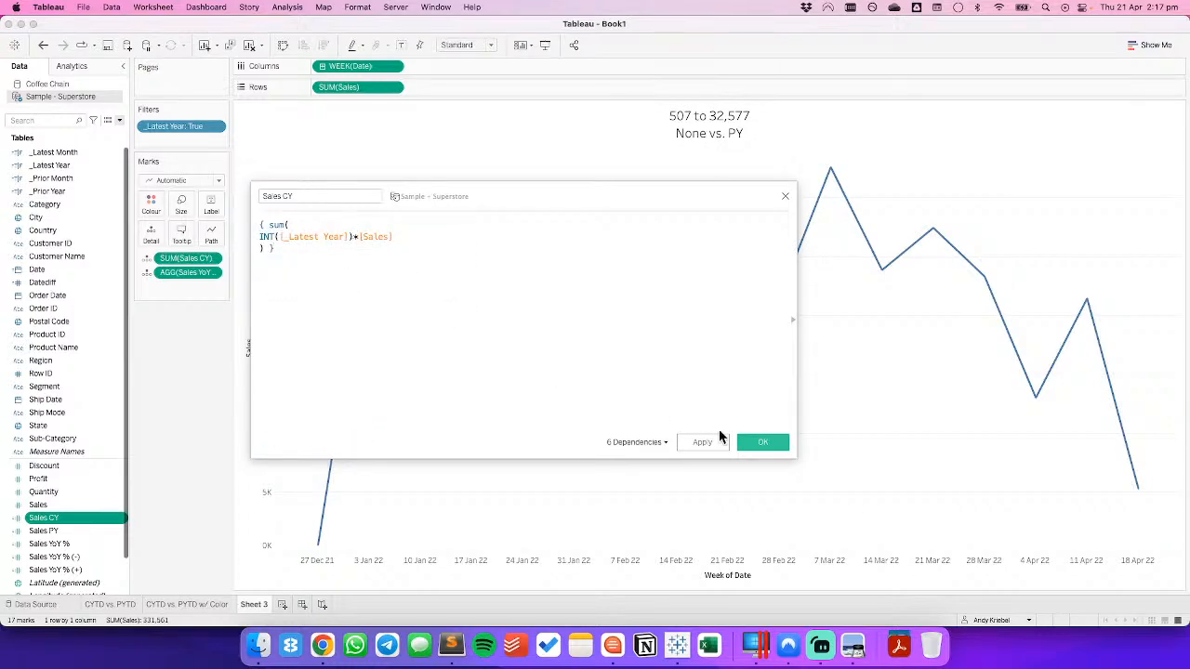
left_click(762, 443)
Edit the Sales PY calculation to the fixed total { SUM(INT([_Prior Year])*[Sales]) }.
right_click(67, 534)
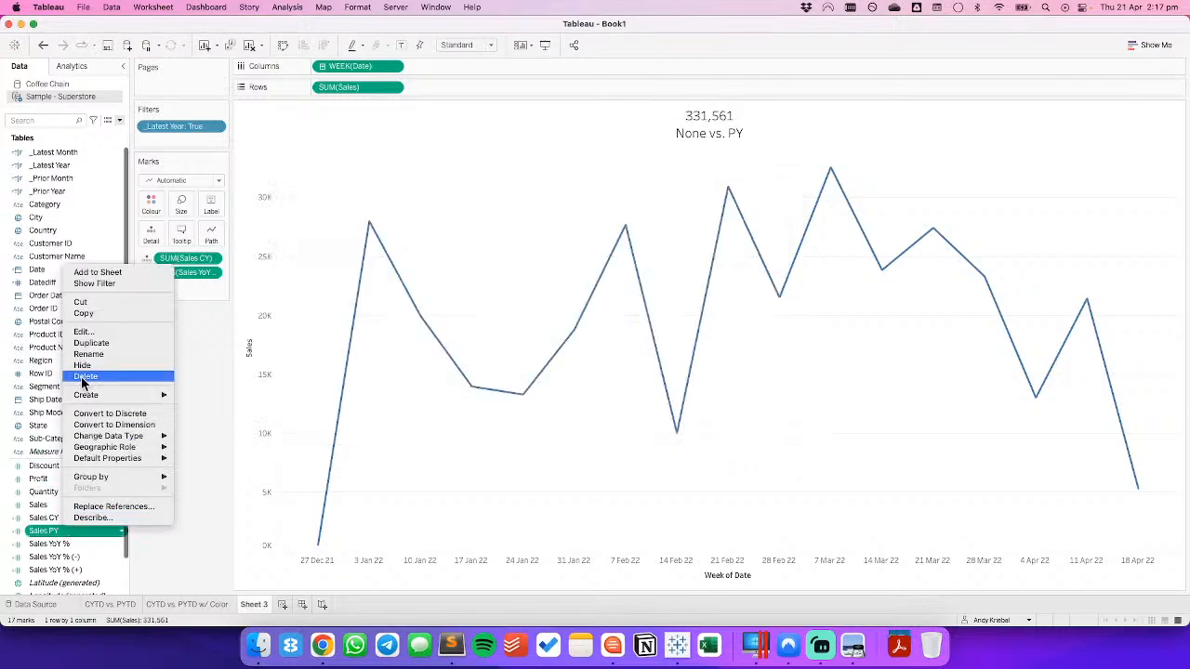
left_click(84, 332)
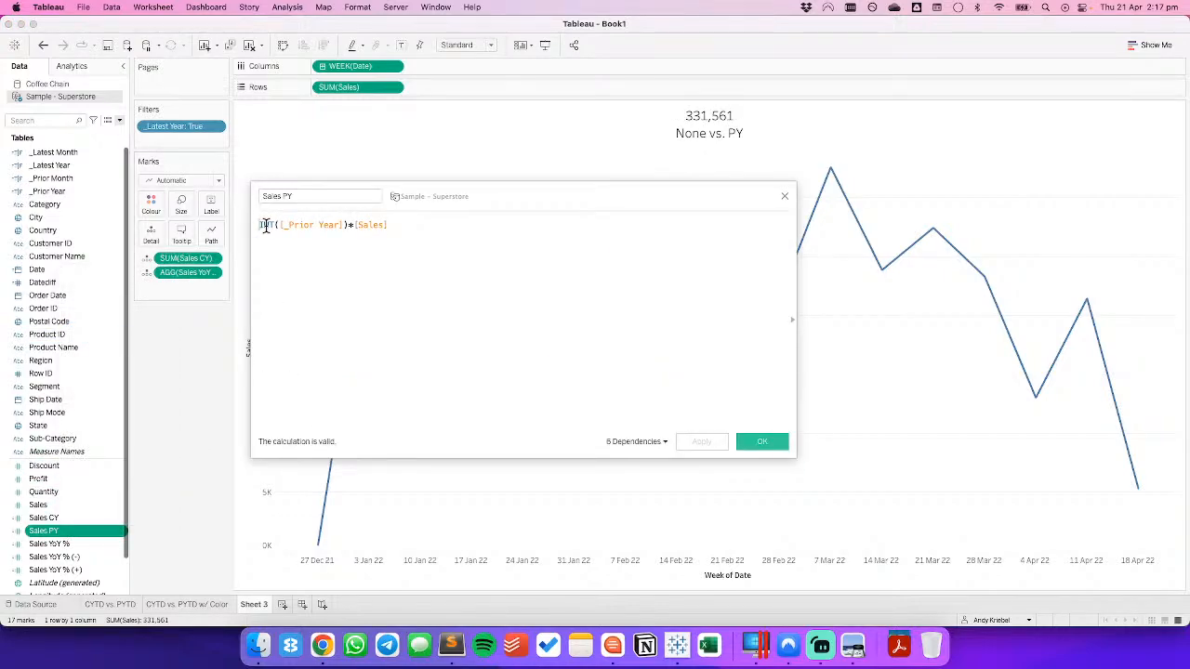
key("Return")
type("(SUM(")
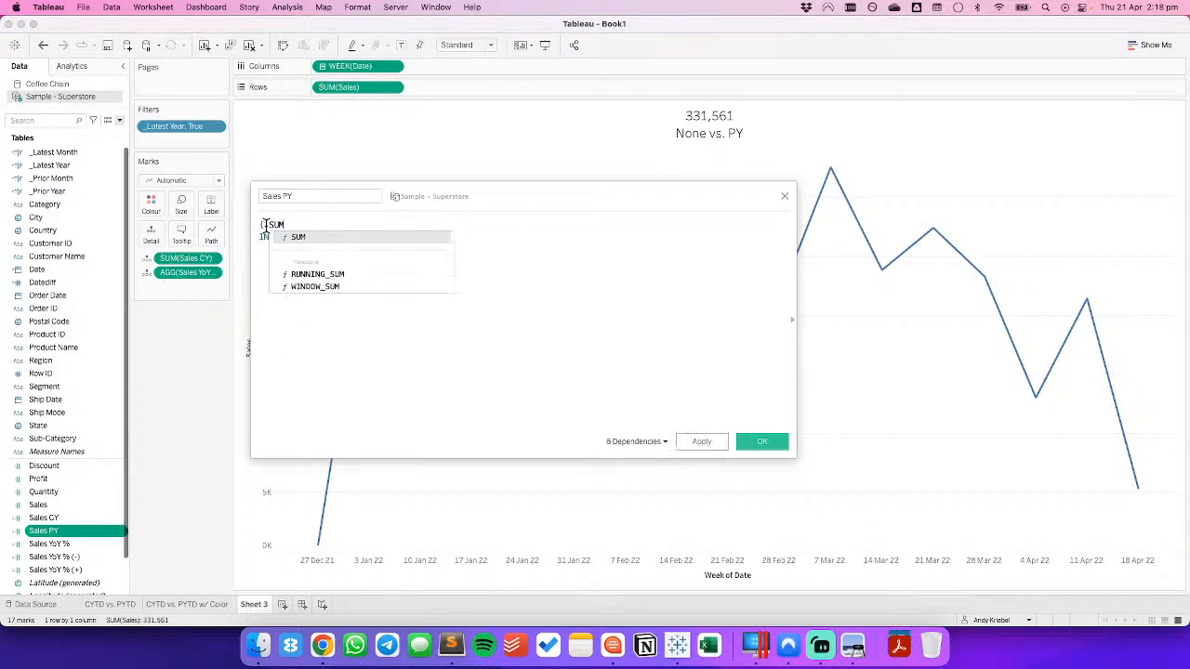
type(")")
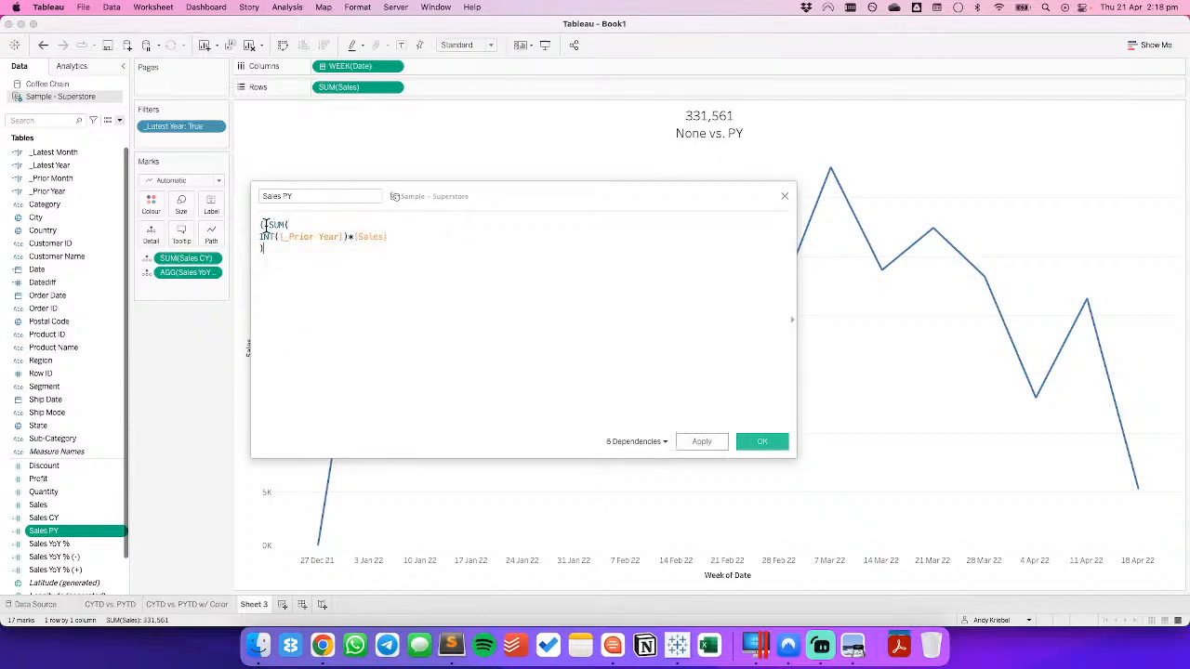
left_click(764, 442)
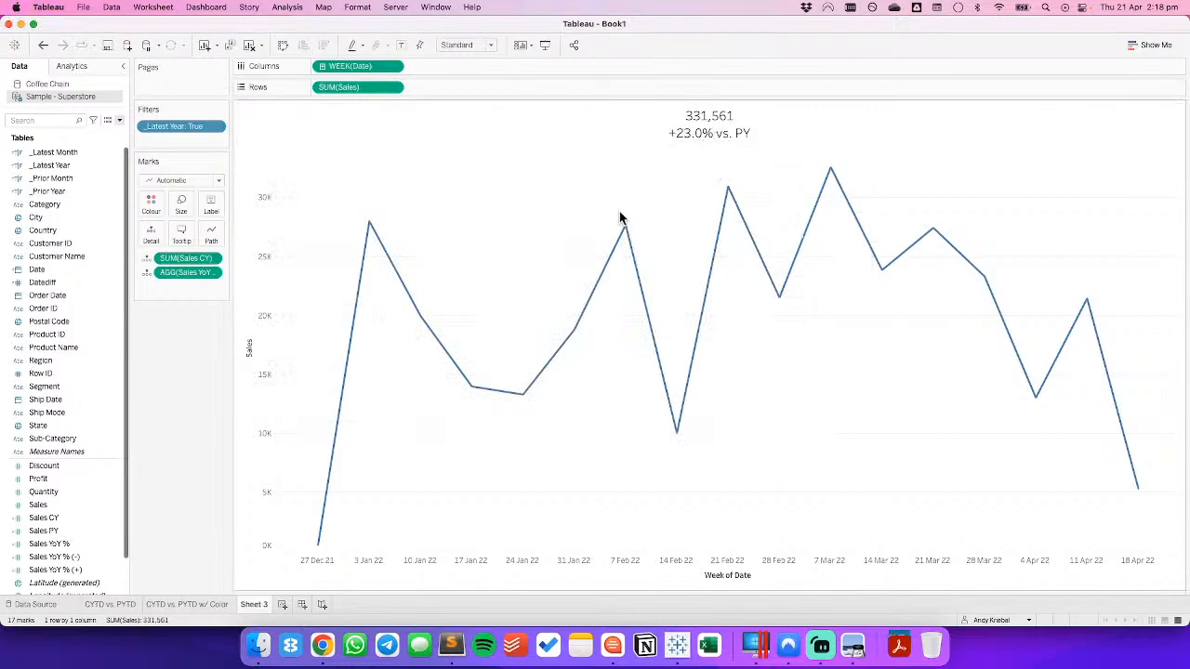
On the CYTD vs. PYTD w/ Color sheet, move Sub-Category from Rows to Filters, keeping only Binders, and make it a context filter.
left_click(183, 604)
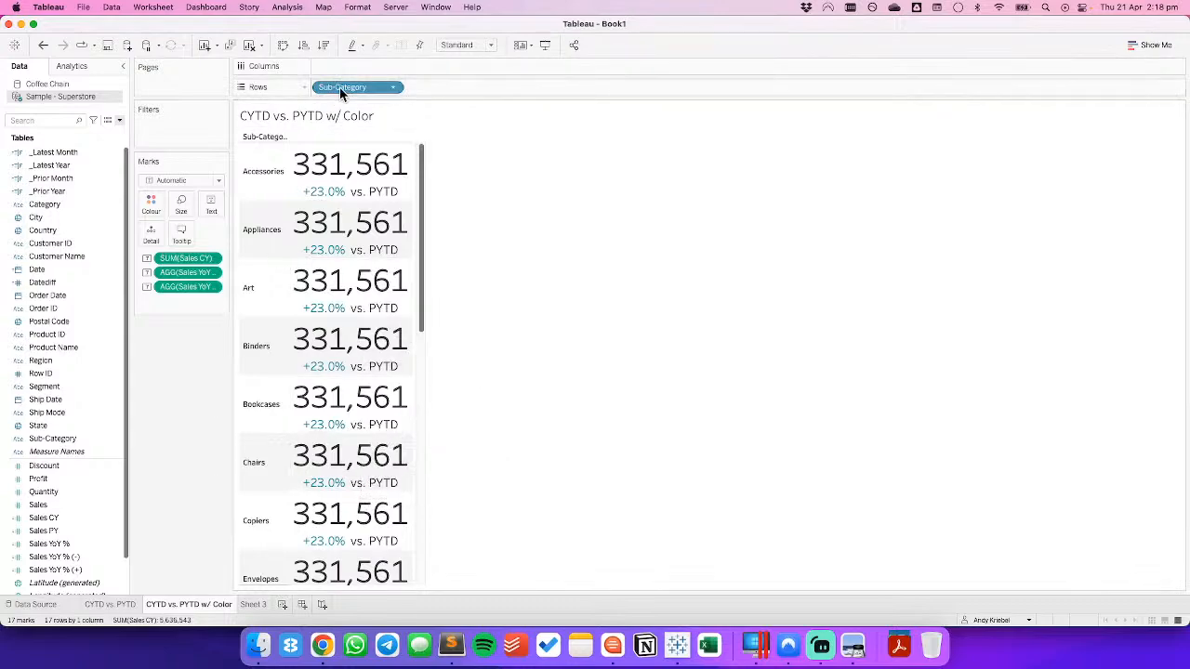
left_click_drag(339, 86, 198, 125)
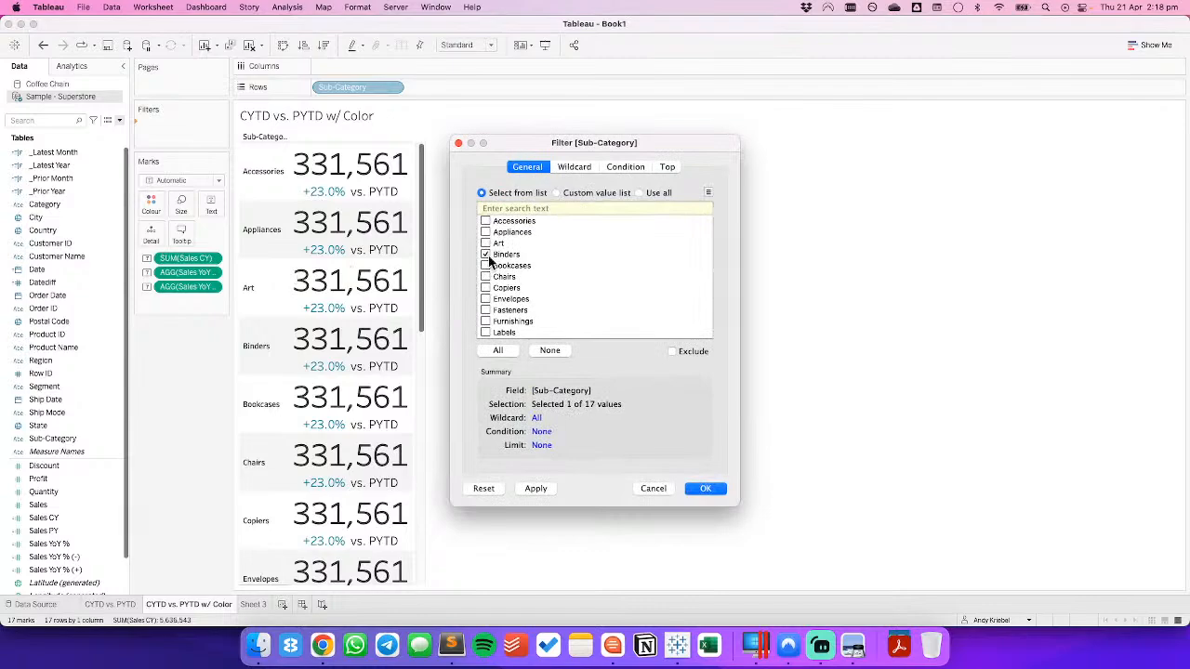
left_click(716, 491)
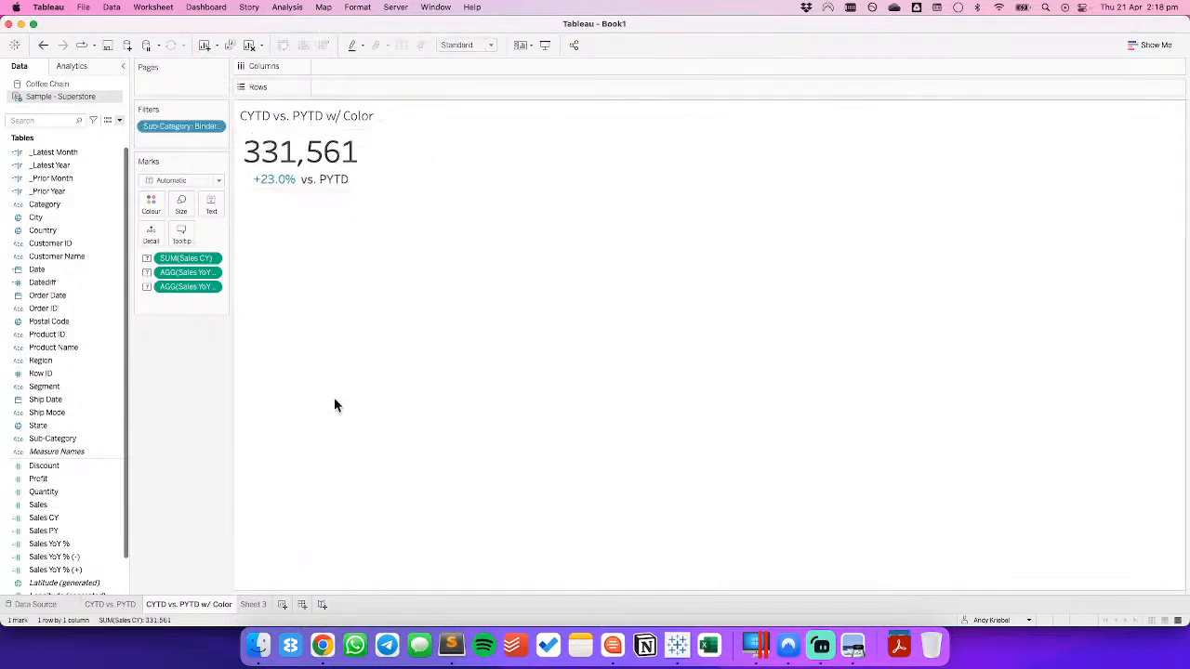
left_click(216, 127)
left_click(205, 179)
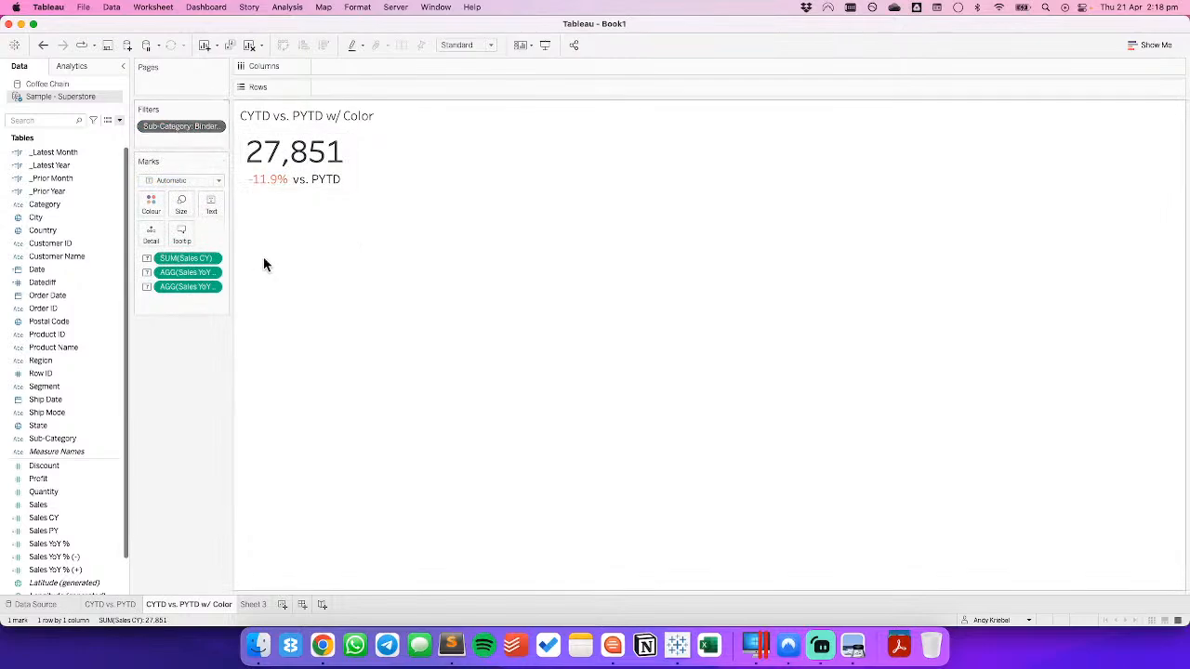
On Sheet 3, format the title's Sales CY line as bold at size 28.
left_click(132, 603)
left_click(251, 605)
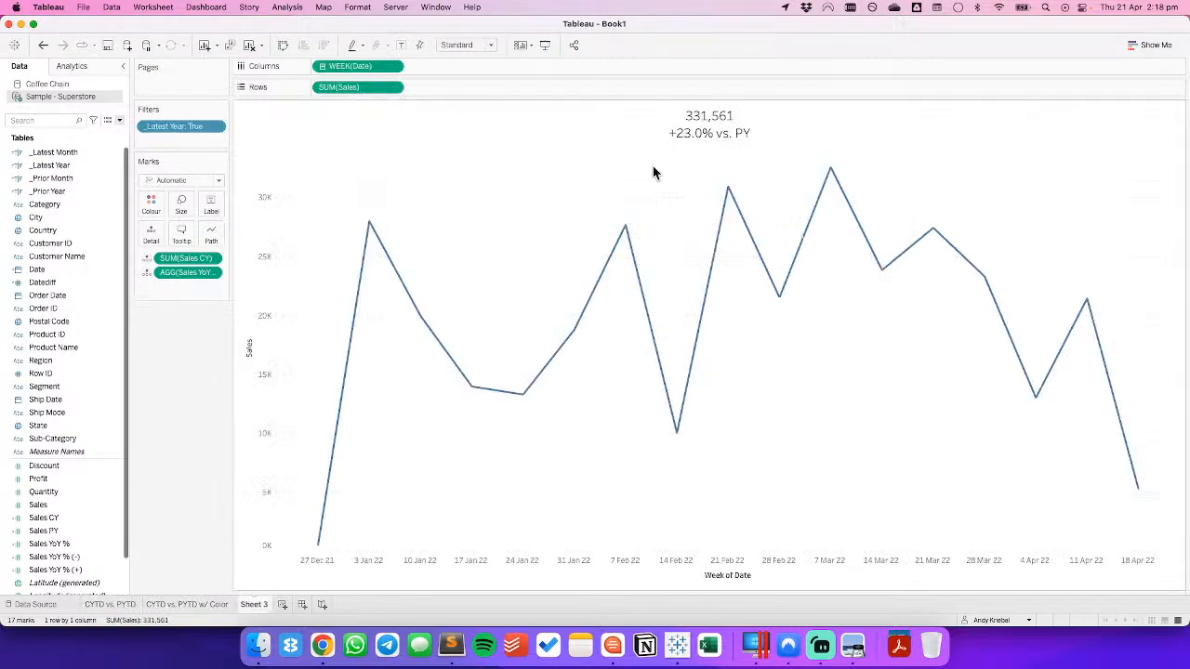
double_click(722, 119)
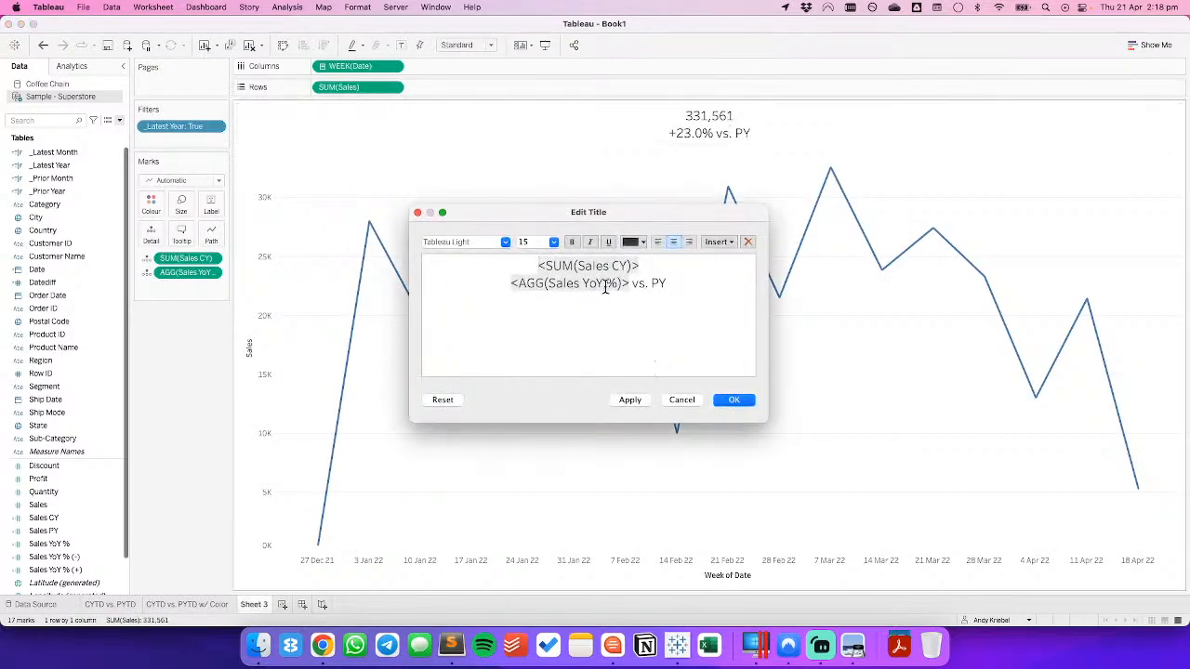
triple_click(600, 266)
left_click(553, 242)
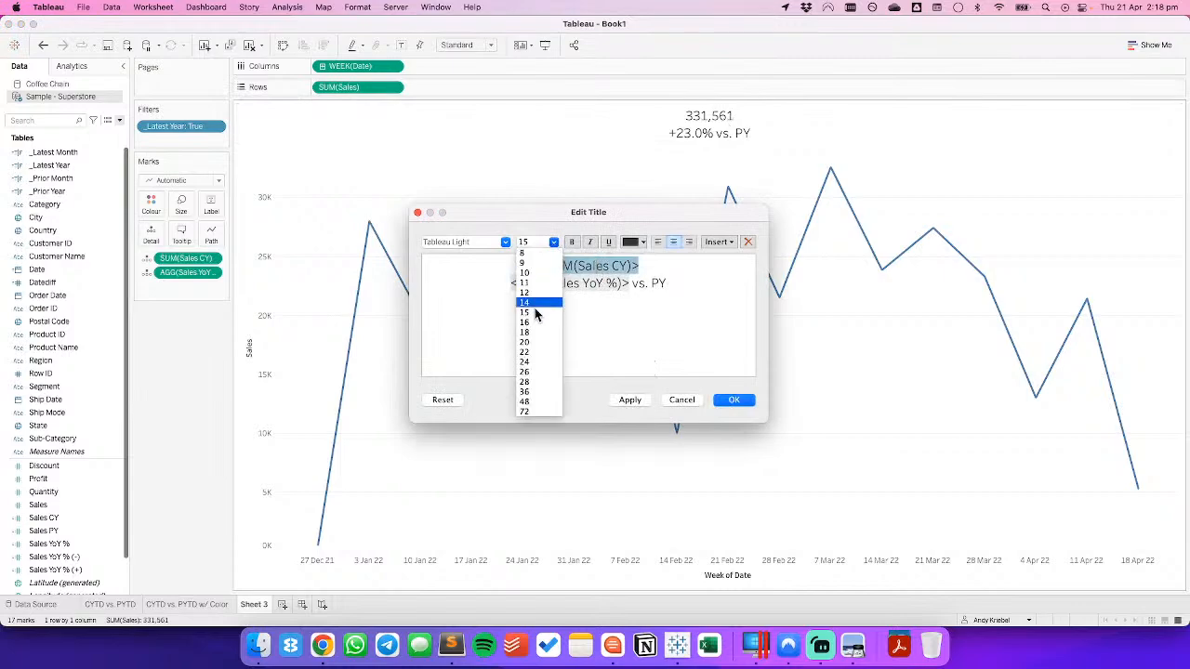
left_click(526, 382)
left_click(572, 242)
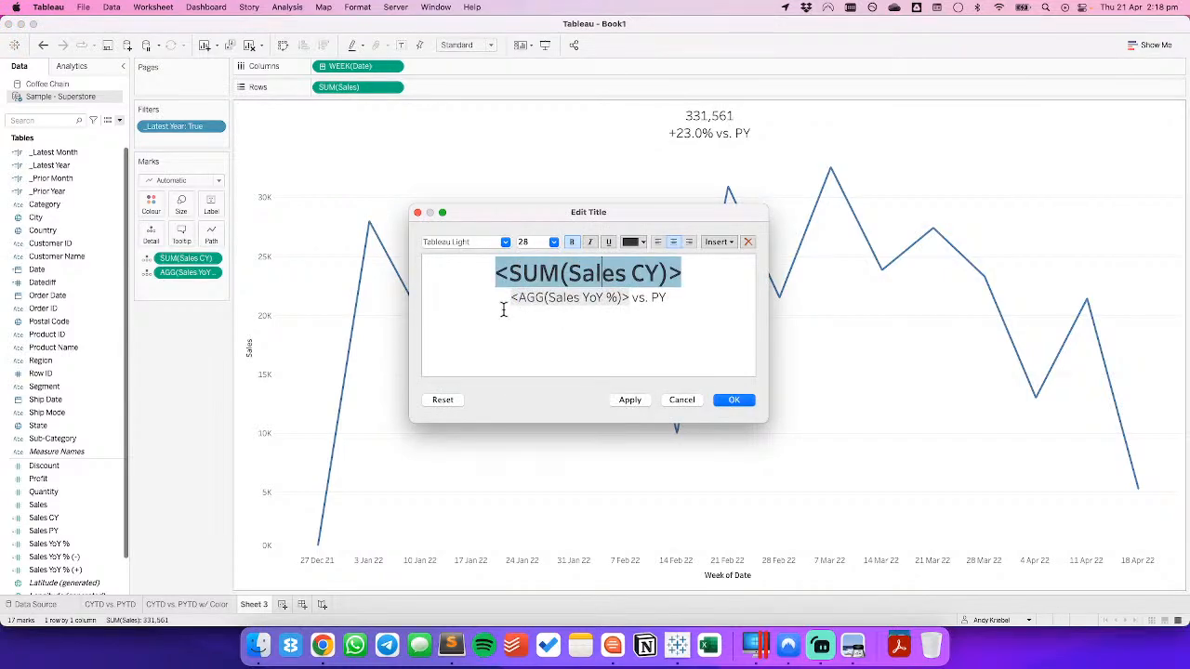
Set the title's Sales YoY % "vs. PY" line to font size 12 and apply the title.
left_click_drag(509, 298, 698, 295)
left_click(555, 243)
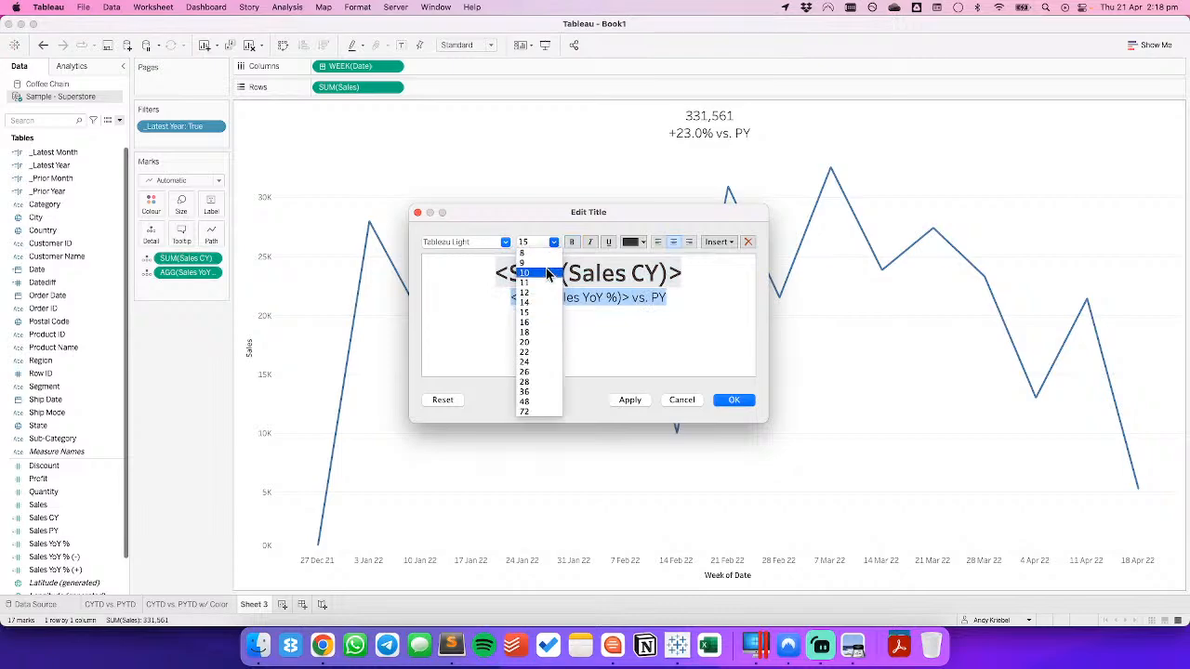
left_click(525, 302)
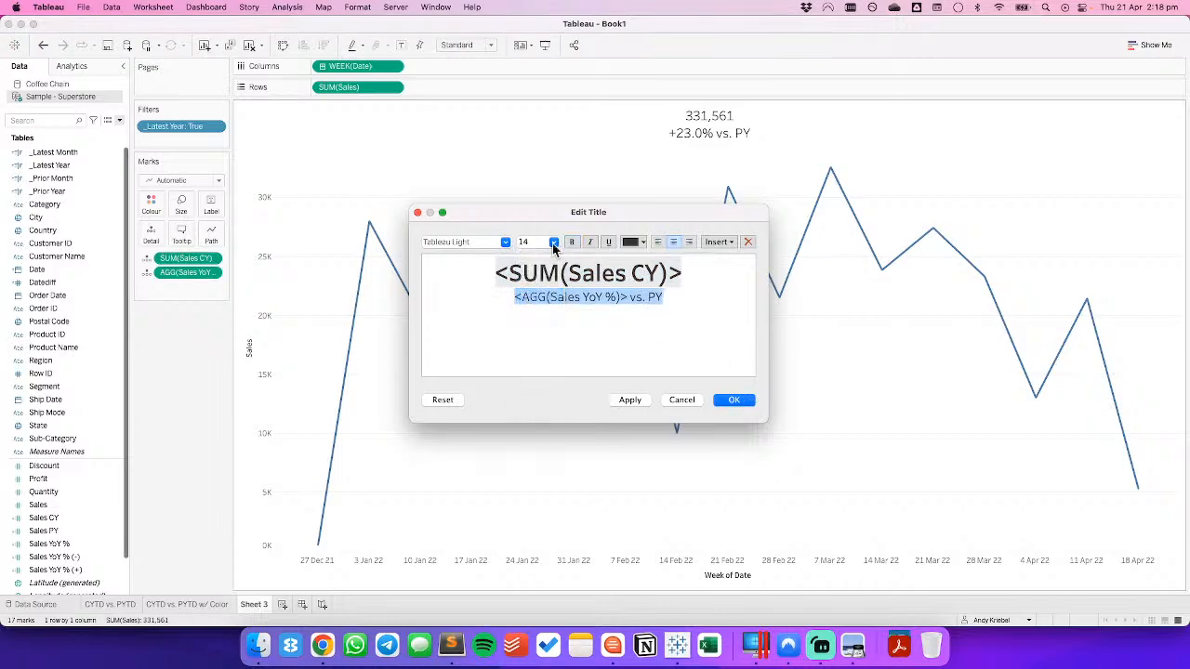
left_click(553, 243)
left_click(527, 294)
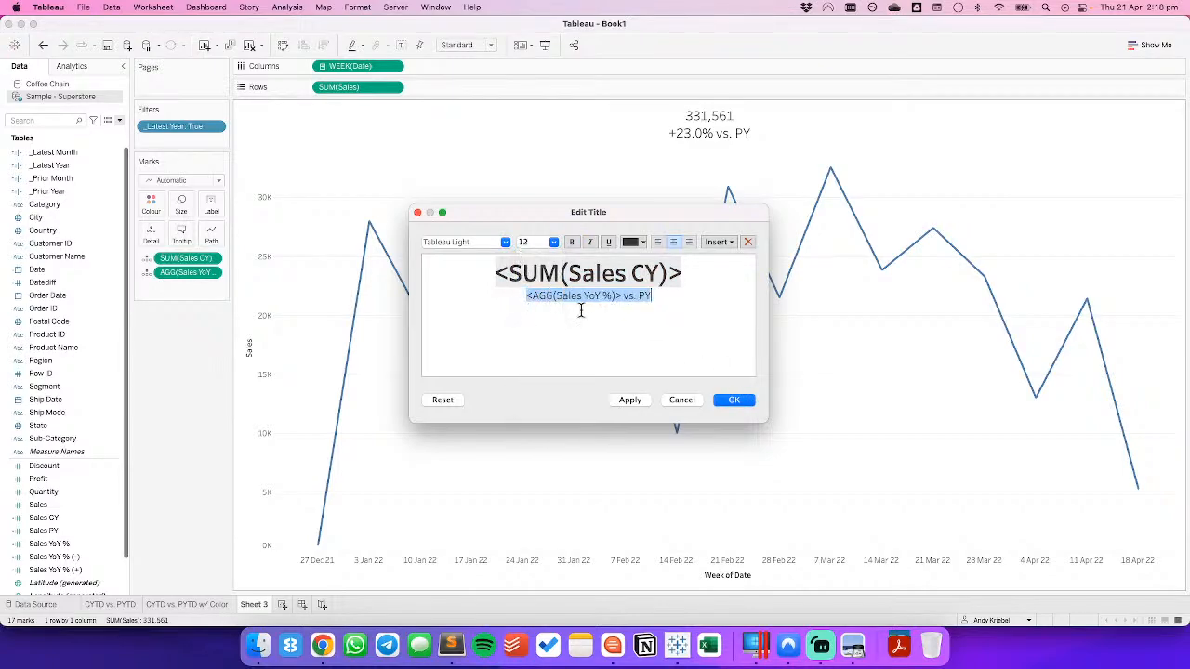
left_click(734, 399)
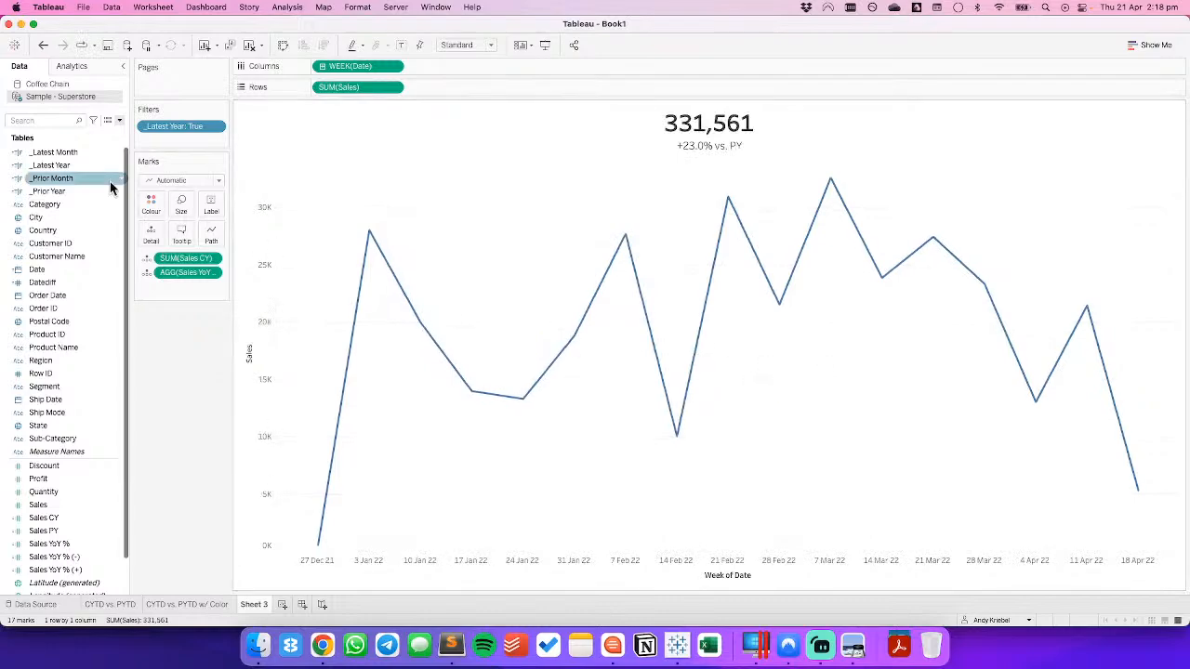
Colour the weekly sales line black.
left_click(151, 204)
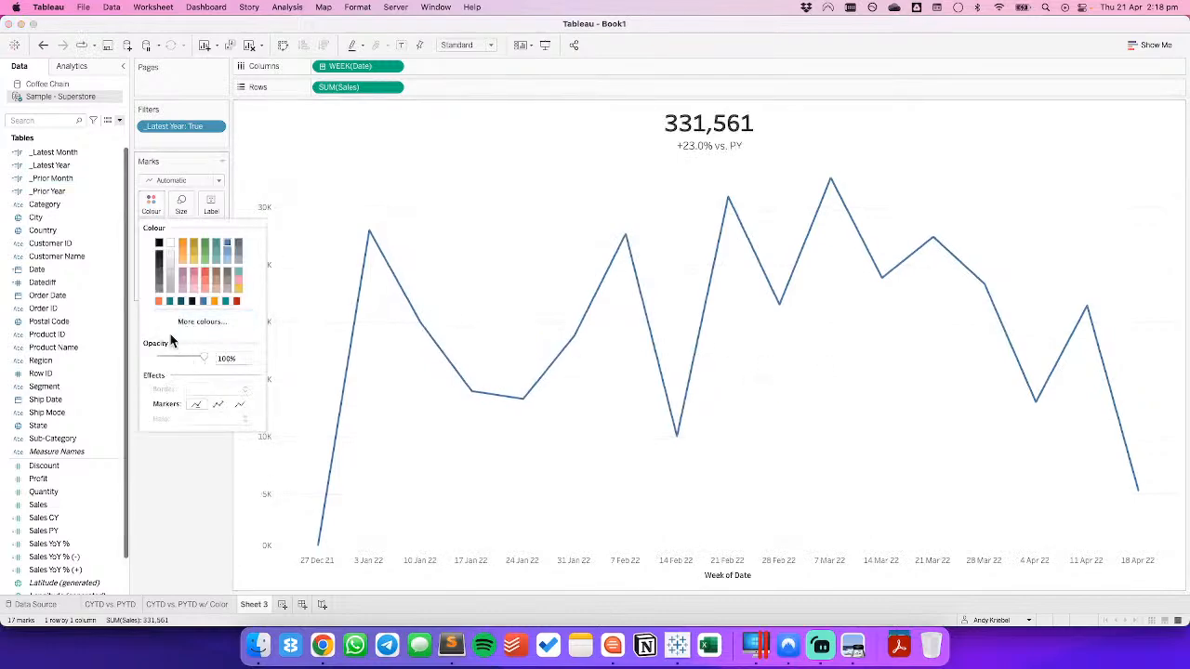
left_click(158, 246)
left_click(452, 442)
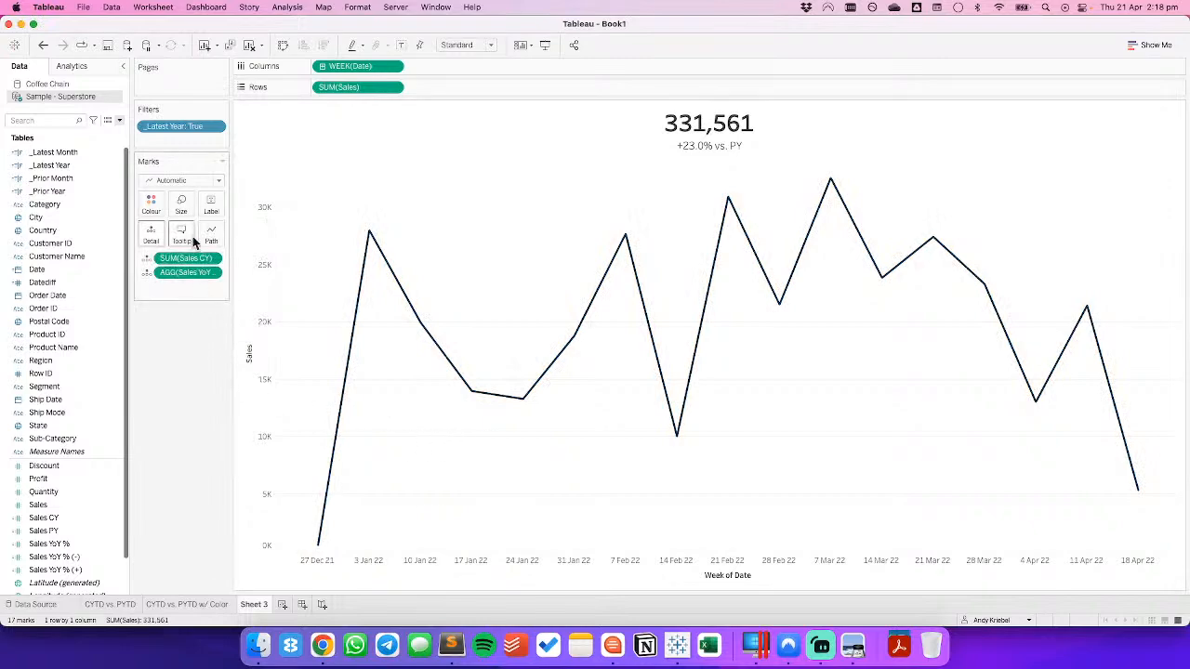
Set the sheet's grid lines, zero lines and axis rulers to None.
right_click(354, 245)
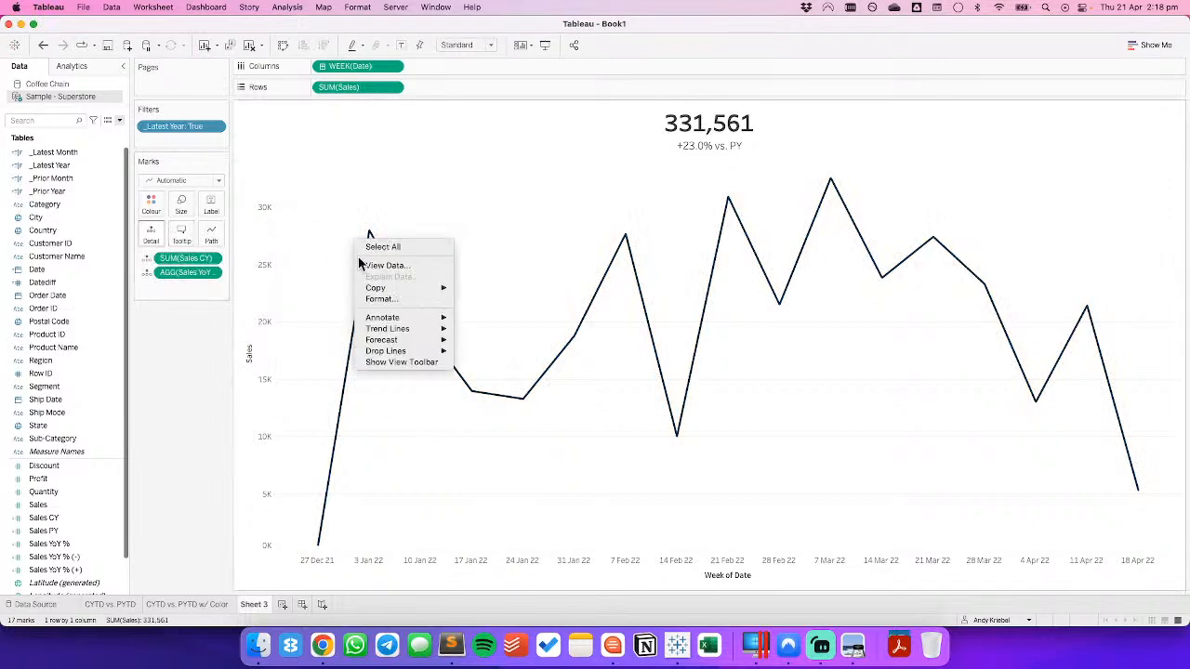
left_click(401, 299)
left_click(74, 86)
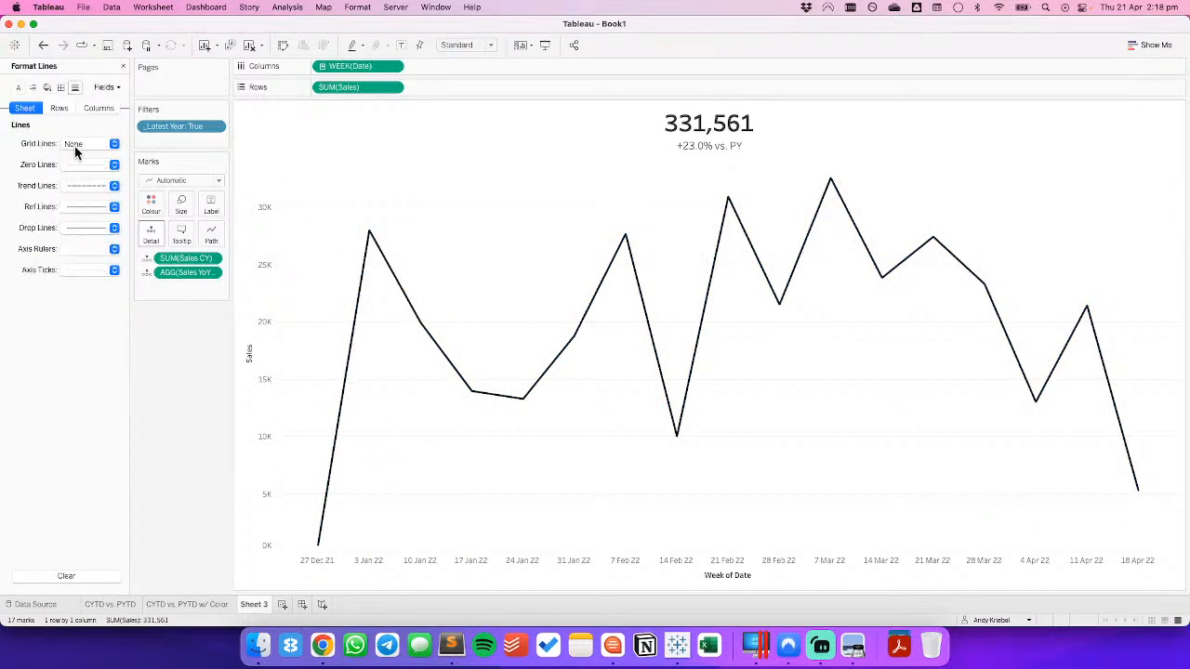
left_click(84, 144)
left_click(87, 163)
left_click(87, 165)
left_click(89, 183)
left_click(82, 249)
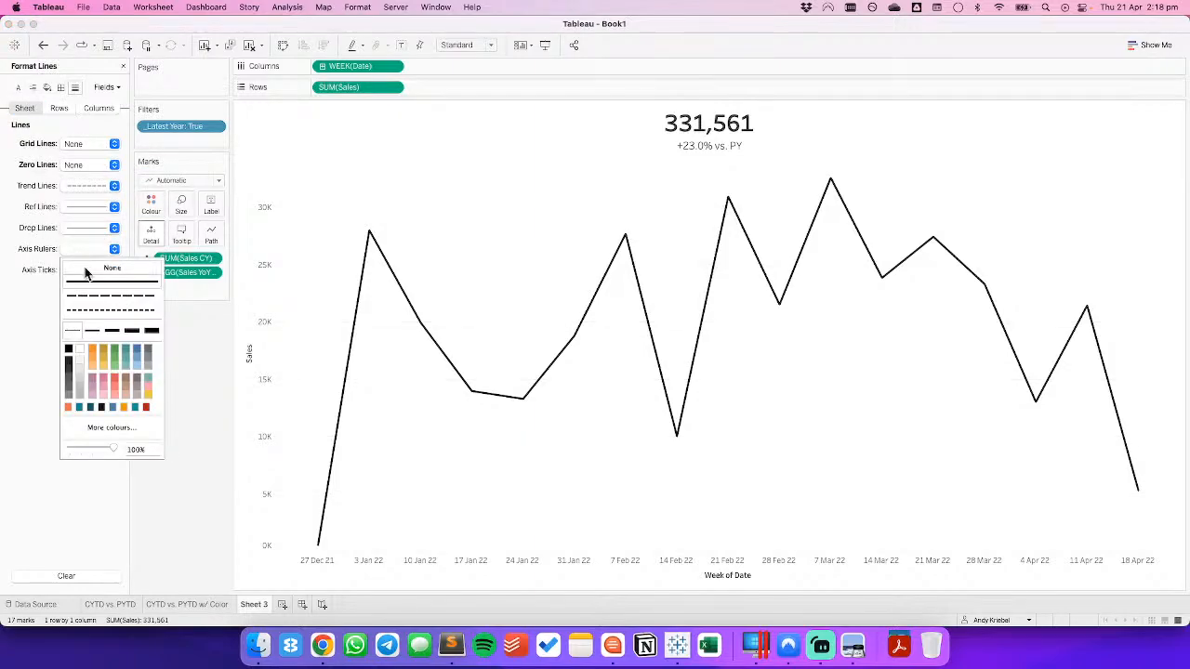
left_click(87, 273)
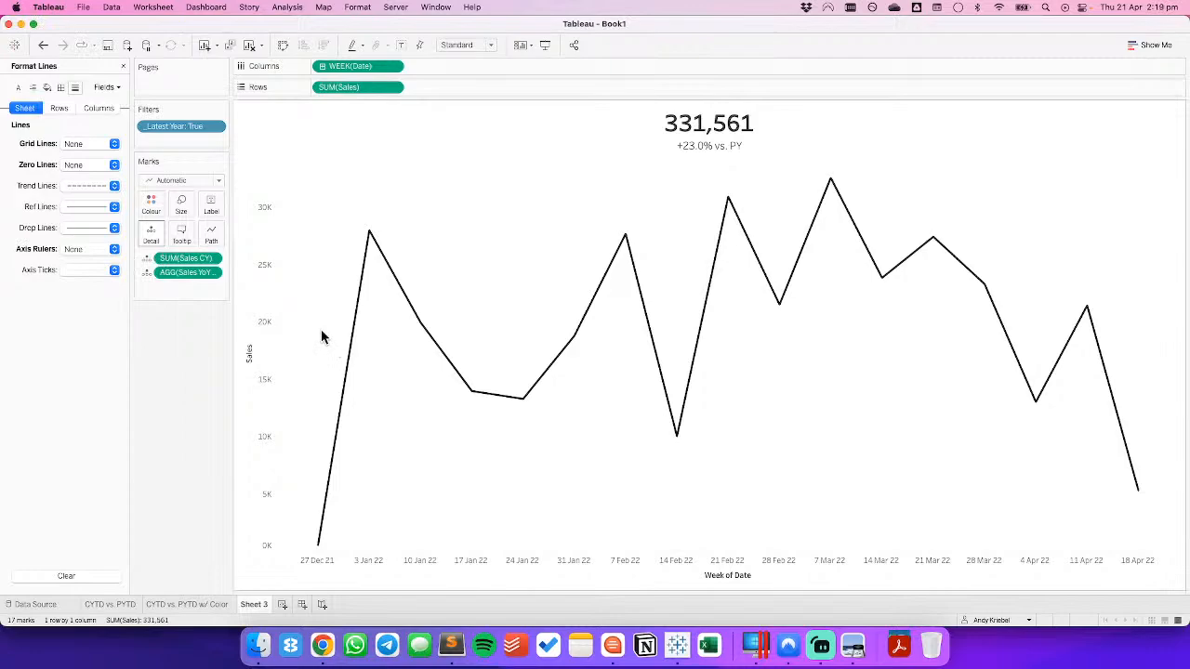
Hide the Sales and Week of Date axis headers, and rename the sheet Weekly Sales CY.
right_click(252, 315)
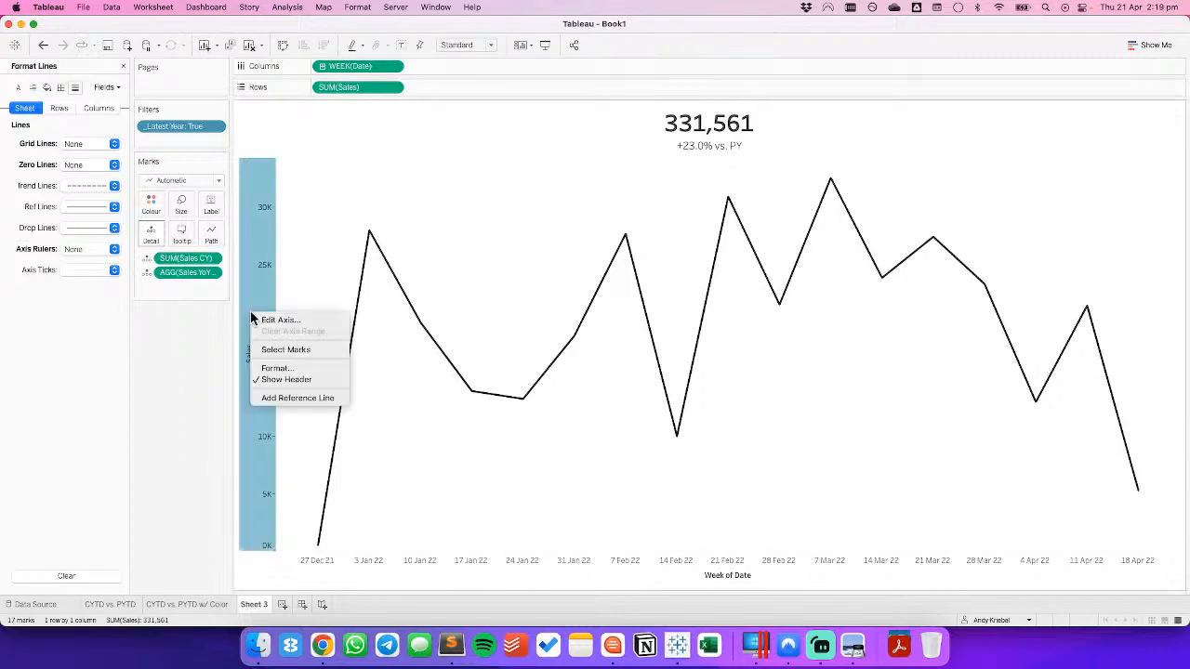
left_click(284, 380)
right_click(685, 564)
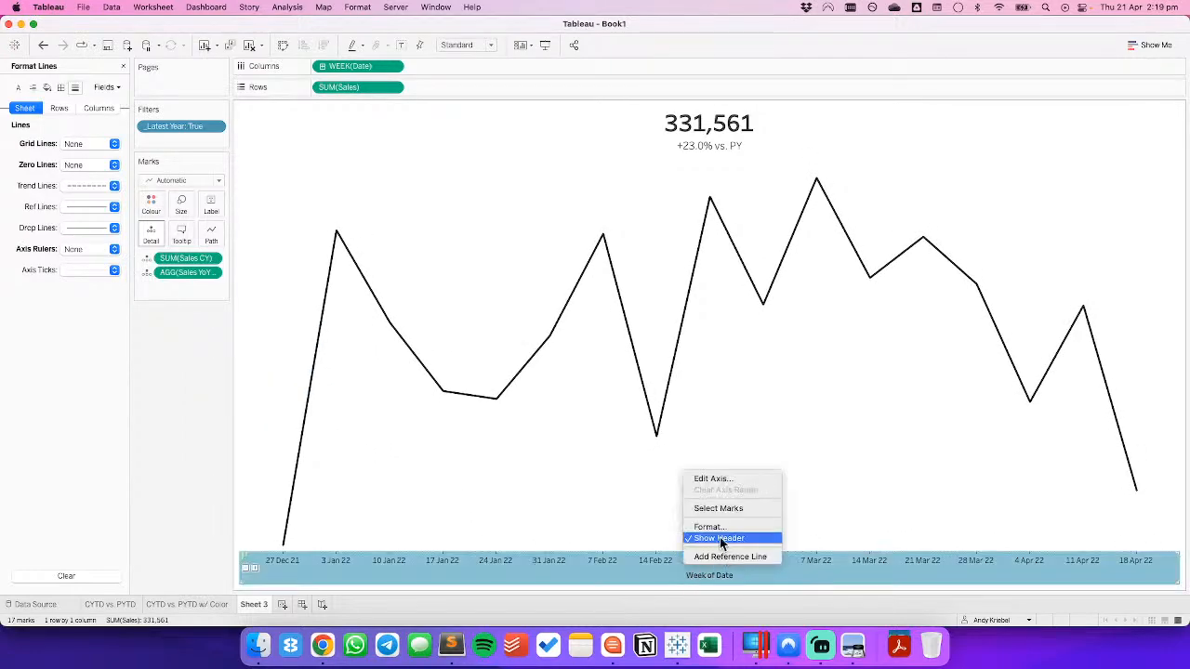
left_click(721, 539)
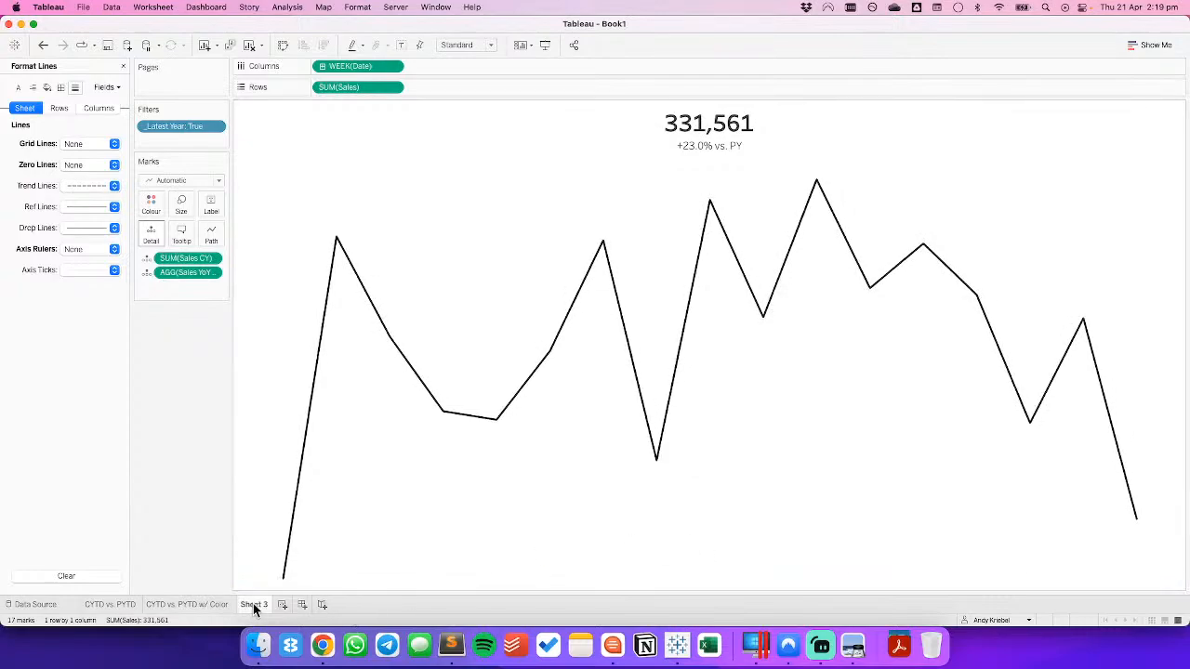
type("Weekly Sales CY")
key("Return")
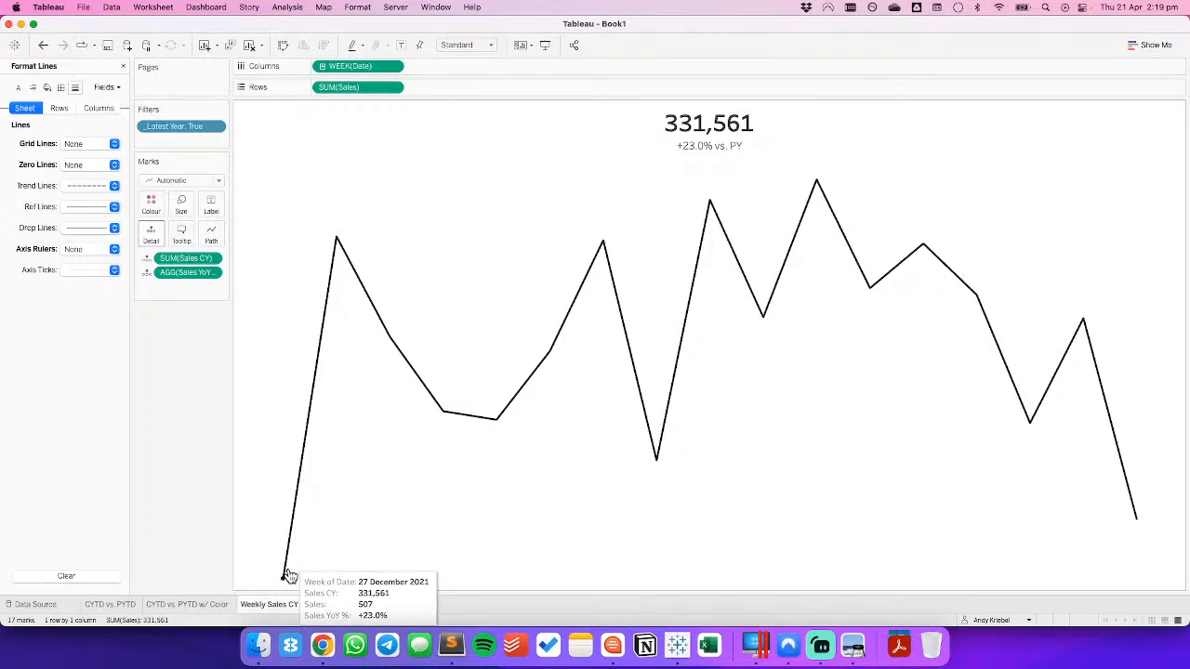
Check the KPI Cards example in the browser, then close the line formatting and duplicate the Weekly Sales CY sheet.
key("super+Tab")
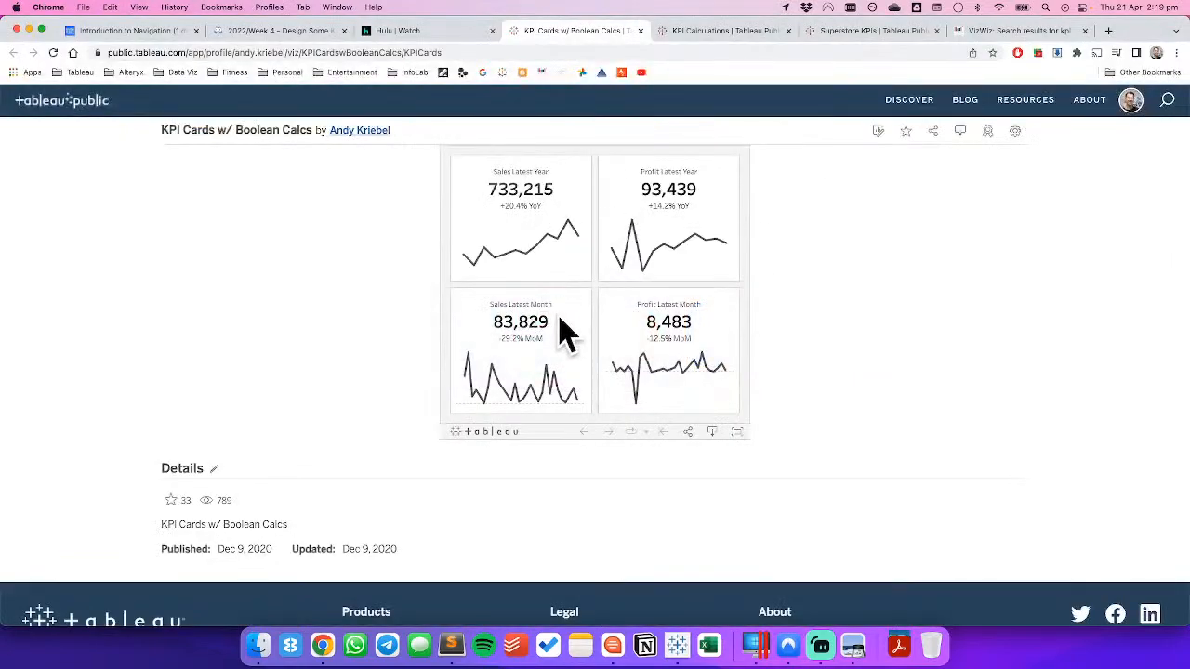
key("super+Tab")
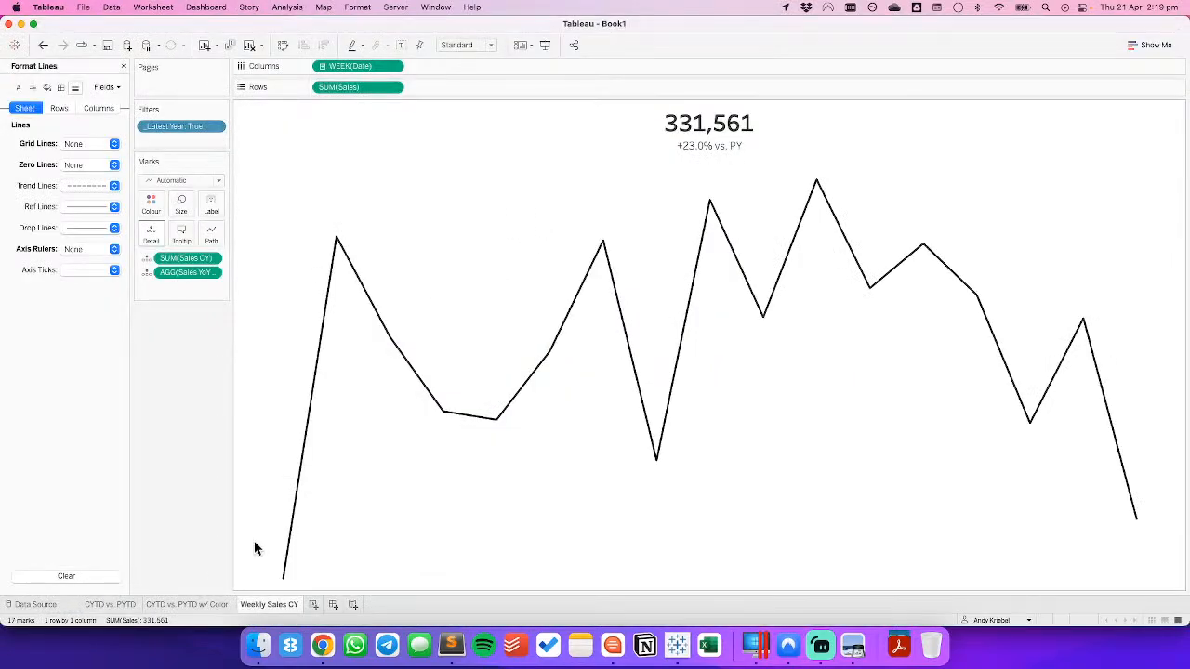
right_click(281, 605)
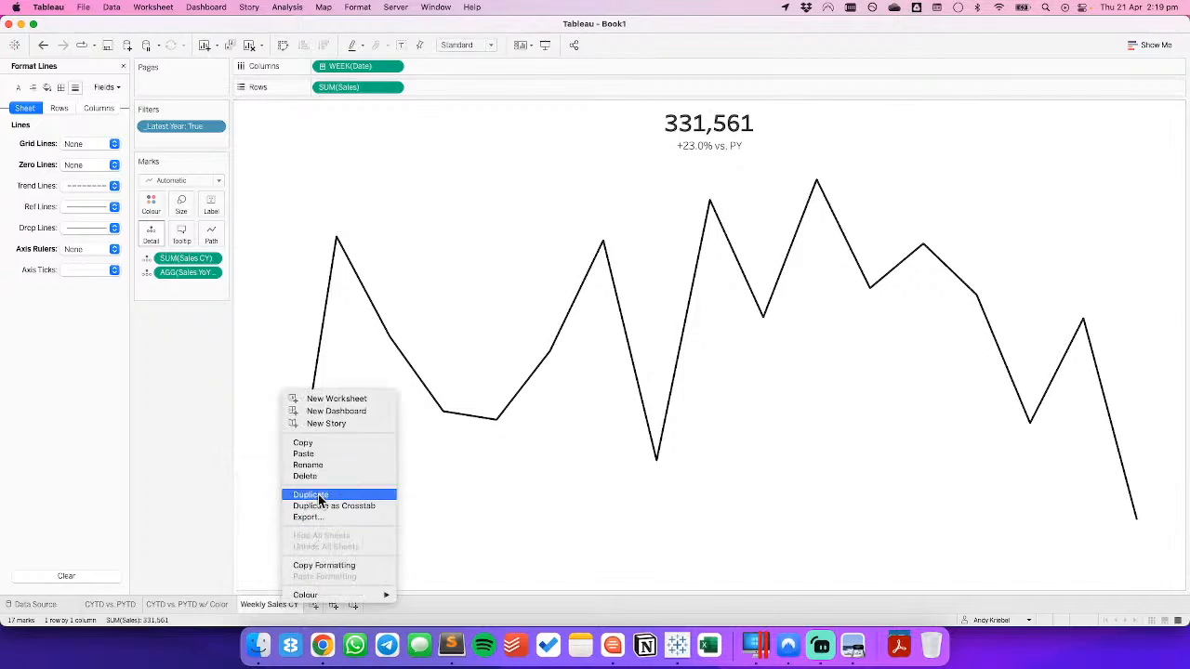
left_click(125, 67)
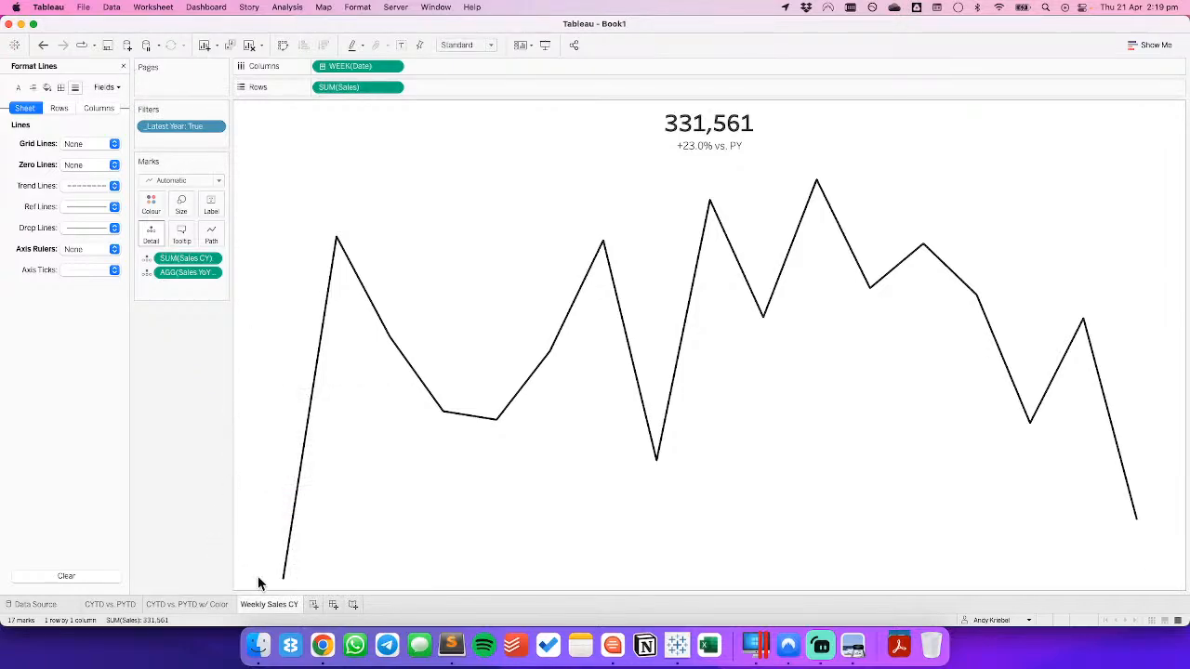
mouse_move(278, 604)
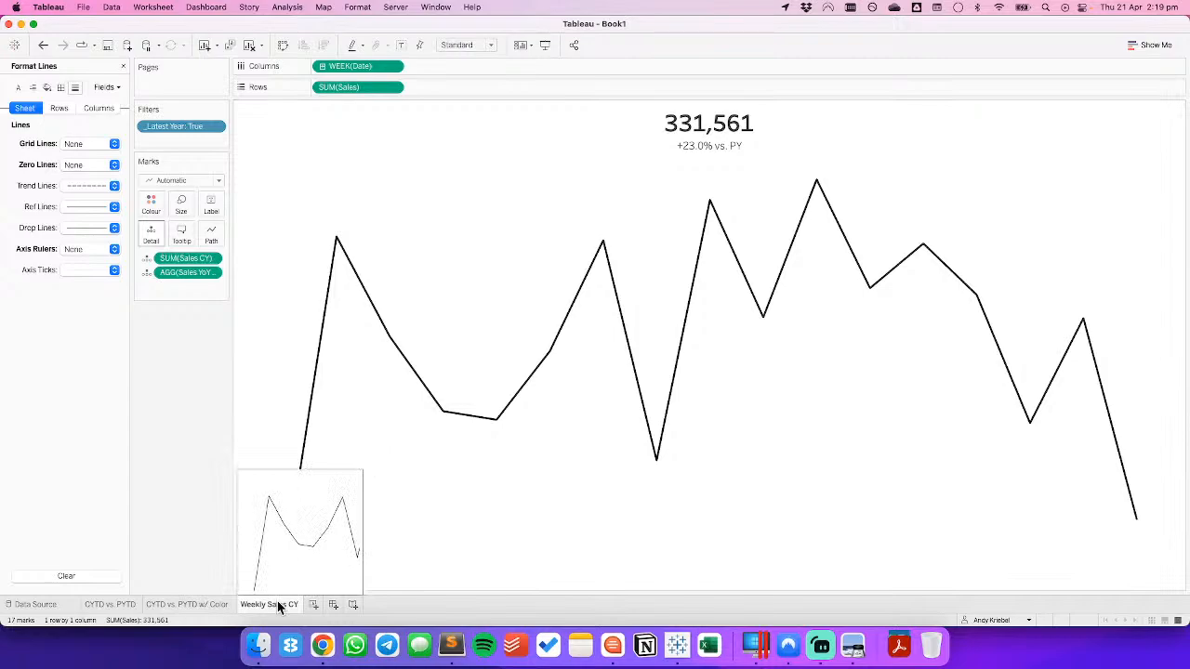
left_click(123, 69)
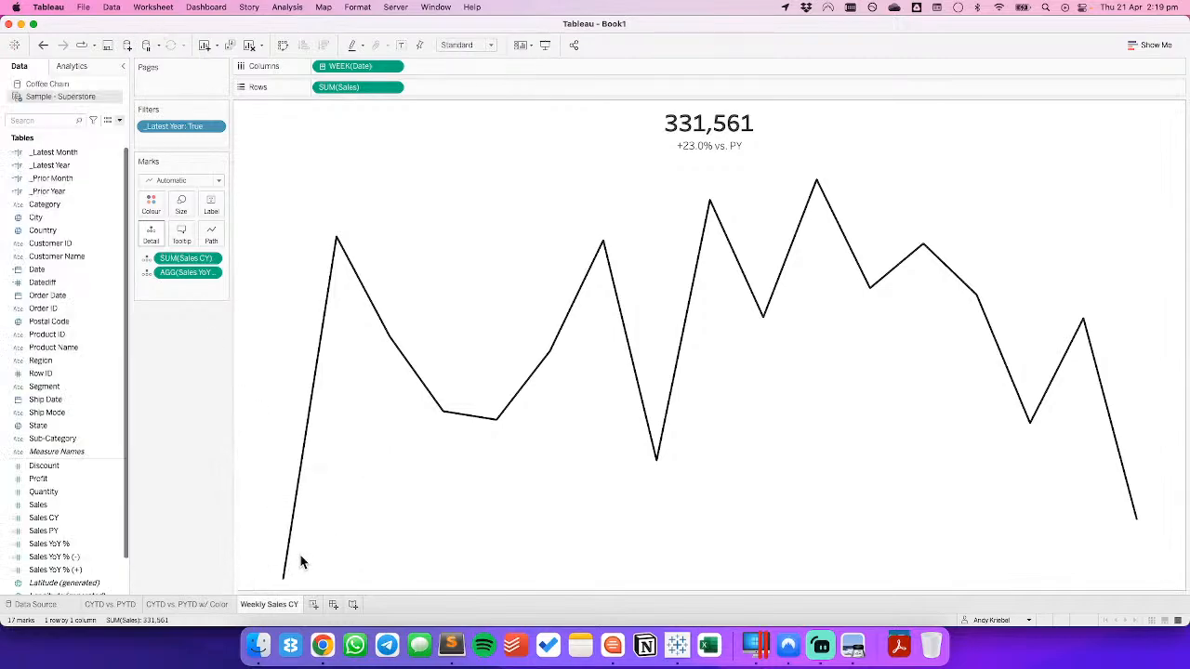
right_click(275, 603)
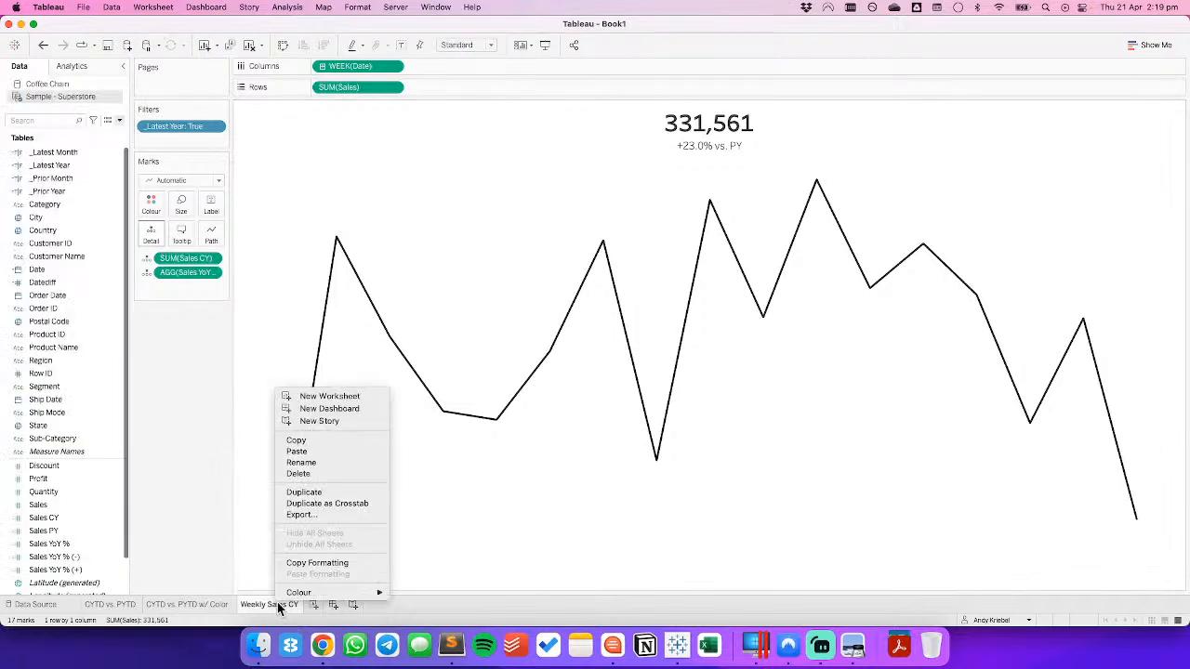
left_click(329, 491)
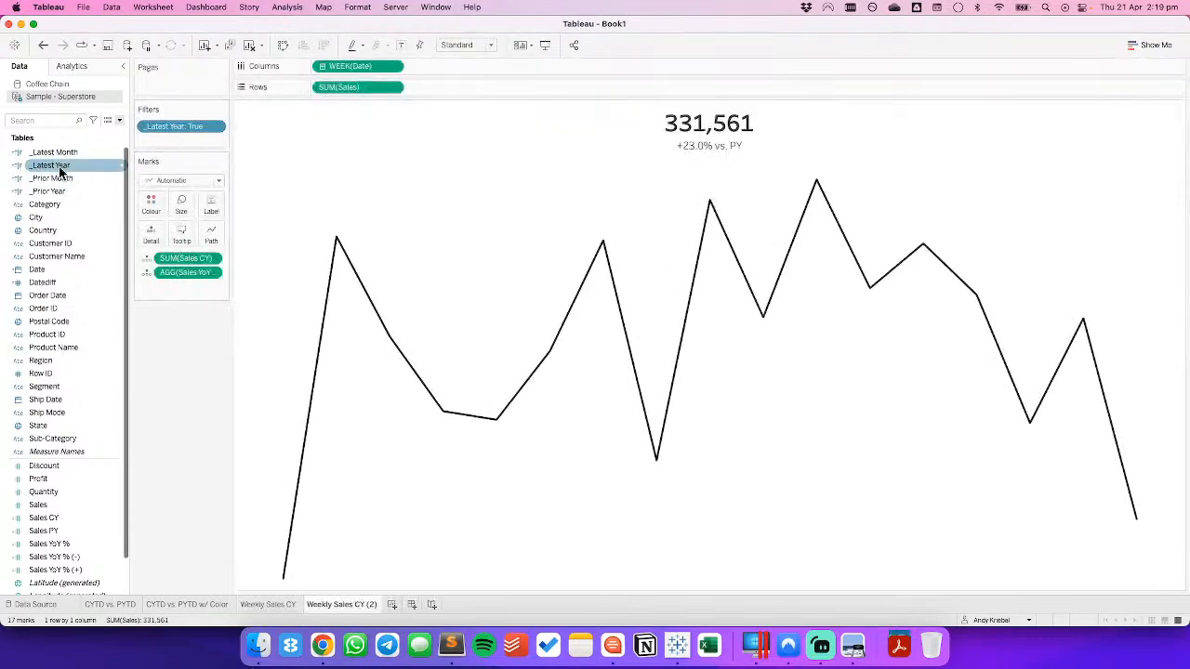
On the duplicated sheet, replace the _Latest Year filter with _Latest Month set to True and change Date on Columns to Exact Date.
left_click_drag(55, 153, 181, 138)
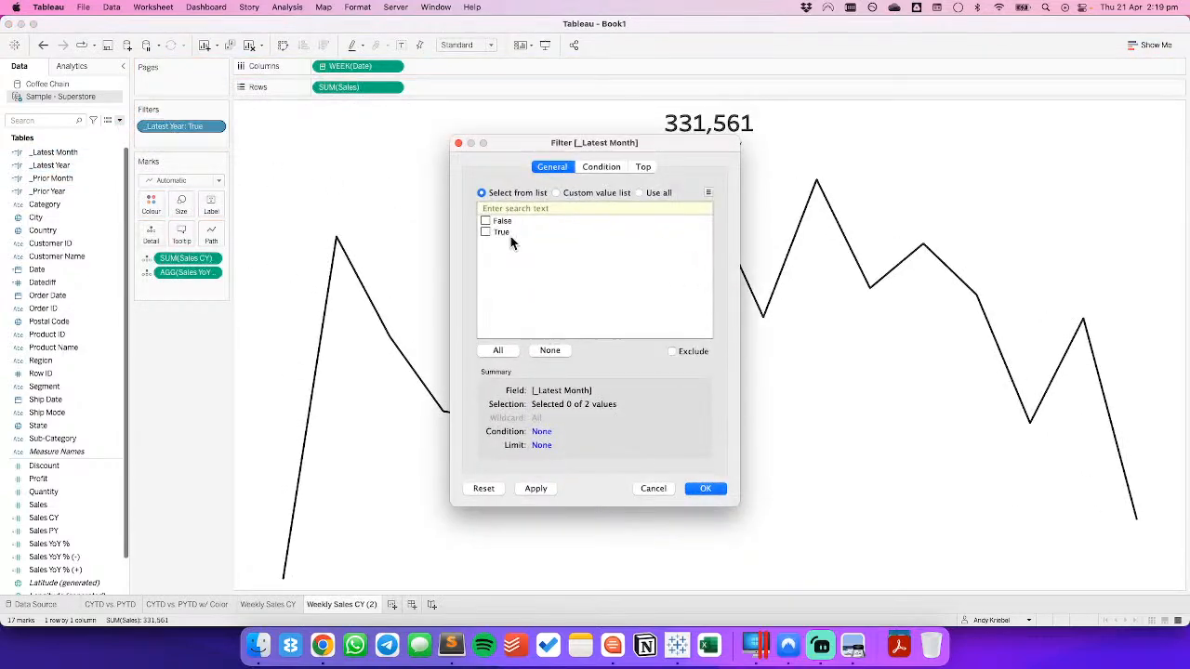
left_click(707, 490)
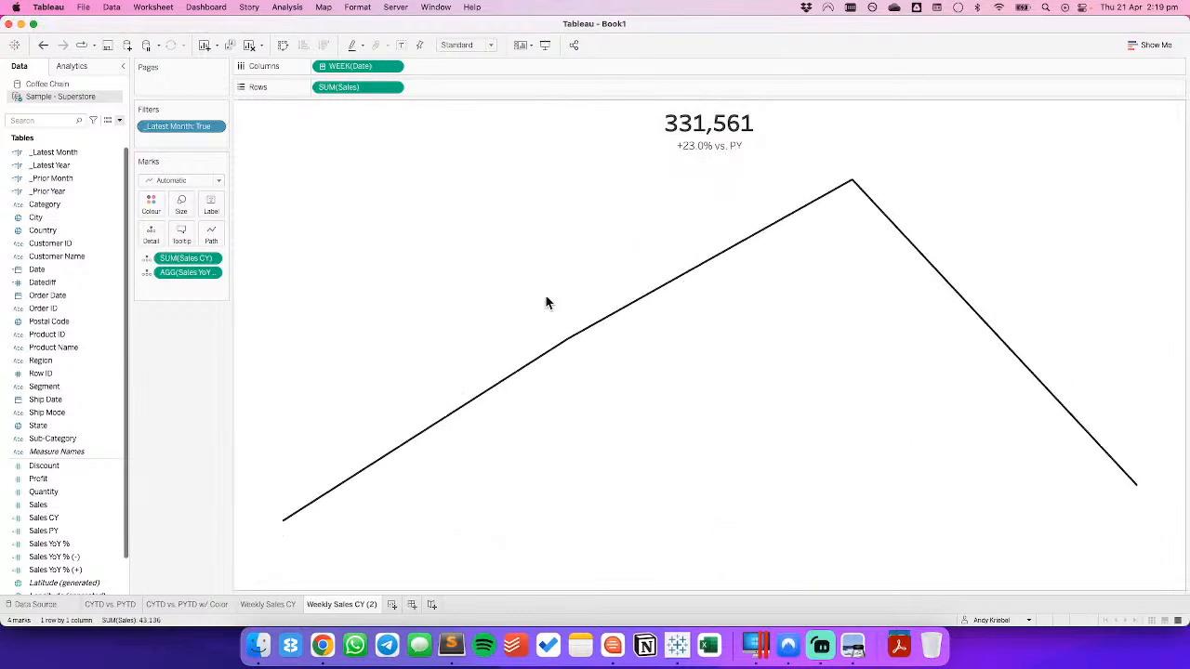
left_click(394, 67)
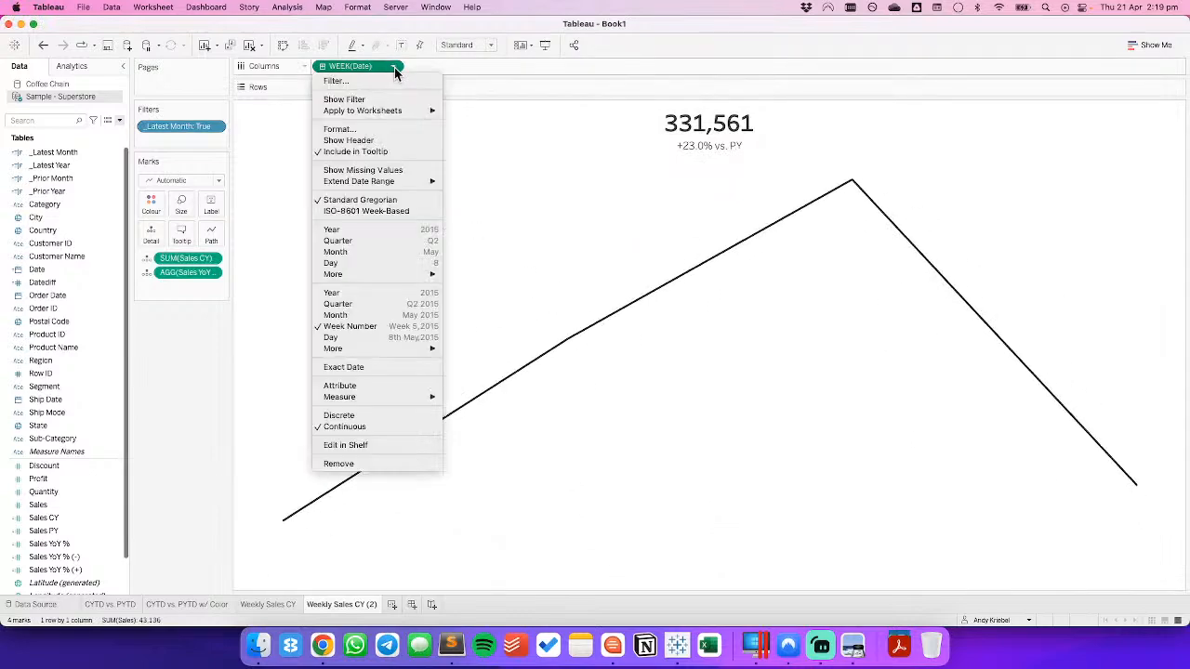
left_click(364, 367)
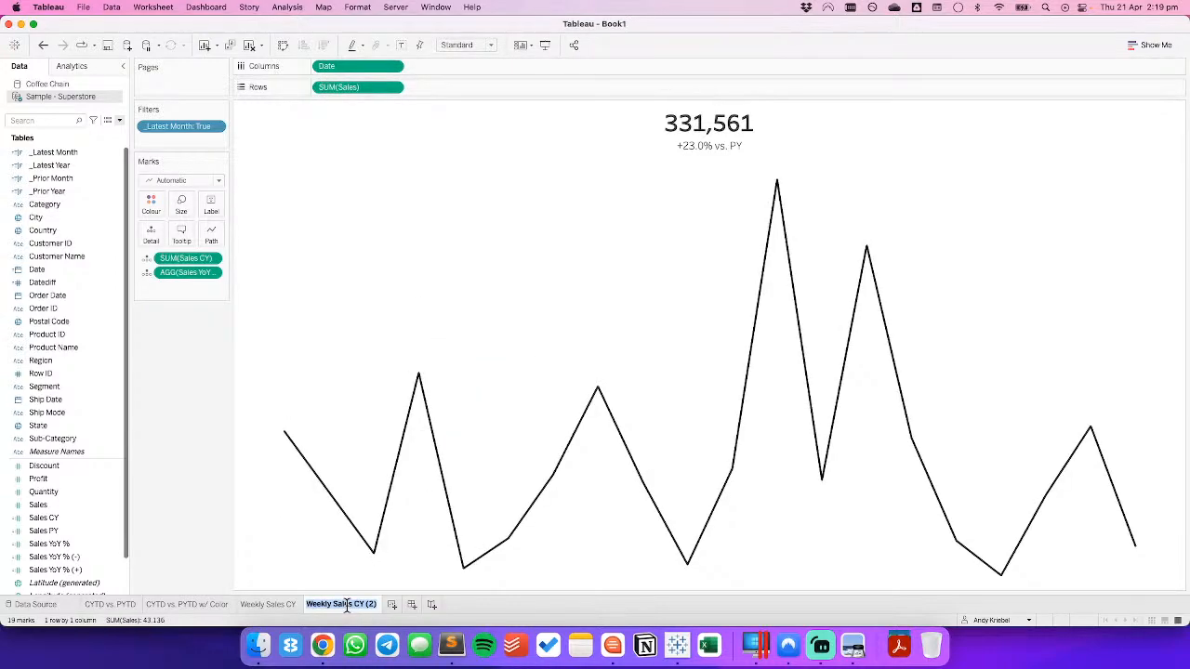
Rename the duplicated sheet Daily Sales CM.
type("Daily Sales CM")
key("Return")
Duplicate the Sales CY, Sales PY and Sales YoY % calculations together.
left_click(95, 519)
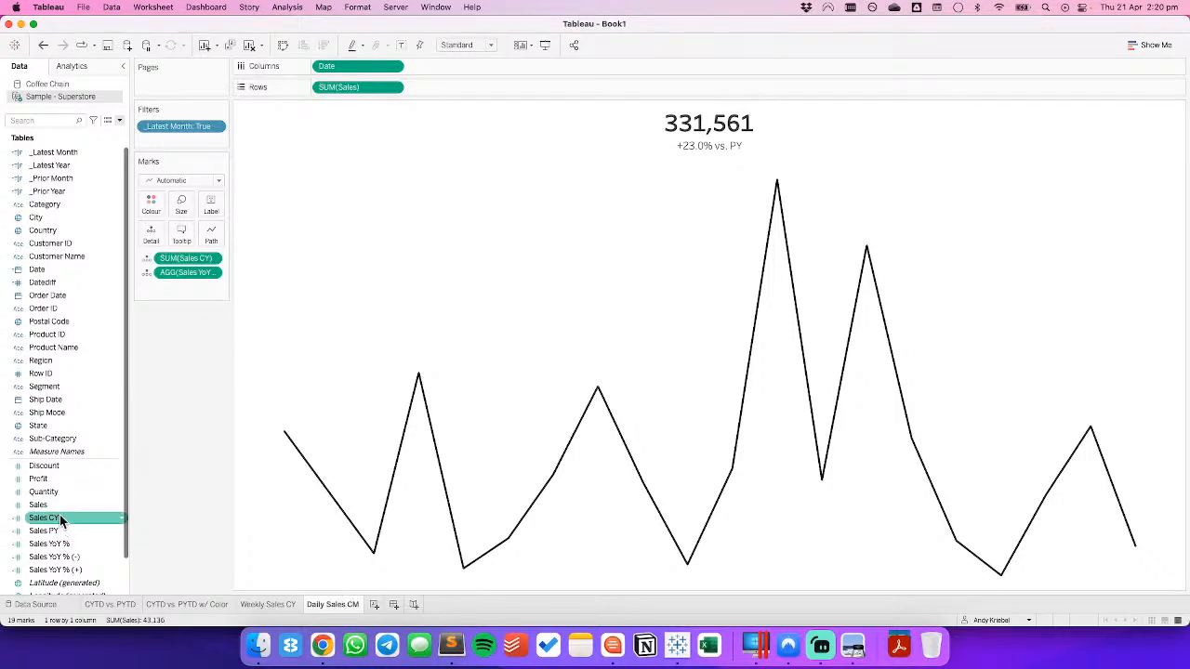
left_click(65, 570, "super")
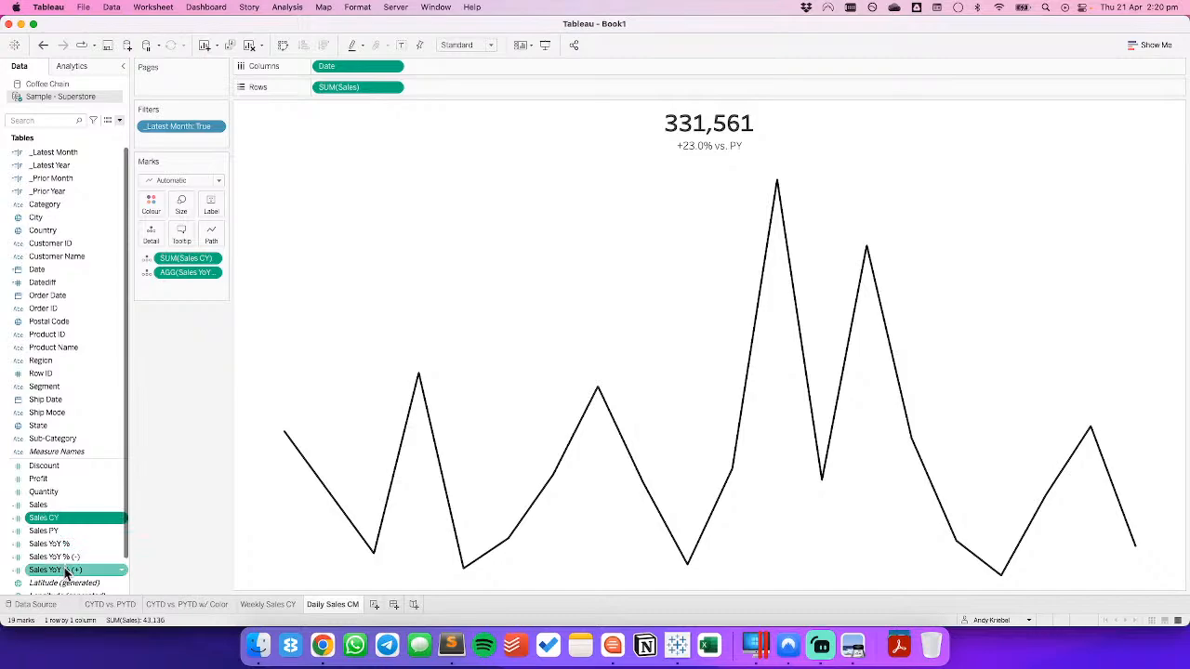
left_click(62, 544, "shift")
right_click(65, 544)
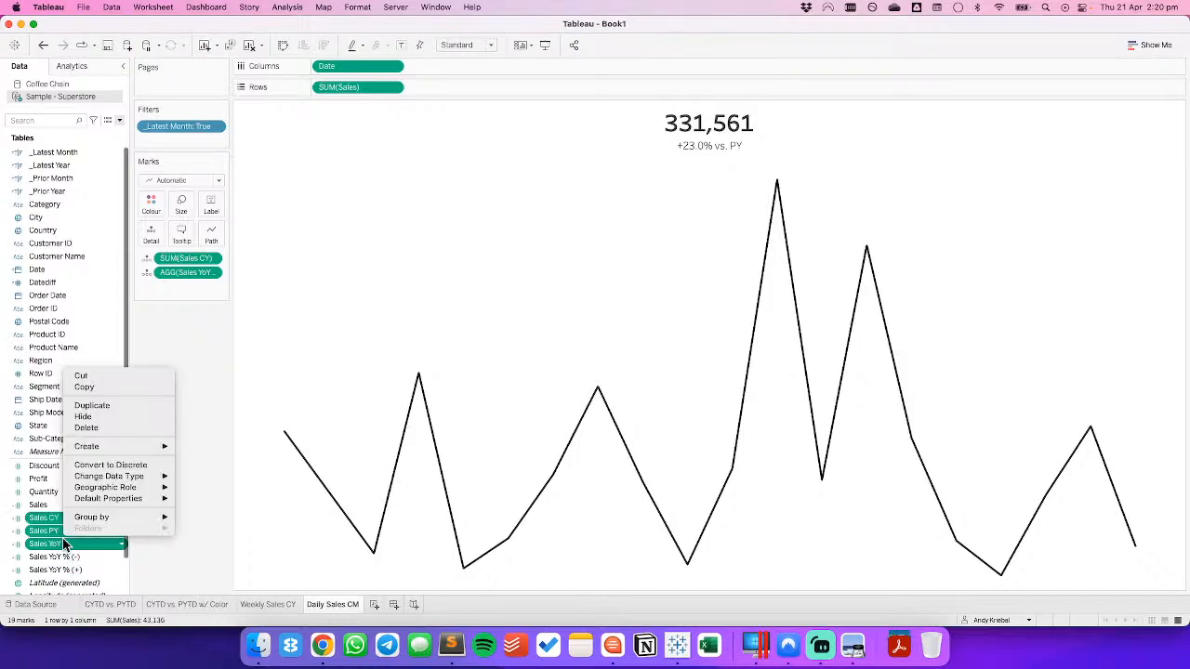
left_click(102, 406)
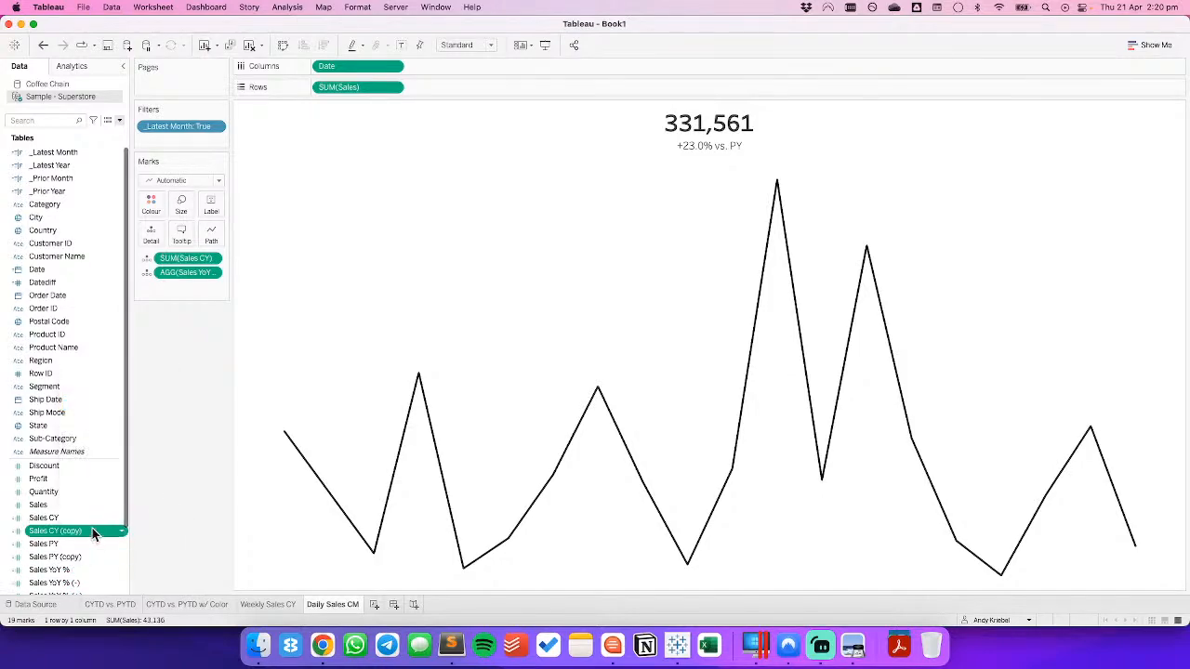
Rename the copied Sales CY calculation Sales CM and replace _Latest Year with _Latest Month in its formula.
right_click(80, 531)
left_click(138, 332)
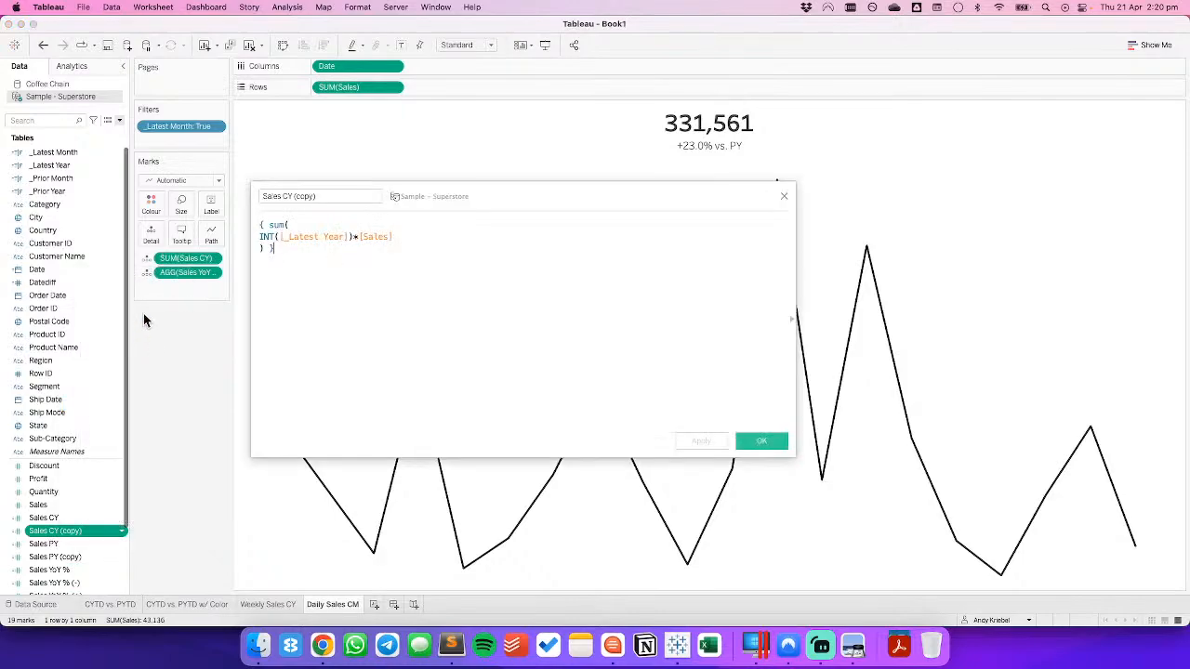
left_click_drag(284, 196, 393, 197)
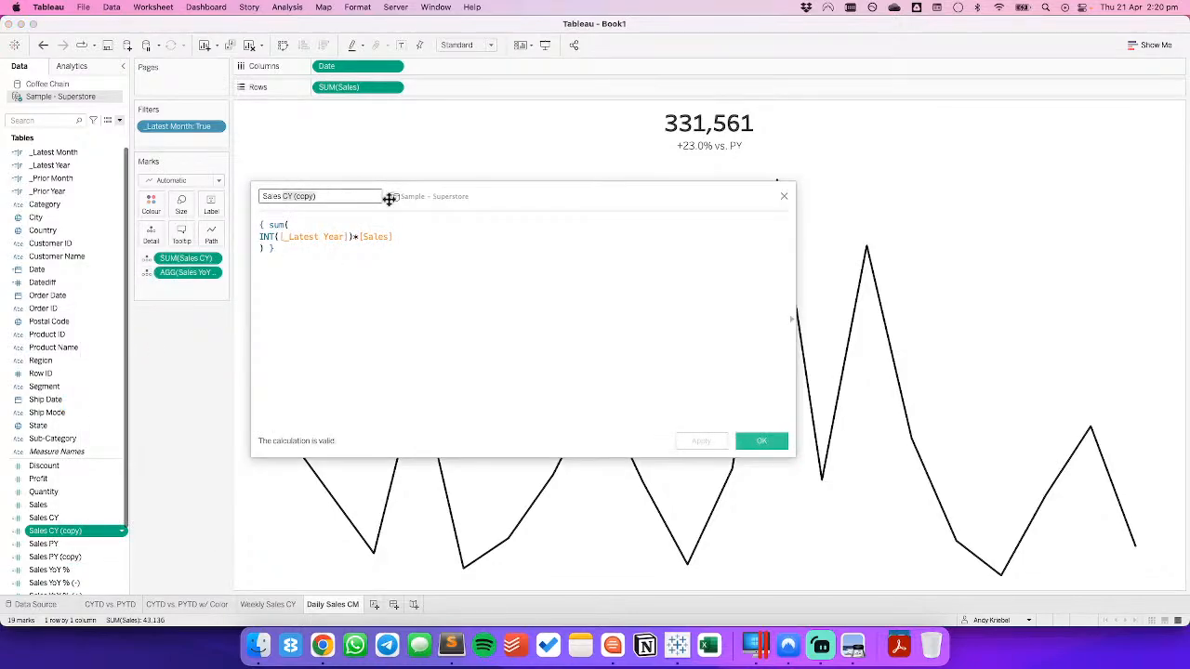
type("CM")
left_click_drag(56, 153, 304, 250)
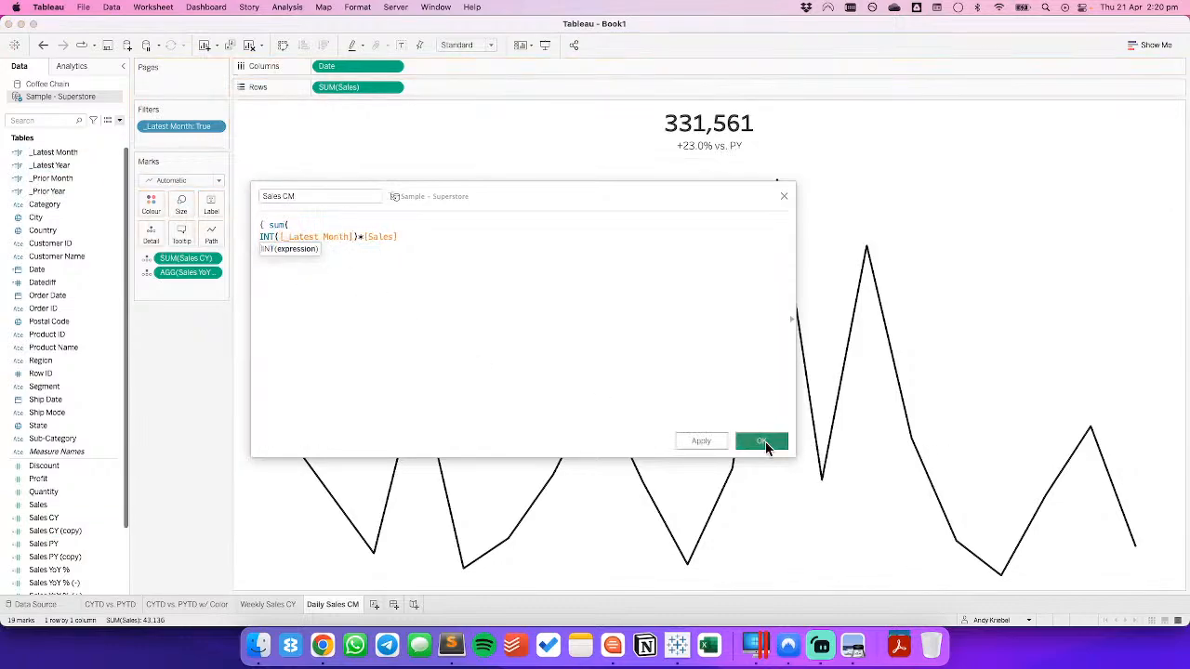
left_click(761, 440)
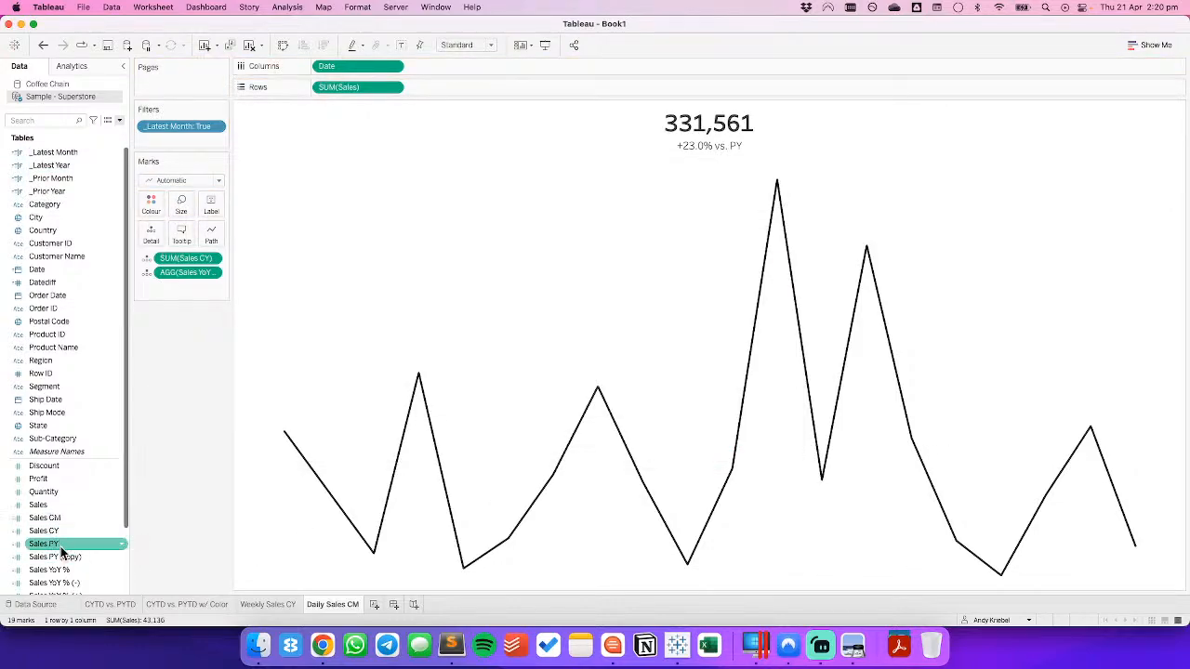
Rename the copied Sales PY calculation Sales PM and replace _Prior Year with _Prior Month in its formula.
right_click(59, 556)
left_click(93, 361)
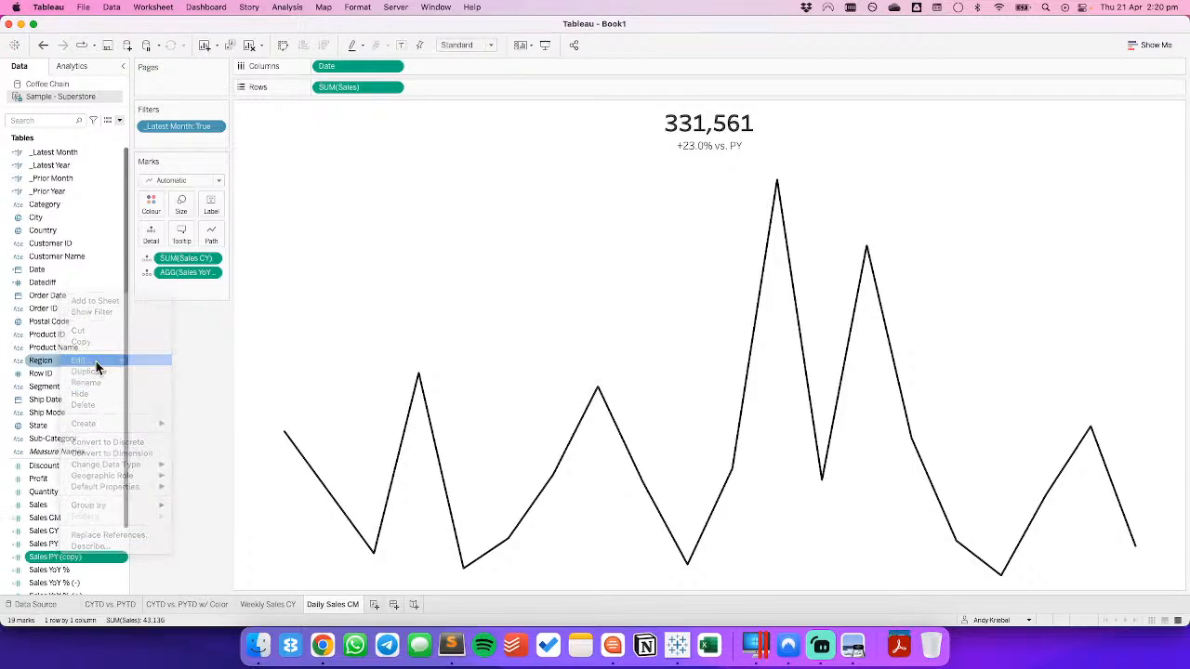
left_click_drag(288, 196, 361, 199)
type("M")
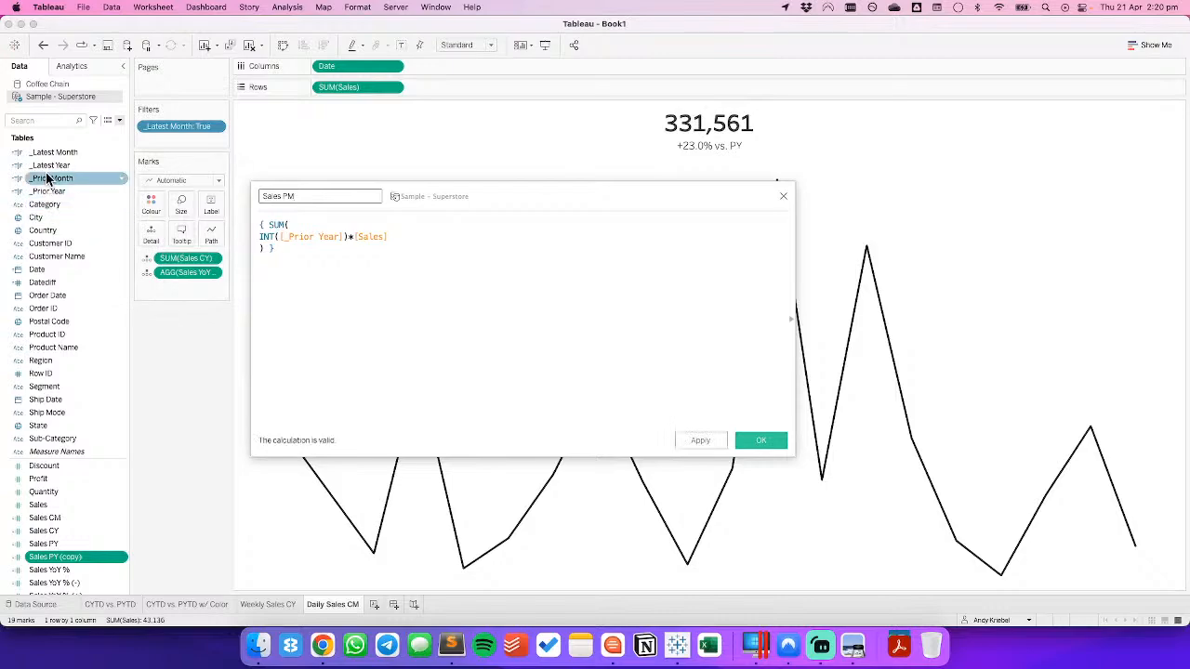
left_click_drag(51, 177, 306, 260)
left_click(762, 442)
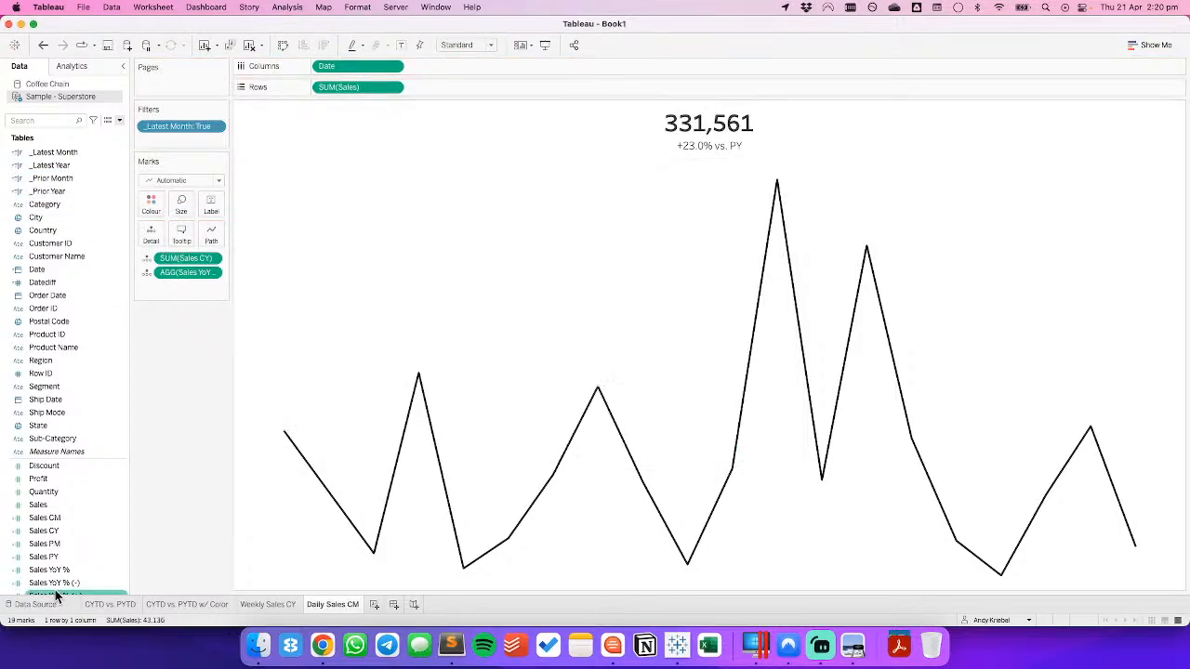
Open the copied Sales YoY % calculation for editing and rename it Sales MoM %.
scroll(79, 537, "down", 3)
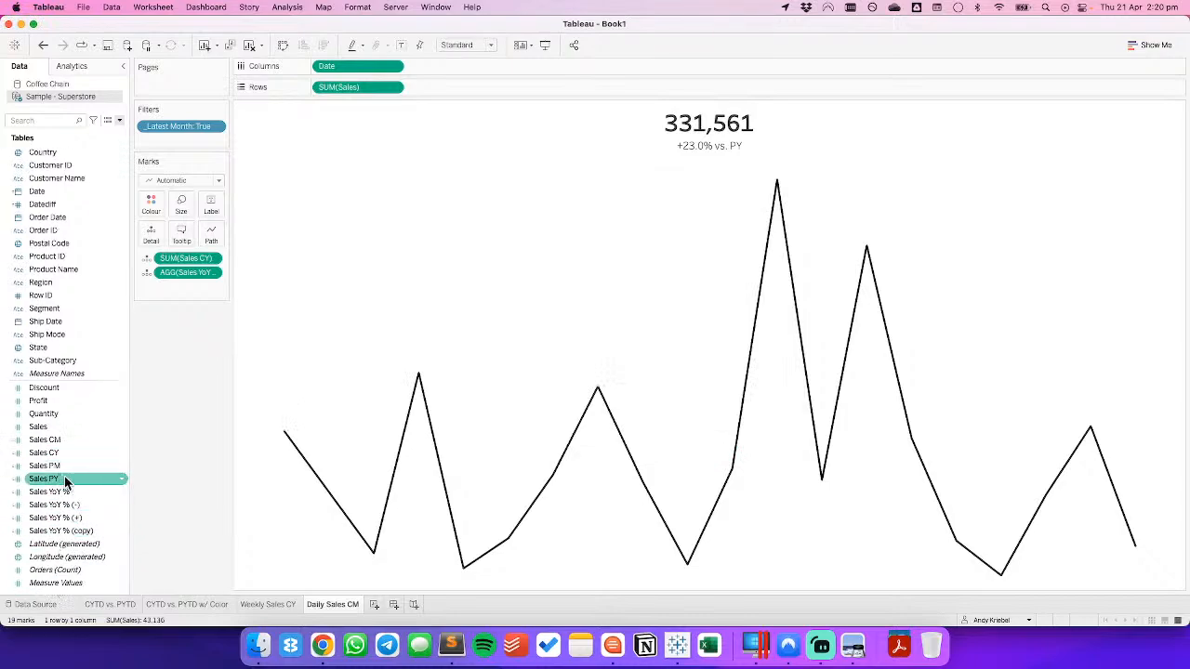
right_click(64, 530)
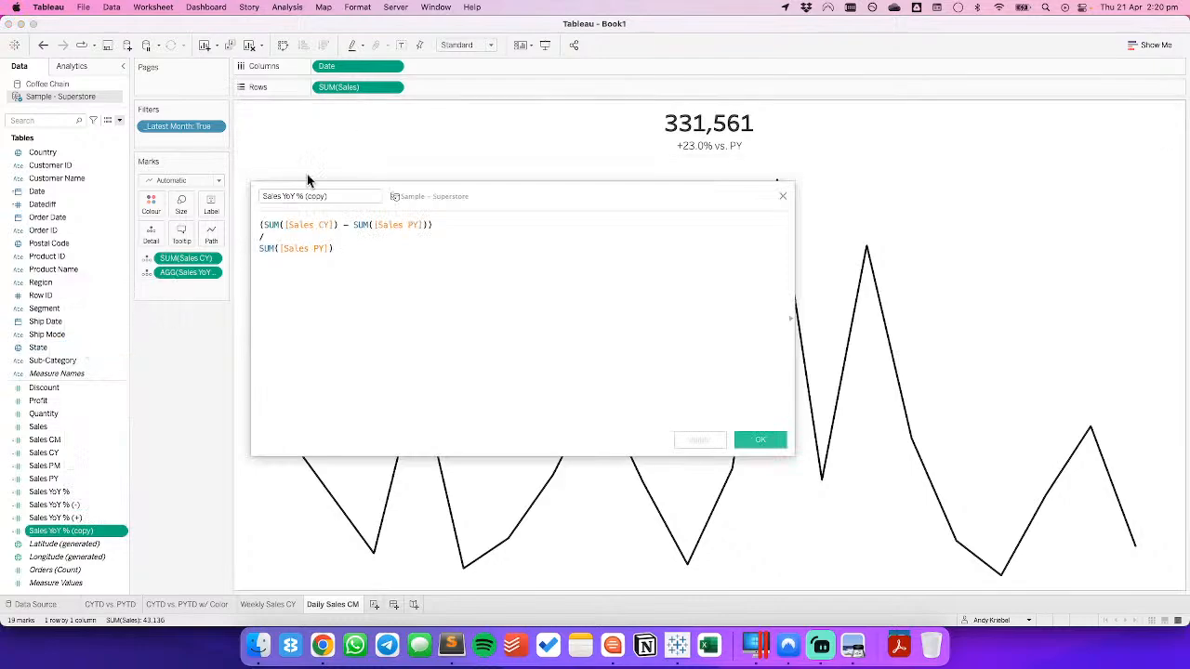
left_click_drag(285, 197, 410, 196)
type("M")
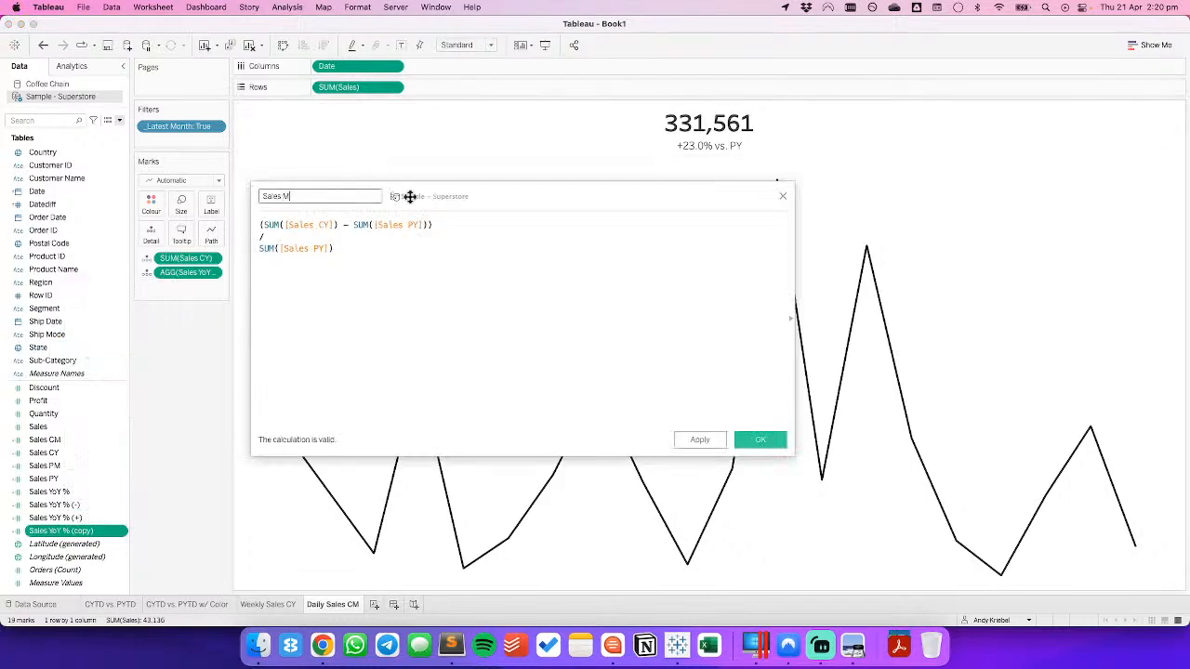
type("oM %")
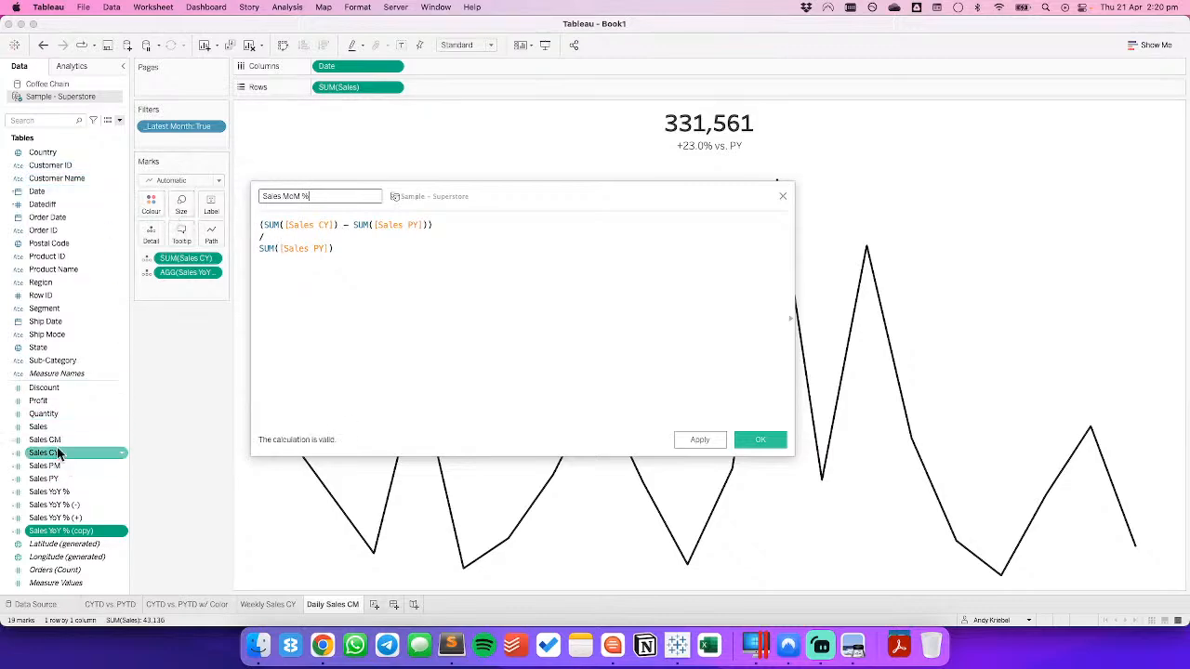
Change the Sales MoM % formula to (SUM([Sales CM]) - SUM([Sales PM])) / SUM([Sales PM]) and save it.
left_click_drag(57, 446, 314, 237)
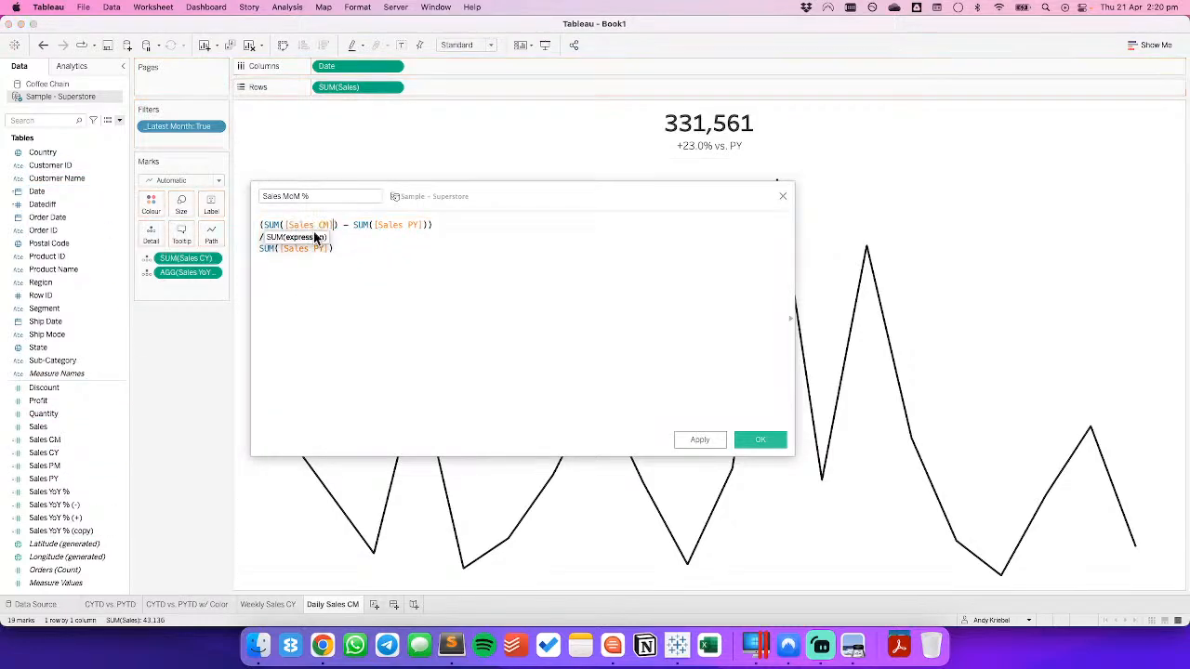
left_click(432, 224)
key("Left")
key("Left")
key("Left")
key("BackSpace")
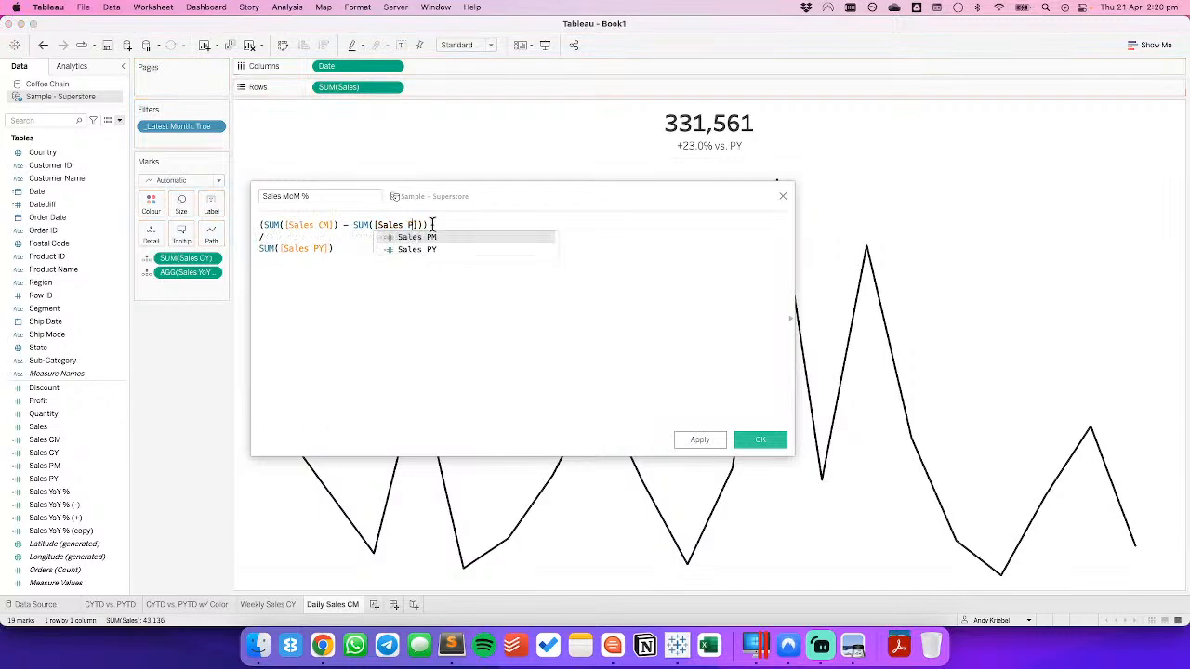
type("M")
left_click(326, 249)
key("BackSpace")
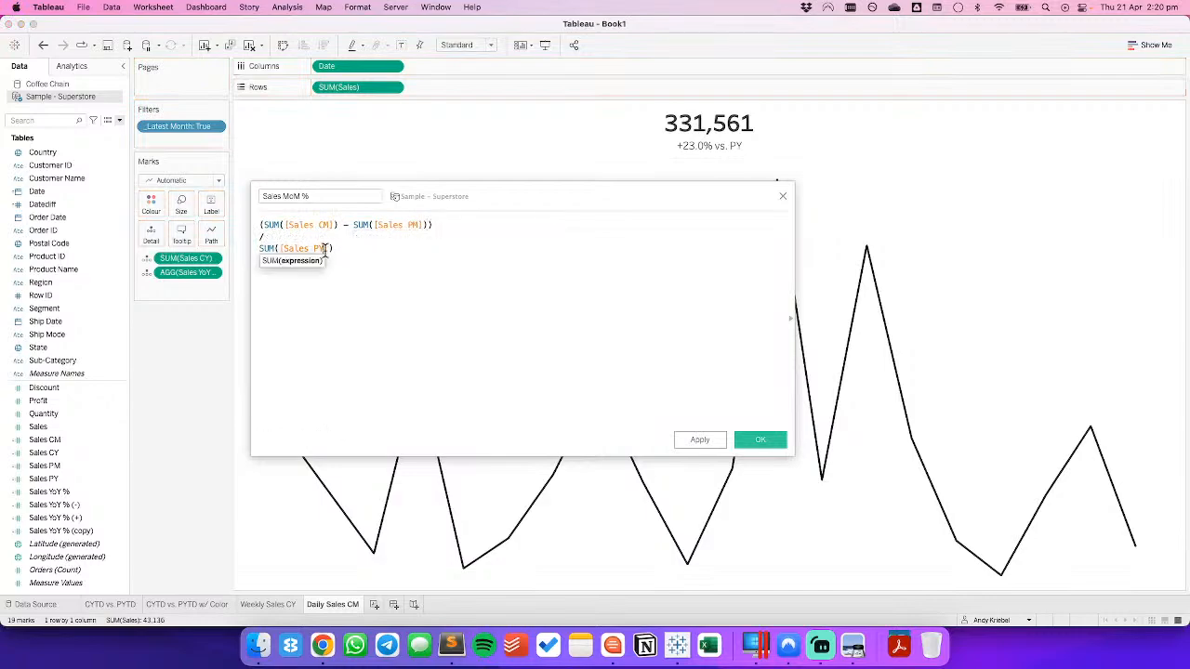
type("M")
left_click(393, 335)
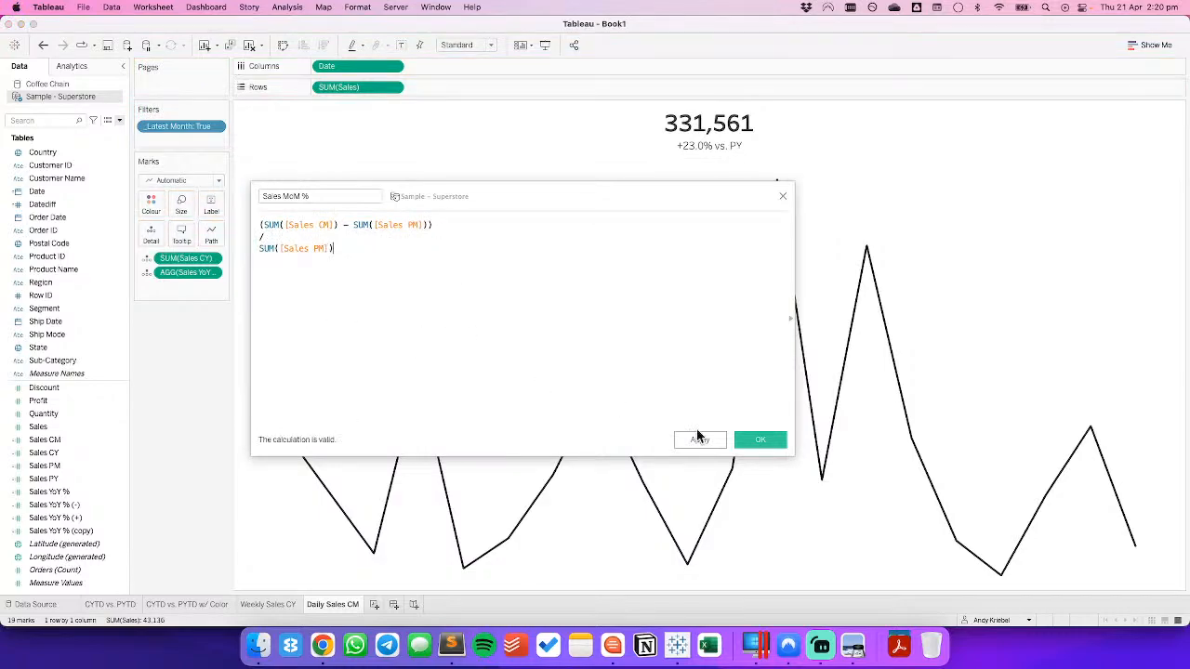
left_click(755, 441)
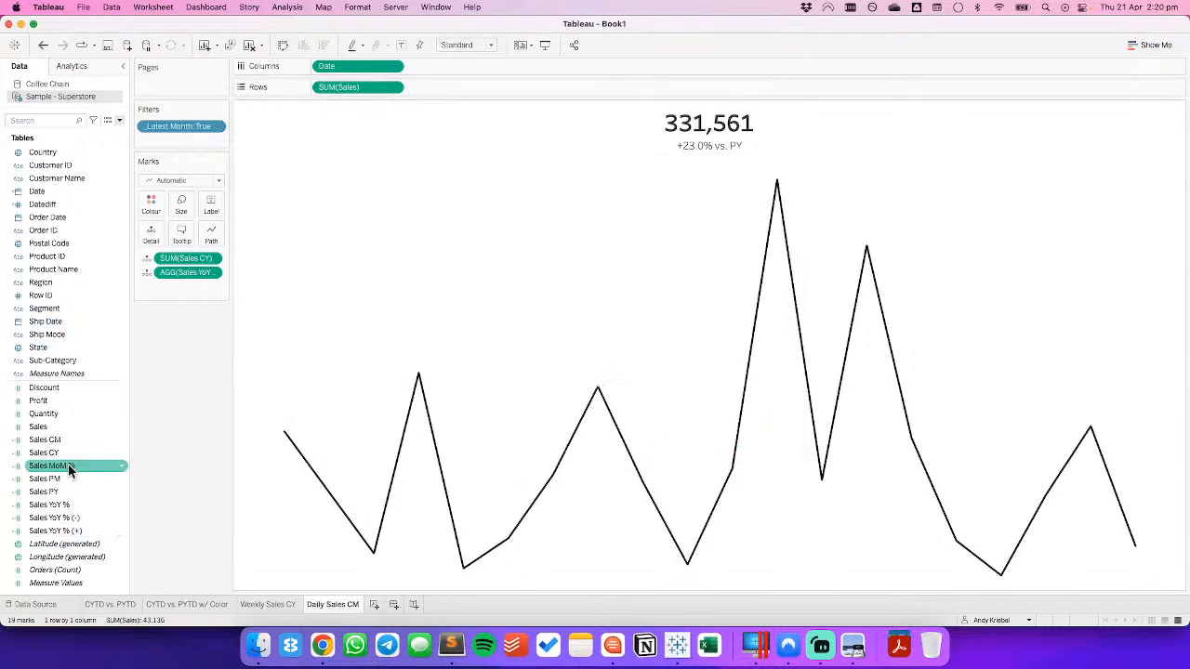
Replace the two detail fields on the Daily Sales CM marks with Sales MoM % and Sales CM.
left_click_drag(68, 465, 192, 270)
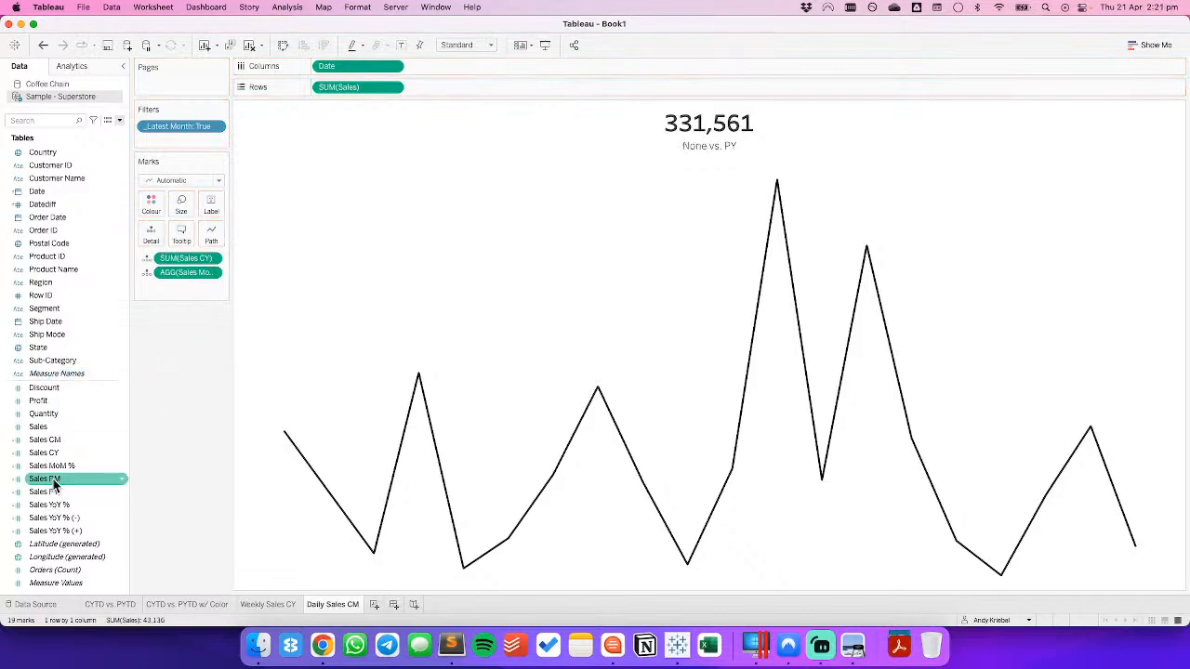
left_click_drag(54, 484, 191, 261)
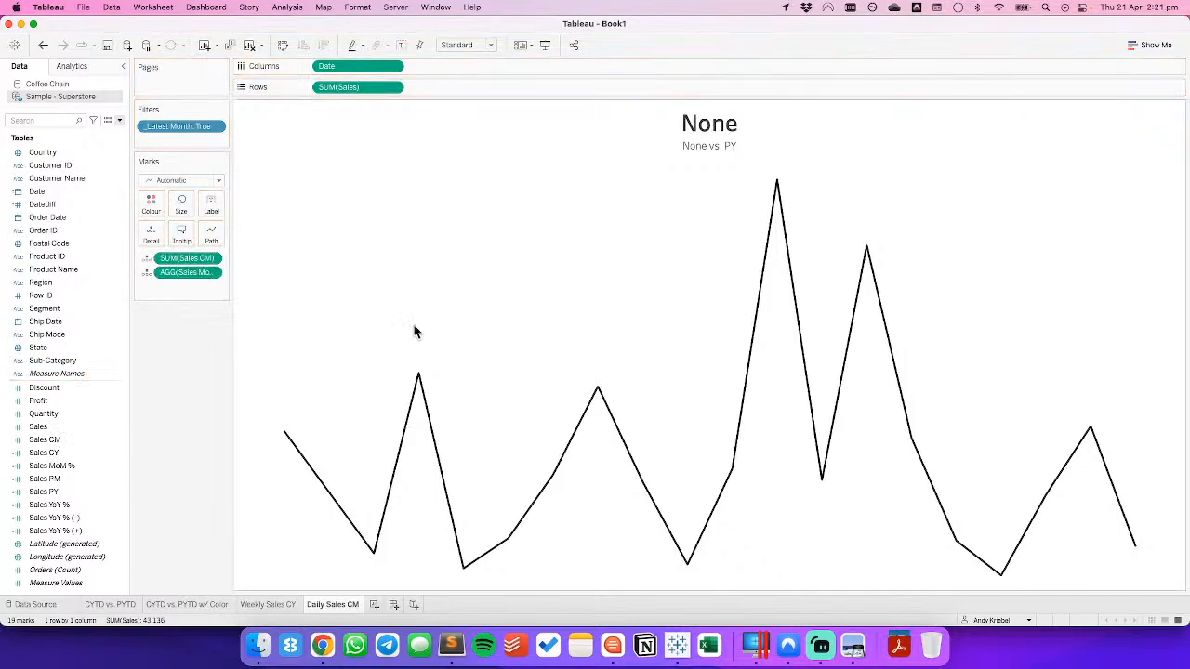
In the sheet title, colour the text black and replace the missing field on the large line with SUM(Sales CM).
double_click(688, 139)
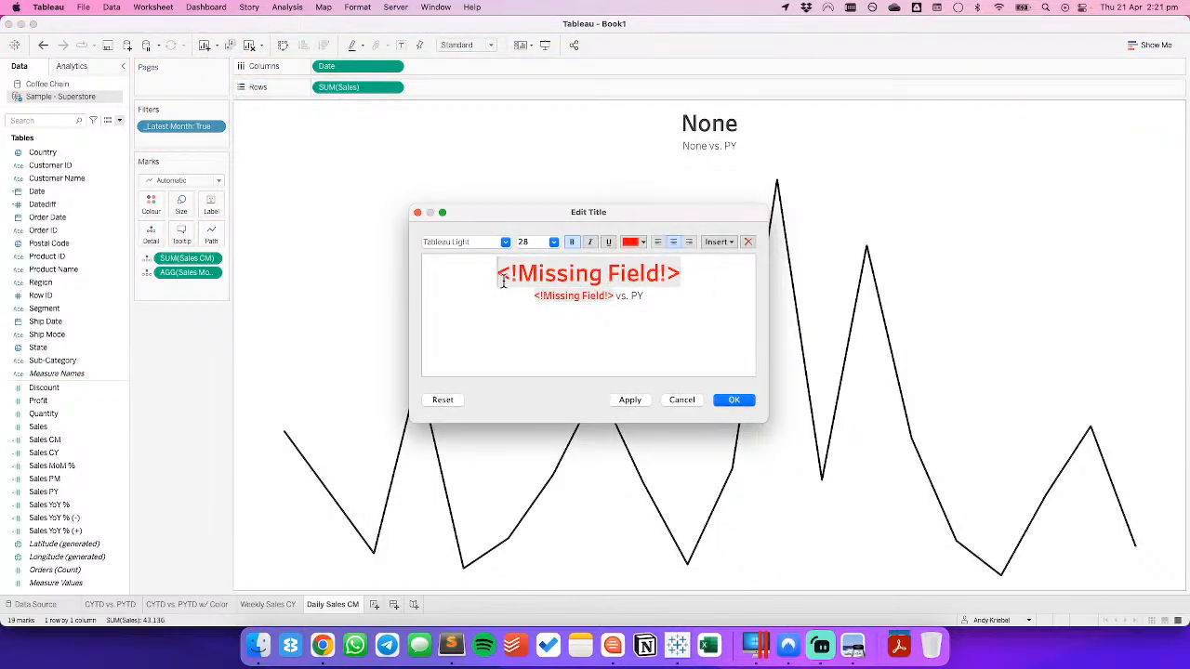
left_click_drag(502, 282, 706, 313)
left_click(638, 243)
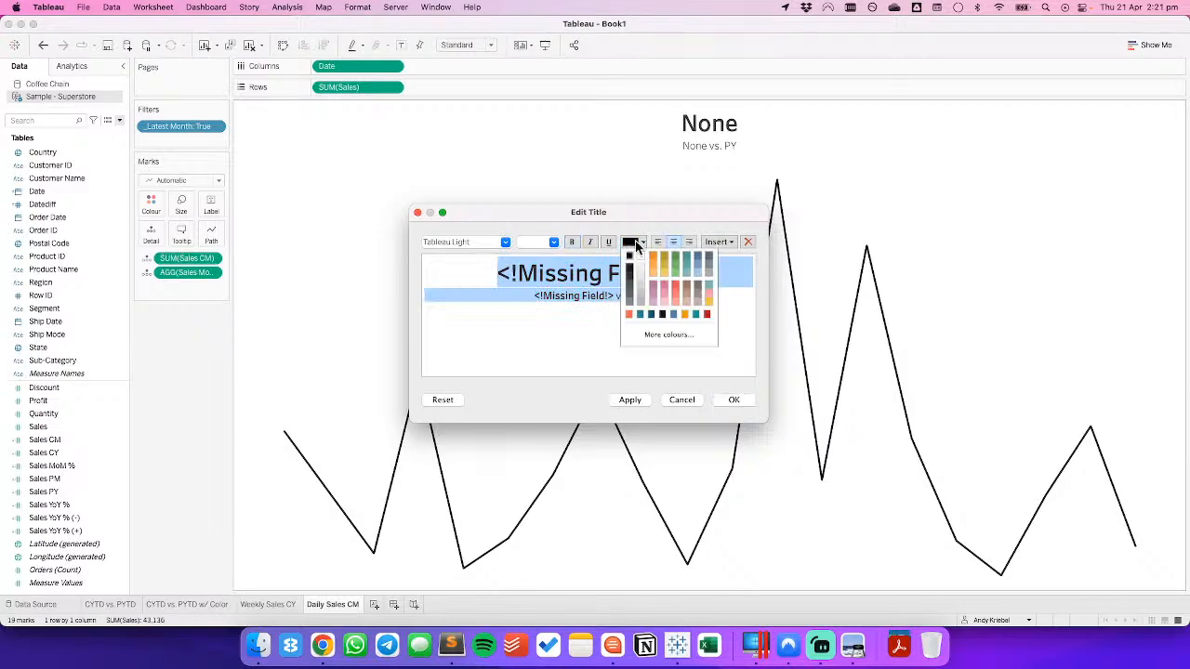
left_click(626, 258)
triple_click(574, 272)
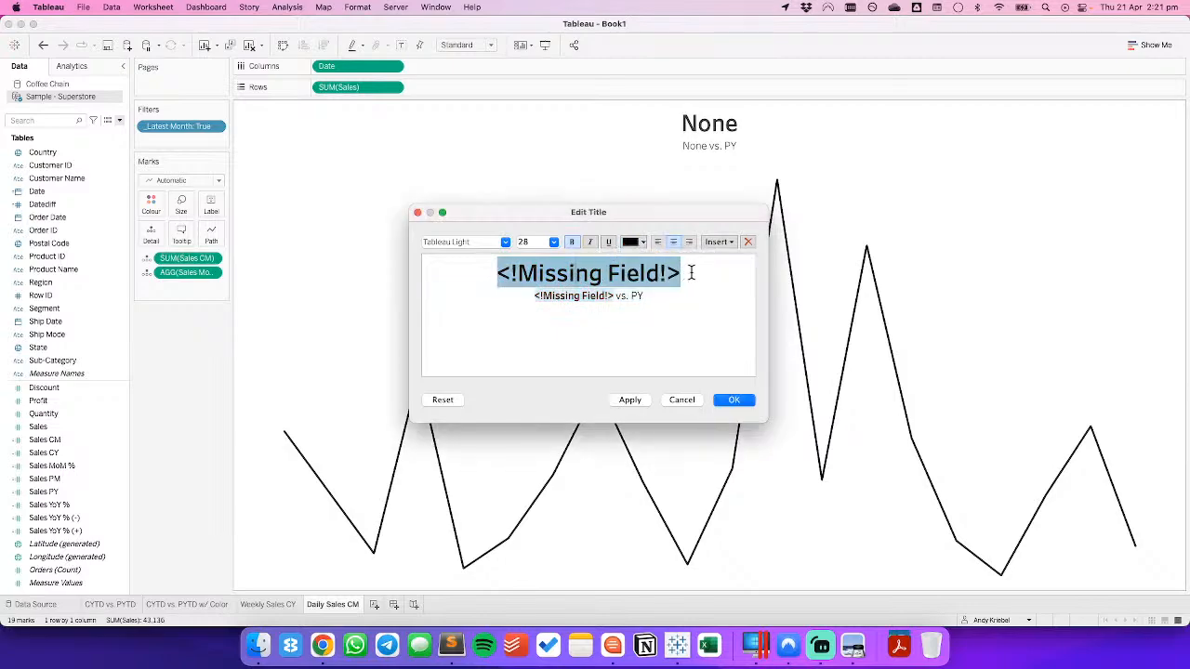
left_click(718, 242)
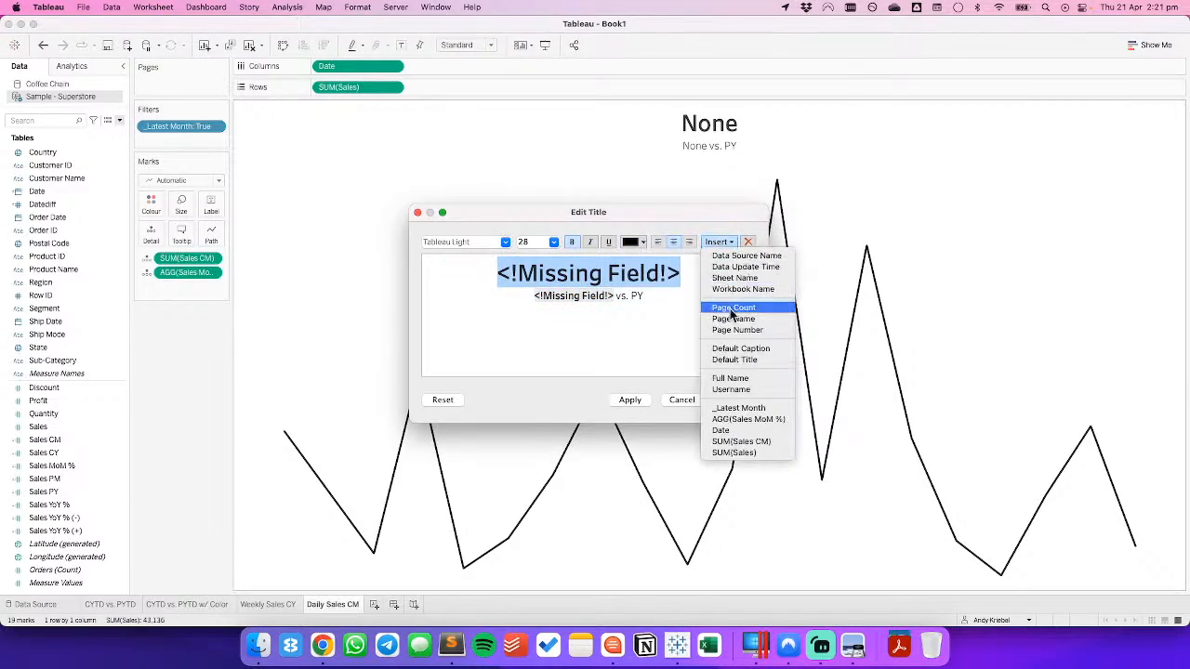
left_click(742, 441)
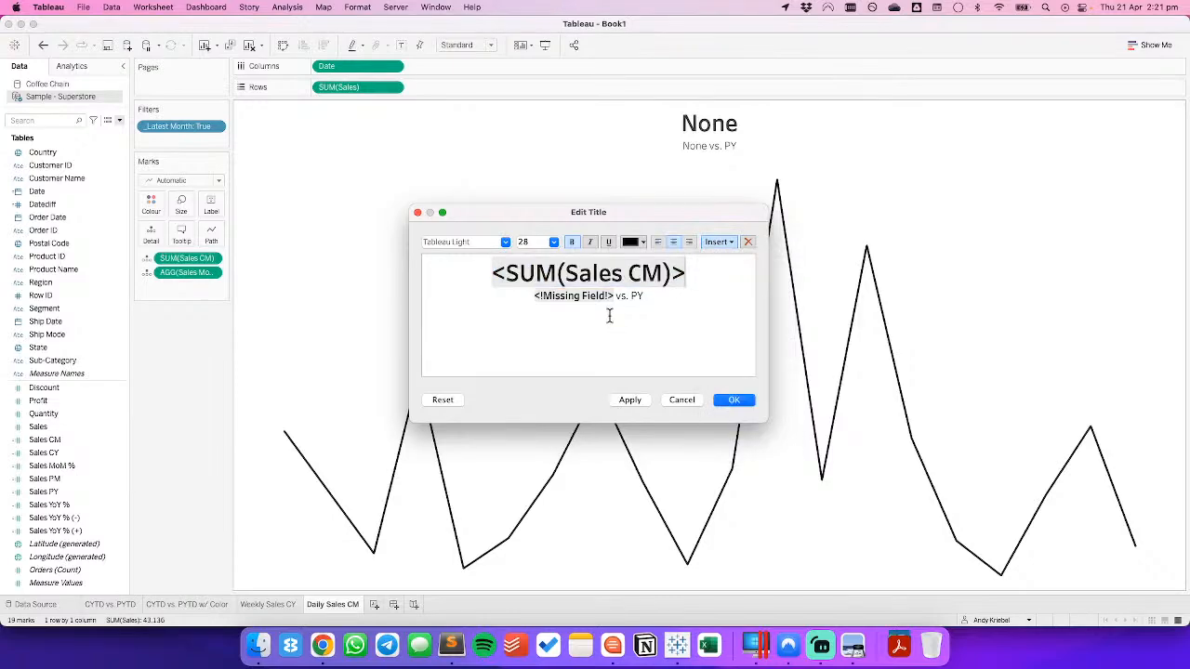
Make the title's second line read <AGG(Sales MoM %)> vs. PM and apply the title.
left_click_drag(534, 296, 611, 294)
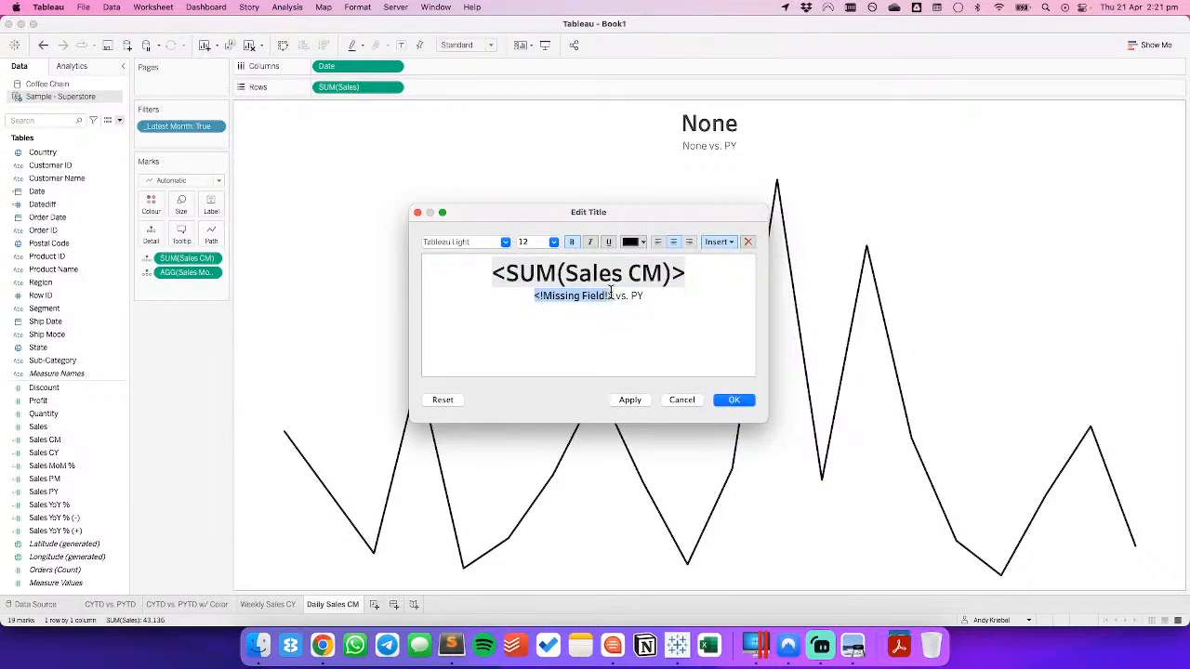
left_click(717, 241)
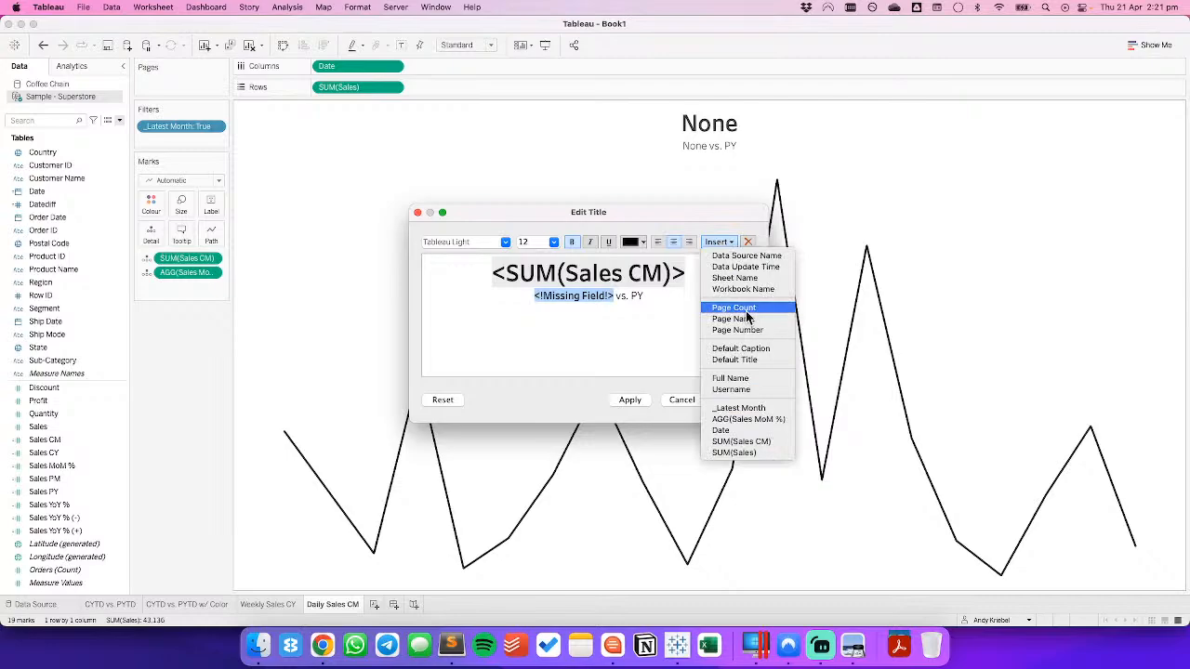
left_click(757, 420)
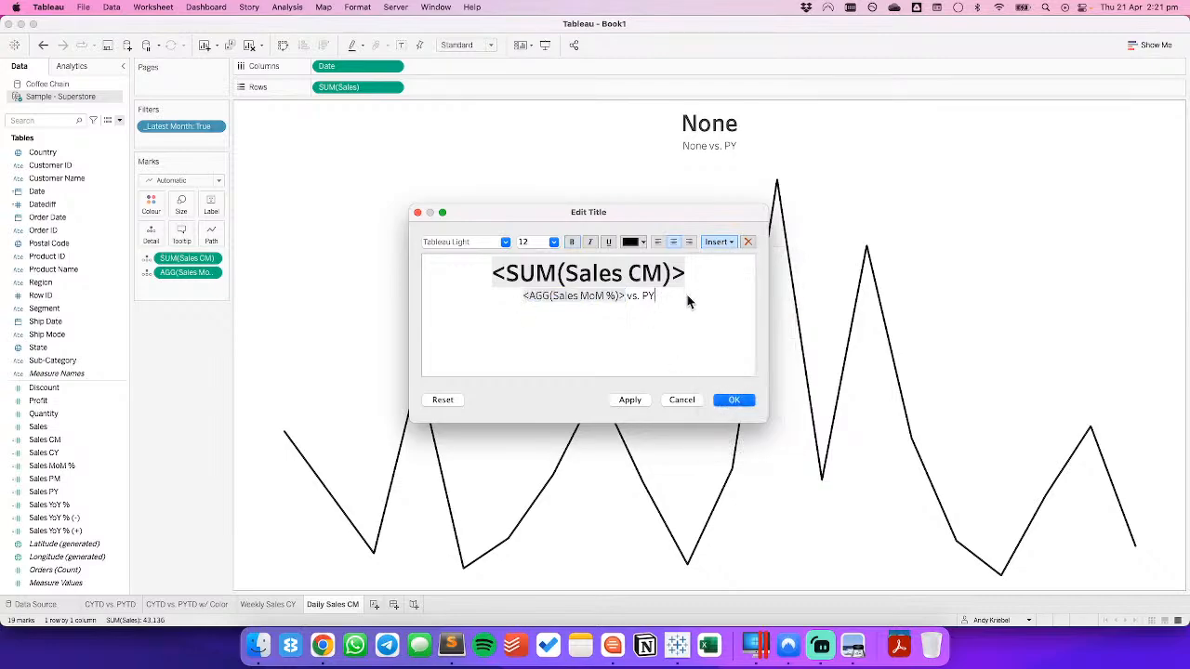
key("BackSpace")
type("M")
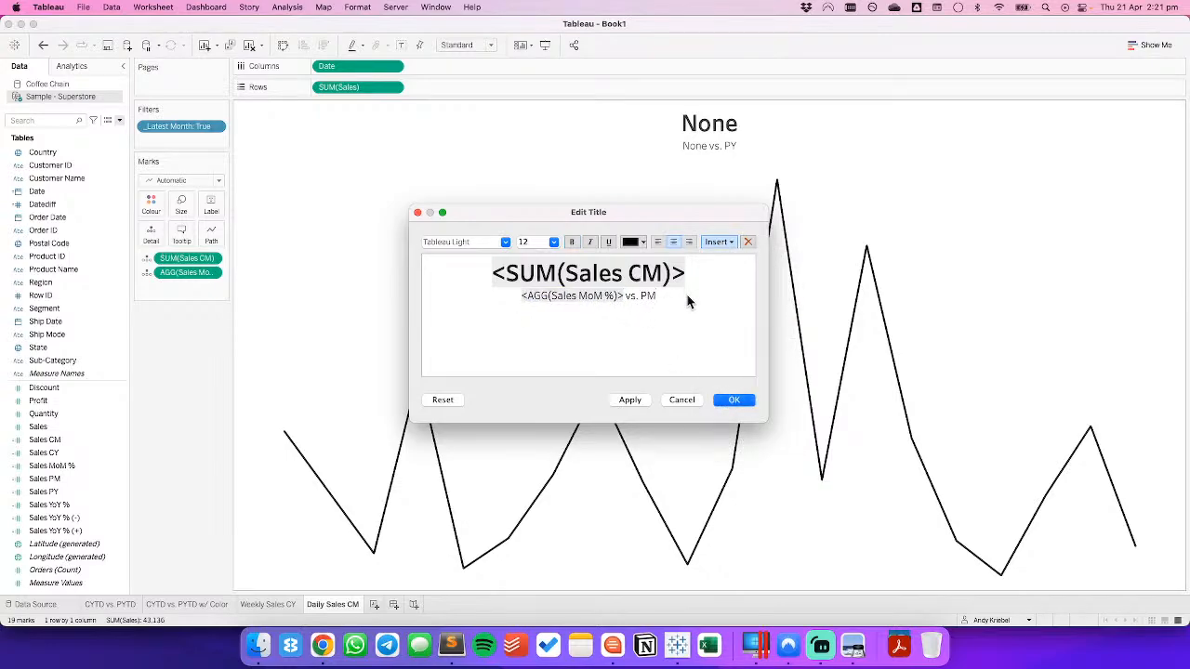
left_click(731, 400)
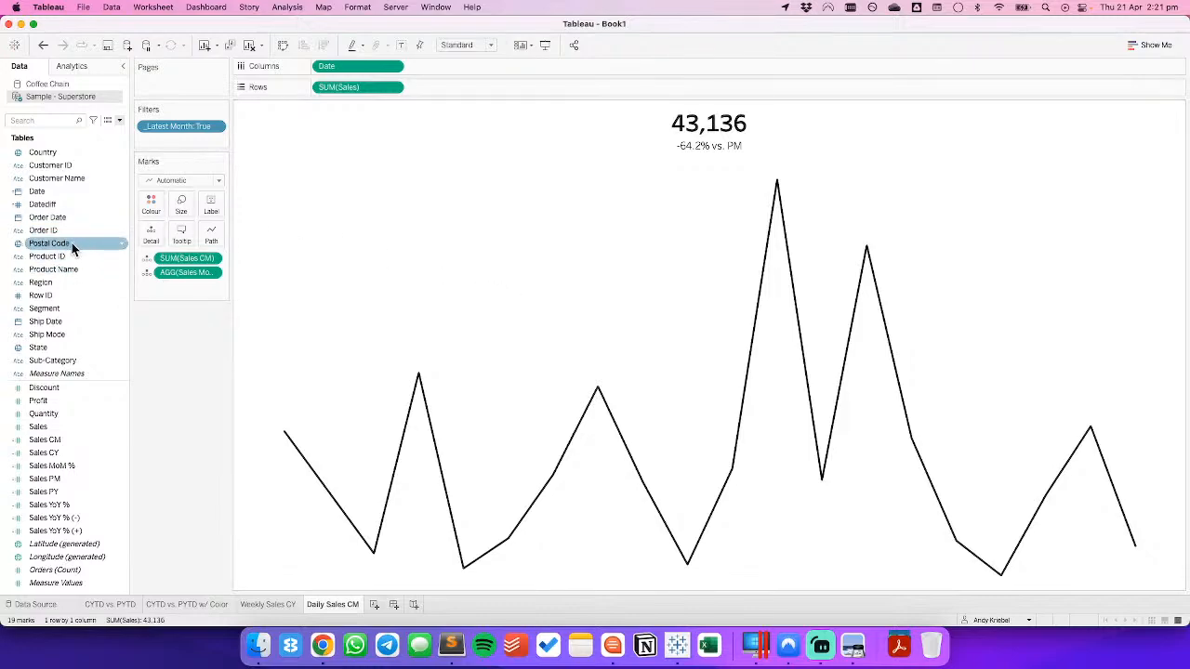
Split the trend by Region on Rows, then turn Region into a context filter that keeps only West.
left_click_drag(66, 283, 325, 90)
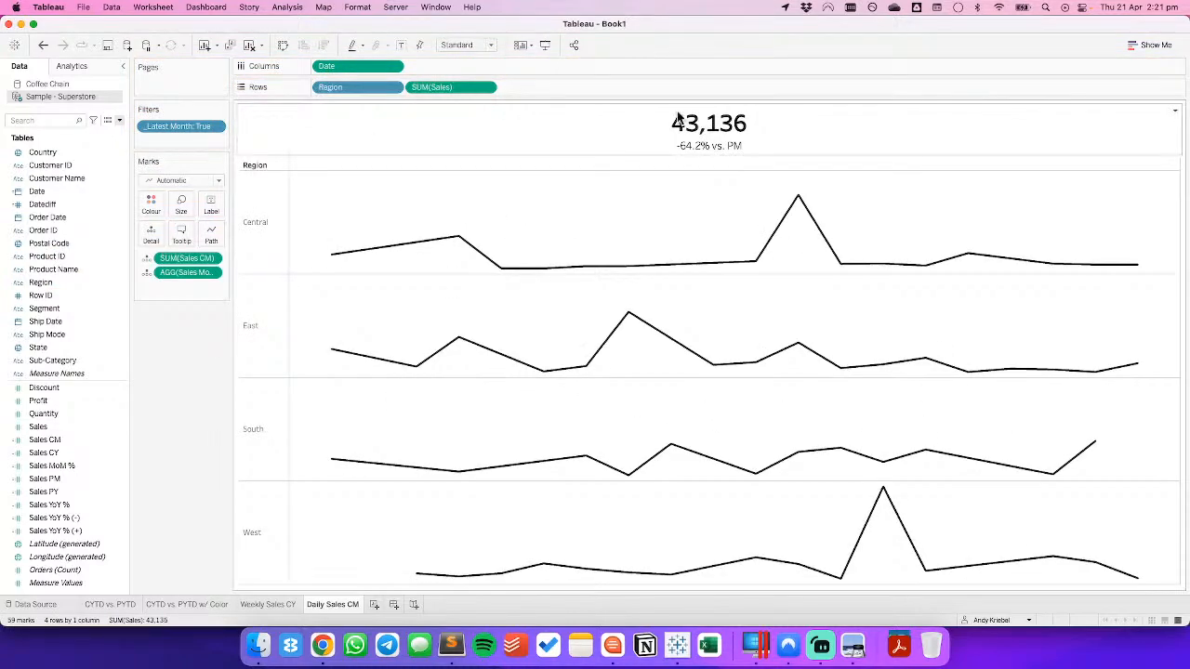
left_click_drag(333, 87, 182, 148)
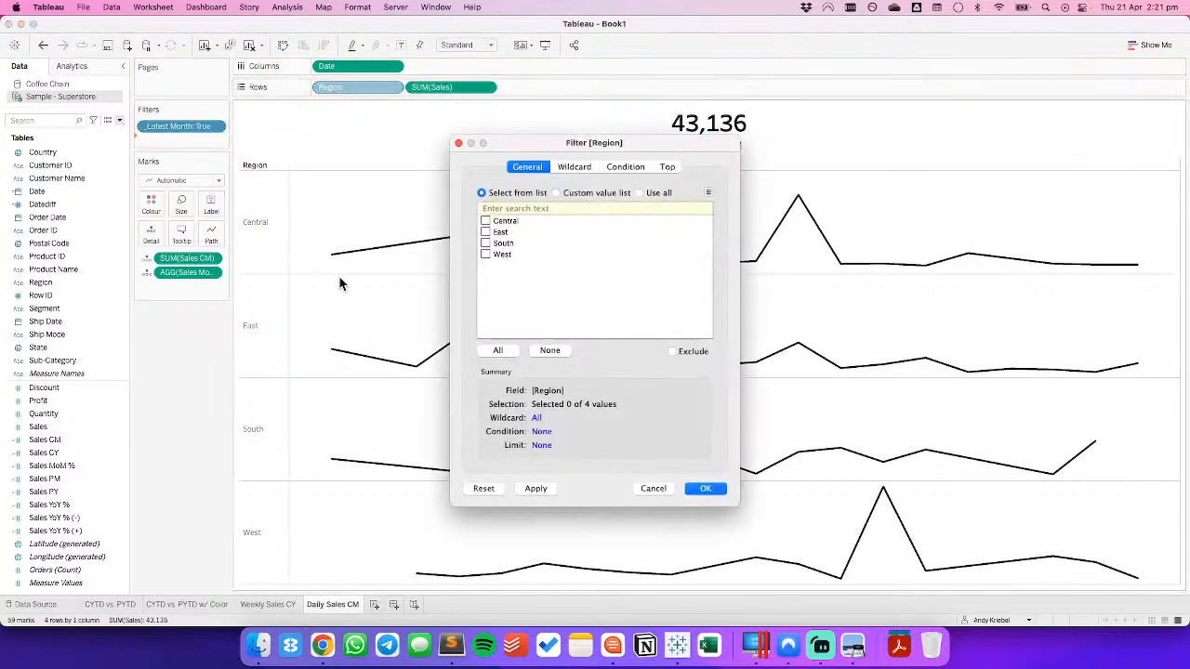
left_click(711, 490)
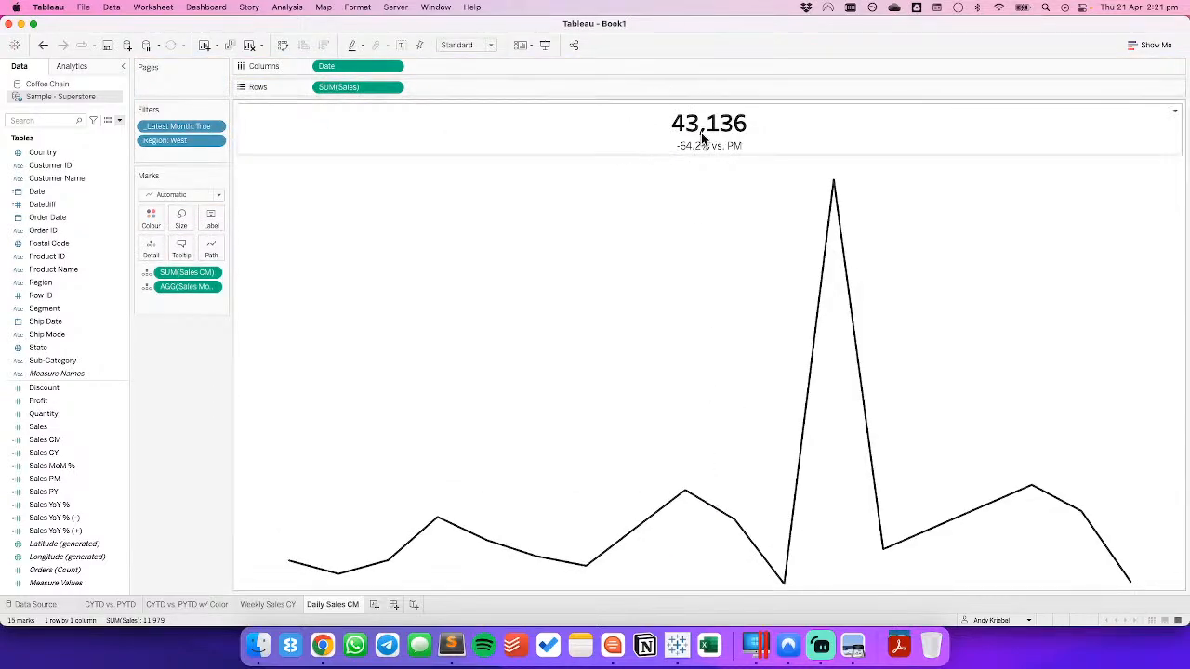
left_click(216, 143)
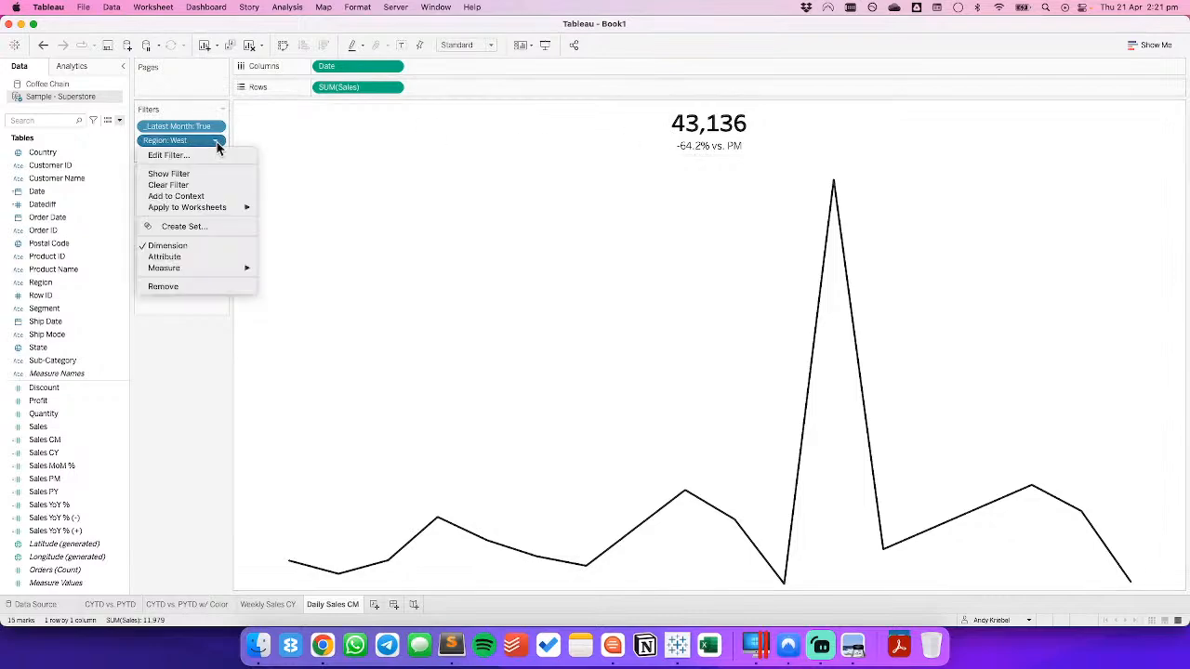
left_click(181, 196)
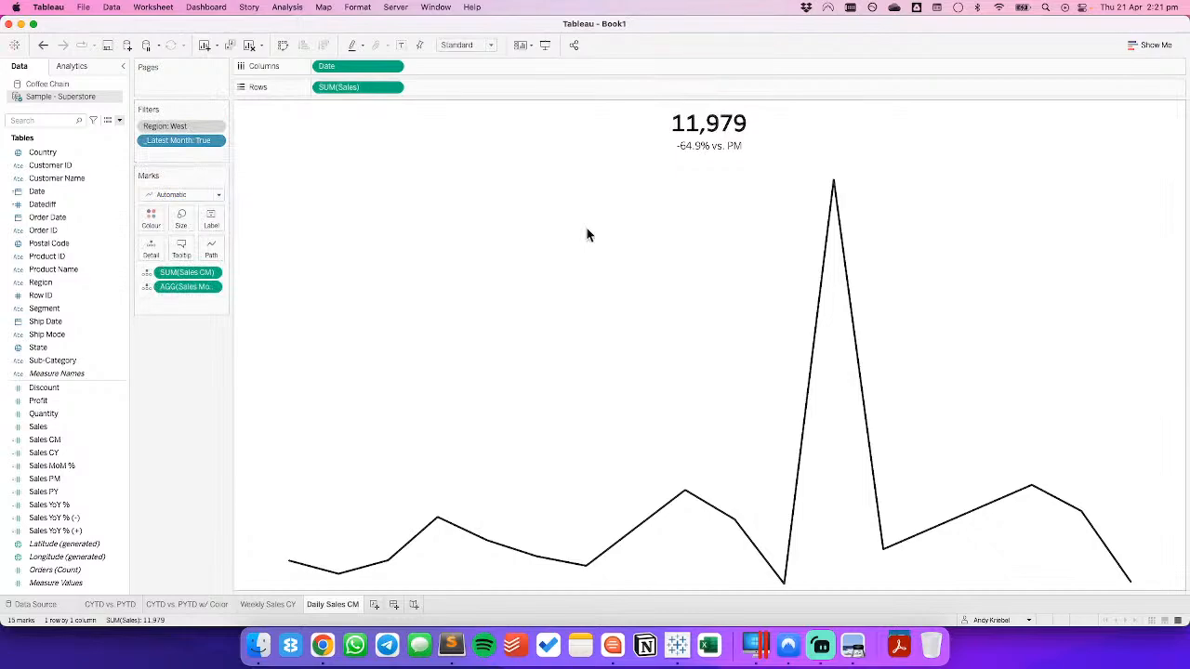
Undo the Region context filter and the Region split.
left_click(43, 45)
left_click(43, 46)
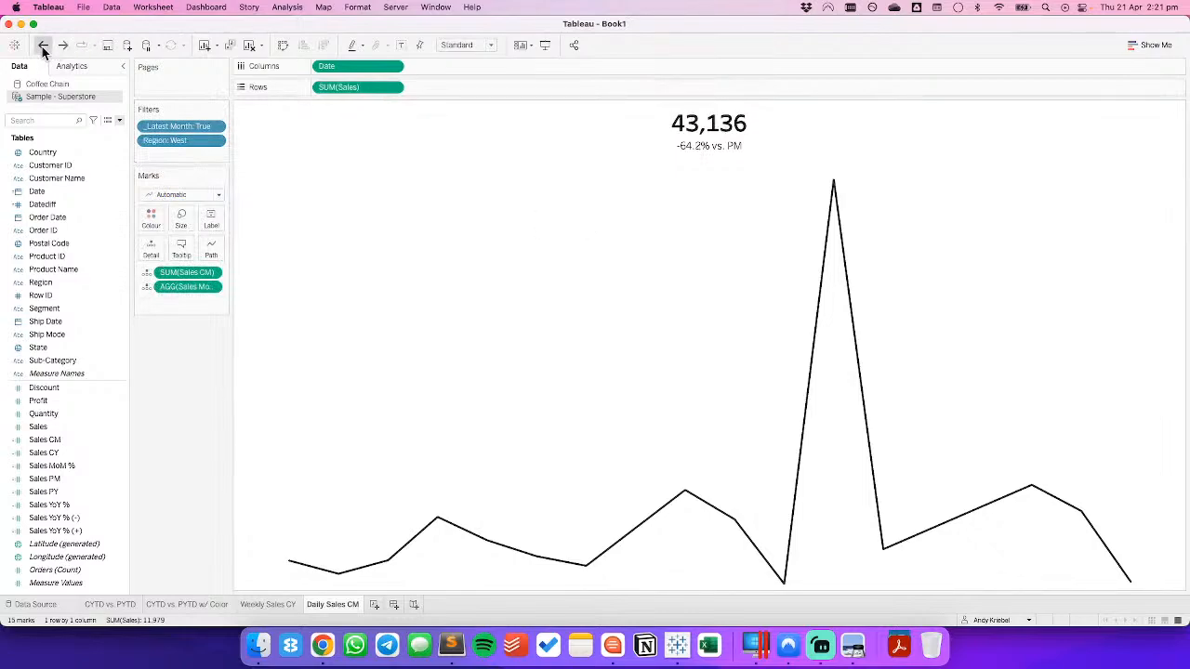
left_click(42, 45)
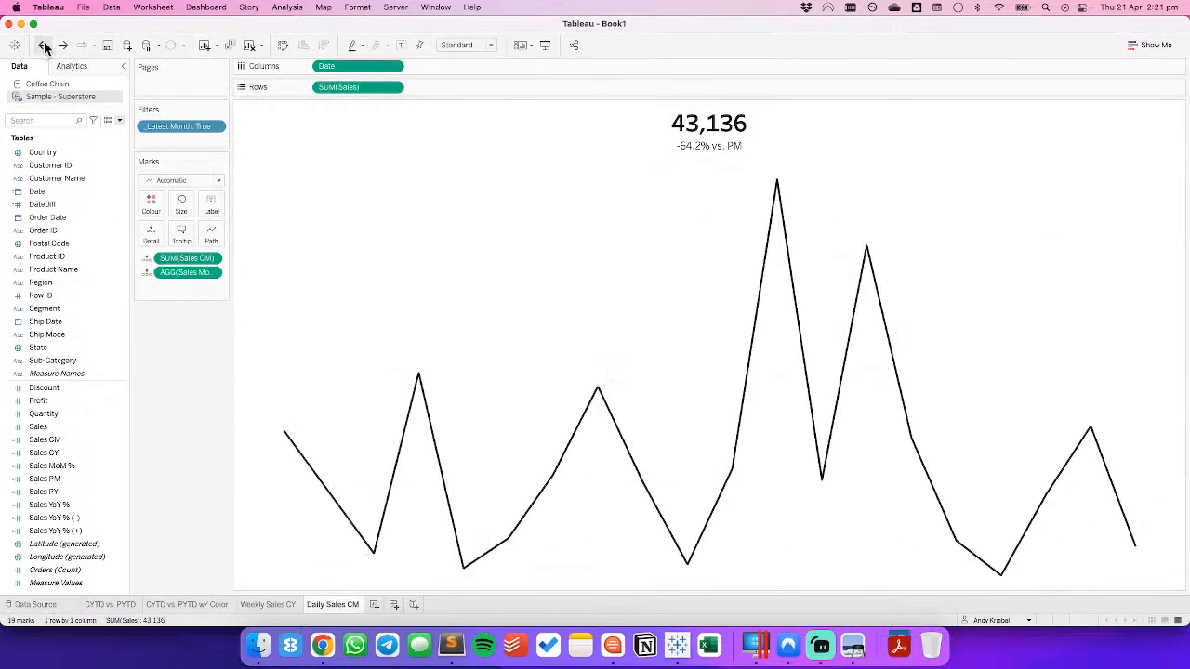
Examine the formula of the Sales PY calculation and close it again.
right_click(65, 490)
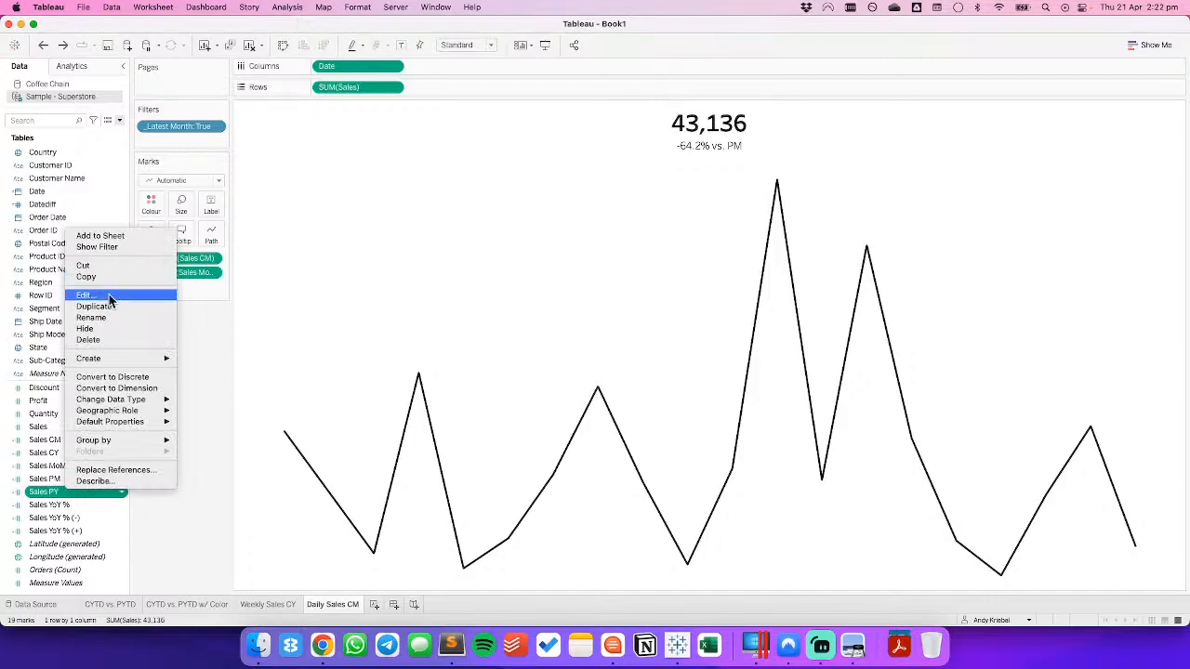
left_click(111, 300)
left_click(728, 439)
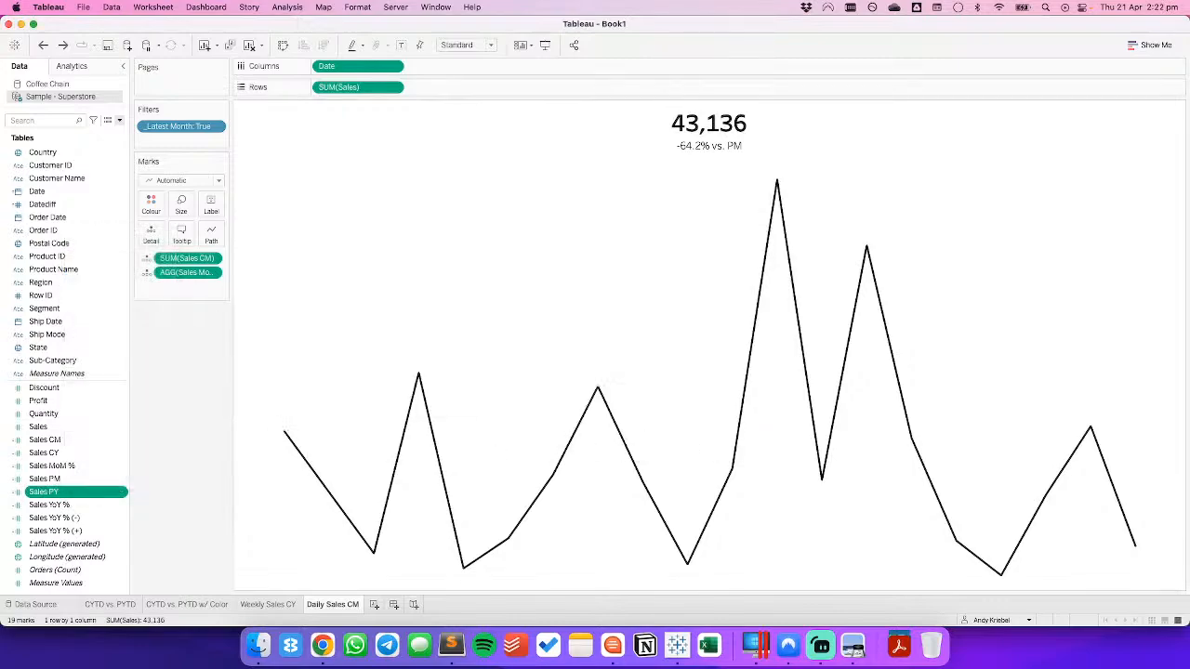
Open the _Prior Year calculation and select its condition [Date] <= DATEADD('year',-1,{MAX([Date])}).
scroll(50, 275, "up", 3)
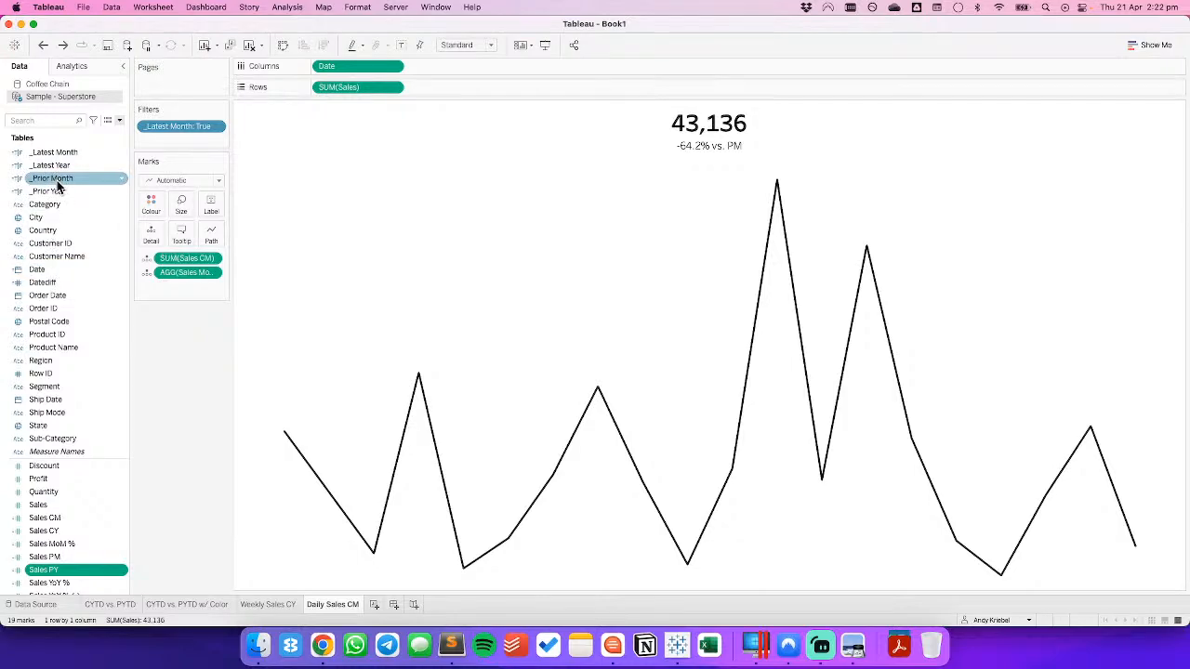
right_click(57, 191)
left_click(70, 259)
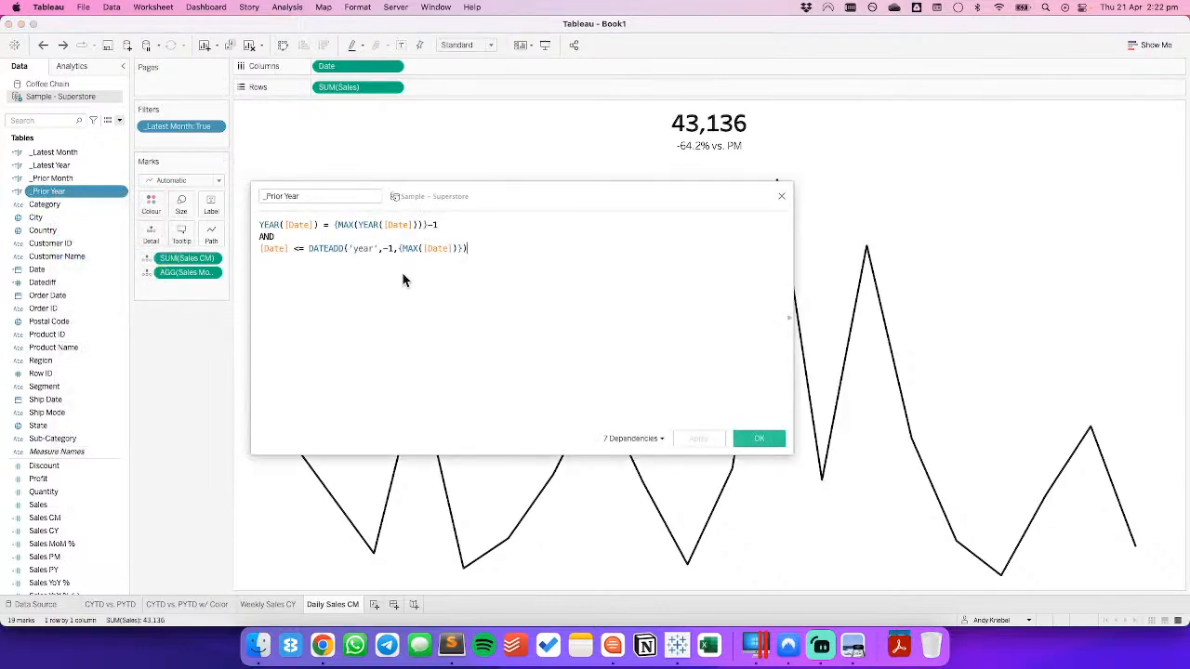
left_click_drag(308, 248, 208, 251)
left_click(498, 249)
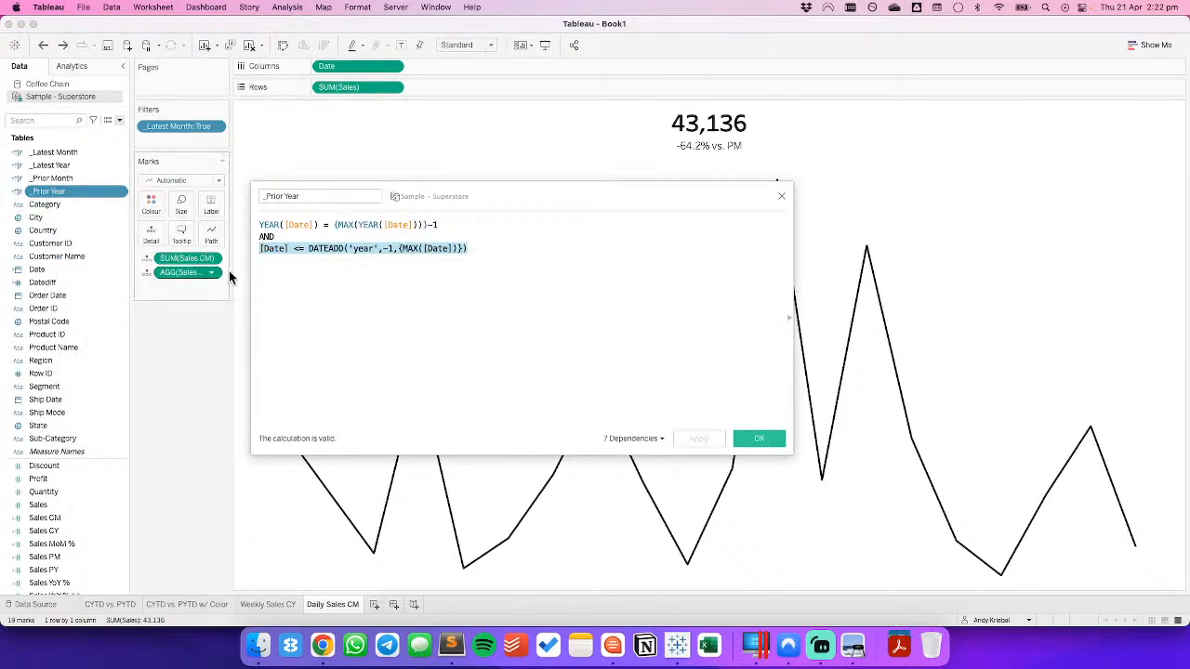
Close the _Prior Year calculation and review the formula of the _Prior Month field without changing it.
left_click(755, 439)
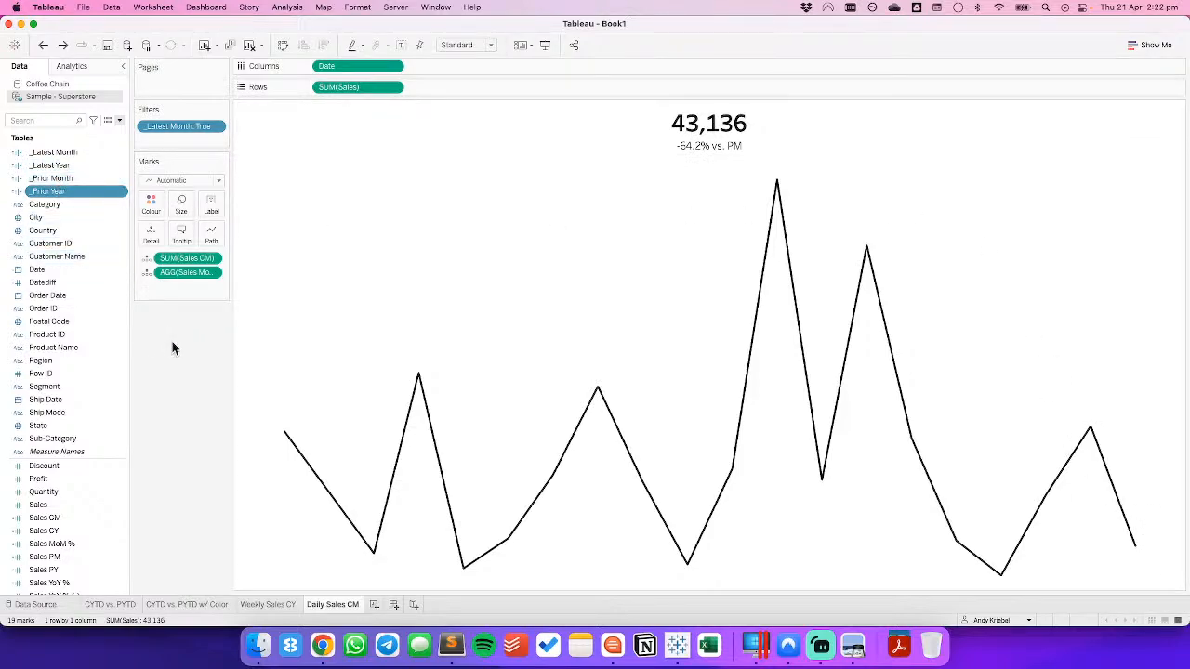
left_click(89, 177)
right_click(72, 177)
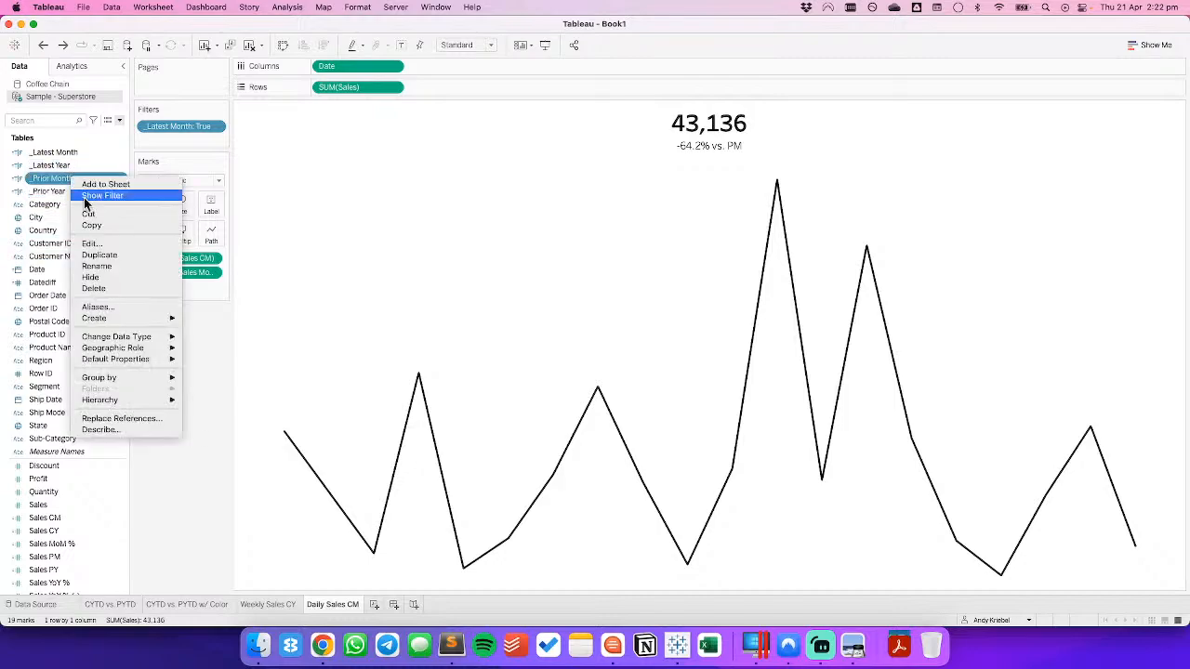
left_click(91, 244)
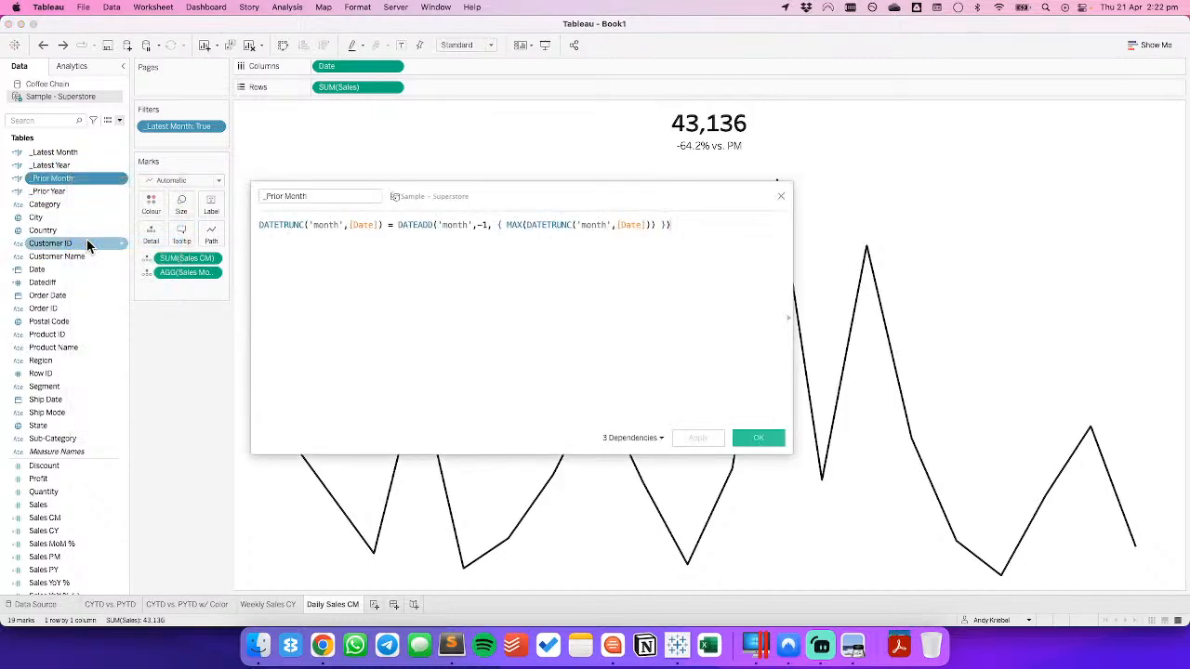
left_click(759, 438)
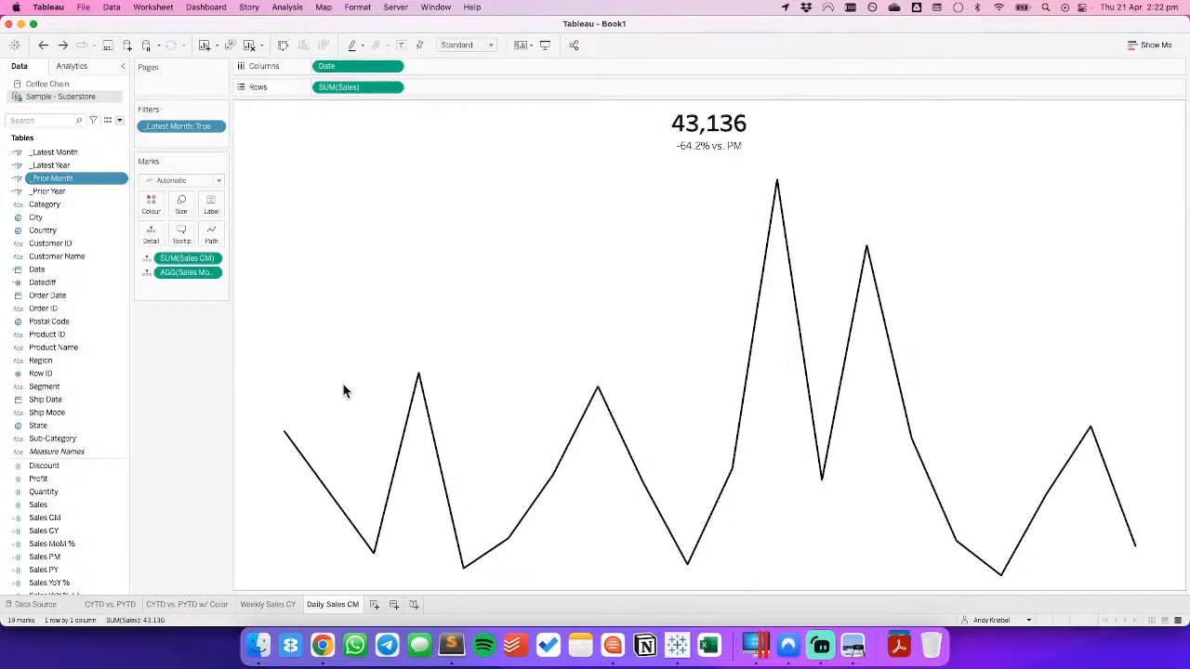
Switch to Chrome to view the KPI Calculations reference dashboard on Tableau Public, and return to Tableau.
key("super+Tab")
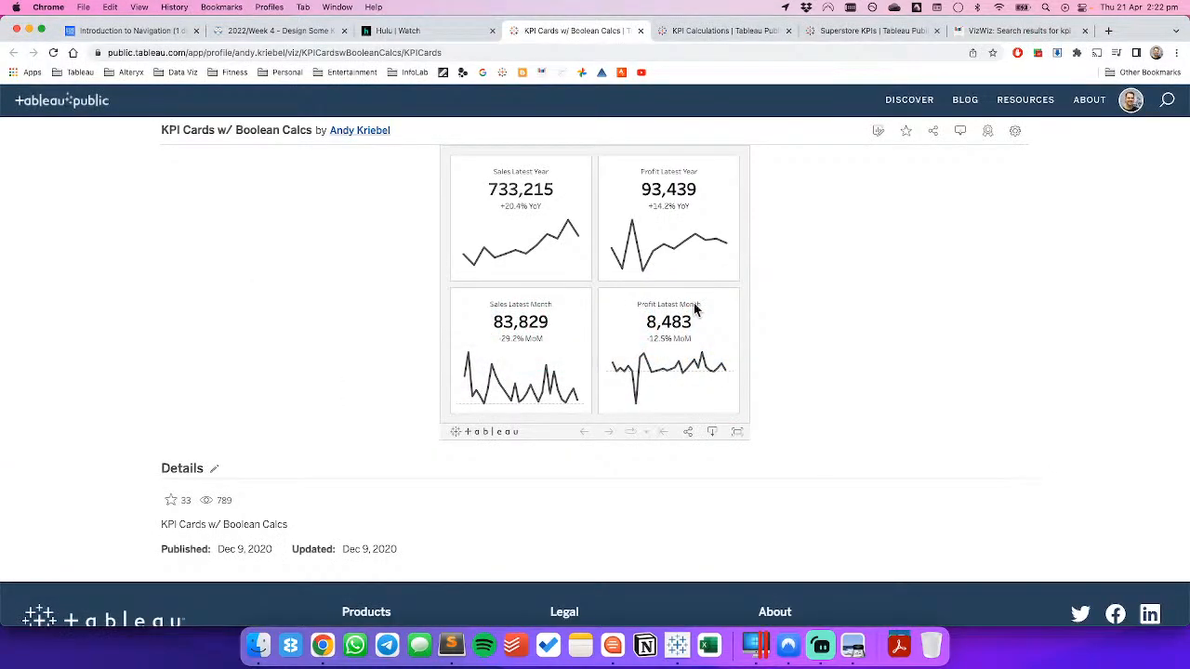
left_click(641, 29)
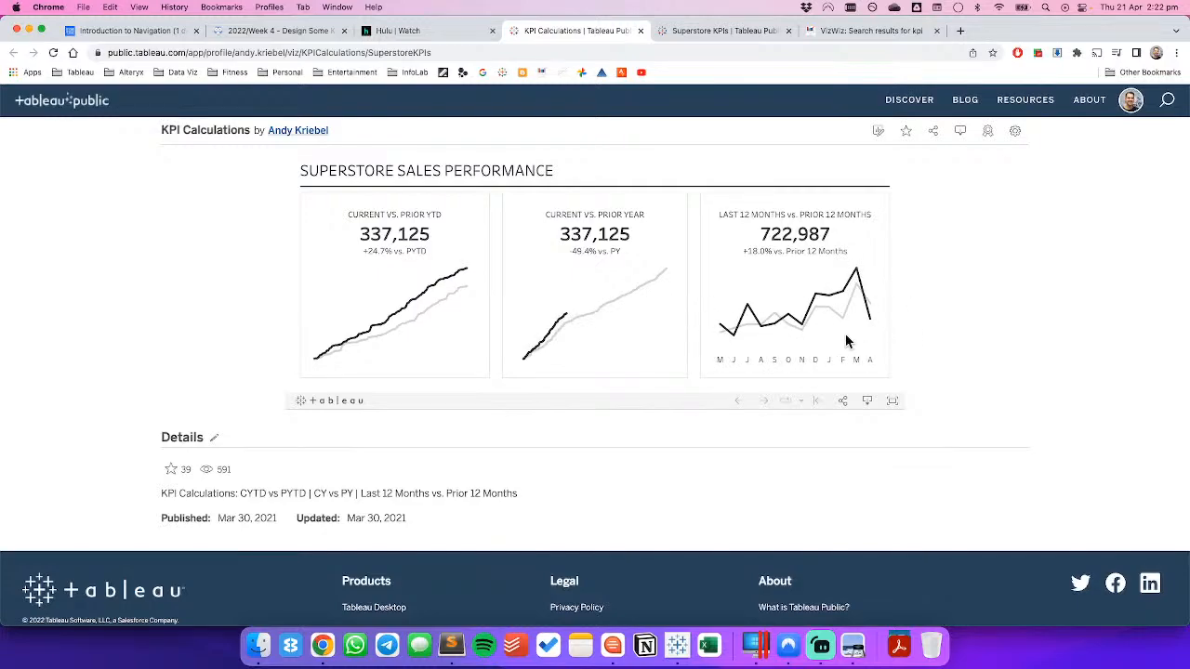
key("super+Tab")
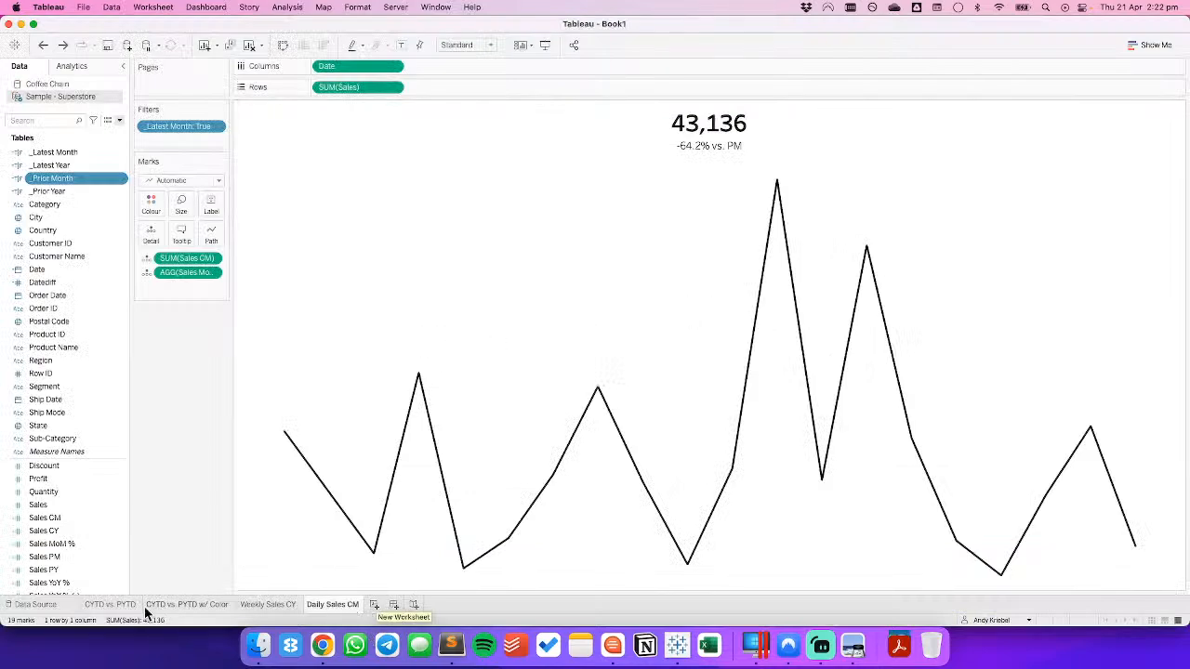
Duplicate the Weekly Sales CY worksheet and rename the copy as Weekly Sales CY s. PY.
left_click(115, 605)
left_click(279, 604)
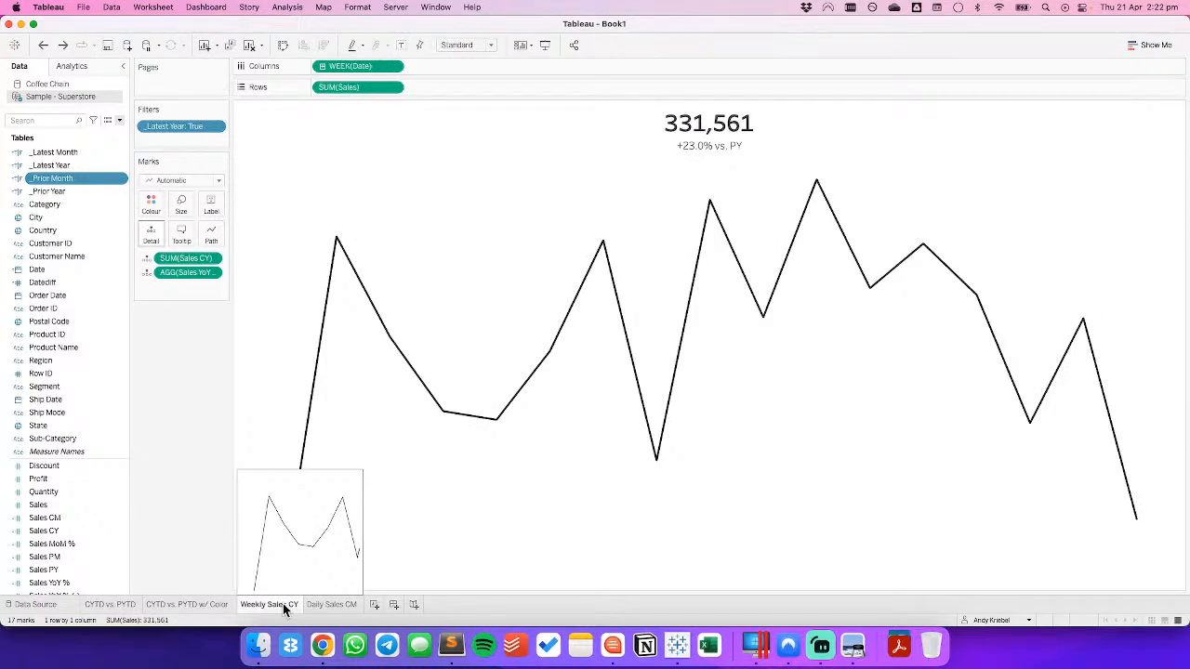
right_click(283, 604)
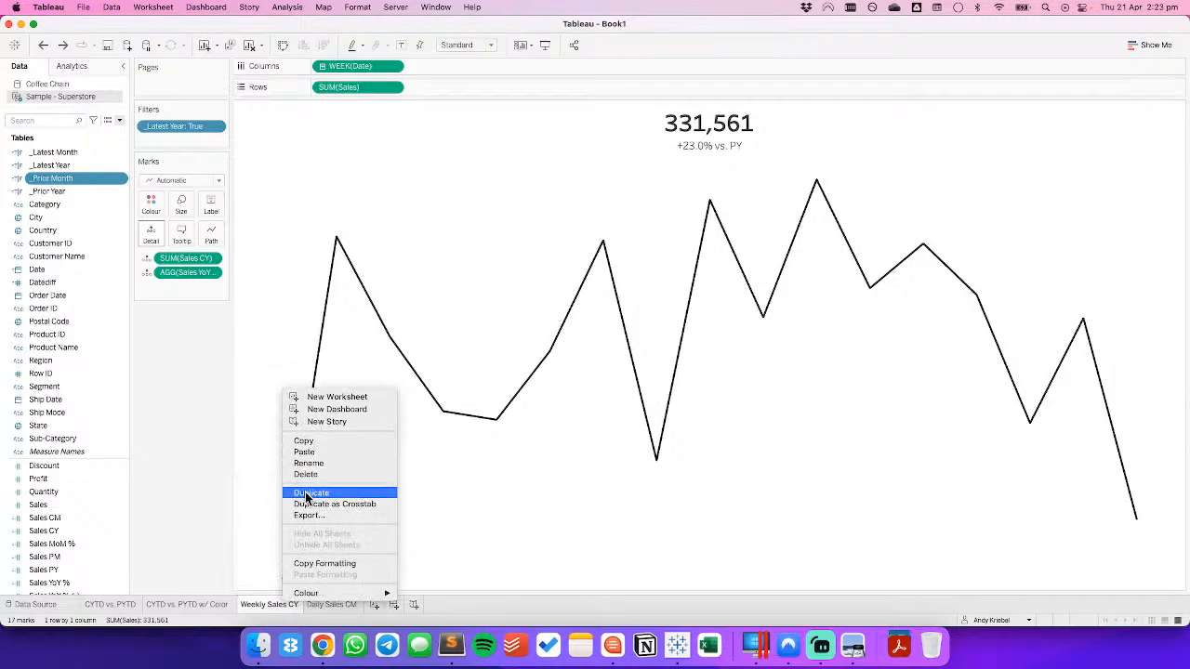
left_click(307, 492)
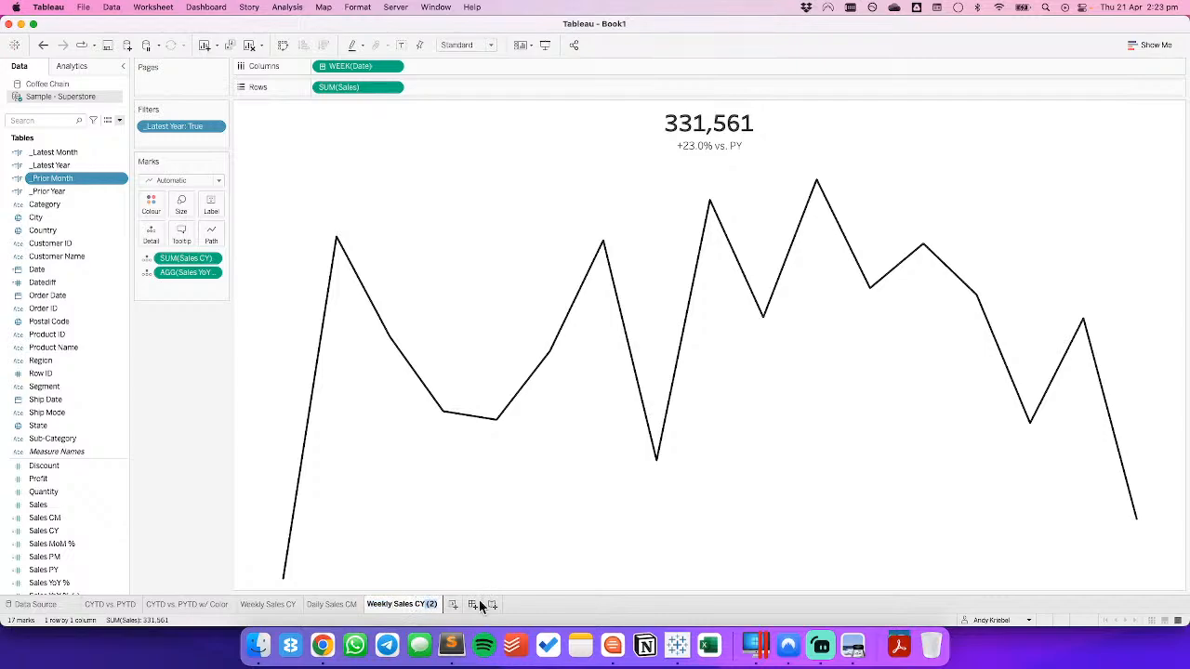
key("BackSpace")
key("BackSpace")
key("BackSpace")
type("s. PY")
key("Return")
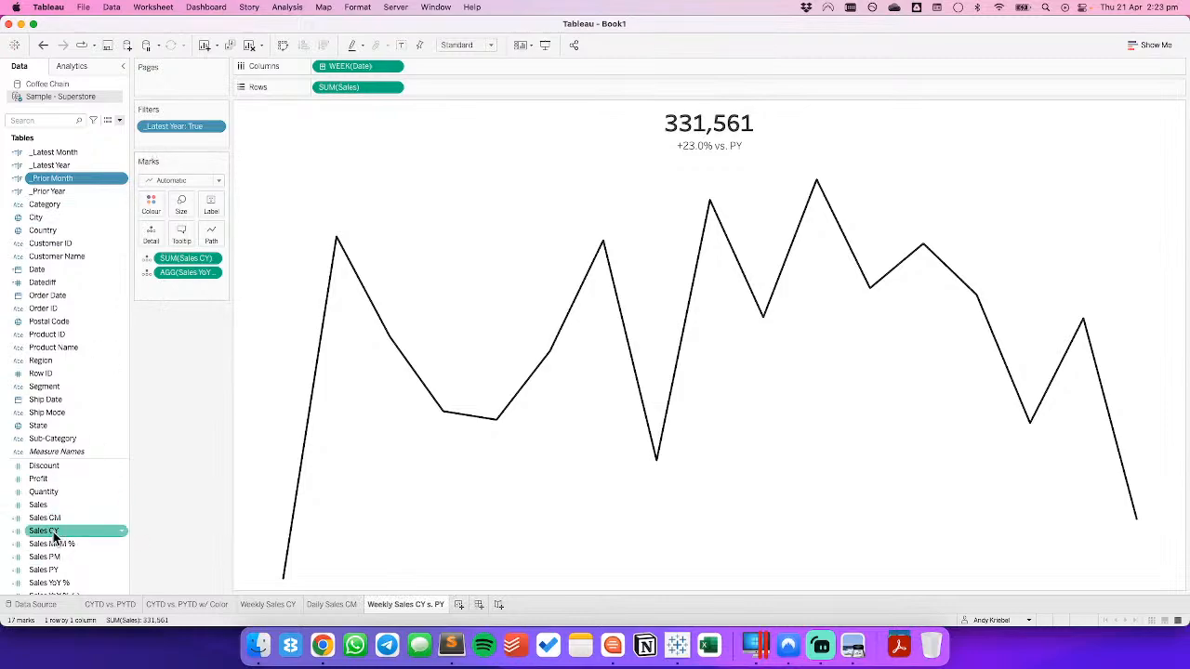
Replace the Sales measure on Rows with Sales CY.
left_click_drag(54, 537, 351, 87)
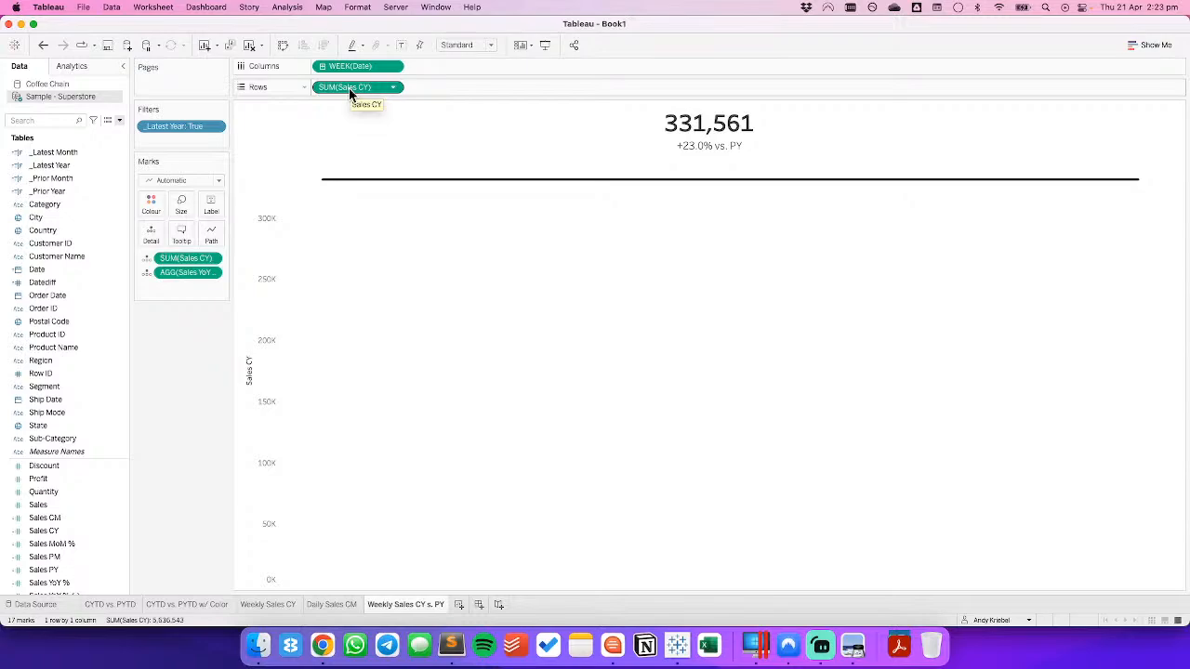
mouse_move(163, 124)
left_mouse_down()
mouse_move(177, 415)
mouse_move(168, 123)
left_mouse_up()
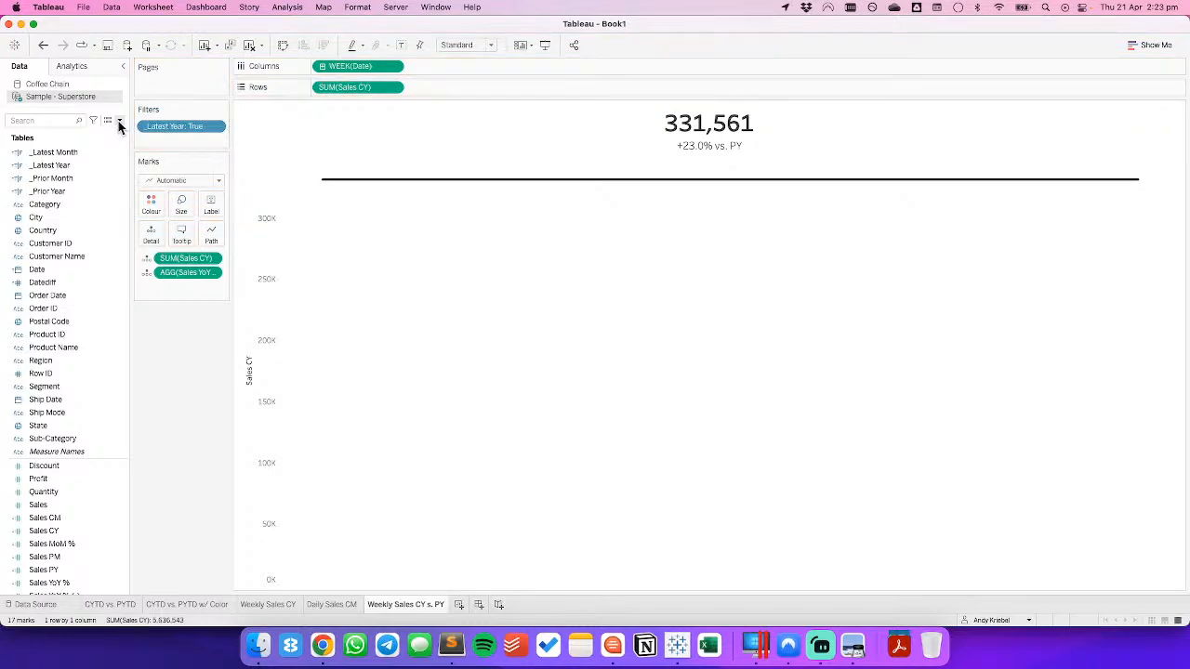
right_click(74, 167)
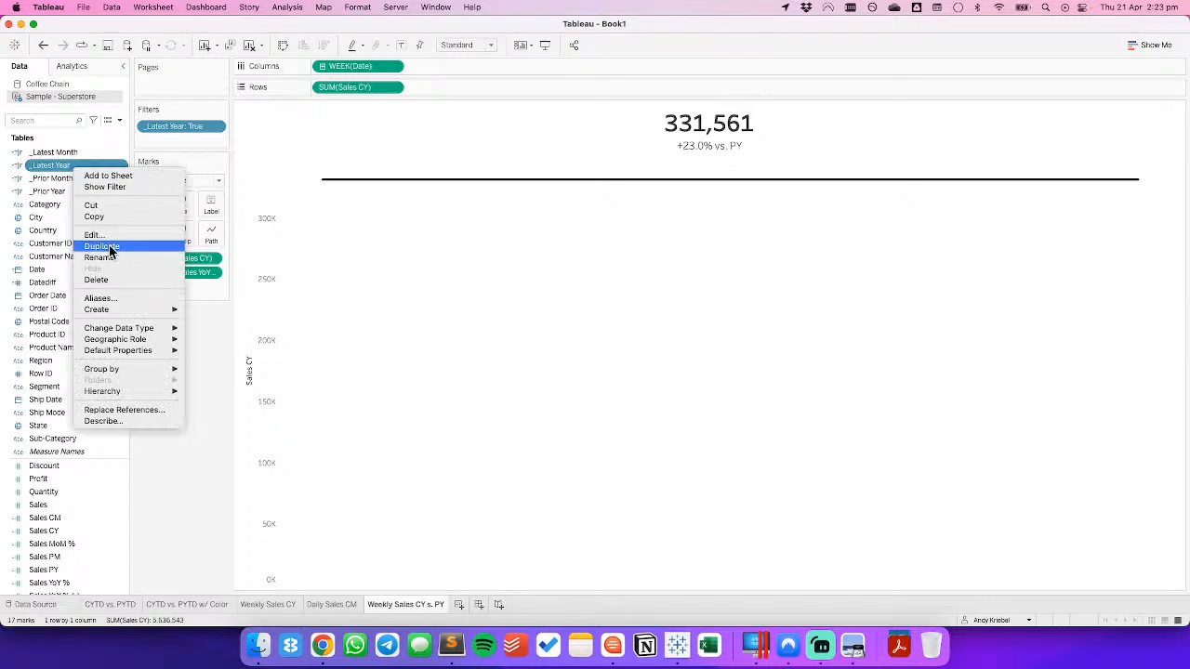
left_click(58, 194)
Create a calculated field named Latest Year or Prior Year with the formula [_Latest Year] OR [_Prior Year].
left_click(119, 122)
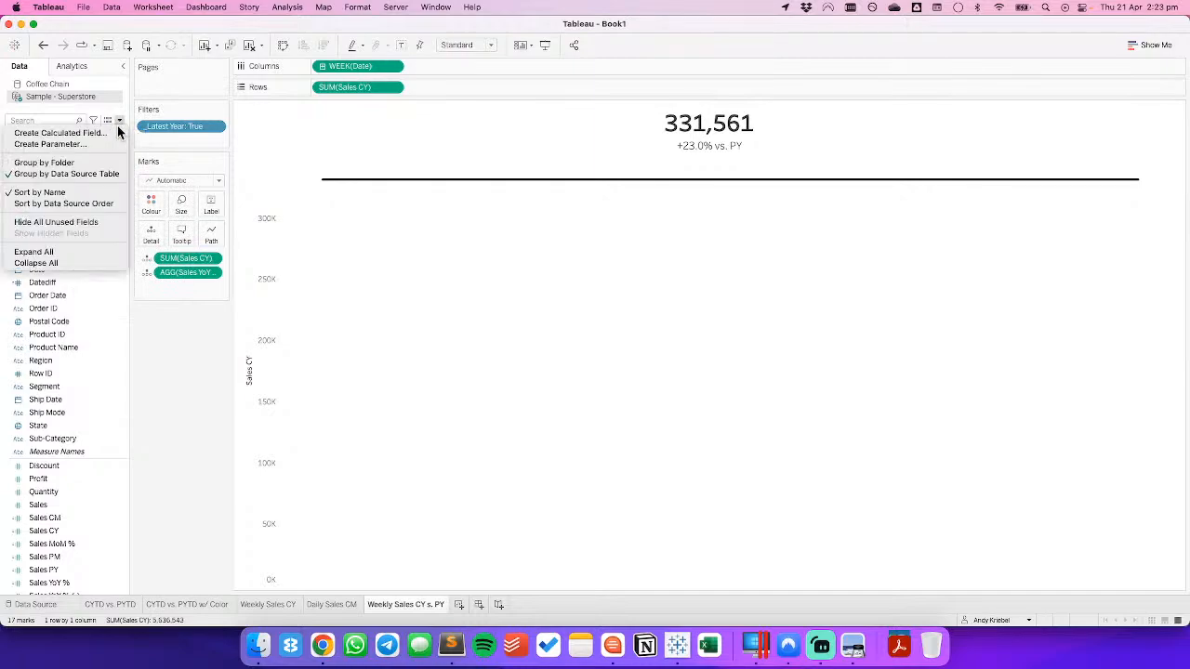
left_click(113, 129)
type("La")
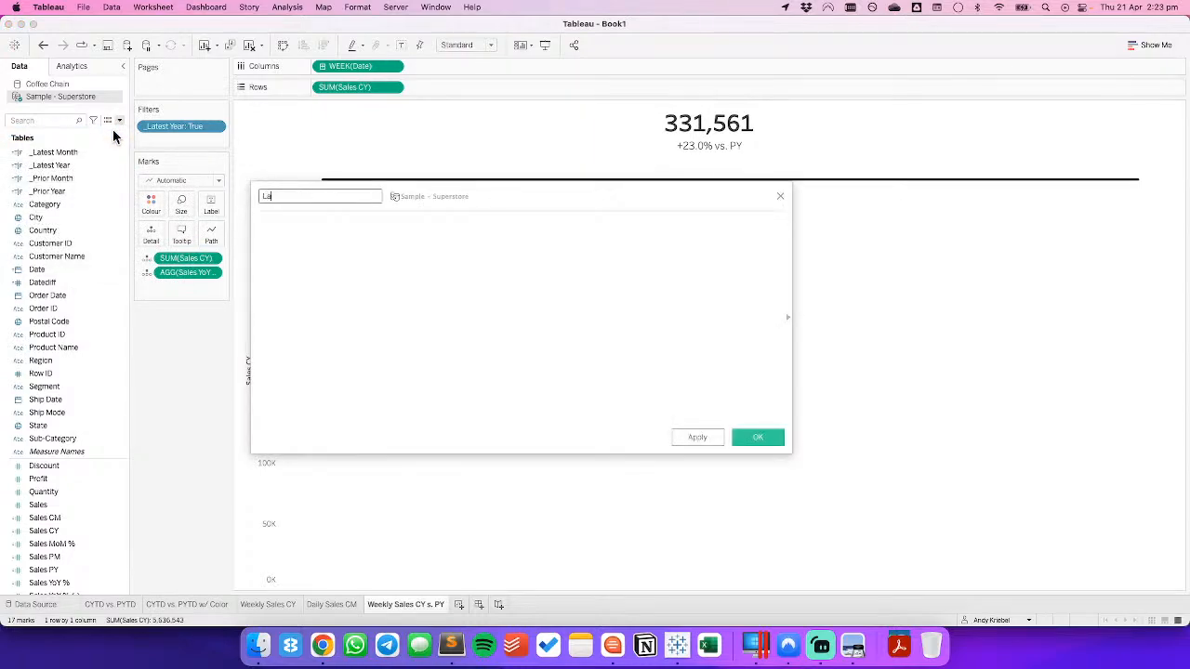
type("test Year or Prior Year")
left_click(350, 286)
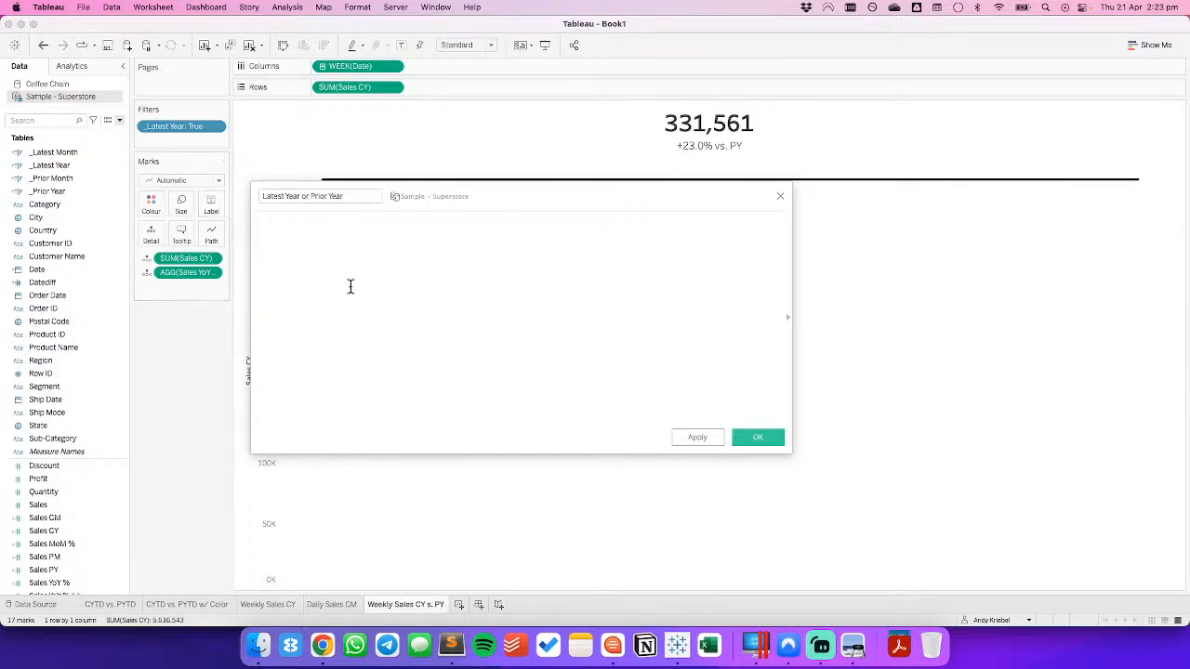
type("late")
key("Return")
type("OR pro")
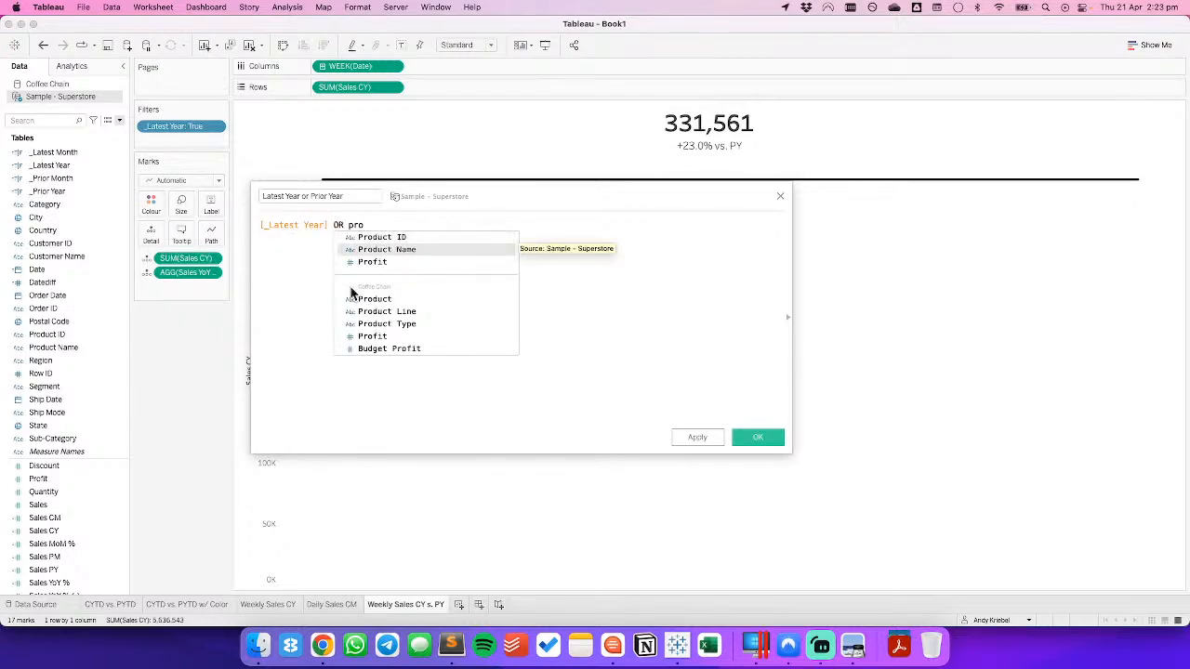
key("BackSpace")
key("BackSpace")
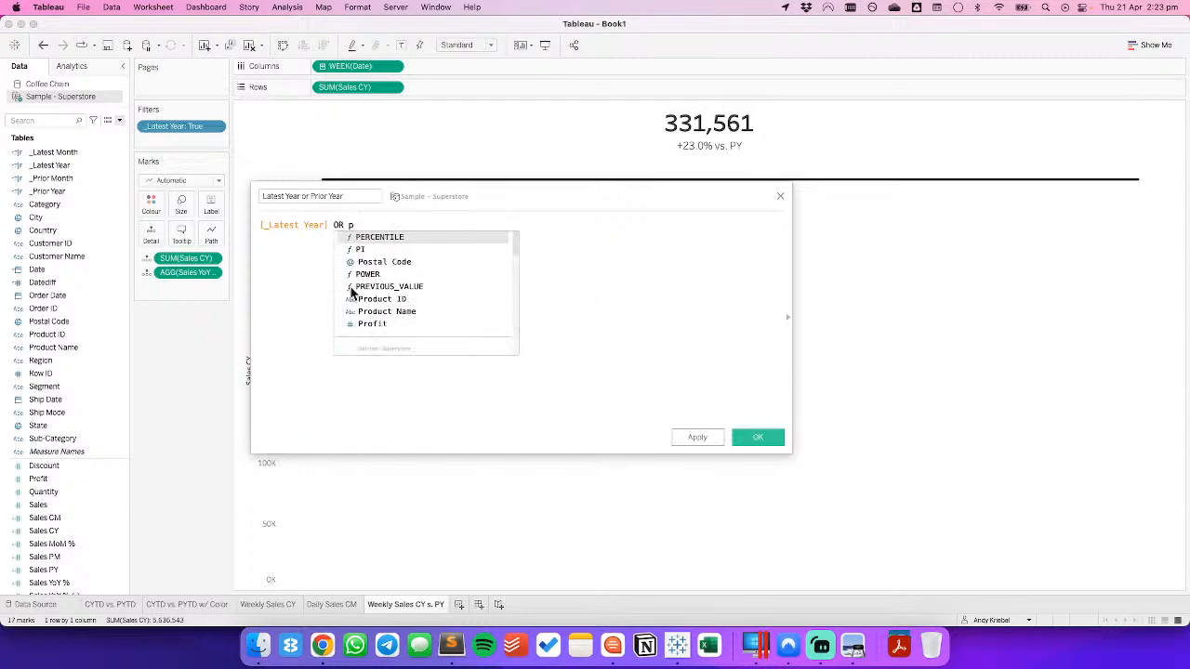
type("rior")
key("Return")
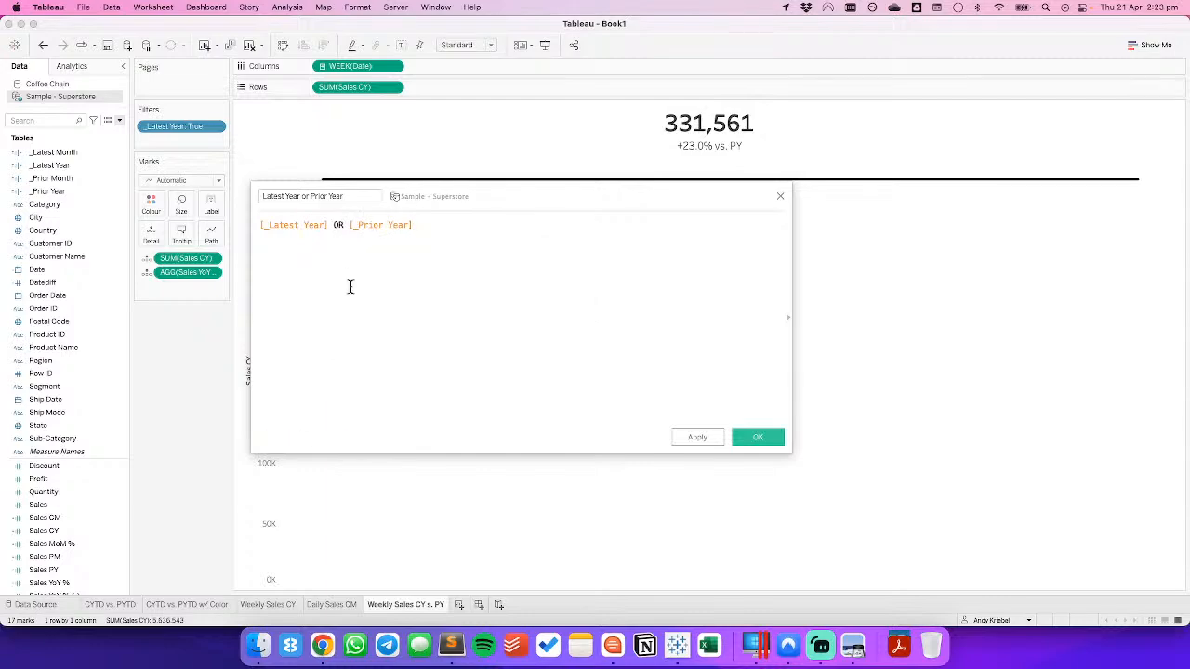
left_click(758, 437)
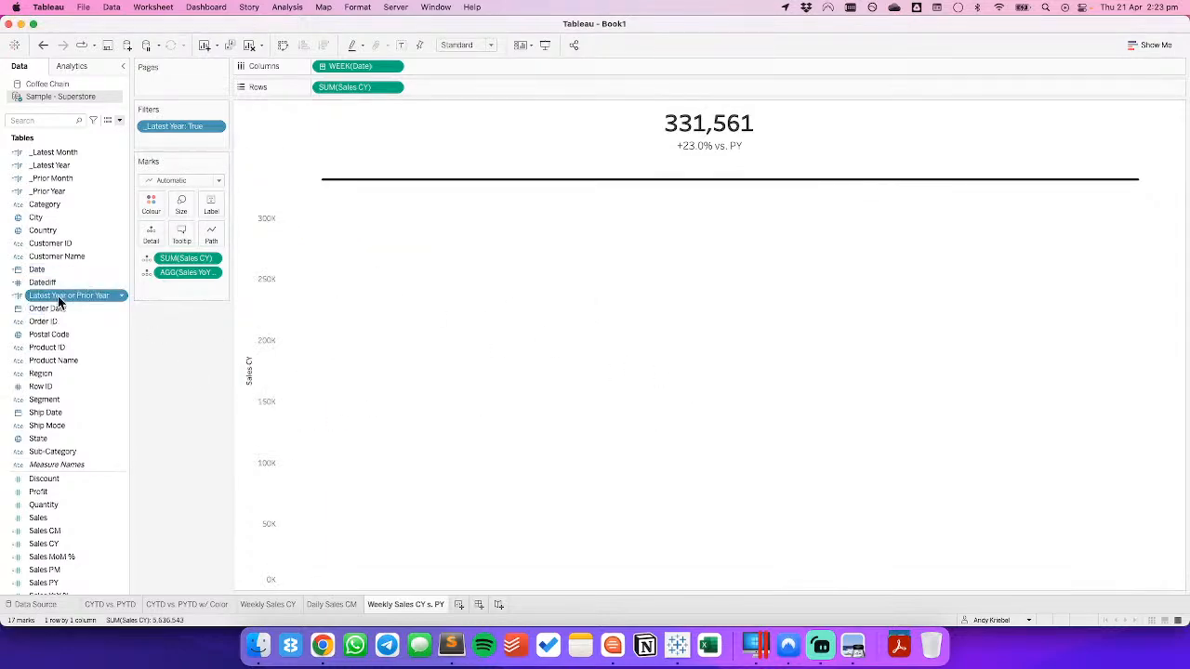
Replace the _Latest Year filter with Latest Year or Prior Year set to True, and replace Sales CY on Rows with Sales.
left_click_drag(61, 294, 179, 132)
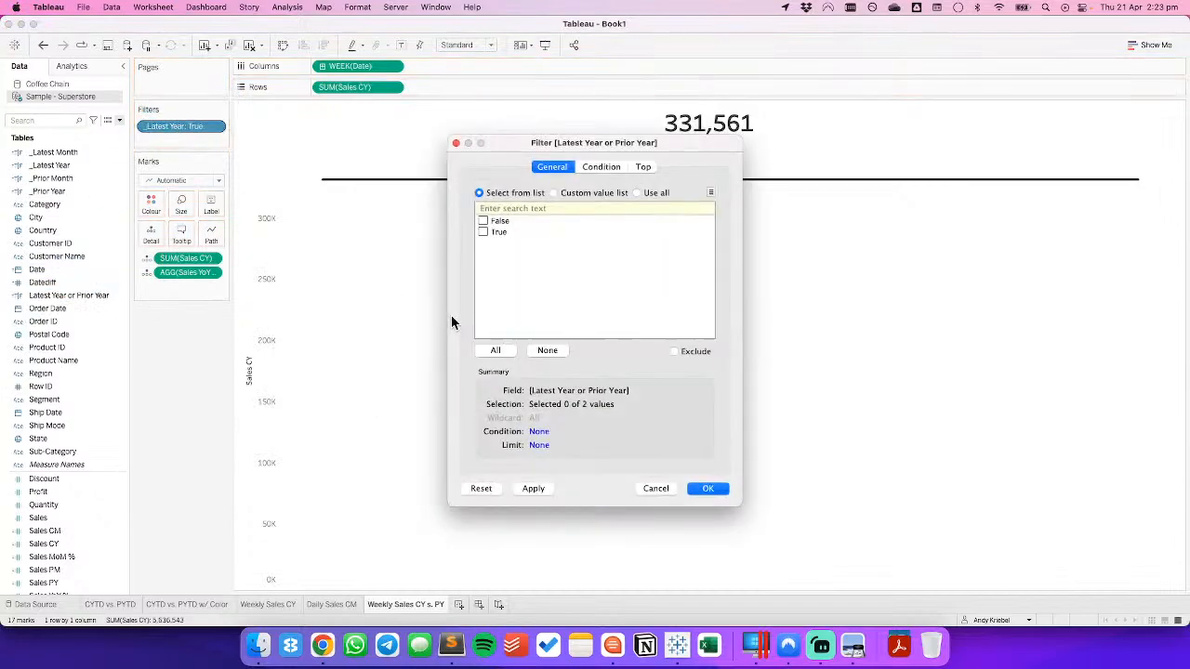
left_click(707, 489)
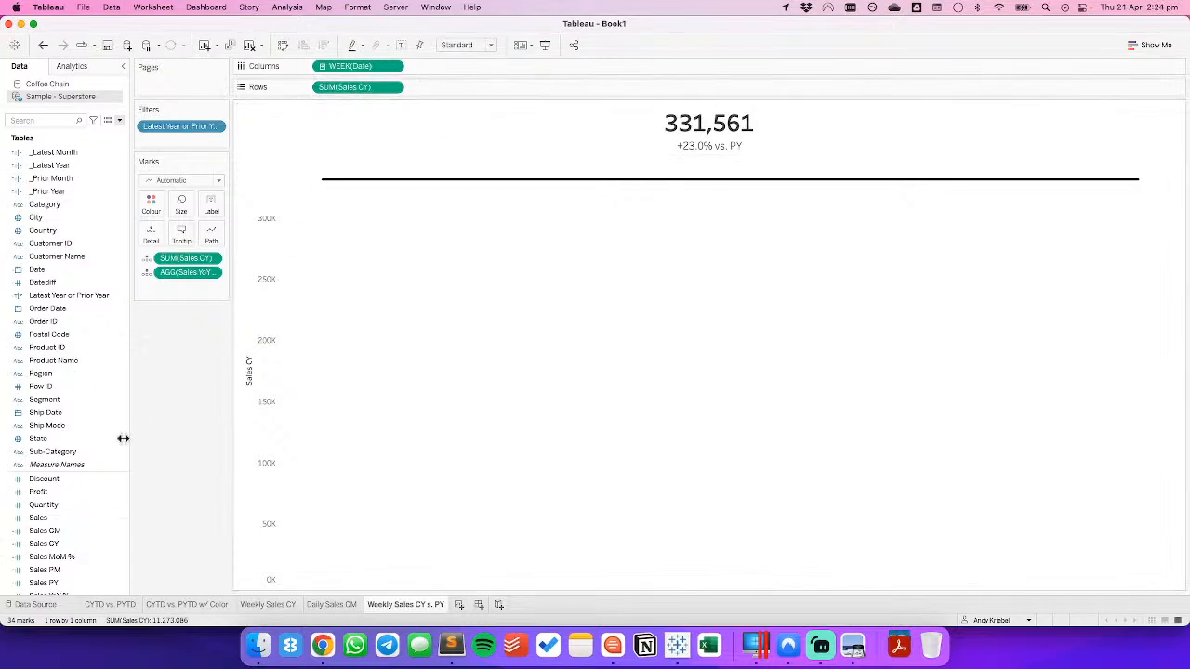
left_click_drag(55, 520, 352, 96)
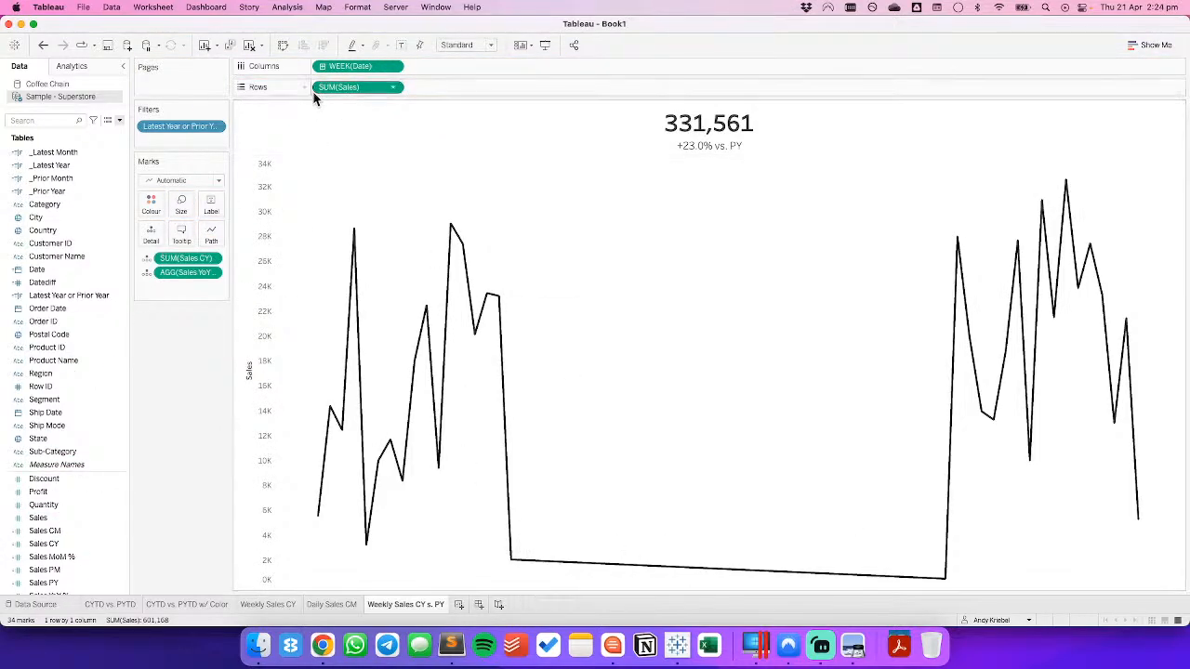
Colour the sales line by the year of Date.
left_click(393, 67)
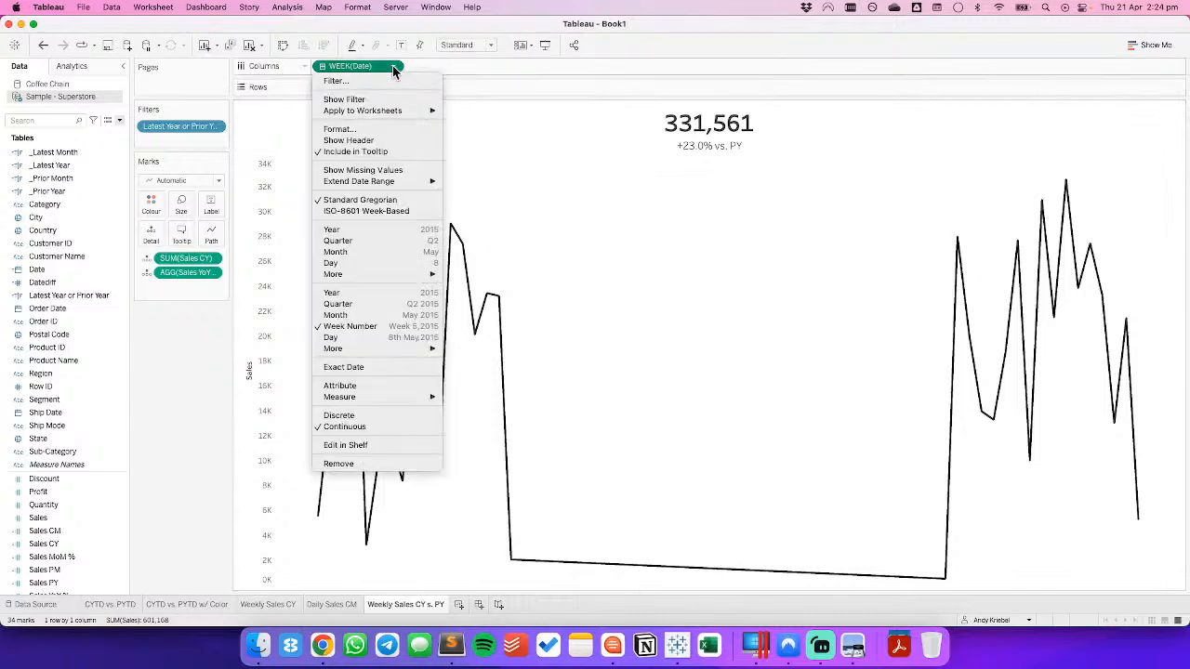
left_click(602, 268)
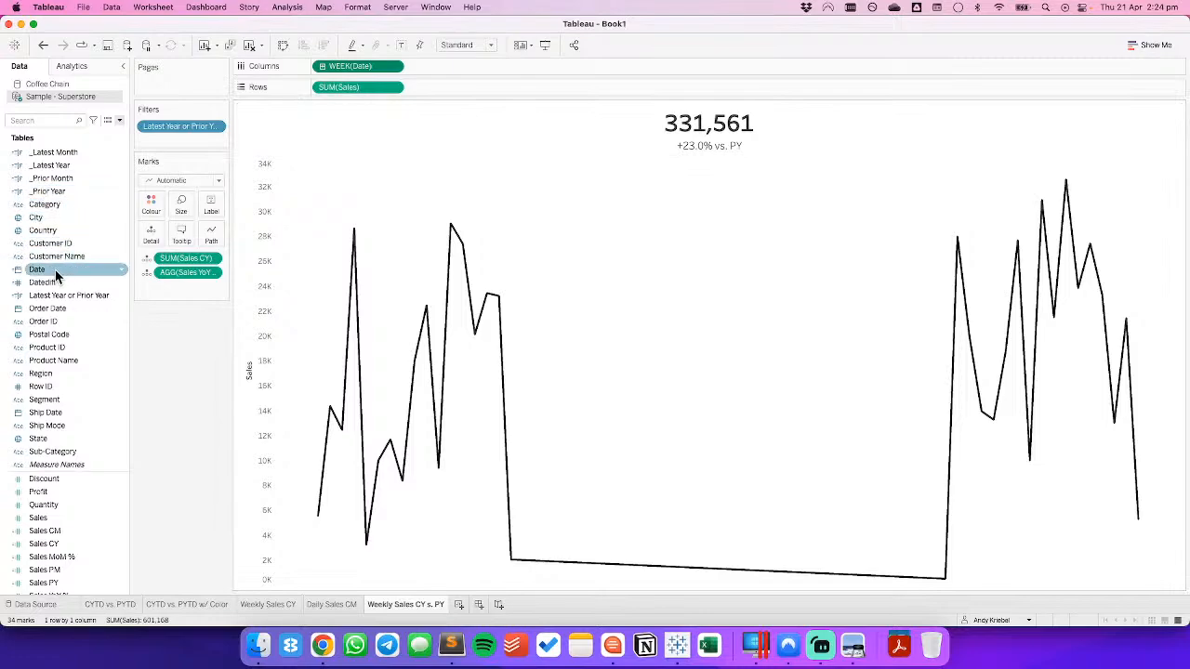
left_click_drag(55, 269, 154, 204)
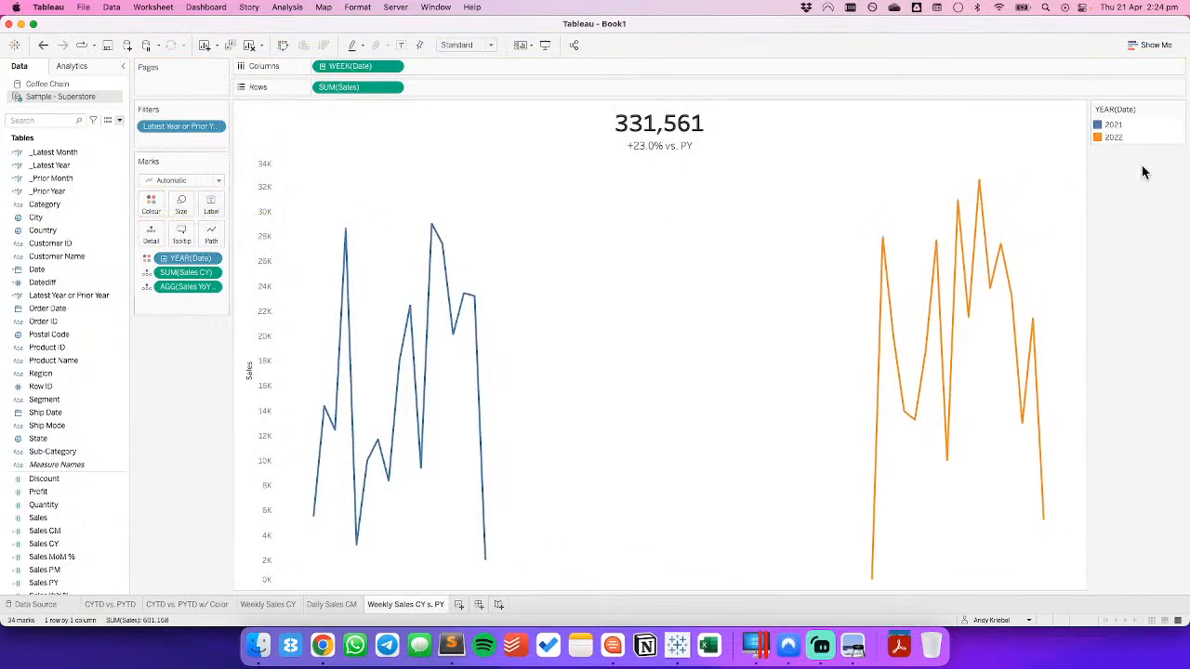
Make the week date on Columns discrete and change it to the Week Number date part so both years overlap.
left_click(394, 70)
mouse_move(410, 397)
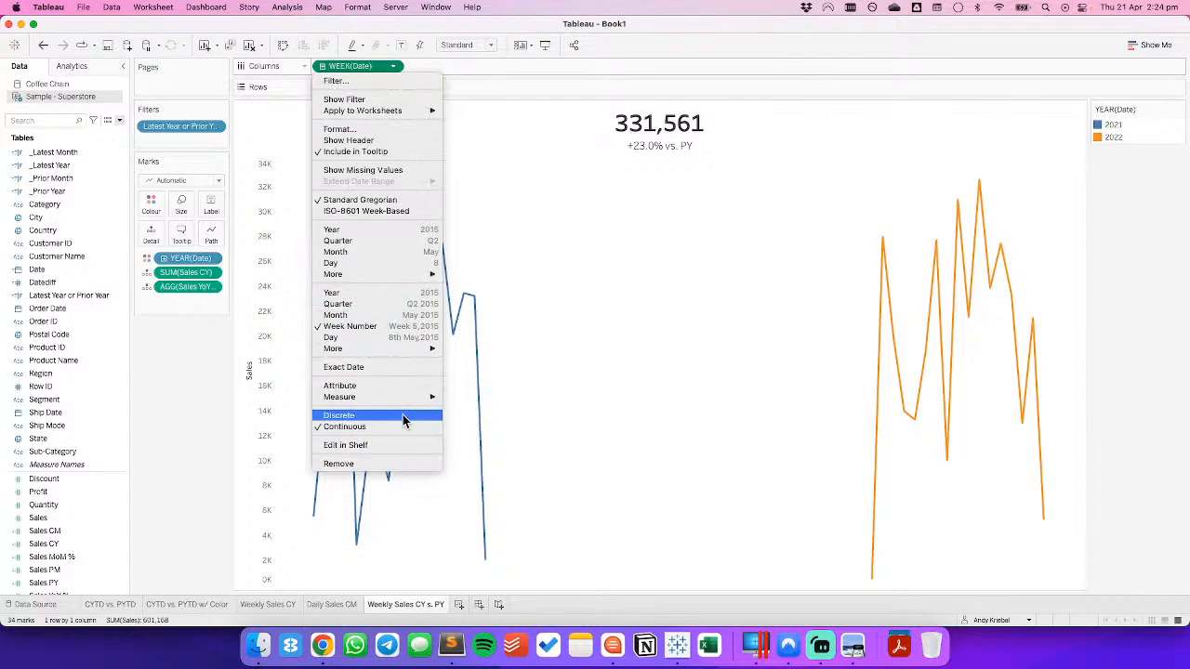
left_click(402, 415)
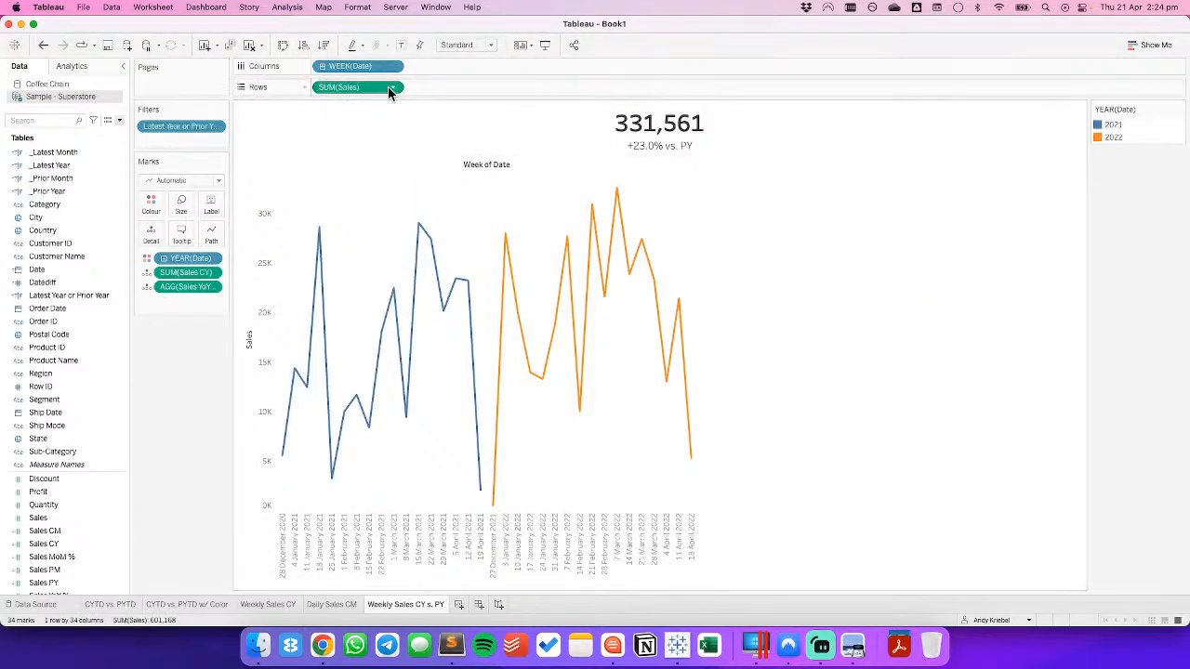
left_click(394, 66)
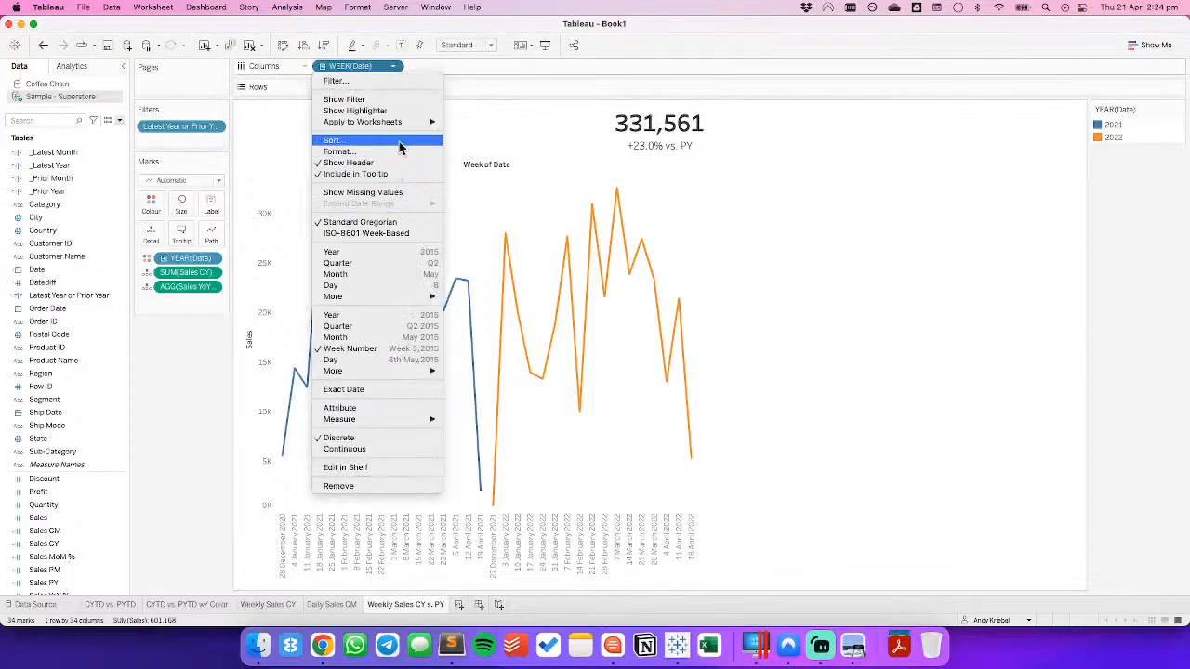
mouse_move(405, 122)
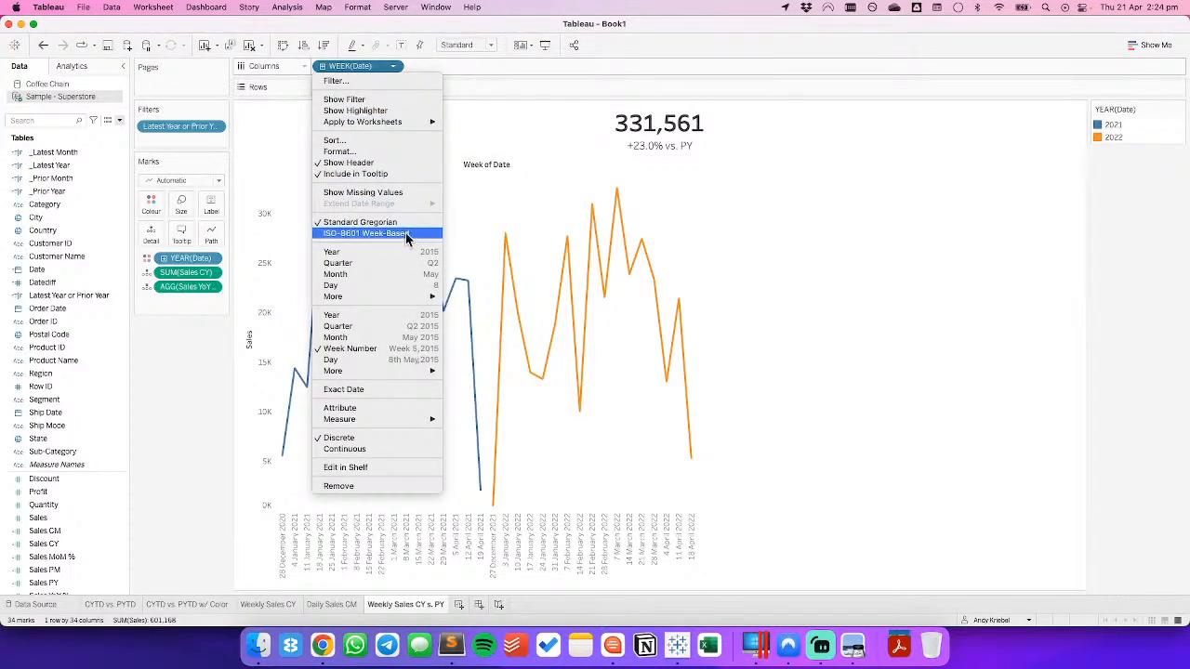
mouse_move(410, 296)
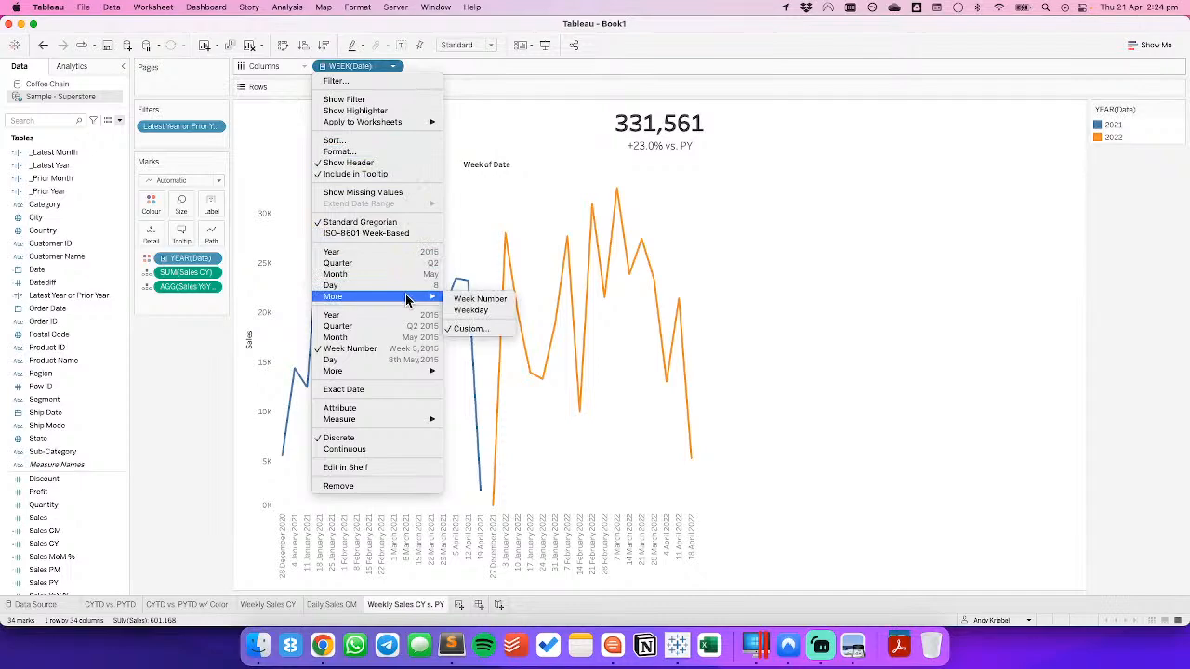
left_click(478, 300)
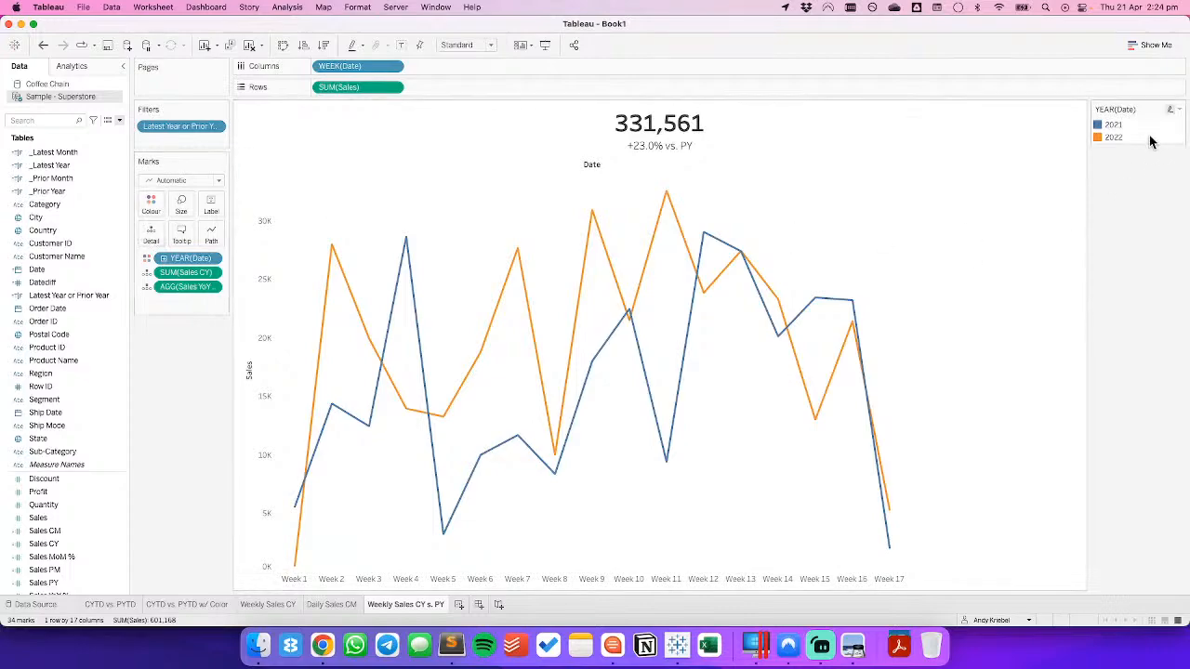
Recolour the year lines with the White to Black palette, making 2022 near-black and 2021 light grey.
left_click(1169, 109)
left_click(451, 243)
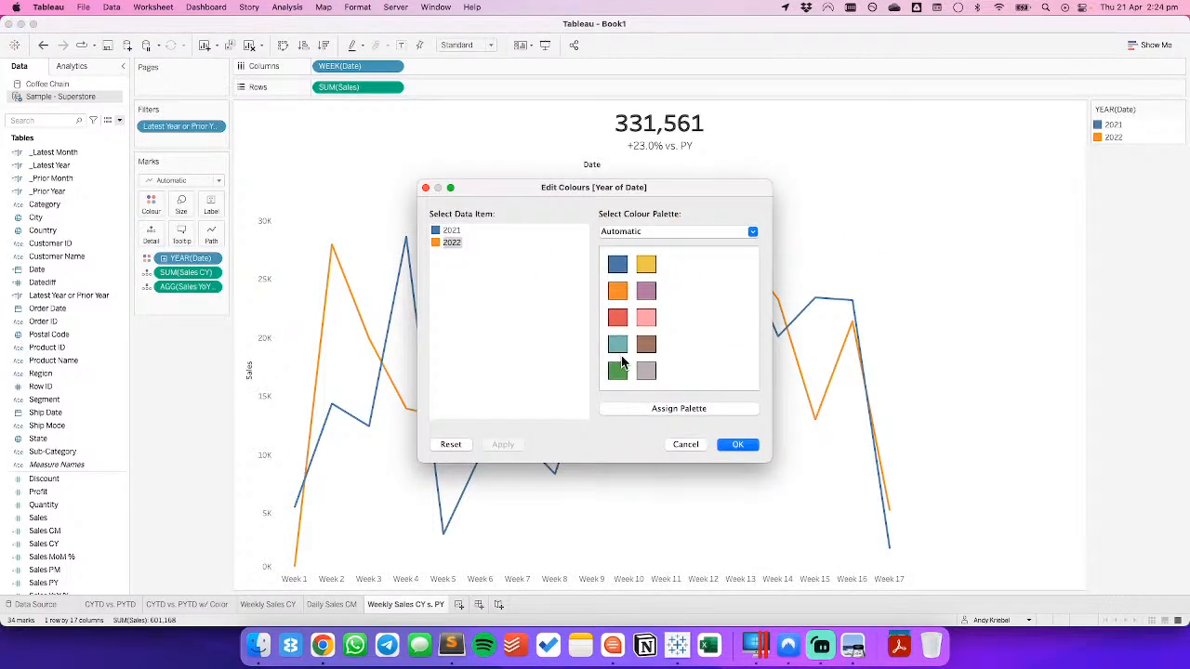
left_click(641, 232)
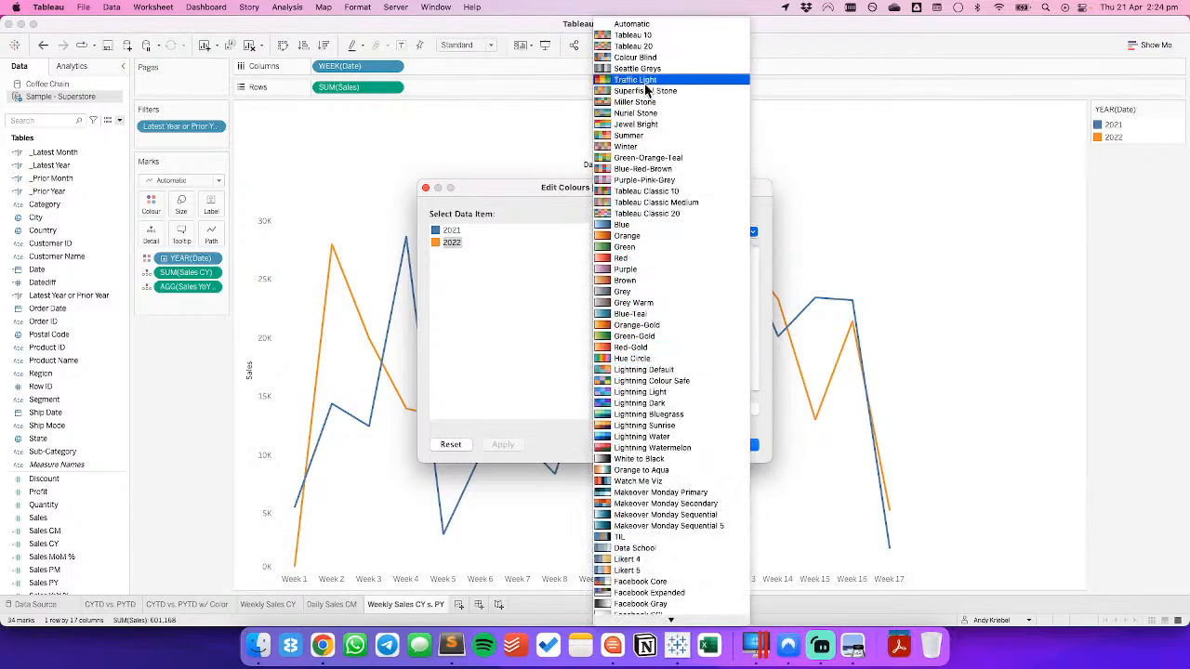
left_click(640, 459)
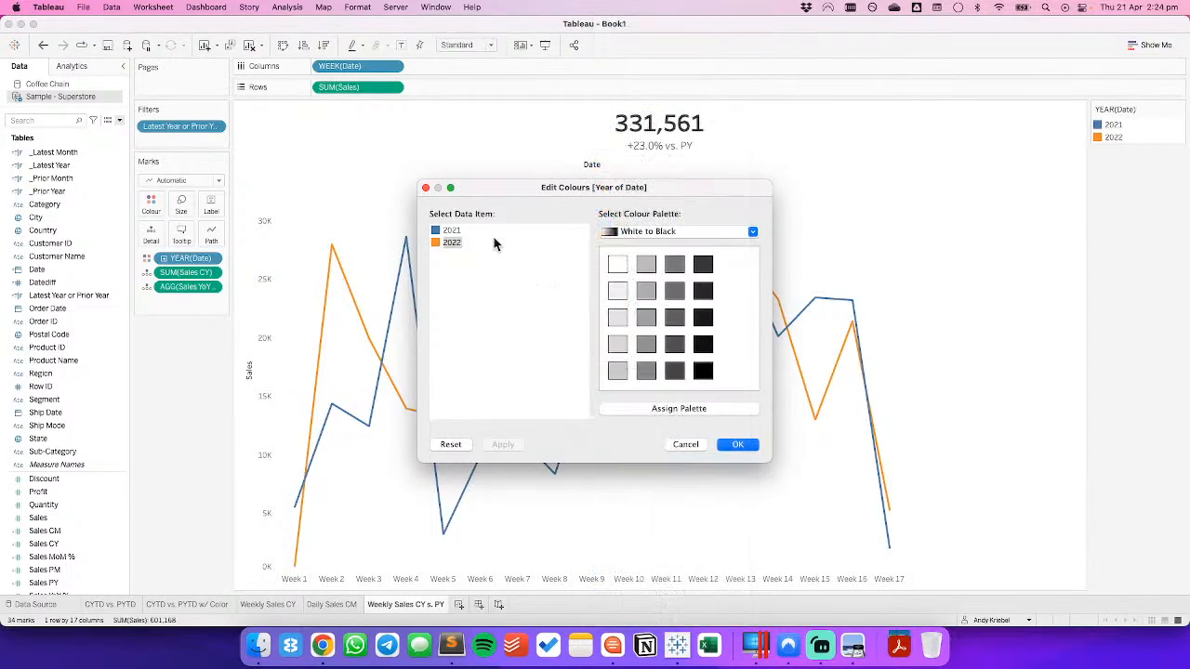
left_click(702, 345)
left_click(451, 229)
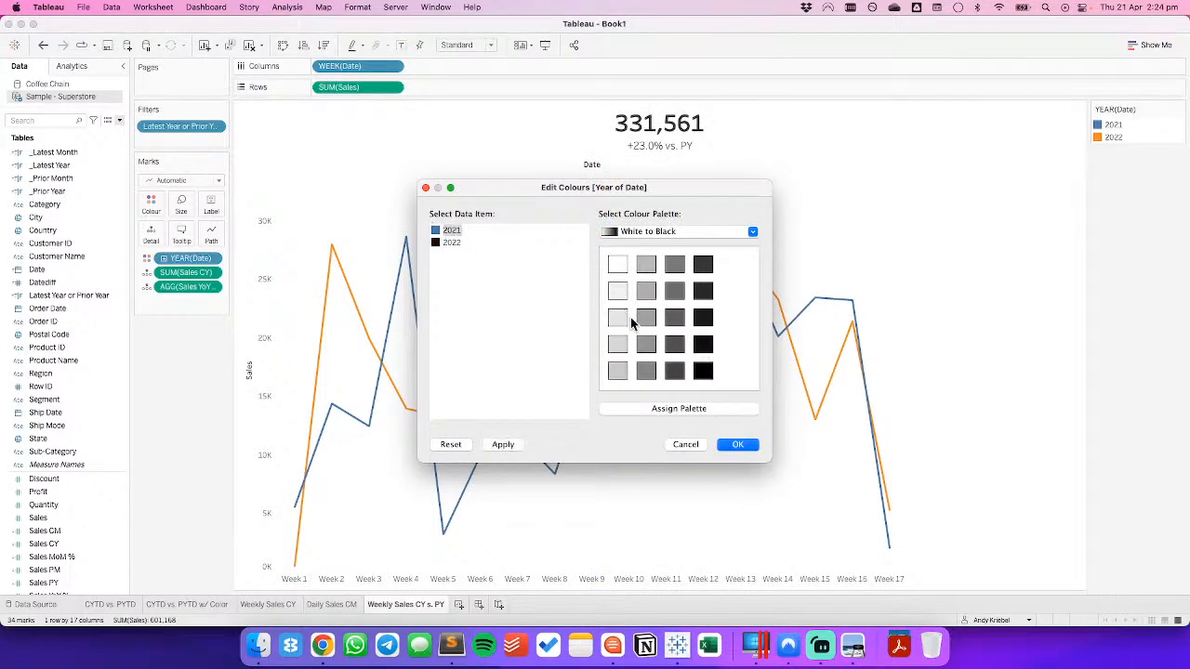
left_click(618, 345)
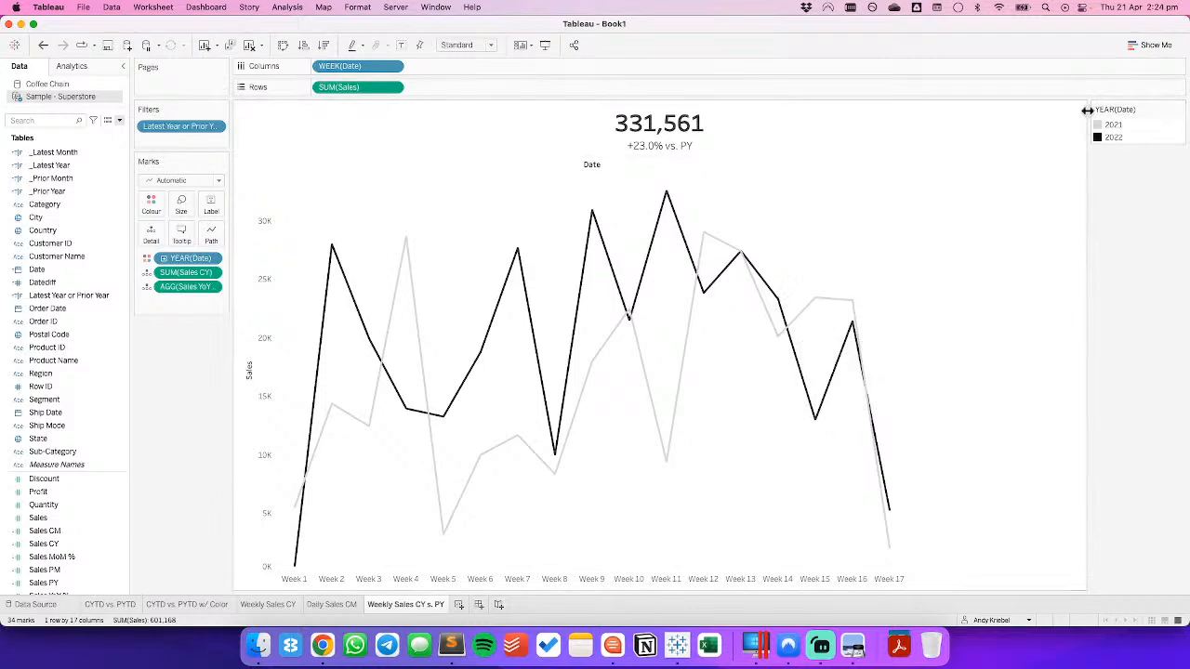
Place 2022 above 2021 in the year colour legend and hide the field labels for columns.
left_click_drag(1113, 140, 1111, 122)
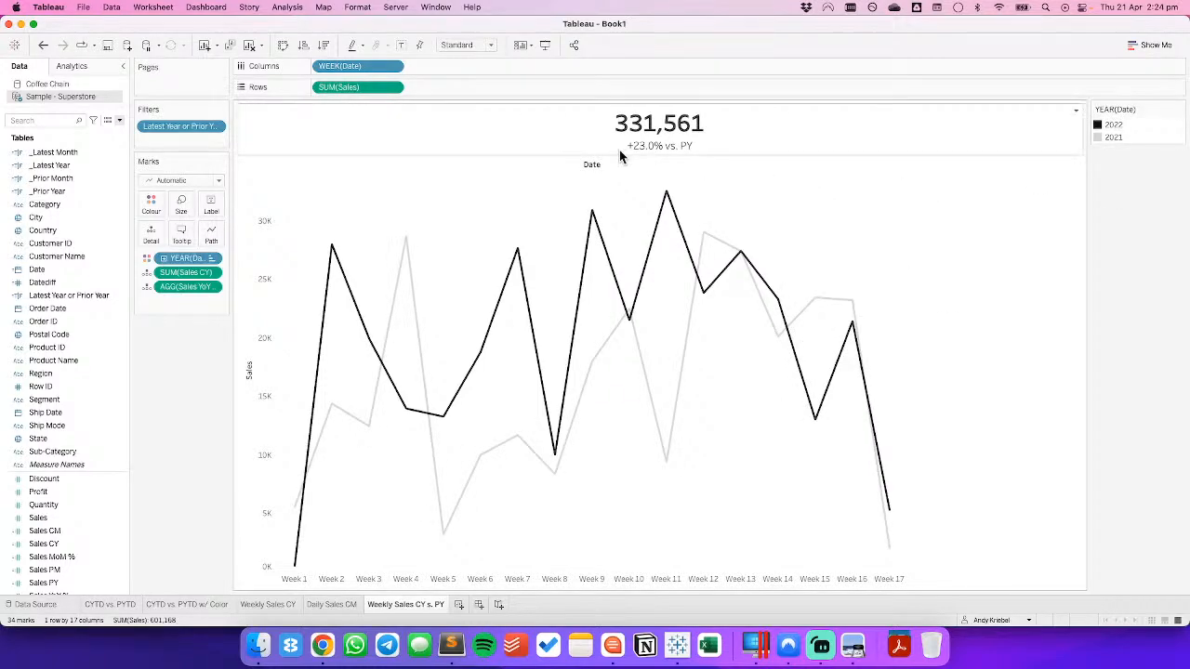
right_click(580, 165)
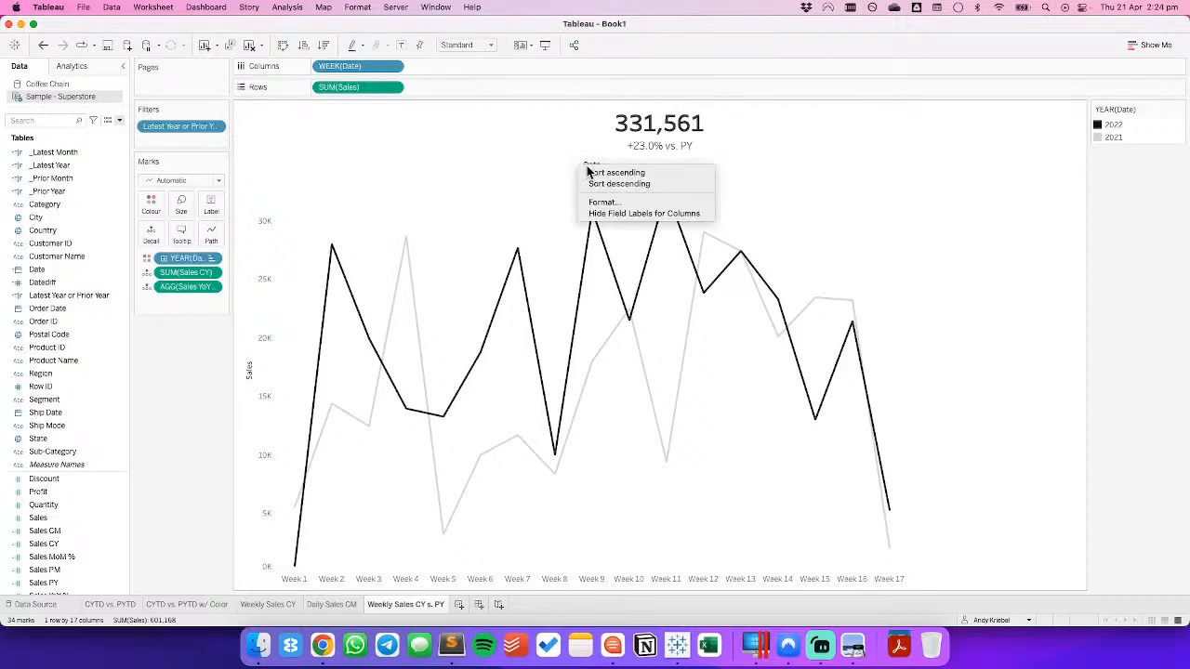
left_click(605, 213)
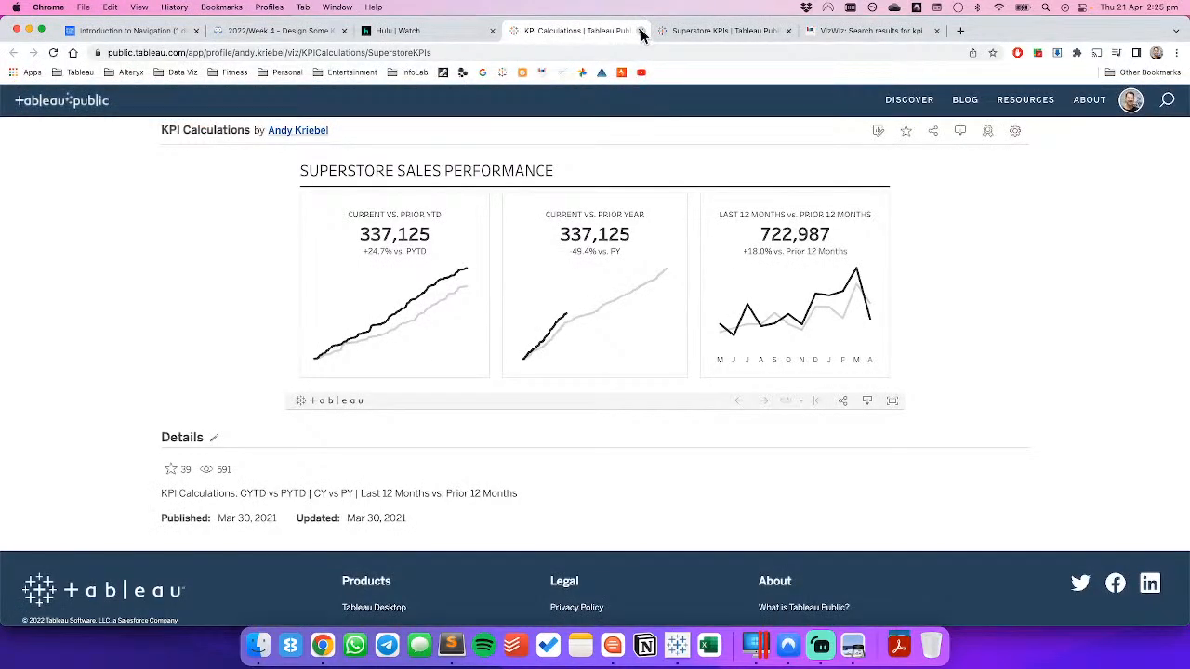
Close the KPI Calculations page in Chrome and, back in Tableau, correct the comparison worksheet's name to Weekly Sales CY vs. PY.
left_click(641, 32)
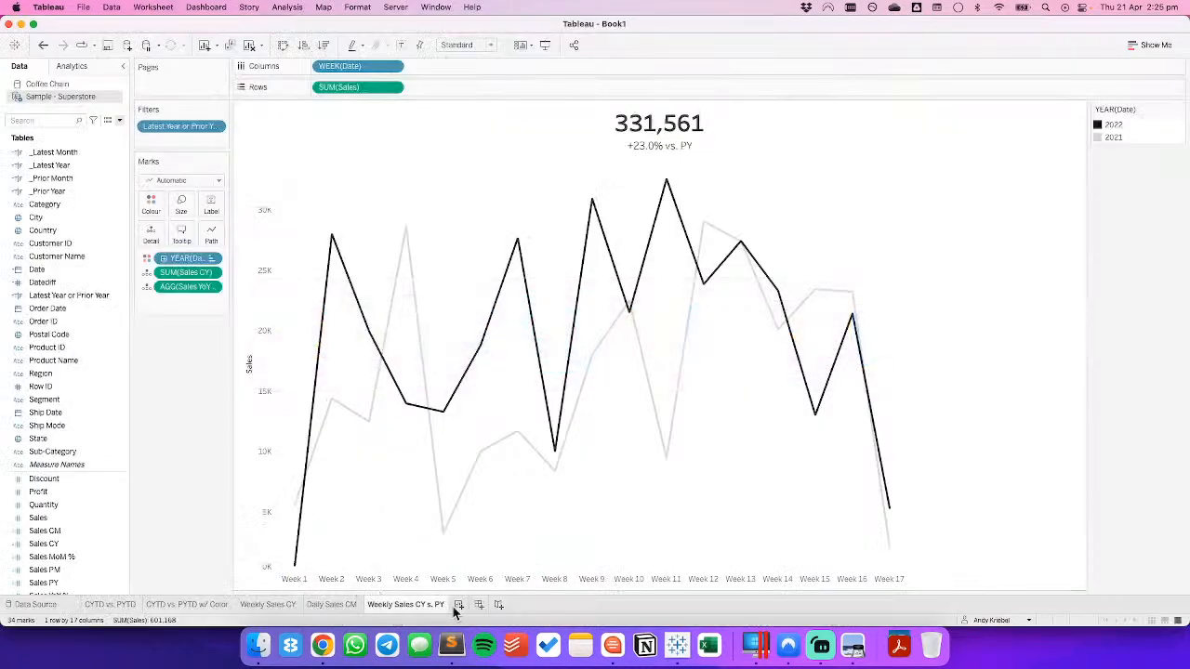
left_click(268, 605)
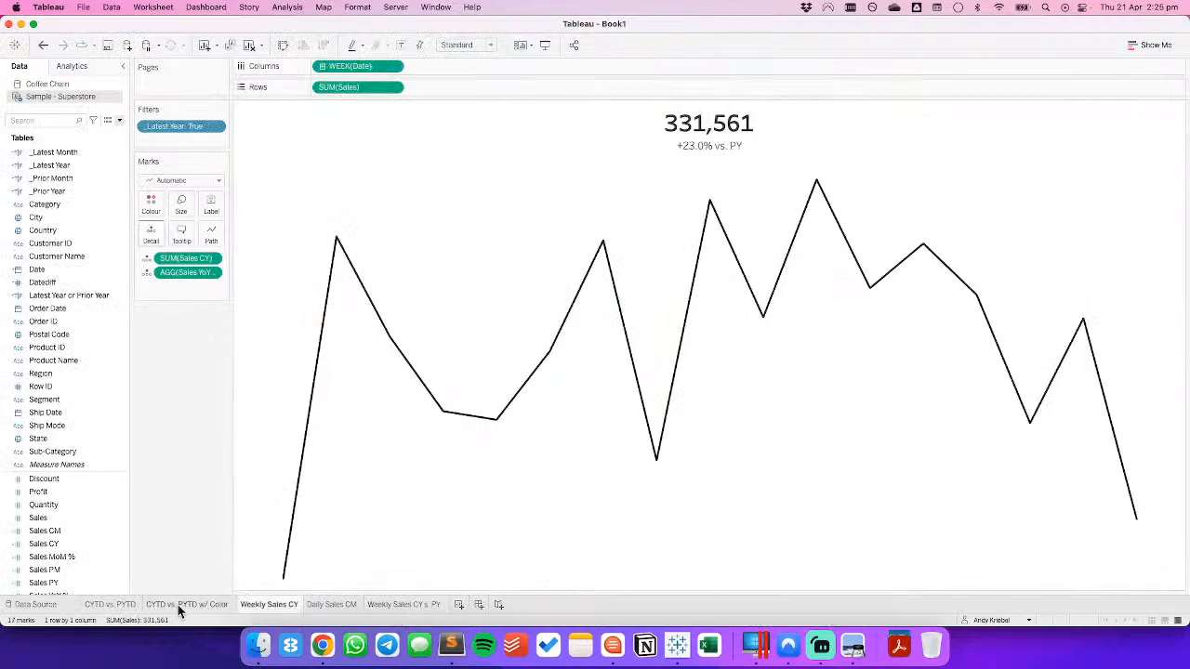
left_click(129, 606)
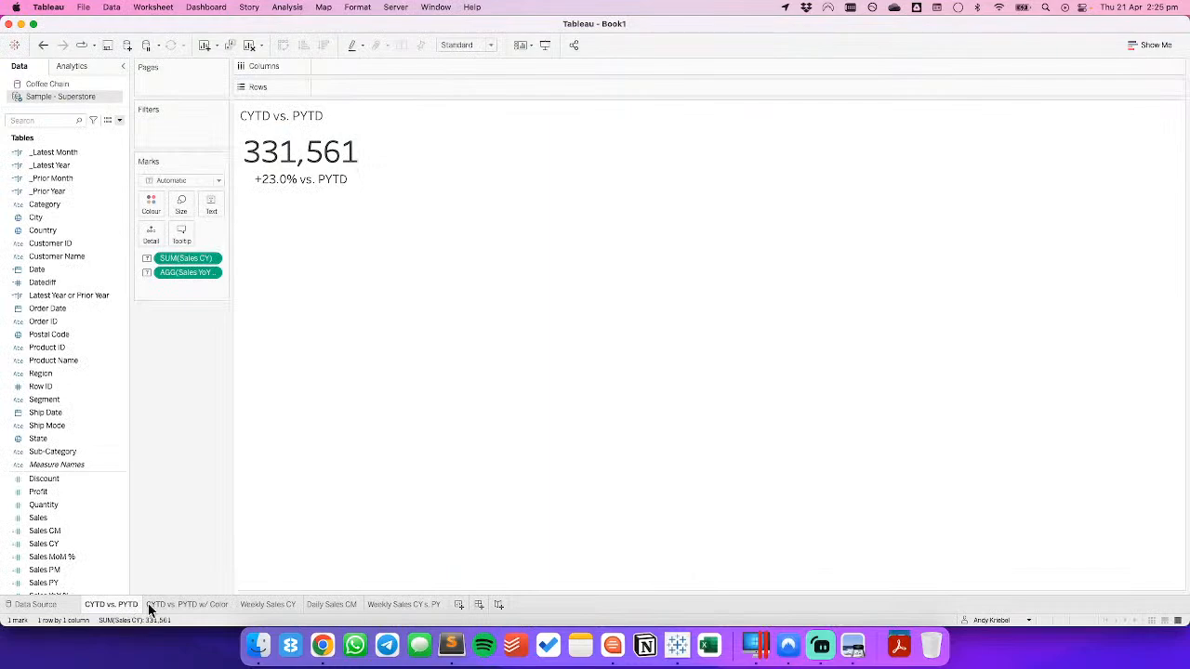
left_click(403, 605)
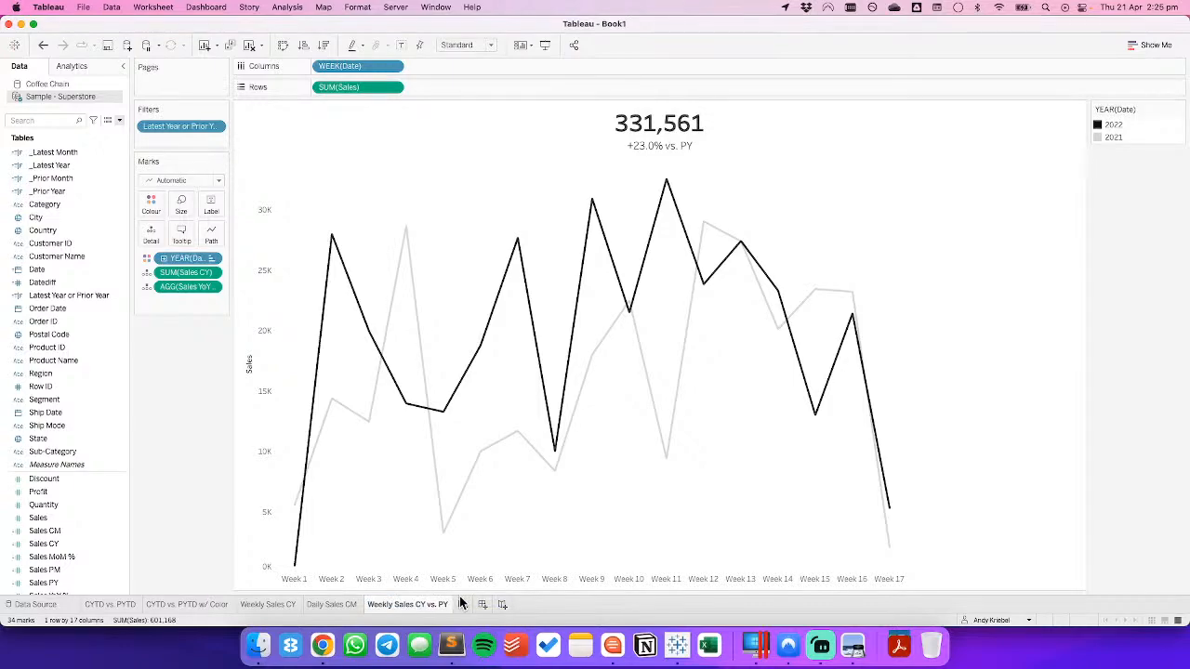
Consult the Superstore KPIs dashboard in Chrome, and duplicate the Weekly Sales CY vs. PY worksheet in Tableau.
key("super+Tab")
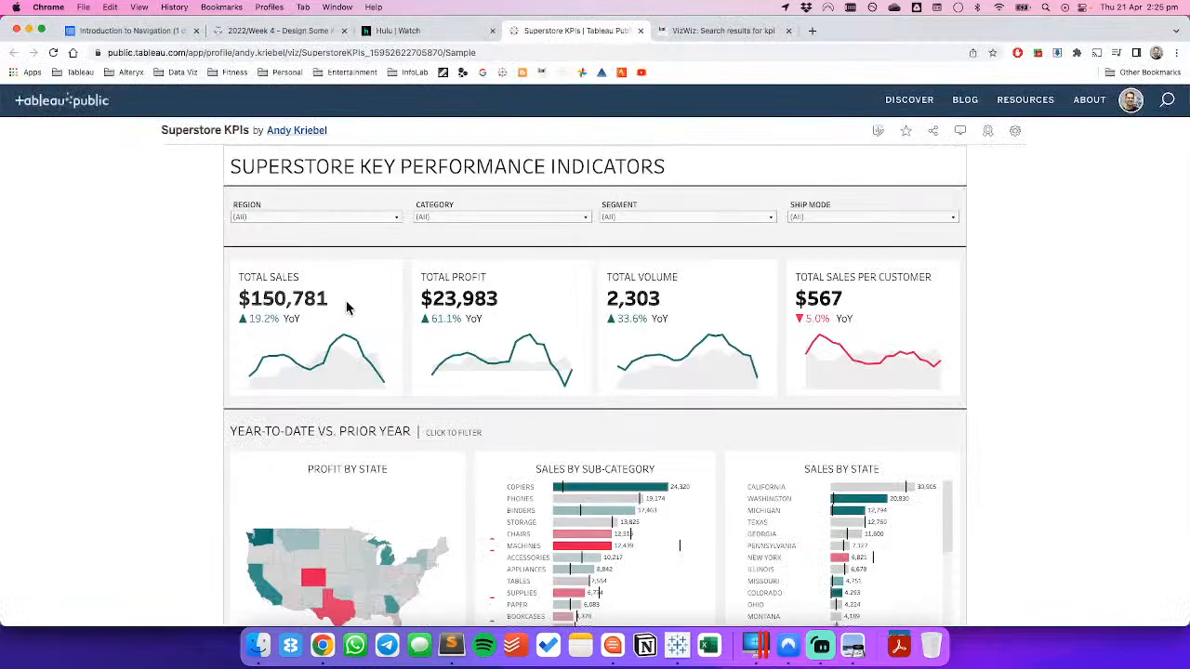
key("super+Tab")
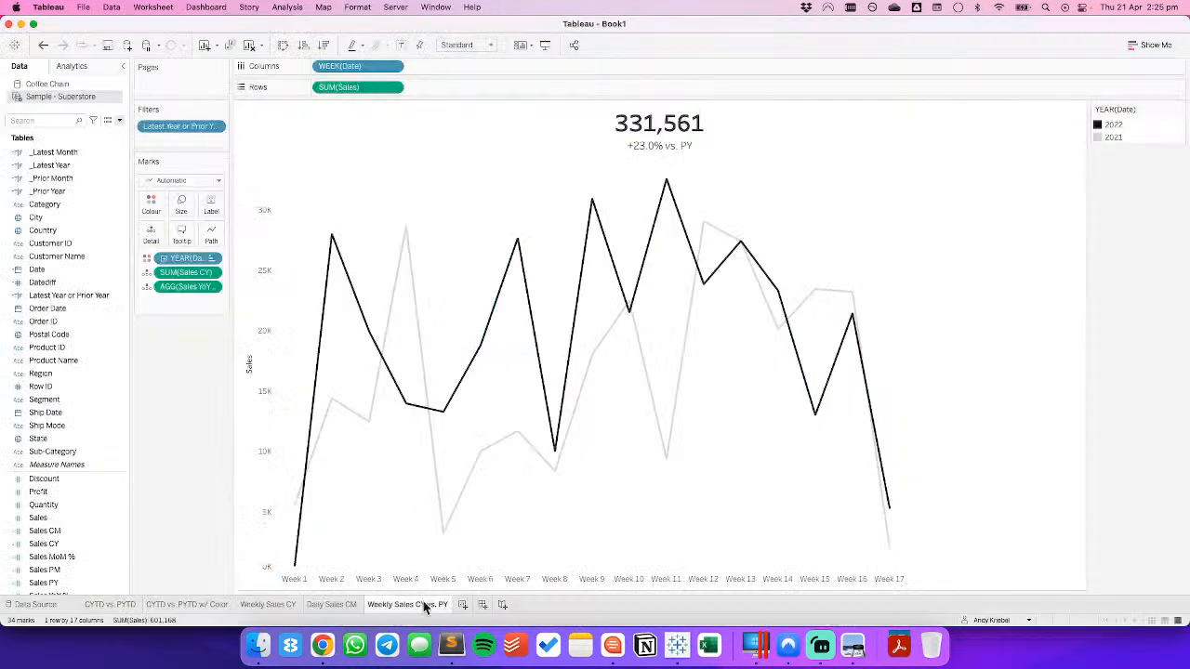
right_click(425, 605)
left_click(456, 491)
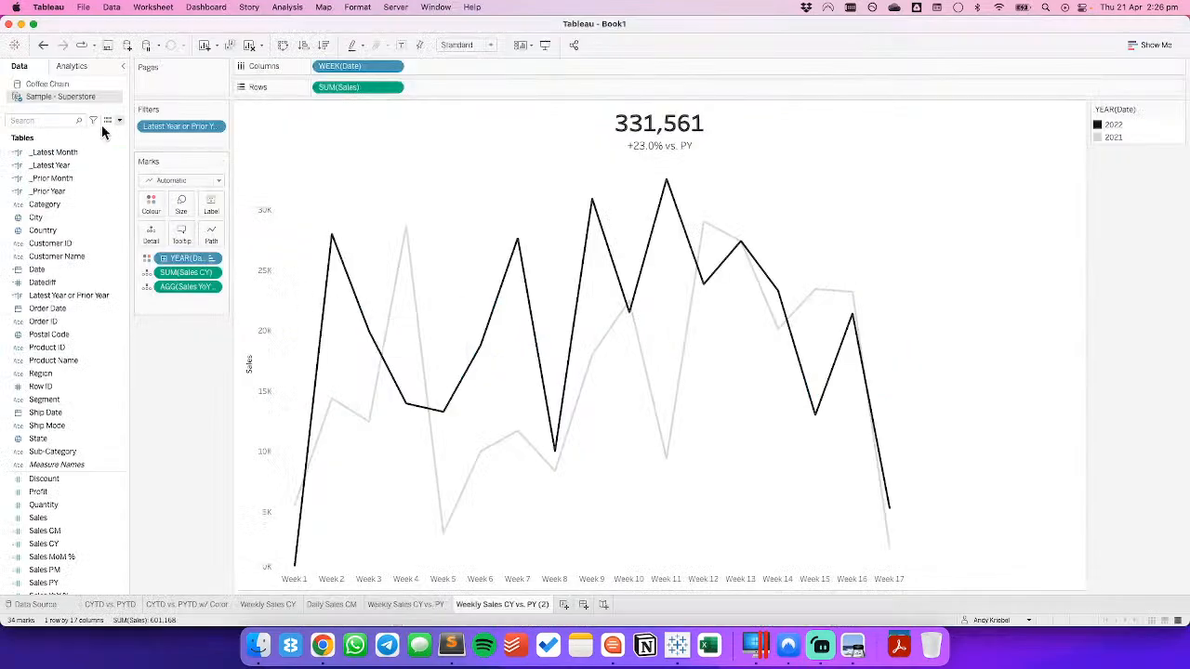
Start a new calculated field named Sales CY (2) in the Superstore data source.
left_click(120, 123)
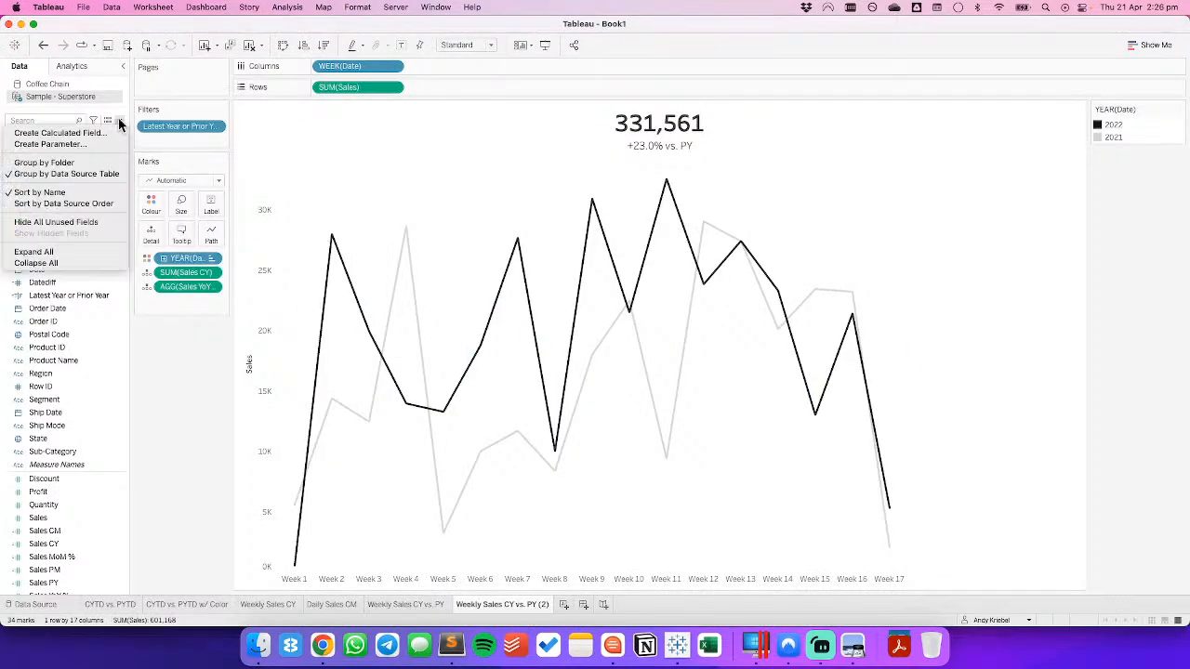
left_click(139, 483)
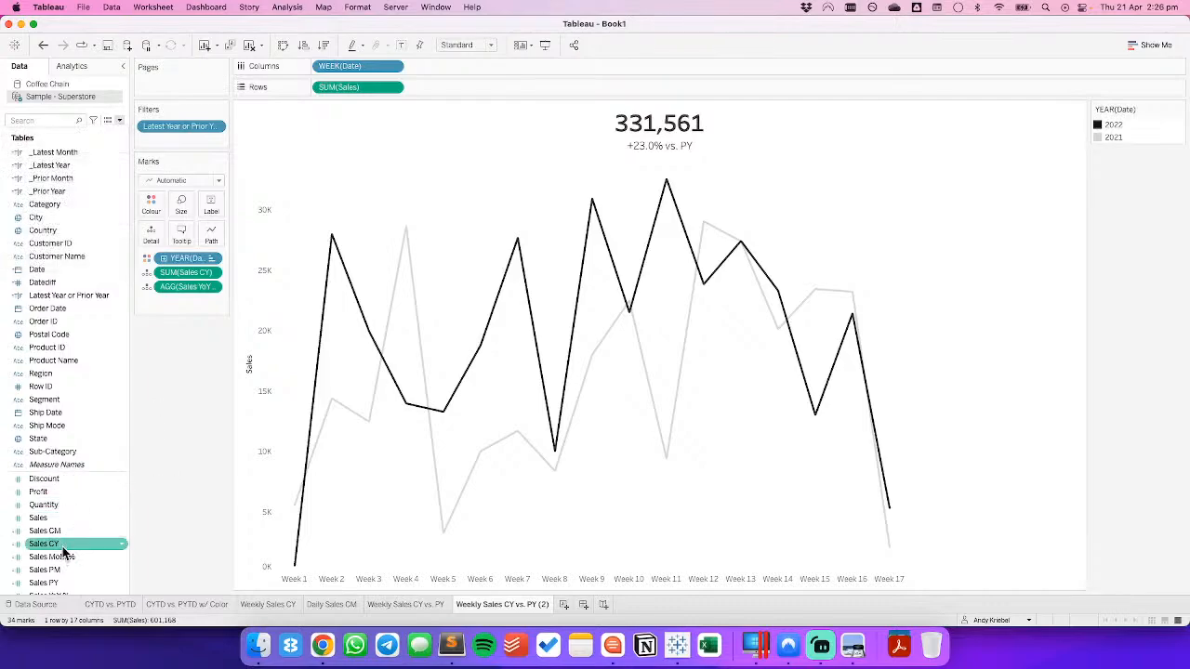
left_click(120, 124)
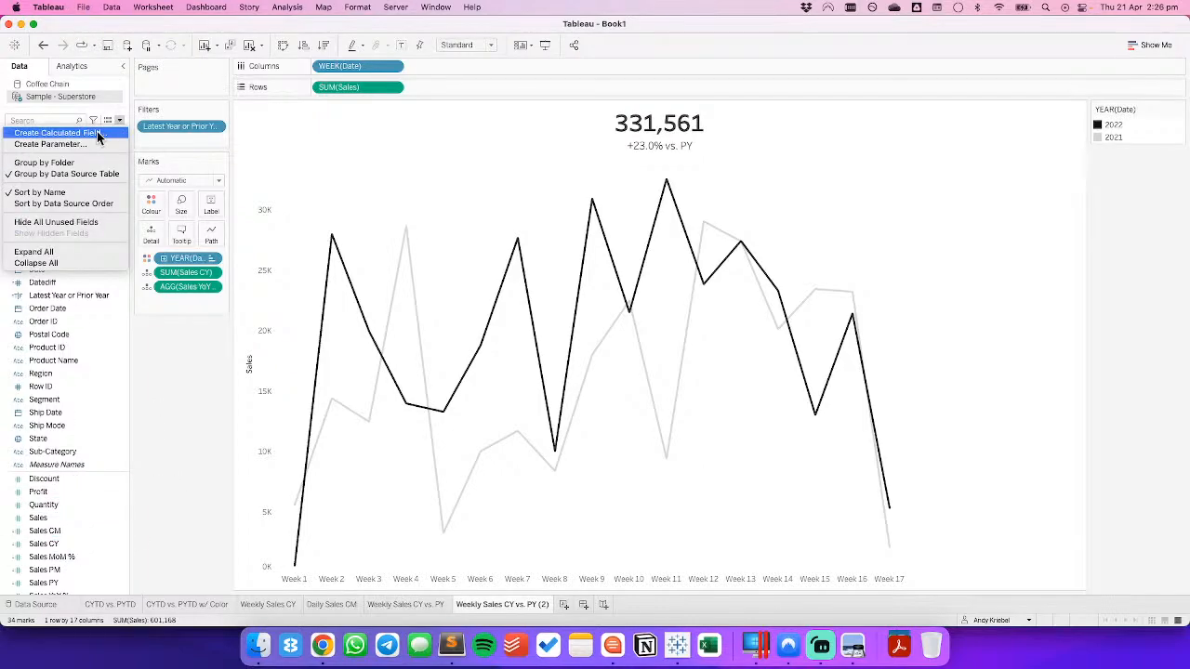
left_click(98, 134)
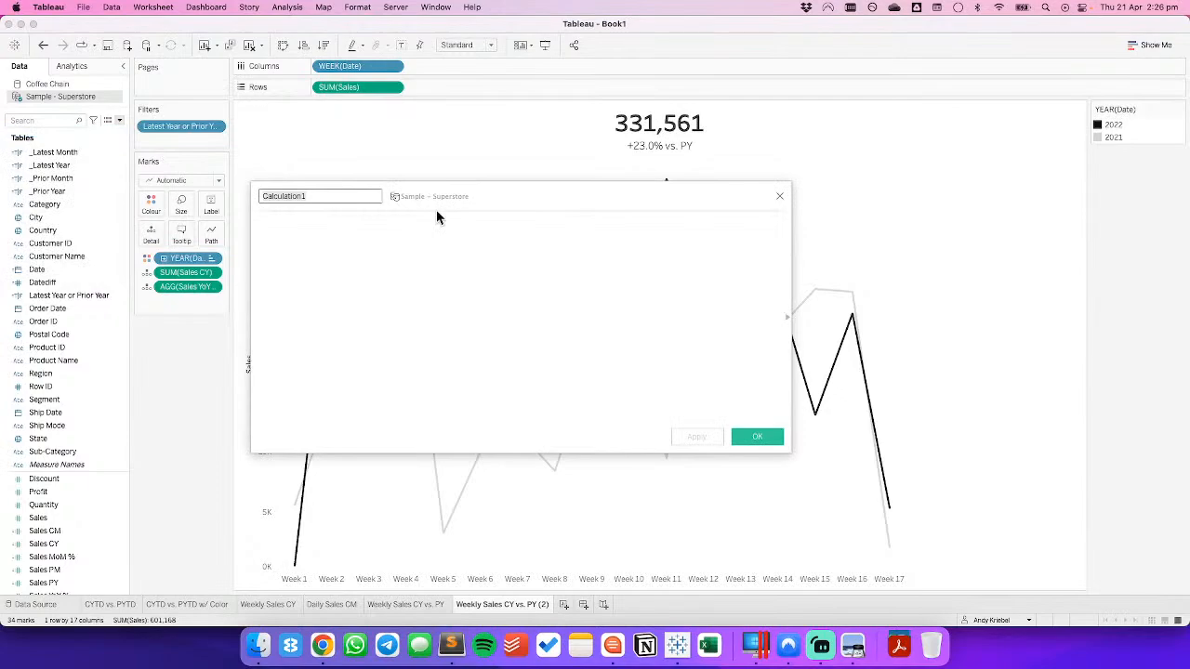
type("Salese")
key("BackSpace")
type("CY (2)")
left_click(366, 269)
type("sal")
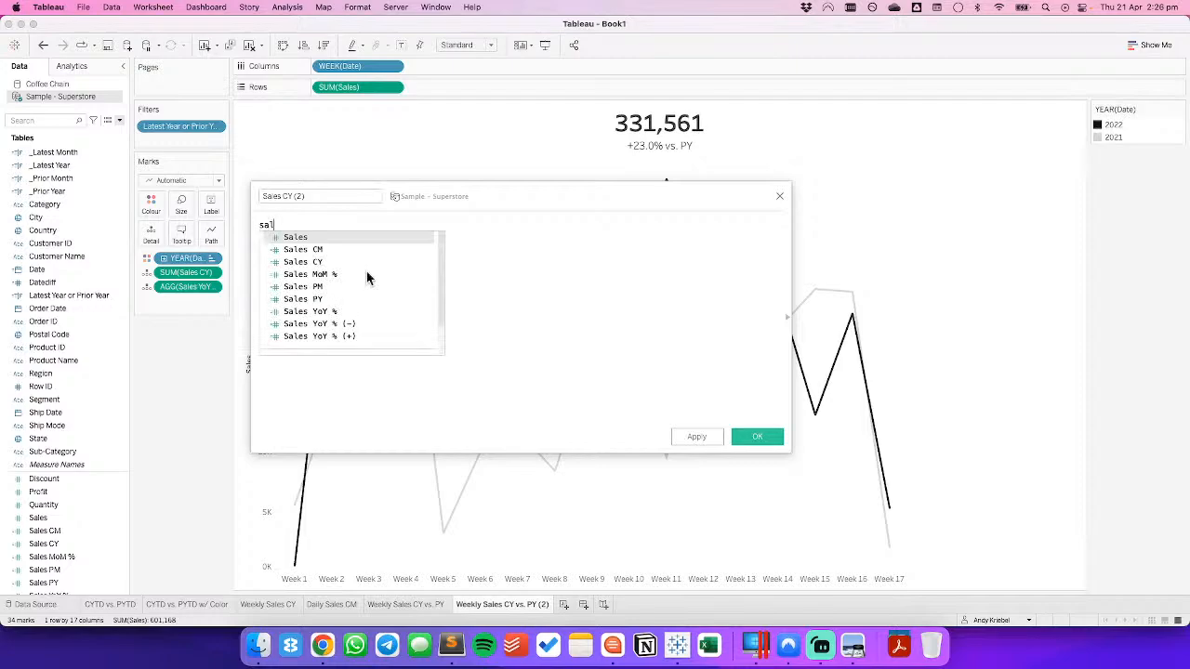
key("Up")
key("Up")
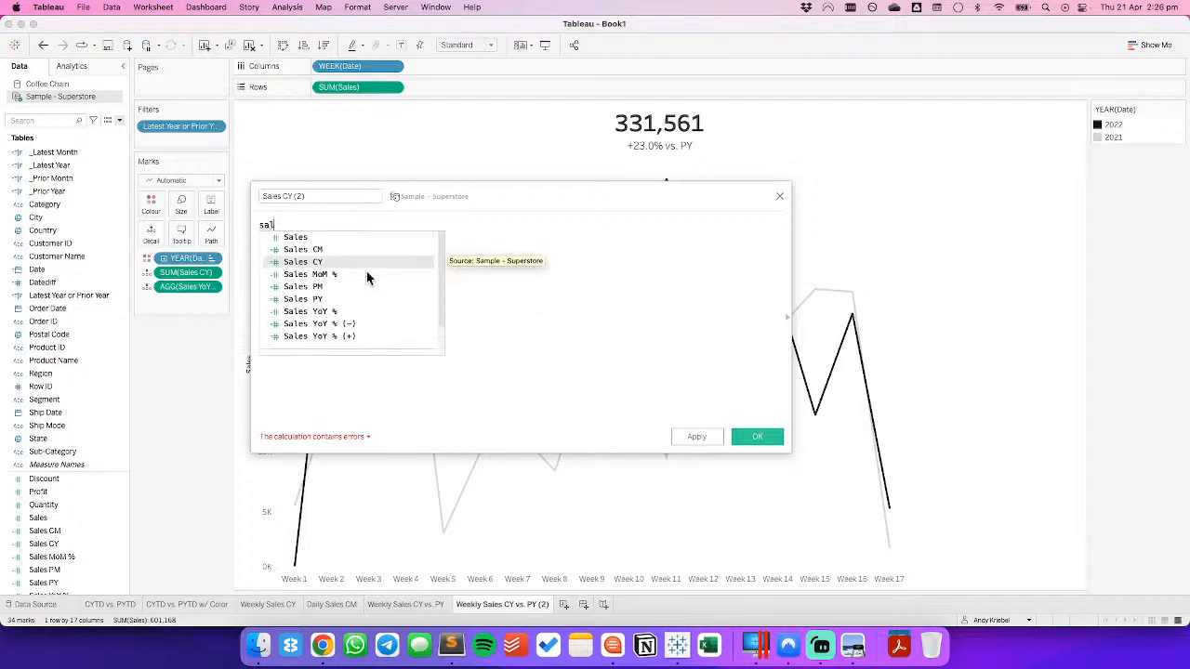
key("Return")
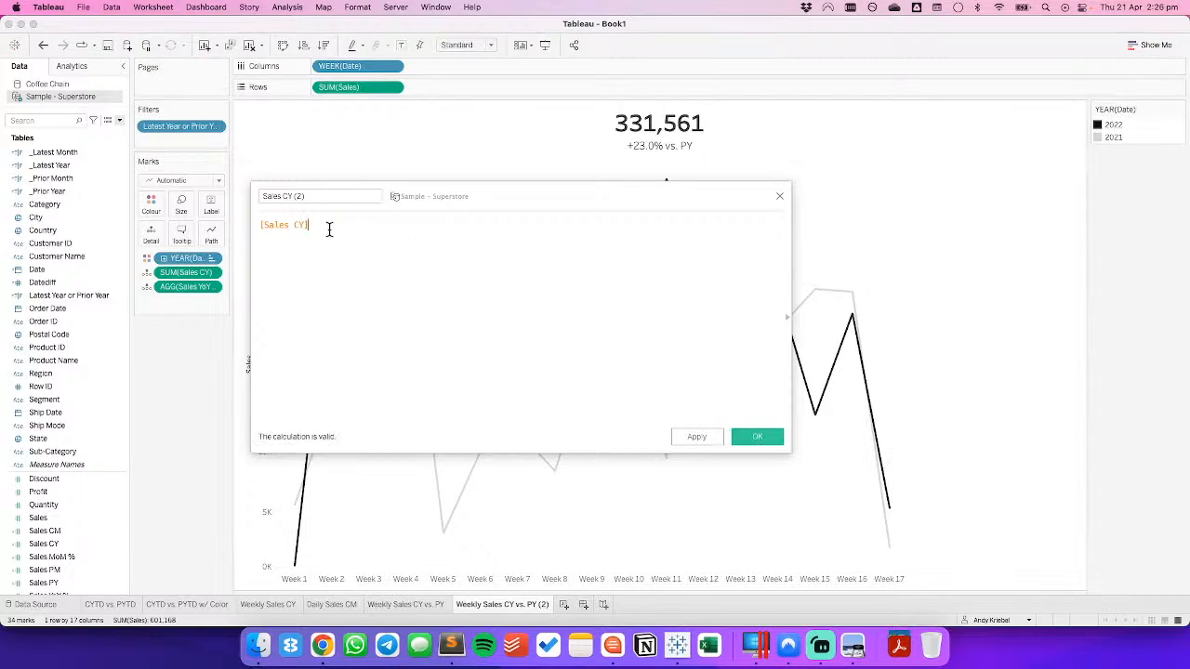
left_click_drag(327, 226, 228, 231)
type("IF sal")
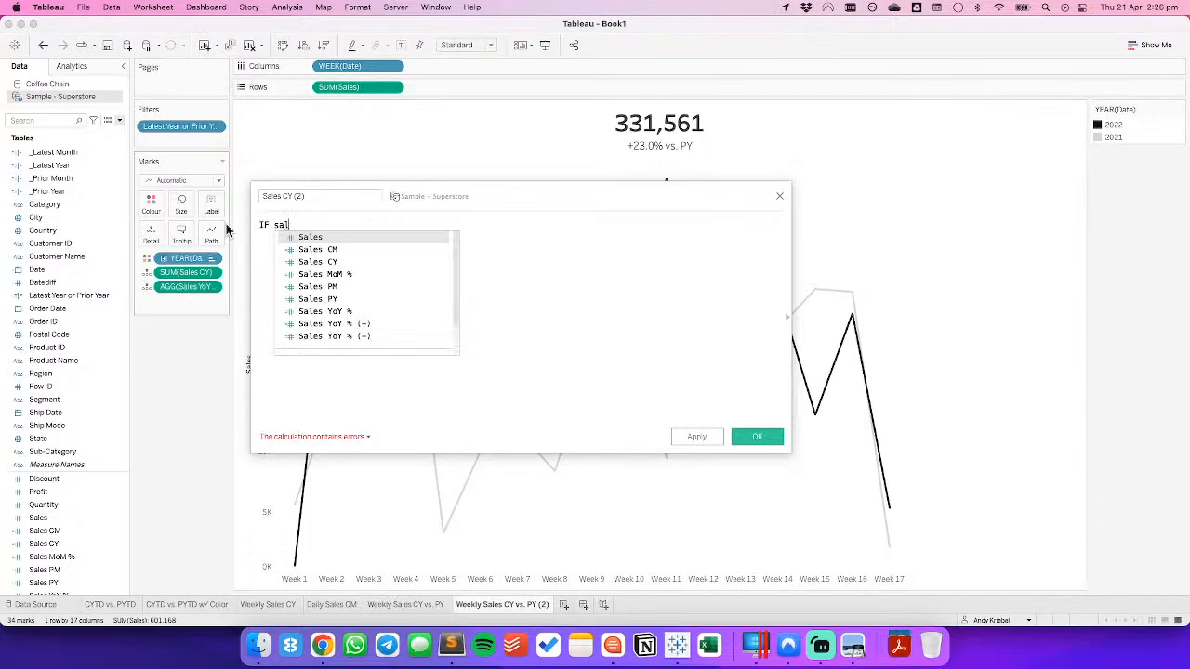
key("BackSpace")
key("BackSpace")
key("BackSpace")
key("BackSpace")
key("BackSpace")
key("BackSpace")
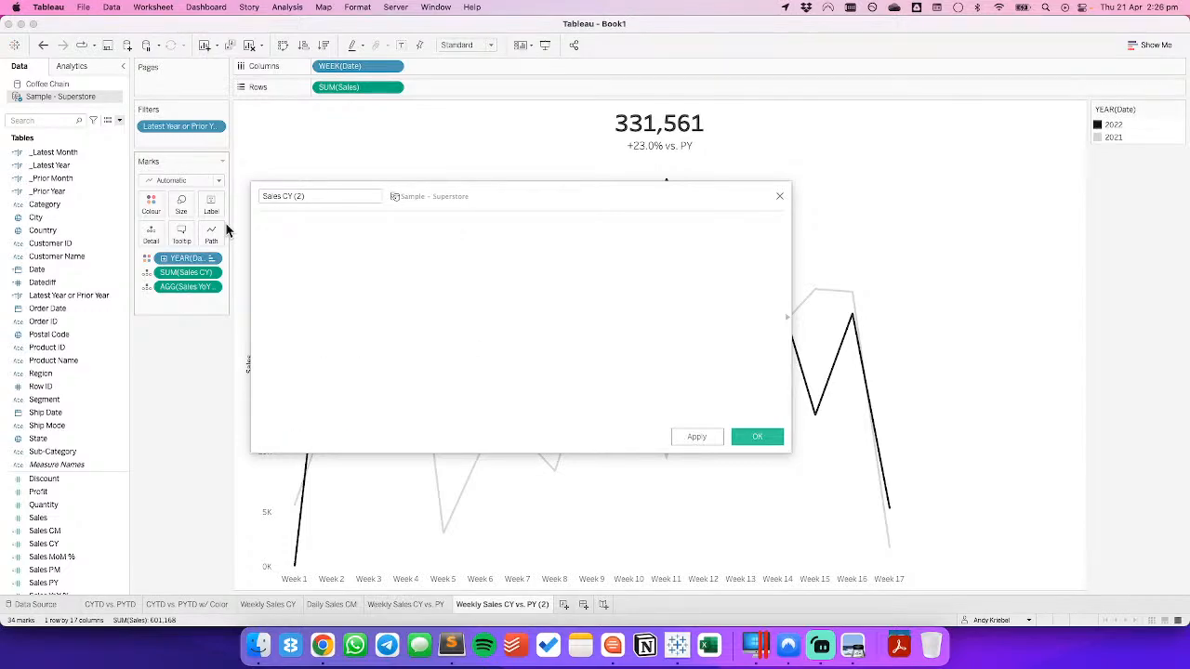
Enter the formula INT([_Latest Year]) * [Sales], rename the calculated field Sales CY (no LOD), and save it.
type("INT")
key("Return")
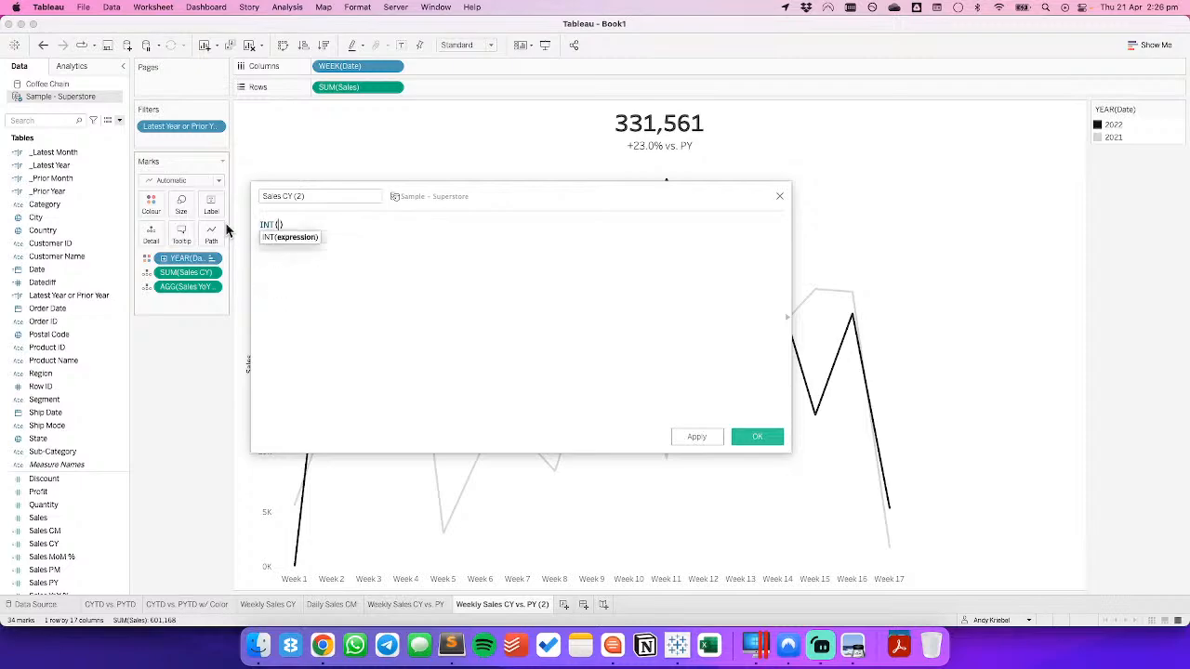
type("sal")
key("BackSpace")
key("BackSpace")
key("BackSpace")
type("lat")
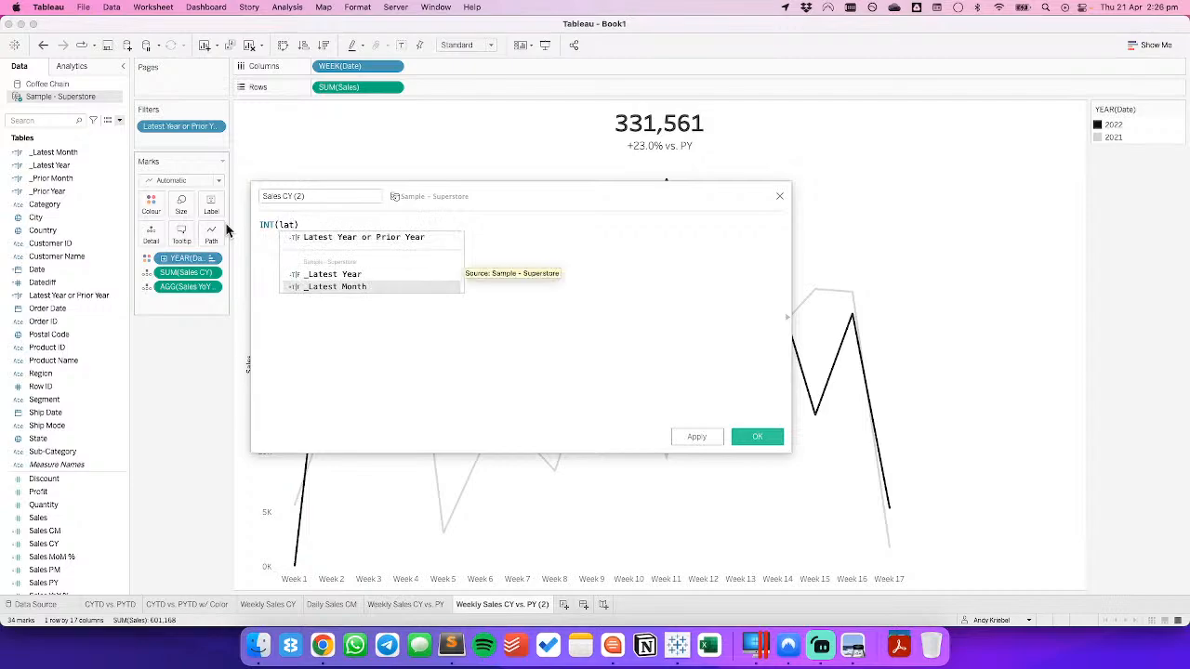
key("Return")
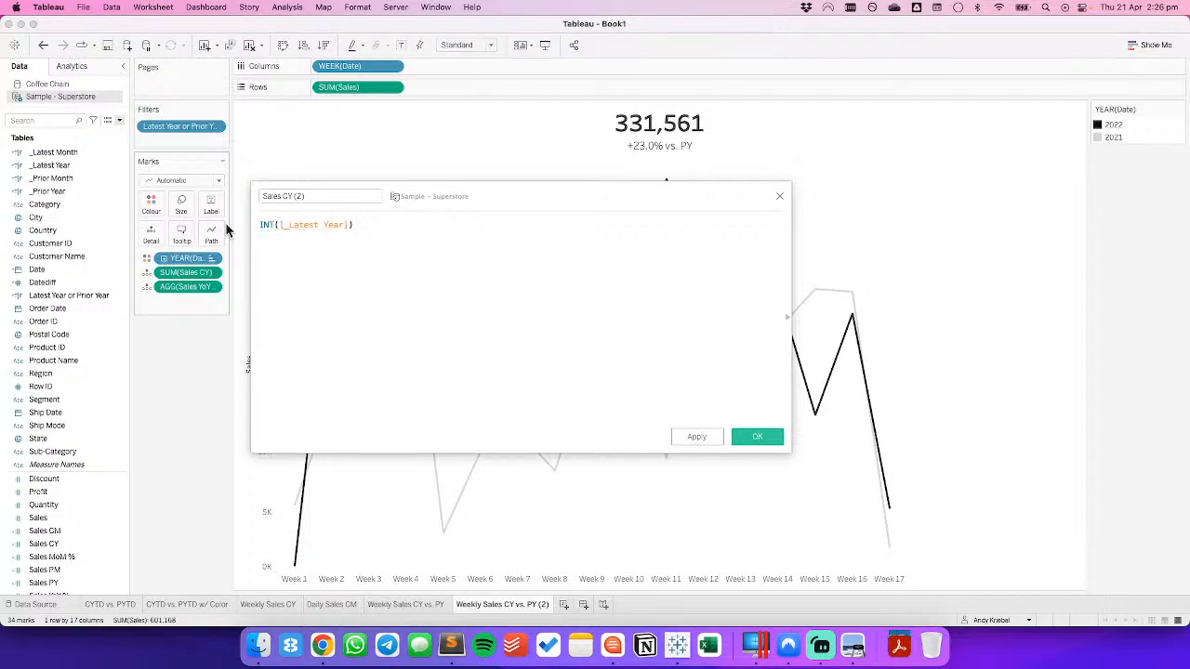
type("* sal")
key("Return")
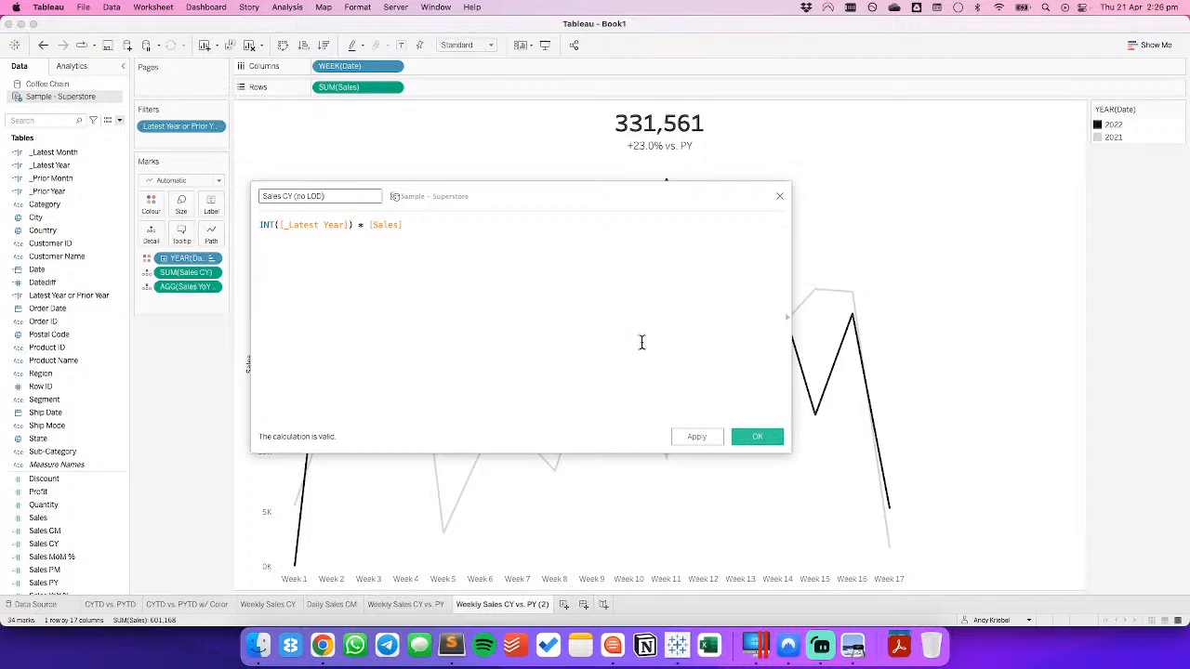
left_click(757, 438)
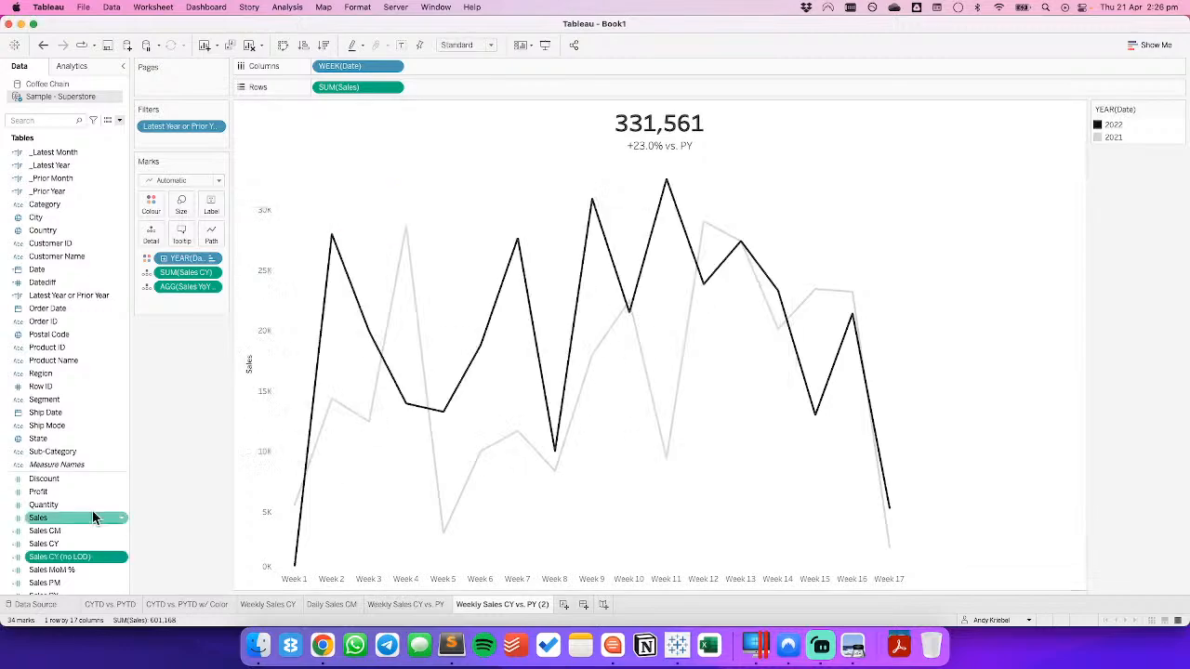
Duplicate Sales CY (no LOD), naming the copy Sales PY (no LOD) and replacing _Latest Year with _Prior Year in its formula.
right_click(55, 561)
left_click(81, 374)
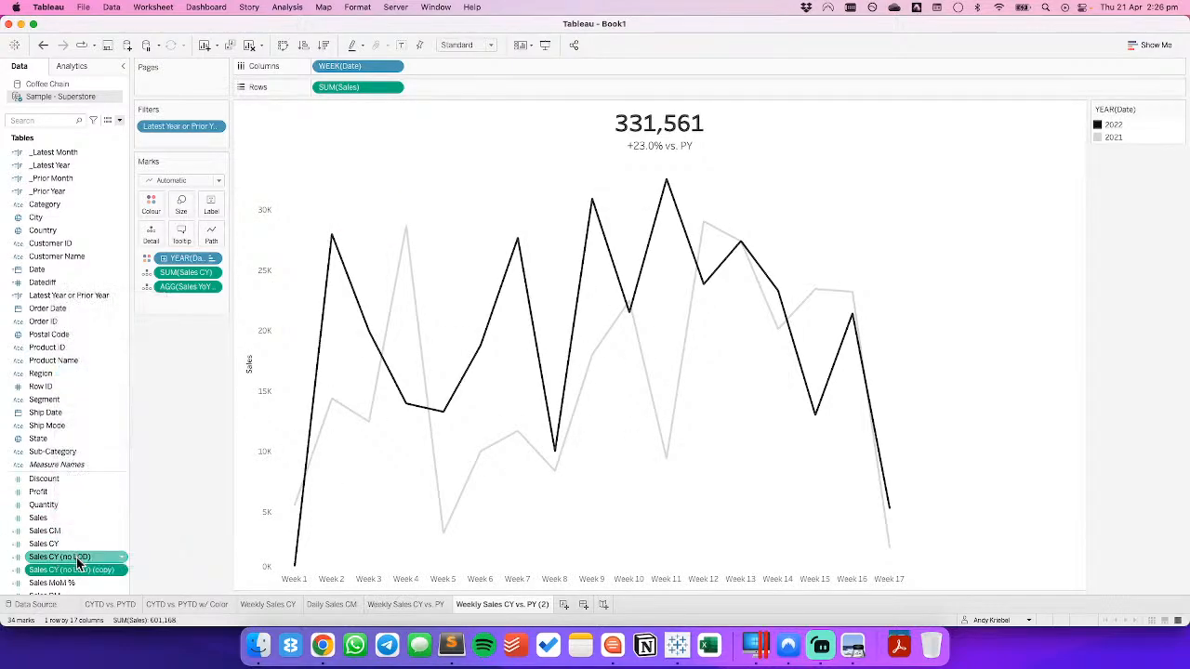
right_click(71, 575)
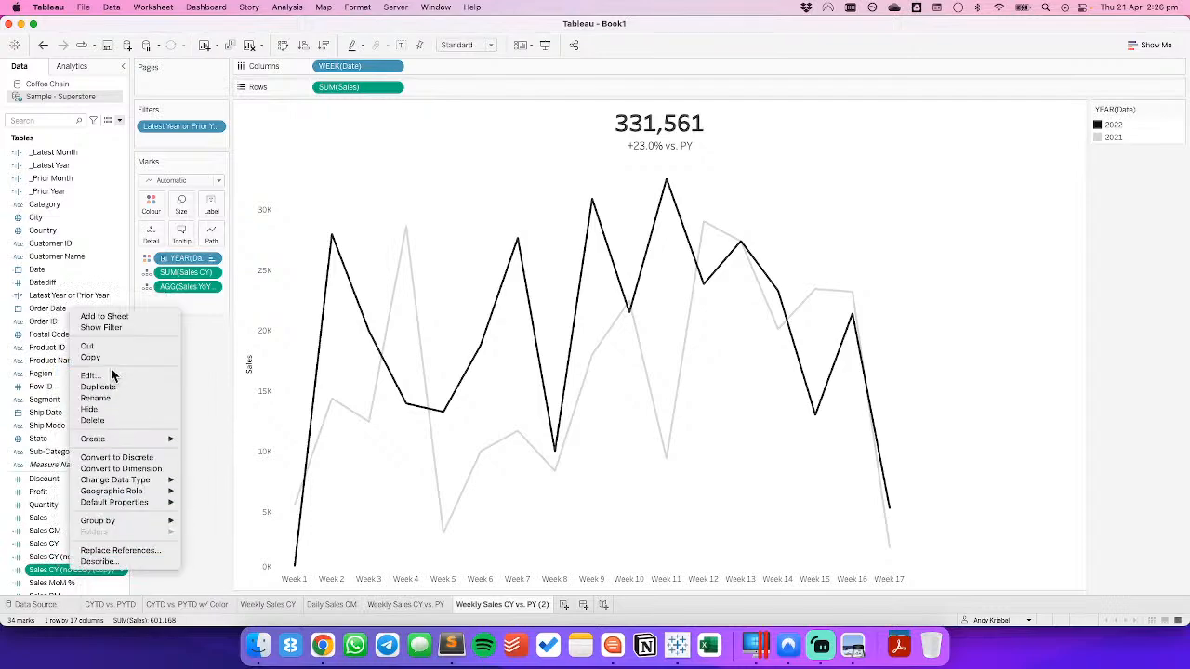
left_click(111, 376)
left_click(289, 196)
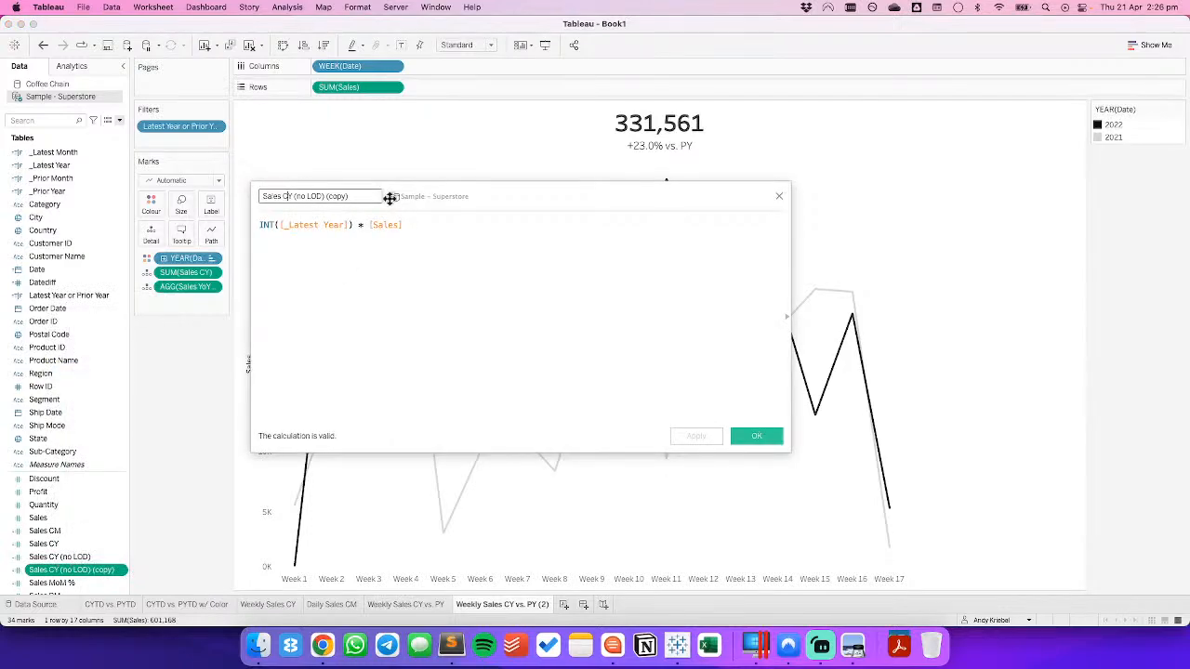
type("P")
left_click_drag(323, 197, 385, 194)
key("BackSpace")
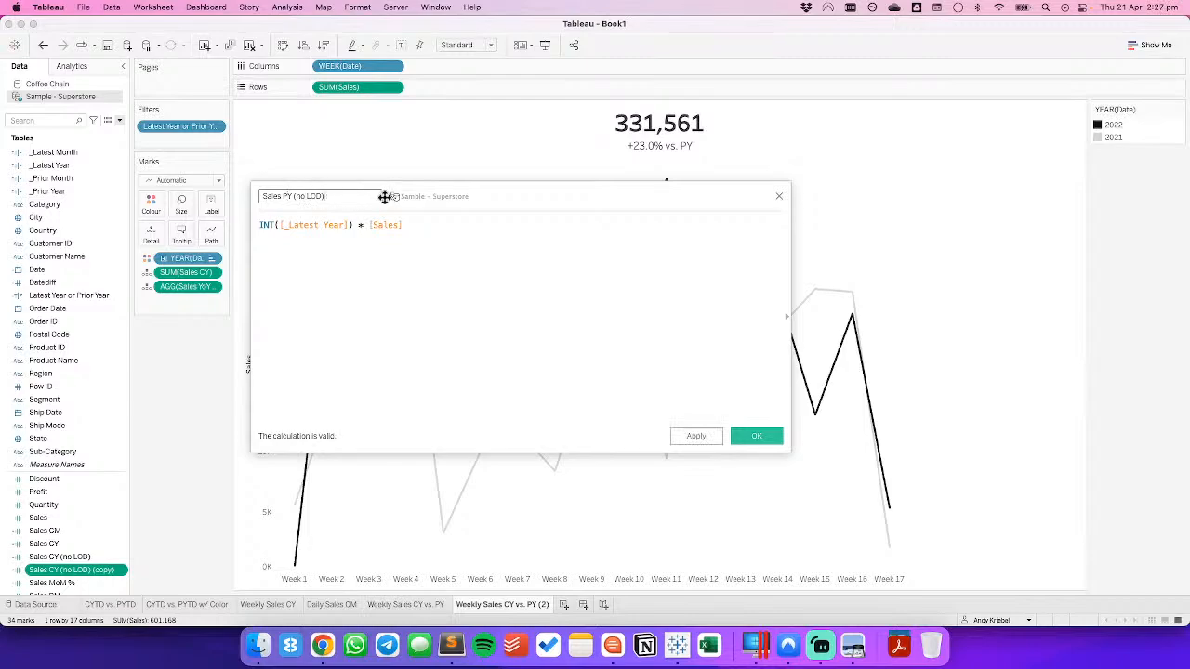
left_click_drag(65, 191, 316, 227)
left_click(744, 436)
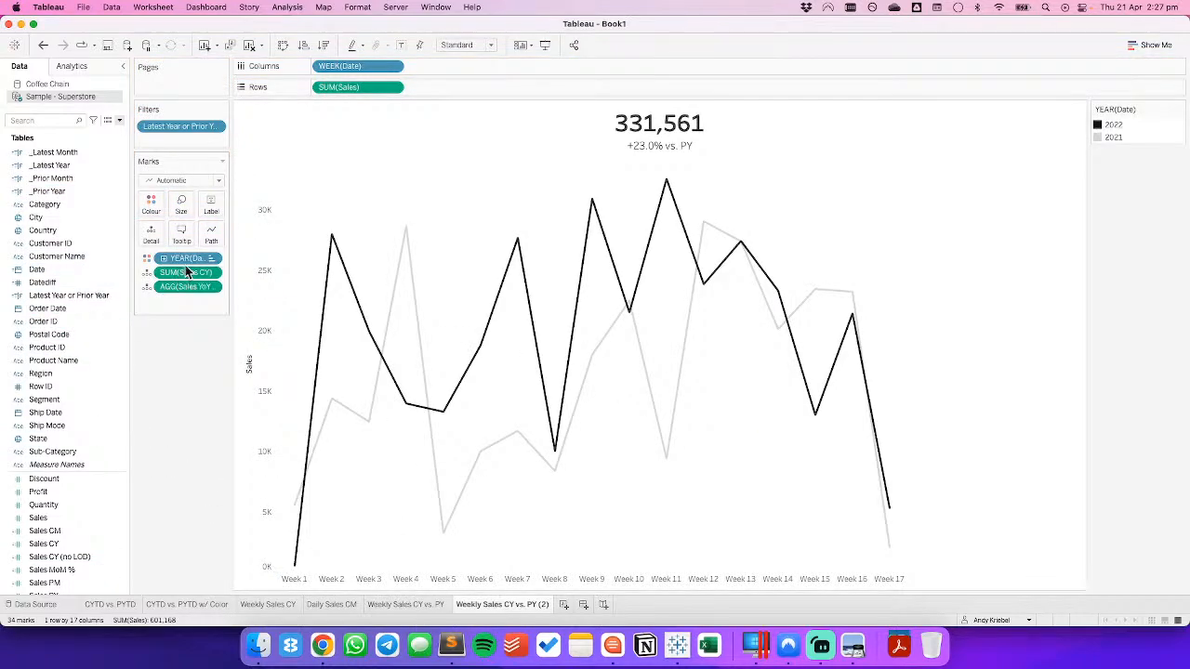
Remove Sales from Rows and the year of Date from Colour on the duplicated worksheet.
left_click_drag(381, 86, 206, 412)
left_click_drag(182, 260, 184, 377)
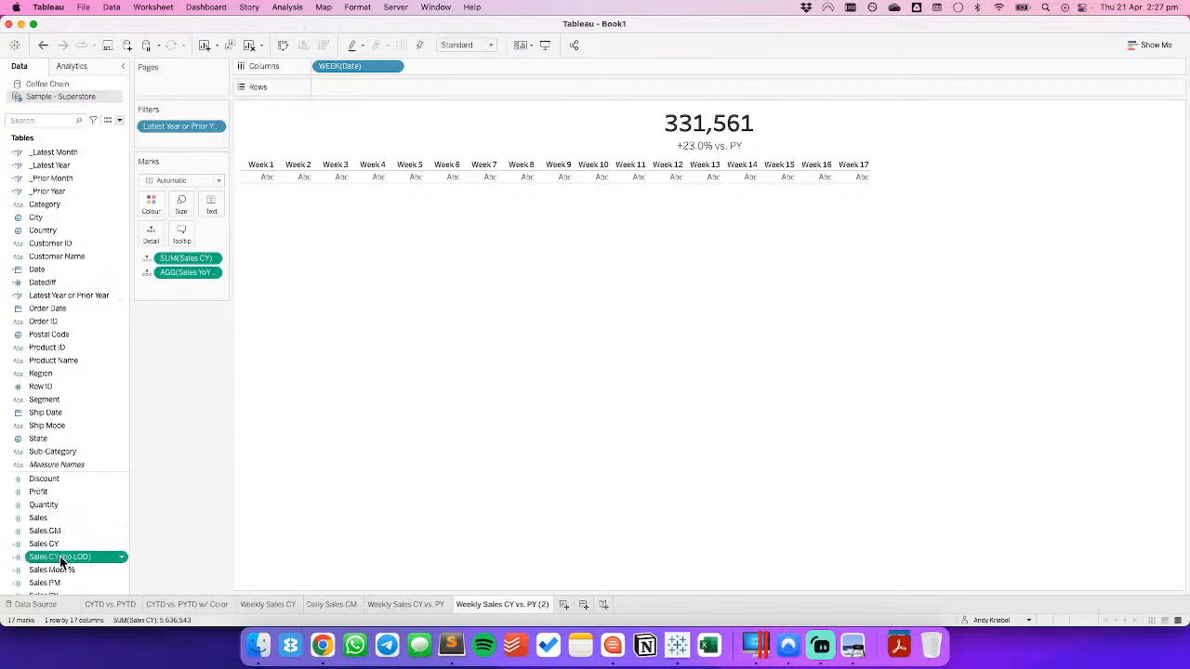
Plot Sales CY (no LOD) by week on Rows and compare the sheet with Weekly Sales CY vs. PY.
left_click_drag(60, 556, 383, 86)
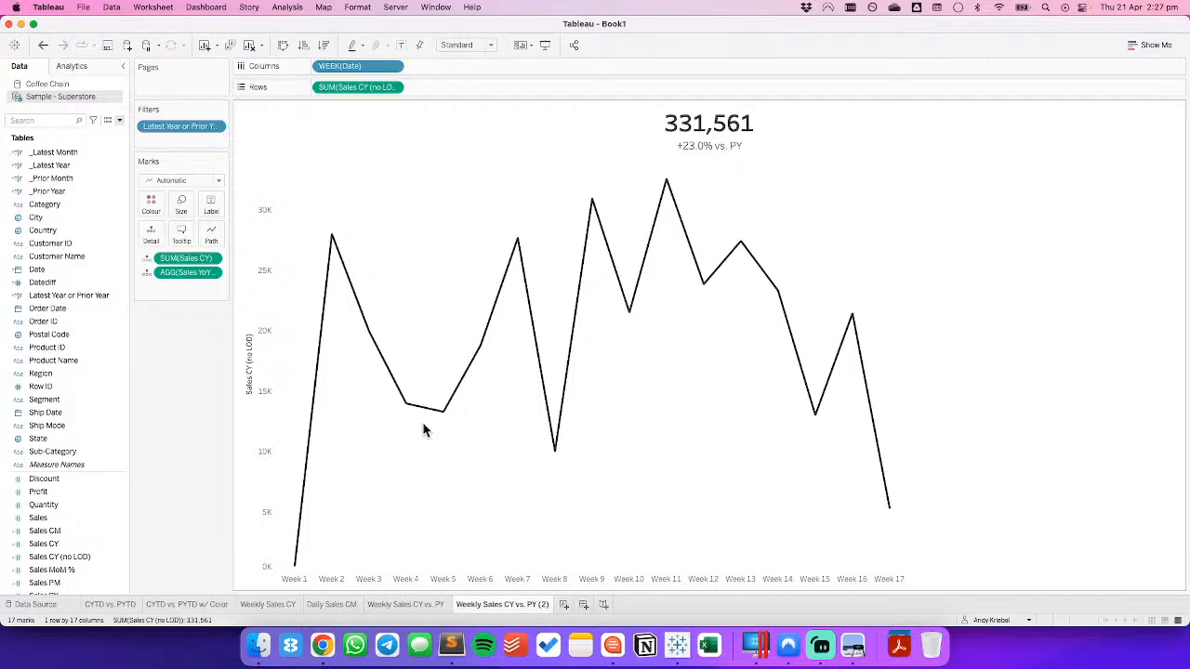
left_click(400, 606)
left_click(472, 605)
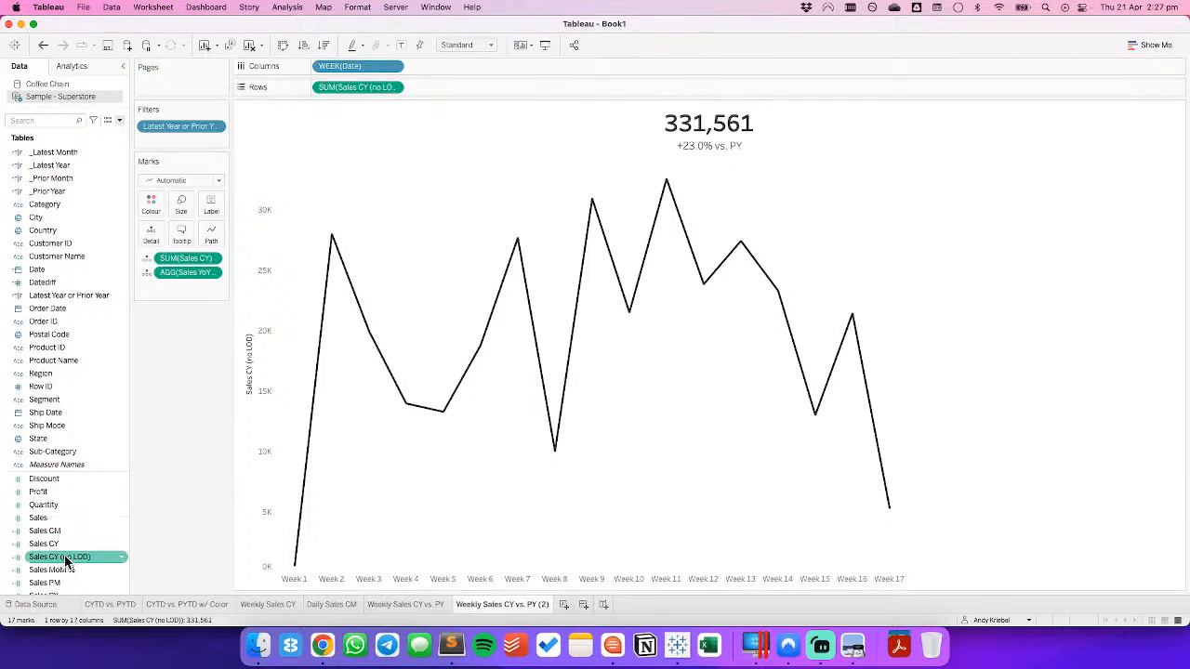
Add Sales PY (no LOD) to the weekly chart as a dual axis and synchronise both axes.
scroll(80, 481, "down", 3)
left_click_drag(59, 531, 899, 401)
right_click(929, 380)
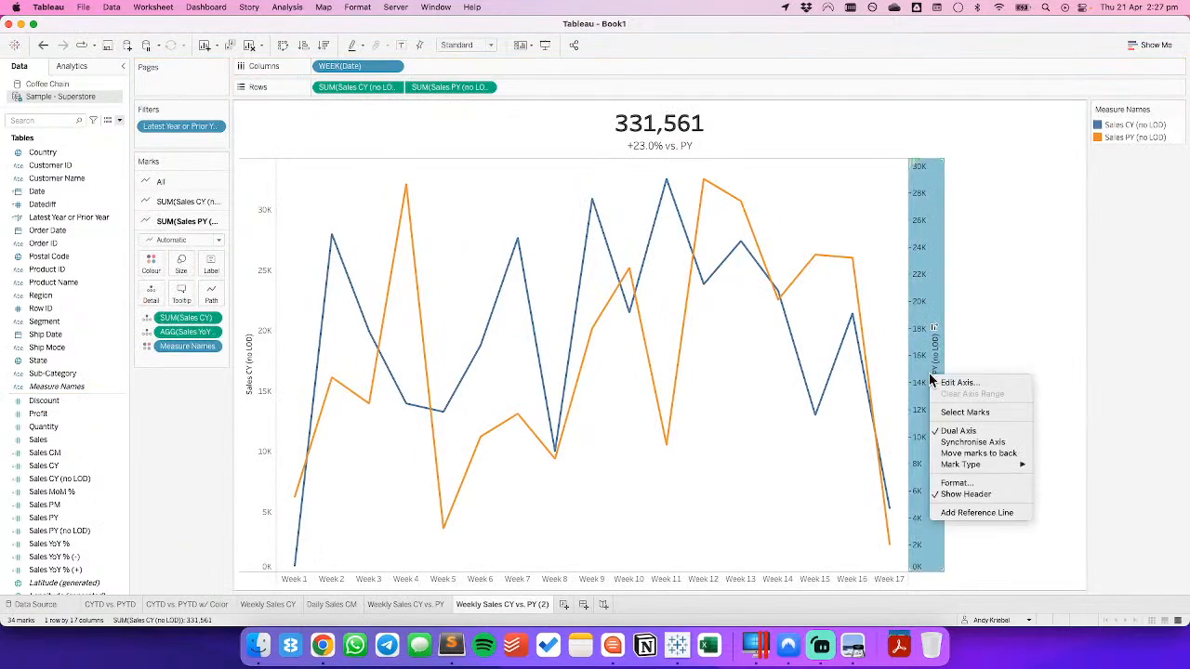
left_click(958, 441)
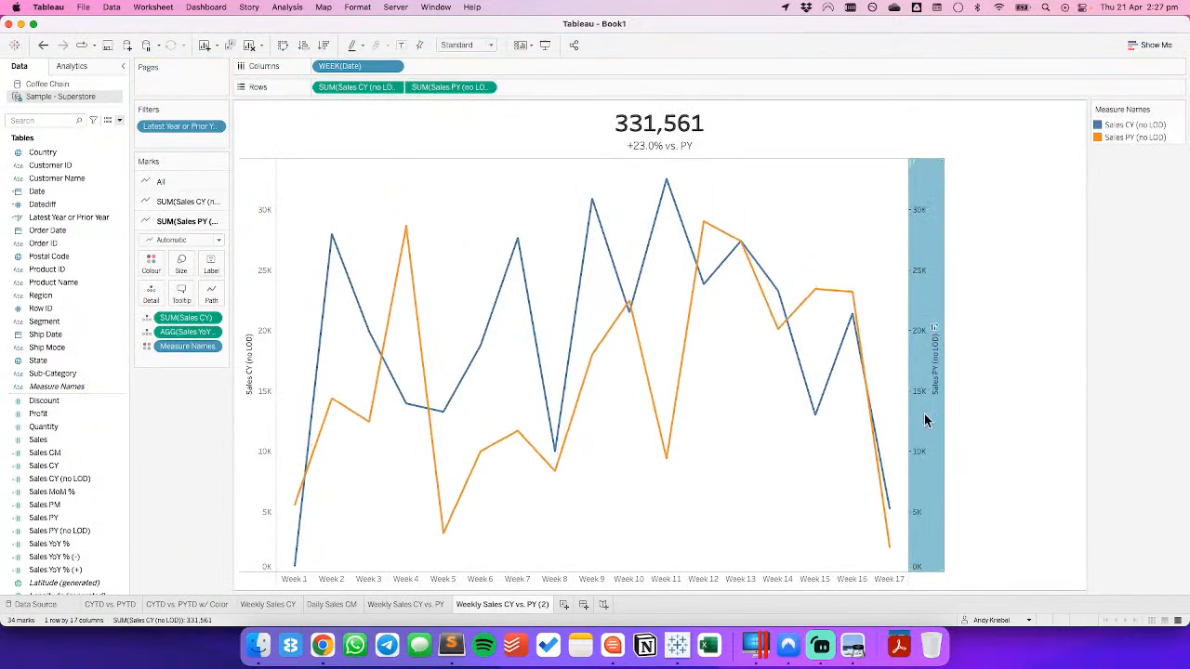
Change the Sales PY (no LOD) mark type to Area and remove Measure Names from Colour on all marks.
right_click(925, 422)
mouse_move(958, 507)
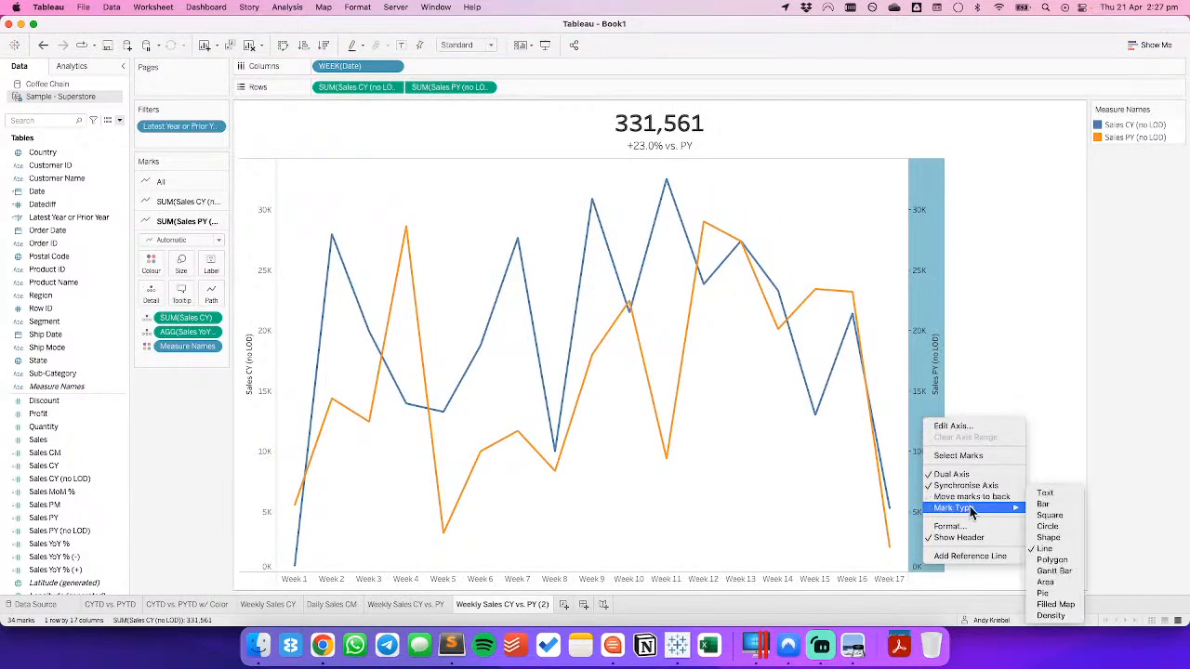
left_click(1045, 582)
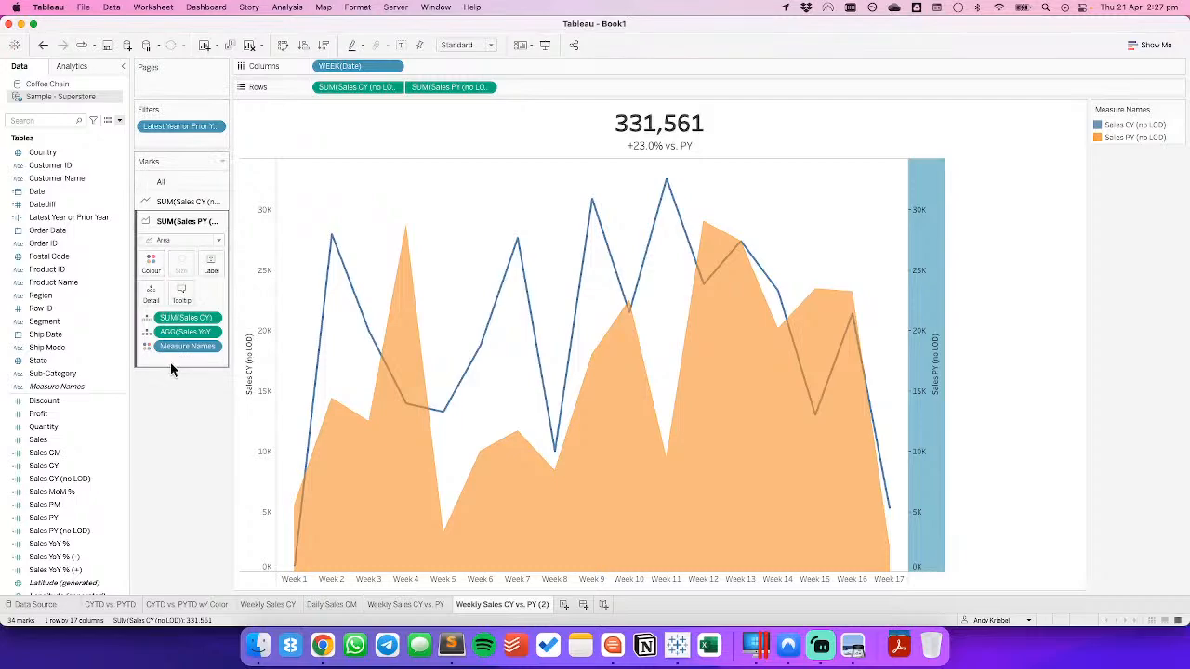
left_click(177, 182)
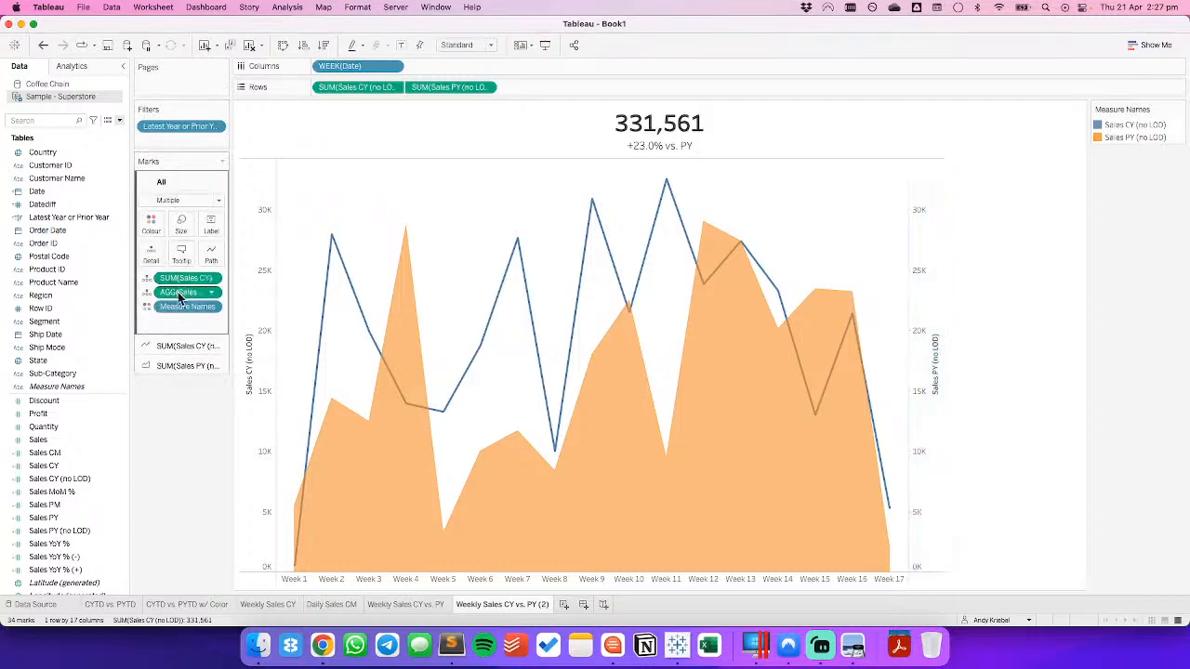
left_click_drag(181, 307, 181, 446)
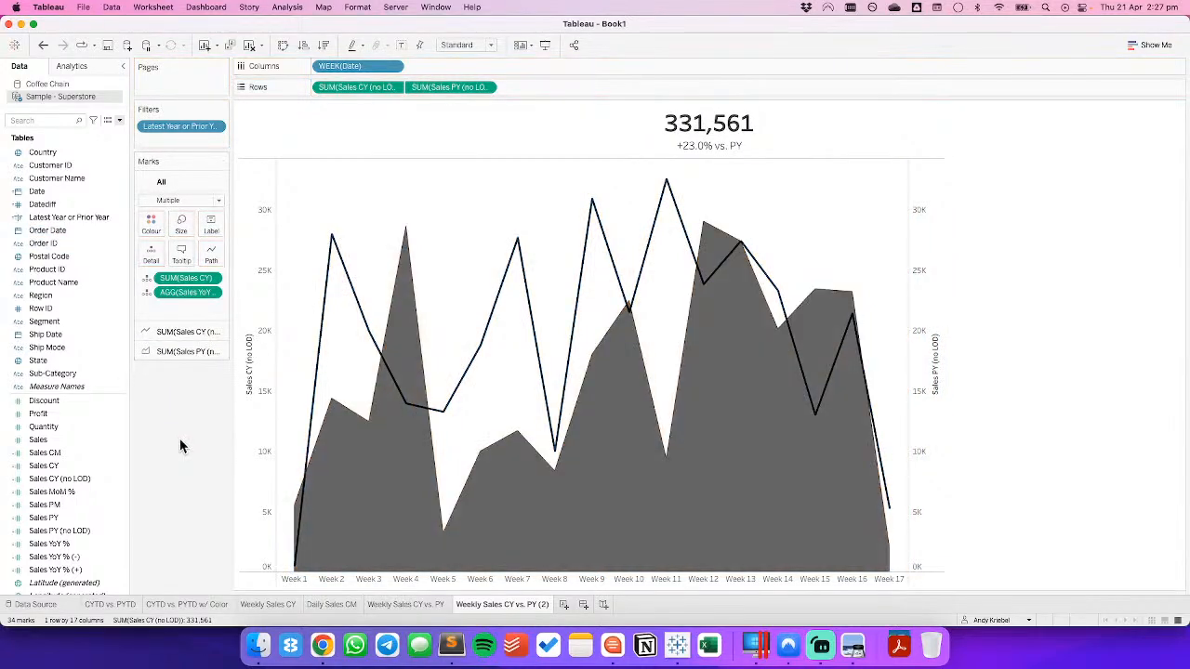
Colour the Sales PY (no LOD) area light grey.
left_click(182, 355)
left_click(153, 265)
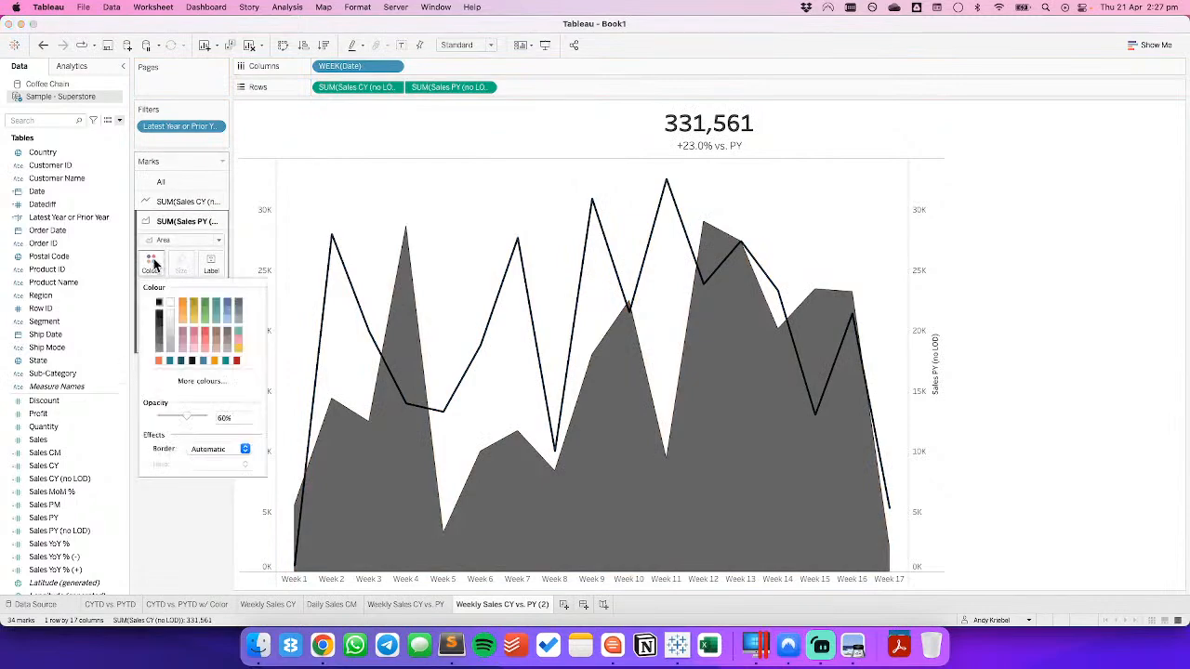
left_click(170, 334)
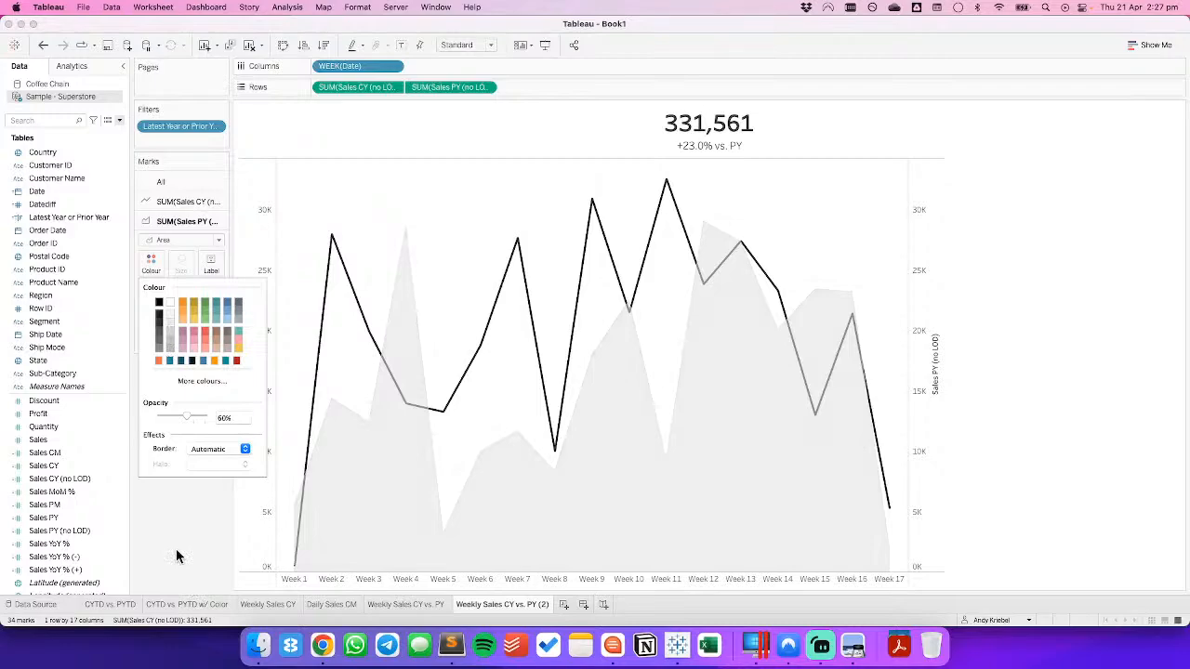
Move the Sales PY (no LOD) marks to the back and hide that axis's header.
right_click(937, 376)
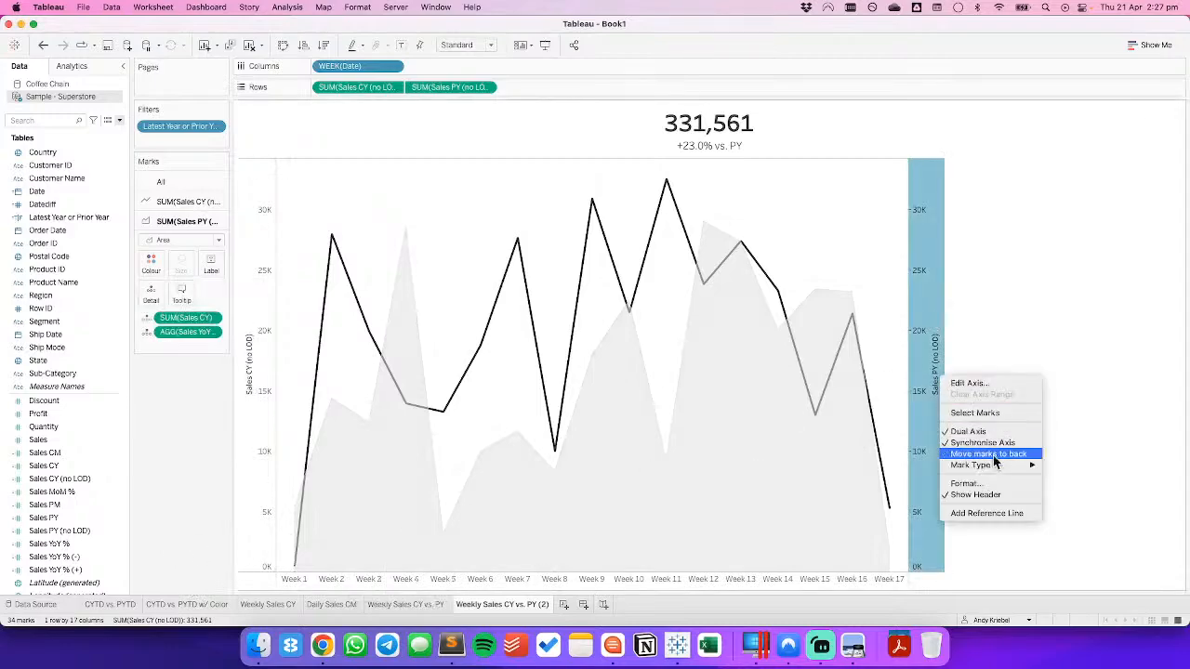
left_click(993, 456)
right_click(933, 385)
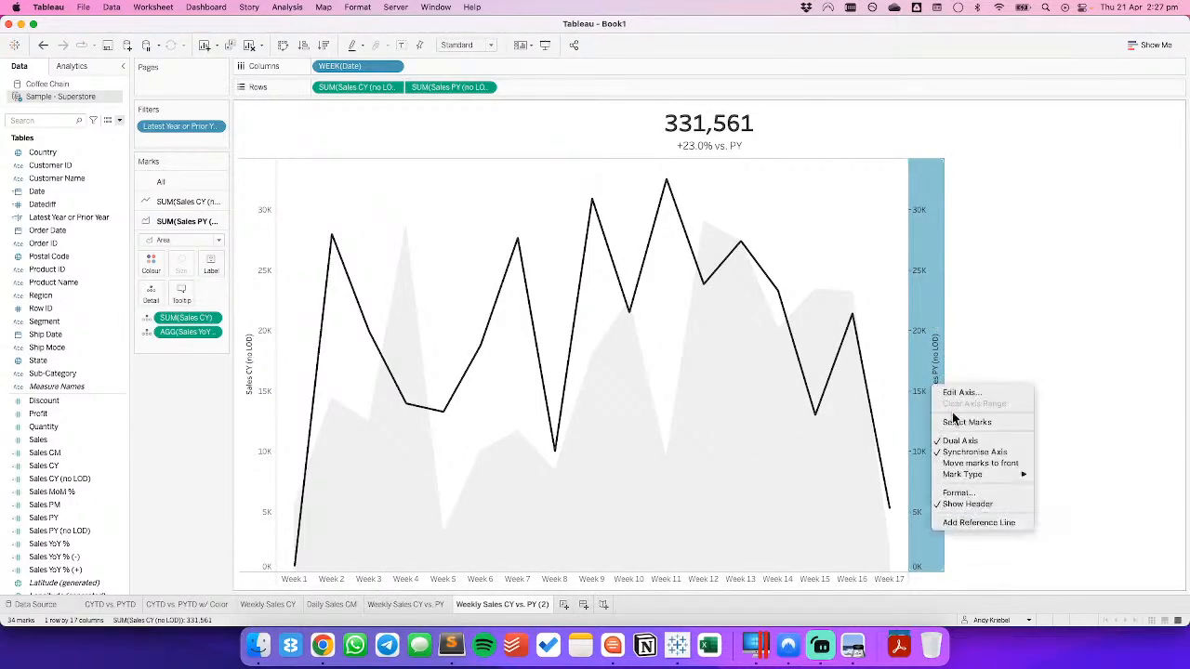
left_click(966, 503)
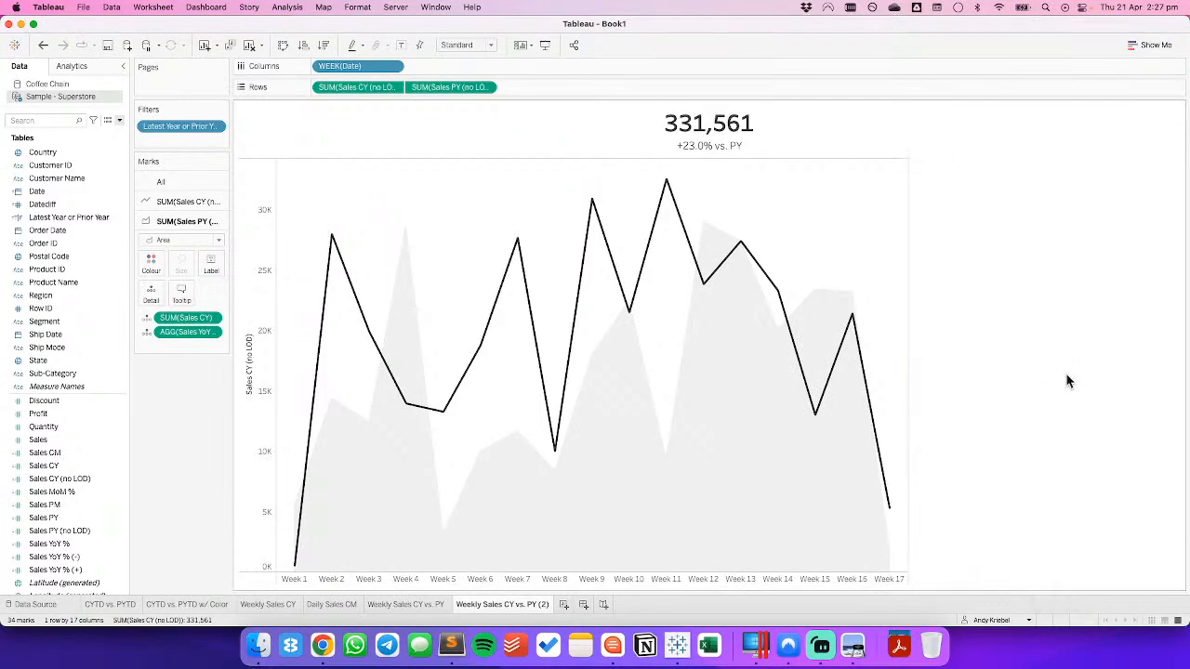
Consult the Superstore KPIs dashboard in Chrome, then add a TOTAL SALES line above the Sales CY value in the Tableau worksheet title.
key("super+Tab")
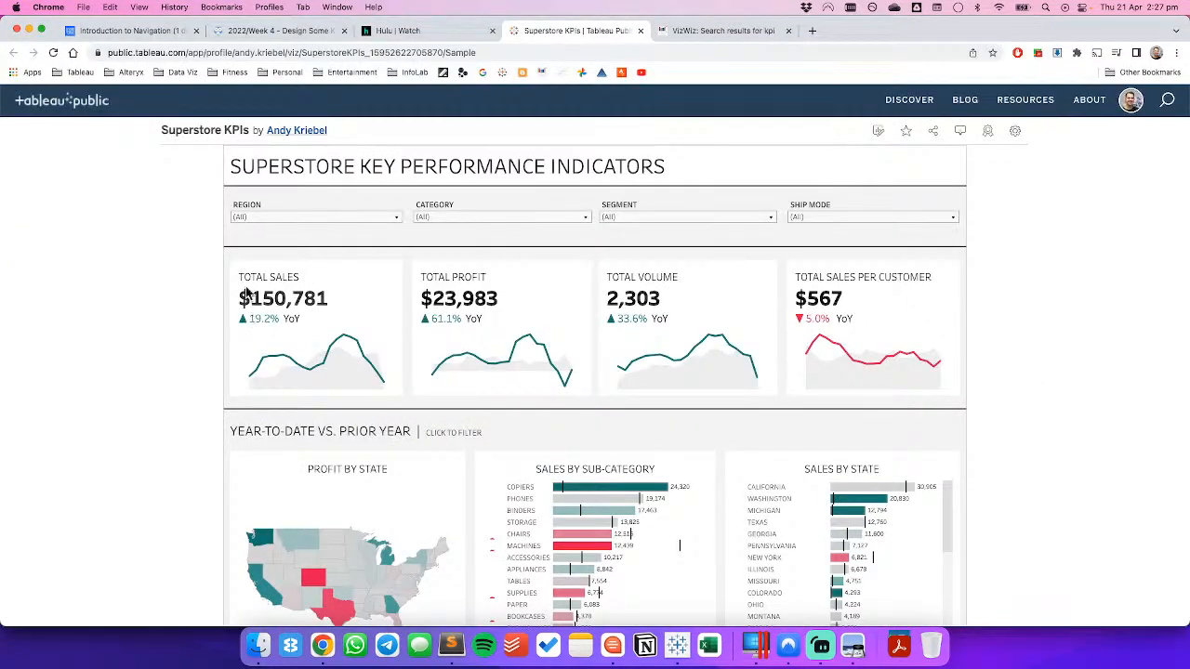
key("super+Tab")
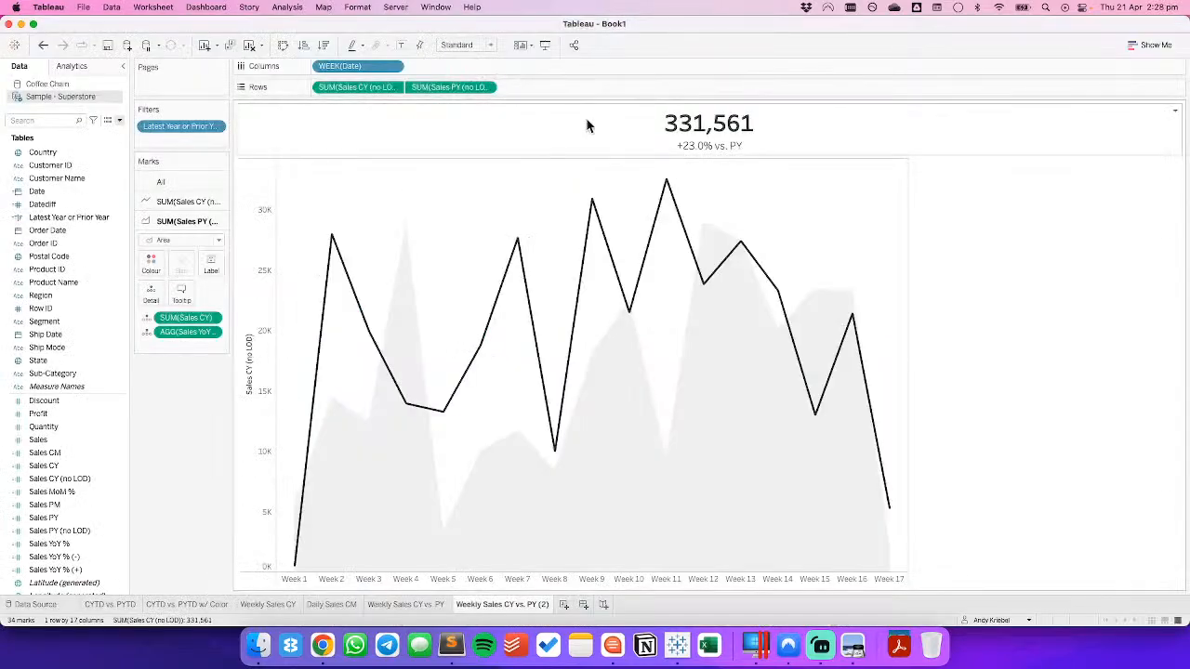
double_click(631, 134)
key("super+Tab")
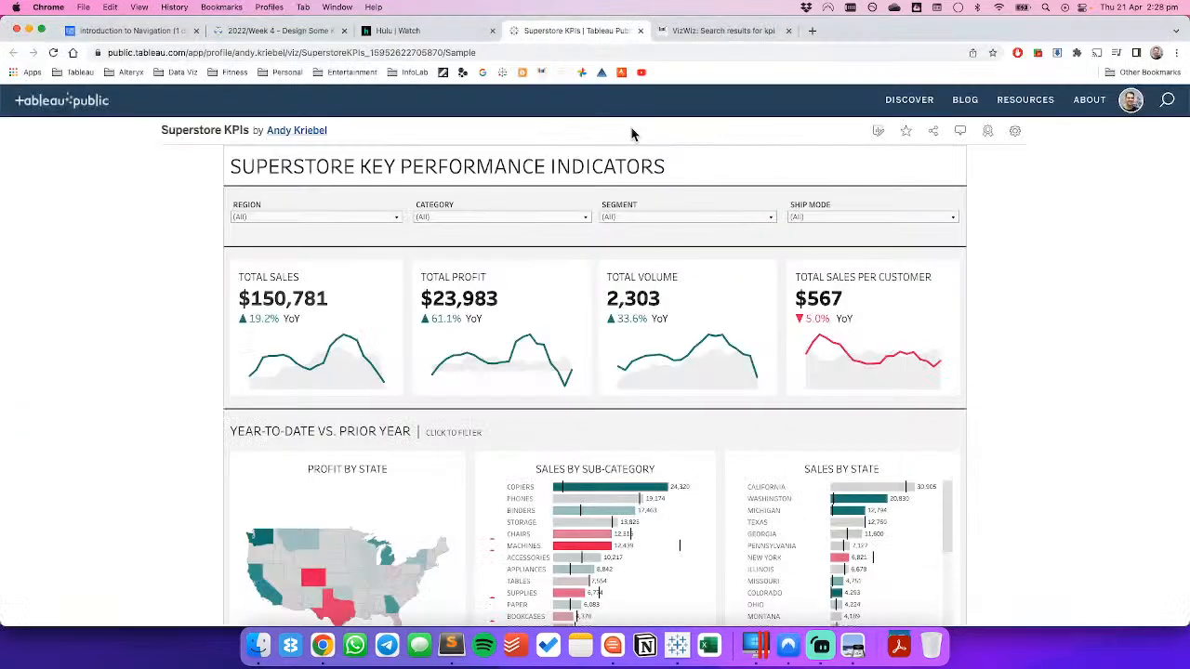
key("super+Tab")
key("Return")
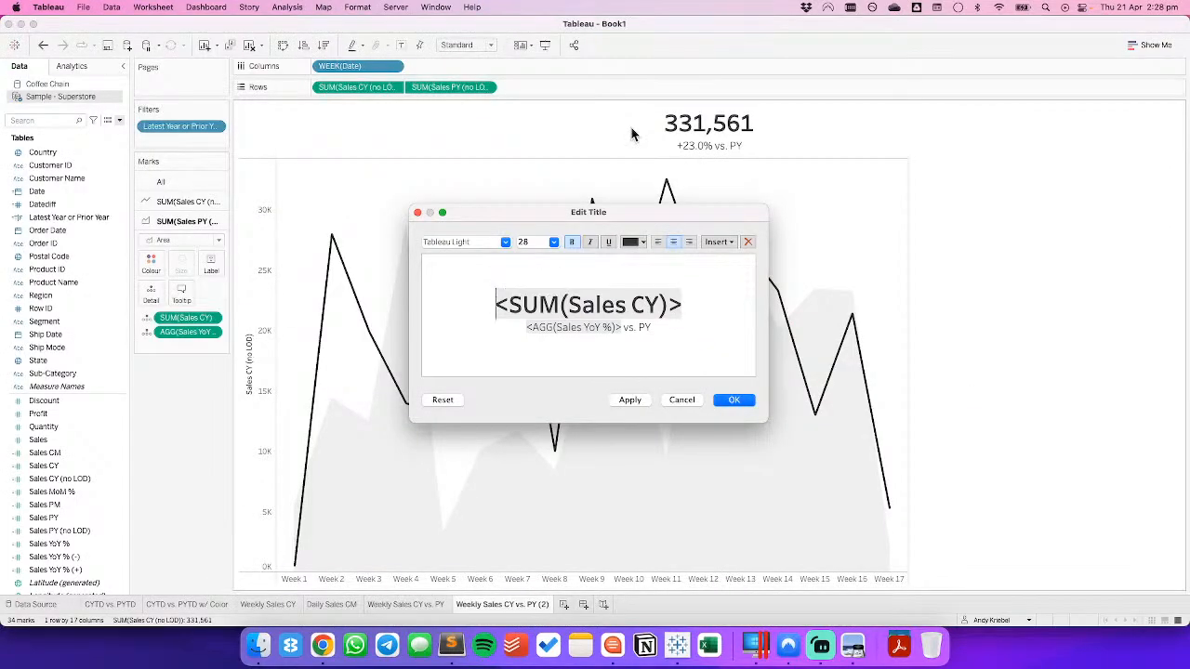
type("TOTAL SALES")
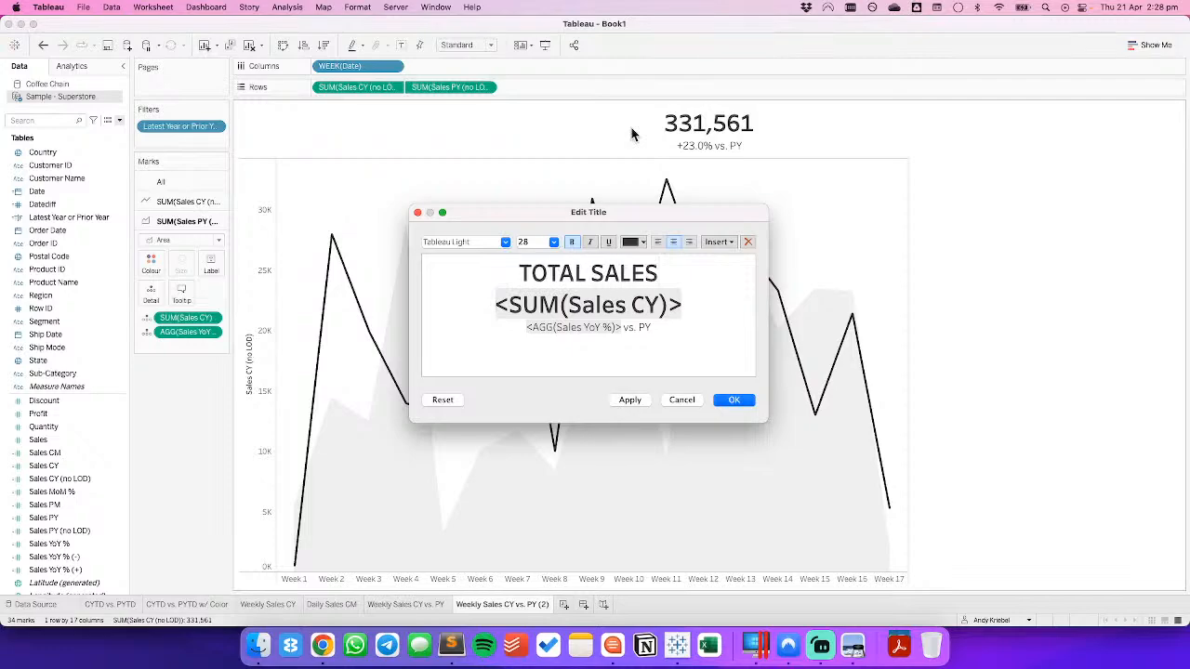
Left-align the whole worksheet title and set its TOTAL SALES line to 12 pt without bold.
key("super+a")
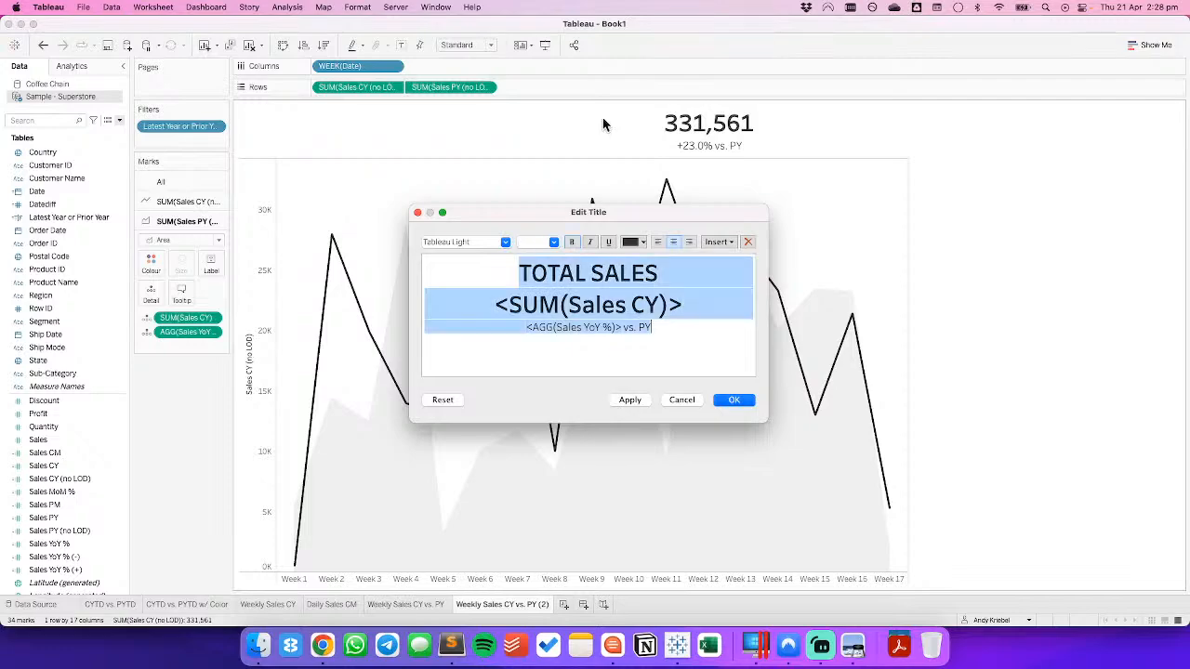
left_click(657, 241)
left_click(570, 272)
left_click_drag(570, 273, 400, 274)
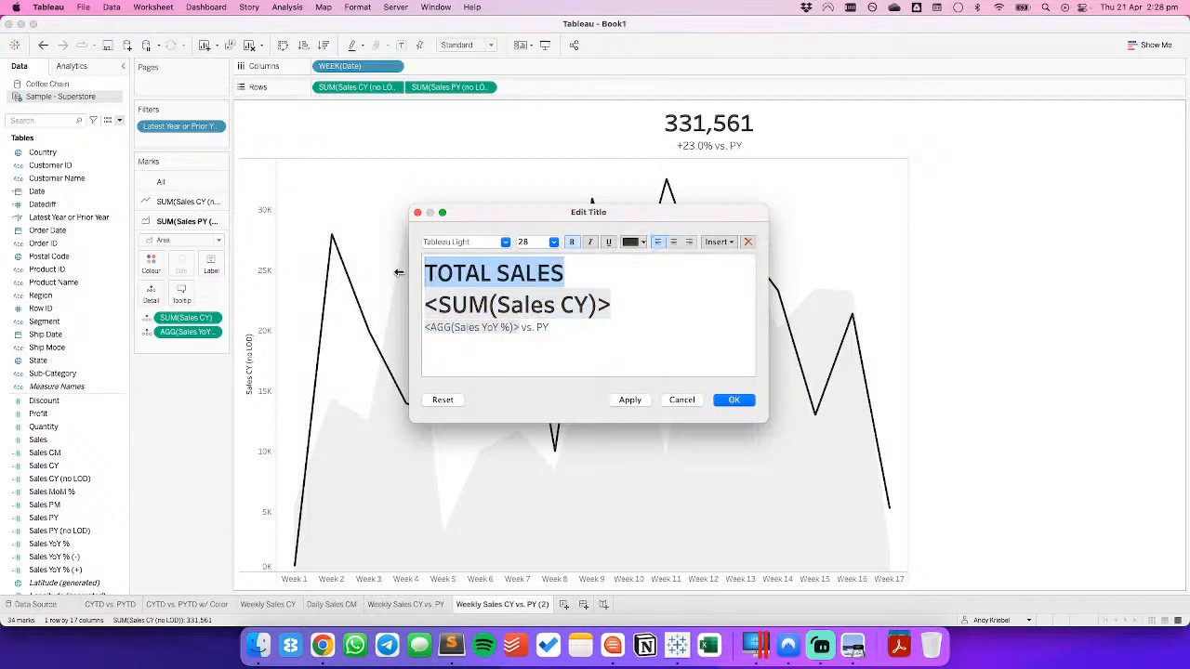
left_click(554, 242)
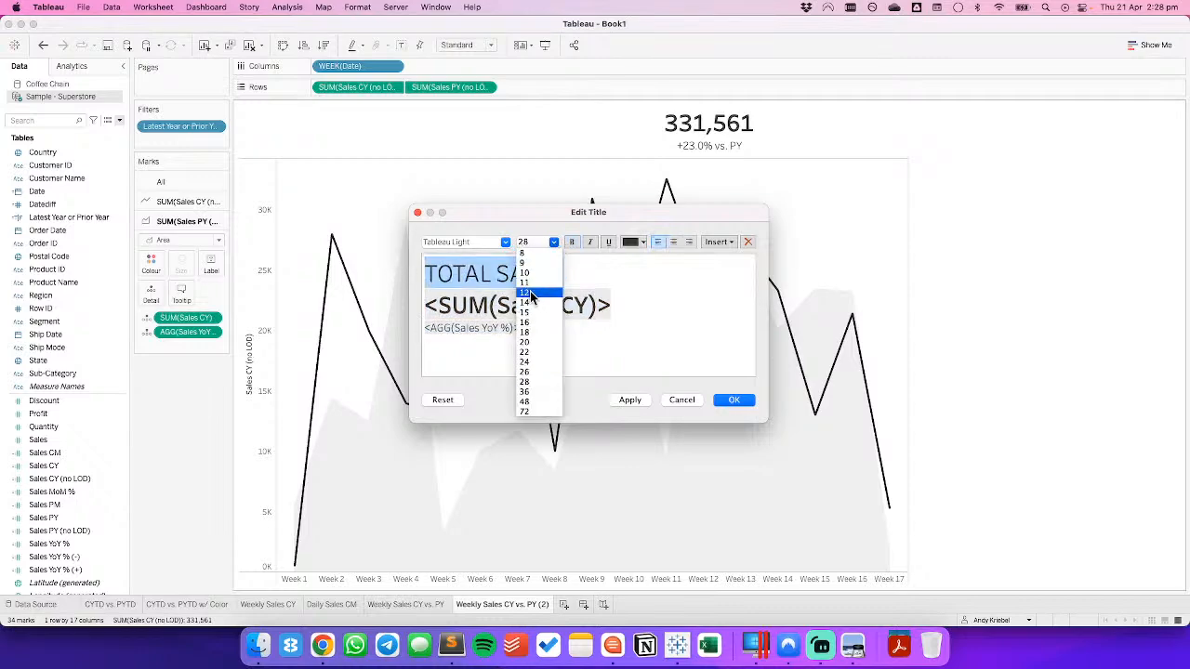
left_click(528, 290)
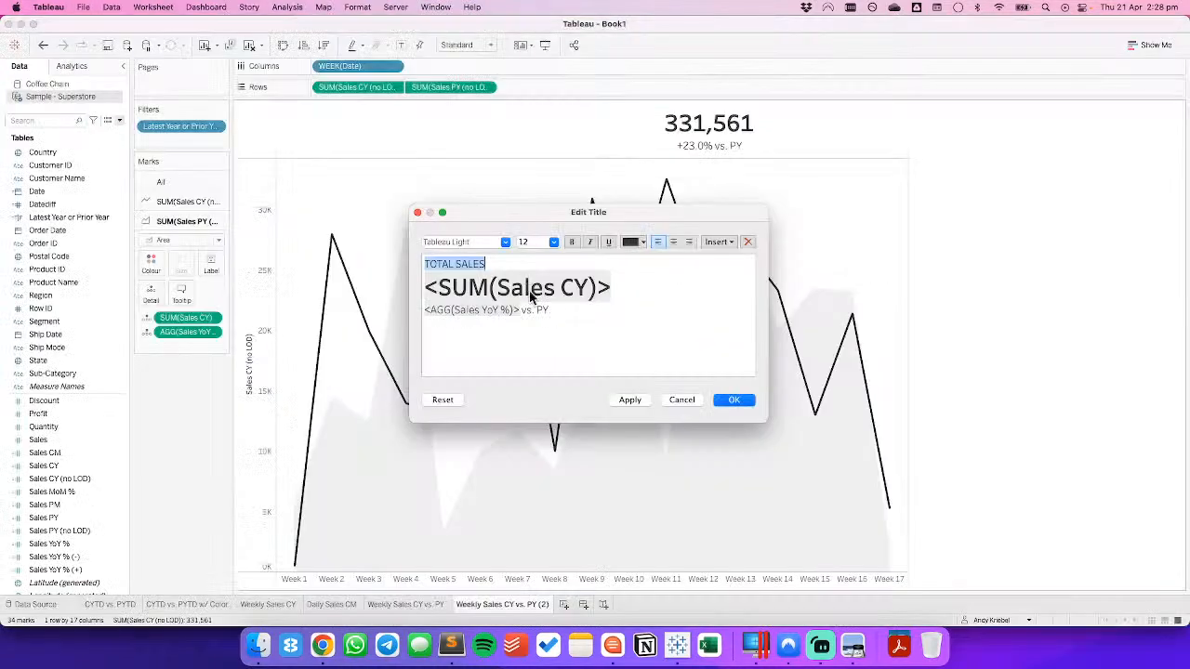
Set the <SUM(Sales CY)> title line to 20 pt in Tableau Semibold and toggle its bold formatting.
triple_click(534, 287)
left_click(554, 242)
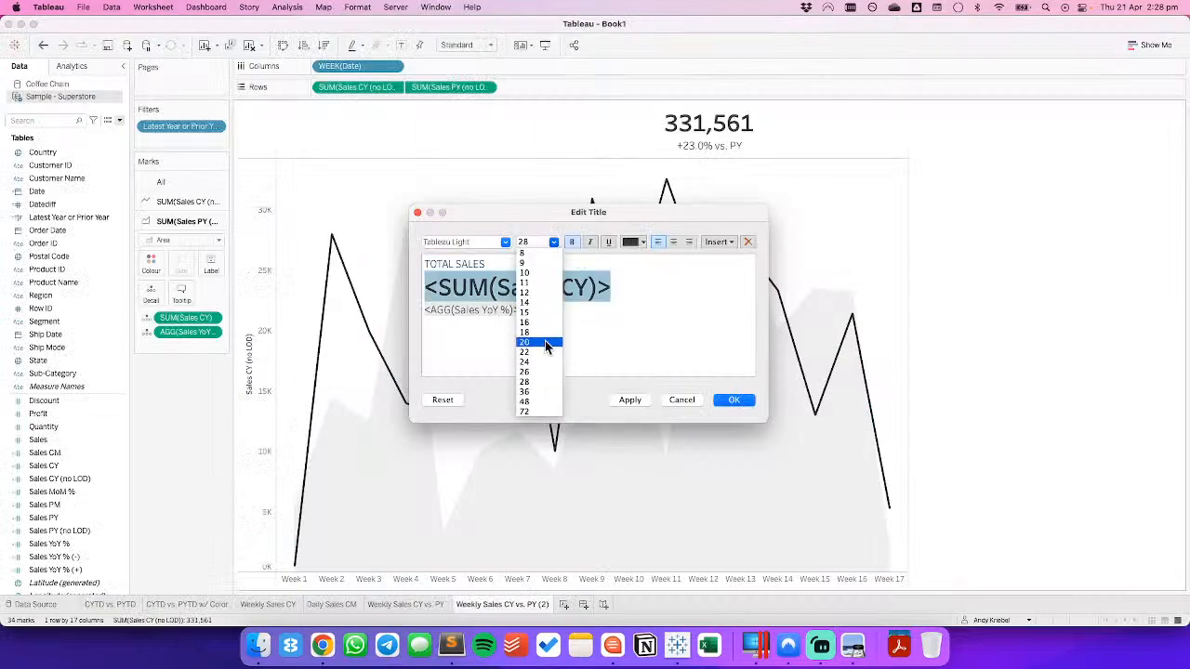
left_click(540, 344)
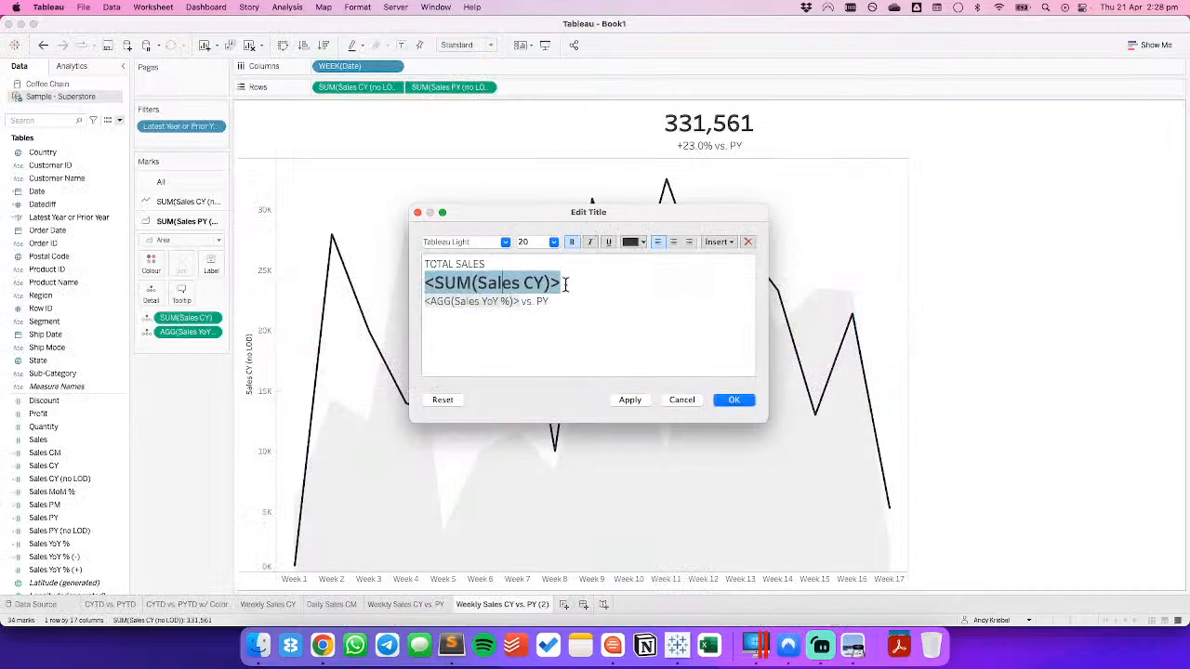
left_click(566, 284)
left_click_drag(566, 285, 422, 284)
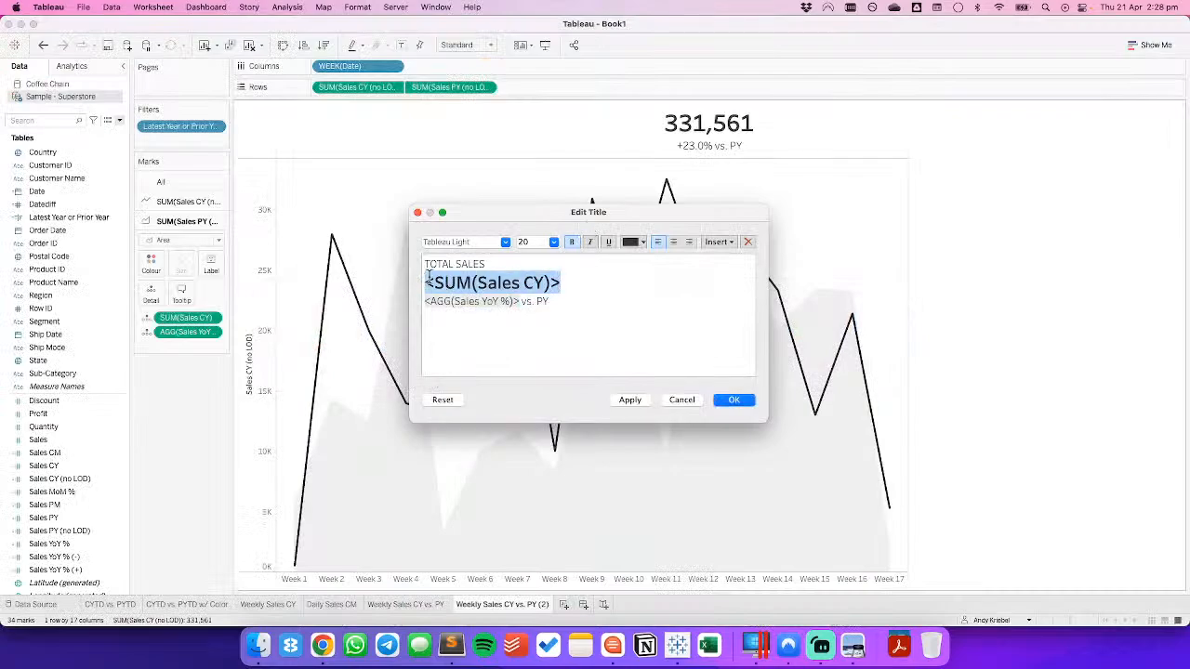
left_click(504, 242)
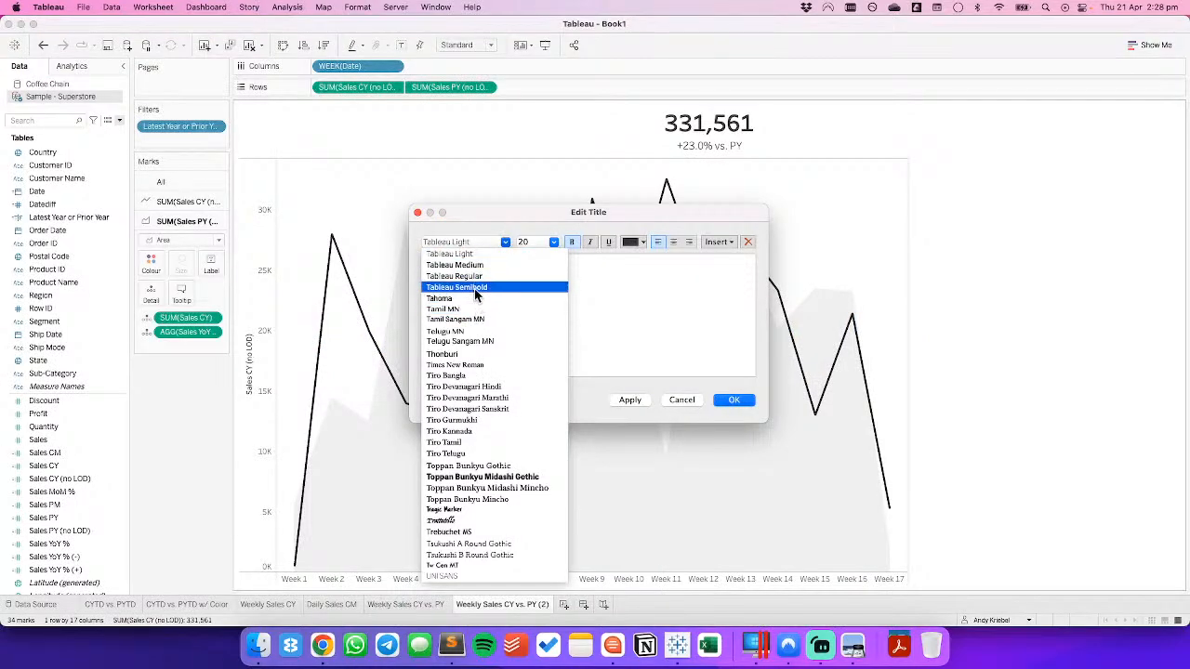
left_click(544, 285)
left_click(573, 242)
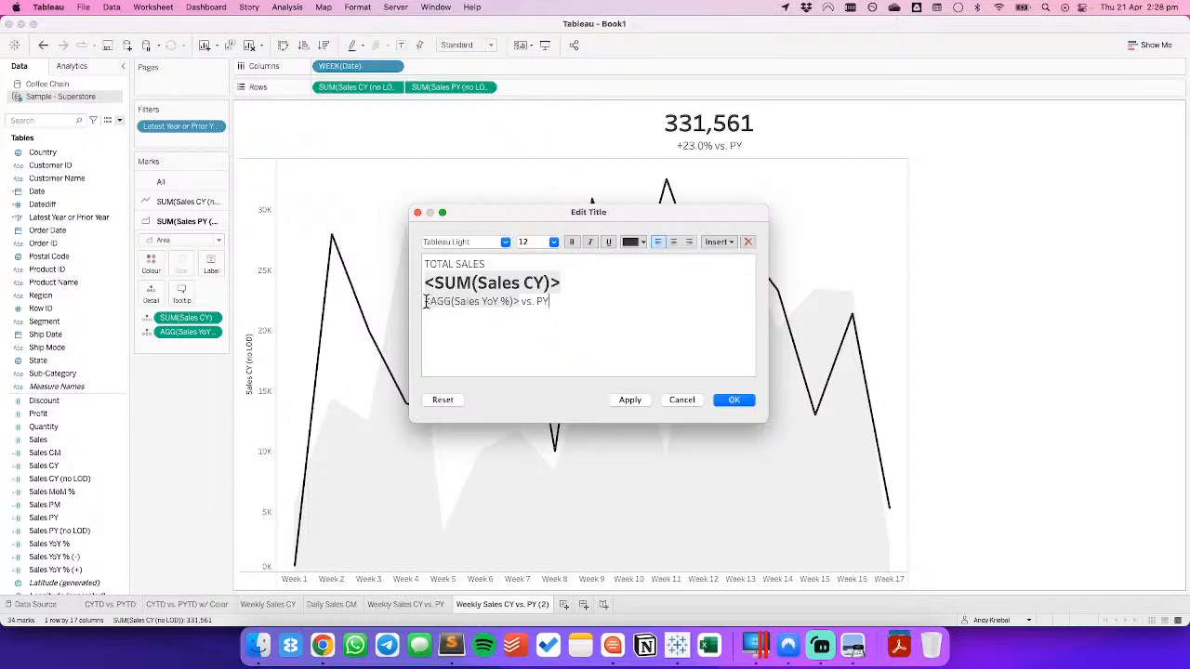
Delete the <AGG(Sales YoY %)> vs. PY line from the title and apply the title changes.
left_click_drag(426, 302, 577, 305)
key("BackSpace")
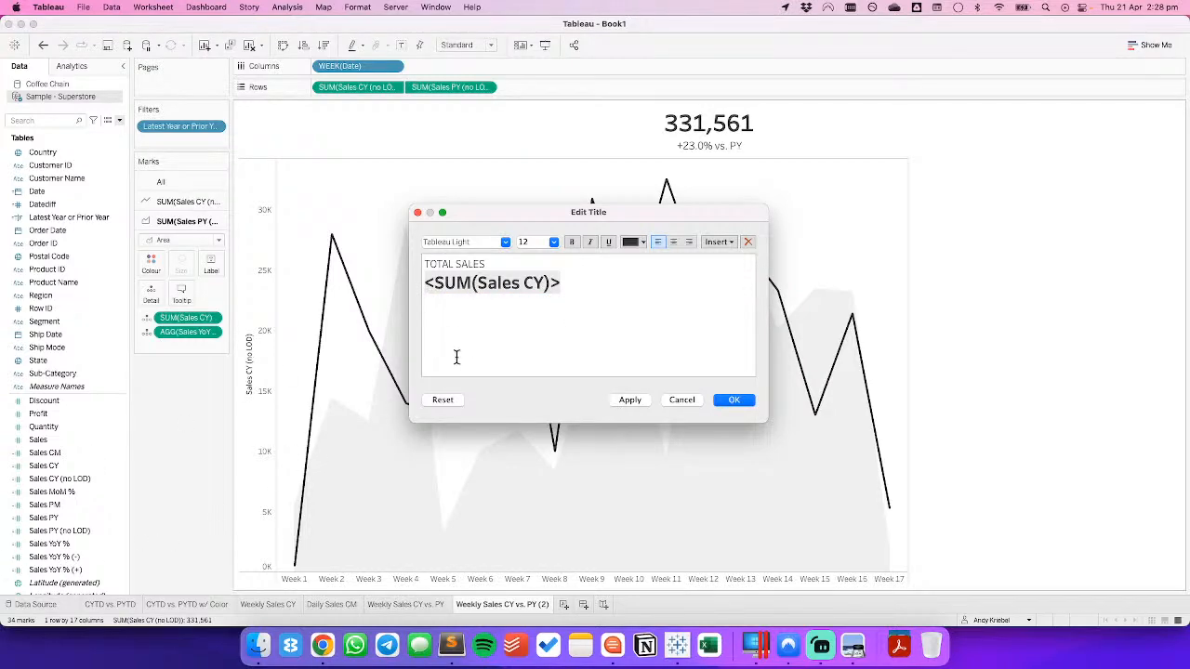
left_click(734, 402)
left_click(58, 557)
left_click(57, 570, "super")
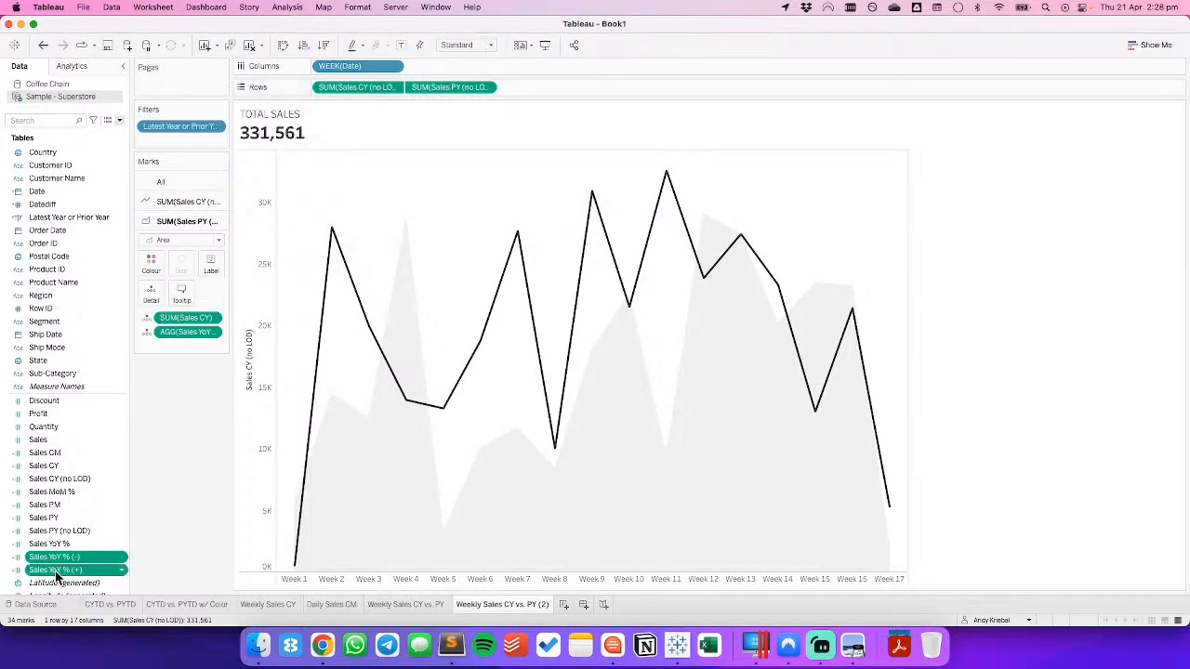
left_click_drag(56, 556, 166, 341)
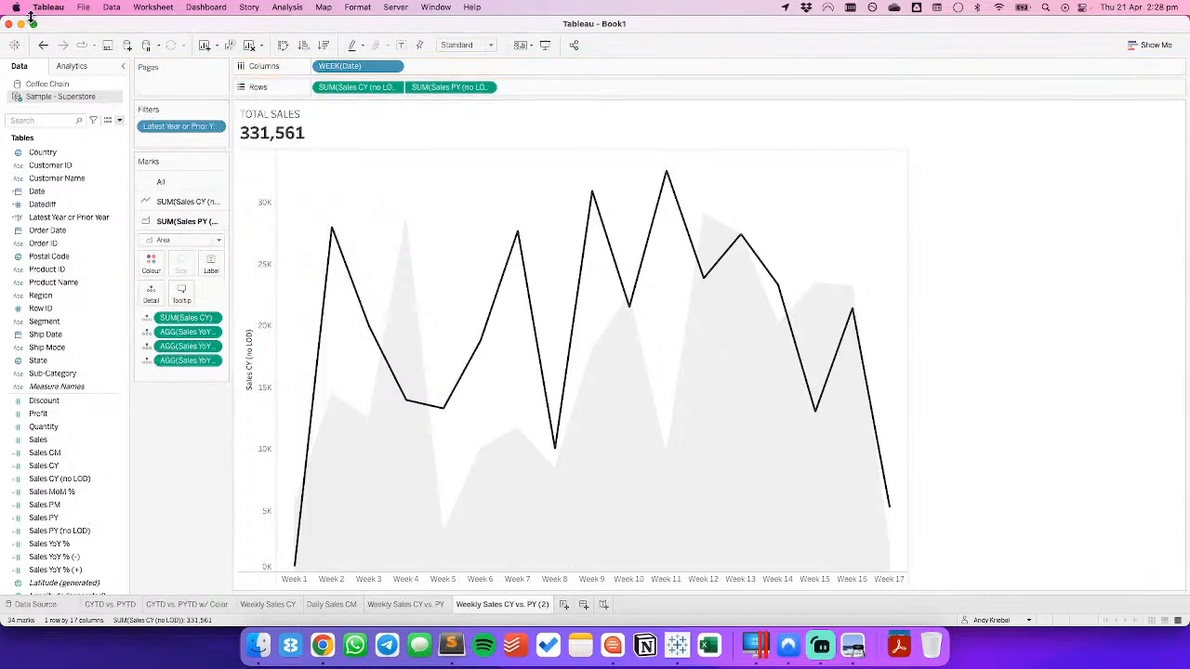
left_click(43, 44)
Add Sales YoY % (-) and Sales YoY % (+) to Detail for all marks.
left_click(161, 181)
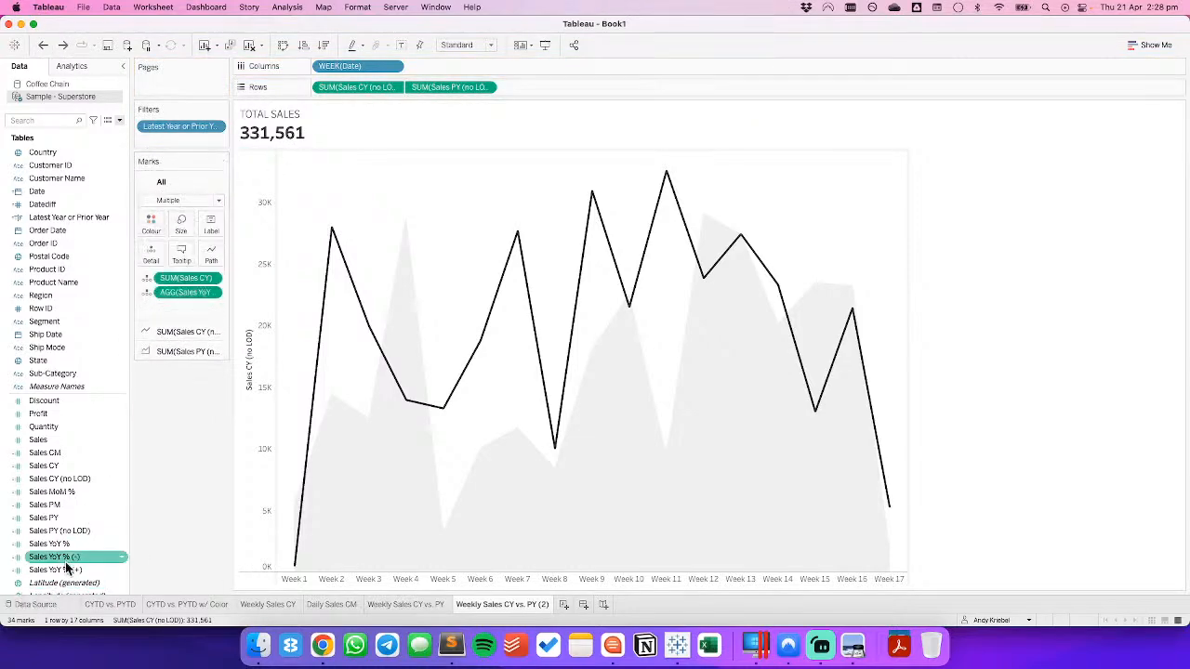
left_click(56, 557)
left_click(57, 570, "super")
left_click_drag(63, 561, 154, 253)
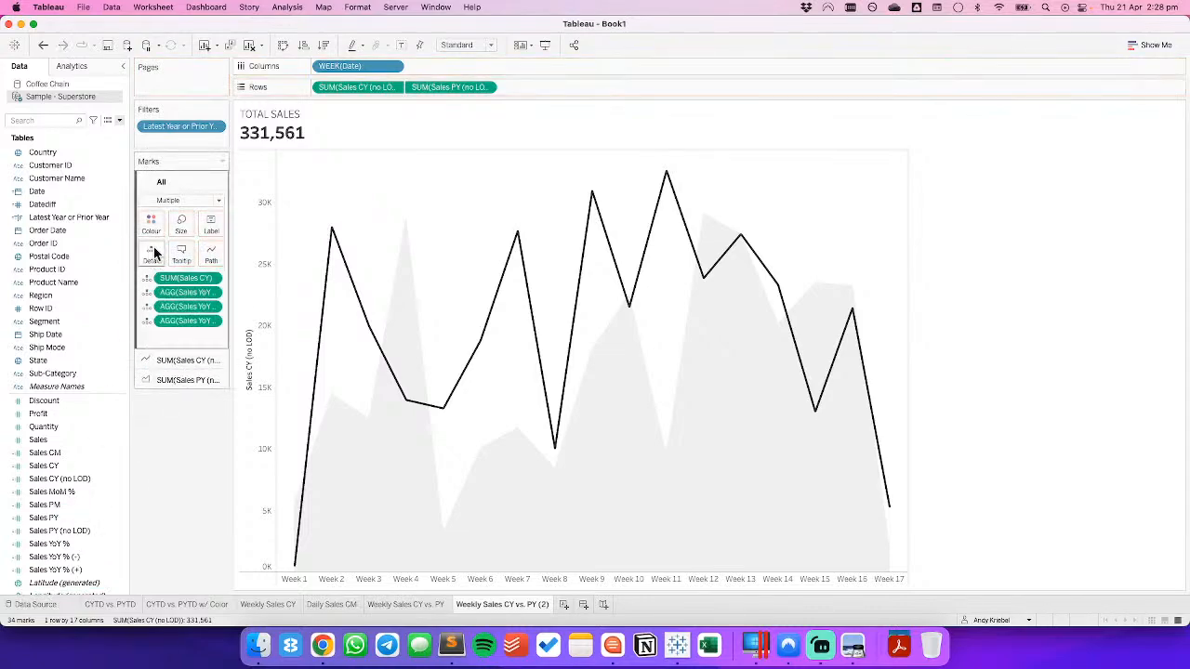
Add a third title line with the AGG(Sales YoY % (+)) and AGG(Sales YoY % (-)) fields followed by vs. PY.
double_click(266, 136)
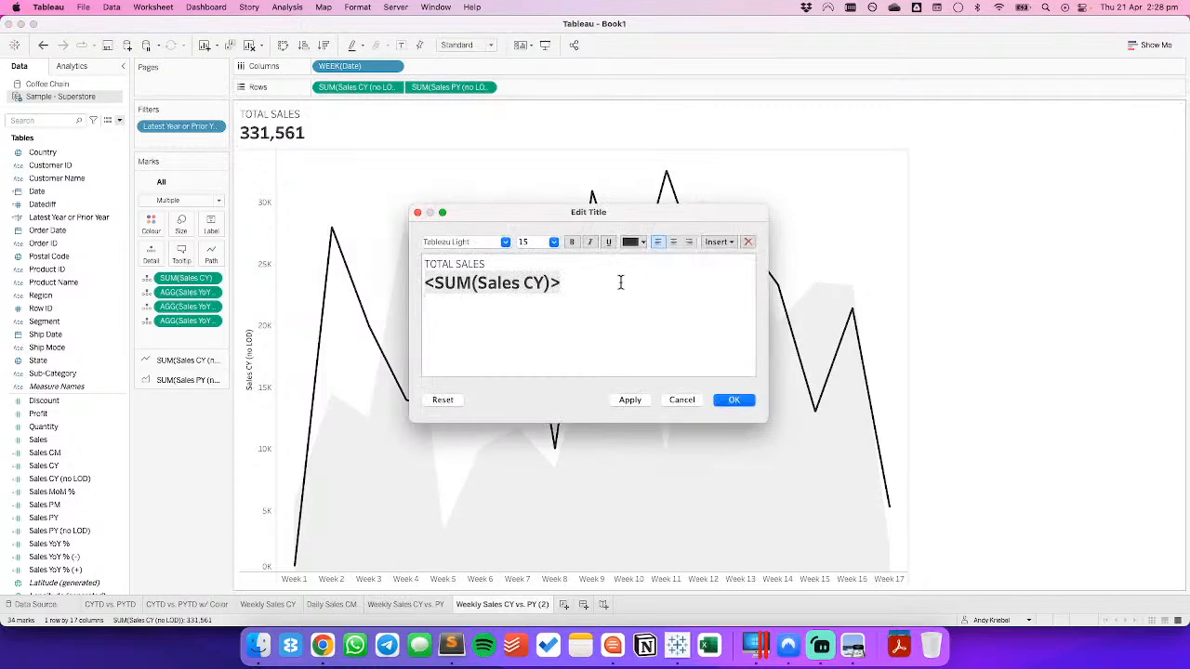
left_click(711, 242)
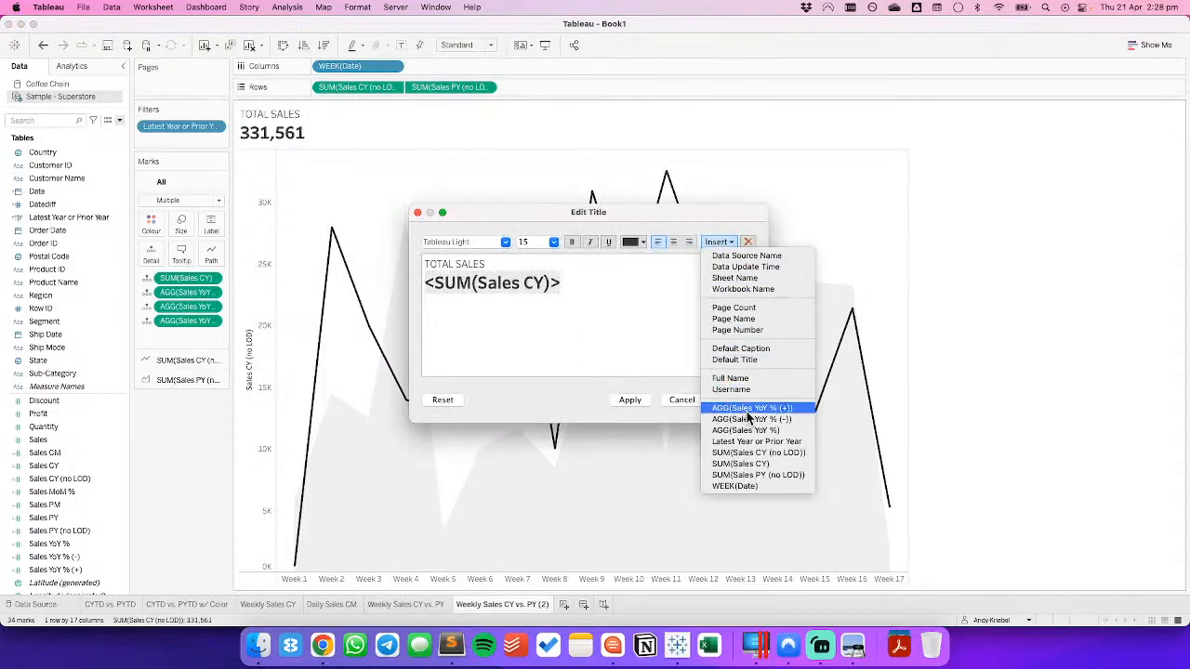
left_click(744, 408)
left_click(716, 243)
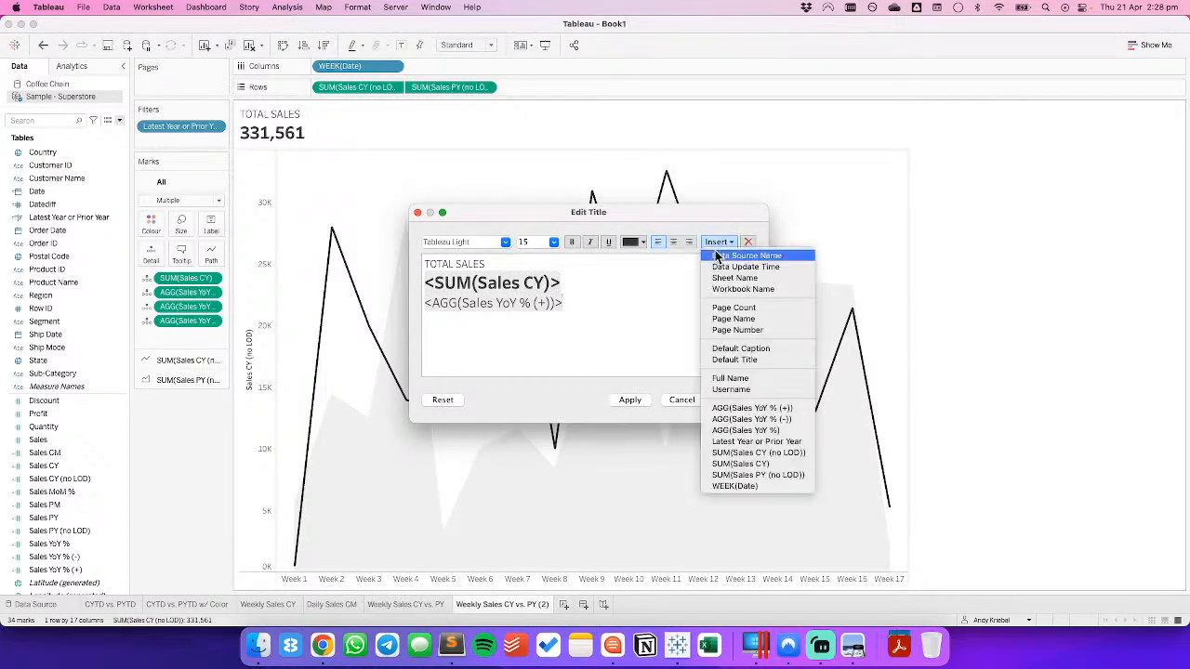
left_click(744, 420)
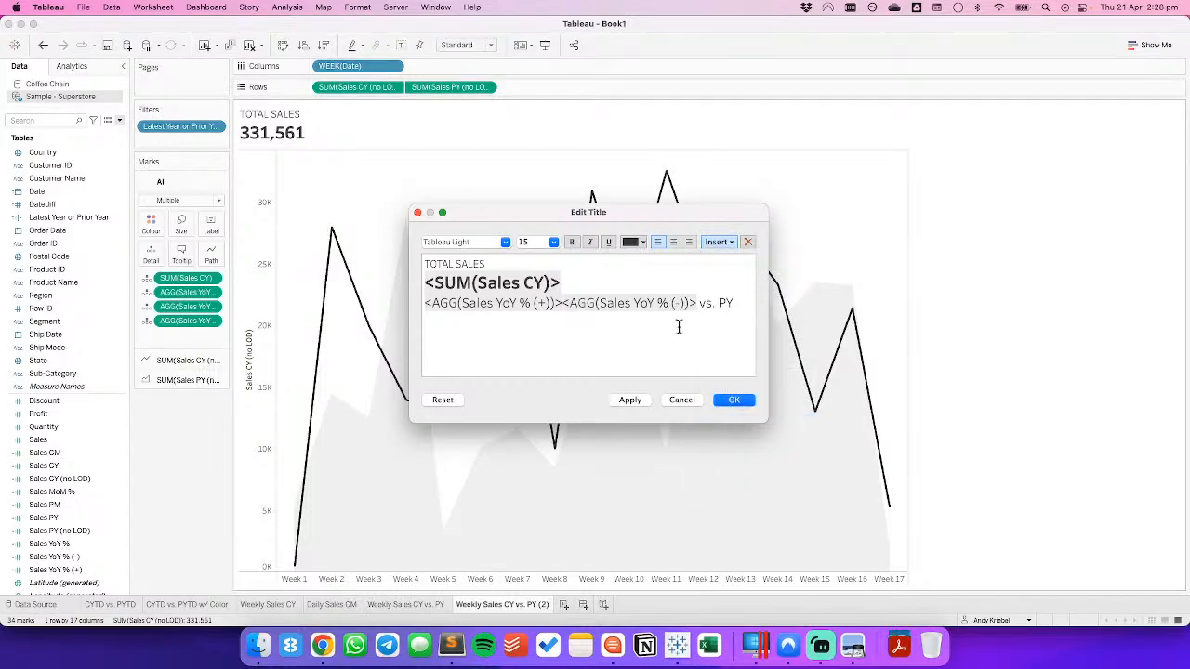
Set the whole YoY line of the title, including vs. PY, to 12 pt.
left_click_drag(695, 302, 386, 295)
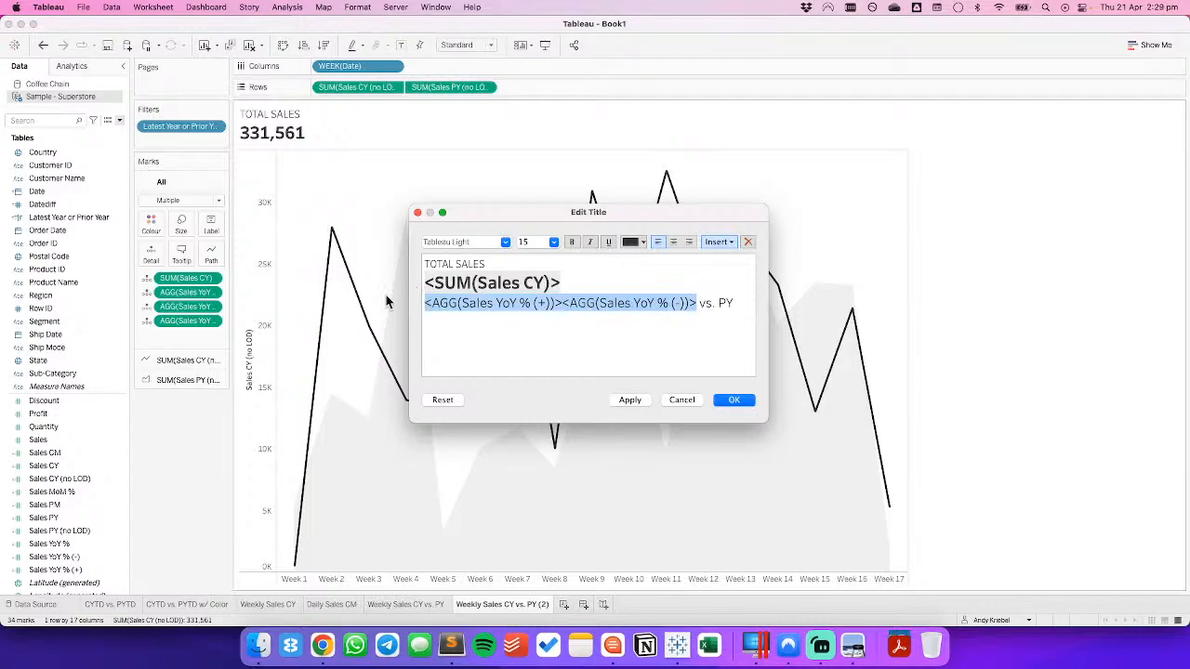
left_click(553, 243)
left_click(689, 348)
left_click(743, 305)
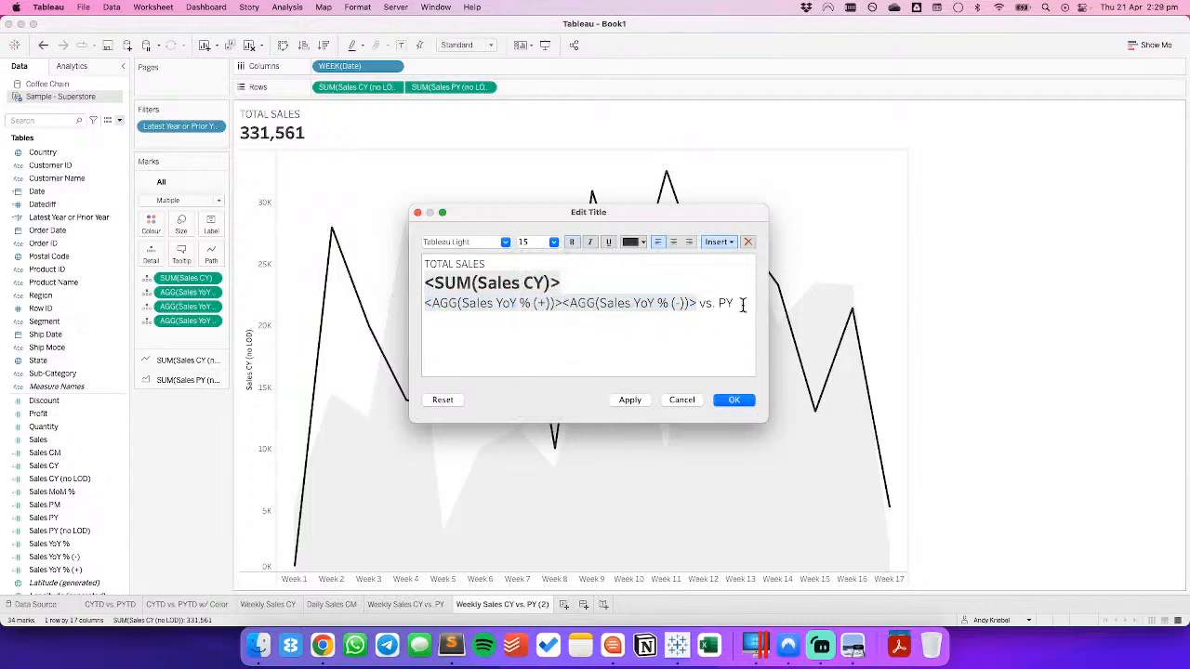
key("super+shift+Left")
key("super+Tab")
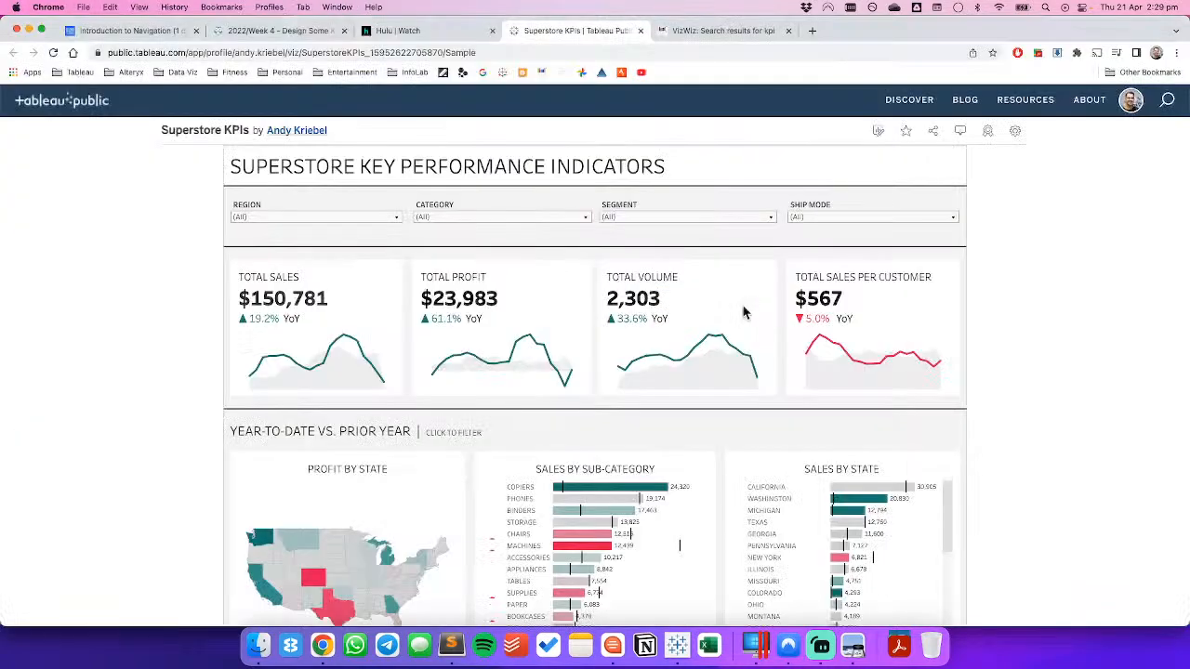
key("super+Tab")
left_click(555, 243)
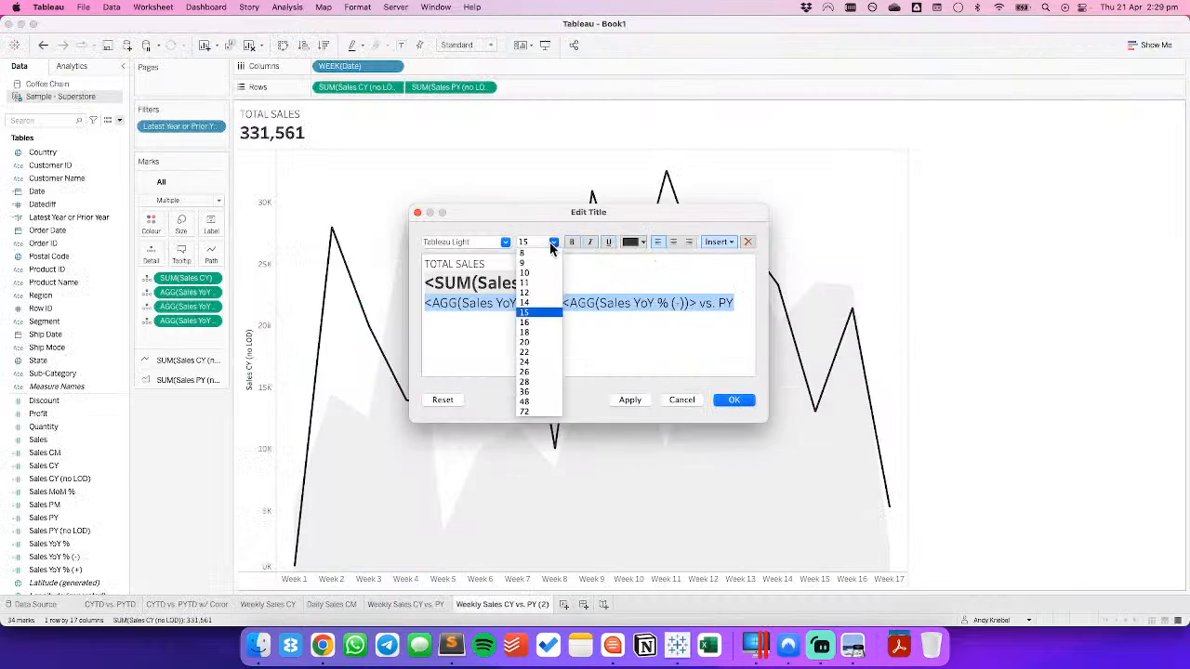
left_click(532, 291)
Colour the title's Sales YoY % (+) field teal and its Sales YoY % (-) field coral red, and apply the title.
double_click(514, 303)
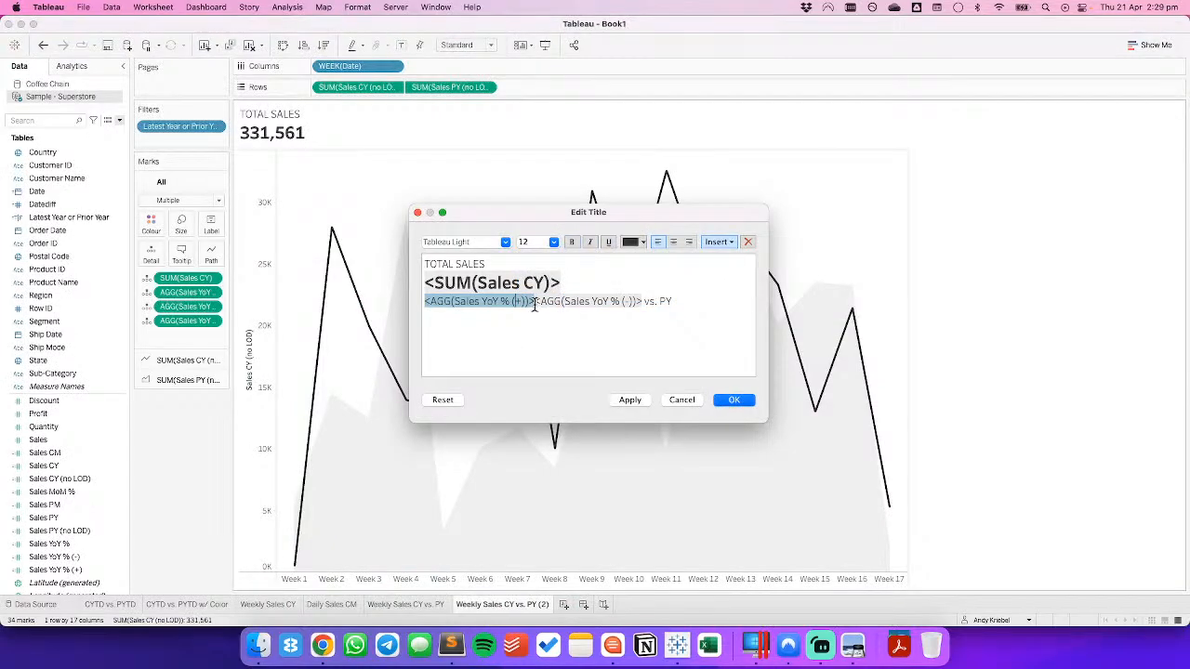
left_click_drag(536, 301, 419, 296)
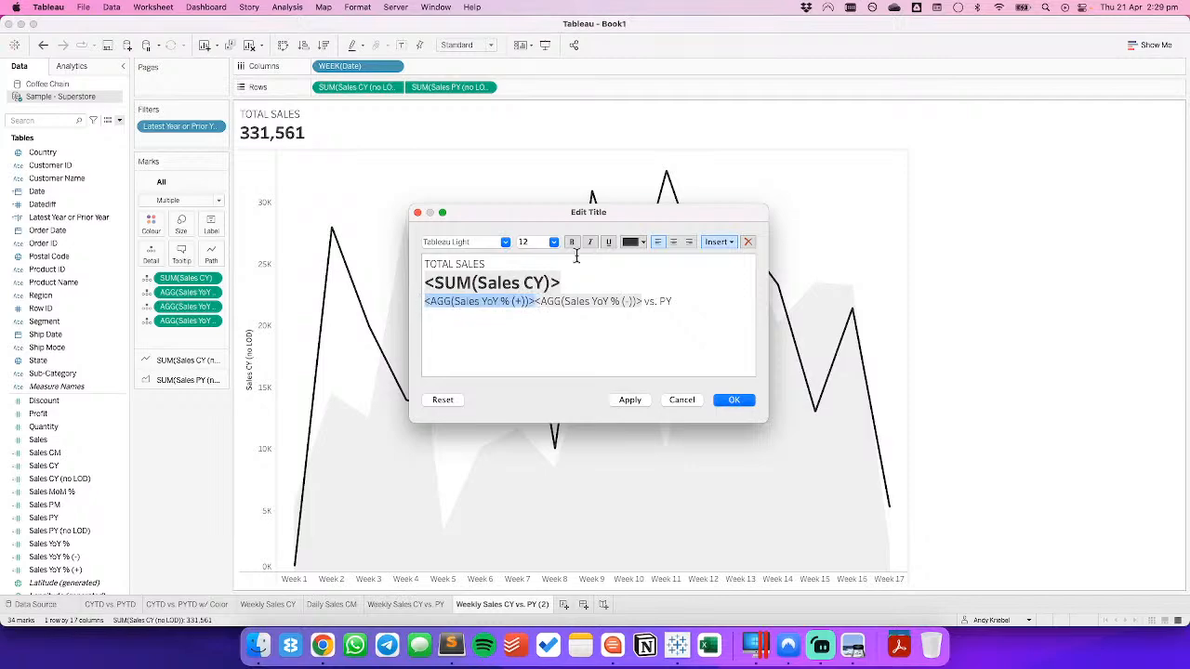
left_click(634, 243)
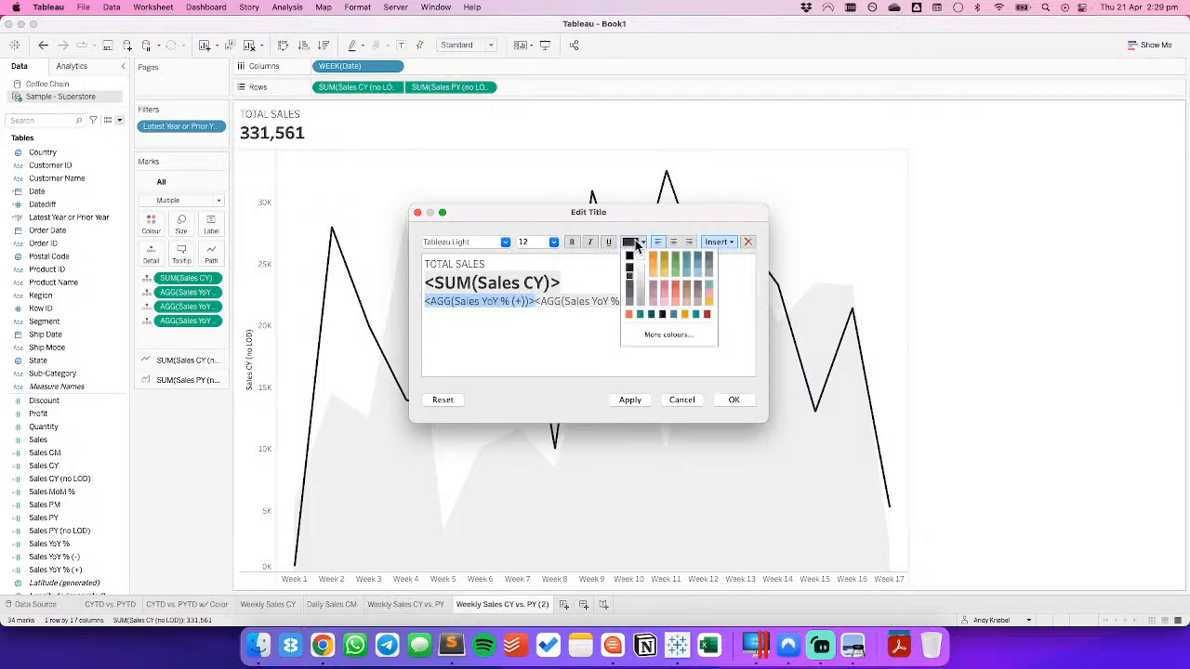
left_click(642, 316)
double_click(587, 301)
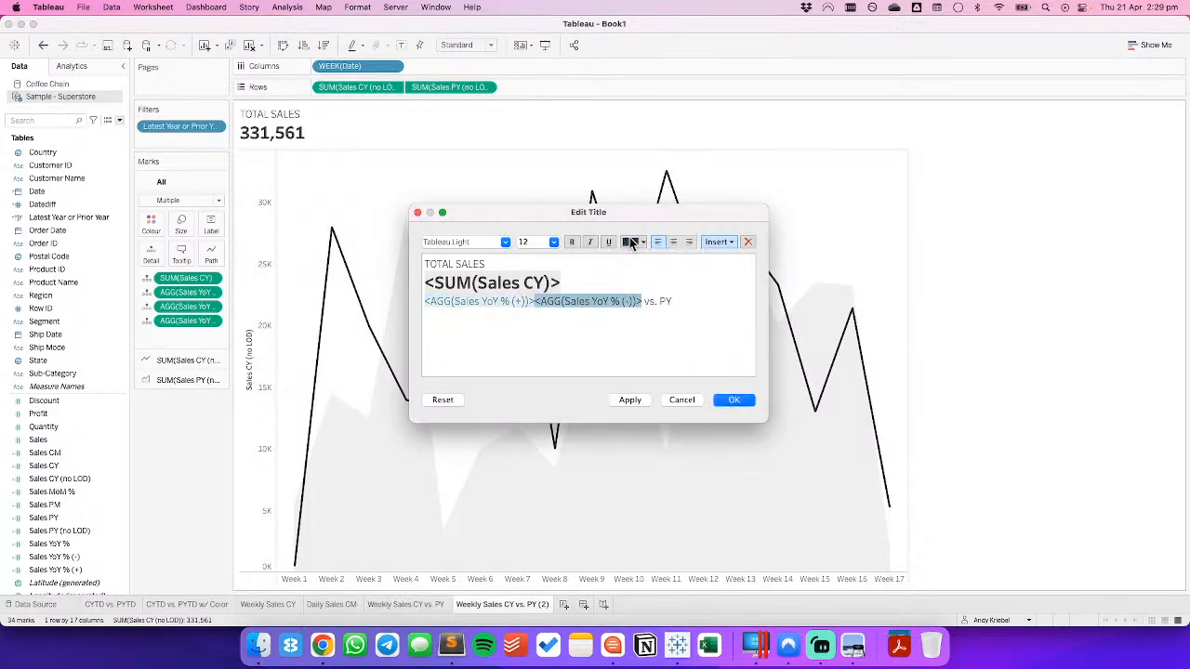
left_click(634, 243)
left_click(642, 316)
left_click(734, 400)
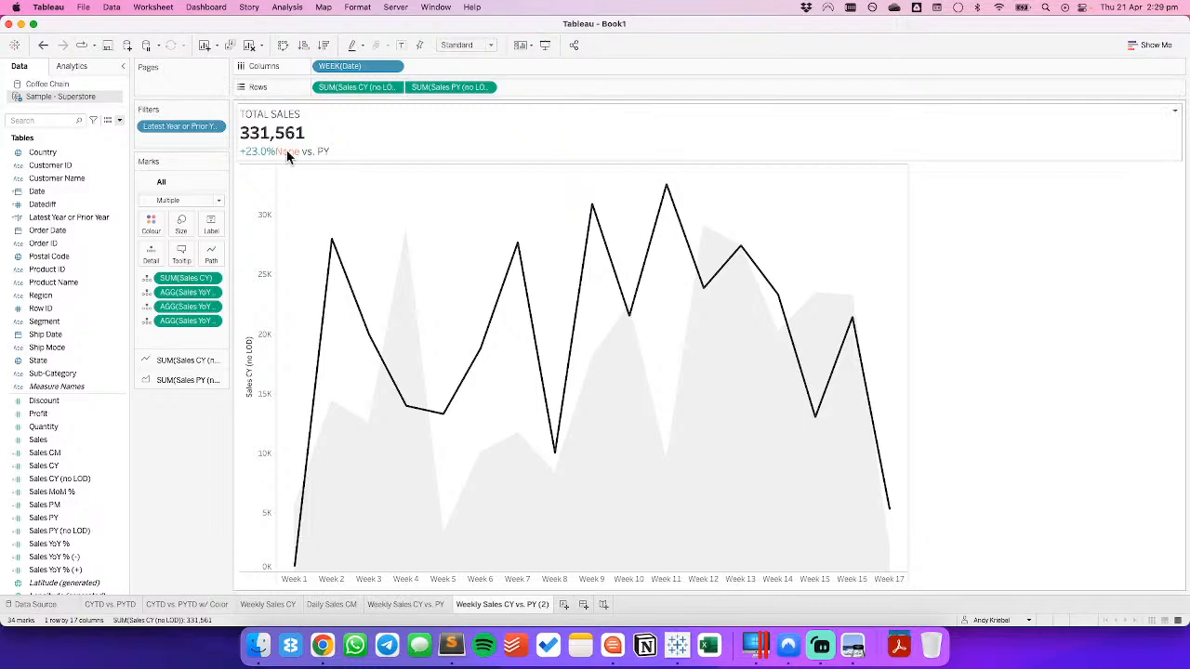
Check the CYTD vs. PYTD w/ Color sheet and try the weekly chart without its Latest Year or Prior Year filter.
left_click(163, 605)
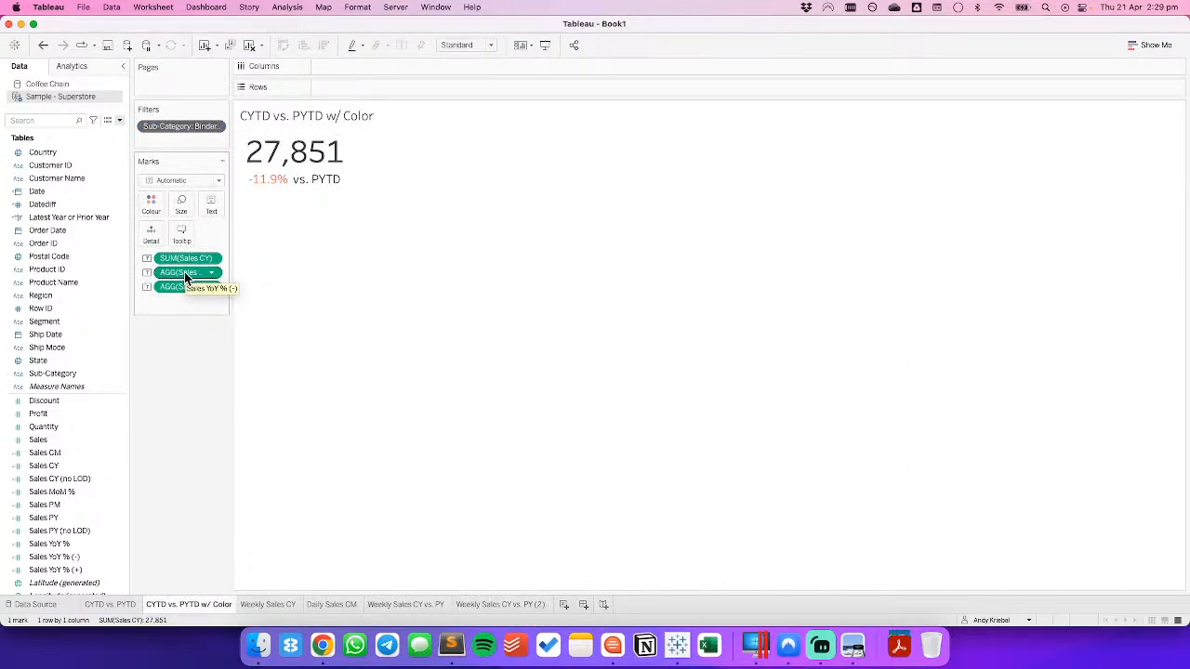
left_click(530, 605)
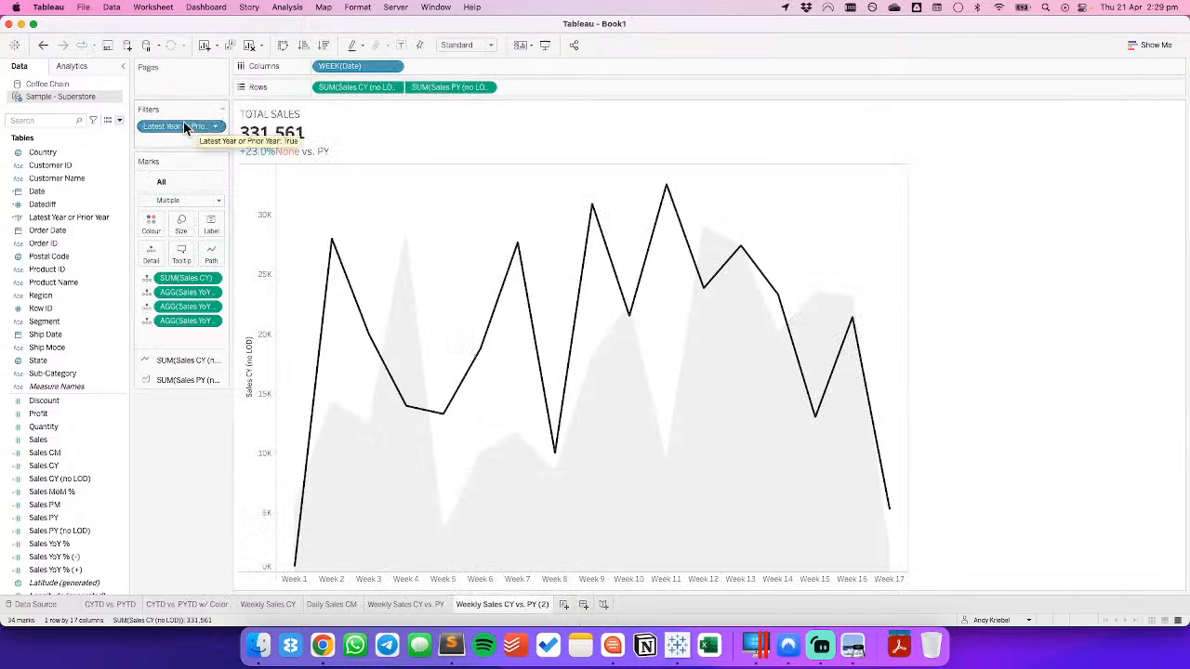
left_click_drag(197, 130, 193, 500)
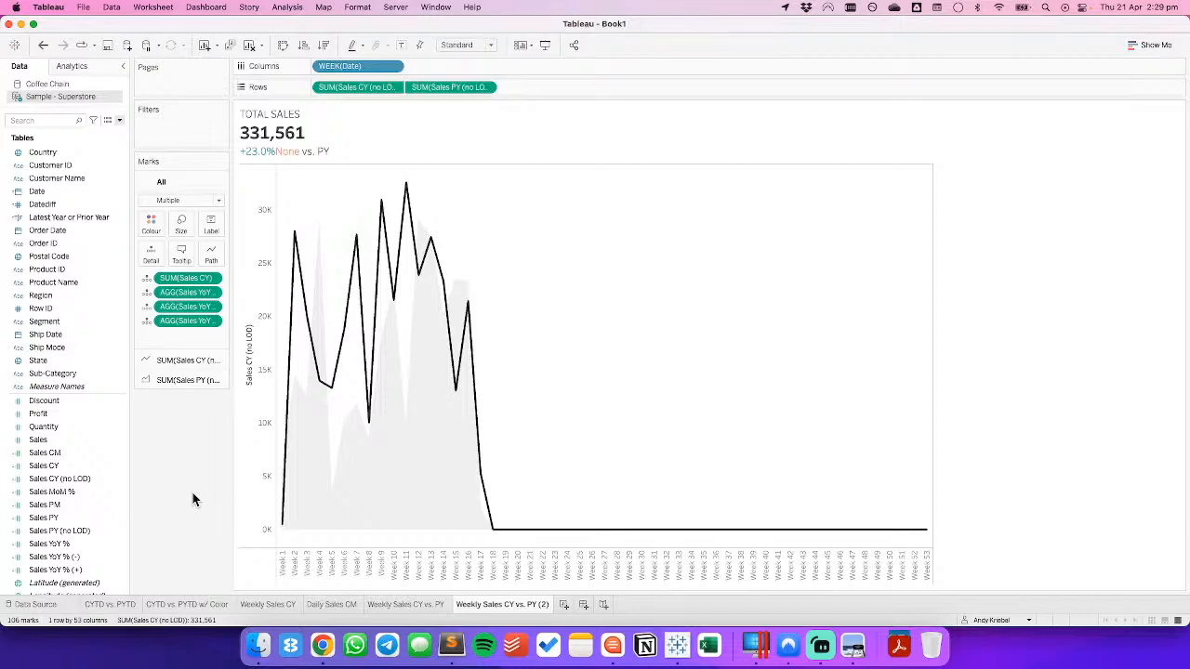
left_click(43, 45)
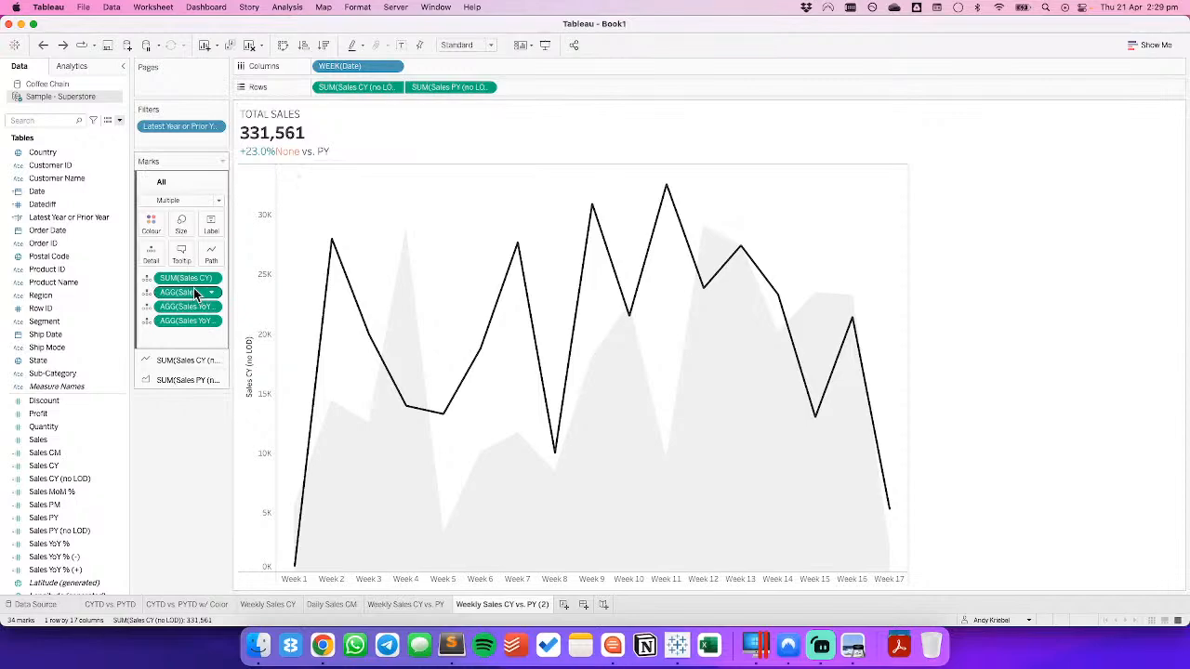
Remove the plain Sales YoY % field from Detail for all marks and review the fields used in the title.
left_click_drag(192, 291, 188, 506)
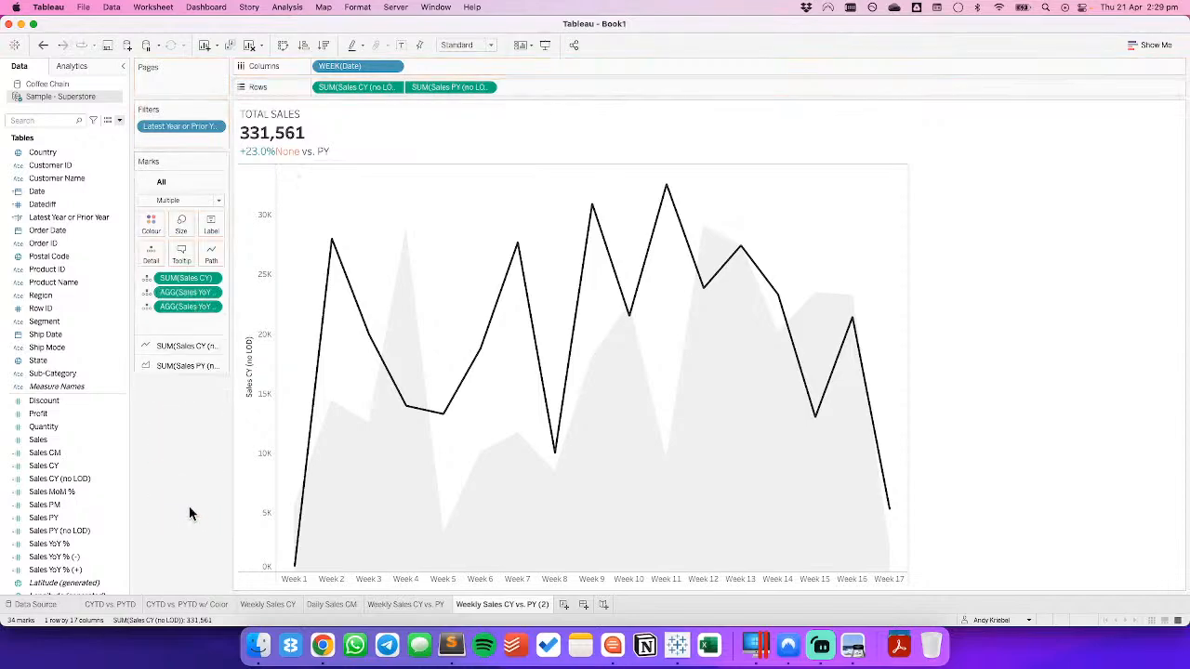
double_click(299, 148)
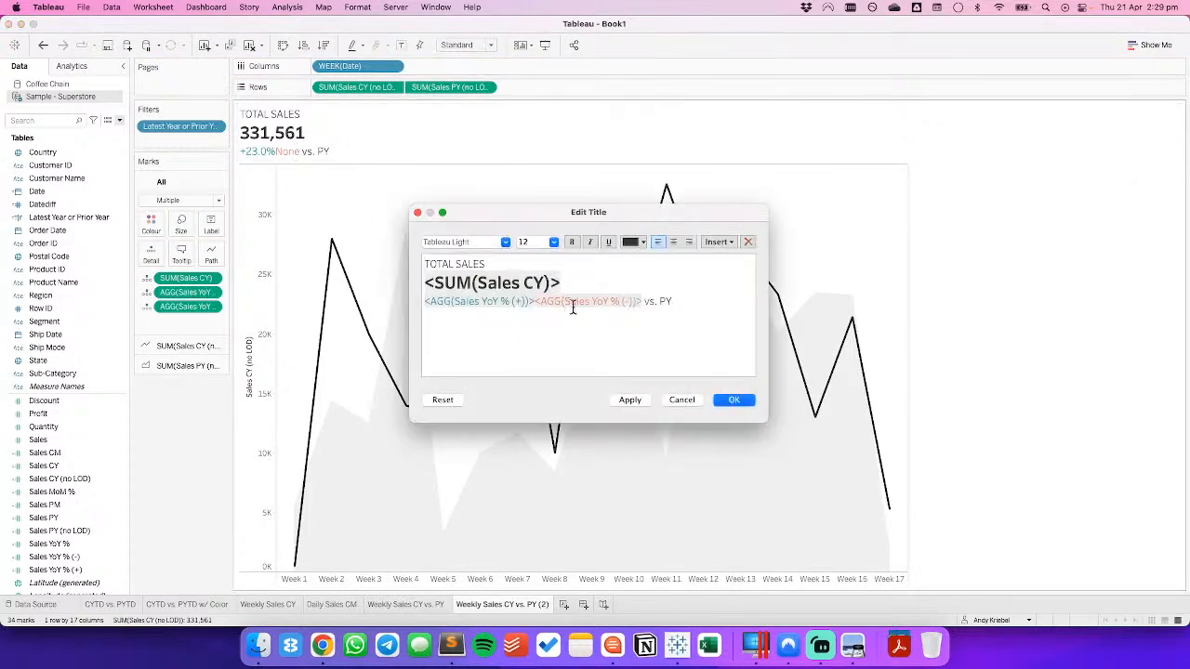
left_click(734, 401)
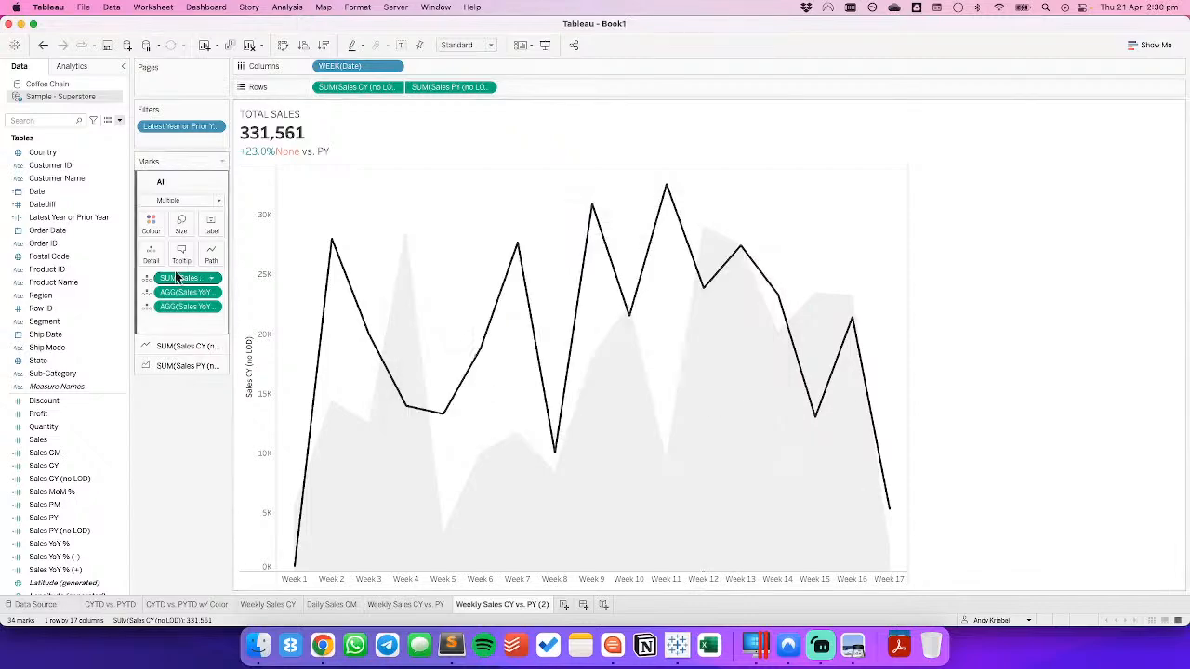
Replace the plus sign with ▲ in the custom default number format of Sales YoY % (+).
left_click(67, 570)
right_click(68, 571)
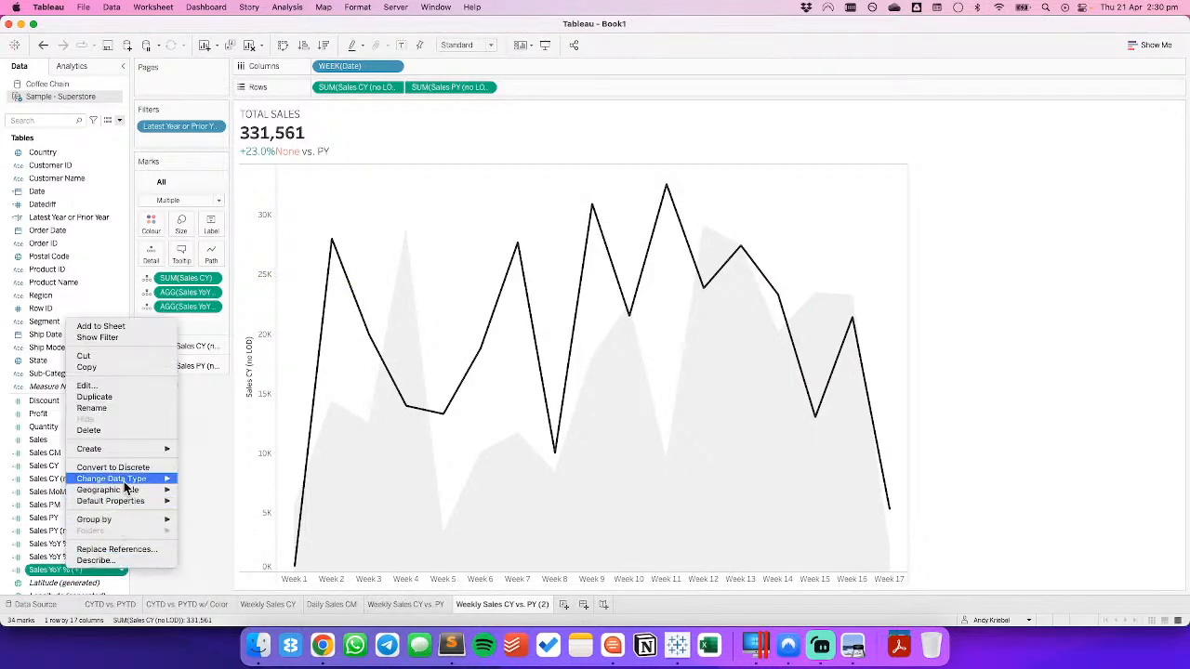
mouse_move(128, 502)
left_click(229, 526)
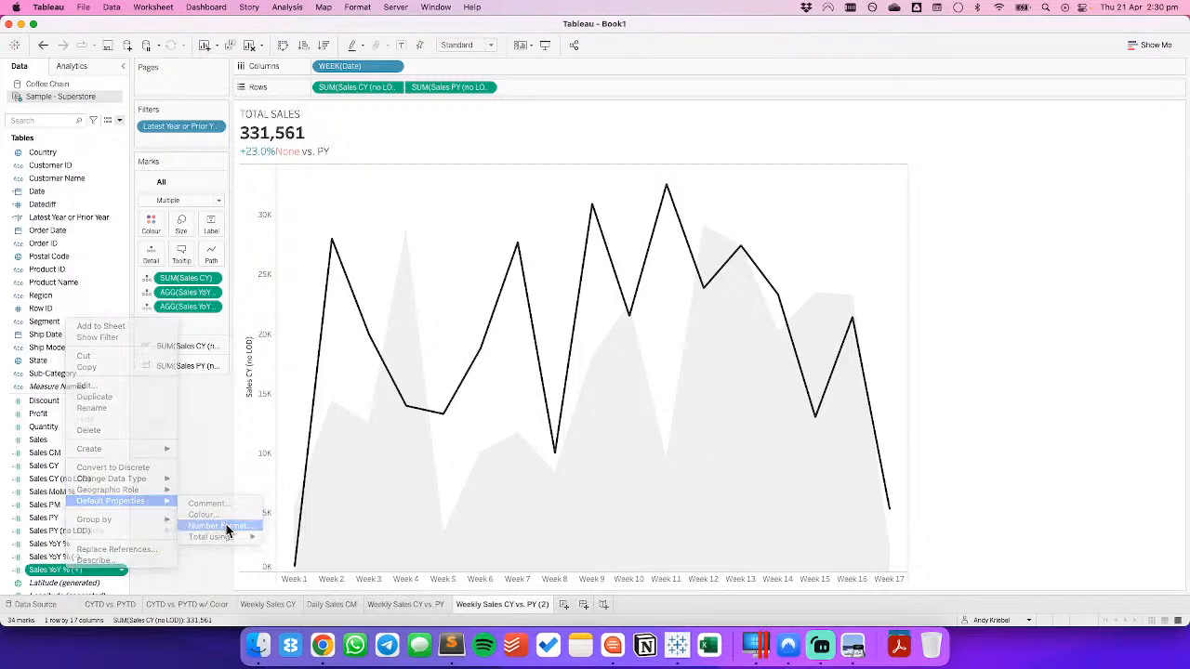
left_click(661, 278)
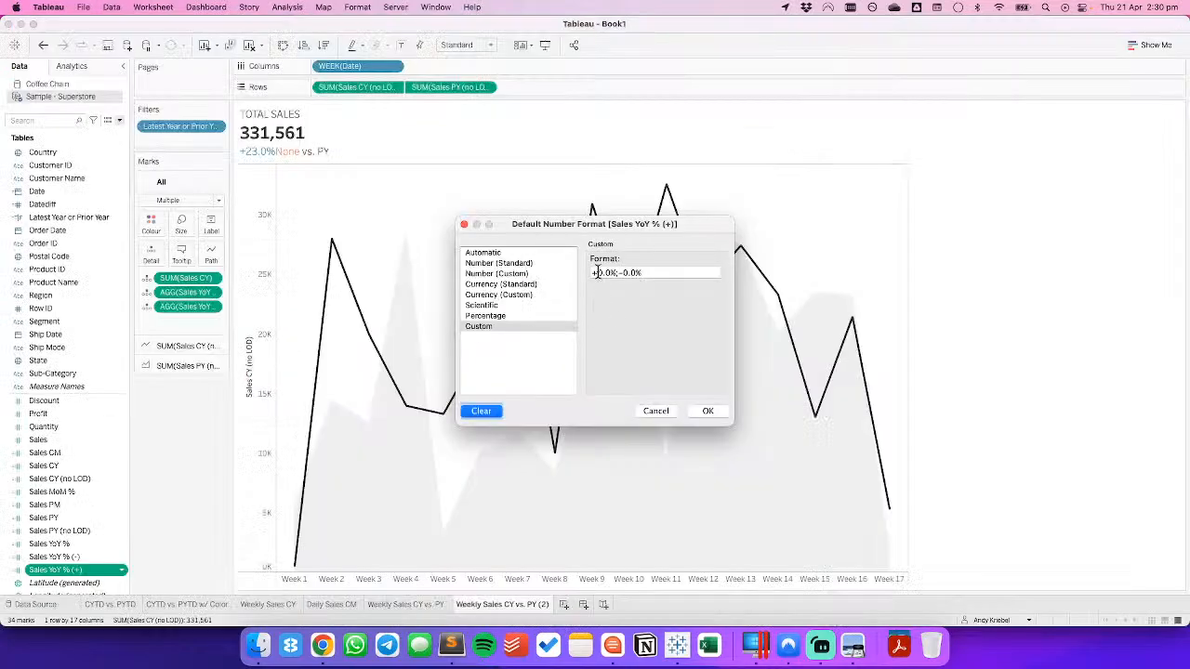
left_click(597, 272)
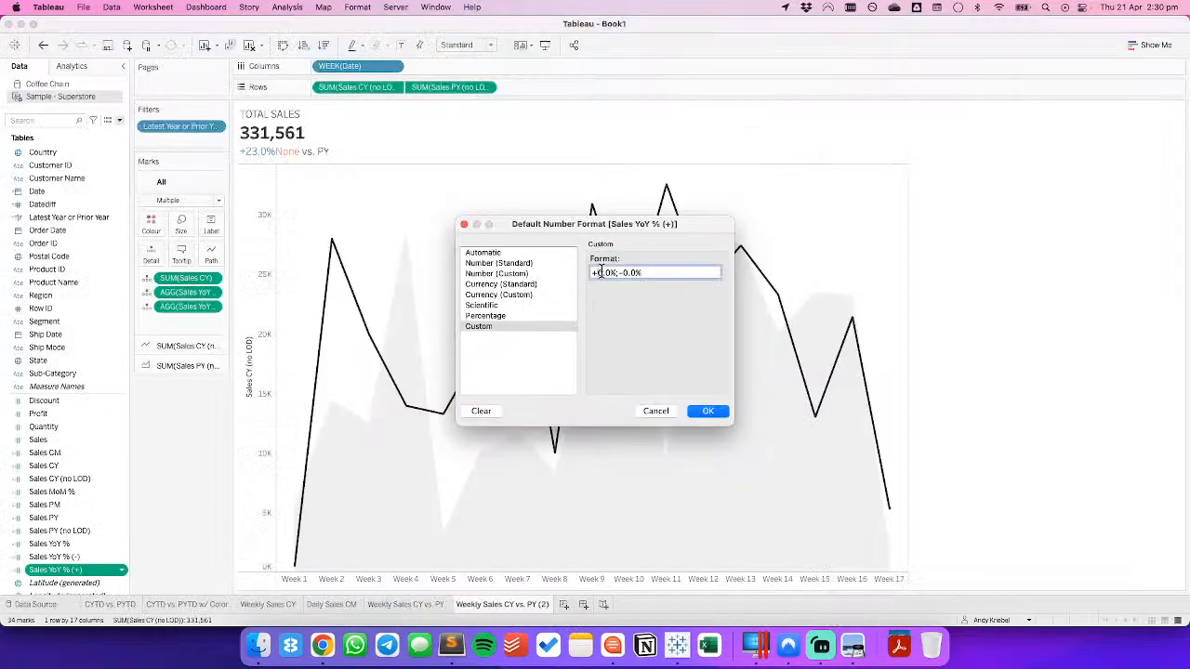
key("BackSpace")
left_click(937, 9)
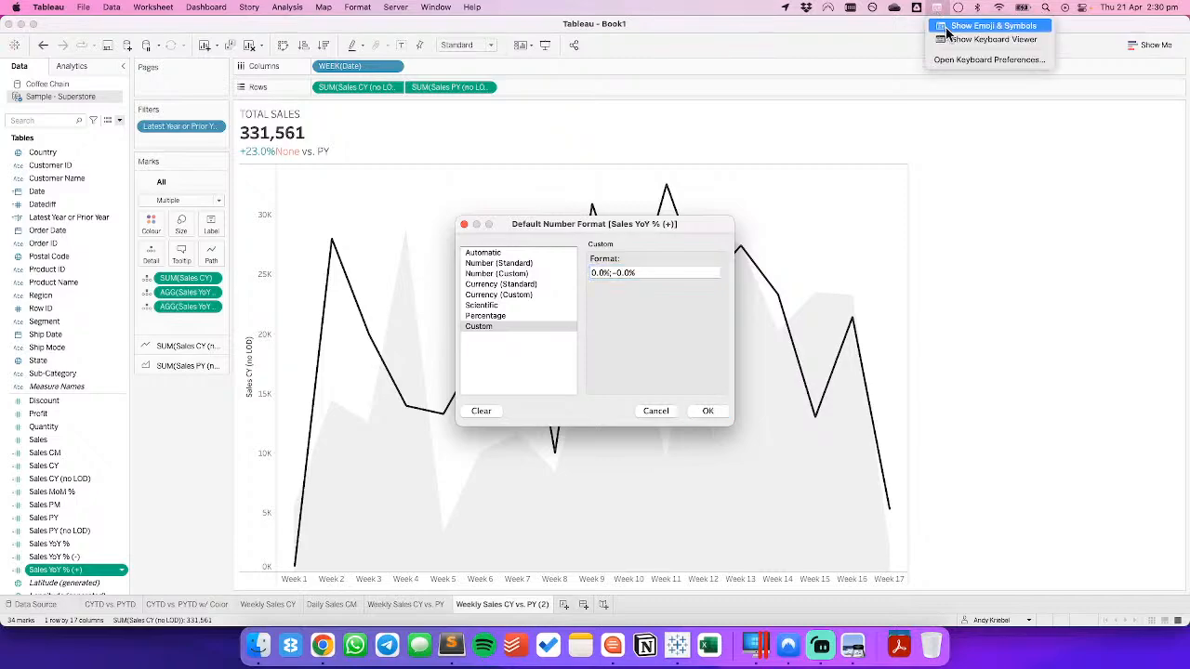
left_click(966, 25)
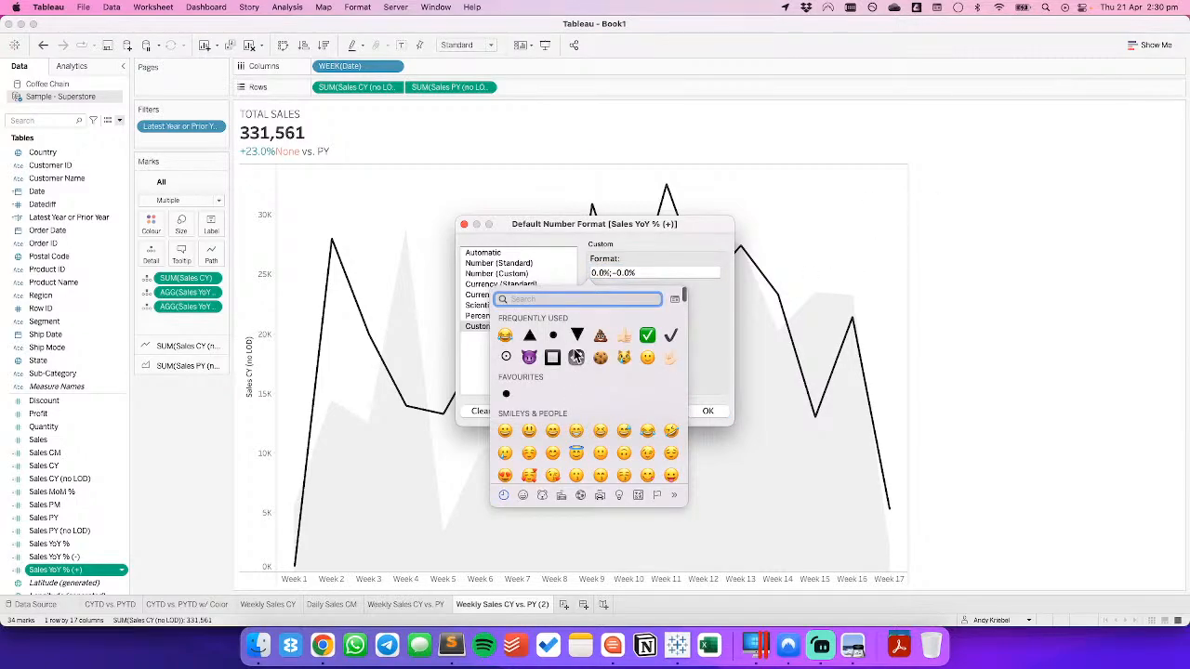
left_click(530, 336)
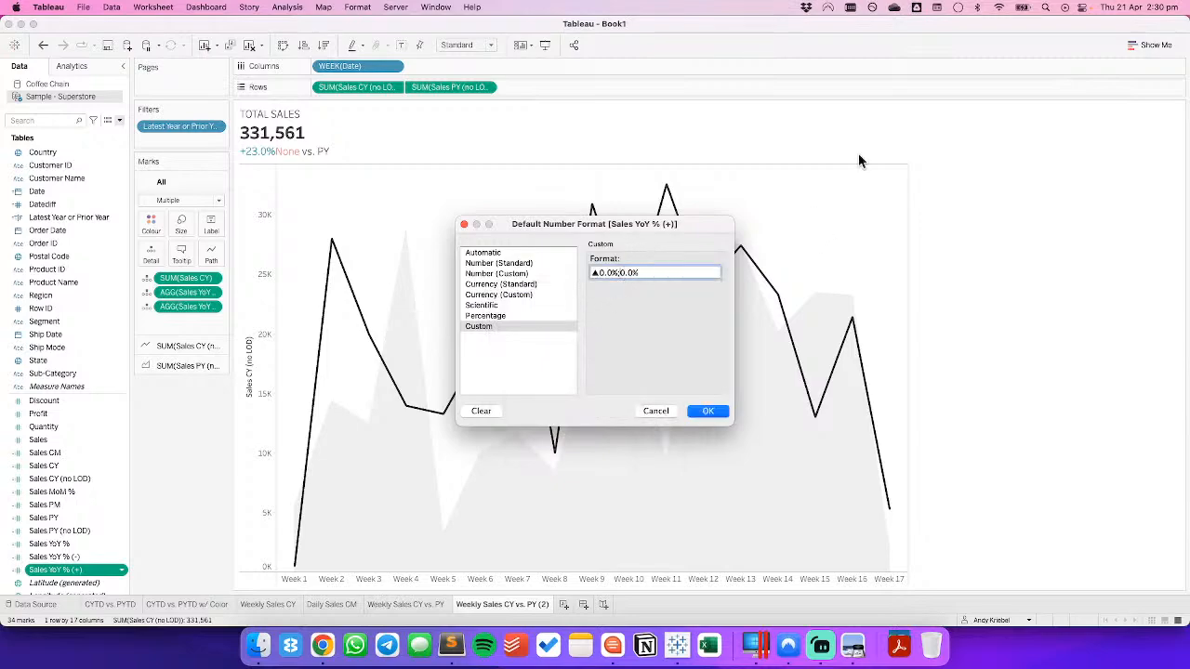
Complete the Sales YoY % (+) custom number format as ▲0.0%;▼0.0%; and apply it.
left_click(917, 9)
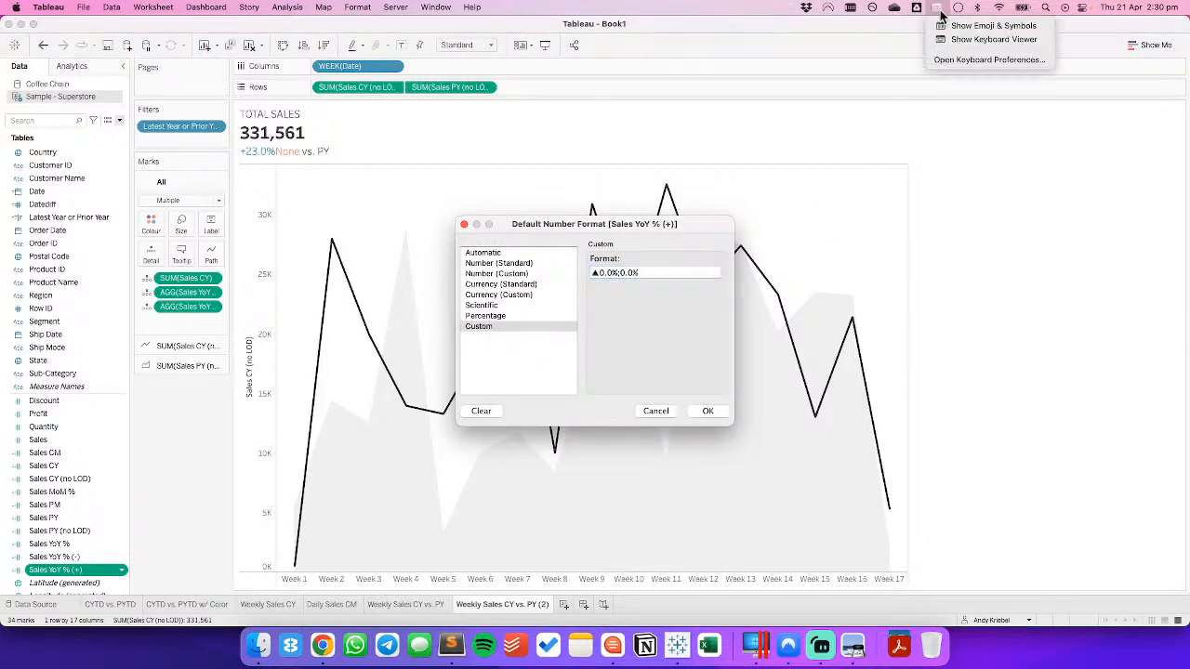
left_click(972, 25)
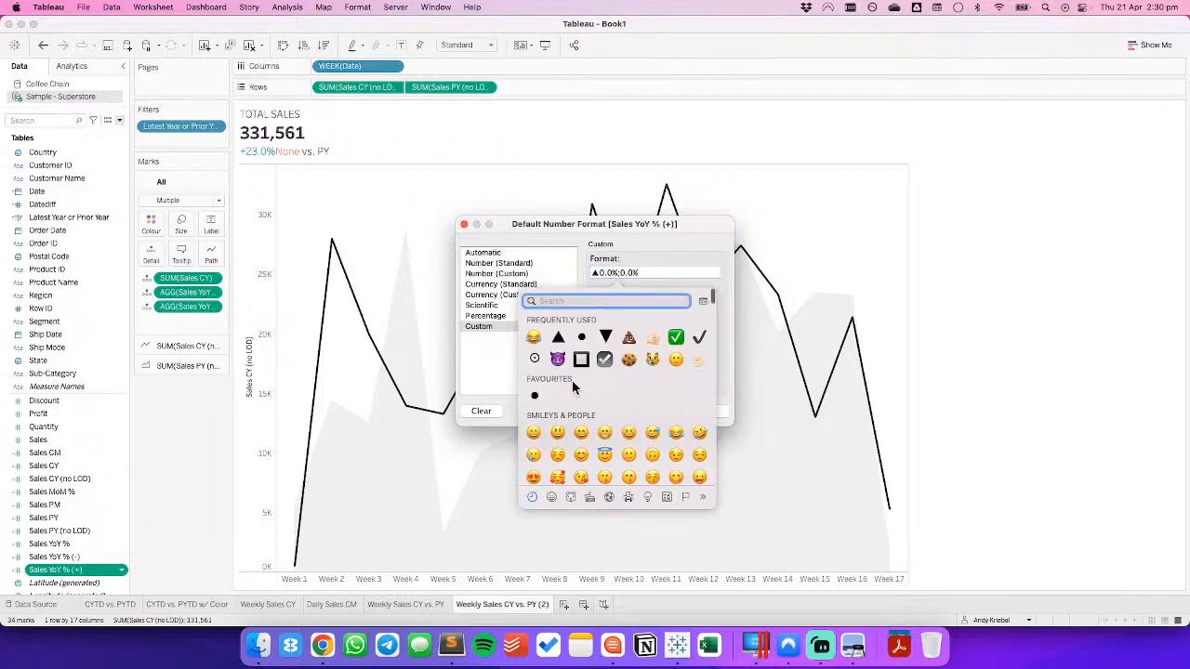
left_click(668, 260)
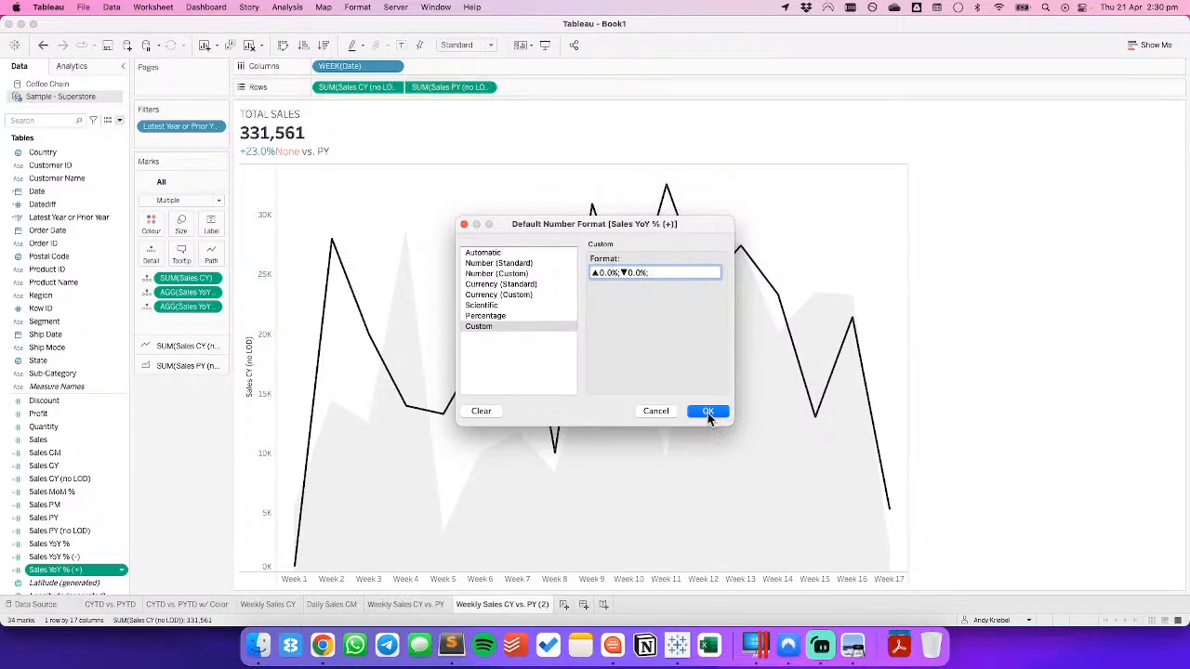
left_click(708, 412)
Wrap the IF statement of the Sales YoY % (+) calculation in ZN( ) and save the calculation.
right_click(67, 571)
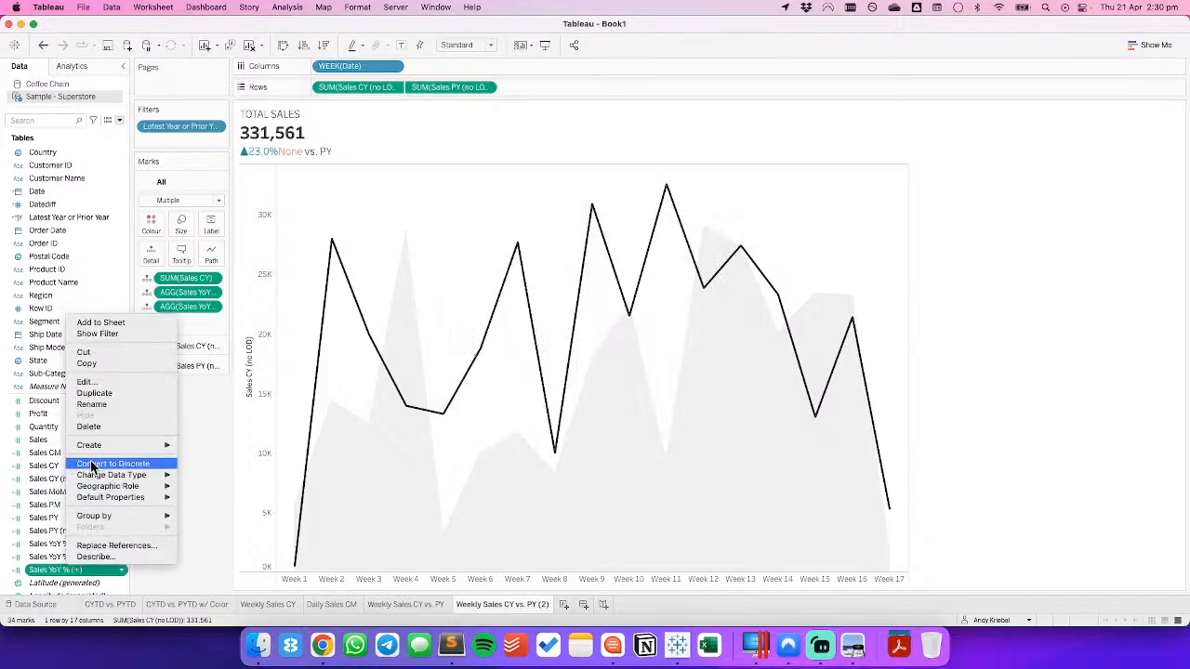
left_click(86, 382)
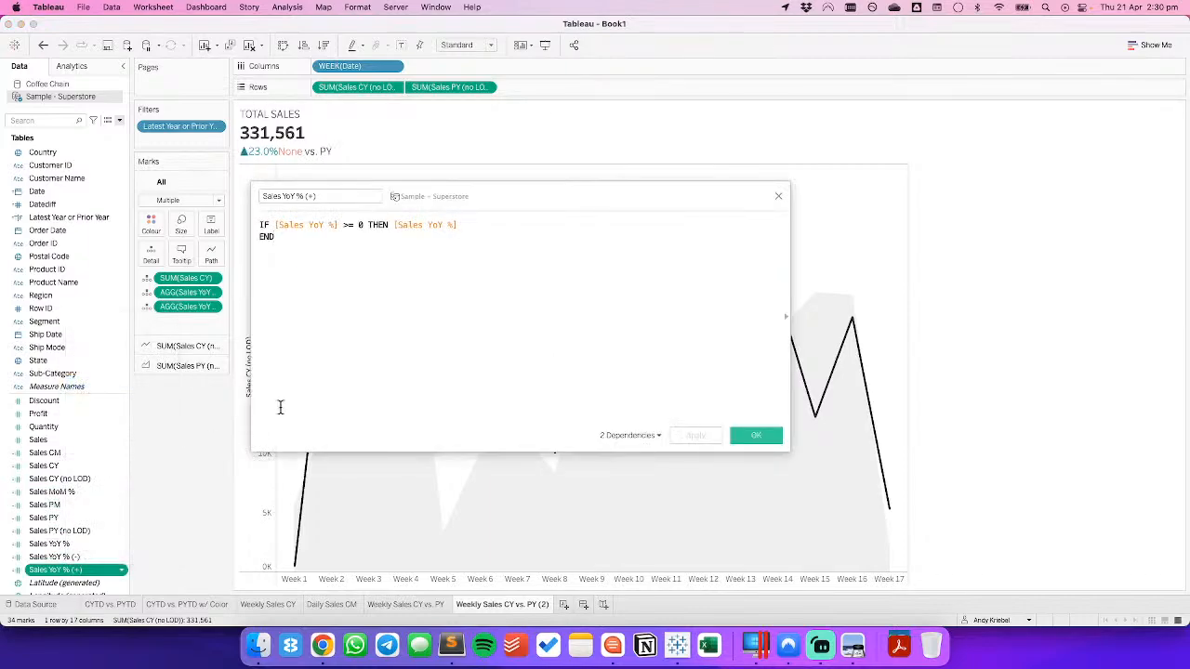
key("Return")
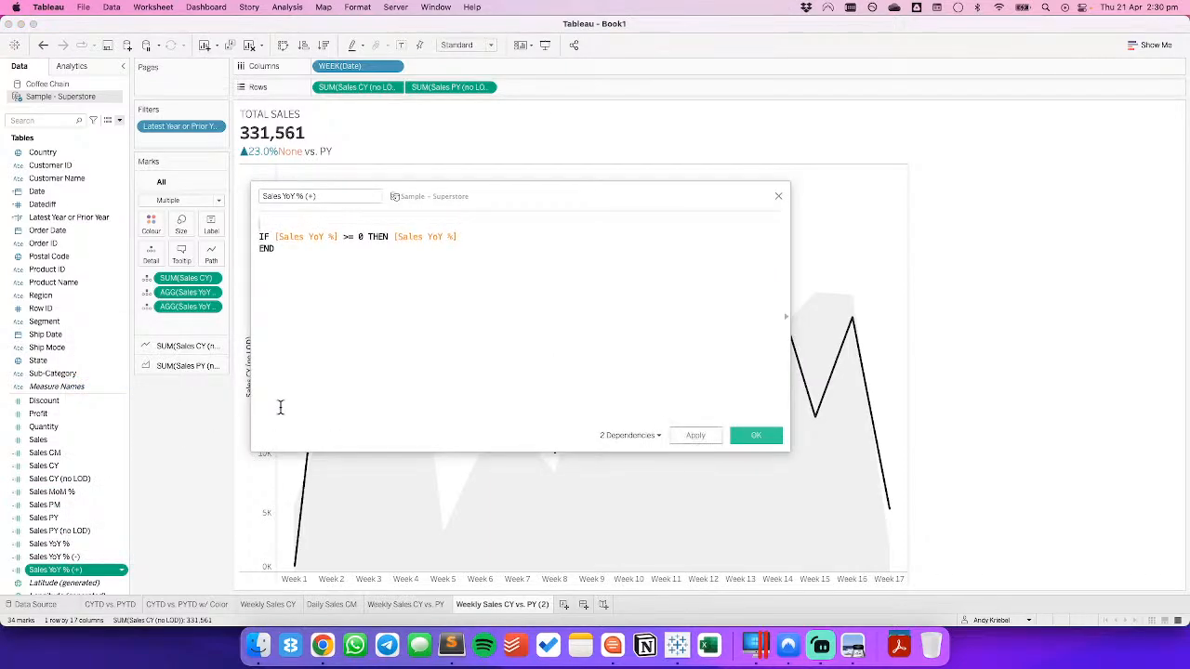
type("ZN(")
key("Down")
key("Down")
key("End")
type(")")
left_click(735, 435)
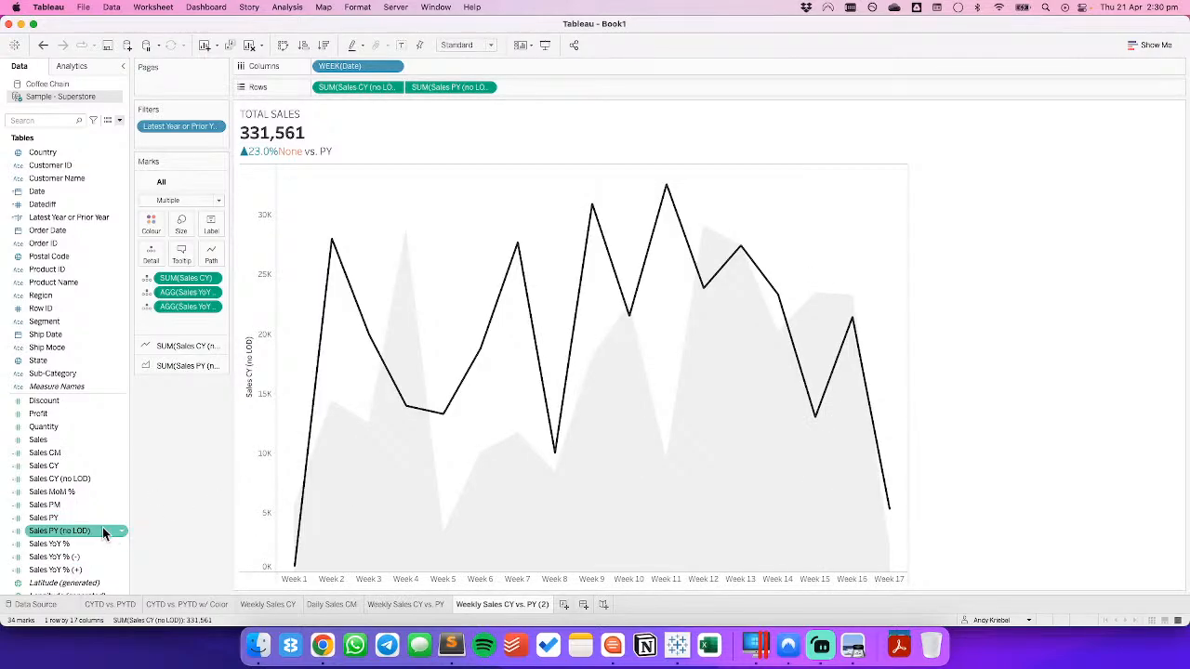
Wrap the IF statement of the Sales YoY % (-) calculation in ZN( ) and save the calculation.
right_click(89, 557)
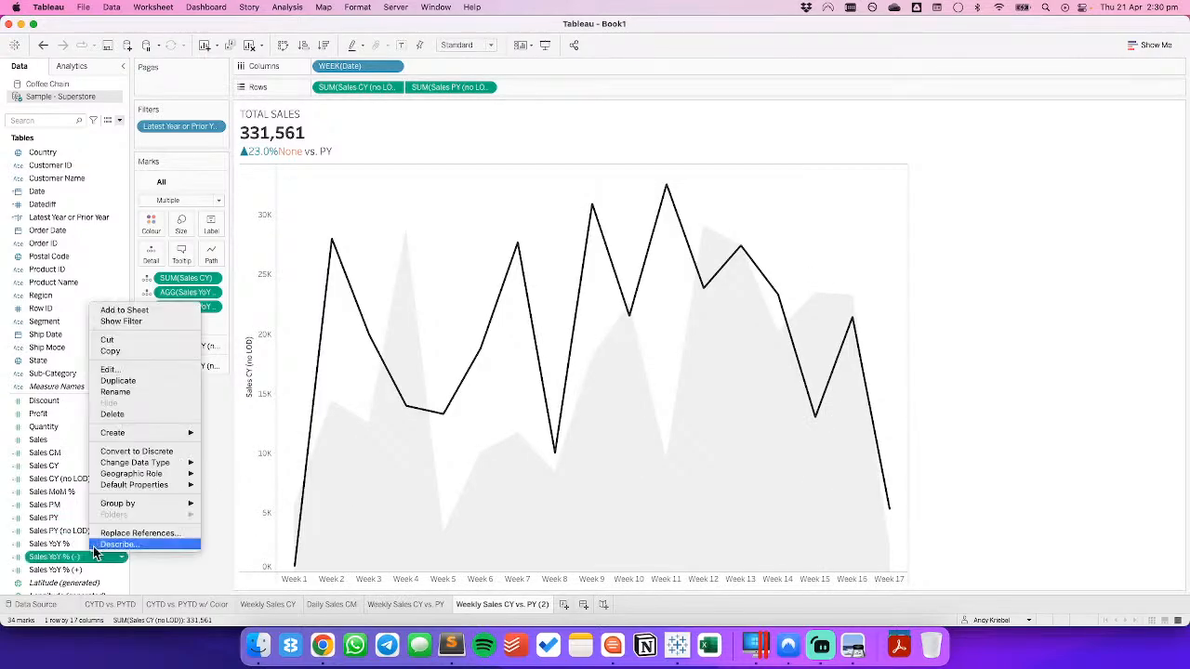
left_click(131, 371)
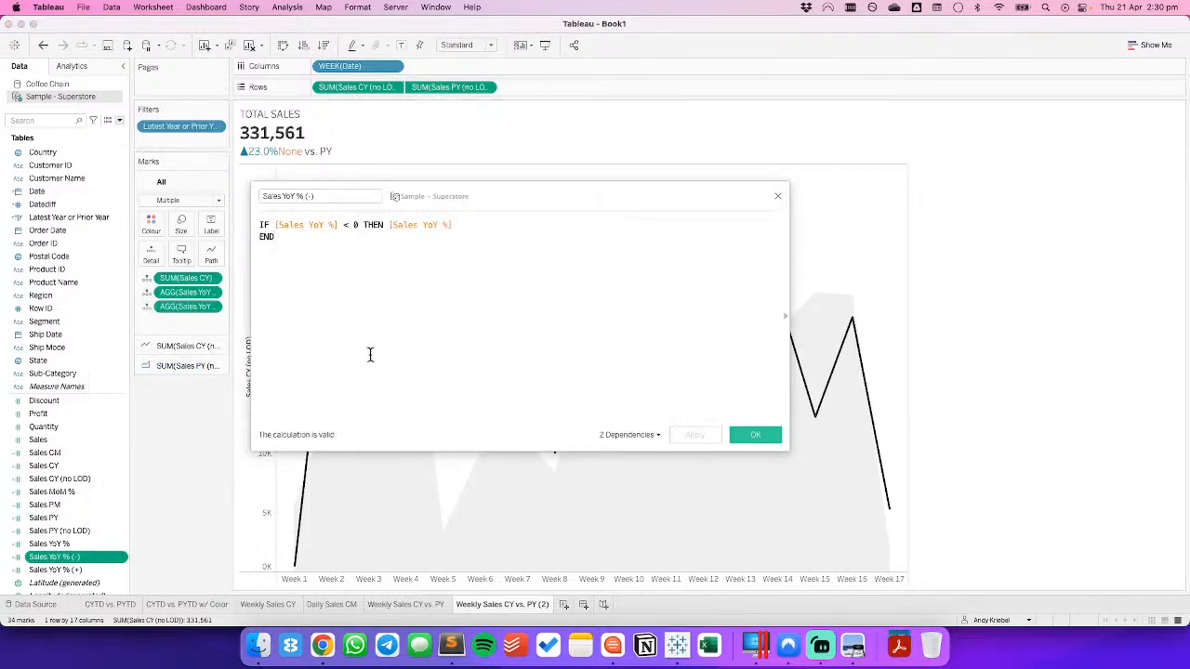
type(")")
key("super+Up")
type("ZN(")
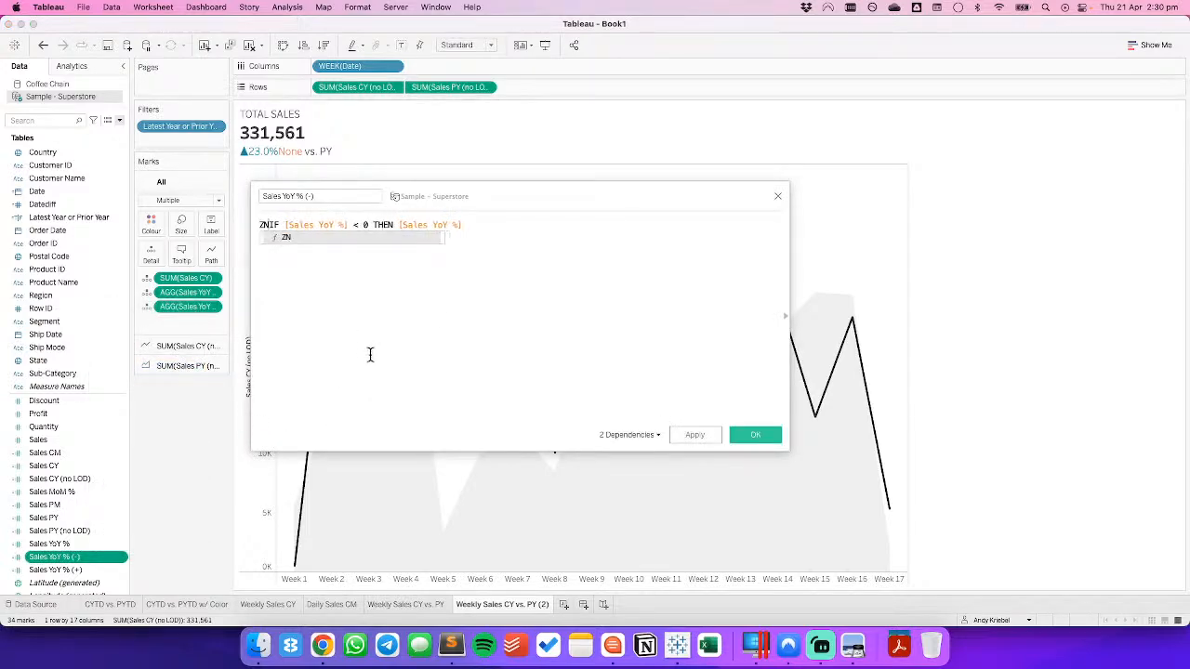
left_click(755, 435)
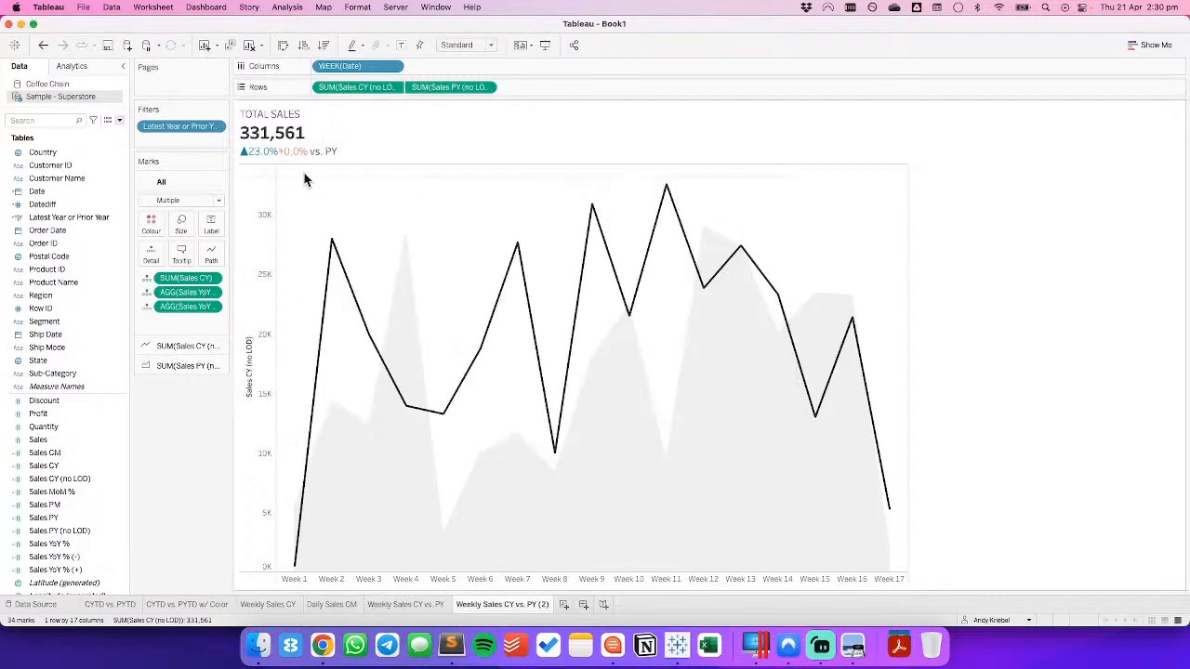
Copy the custom default number format string of Sales YoY % (+) without changing it.
right_click(70, 574)
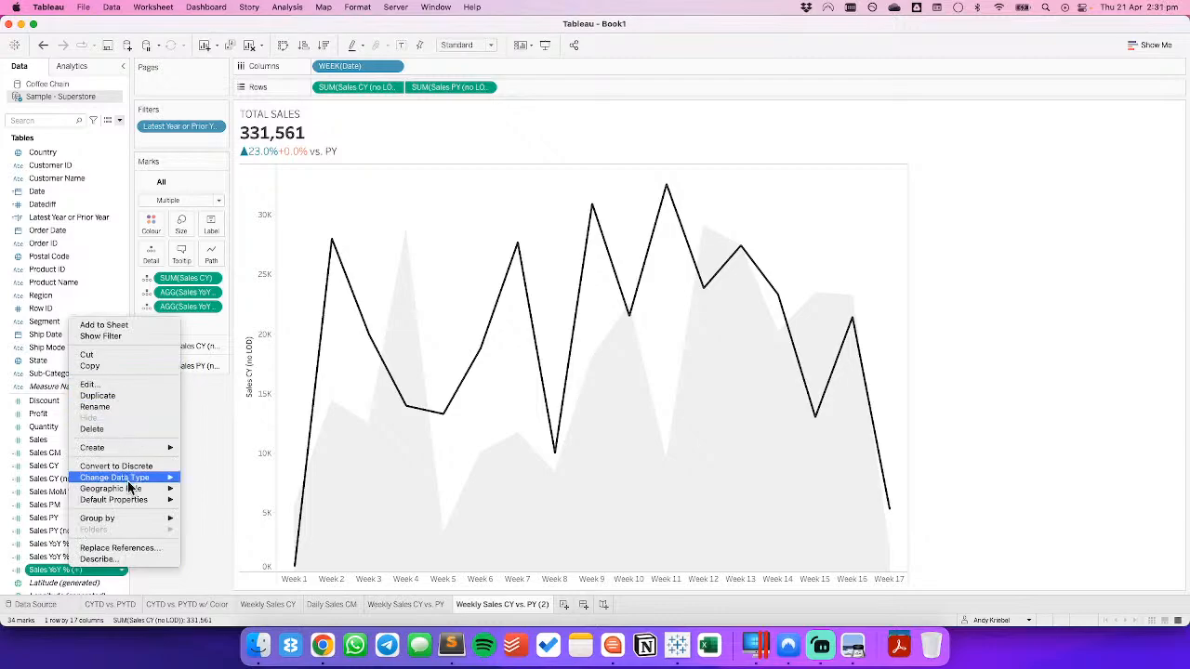
mouse_move(163, 500)
left_click(244, 526)
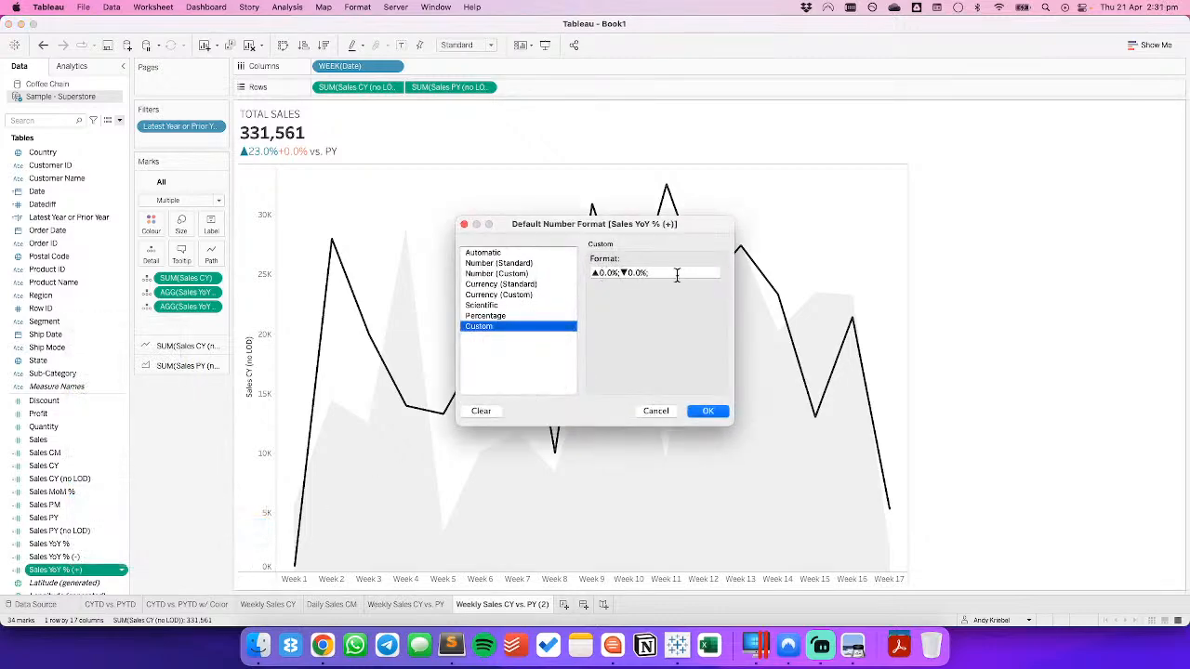
left_click(677, 272)
key("super+c")
left_click(654, 411)
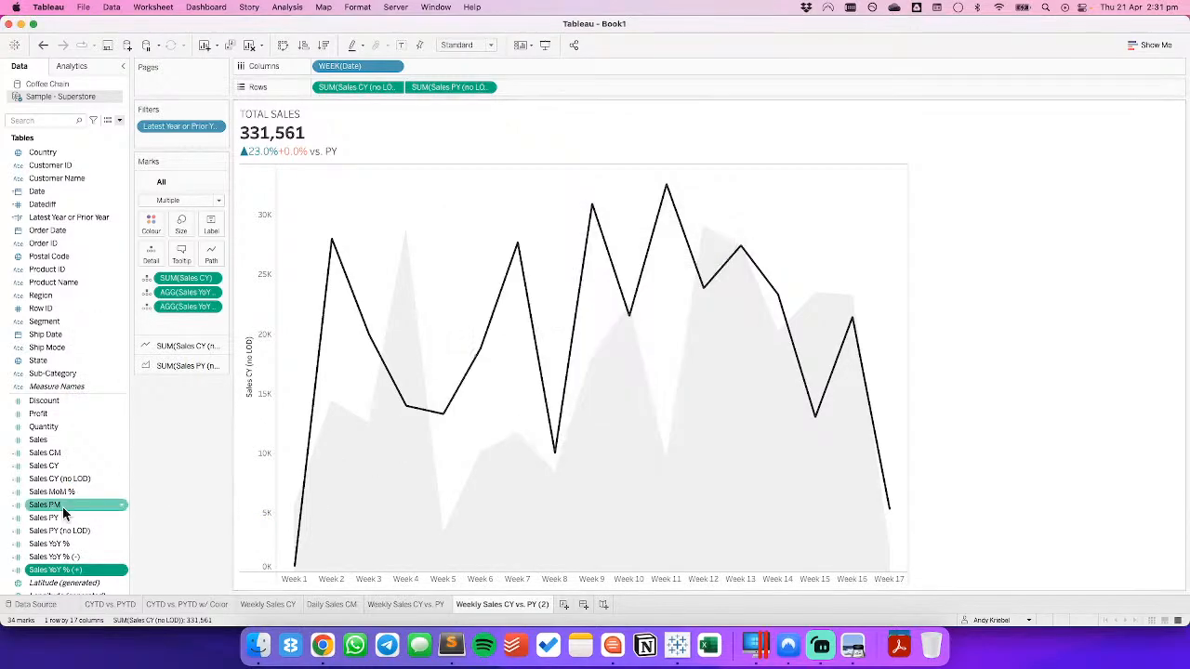
right_click(51, 556)
left_click(93, 374)
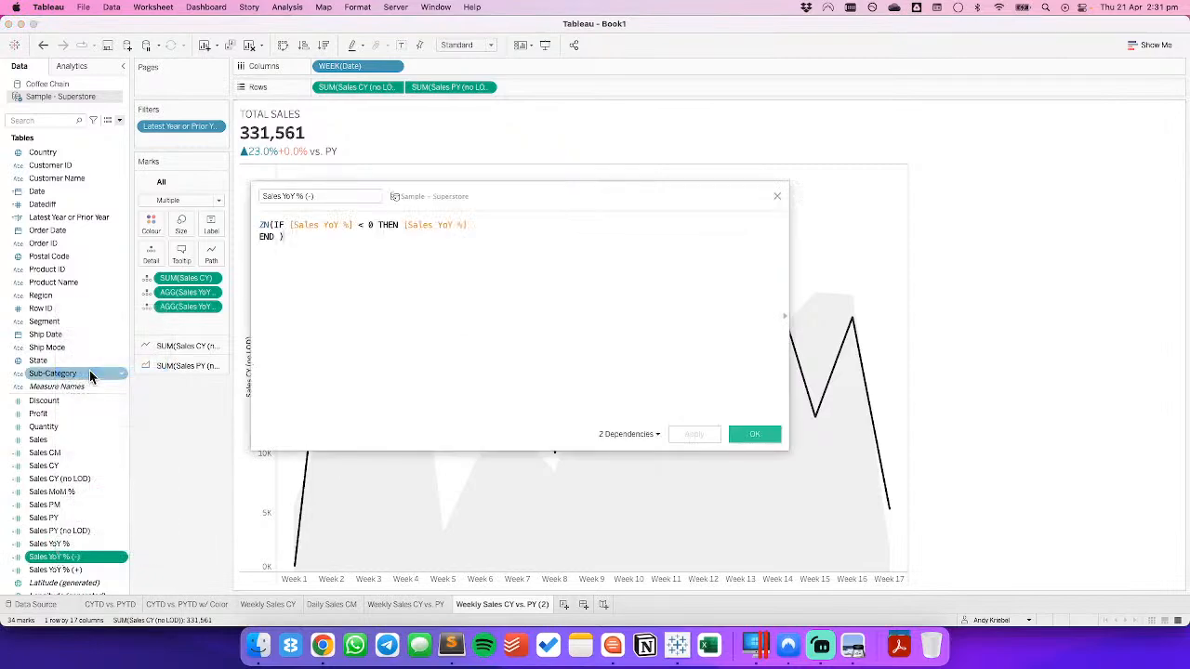
left_click(756, 435)
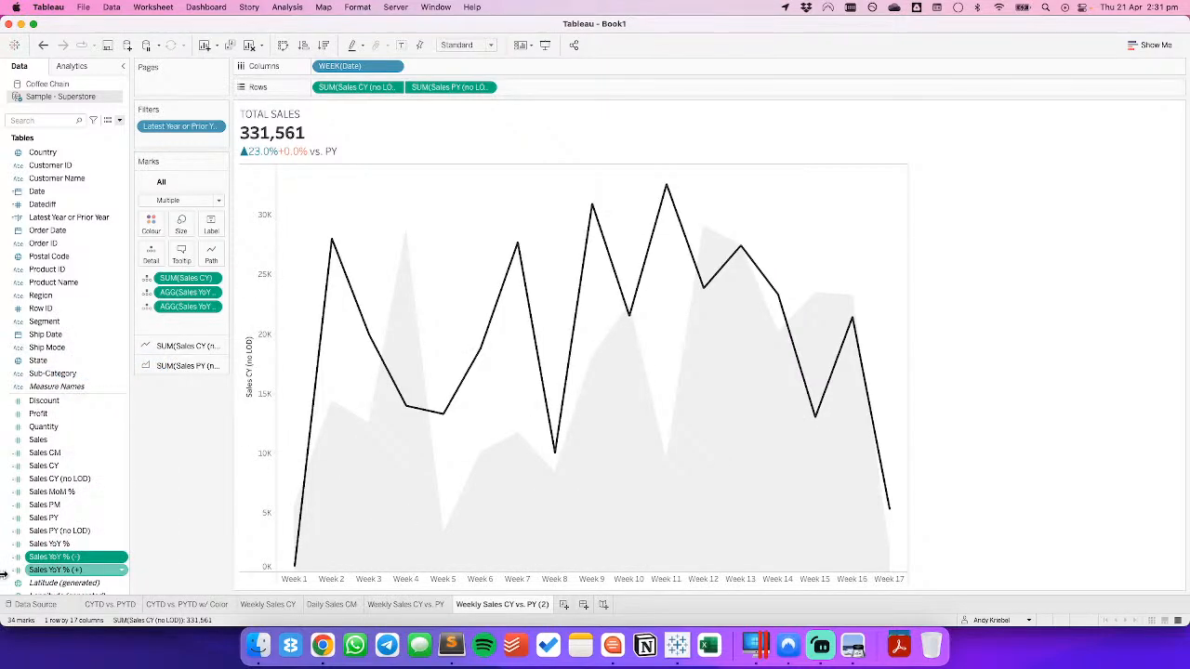
Replace the custom default number format of Sales YoY % (-) with the copied ▲0.0%;▼0.0%; and apply it.
right_click(51, 556)
mouse_move(163, 488)
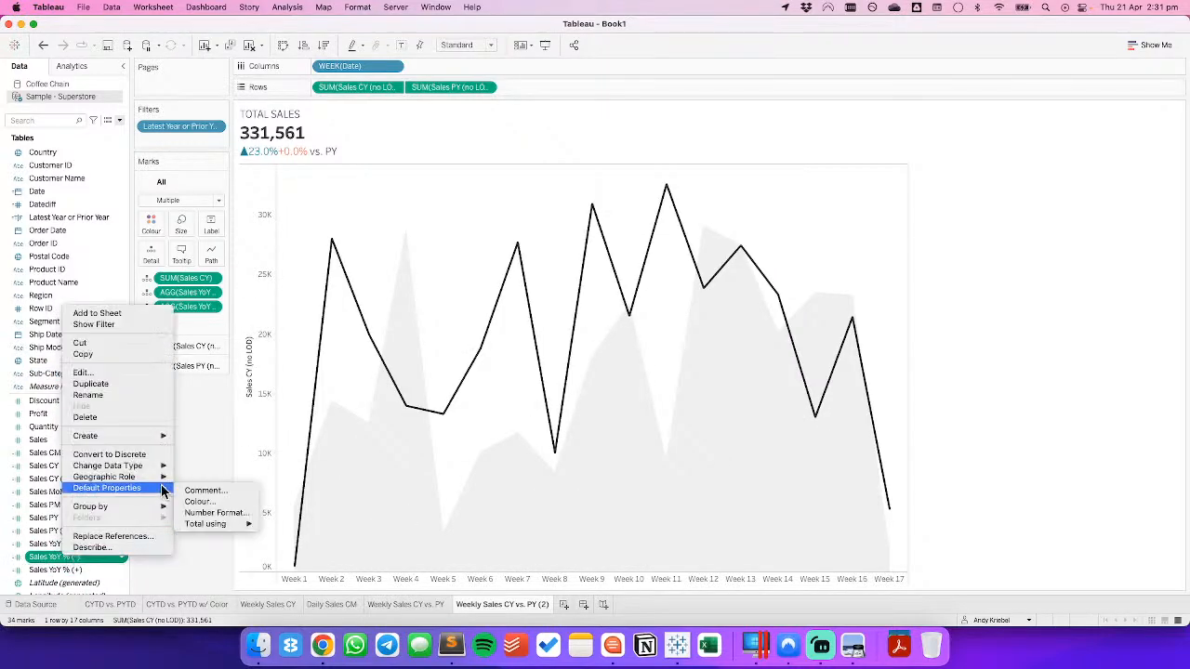
left_click(214, 513)
triple_click(687, 272)
key("super+v")
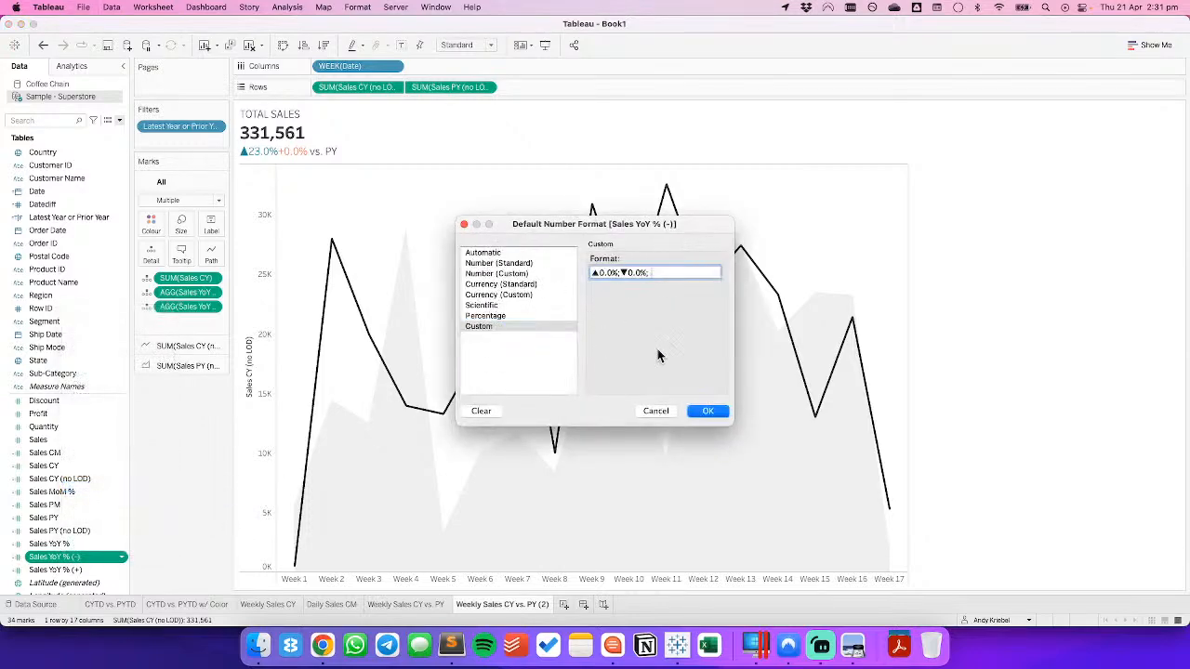
left_click(703, 411)
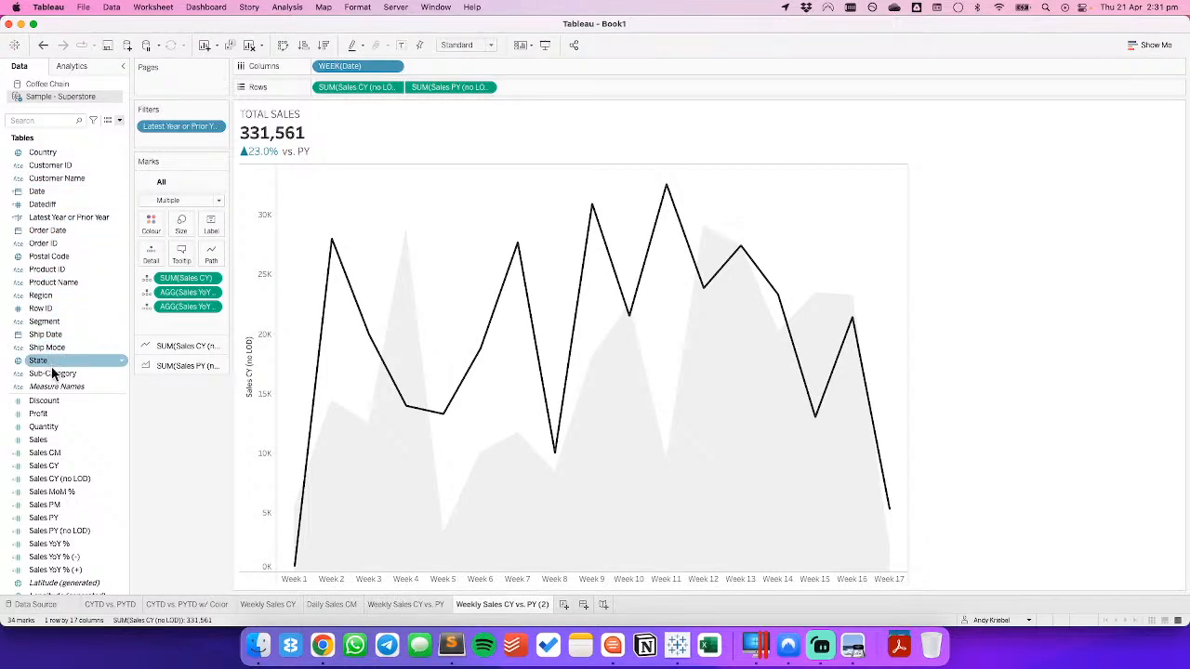
Filter the worksheet to the Binders sub-category and make that filter a context filter.
left_click_drag(53, 373, 179, 141)
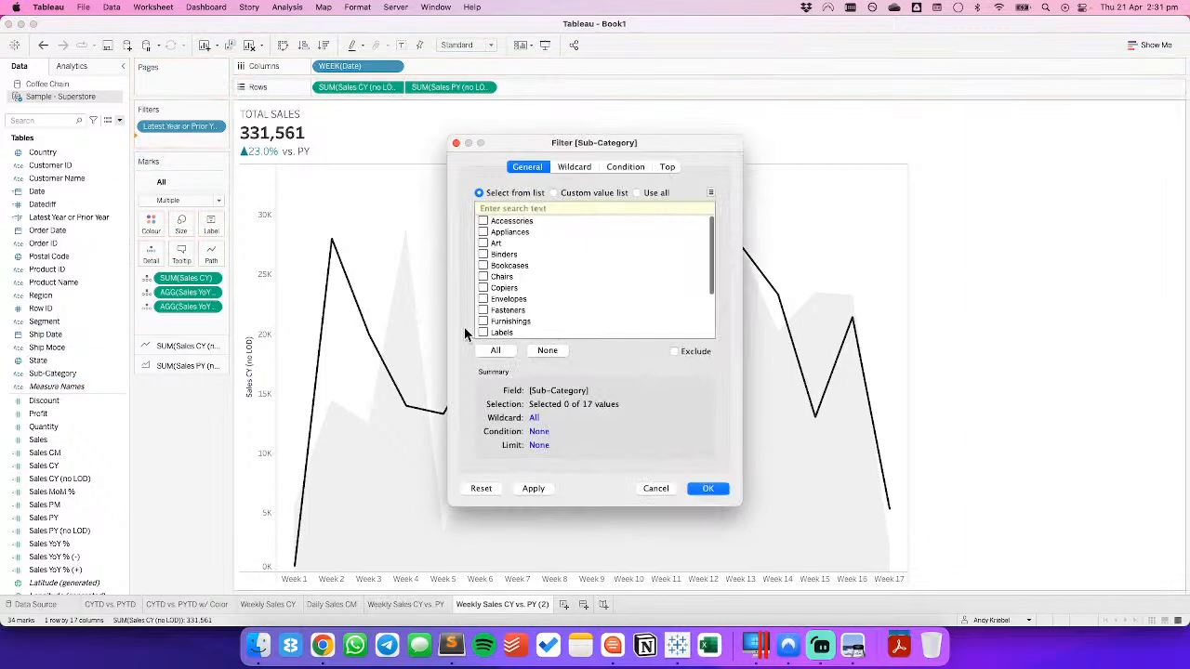
left_click(490, 259)
left_click(706, 487)
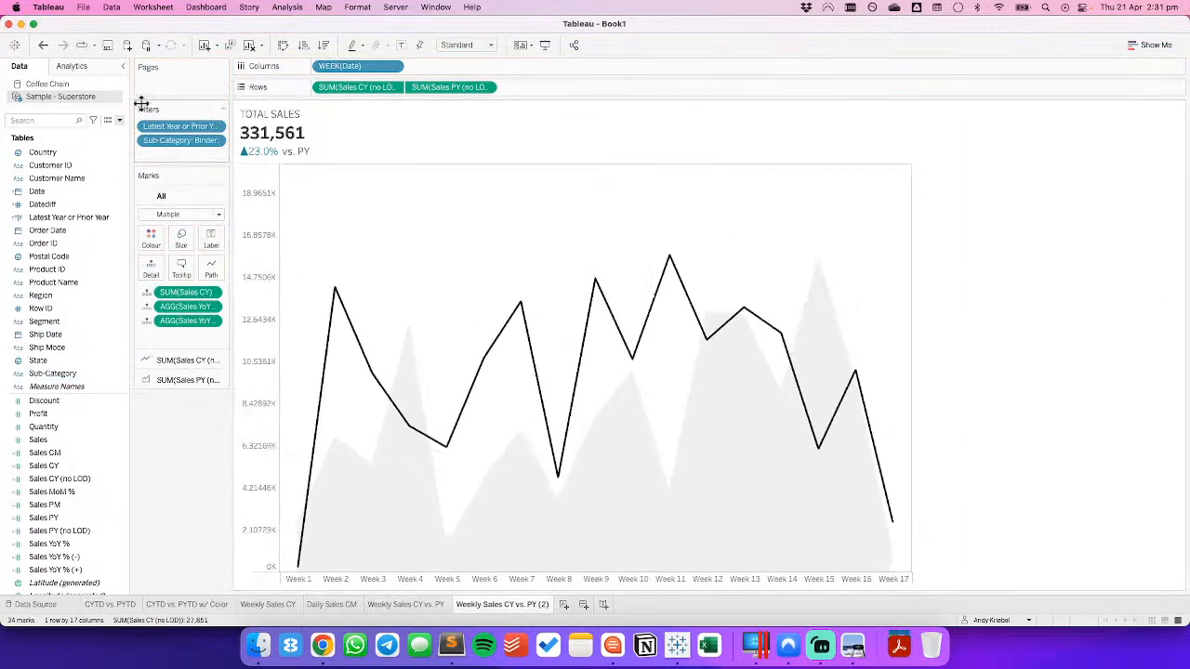
left_click(215, 141)
left_click(177, 193)
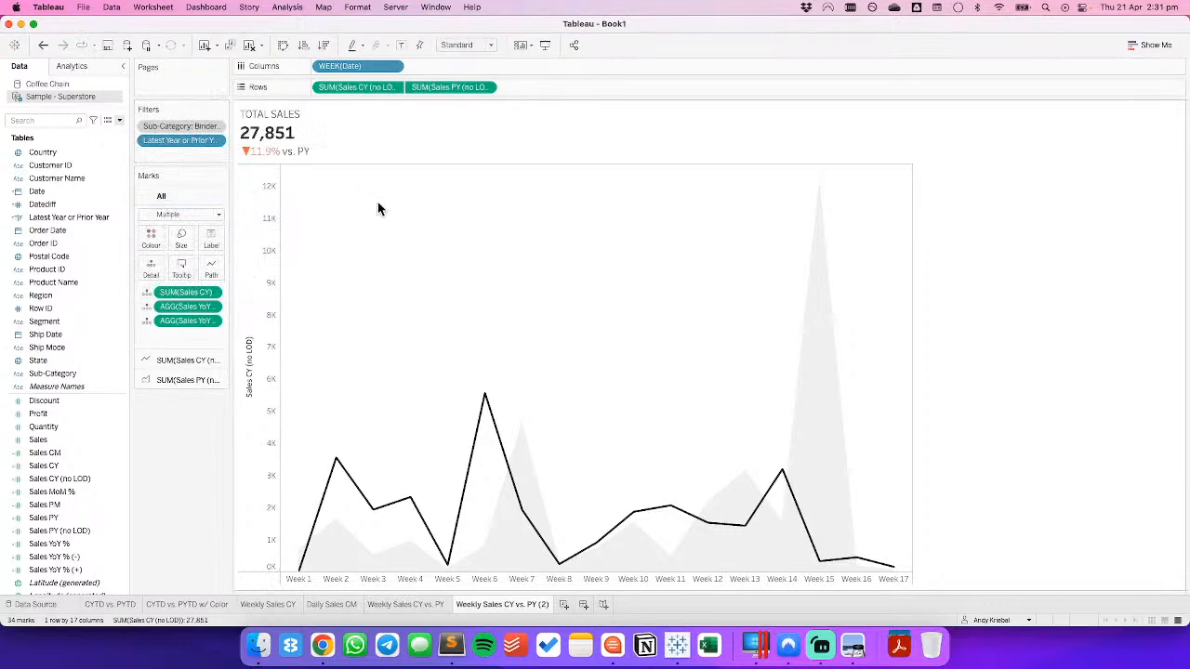
Undo the context setting of the Sub-Category filter and remove that filter from the worksheet.
left_click(44, 47)
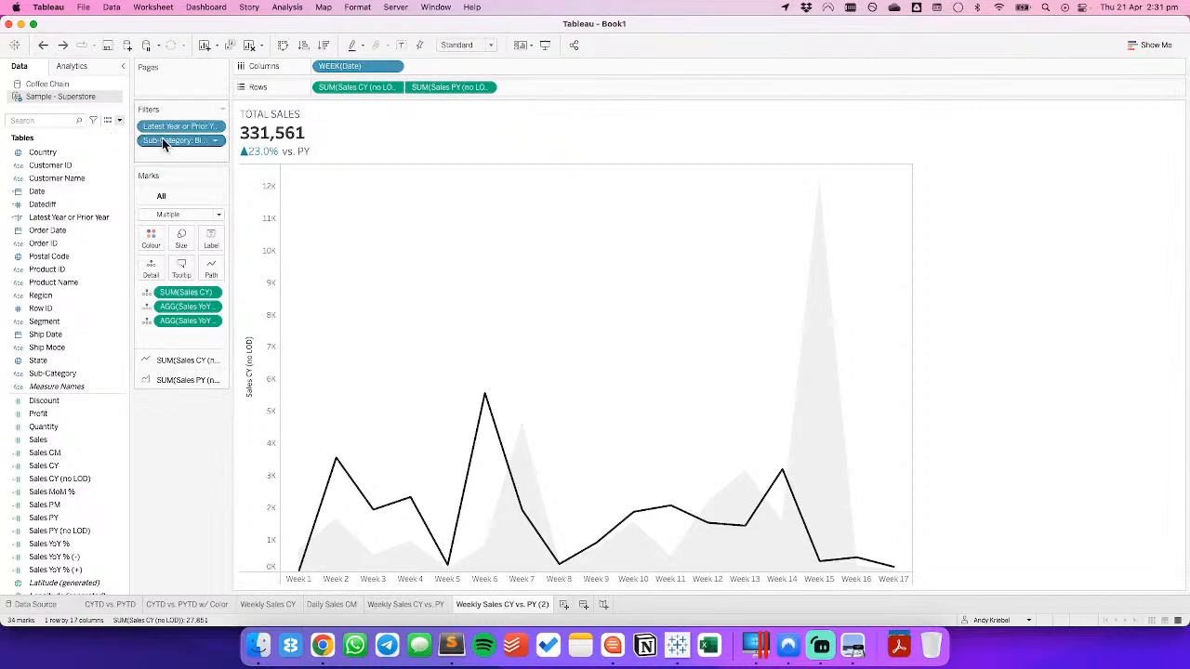
left_click_drag(162, 138, 155, 449)
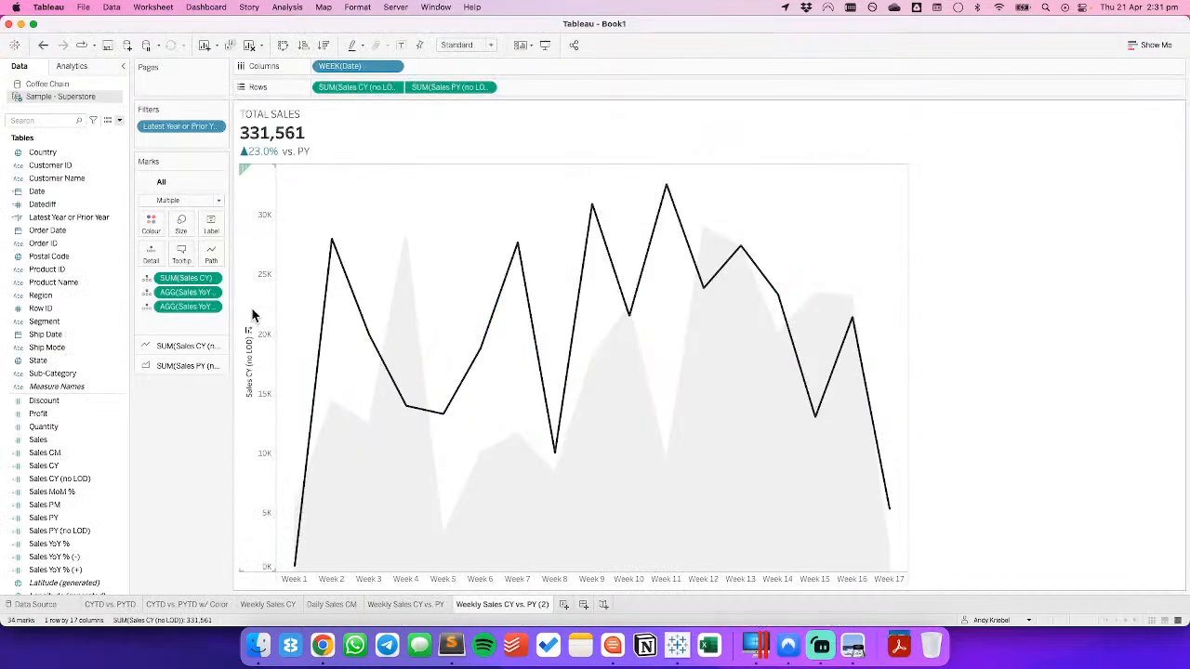
Hide the headers of the Sales CY (no LOD) axis and of the WEEK(Date) field.
right_click(252, 311)
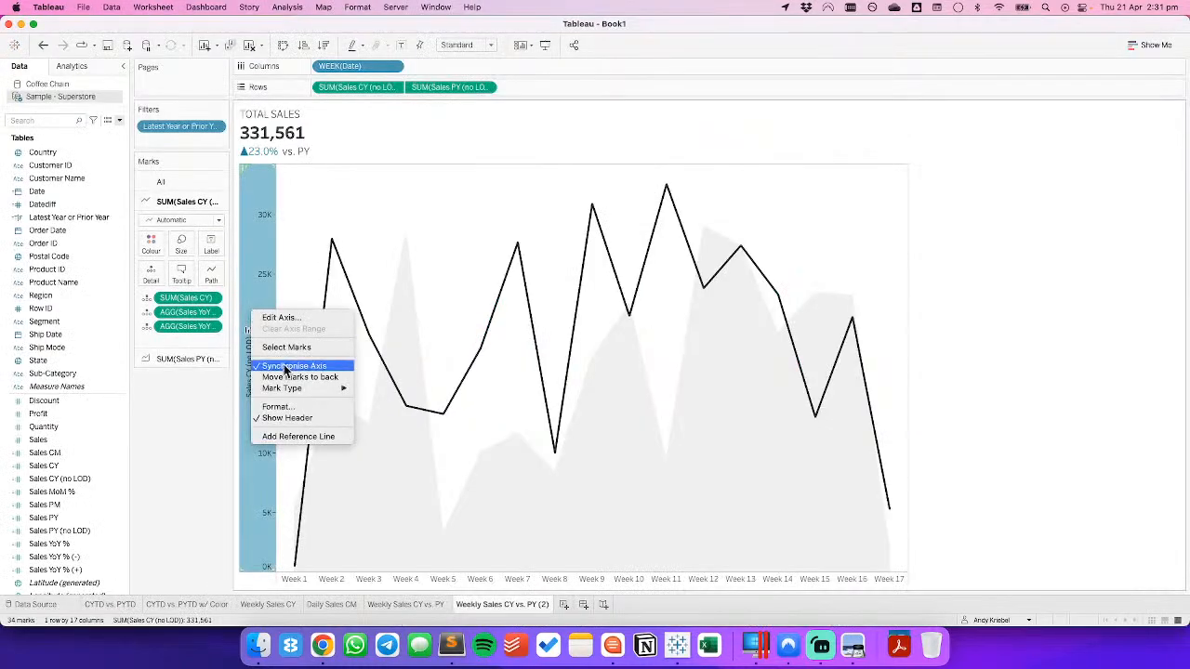
key("Escape")
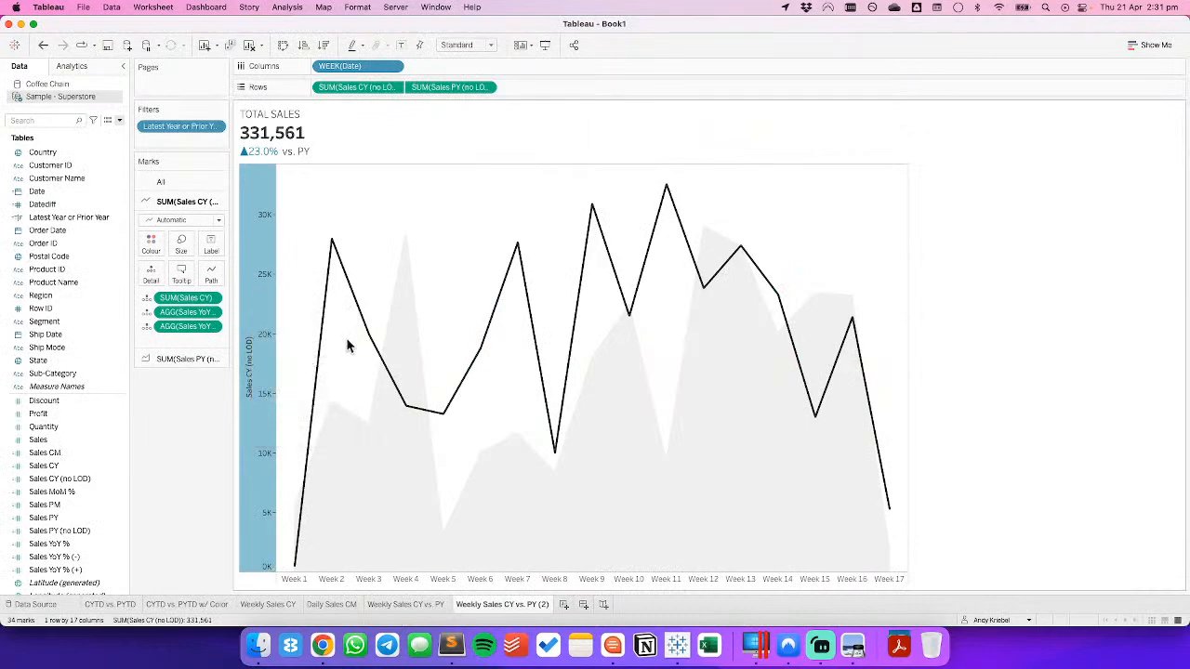
right_click(274, 374)
left_click(287, 470)
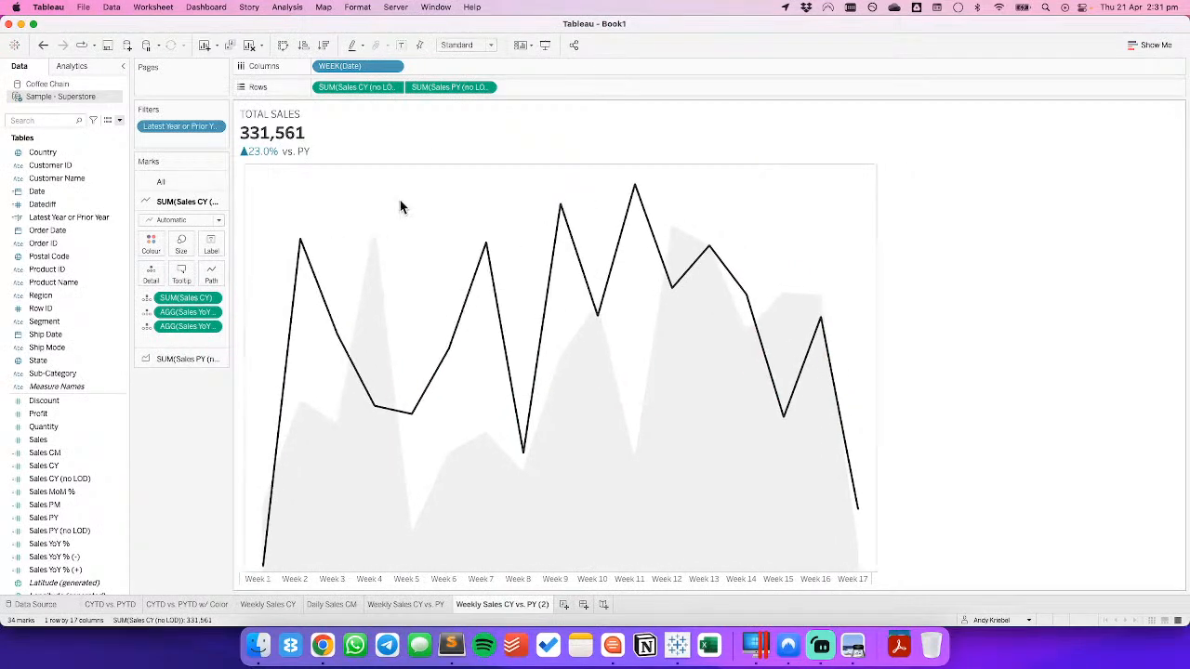
left_click(394, 67)
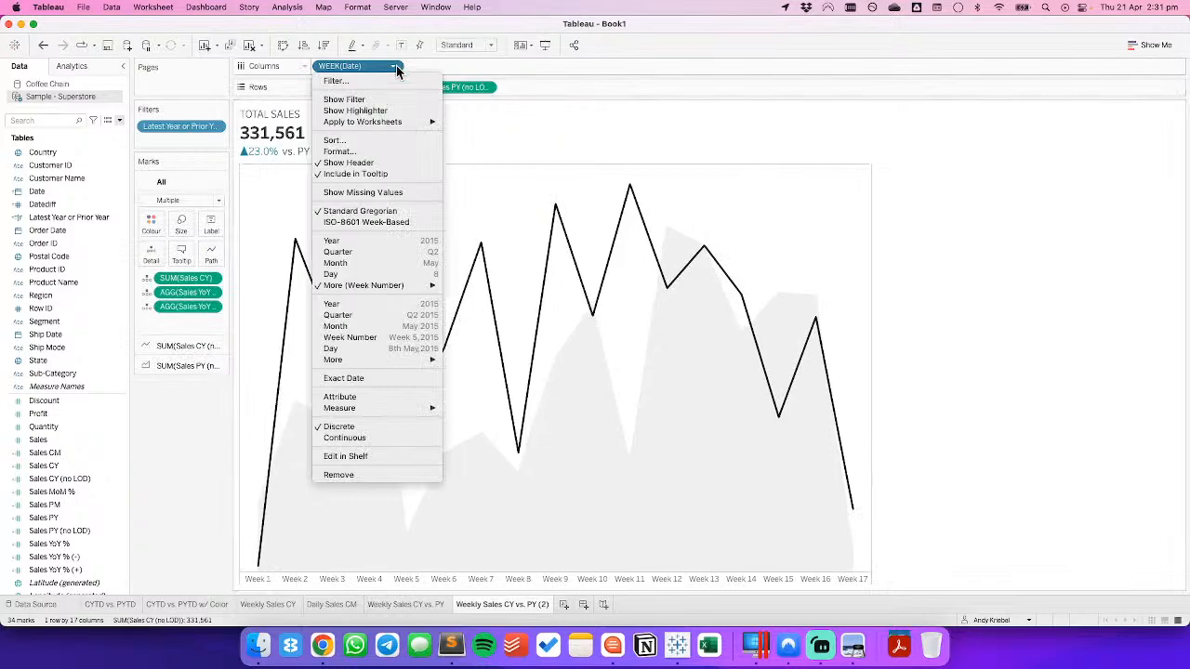
left_click(379, 166)
Set the pane borders of the row divider and column divider to None for the sheet and close the formatting options.
right_click(368, 206)
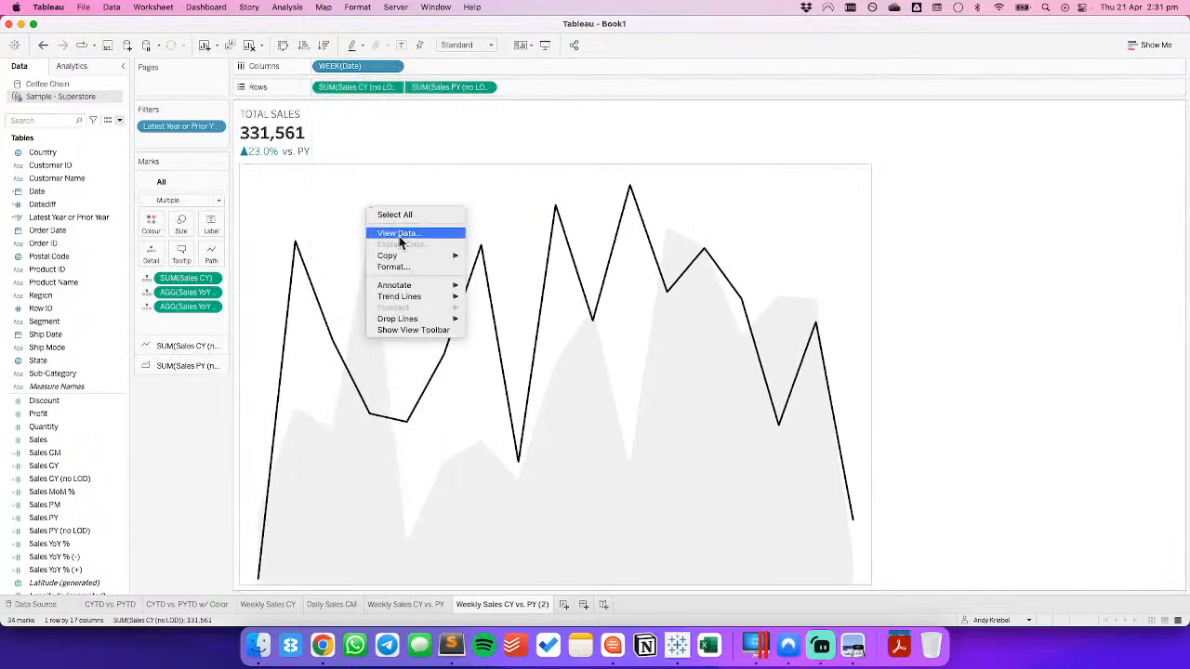
left_click(409, 267)
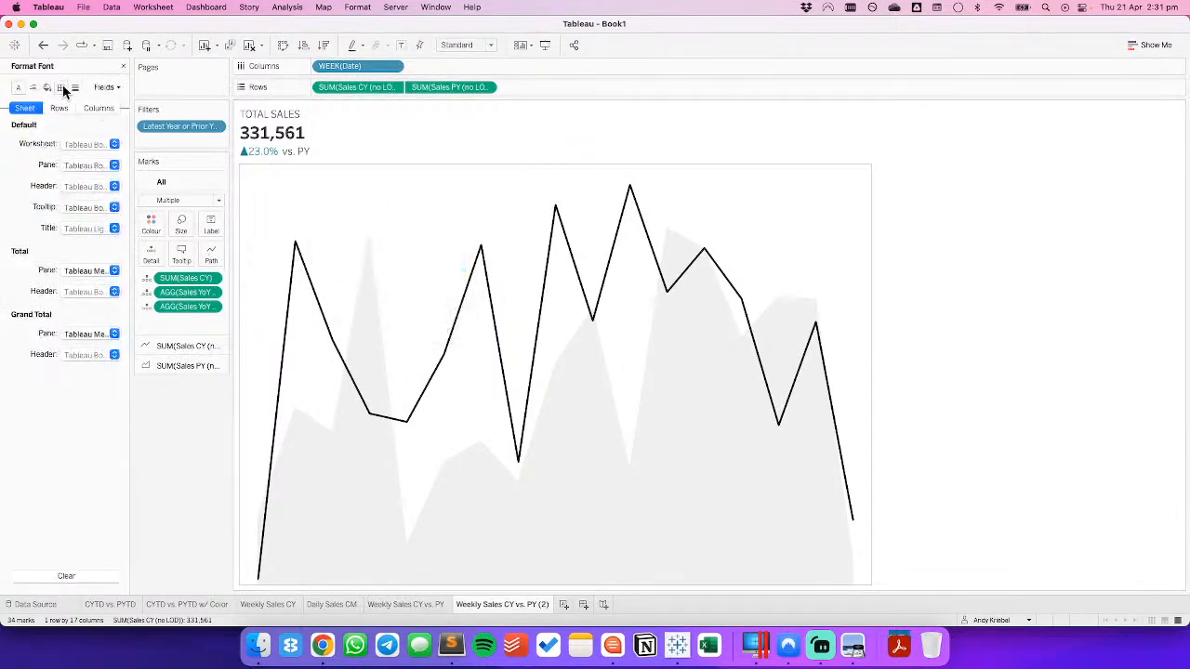
left_click(60, 88)
left_click(90, 356)
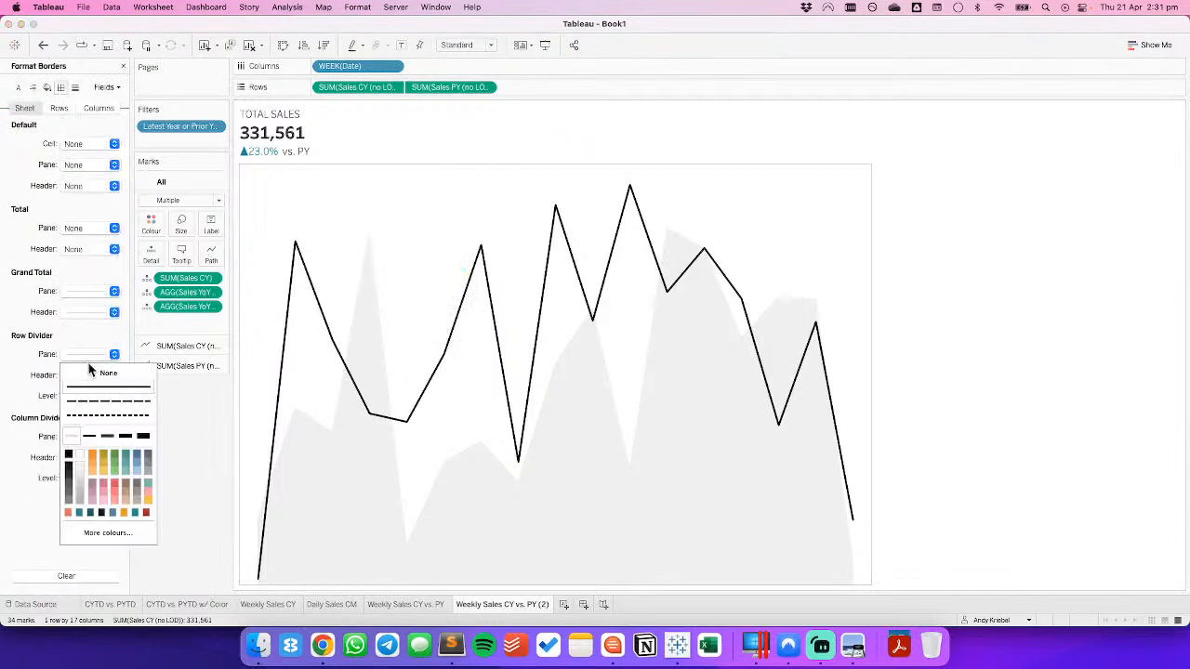
left_click(90, 372)
left_click(79, 436)
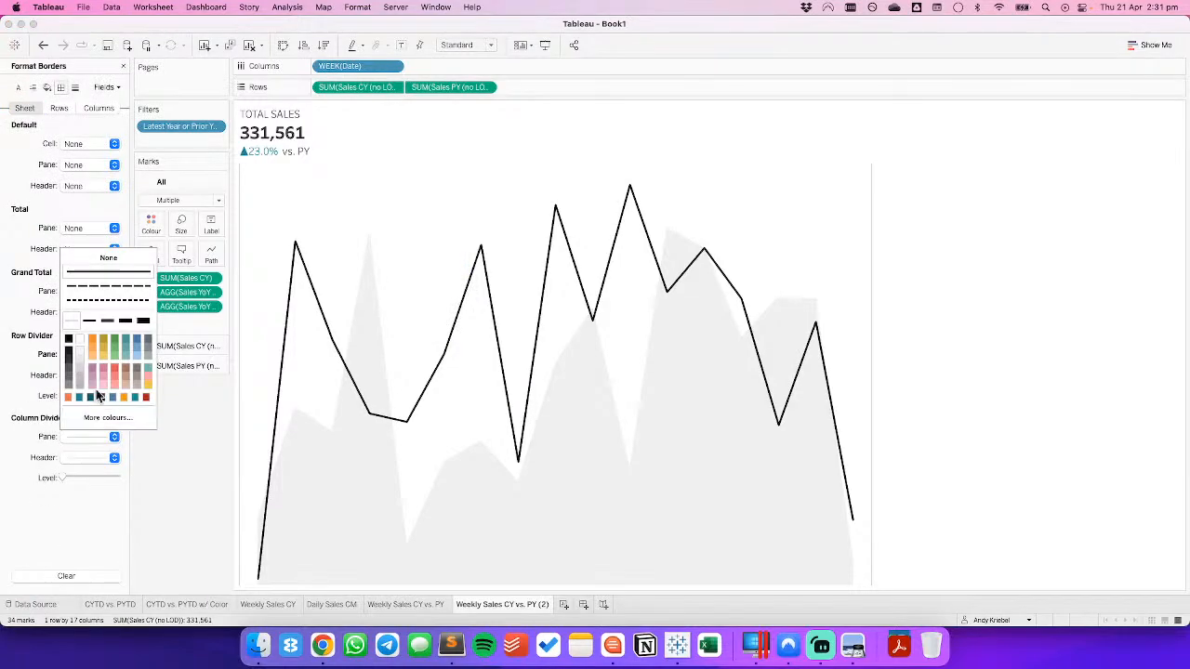
left_click(109, 259)
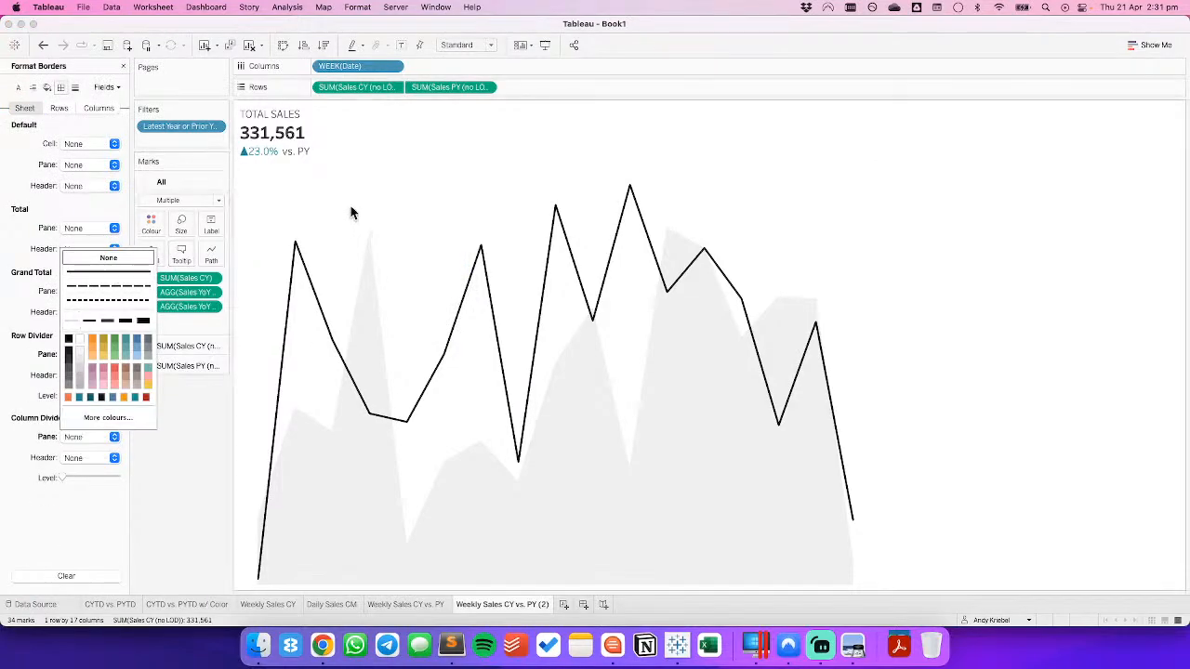
left_click(122, 66)
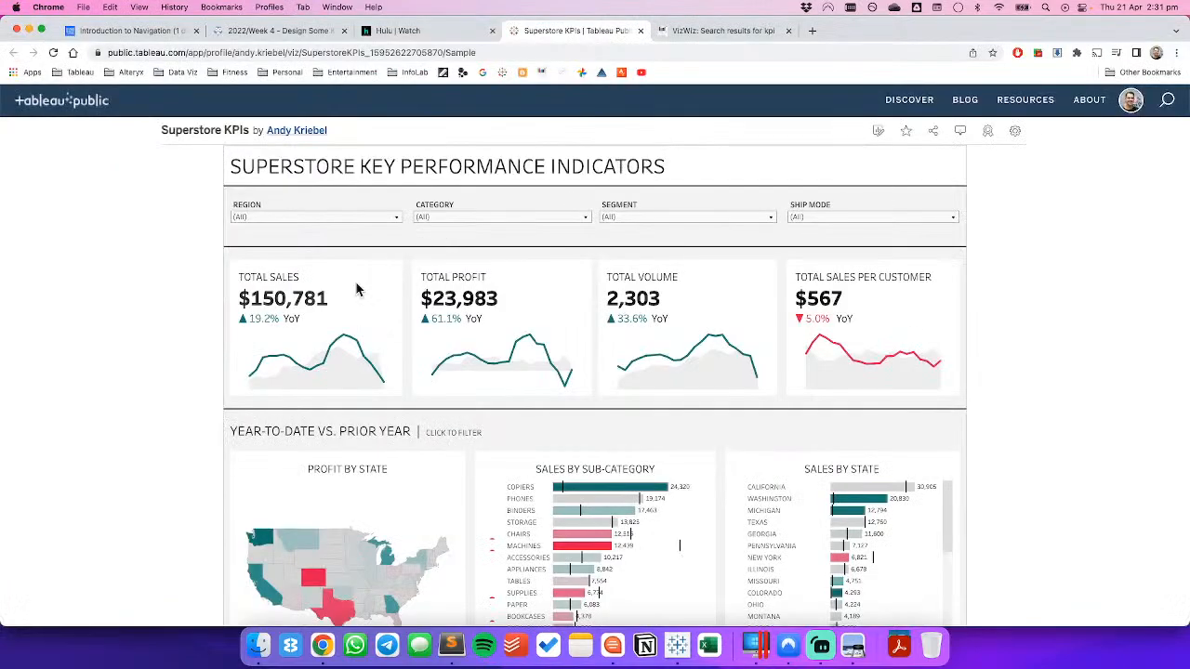
Examine the KPI cards and their trend line colours on the Superstore KPIs dashboard in Chrome, and return to Tableau.
scroll(312, 288, "up", 5)
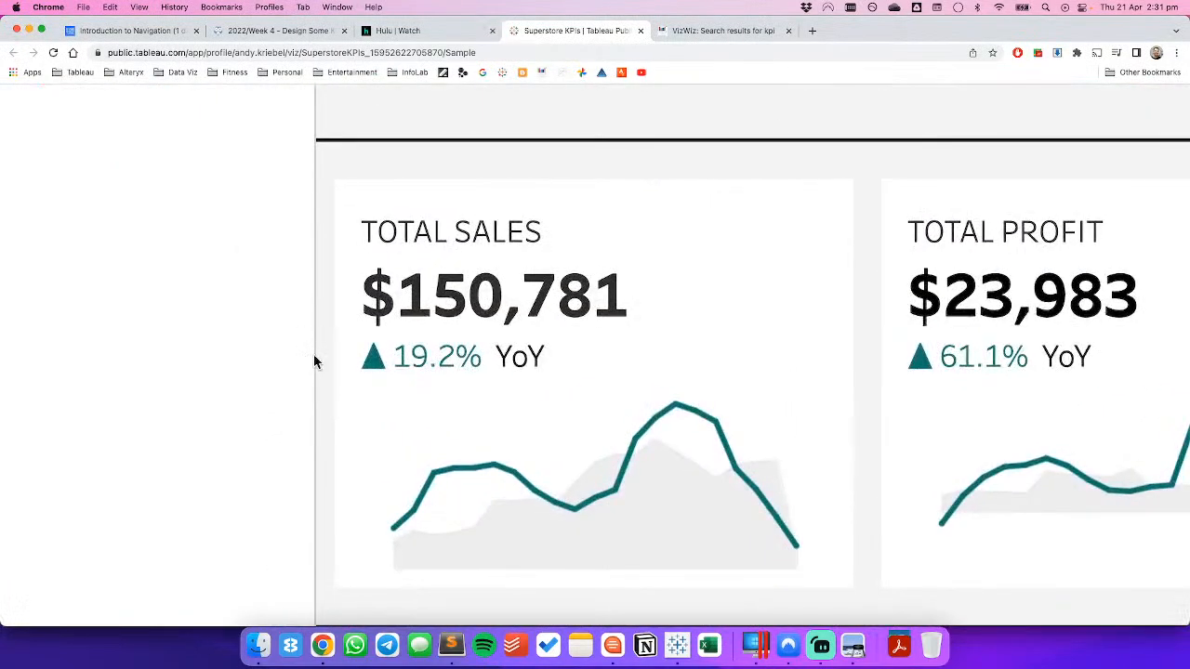
left_click(139, 8)
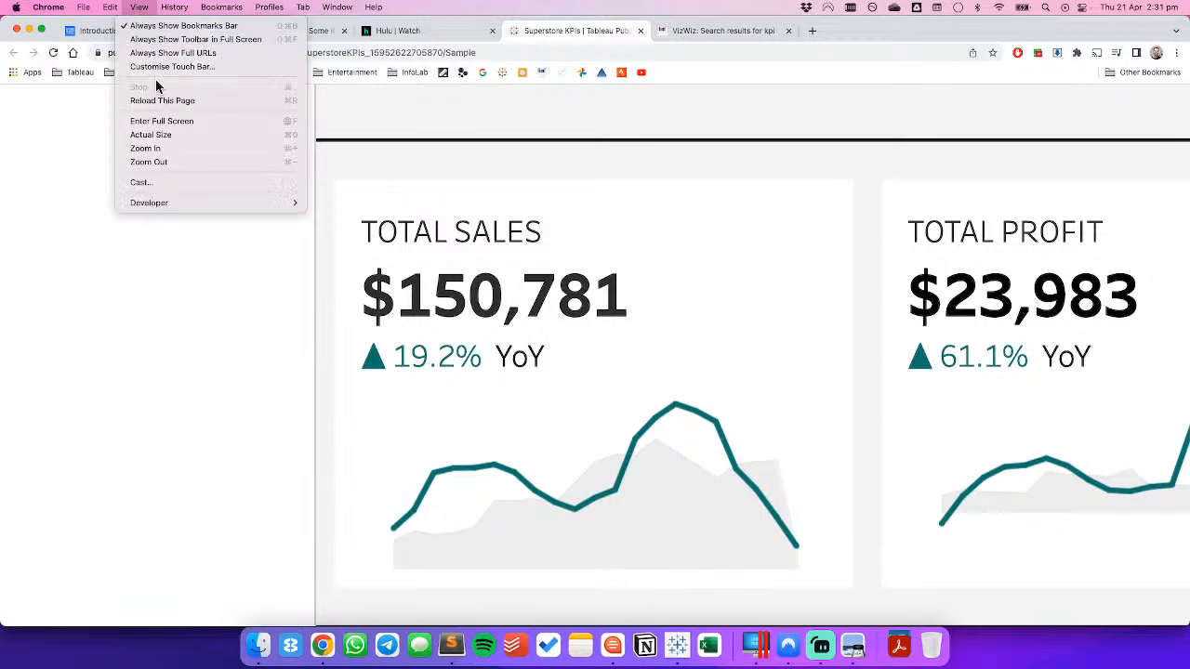
left_click(160, 136)
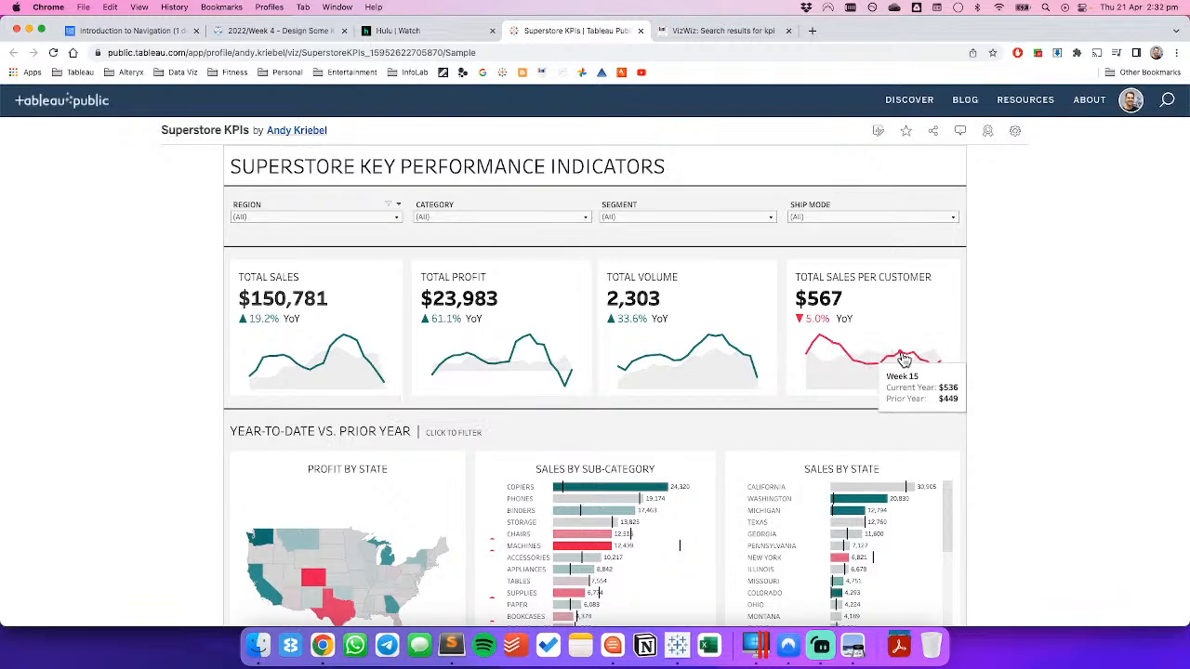
key("super+Tab")
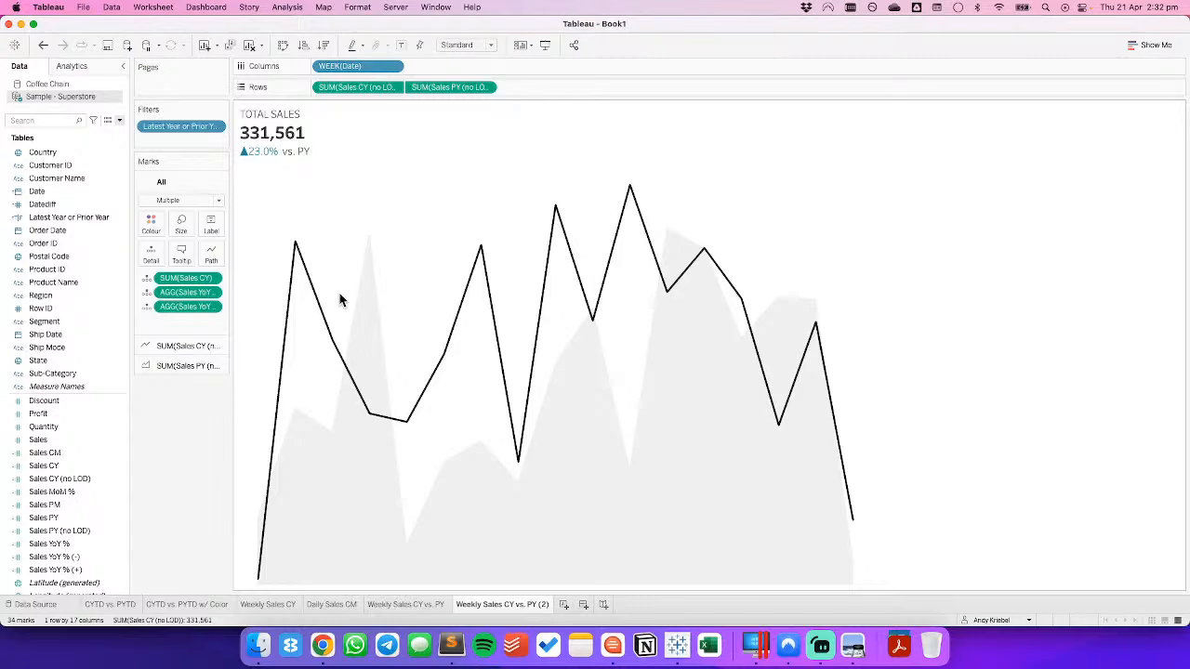
Create a Boolean calculated field named CY > PY that tests for a positive Sales YoY %.
left_click(120, 121)
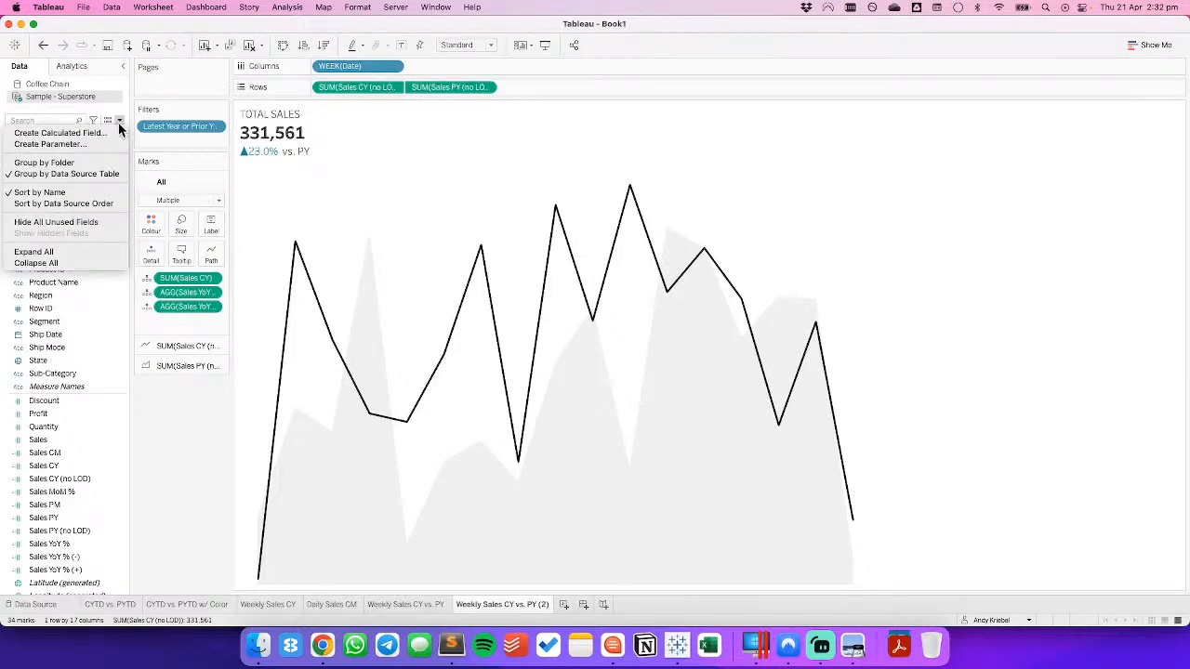
left_click(65, 134)
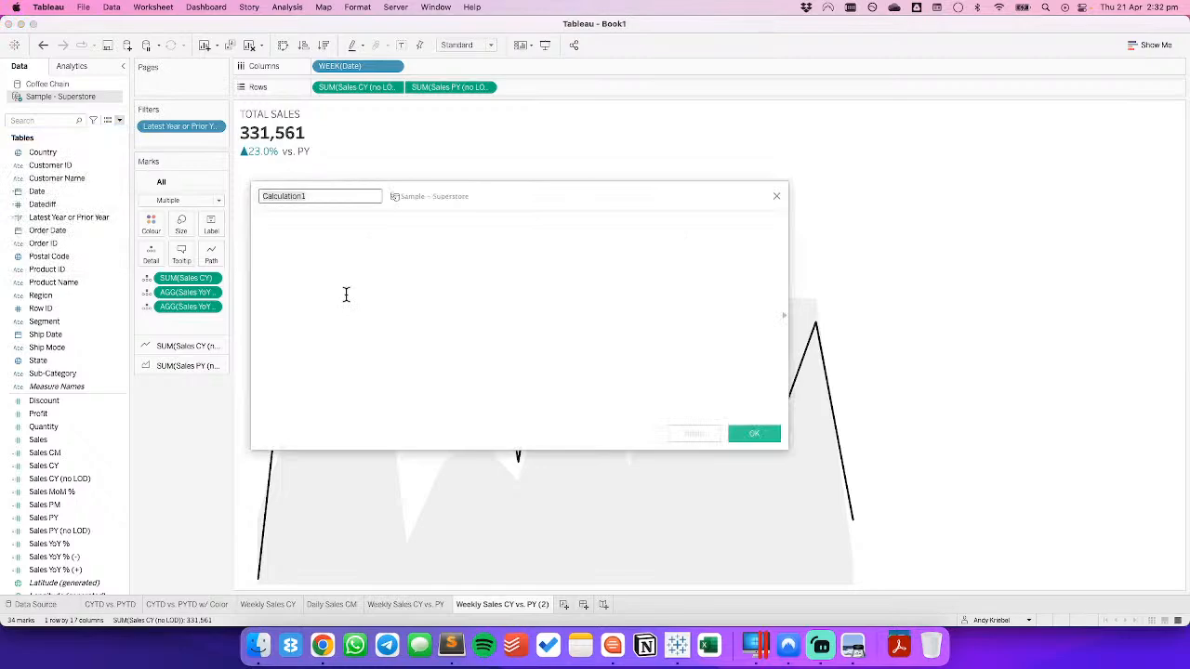
type("CY")
left_click(346, 294)
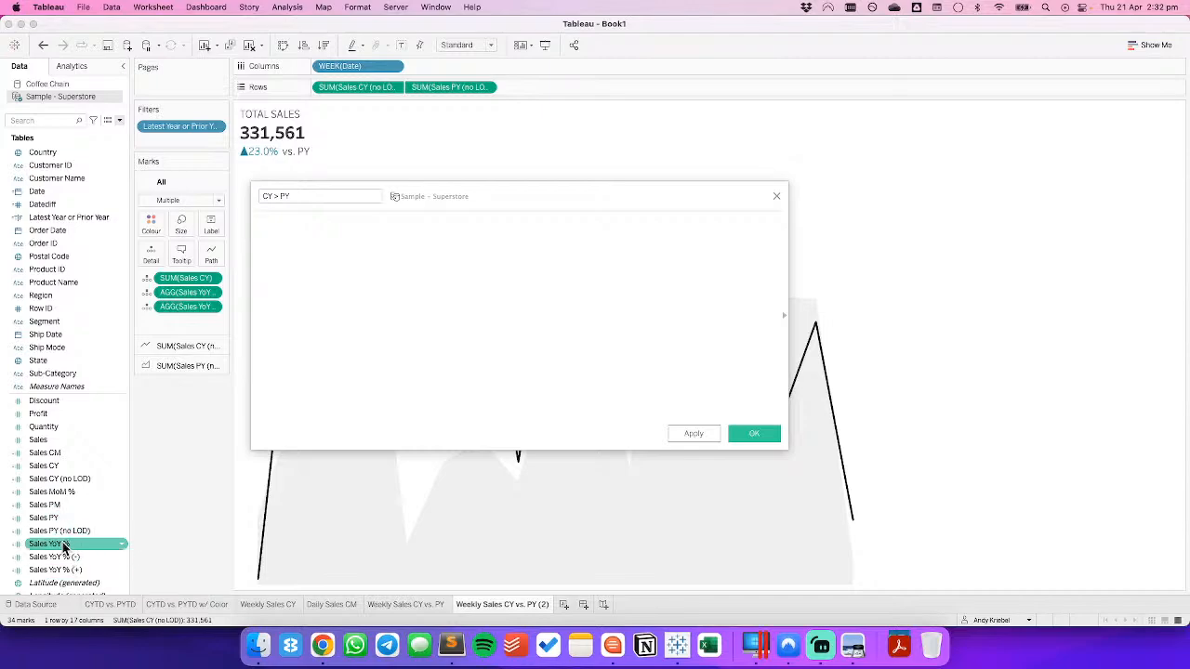
left_click_drag(64, 546, 407, 292)
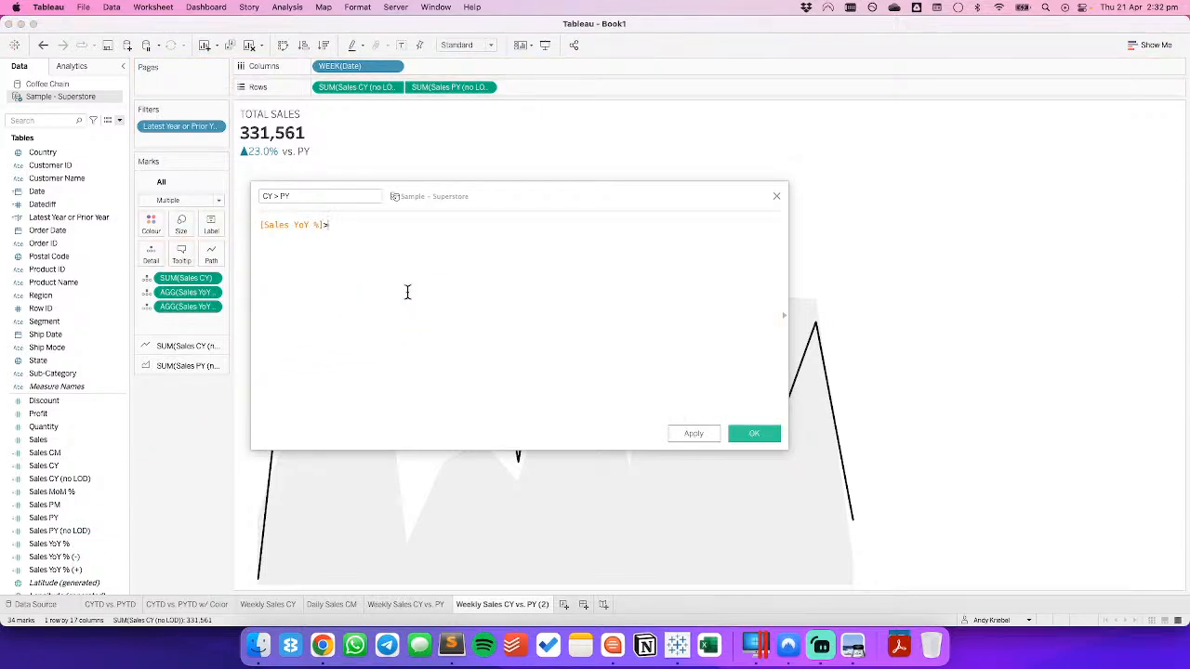
left_click(754, 434)
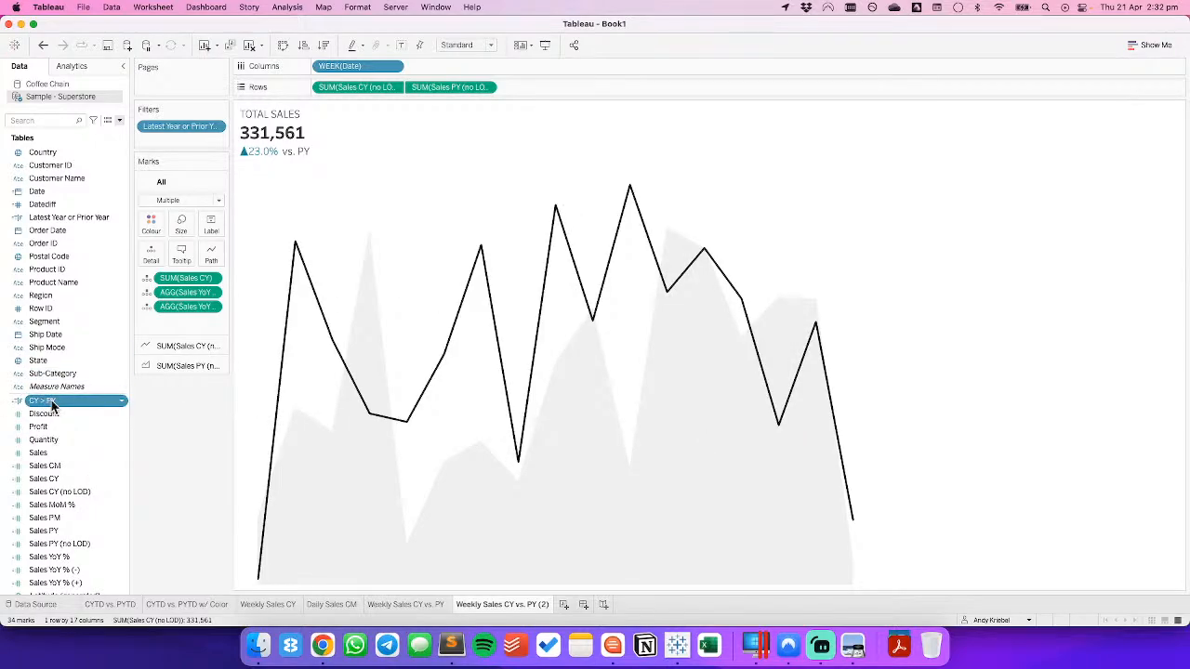
Colour the Sales CY (no LOD) line by CY > PY, assigning True a teal from the Orange to Aqua palette.
left_click_drag(47, 401, 151, 244)
left_click(174, 344)
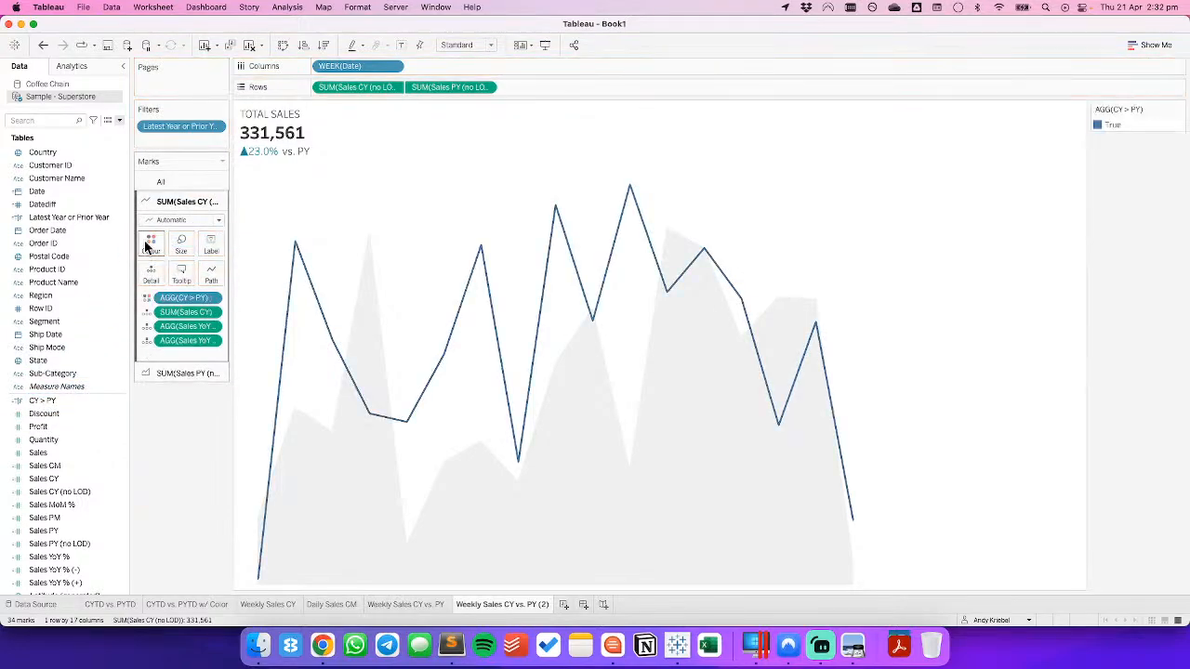
double_click(1130, 124)
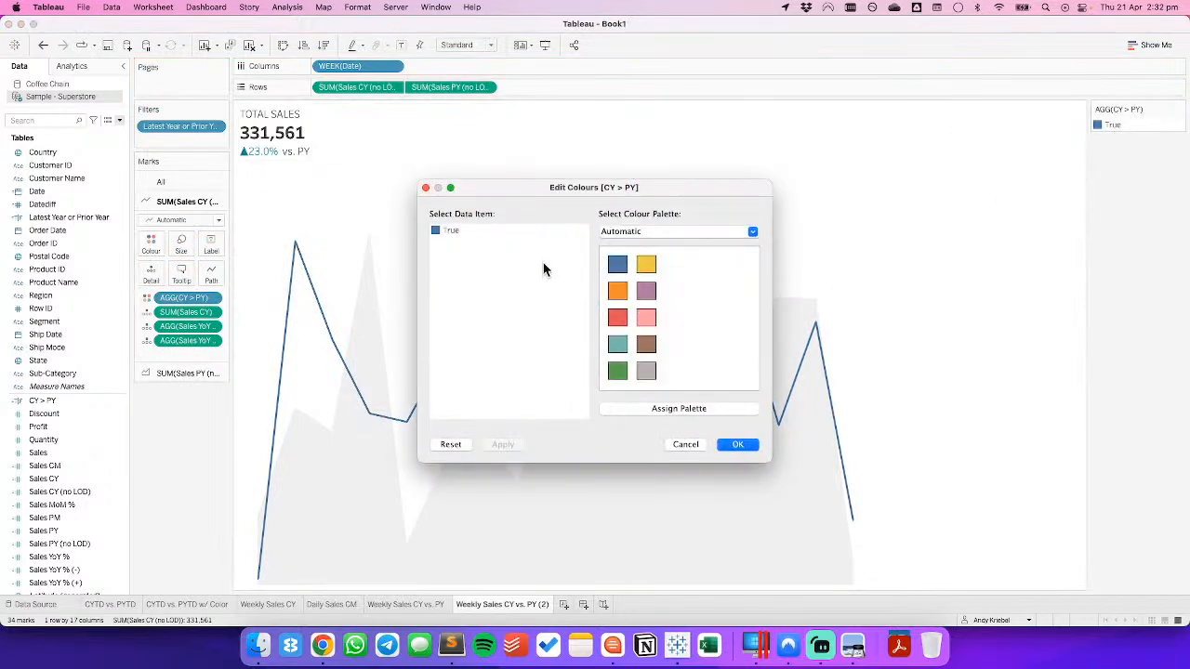
left_click(639, 233)
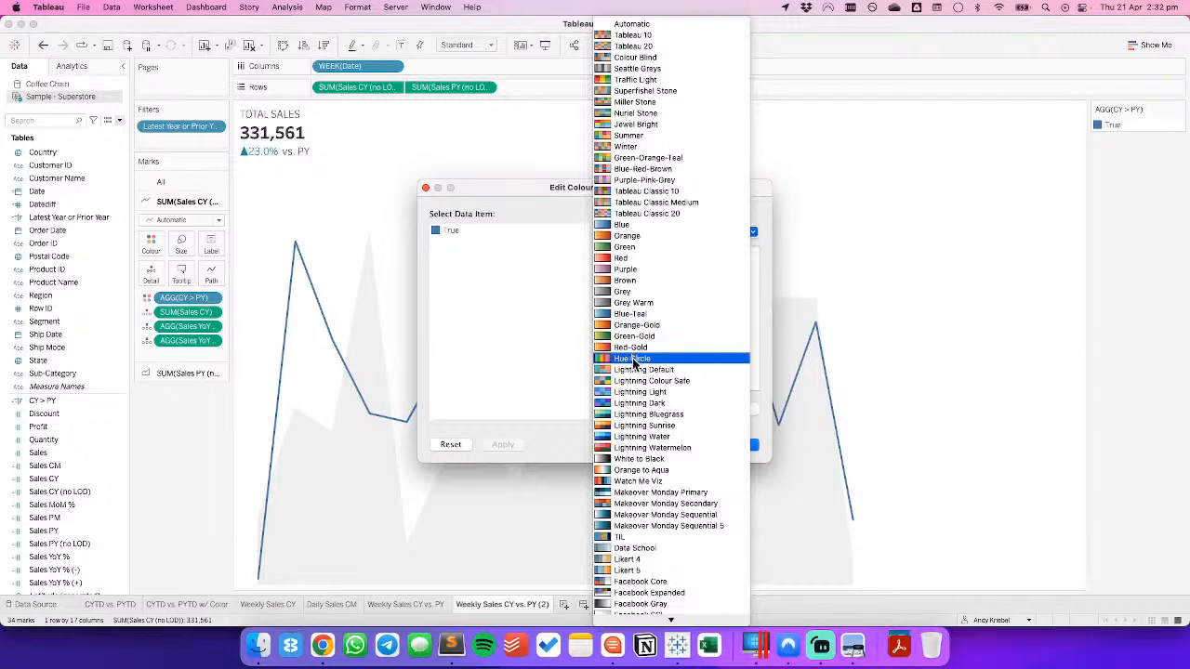
left_click(640, 470)
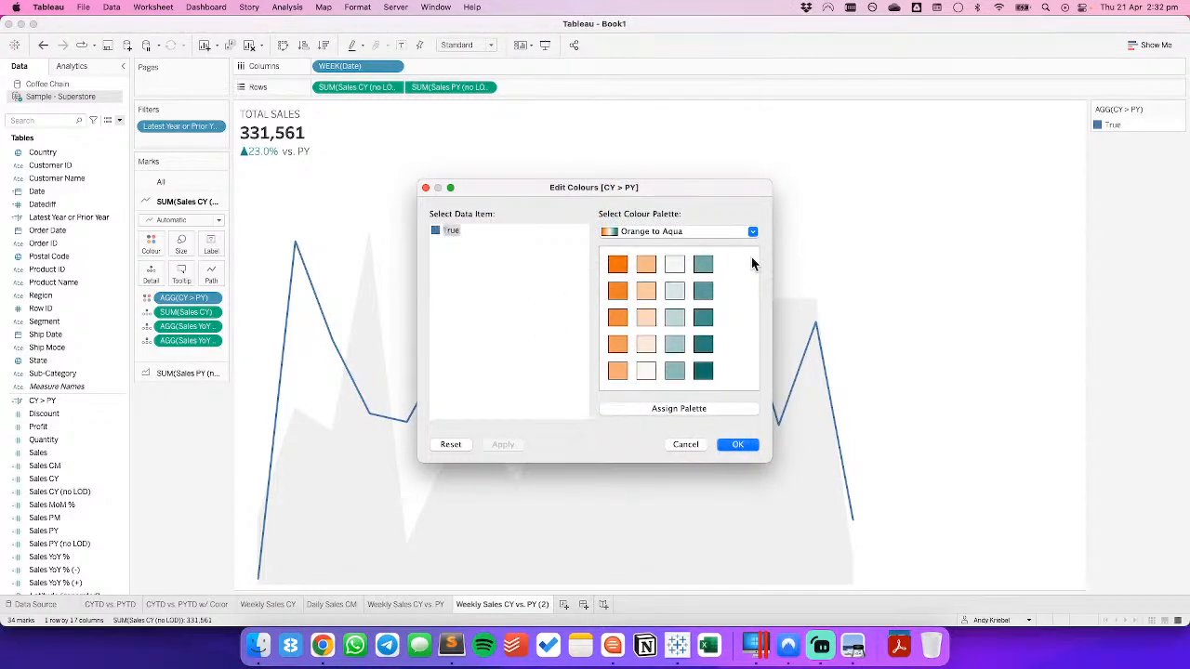
left_click(703, 265)
left_click(736, 446)
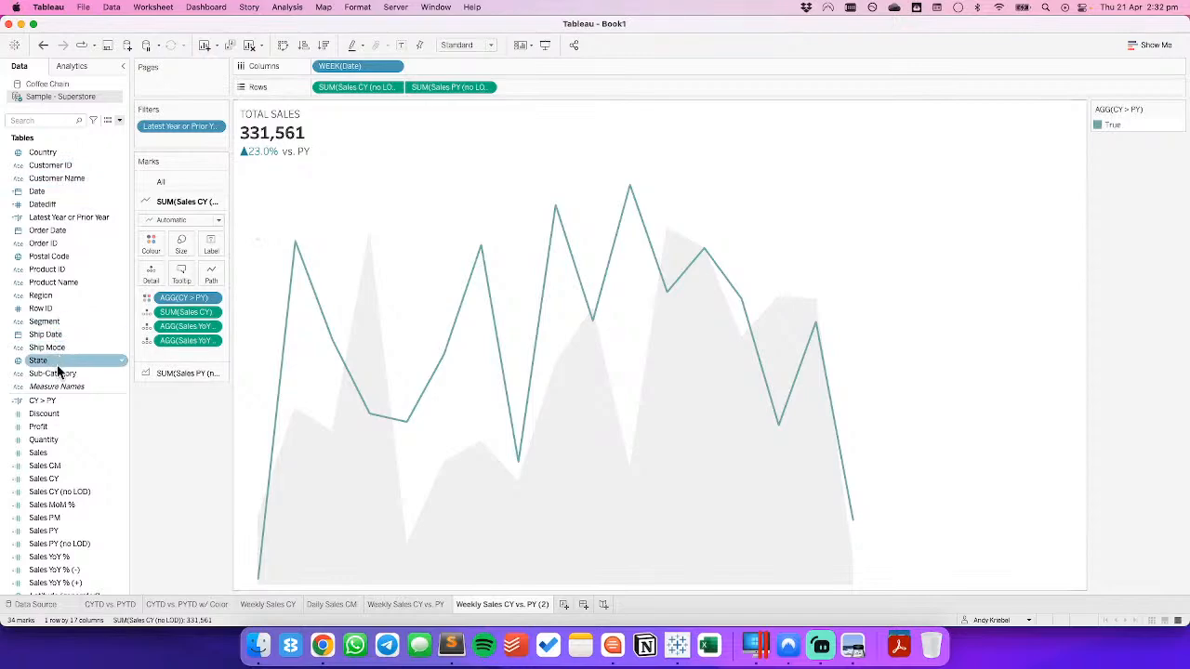
Filter the worksheet by Sub-Category to Binders only and add that filter to context.
left_click_drag(54, 373, 181, 139)
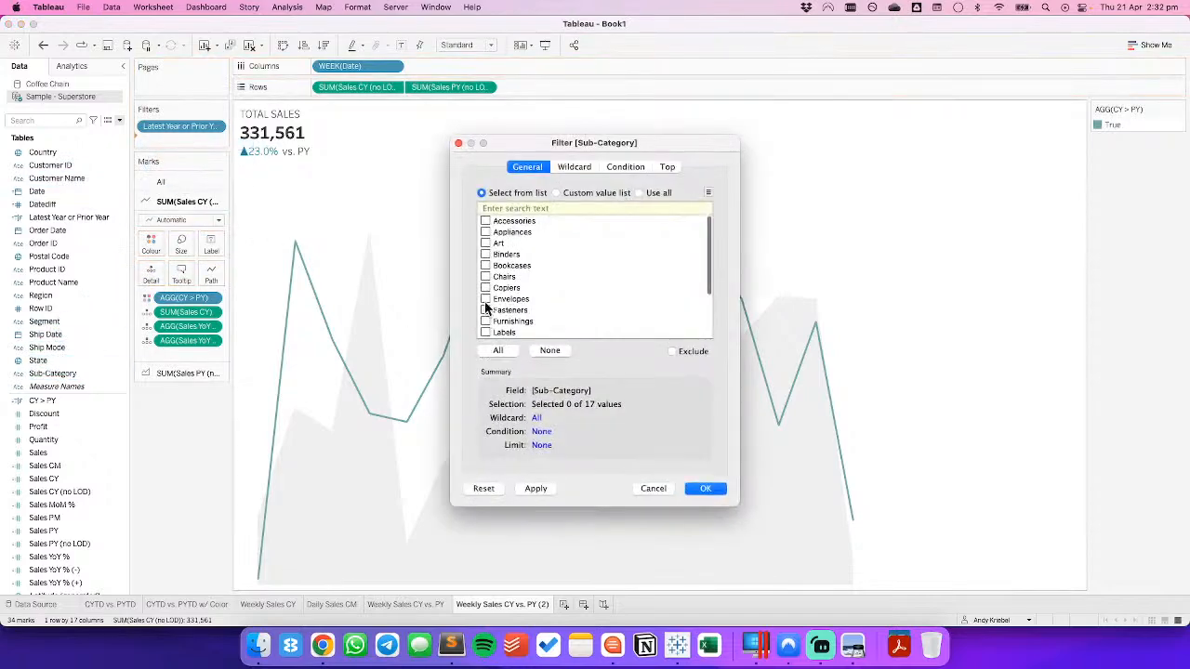
left_click(485, 253)
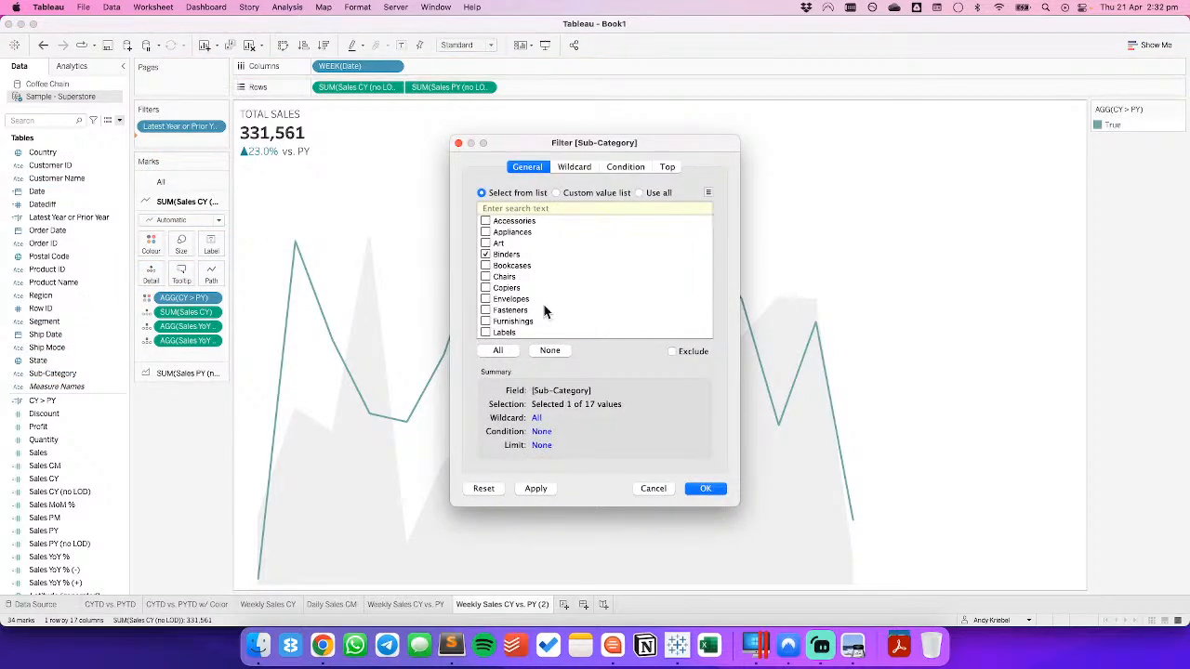
left_click(706, 488)
left_click(217, 144)
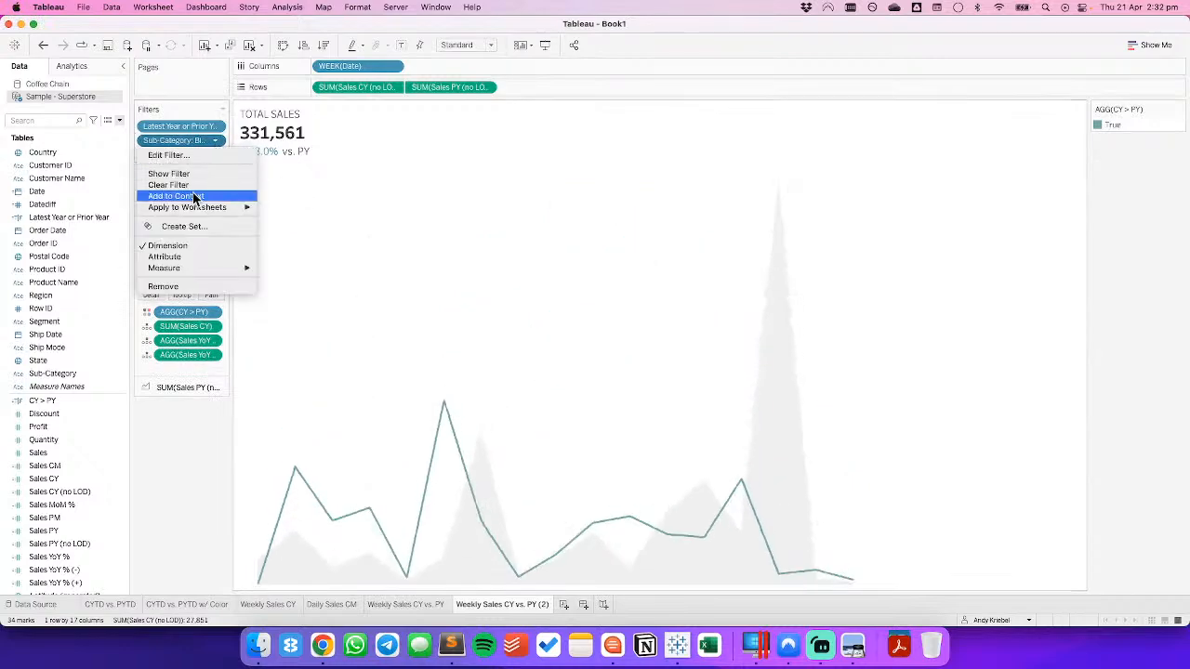
left_click(196, 196)
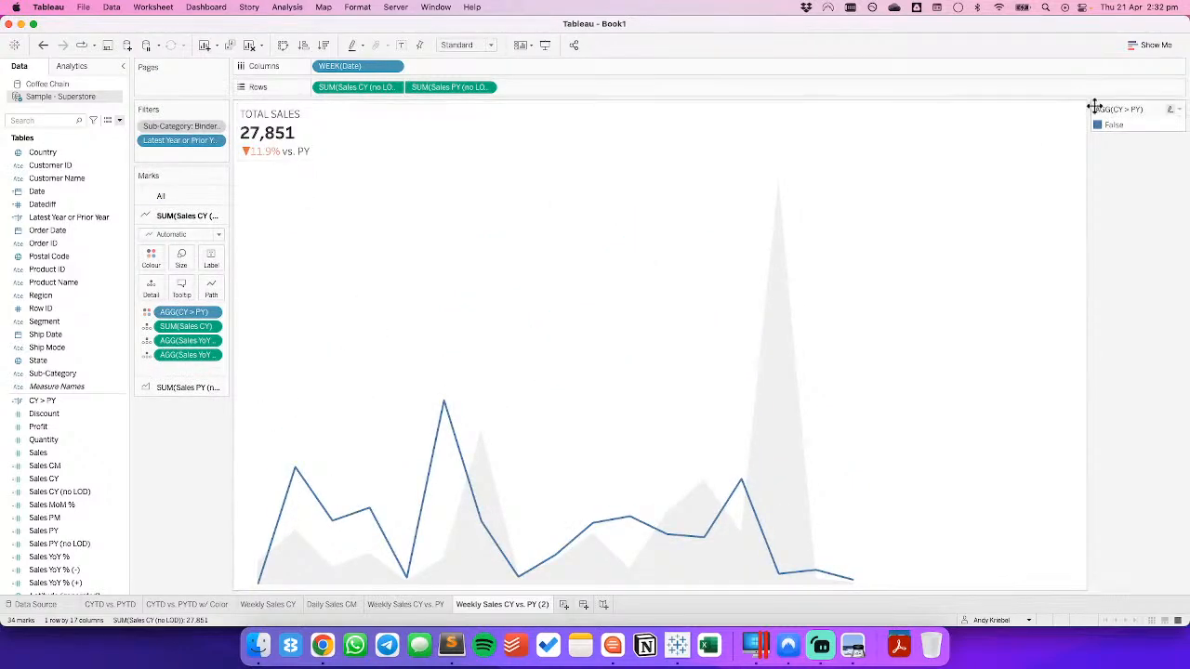
Assign the False value of CY > PY a light orange from the Orange to Aqua palette.
double_click(1147, 128)
left_click(619, 236)
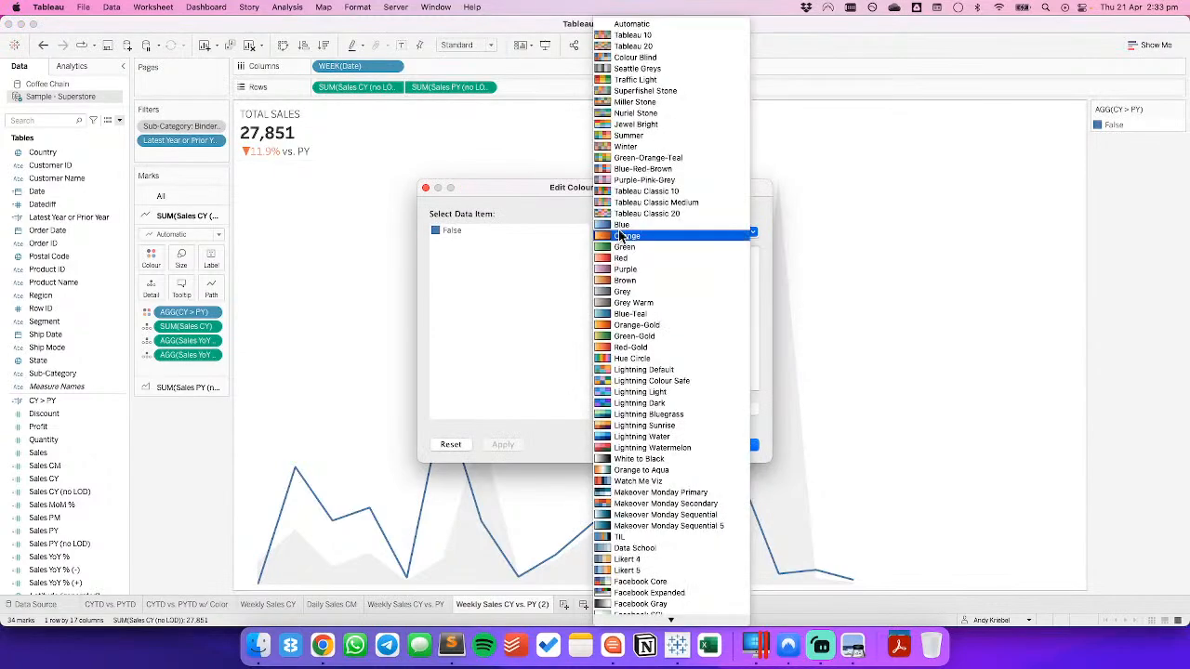
left_click(651, 469)
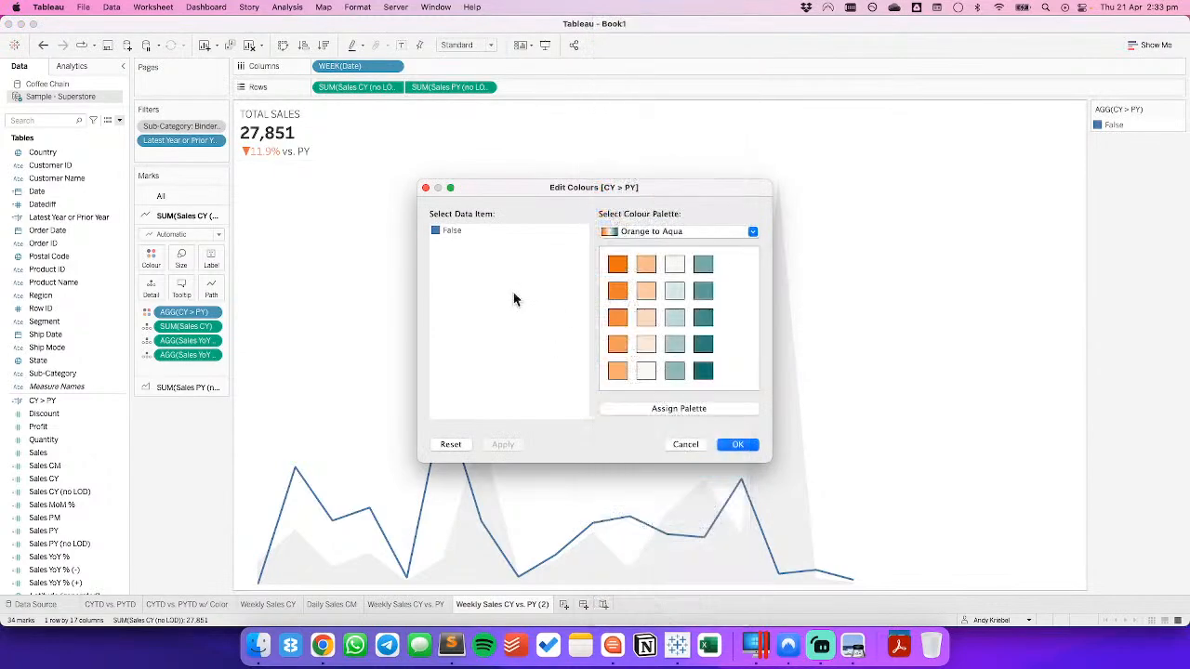
left_click(618, 371)
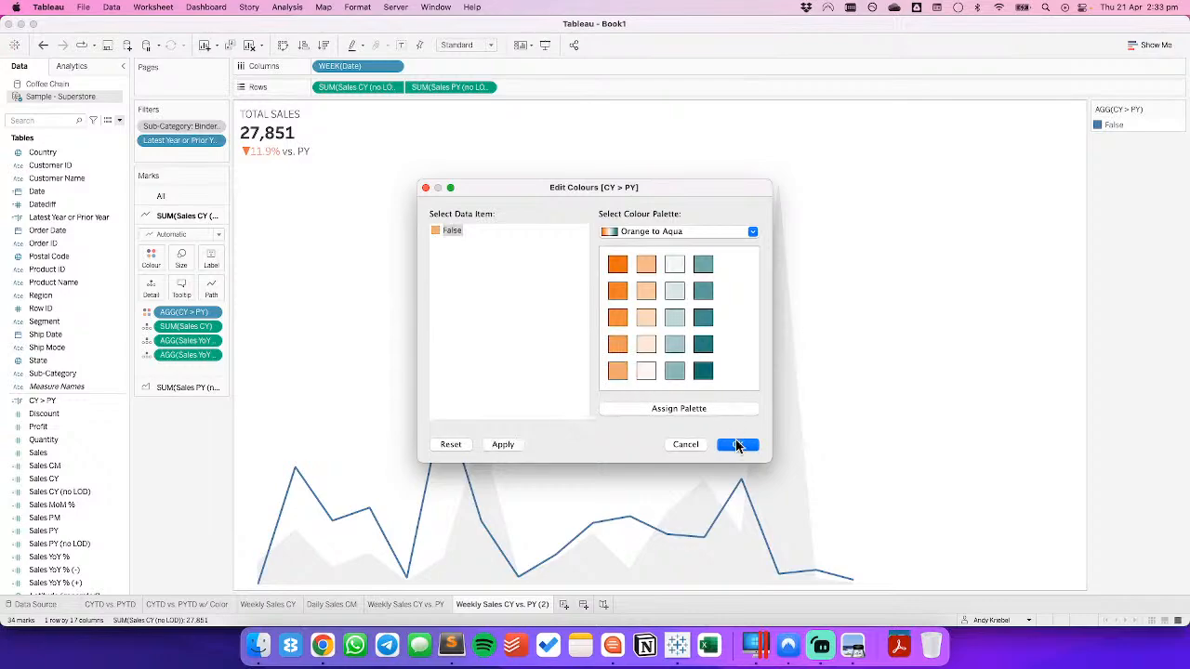
left_click(737, 445)
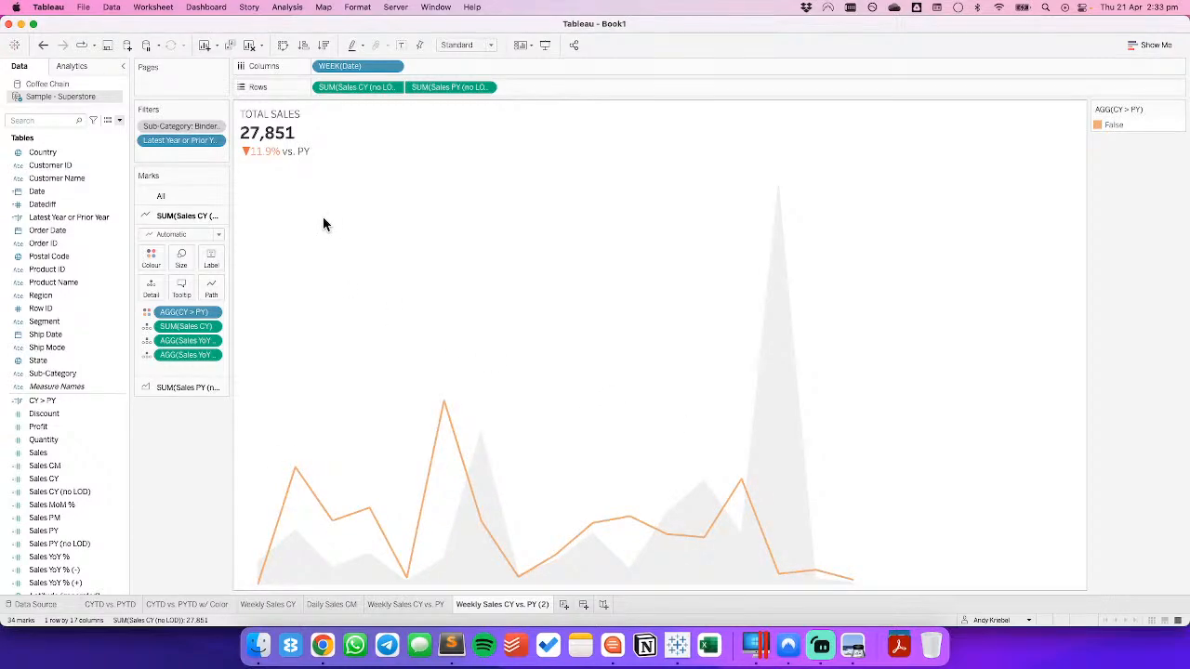
Remove the Sub-Category filter from the worksheet, then glance at the Superstore KPIs dashboard in Chrome and return to Tableau.
left_click_drag(177, 127, 155, 458)
key("super+Tab")
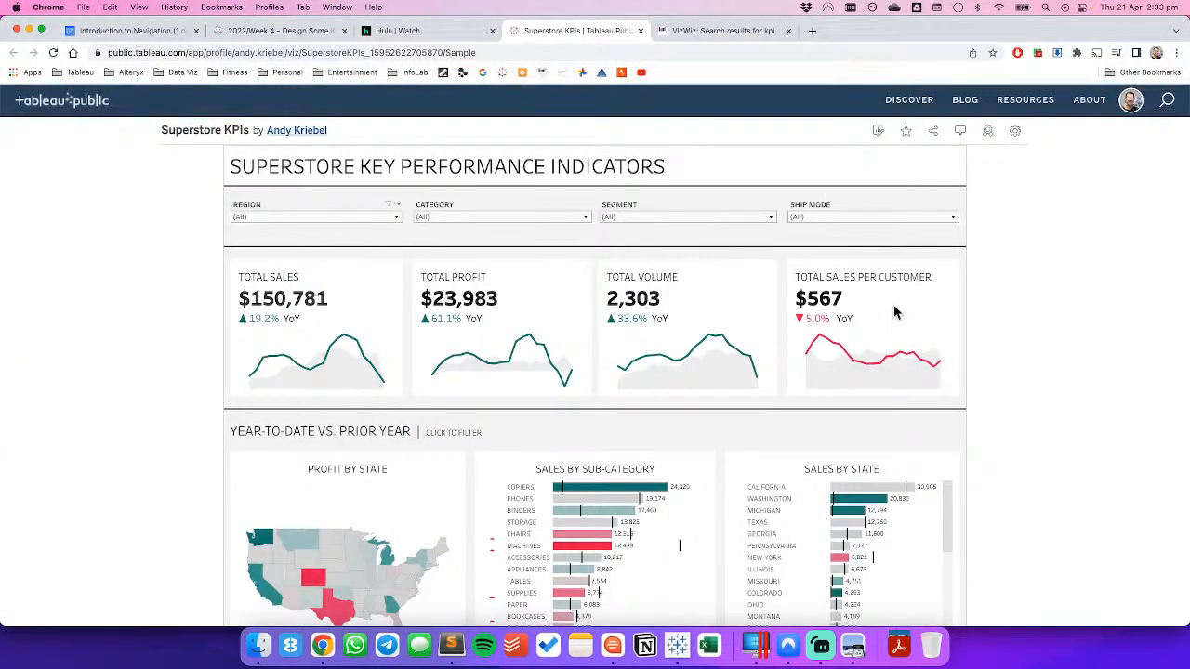
key("super+Tab")
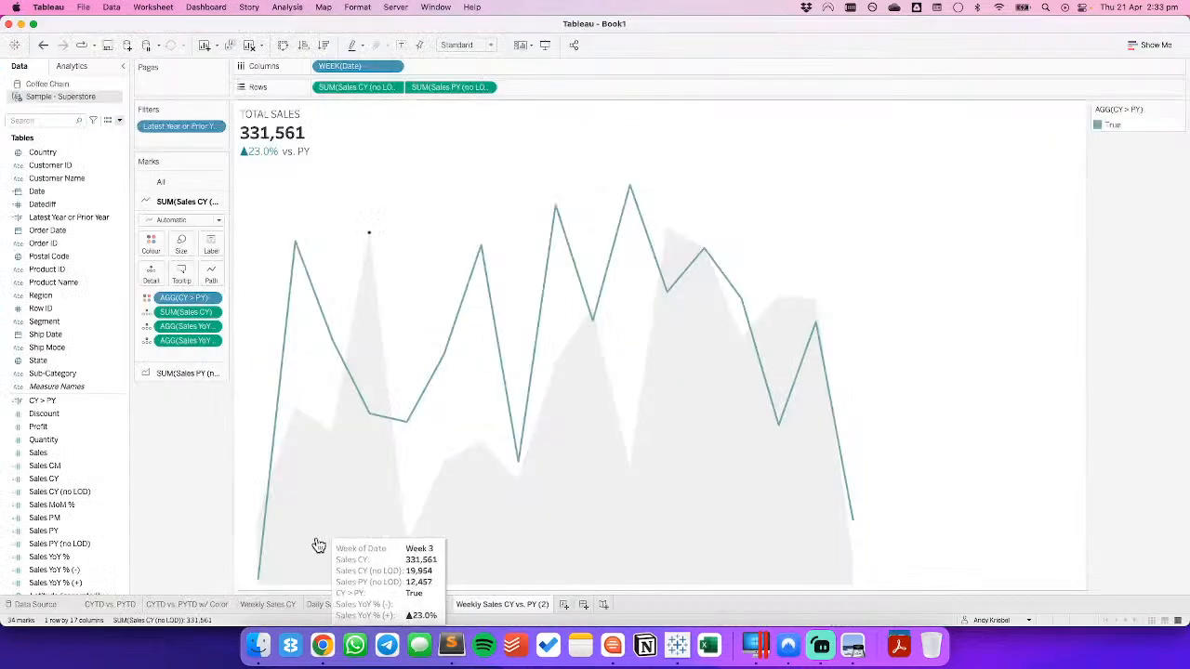
Rename the current worksheet as Weekly Sales CY vs. PY (Dual Axis).
right_click(537, 601)
left_click(529, 605)
double_click(533, 605)
left_click(535, 604)
left_click_drag(535, 604, 576, 604)
key("Return")
left_click(677, 342)
type("(Dual Axis)")
key("Return")
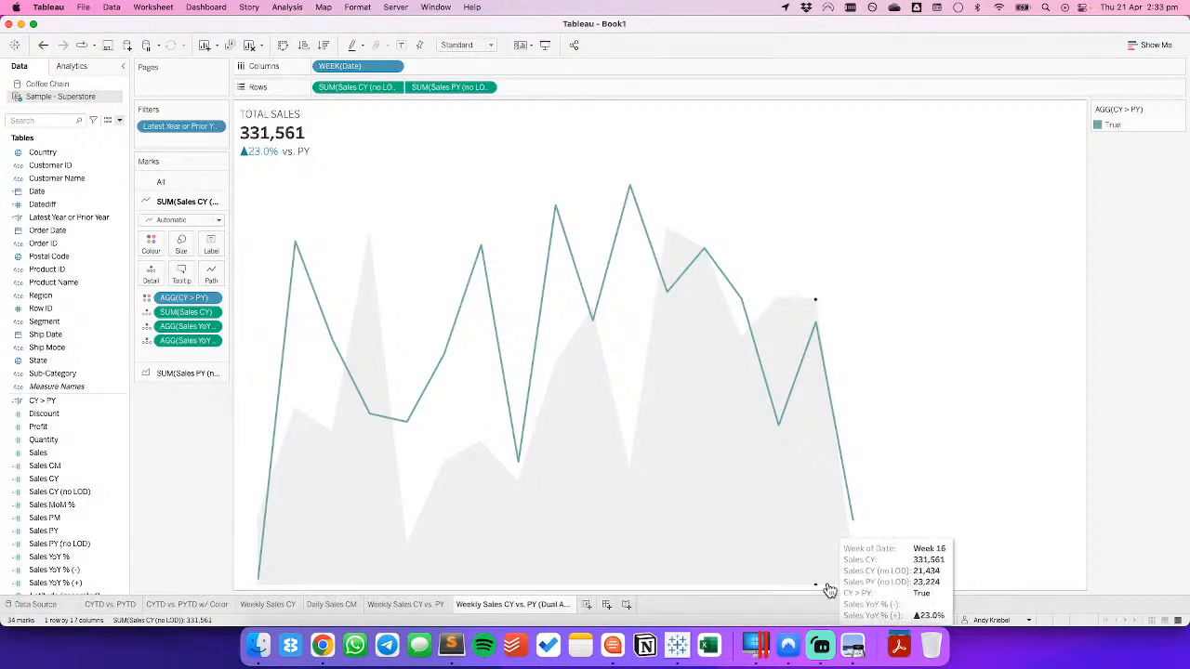
Shrink the height and width of the weekly sales chart to a compact sparkline beneath the KPI title.
left_click_drag(778, 327, 763, 239)
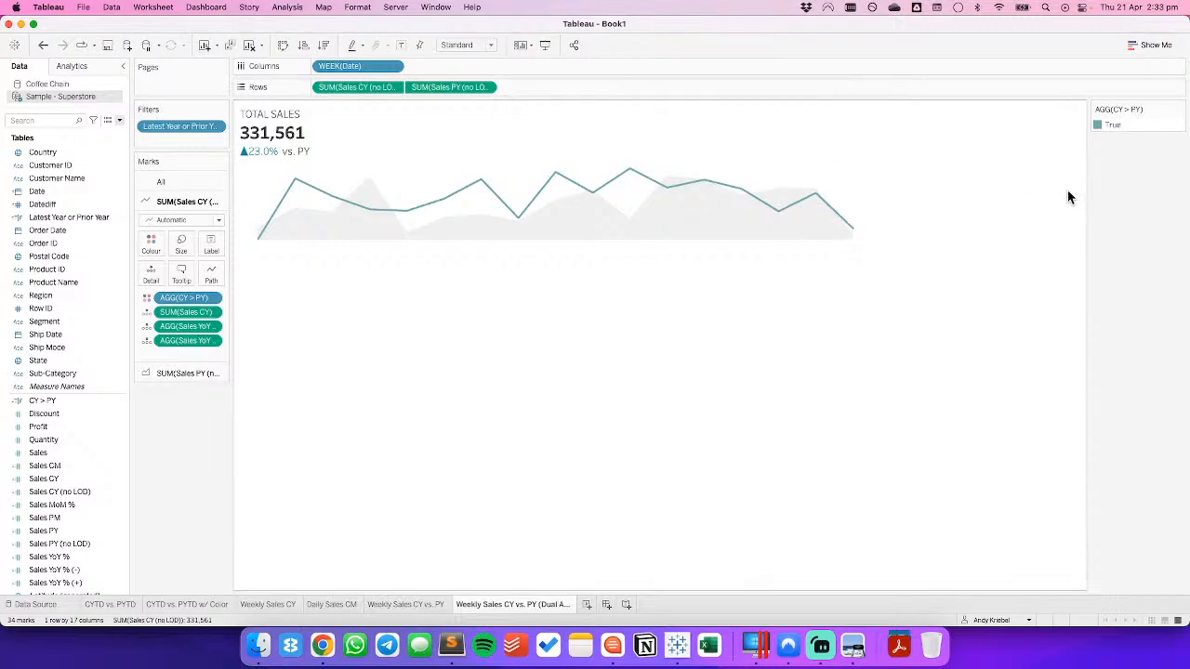
left_click(805, 197)
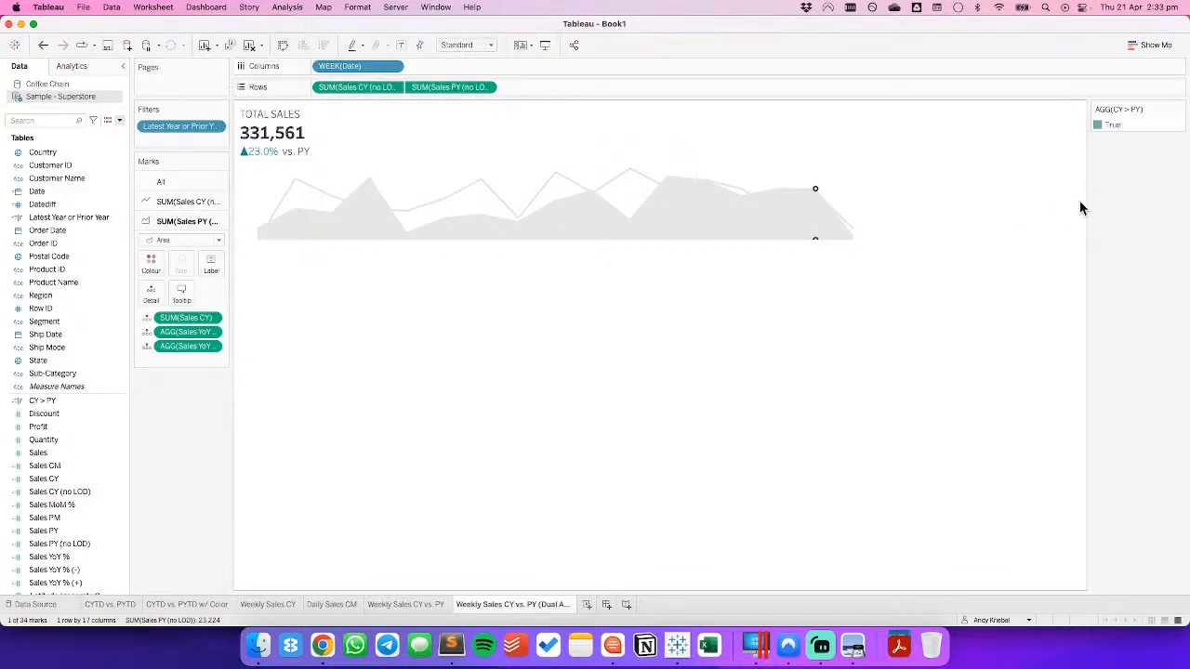
left_click(863, 181)
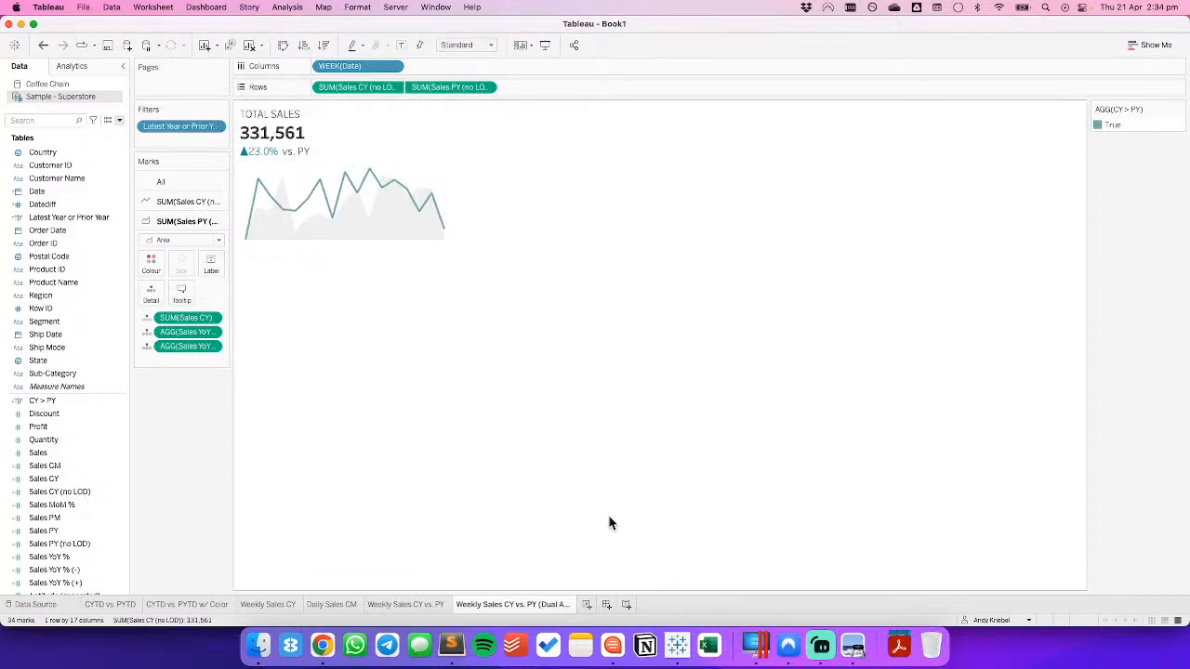
Examine the Superstore KPIs dashboard in Chrome and the example KPI dashboards in the VizWiz search results.
key("super+Tab")
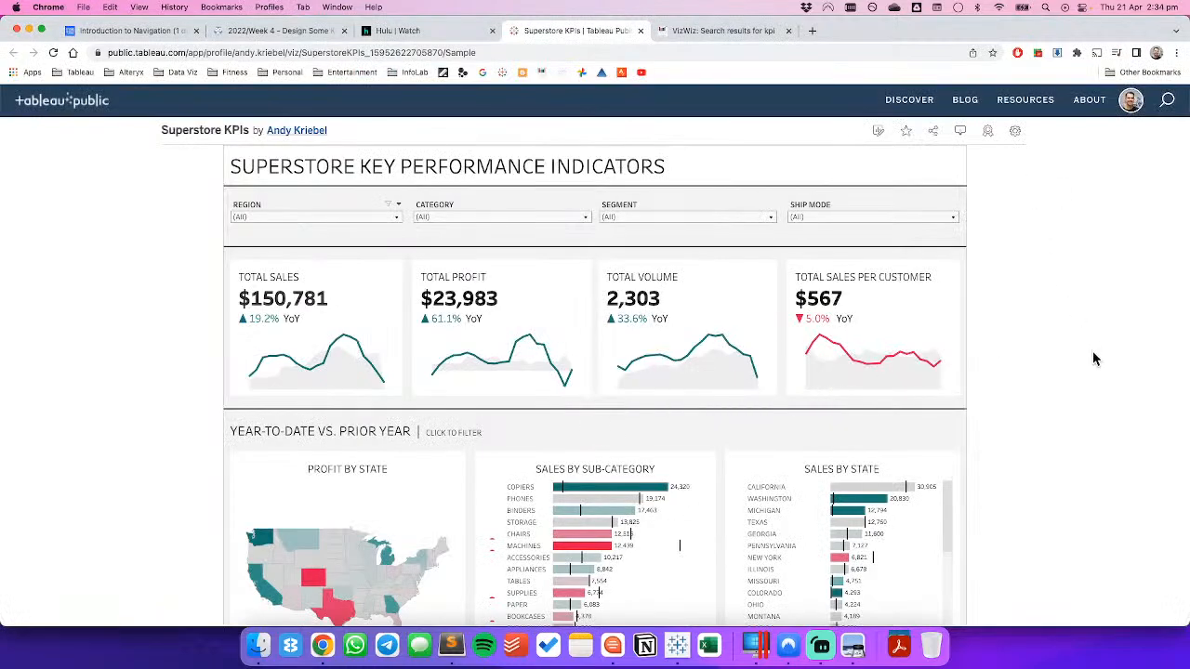
scroll(1094, 358, "down", 3)
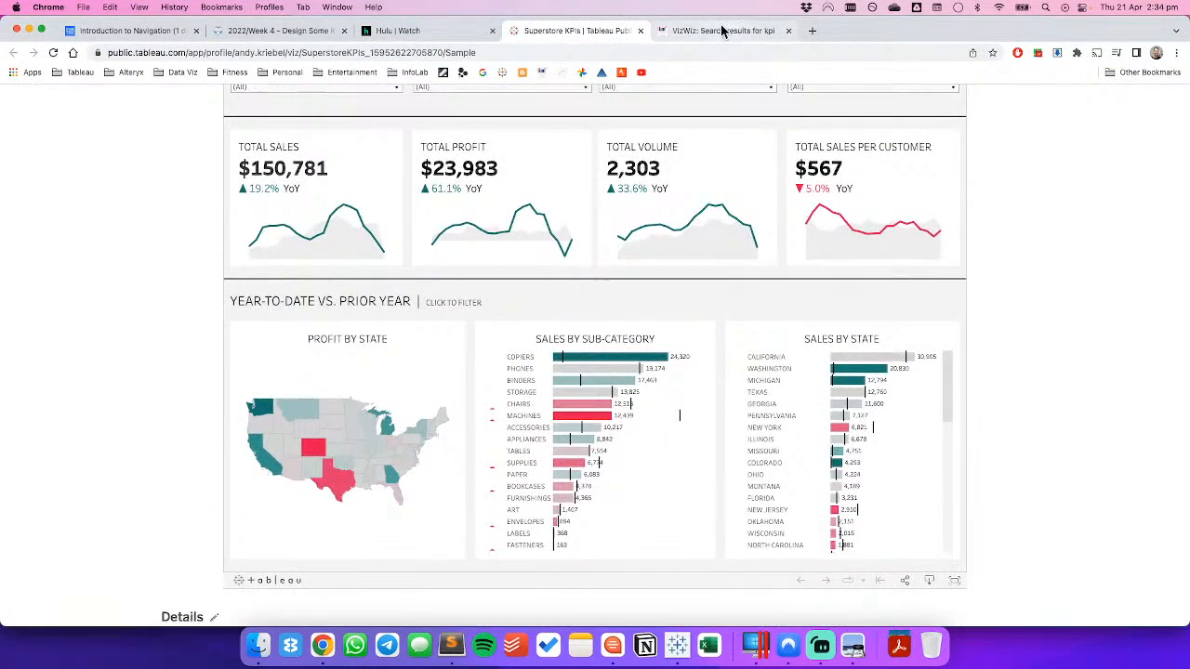
left_click(716, 32)
scroll(1040, 344, "down", 5)
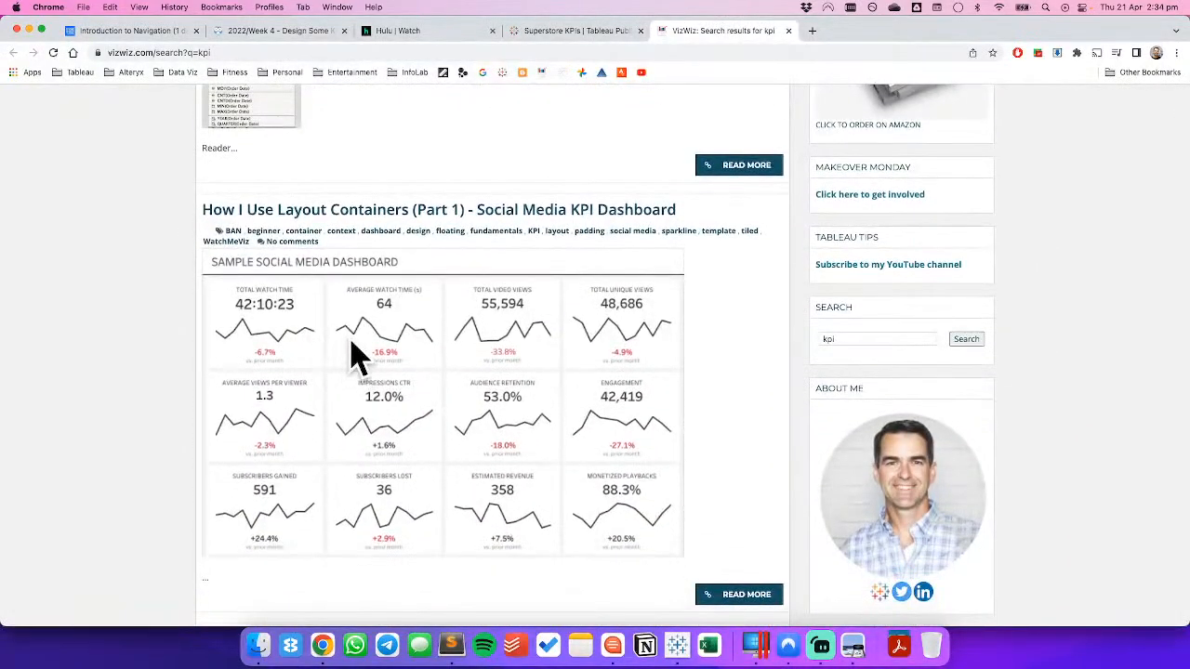
scroll(354, 345, "down", 5)
scroll(355, 345, "down", 4)
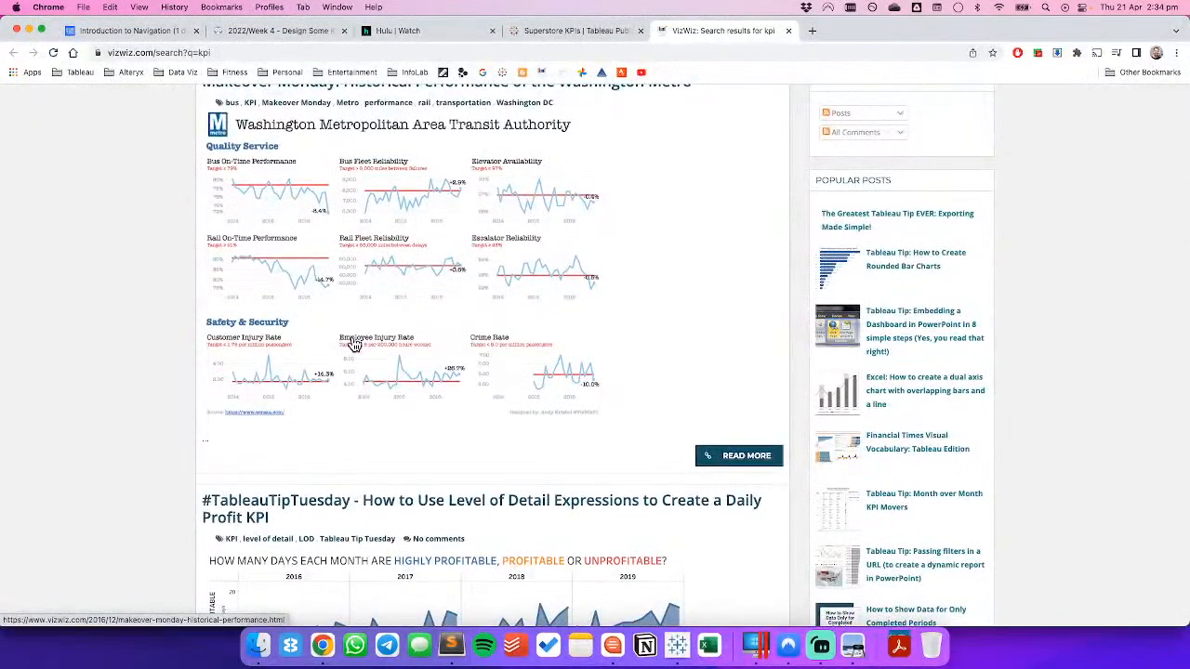
scroll(354, 345, "down", 15)
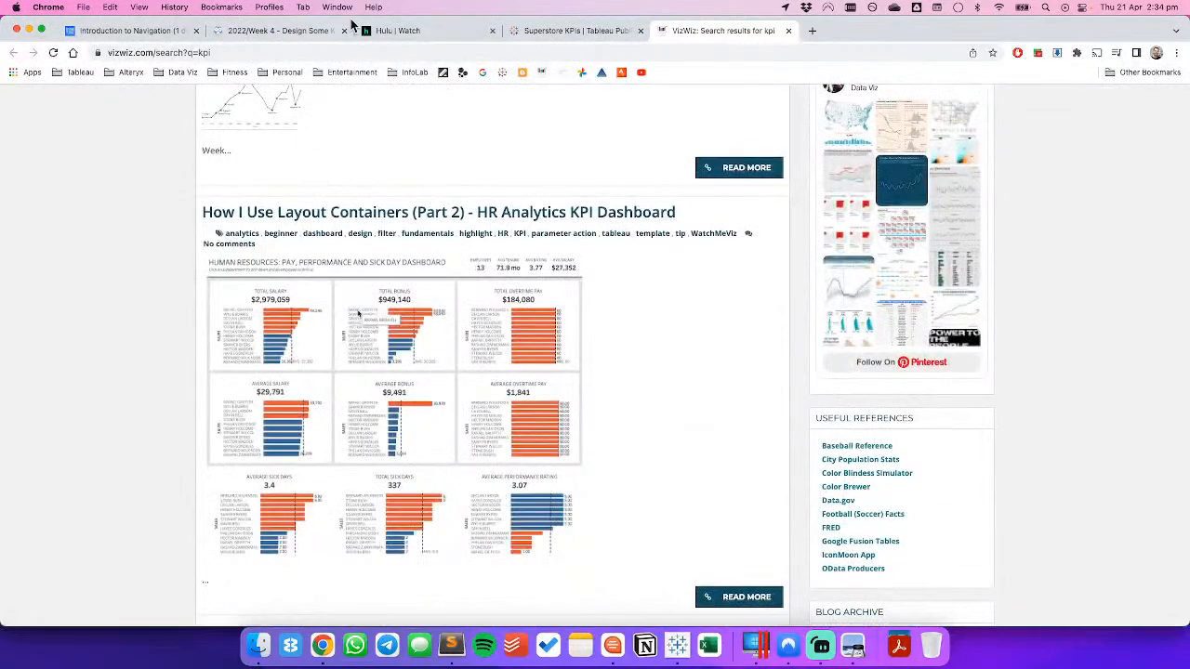
Open the KPI Options viz from the Designing KPIs resource list in Quip, examine its KPI designs, and return to Tableau.
left_click(612, 645)
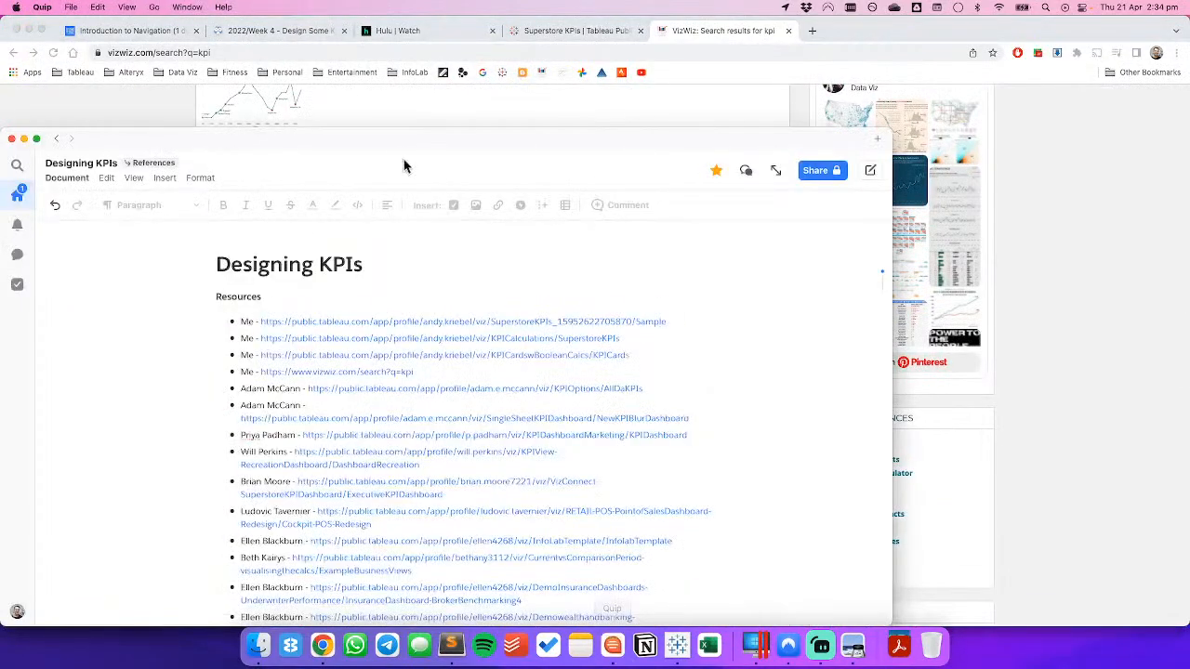
left_click(375, 391)
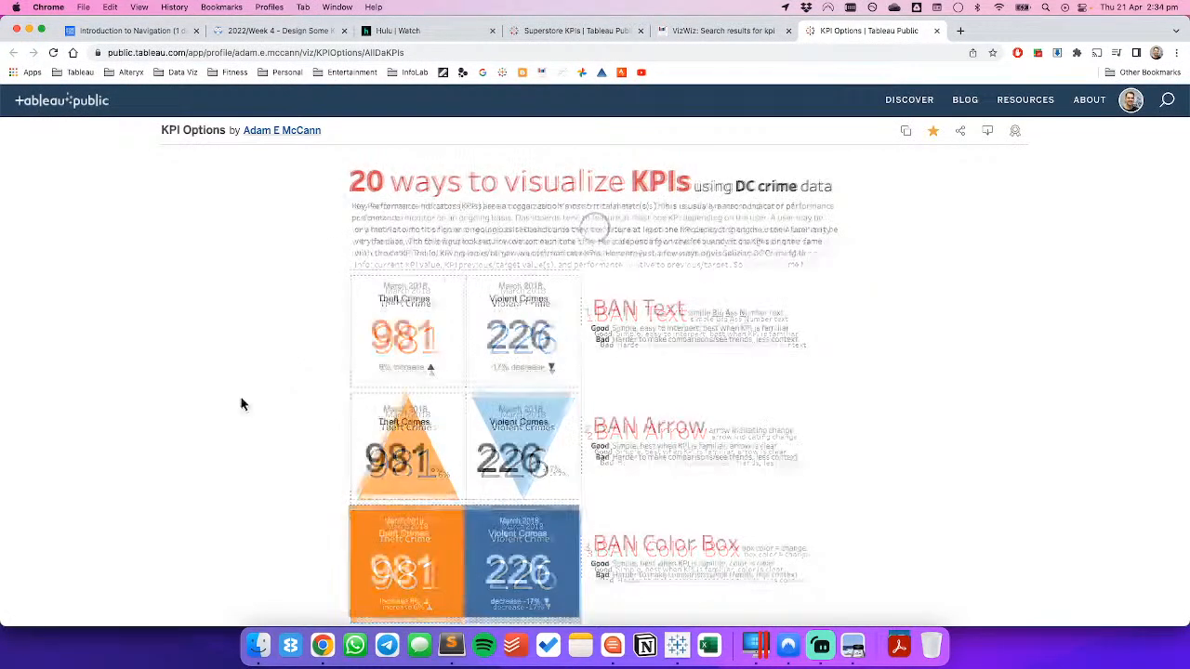
scroll(247, 385, "down", 2)
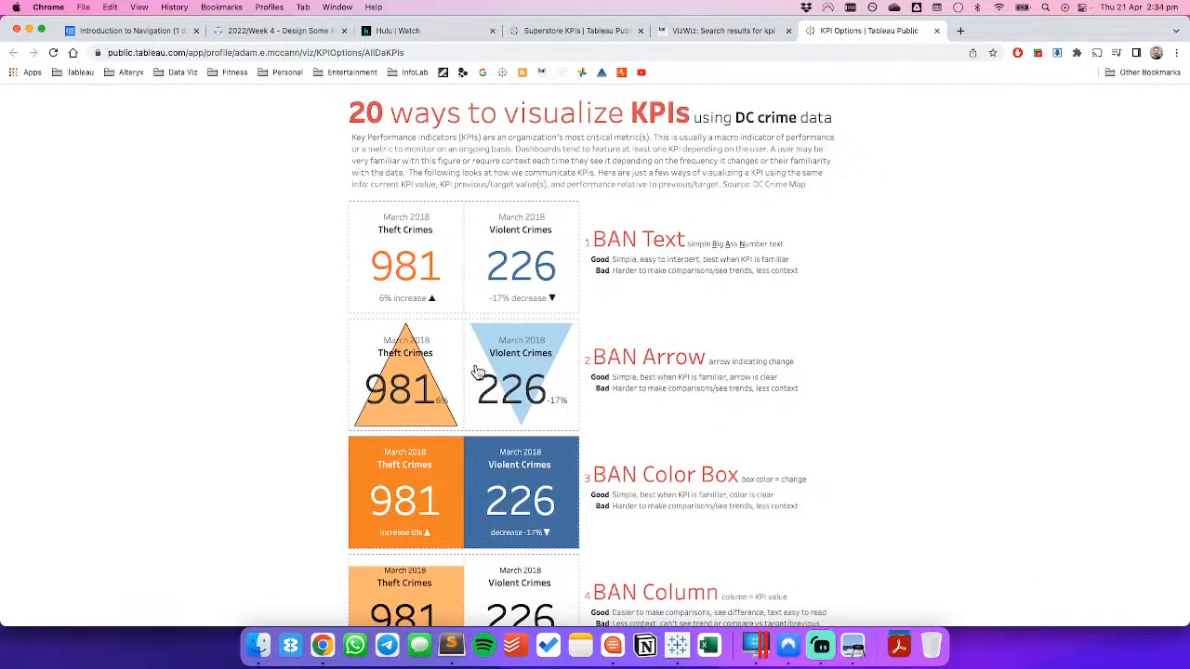
key("super+Tab")
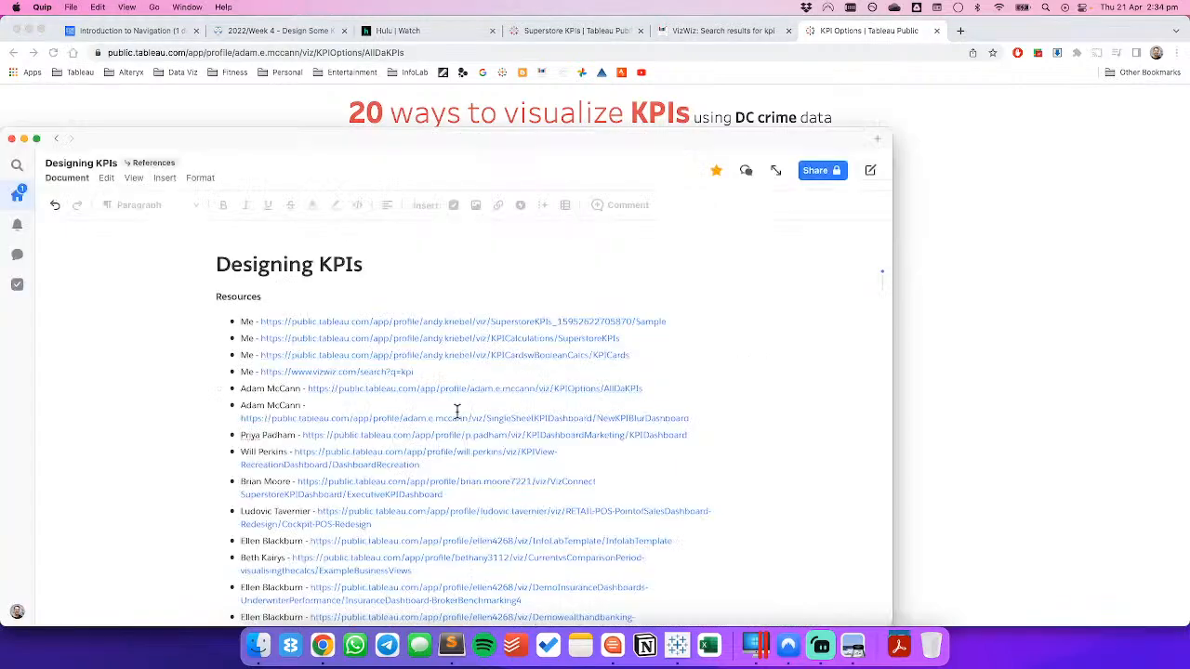
left_click(325, 646)
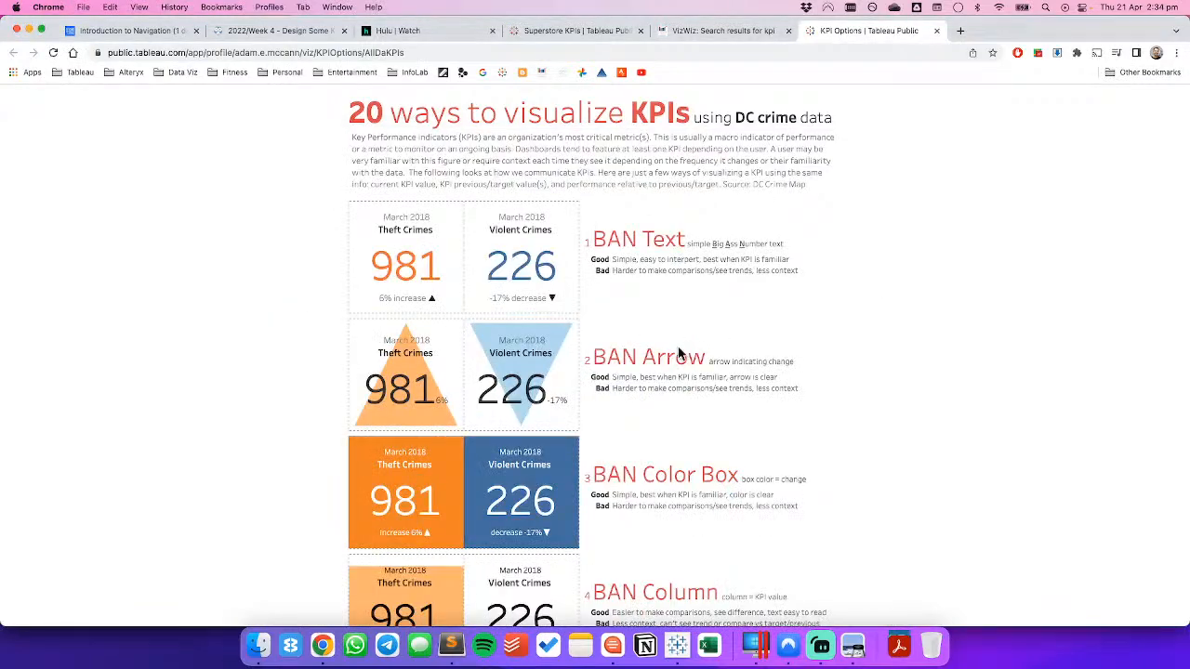
left_click(677, 651)
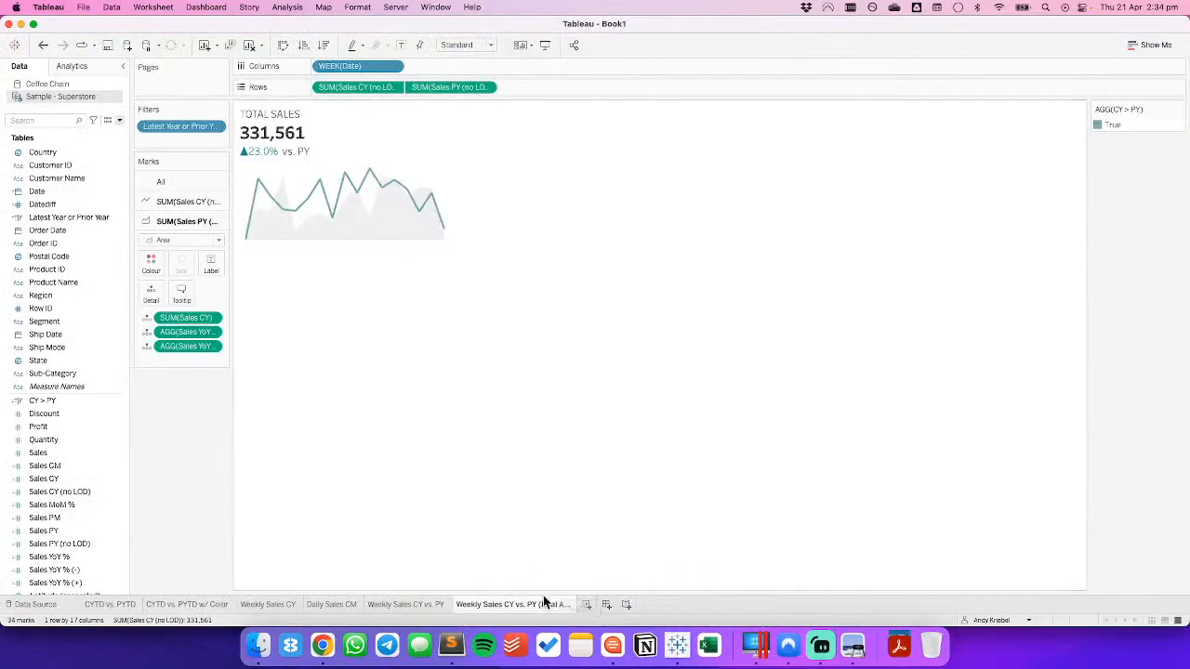
Duplicate the CYTD vs. PYTD worksheet and rename the copy as BAN Triangle.
left_click(110, 605)
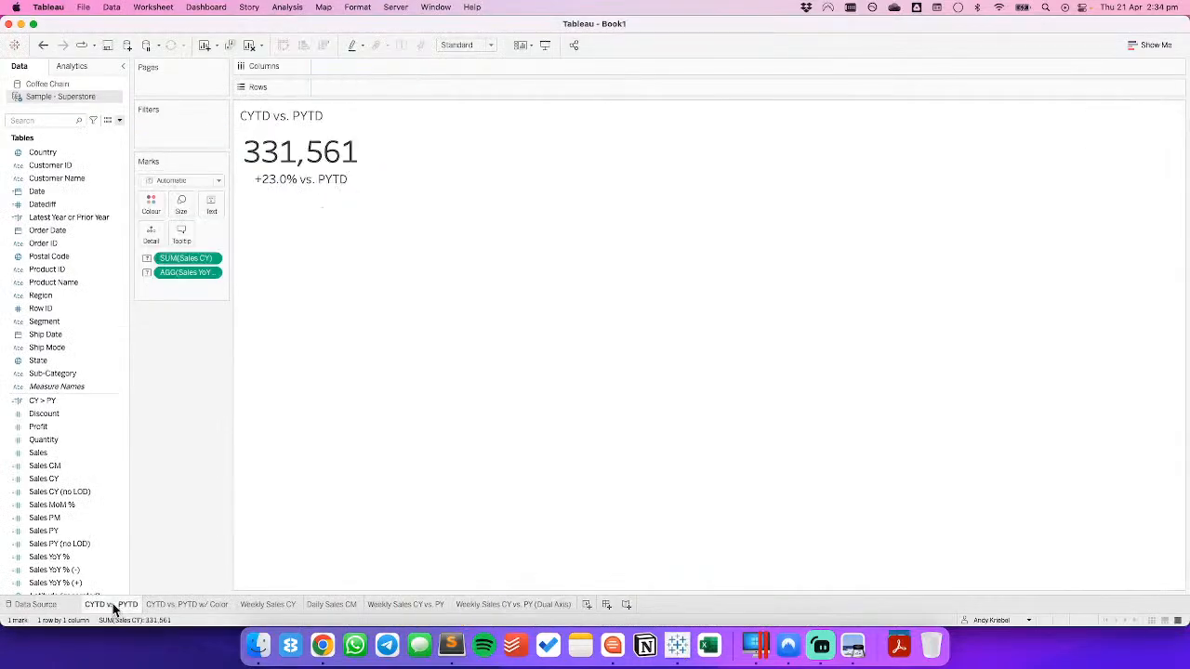
key("super+Tab")
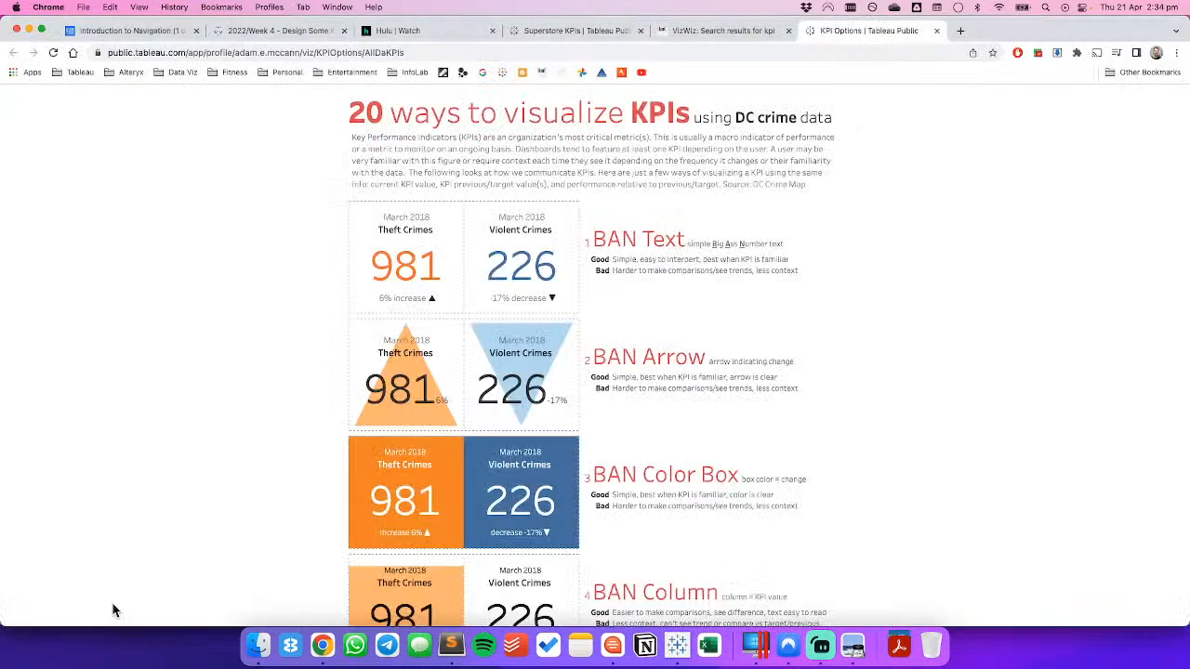
key("super+Tab")
right_click(113, 604)
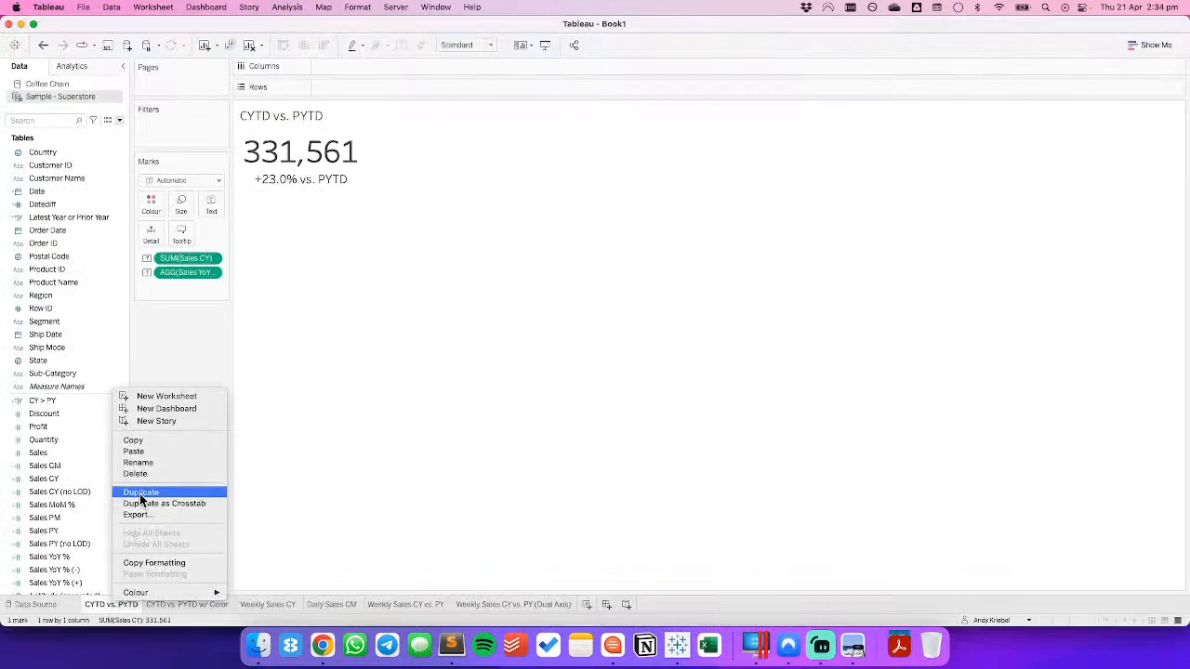
left_click(139, 489)
left_click_drag(649, 605, 648, 606)
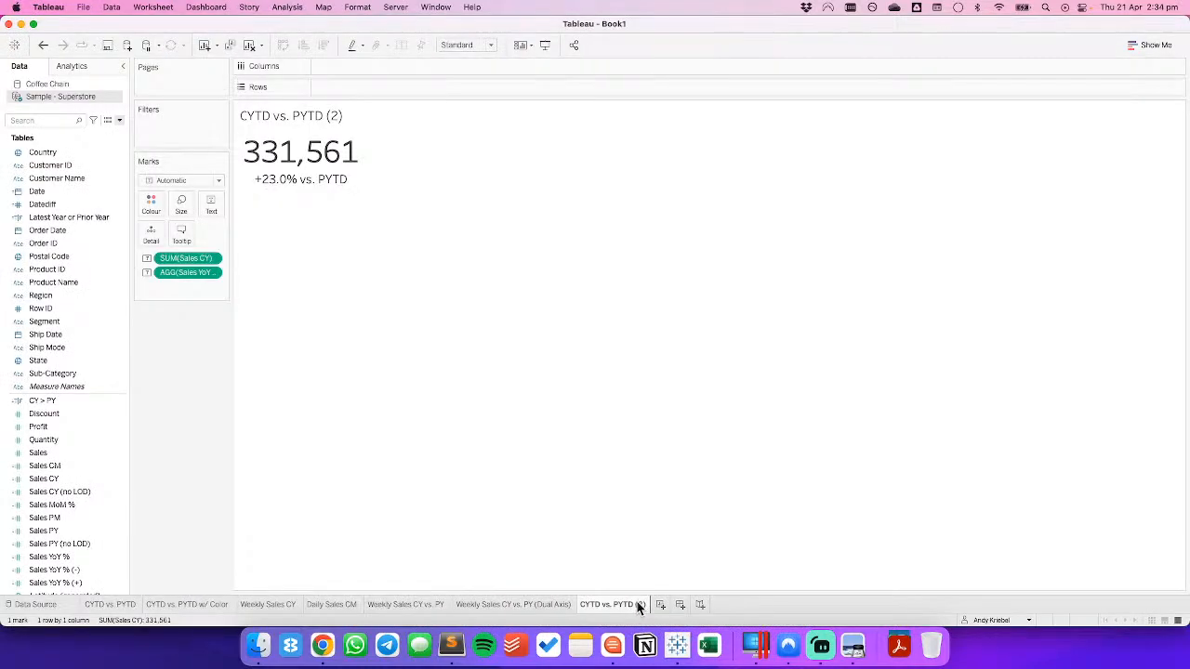
type("BAN Triangle")
Edit the BAN Triangle label so Sales YoY % sits beside Sales CY on one line, without the "vs. PYTD" text.
key("super+Tab")
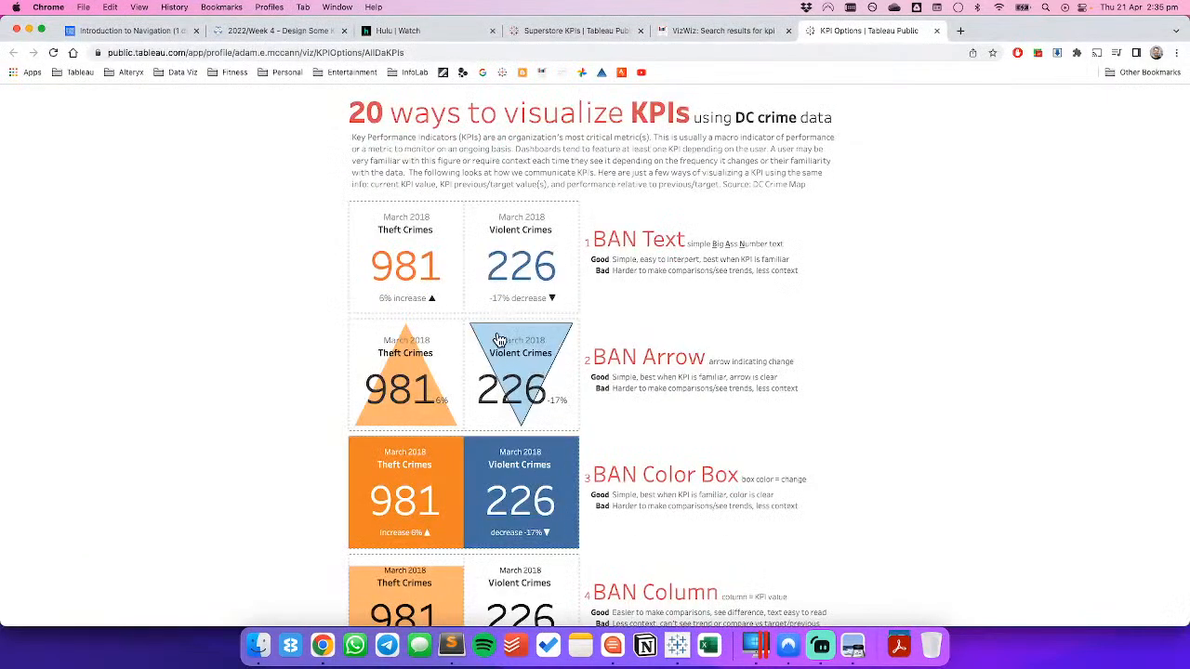
key("super+Tab")
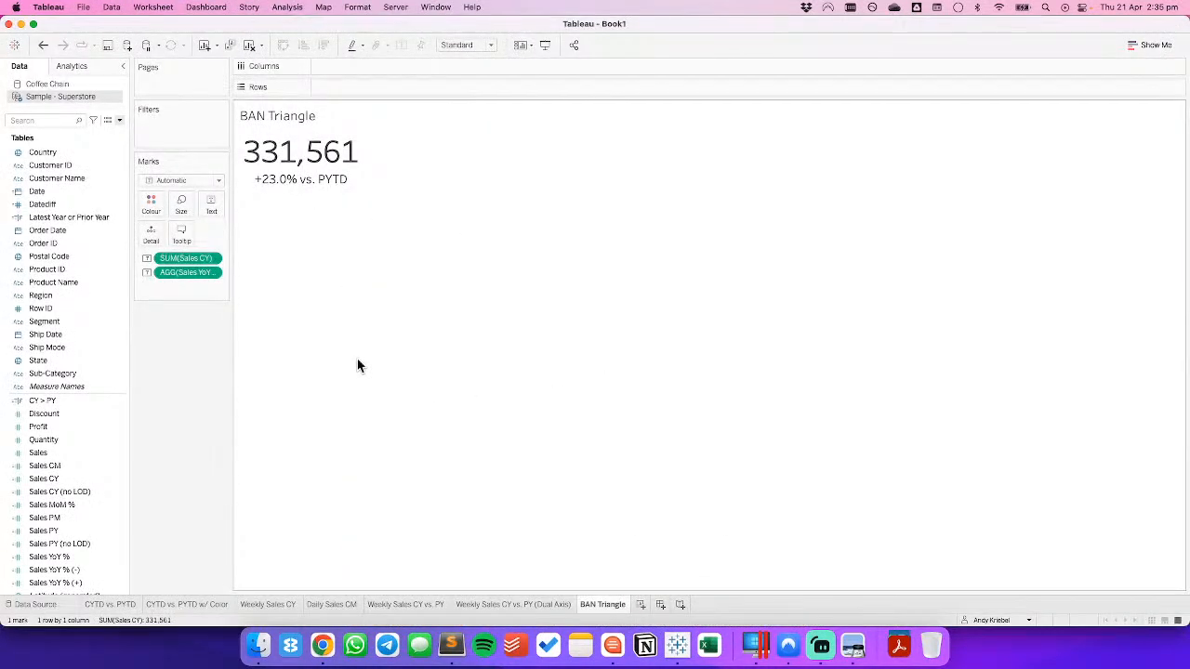
left_click(212, 207)
left_click(321, 232)
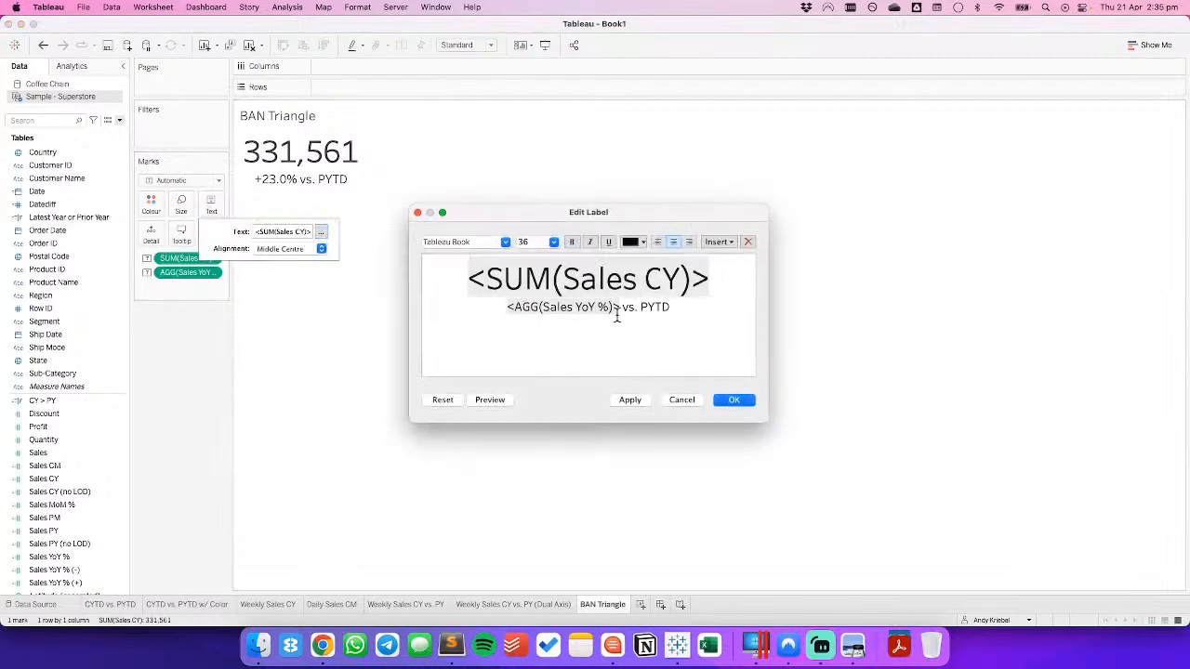
key("BackSpace")
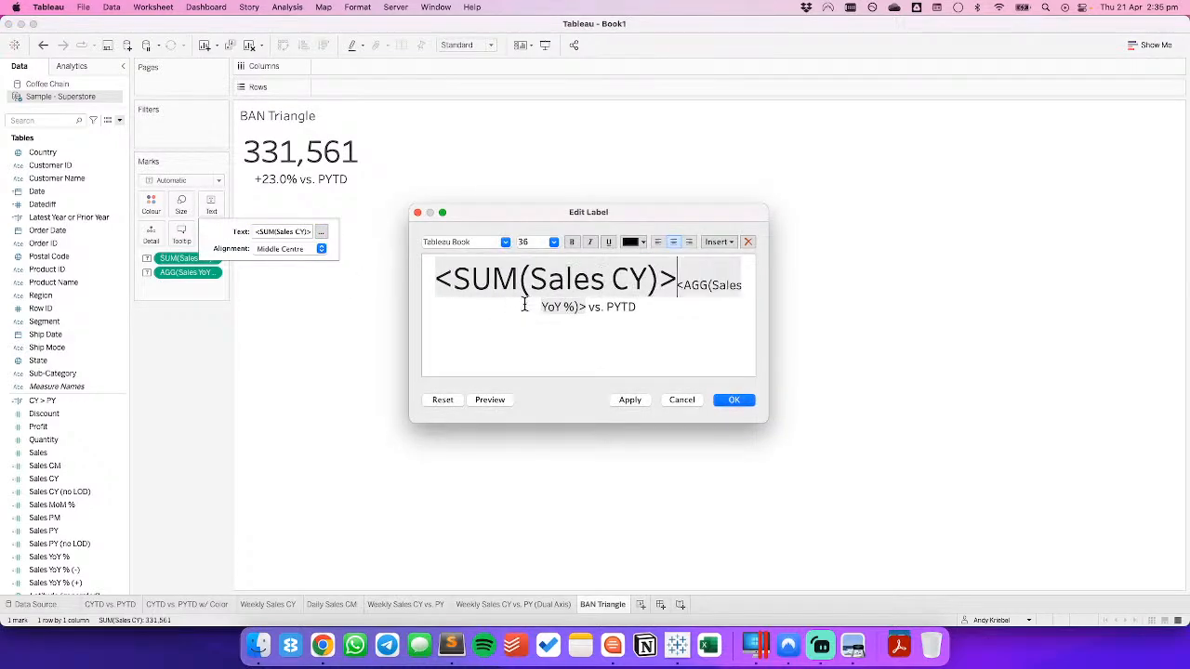
key("BackSpace")
key("BackSpace")
key("BackSpace")
key("BackSpace")
key("BackSpace")
key("BackSpace")
key("BackSpace")
key("BackSpace")
key("BackSpace")
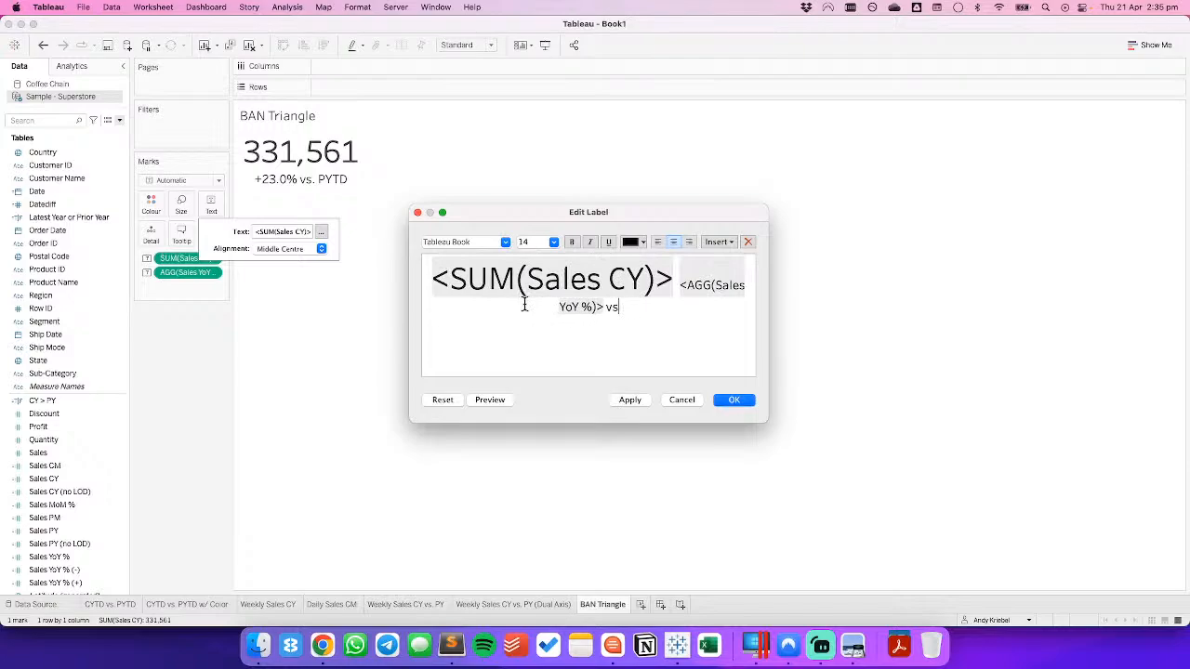
Set the font size of the Sales YoY % field in the label to 10 and apply the label changes.
double_click(730, 283)
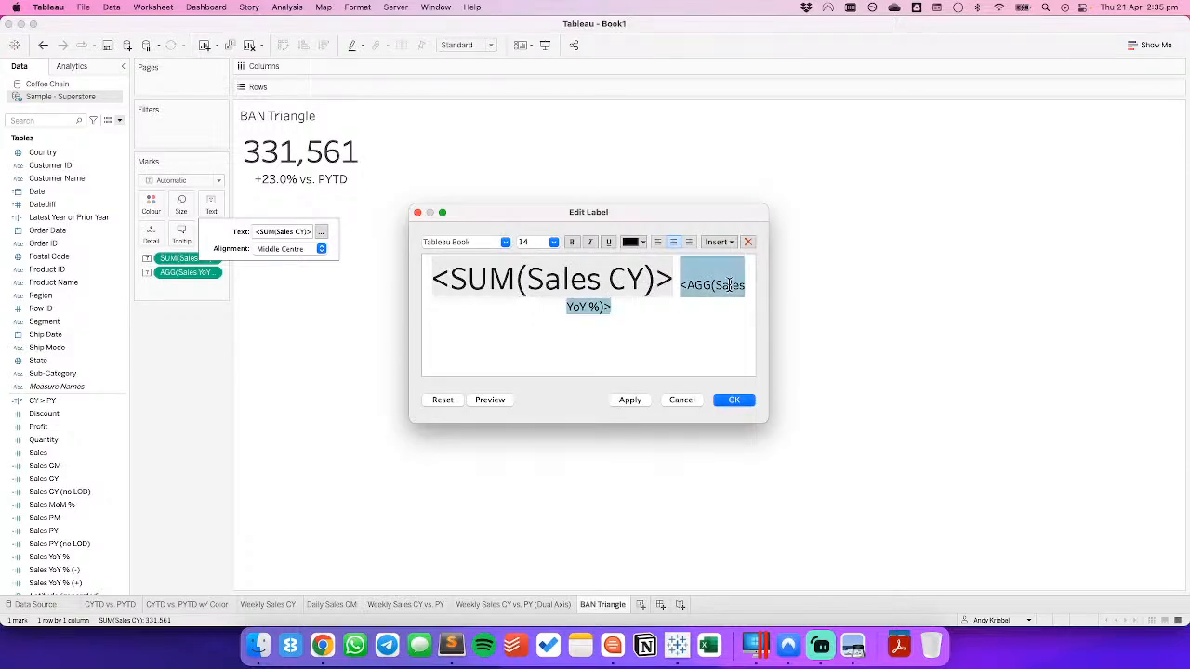
left_click(554, 243)
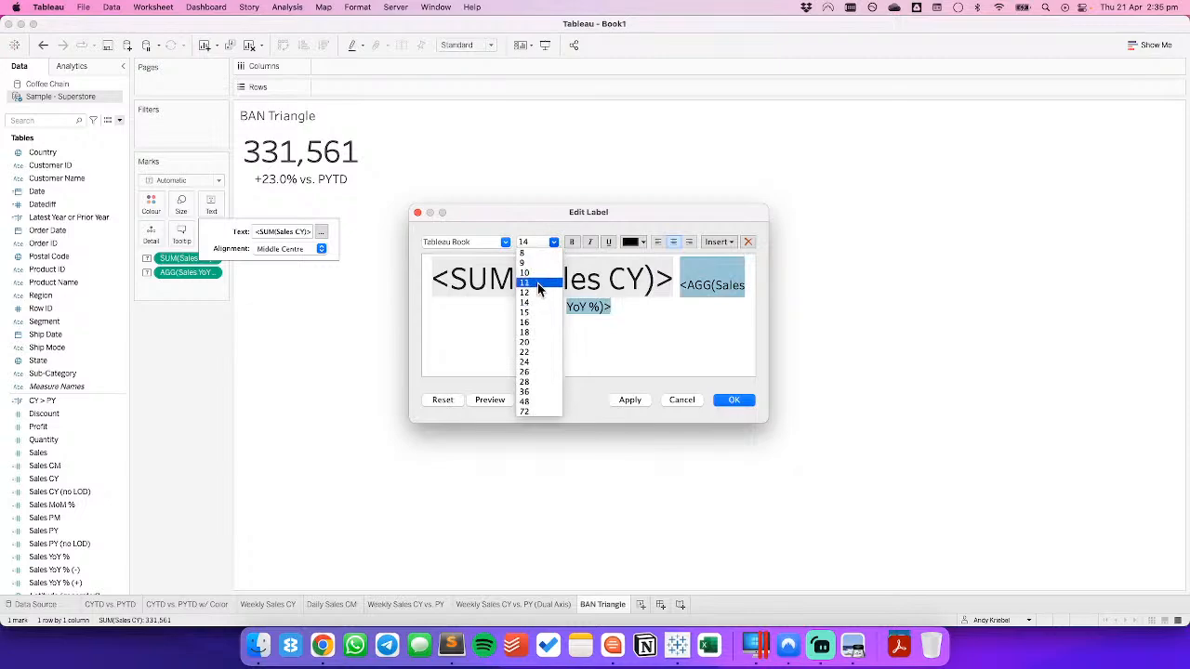
left_click(535, 301)
left_click(554, 242)
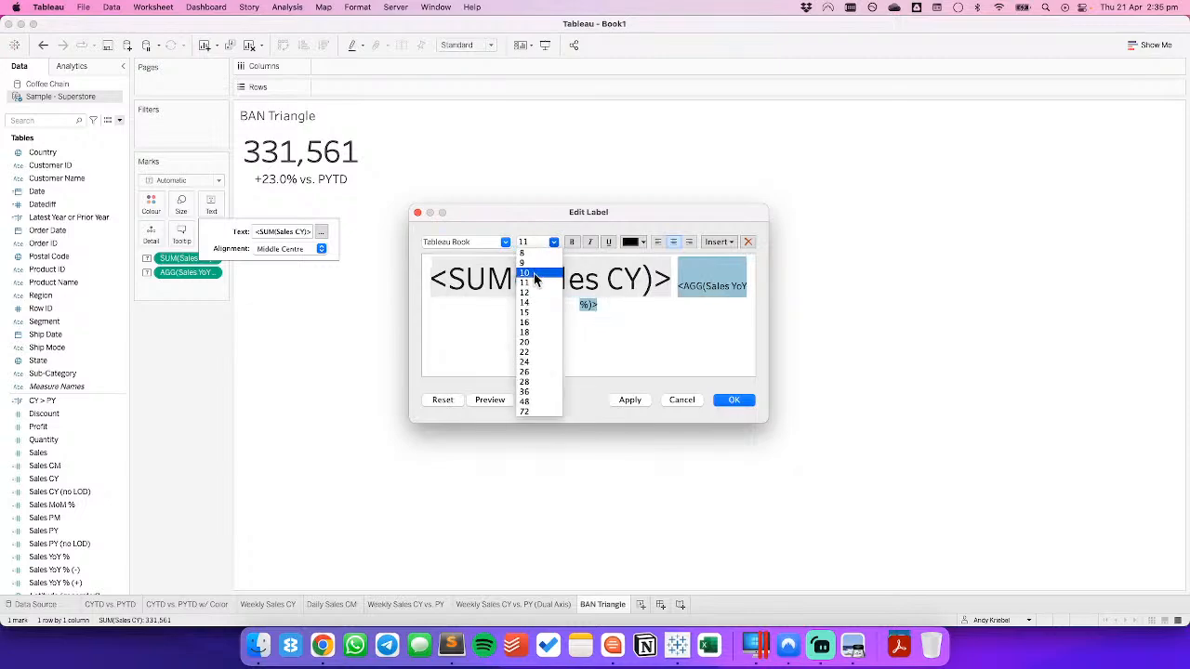
left_click(536, 283)
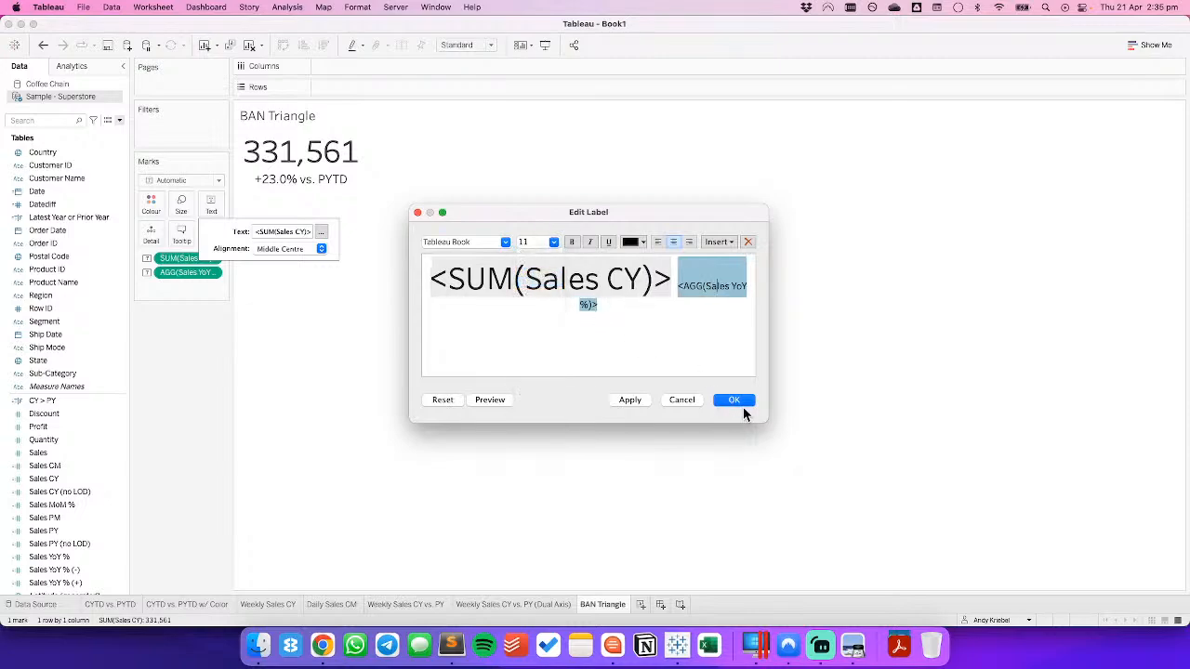
left_click(554, 243)
left_click(532, 265)
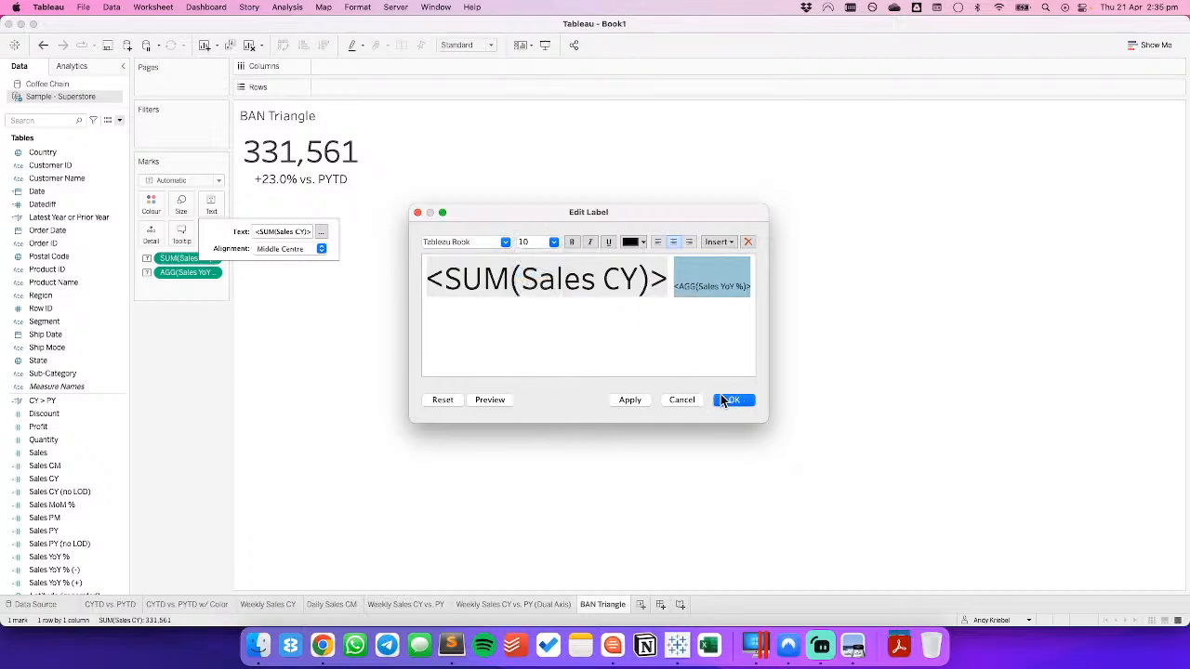
left_click(730, 400)
Check the BAN Arrow example in Chrome, then change Tableau's mark type to Shape and fit the worksheet to Entire View.
key("super+Tab")
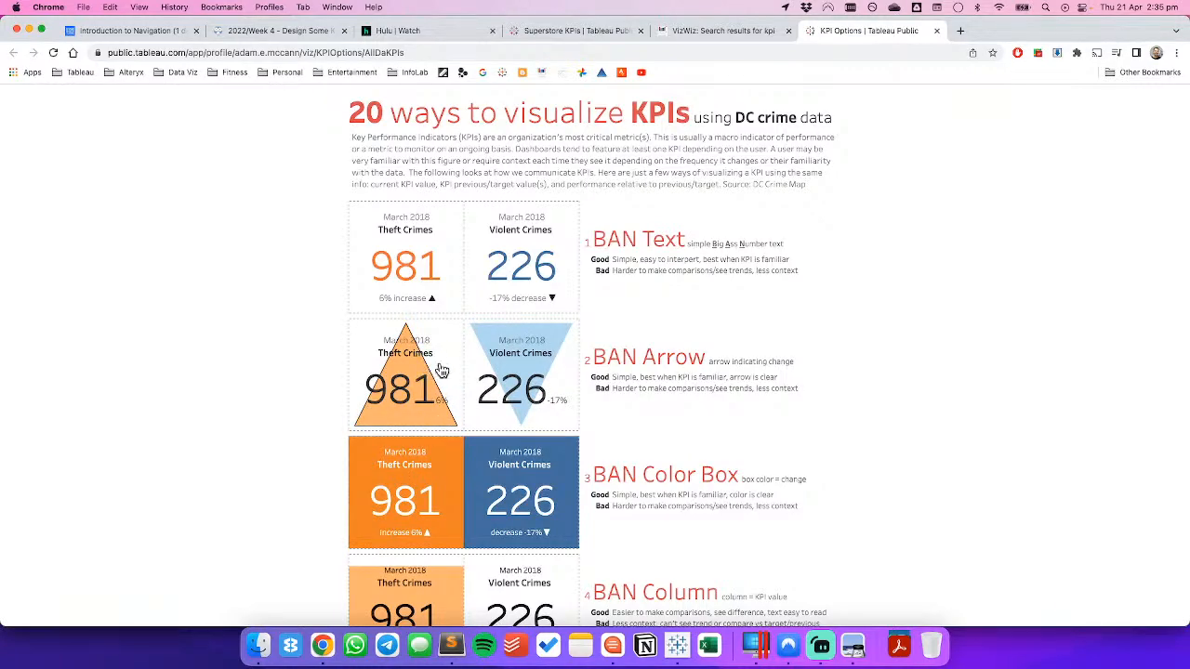
key("super+Tab")
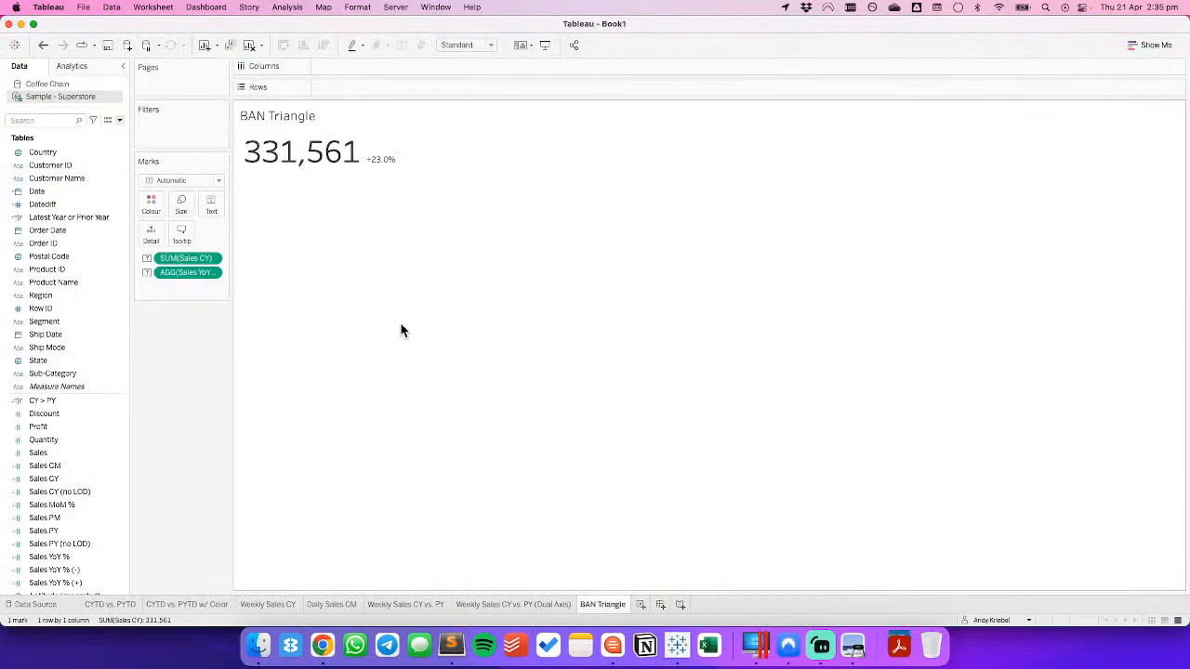
left_click(173, 180)
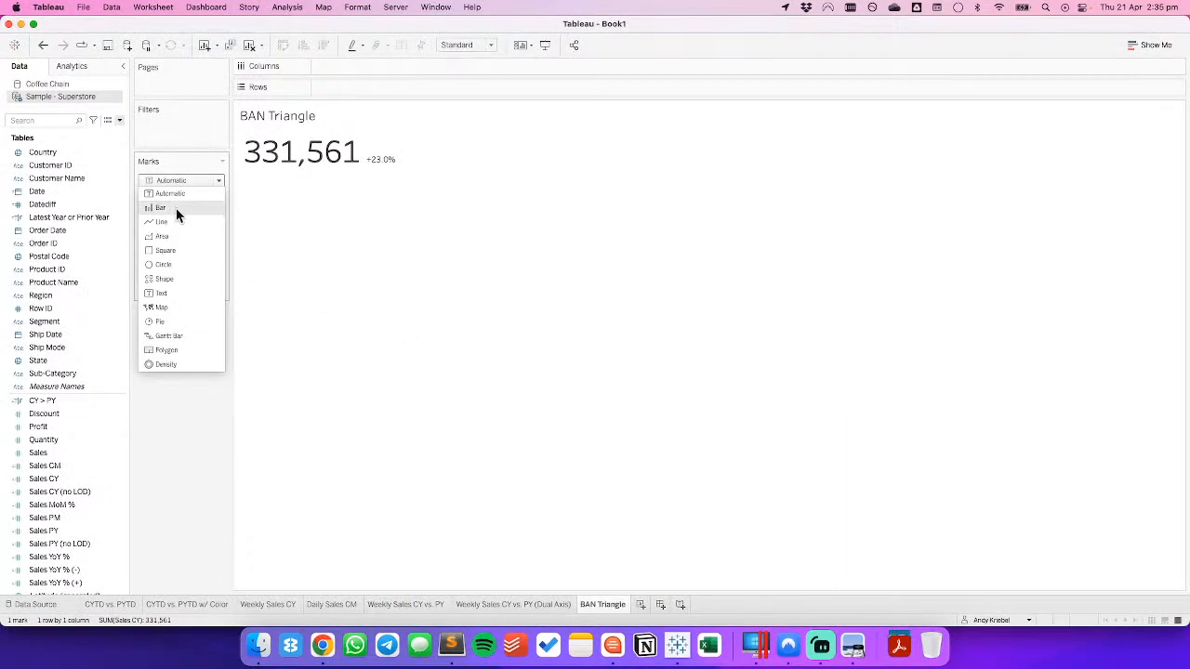
left_click(174, 279)
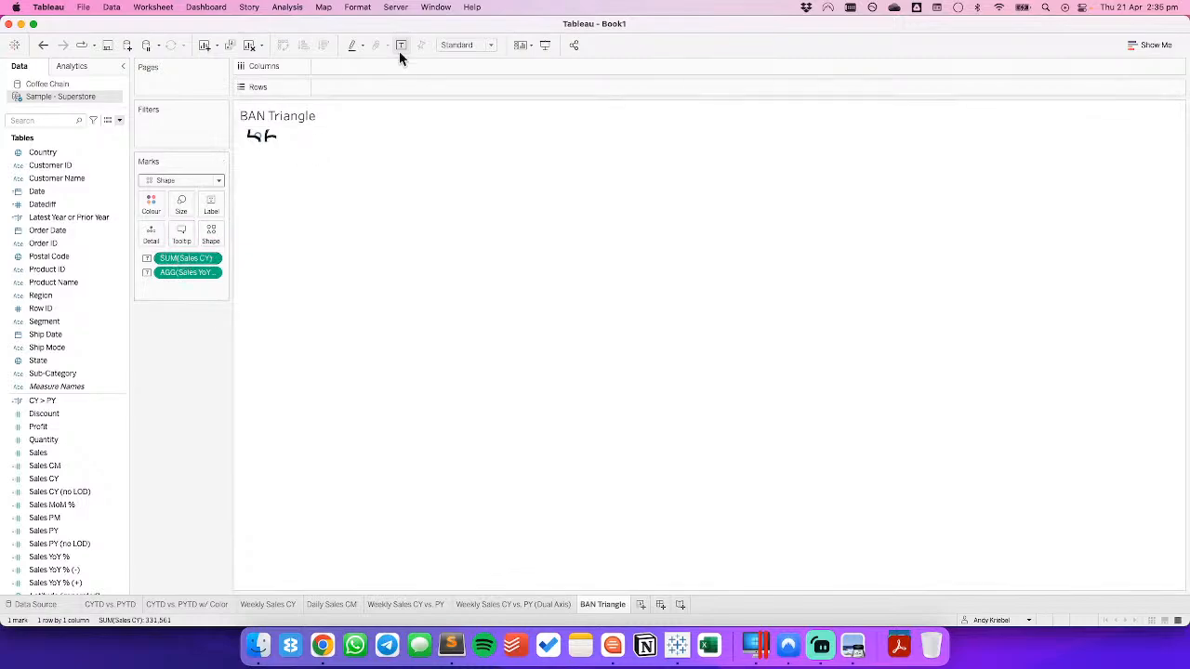
left_click(466, 45)
left_click(456, 86)
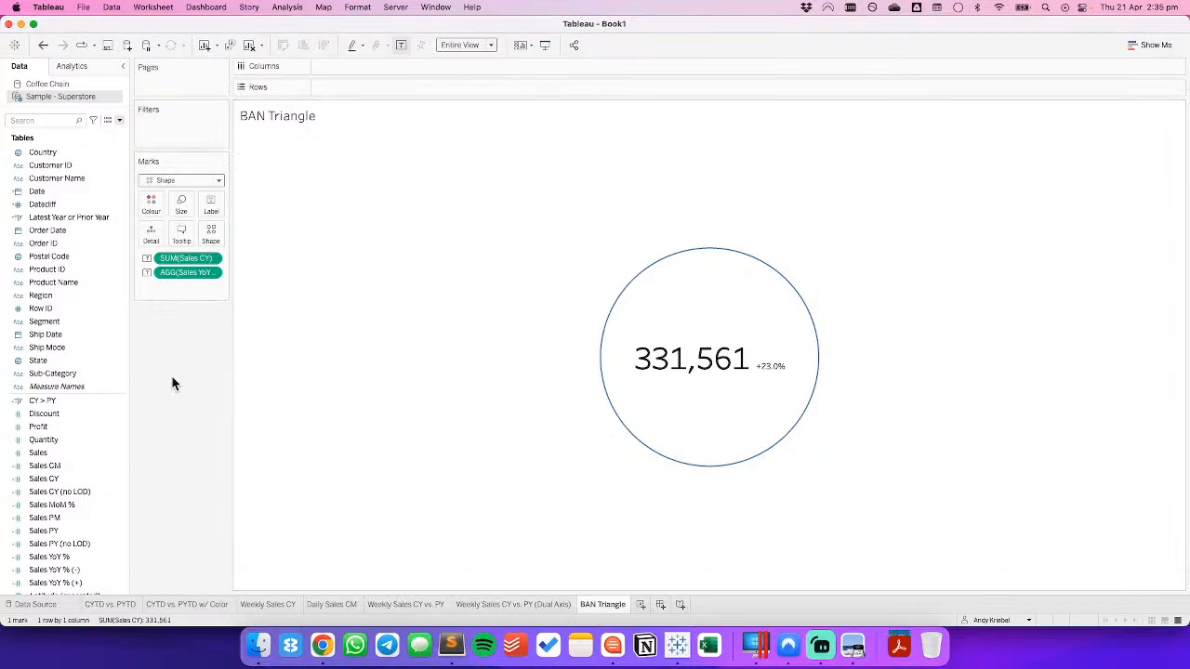
Assign CY > PY to the mark's shape with a filled upward triangle for True, and colour the mark by CY > PY.
left_click(74, 401)
left_click_drag(53, 400, 215, 231)
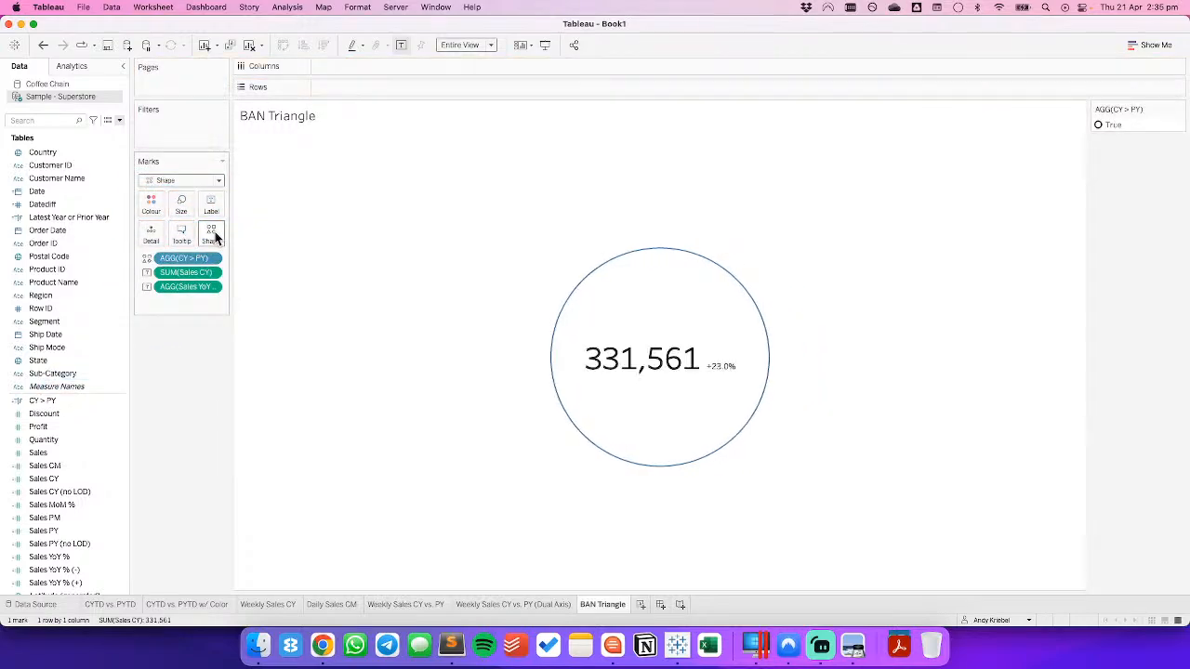
double_click(1132, 126)
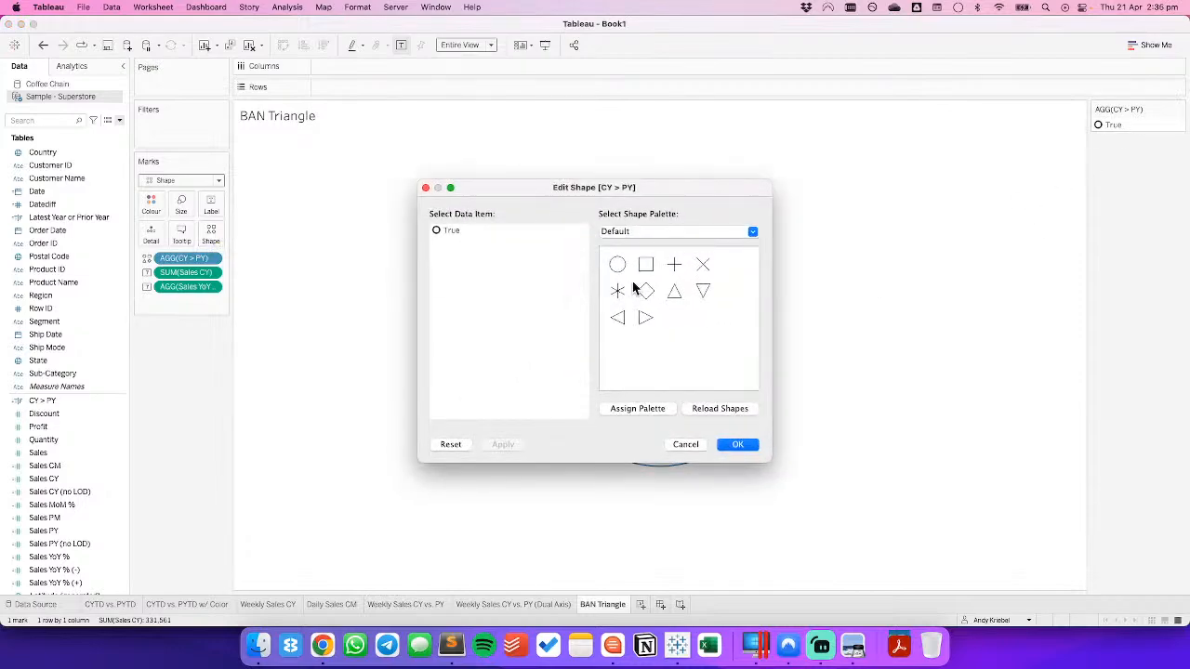
left_click(633, 233)
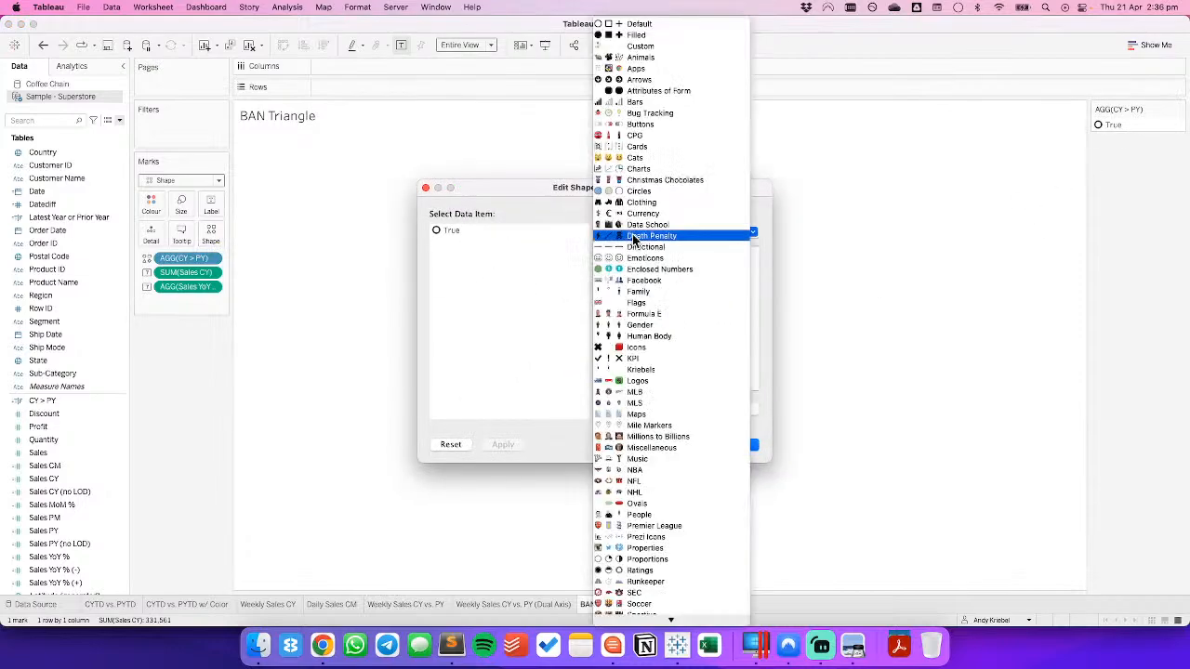
left_click(666, 35)
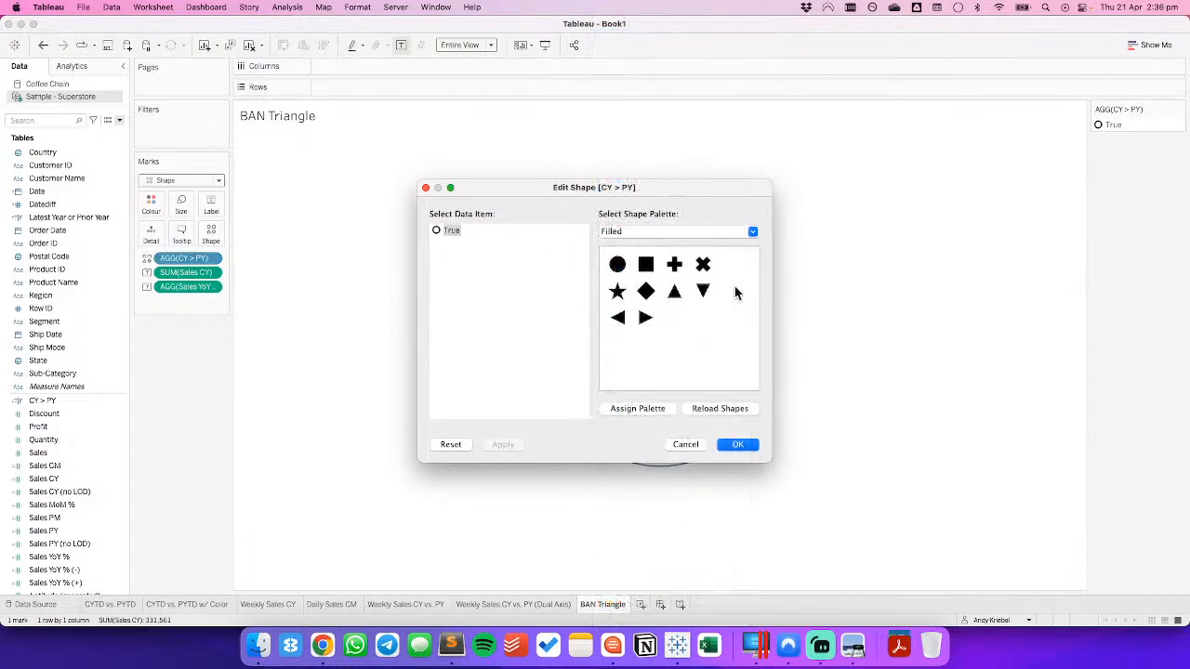
left_click(675, 292)
left_click(737, 446)
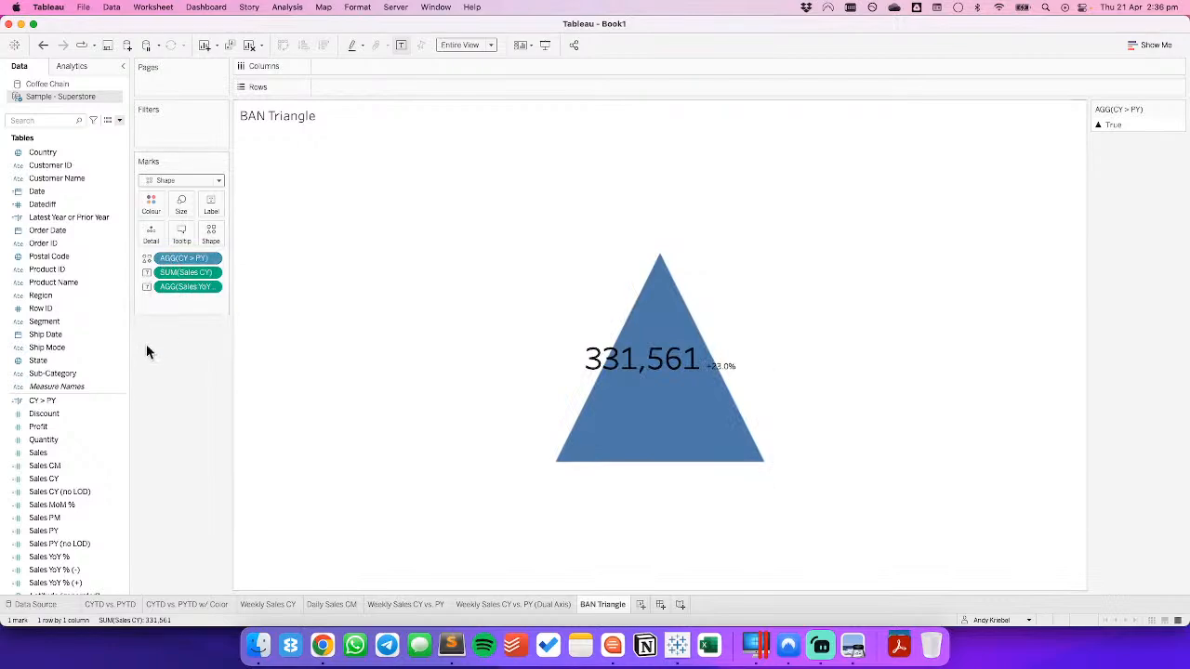
left_click_drag(100, 401, 151, 199)
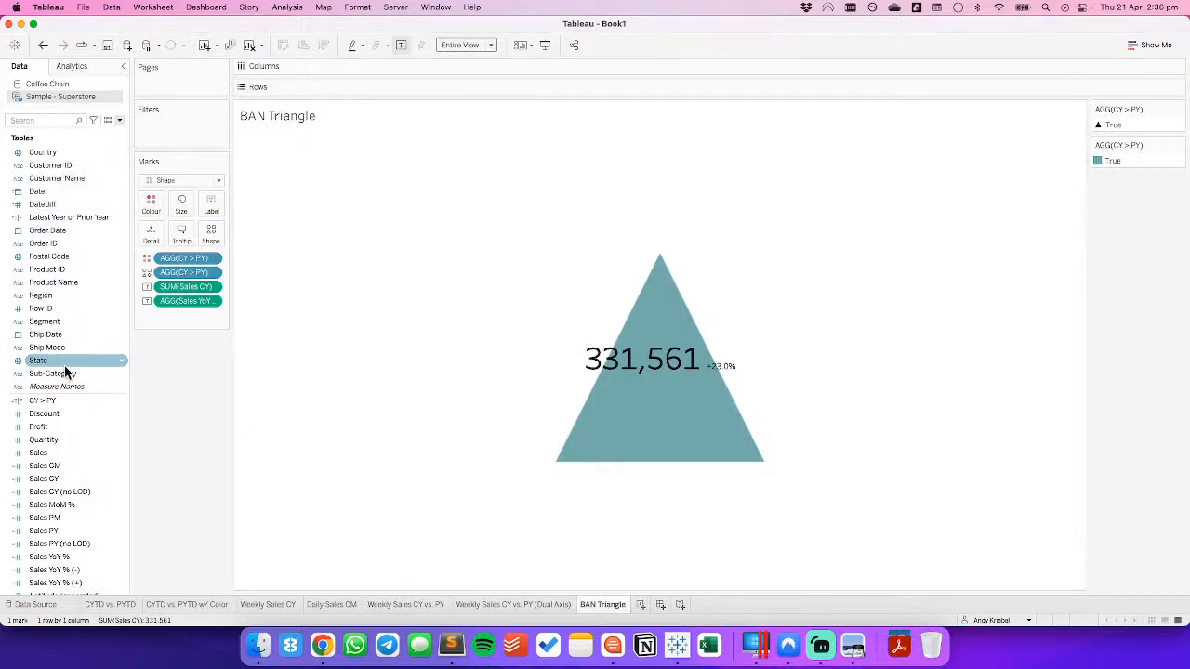
Filter the worksheet to the Binders sub-category and add that filter to context.
left_click_drag(65, 373, 172, 136)
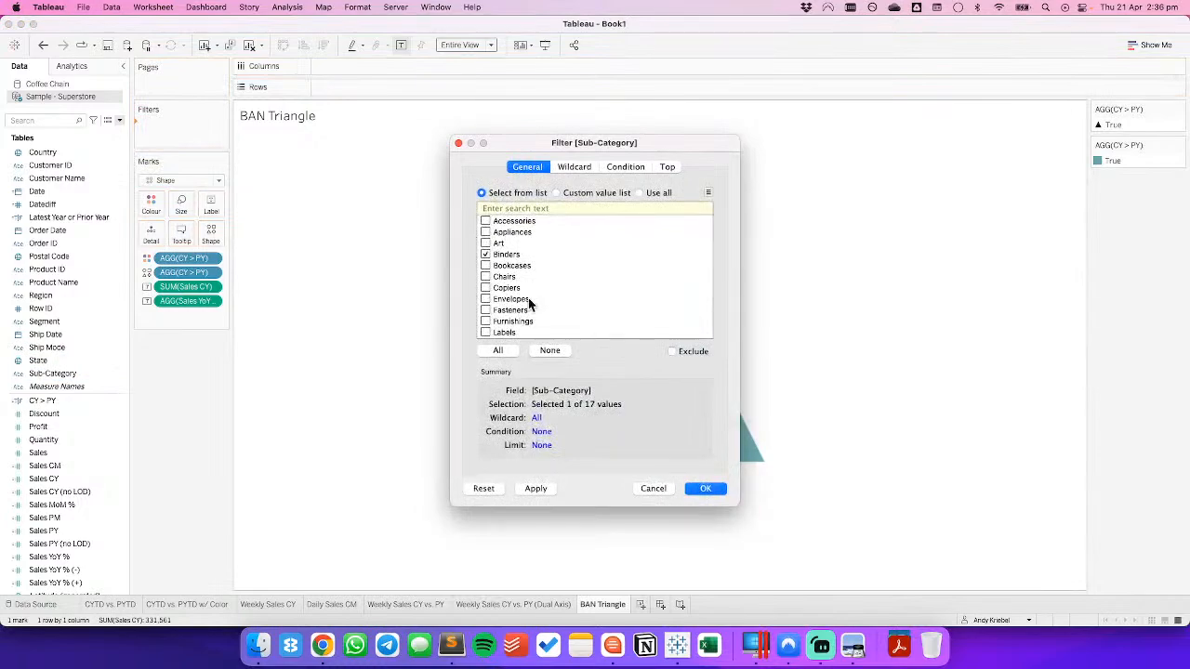
left_click(706, 488)
left_click(216, 127)
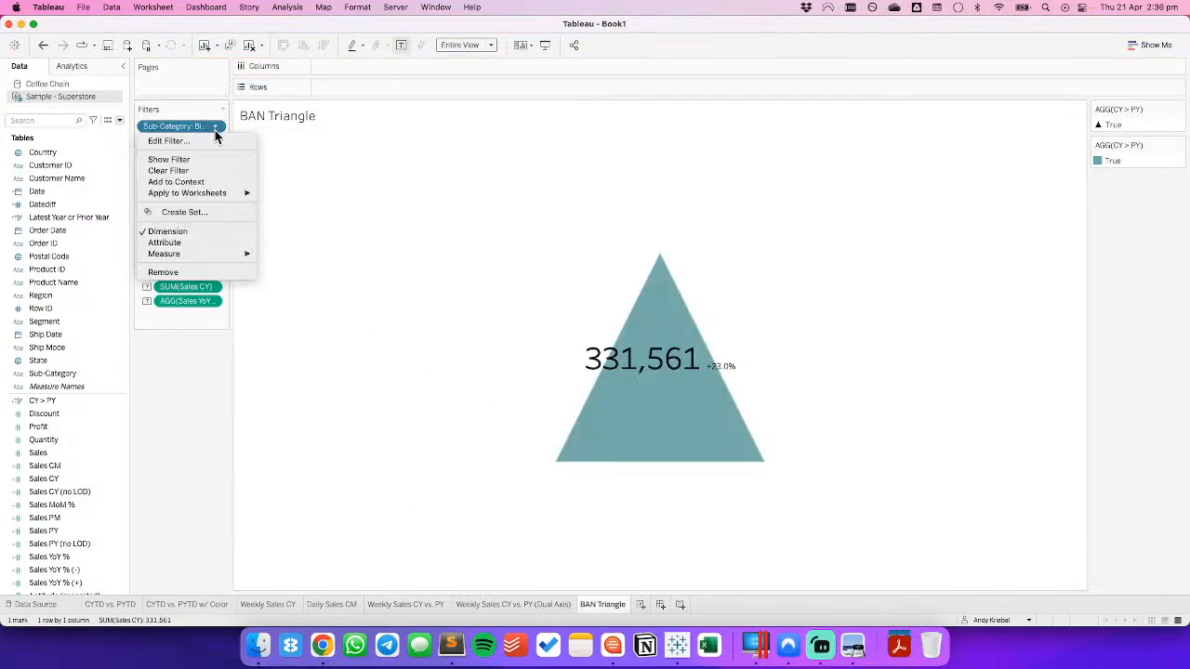
left_click(188, 182)
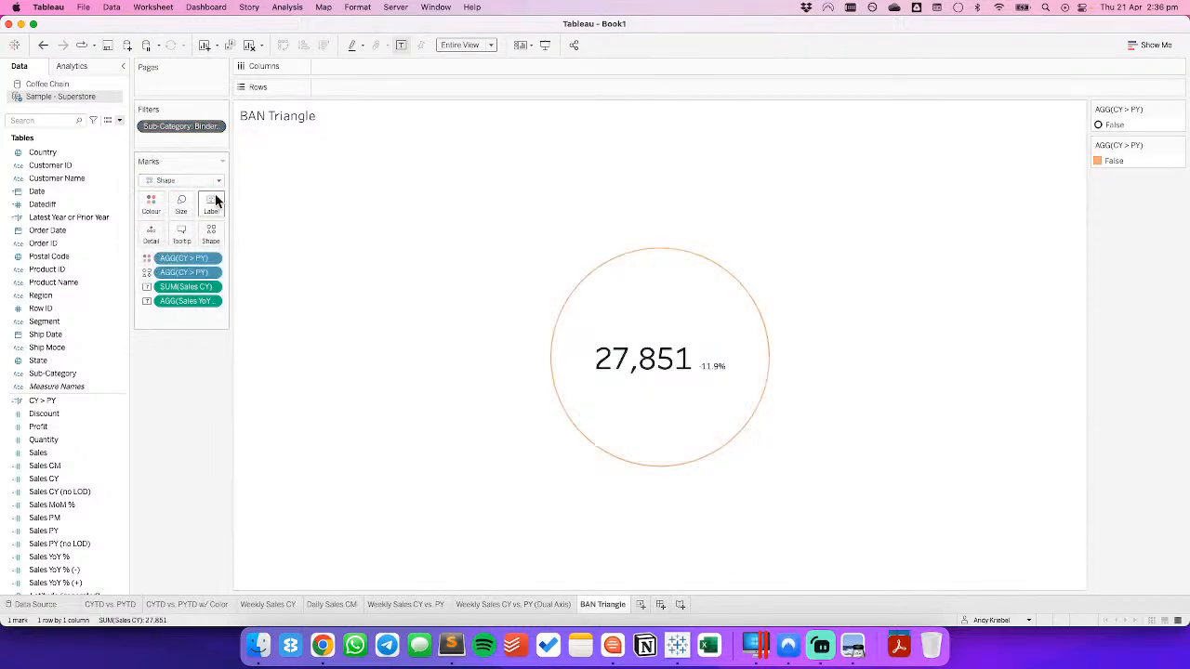
Set the CY > PY shape for False to the downward triangle from the Filled palette.
double_click(1153, 124)
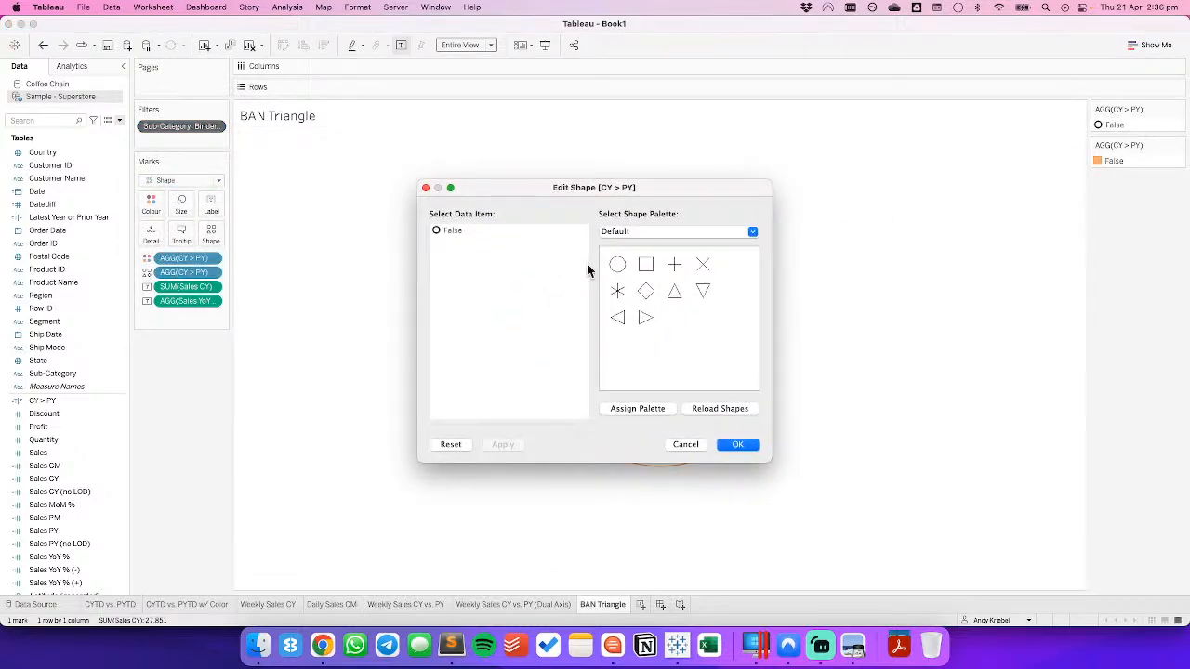
left_click(623, 234)
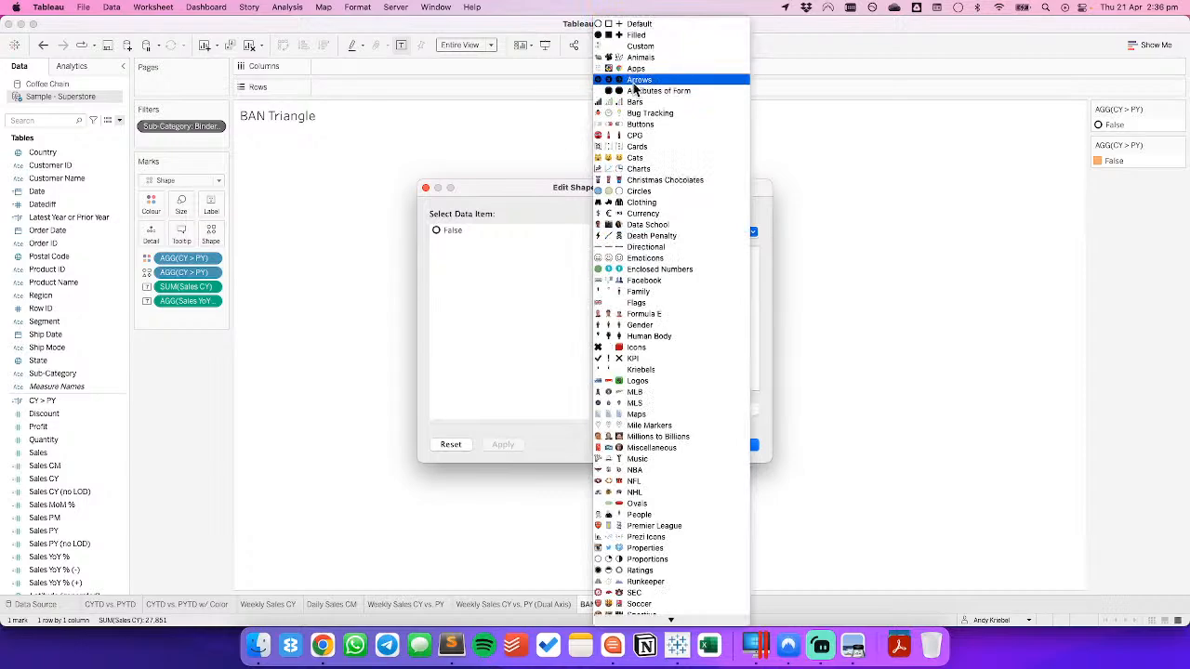
left_click(636, 38)
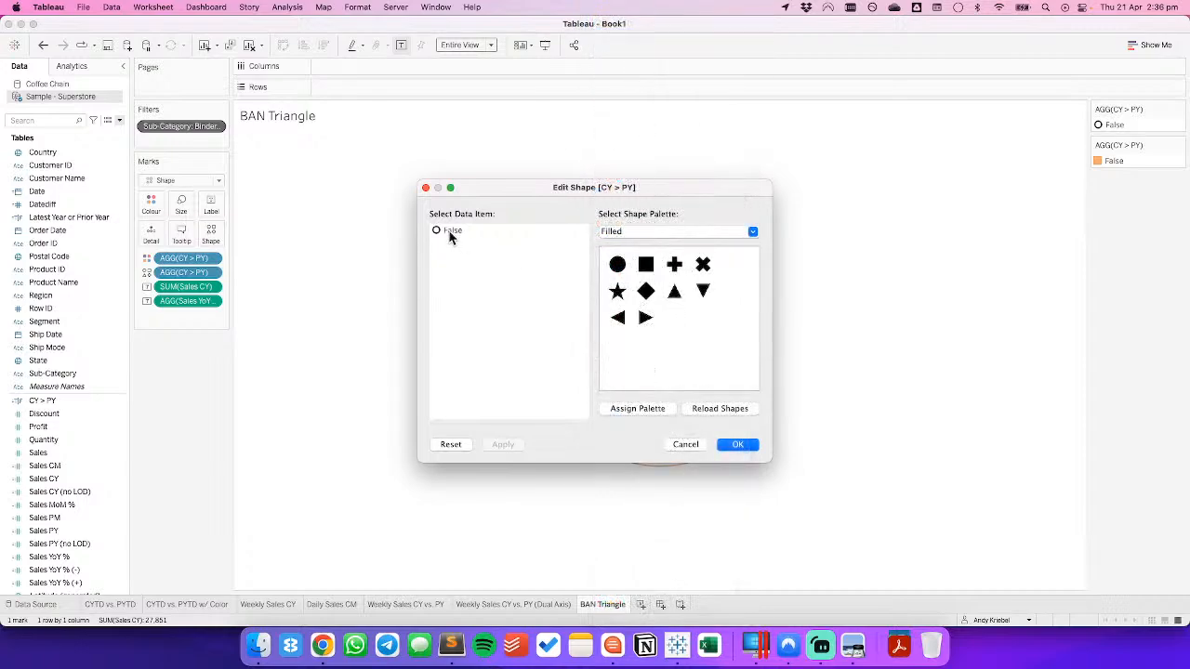
left_click(702, 291)
left_click(737, 444)
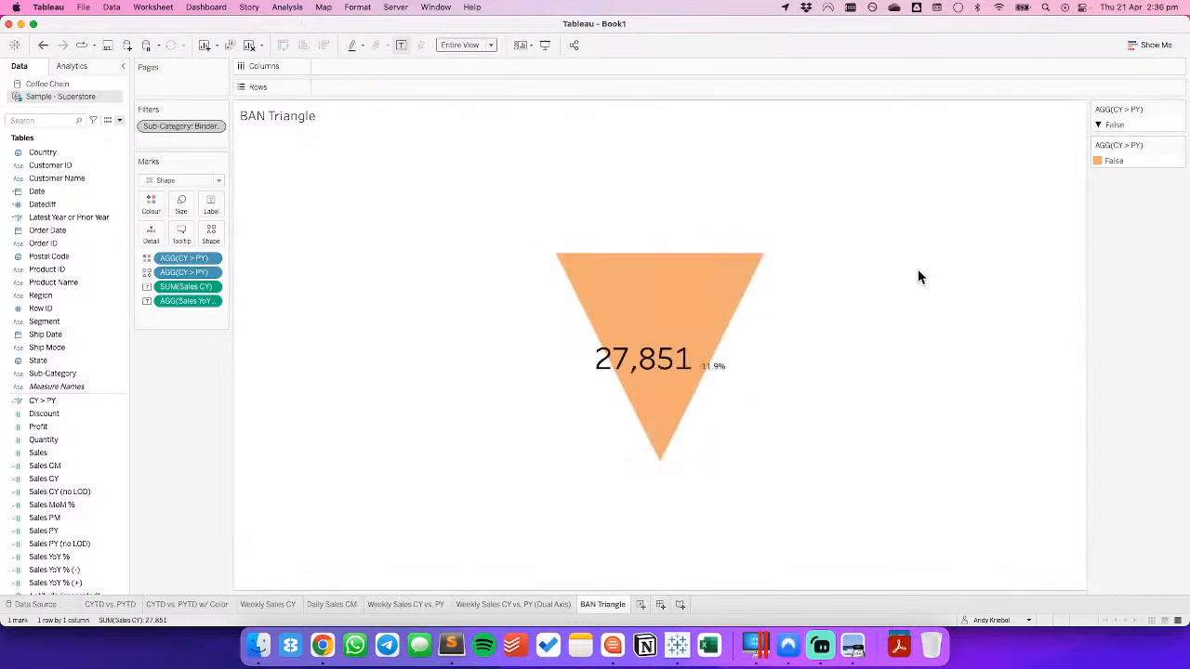
Open the triangle mark's label text for editing, examine its layout, and close the editor.
left_click(211, 206)
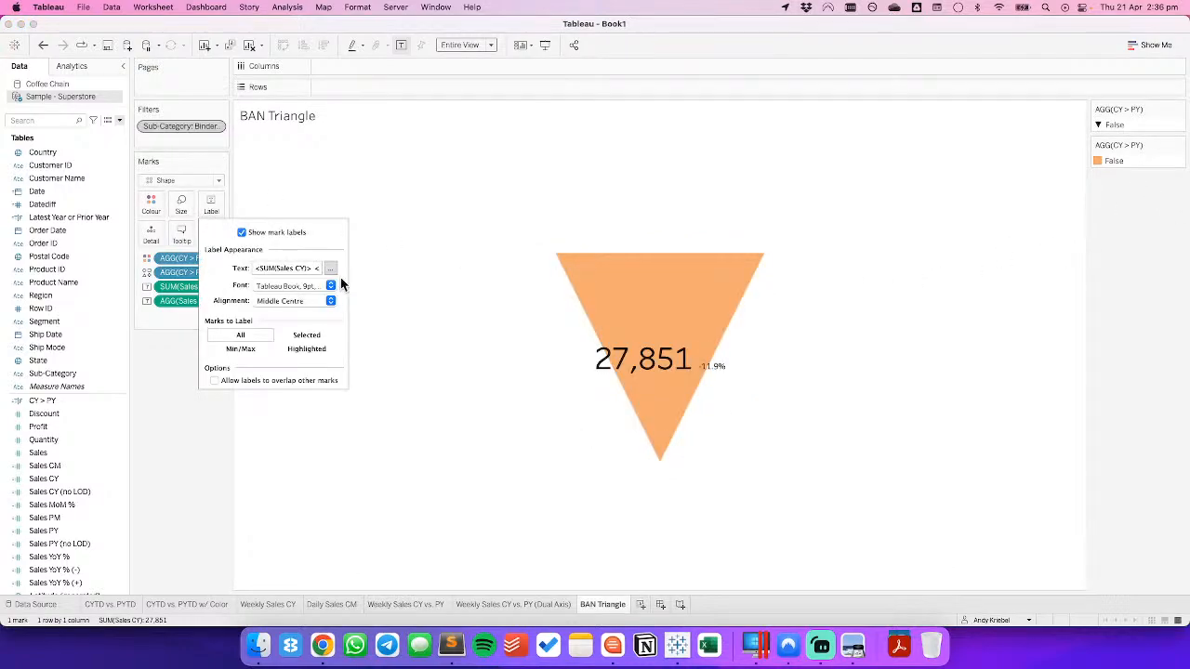
left_click(330, 269)
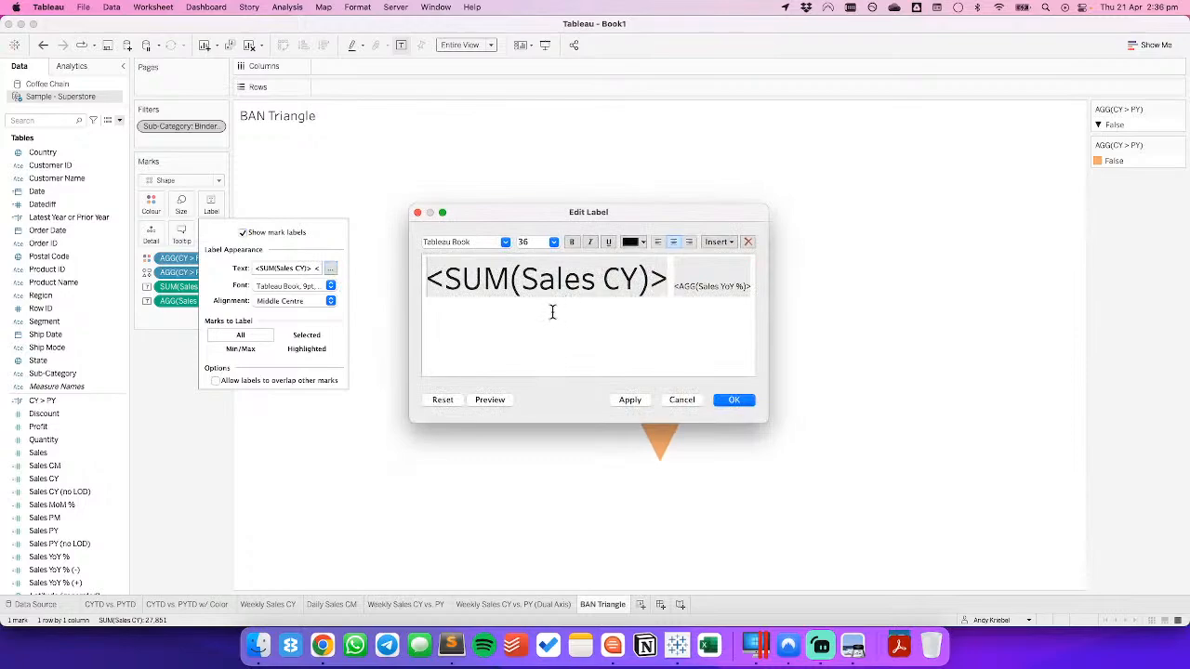
left_click(734, 400)
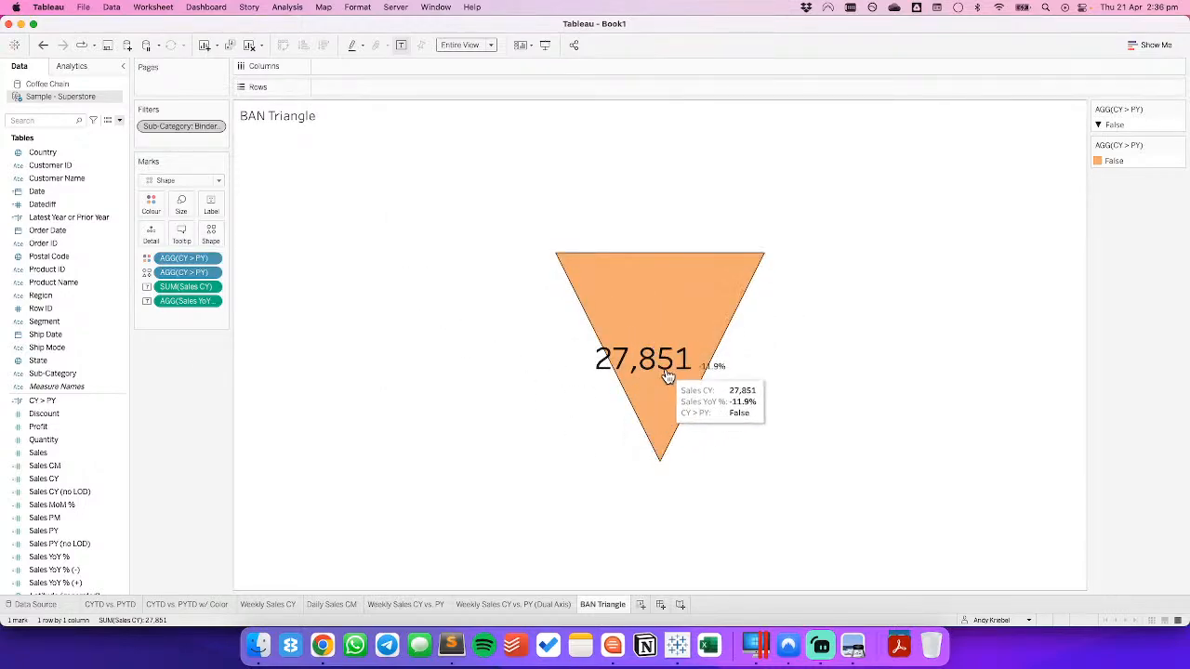
Edit the triangle mark's label so Sales YoY % sits on its own line beneath Sales CY.
left_click(210, 206)
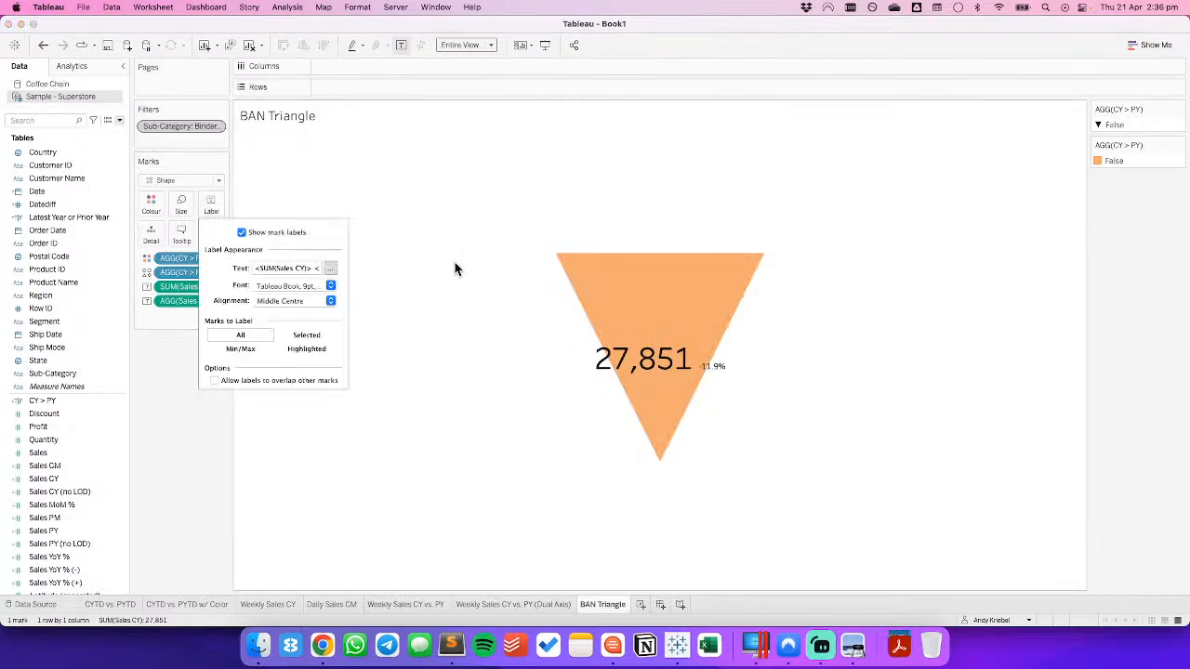
left_click(331, 268)
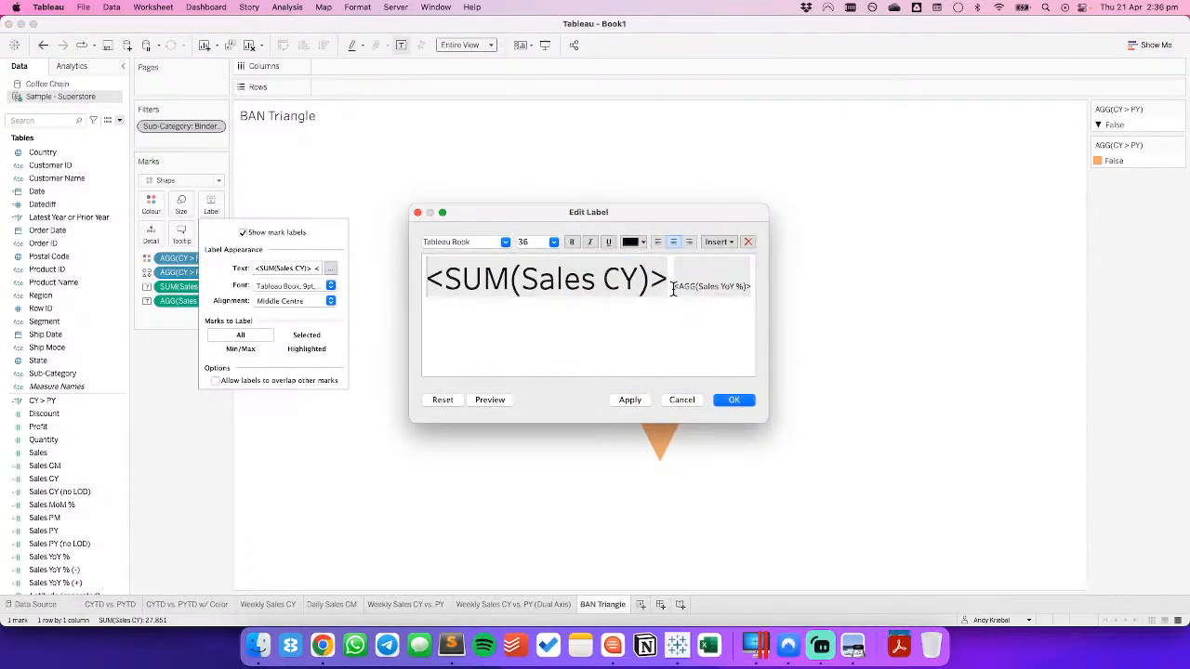
key("Return")
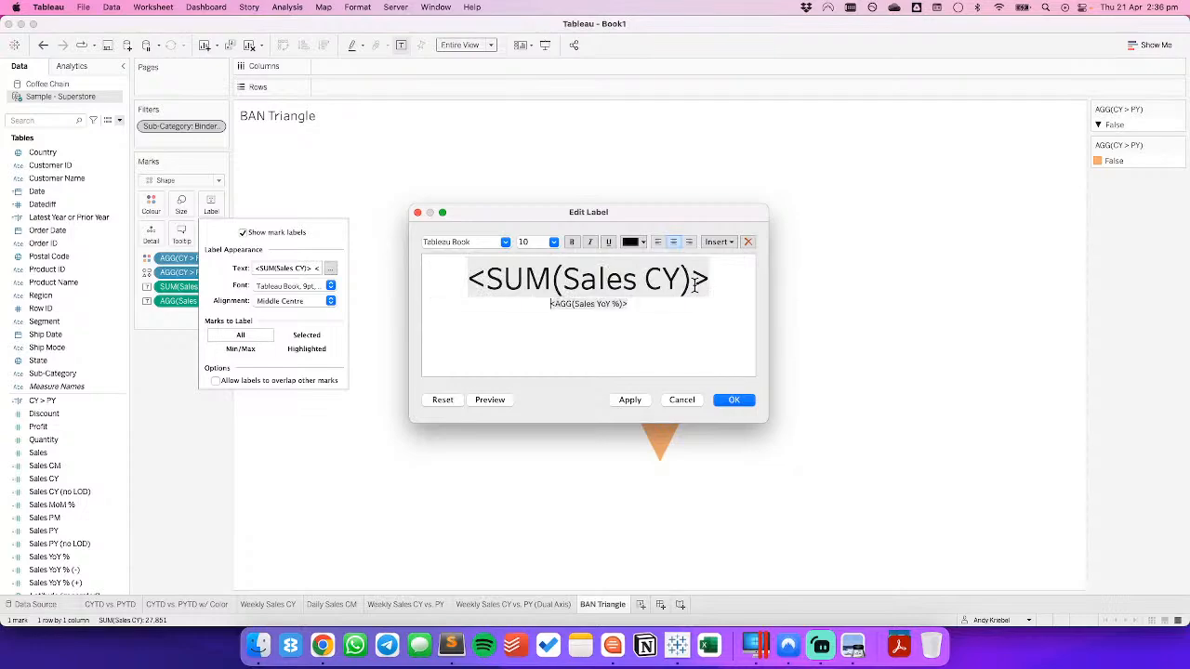
left_click(744, 401)
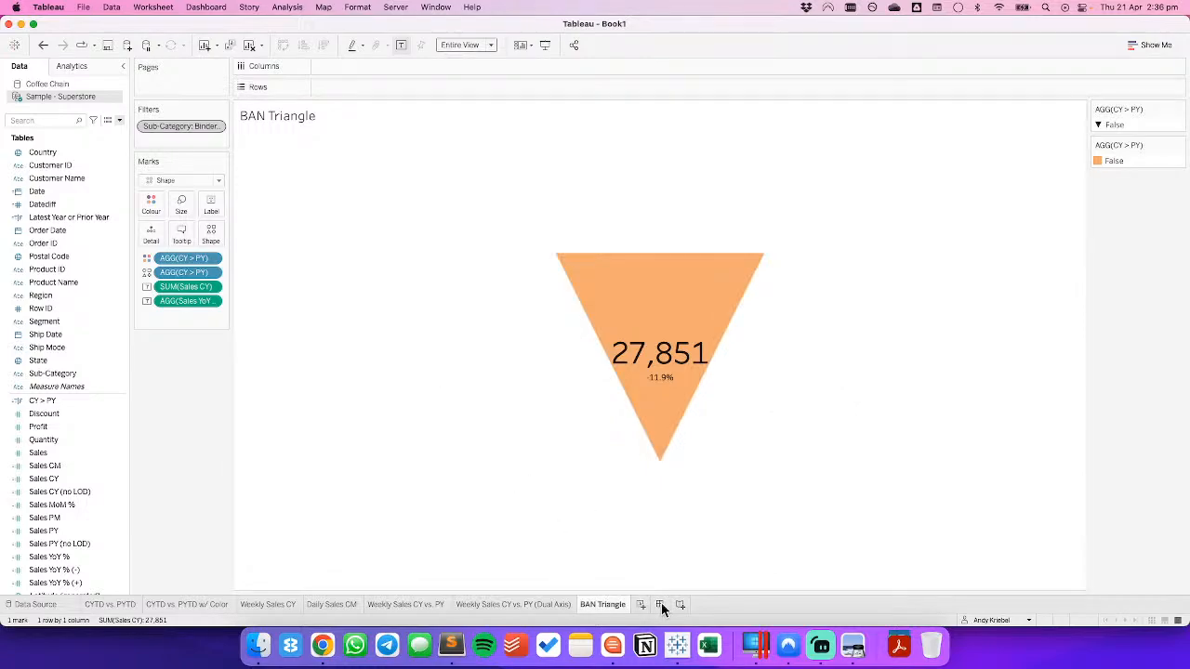
Compare with the BAN Arrow reference in Chrome, return to Tableau, and duplicate the BAN Triangle worksheet.
key("super+Tab")
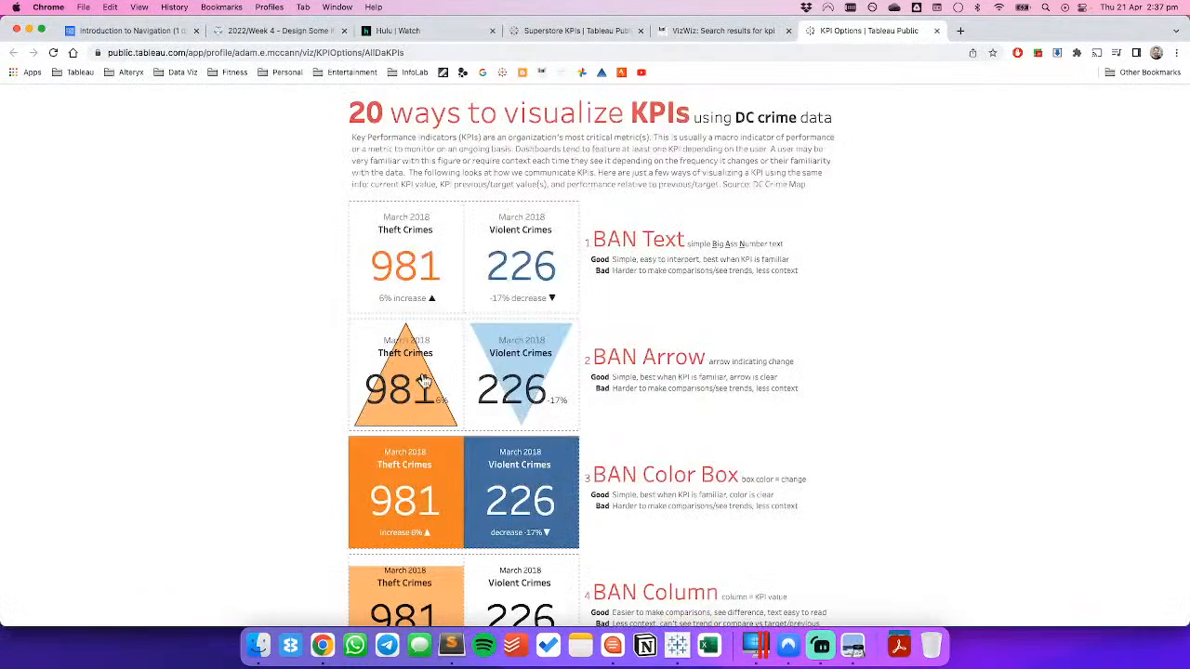
key("super+Tab")
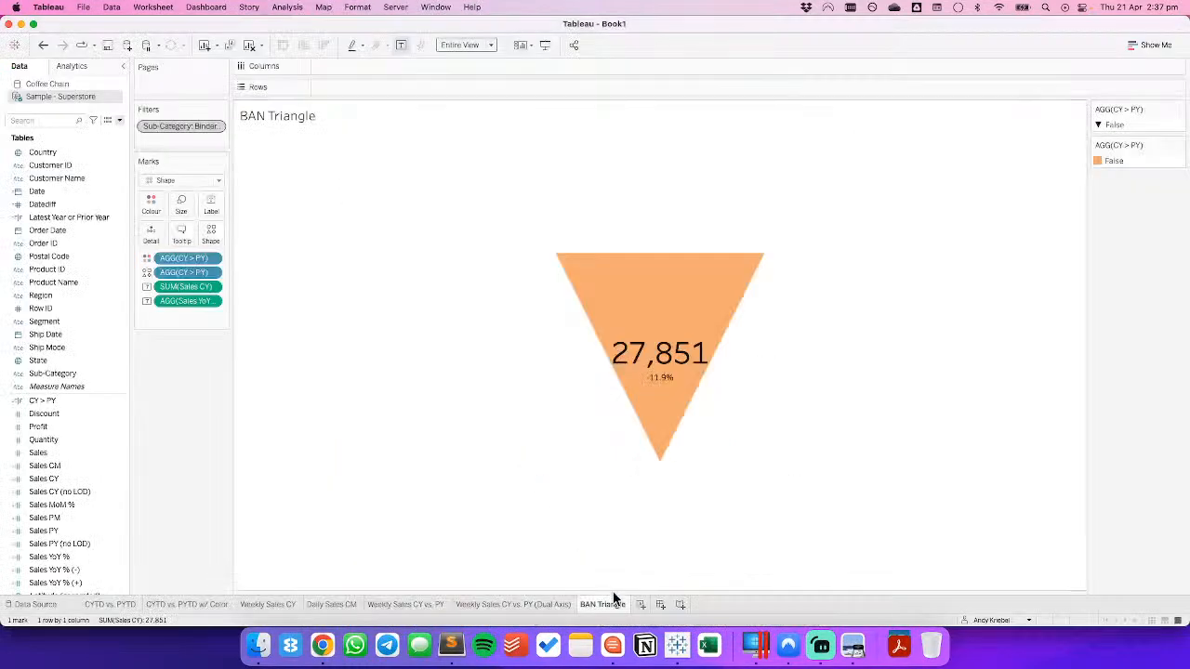
right_click(609, 603)
left_click(640, 494)
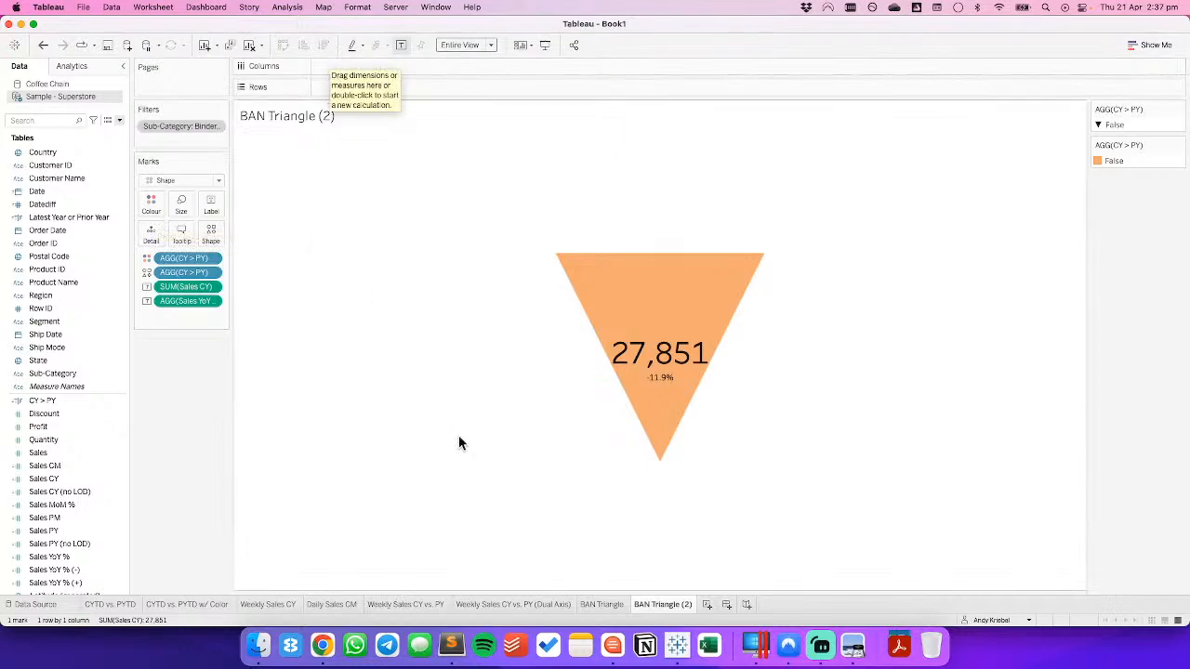
Check the BAN Color Box reference in Chrome, then in Tableau add AVG(1) to Columns and change the mark type to Bar.
key("super+Tab")
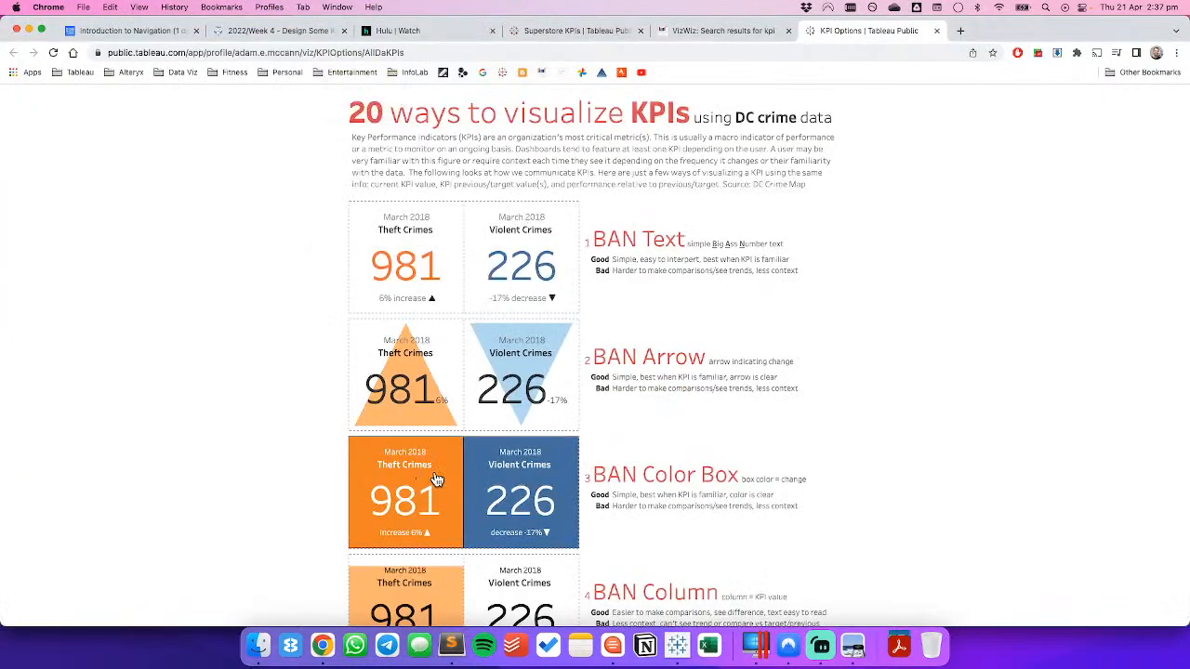
key("super+Tab")
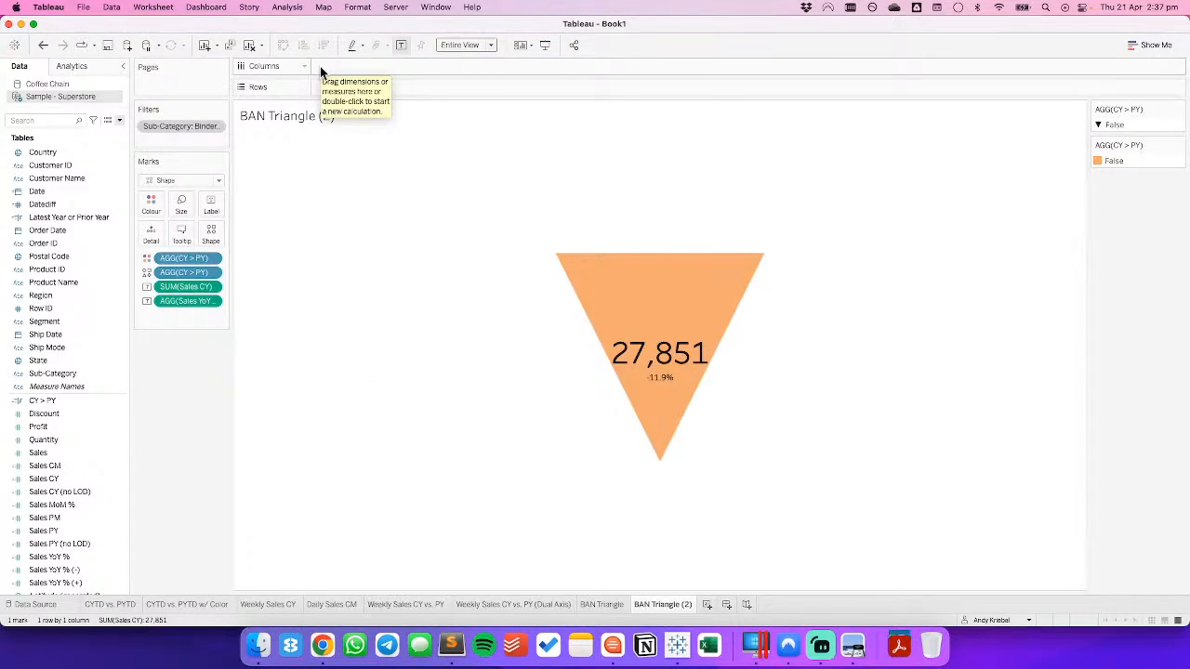
type("avg(1)")
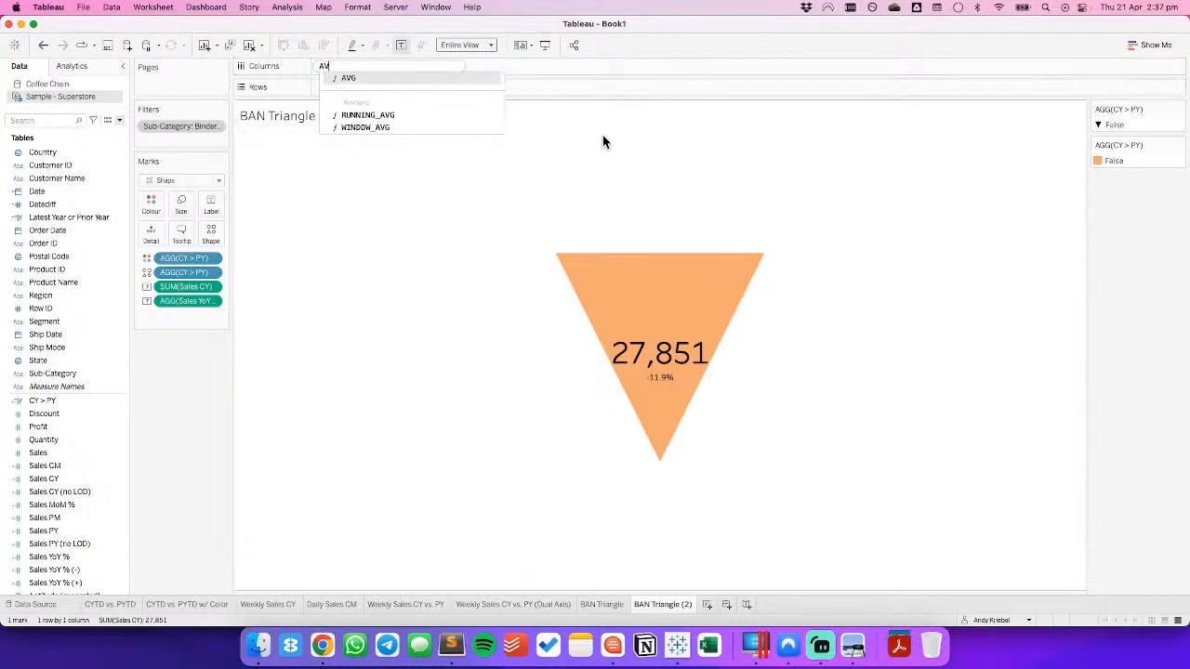
key("Return")
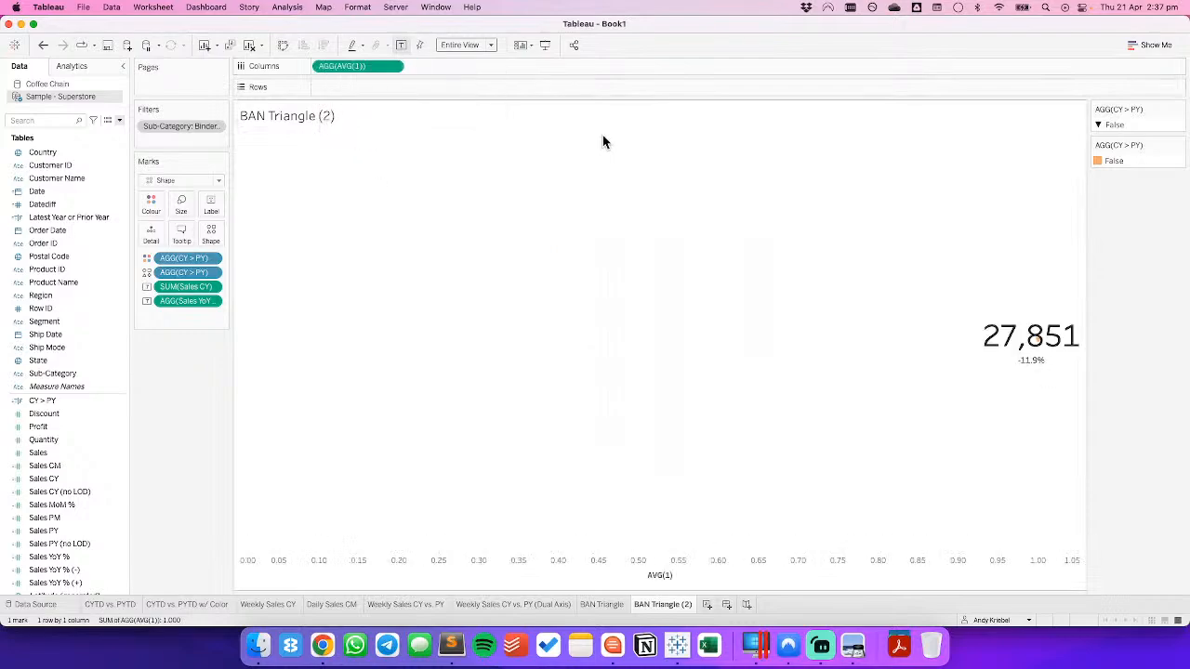
left_click(178, 181)
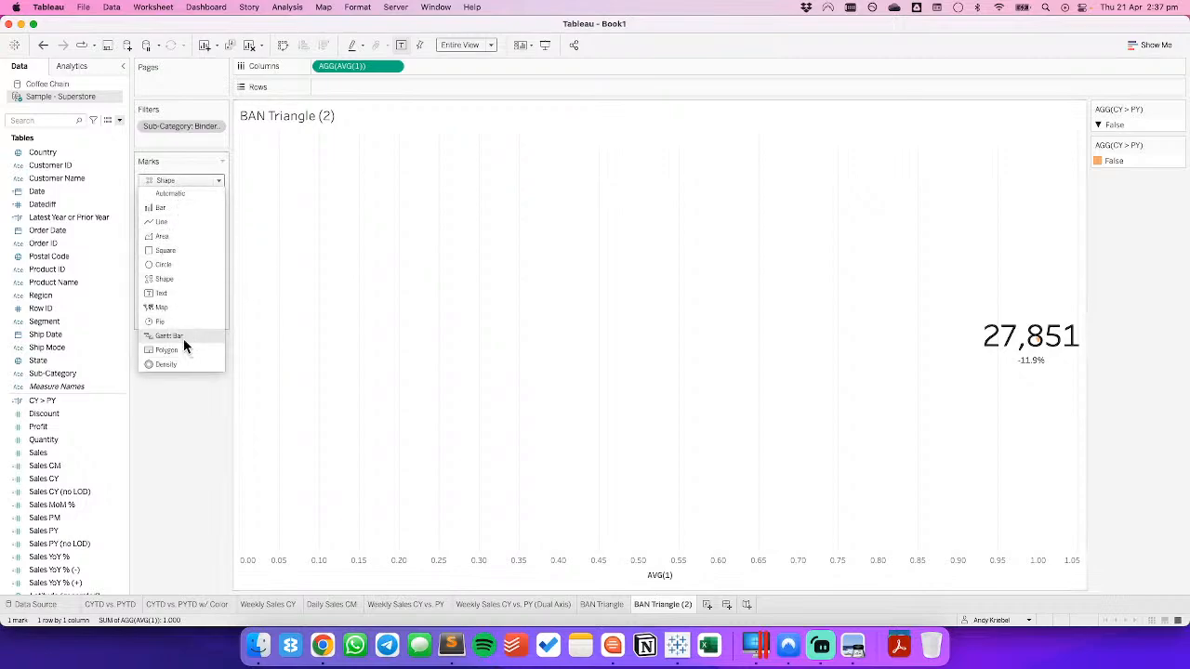
left_click(166, 208)
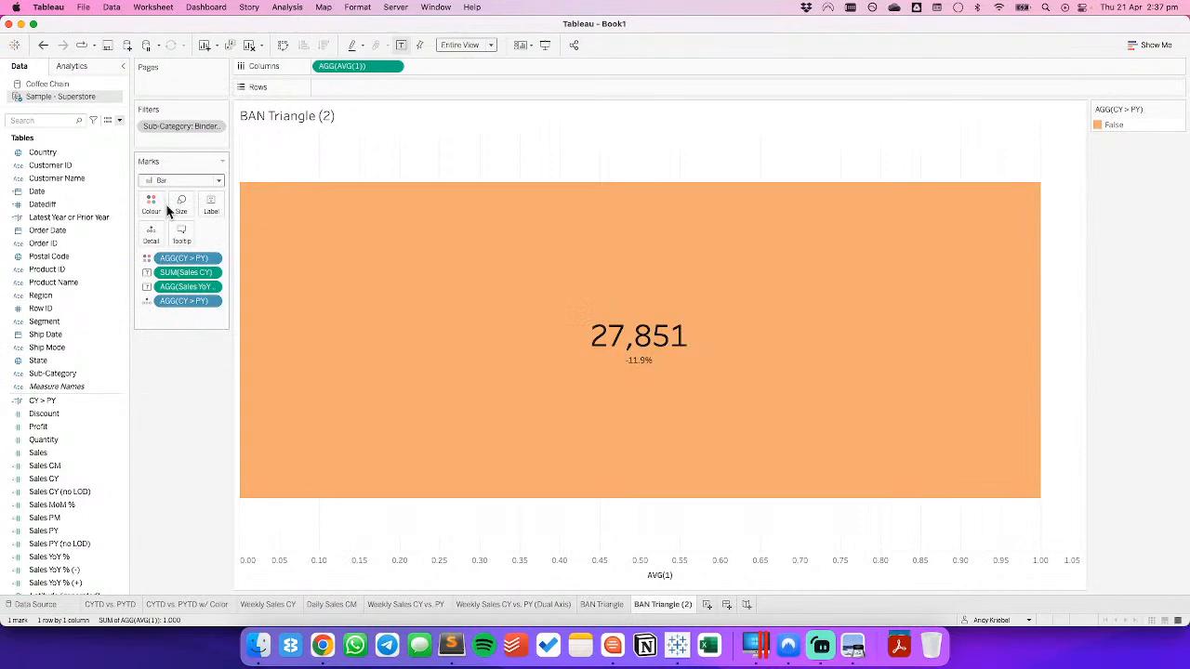
Enlarge the bar to its maximum size and hide the AVG(1) axis header.
left_click_drag(181, 234, 324, 235)
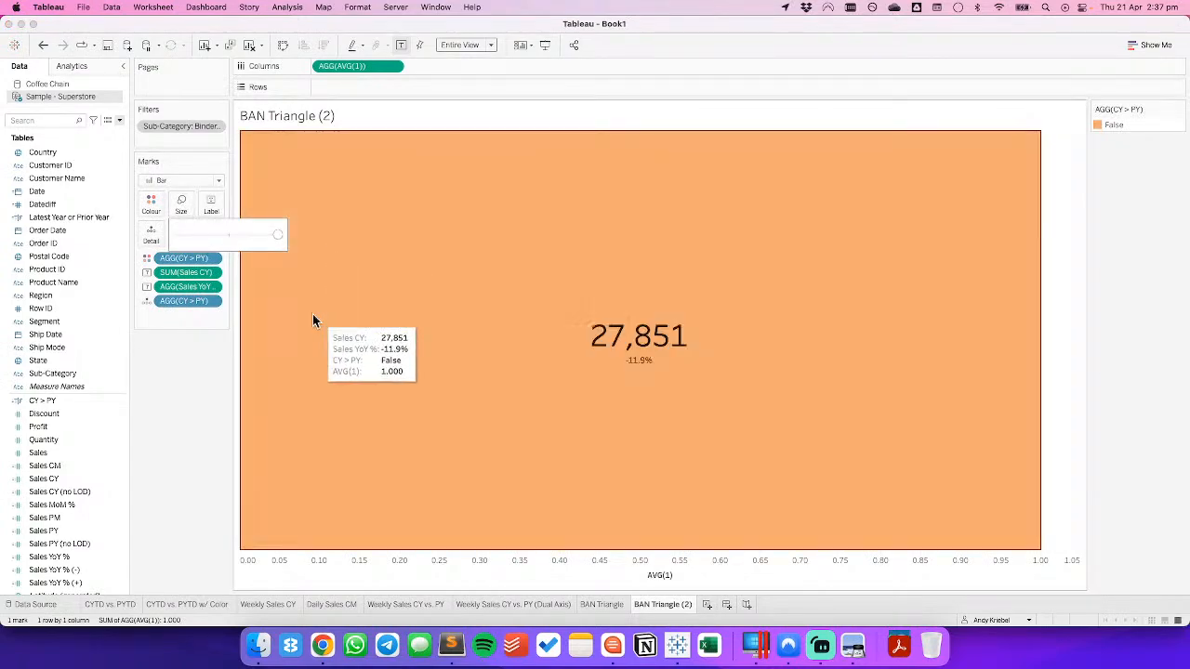
left_click(393, 67)
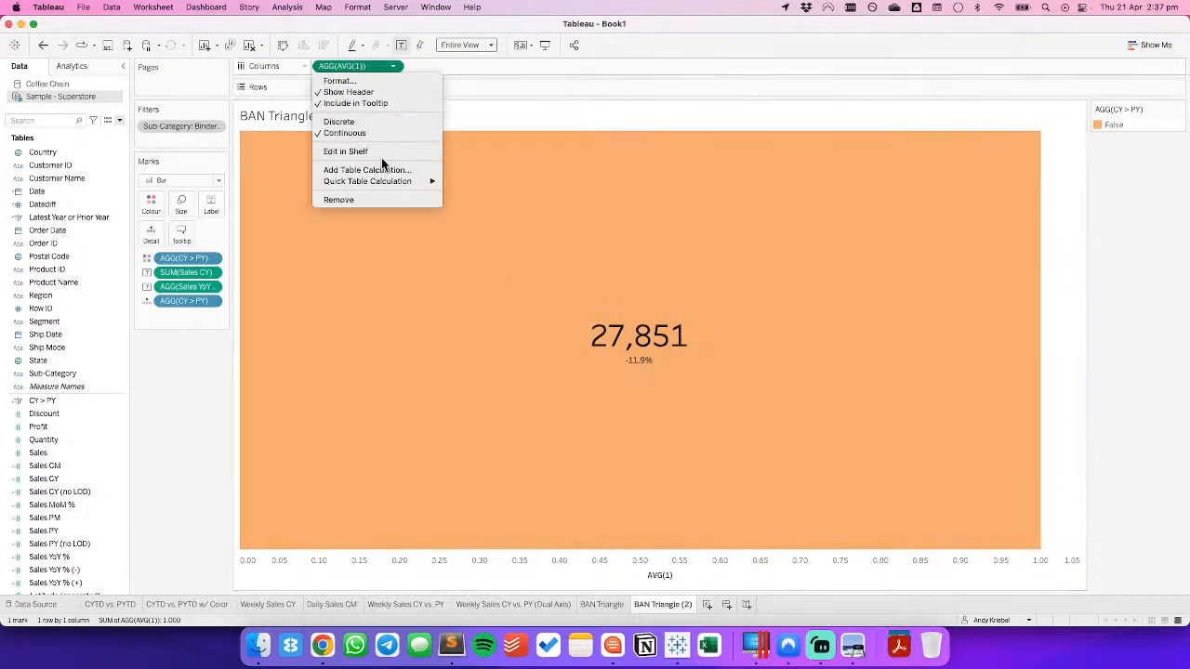
left_click(355, 92)
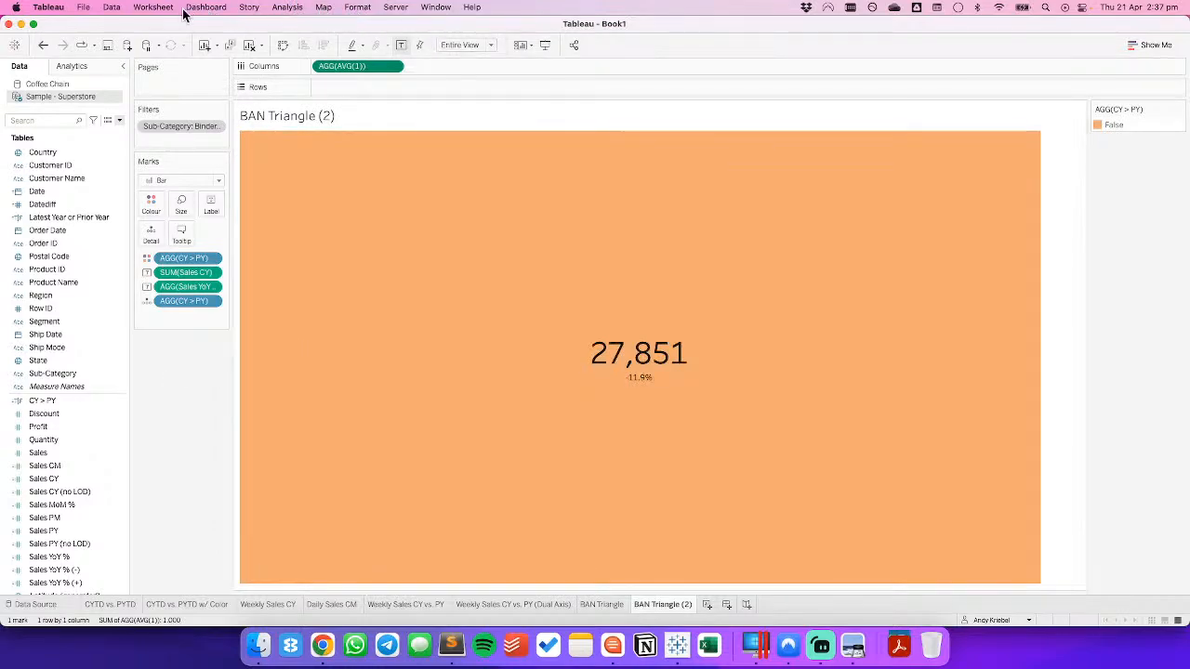
Format the sheet's lines, setting both the grid lines and the zero lines to None.
left_click(154, 8)
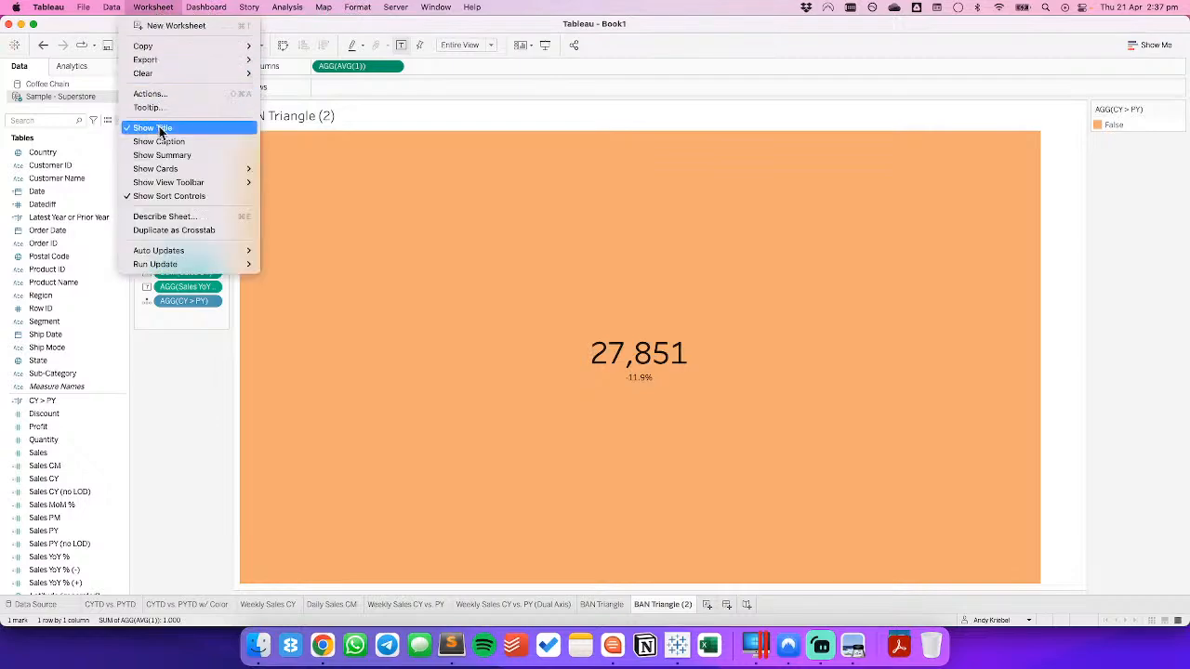
mouse_move(357, 7)
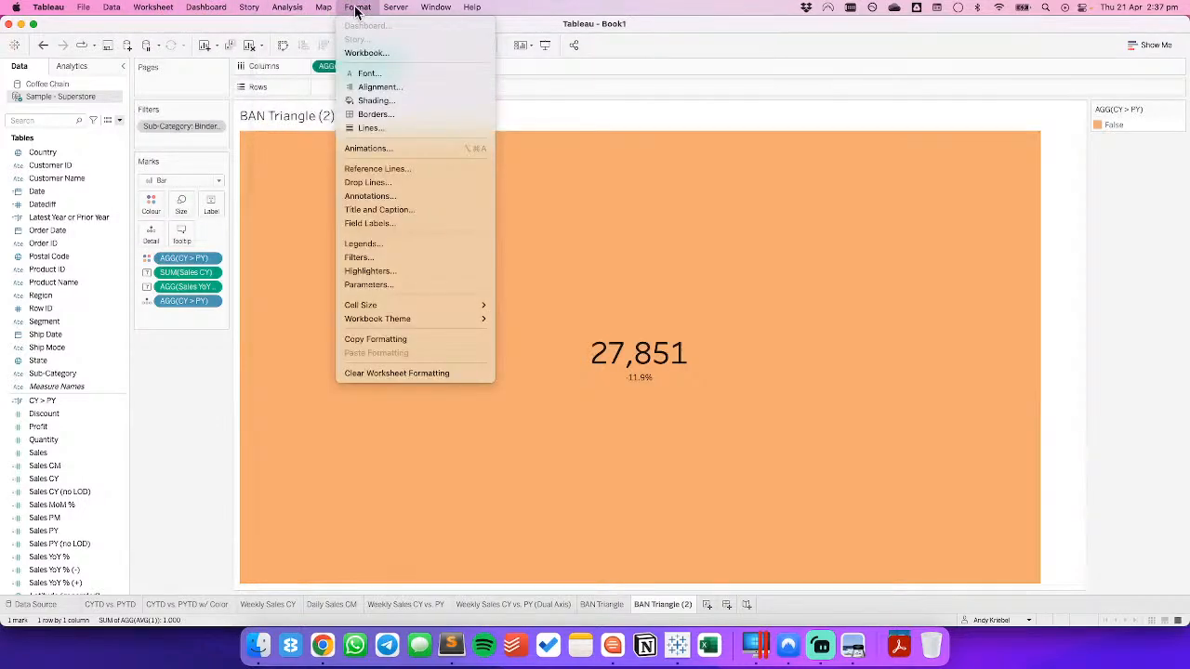
left_click(364, 128)
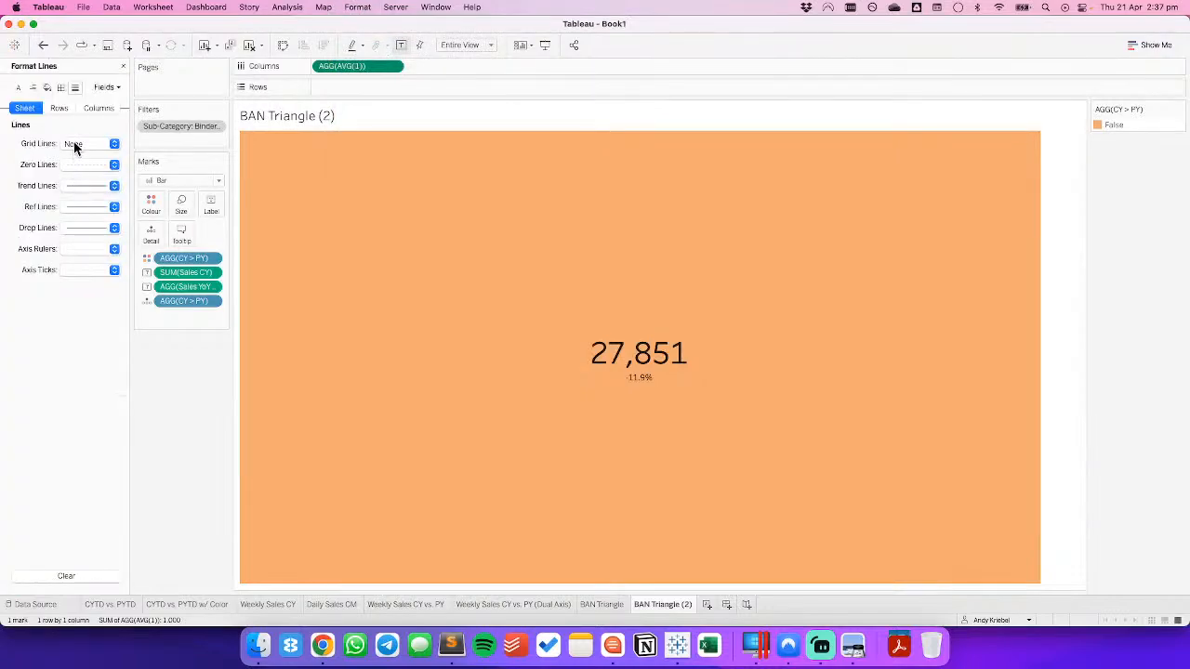
left_click(76, 145)
left_click(80, 163)
left_click(80, 164)
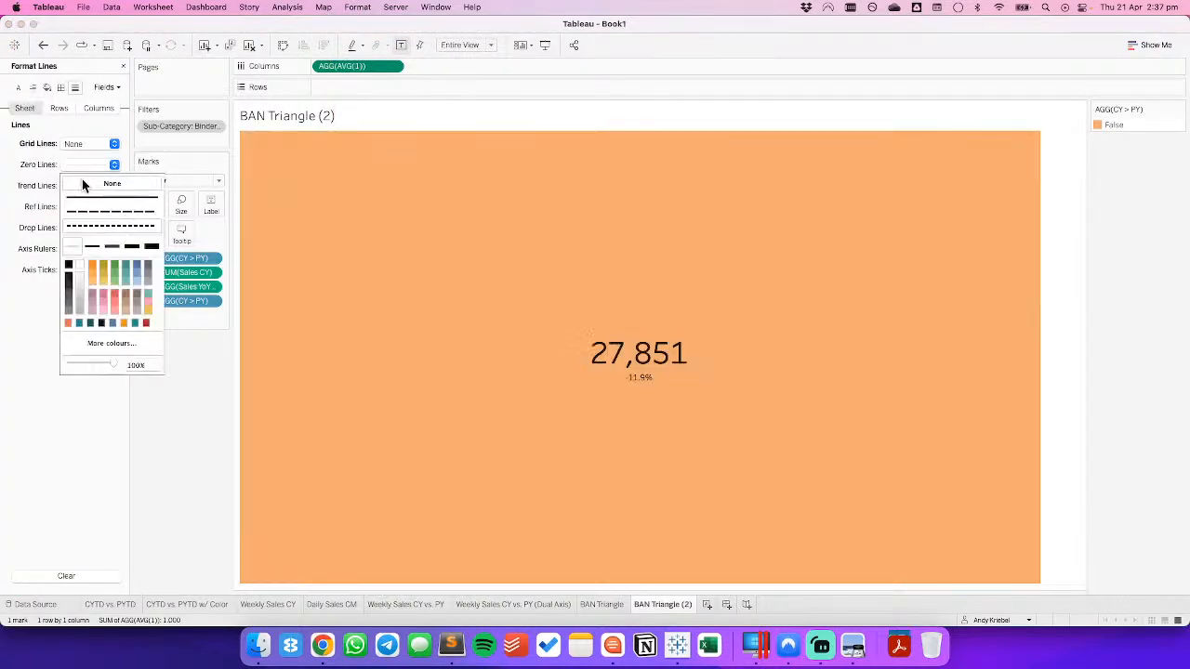
left_click(82, 184)
left_click(167, 427)
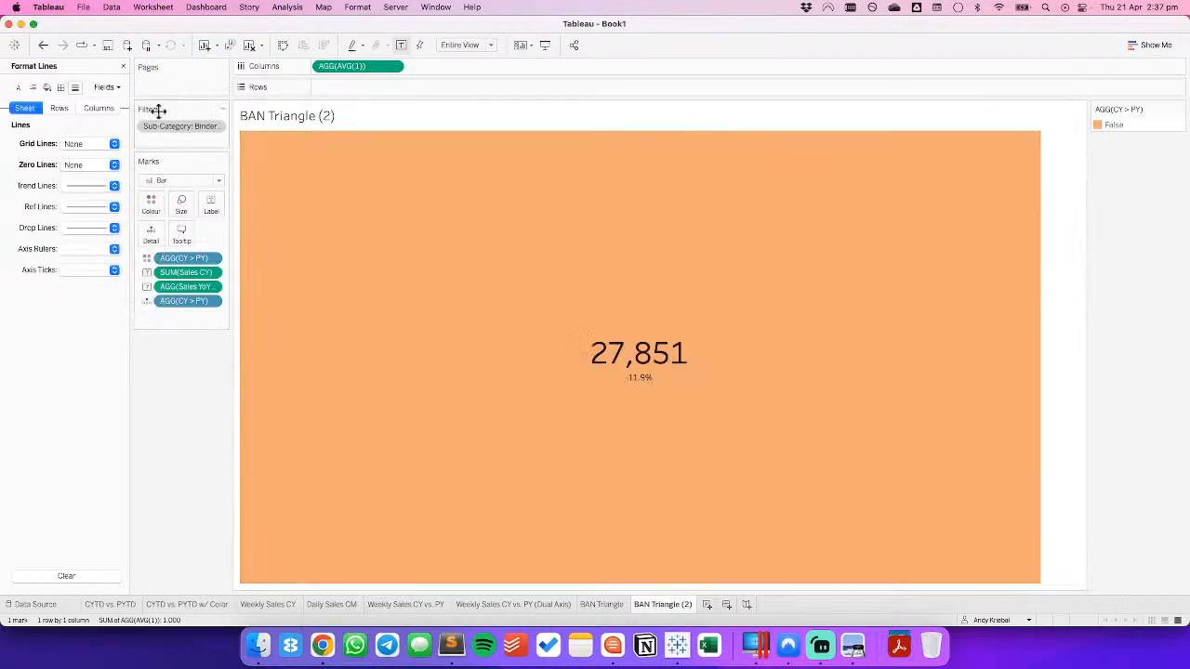
left_click(124, 66)
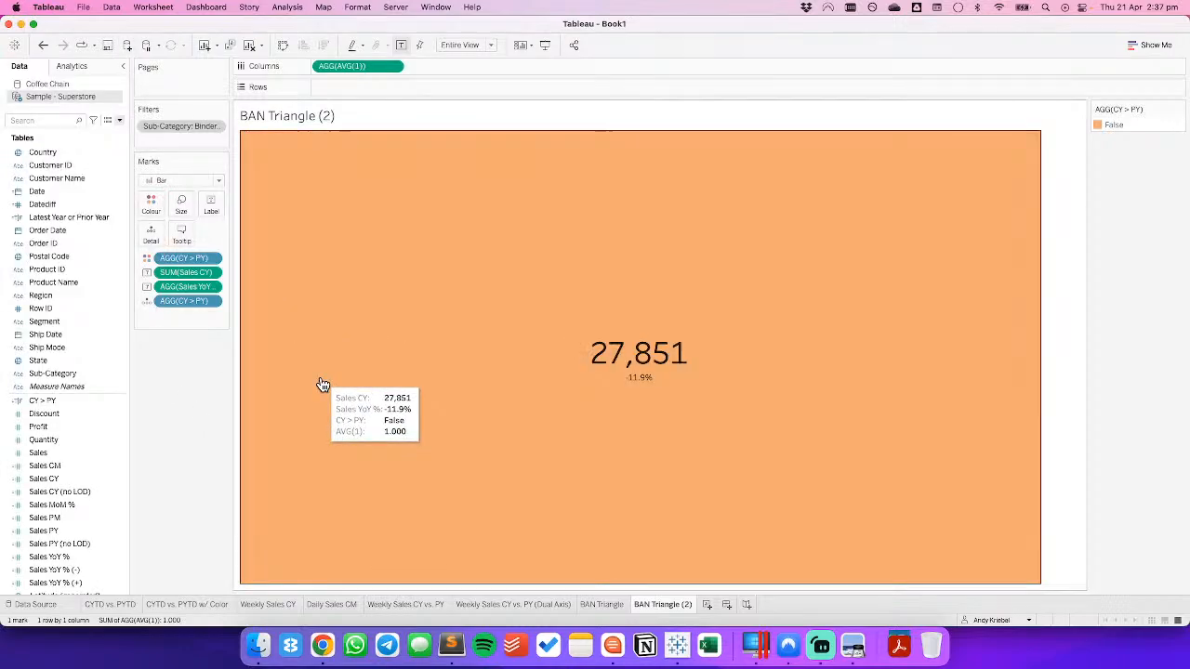
Remove the Sub-Category filter from the duplicated worksheet.
left_click(216, 126)
left_click(203, 397)
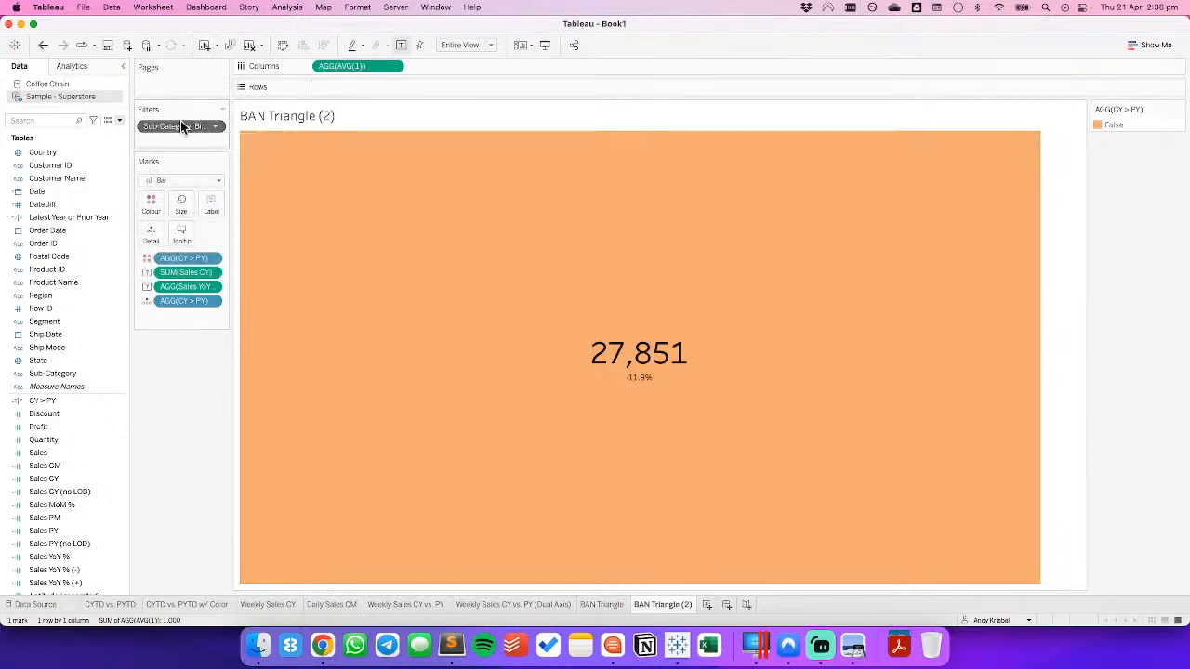
left_click_drag(182, 126, 179, 397)
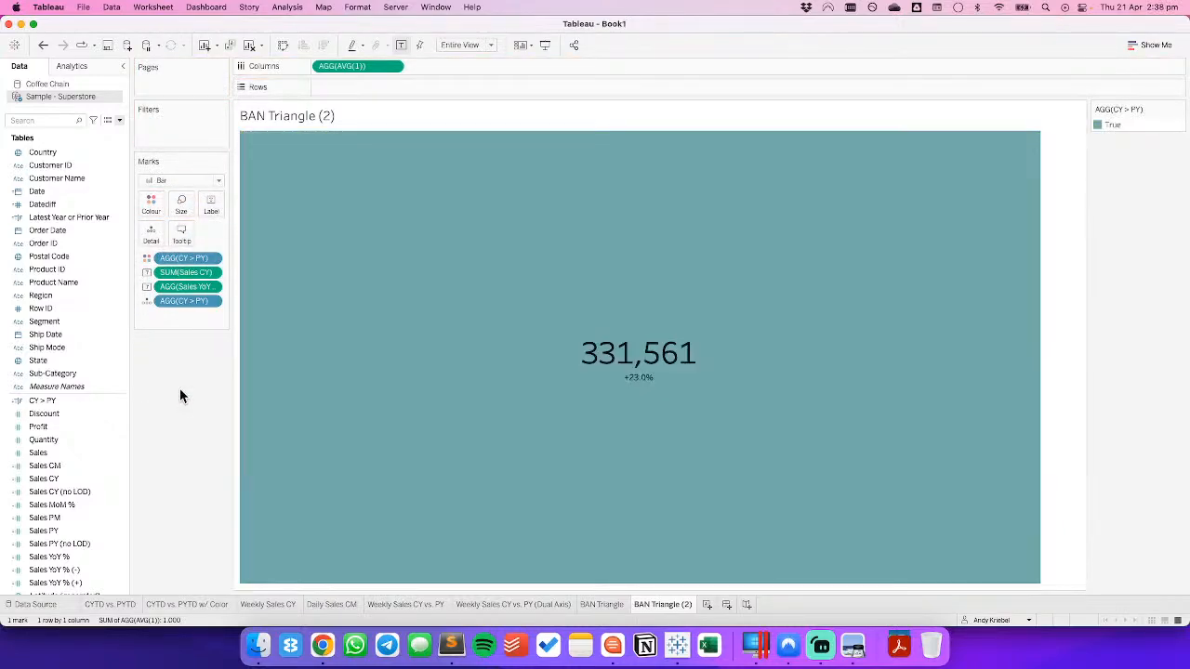
Glance at the KPI reference in Chrome, return to Tableau, and rename the duplicated worksheet as BAN Square.
key("super+Tab")
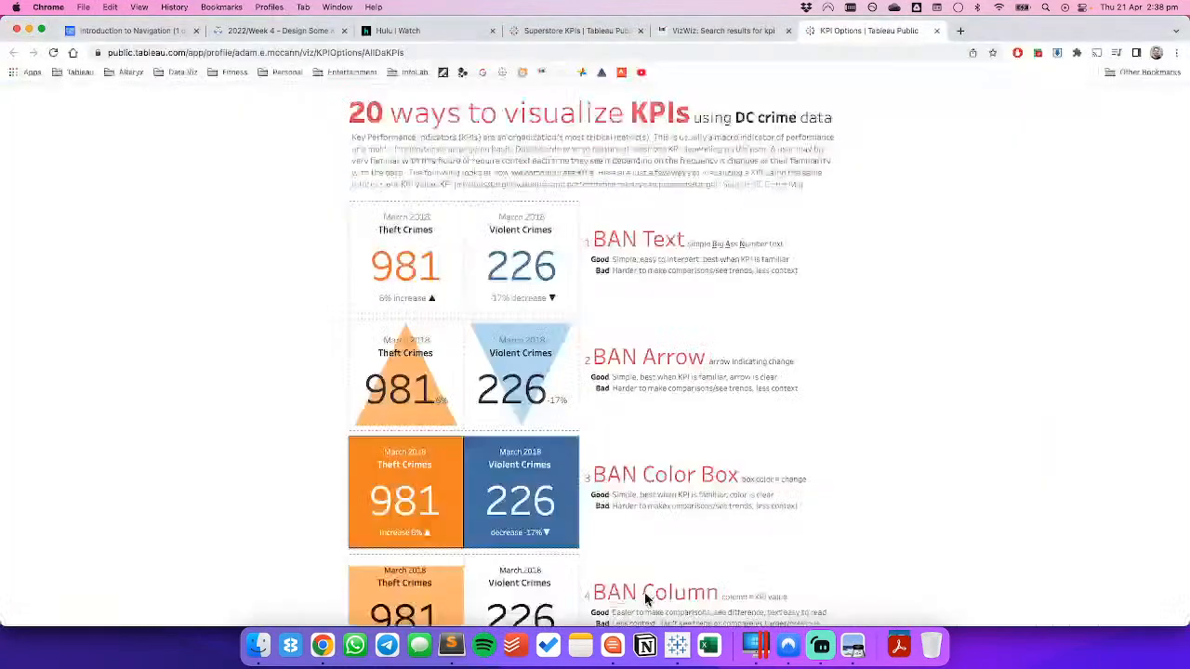
key("super+Tab")
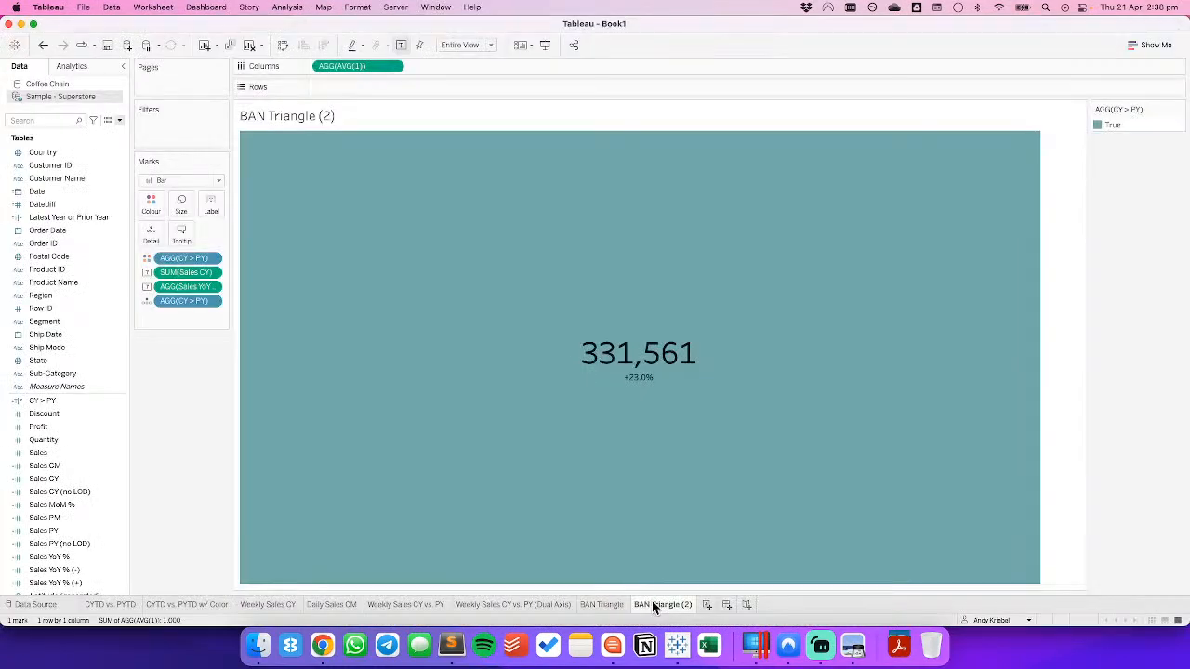
left_click_drag(652, 604, 704, 602)
type("Square")
key("Return")
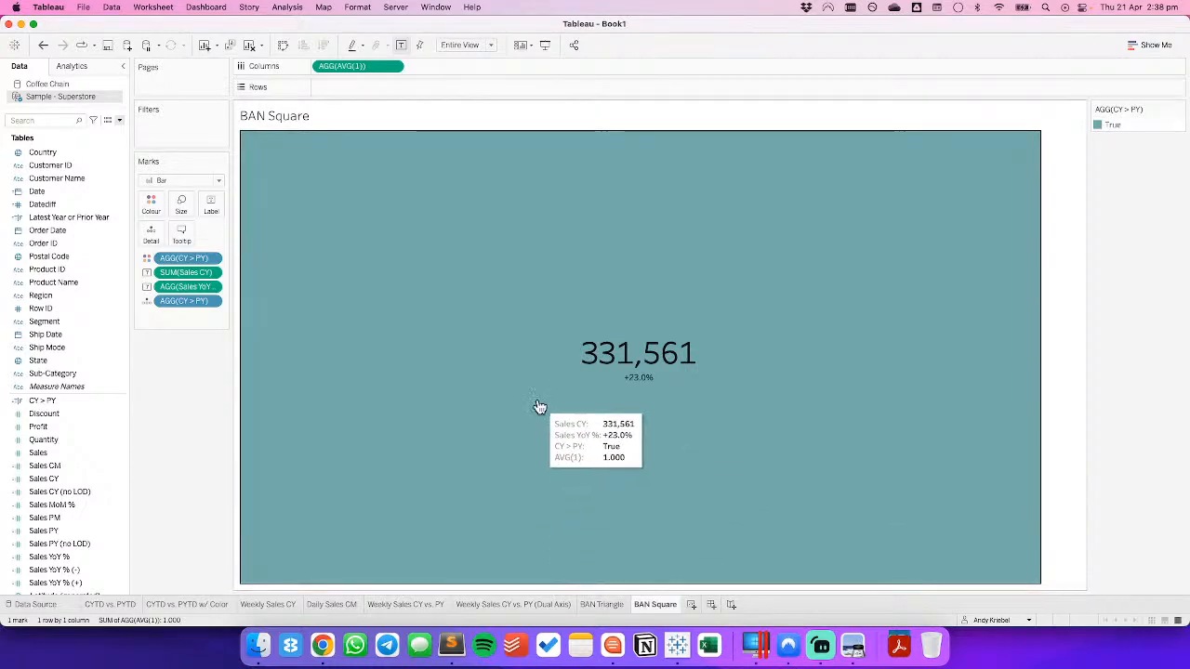
Review the BAN Column reference design in Chrome, return to Tableau, and duplicate the BAN Square worksheet.
key("super+Tab")
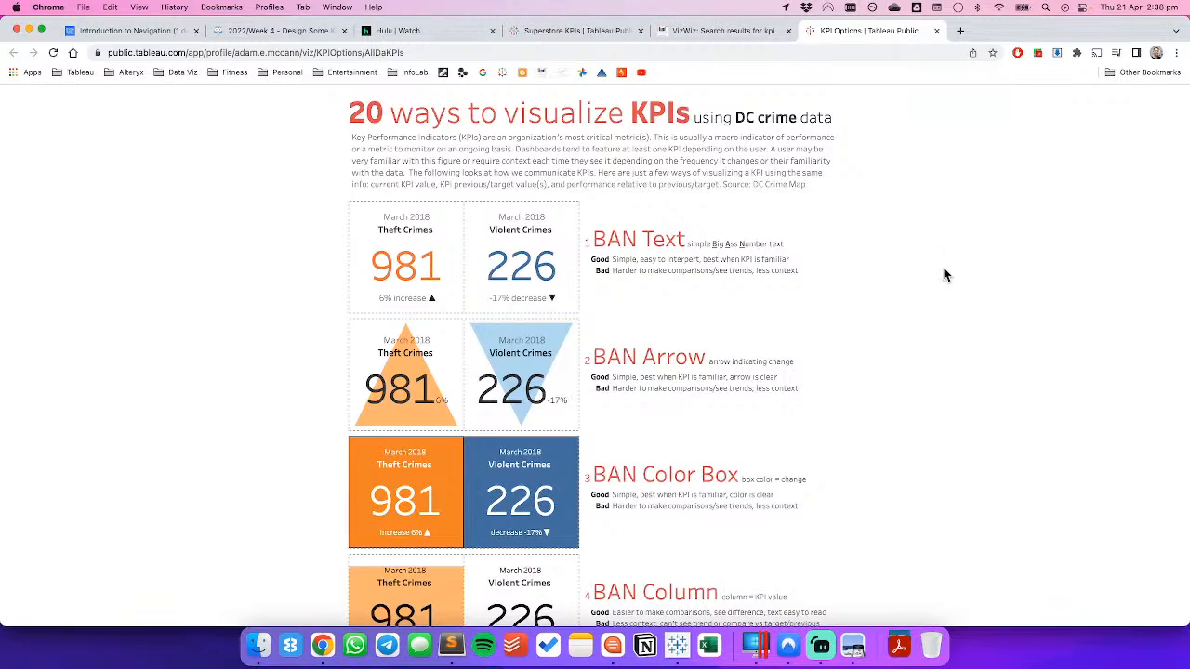
scroll(943, 283, "down", 3)
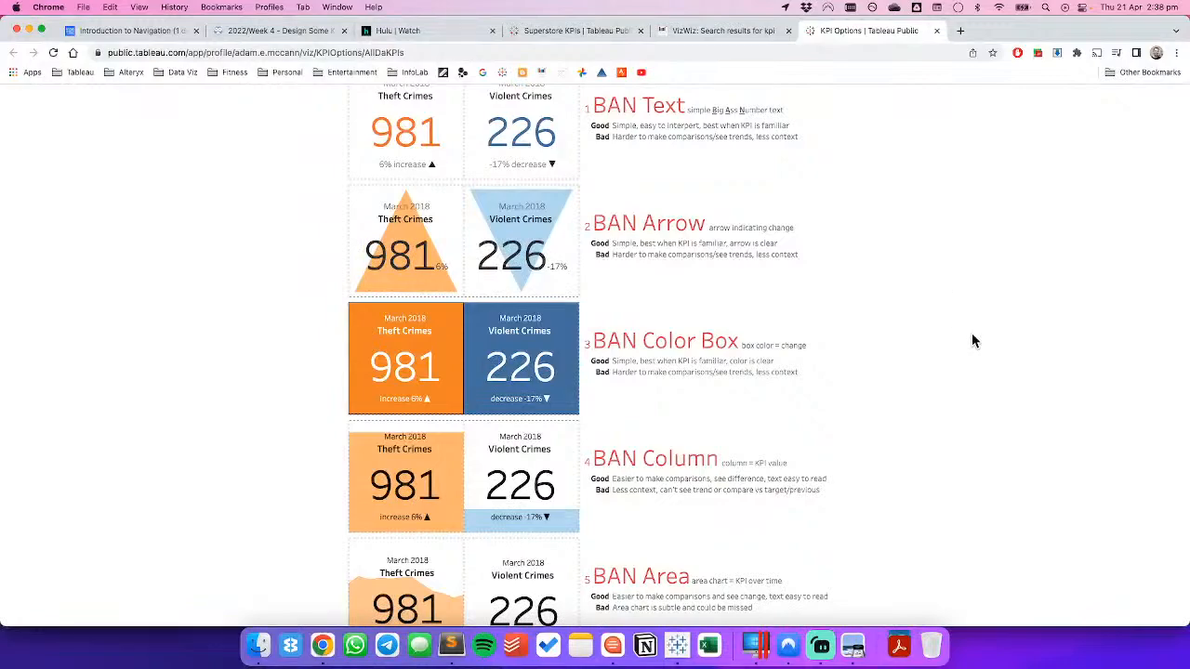
scroll(971, 336, "down", 3)
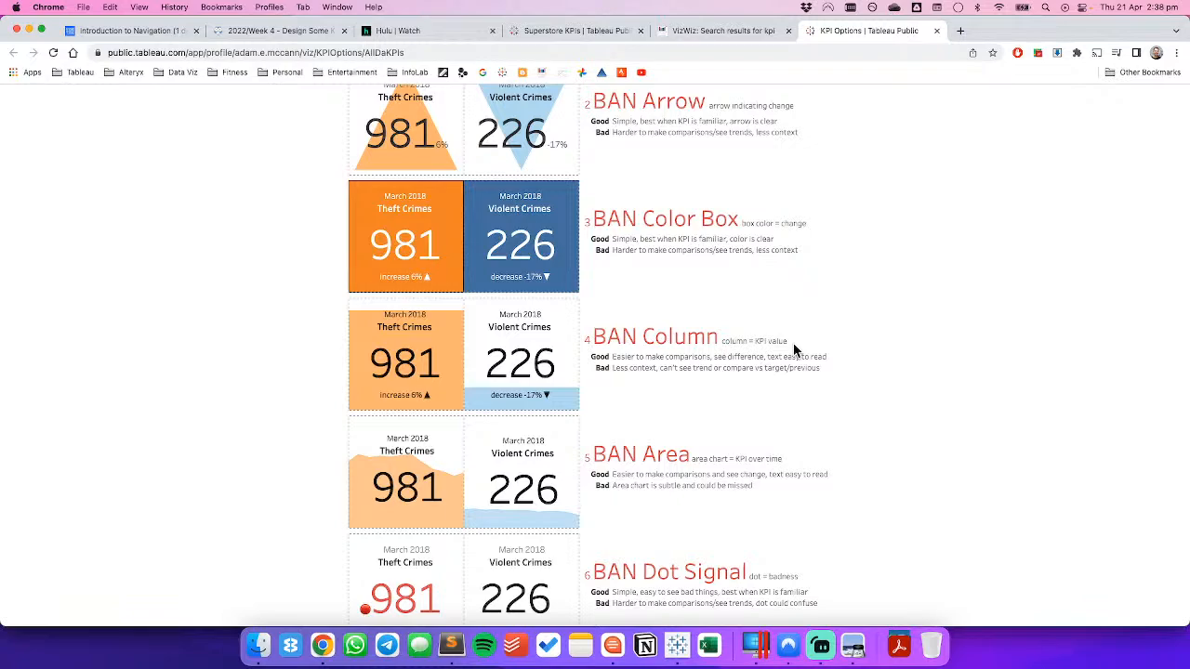
key("super+Tab")
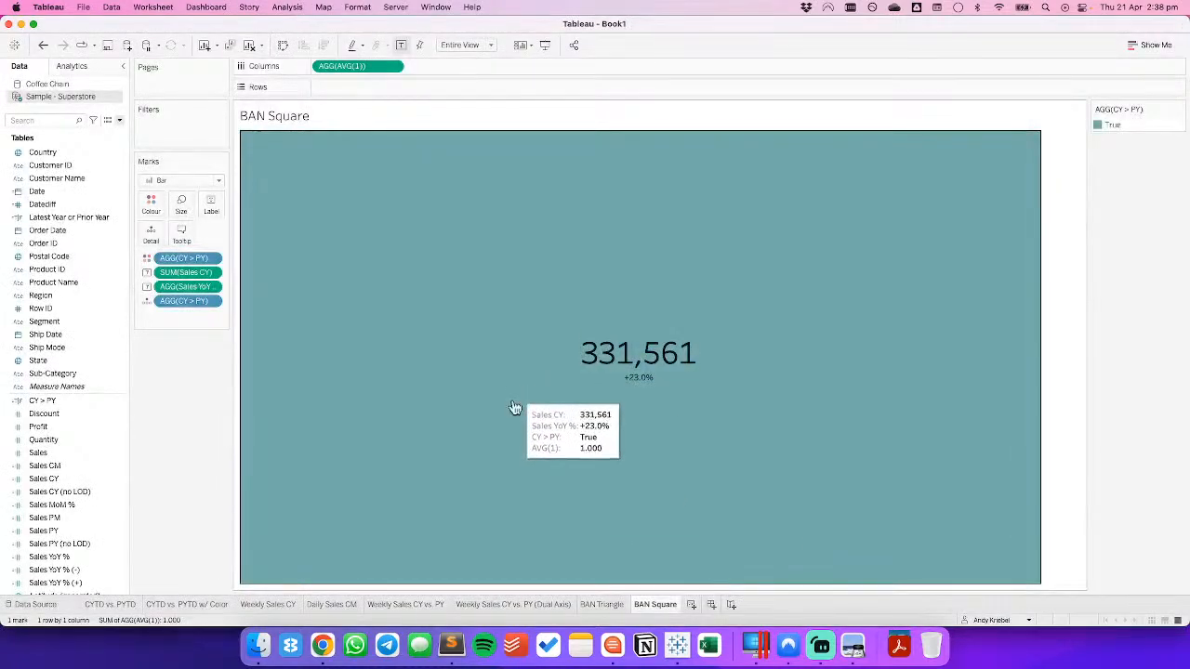
right_click(665, 604)
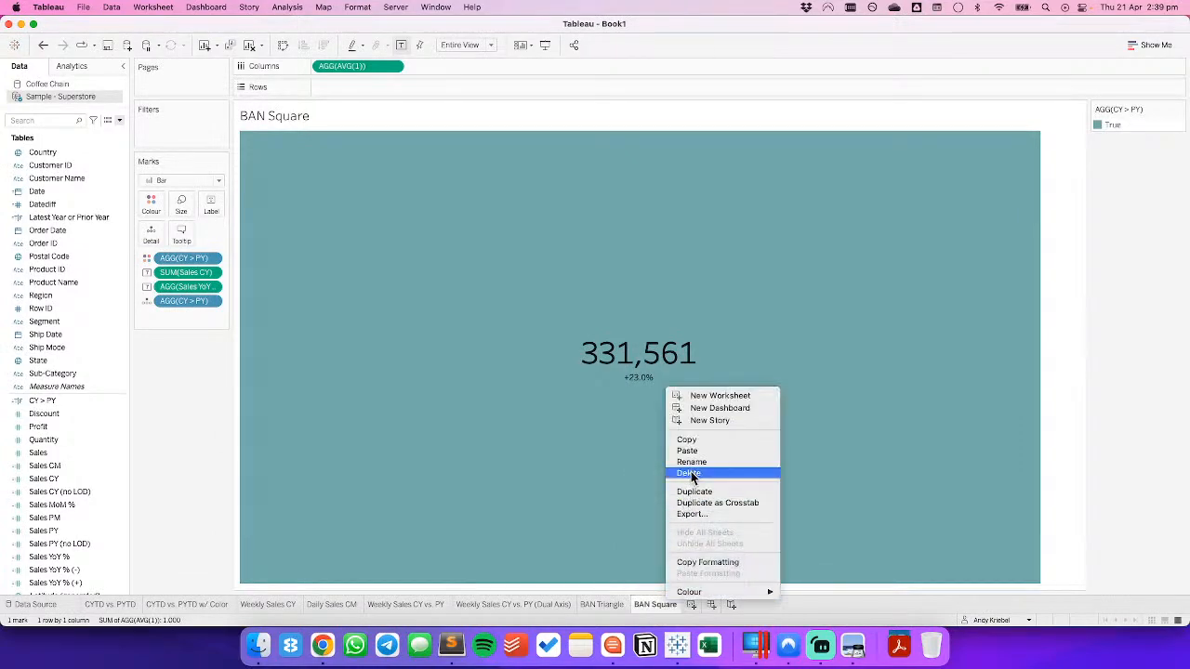
left_click(694, 492)
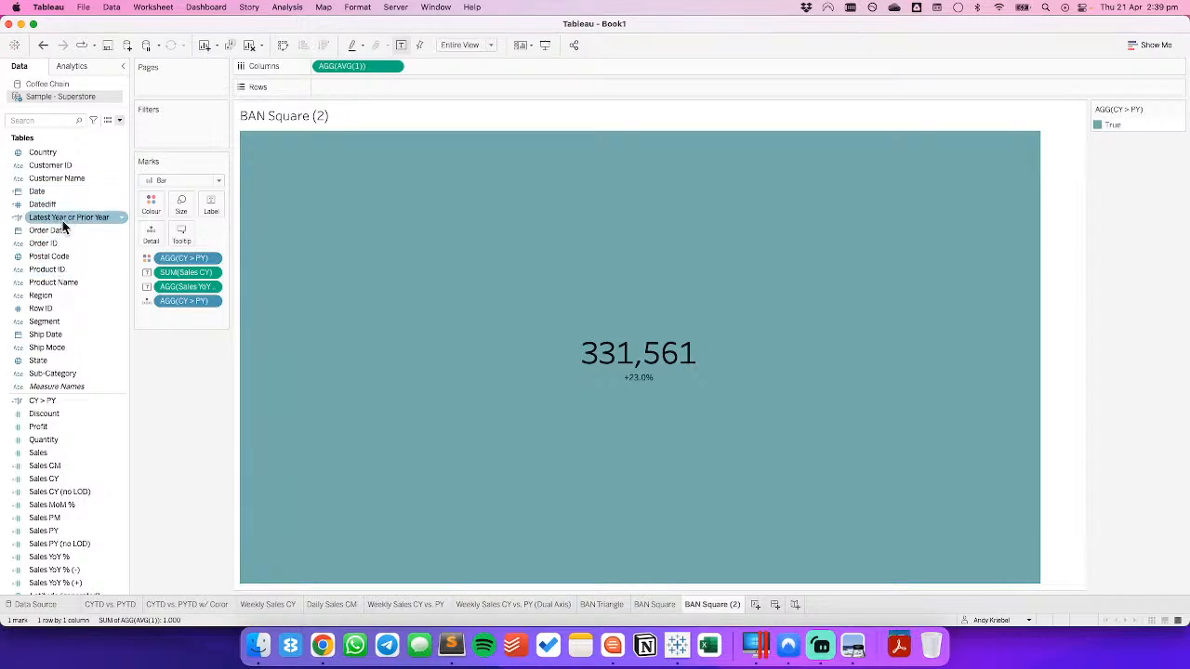
Filter the duplicated worksheet by _Latest Year, keeping only True.
scroll(65, 204, "up", 3)
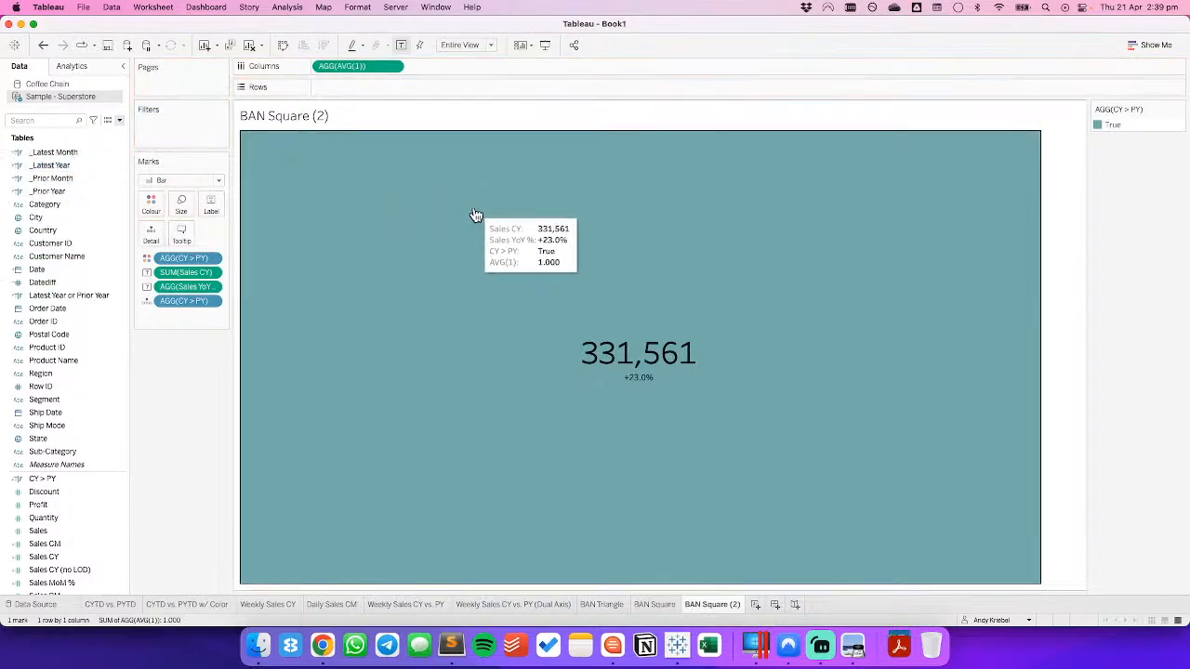
left_click(70, 169)
left_click_drag(69, 164, 218, 132)
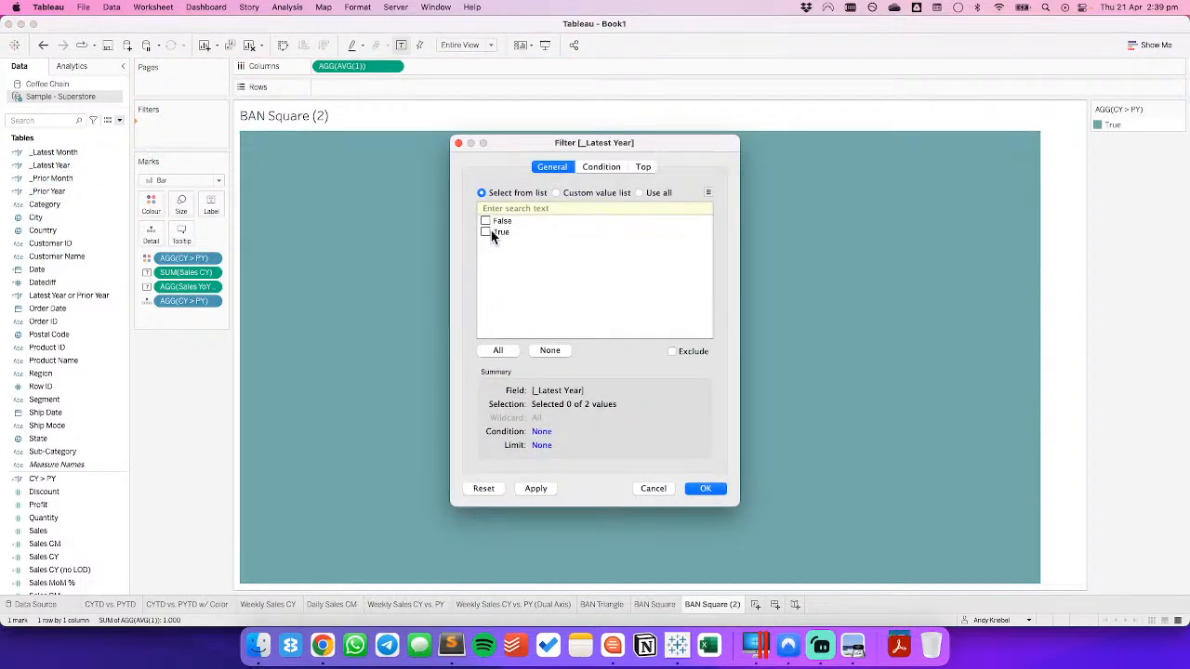
left_click(484, 231)
left_click(704, 489)
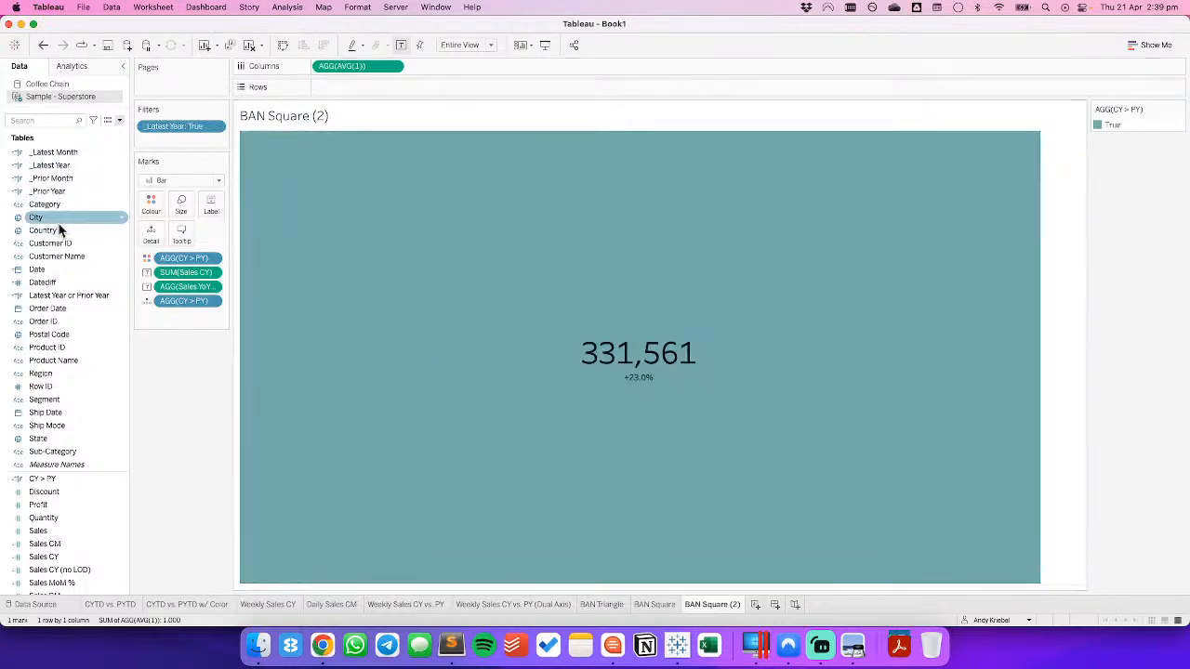
Replace the AVG(1) field on the columns with Date as a continuous WEEK(Date).
left_click(48, 295)
left_click(42, 270)
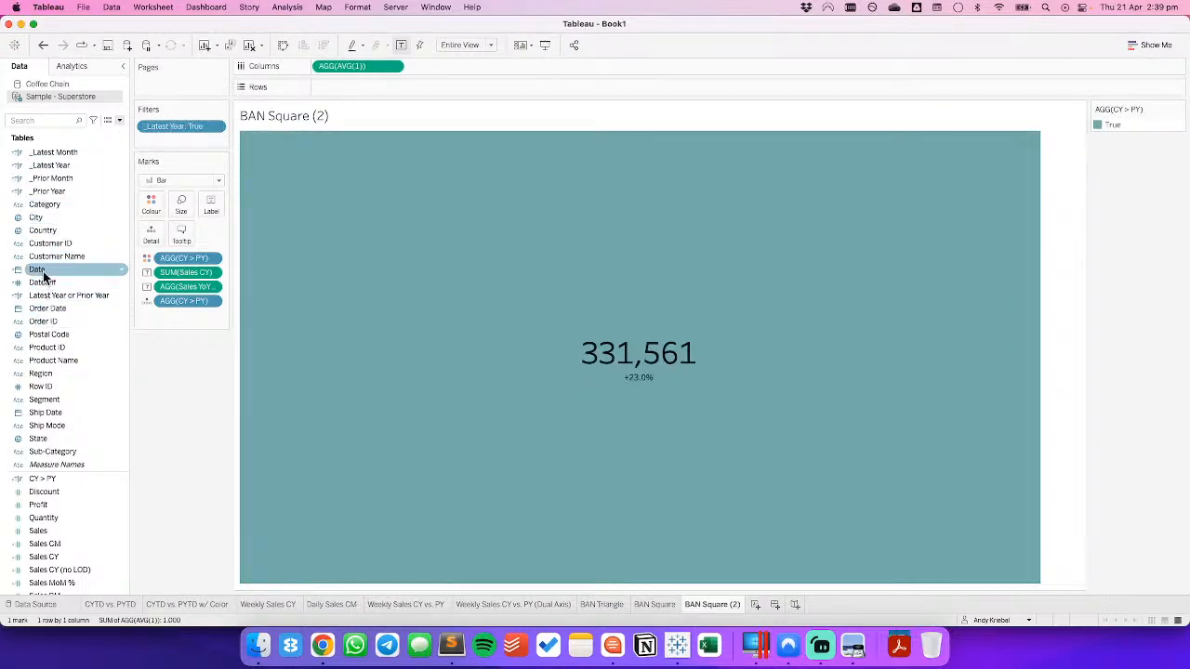
left_click_drag(43, 275, 348, 67)
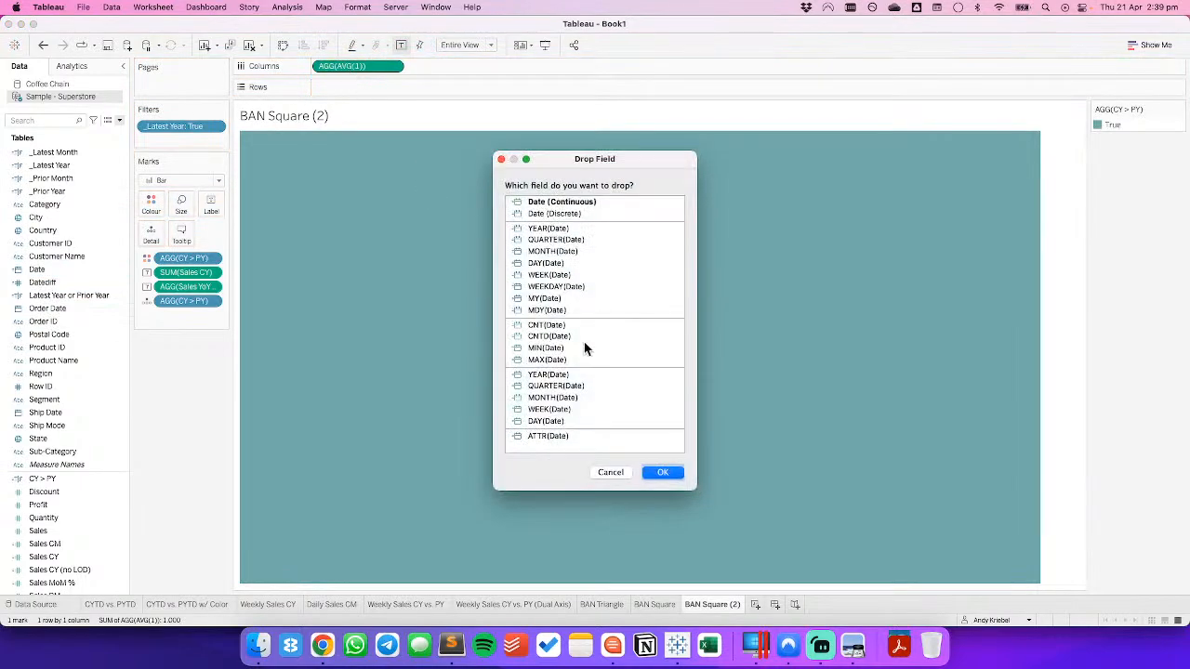
left_click(551, 409)
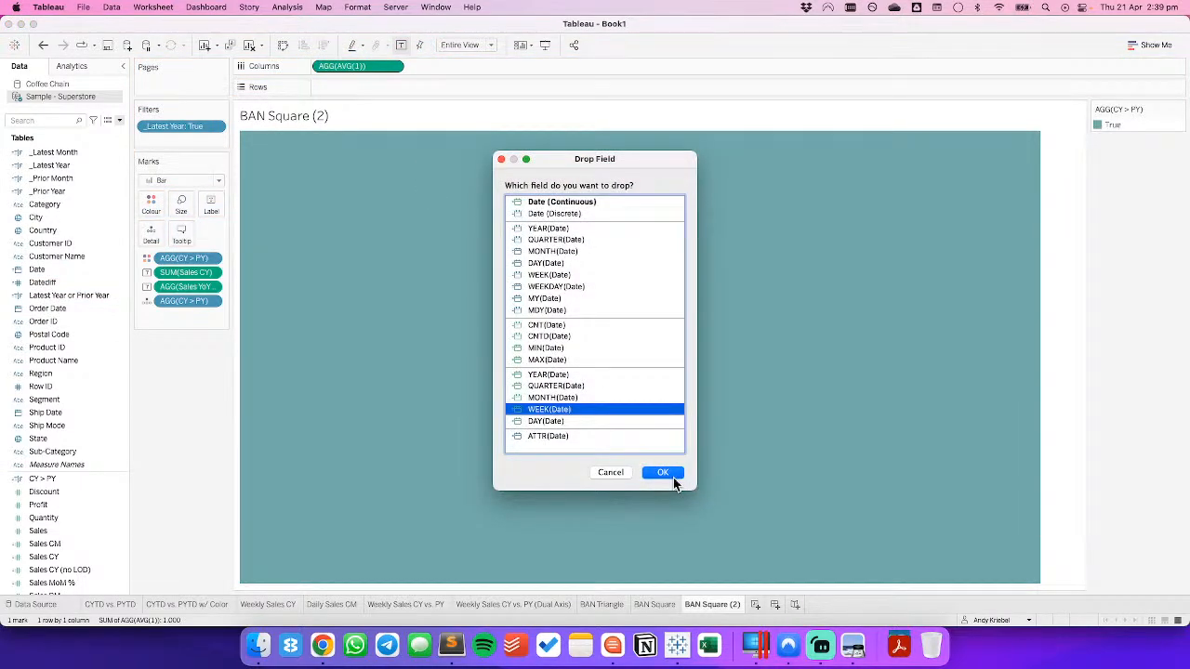
left_click(671, 478)
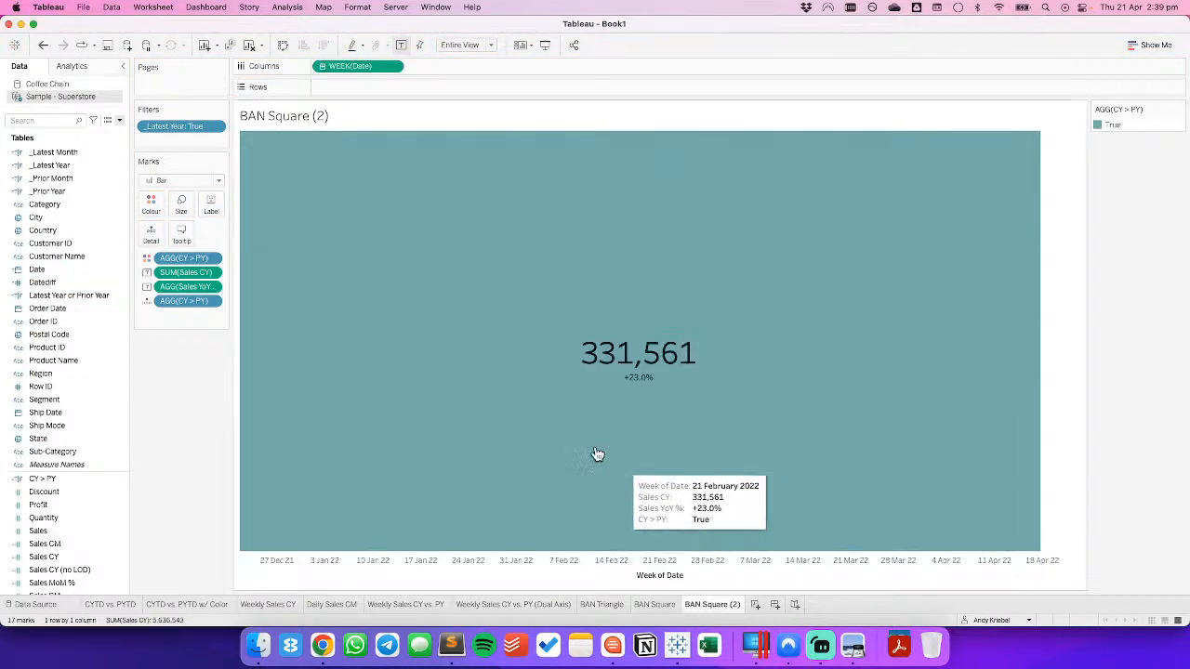
Plot weekly Sales CY (no LOD) on the rows as a line, and undo a trial removal of the _Latest Year filter.
left_click(181, 178)
left_click(170, 214)
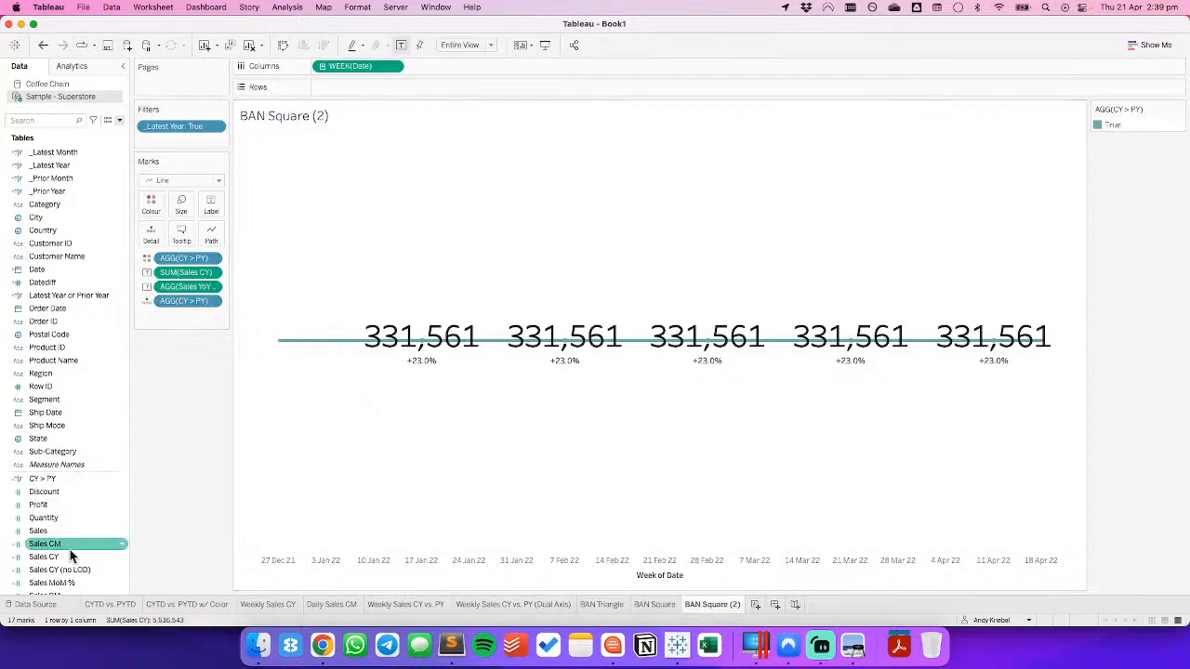
left_click_drag(68, 569, 392, 87)
left_click_drag(164, 127, 169, 479)
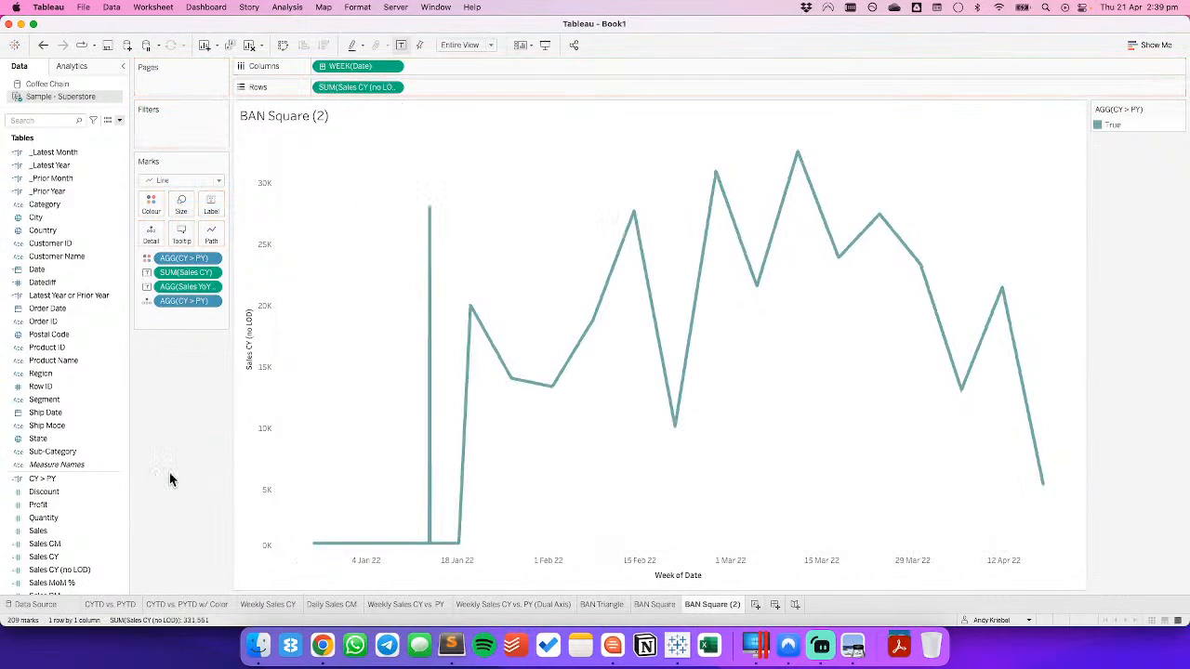
left_click(43, 45)
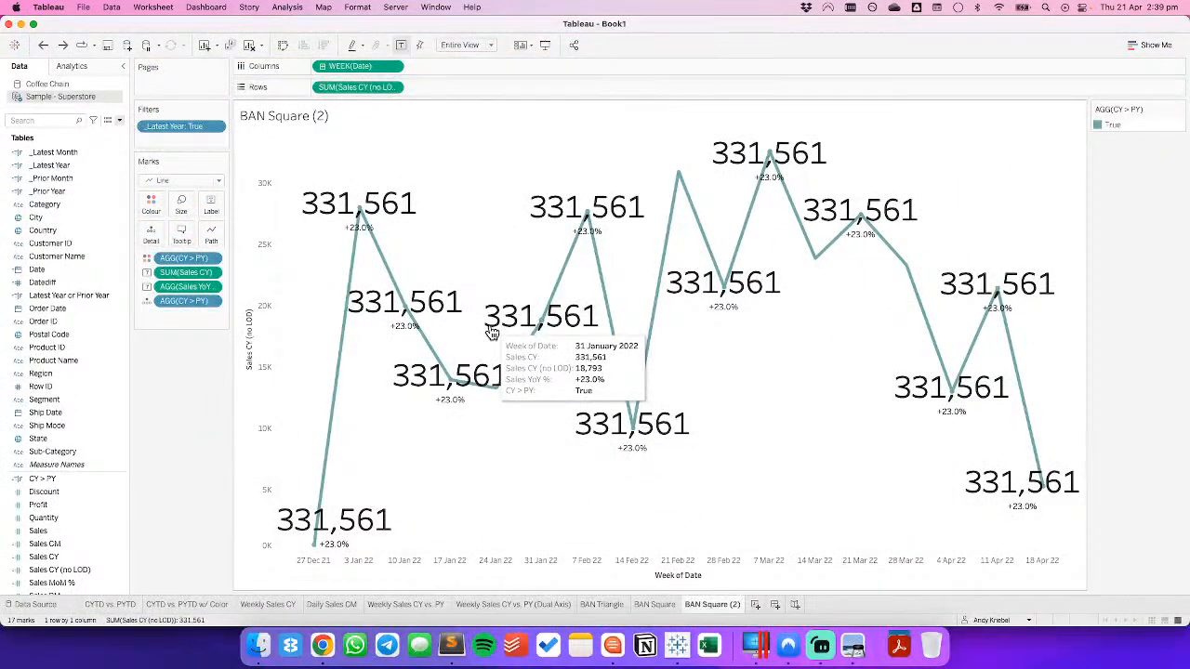
Change the mark type to Area, check the BAN Area reference in Chrome, and return to Tableau.
left_click(186, 181)
left_click(174, 236)
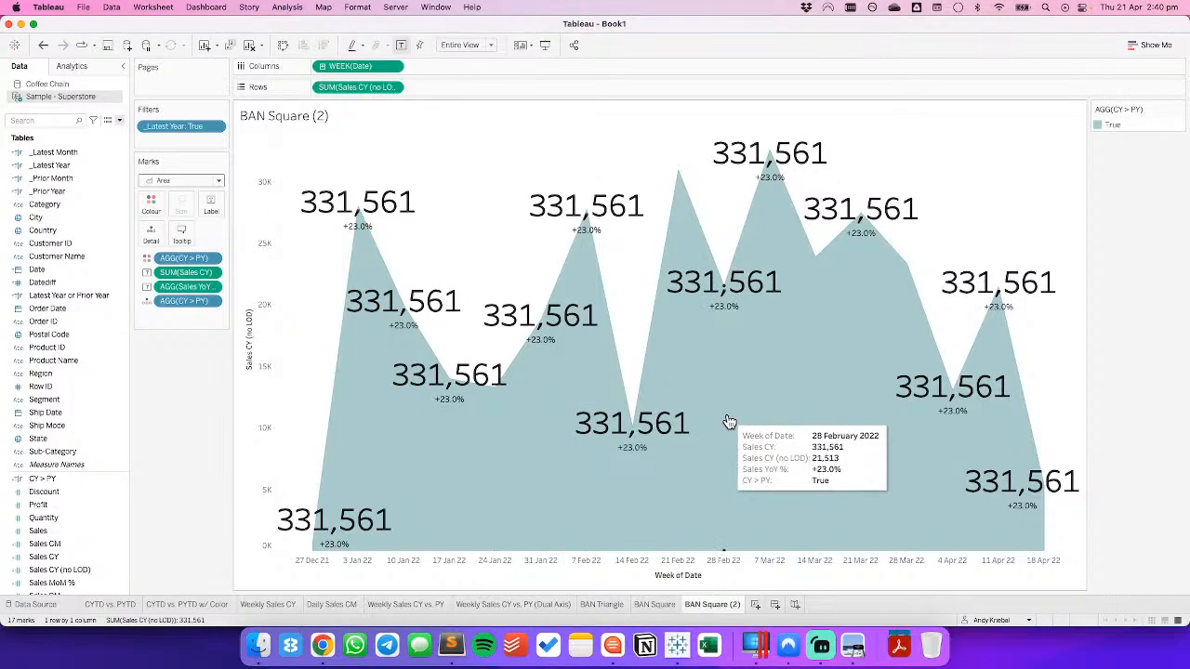
key("super+Tab")
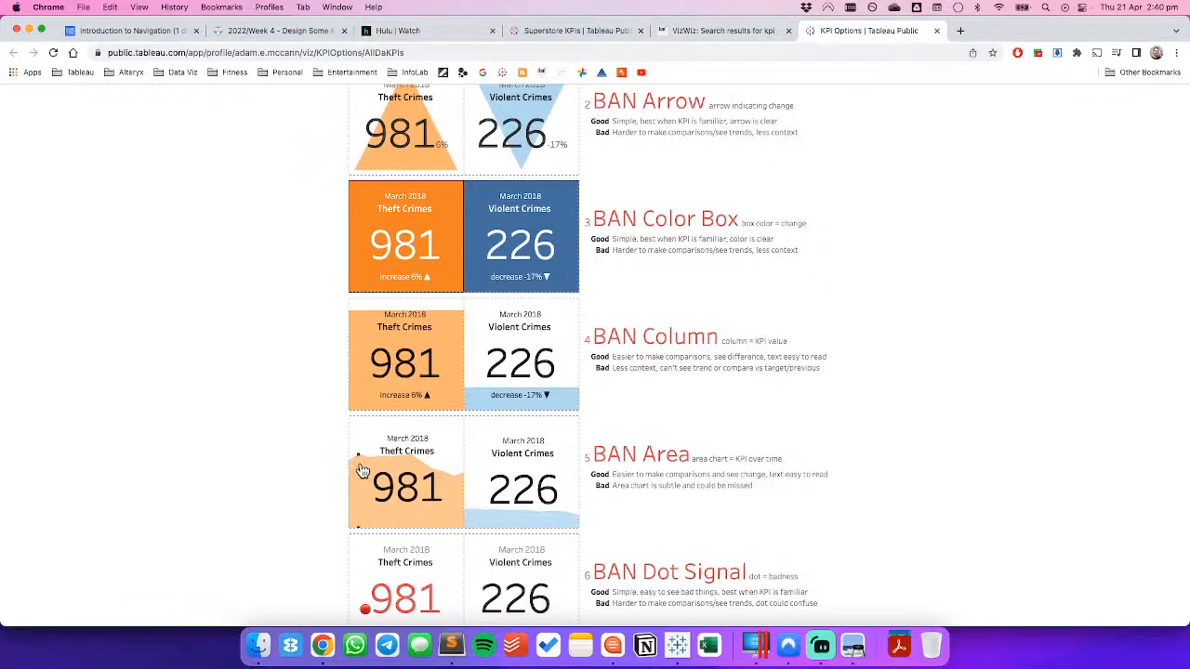
left_click(415, 444)
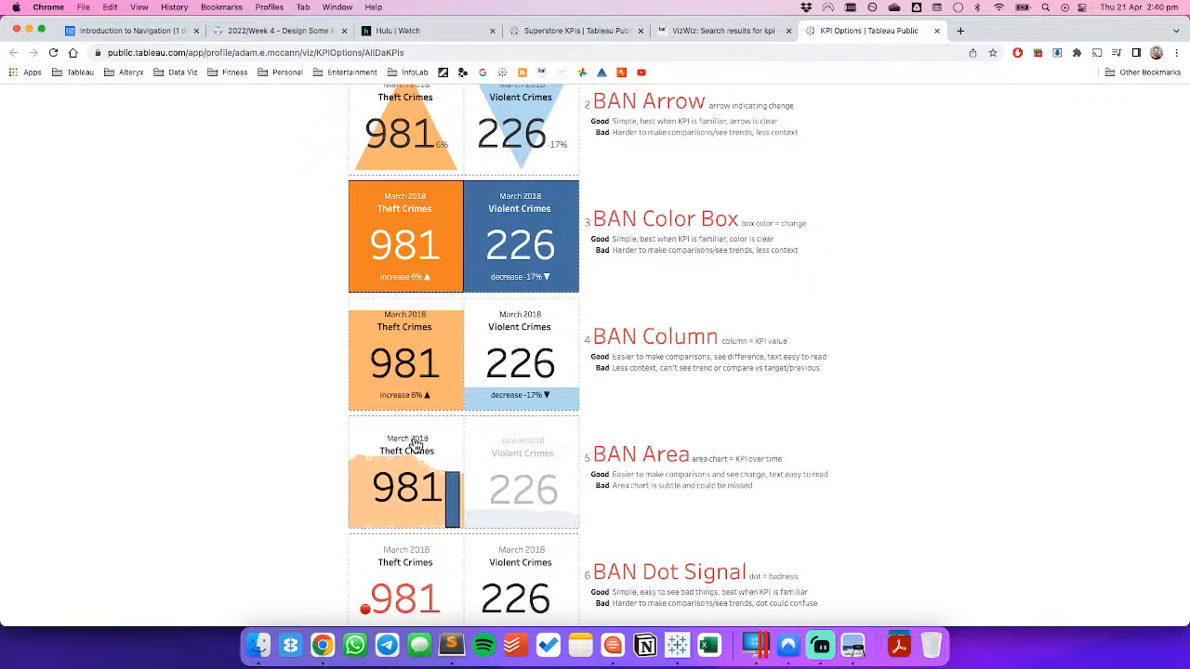
key("super+Tab")
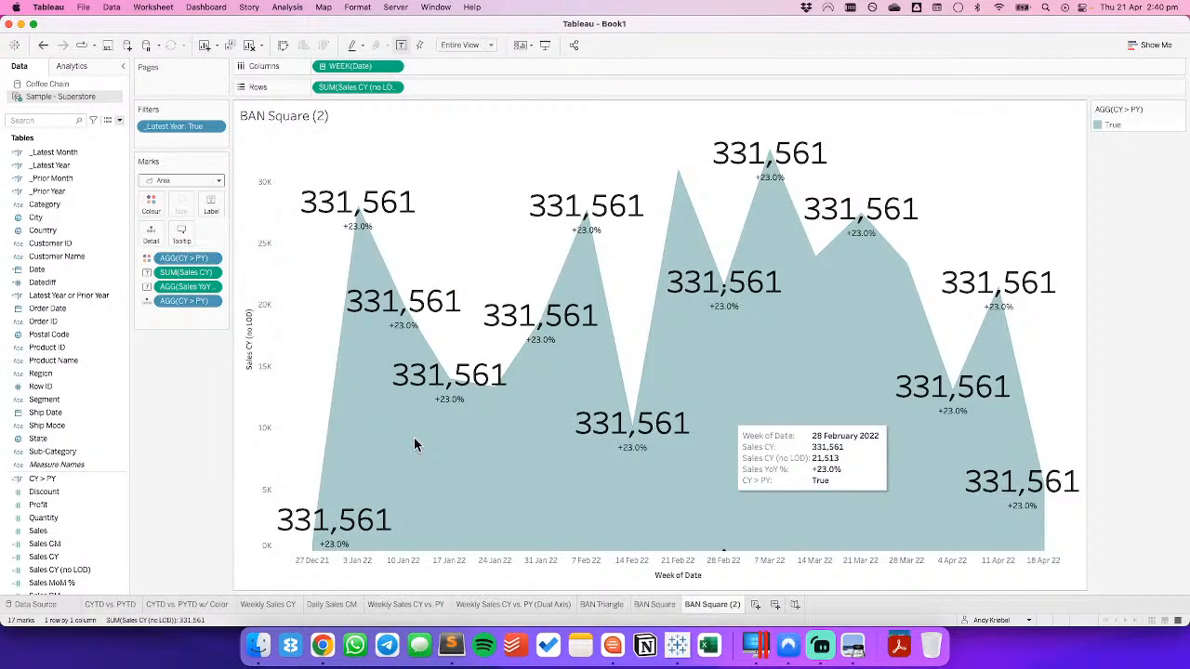
Hide the axis headers for Sales CY (no LOD) and Week of Date.
left_click(392, 87)
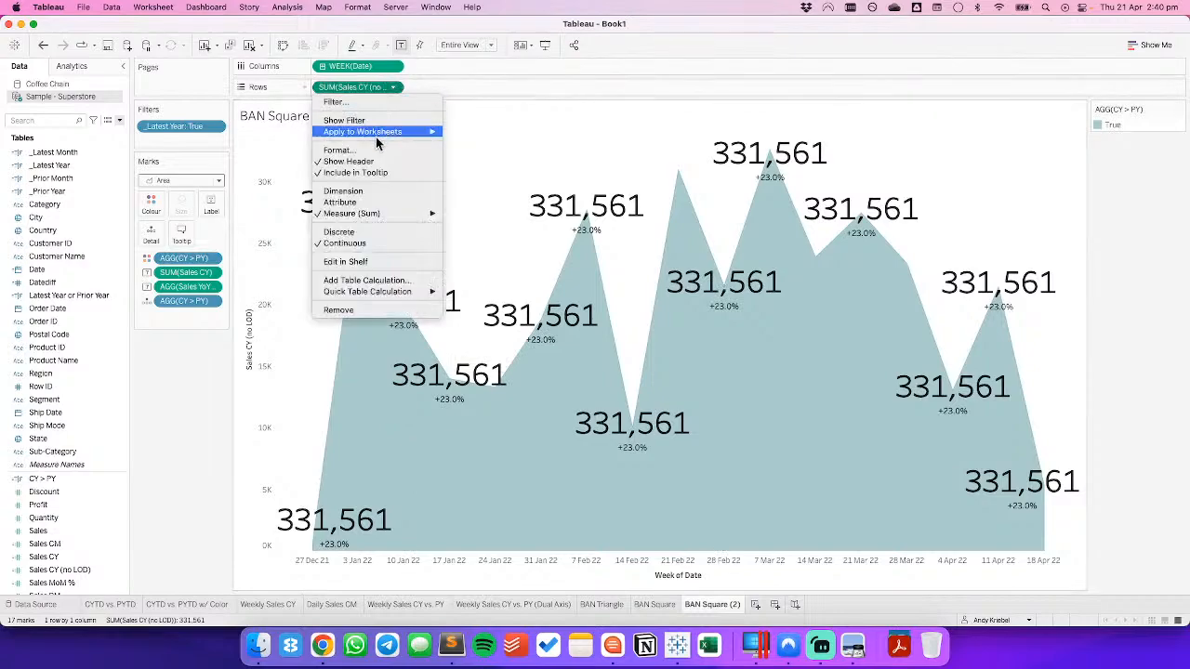
left_click(372, 160)
right_click(606, 579)
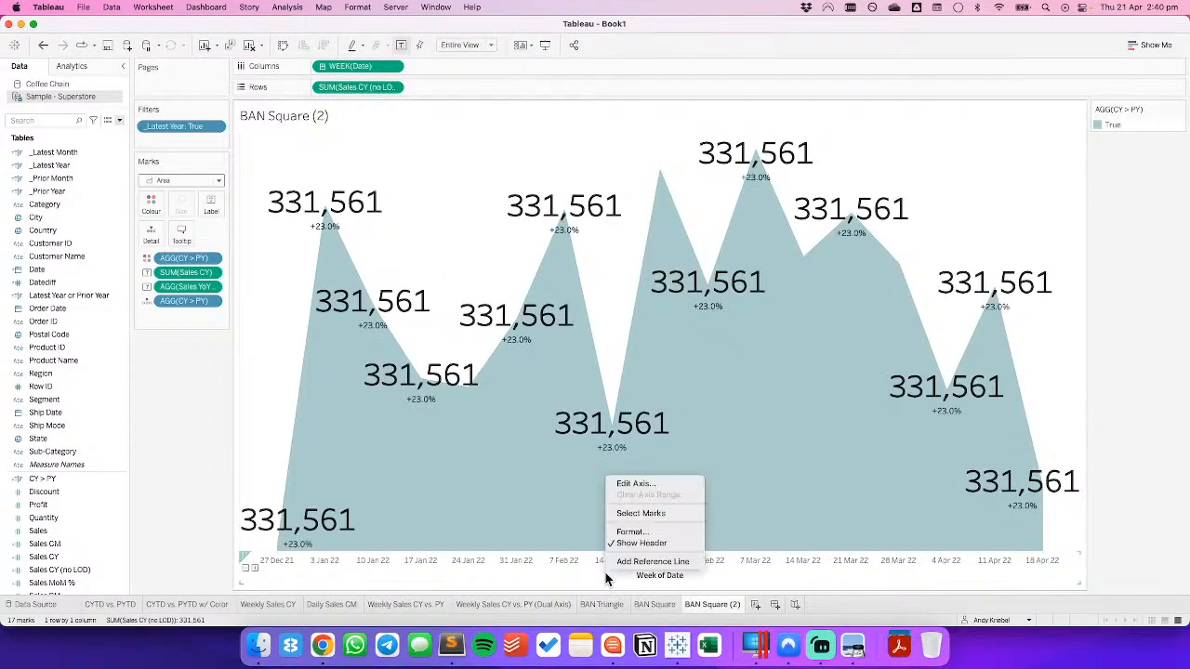
left_click(642, 543)
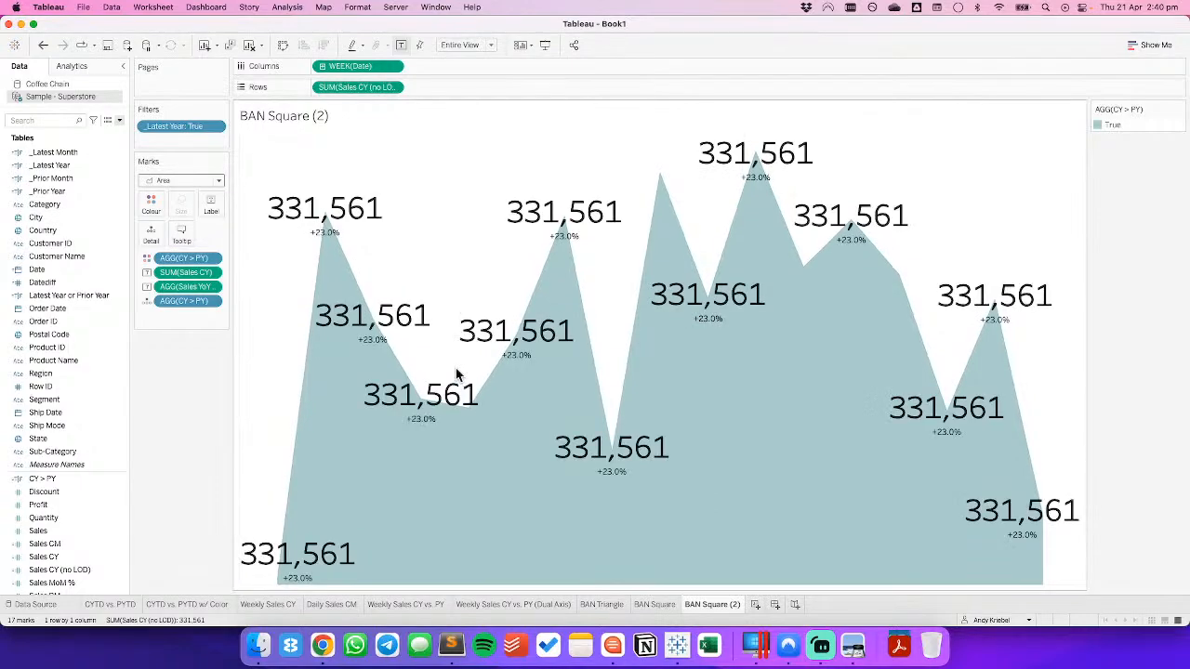
Review how the Weekly Sales CY sheet presents its KPI, return to BAN Square (2), and glance at the Chrome reference.
left_click(130, 605)
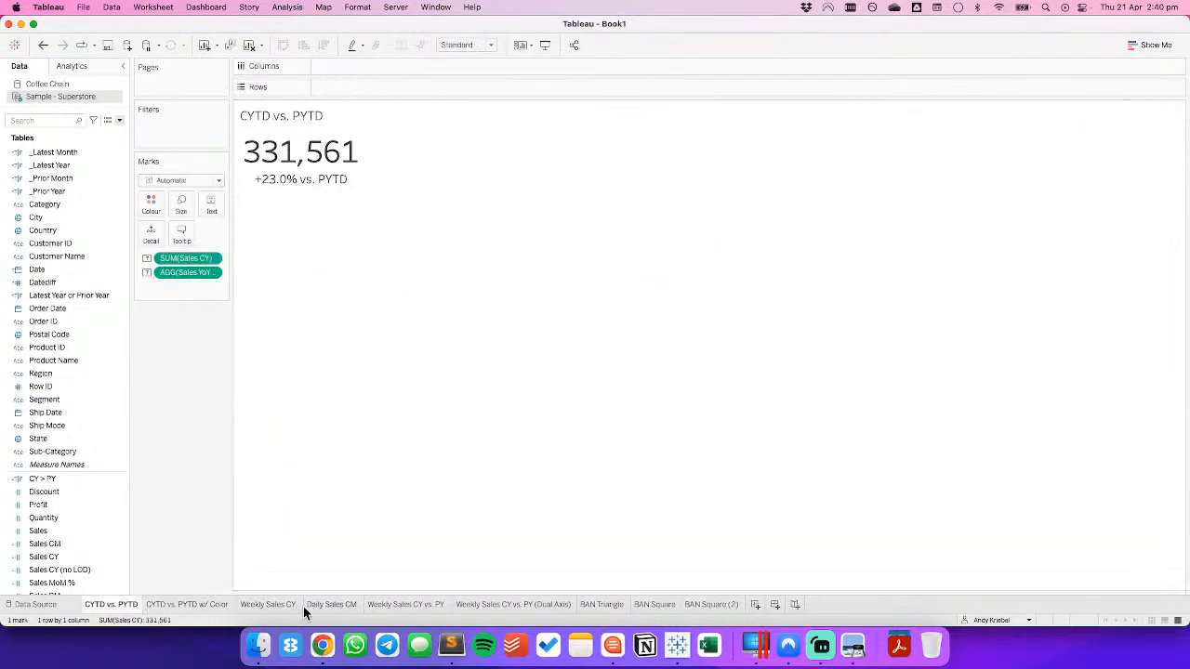
left_click(293, 605)
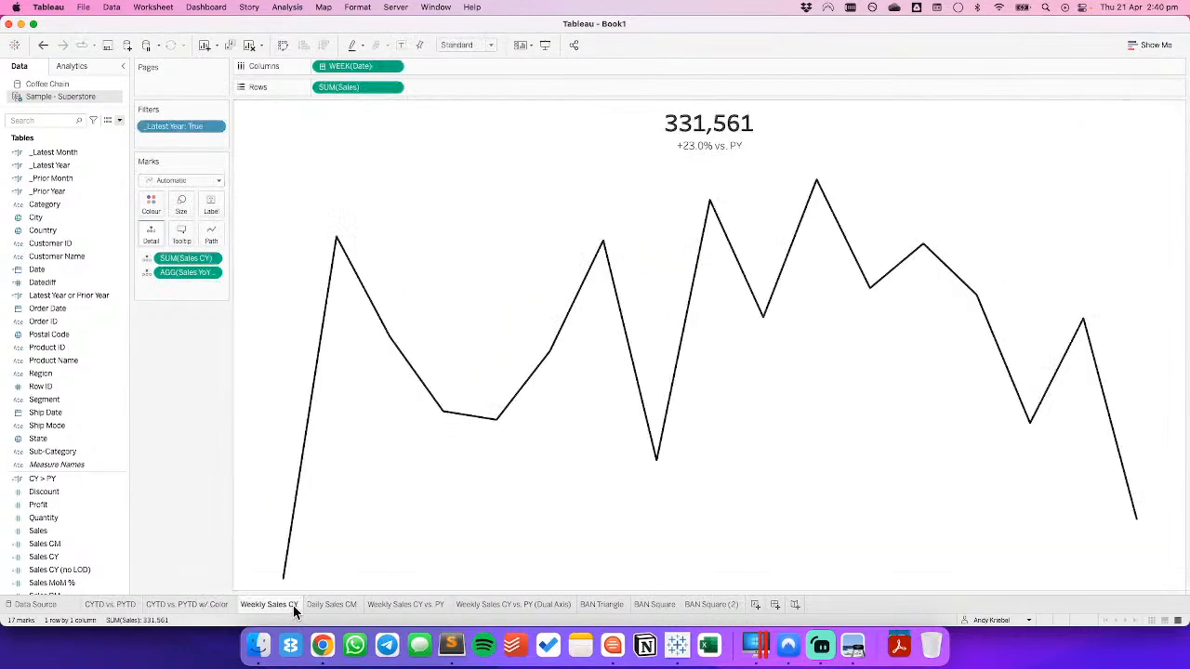
left_click(726, 604)
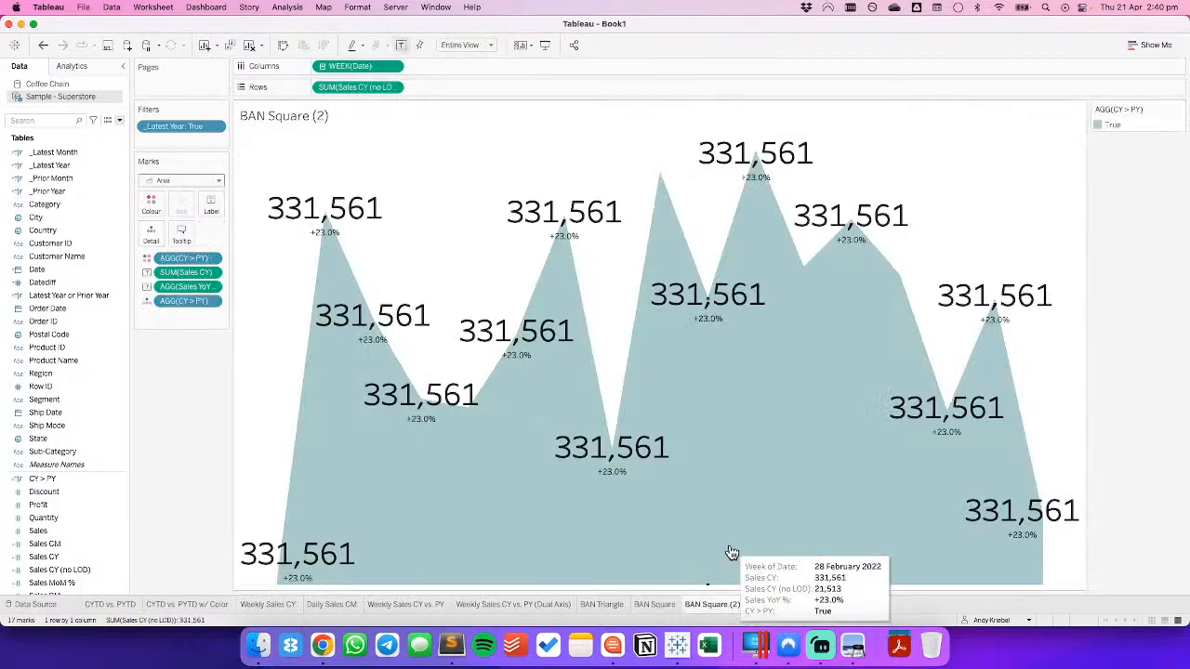
key("super+Tab")
key("super+Tab")
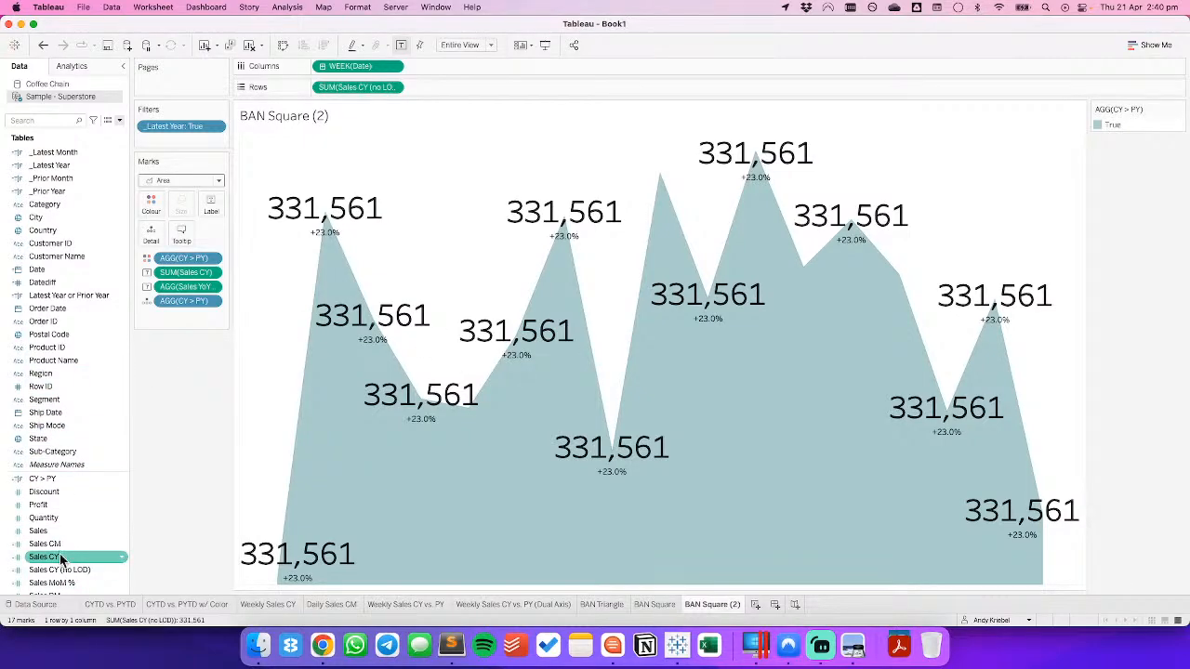
Add Sales CY to the rows as a dual axis and set its mark type to Text.
left_click_drag(61, 557, 654, 90)
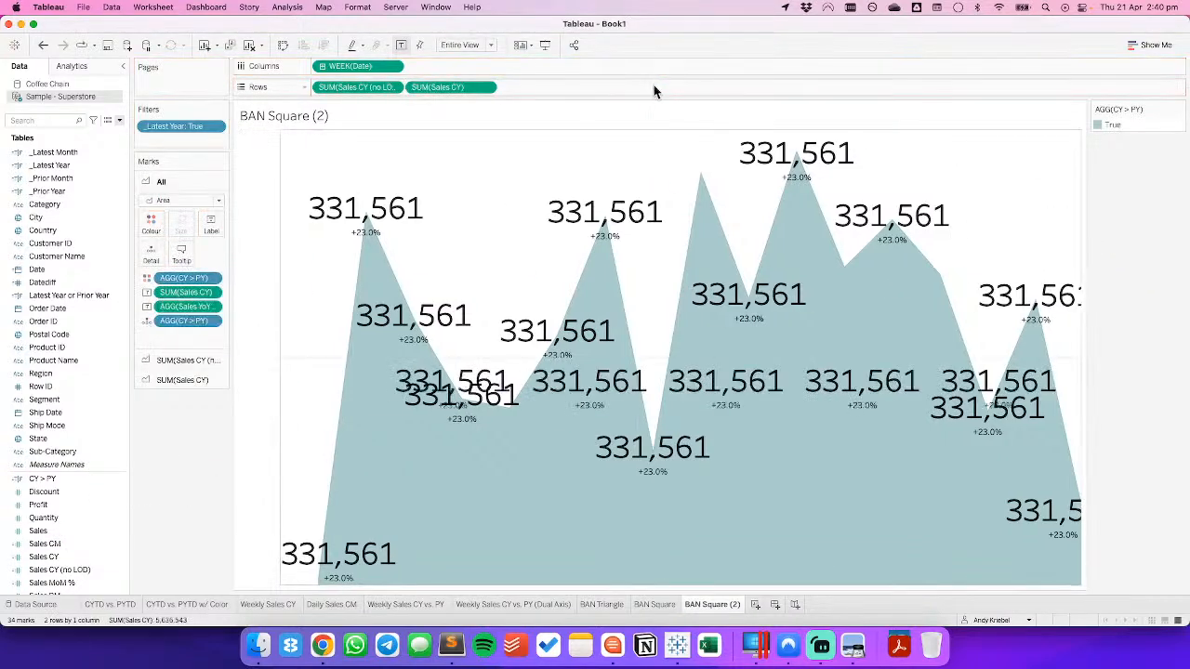
left_click(484, 86)
left_click(468, 313)
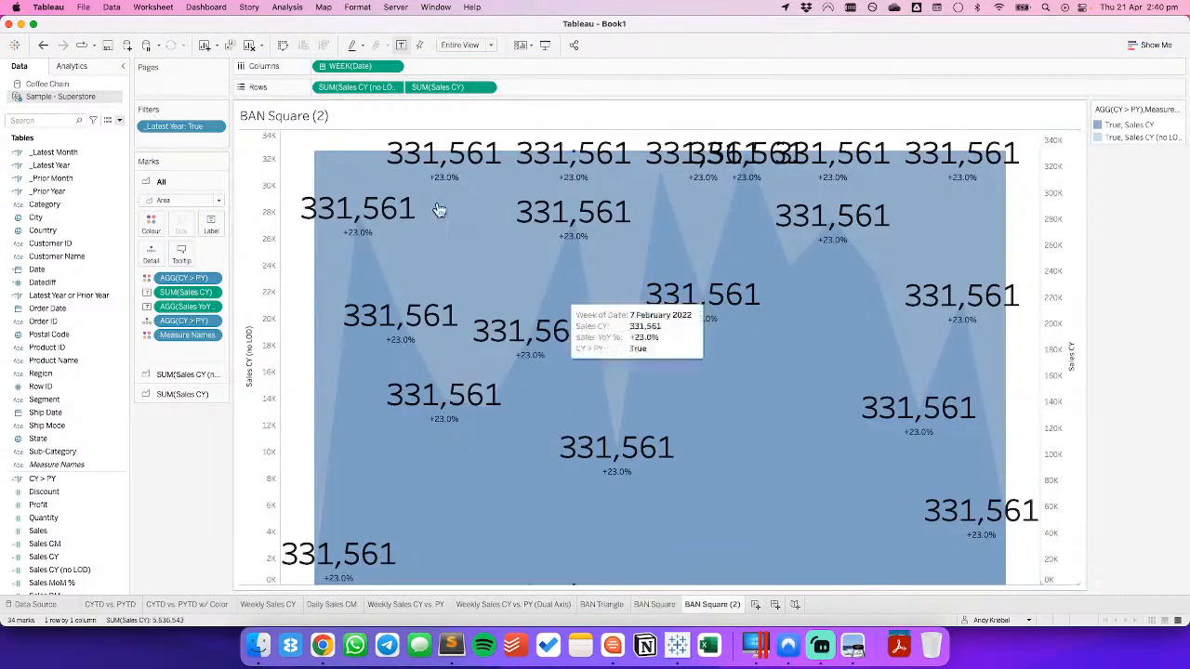
left_click(437, 87)
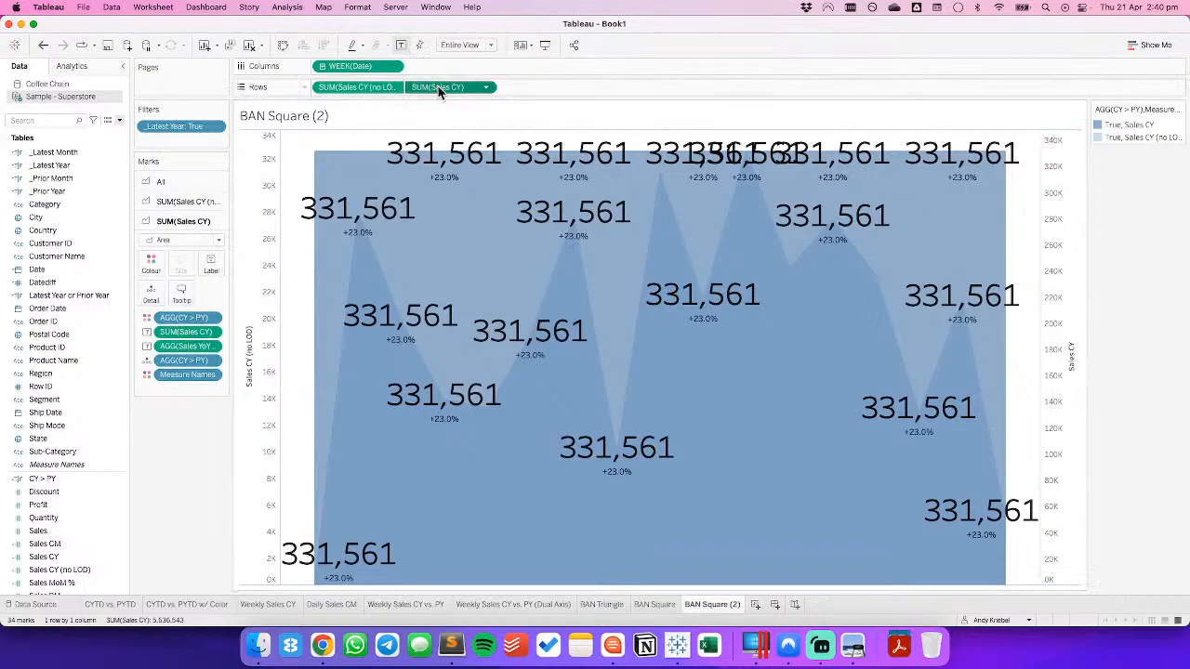
left_click(189, 239)
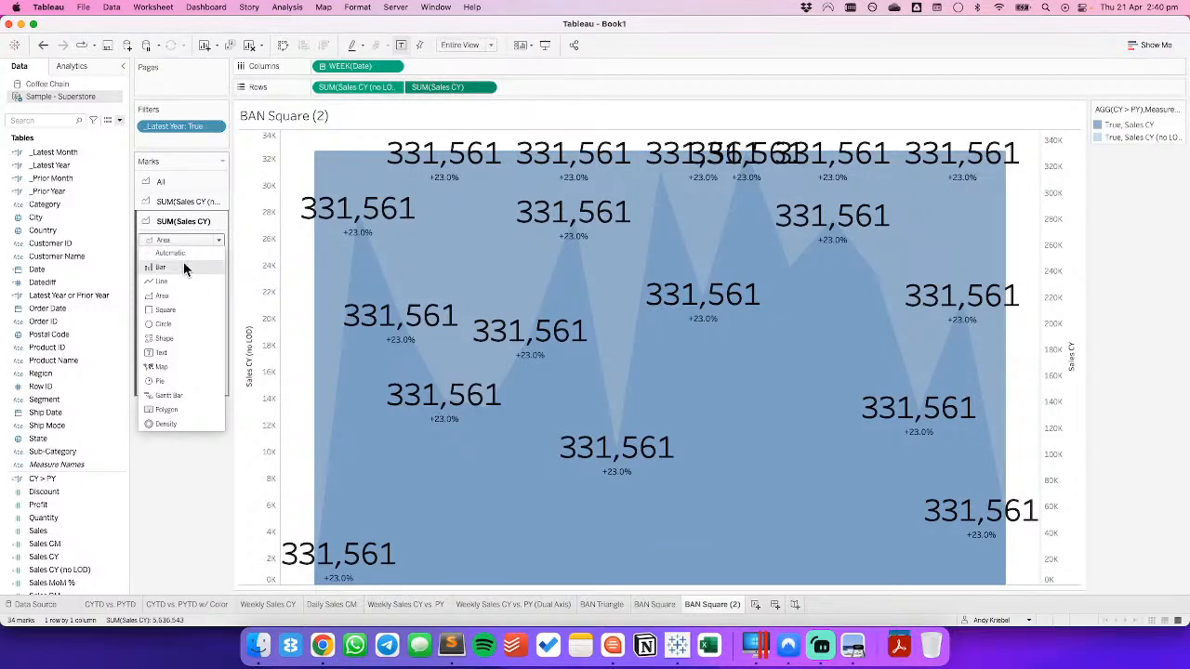
left_click(177, 354)
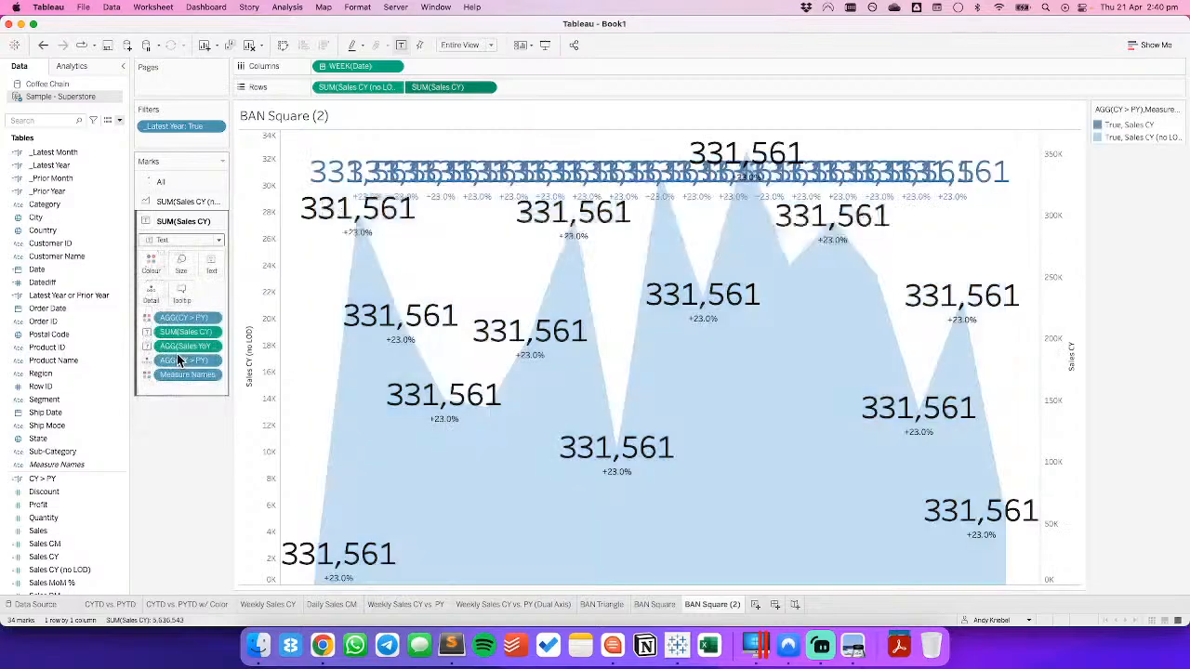
Remove Sales CY, Sales YoY % and Measure Names from the Sales CY (no LOD) marks, and Measure Names from the Sales CY marks.
left_click(181, 200)
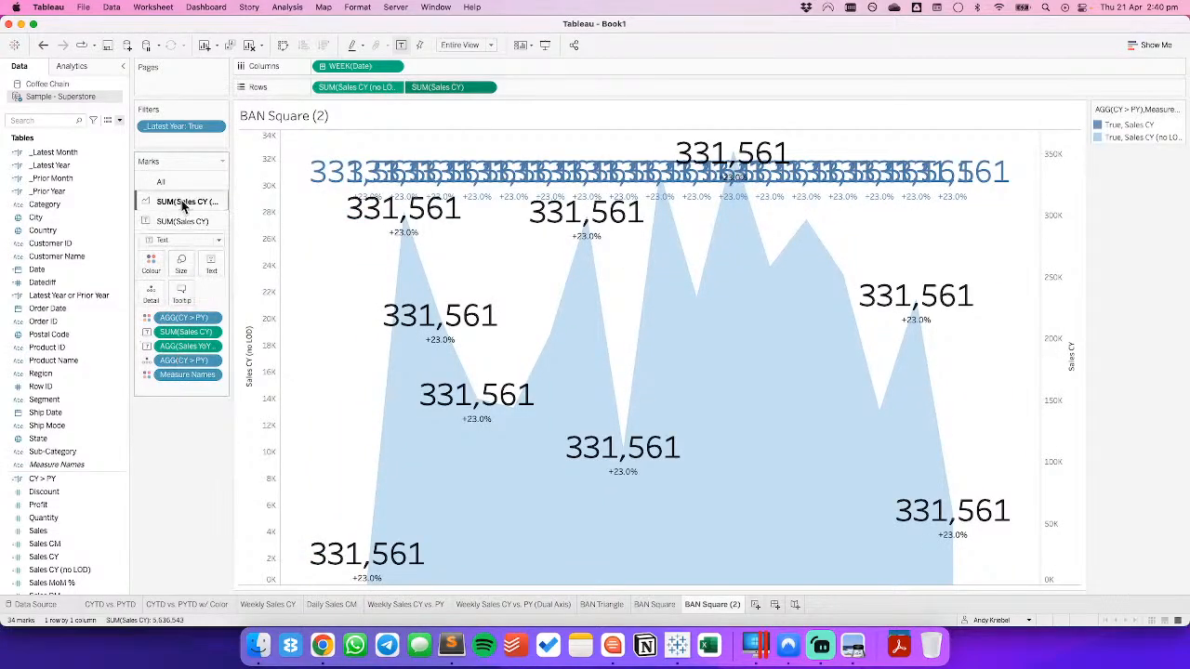
left_click_drag(176, 313, 179, 475)
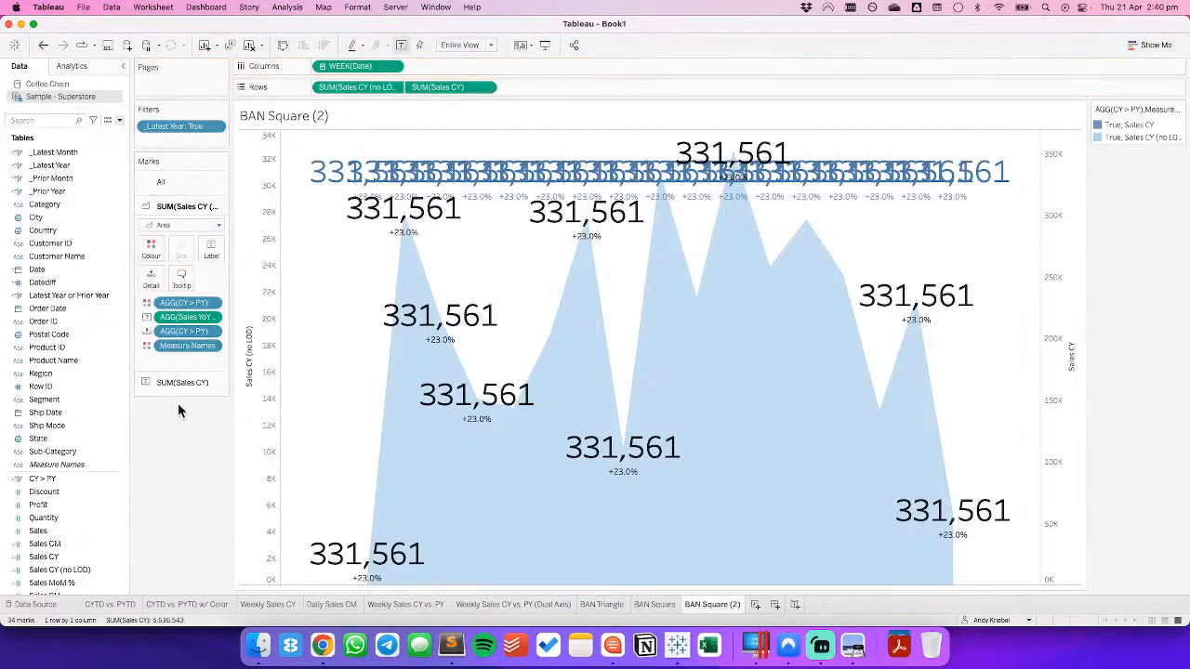
left_click_drag(185, 313, 183, 468)
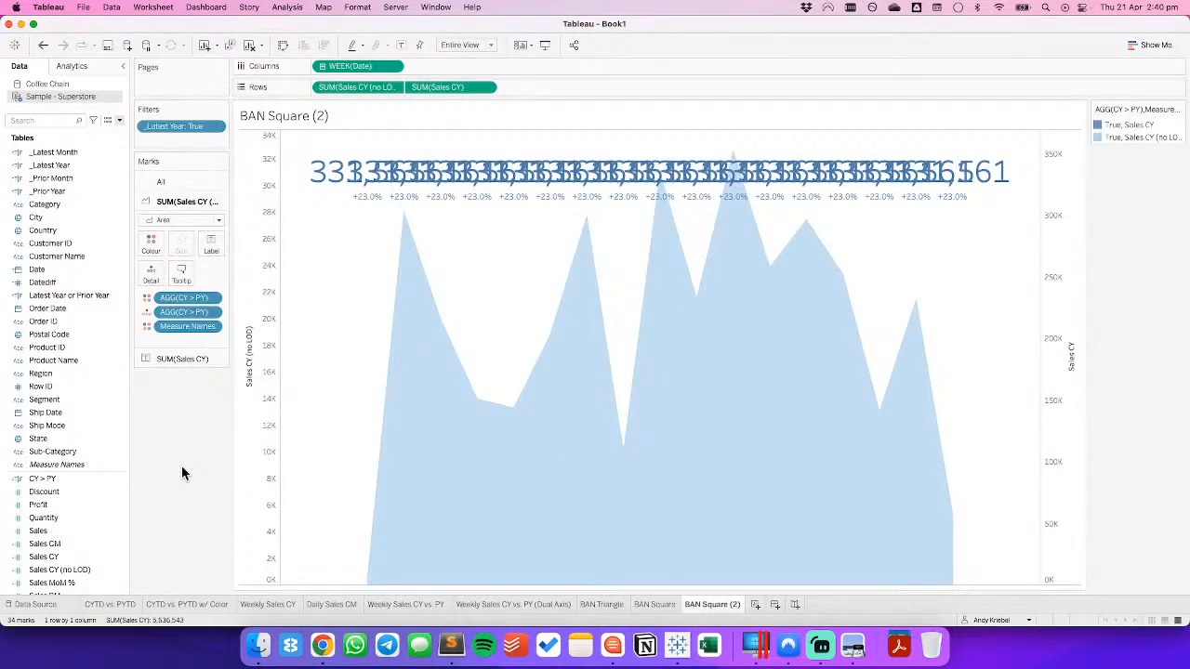
left_click_drag(191, 325, 184, 446)
left_click(174, 343)
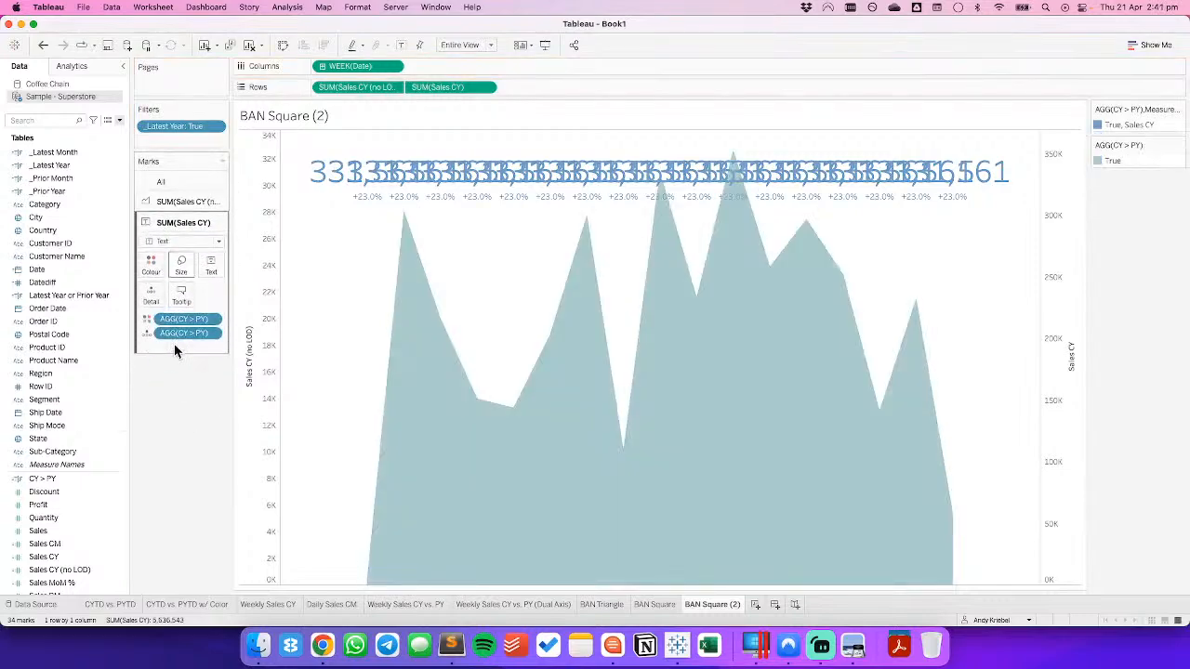
left_click_drag(179, 369, 171, 454)
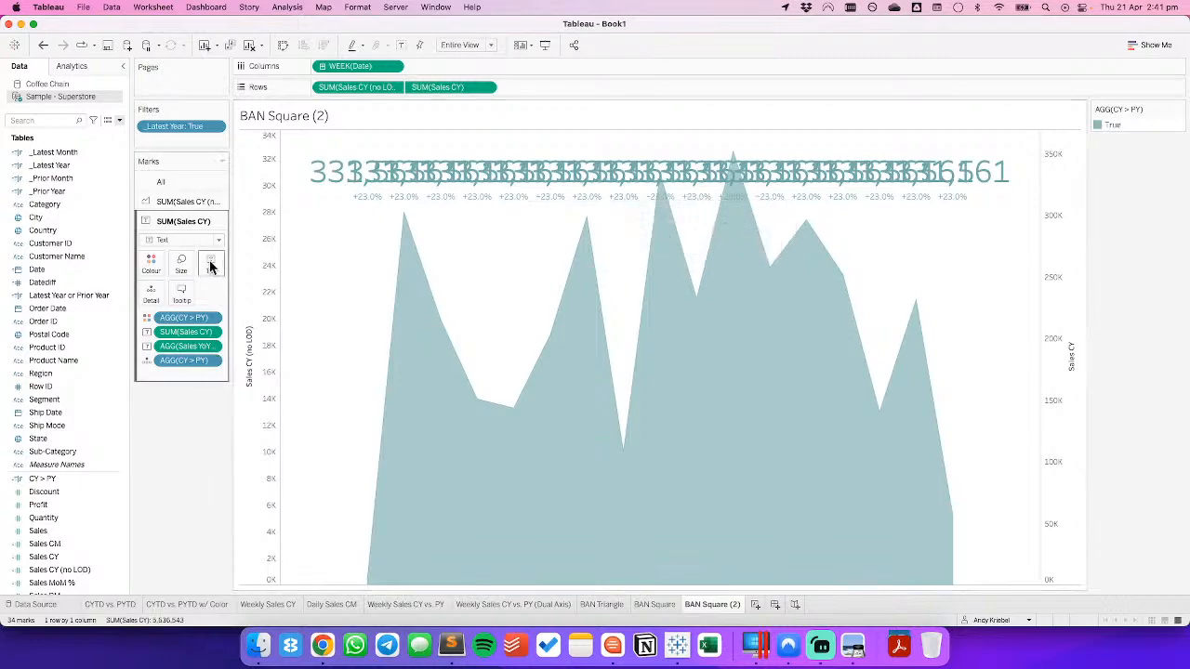
Change Sales YoY % and Sales CY from text to Detail on the Sales CY marks.
left_click(147, 349)
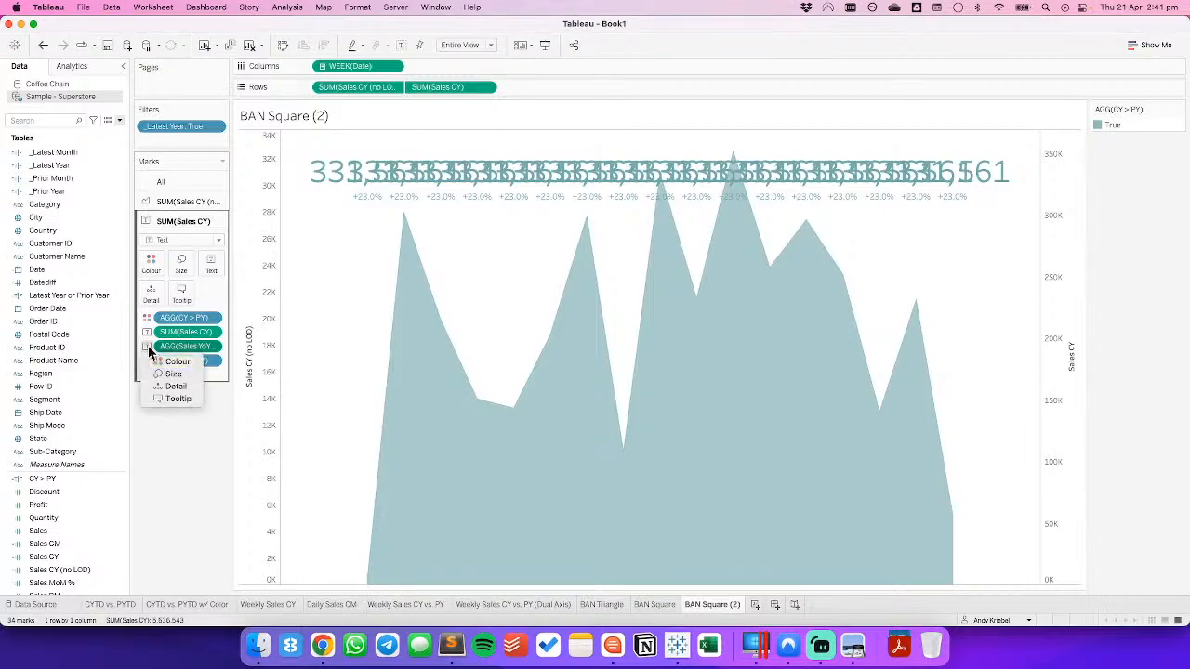
left_click(172, 387)
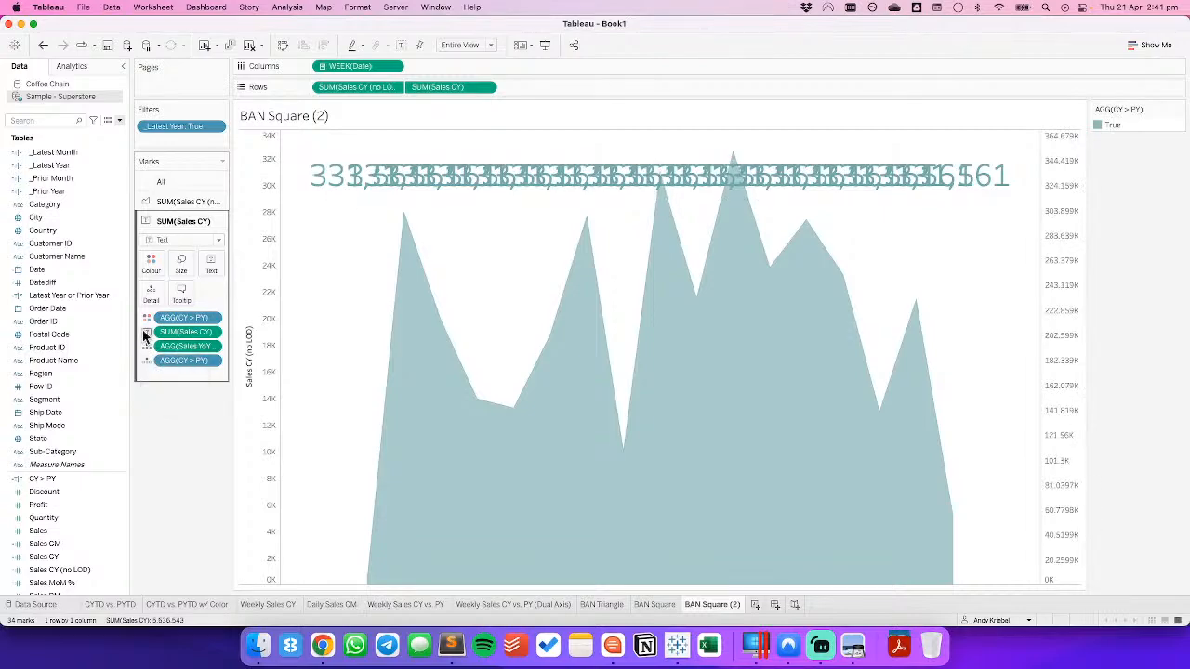
left_click(146, 332)
left_click(171, 373)
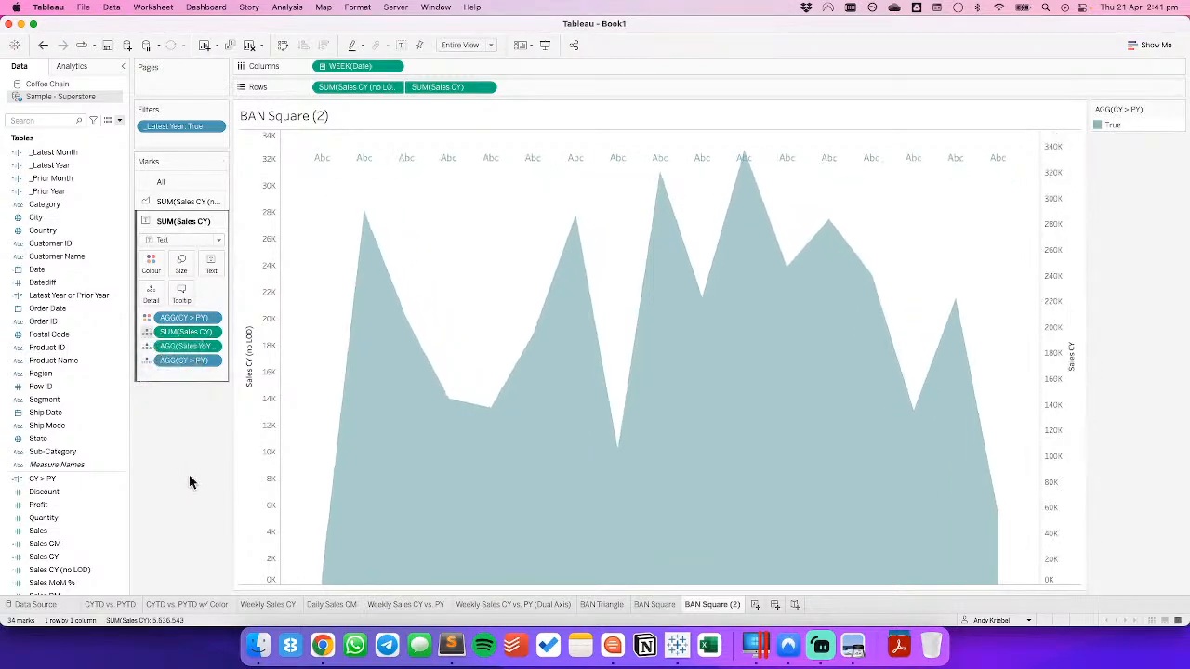
Try the Bar mark type for the Sales CY marks and switch them to Line.
left_click(186, 240)
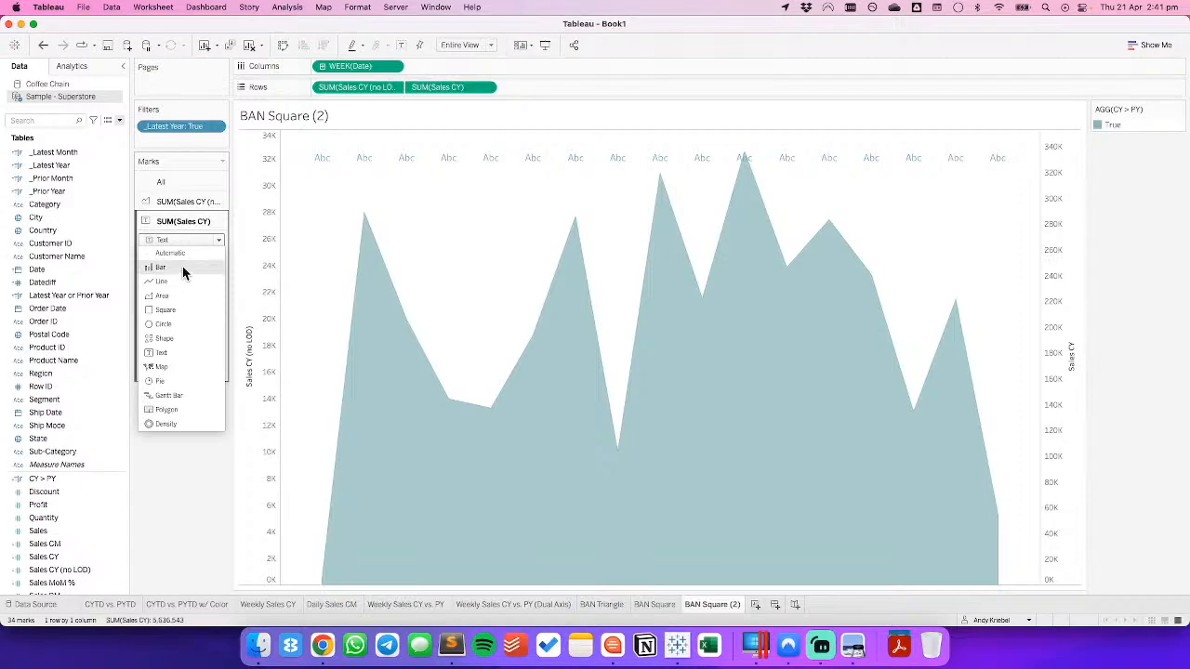
left_click(182, 267)
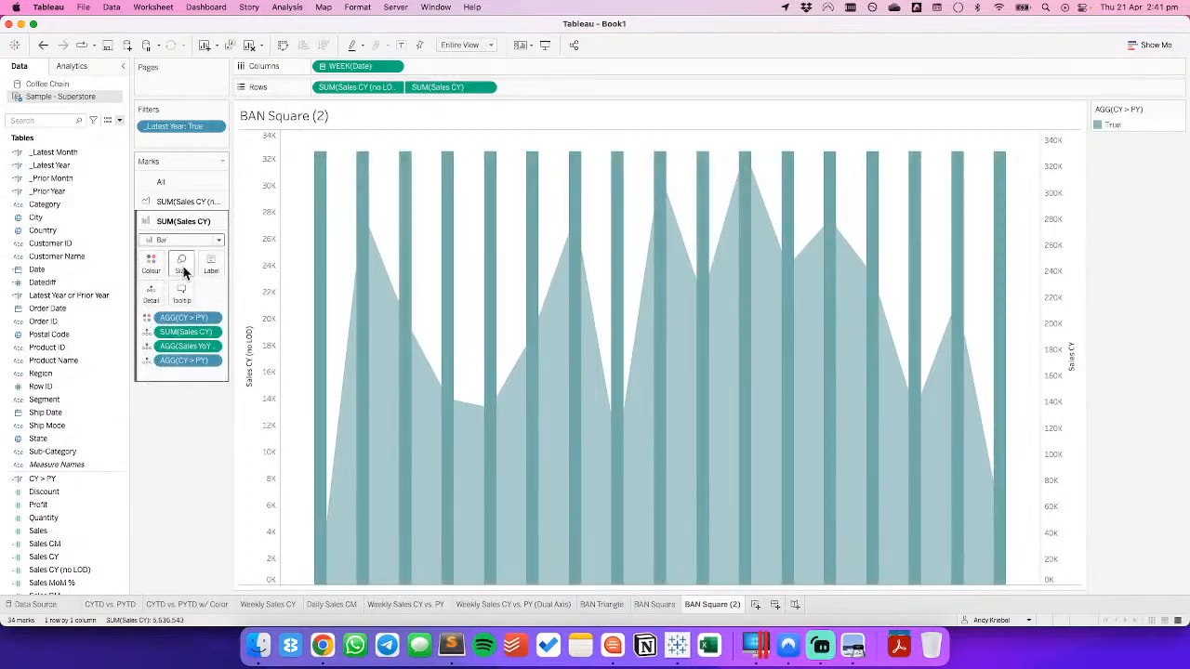
left_click(176, 242)
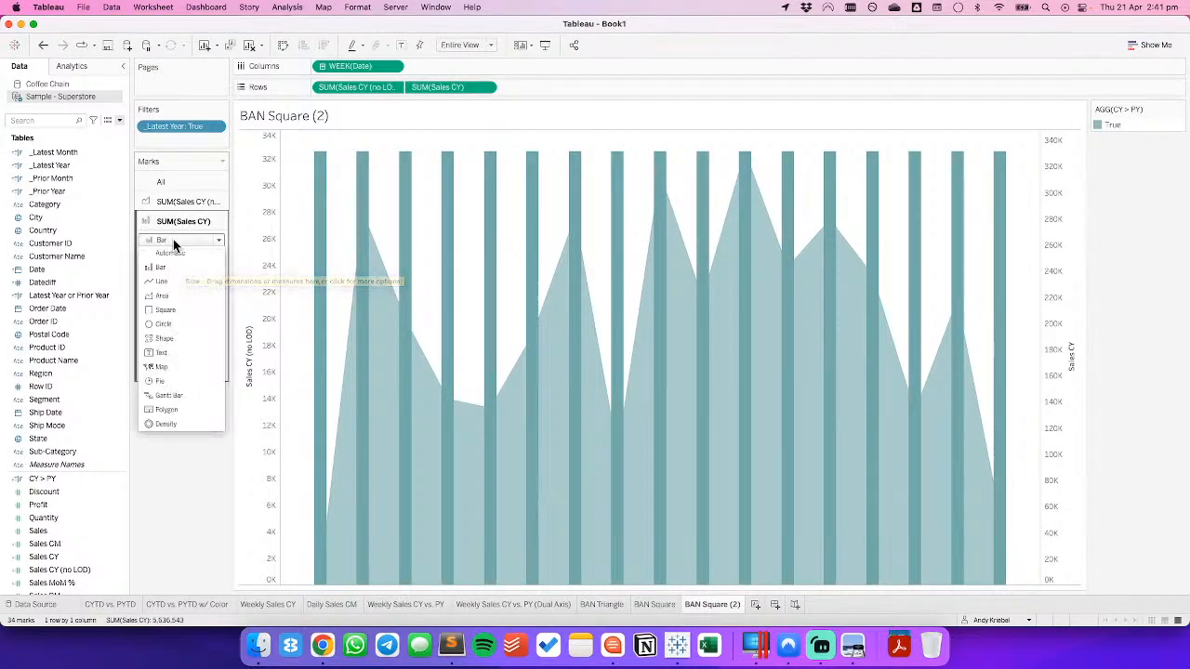
left_click(180, 281)
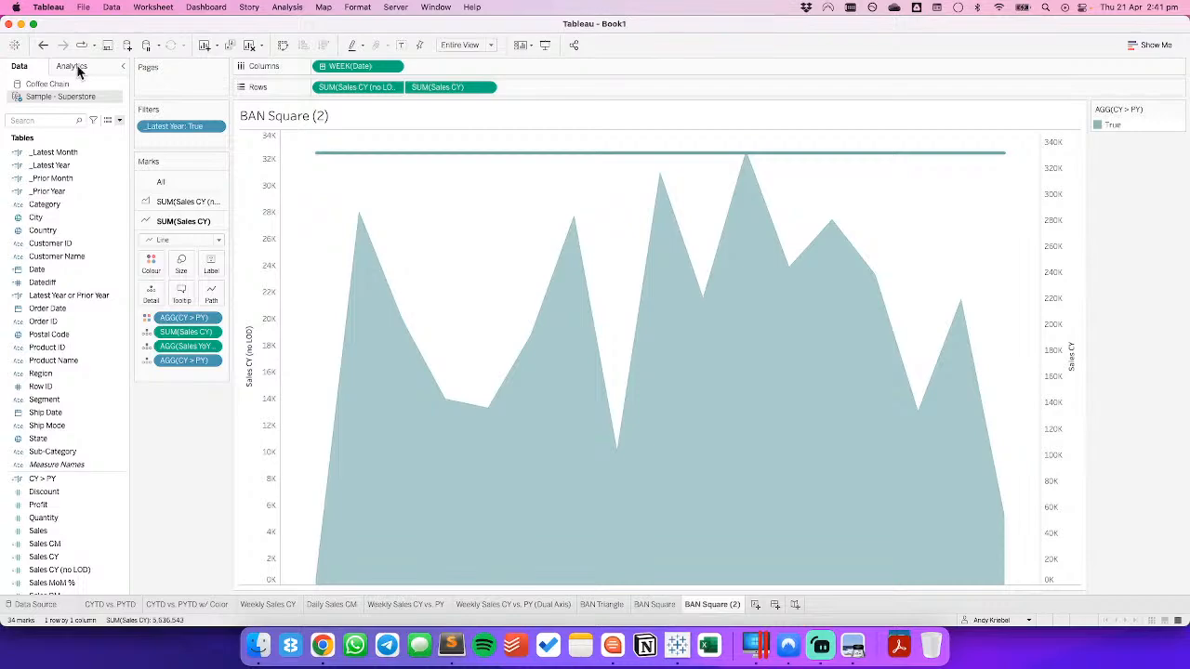
Remove Sales CY from the rows and add an average reference line for Sales CY (no LOD) across the entire table.
left_click_drag(437, 87, 414, 30)
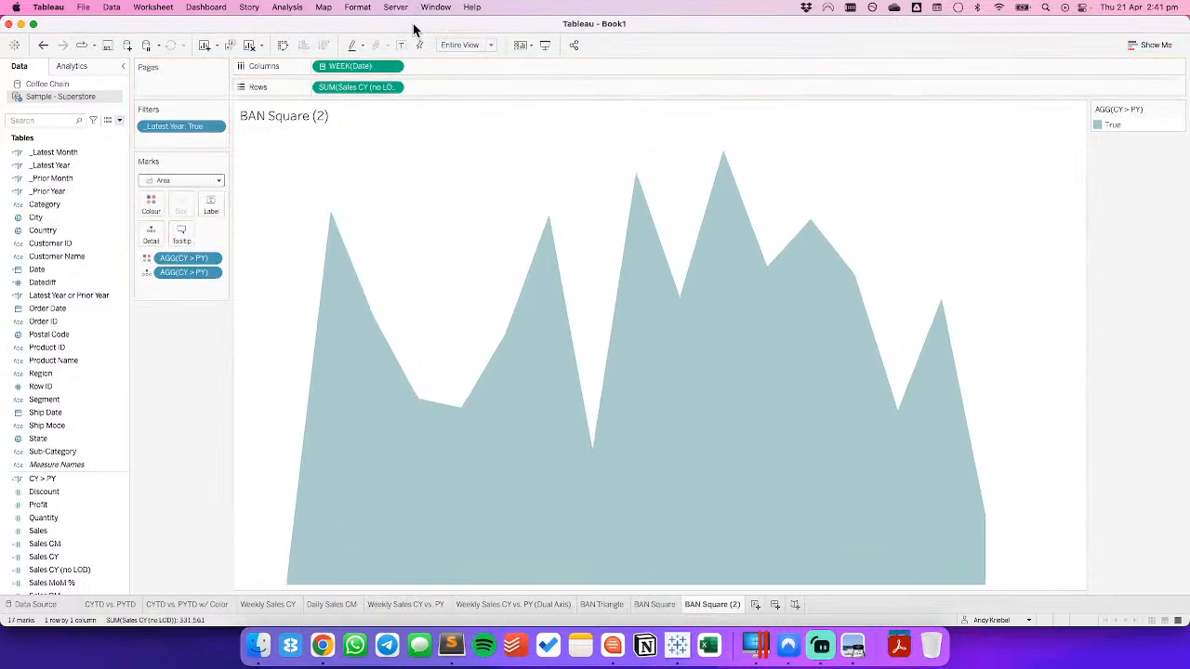
left_click(64, 66)
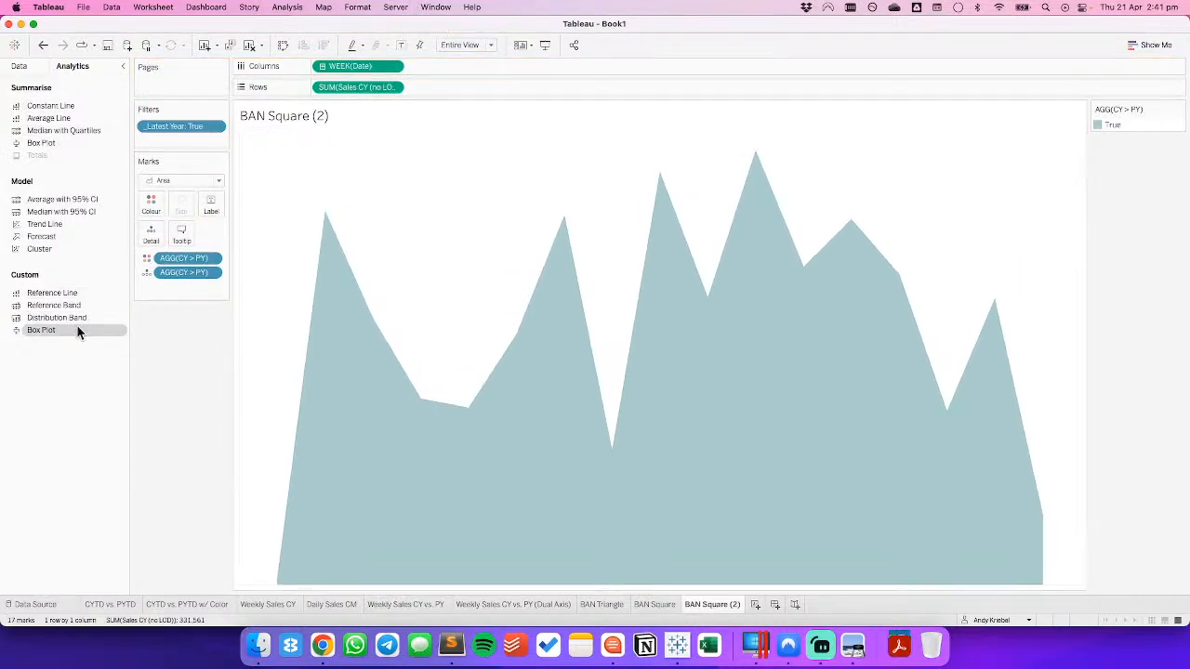
left_click_drag(59, 292, 344, 206)
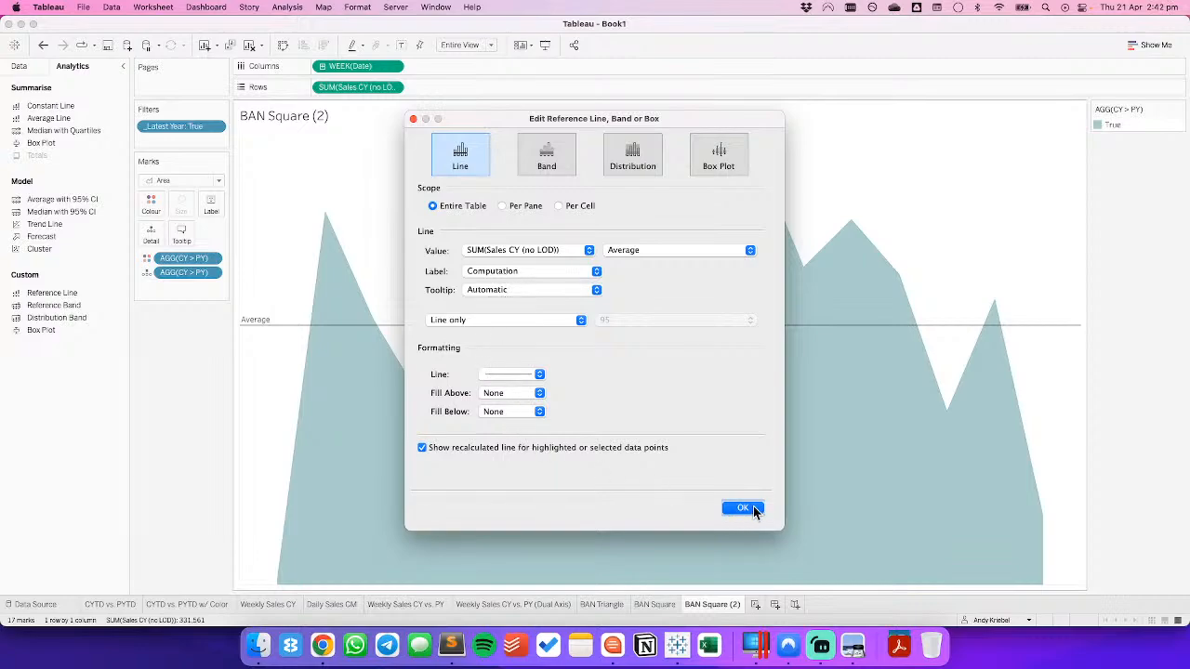
Set the reference line's tooltip to Custom and its label to Value, and apply the settings.
left_click(491, 290)
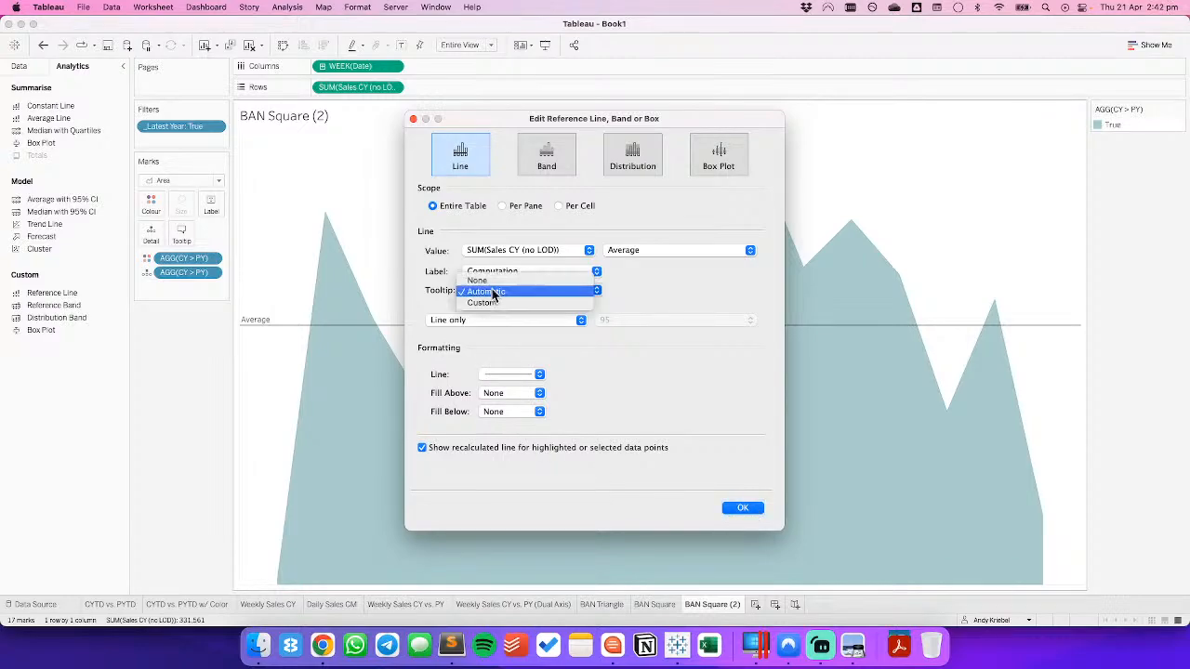
left_click(489, 301)
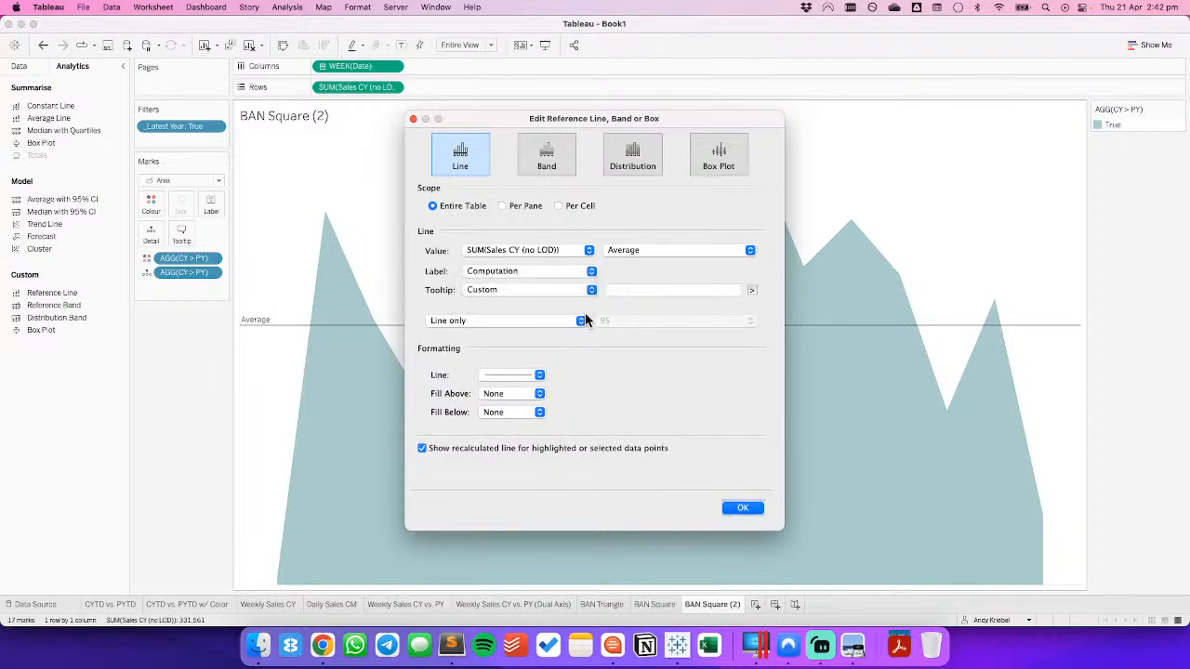
left_click(752, 293)
left_click(694, 267)
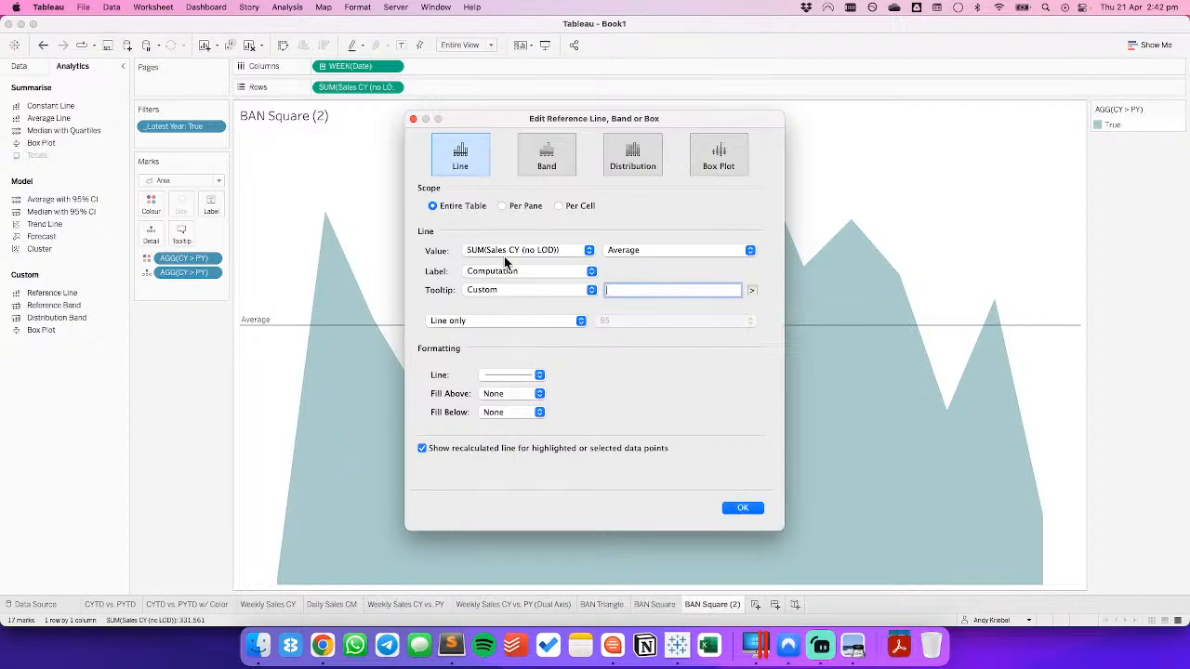
left_click(516, 290)
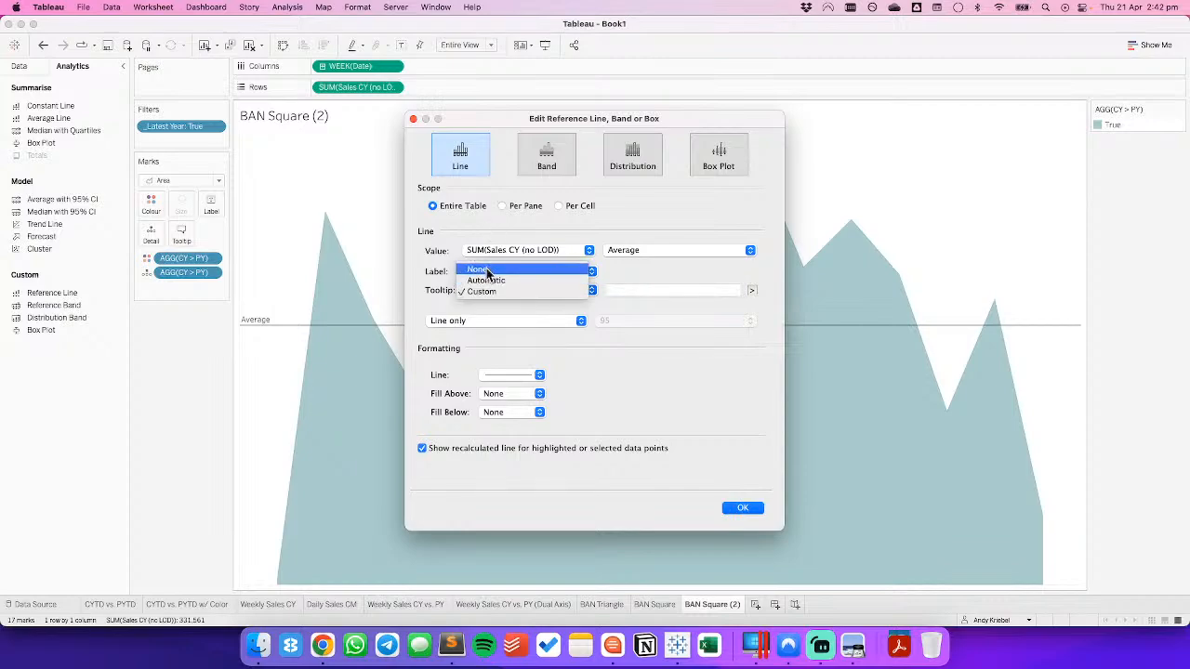
left_click(416, 277)
left_click(467, 275)
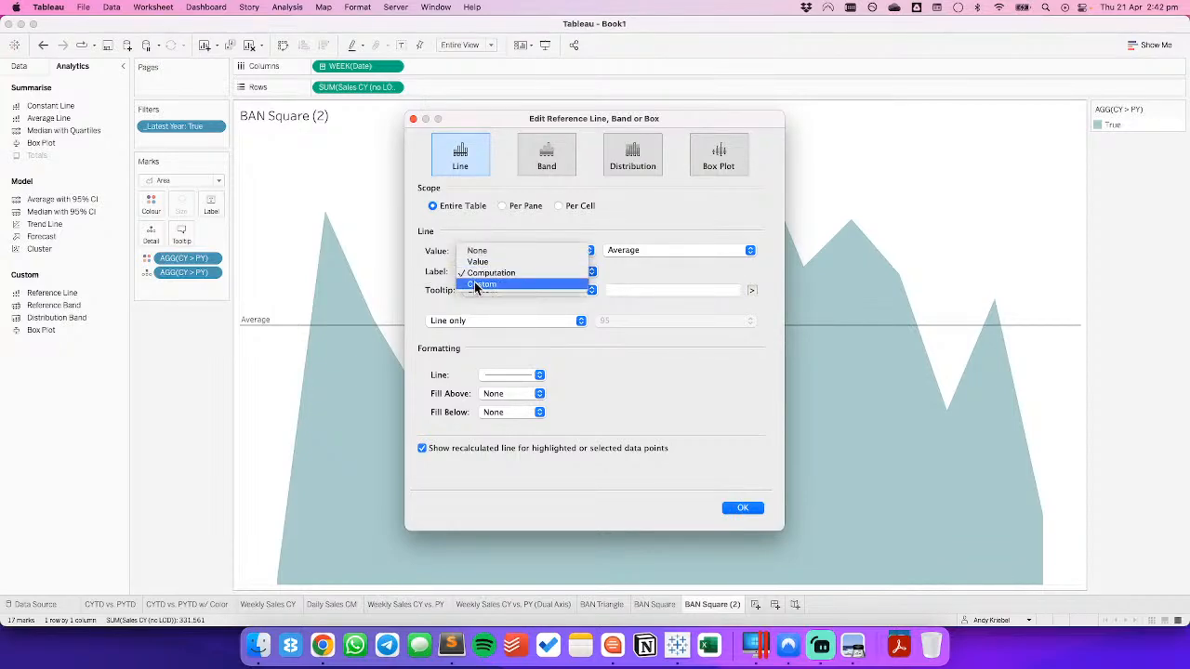
left_click(476, 262)
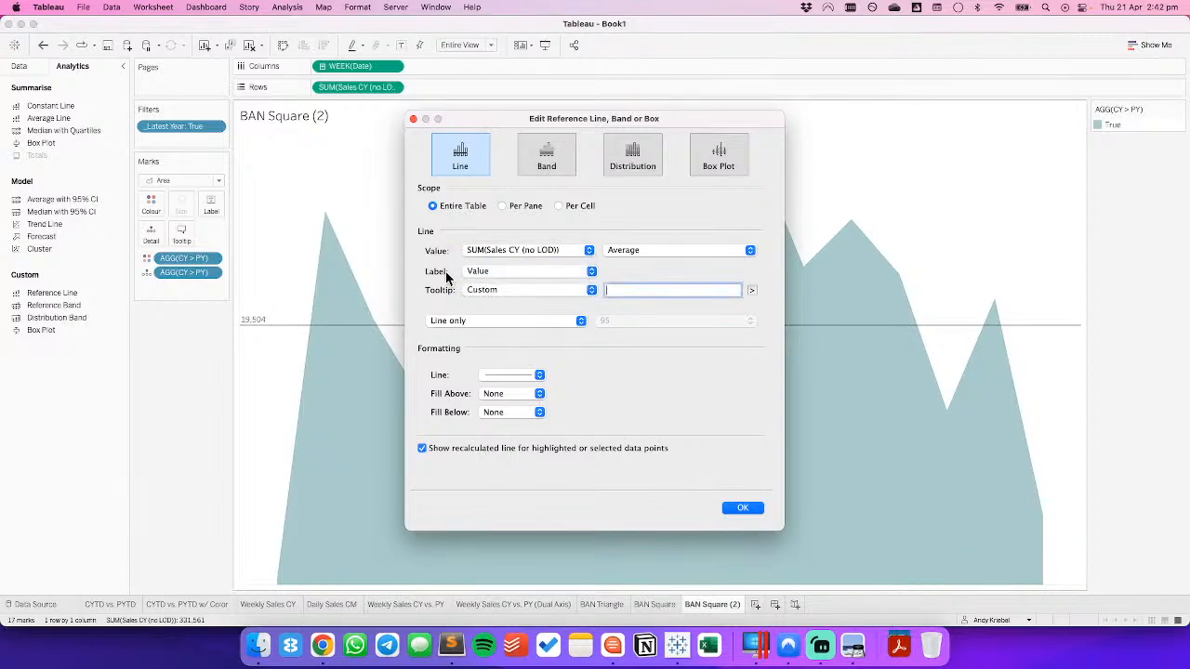
left_click(513, 252)
left_click(511, 252)
left_click(728, 514)
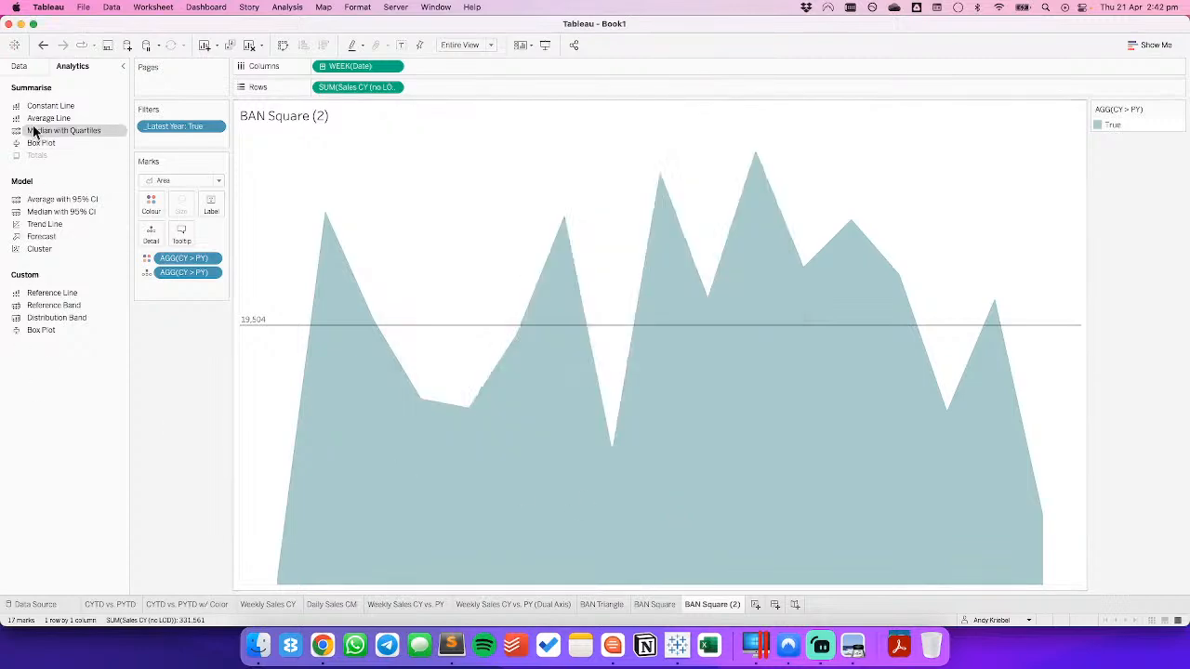
Undo the reference line and the removal of Sales CY from the rows.
left_click(19, 67)
left_click_drag(42, 556, 37, 503)
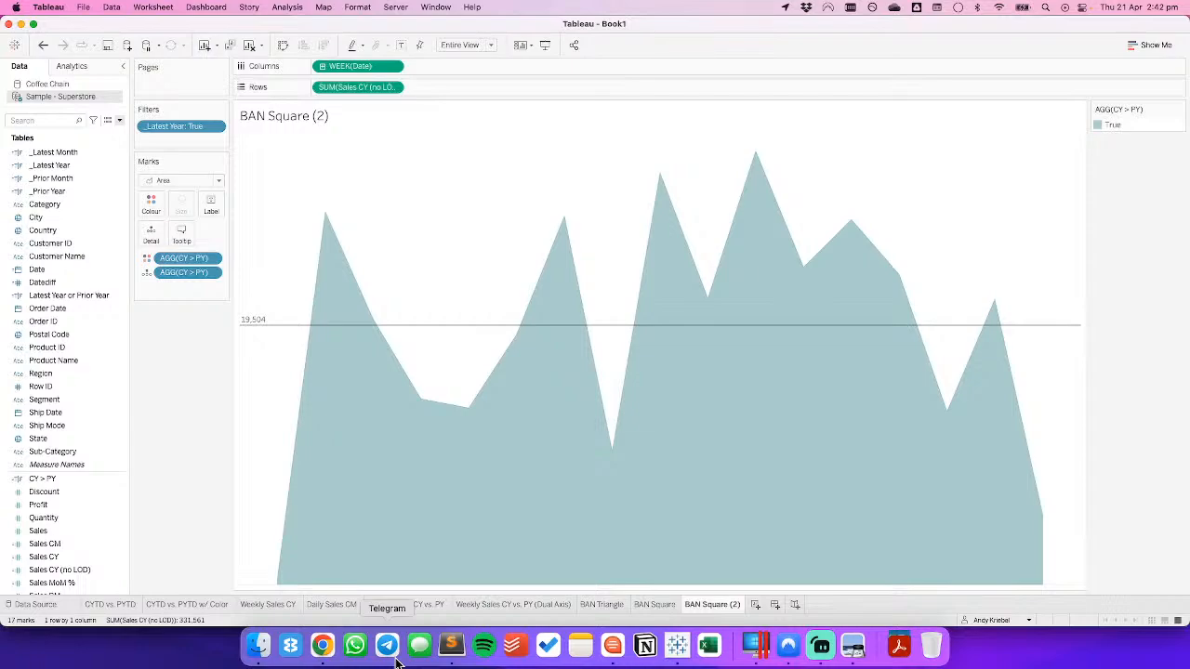
left_click_drag(391, 327, 175, 387)
left_click(42, 47)
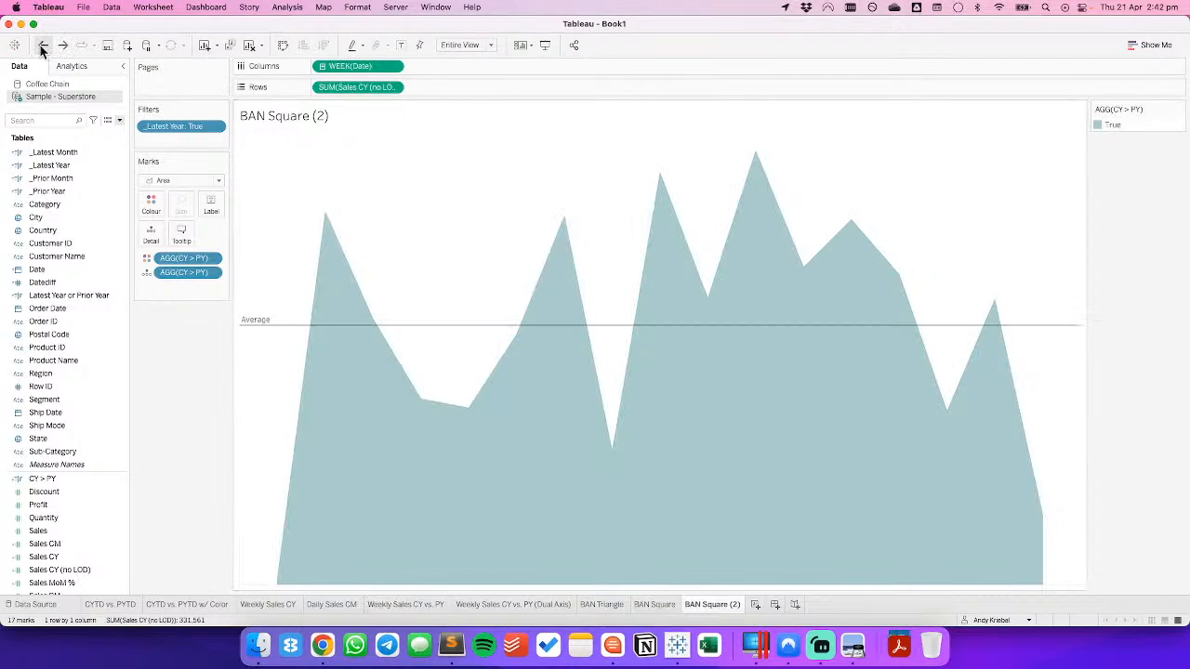
left_click(42, 46)
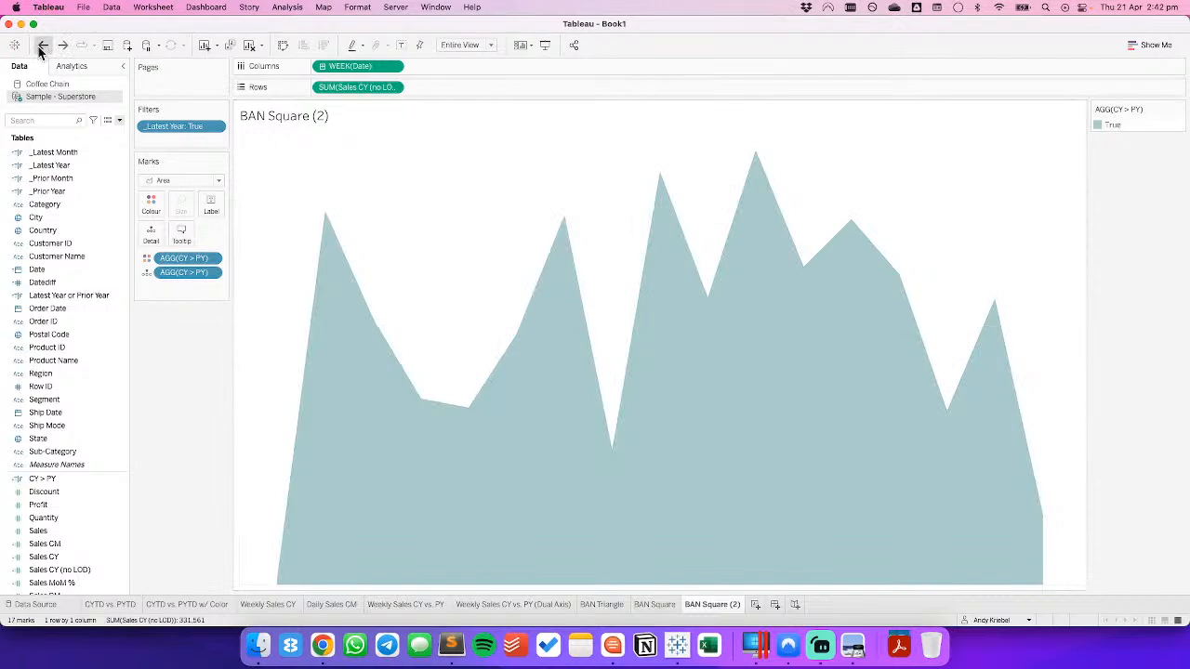
left_click(42, 46)
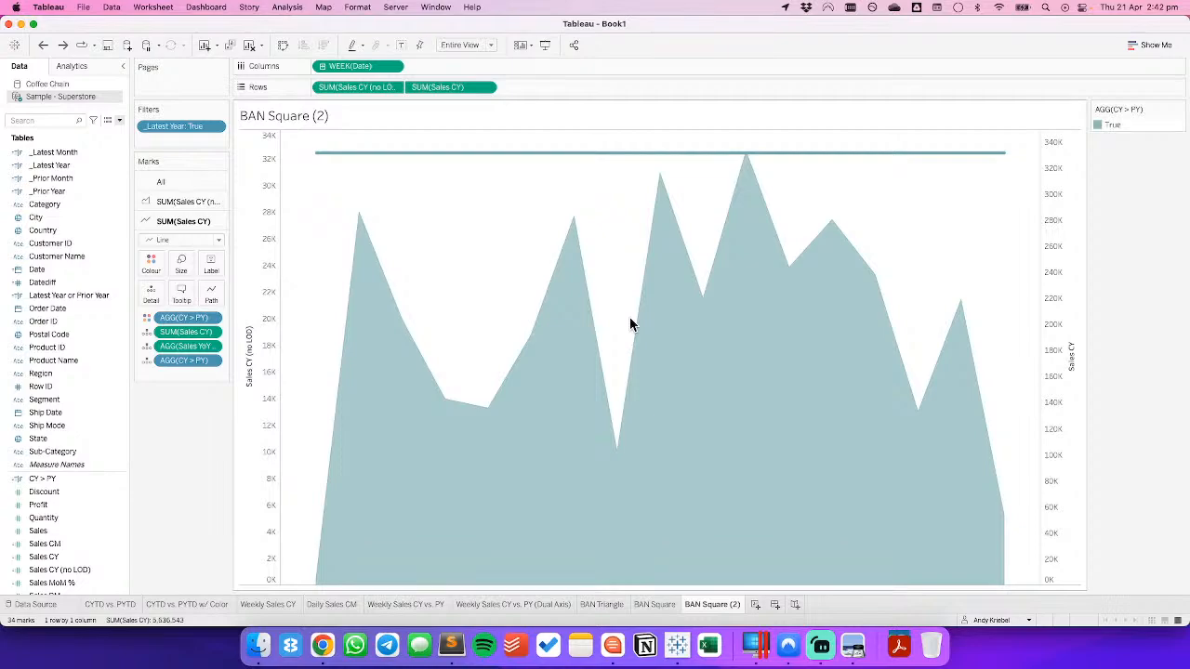
Check the weekly tooltips along the Sales CY line and remove Sales CY from the rows.
left_click(164, 239)
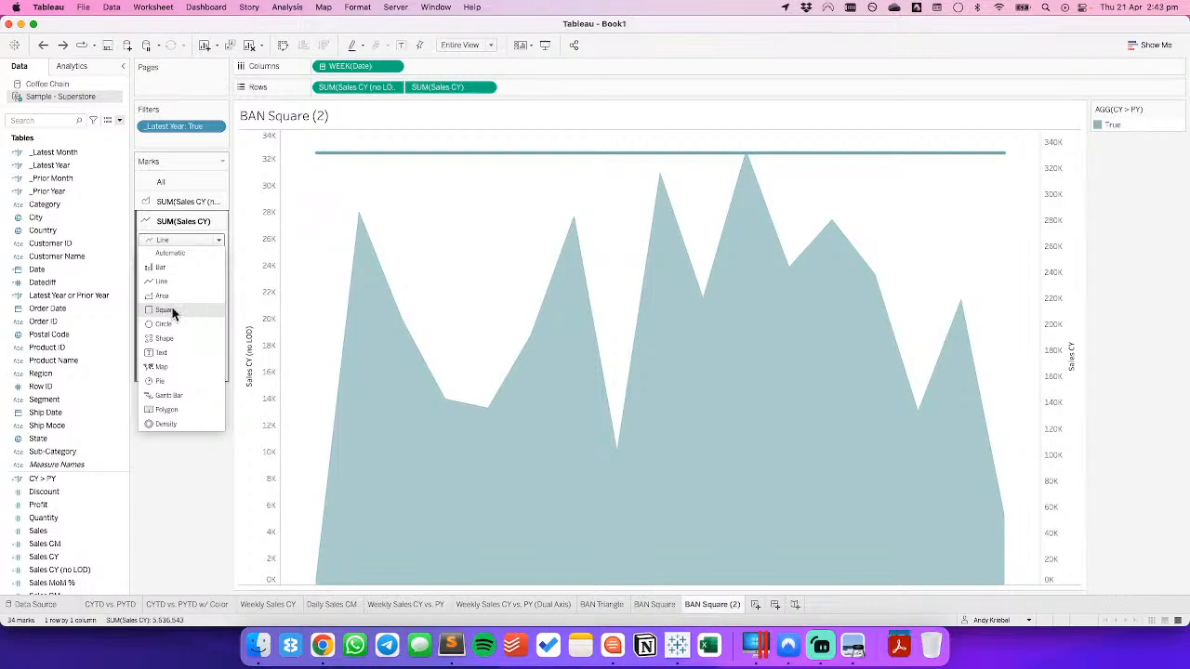
left_click(449, 236)
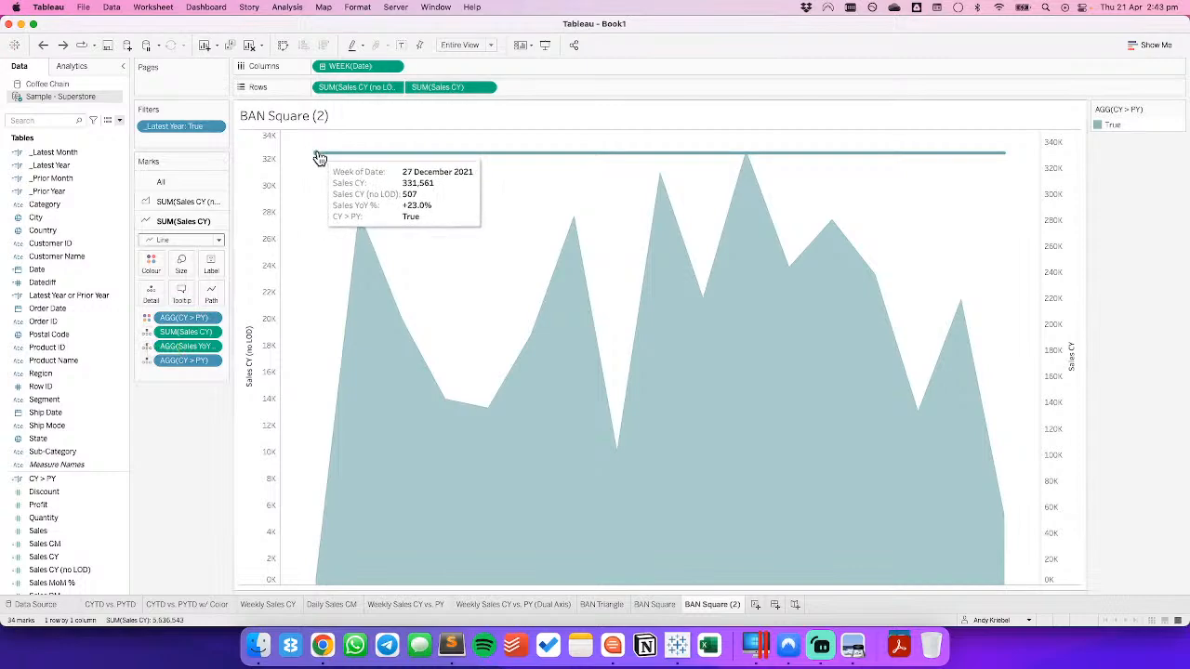
mouse_move(1007, 158)
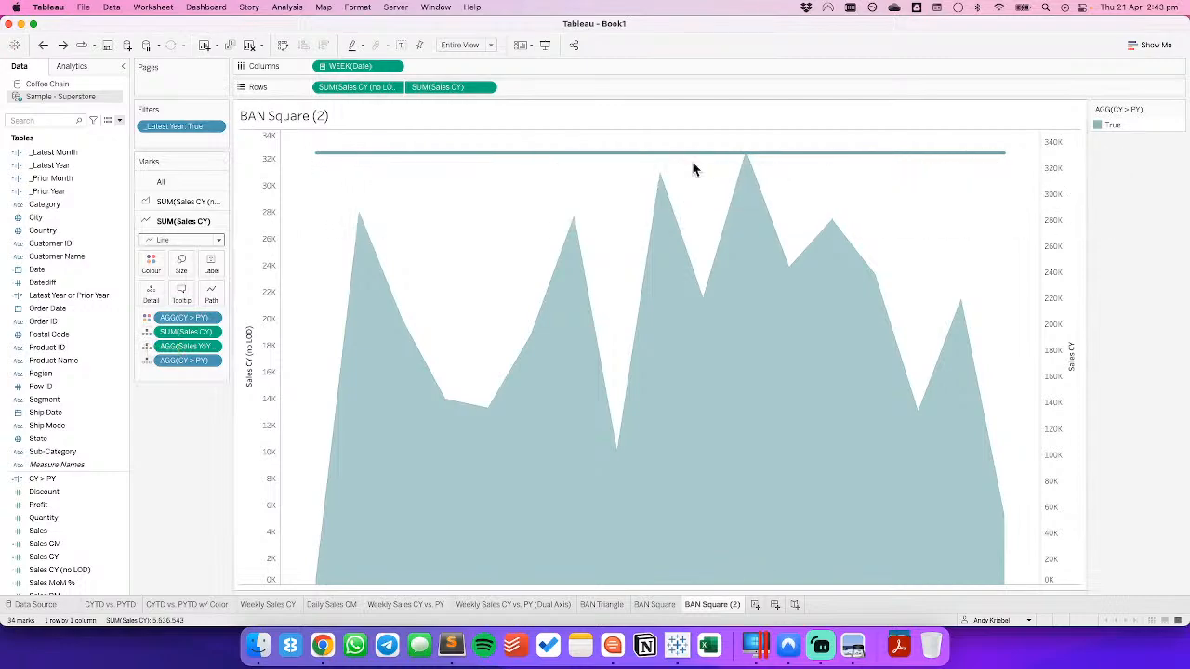
mouse_move(651, 159)
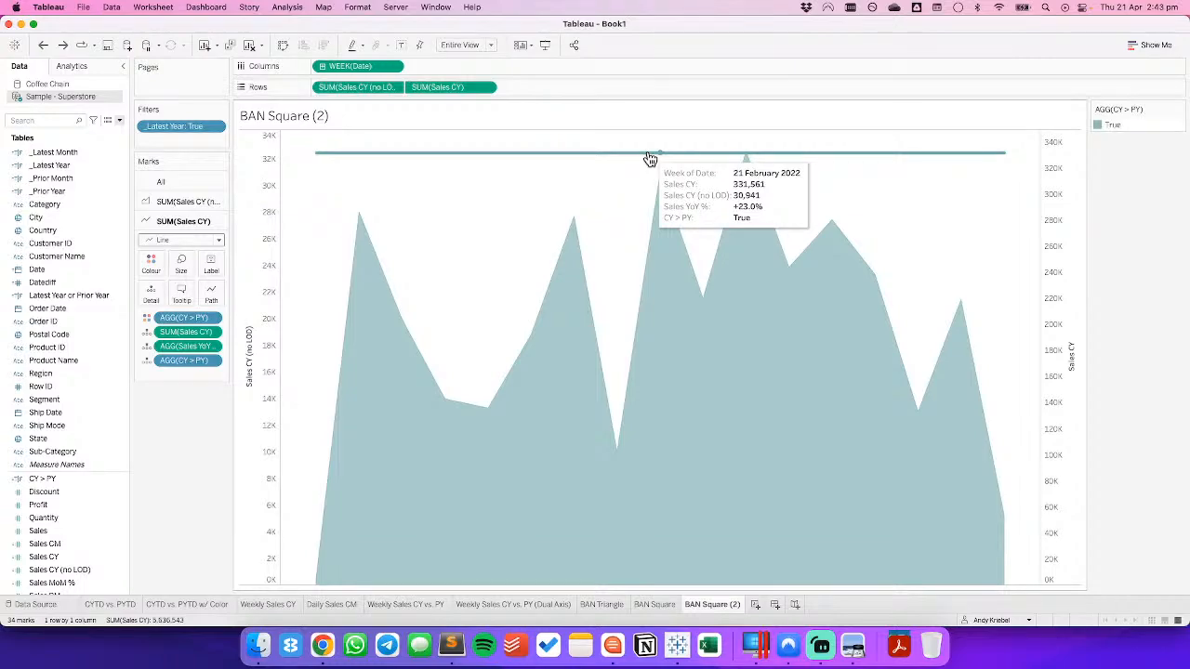
left_click_drag(453, 87, 204, 440)
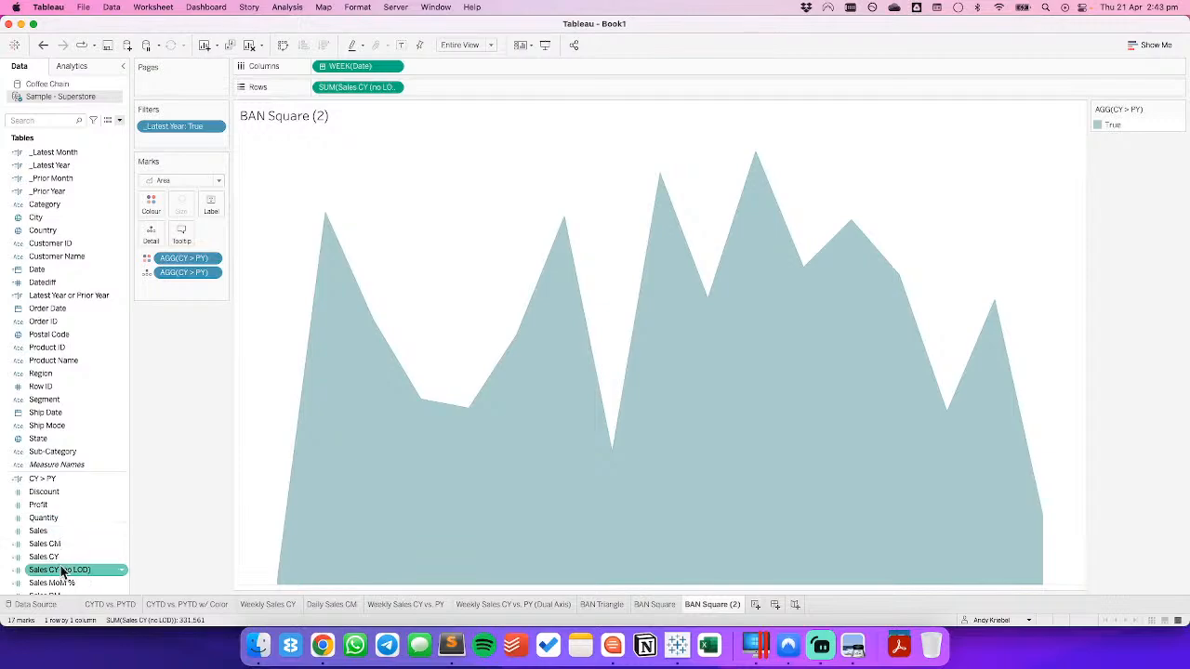
left_click_drag(60, 556, 104, 527)
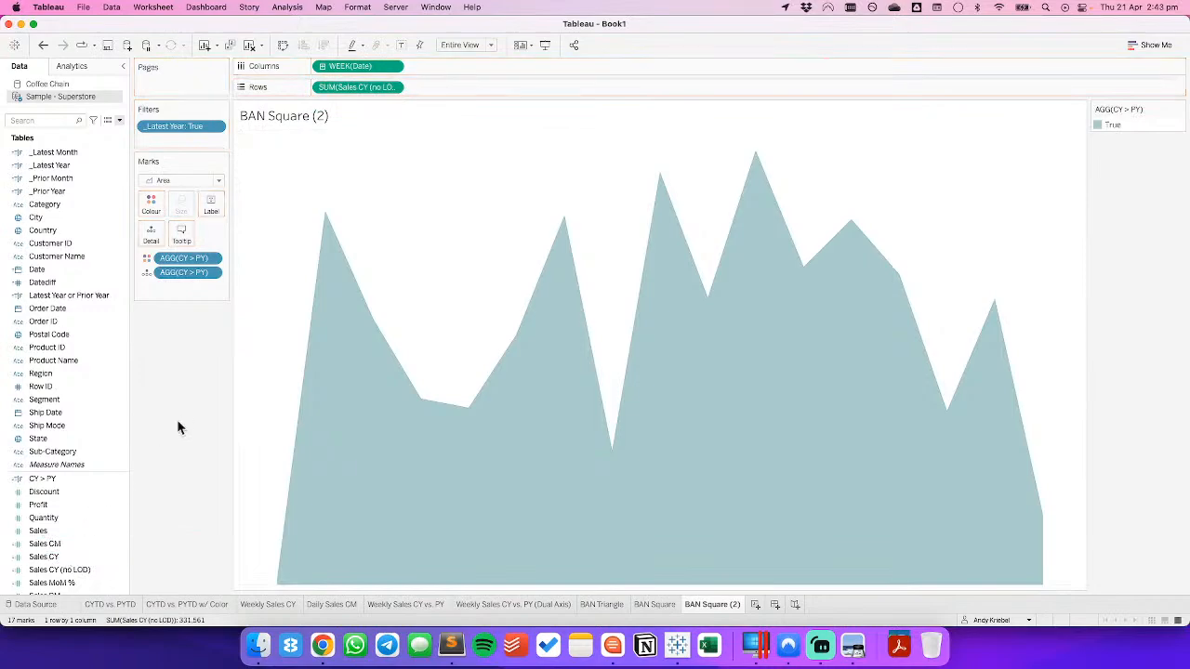
Switch to Chrome, browse the KPI Options gallery from BAN Area down to Meter, and return to Tableau.
key("super+Tab")
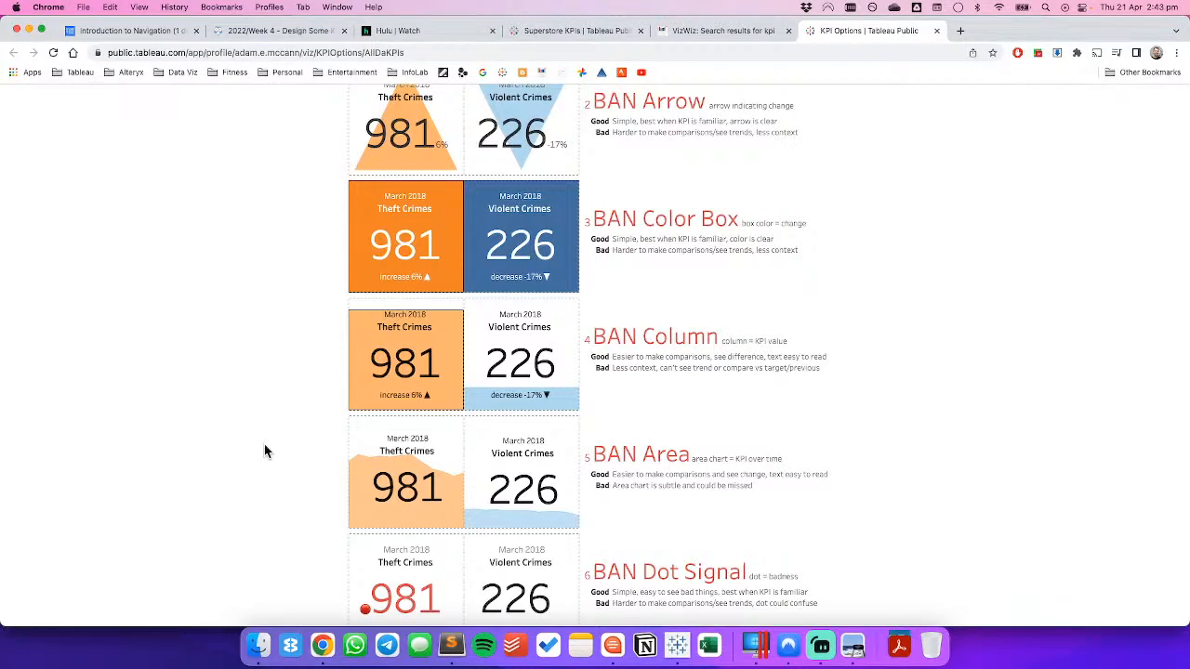
scroll(289, 455, "down", 10)
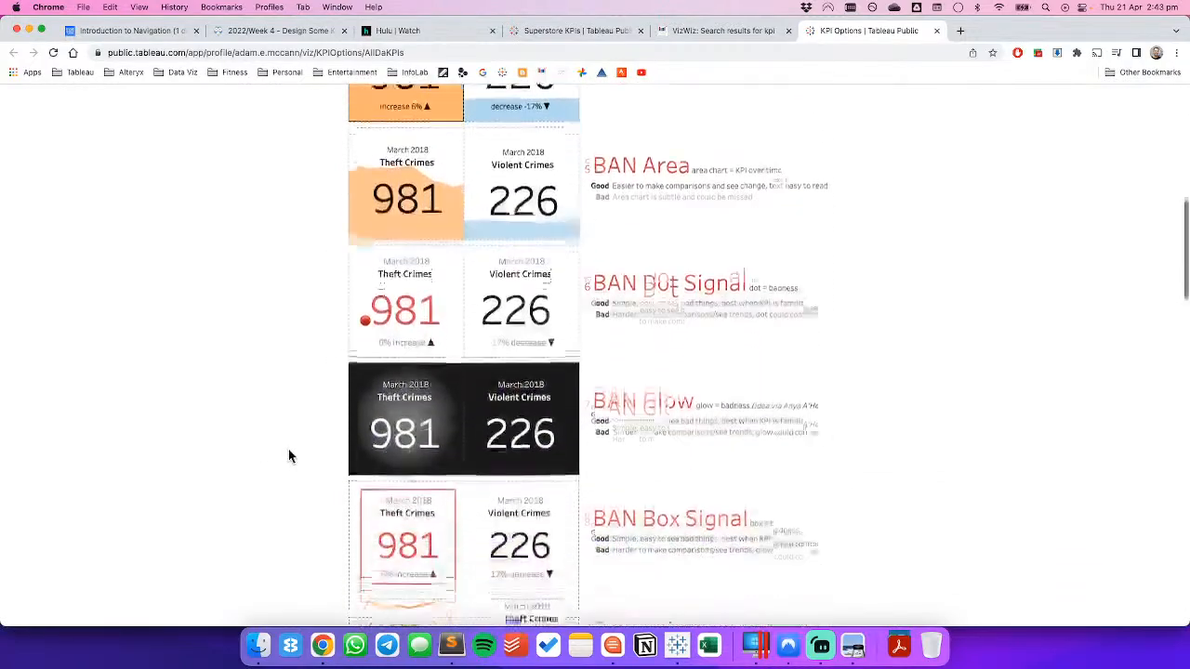
scroll(289, 455, "down", 4)
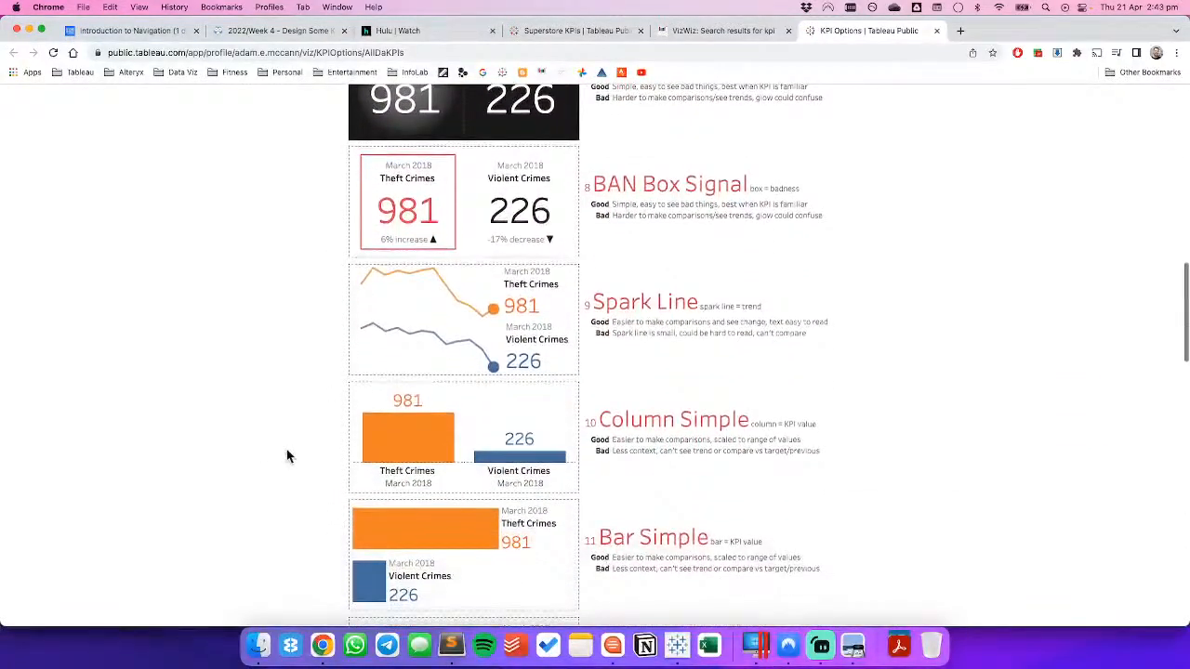
scroll(287, 455, "down", 1)
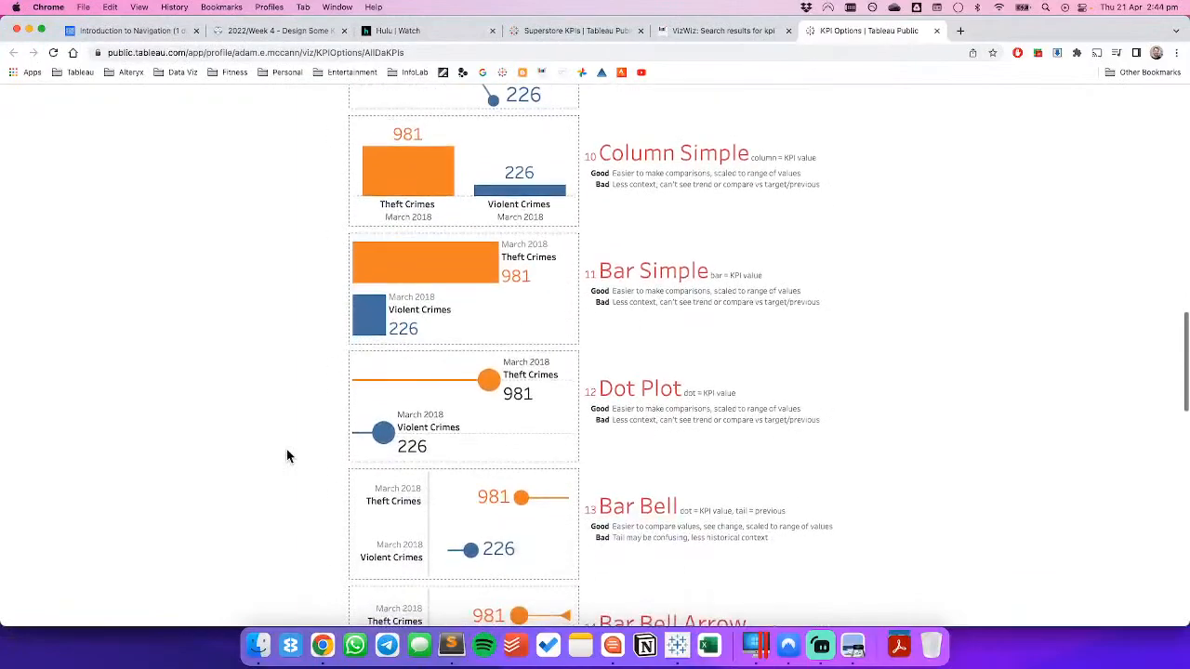
scroll(287, 456, "down", 5)
scroll(286, 455, "down", 5)
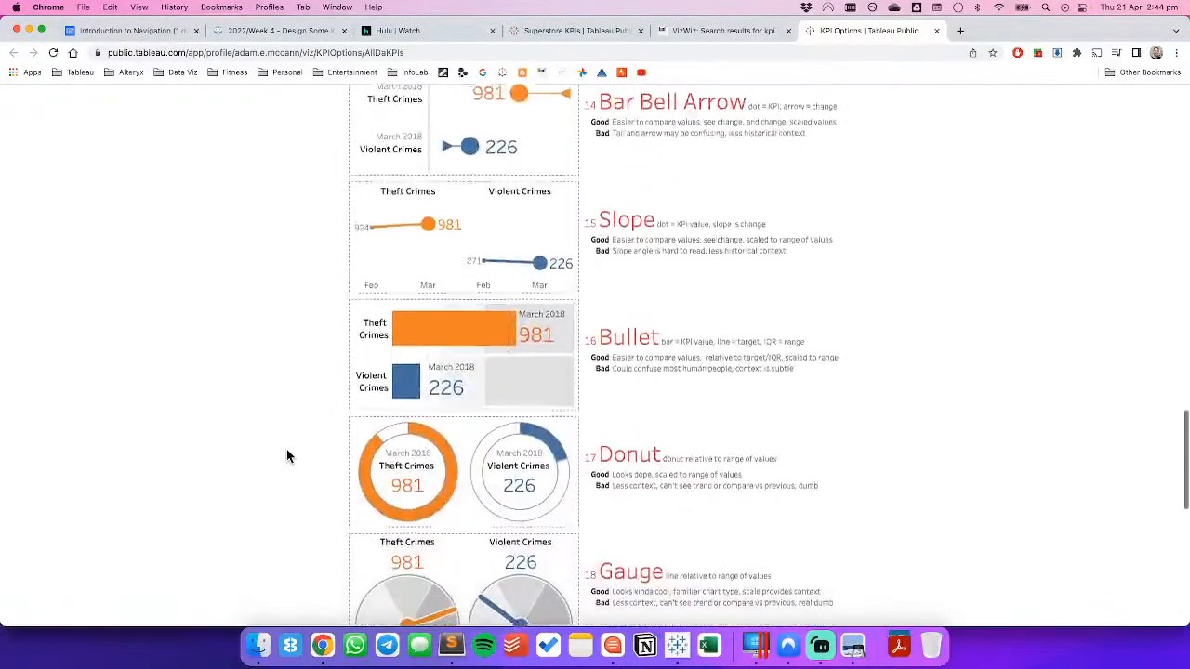
scroll(286, 456, "down", 3)
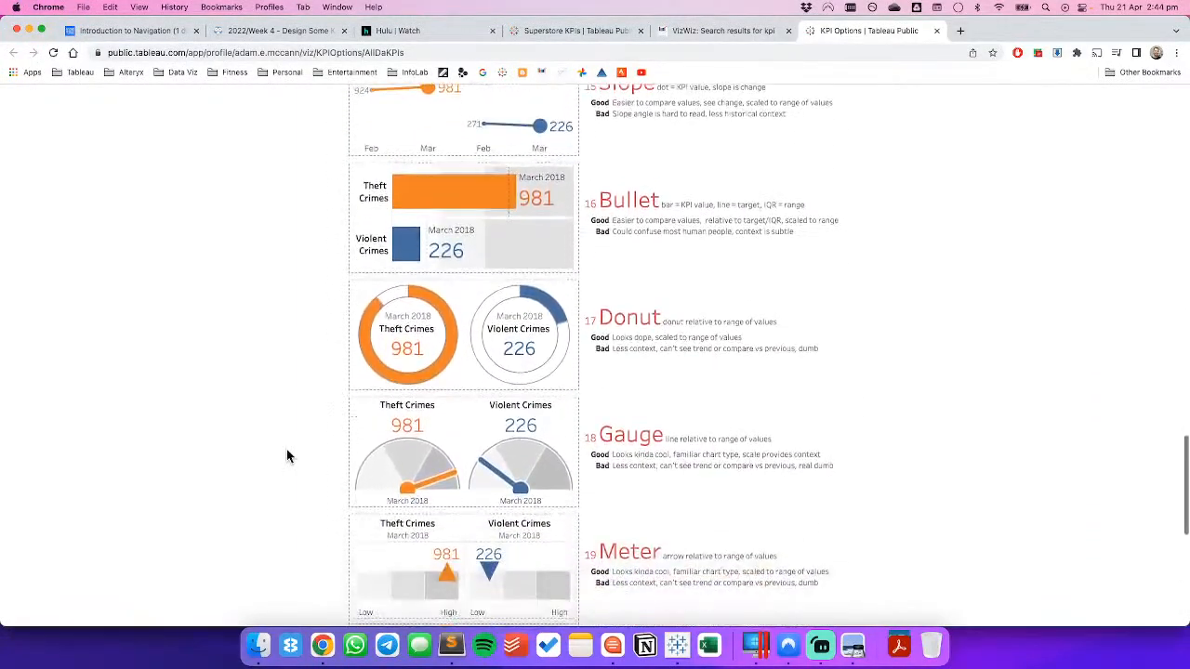
key("super+Tab")
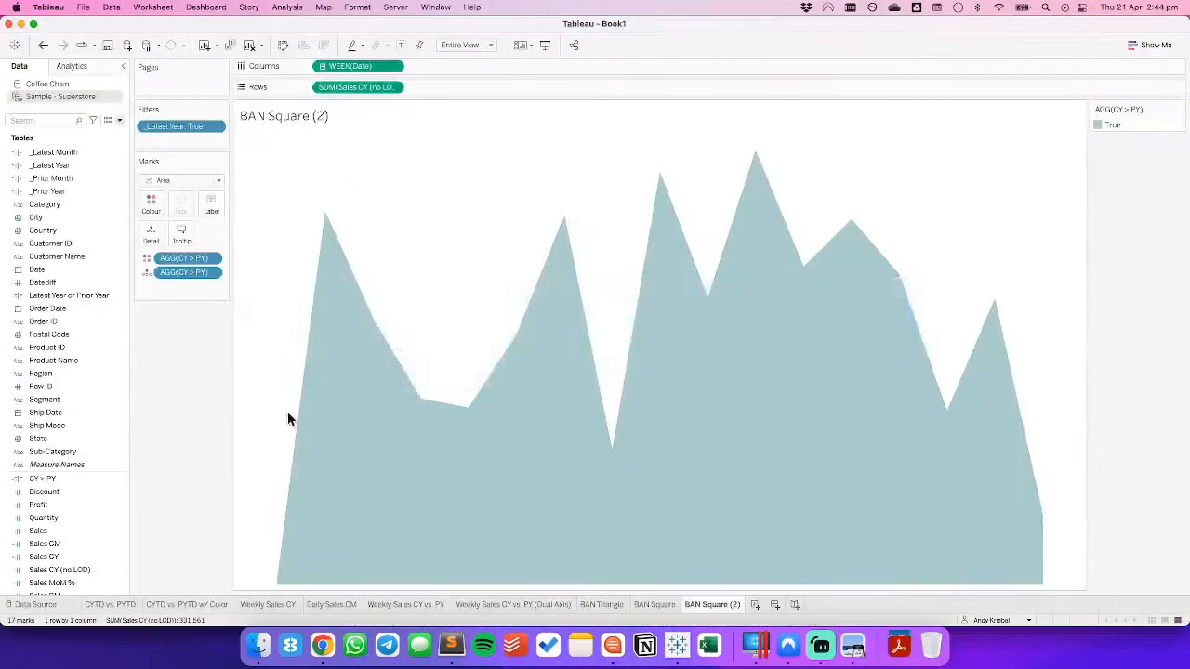
Clear the BAN Square (2) sheet and place Sales CY (no LOD) on the columns.
left_click(250, 45)
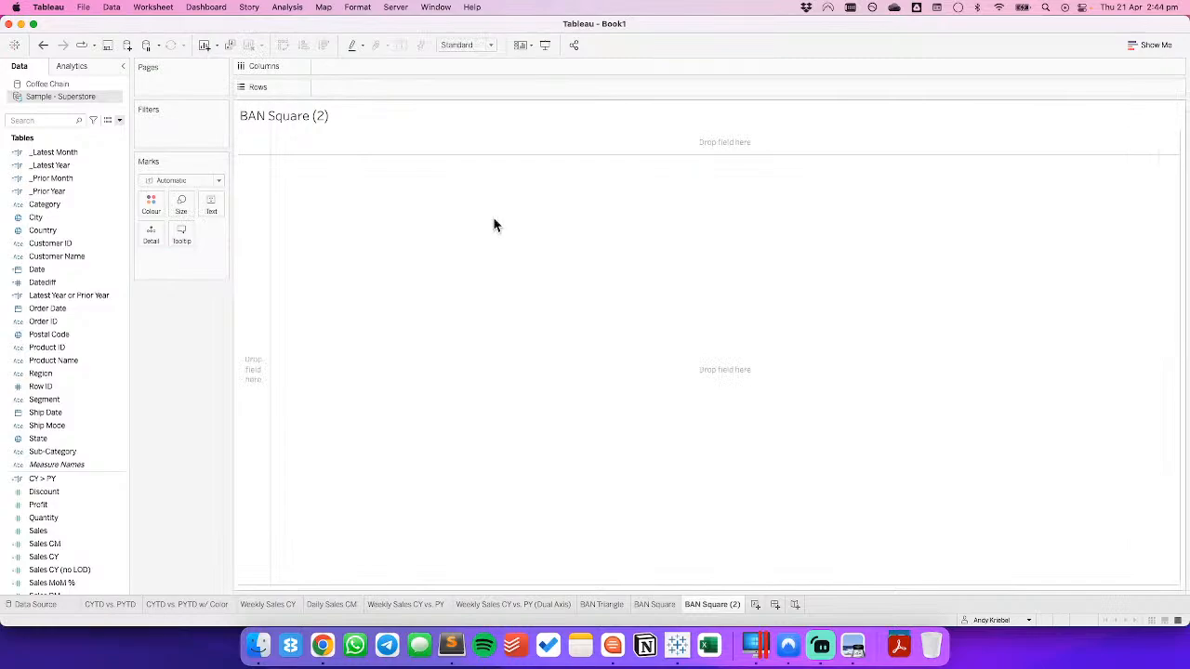
left_click(62, 297)
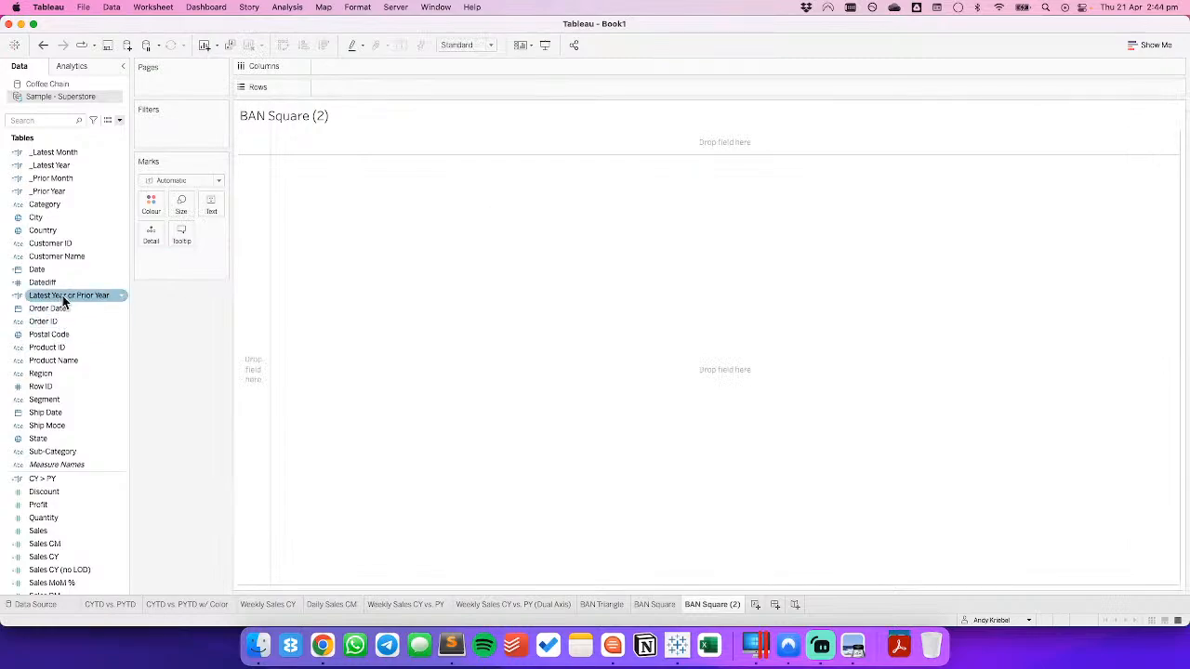
left_click_drag(61, 296, 75, 391)
left_click(60, 557)
left_click(59, 571)
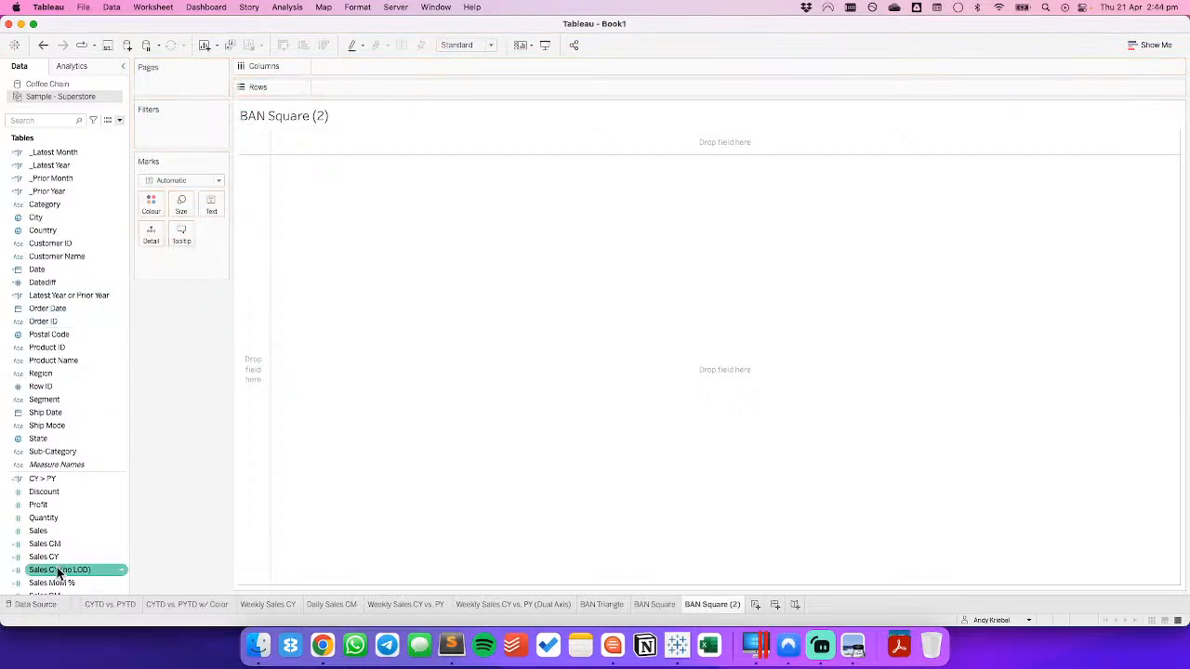
left_click_drag(59, 576, 374, 66)
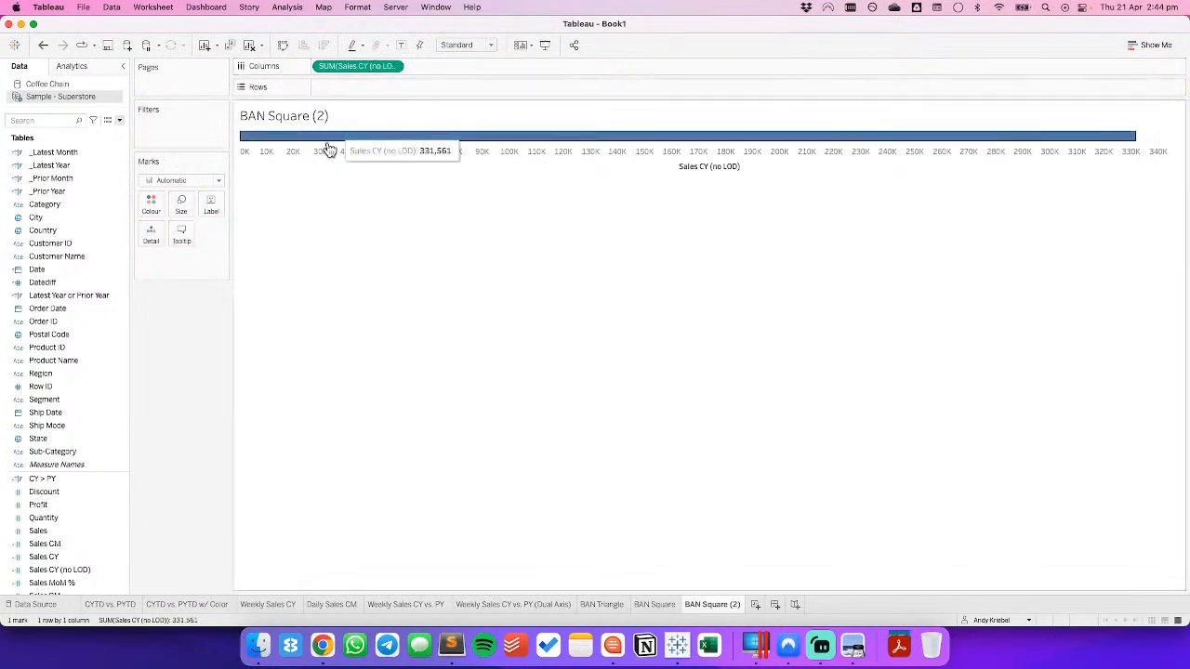
Add Sales PY (no LOD) to the marks detail and create a per-cell reference line on the Sales CY (no LOD) axis showing its average.
scroll(79, 521, "down", 3)
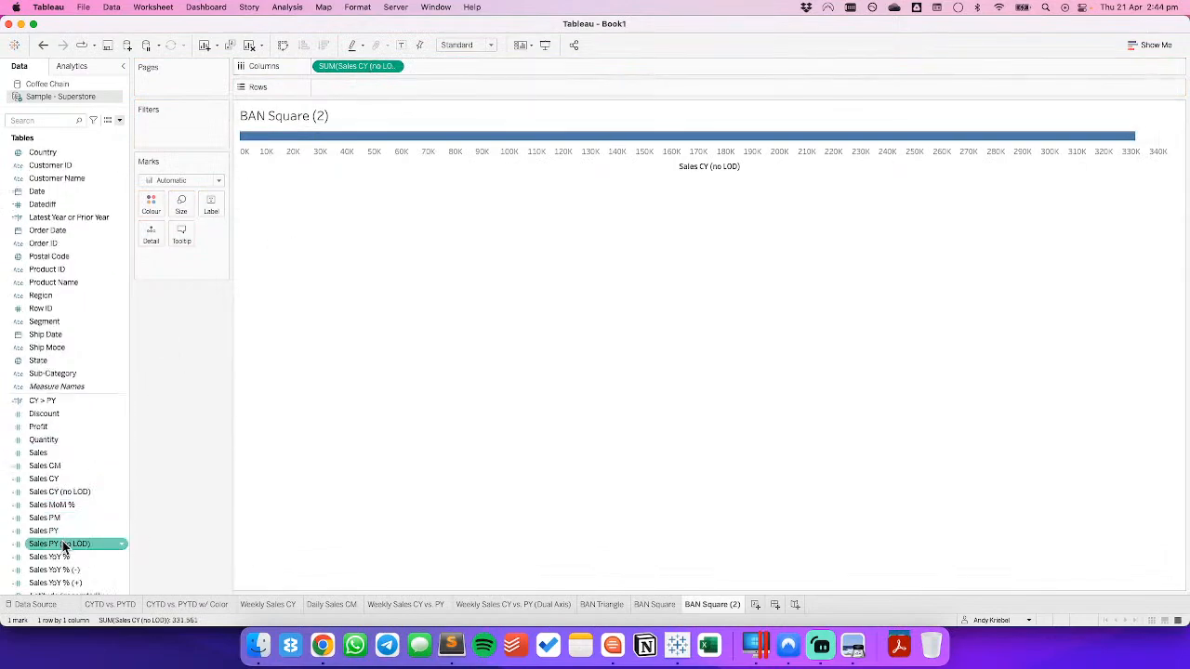
left_click_drag(63, 544, 148, 233)
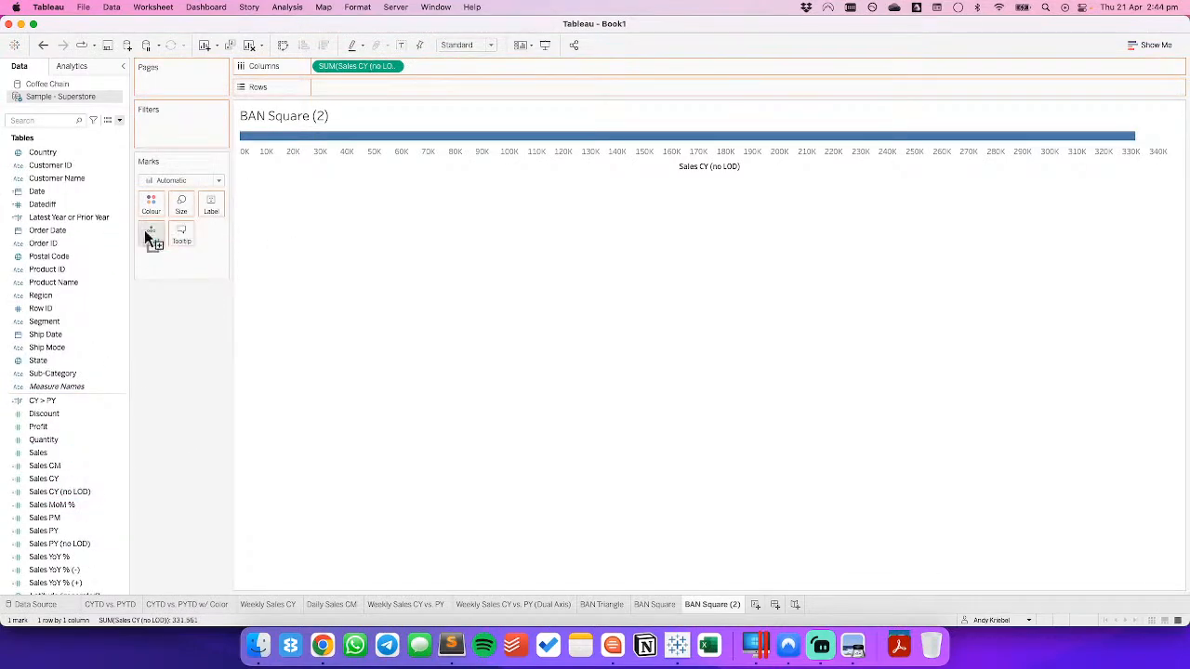
left_click(71, 66)
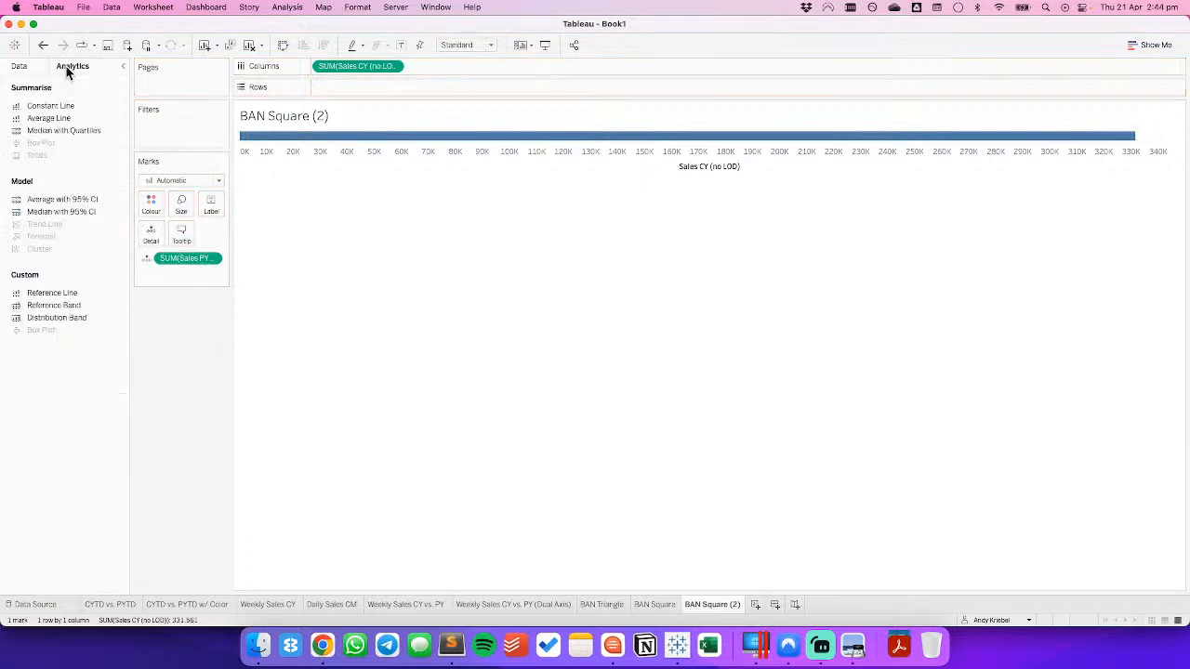
left_click_drag(64, 296, 429, 153)
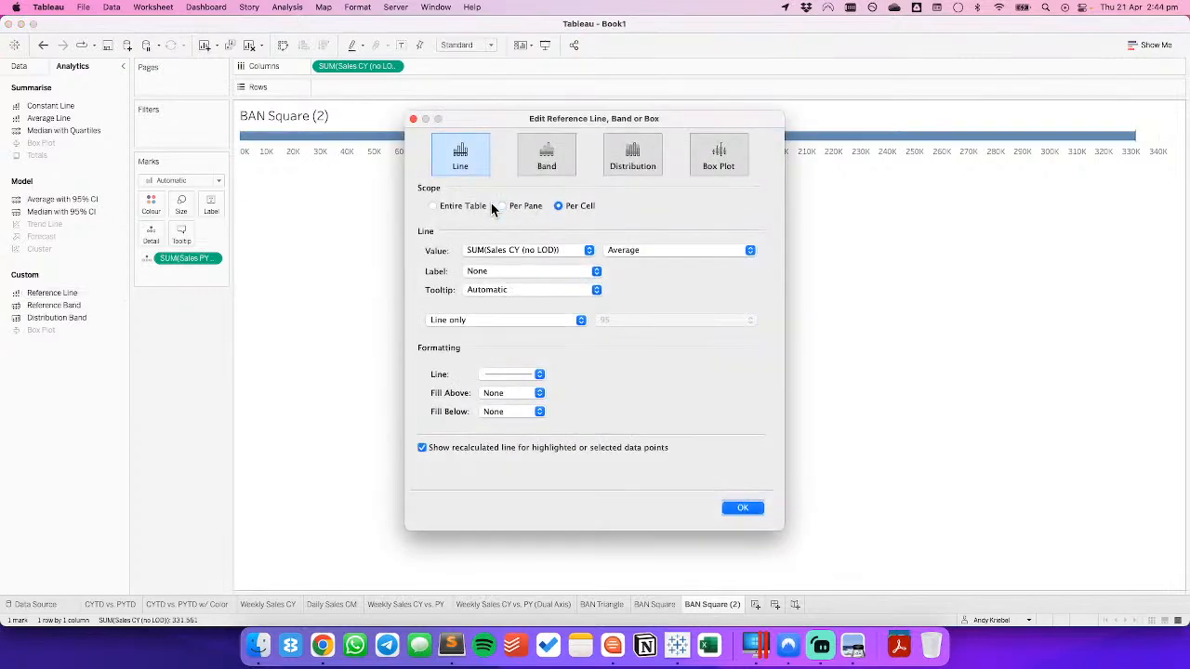
left_click(518, 251)
left_click(517, 263)
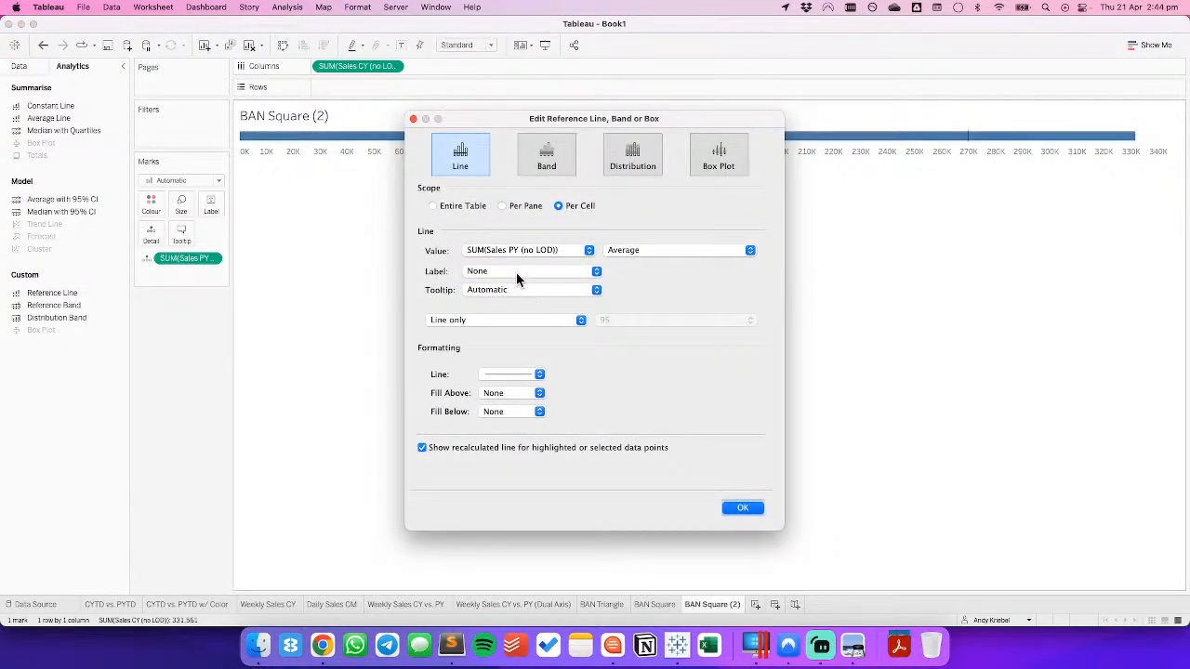
Format the reference line one size thicker, with no tooltip and no recalculated line for highlighted or selected data points.
left_click(503, 377)
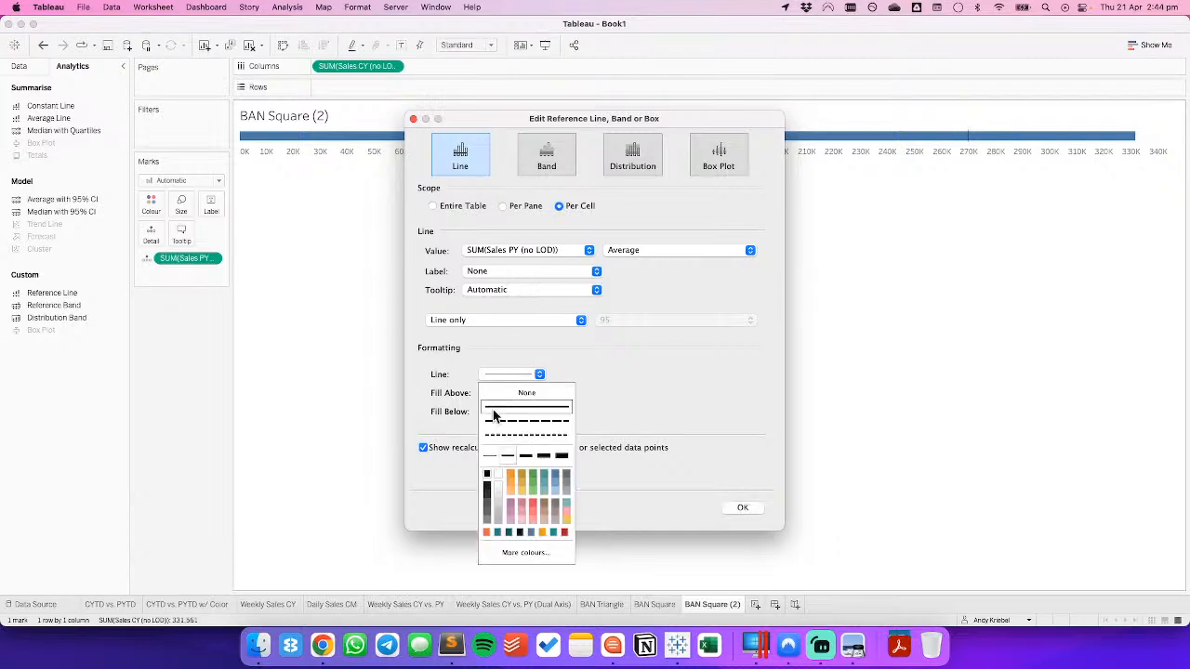
left_click(424, 448)
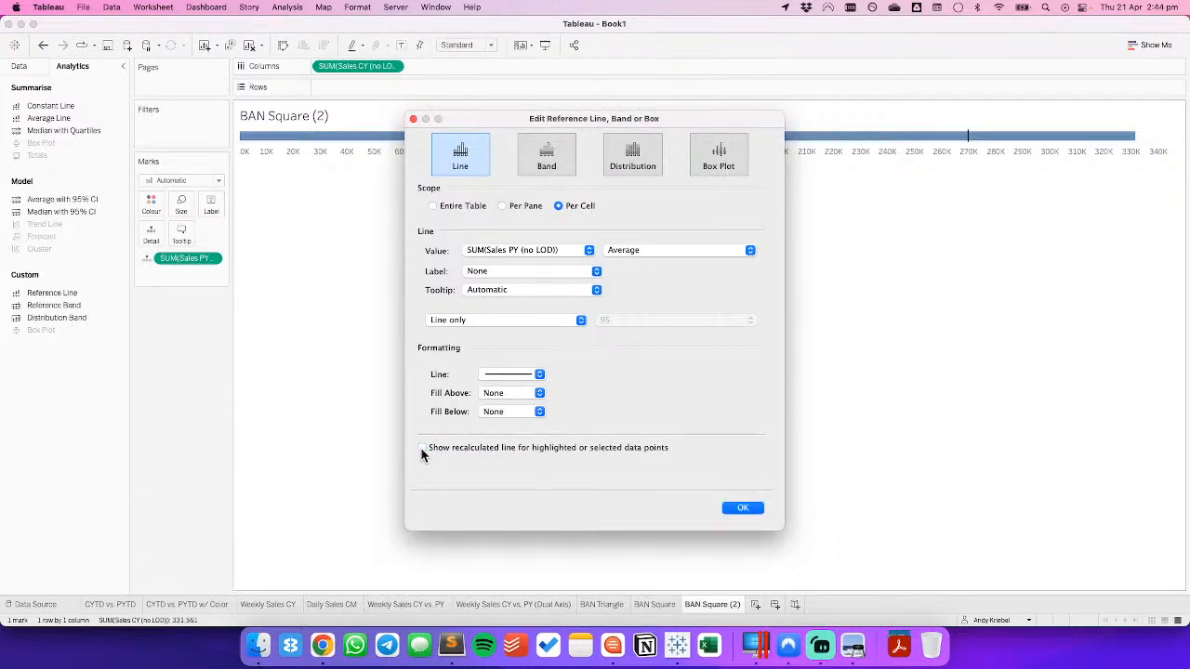
left_click(500, 294)
left_click(483, 274)
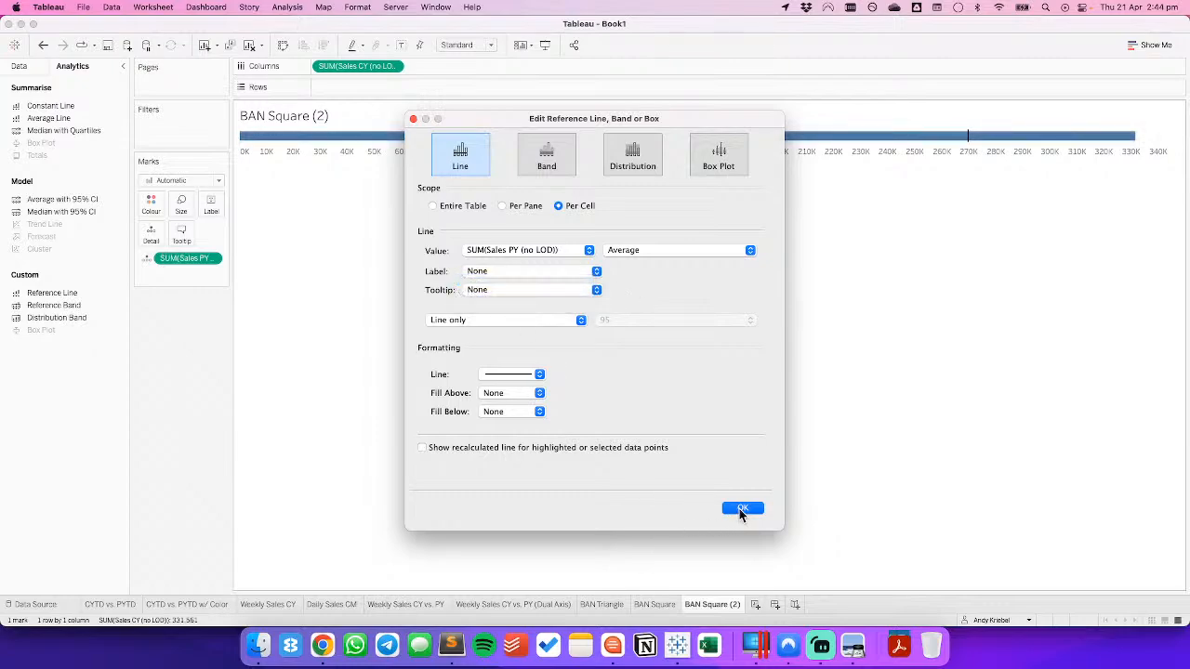
left_click(742, 510)
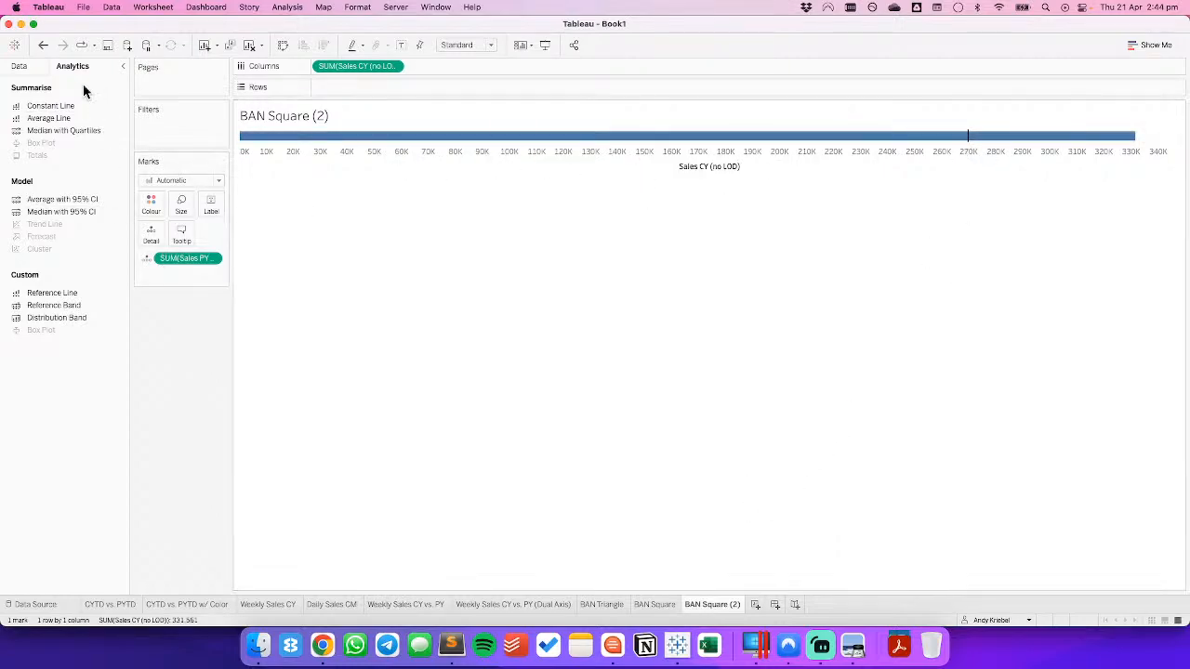
Split the sales bar by Sub-Category on the rows and sort the bars in descending order, fitted to Entire View.
left_click(18, 67)
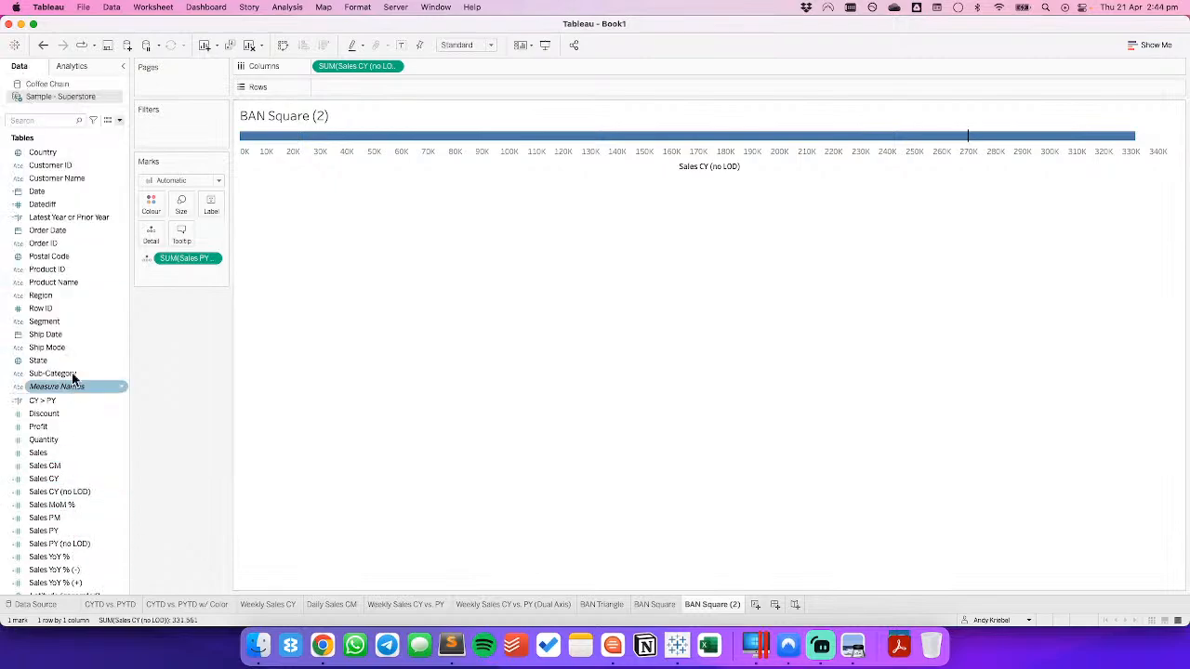
left_click_drag(58, 374, 354, 85)
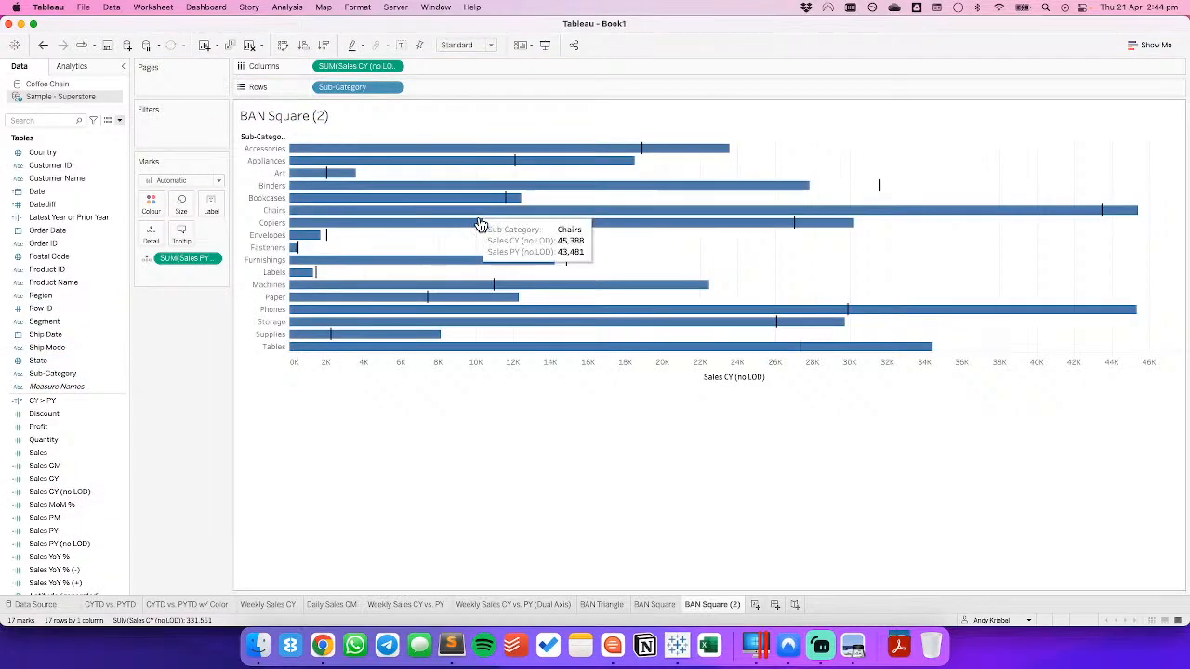
left_click(469, 45)
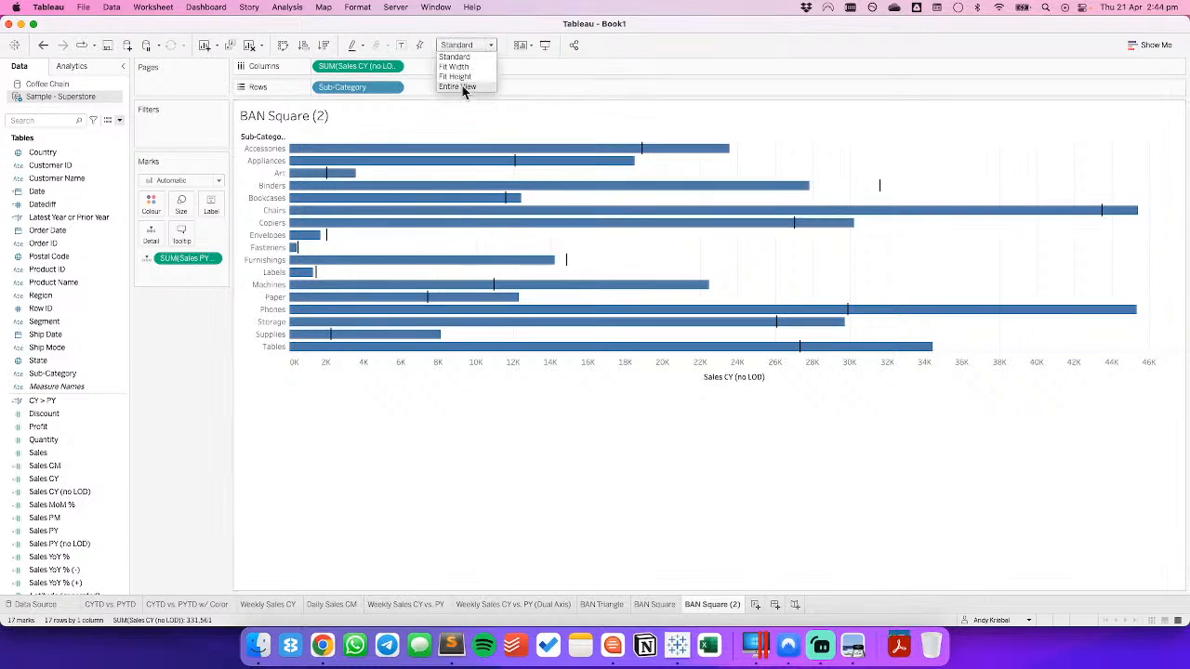
left_click(458, 86)
left_click(323, 44)
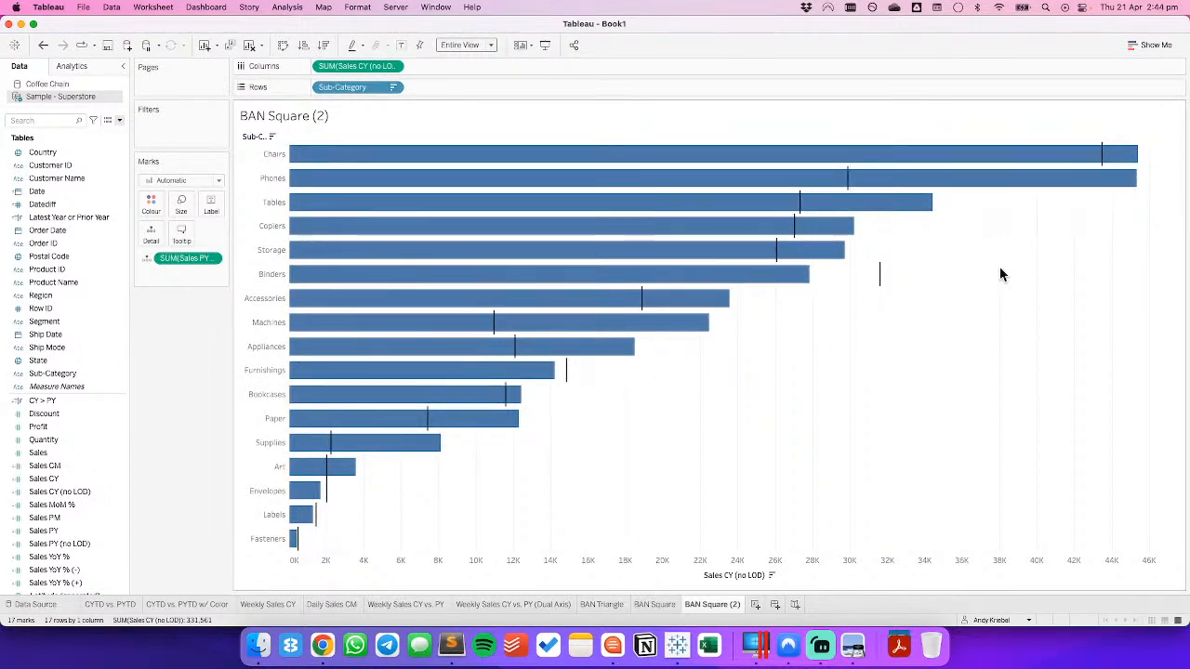
Try colouring the Sub-Category bars by the existing CY > PY field and undo the change.
scroll(80, 481, "down", 2)
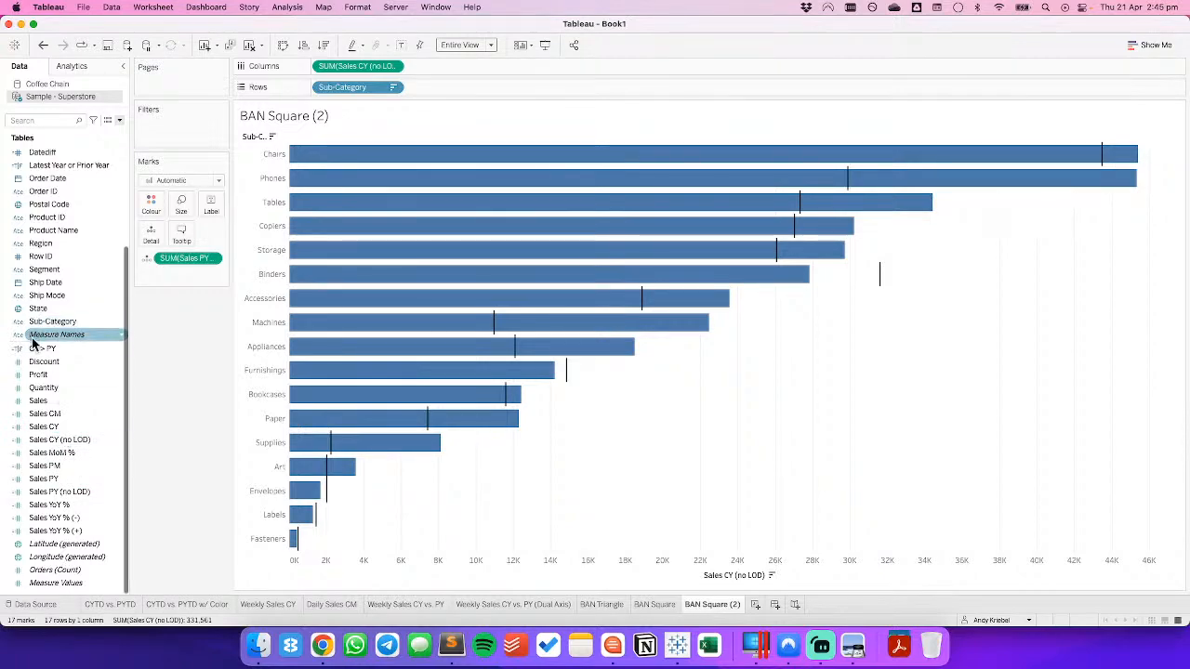
left_click_drag(37, 347, 134, 200)
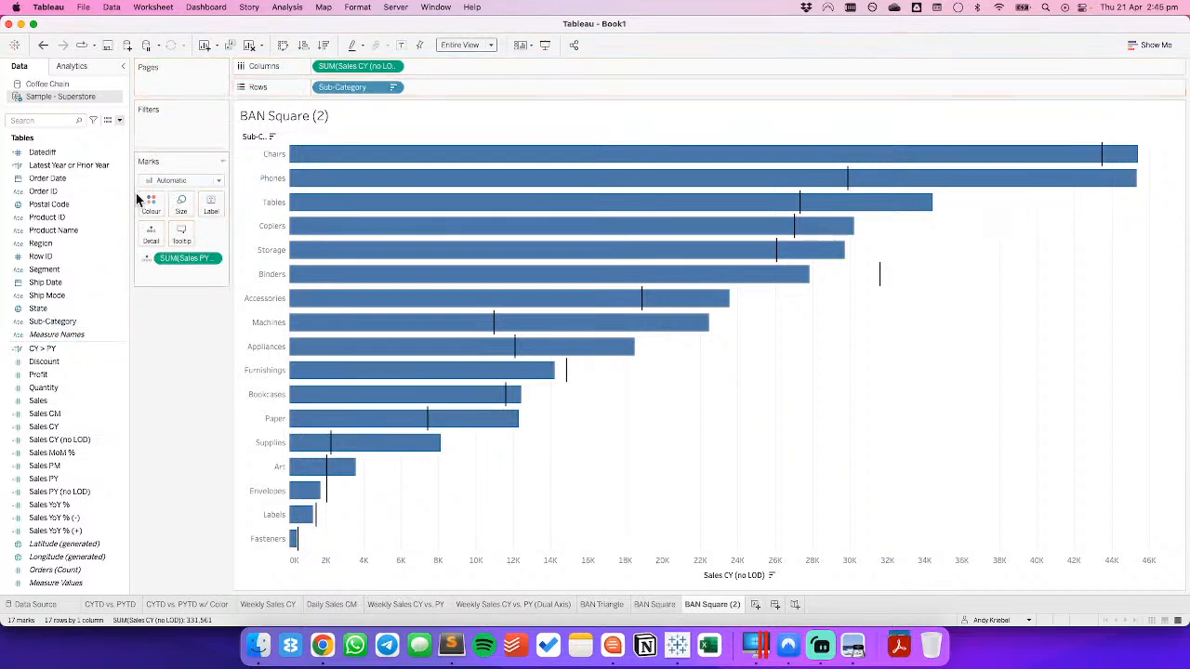
left_click_drag(37, 347, 156, 207)
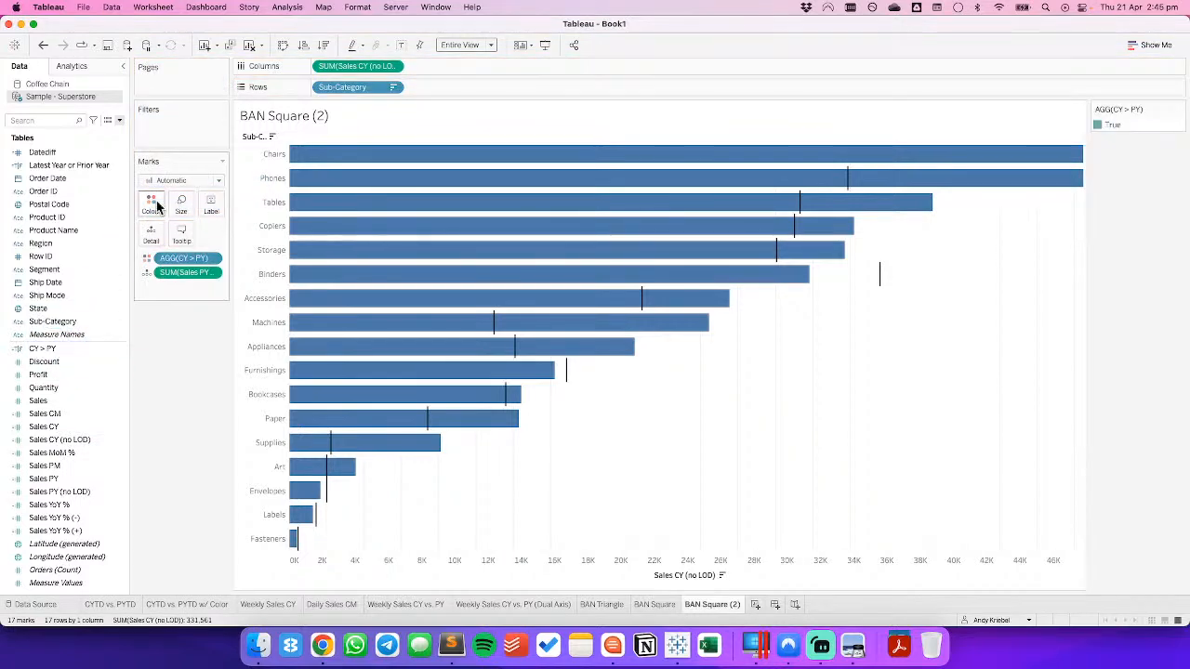
left_click(43, 46)
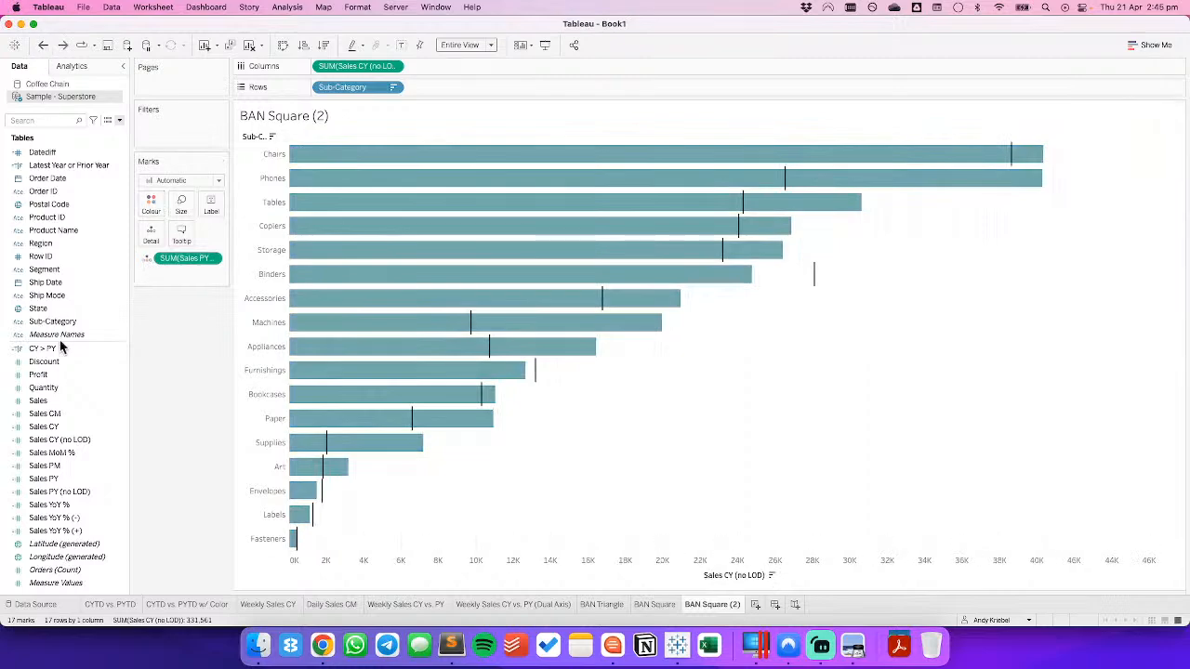
Create a calculated field named Sales CY vs. PY (No LOD) with the formula SUM([Sales CY (no LOD)])>SUM([Sales PY (no LOD)]).
left_click(119, 124)
left_click(80, 128)
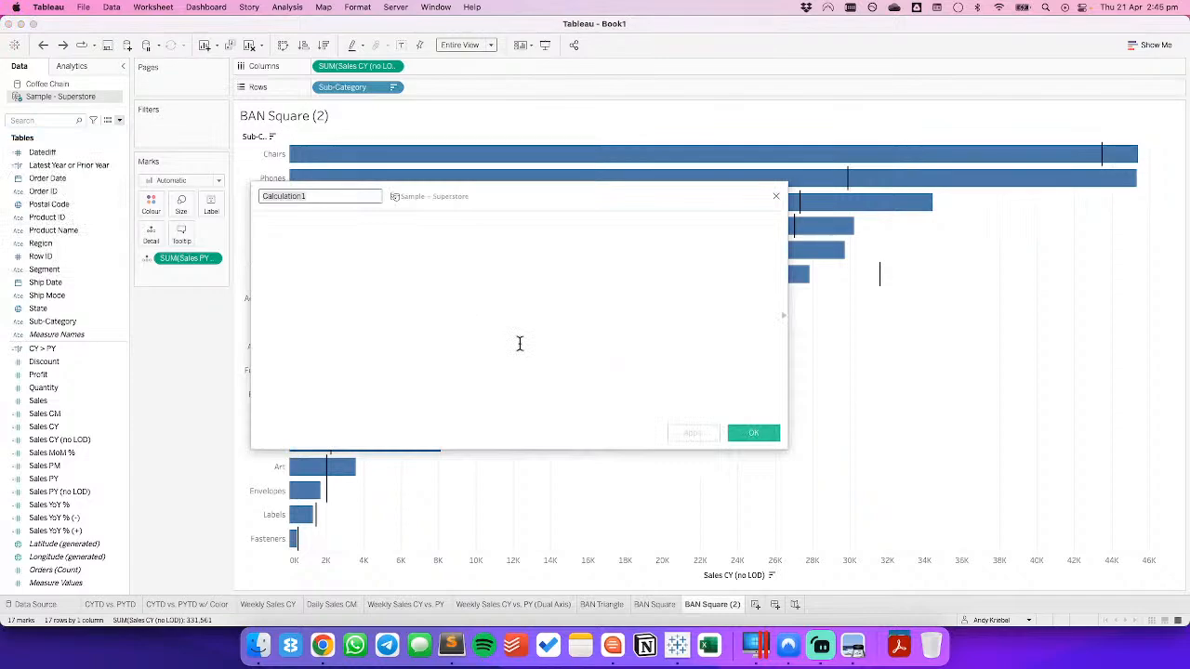
type("CyY vs PY Sales")
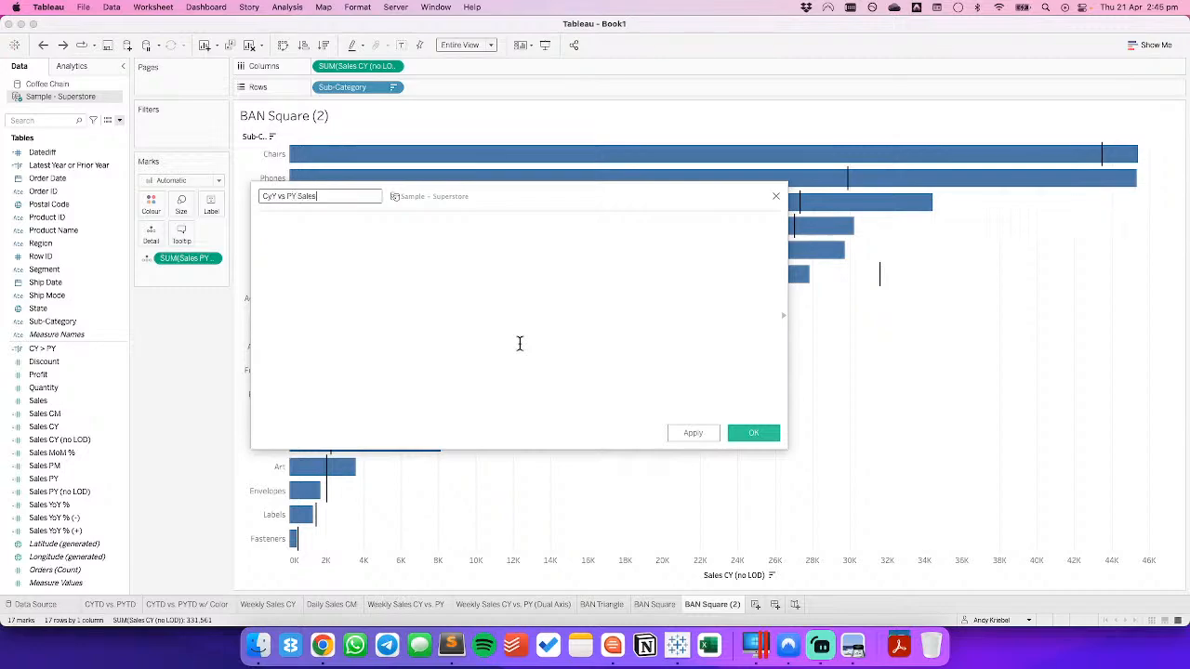
key("super+a")
type("Sales C")
key("BackSpace")
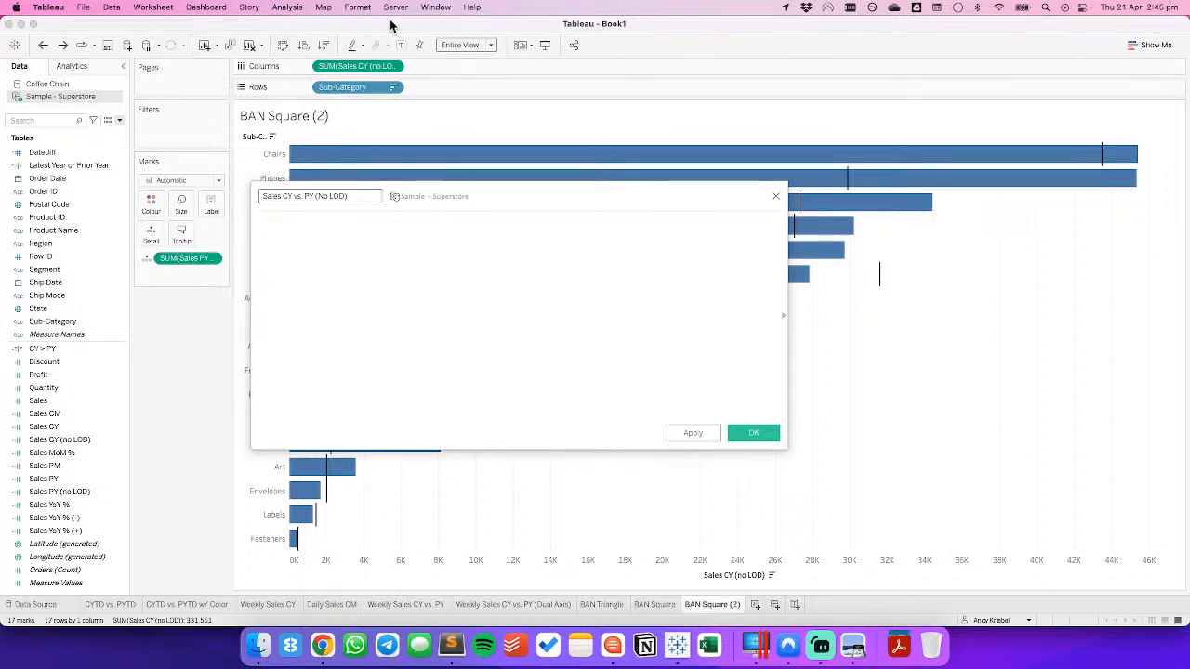
left_click_drag(357, 67, 355, 328)
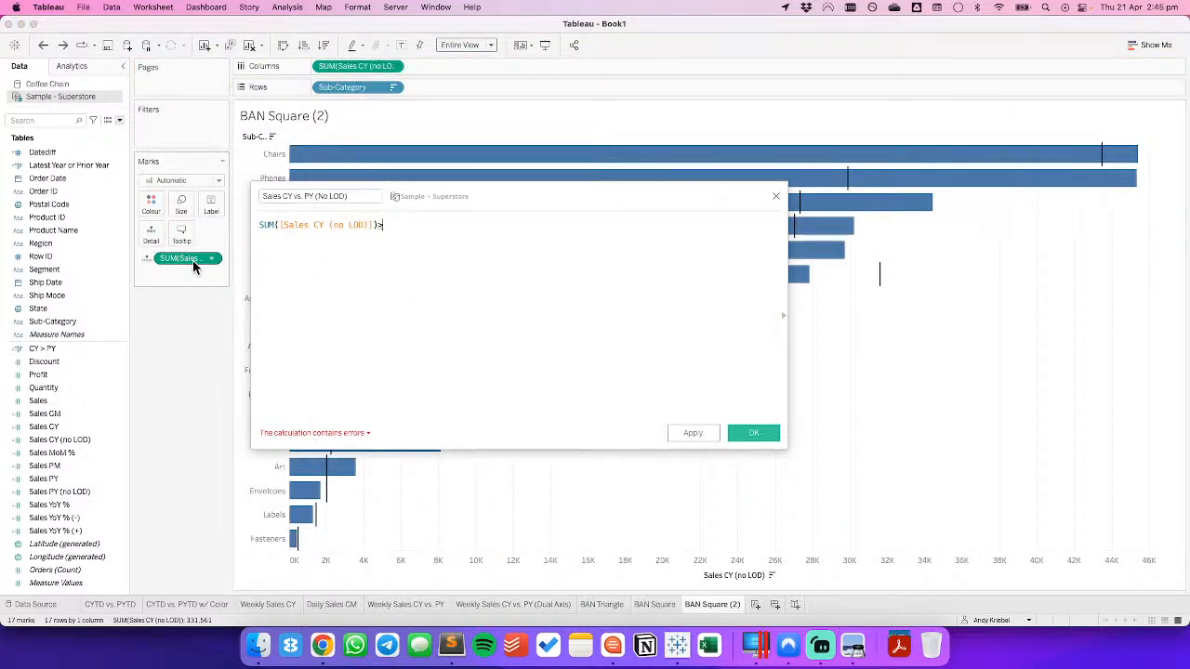
left_click_drag(193, 263, 561, 323)
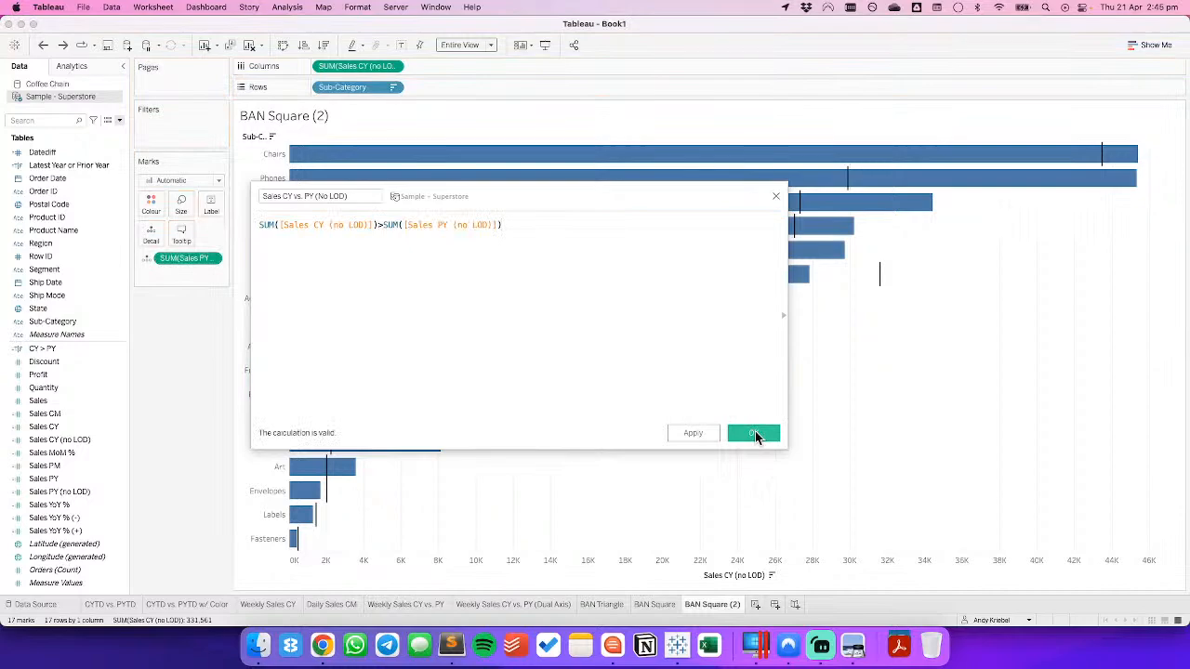
left_click(755, 436)
Colour the bars by Sales CY vs. PY (No LOD) with the Watch Me Viz palette, using orange for False and light blue for True.
left_click_drag(84, 453, 151, 208)
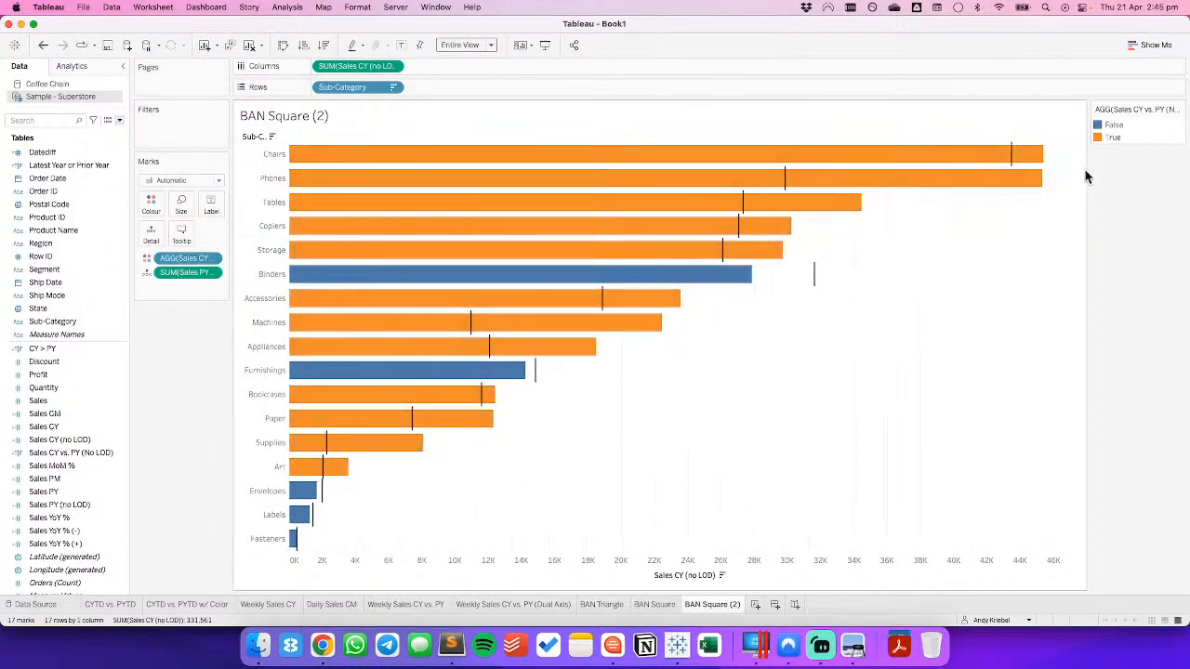
double_click(1140, 138)
left_click(656, 235)
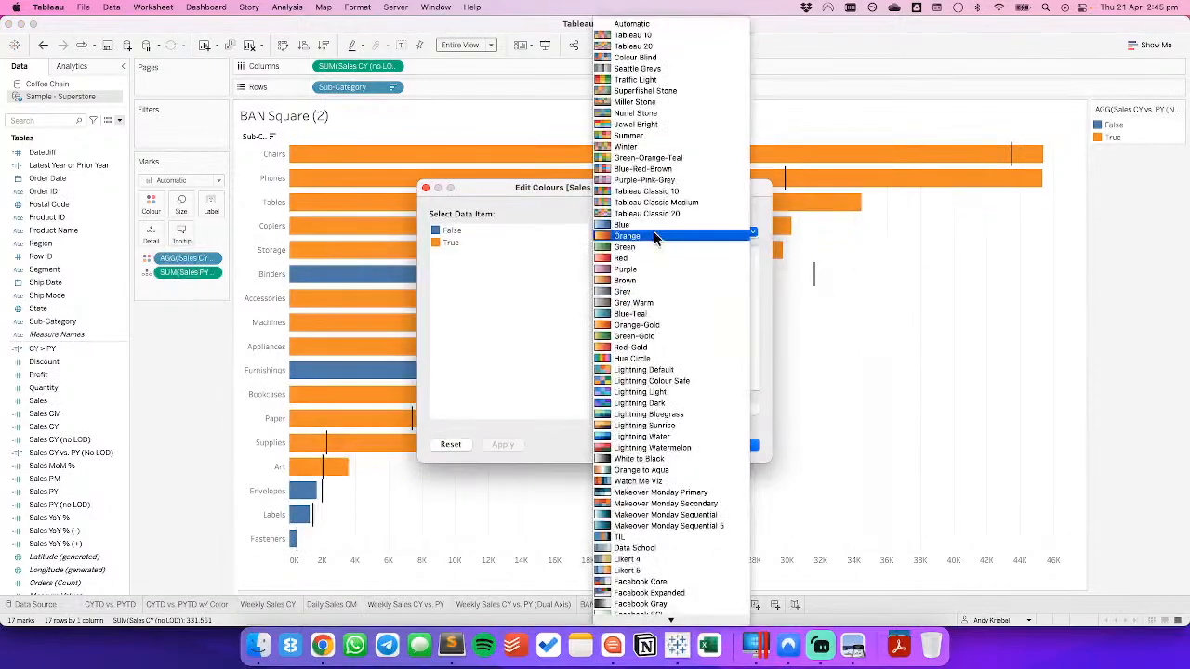
left_click(656, 482)
left_click(455, 242)
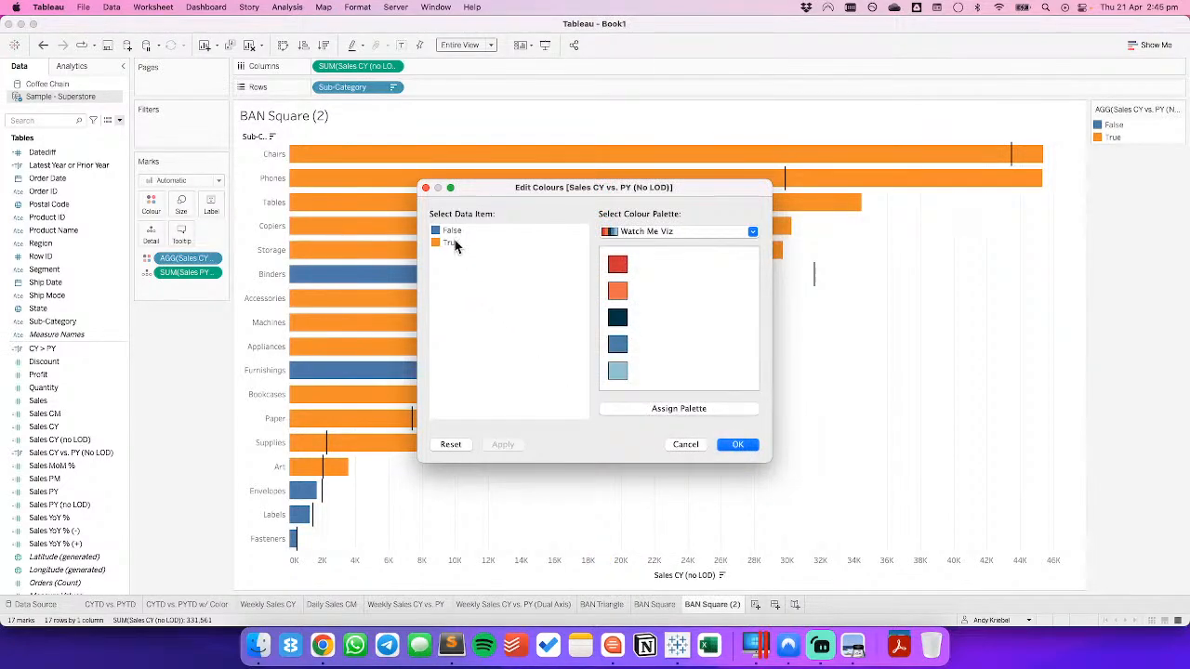
left_click(618, 293)
left_click(451, 231)
left_click(618, 292)
left_click(451, 243)
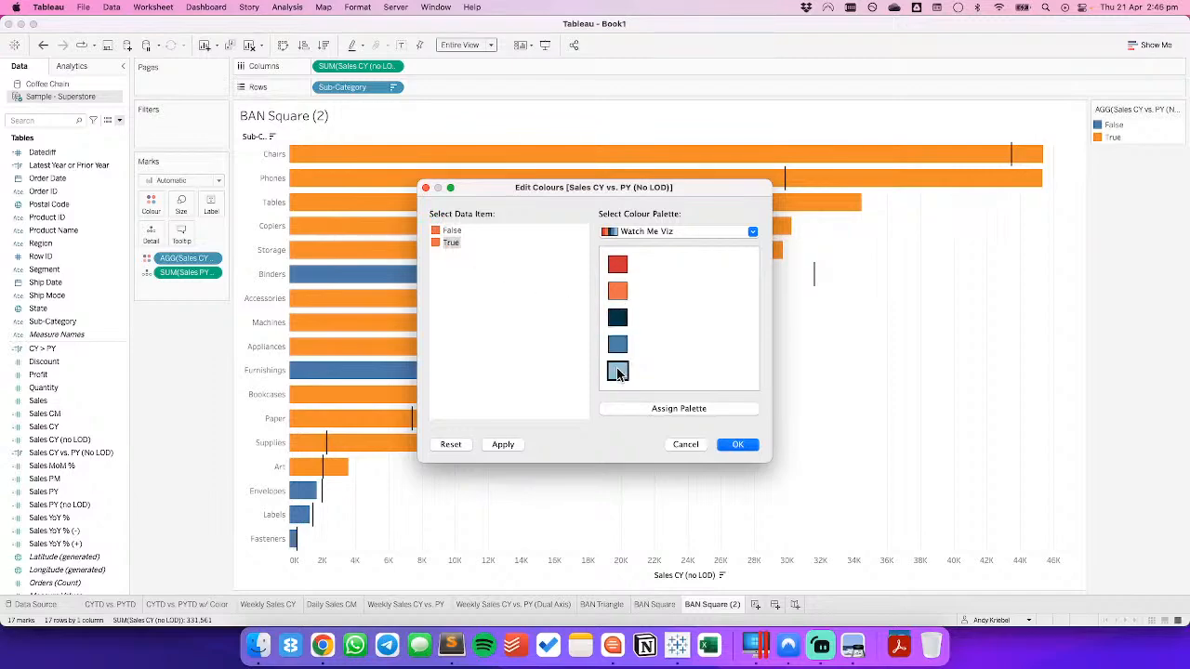
left_click(618, 372)
left_click(738, 445)
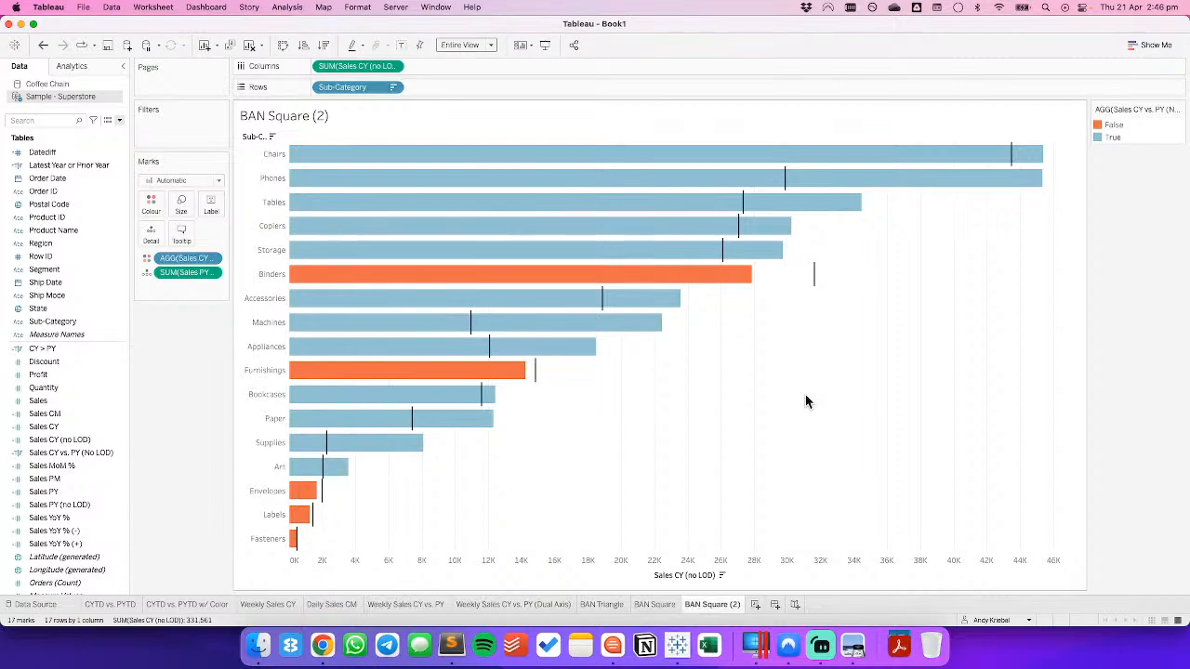
Switch to Chrome, view the end of the KPI Options gallery down to Dot Distro, and close its tab.
key("super+Tab")
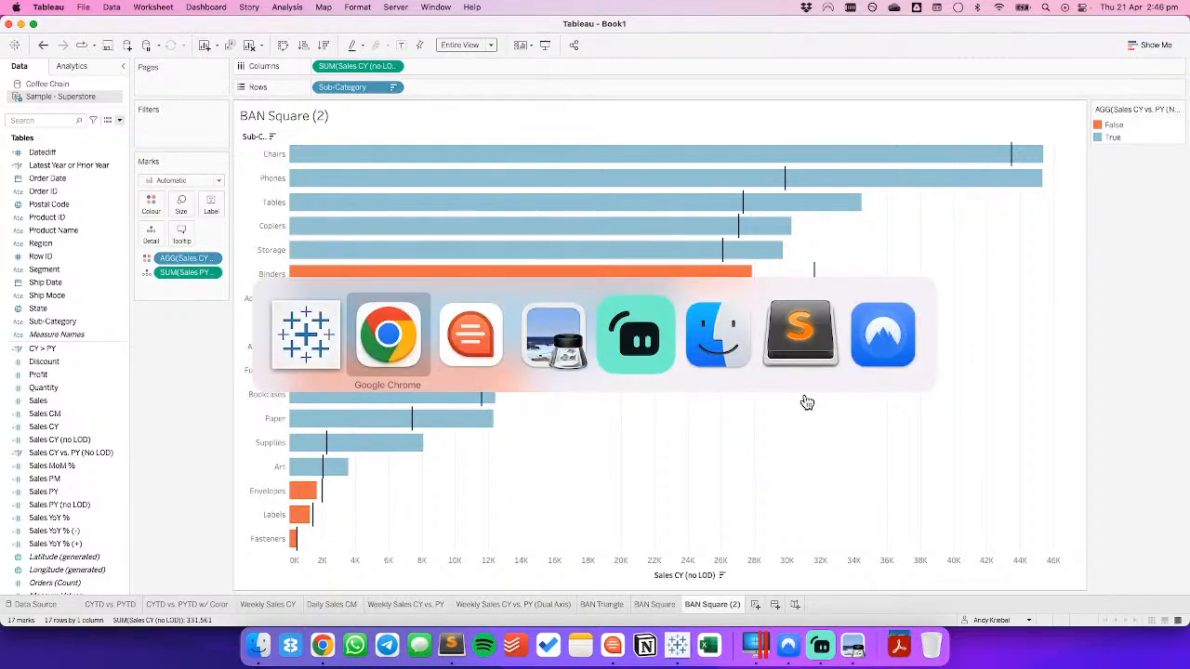
scroll(809, 399, "down", 3)
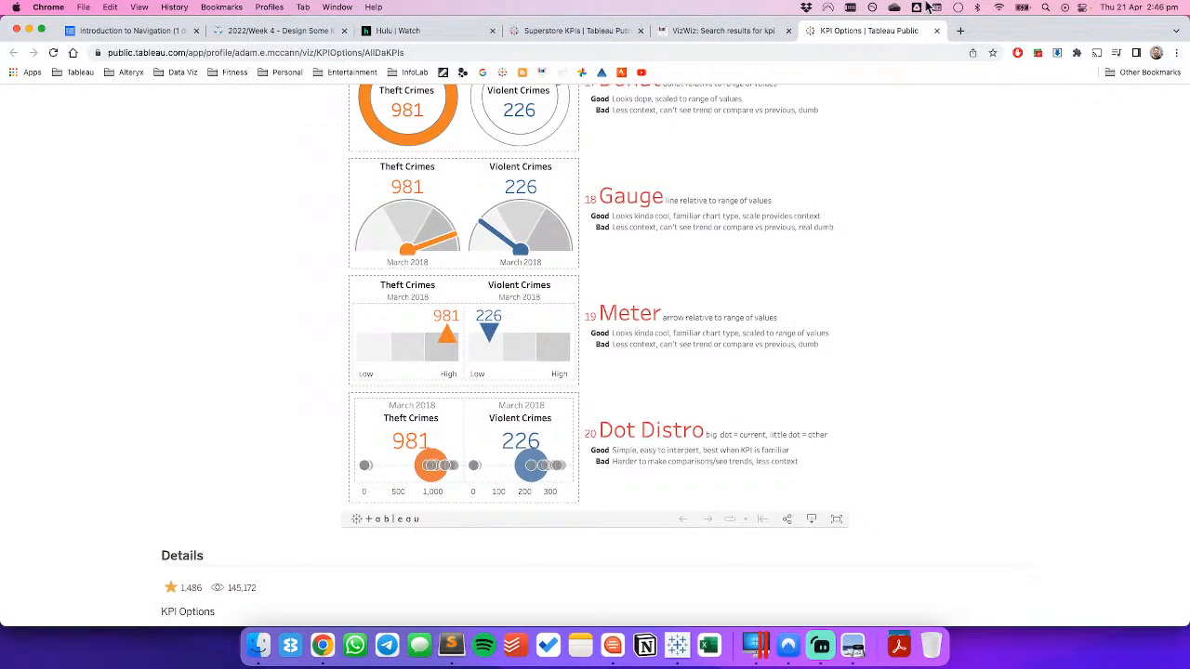
left_click(937, 31)
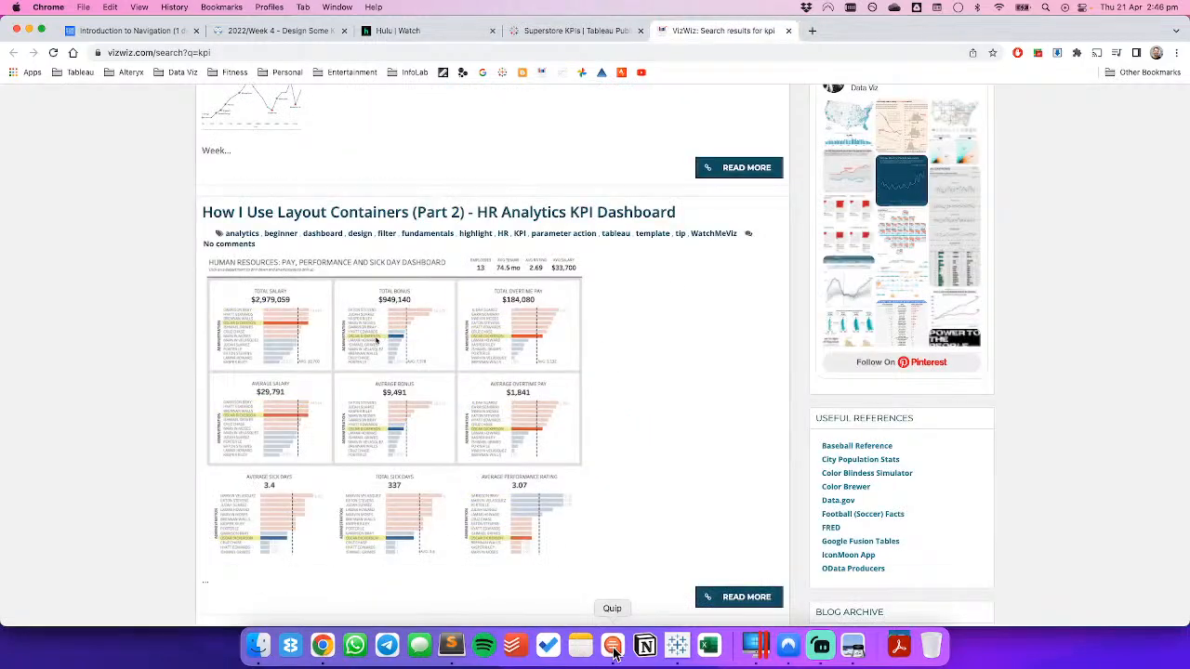
Switch to Quip, open the Single Sheet KPI Dashboard from the Designing KPIs reference list, look through its KPI circles, and close it.
left_click(613, 648)
scroll(175, 343, "down", 5)
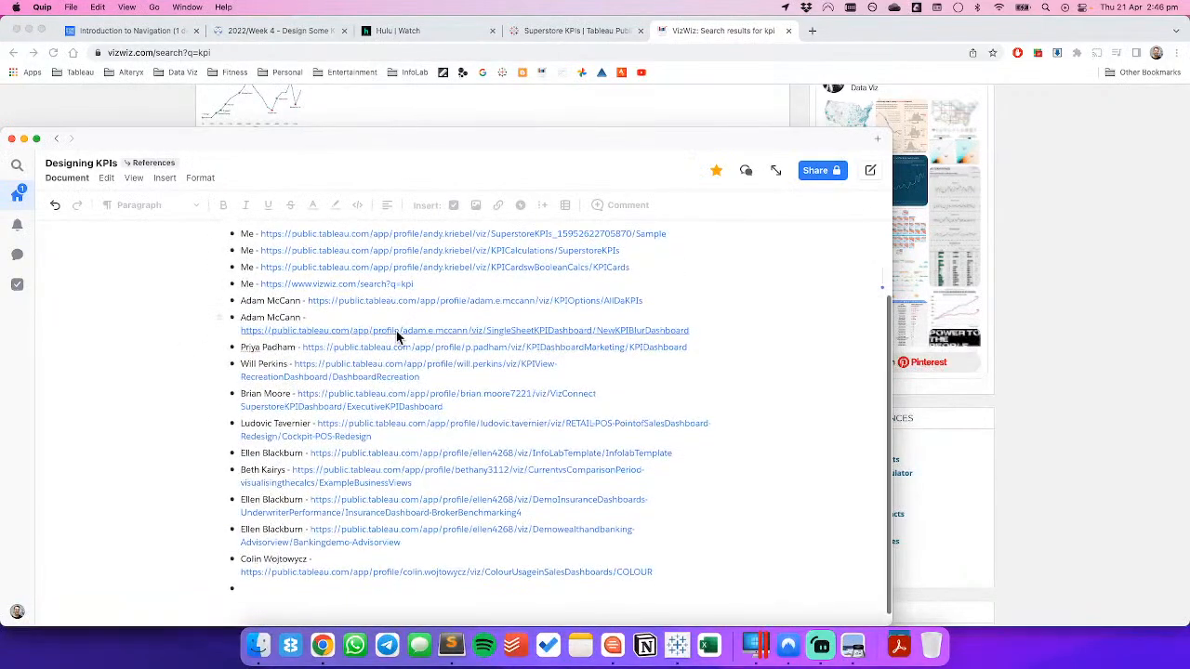
left_click(396, 331)
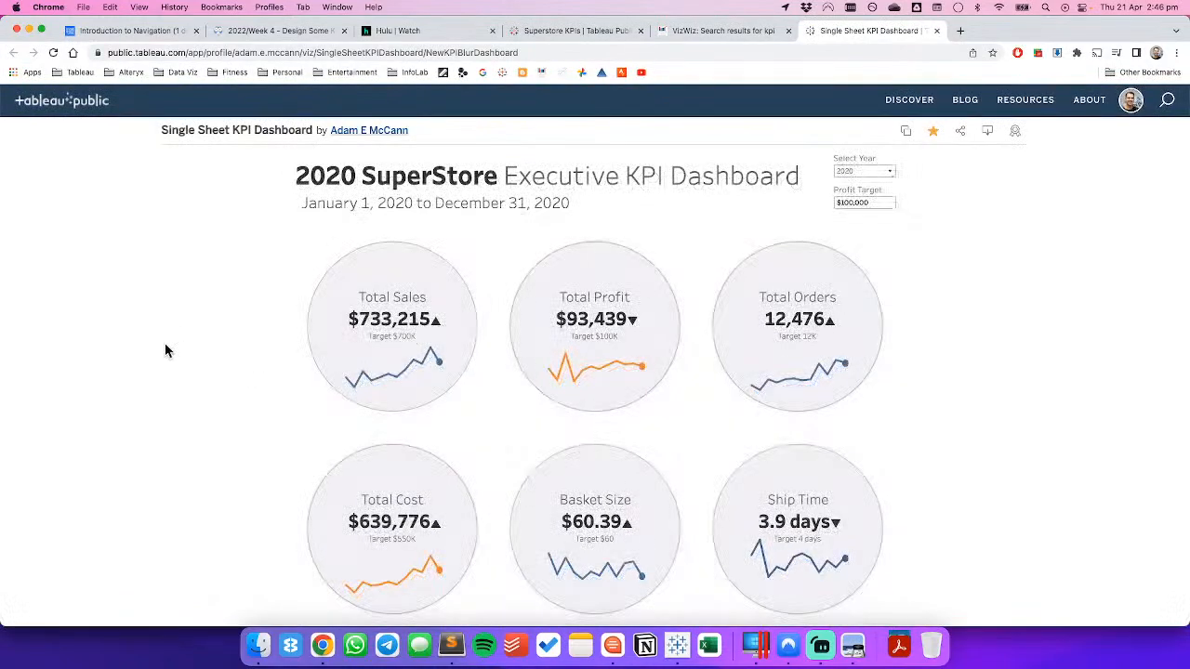
scroll(165, 343, "down", 2)
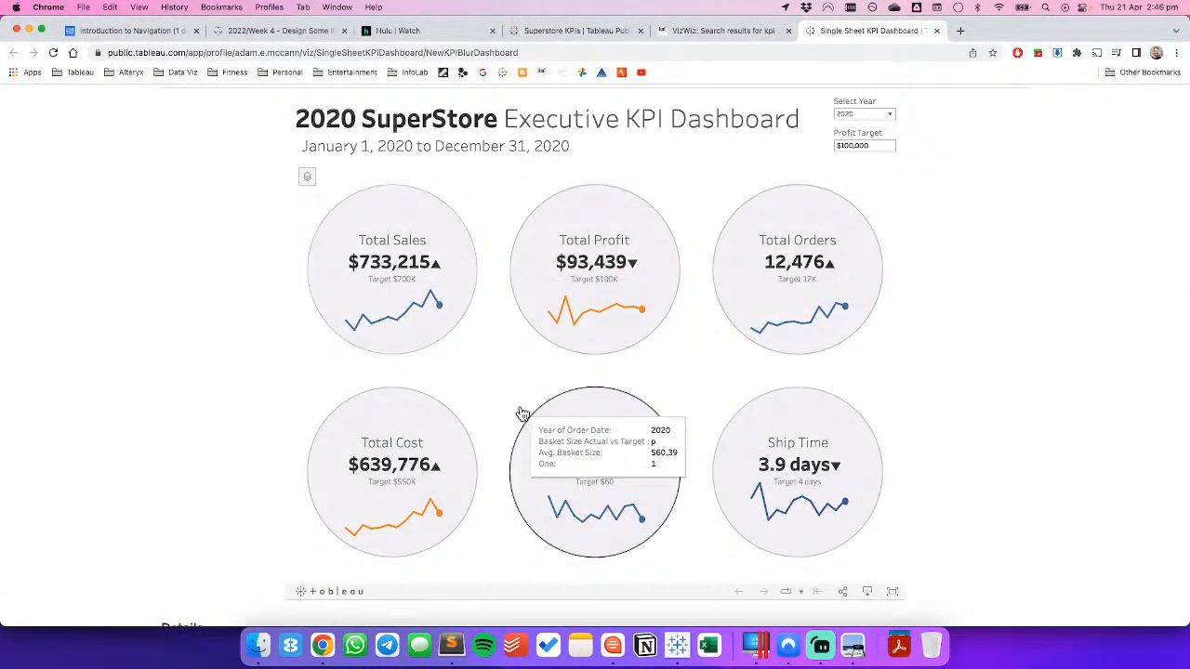
left_click(939, 35)
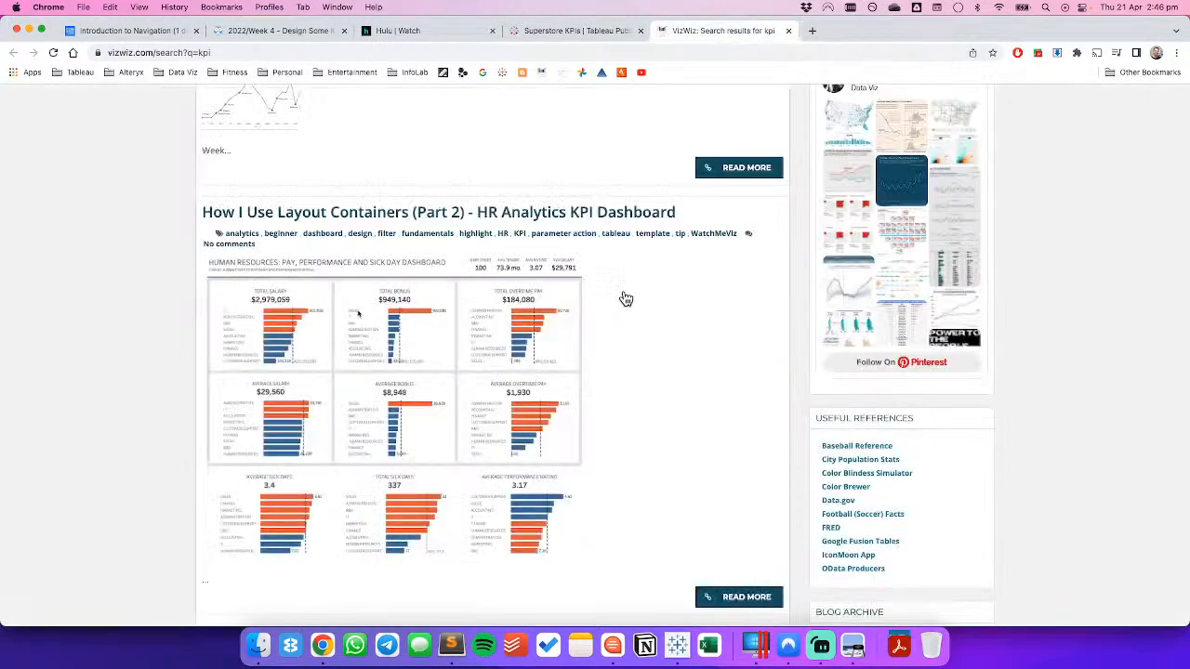
Return to the Quip reference list, open the Marketing KPI Dashboard link to view its layout, and close it.
key("super+Tab")
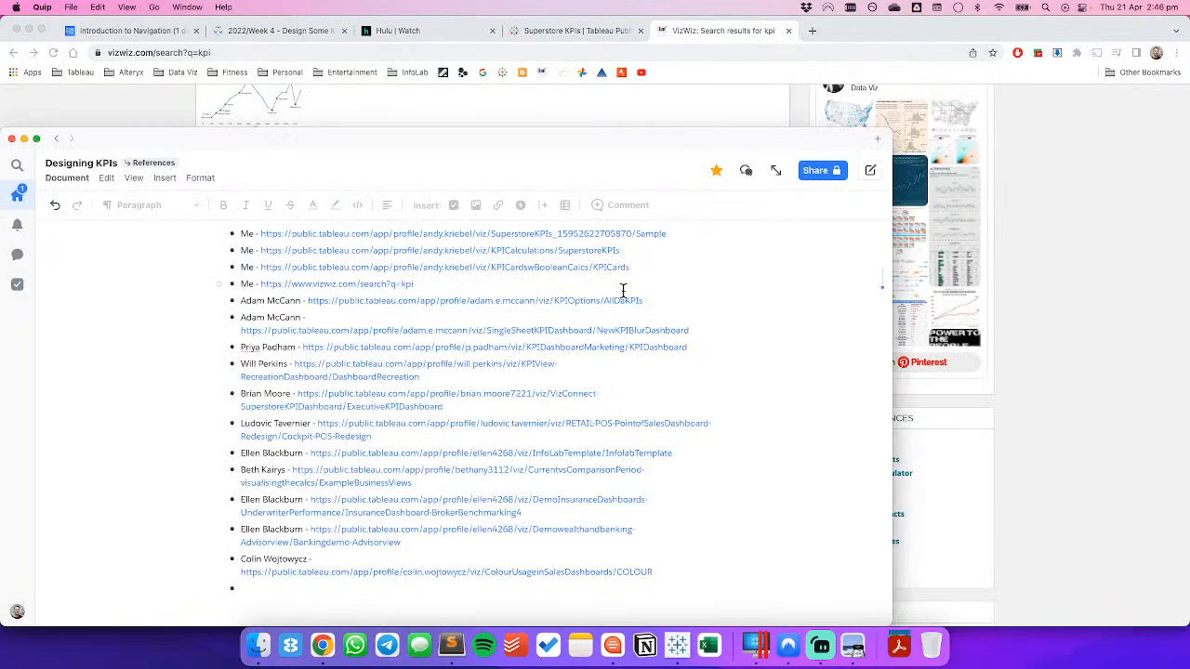
left_click(314, 349)
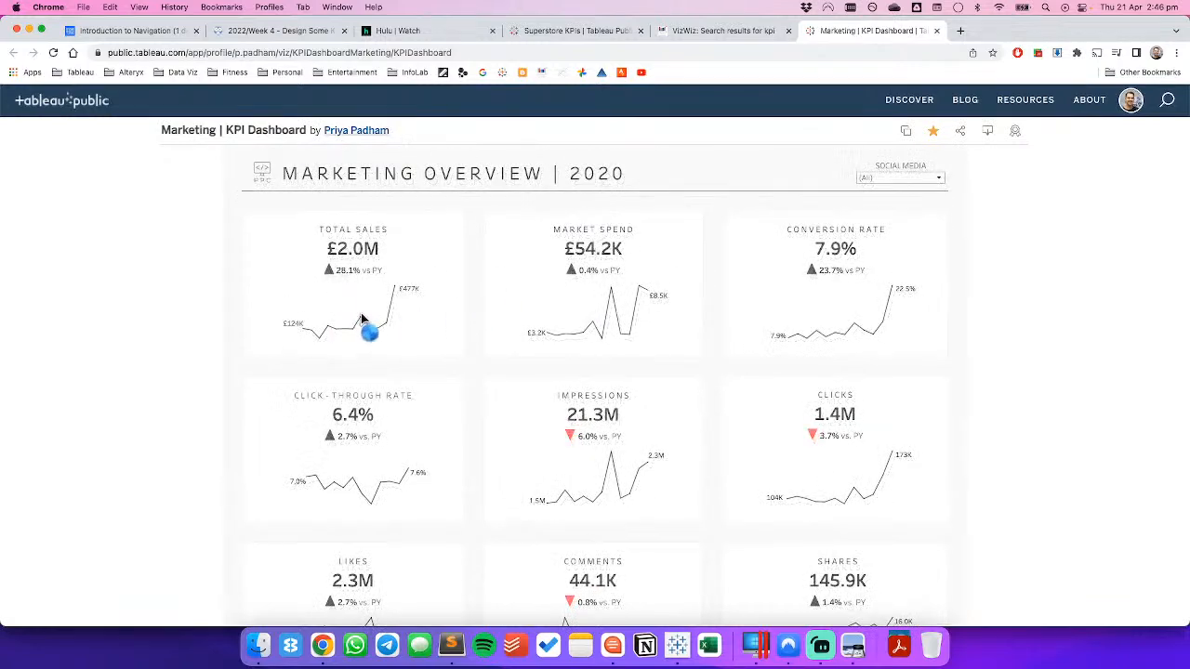
left_click(937, 32)
Open the KPI View - Recreation Dashboard from the Quip references and compare it with Tableau's Weekly Sales CY vs. PY (Dual Axis) worksheet.
key("super+Tab")
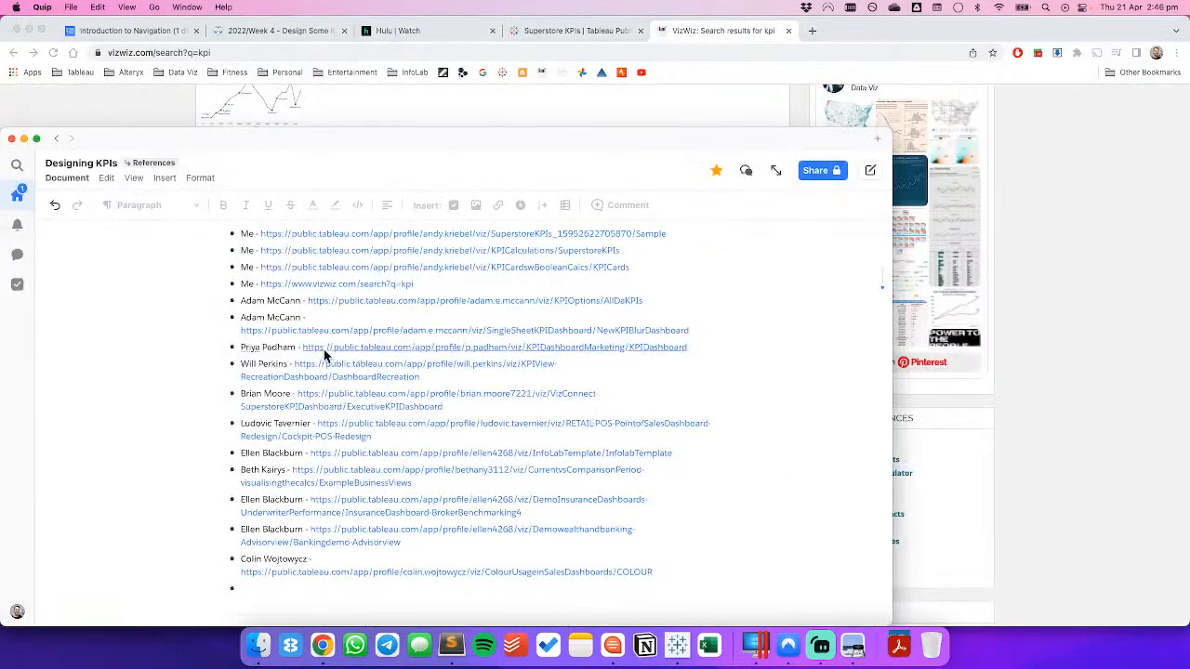
left_click(324, 370)
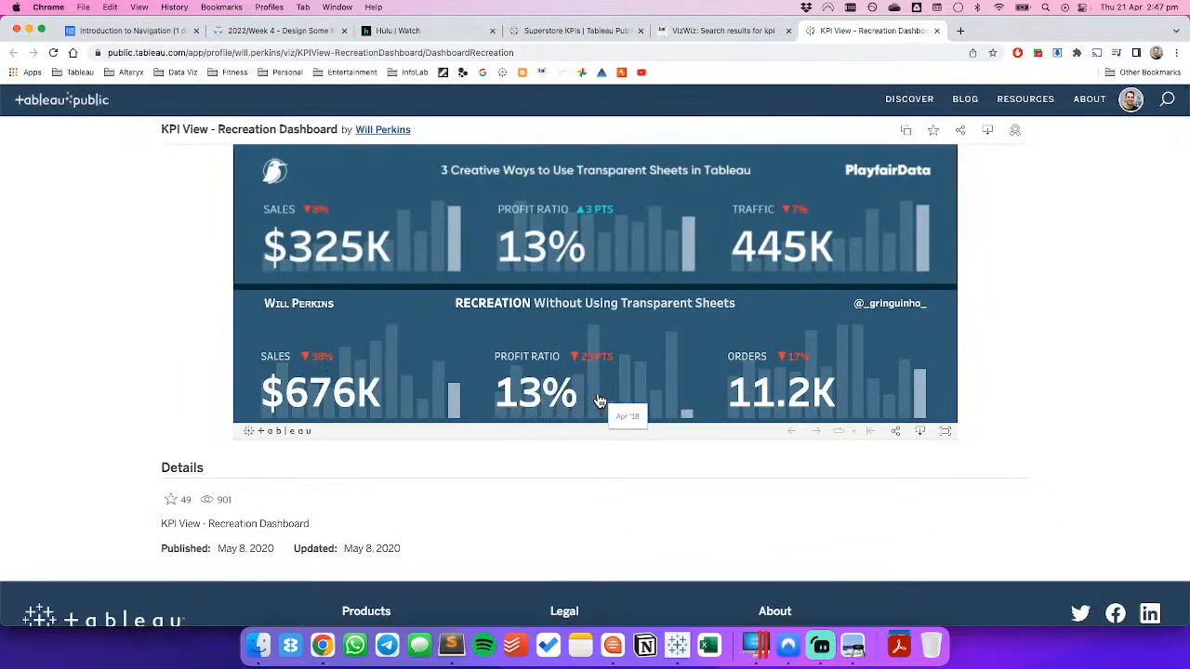
key("super+Tab")
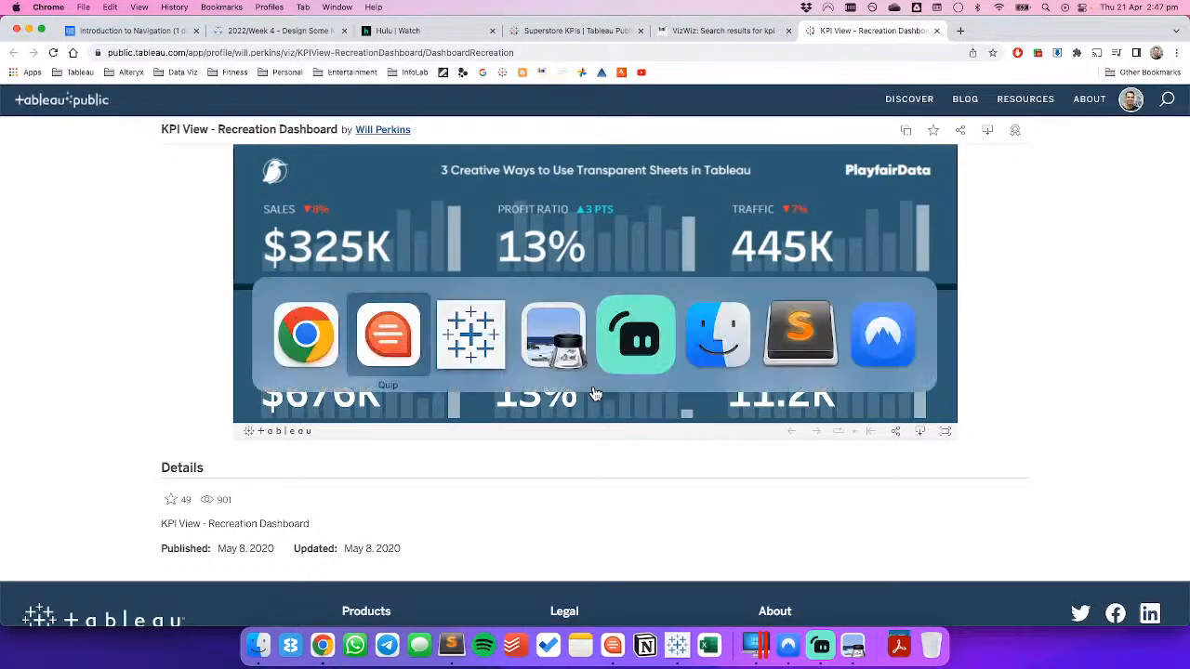
key("super+Tab")
left_click(521, 605)
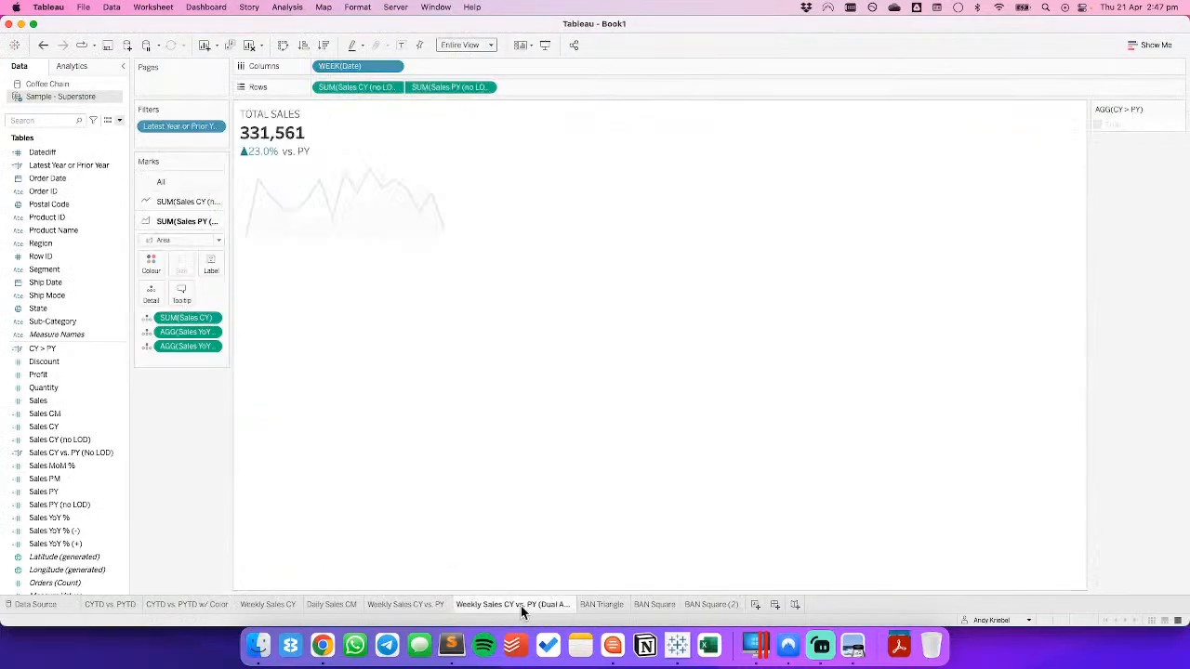
key("super+Tab")
key("super+Tab")
key("super+Tab")
key("super+Tab")
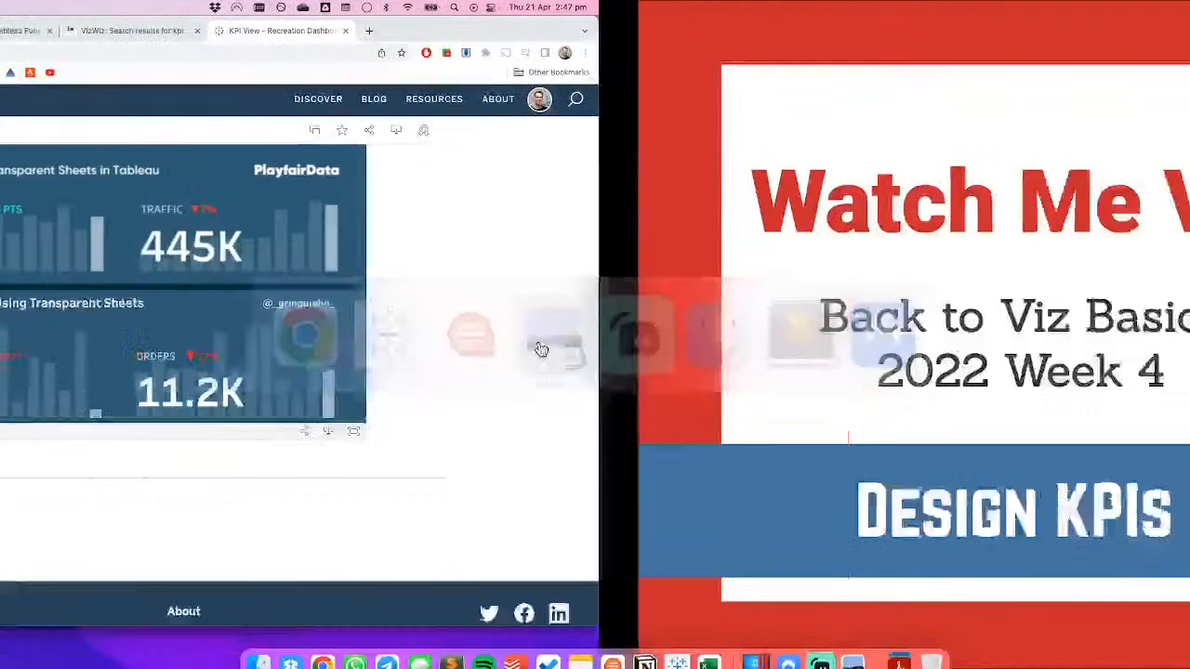
key("super+Tab")
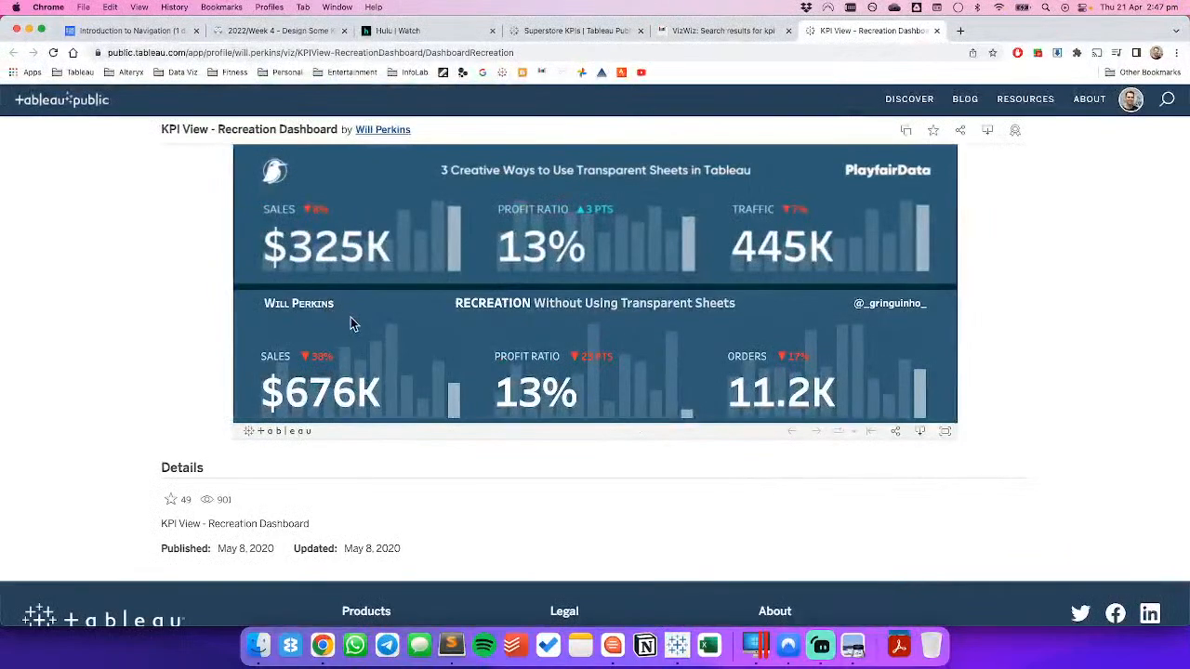
Switch to Tableau and duplicate the Weekly Sales CY vs. PY (Dual Axis) worksheet.
left_click(677, 646)
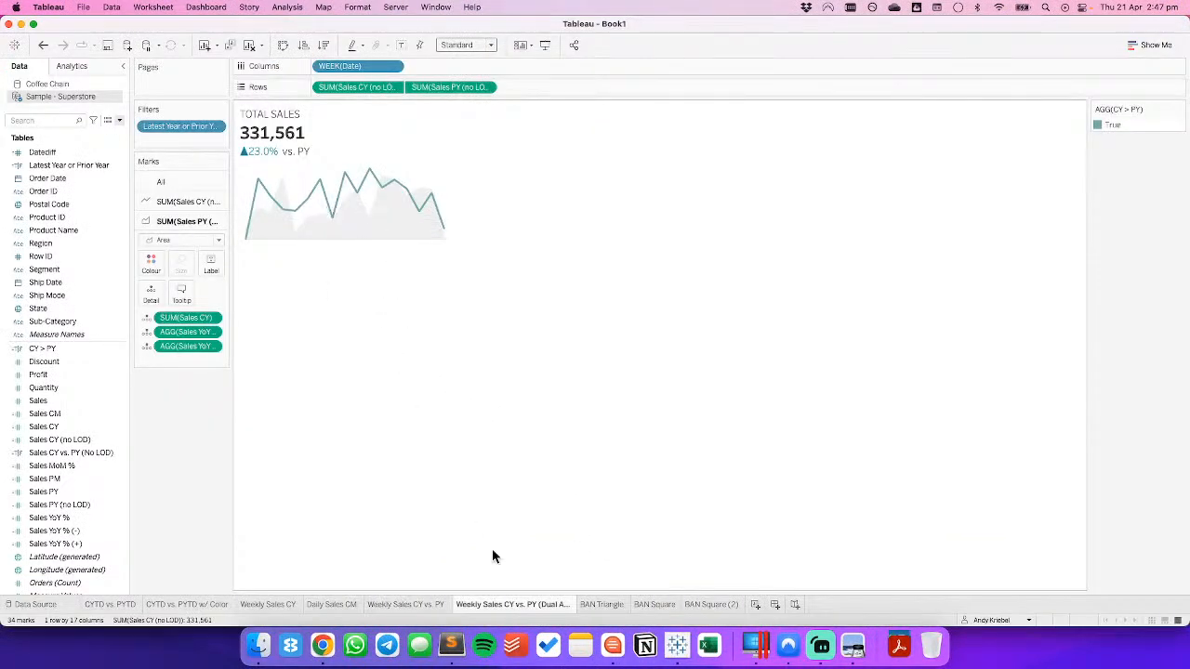
right_click(540, 600)
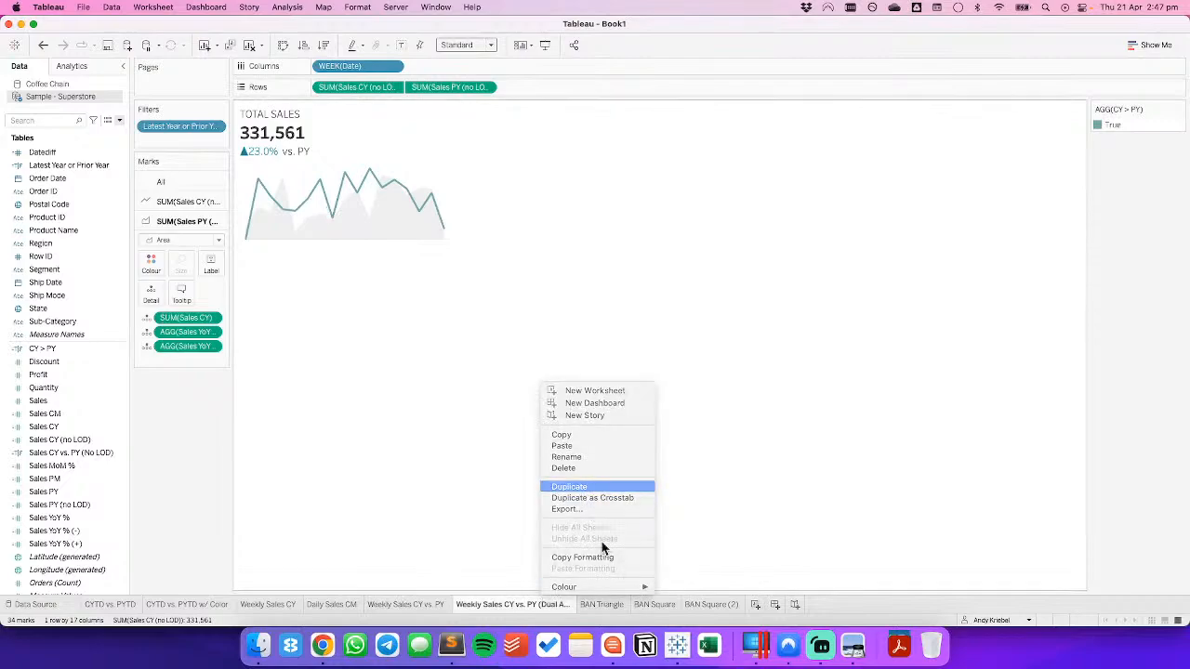
left_click(569, 486)
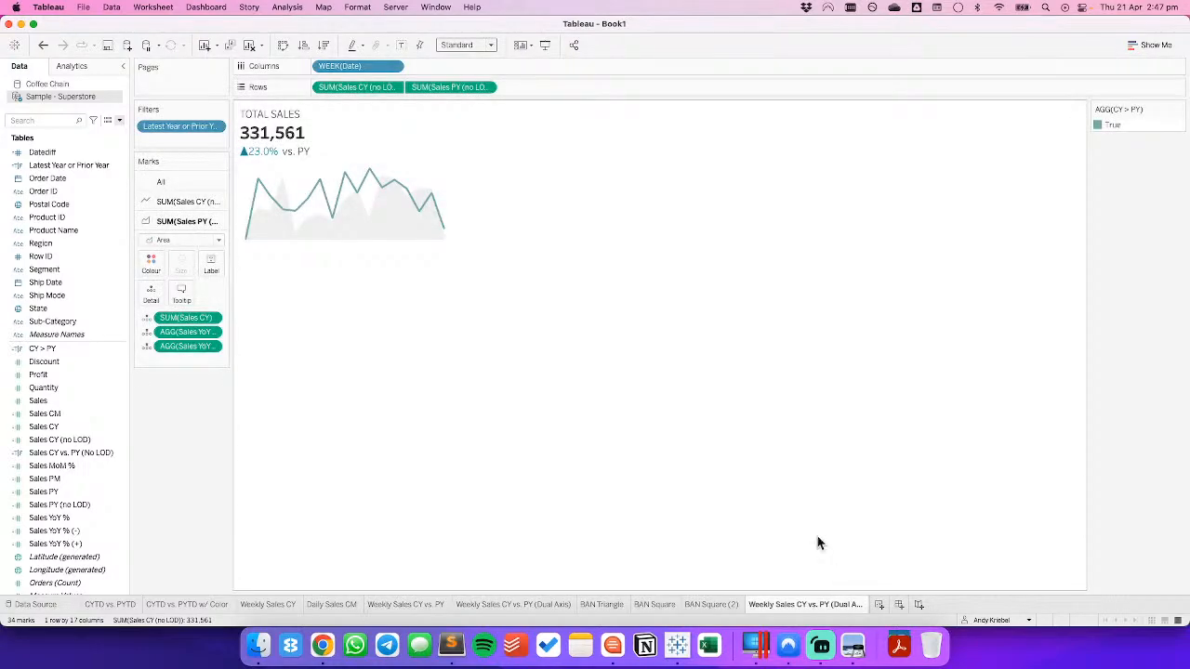
Rename the duplicated worksheet, replacing its "(Dual Axis) (2)" suffix with the Recreation Dashboard author's name in parentheses.
key("super+Tab")
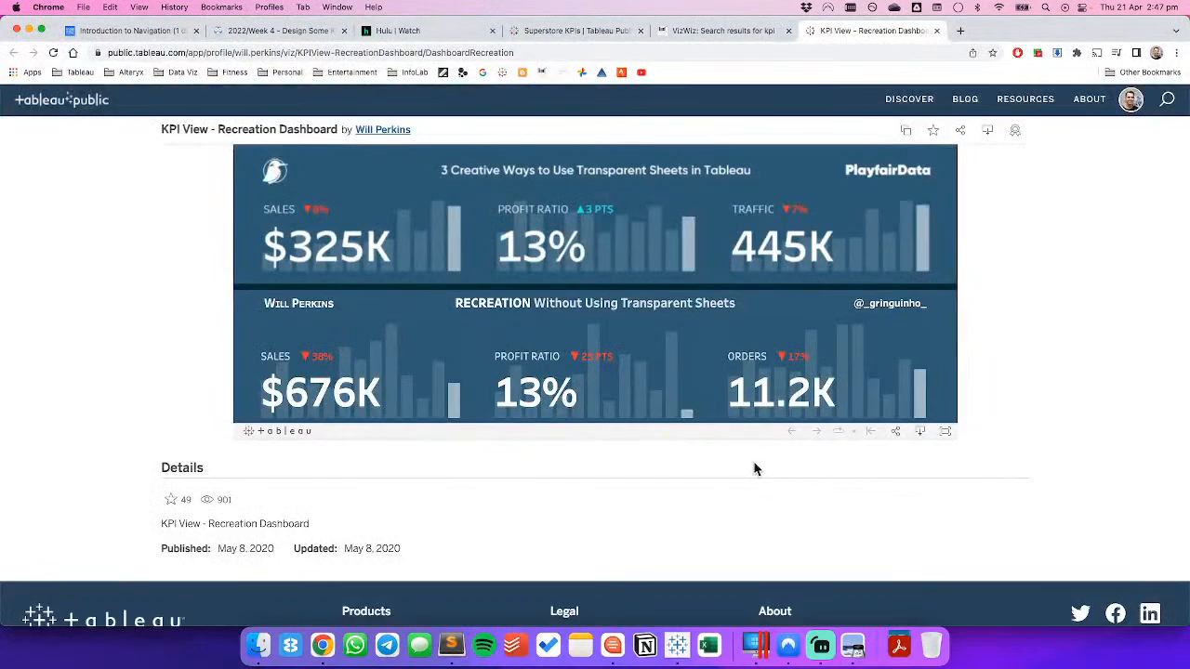
key("super+Tab")
double_click(818, 606)
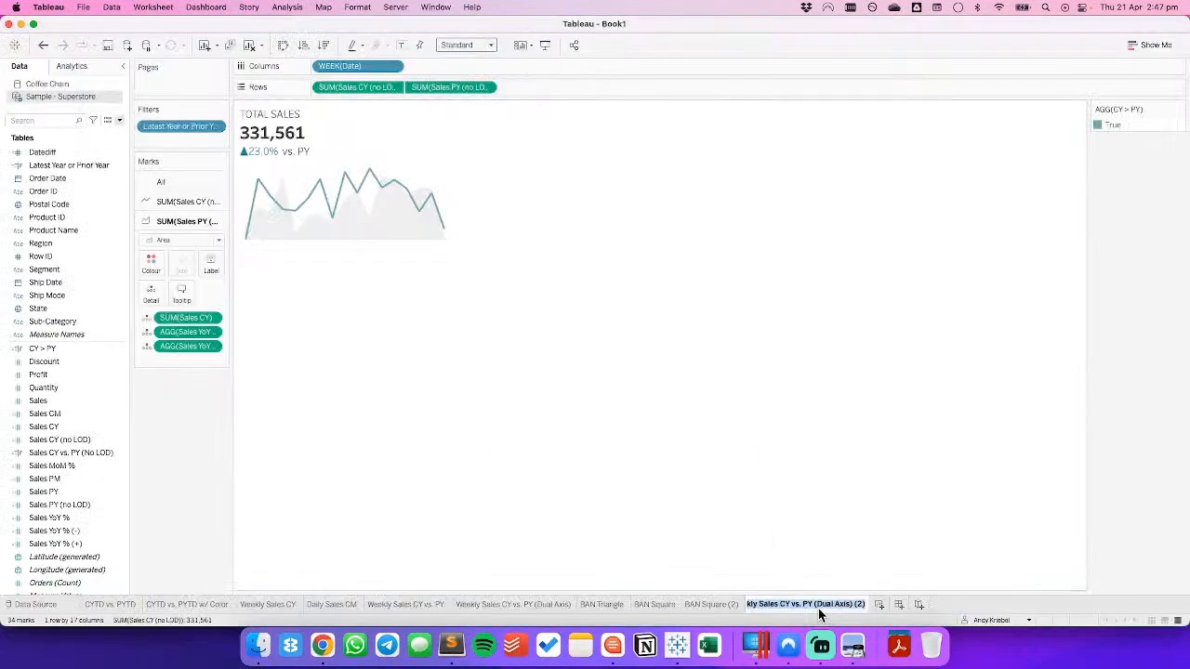
left_click(824, 606)
left_click_drag(814, 605, 890, 601)
type("(Will Perkins)")
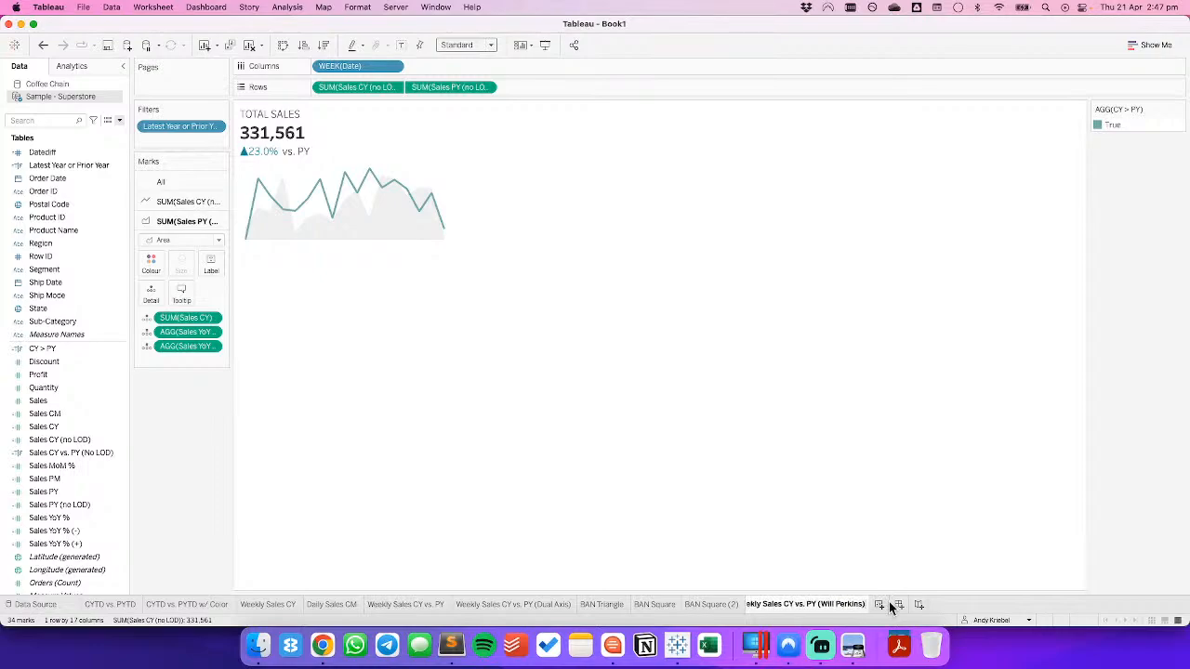
key("Return")
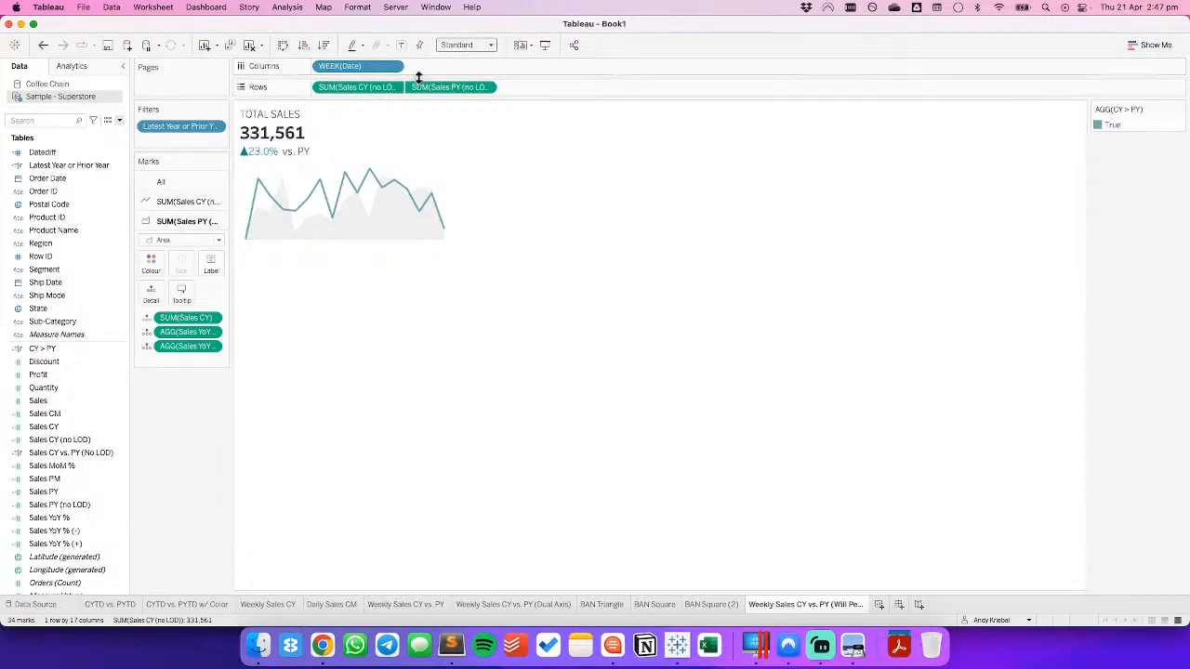
Remove the Sales PY (no LOD) measure from Rows and change the remaining weekly sales marks to bars.
left_click_drag(432, 87, 432, 30)
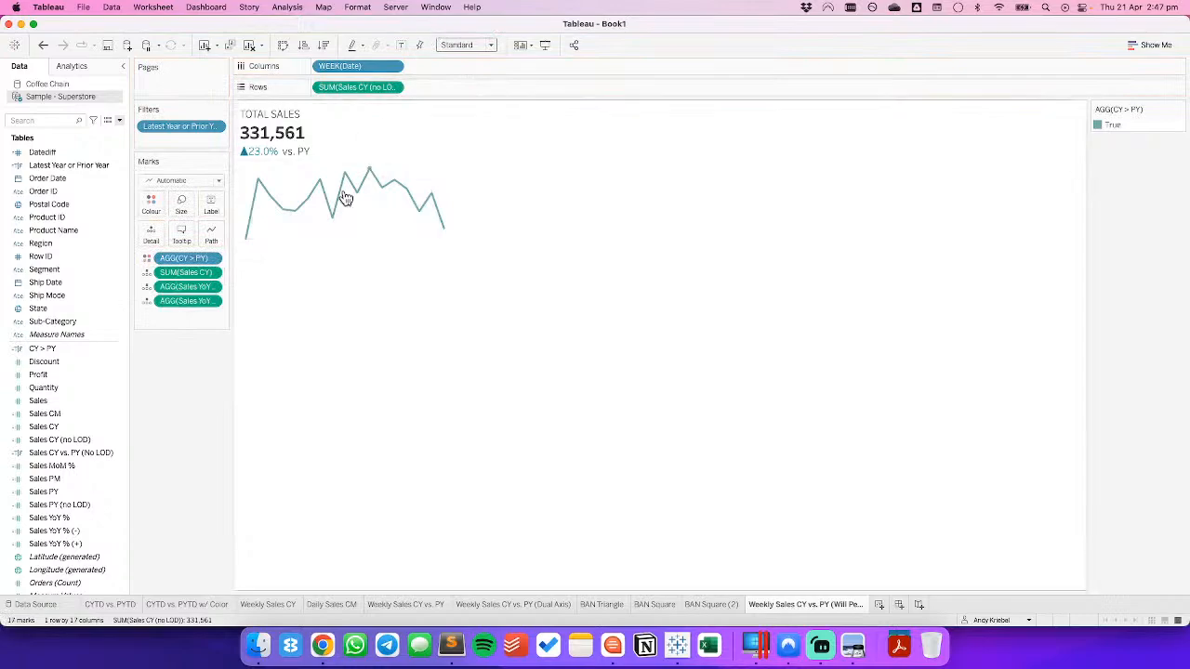
left_click(177, 181)
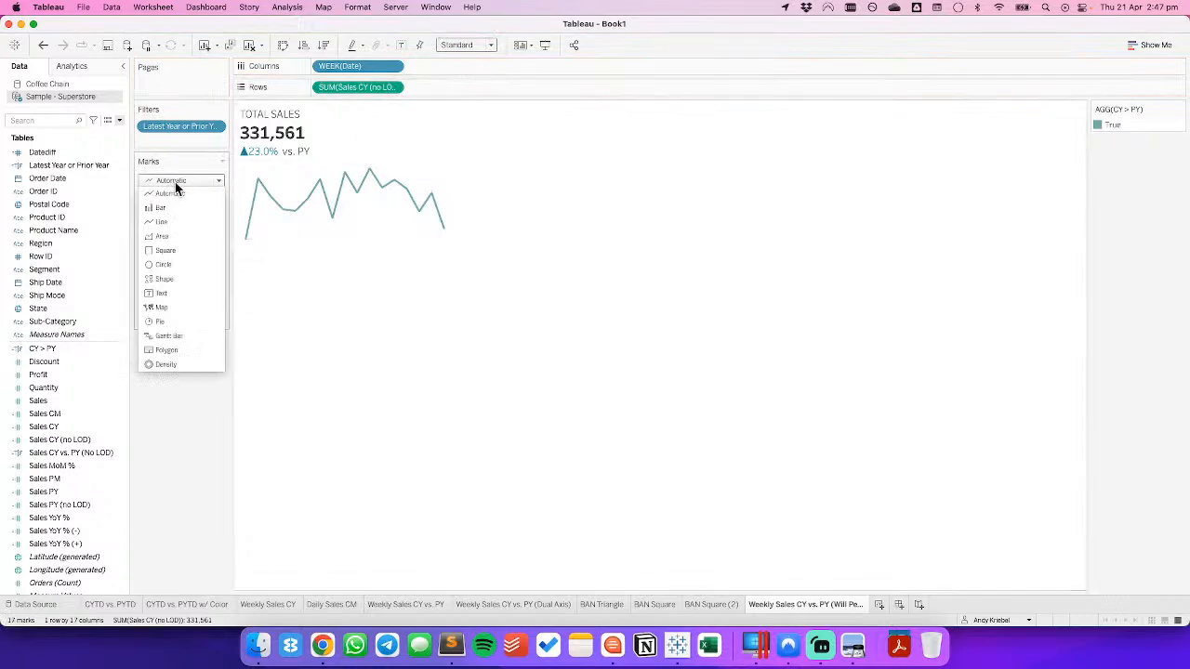
left_click(208, 213)
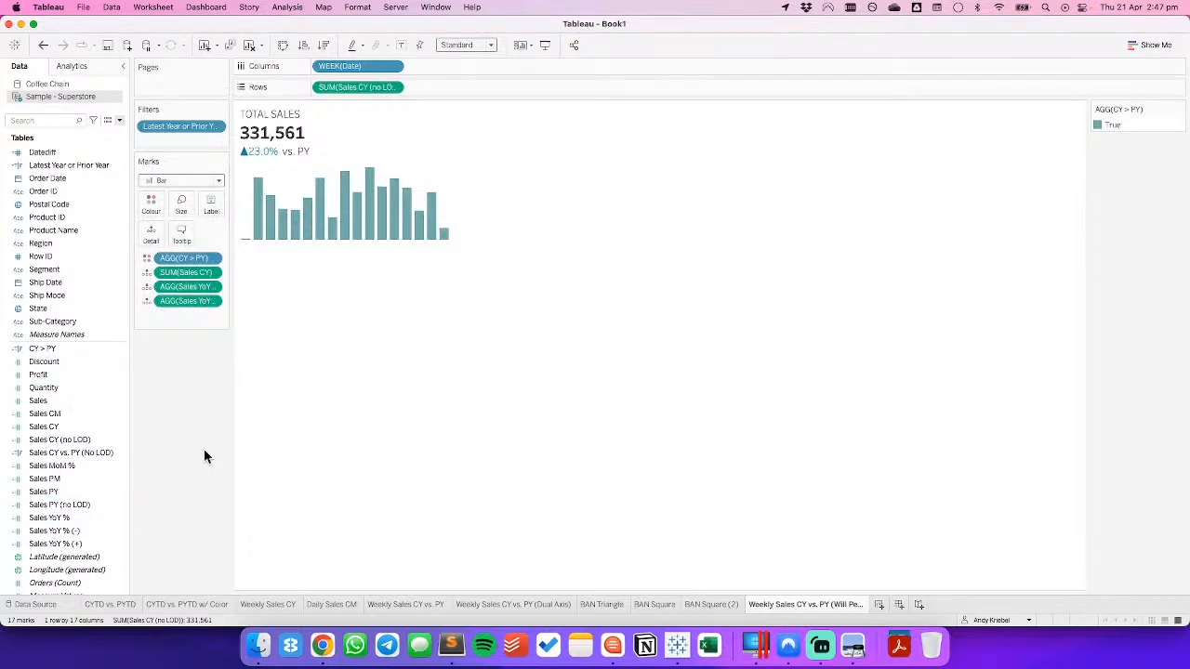
Check the Recreation Dashboard in Chrome, then colour Tableau's weekly sales bars by Sales CY vs. PY (No LOD) in place of CY > PY.
key("super+Tab")
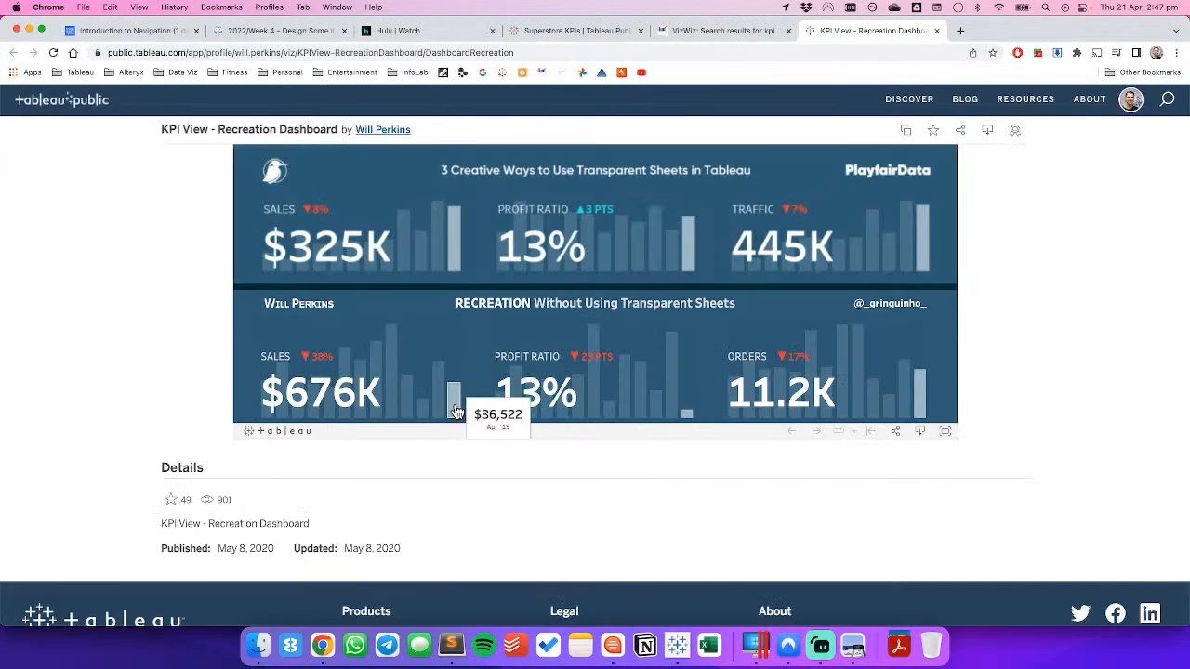
key("super+Tab")
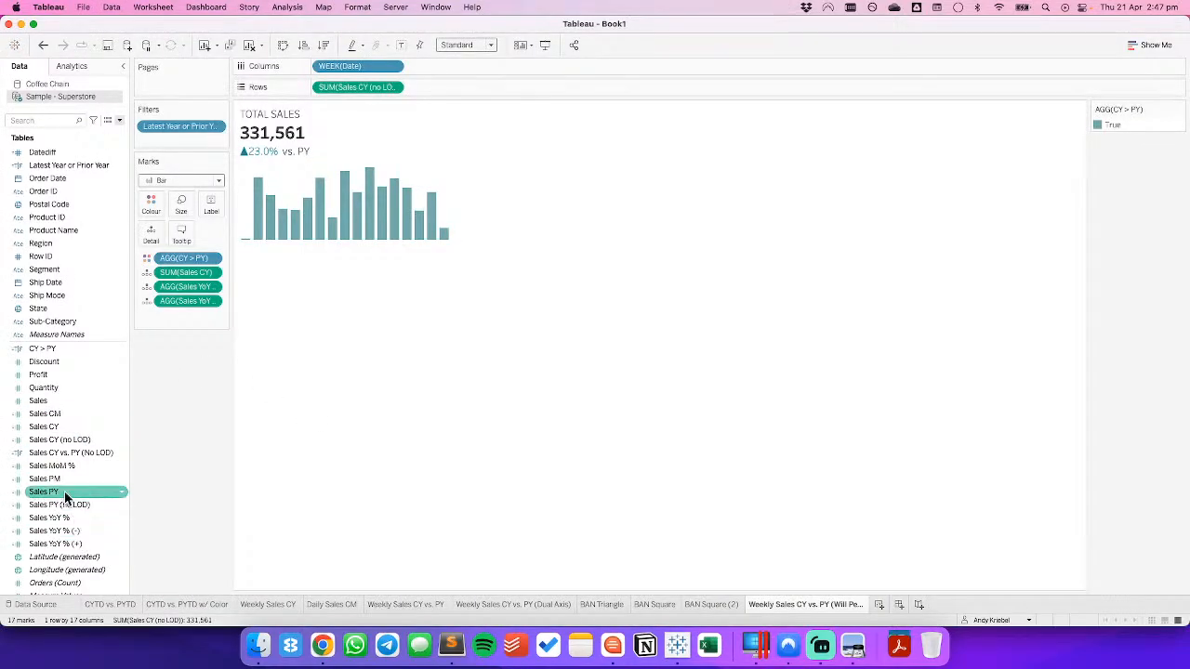
left_click_drag(88, 460, 189, 257)
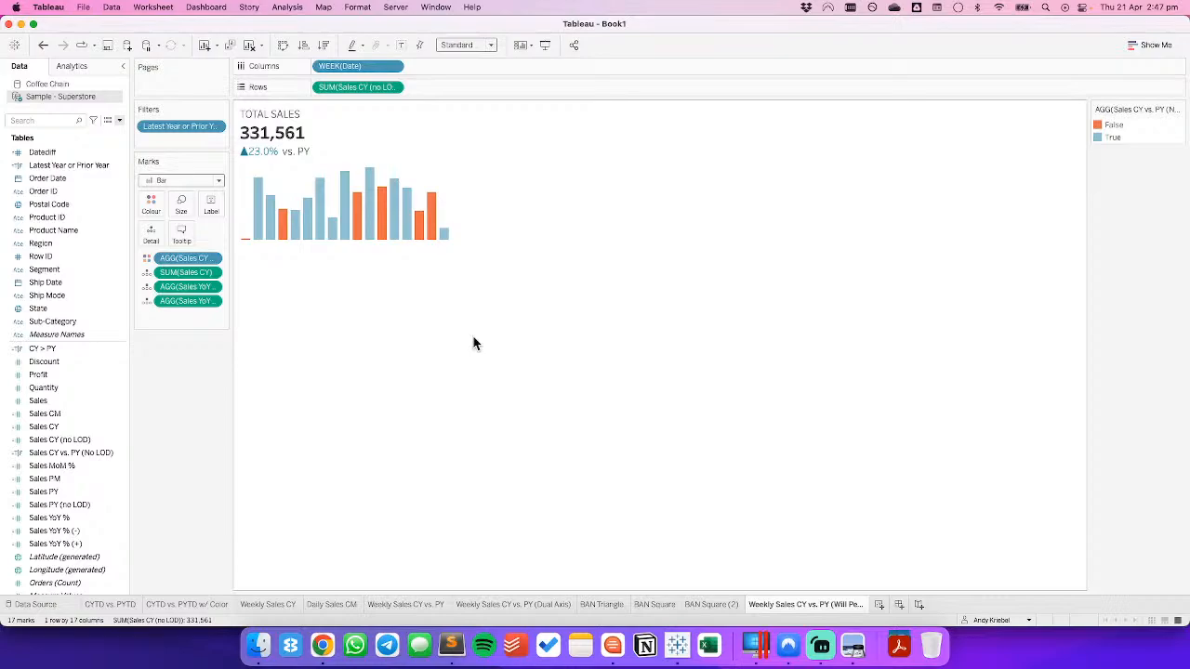
Compare the weekly sales bars with the Recreation Dashboard's Sales KPI, examining its number overlay, bar tooltips and the Analytics options available in Tableau.
key("super+Tab")
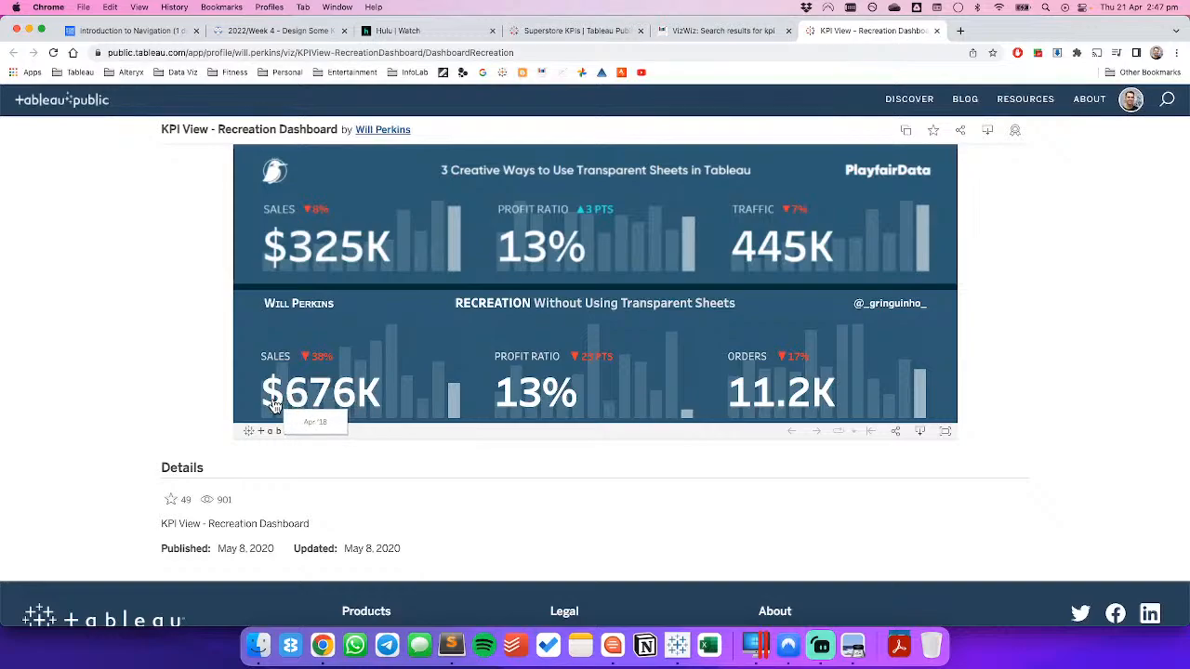
key("super+Tab")
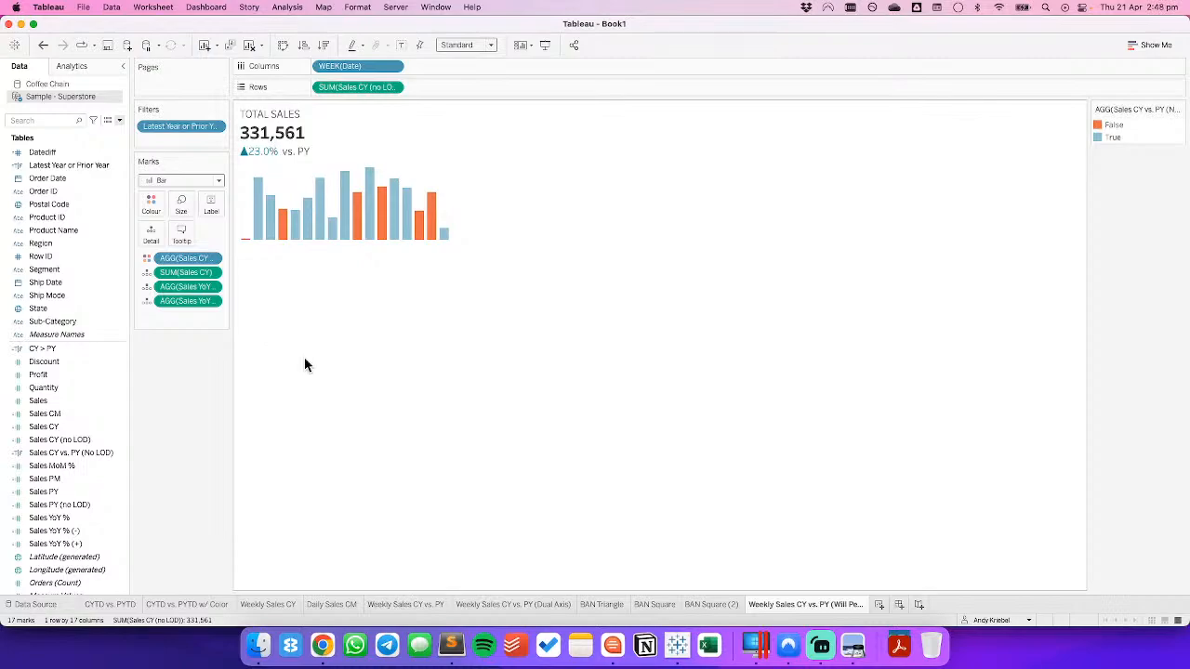
key("super+Tab")
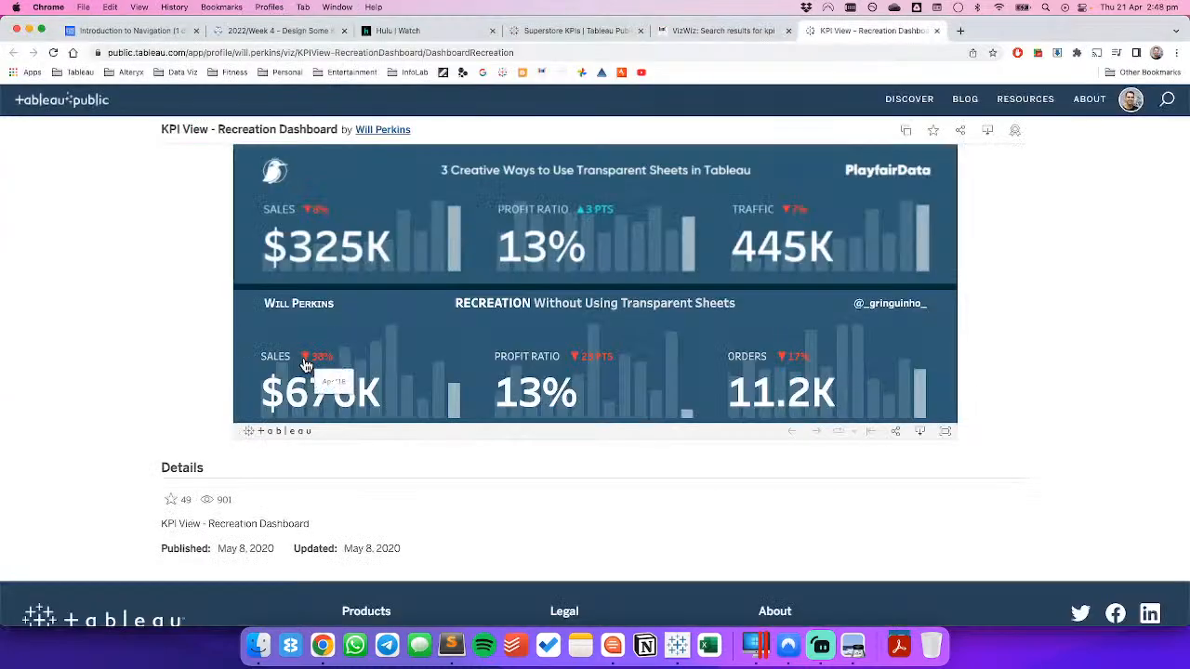
key("super+Tab")
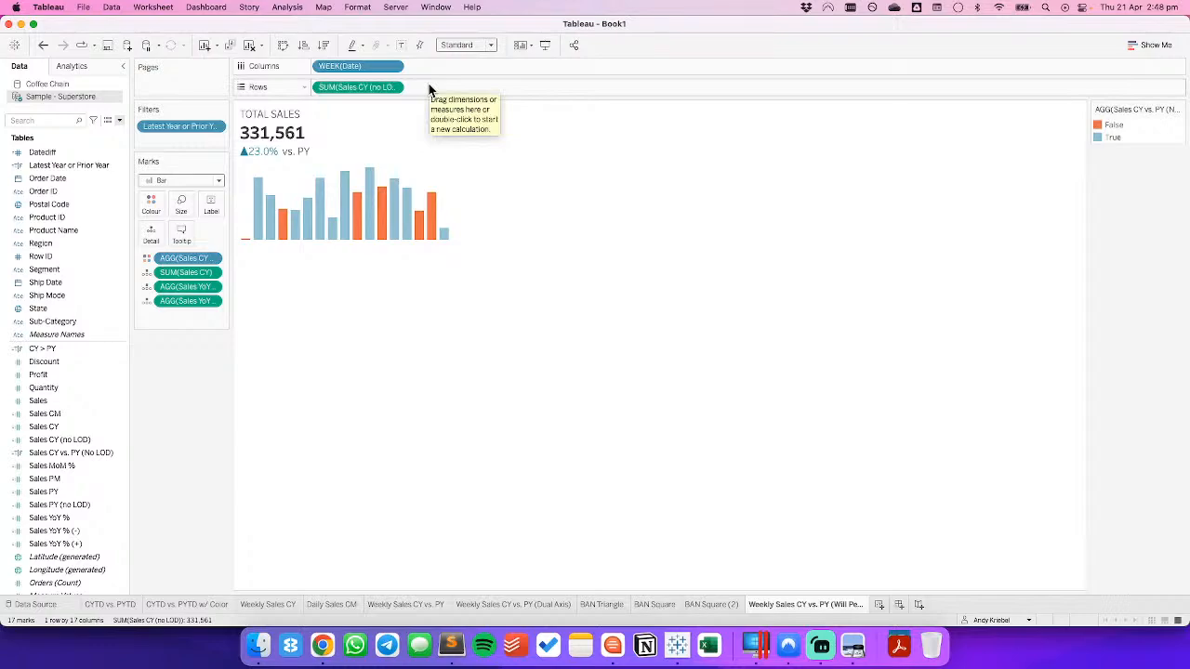
key("super+Tab")
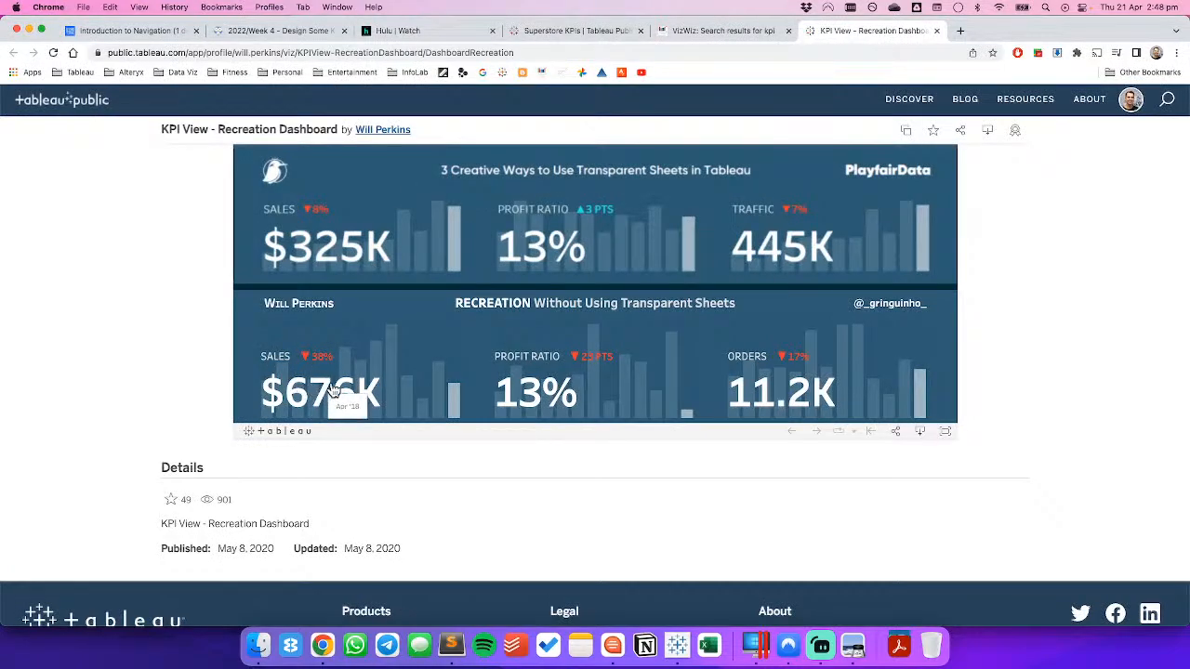
key("super+Tab")
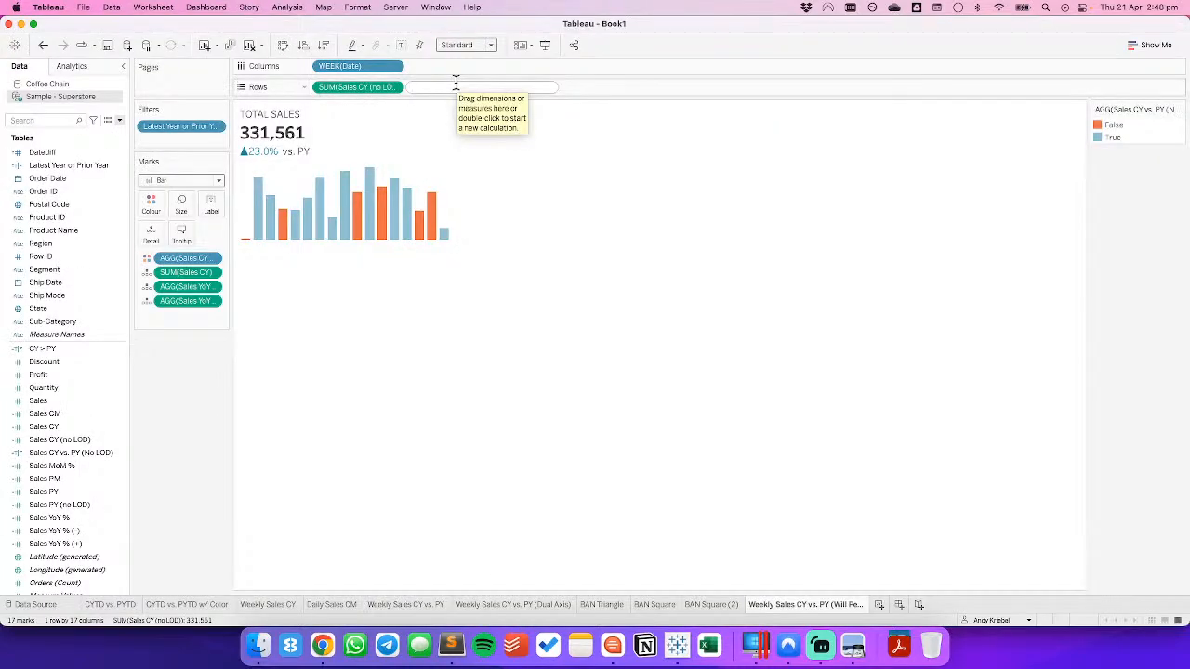
left_click(173, 375)
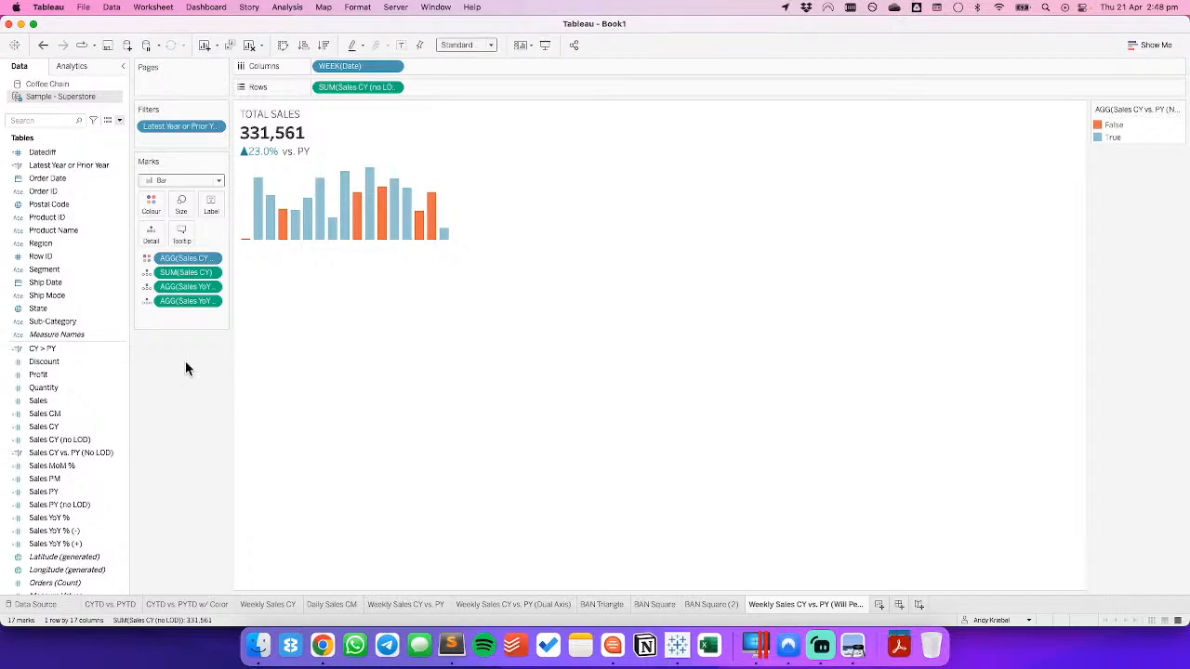
left_click(73, 67)
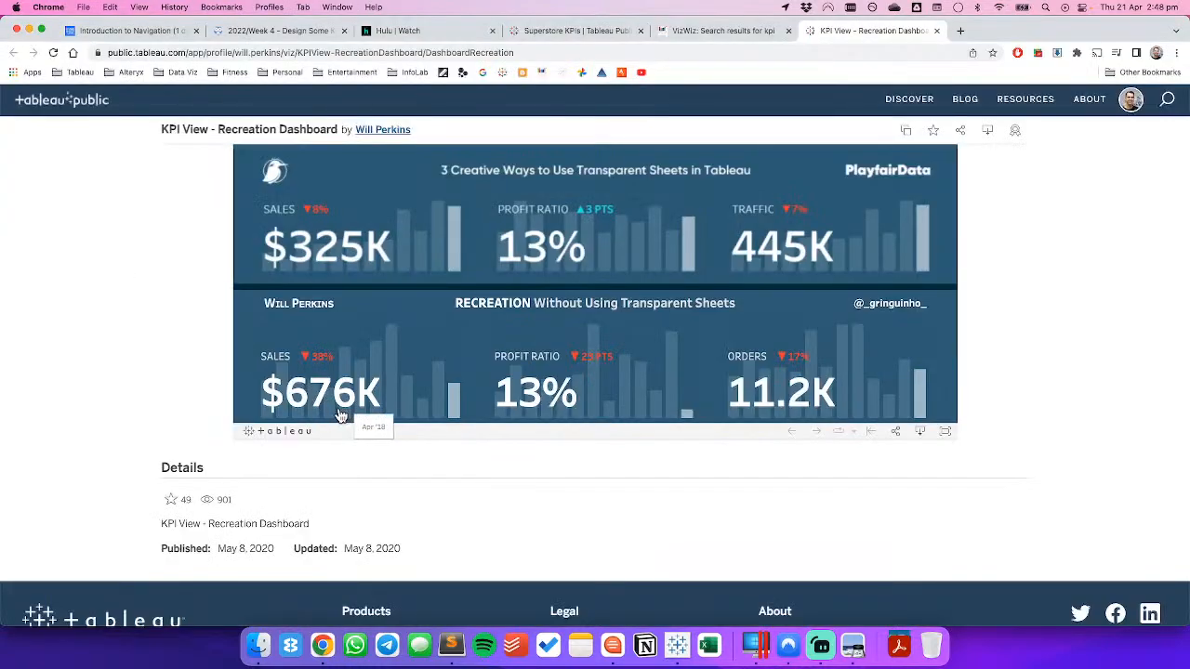
mouse_move(442, 416)
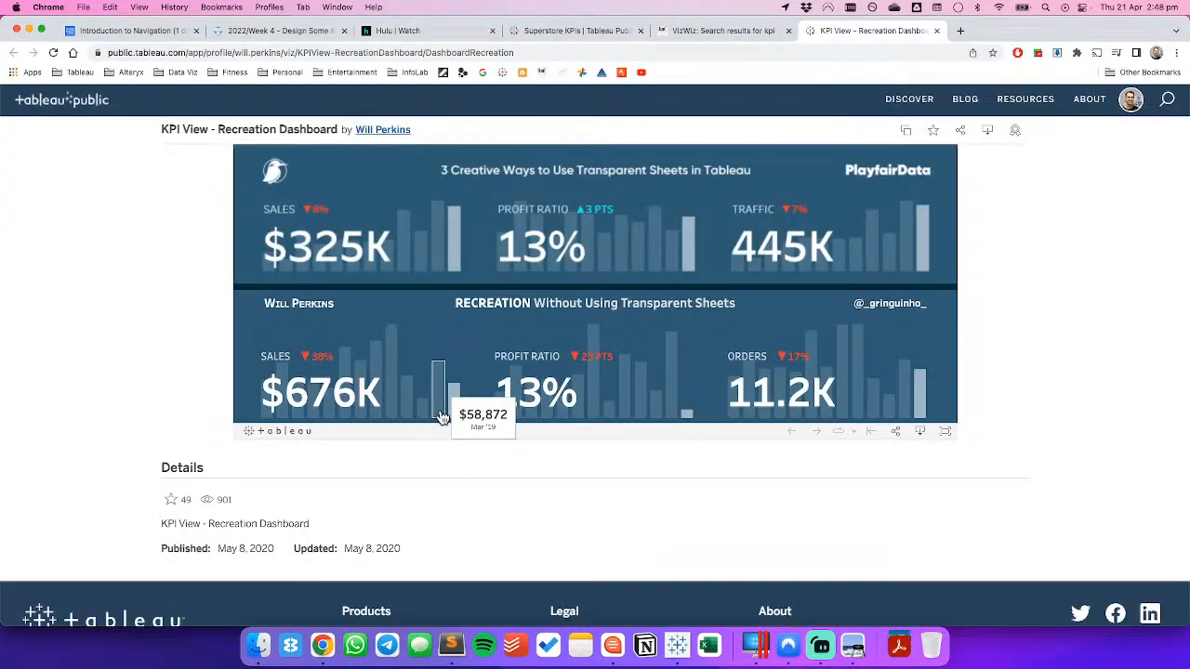
key("super+Tab")
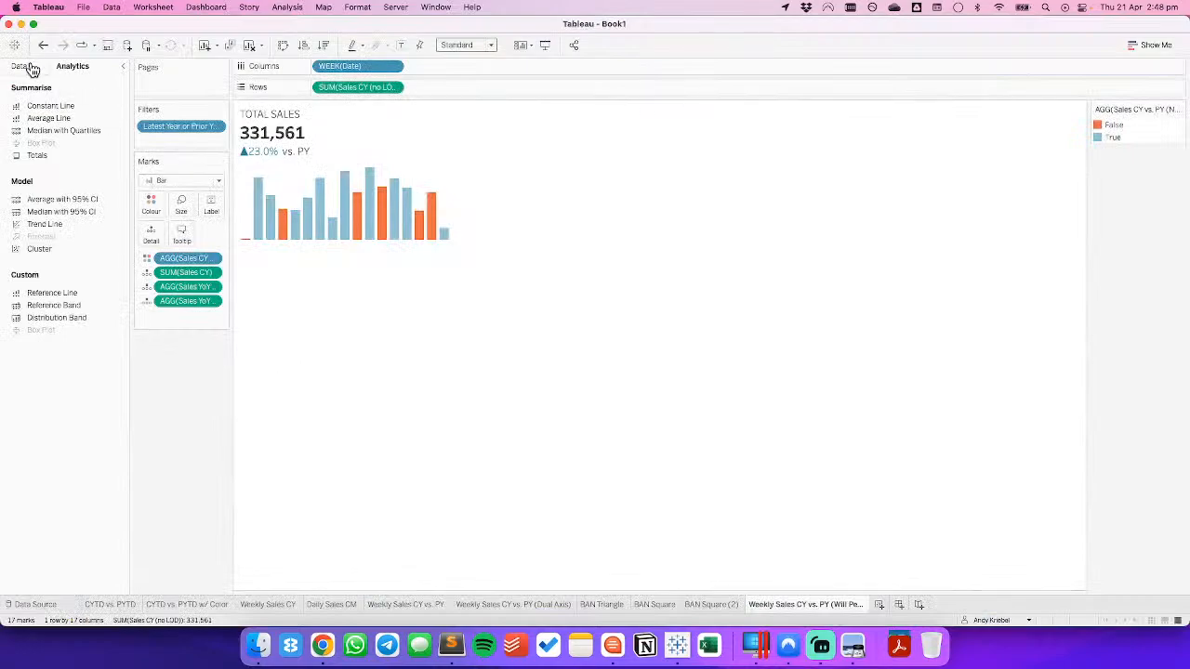
Try an average reference line on the weekly sales bars with its label set to Value, and remove it from the chart.
left_click(23, 66)
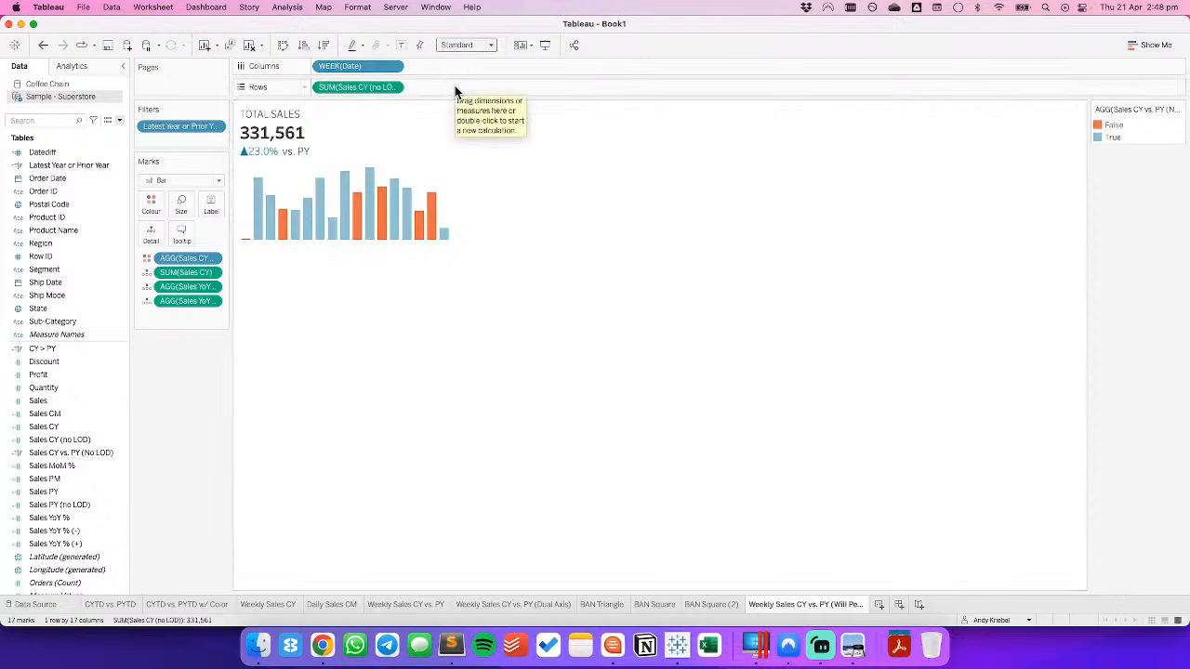
left_click(72, 66)
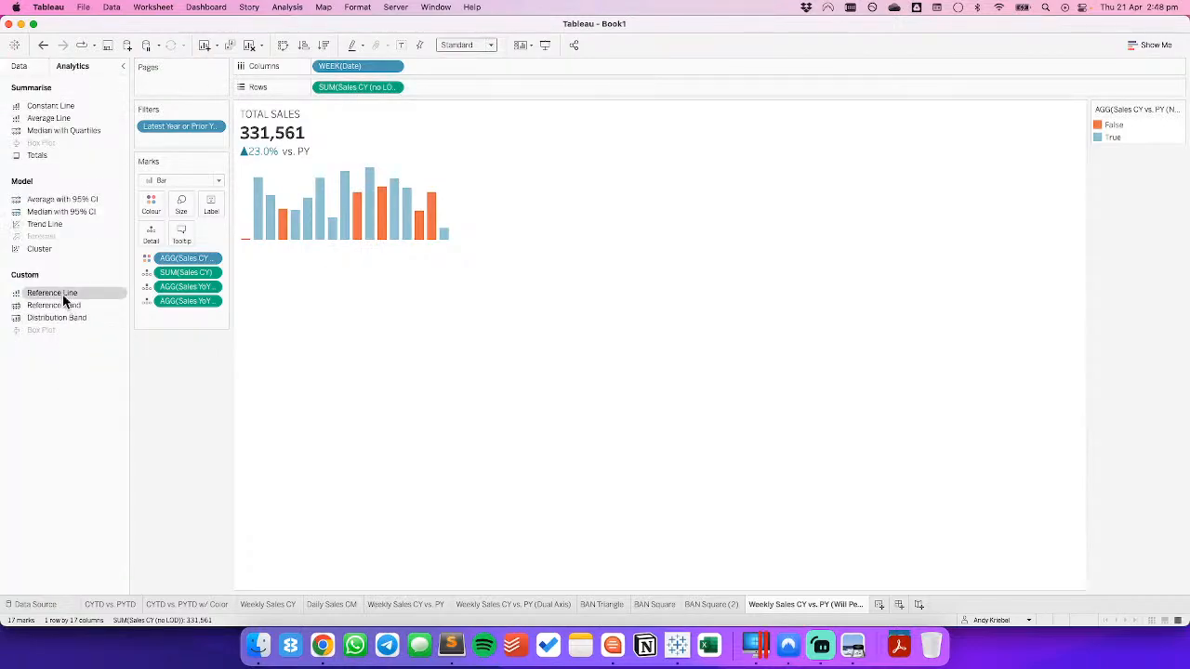
left_click_drag(62, 294, 349, 193)
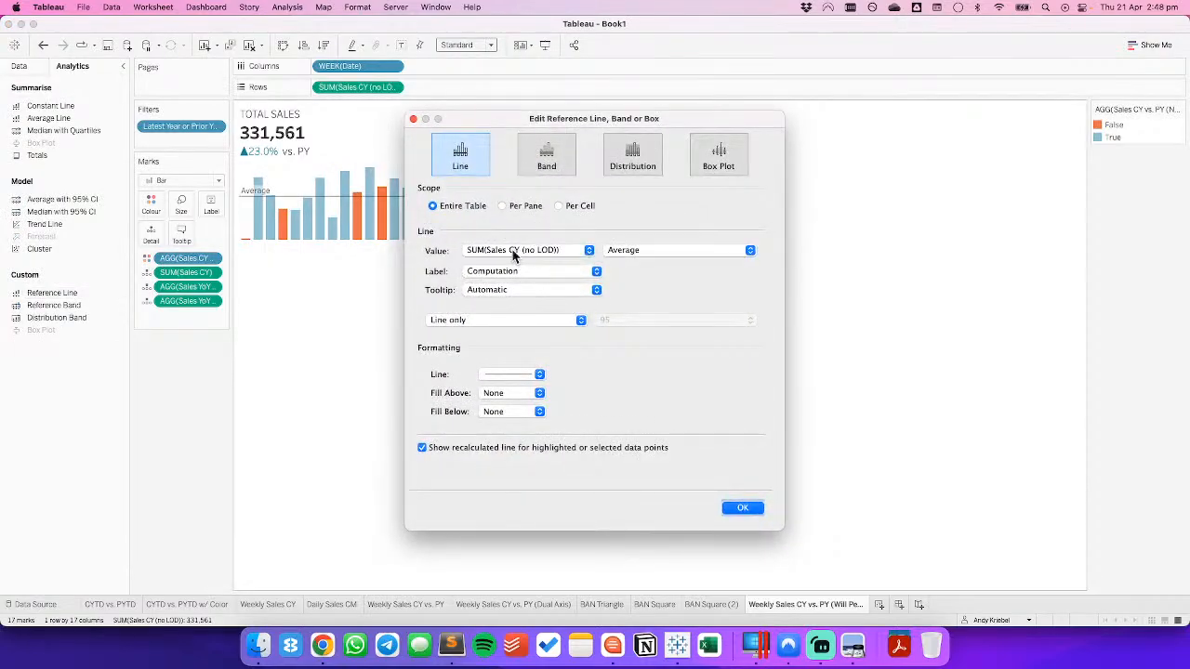
left_click(489, 271)
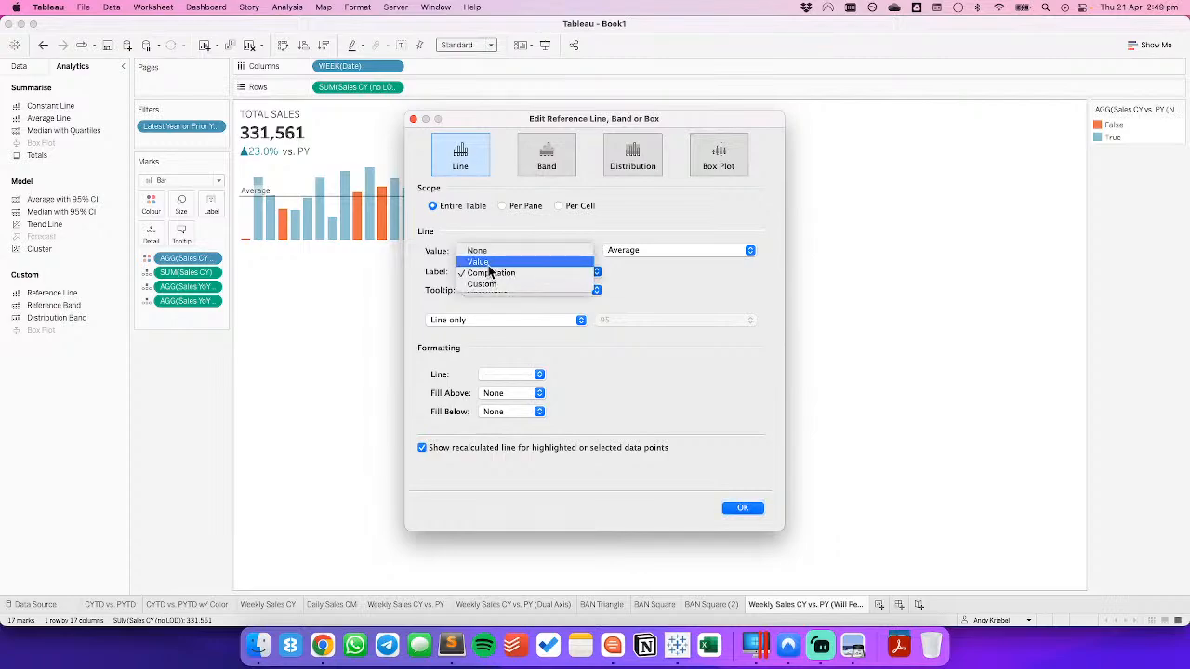
left_click(488, 264)
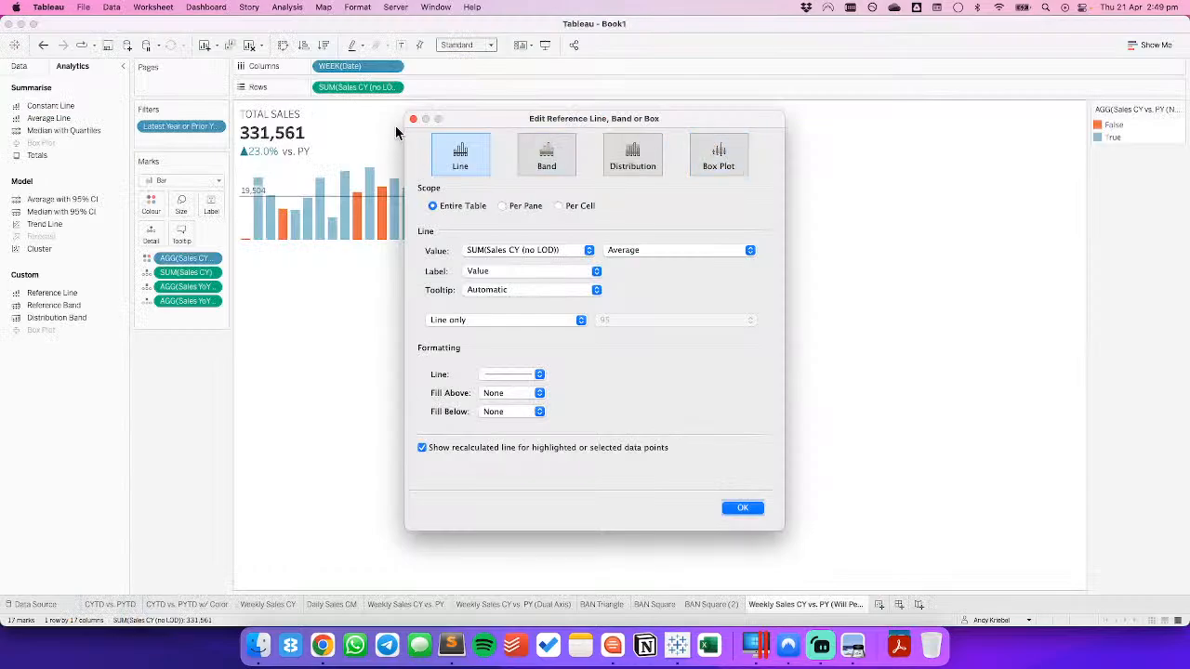
left_click(413, 119)
left_click_drag(283, 196, 151, 393)
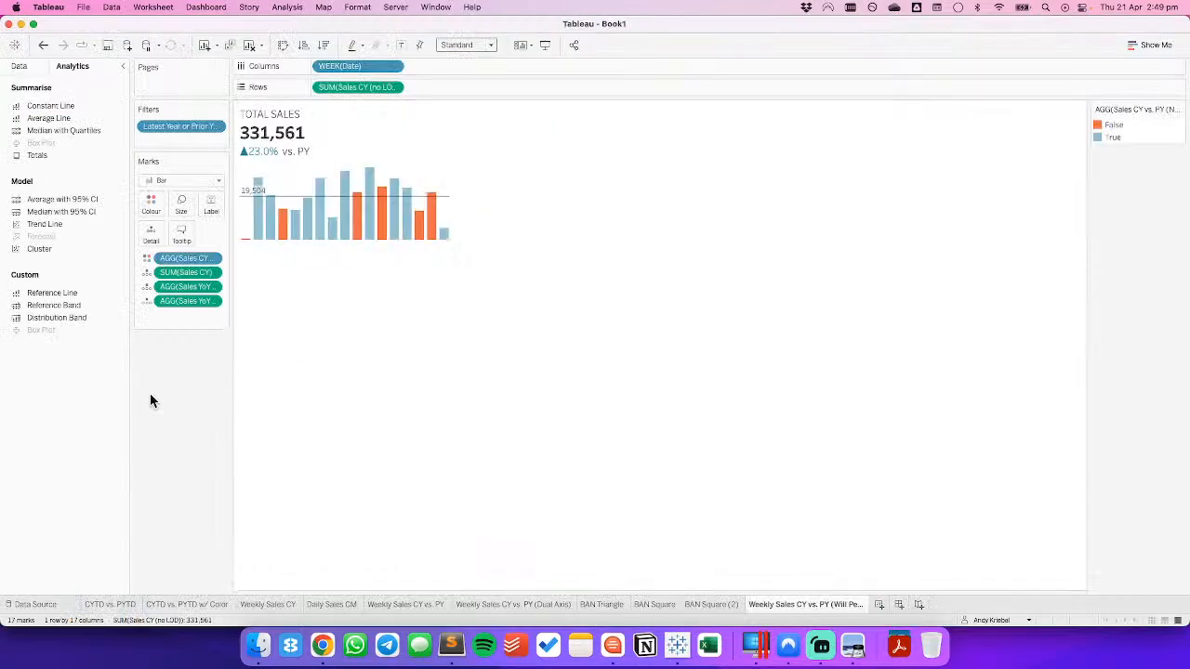
Add an ad hoc AVG(0) calculation to Rows after Sales CY (no LOD).
left_click(19, 66)
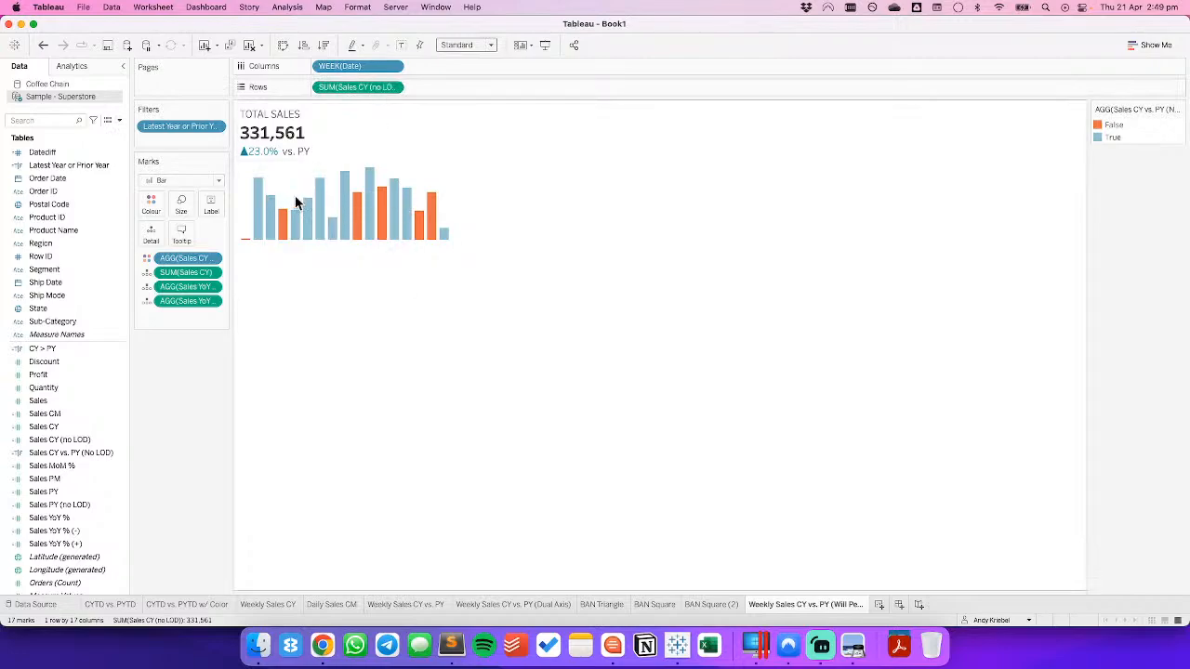
double_click(436, 86)
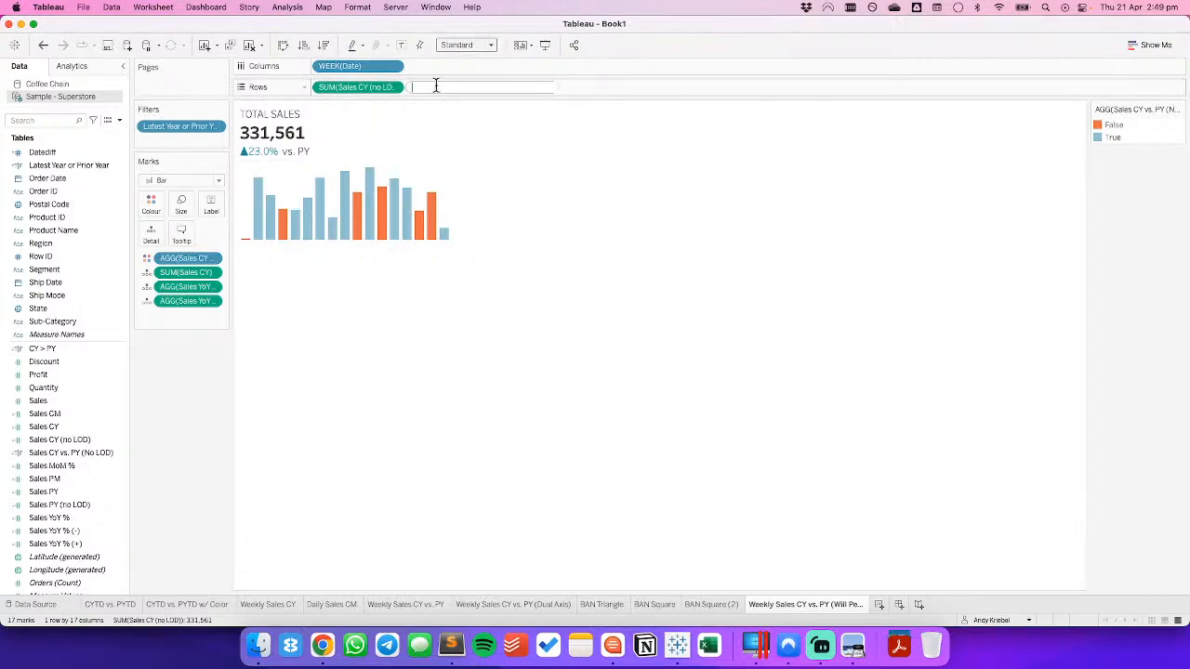
type("avg")
key("Return")
type("0")
key("Return")
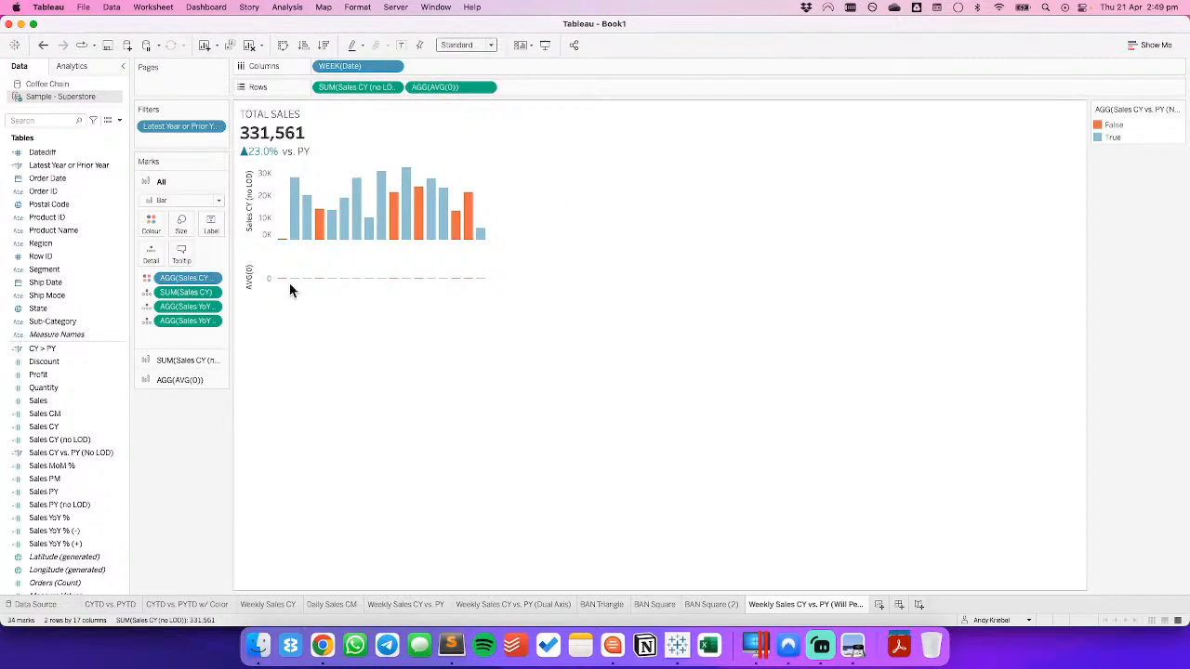
Change the AVG(0) marks to Area and label them with SUM(Sales CY).
left_click(181, 381)
left_click(186, 240)
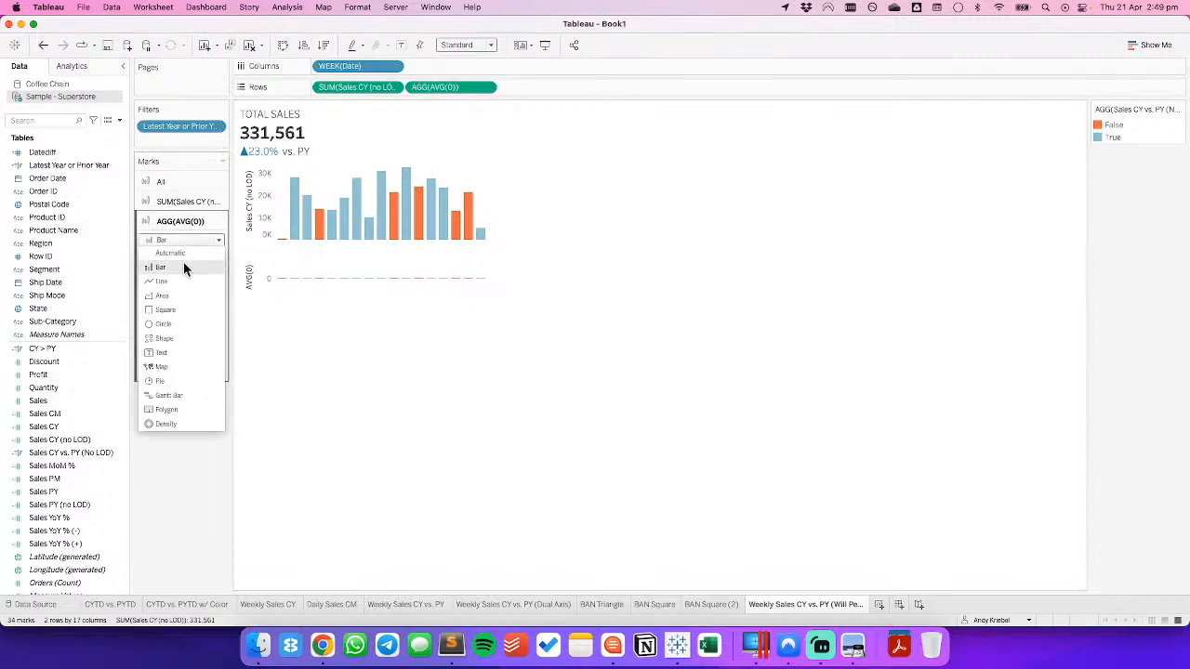
left_click(183, 294)
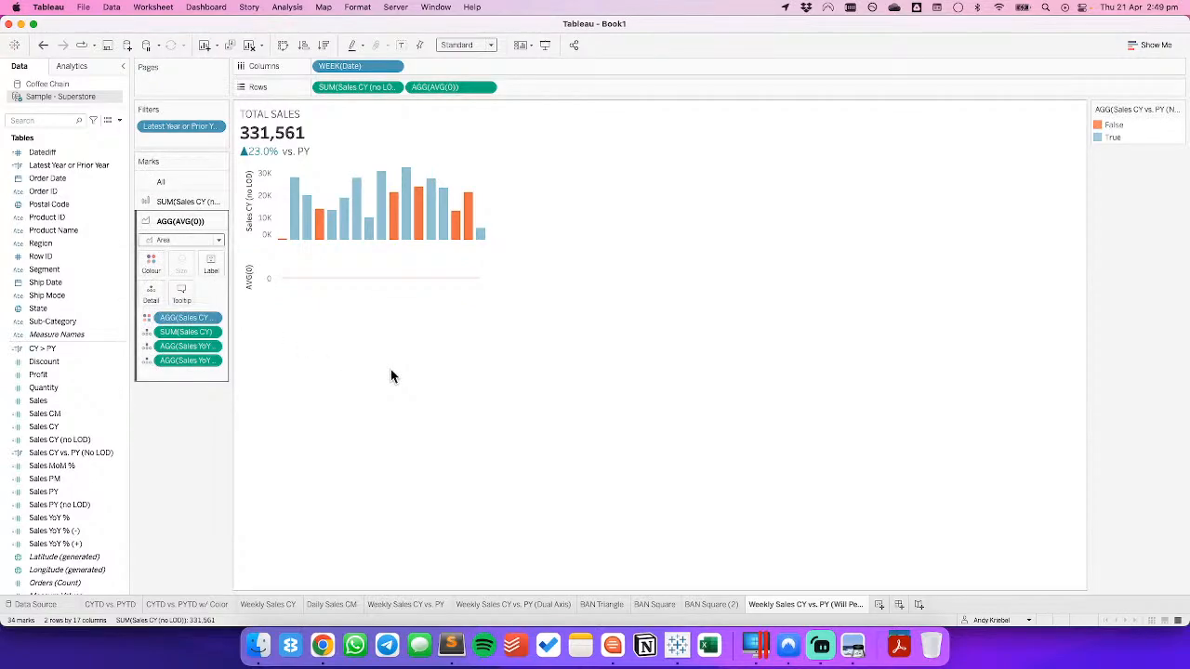
left_click(148, 332)
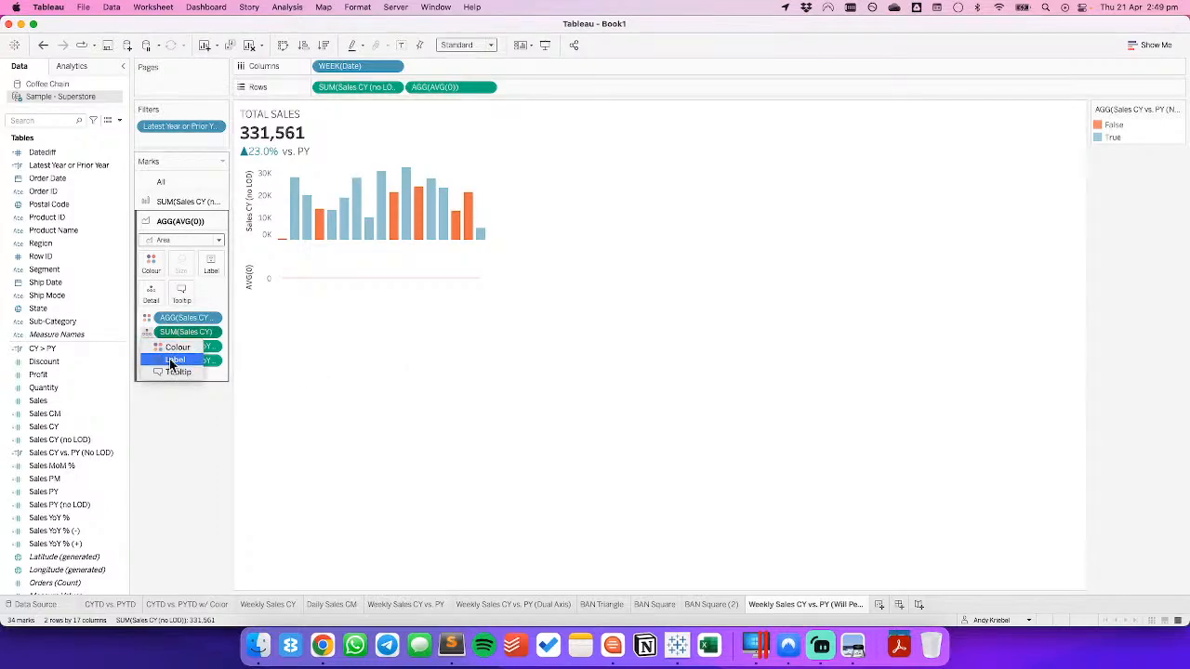
left_click(173, 361)
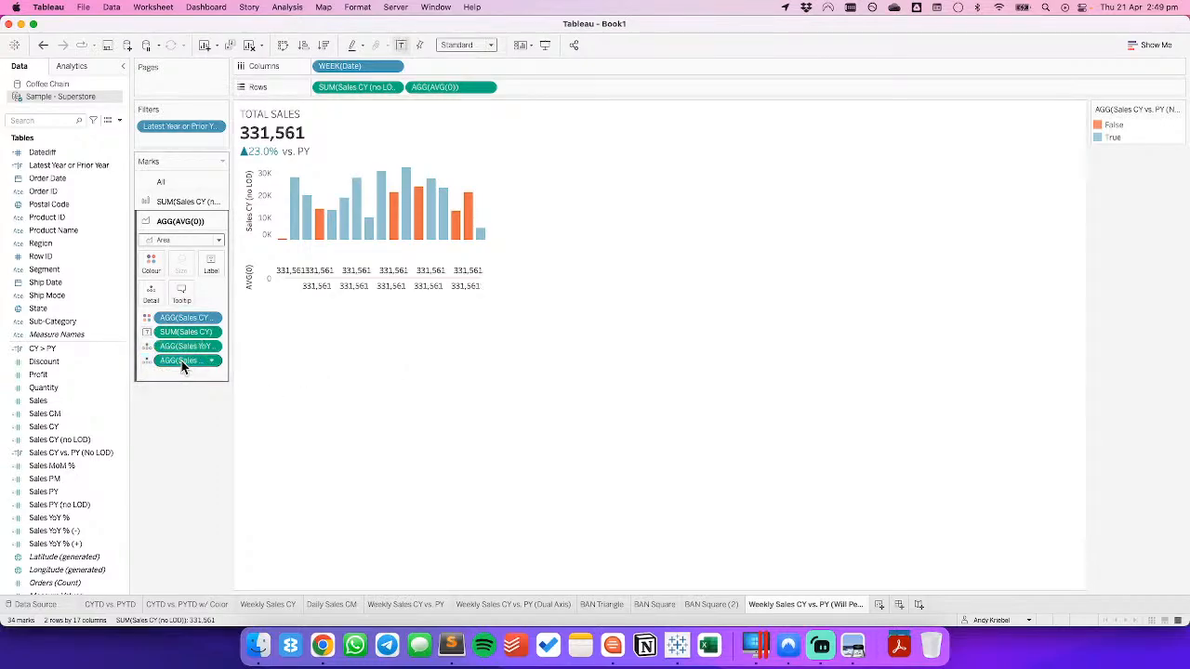
Restrict the AVG(0) labels to Min/Max by WEEK(Date), allowing overlap with other marks and labelling only the minimum value.
left_click(212, 268)
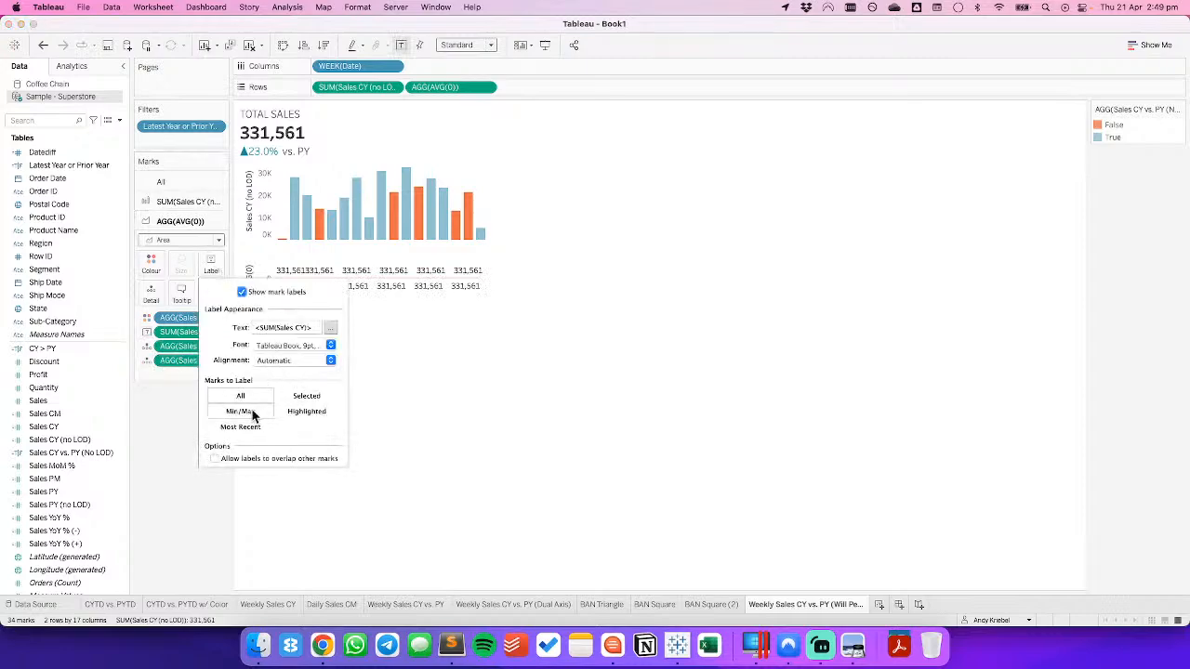
left_click(239, 411)
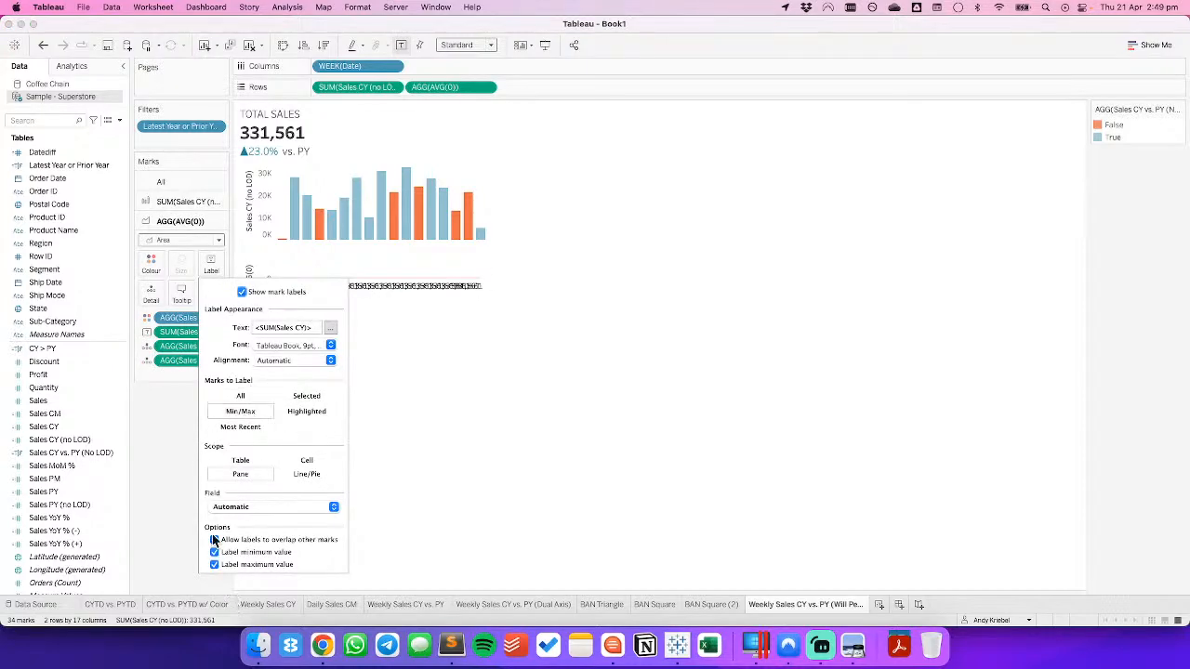
left_click(228, 508)
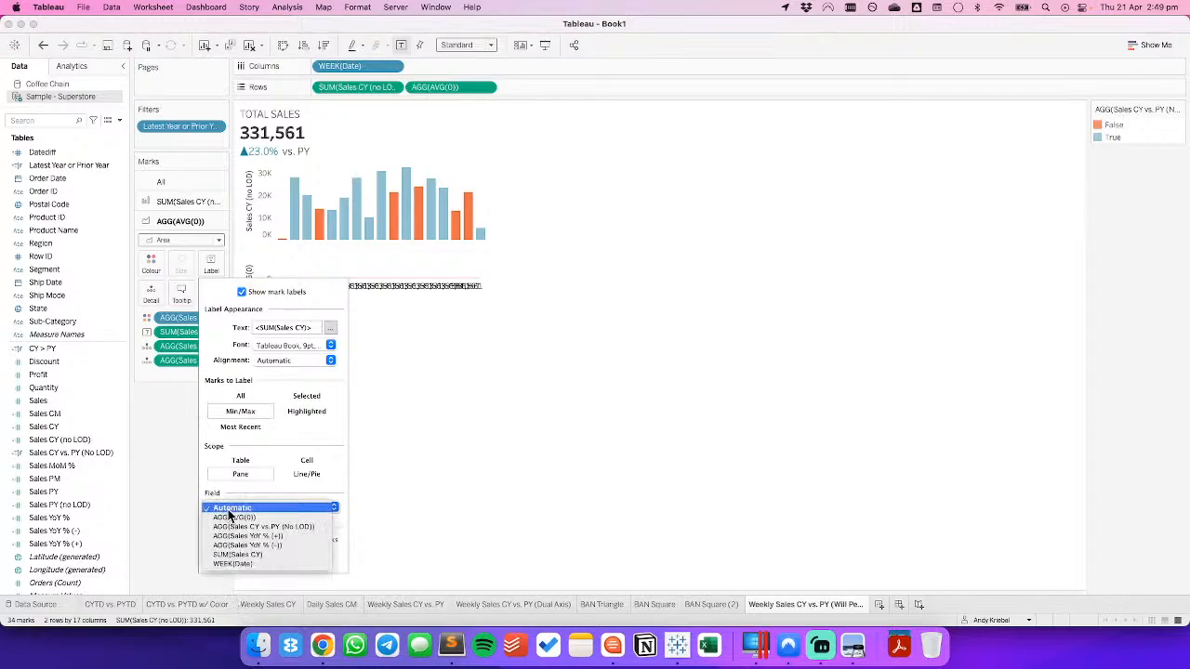
left_click(234, 562)
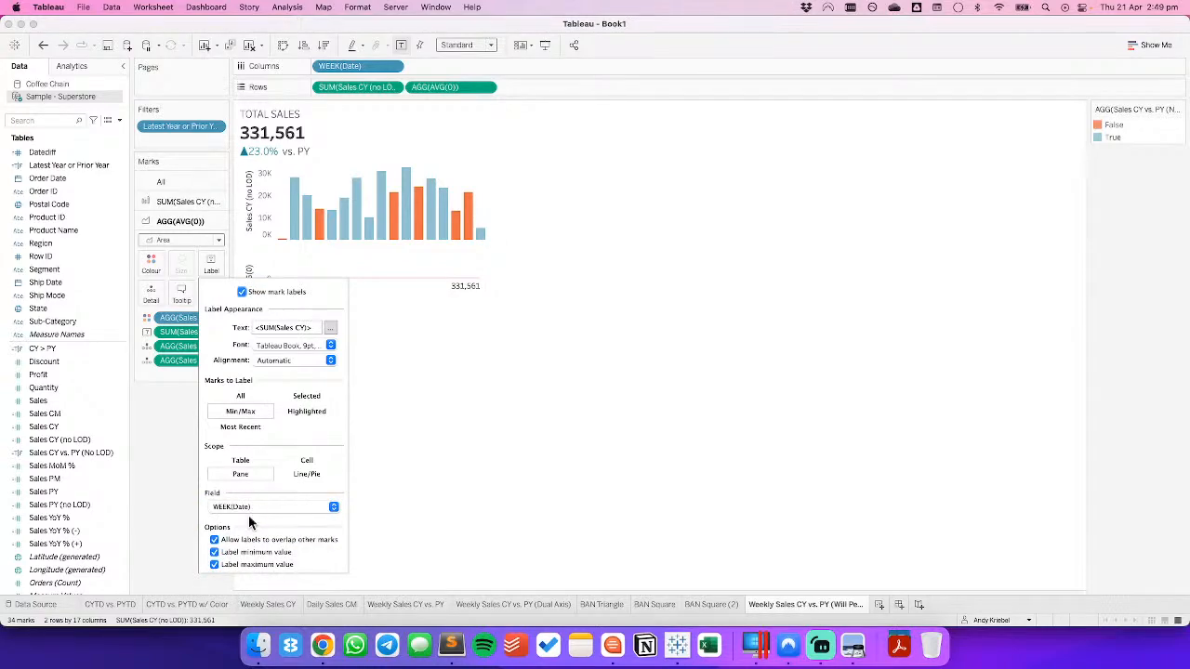
left_click(214, 564)
left_click(396, 416)
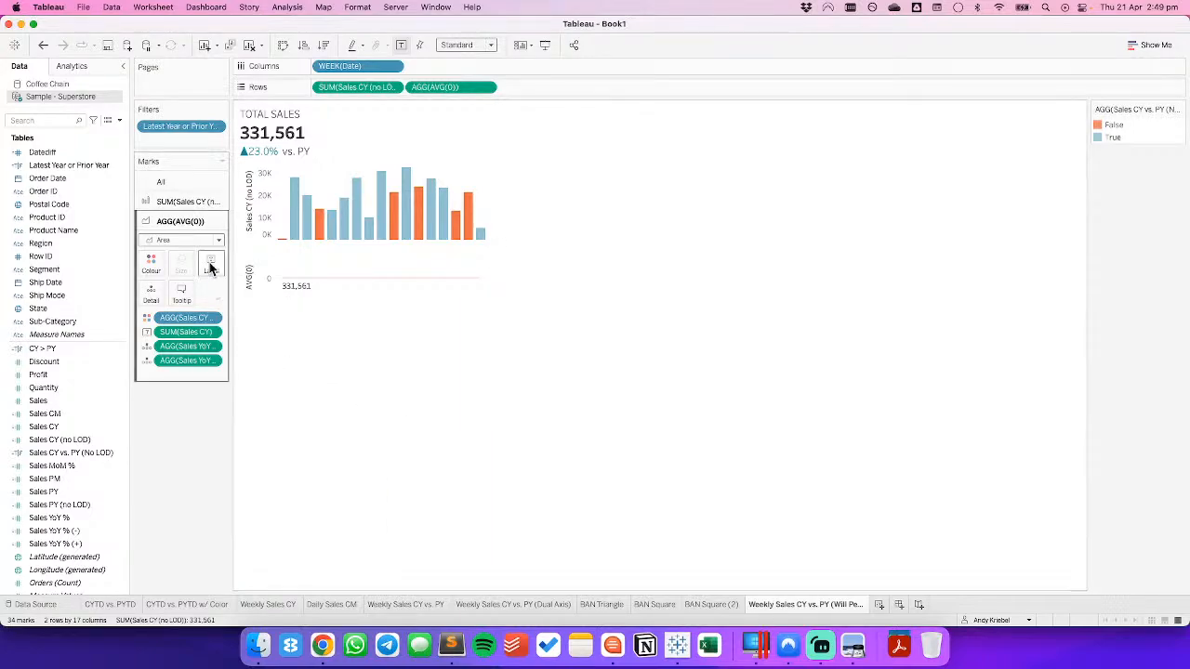
Set the vertical alignment of the AVG(0) label to Top.
left_click(210, 266)
left_click(279, 361)
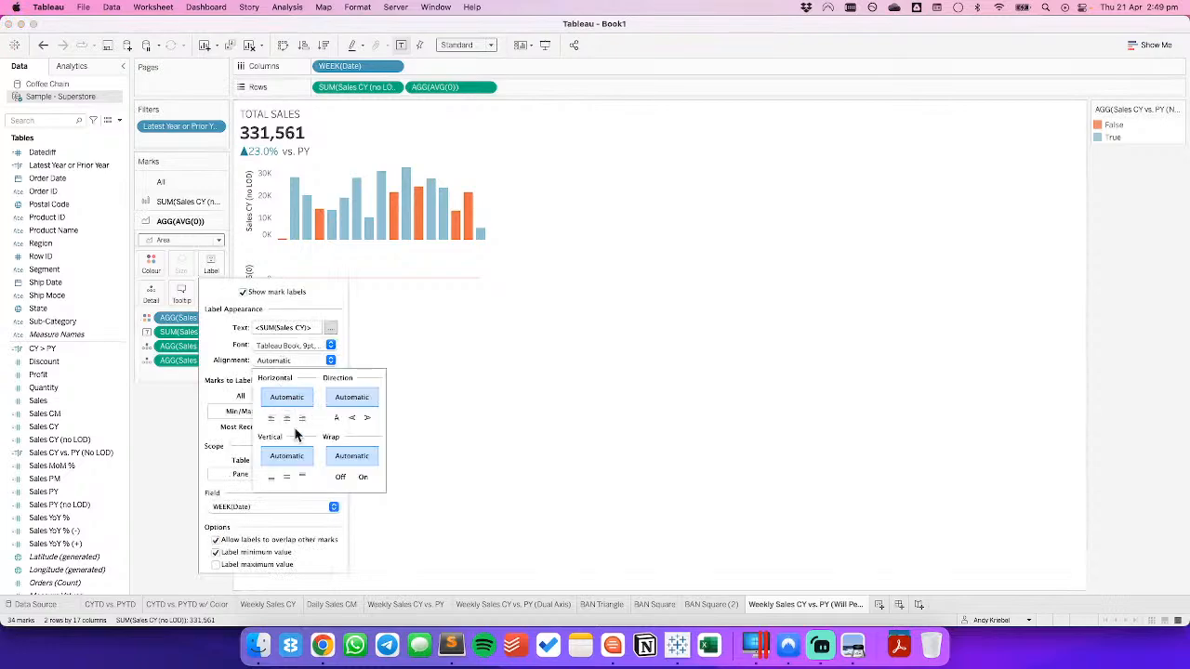
left_click(302, 476)
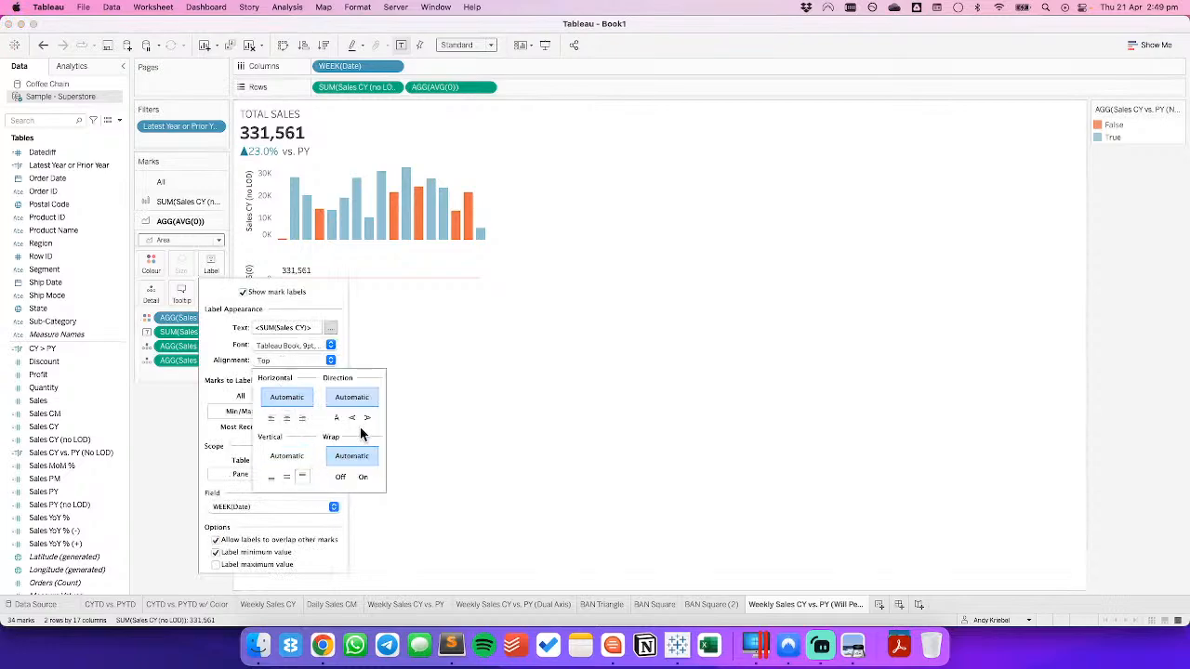
left_click(390, 376)
Change the AVG(0) marks to Line and remove Sales CY vs. PY (No LOD) from their colour.
left_click(177, 240)
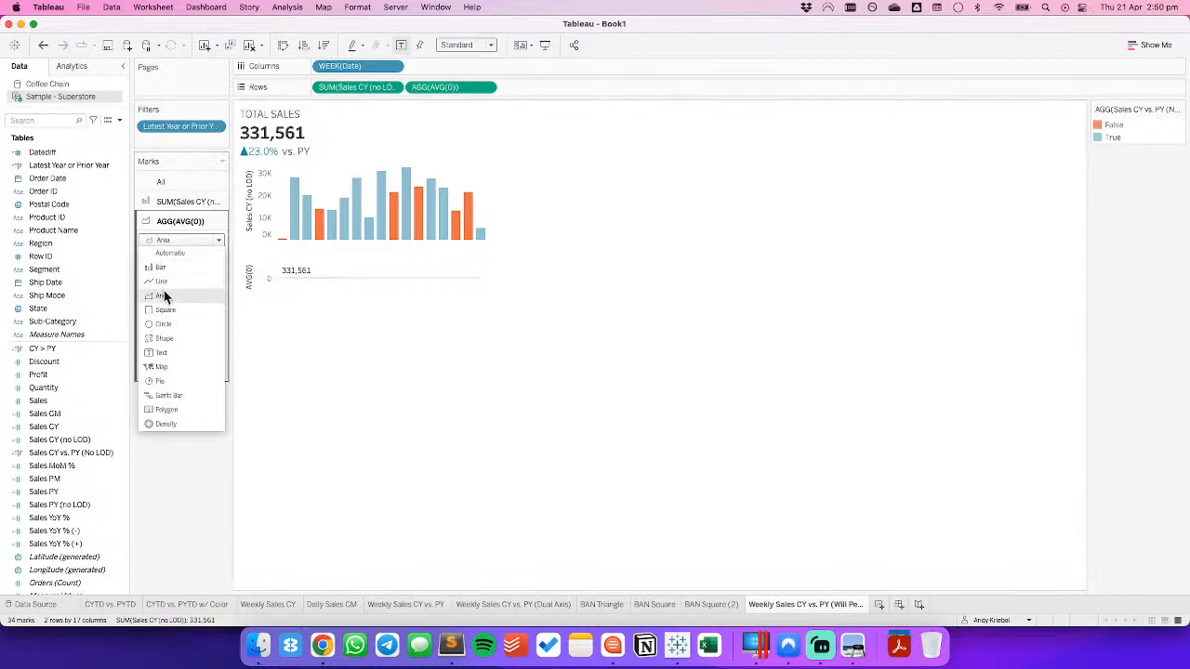
left_click(170, 282)
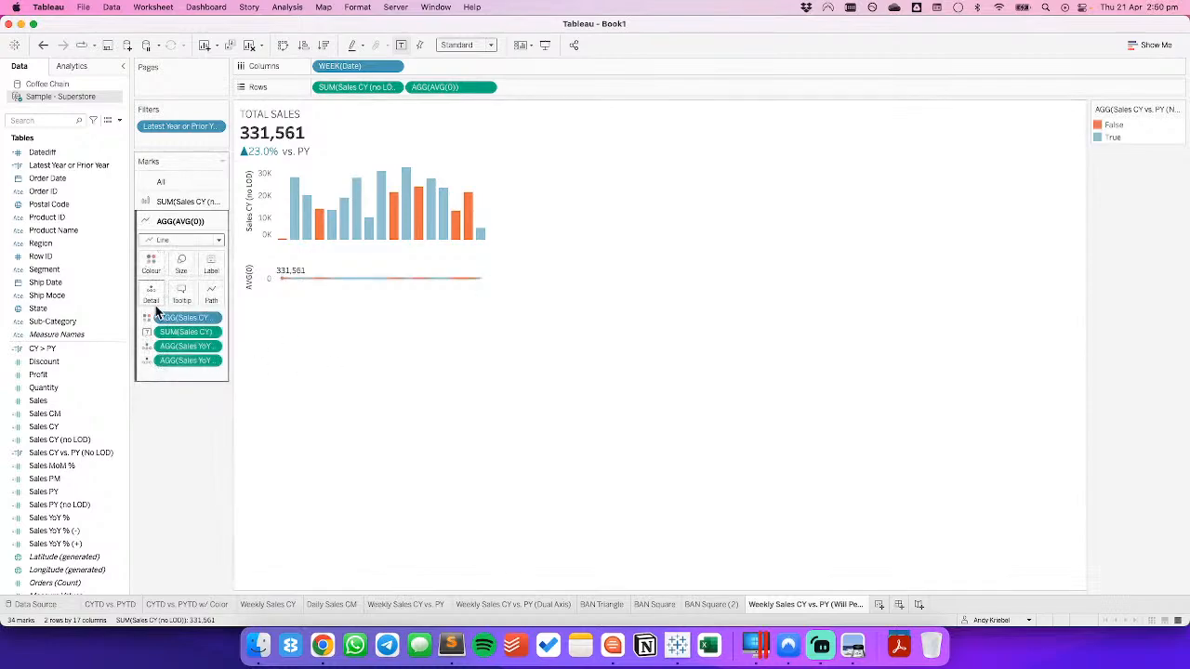
left_click_drag(168, 317, 196, 392)
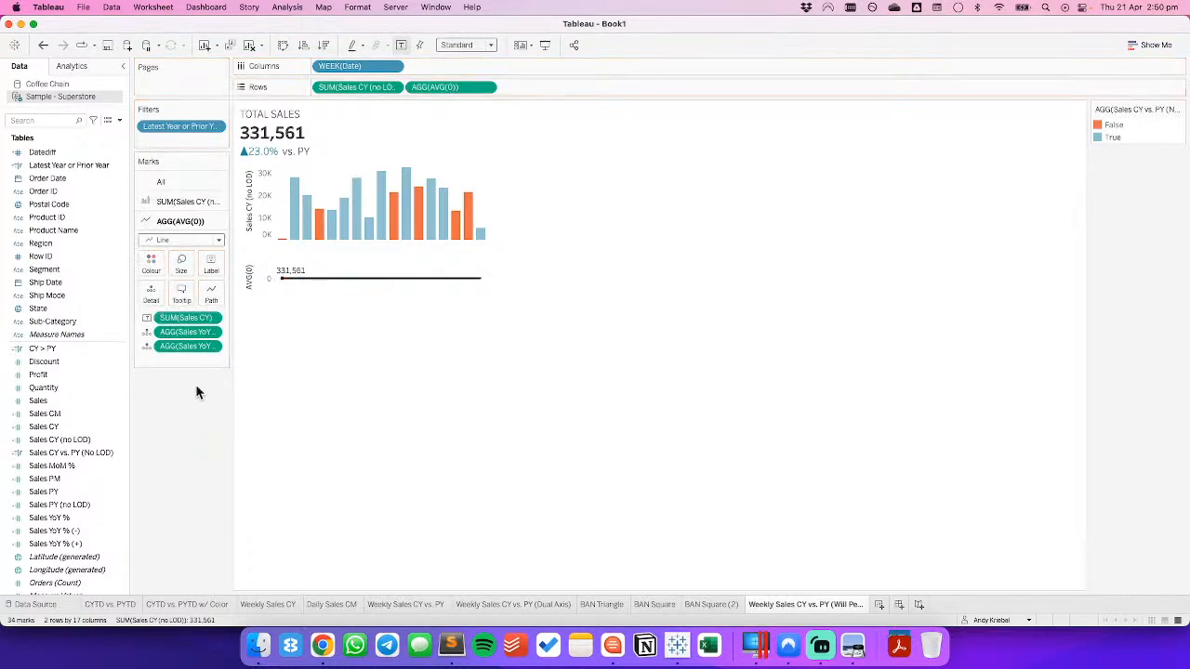
Make the AVG(0) line fully transparent and adjust its size so only the label shows.
left_click(151, 270)
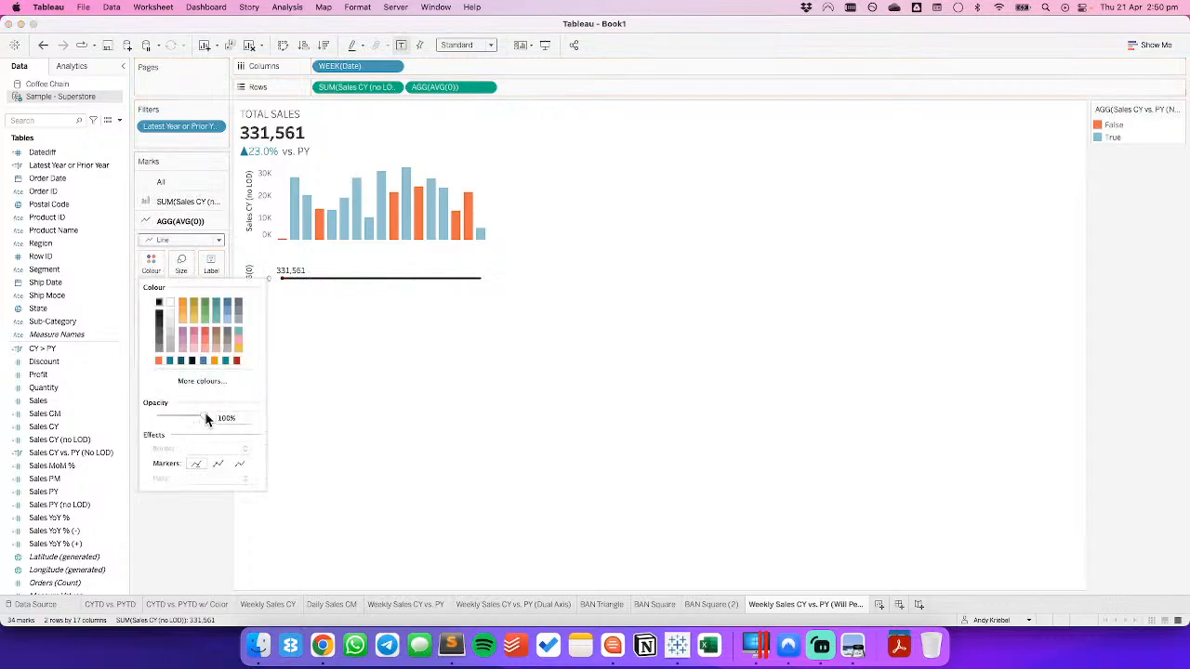
left_click_drag(207, 418, 114, 418)
left_click(188, 264)
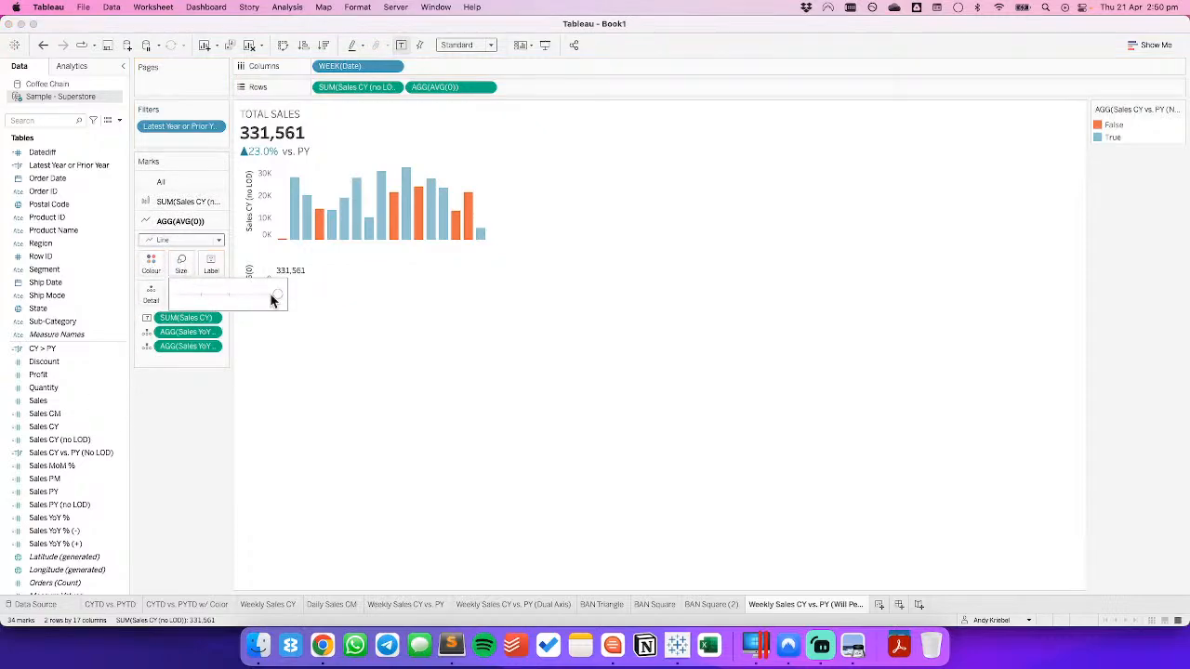
left_click(389, 396)
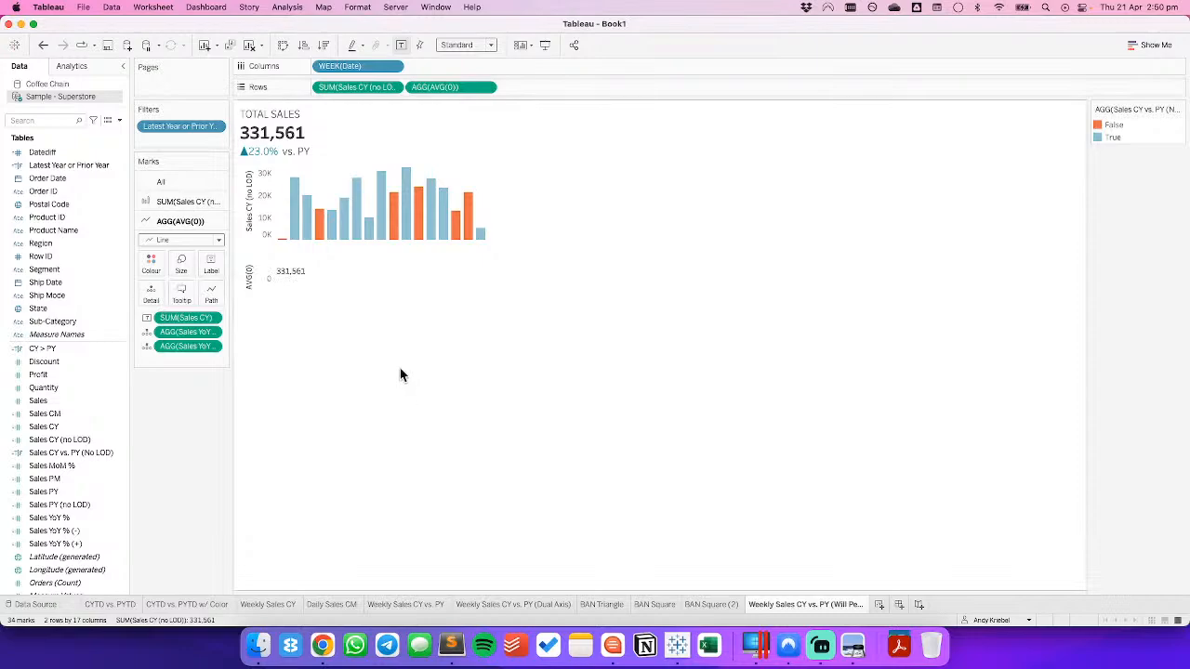
Check the Recreation Dashboard in Chrome, then add both Sales YoY % measures to the AVG(0) label in Tableau.
key("super+Tab")
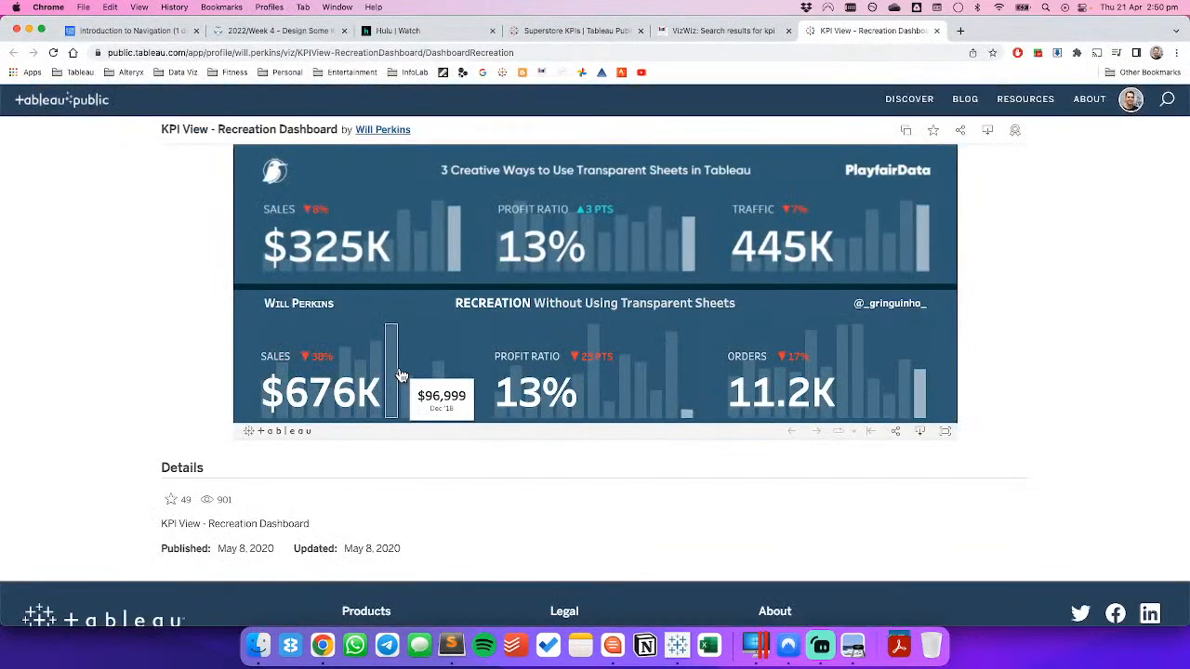
key("super+Tab")
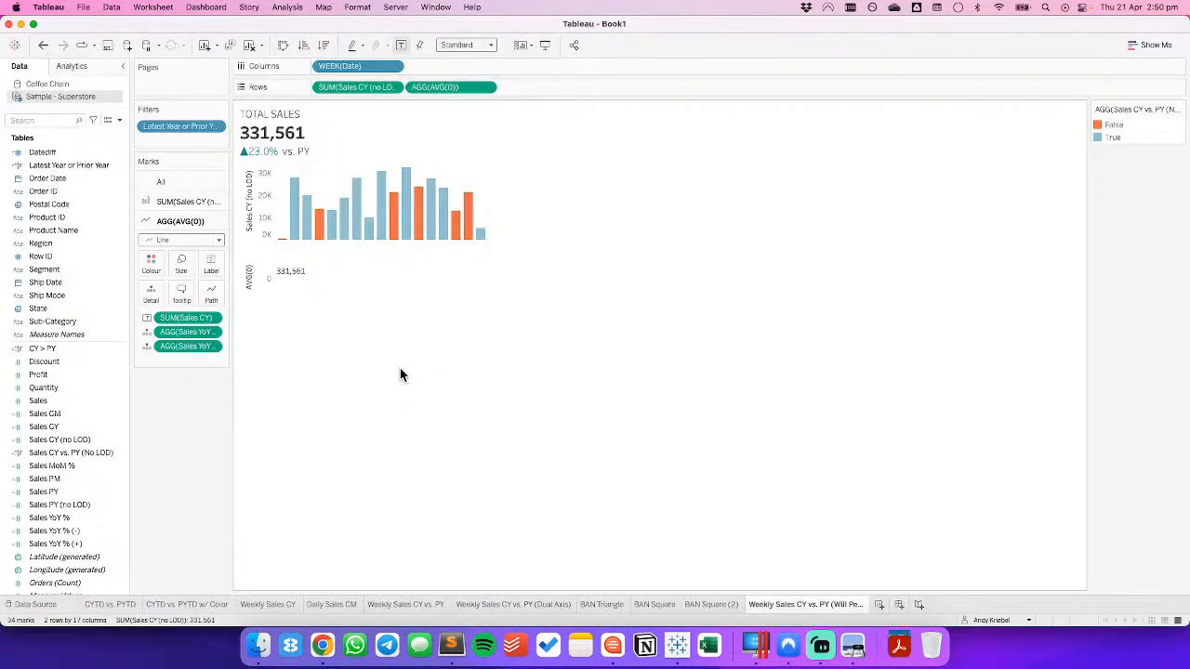
left_click(146, 332)
left_click(171, 358)
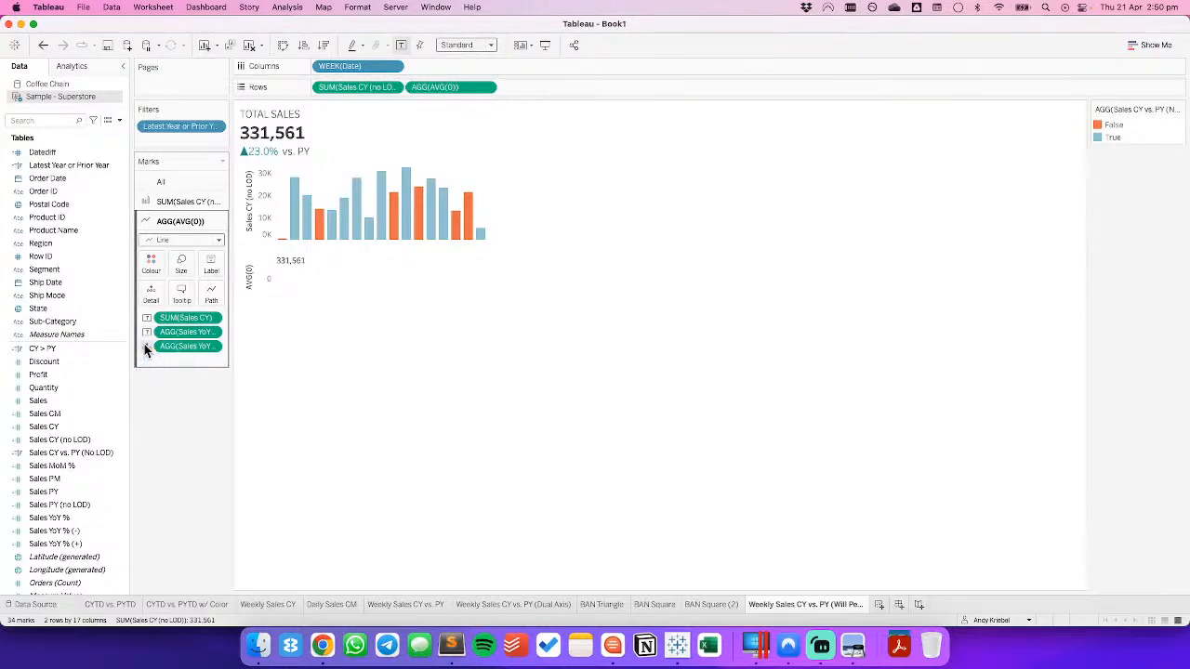
left_click(145, 346)
left_click(172, 378)
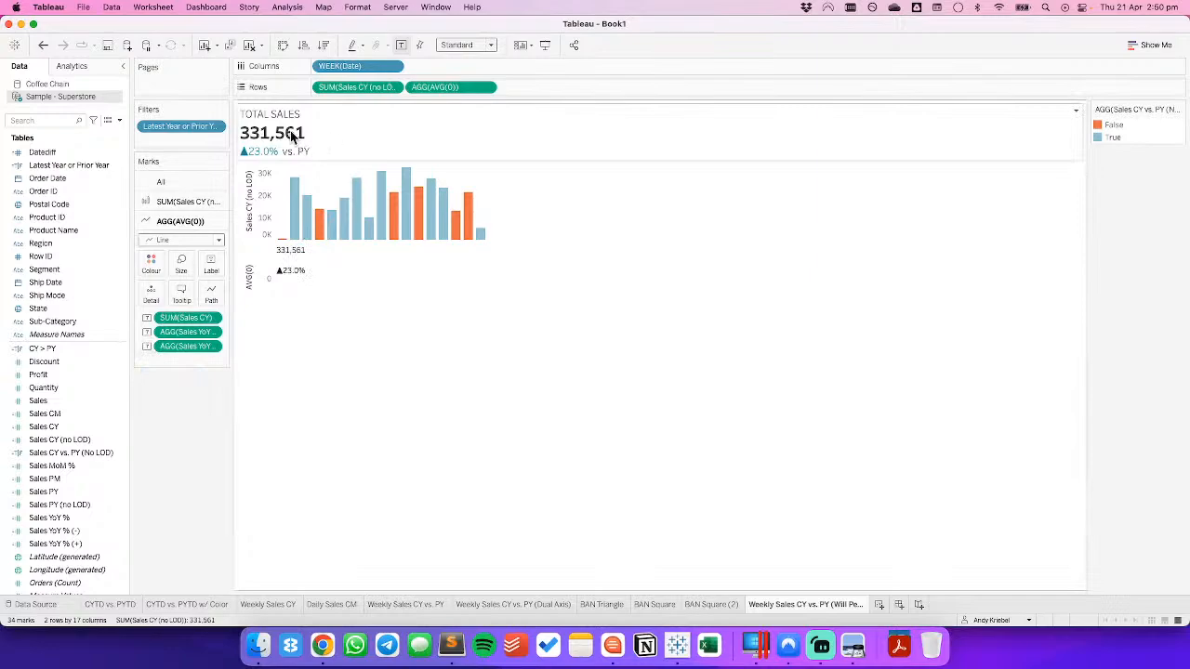
Copy the entire formatted TOTAL SALES title text and reset the worksheet title to its default.
double_click(291, 135)
left_click_drag(689, 302, 368, 283)
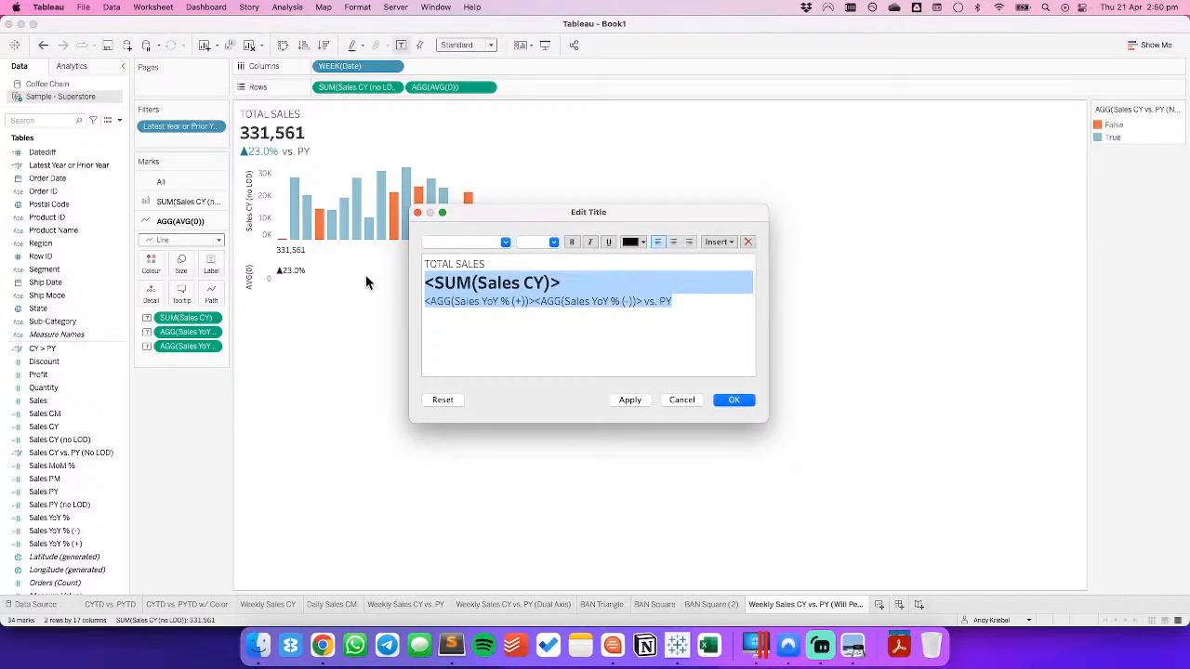
key("super+Tab")
key("super+Tab")
key("super+a")
key("super+c")
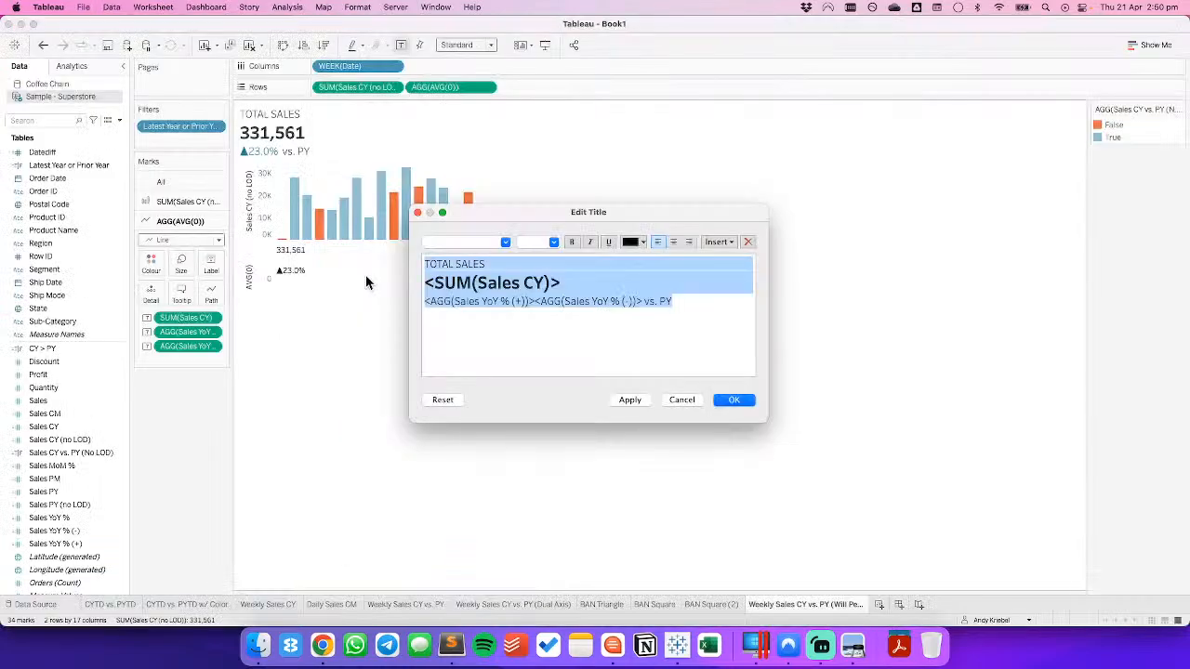
left_click(443, 399)
key("Return")
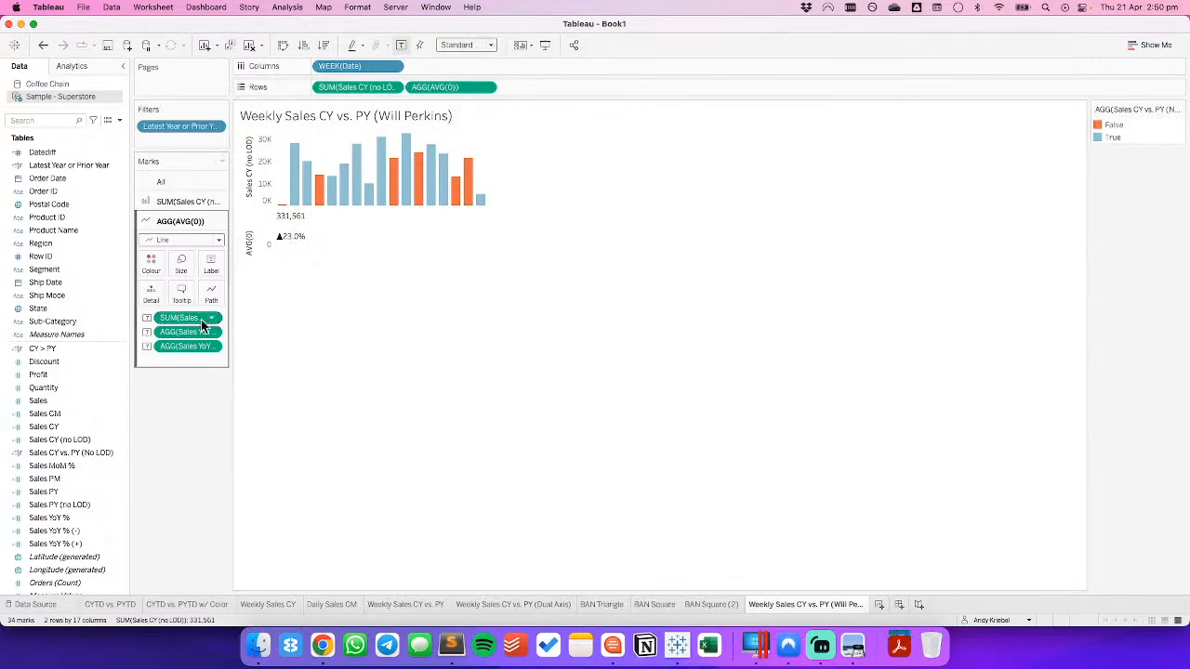
Replace the entire AVG(0) label text with the copied formatted TOTAL SALES text.
left_click(211, 264)
left_click(330, 327)
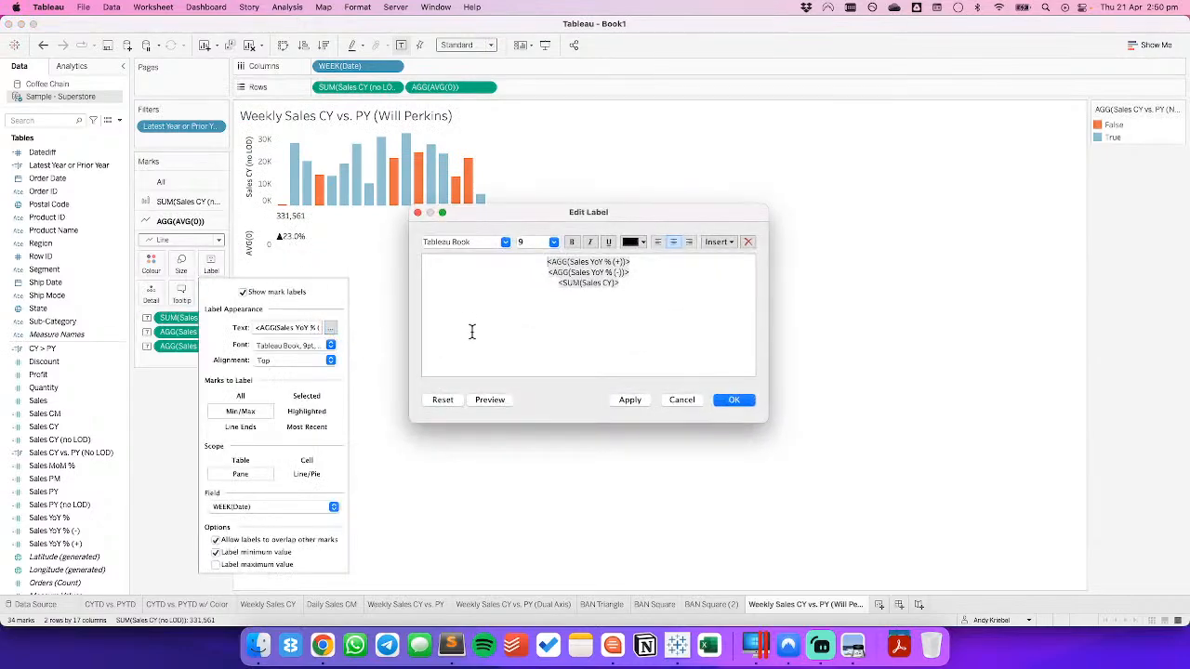
key("super+a")
key("super+v")
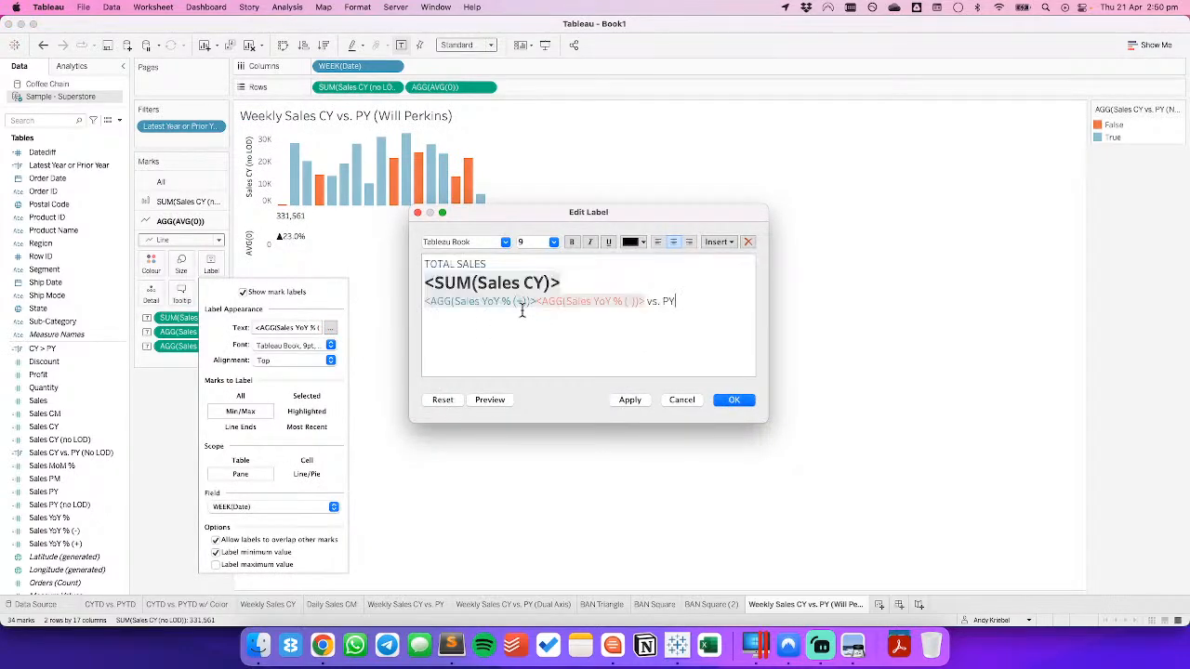
left_click(624, 400)
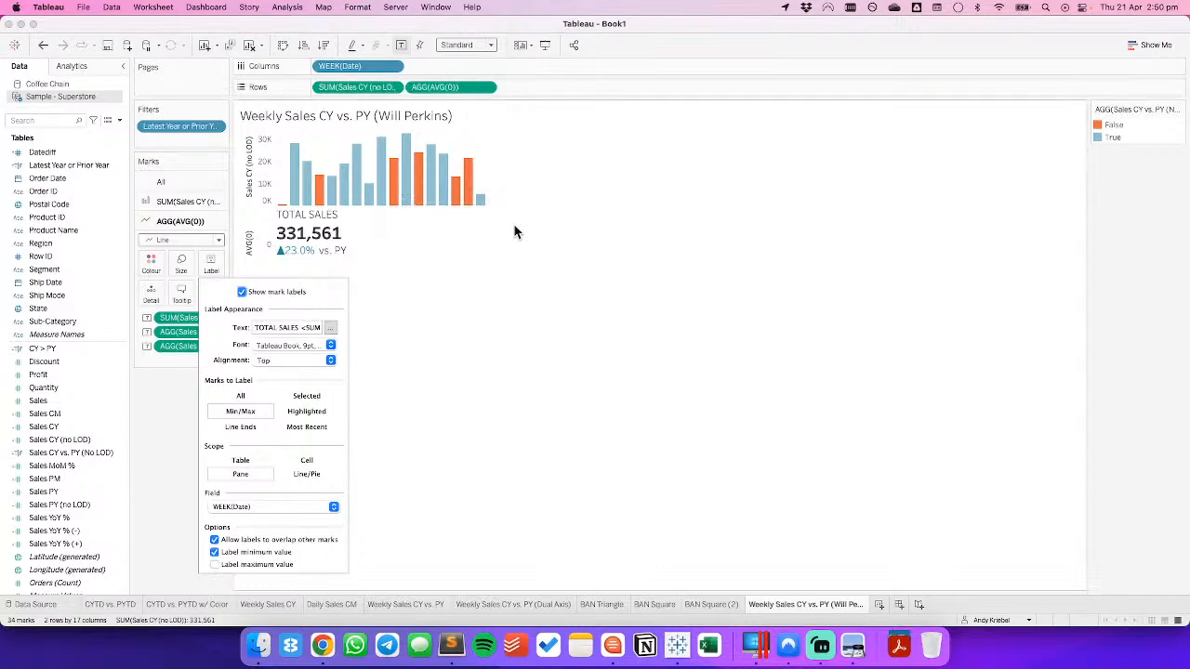
left_click(456, 317)
Make AVG(0) a dual axis synchronised with the sales axis, and hide the axis headers.
left_click(485, 89)
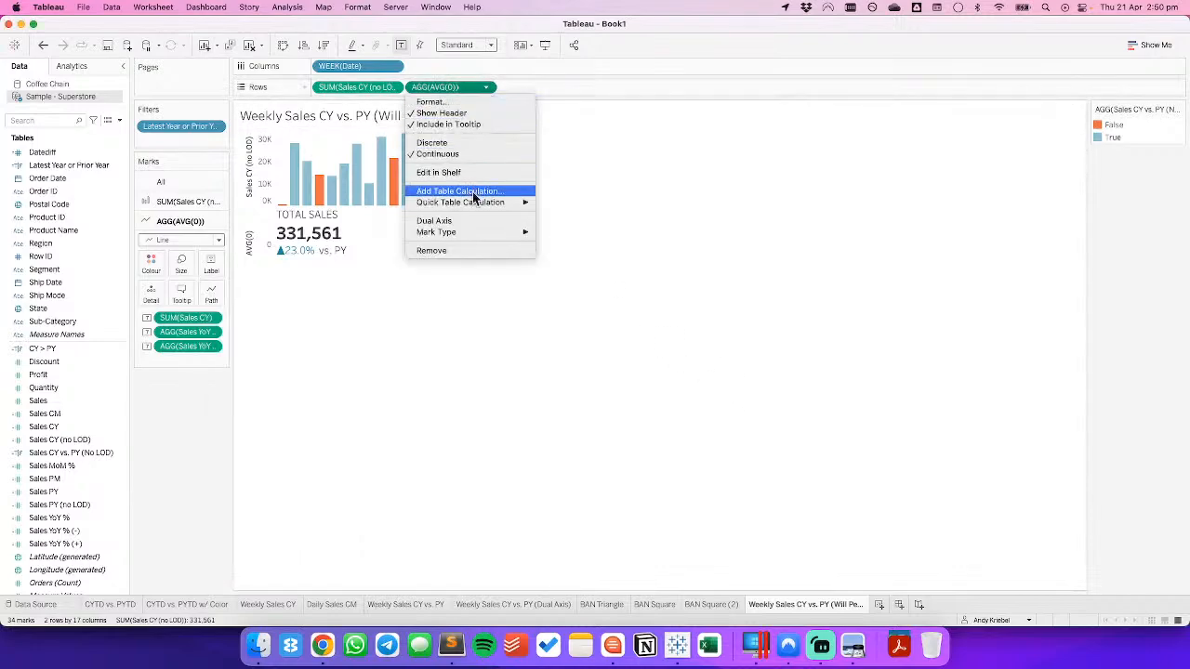
left_click(471, 218)
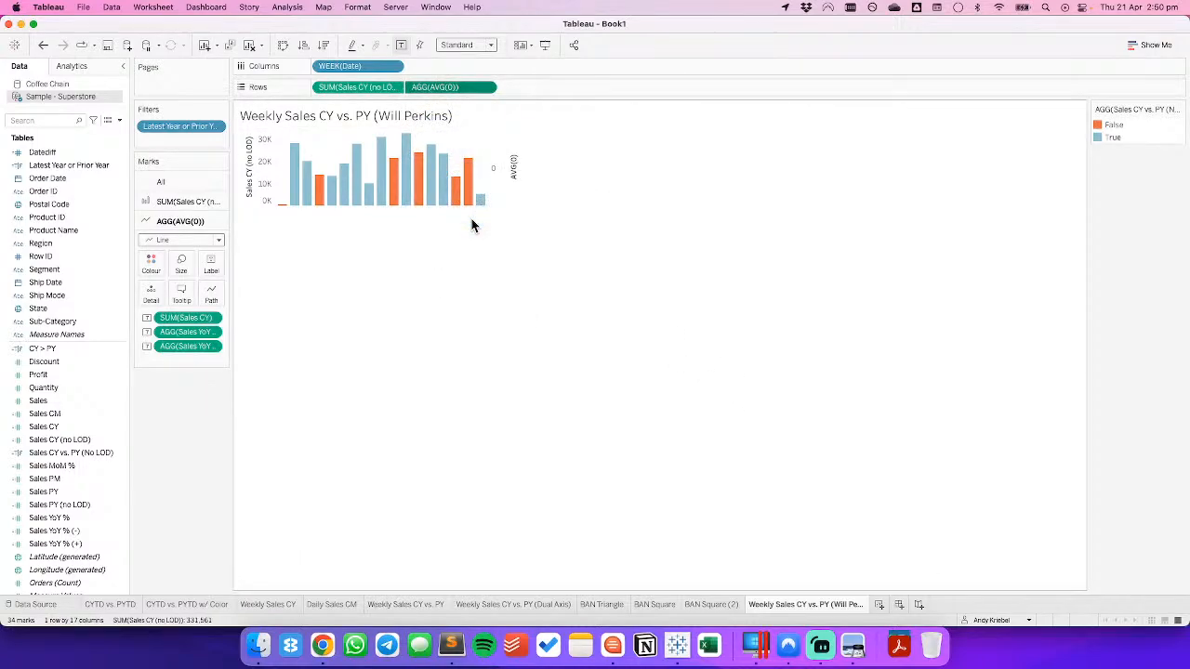
right_click(515, 178)
left_click(551, 243)
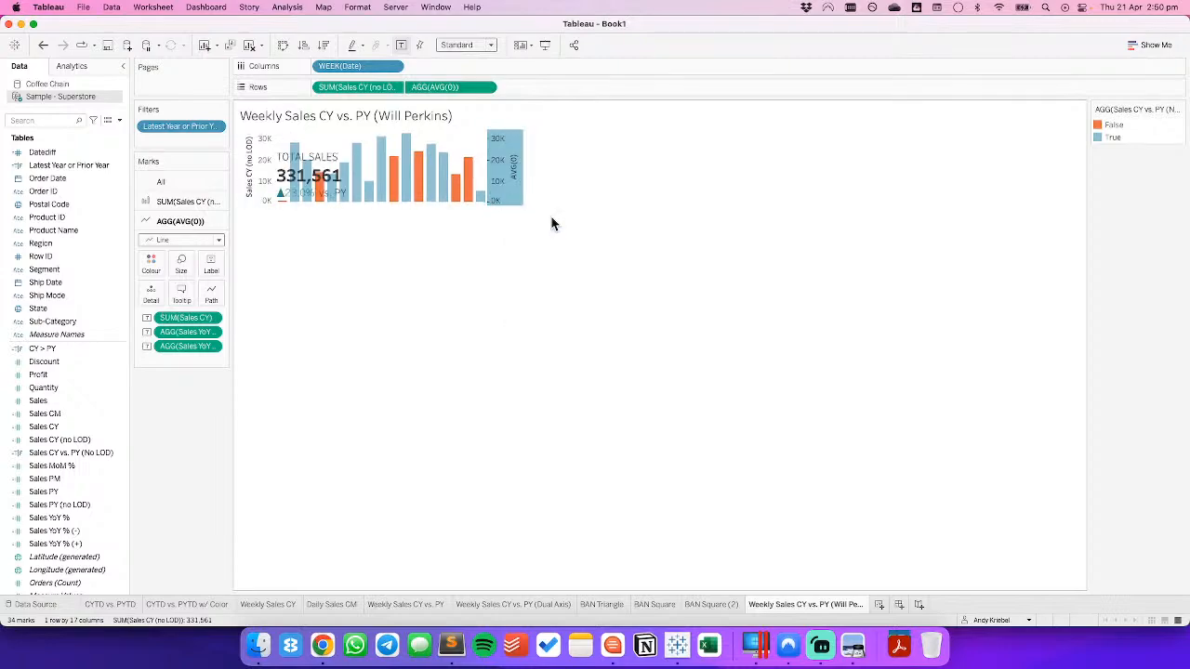
right_click(502, 174)
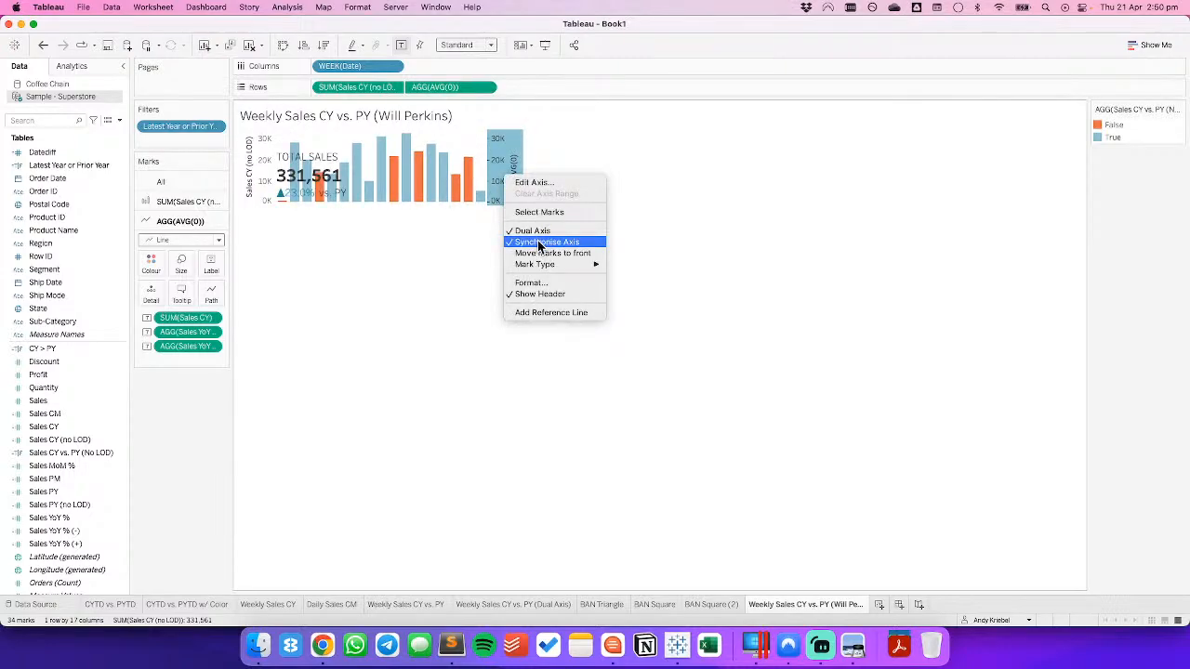
left_click(540, 294)
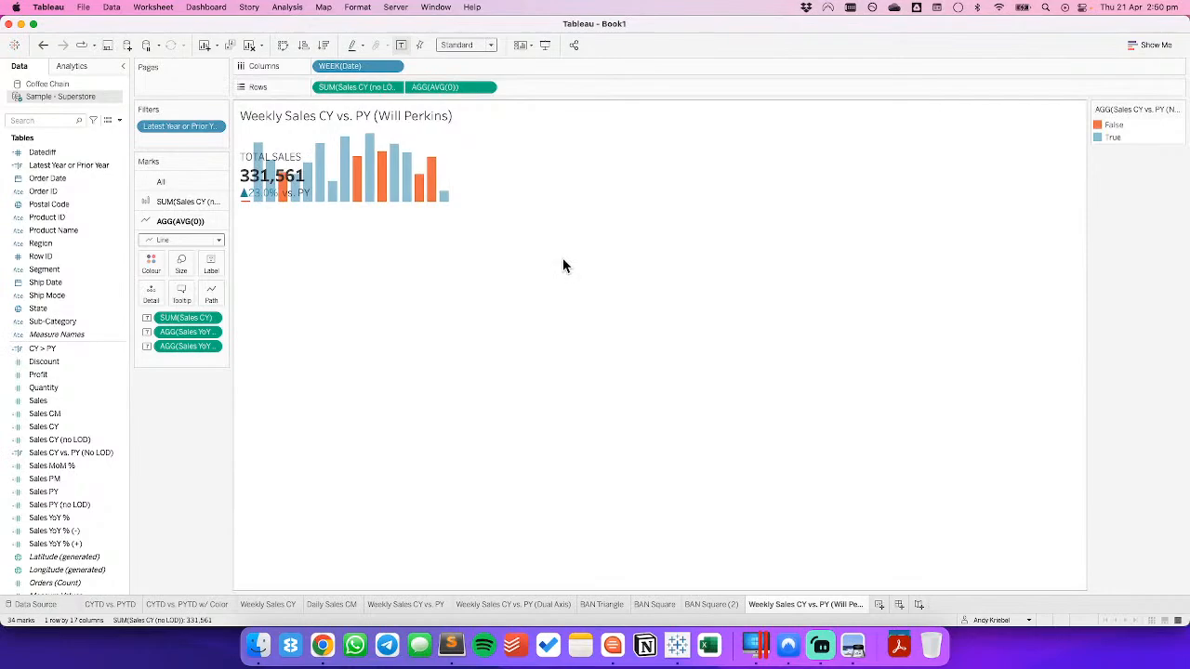
Check the Recreation Dashboard in Chrome, then make the bar chart taller and wider in Tableau.
key("super+Tab")
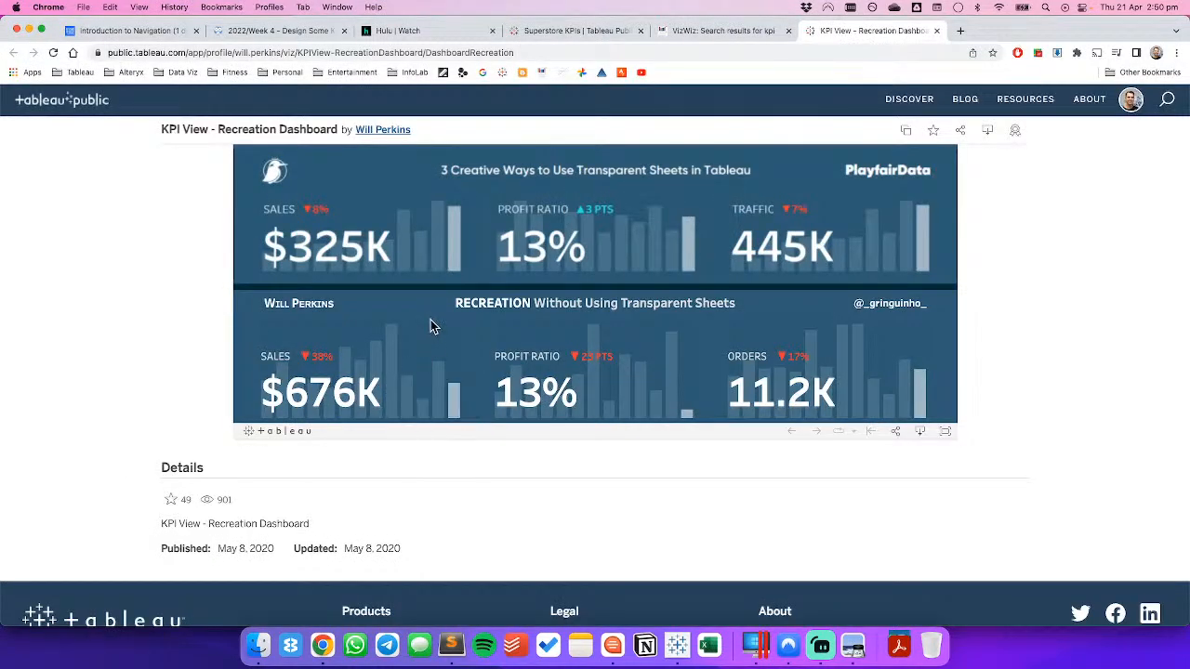
key("super+Tab")
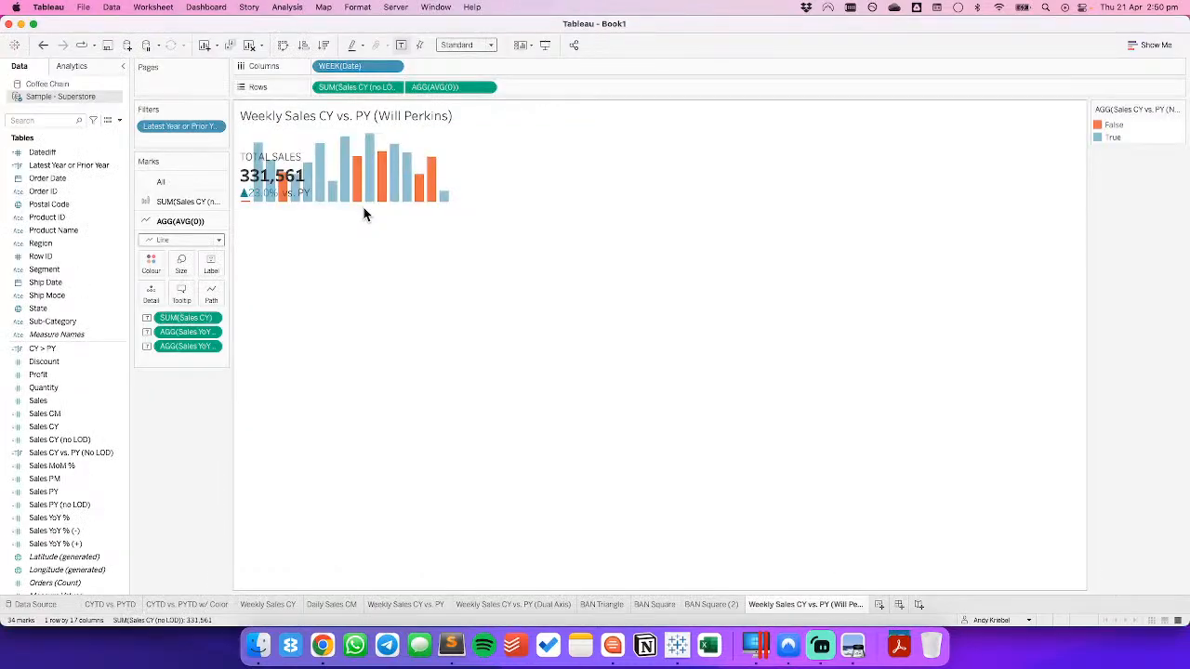
mouse_move(365, 205)
left_click_drag(365, 205, 369, 289)
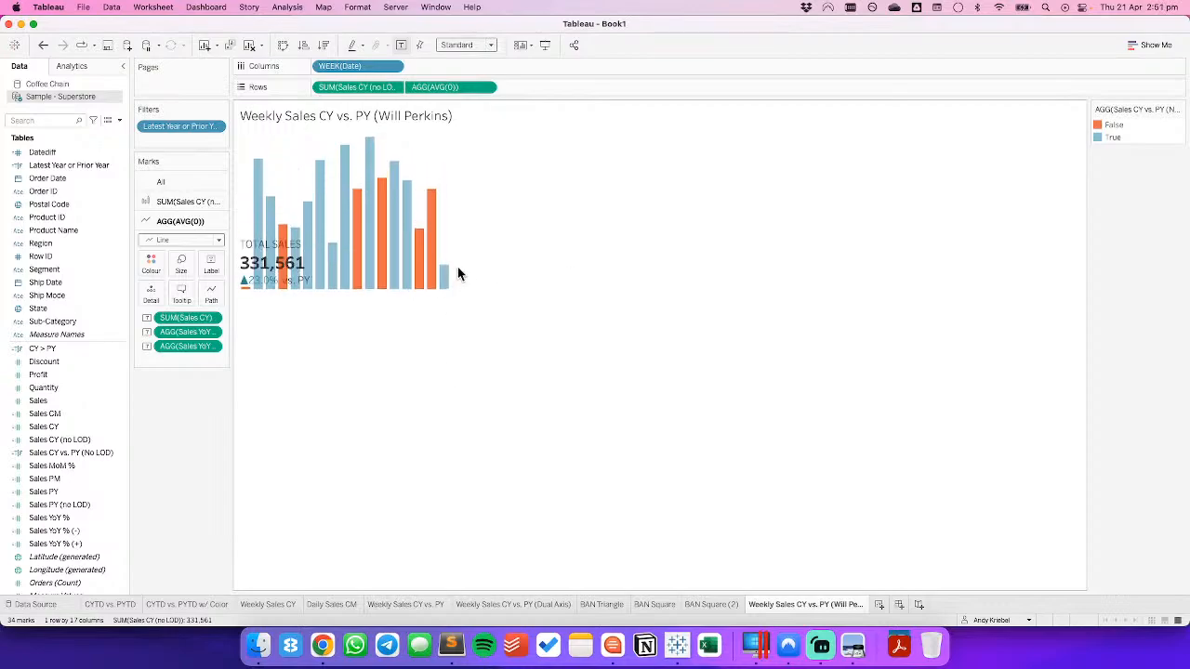
left_click_drag(449, 249, 602, 247)
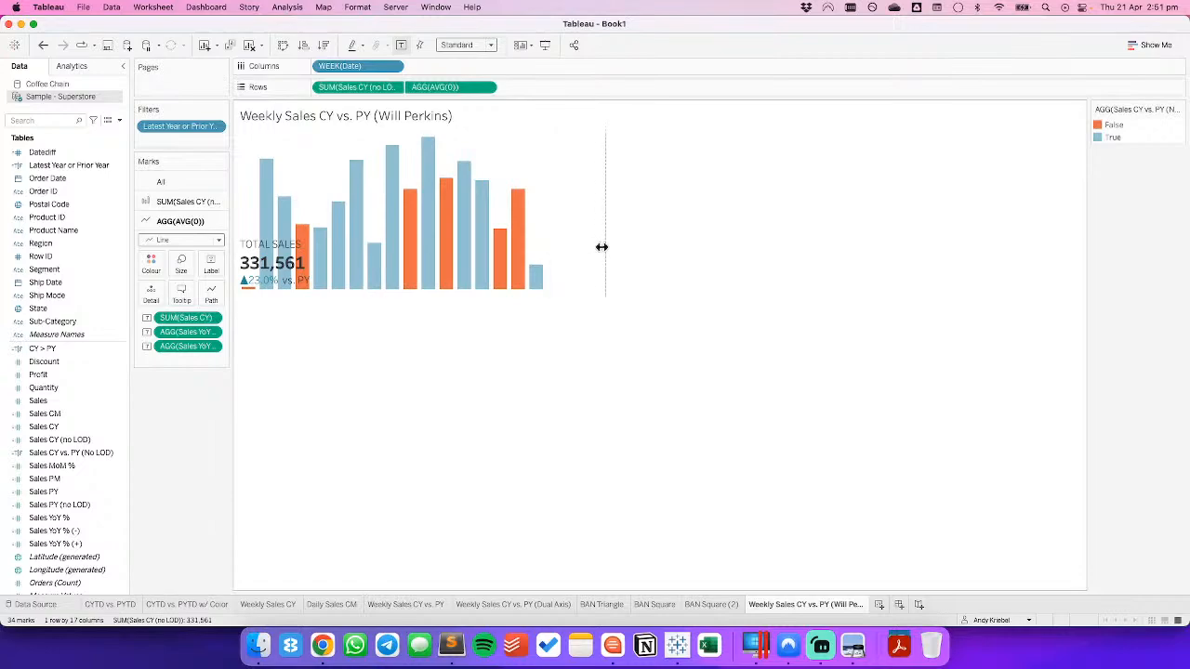
Set the SUM(Sales CY) line of the AVG(0) label to font size 36 and apply it.
left_click(211, 265)
left_click(330, 327)
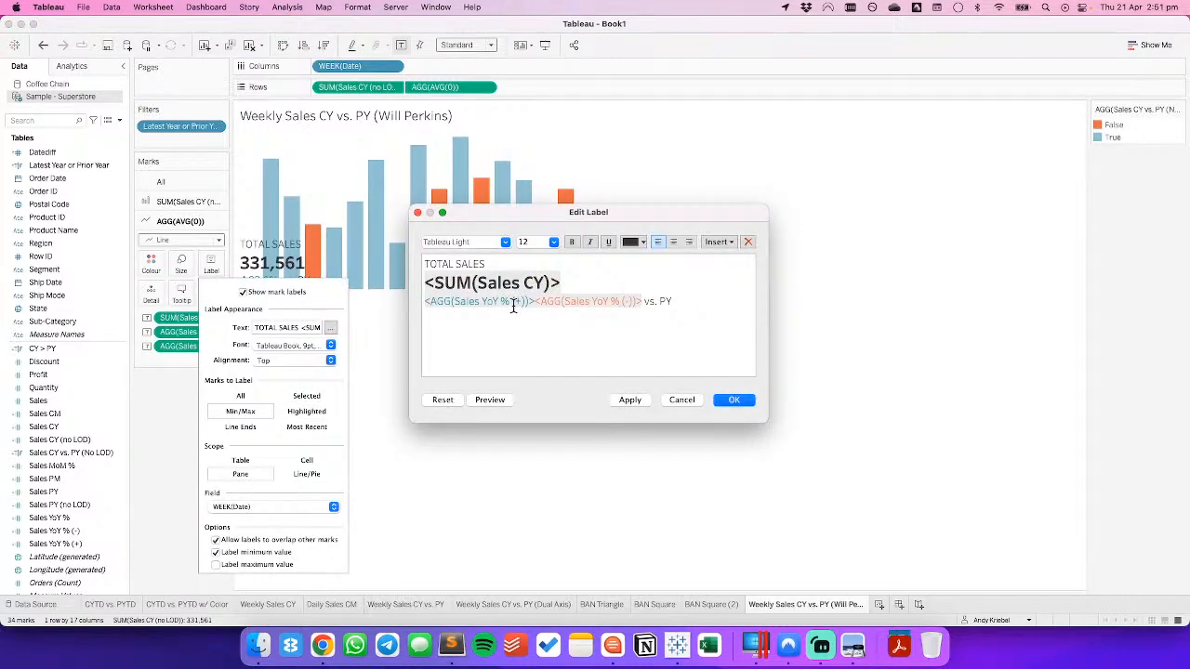
triple_click(495, 282)
left_click(554, 242)
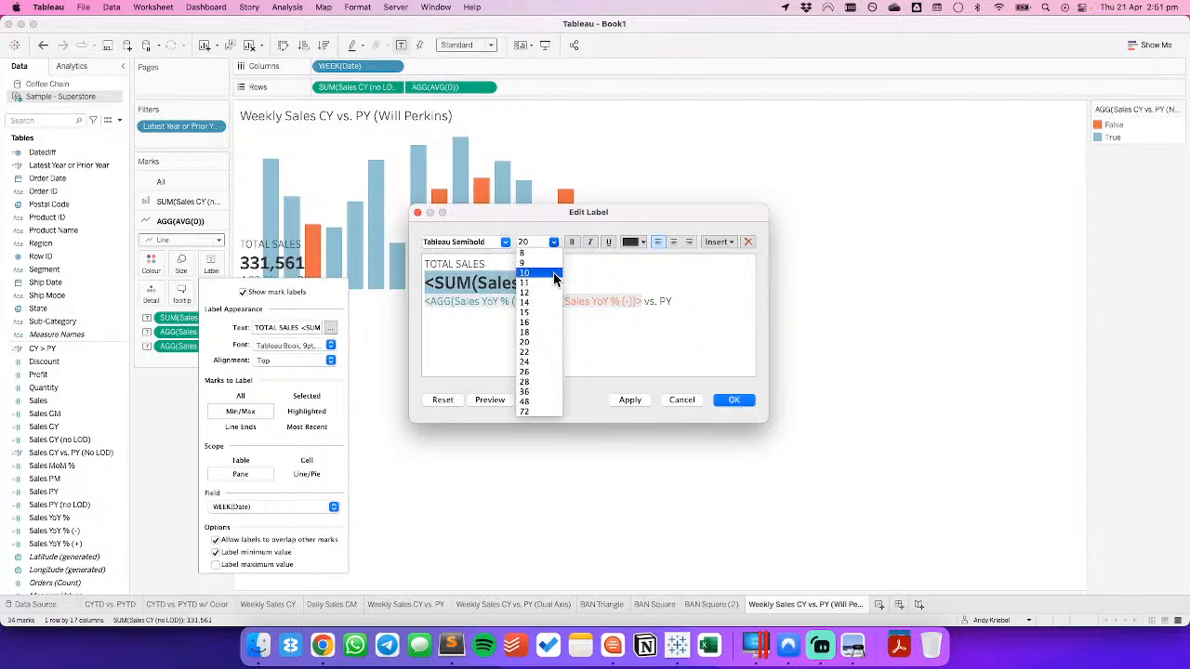
left_click(539, 398)
left_click(633, 405)
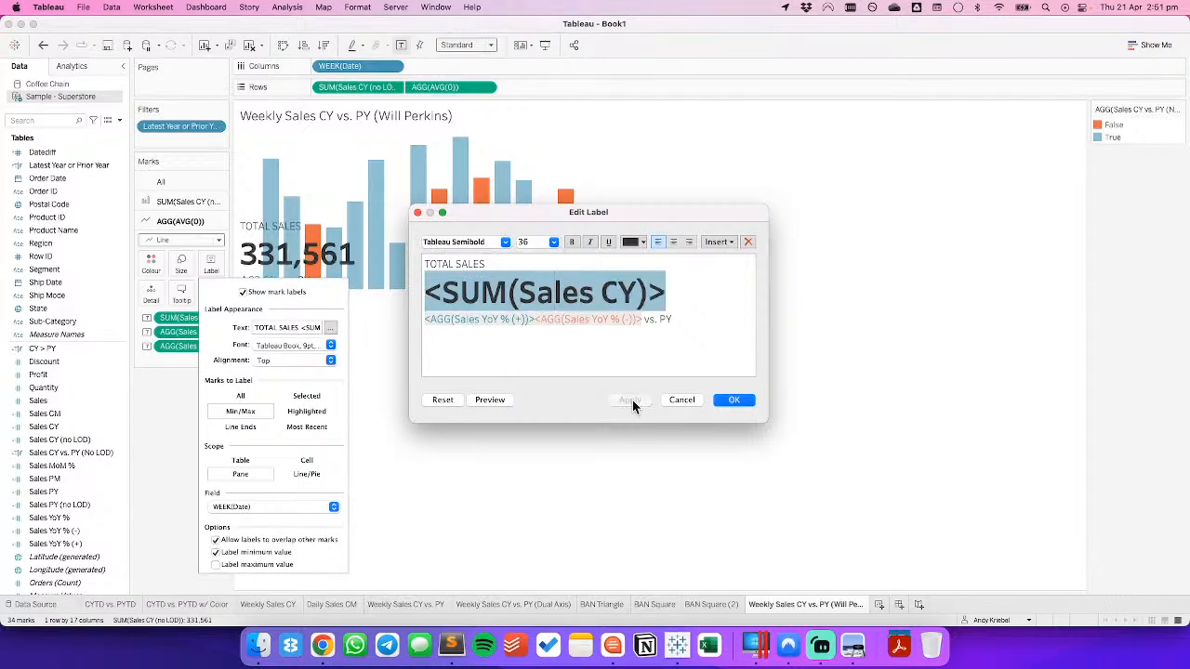
Delete the "vs. PY" text from the end of the AVG(0) label.
key("super+Tab")
key("super+Tab")
left_click(677, 320)
key("BackSpace")
key("BackSpace")
key("BackSpace")
key("BackSpace")
key("BackSpace")
key("BackSpace")
key("BackSpace")
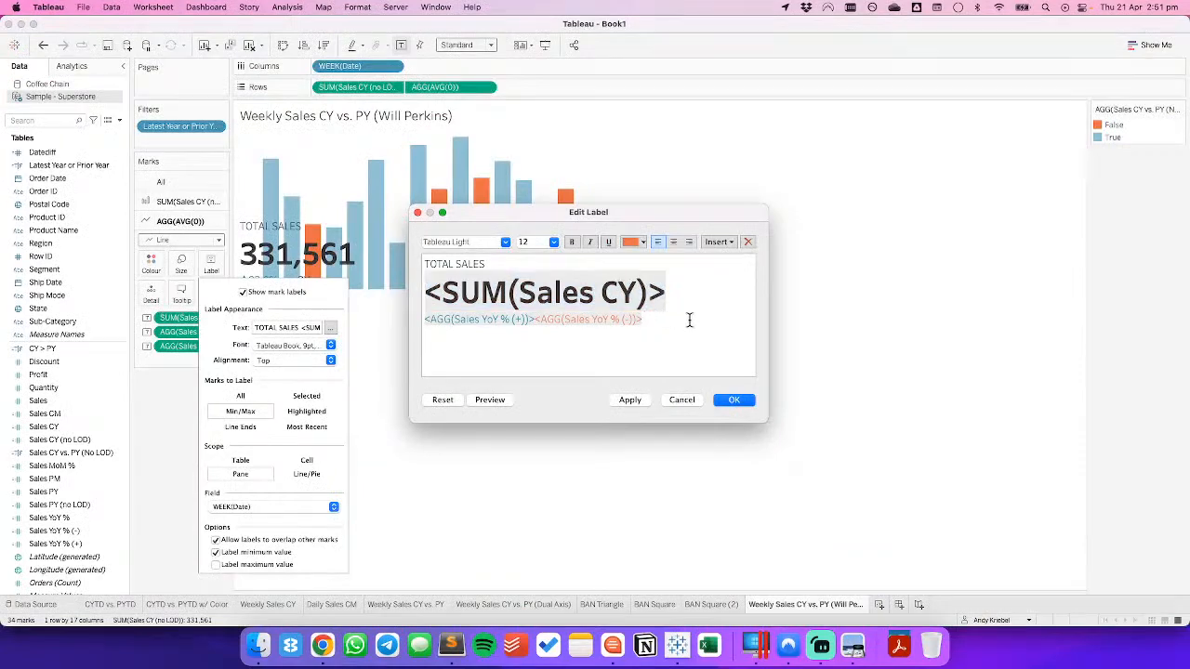
Move both Sales YoY % fields from the label's last line to the first line, after TOTAL SALES.
triple_click(690, 320)
key("super+c")
key("BackSpace")
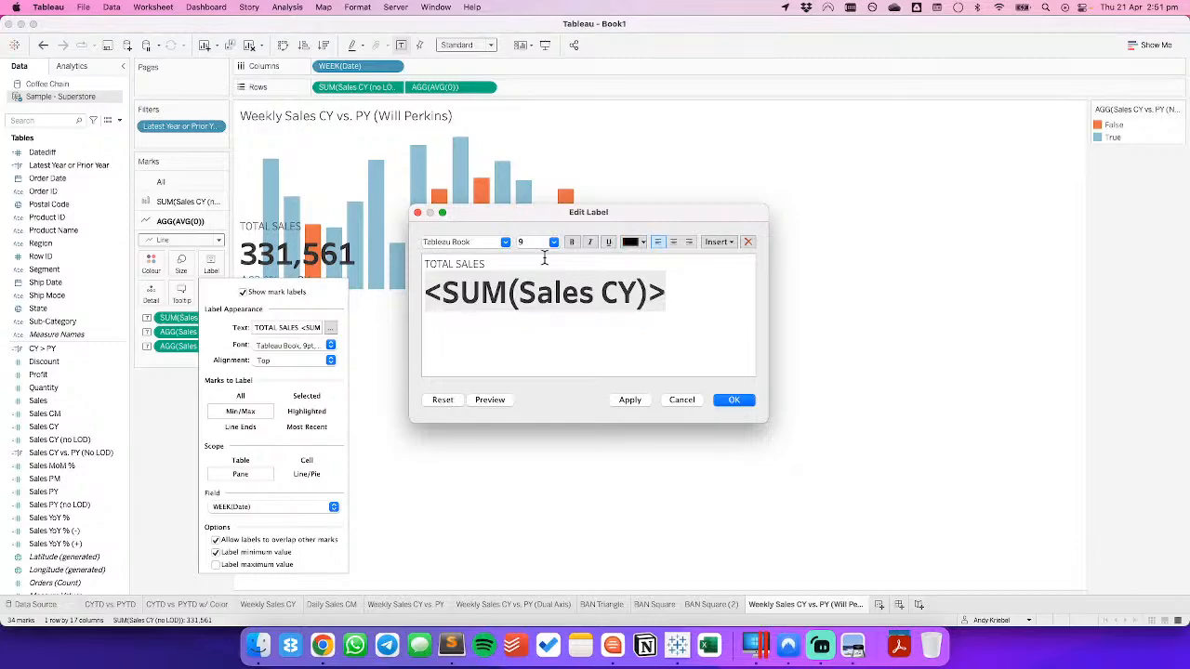
left_click(490, 264)
key("super+v")
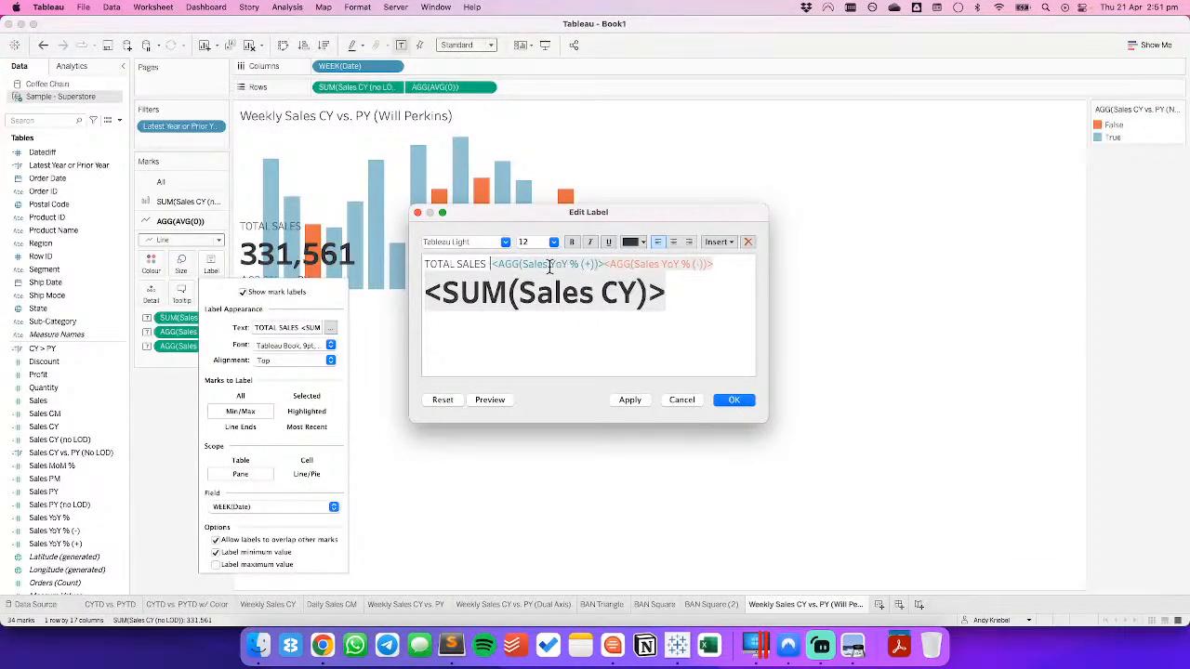
Shorten the label heading to SALES, compare it with the Recreation Dashboard in Chrome, and accept the label in Tableau.
left_click_drag(455, 265, 390, 264)
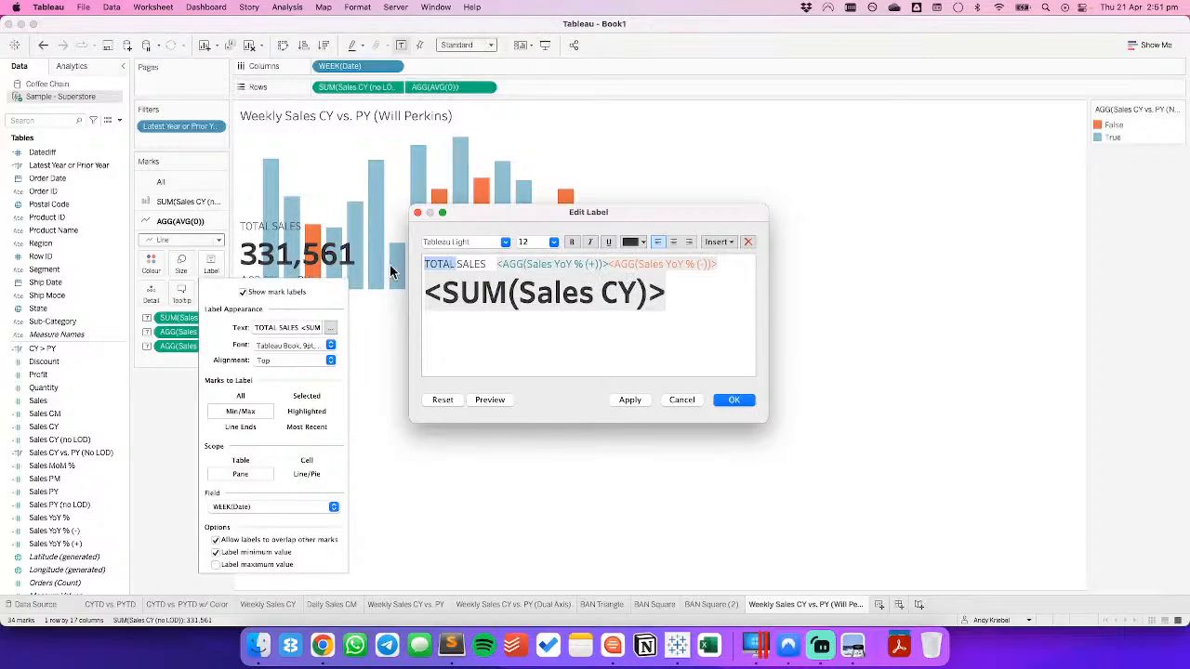
key("BackSpace")
left_click(628, 400)
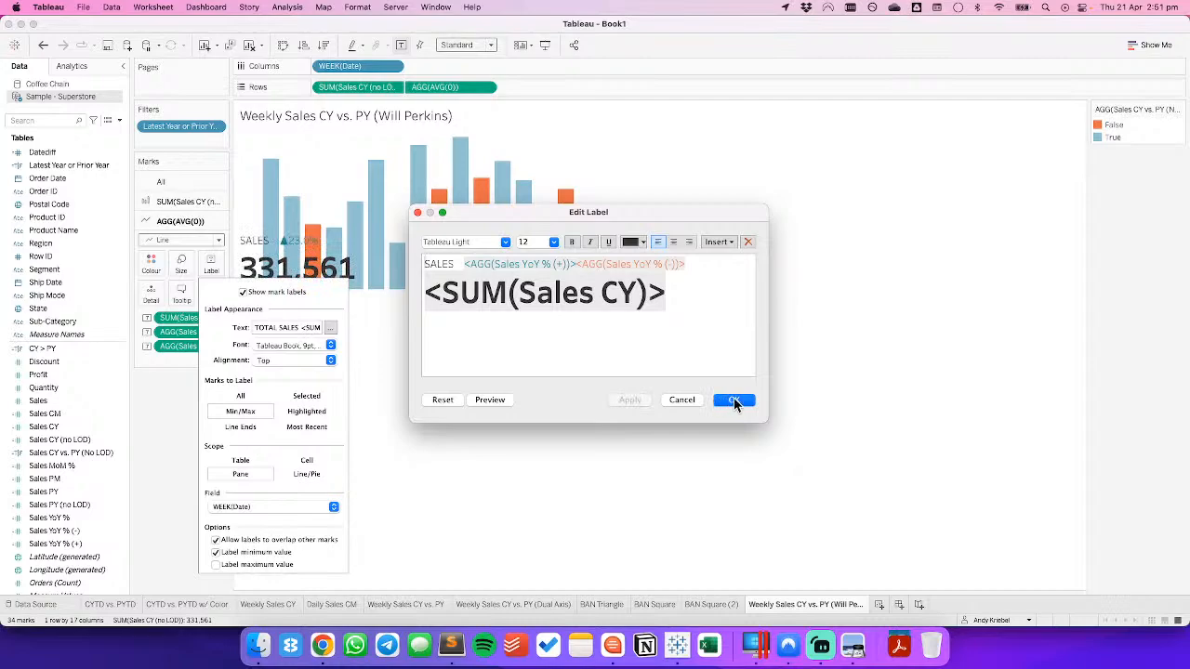
key("super+Tab")
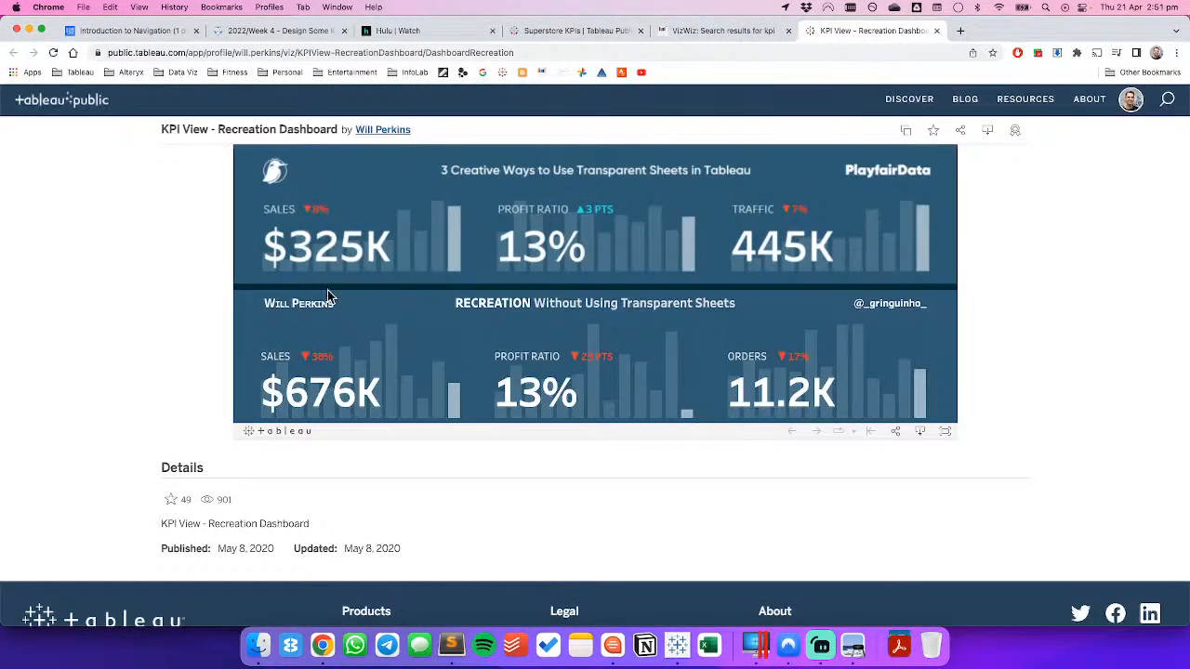
key("super+Tab")
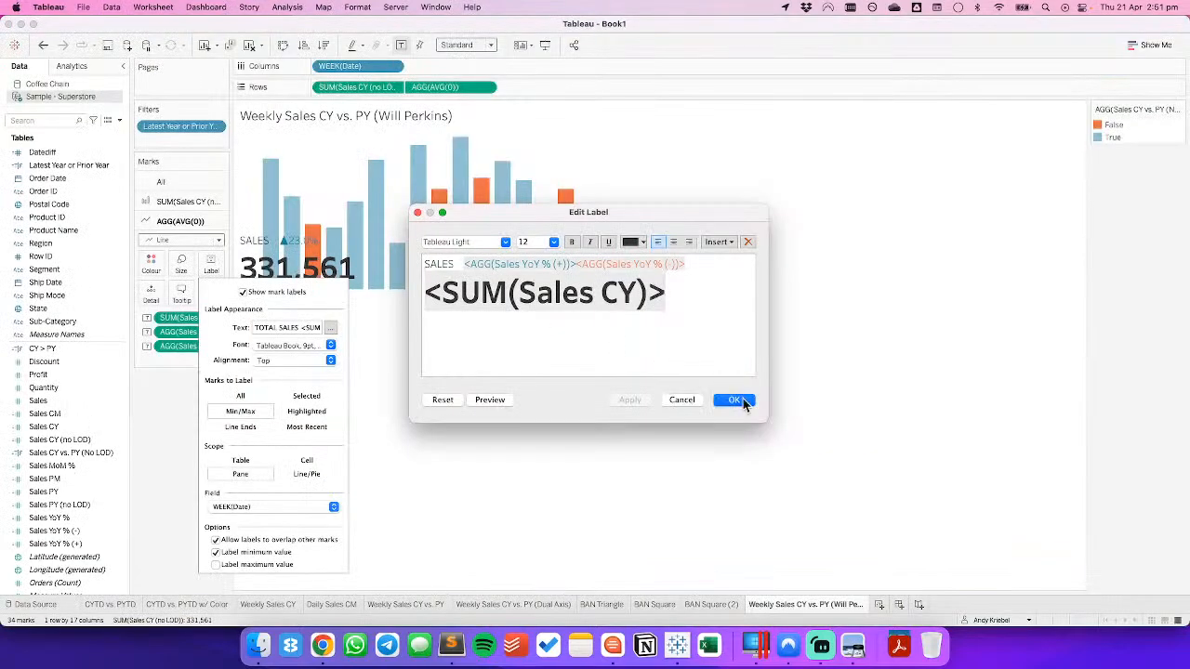
left_click(741, 401)
left_click(574, 425)
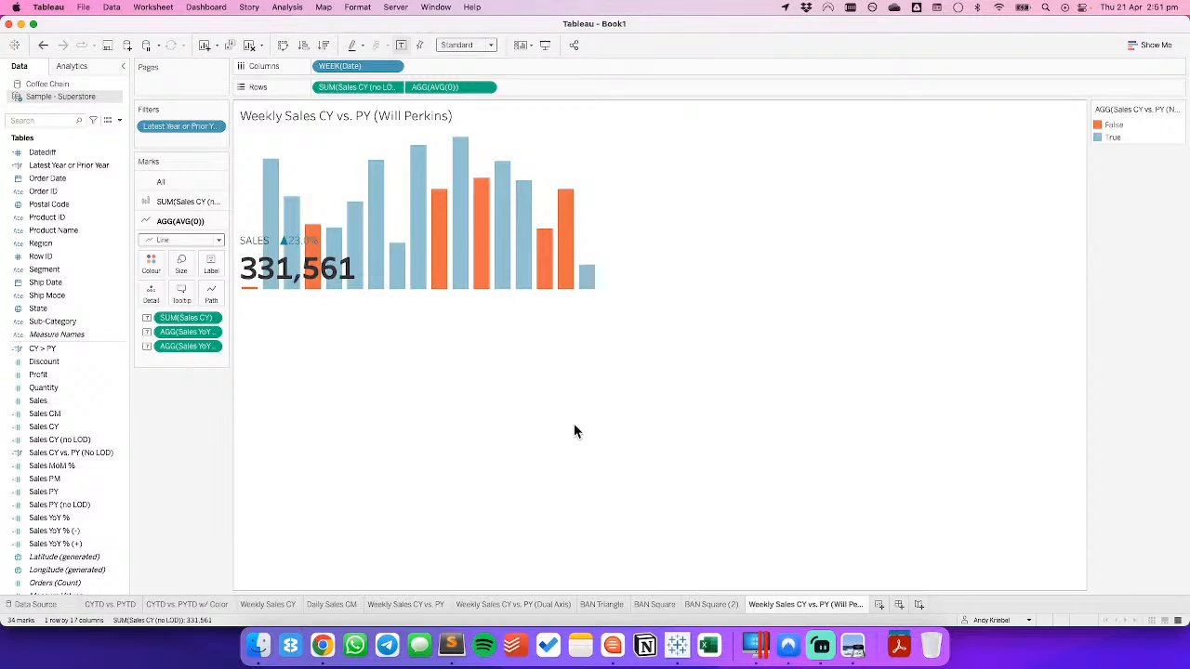
Reduce the opacity of the Sales CY (no LOD) bars to 20%.
left_click(184, 201)
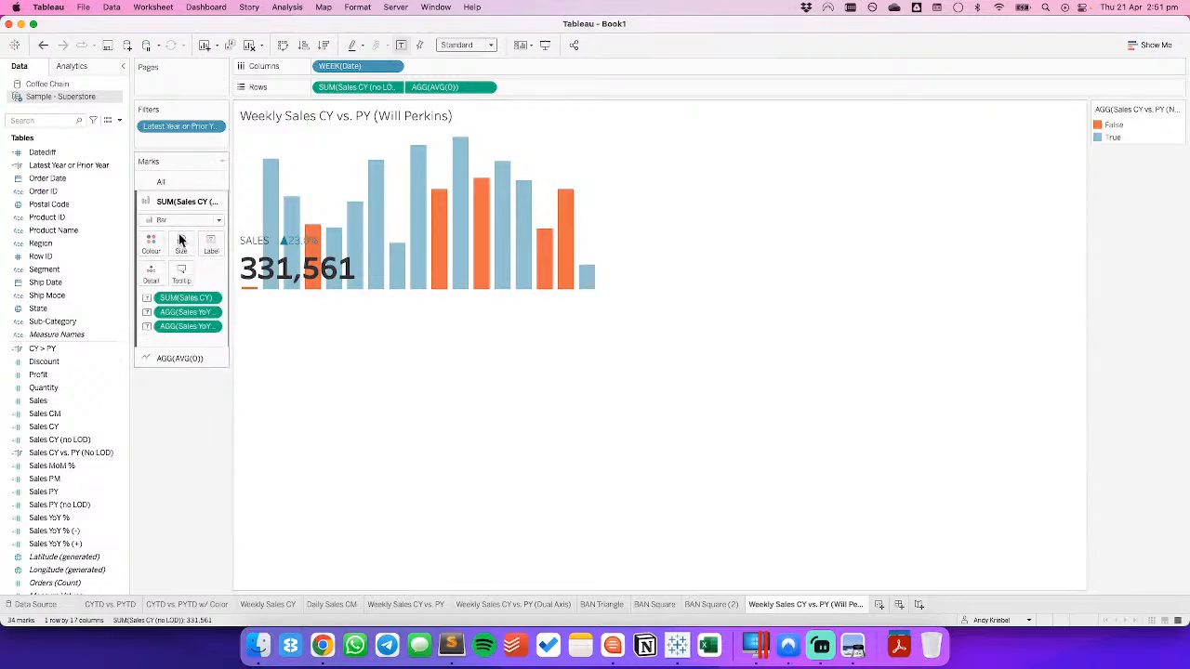
left_click(150, 245)
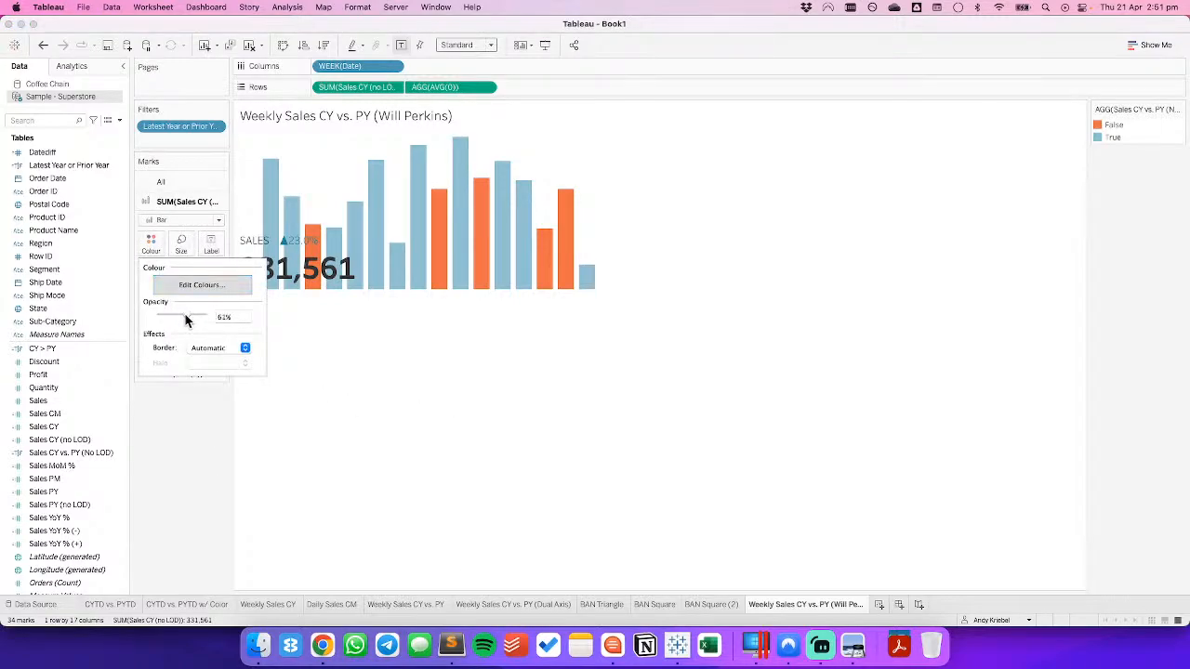
left_click_drag(185, 320, 170, 319)
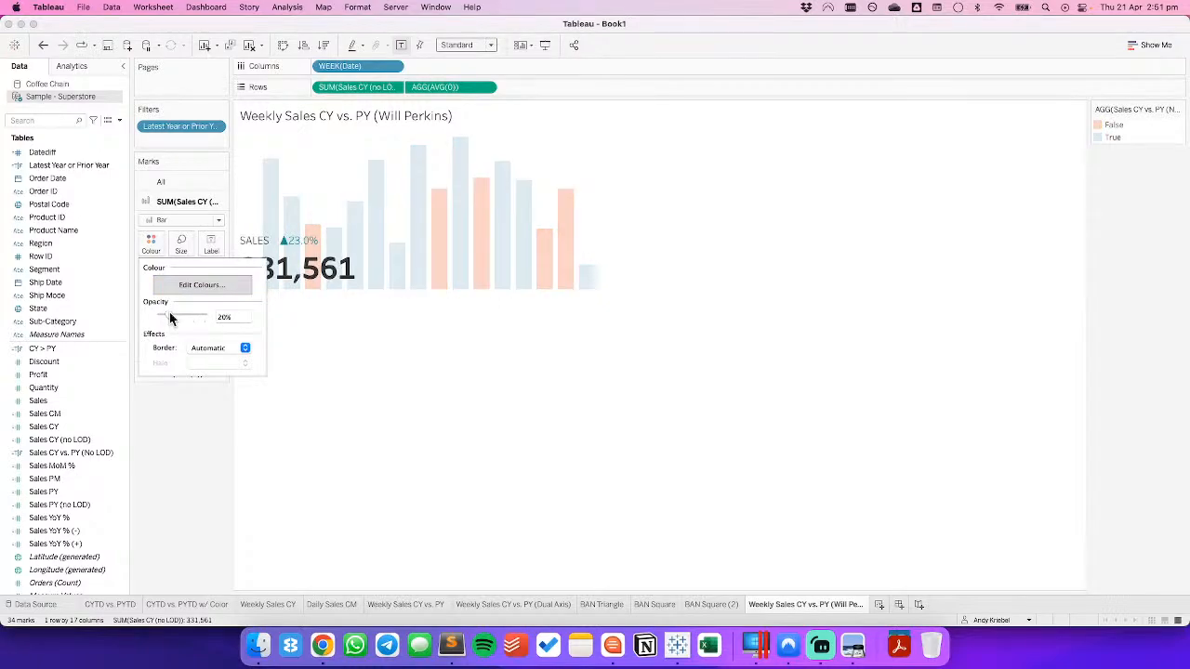
left_click(357, 336)
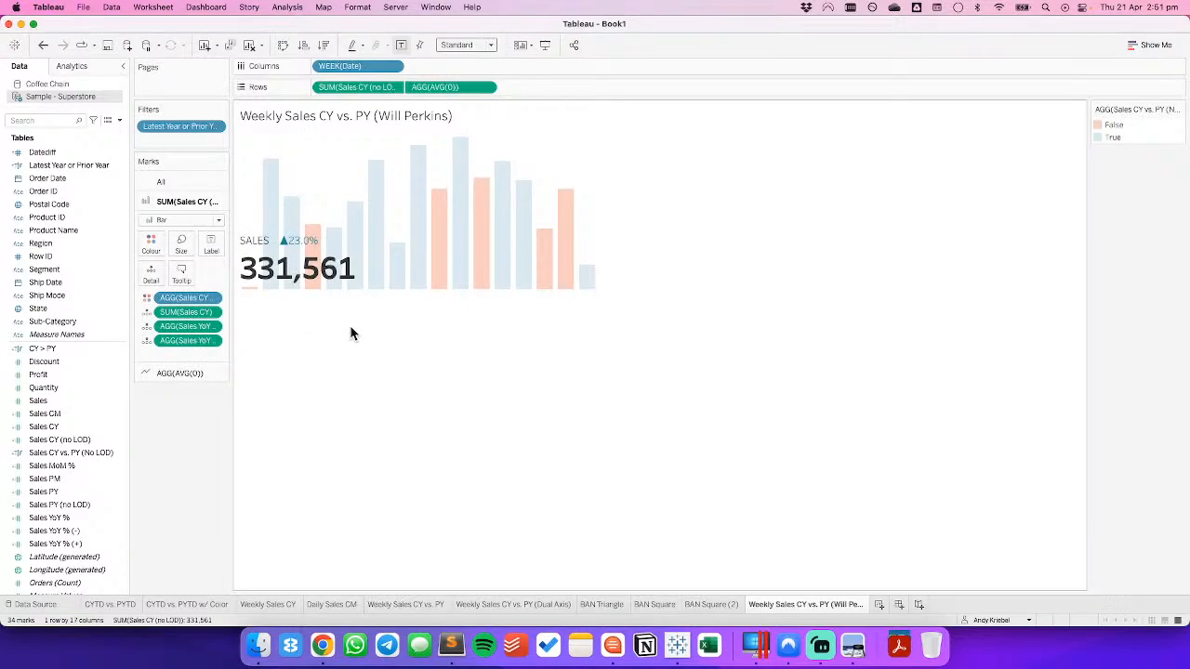
Switch to the Designing KPIs document in Quip and open its link to the VizConnect Superstore KPI Dashboard.
key("super+Tab")
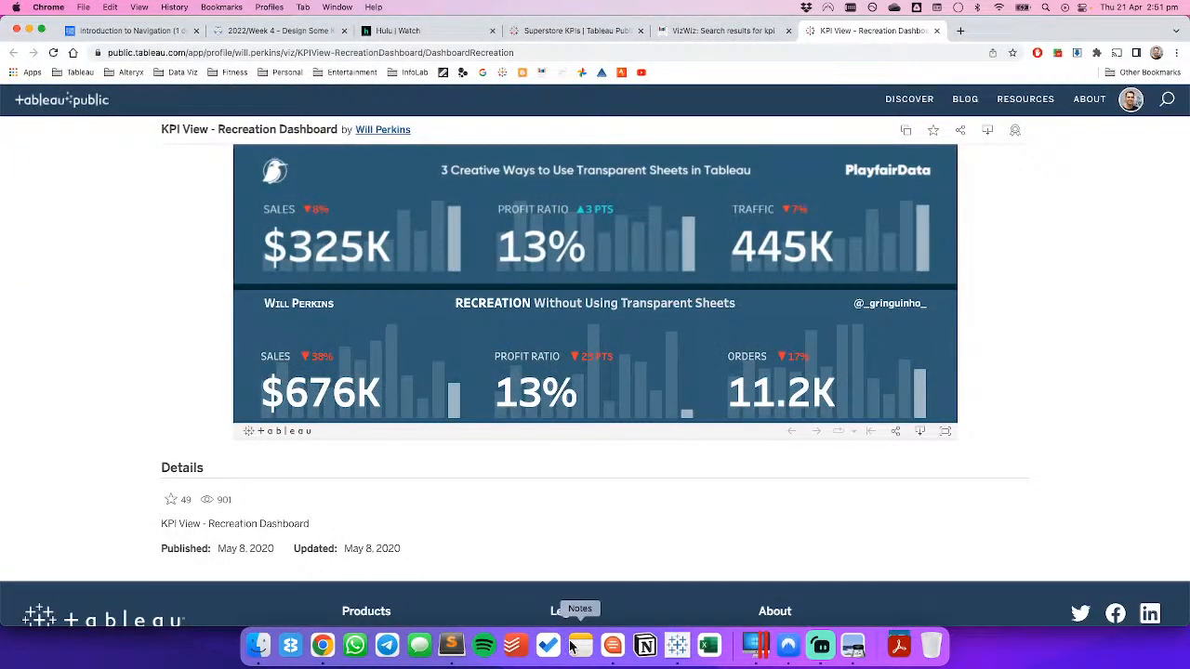
left_click(613, 645)
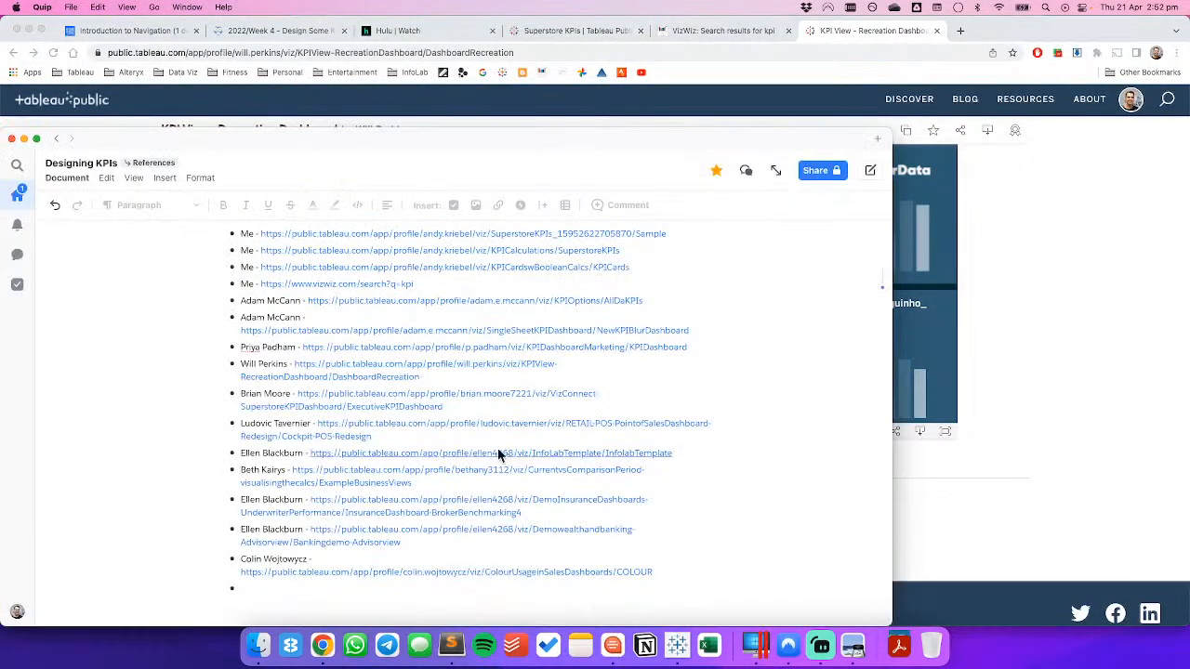
left_click(330, 402)
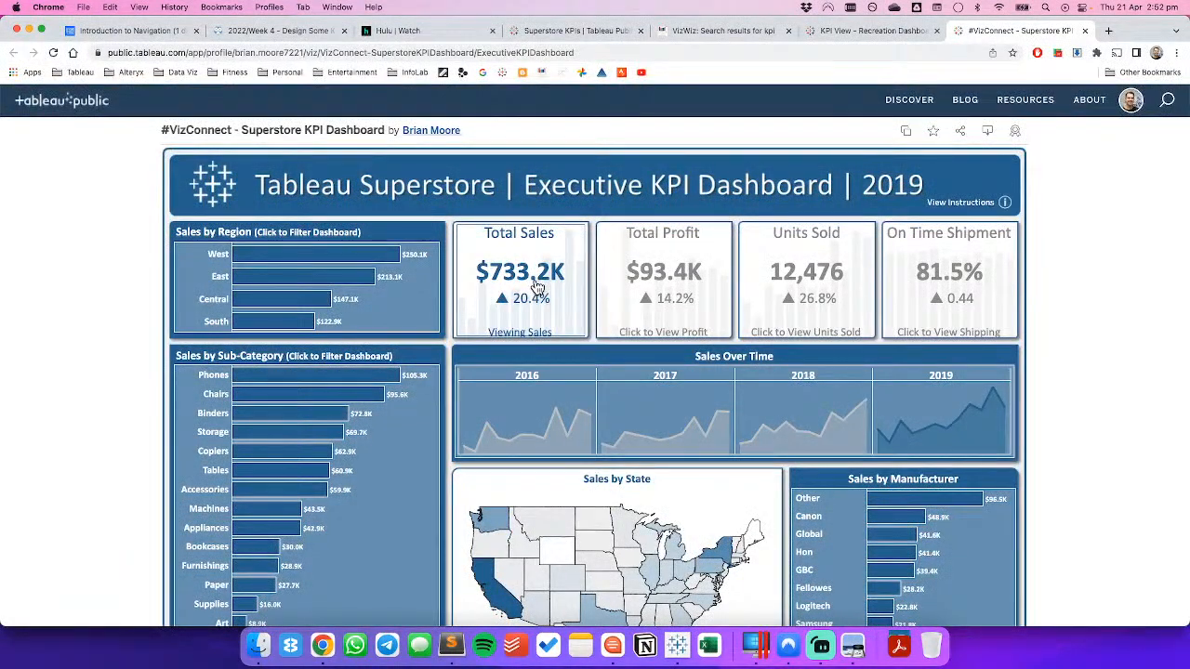
Add the Superstore KPI Dashboard to favourites while exploring its Total Profit and Units Sold views, and return to Quip.
left_click(660, 311)
left_click(932, 132)
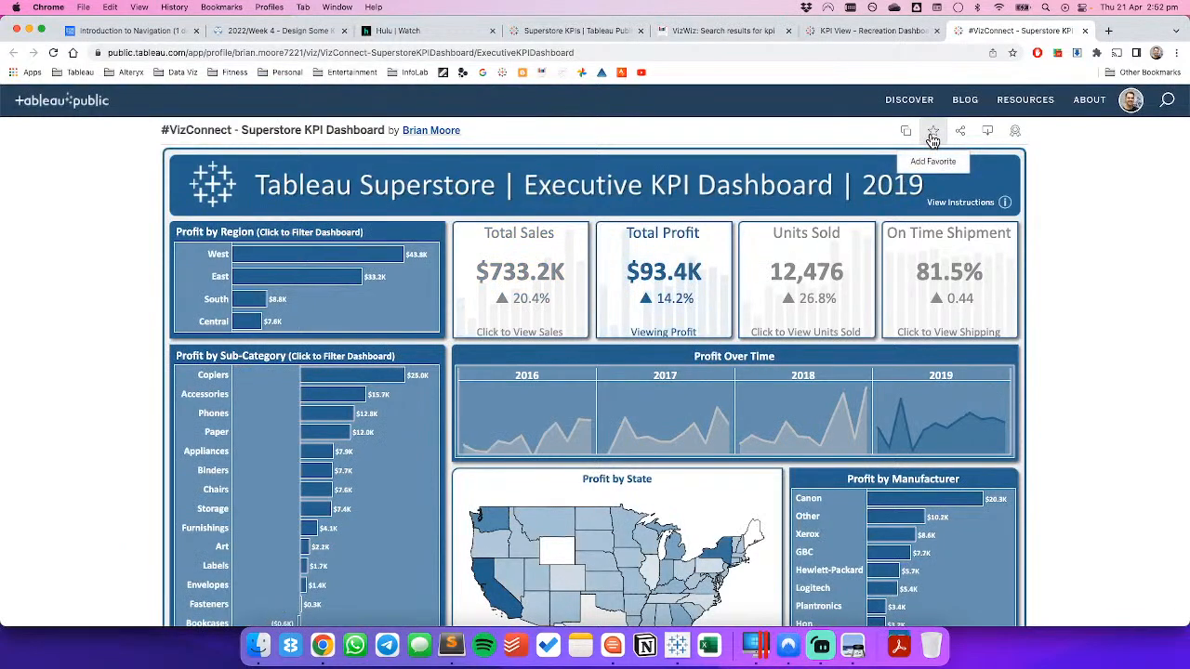
left_click(820, 305)
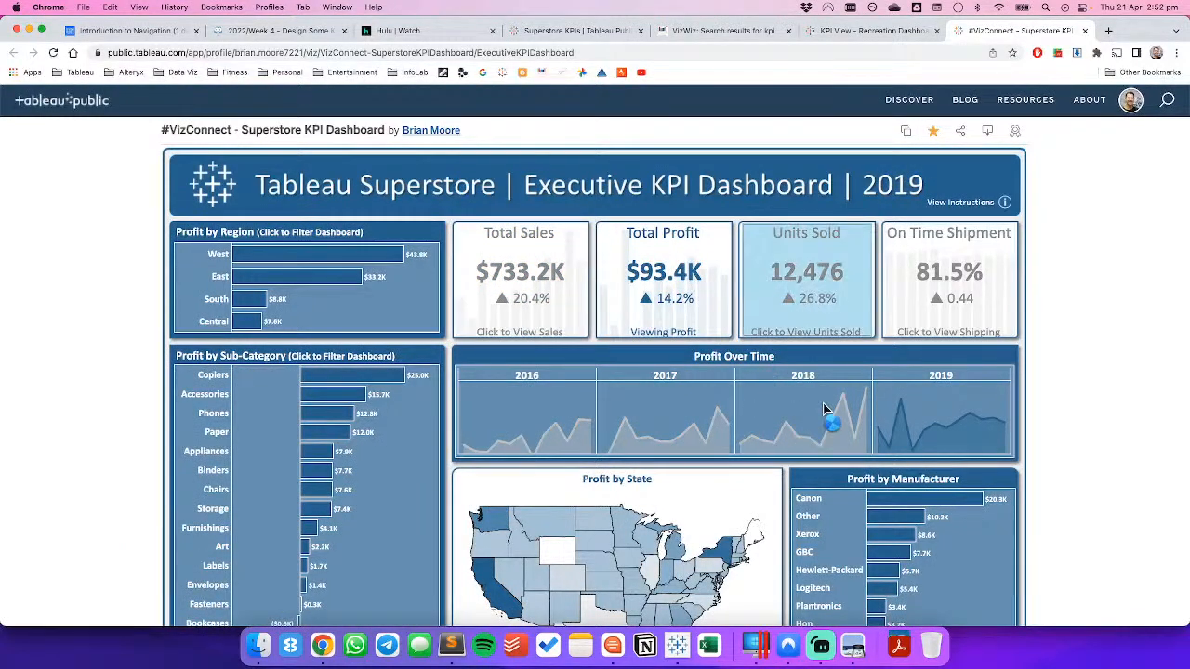
scroll(1068, 401, "down", 3)
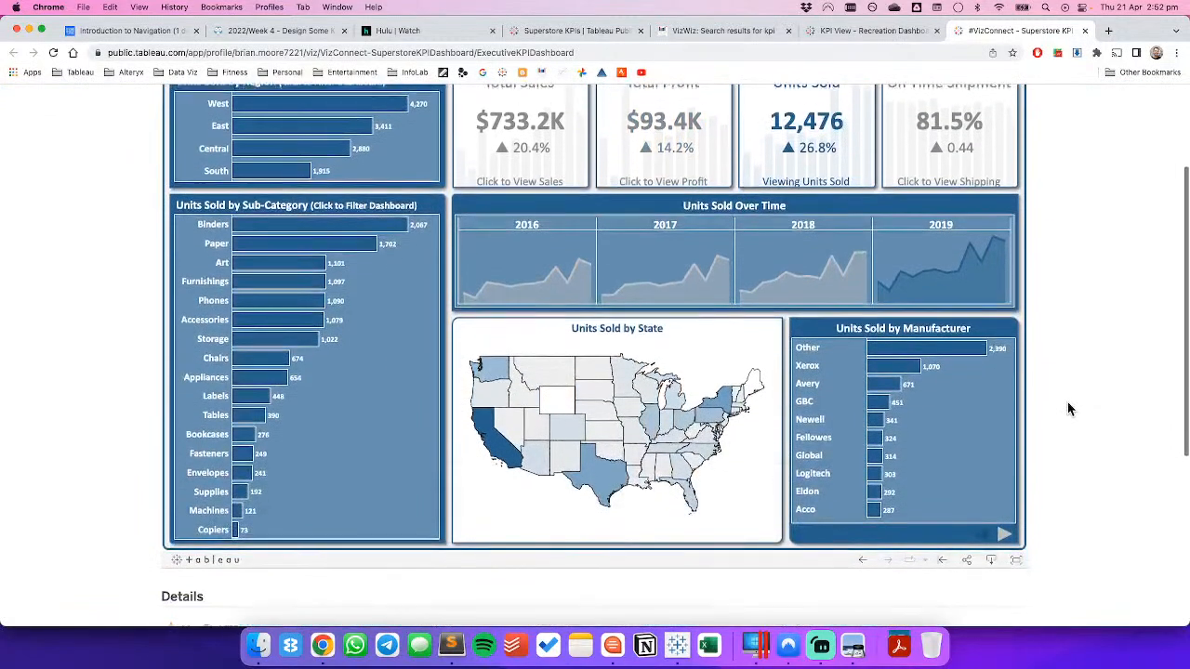
scroll(1067, 401, "up", 3)
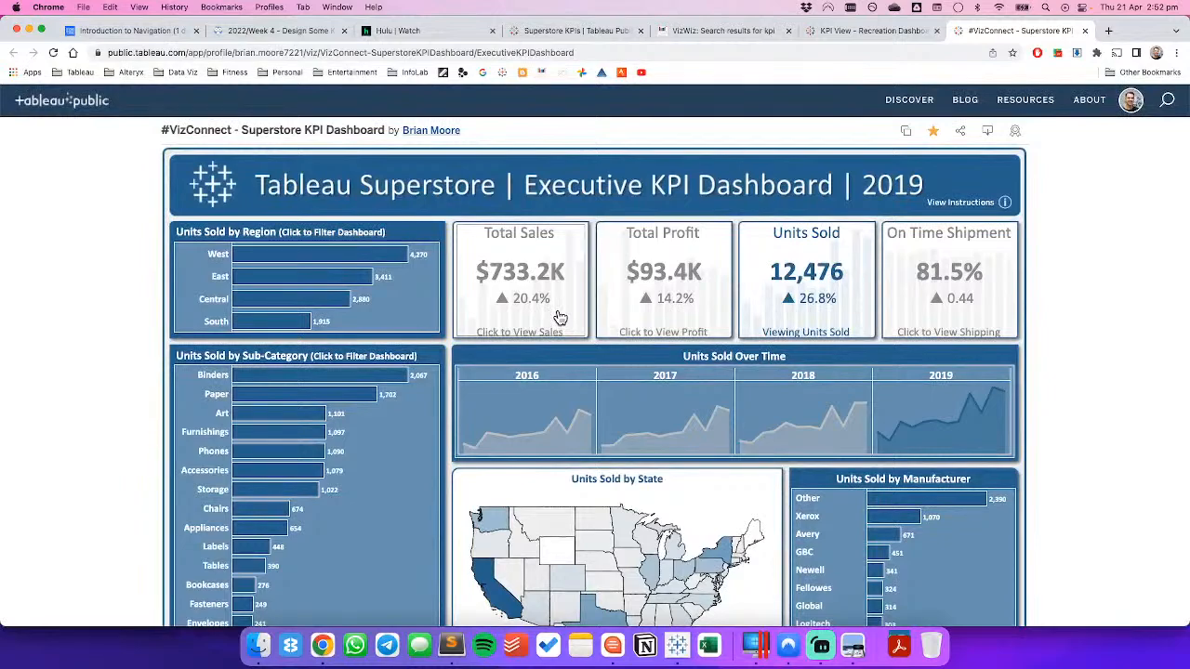
key("super+Tab")
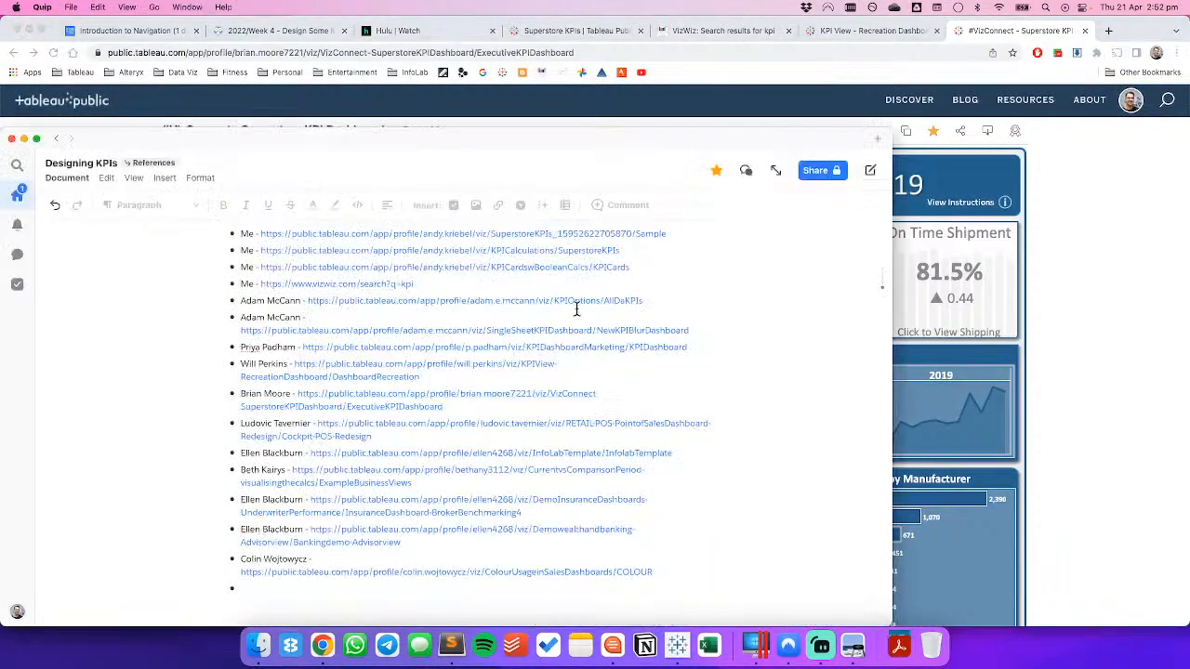
Switch to Tableau, duplicate the Will Perkins-style weekly sales sheet, and check the Superstore KPI Dashboard in Chrome for comparison.
key("super+Tab")
key("super+Tab")
key("super+Tab")
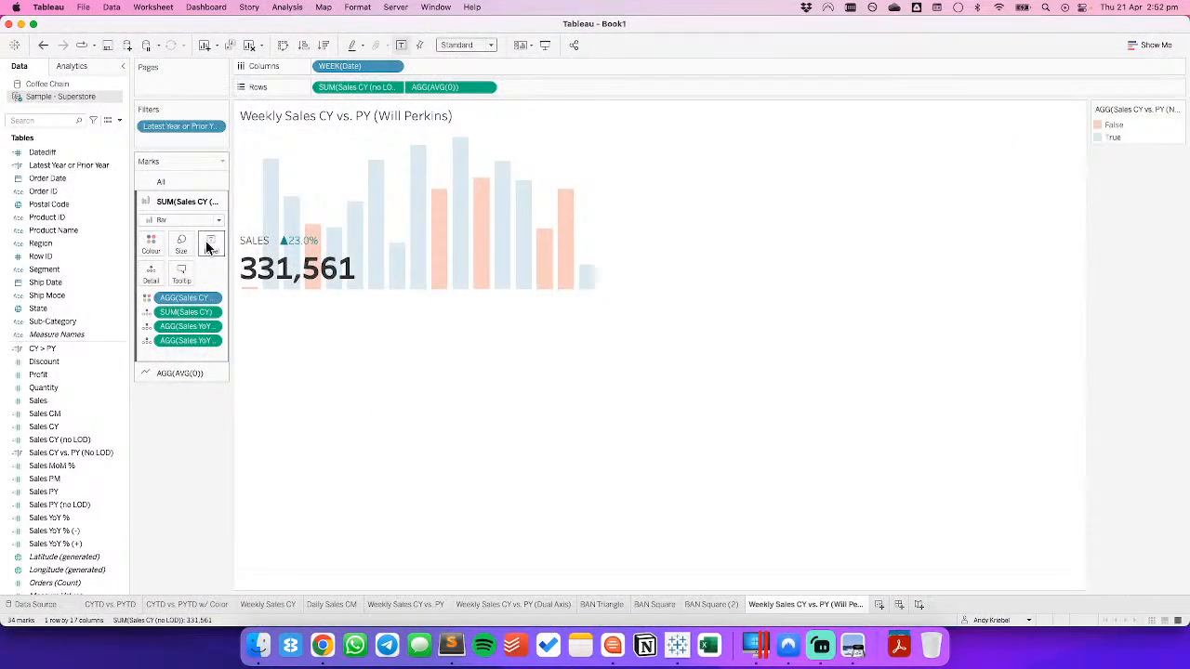
right_click(846, 605)
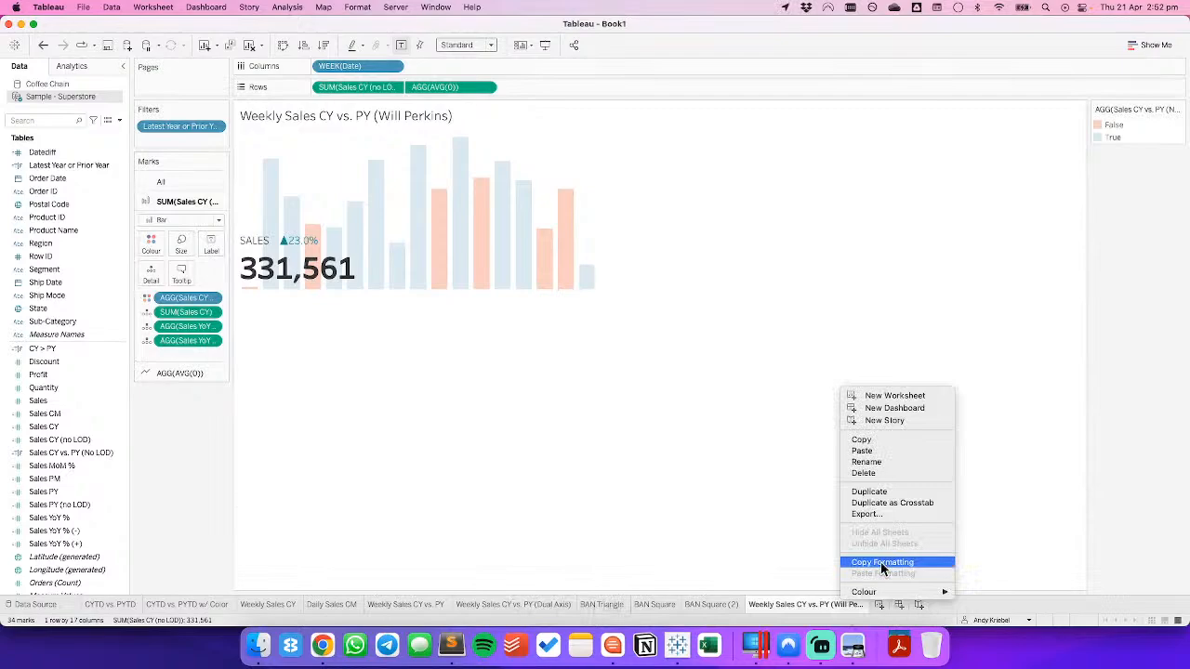
left_click(893, 491)
key("super+Tab")
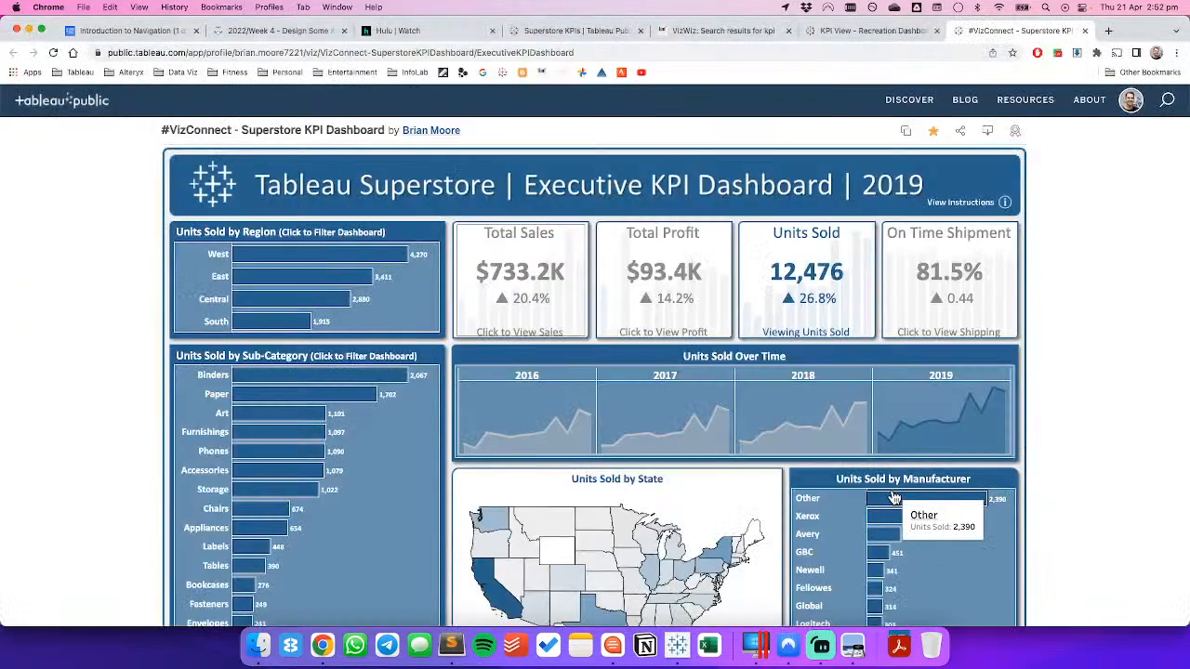
key("super+Tab")
Rename the duplicated sheet Weekly Sales CY vs. PY with the Superstore KPI Dashboard author's name in parentheses.
double_click(942, 606)
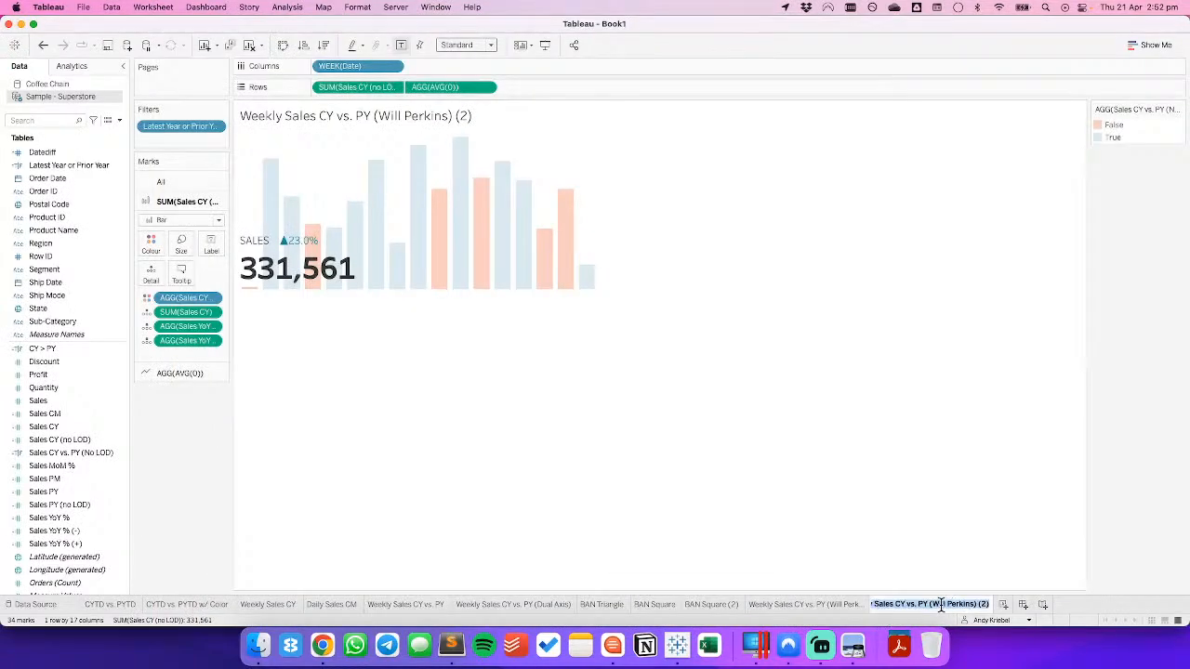
left_click_drag(934, 604, 992, 601)
type("Bira")
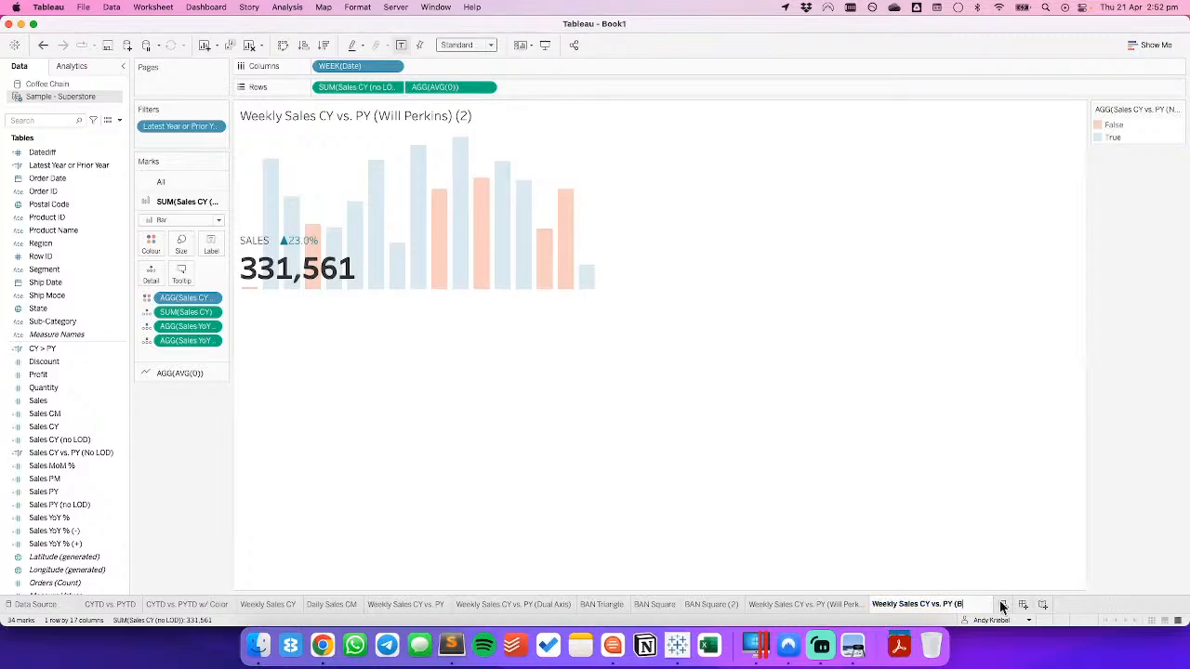
key("BackSpace")
key("BackSpace")
key("BackSpace")
type("rian Moore)")
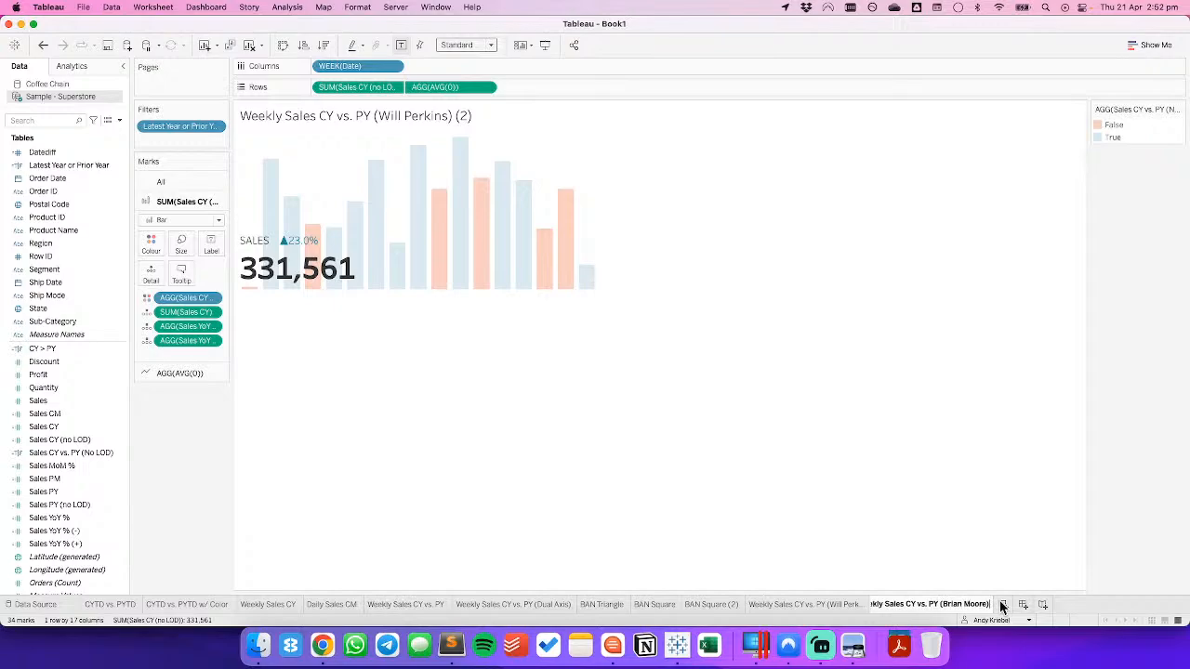
key("Return")
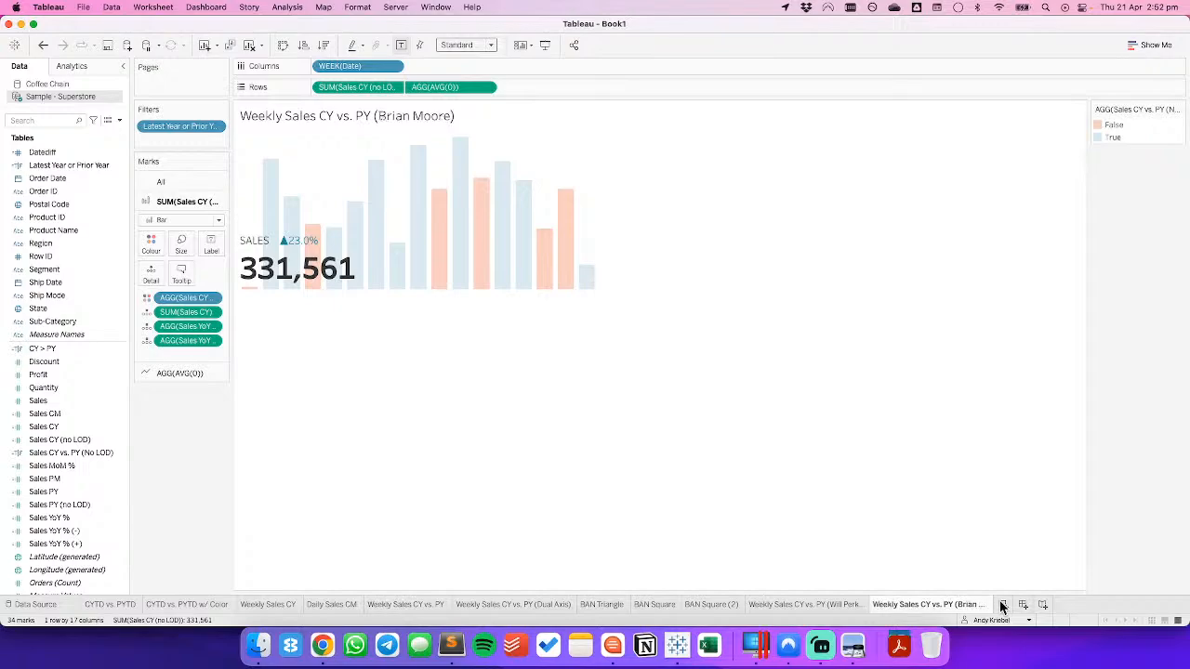
Review the label settings of the AVG(0) marks and remove AVG(0) from Rows.
left_click(193, 373)
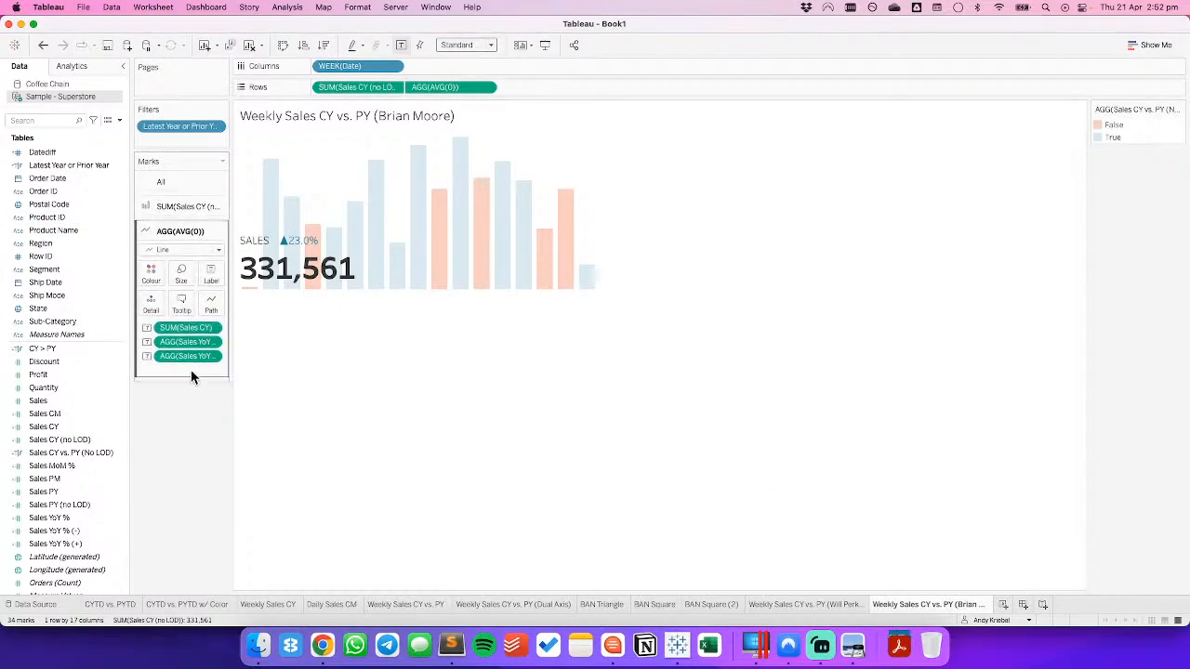
left_click(208, 270)
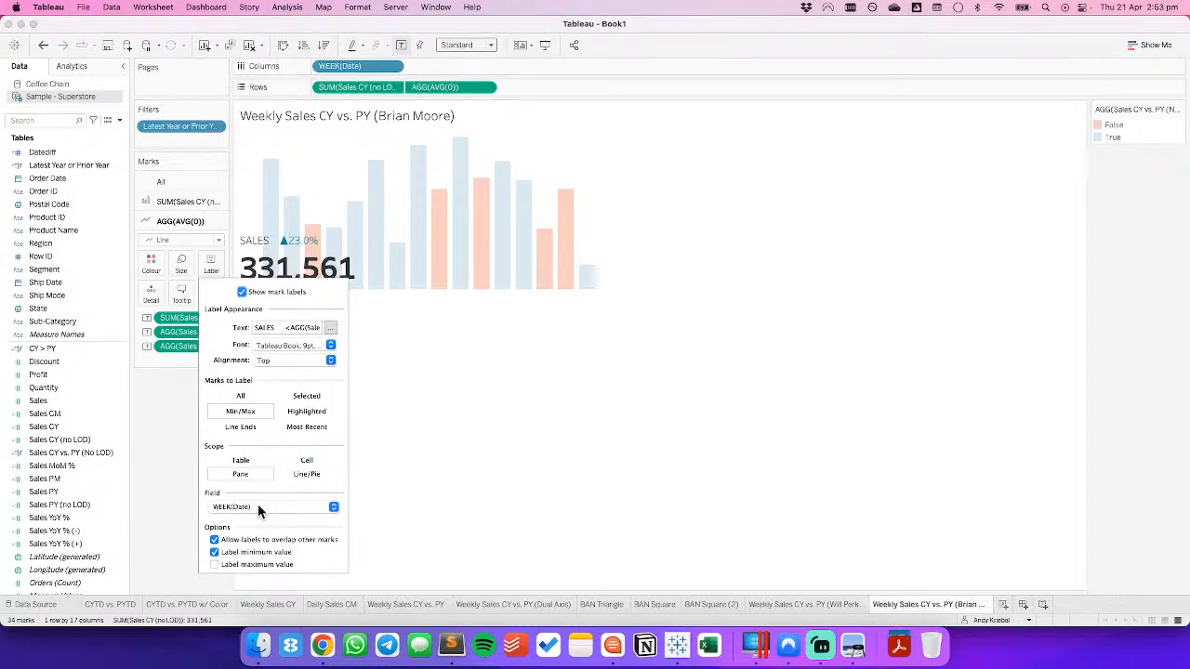
left_click(511, 421)
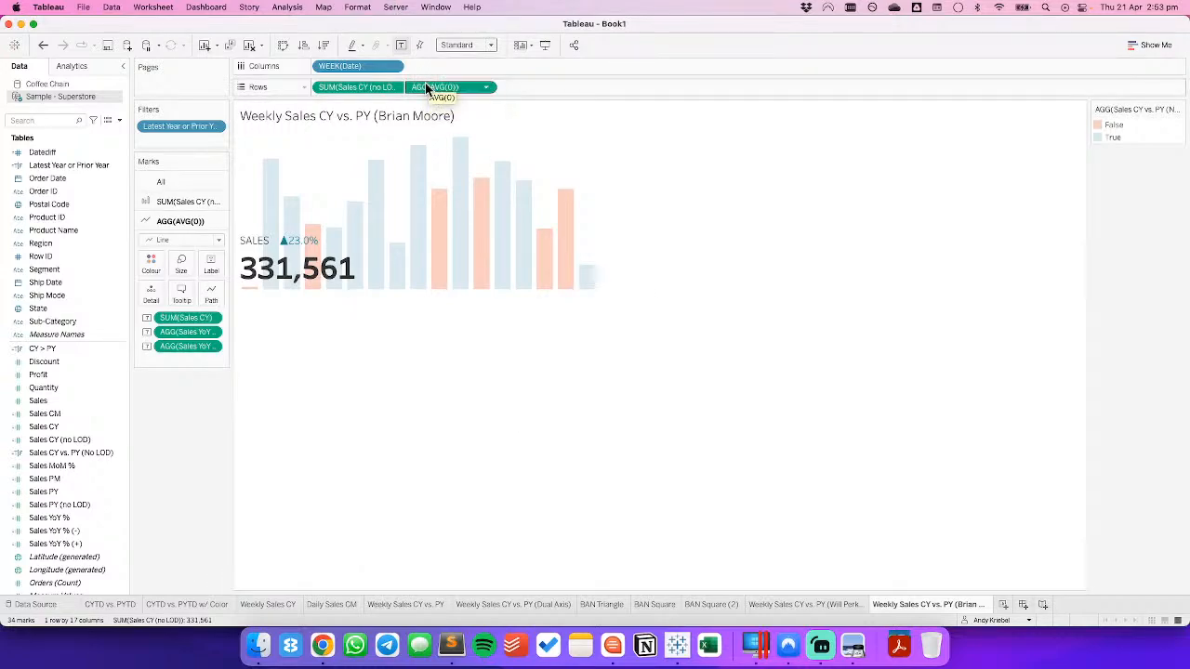
left_click_drag(423, 90, 405, 26)
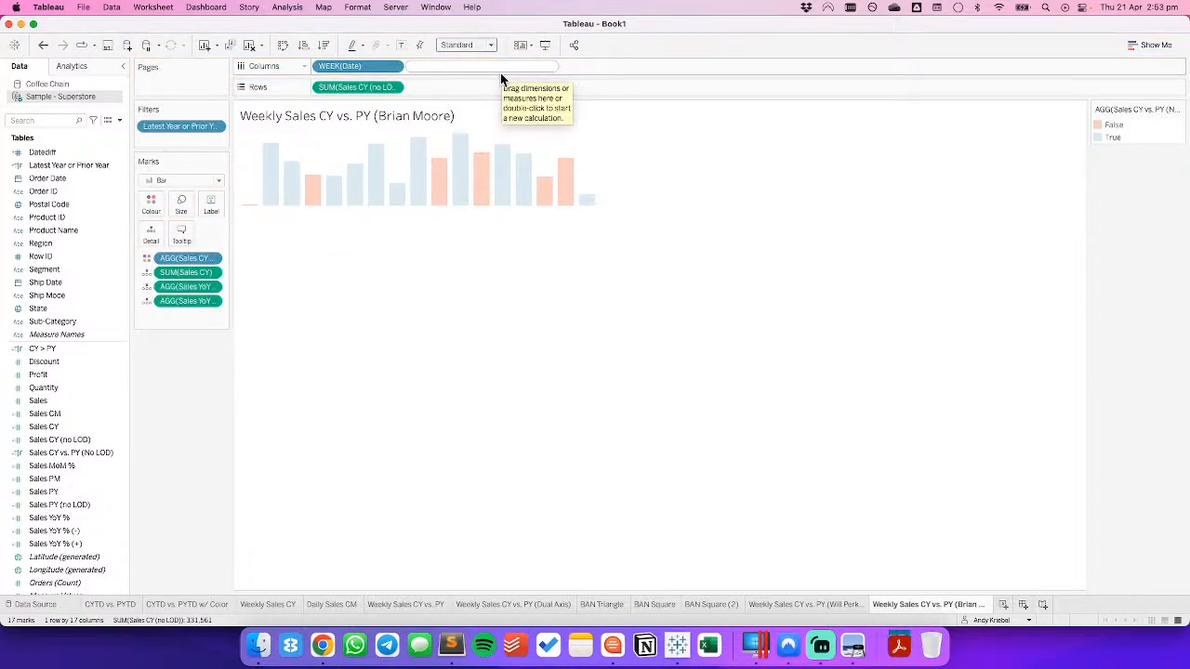
Start an inline calculation on Columns with MIN nested inside WINDOW_MEDIAN.
type("WIND")
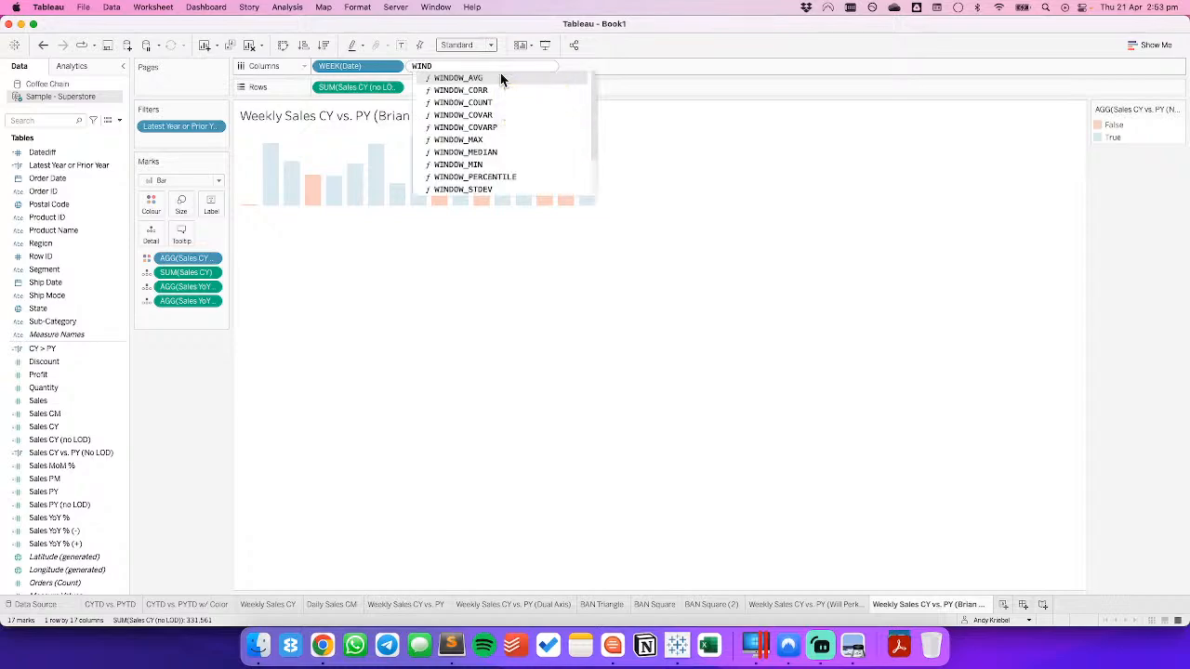
key("Down")
key("Down")
key("Down")
key("Down")
key("Down")
key("Down")
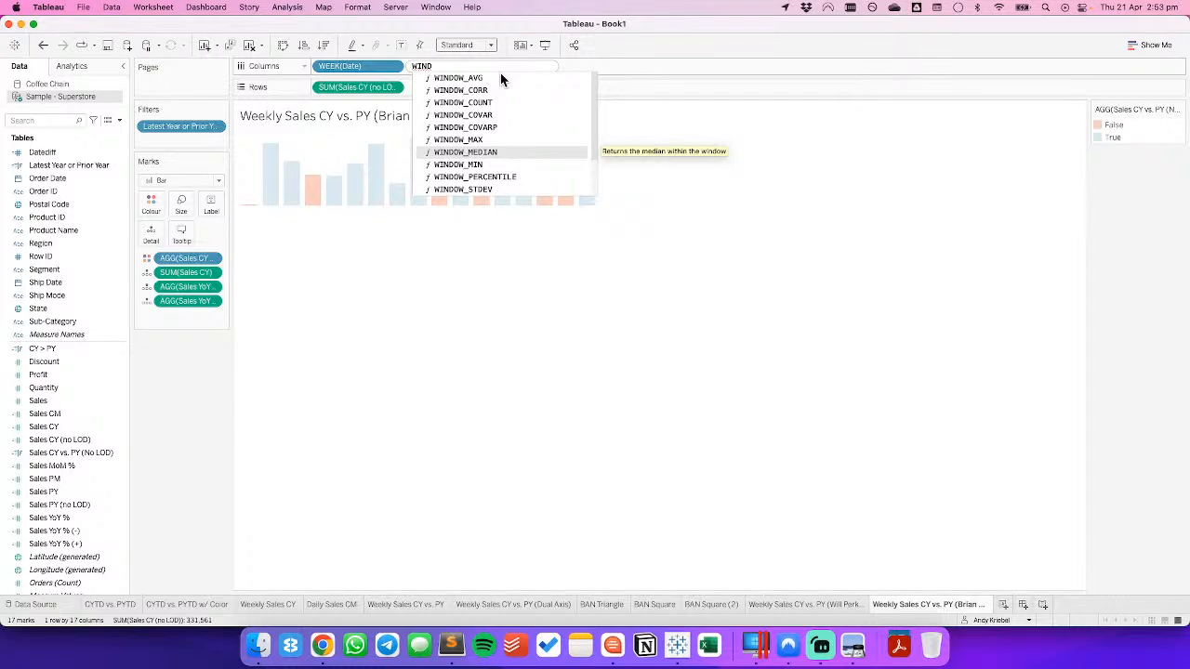
key("Return")
type("MIN")
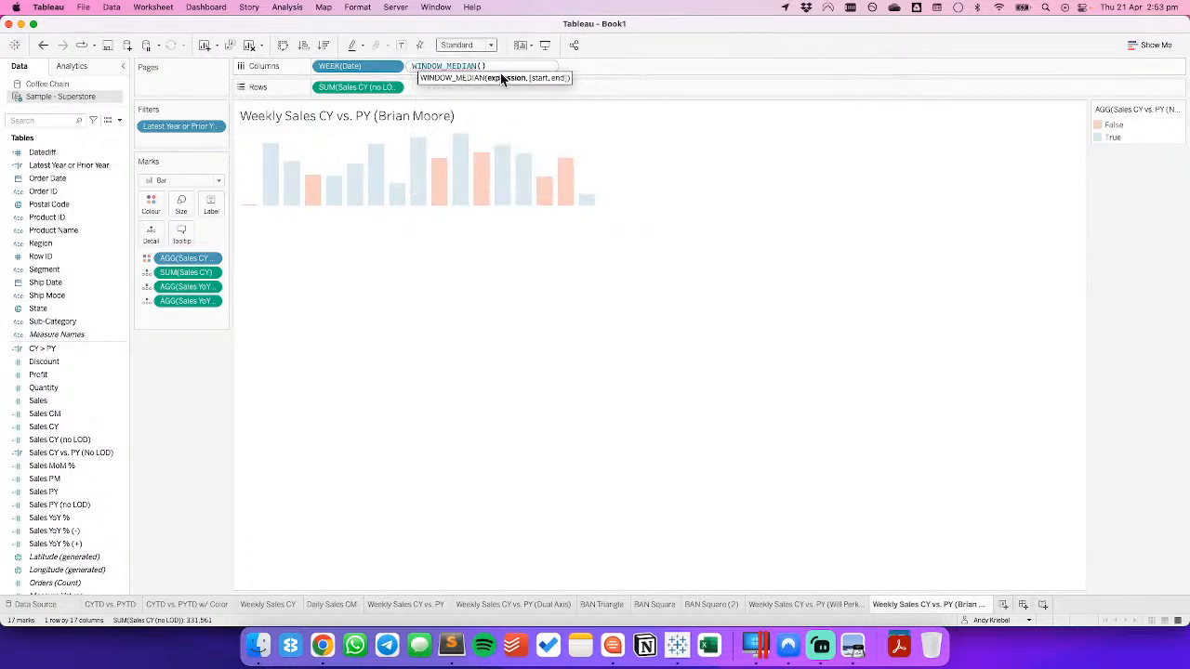
key("Return")
type("wee")
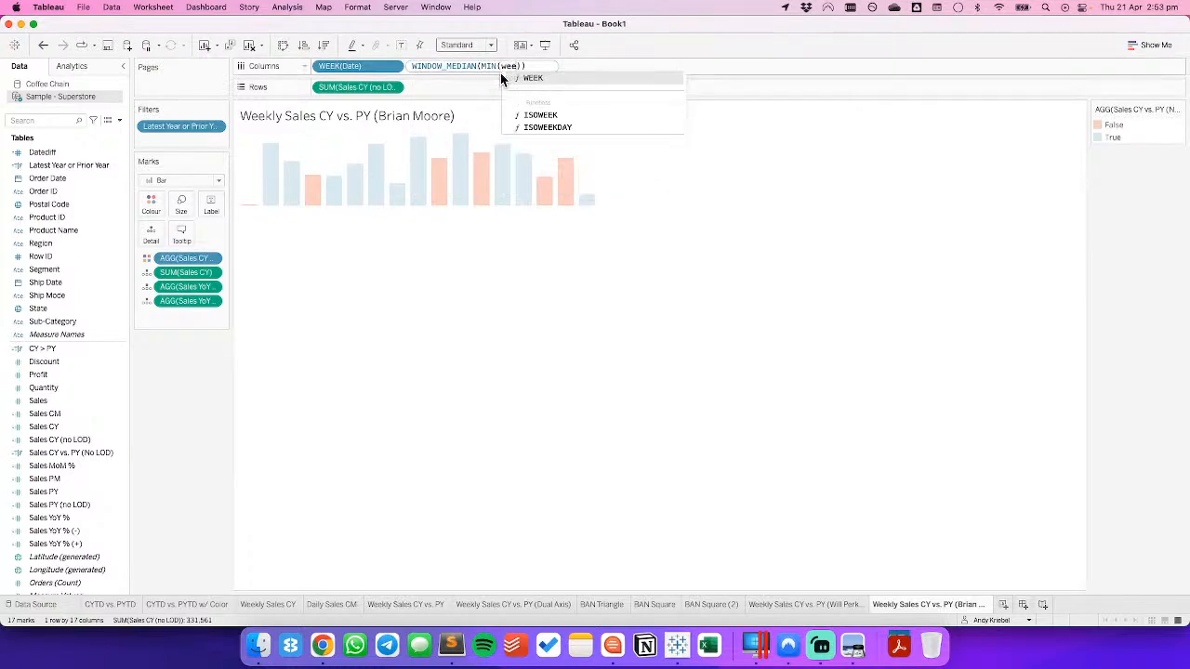
key("BackSpace")
key("BackSpace")
key("BackSpace")
key("BackSpace")
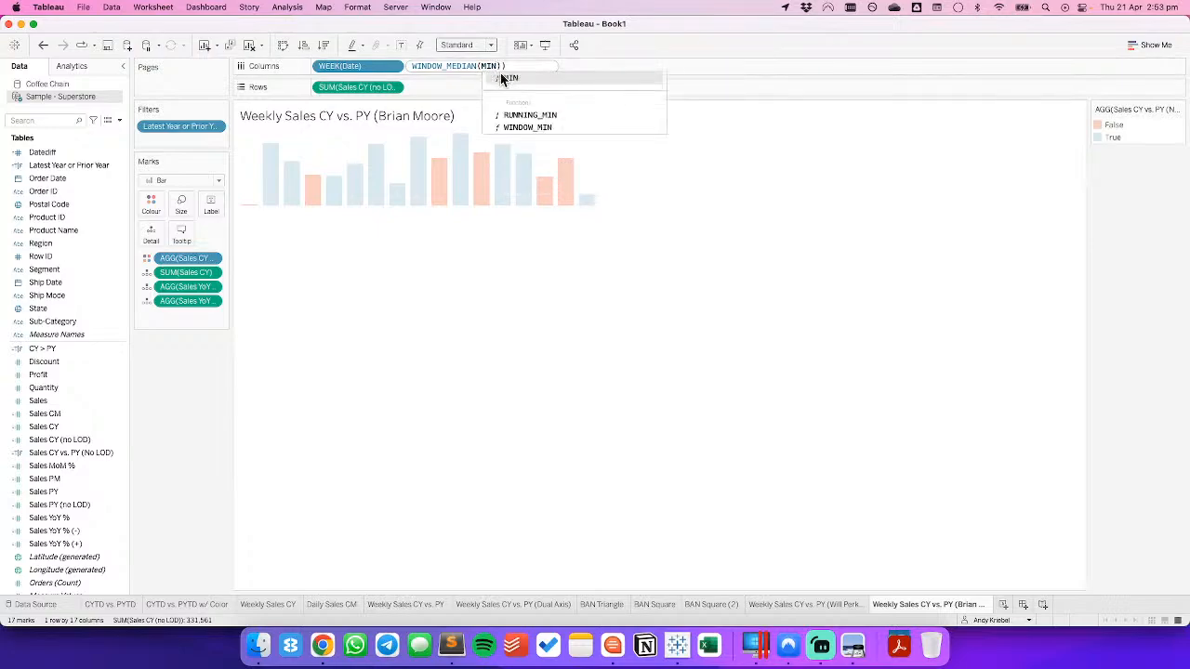
key("Return")
Nest the WEEK(Date) expression inside MIN and commit the Columns calculation as WINDOW_MEDIAN(MIN(DATEPART('week', [Date]))).
left_click_drag(361, 67, 504, 76)
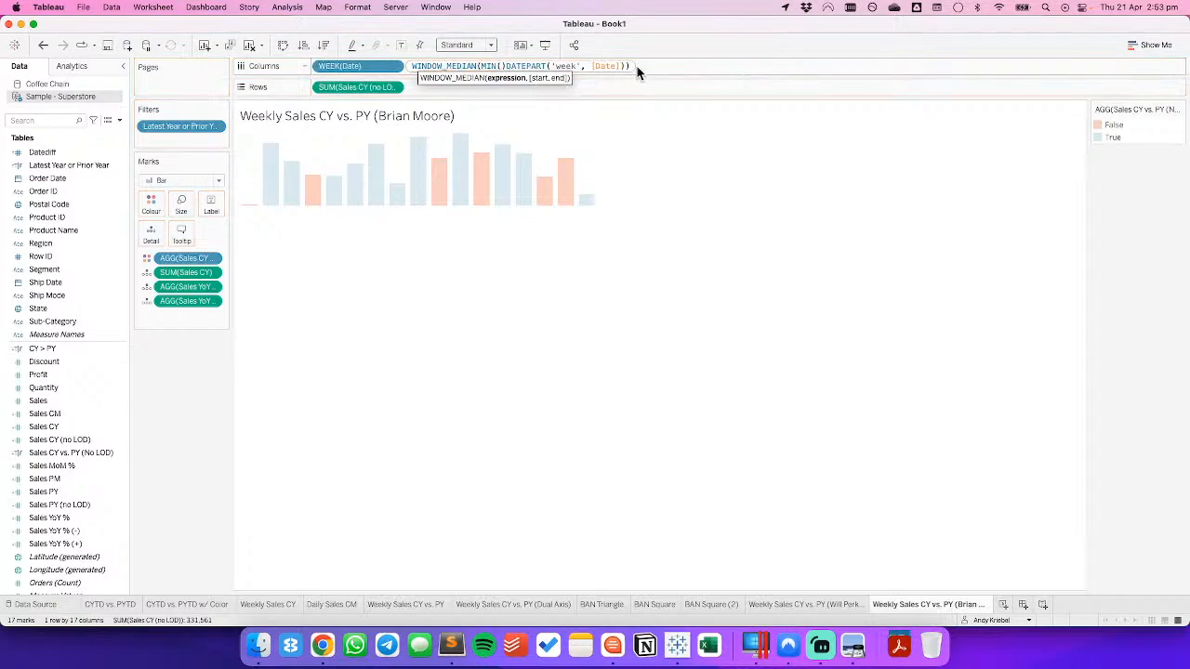
left_click(508, 65)
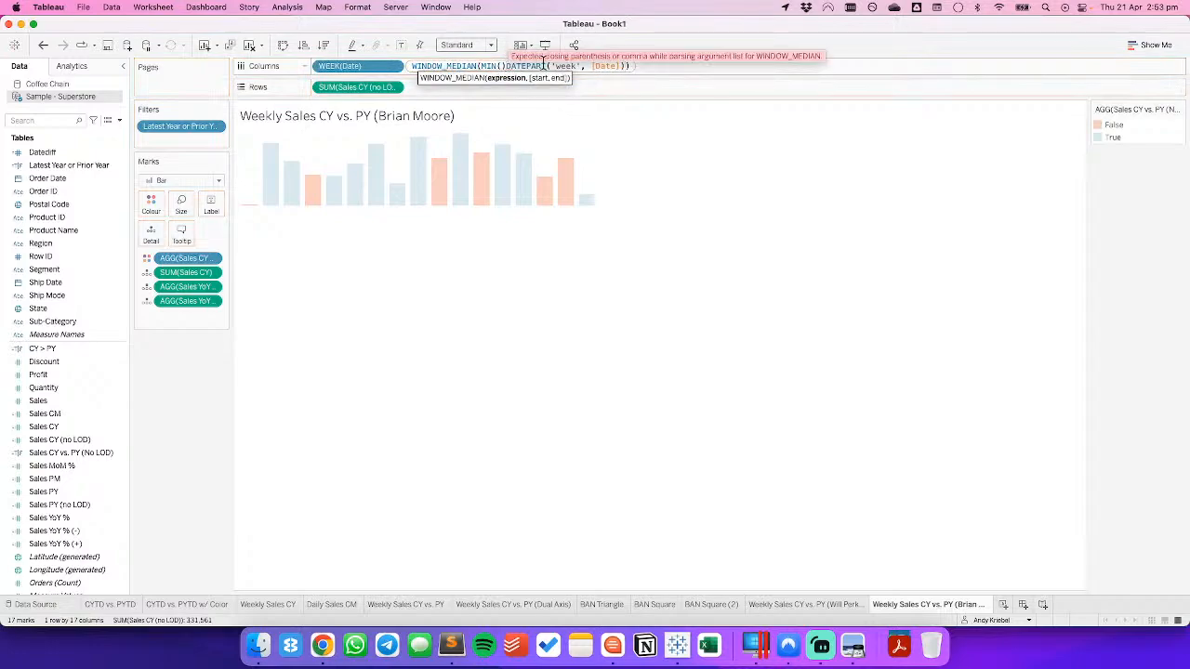
key("BackSpace")
type(")")
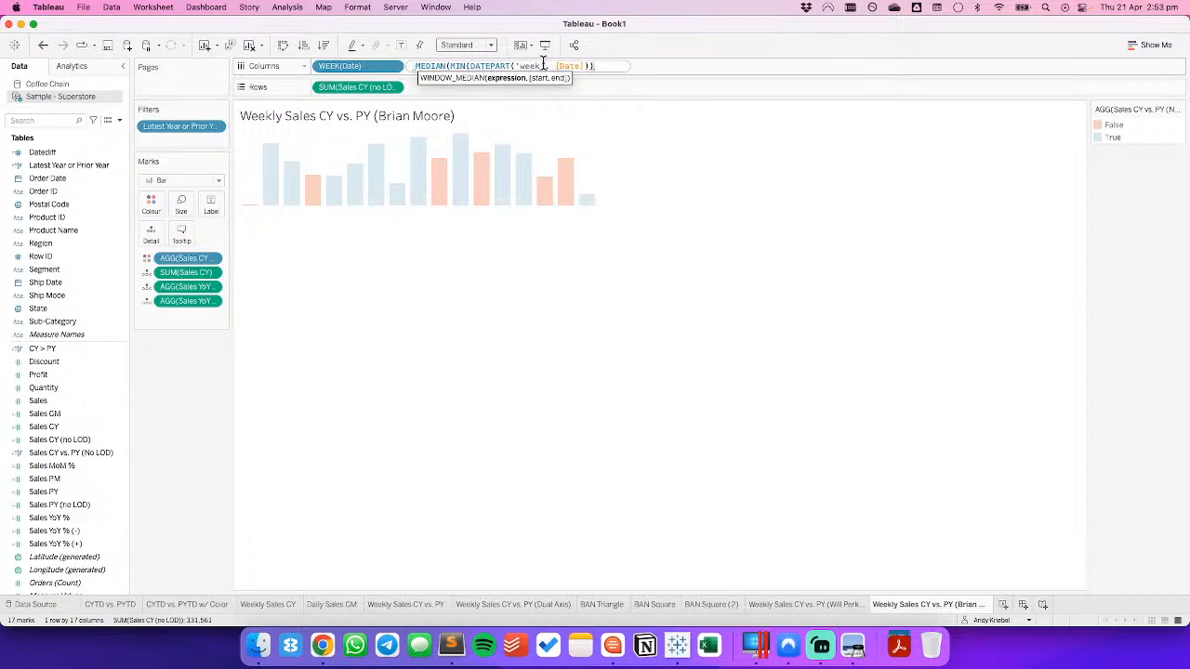
type(")")
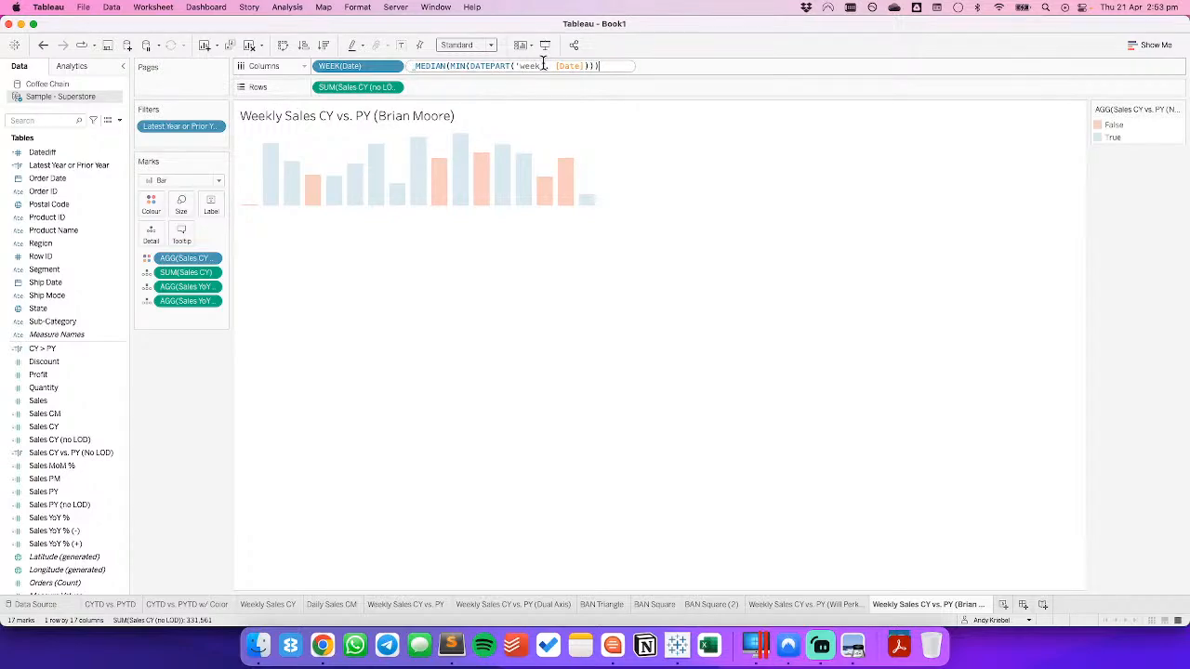
key("Return")
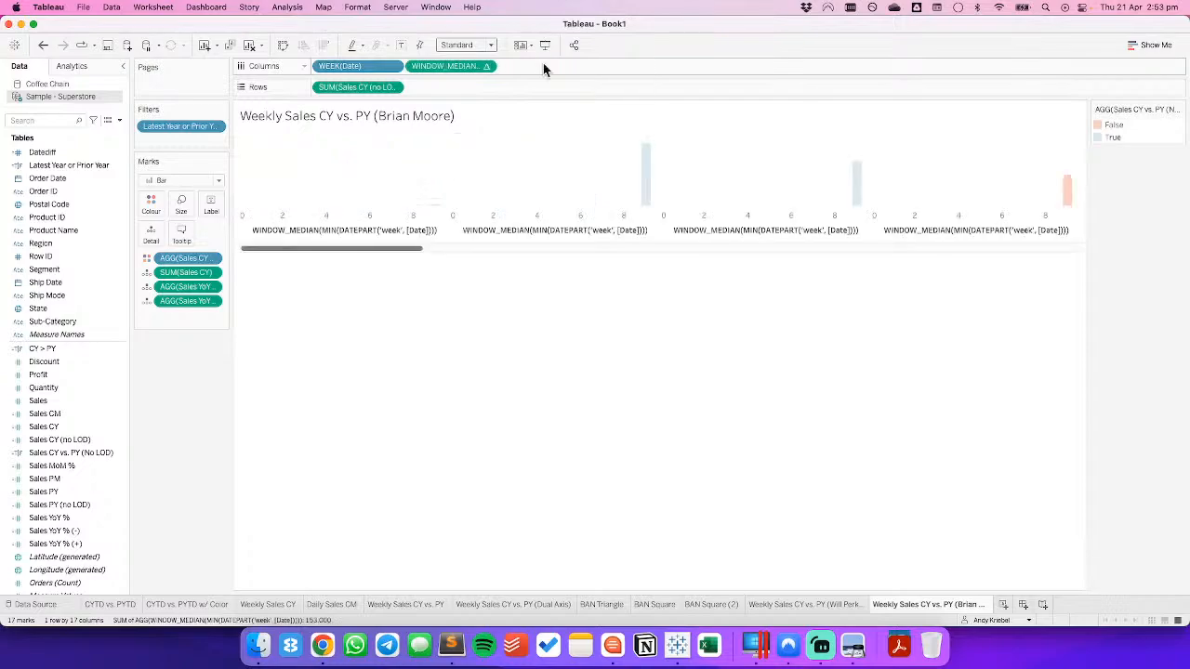
Convert the WINDOW_MEDIAN field on Columns to discrete and inspect the tooltip of the Week 8 bar.
left_click(485, 66)
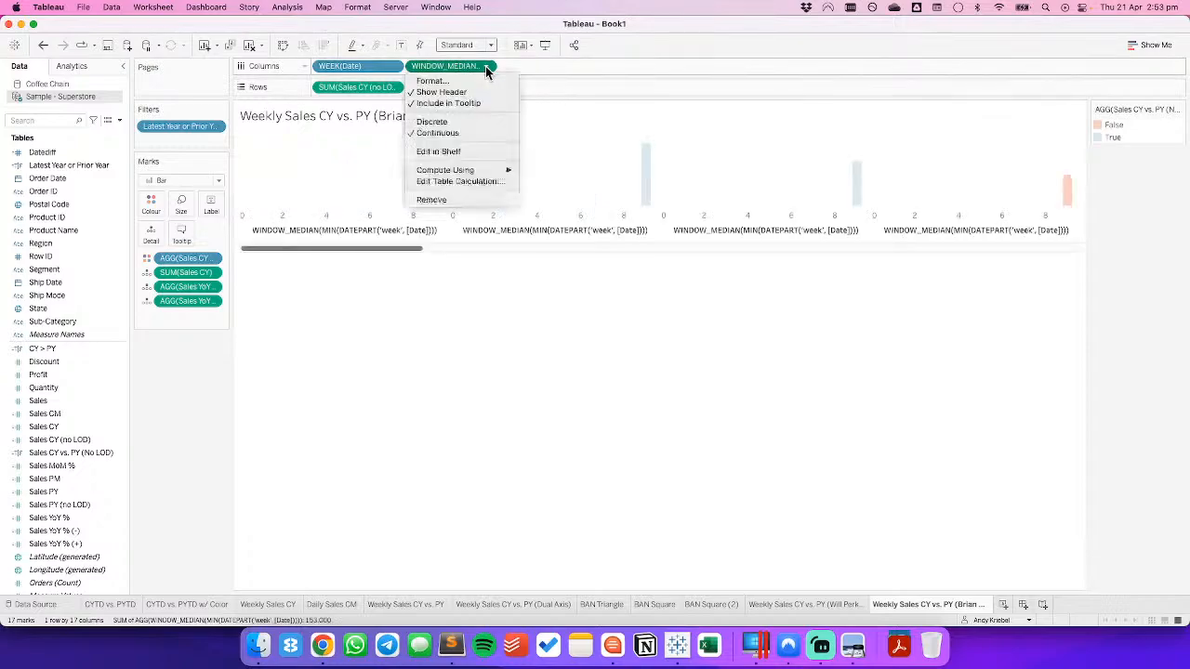
left_click(444, 122)
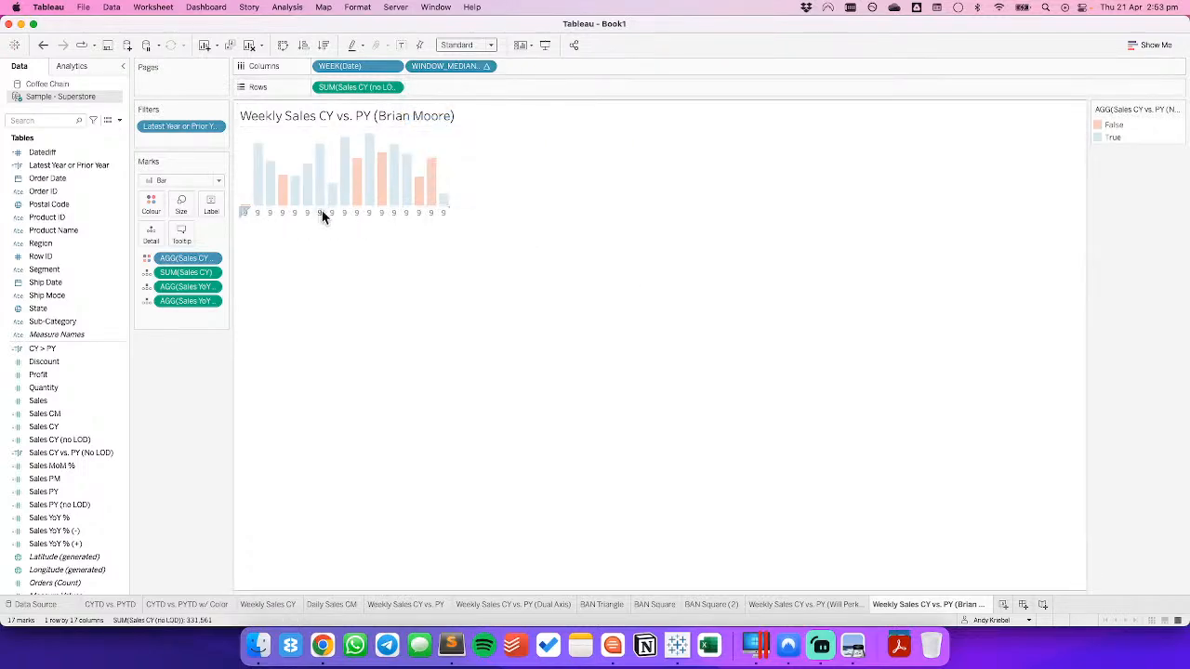
mouse_move(322, 199)
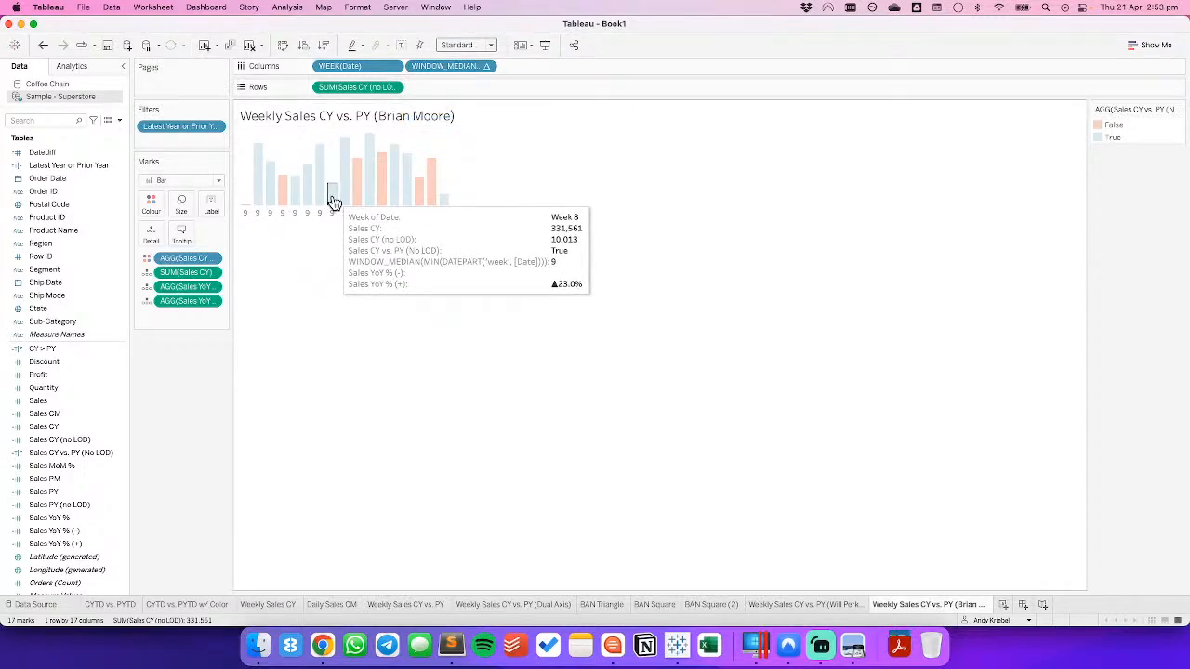
Try placing the WINDOW_MEDIAN field ahead of WEEK(Date) on Columns, and undo the reordering.
left_click(485, 66)
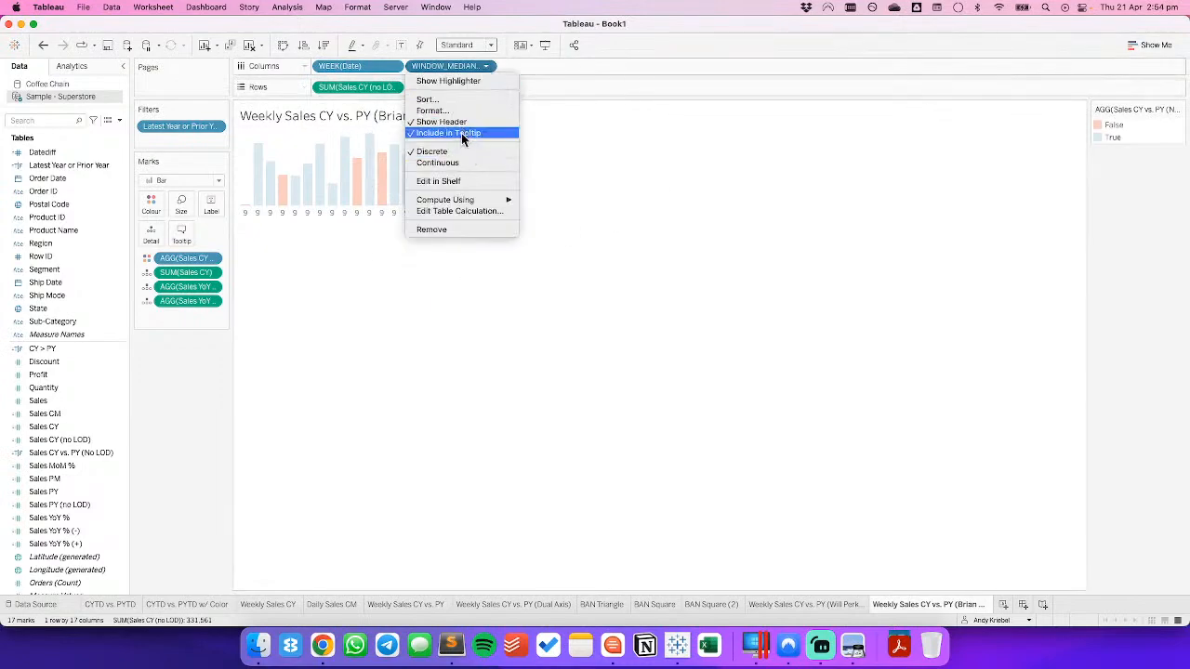
left_click(648, 172)
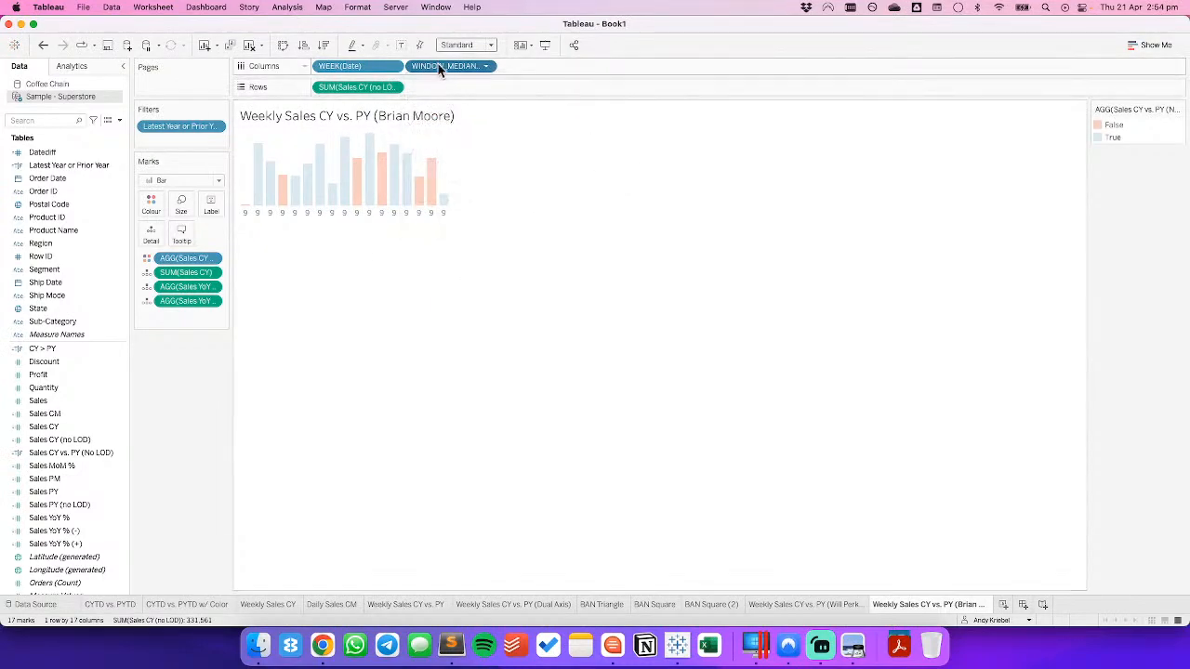
left_click_drag(441, 69, 389, 133)
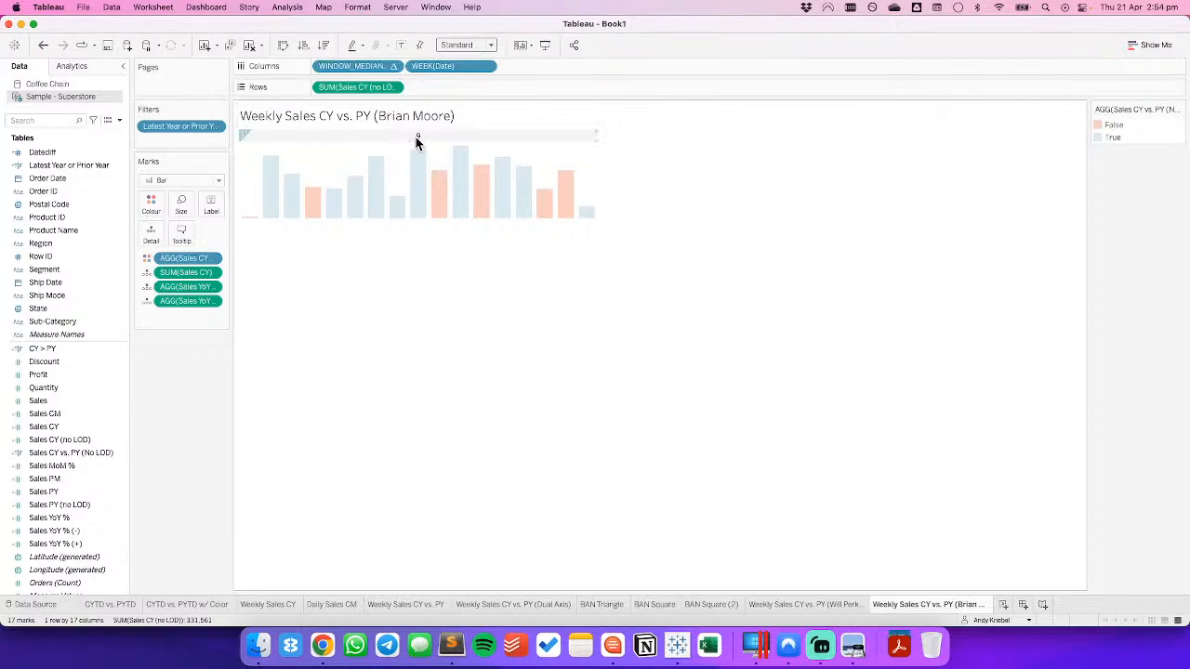
left_click(44, 45)
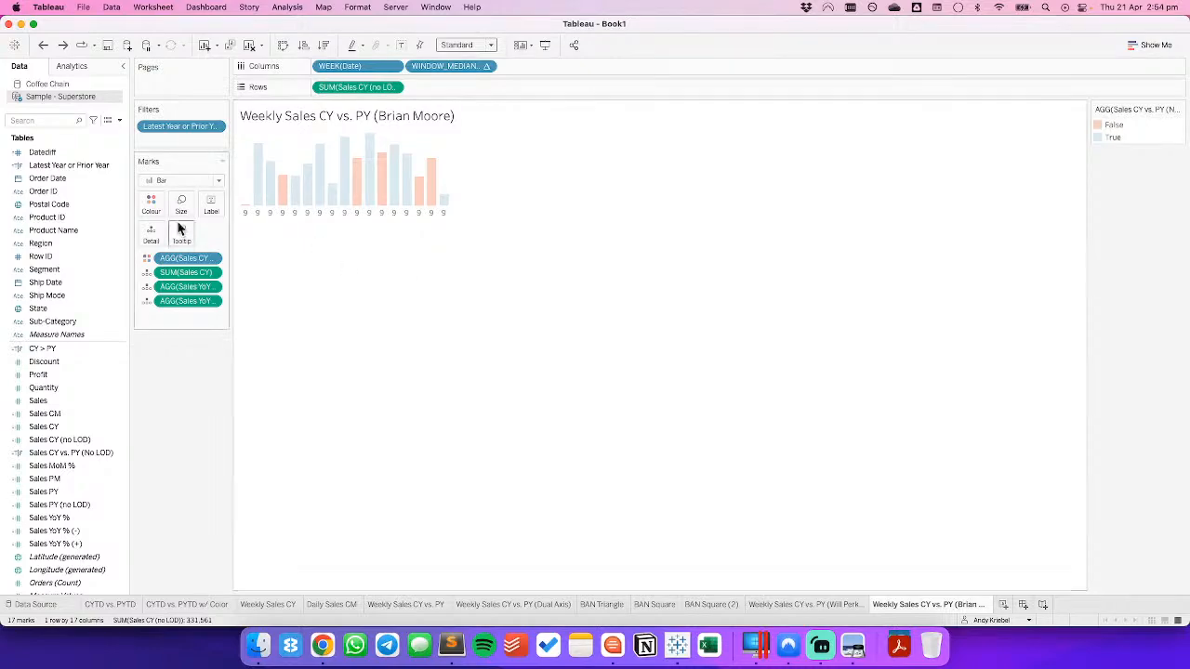
Create a new calculated field named Median Week Marker.
left_click(120, 121)
left_click(98, 132)
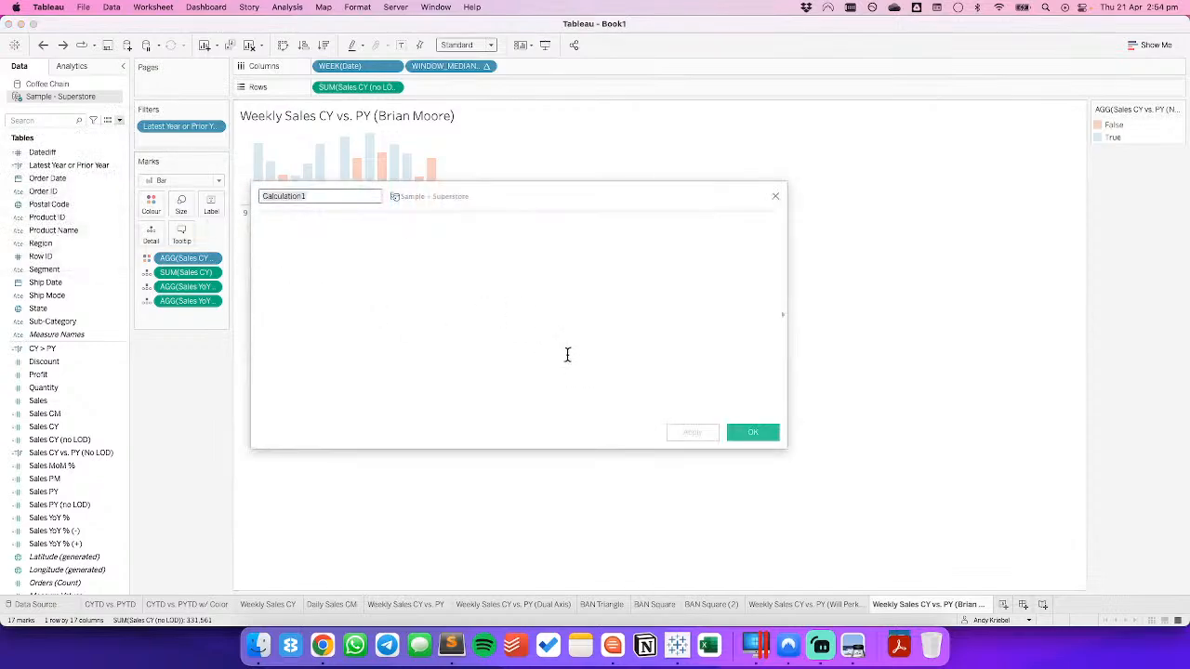
type("Mid")
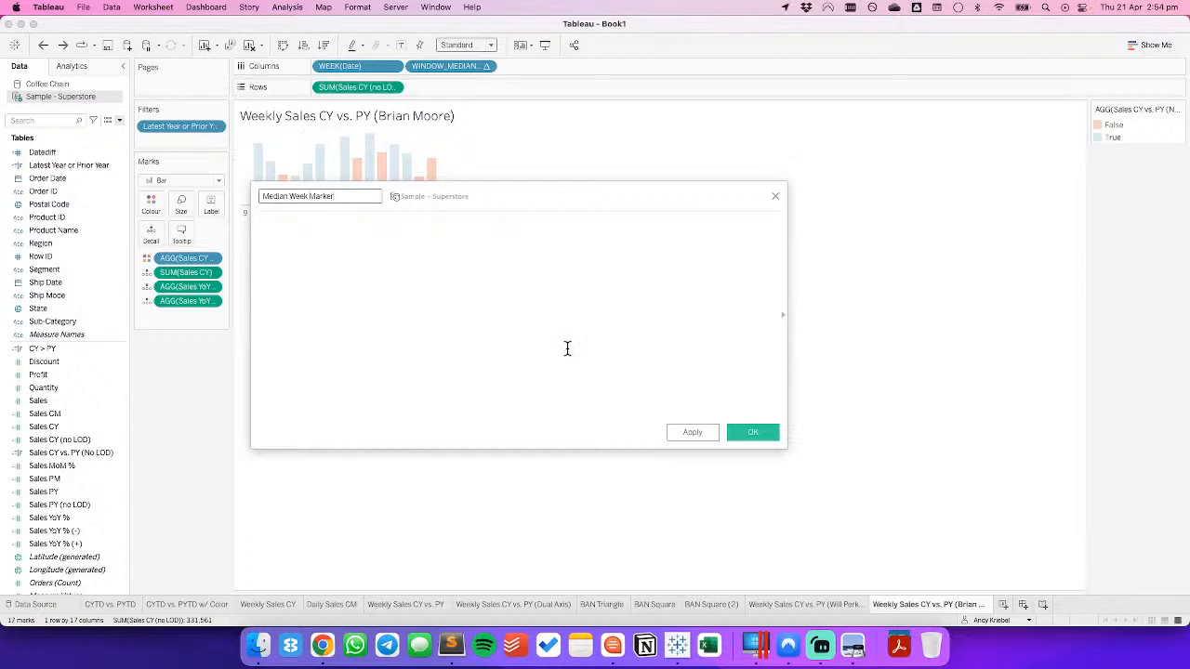
Start the Median Week Marker formula with the condition IF DATEPART('week', [Date]) = WINDOW_MEDIAN(MIN(DATEPART('week', [Date]))).
left_click(433, 278)
type("ID")
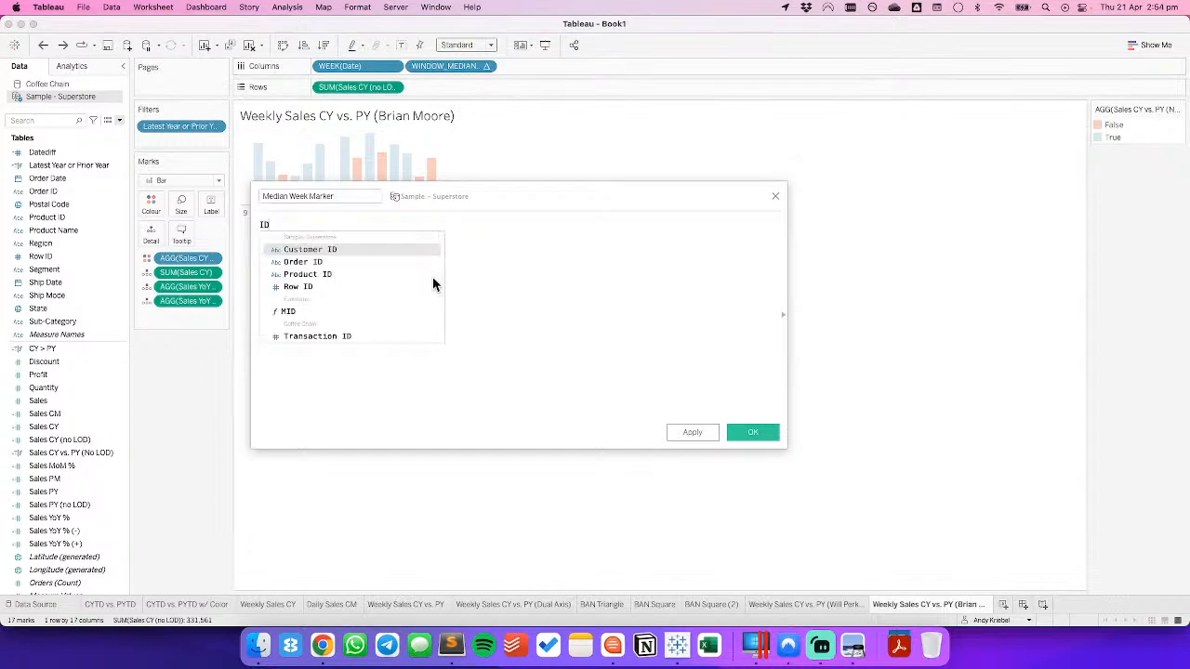
key("BackSpace")
type("F")
key("Escape")
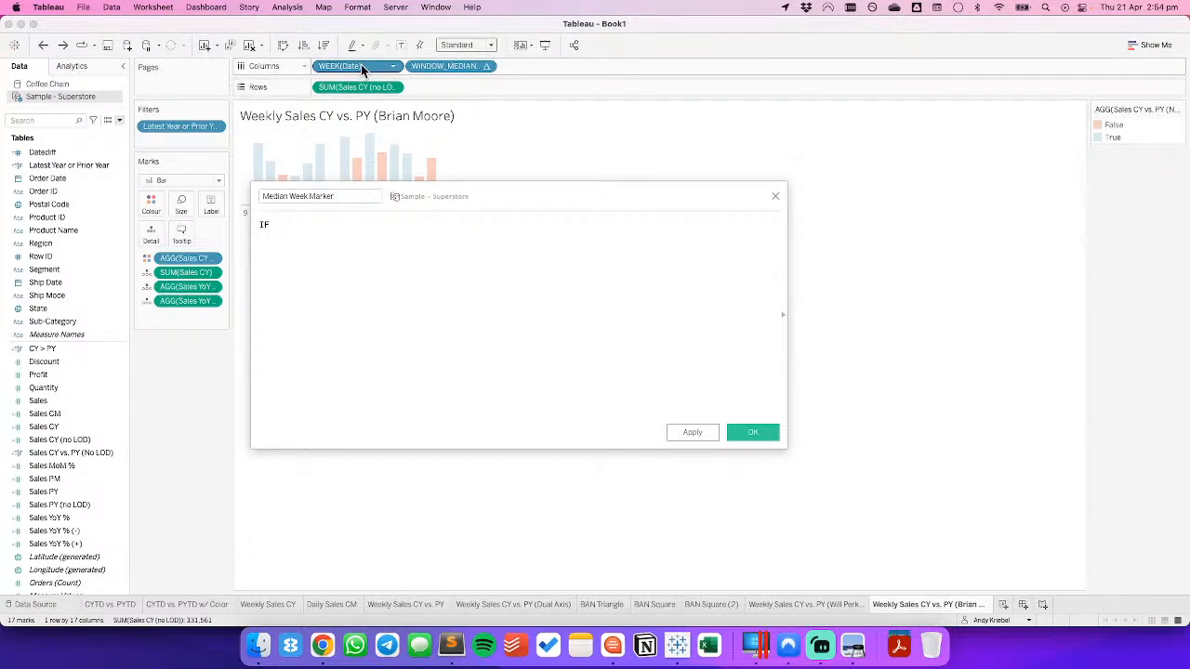
left_click_drag(360, 66, 351, 270)
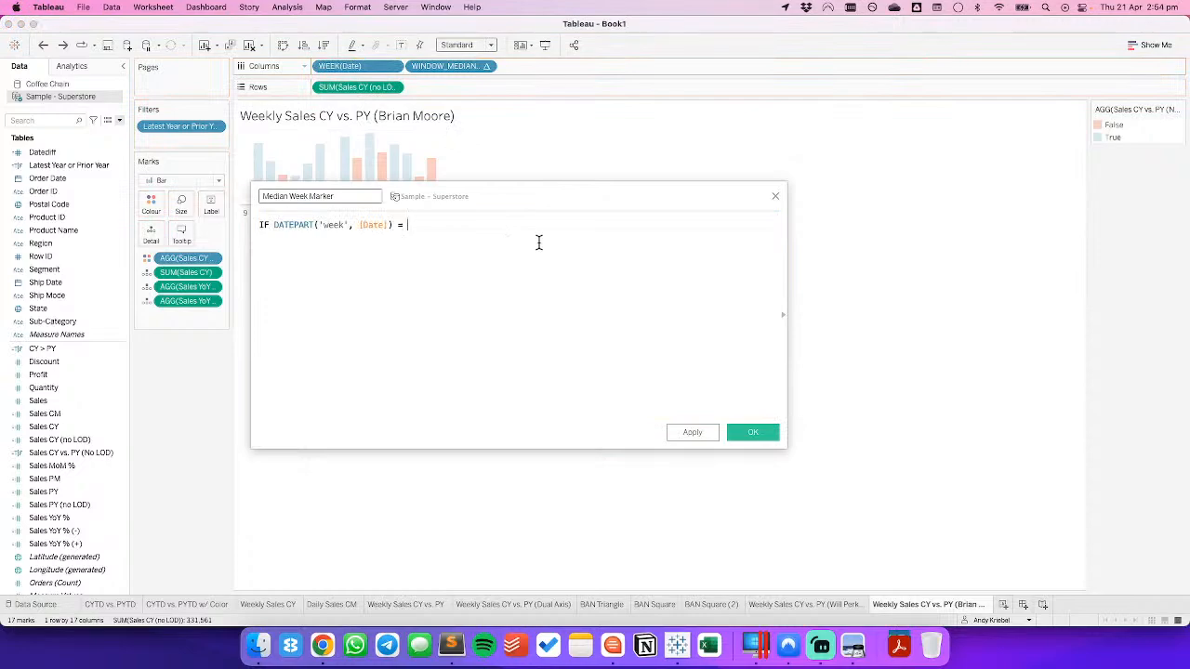
left_click_drag(453, 66, 769, 270)
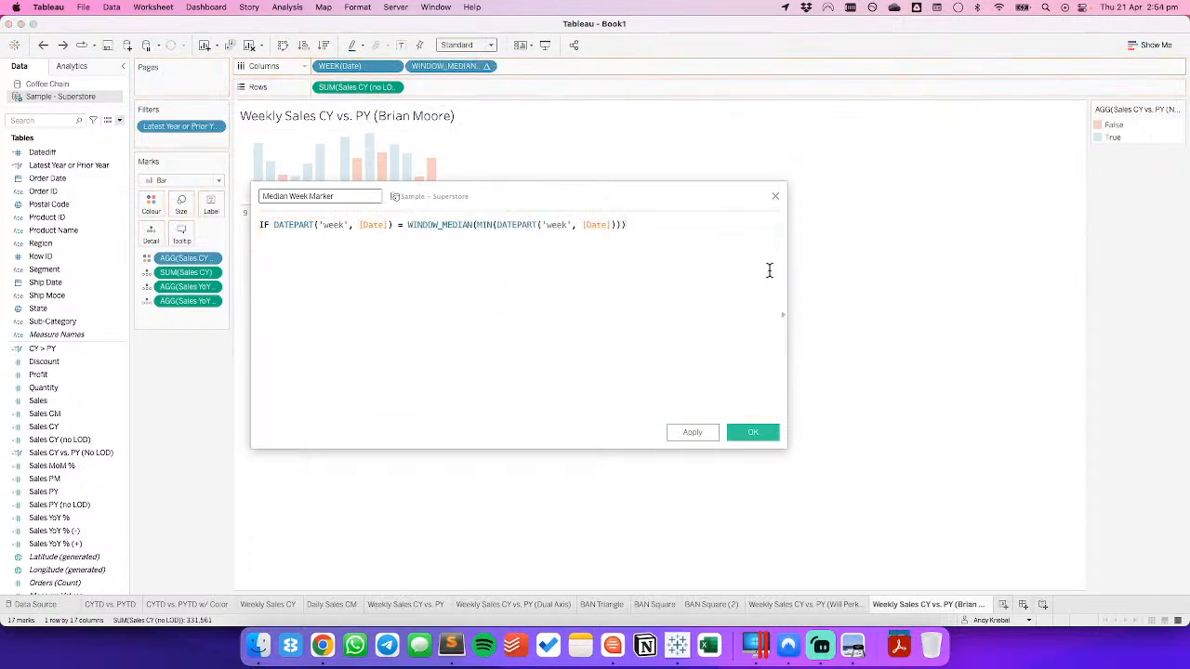
Complete the Median Week Marker formula with THEN WINDOW_MAX(SUM([Sales CY (no LOD)])) and a closing END.
key("Return")
type("THEN")
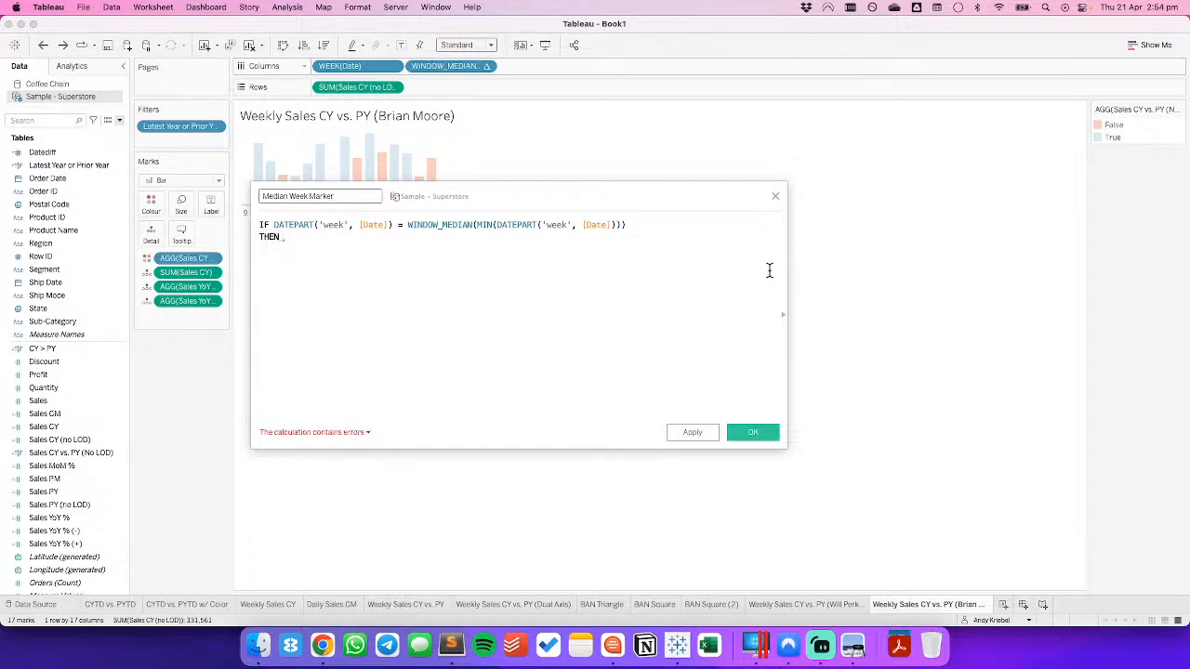
type("window")
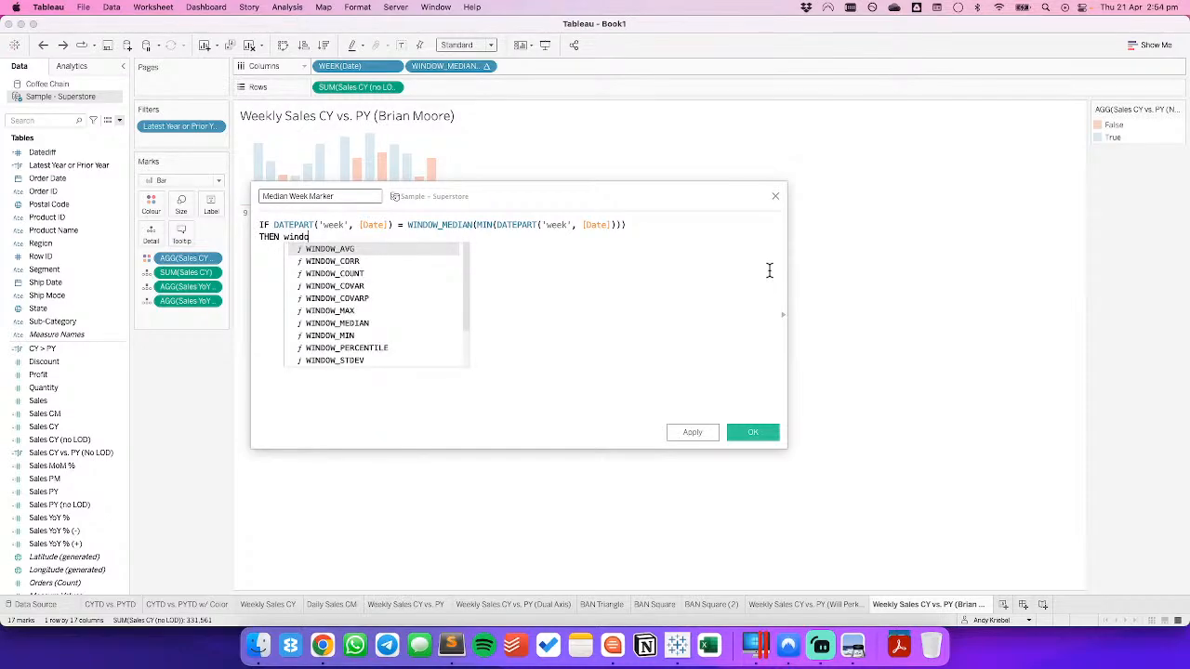
key("Down")
key("Down")
key("Down")
key("Down")
key("Down")
key("Return")
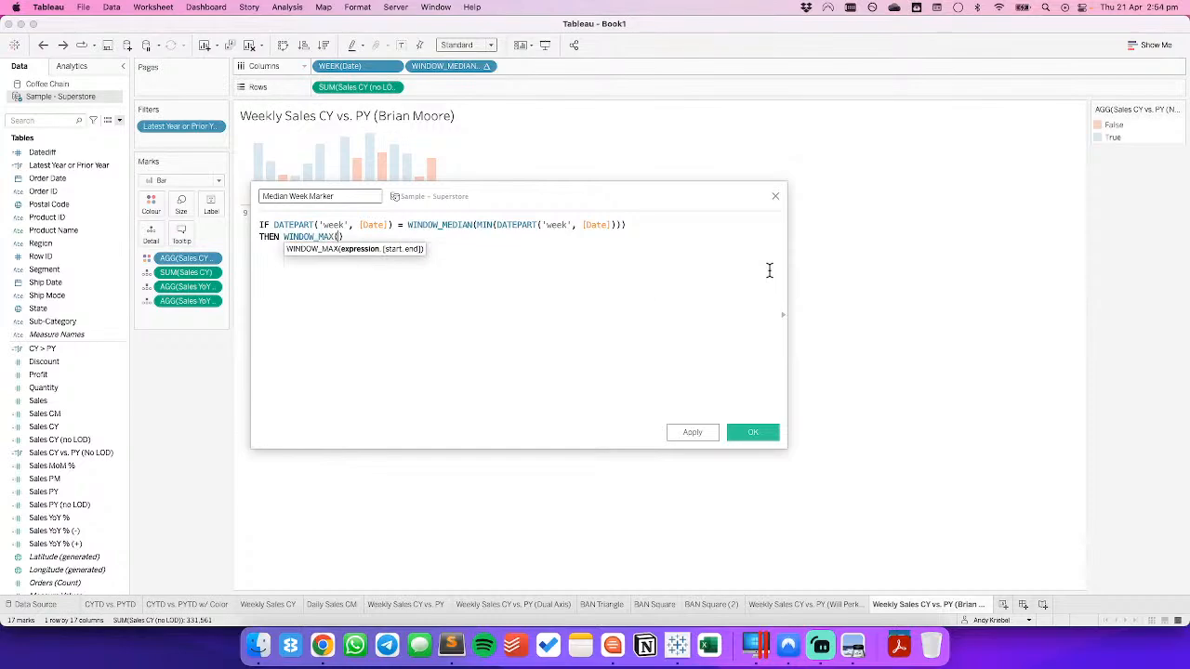
left_click_drag(380, 94, 341, 254)
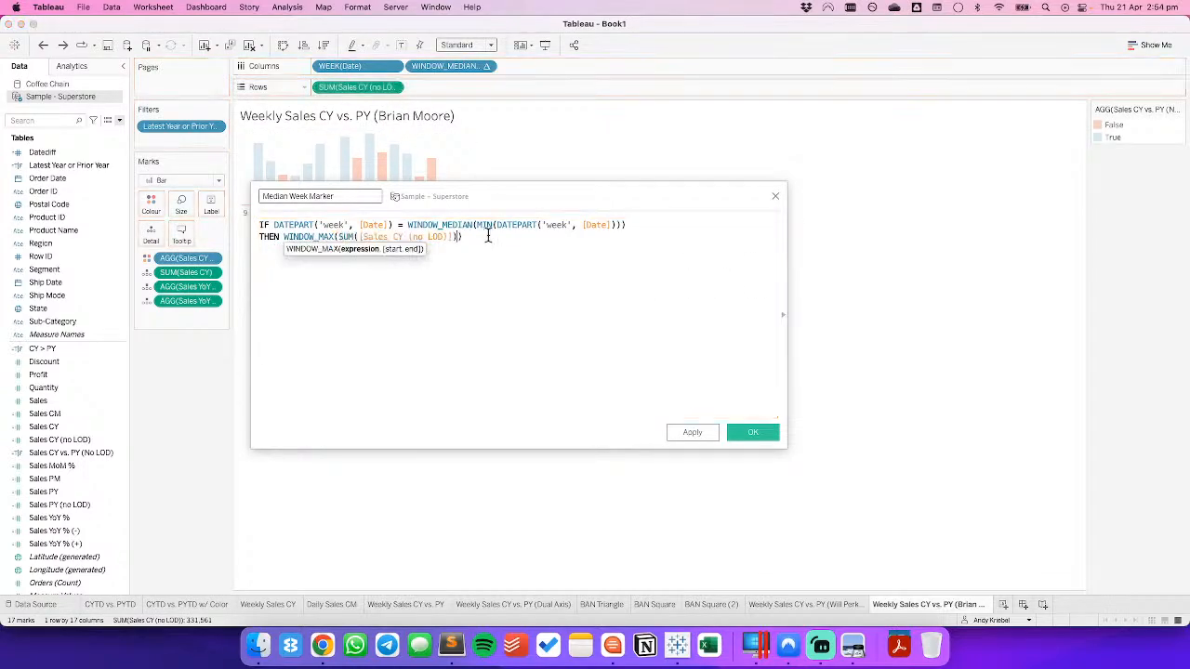
key("Return")
type("EN")
key("Return")
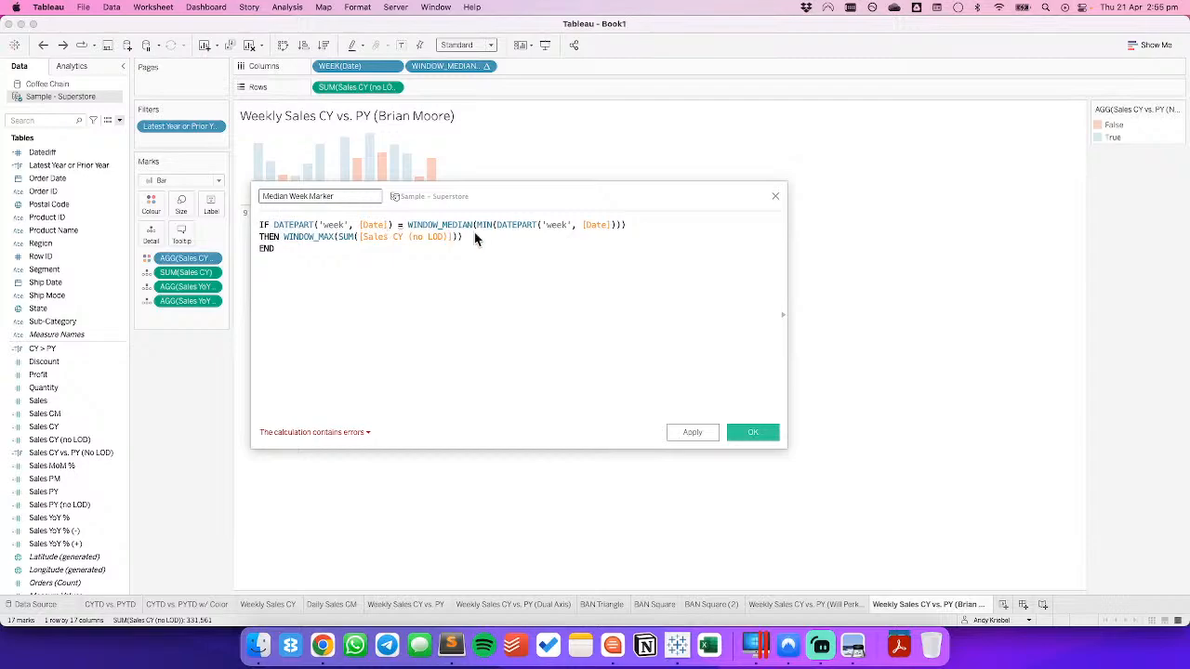
Wrap the first DATEPART('week', [Date]) expression of the formula in ATTR() and save the calculated field.
left_click_drag(406, 225, 659, 233)
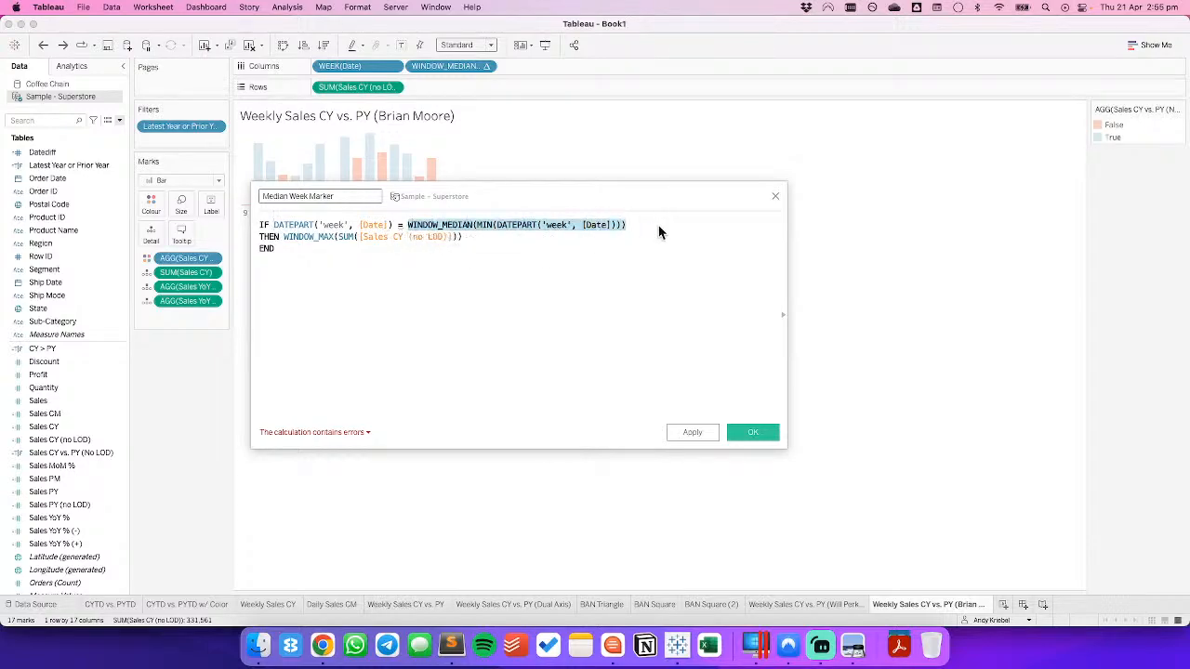
left_click(277, 232)
type("ATTR(")
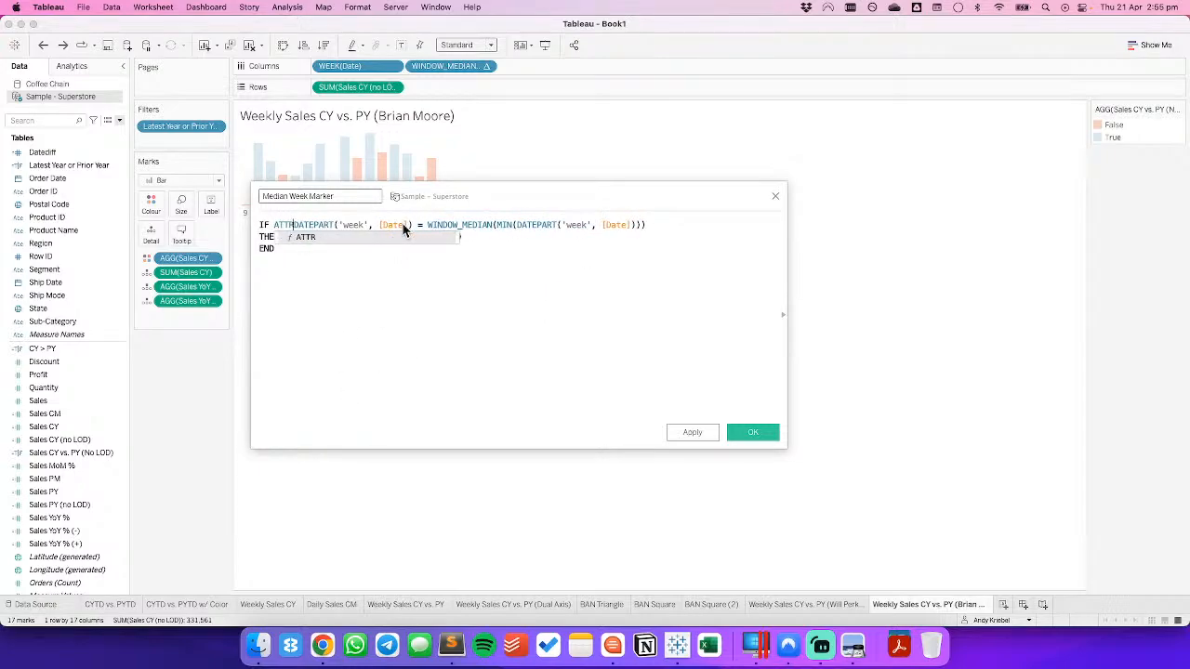
left_click(418, 225)
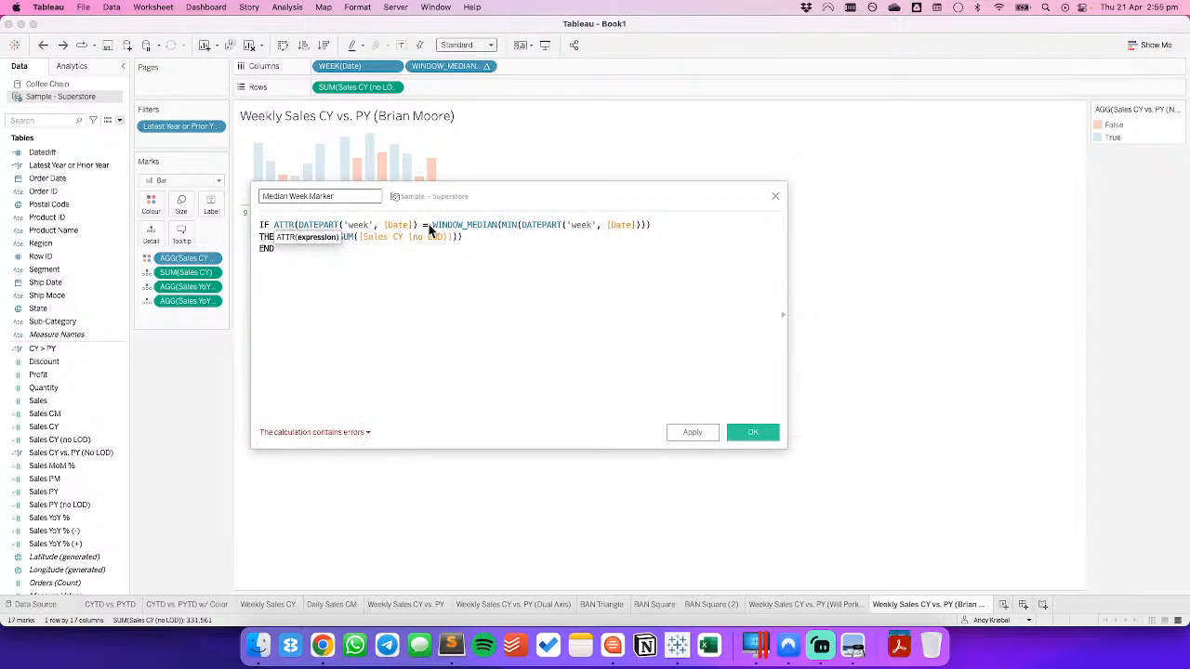
type(")")
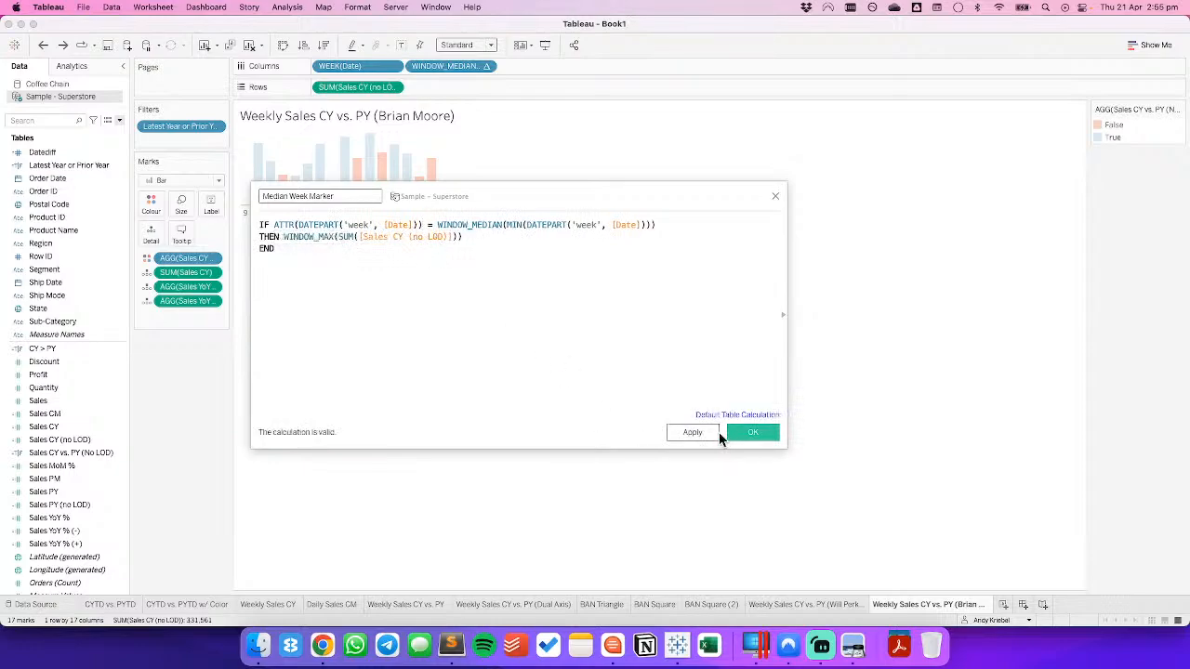
left_click(743, 435)
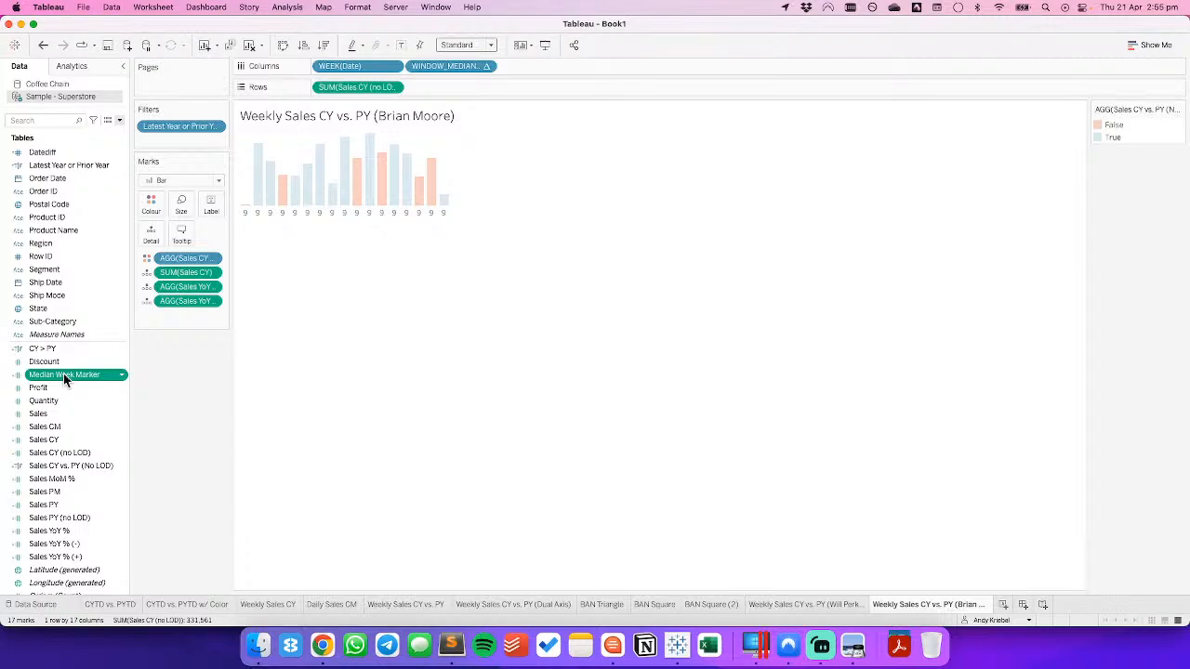
Add Median Week Marker to Rows after SUM(Sales CY (no LOD)) and remove the WINDOW_MEDIAN field from Columns.
mouse_move(62, 374)
left_mouse_down()
mouse_move(474, 146)
mouse_move(496, 86)
left_mouse_up()
left_click_drag(432, 64, 453, 26)
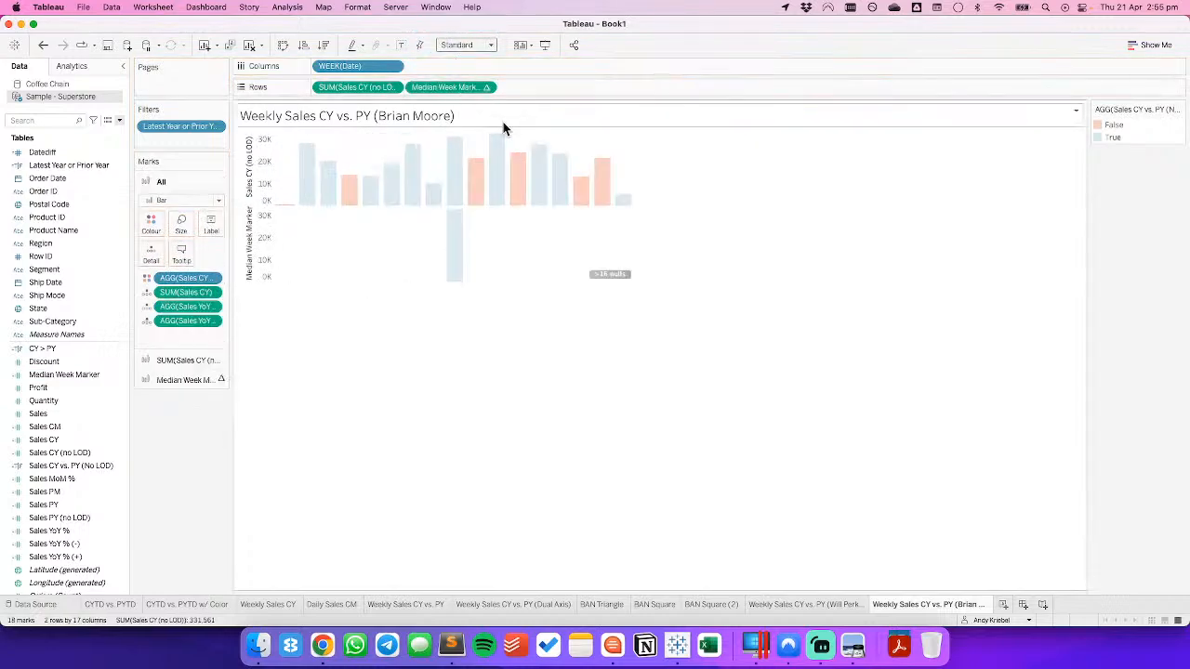
left_click(434, 84)
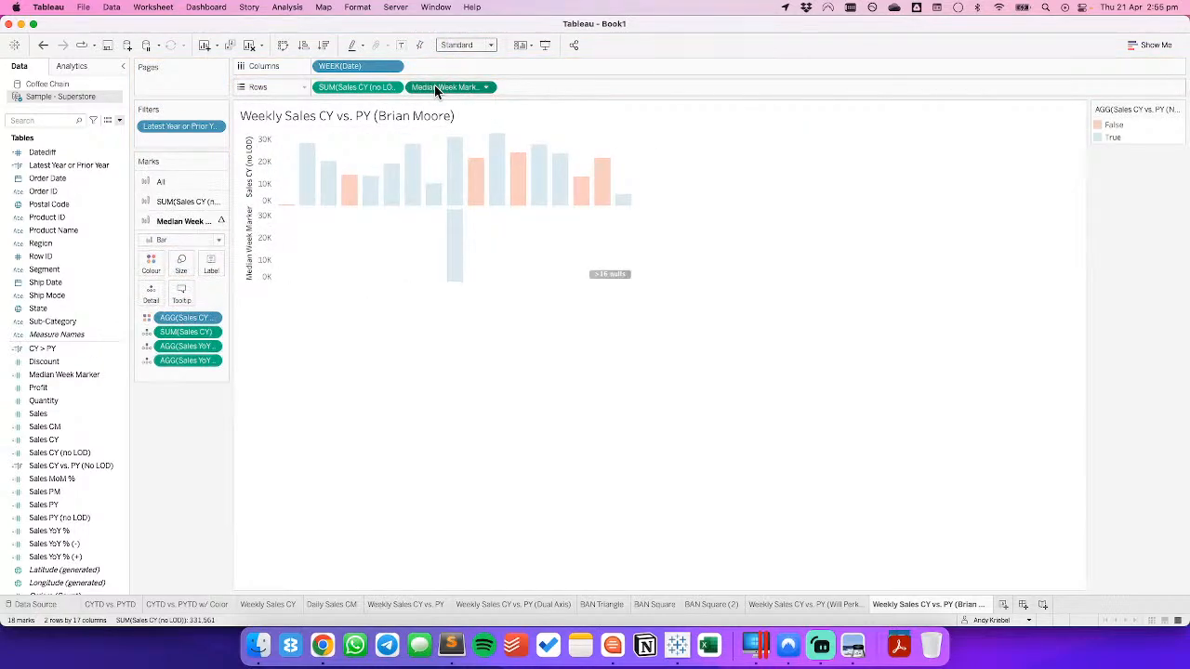
Check the Compute Using setting of Median Week Marker and hide the nulls indicator in the chart.
left_click(486, 87)
mouse_move(490, 233)
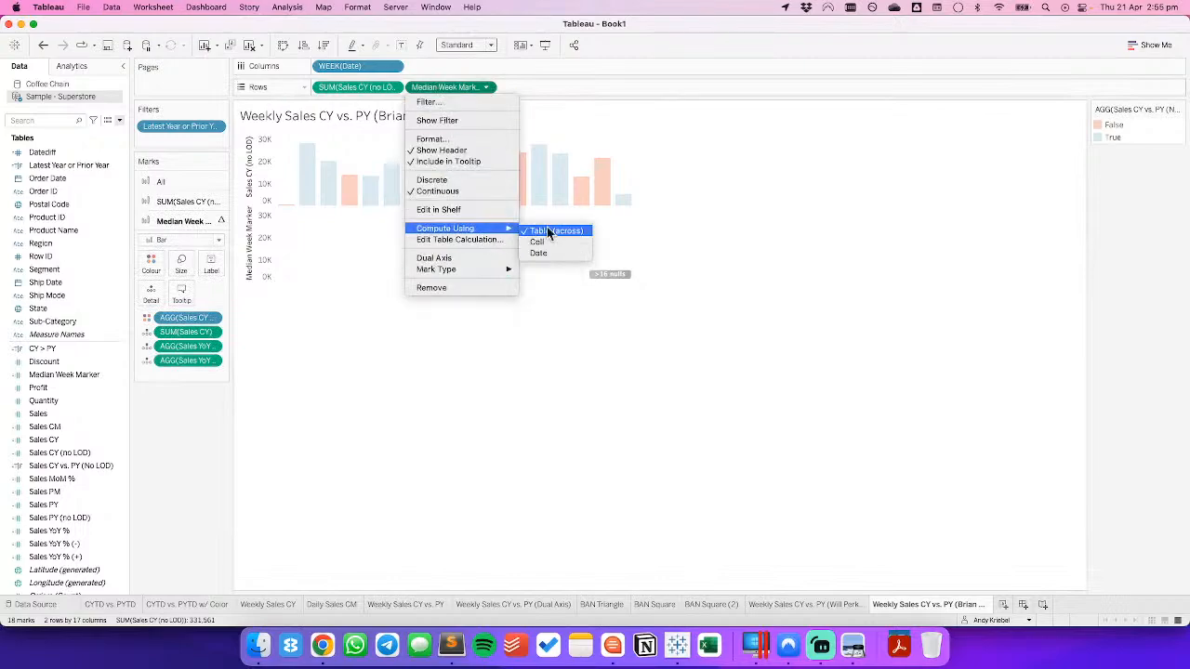
left_click(538, 345)
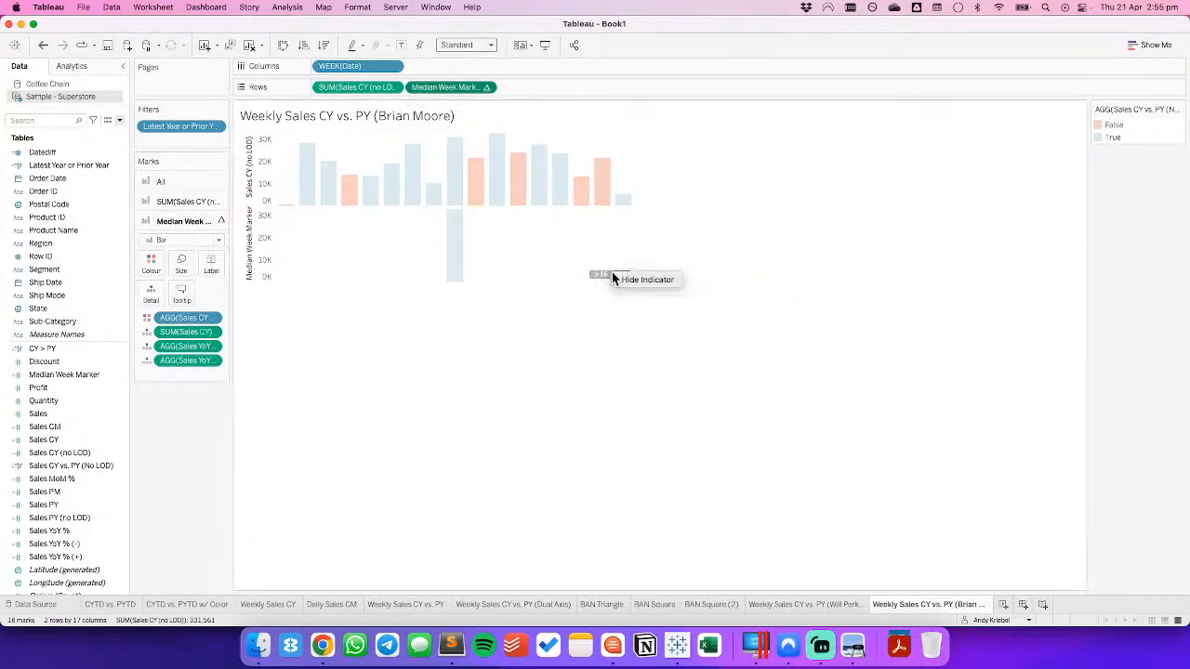
left_click(639, 278)
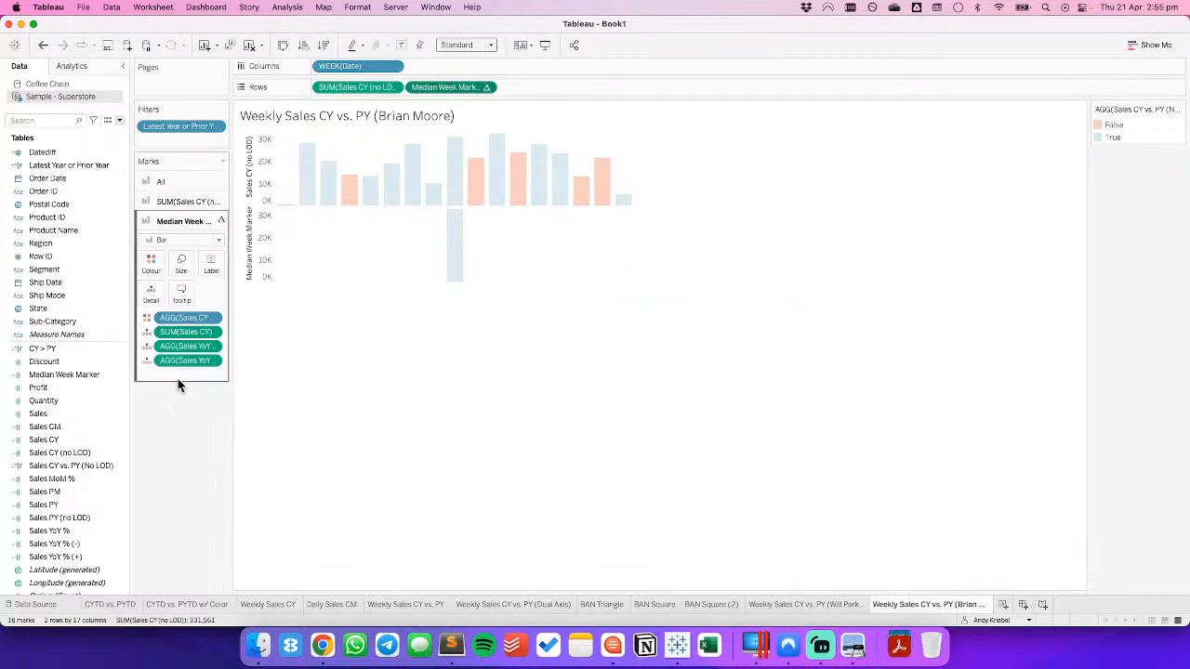
Change the Median Week Marker marks to Circle and assign SUM(Sales CY) and both Sales YoY % fields to Label.
left_click(183, 242)
left_click(176, 323)
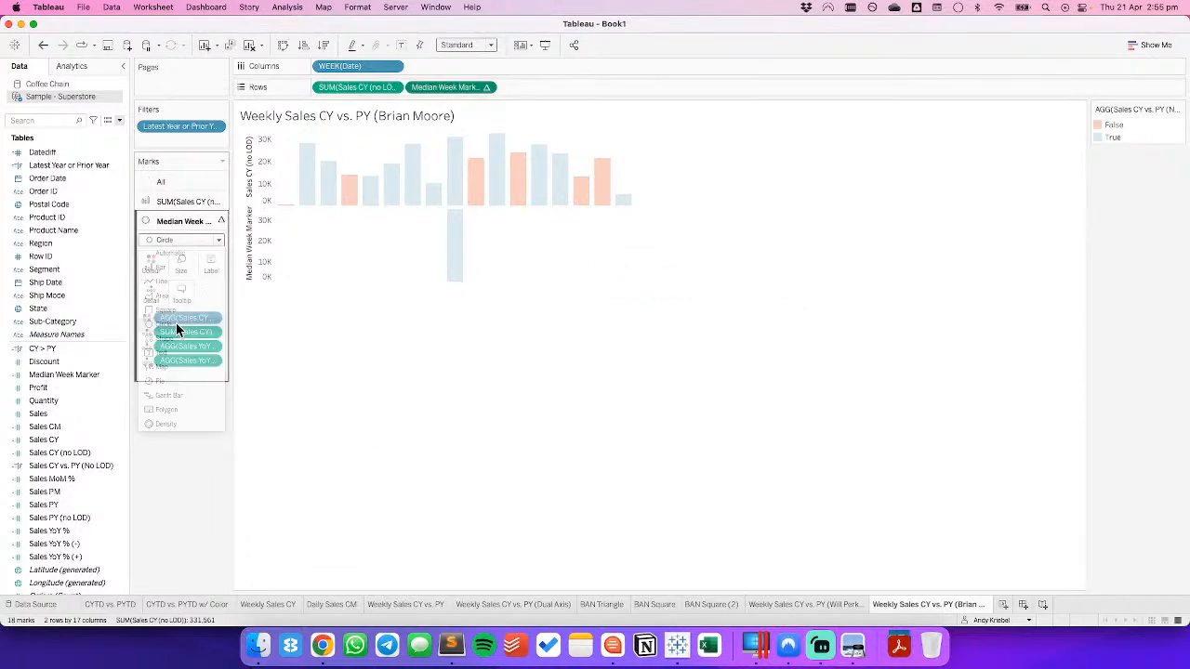
left_click(147, 334)
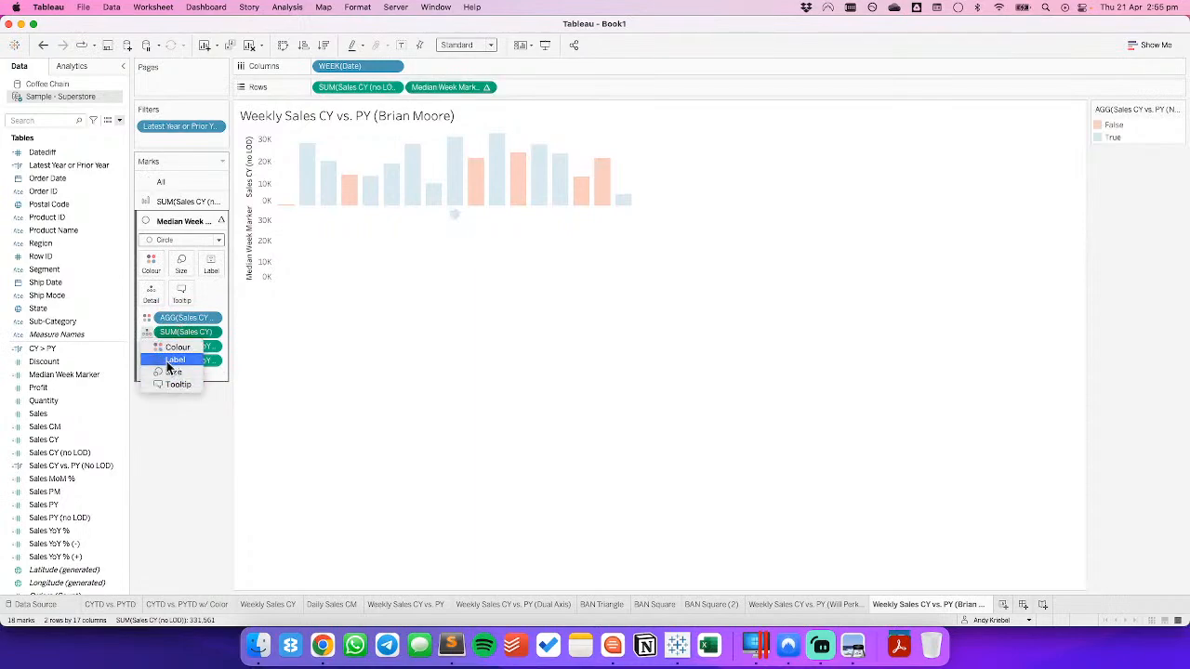
left_click(169, 361)
left_click(148, 347)
left_click(160, 372)
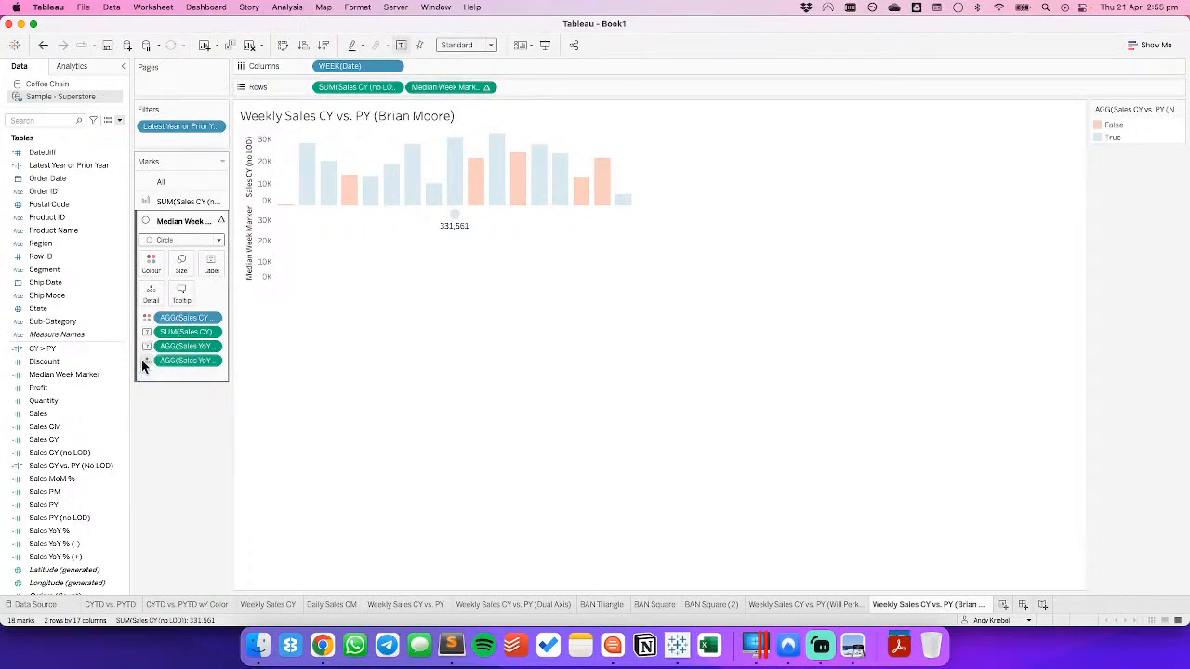
left_click(146, 361)
left_click(167, 398)
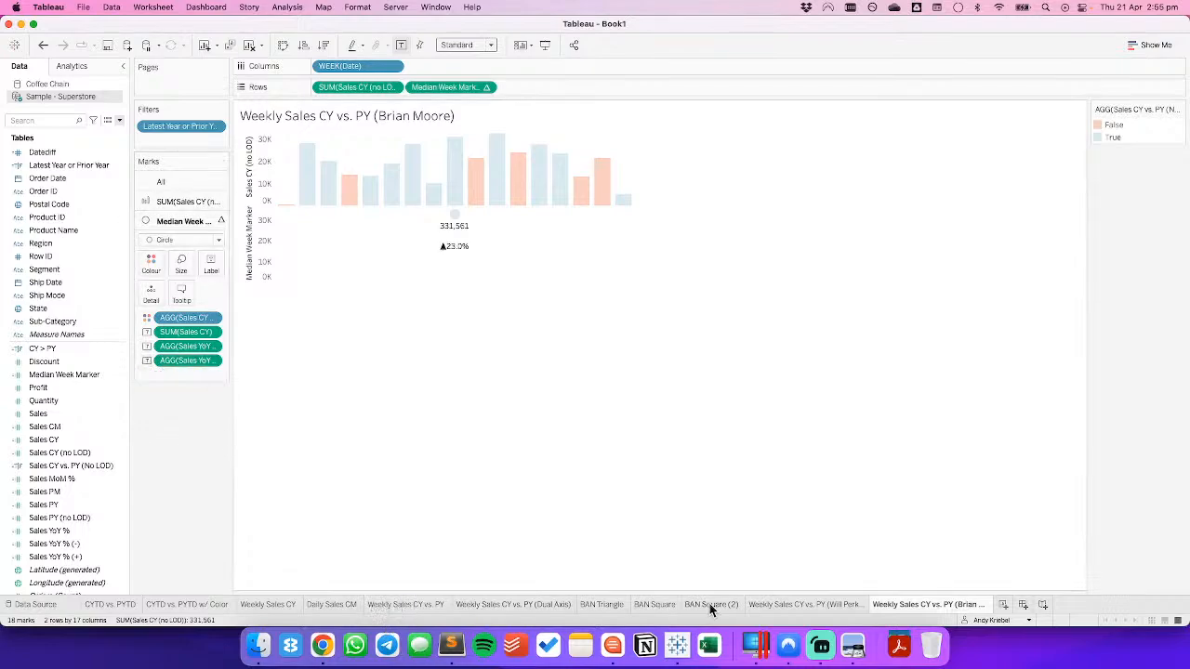
Copy the formatted label text of the AGG(AVG(0)) marks from the preceding Weekly Sales CY vs. PY sheet.
left_click(820, 606)
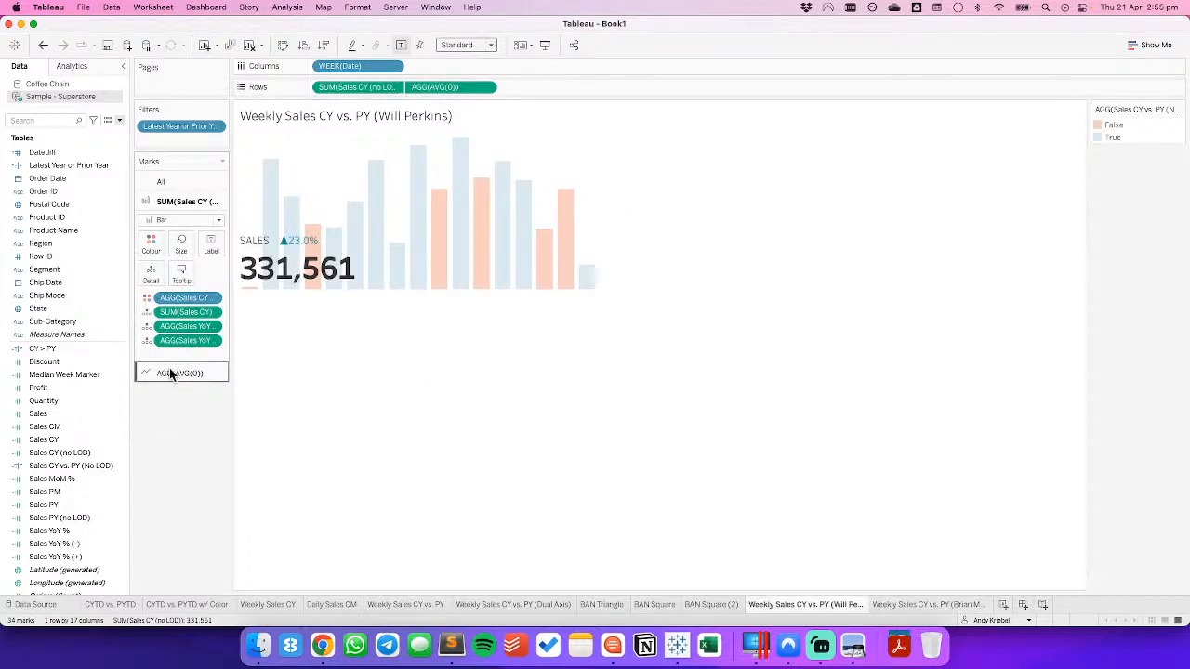
left_click(210, 267)
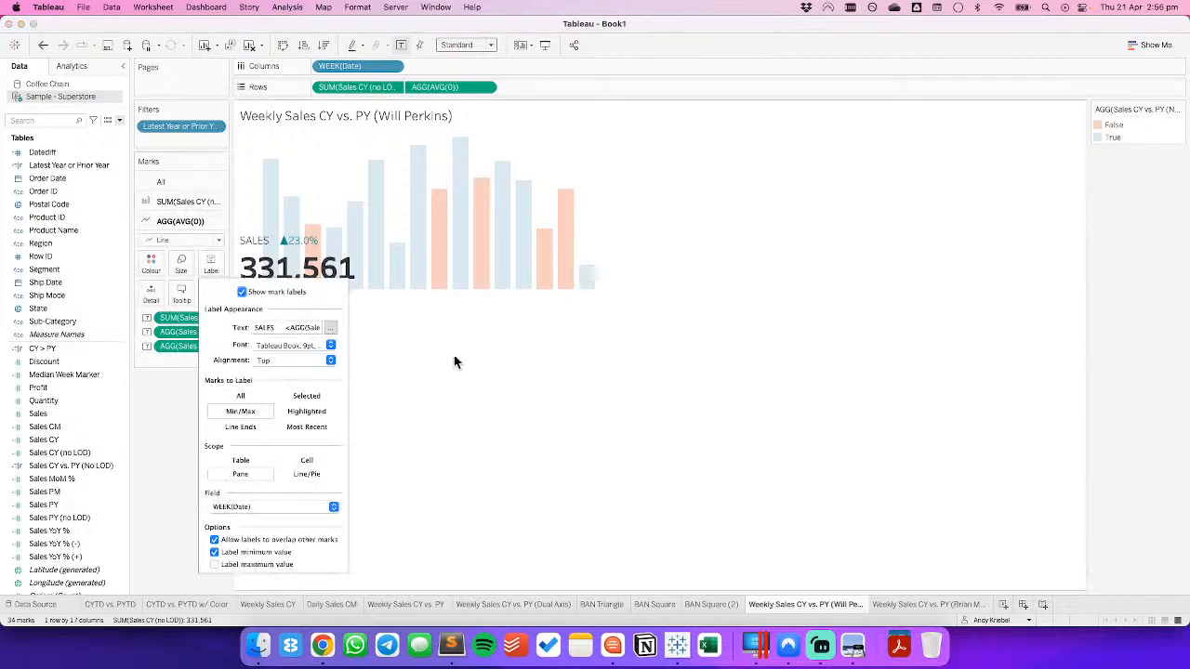
left_click(330, 327)
key("ctrl+c")
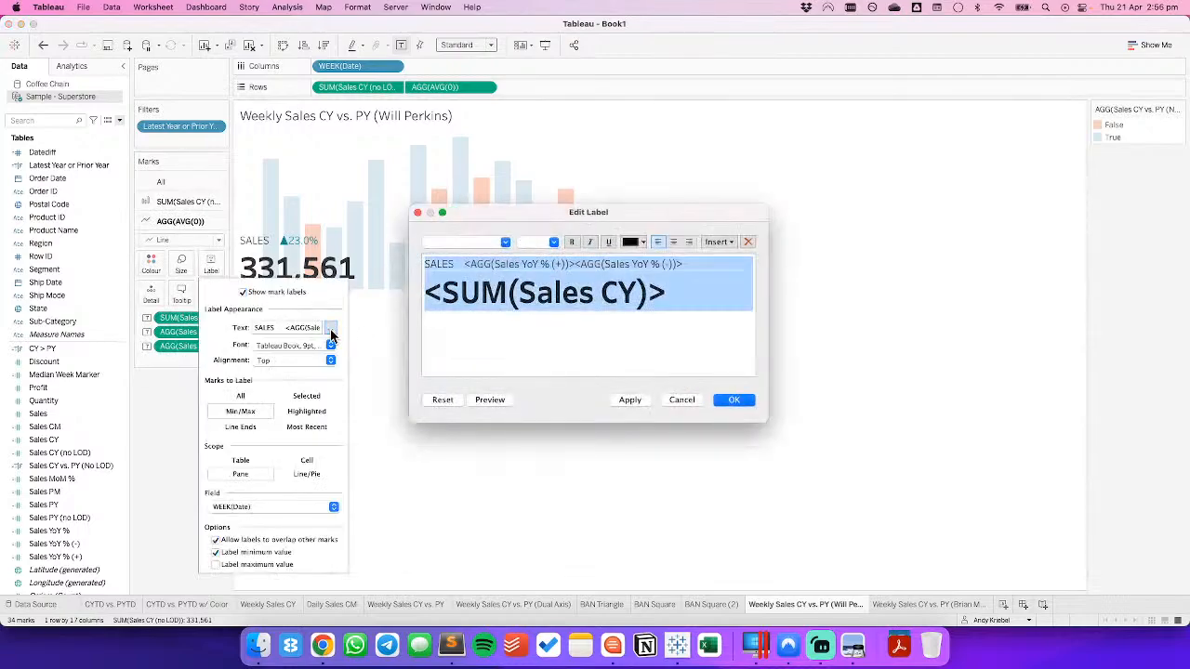
left_click(678, 403)
Replace the Median Week Marker label on the last worksheet with the copied SALES, YoY % and SUM(Sales CY) label text.
left_click(941, 604)
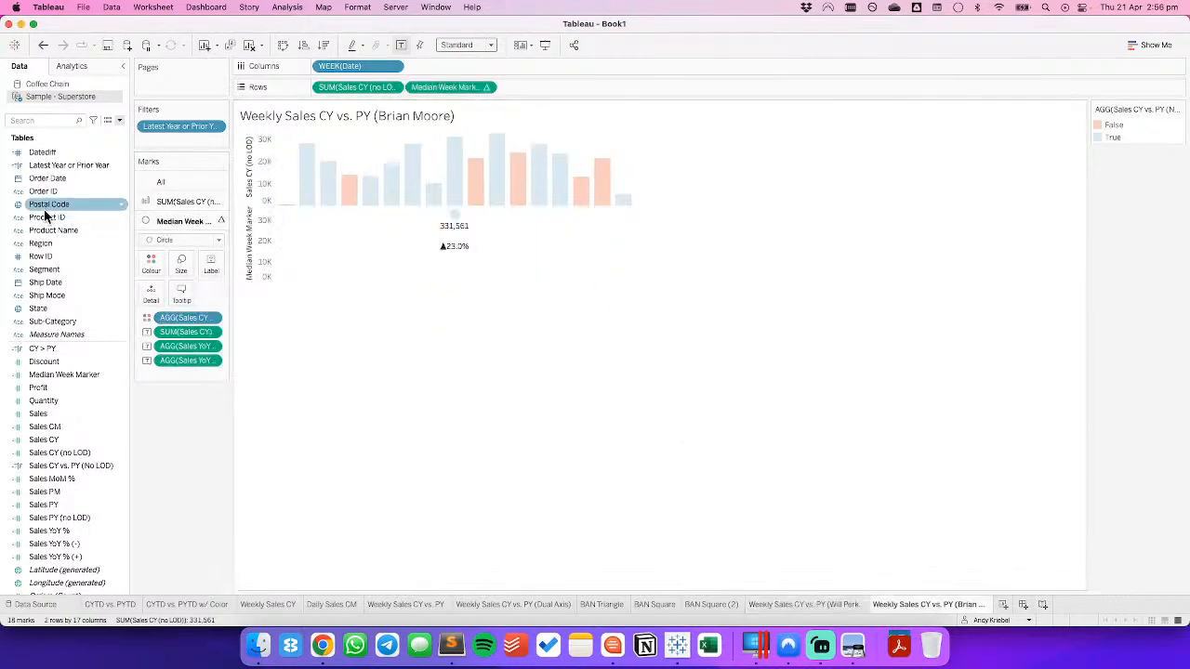
left_click(208, 265)
left_click(330, 327)
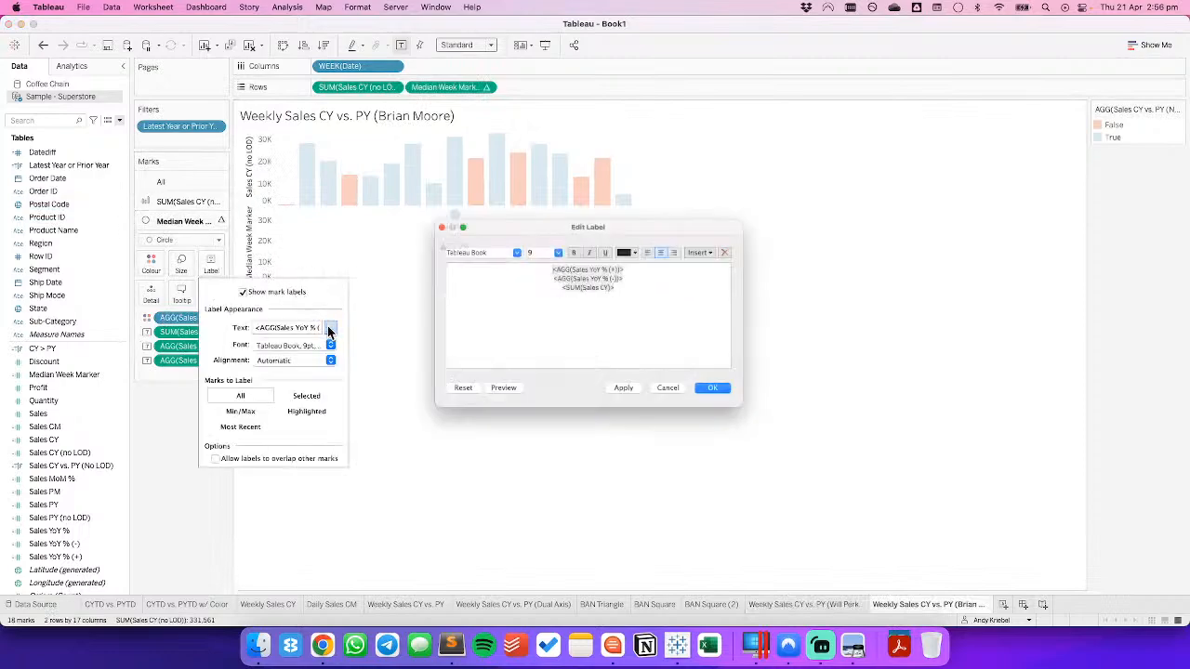
key("ctrl+v")
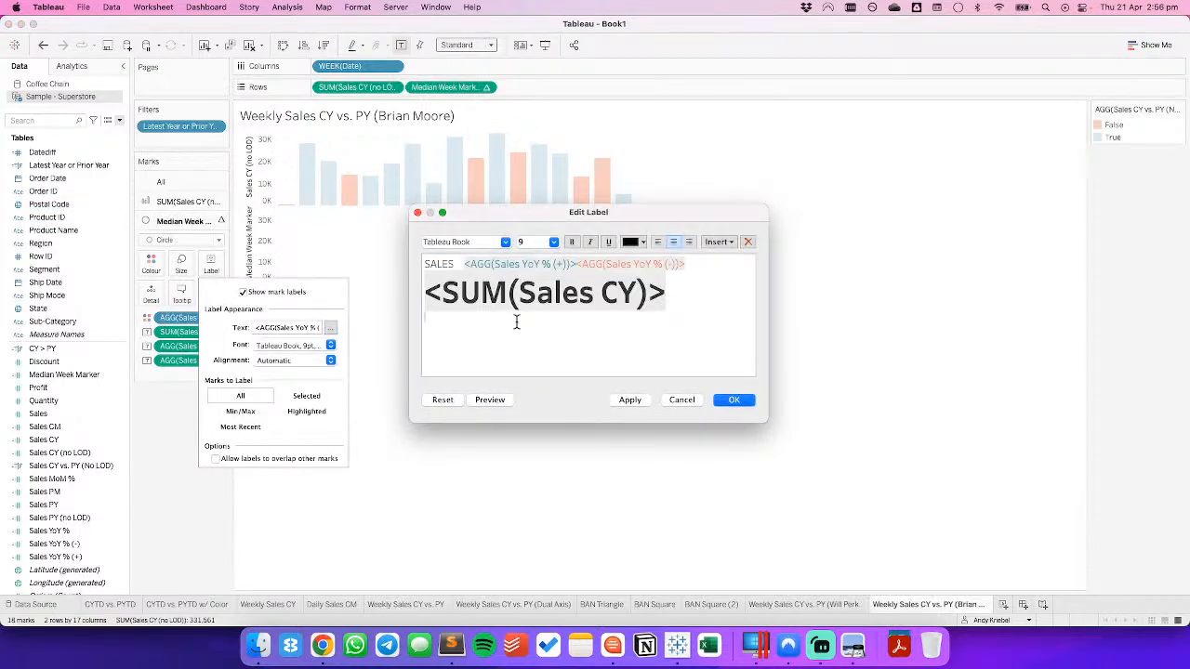
left_click(735, 400)
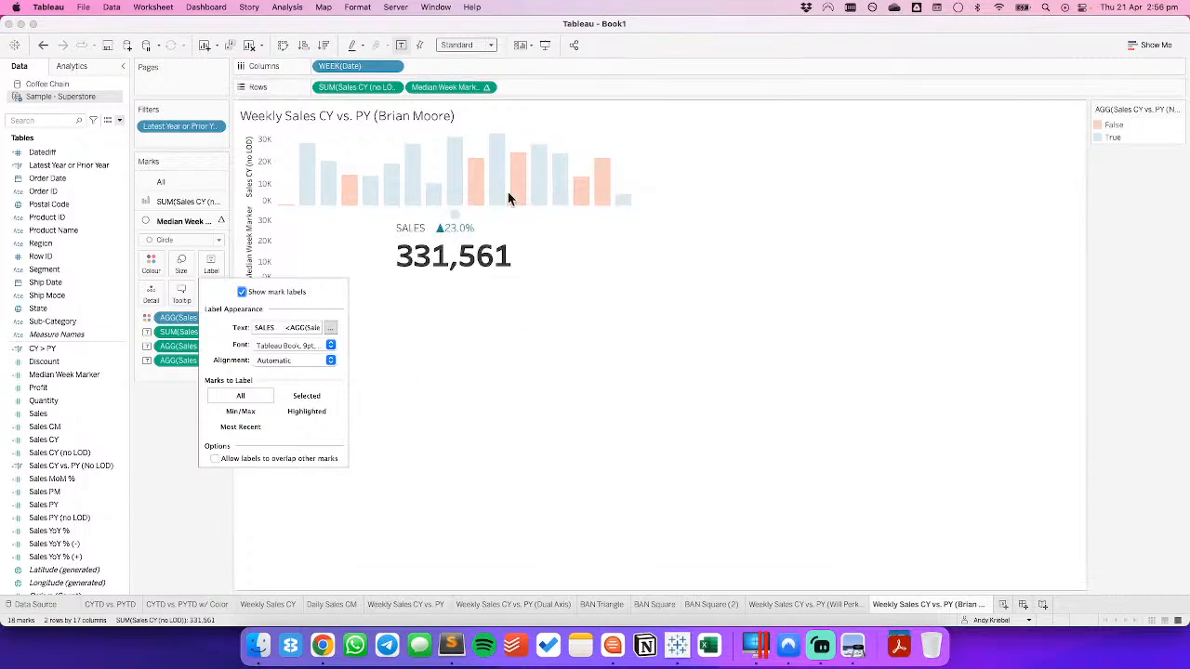
Make Median Week Marker a dual axis with the sales bars and synchronise the two axes.
left_click(486, 86)
left_click(469, 257)
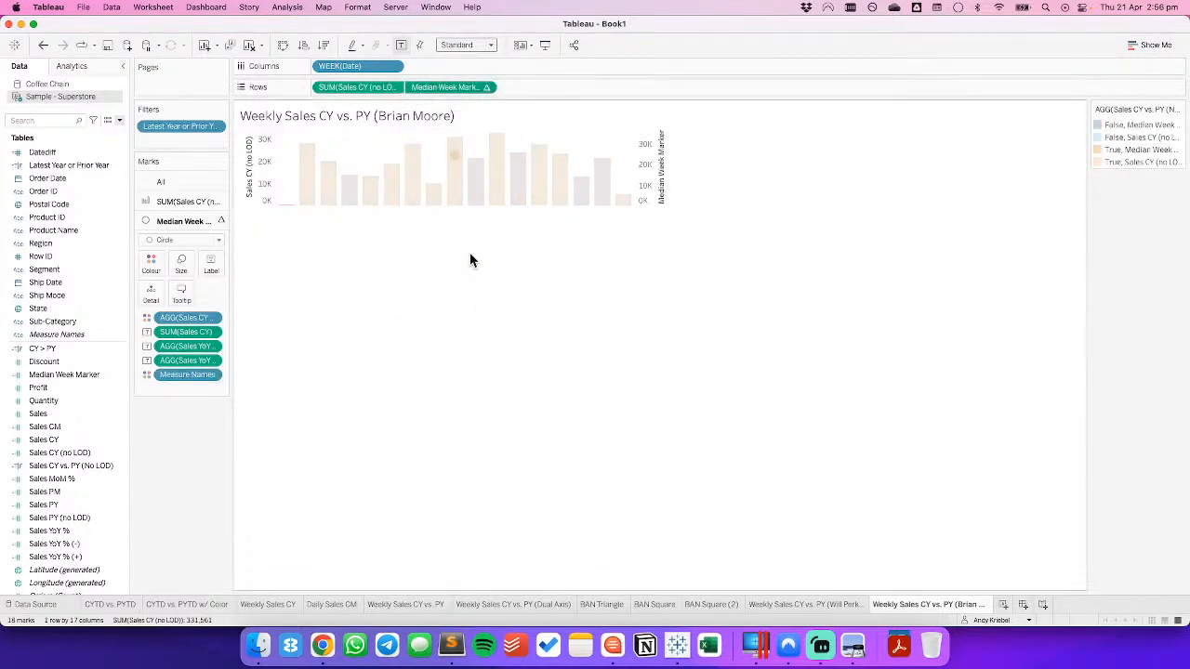
right_click(648, 175)
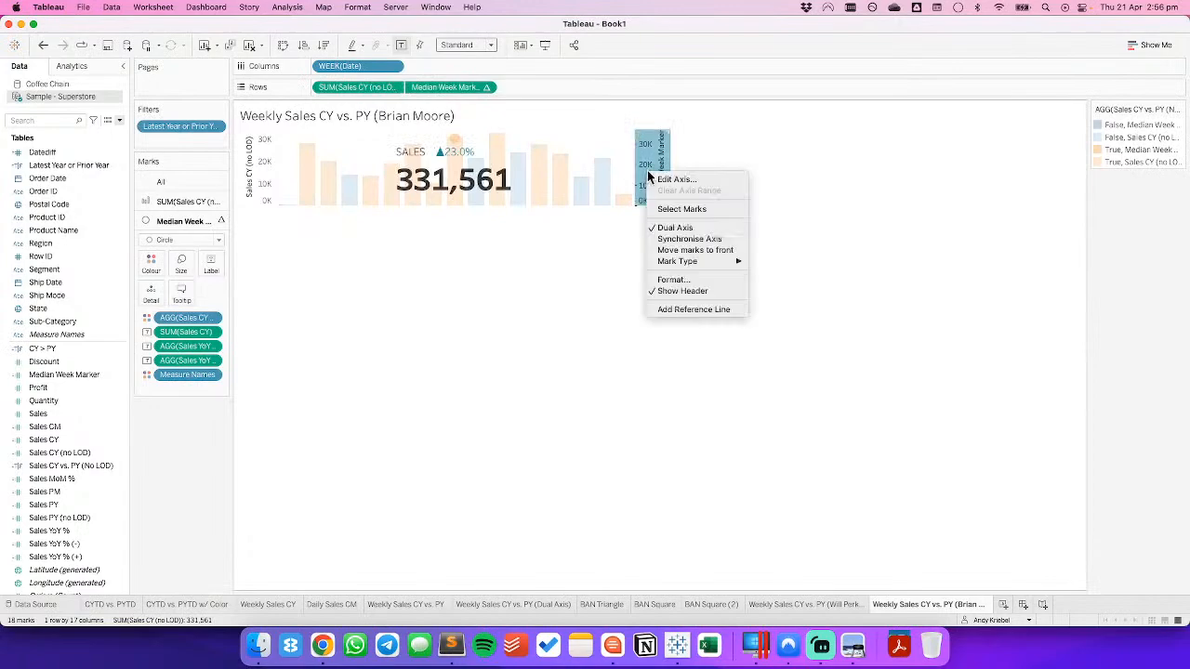
left_click(688, 239)
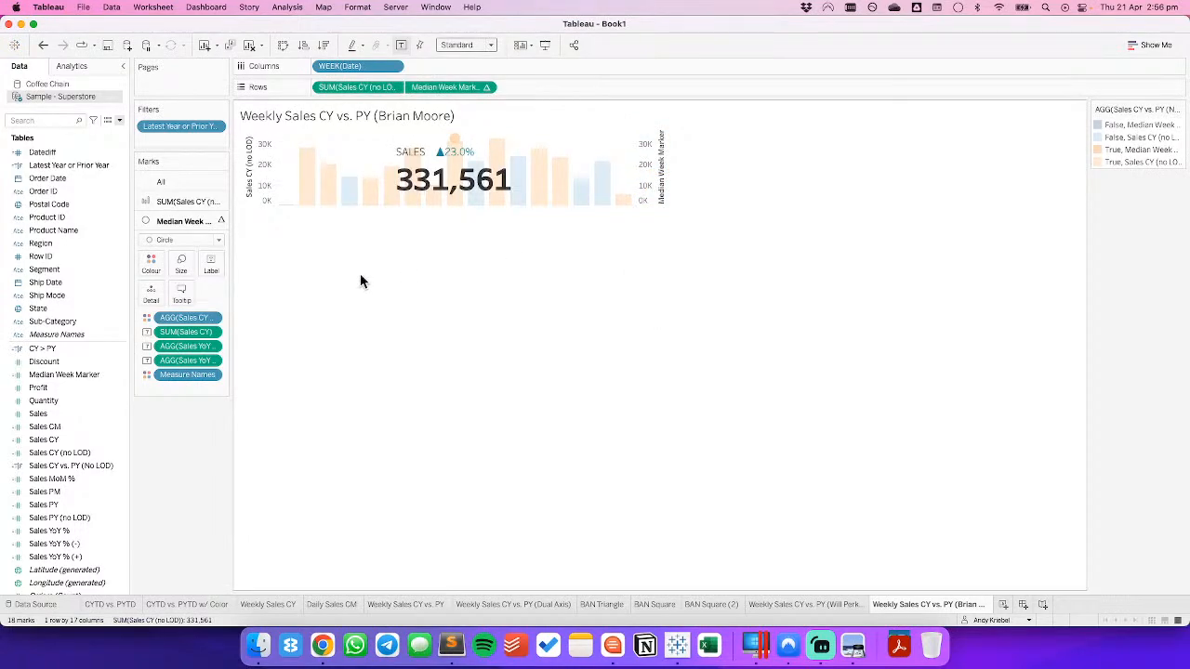
Shrink the Median Week Marker circle to the smallest mark size.
left_click(181, 264)
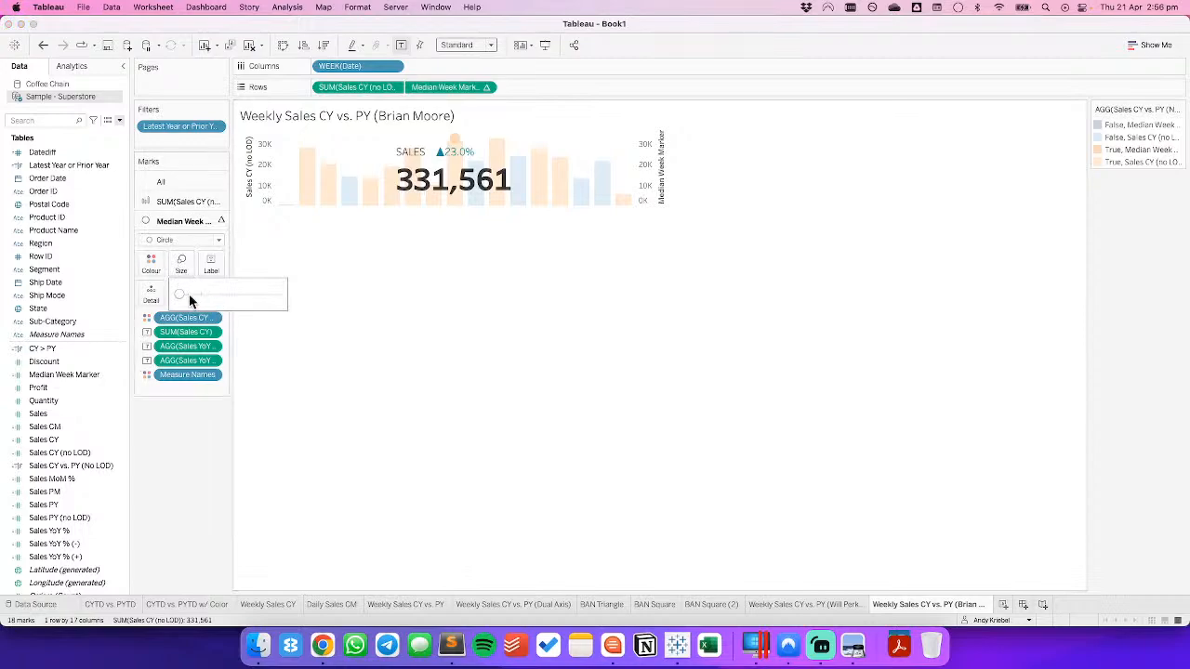
left_click_drag(203, 298, 176, 294)
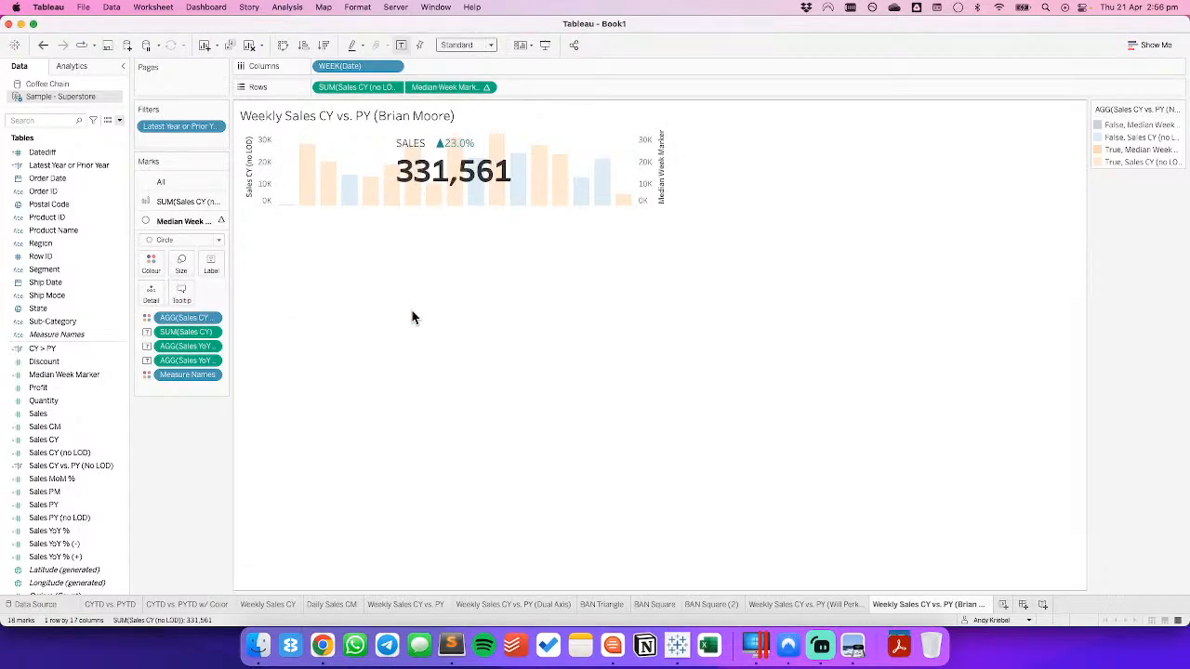
Remove Measure Names from the colour of all marks and hide the Sales CY (no LOD) and Median Week Marker axes.
left_click(160, 182)
left_click_drag(169, 332, 184, 420)
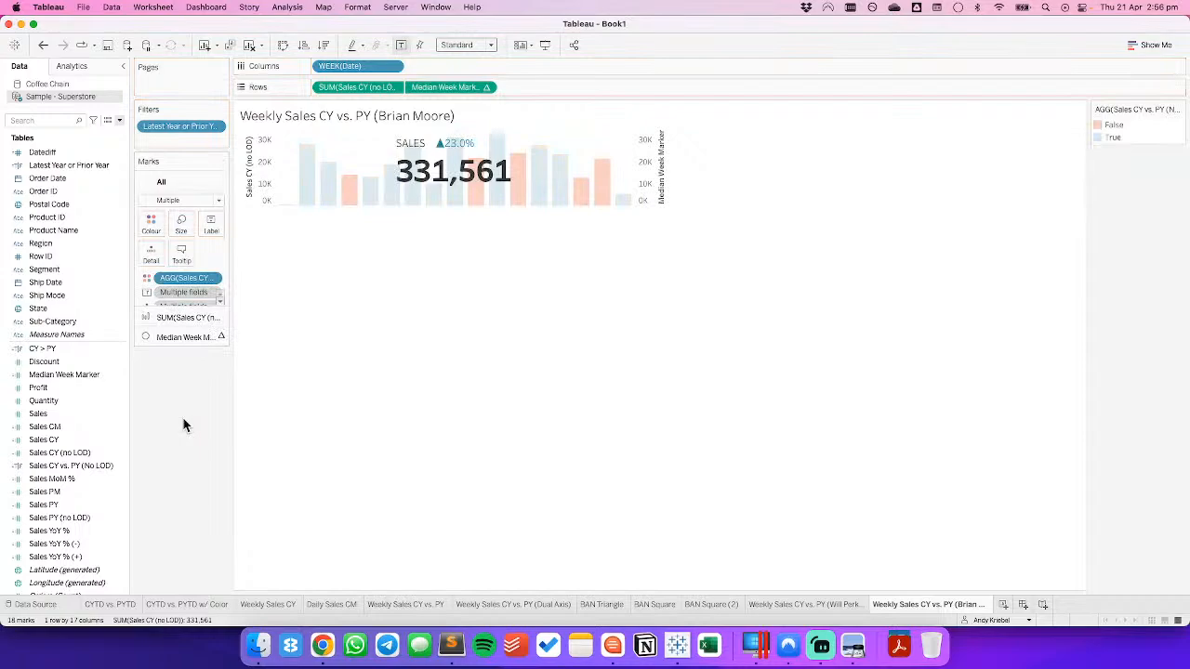
left_click(394, 87)
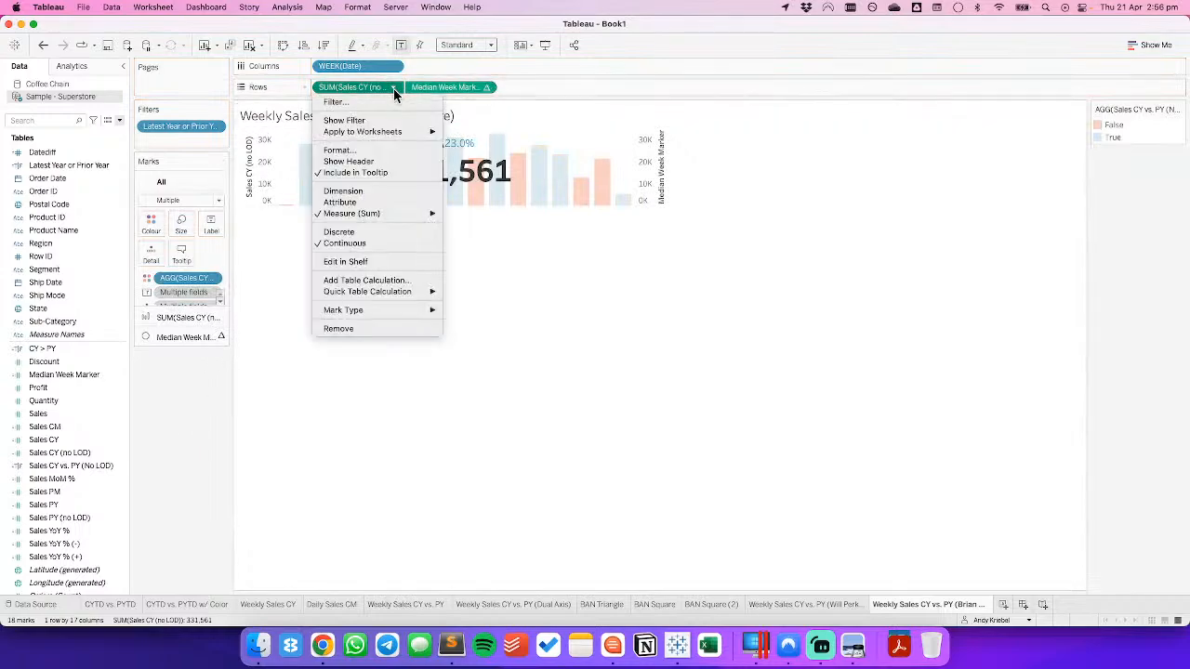
left_click(487, 85)
left_click(487, 86)
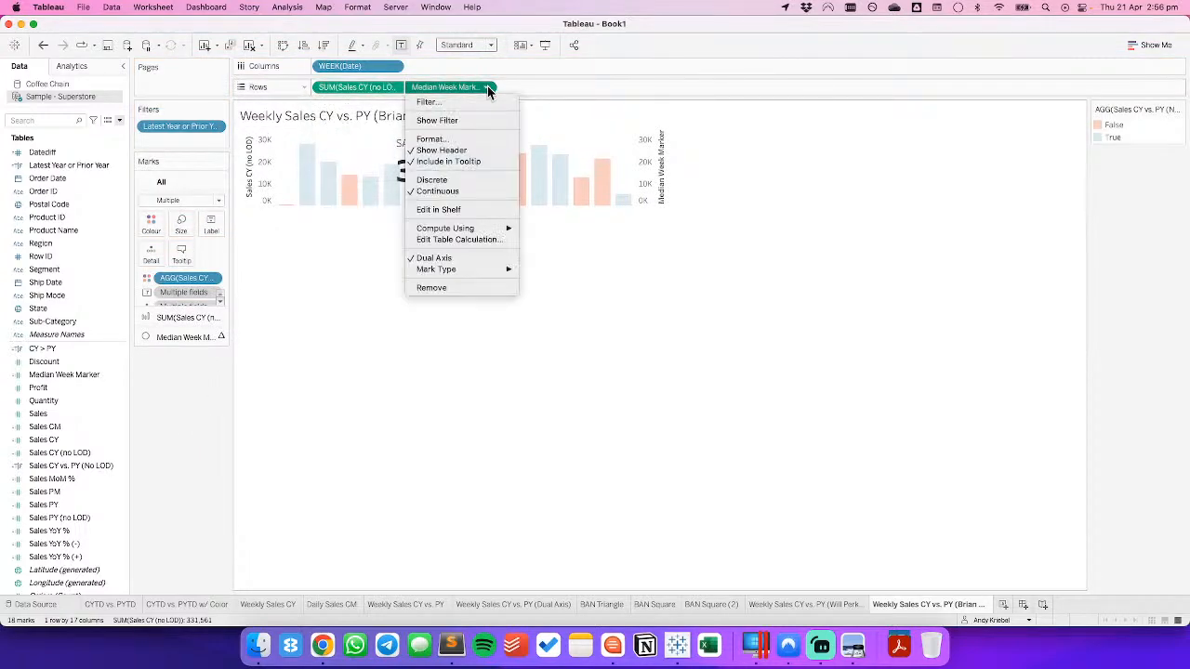
left_click(470, 149)
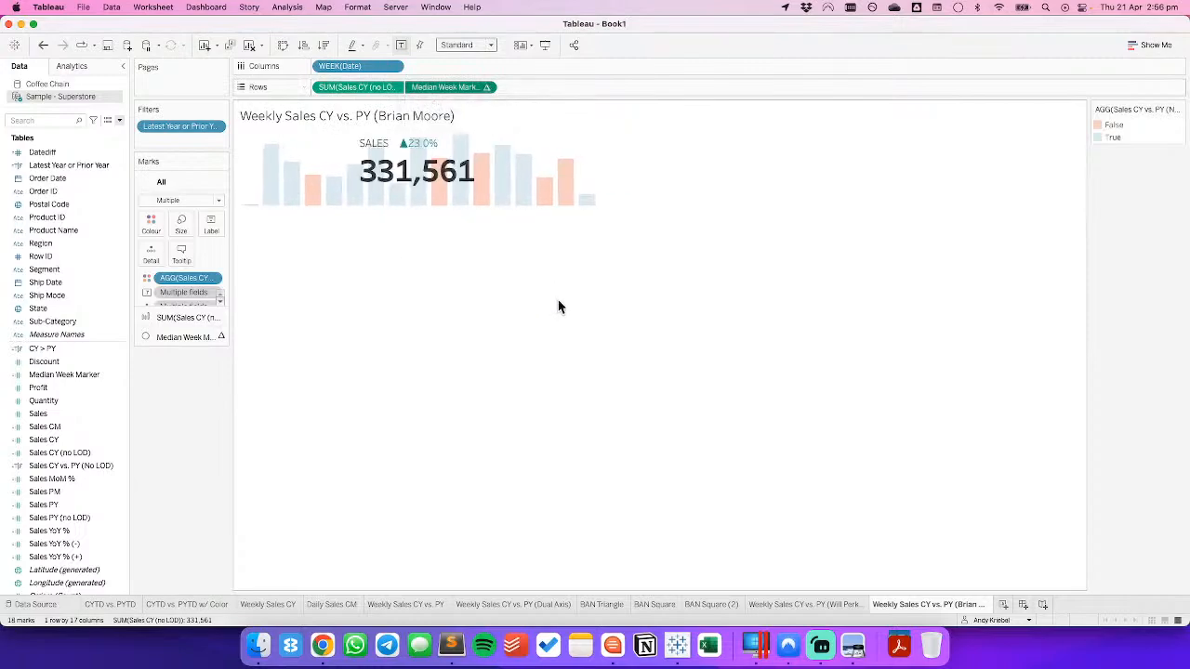
Check the example Superstore KPI dashboard and change the SALES text in the Median Week Marker label to TOTAL SALES.
key("super+Tab")
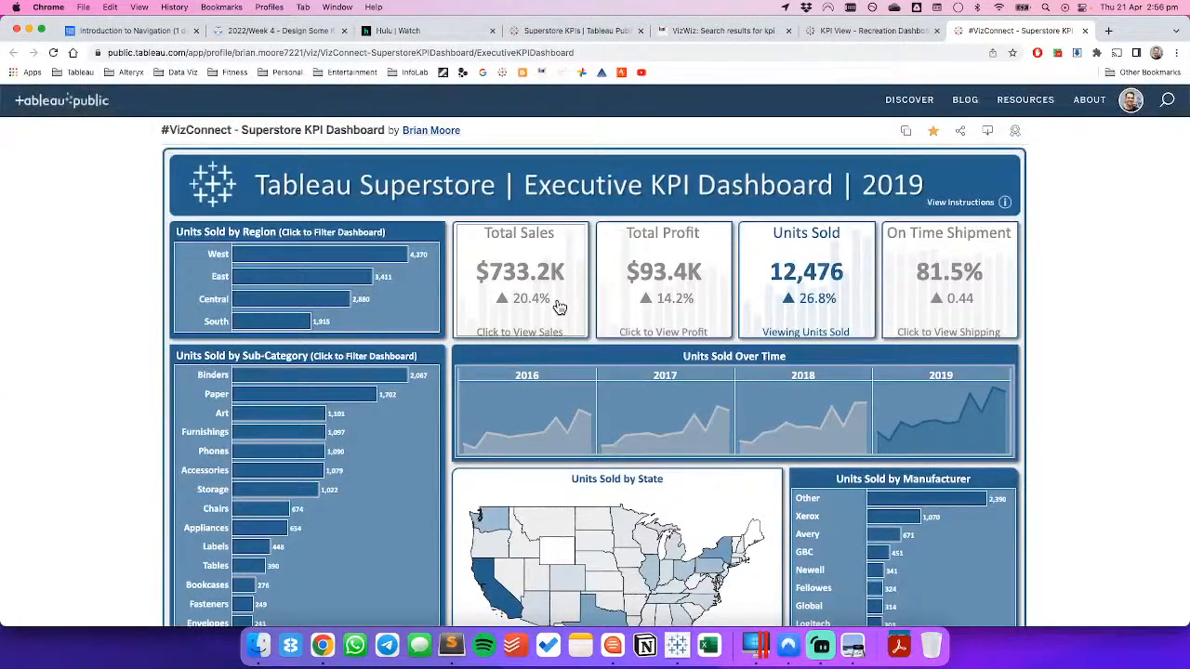
key("super+Tab")
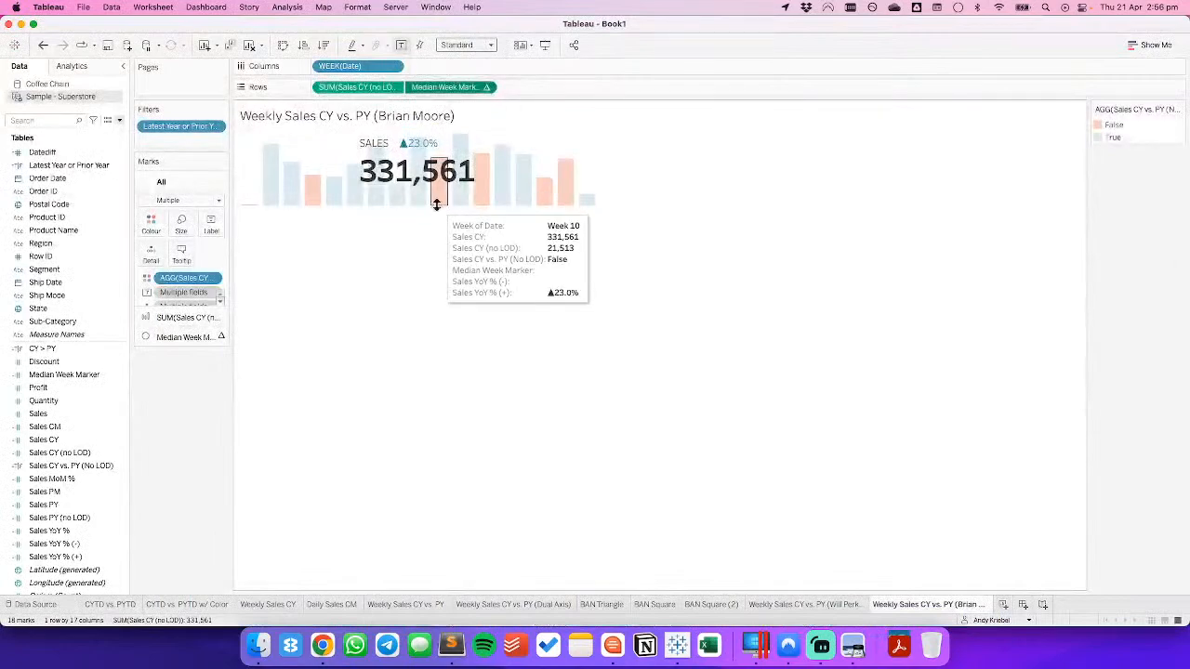
left_click(196, 337)
left_click(210, 267)
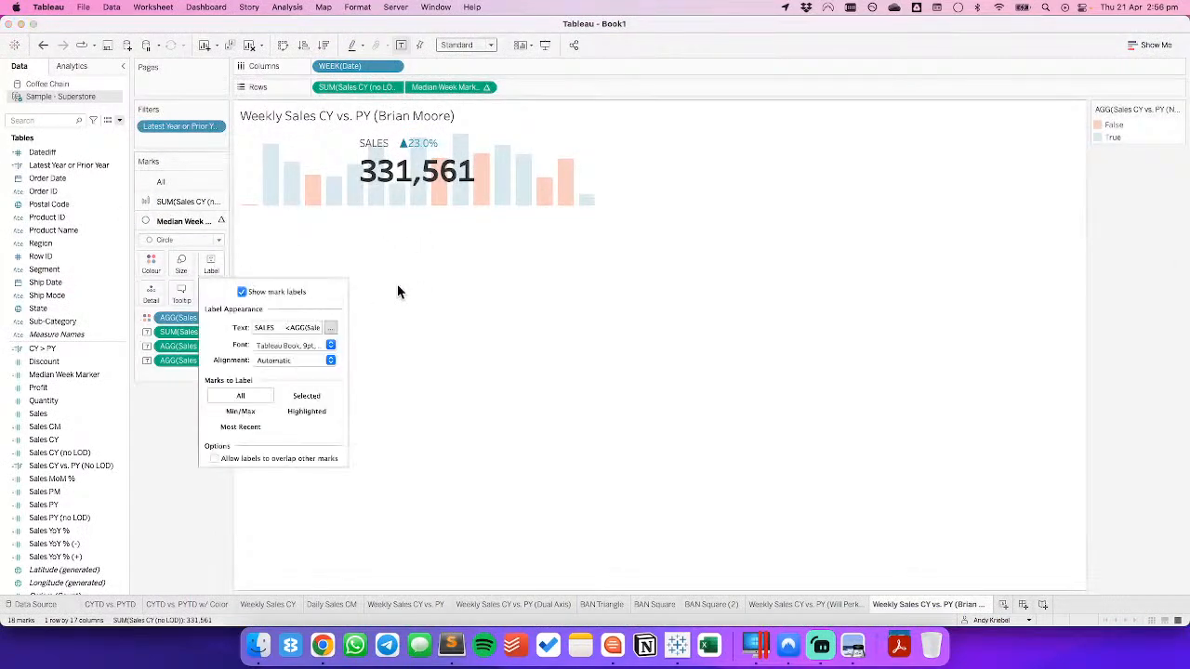
left_click(331, 327)
key("super+Tab")
key("super+Tab")
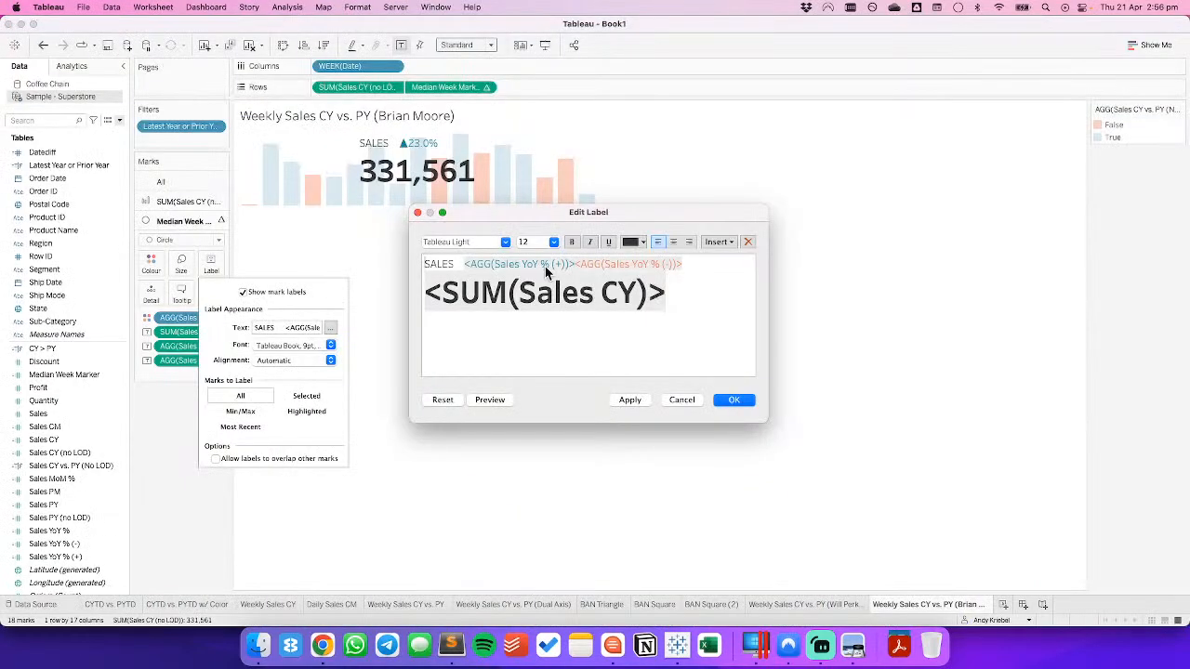
type("TOTAL")
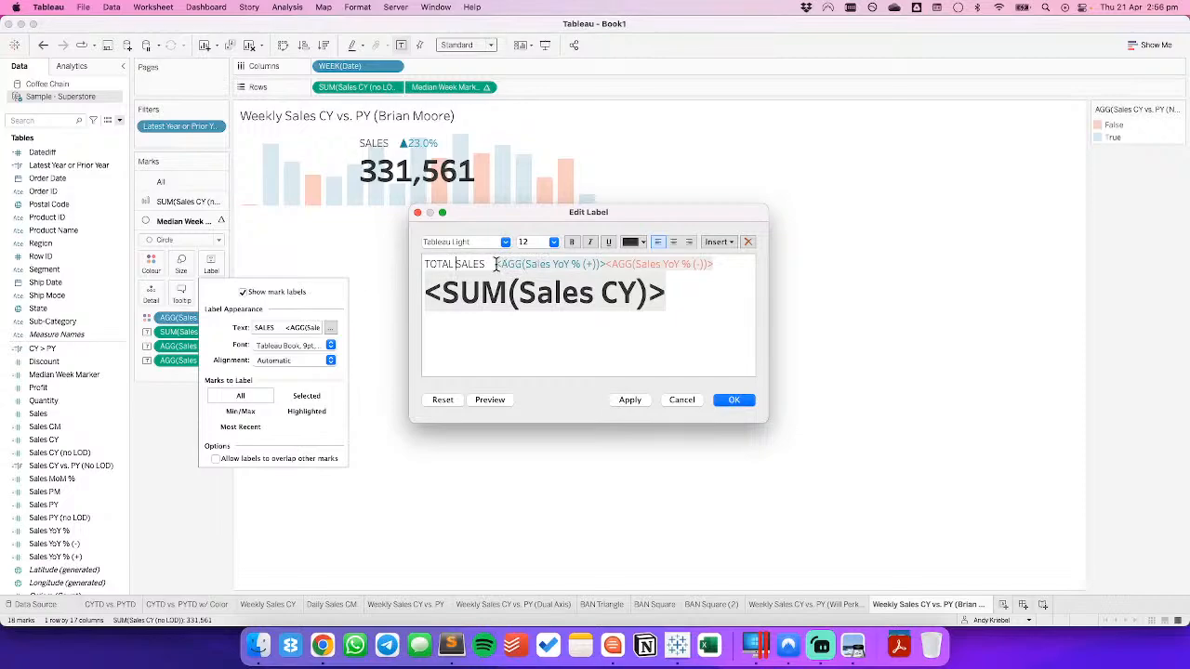
Move the two Sales YoY % fields to a new line below SUM(Sales CY) and centre all the label text.
left_click_drag(497, 265, 757, 266)
key("cmd+c")
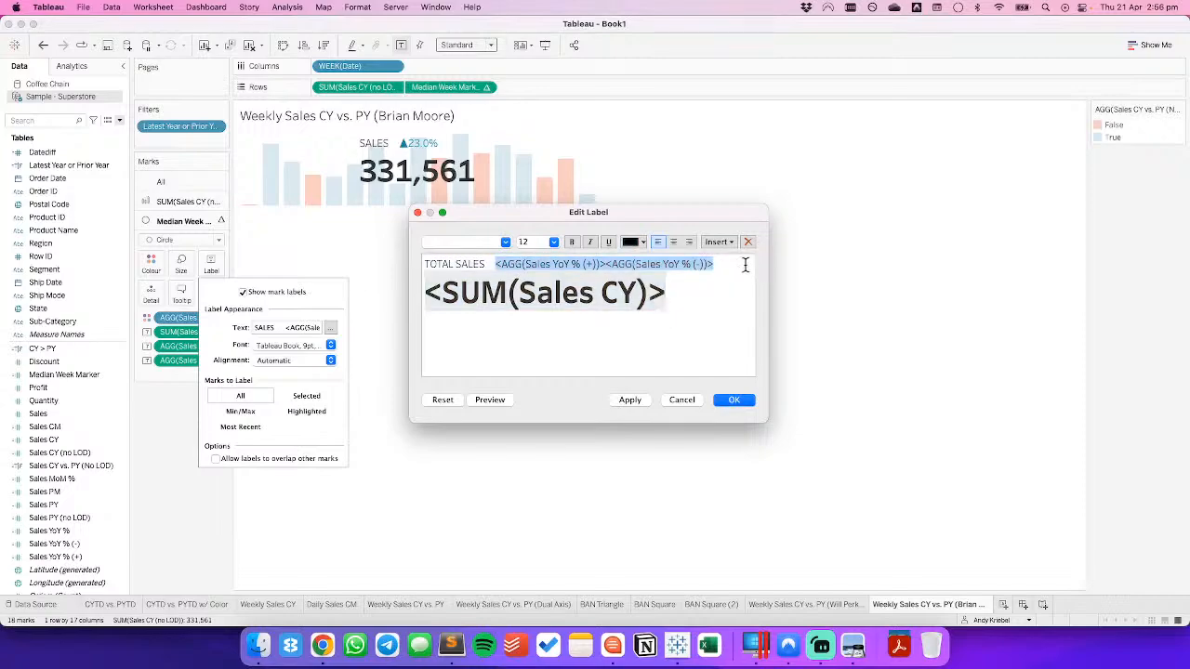
key("BackSpace")
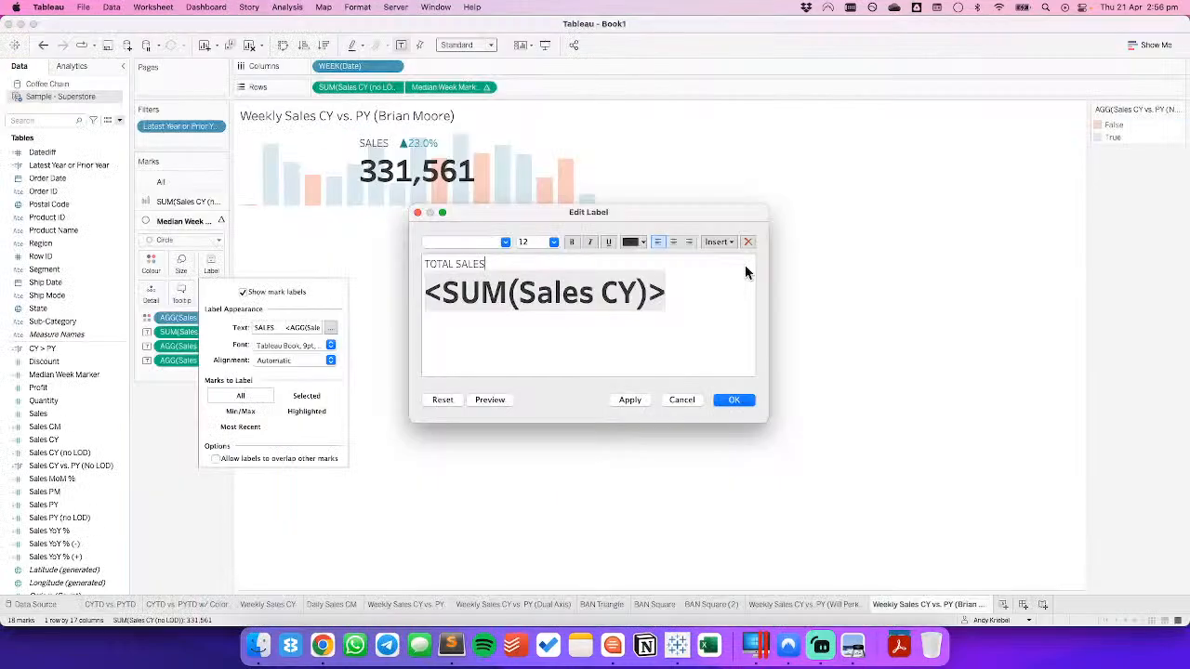
key("Down")
key("Right")
key("Return")
key("cmd+v")
key("cmd+a")
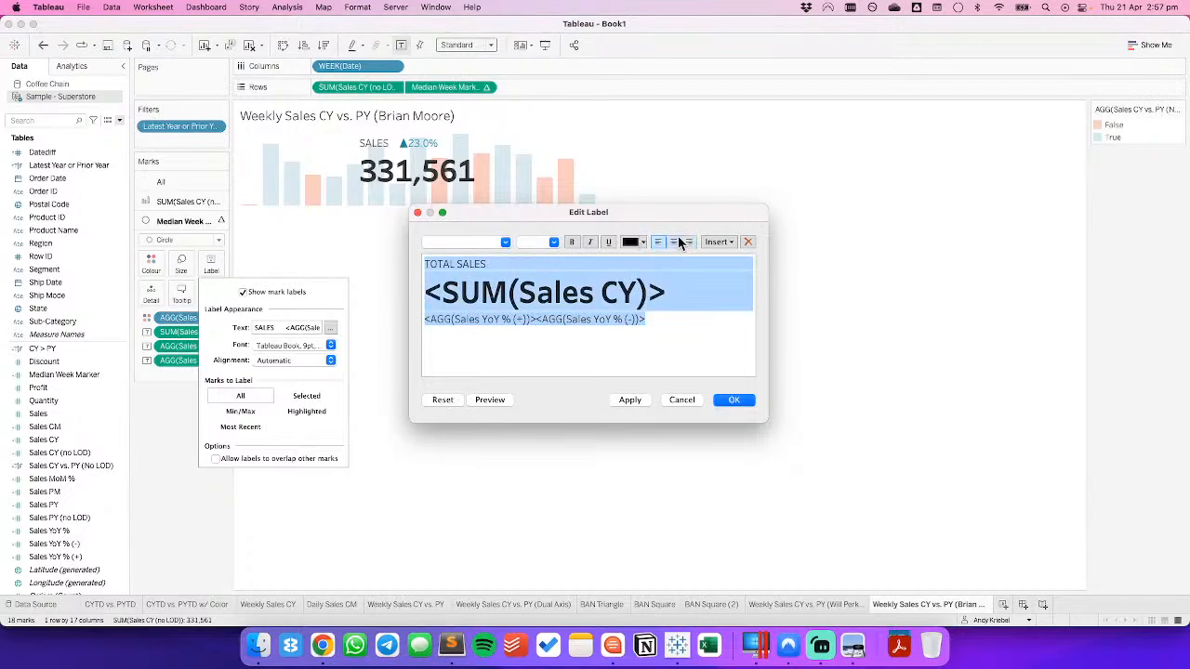
left_click(676, 241)
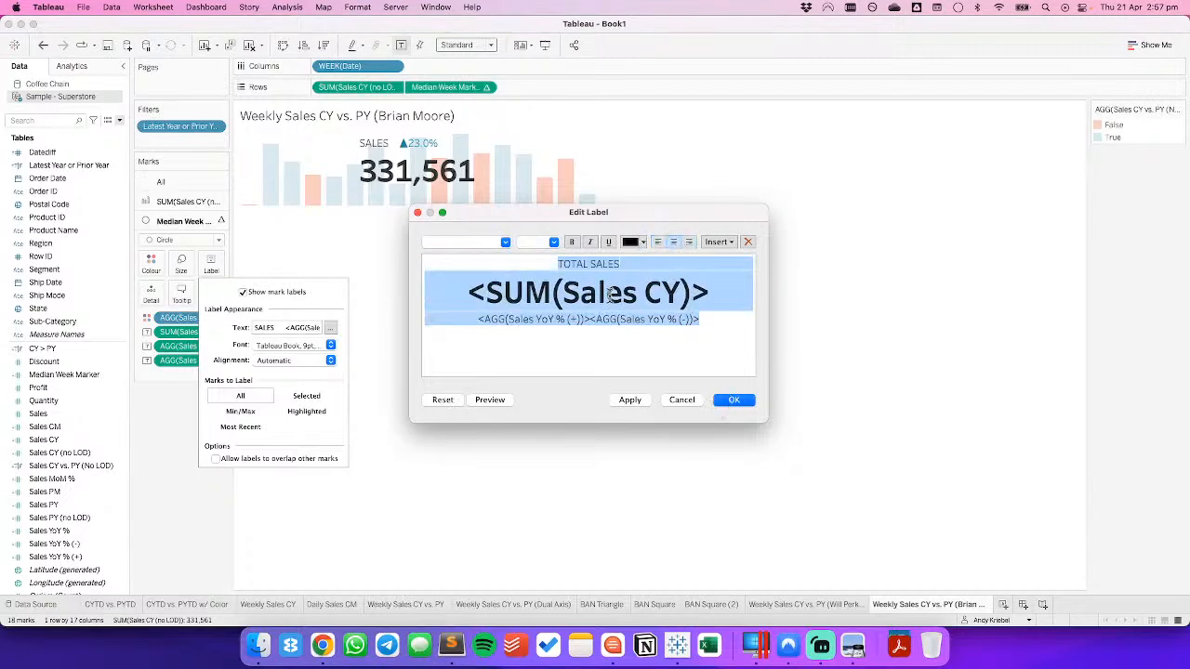
Set the label's SUM(Sales CY) text to size 24 and the Sales YoY % line to size 10.
left_click(550, 240)
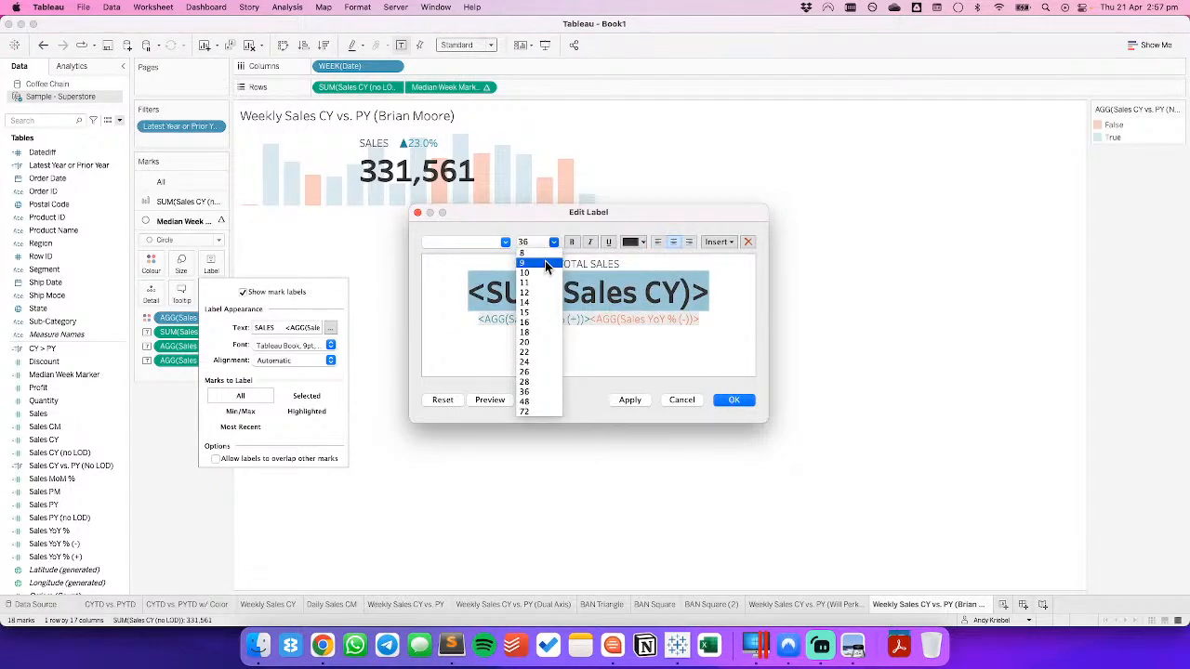
left_click(537, 361)
left_click_drag(478, 304, 707, 304)
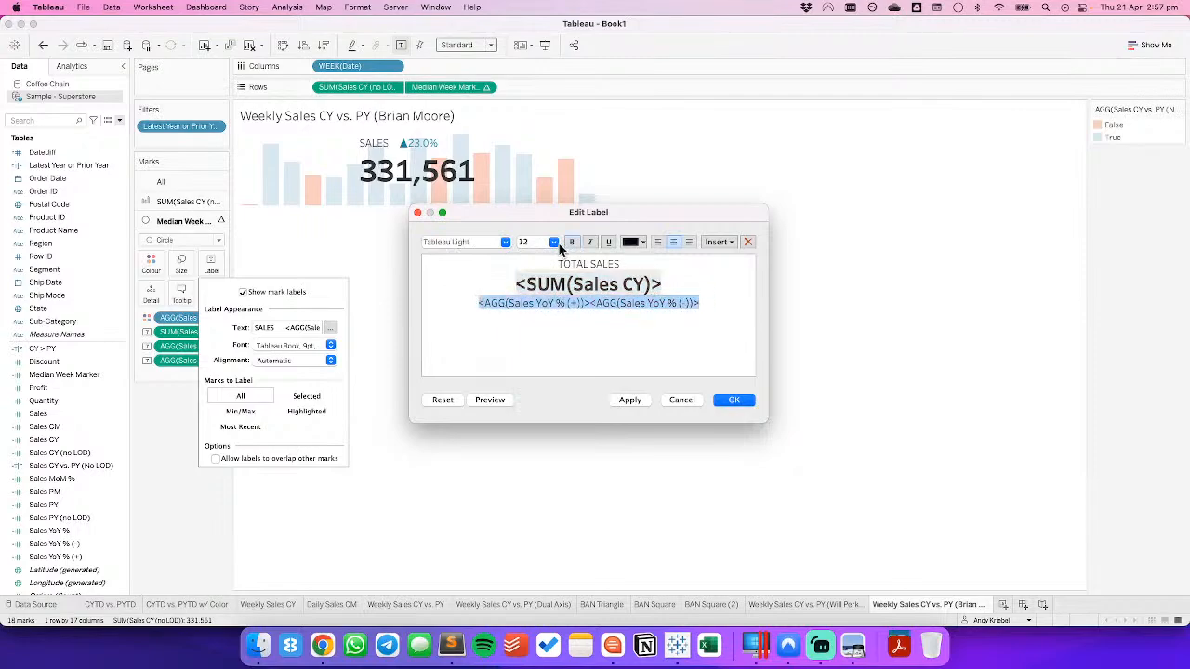
left_click(554, 242)
left_click(544, 271)
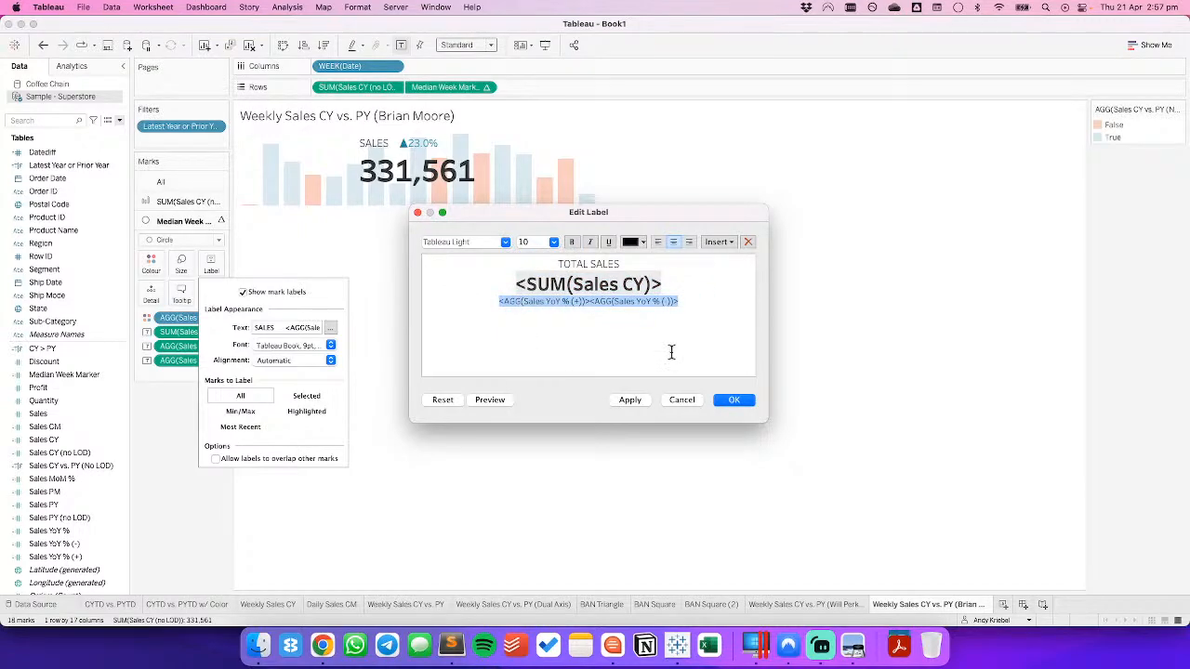
left_click(744, 401)
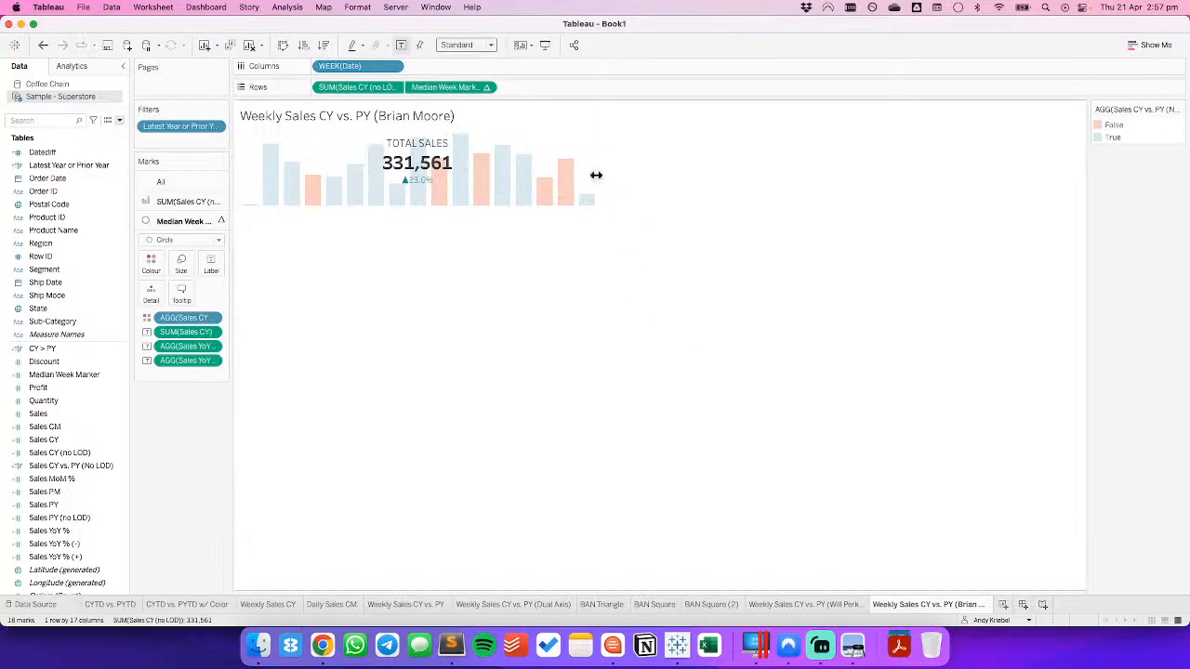
Narrow the weekly sales KPI chart and compare it with the Total Sales card in the example Executive KPI Dashboard in Chrome.
left_click_drag(596, 175, 459, 172)
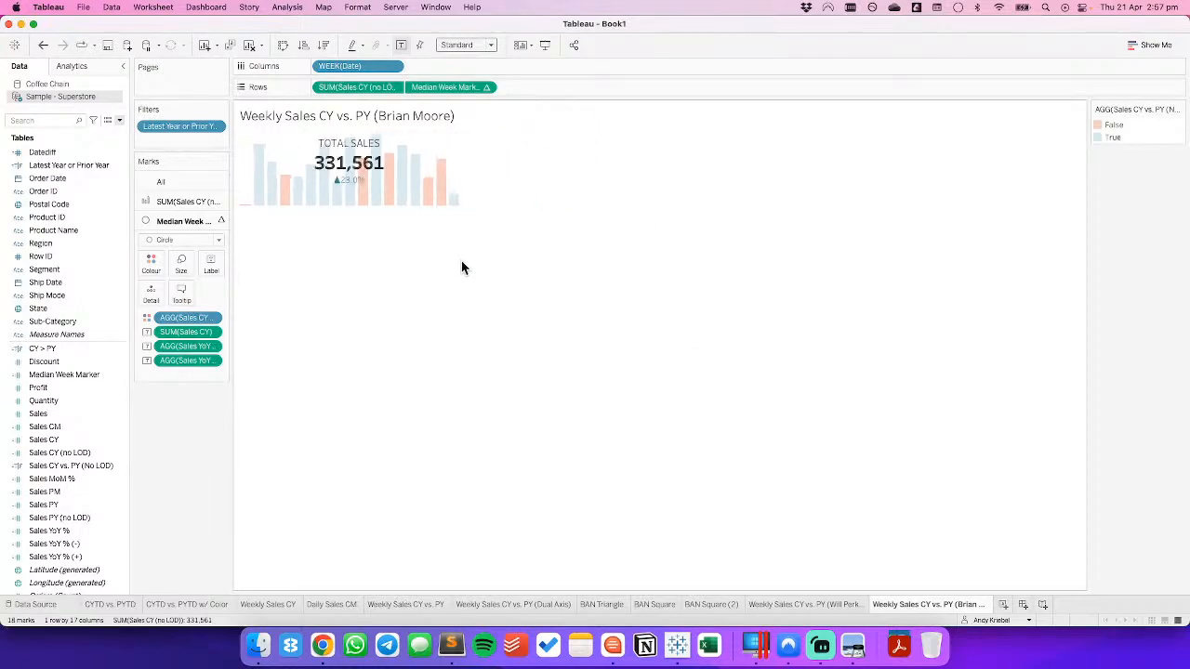
key("super+Tab")
key("super+Tab")
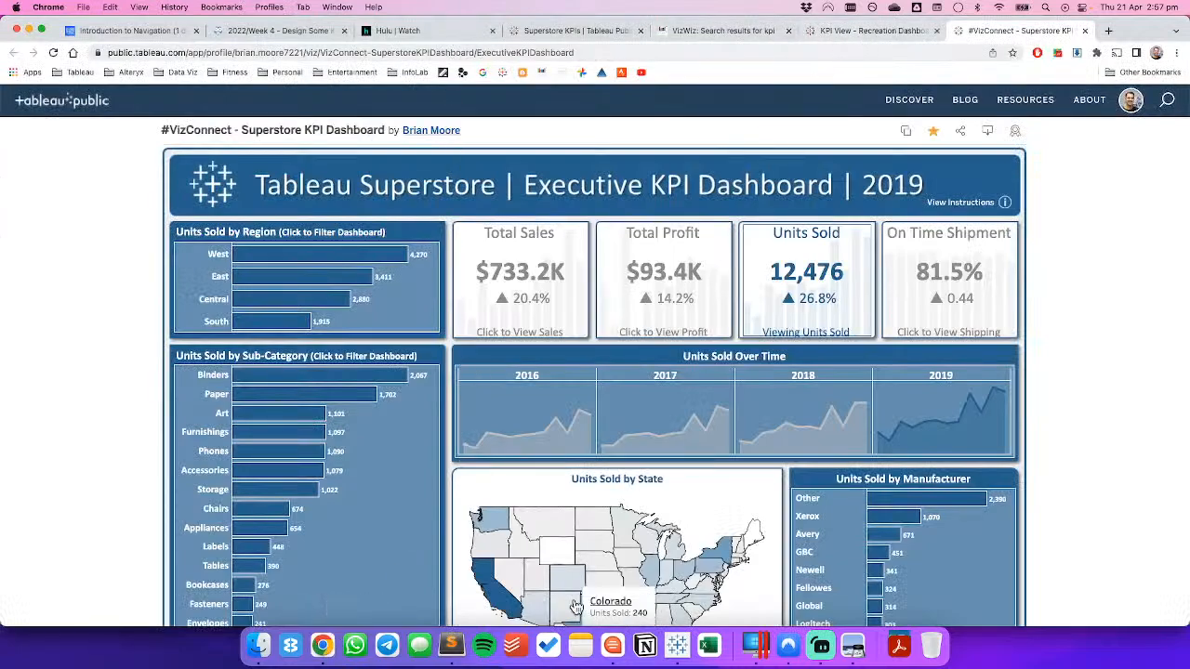
Examine the KPI designs in the RETAIL - POS and Info Lab Template dashboards linked from the Designing KPIs notes in Quip.
left_click(613, 645)
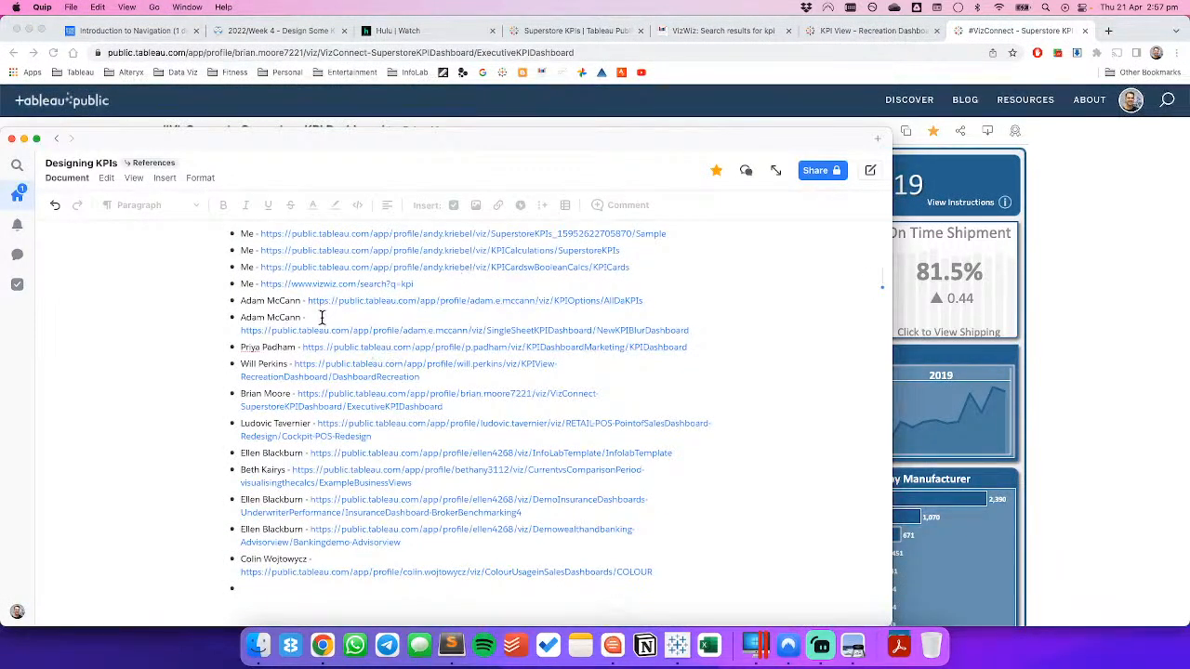
left_click(341, 431)
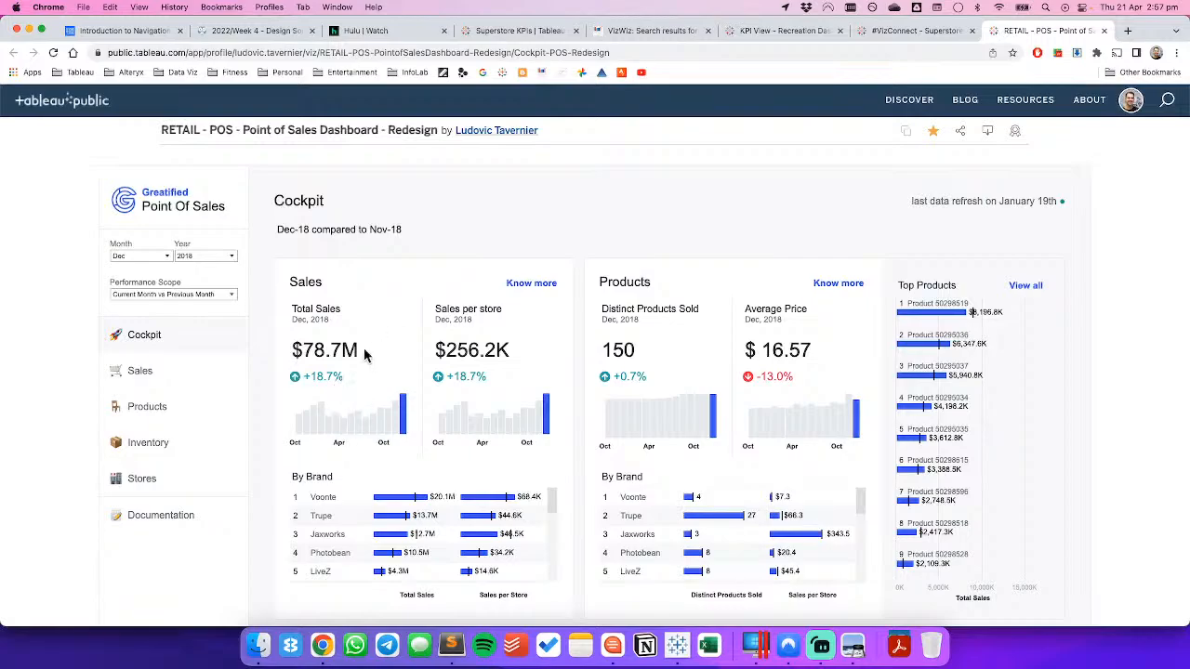
scroll(385, 371, "down", 10)
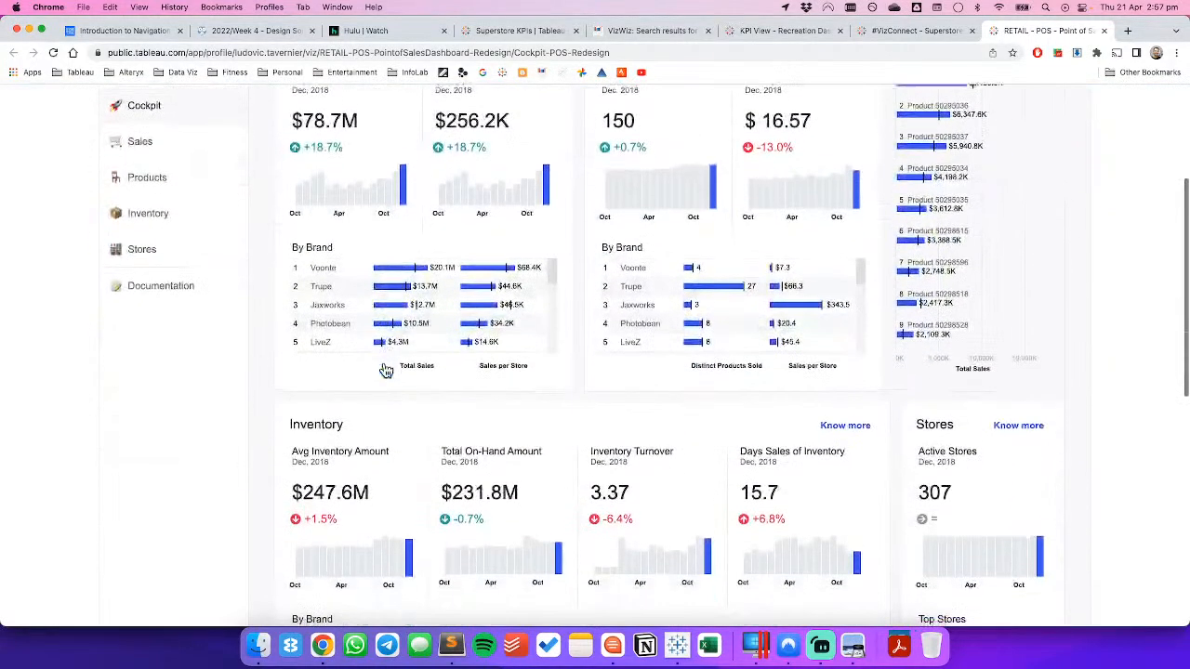
scroll(258, 397, "down", 10)
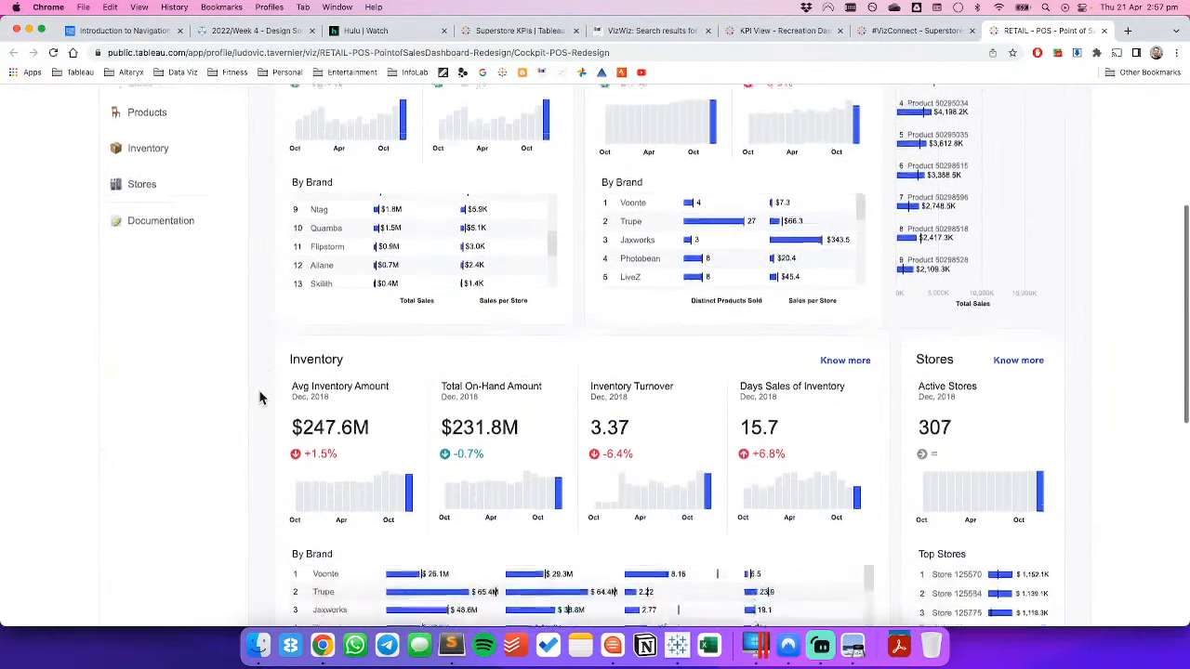
scroll(261, 395, "up", 4)
scroll(261, 397, "up", 5)
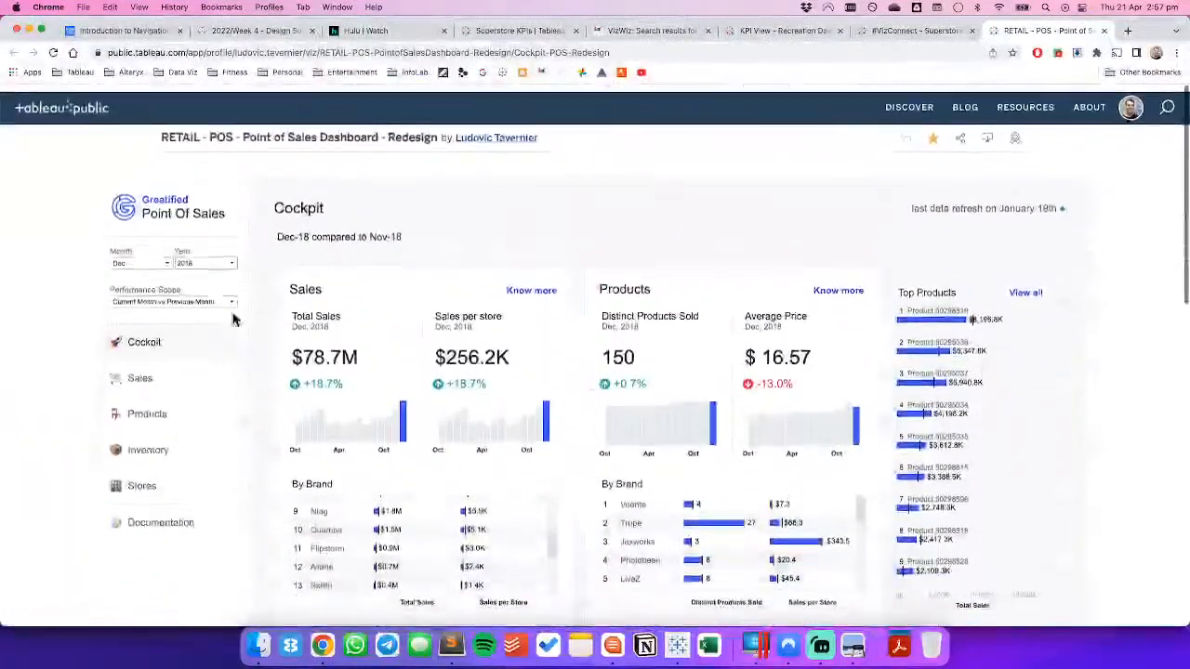
left_click(1106, 34)
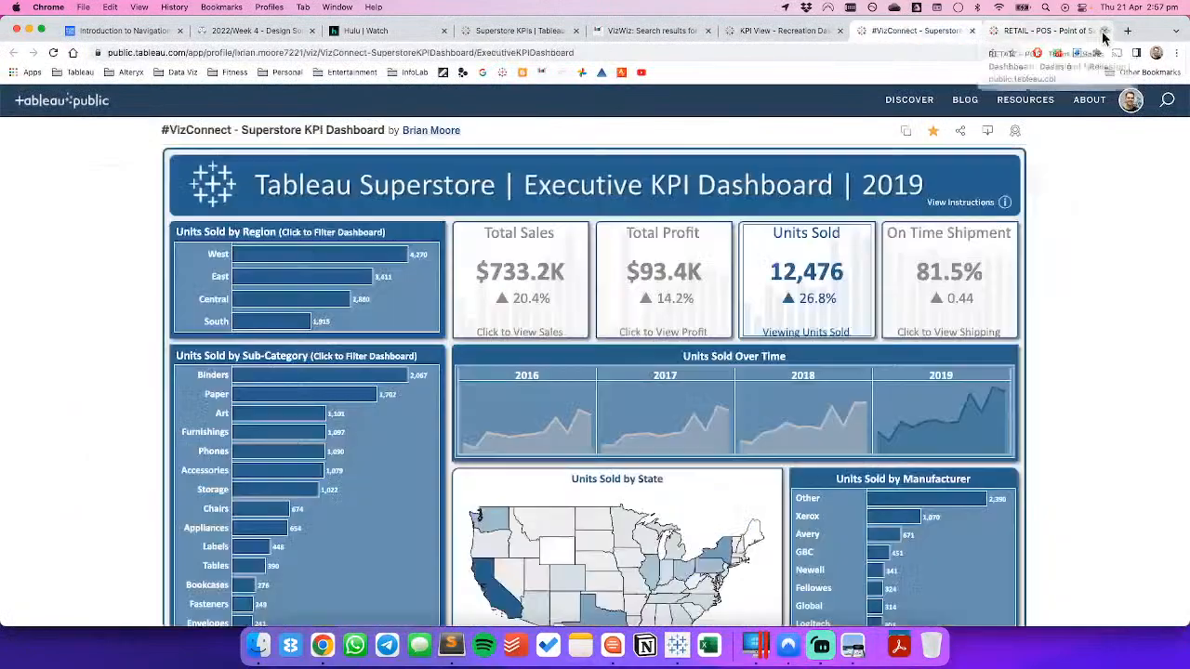
key("super+Tab")
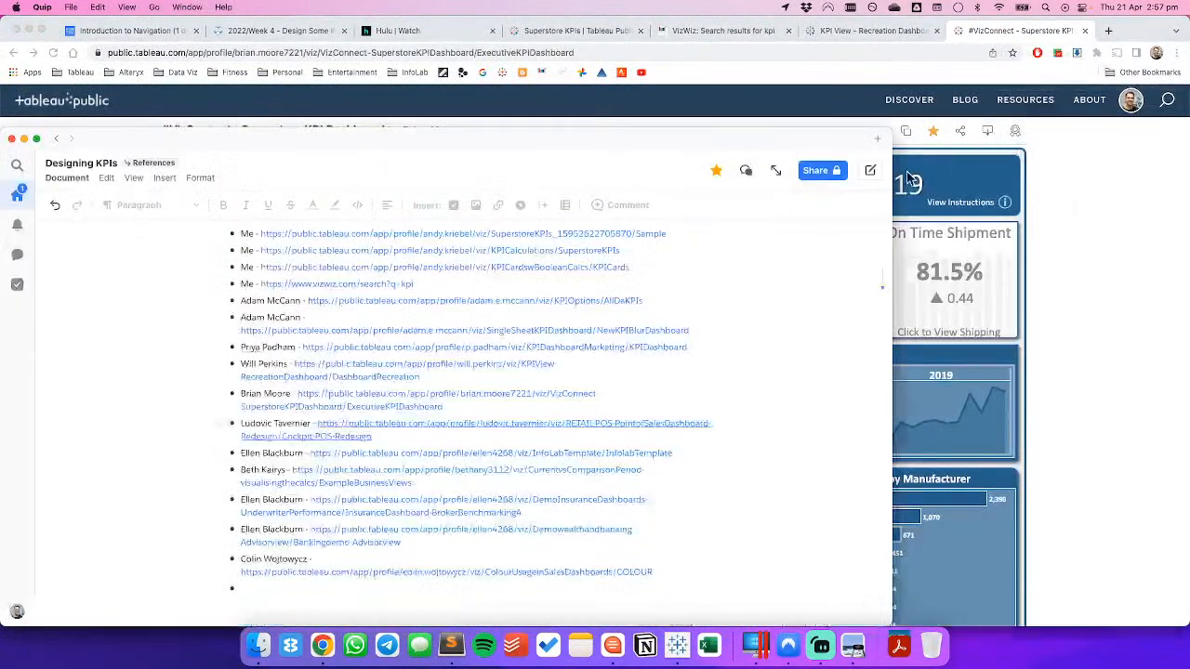
left_click(365, 456)
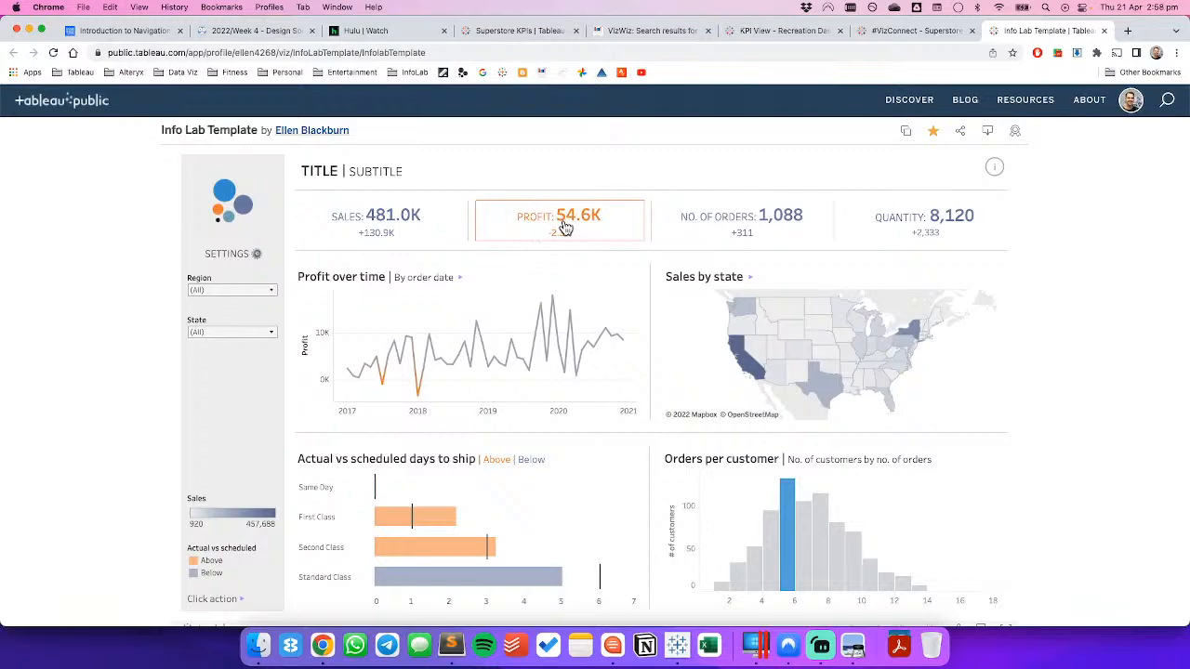
Switch back to Tableau, add a new dashboard and look over the workbook's sheets as thumbnails.
left_click(678, 645)
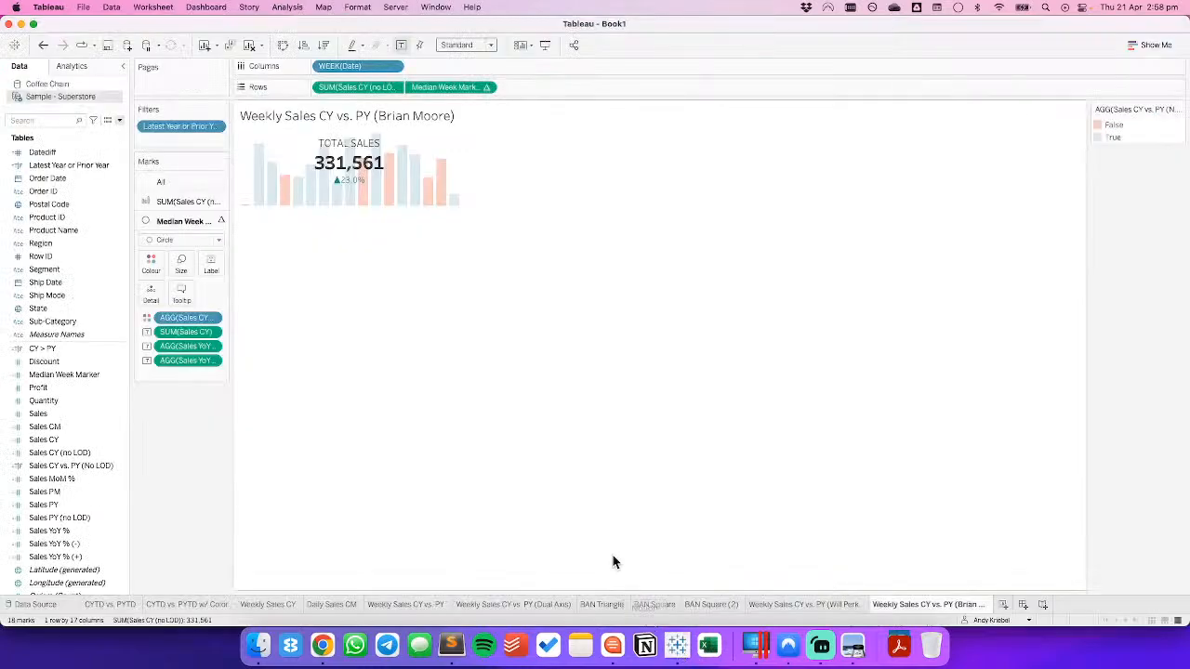
left_click(1024, 606)
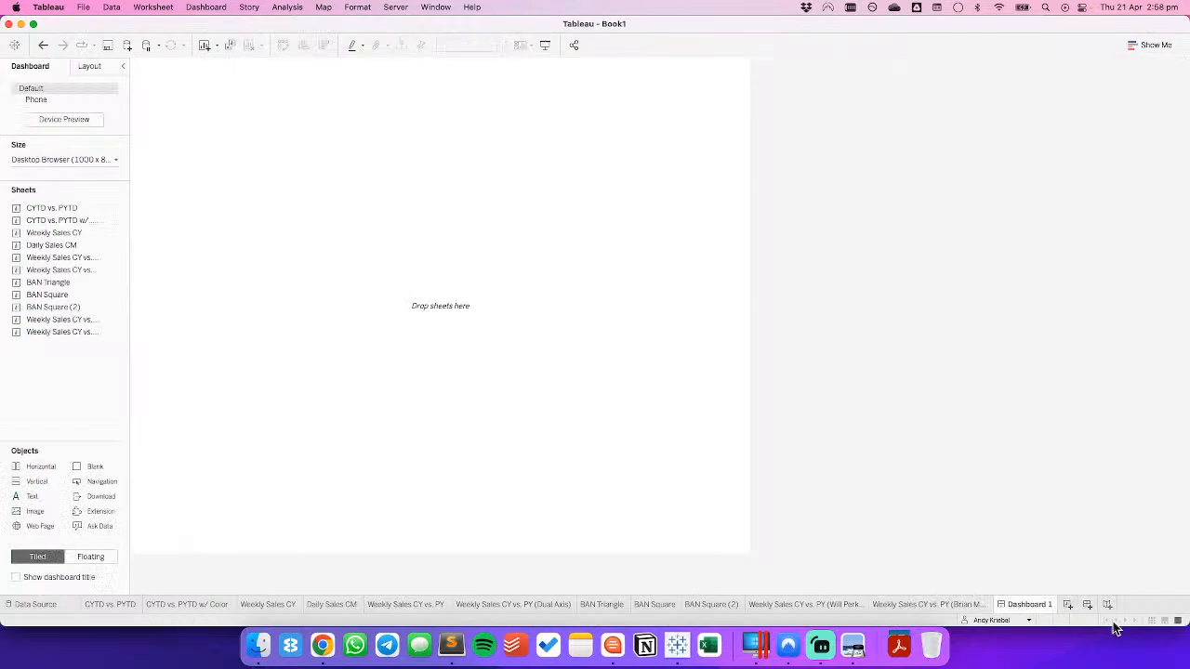
left_click(1151, 621)
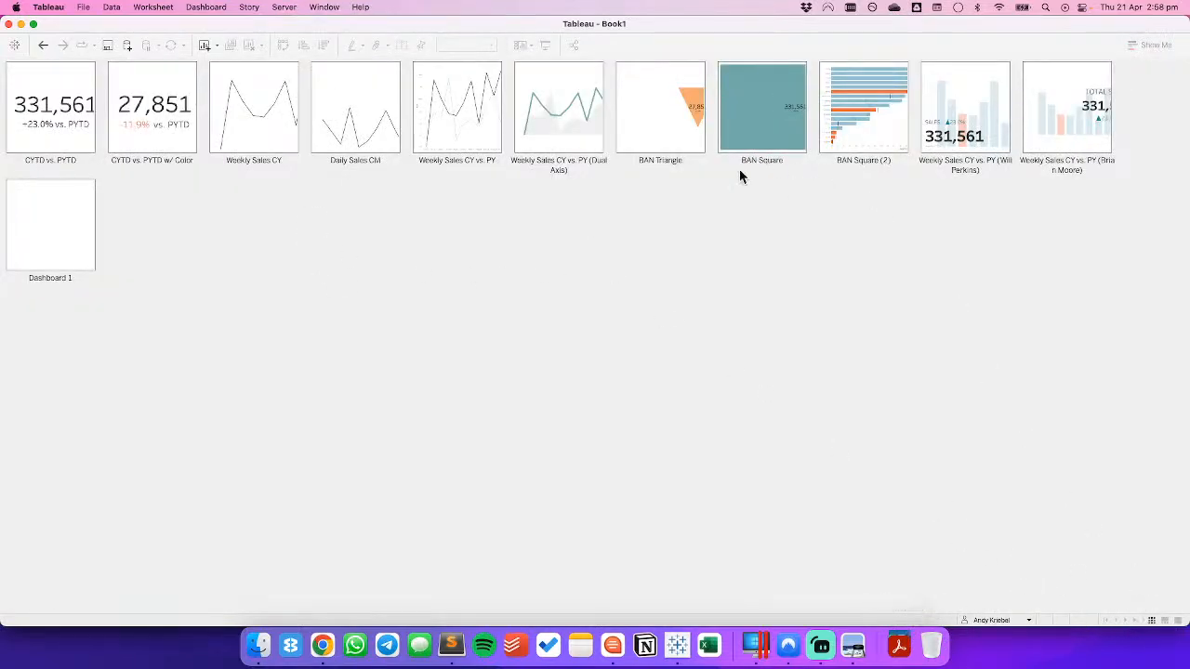
double_click(54, 228)
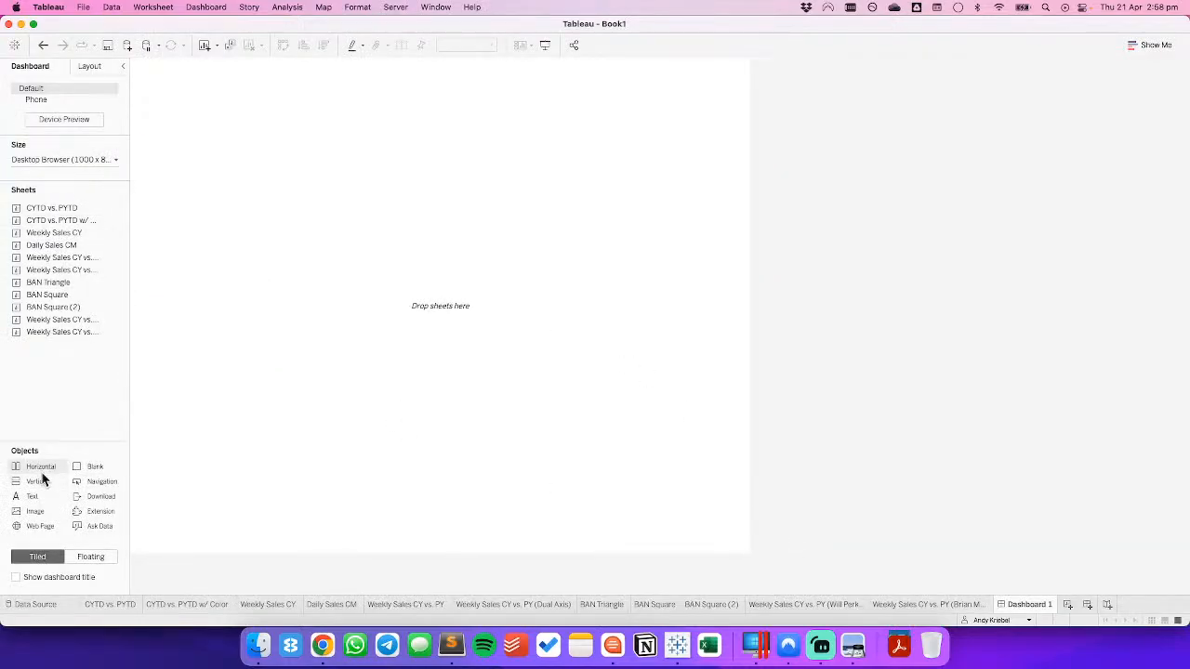
Place a floating vertical container on the dashboard and set the fixed dashboard width to 800 px.
left_click_drag(37, 483, 254, 218)
left_click(82, 159)
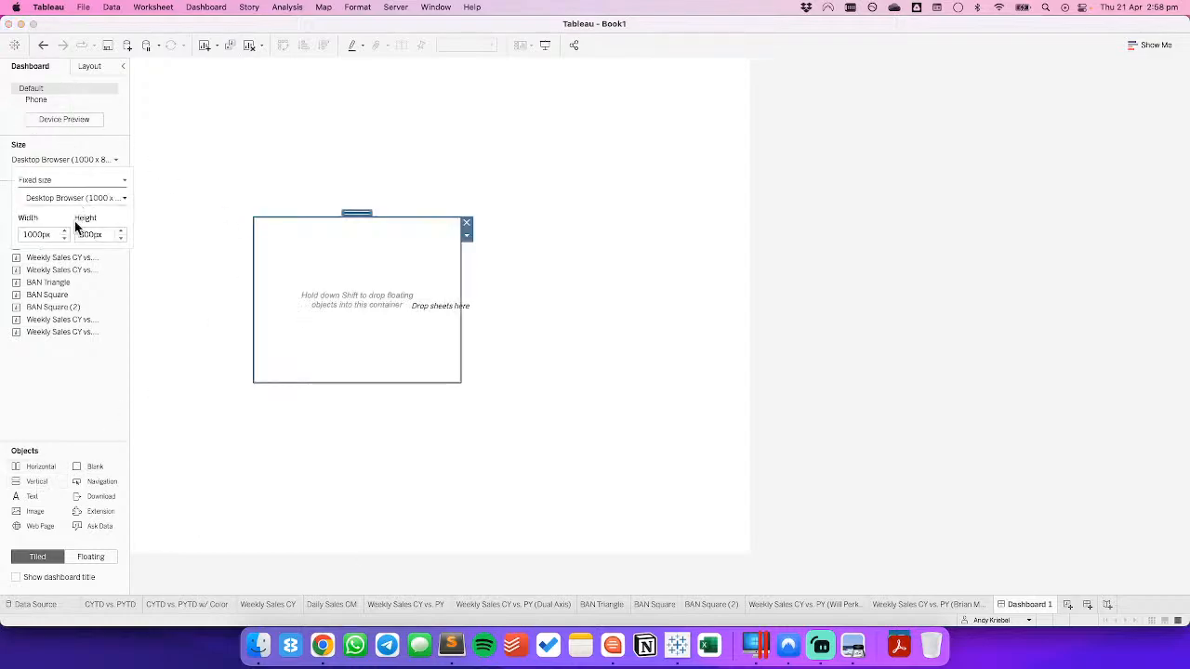
left_click(64, 238)
left_click(64, 239)
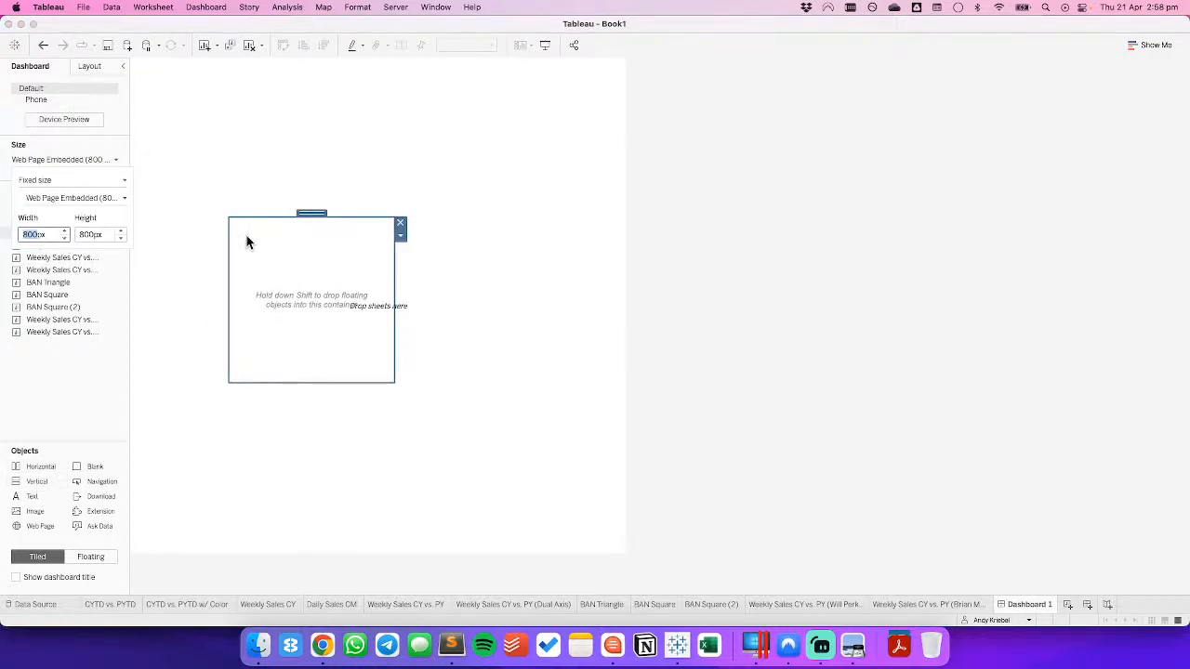
Position the floating vertical container at x 0, y 0 and size it to 800 by 800.
left_click(298, 249)
left_click(85, 66)
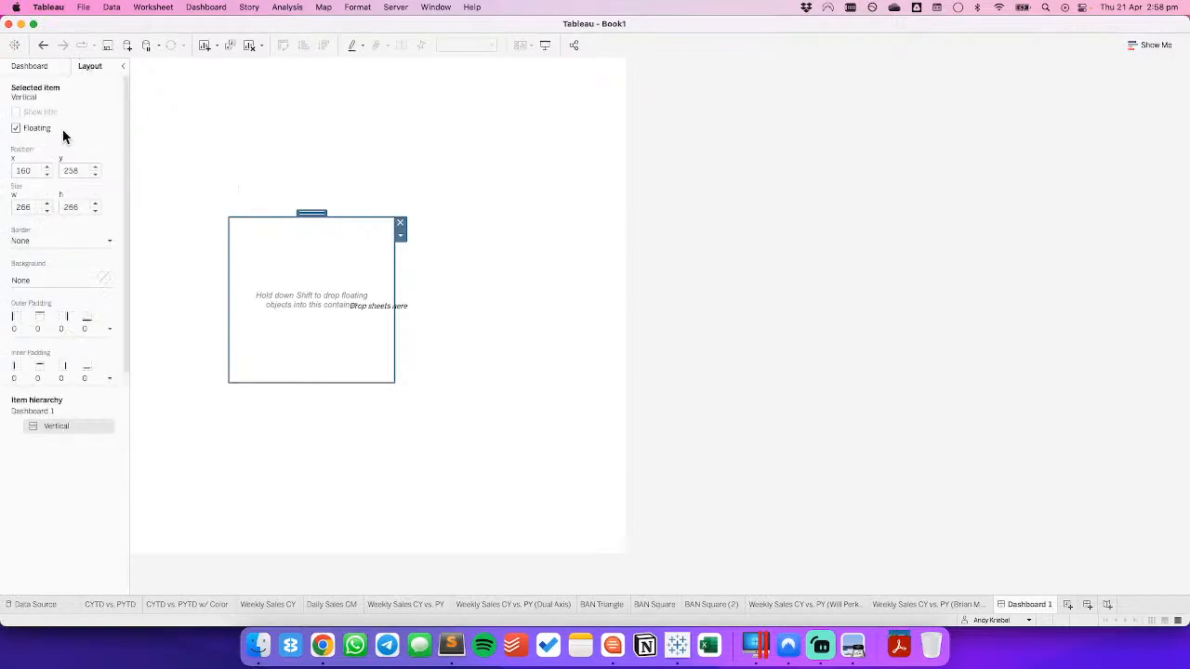
type("0")
key("Tab")
type("0")
key("Tab")
type("800")
key("Tab")
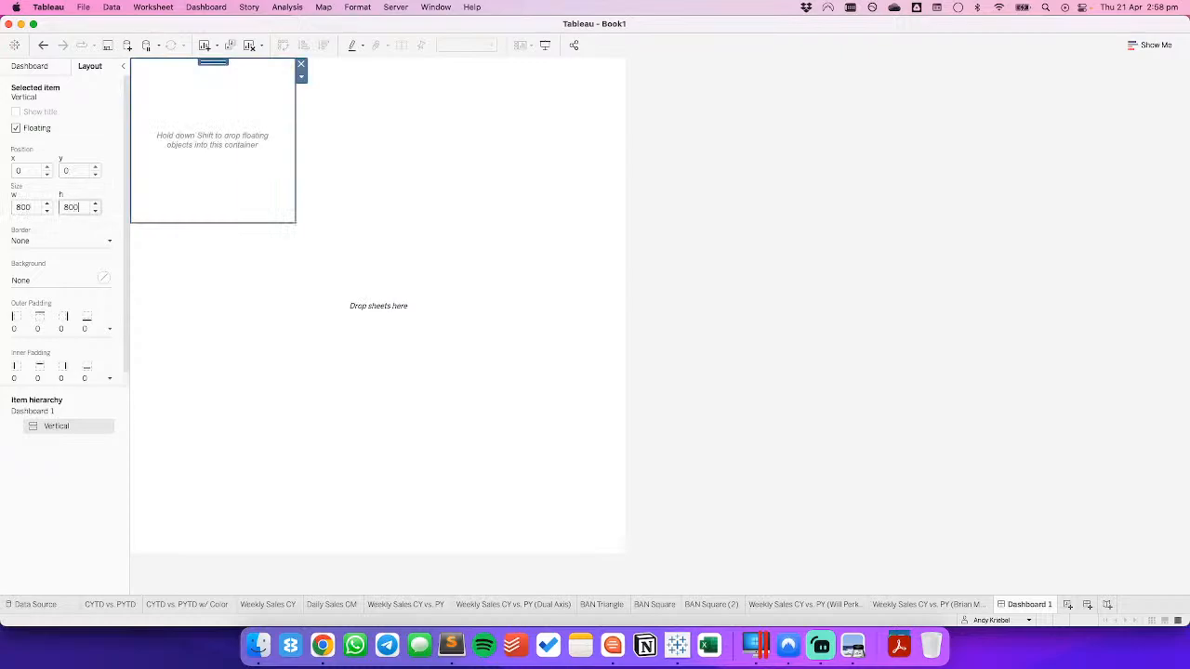
key("Tab")
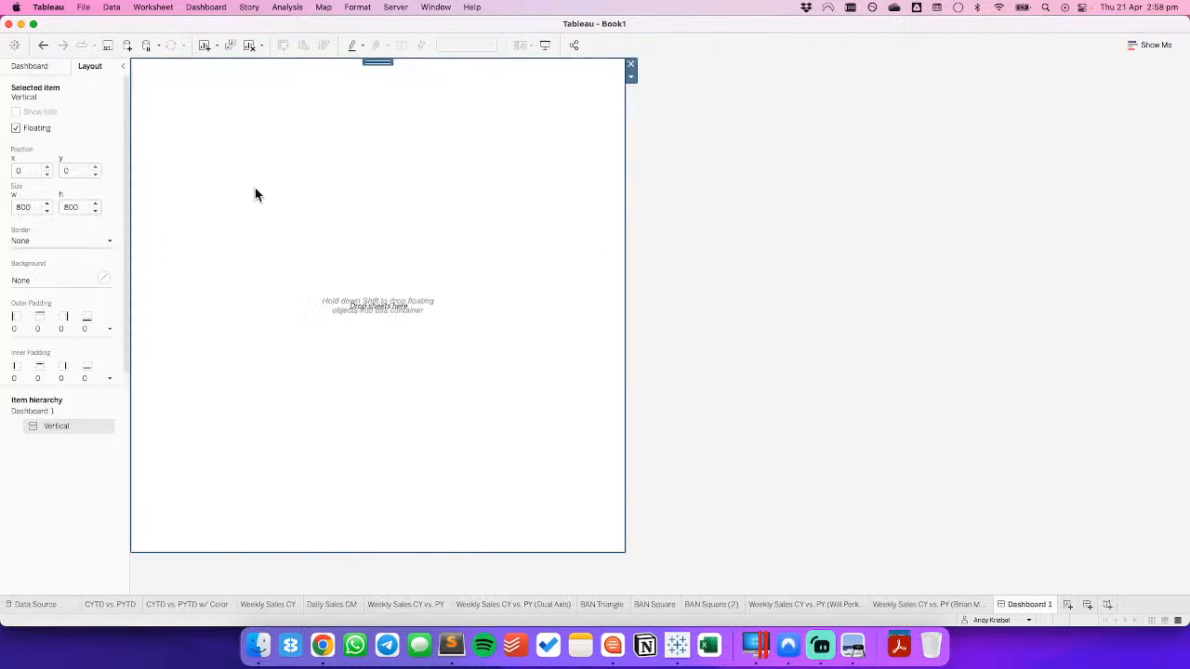
Add a blank object inside the vertical container and give it a light cream background.
left_click(37, 69)
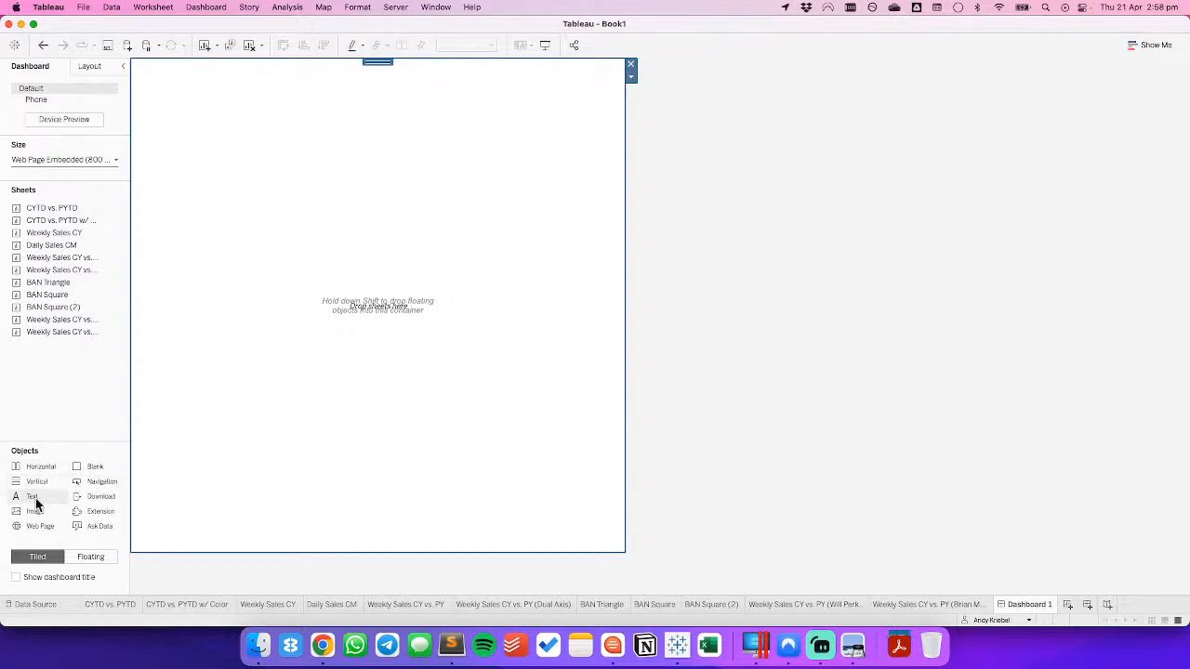
left_click_drag(72, 477, 253, 444)
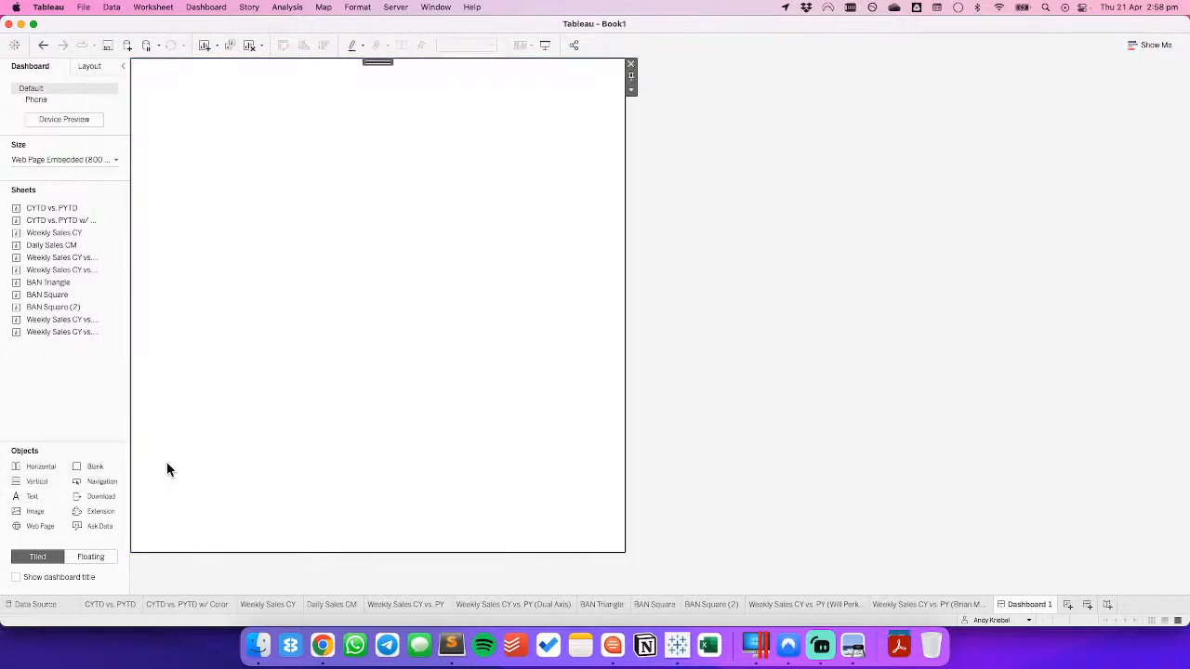
left_click(64, 67)
left_click(27, 290)
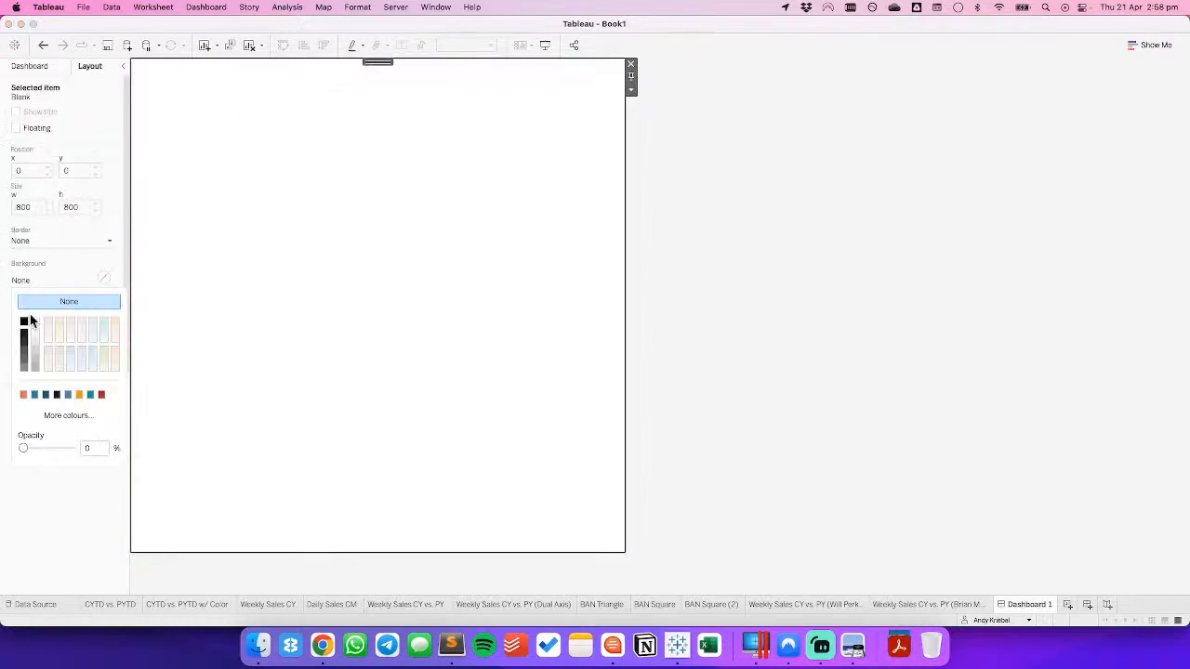
left_click(60, 325)
left_click(859, 333)
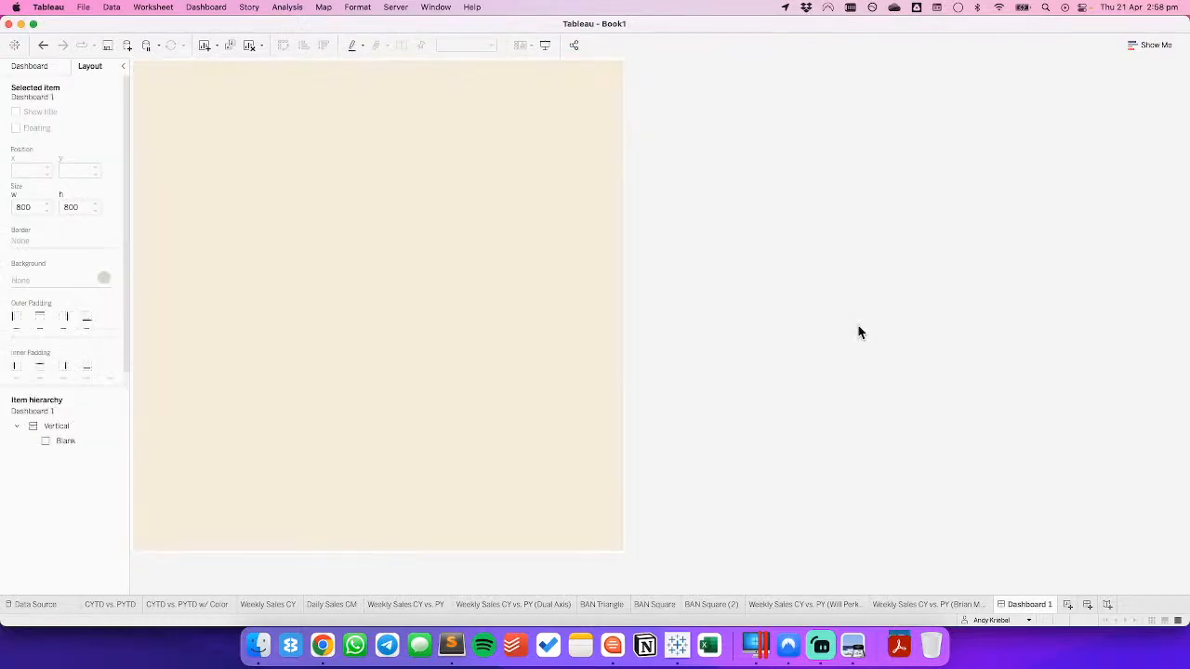
Add a horizontal container above the cream blank and place the CYTD vs. PYTD sheet in it.
left_click(33, 67)
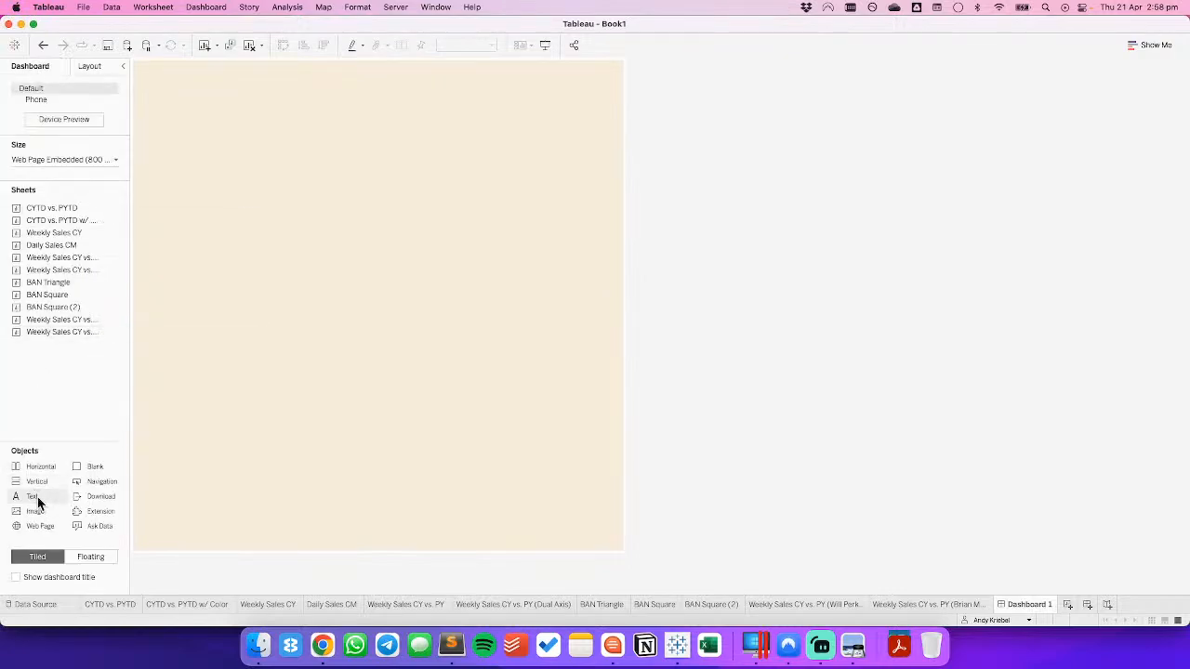
left_click_drag(41, 467, 279, 170)
double_click(59, 212)
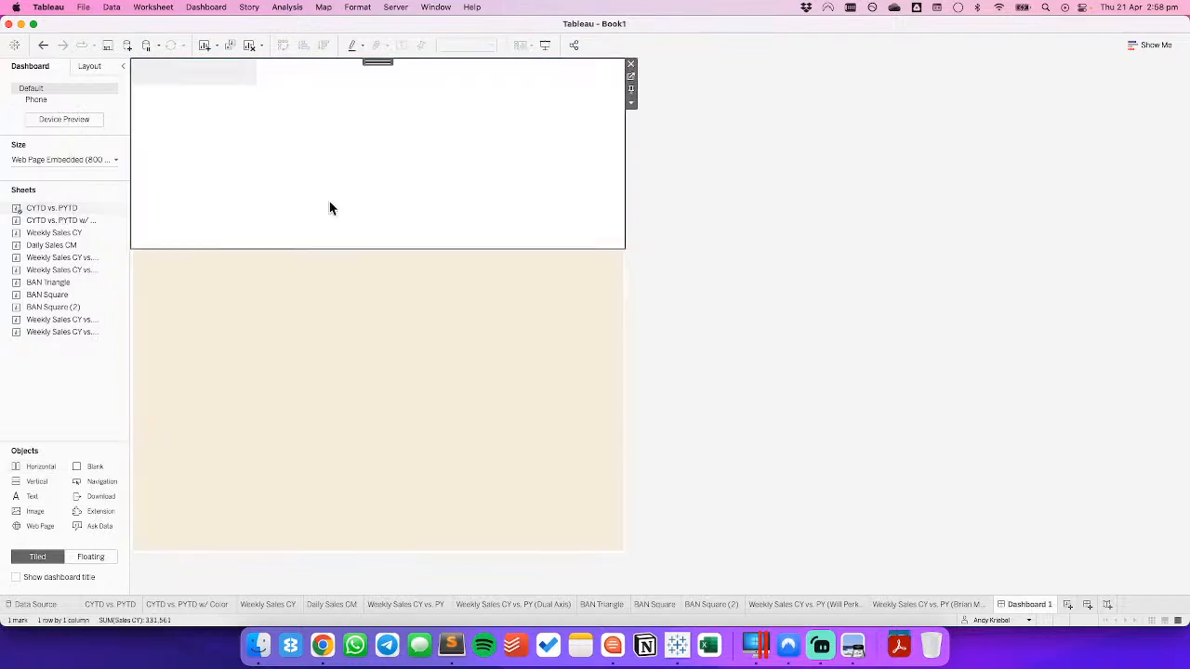
Line up the CYTD vs. PYTD w/ Color, Weekly Sales CY and Daily Sales CM sheets beside CYTD vs. PYTD in the horizontal container.
mouse_move(55, 237)
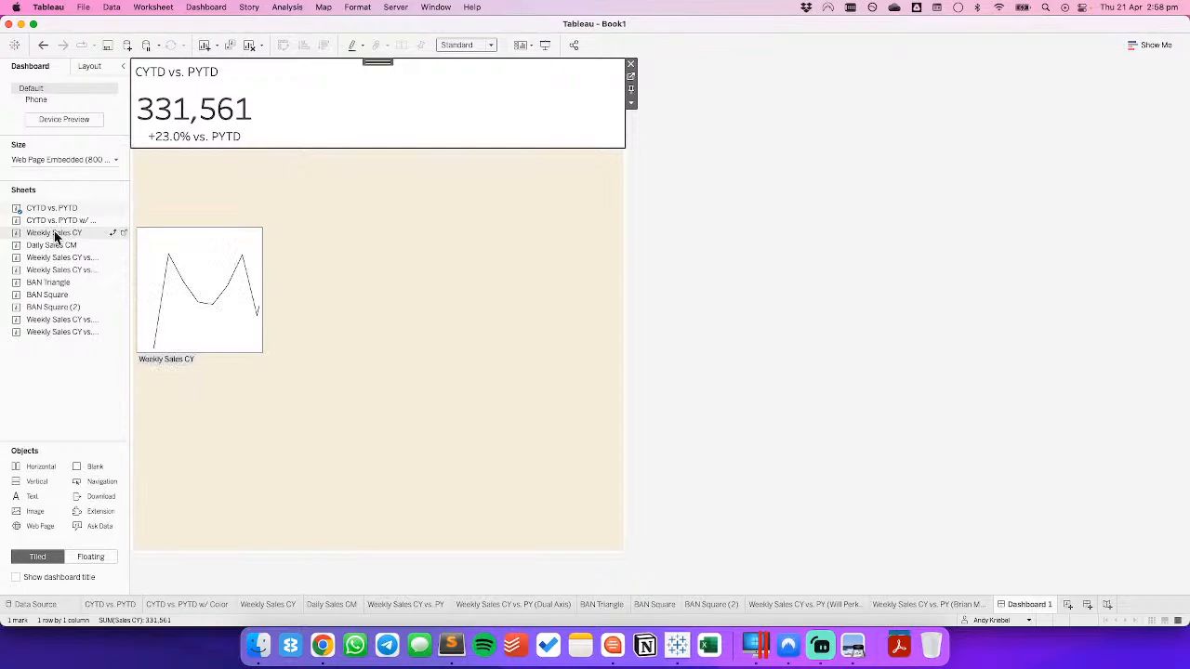
left_click_drag(59, 220, 246, 71)
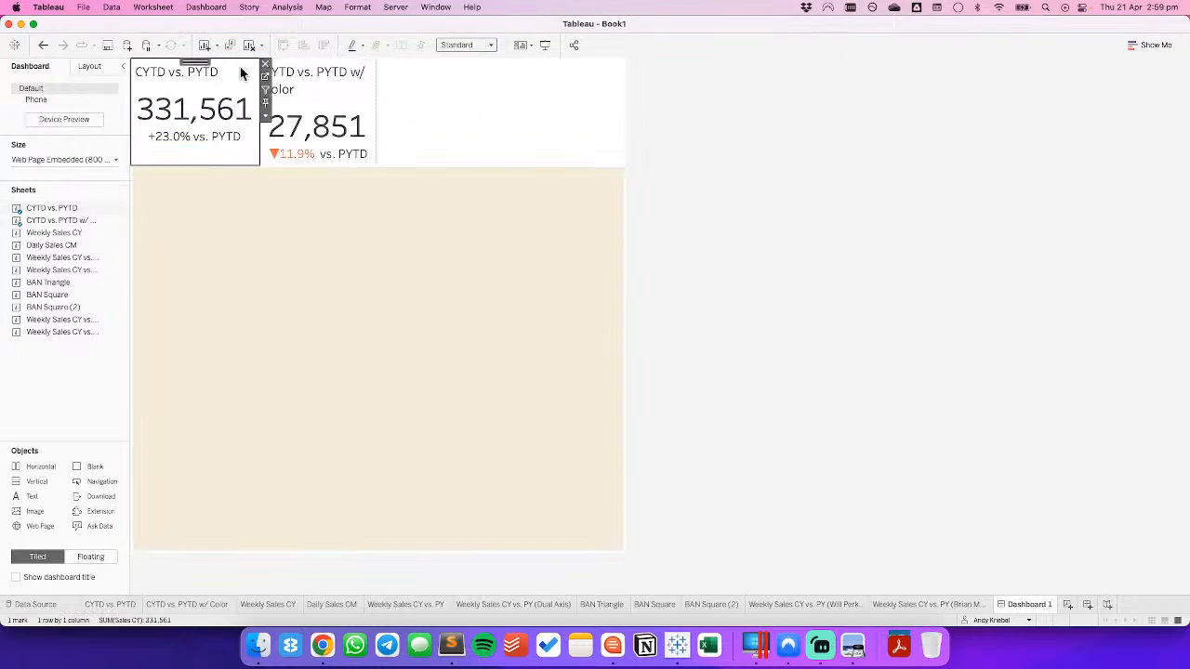
mouse_move(61, 239)
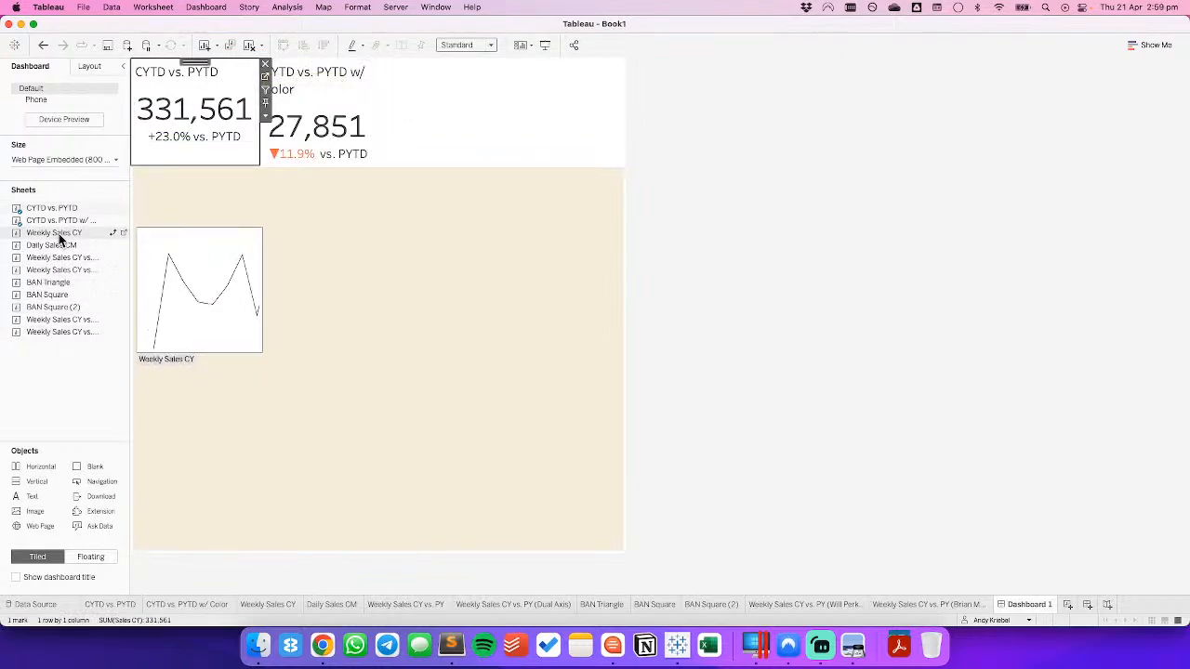
left_click_drag(58, 238, 441, 147)
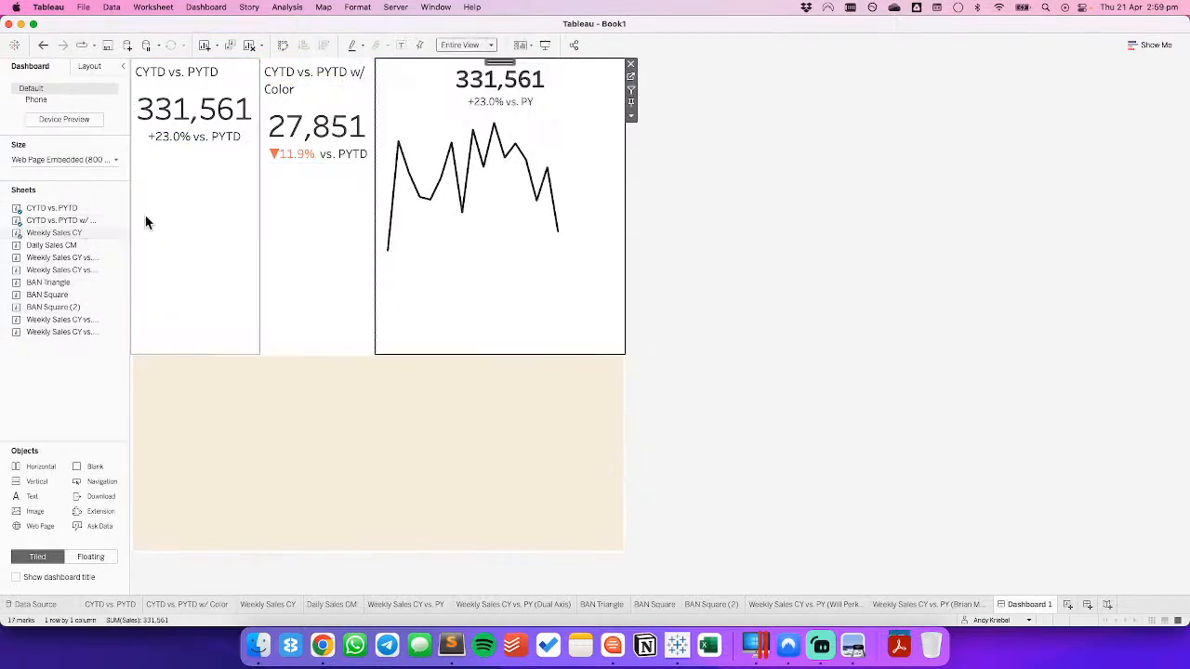
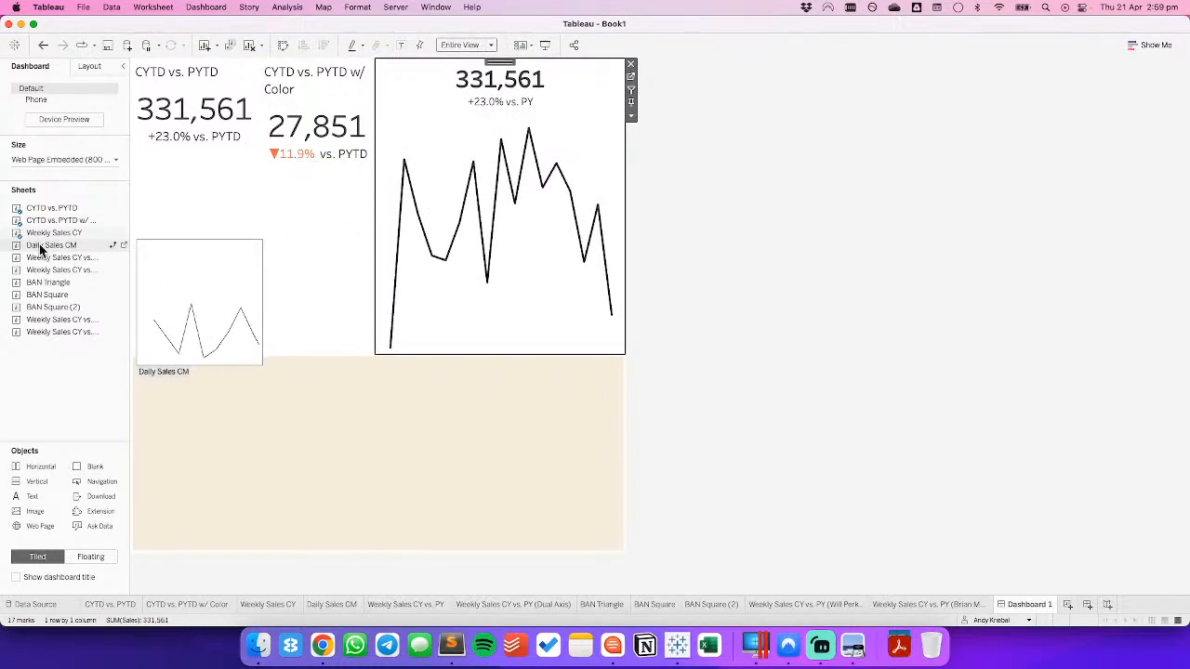
left_click_drag(40, 245, 624, 220)
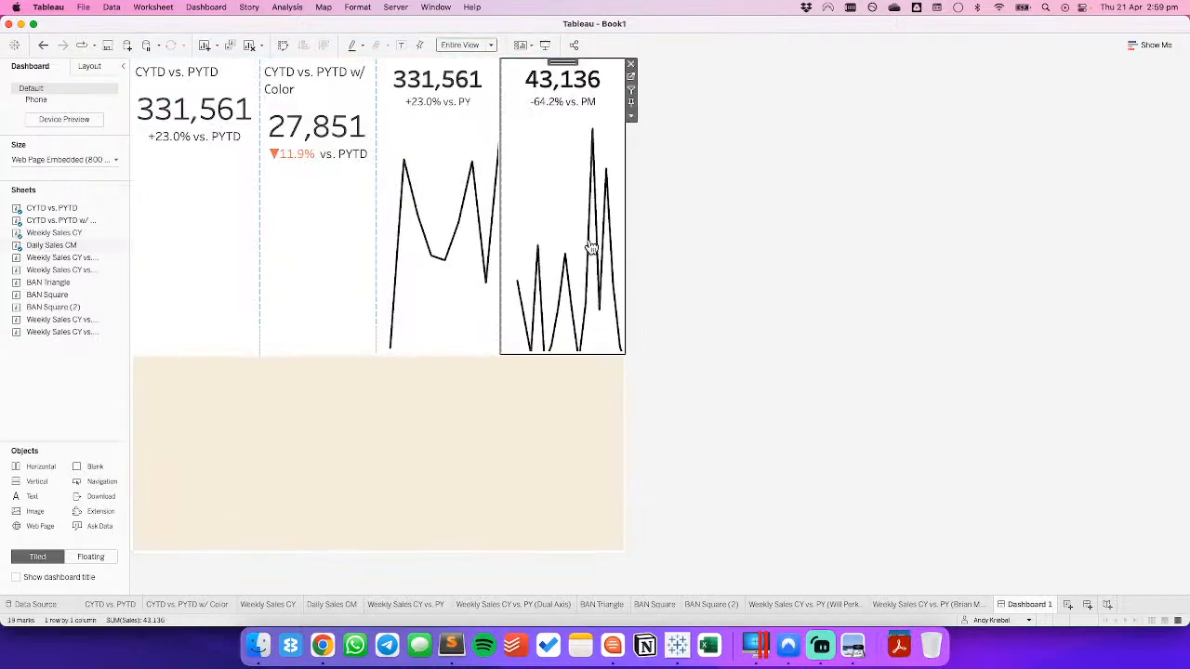
Distribute the horizontal container's contents evenly so the four KPI sheets get equal widths.
double_click(565, 60)
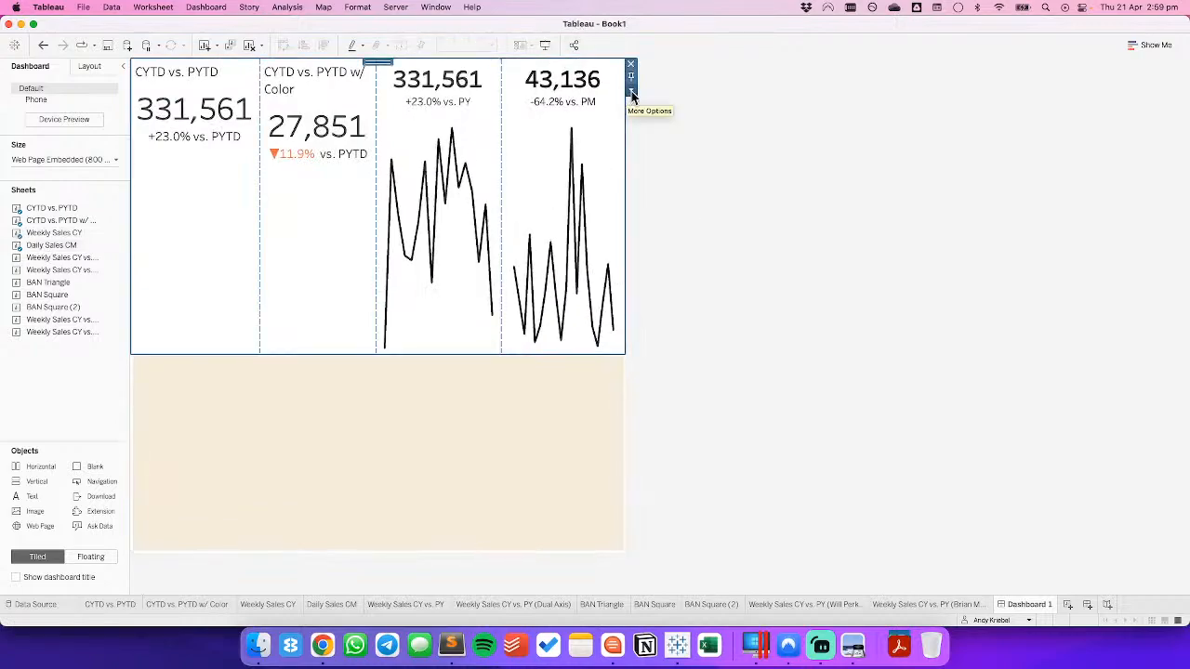
left_click(632, 90)
left_click(666, 116)
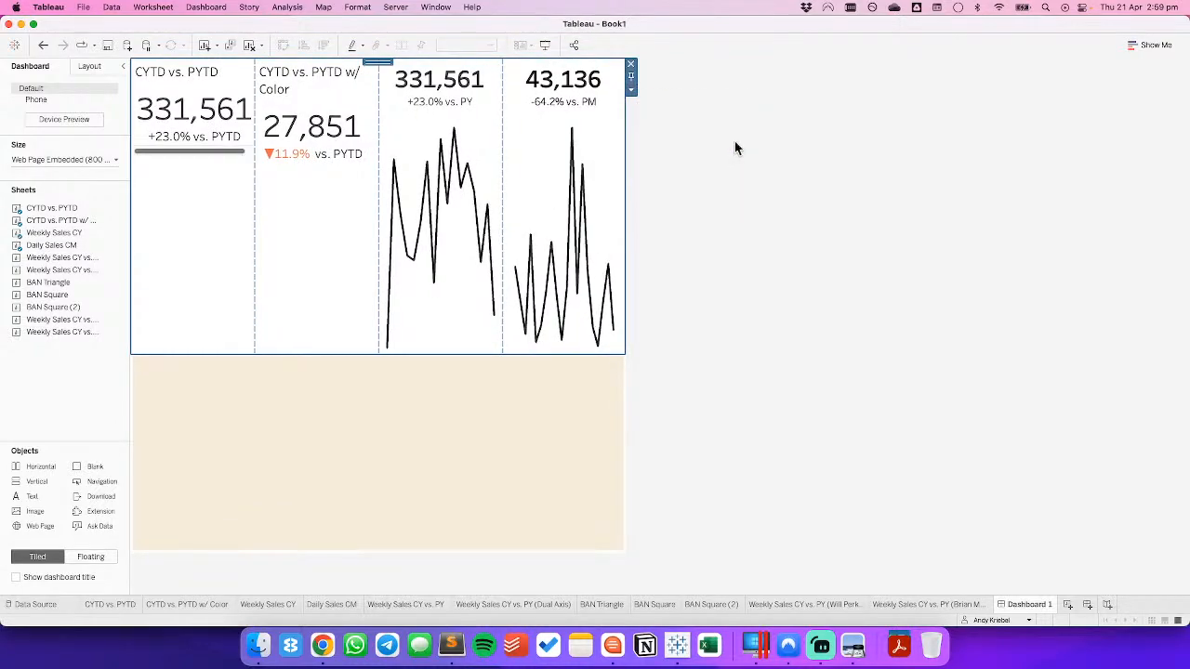
Set the fit of the CYTD vs. PYTD and CYTD vs. PYTD w/ Color sheets to Entire View.
left_click(184, 70)
left_click(464, 44)
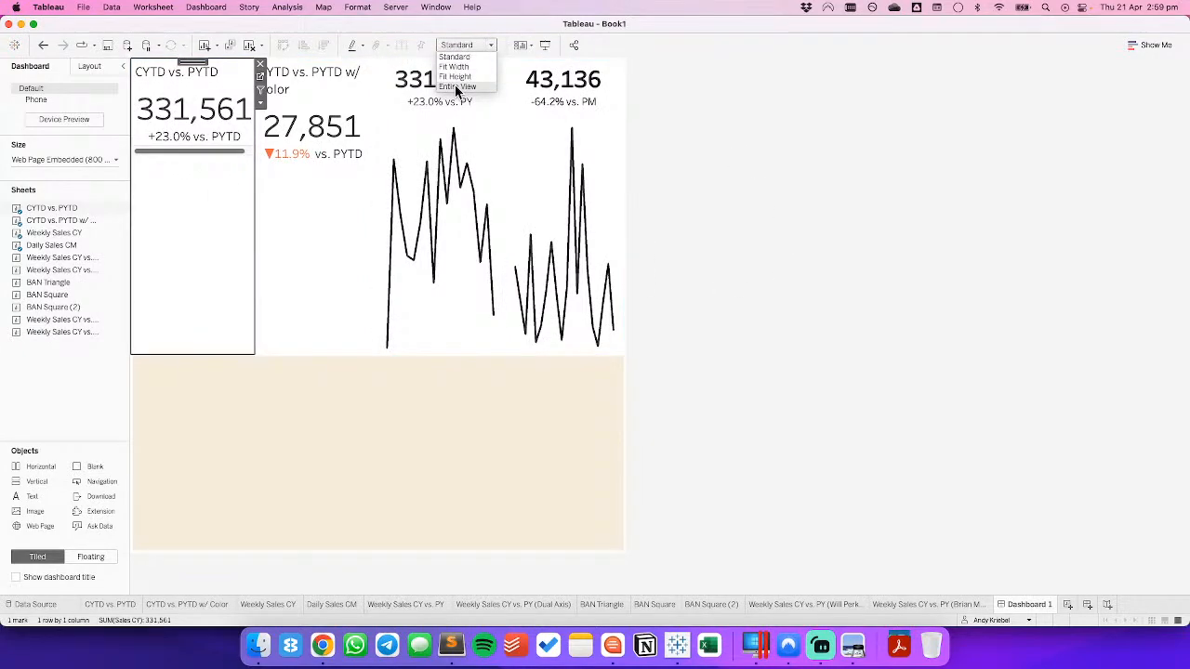
left_click(457, 87)
left_click(312, 77)
left_click(465, 45)
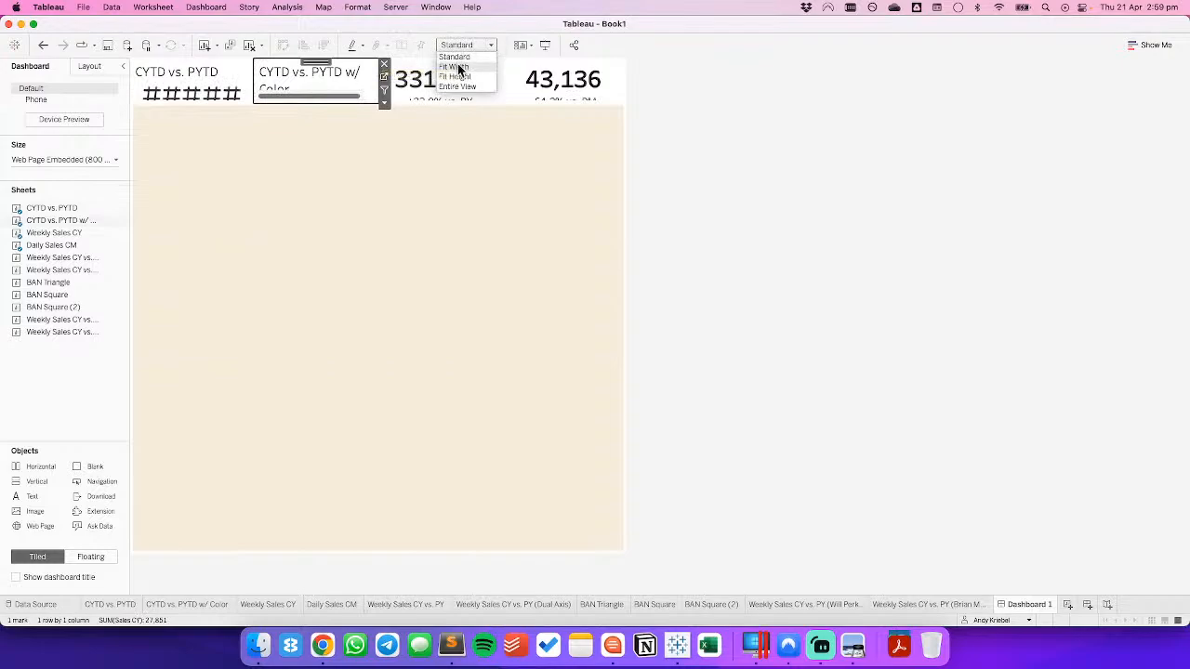
left_click(455, 78)
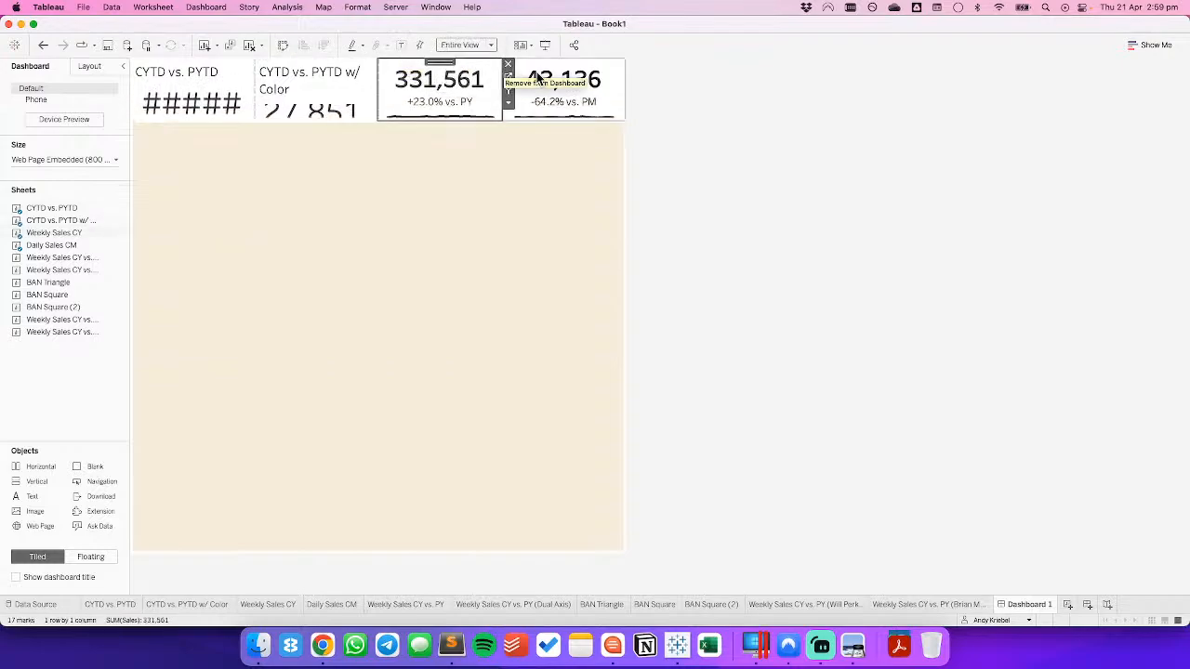
left_click(455, 46)
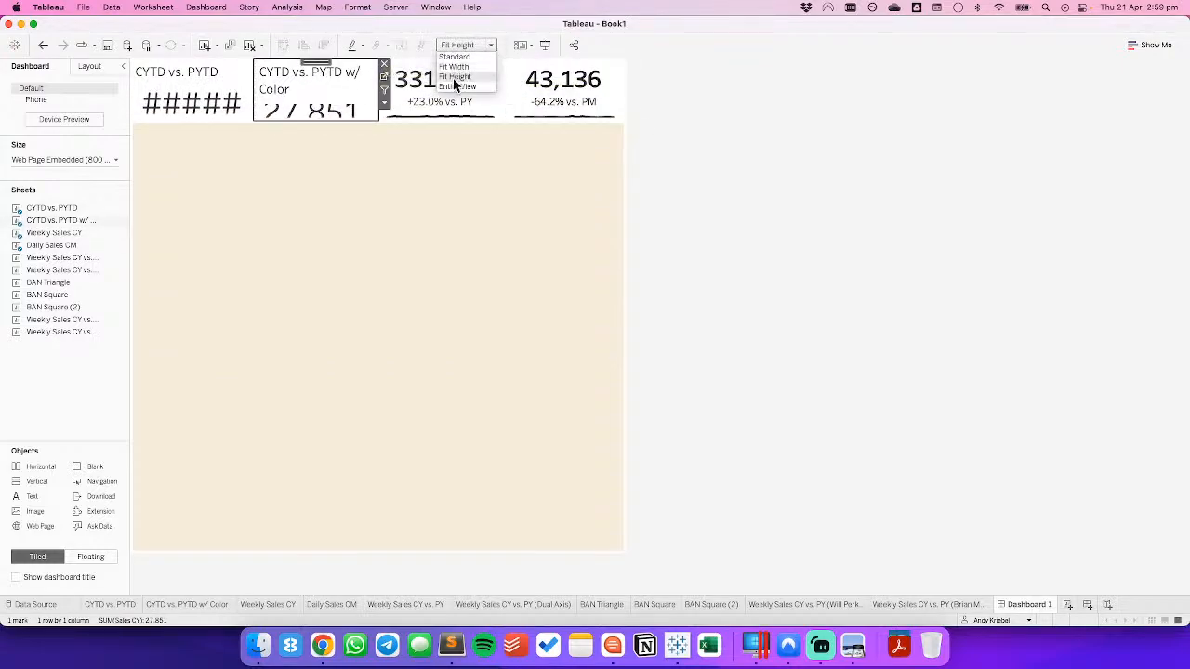
left_click(457, 87)
Hide the titles of both CYTD vs. PYTD sheets and make the KPI row tall enough to show its charts.
left_click(189, 72)
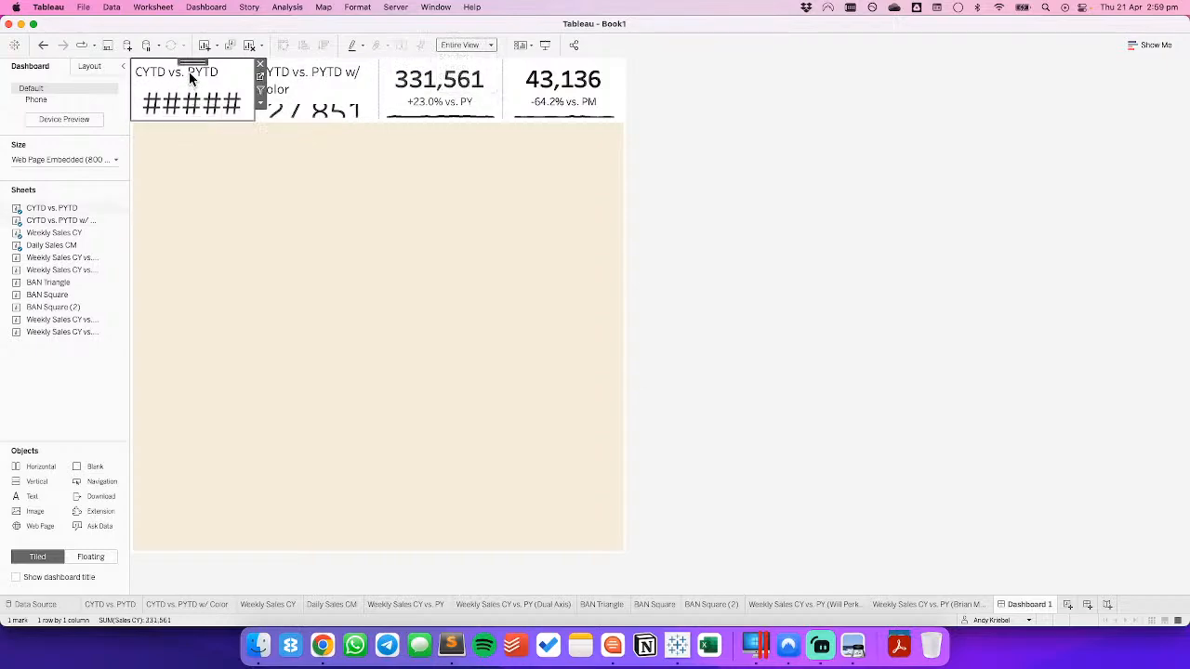
right_click(192, 73)
left_click(218, 103)
right_click(317, 82)
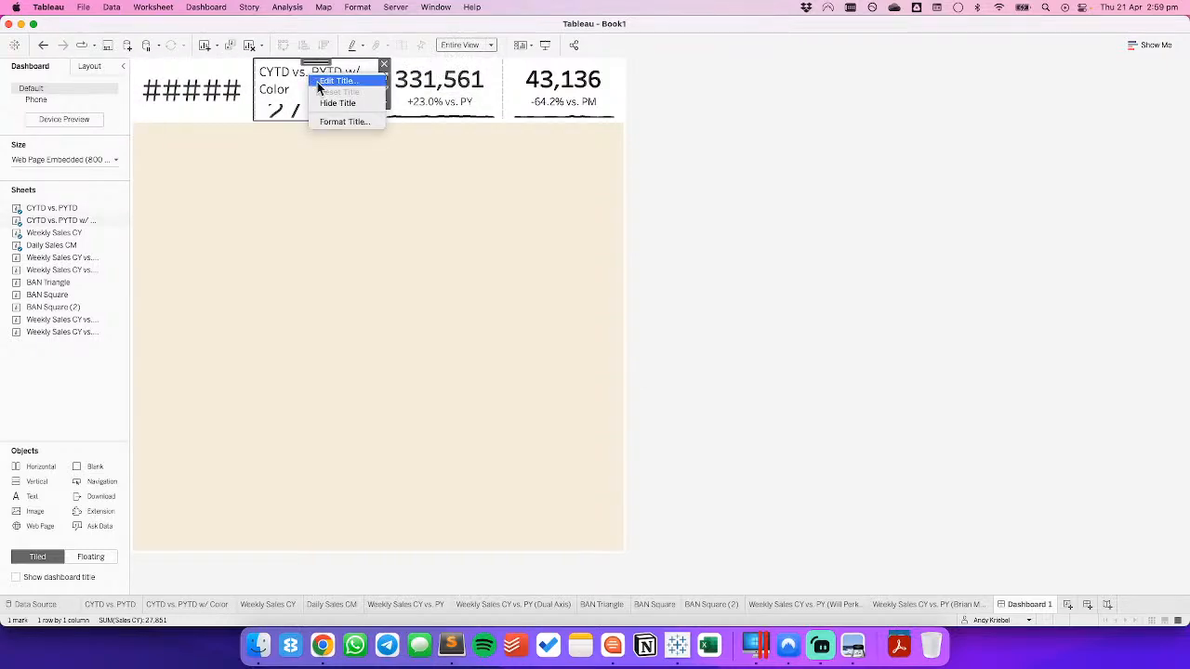
left_click(315, 103)
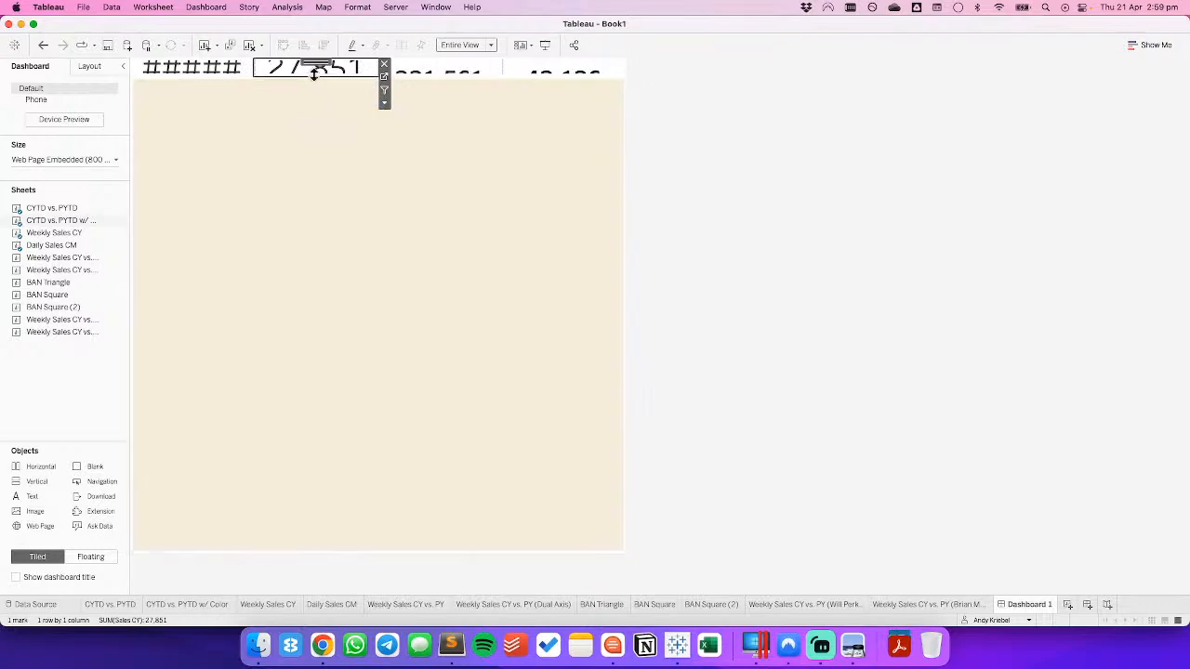
left_click_drag(313, 72, 316, 171)
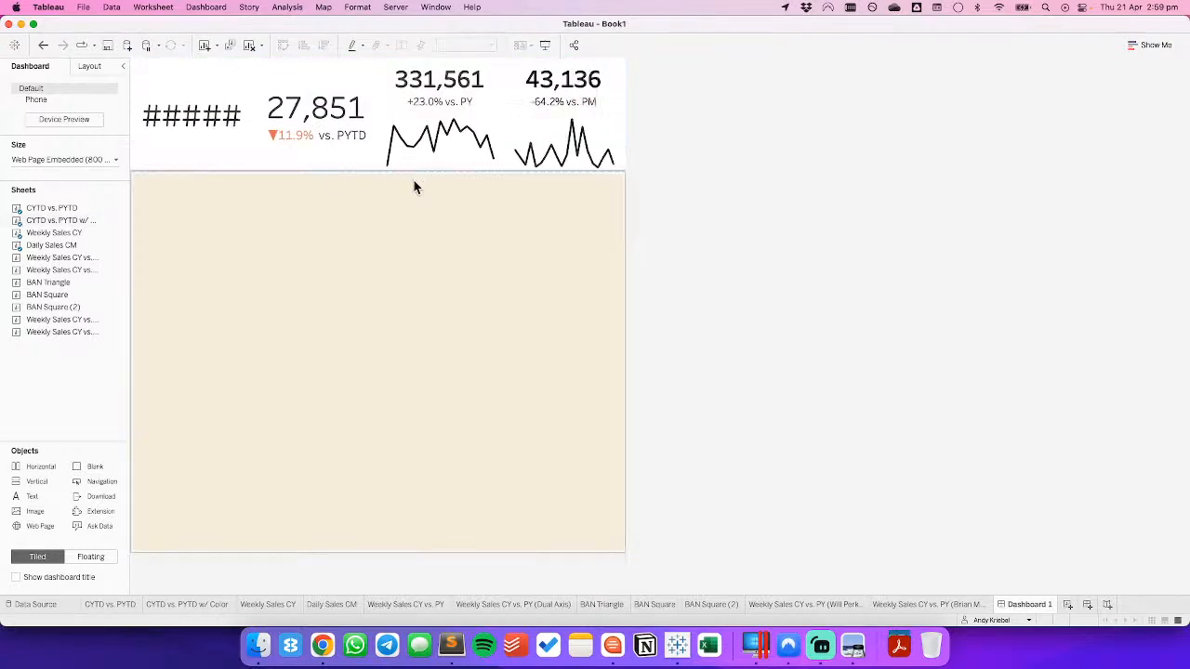
Set the fixed dashboard width to 1000 px and increase the KPI row's height to about 236 px.
left_click(197, 65)
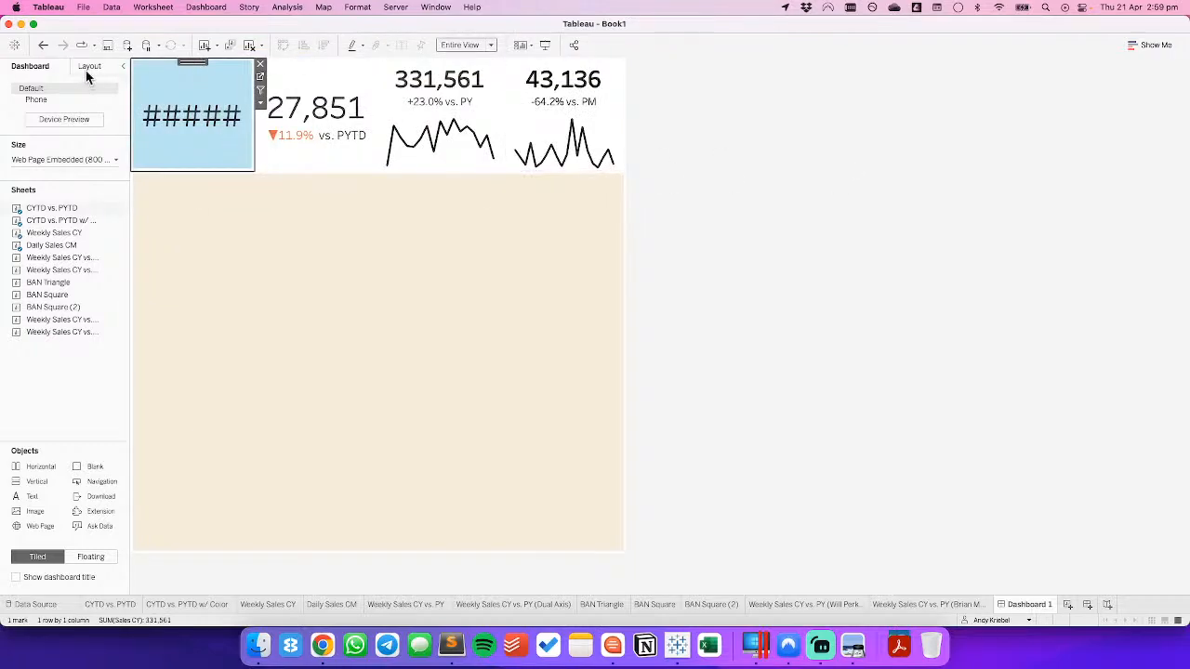
left_click(66, 159)
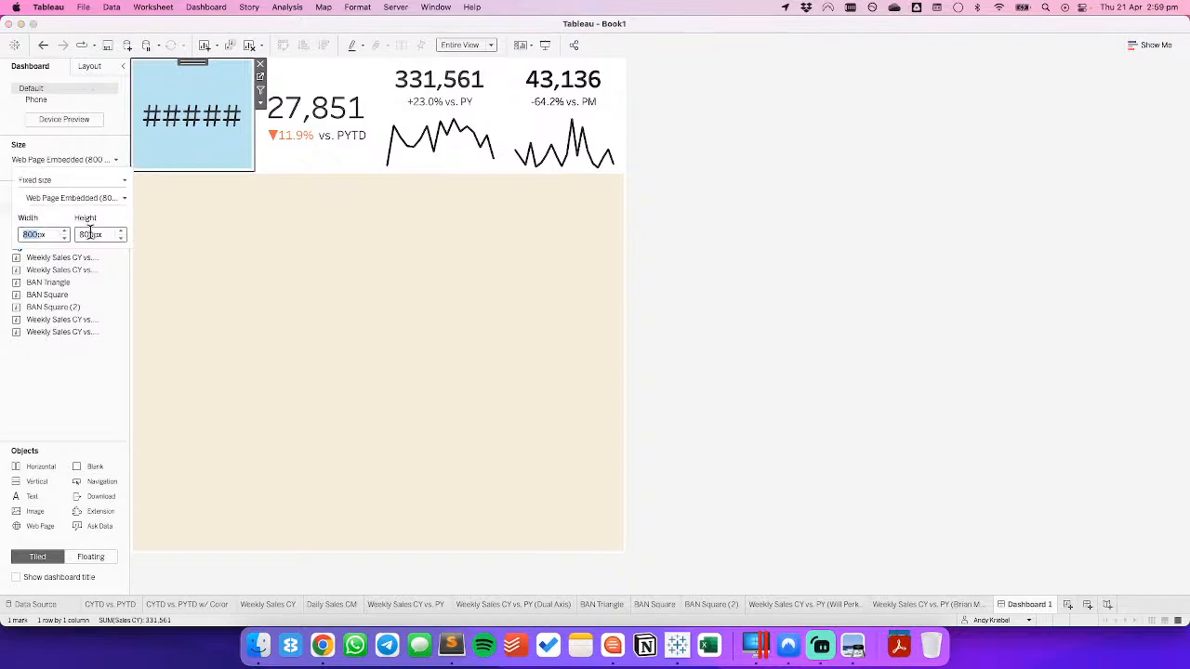
left_click(65, 231)
left_click(65, 230)
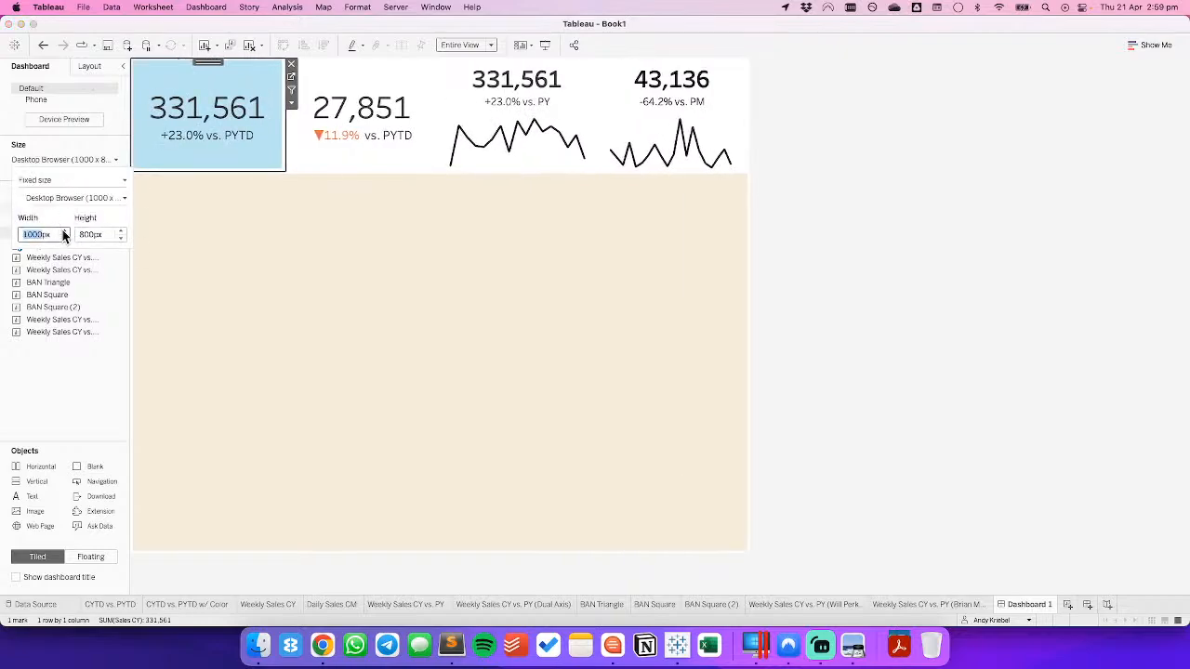
left_click(1004, 198)
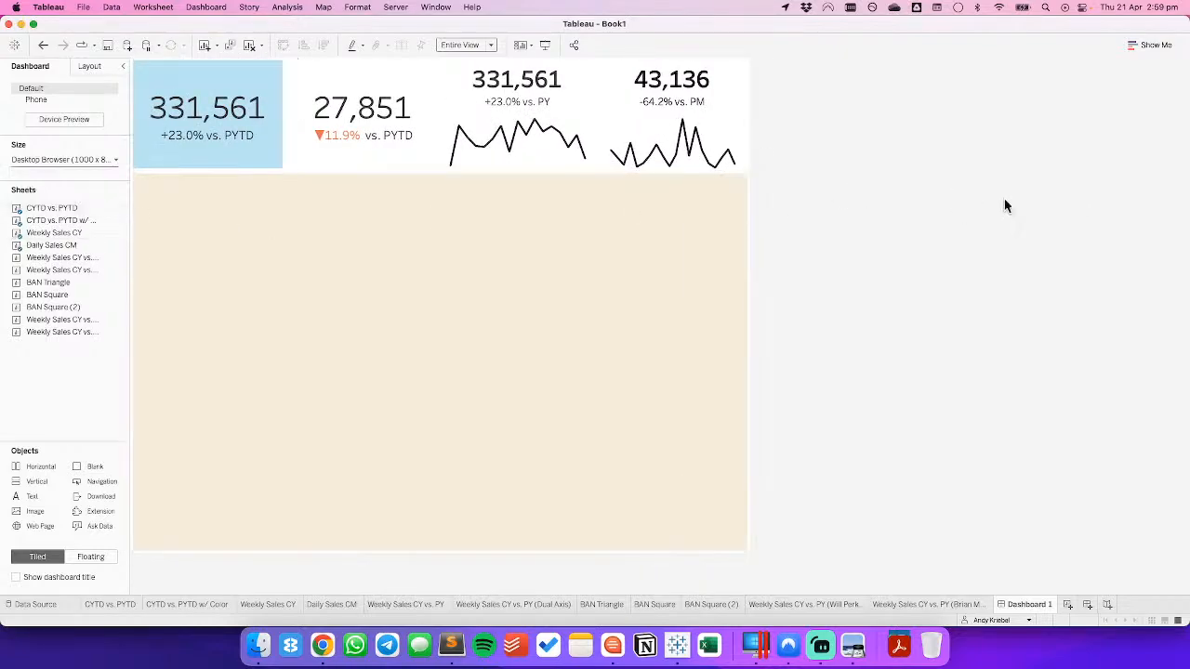
left_click(256, 164)
left_click_drag(272, 172, 269, 203)
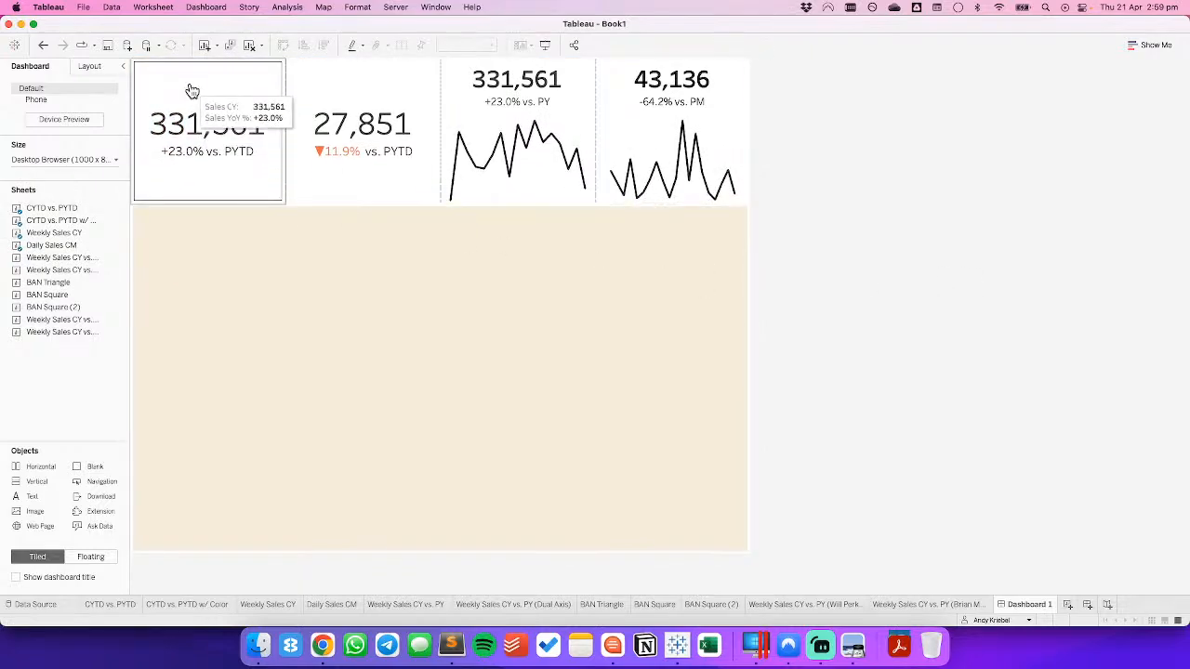
Try setting the CYTD vs. PYTD sheet's outer padding to 0 on all sides, and undo it.
left_click(149, 85)
left_click(89, 67)
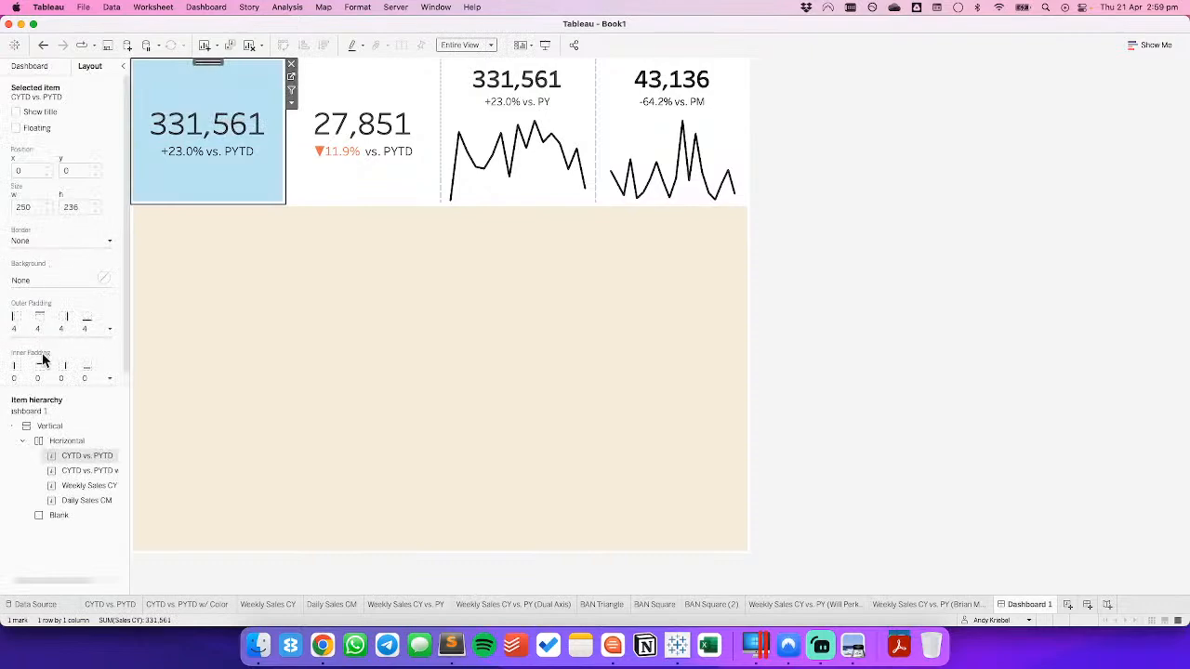
left_click(43, 326)
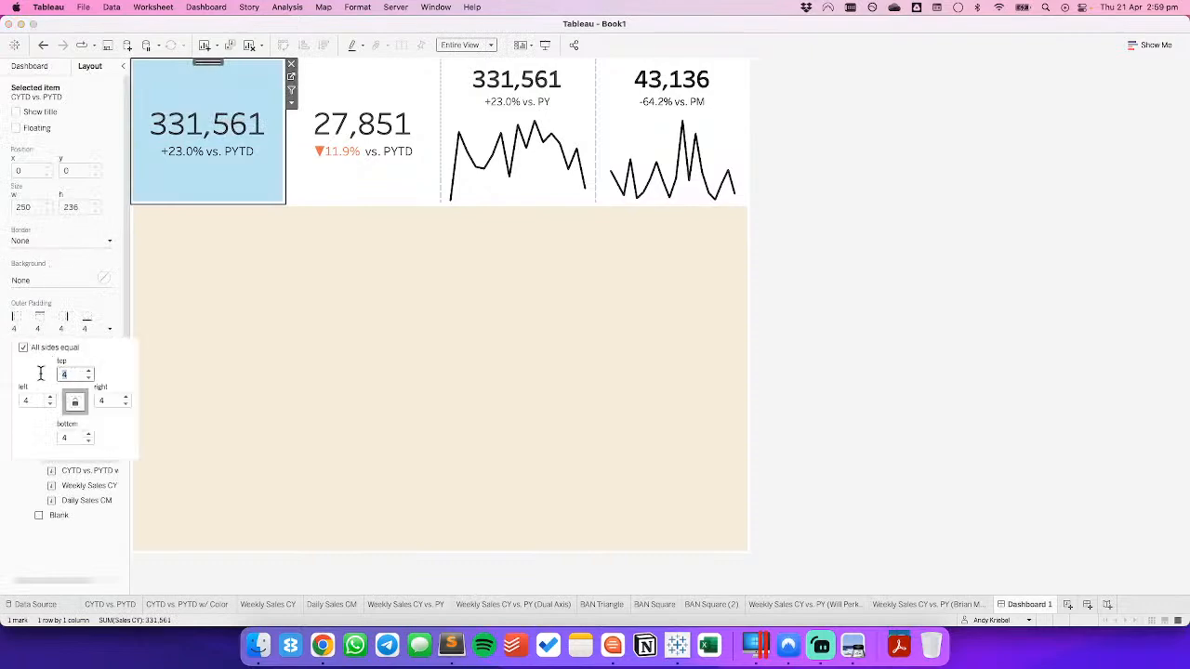
type("0")
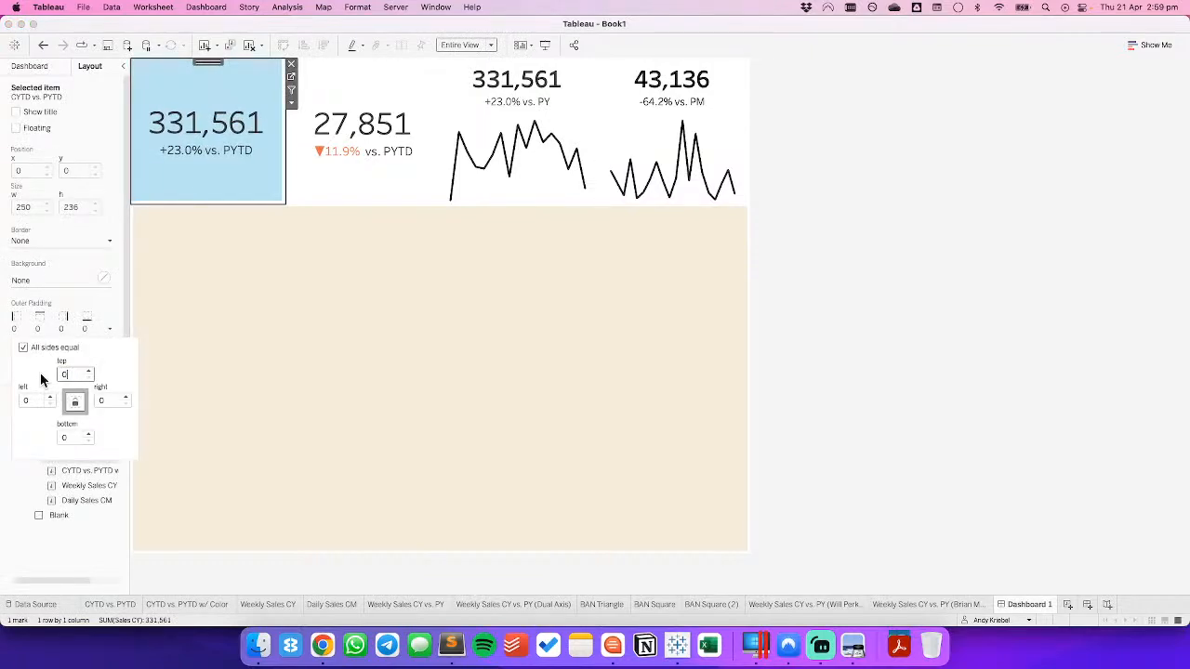
key("super+z")
left_click(42, 290)
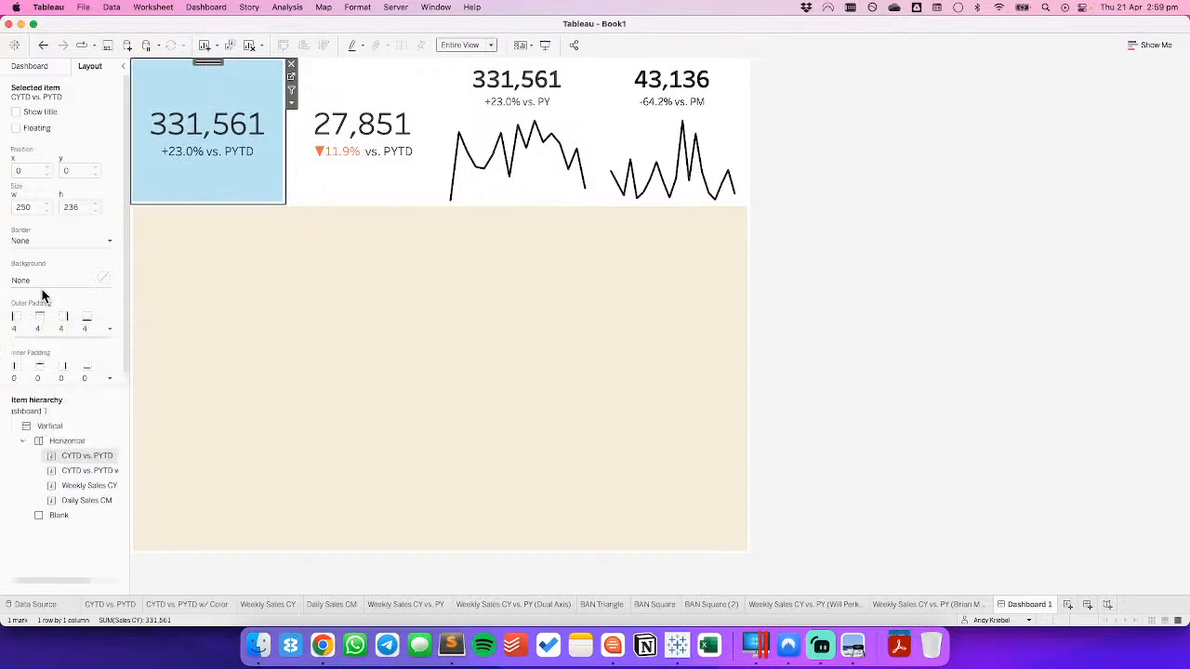
Set the inner padding of the CYTD vs. PYTD and CYTD vs. PYTD w/ Color sheets to 20 on all sides.
left_click(37, 377)
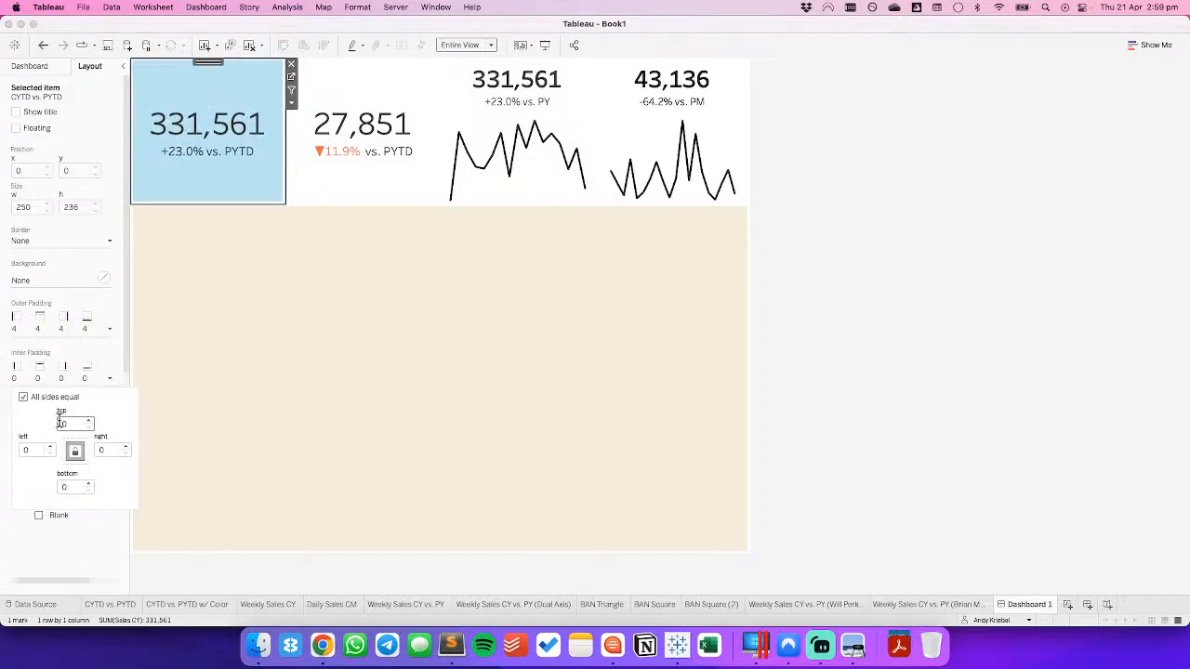
left_click(368, 66)
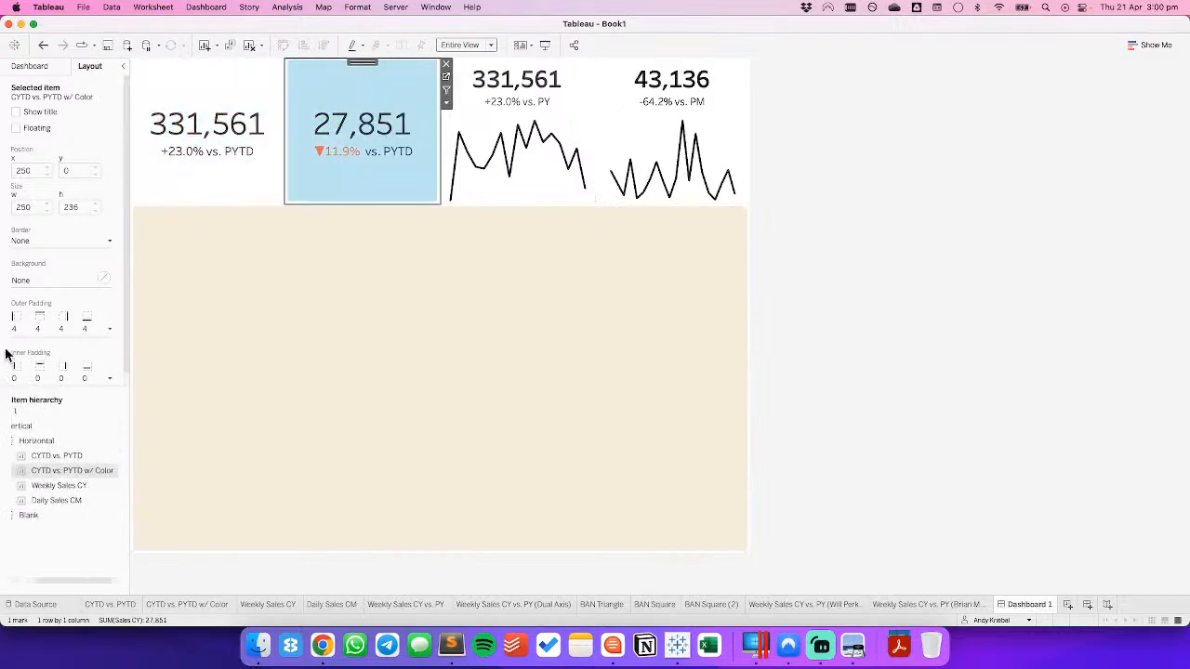
left_click(37, 372)
type("20")
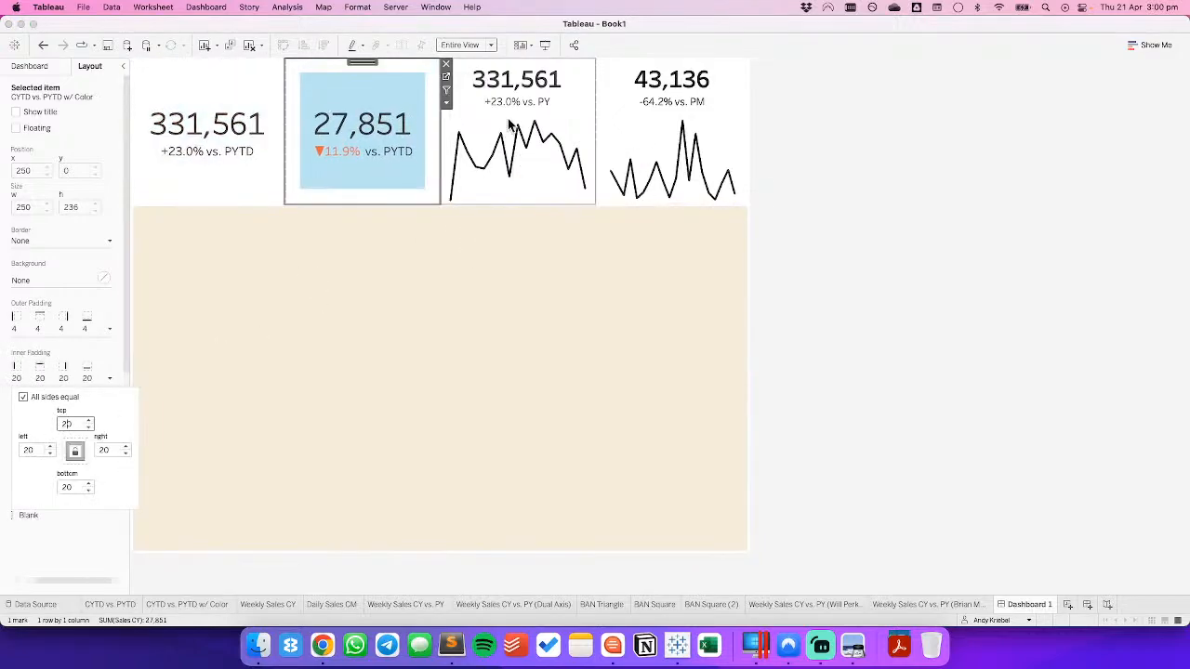
Set the inner padding of the Weekly Sales CY and Daily Sales CM sheets to 20 on all sides.
left_click(511, 122)
left_click(38, 375)
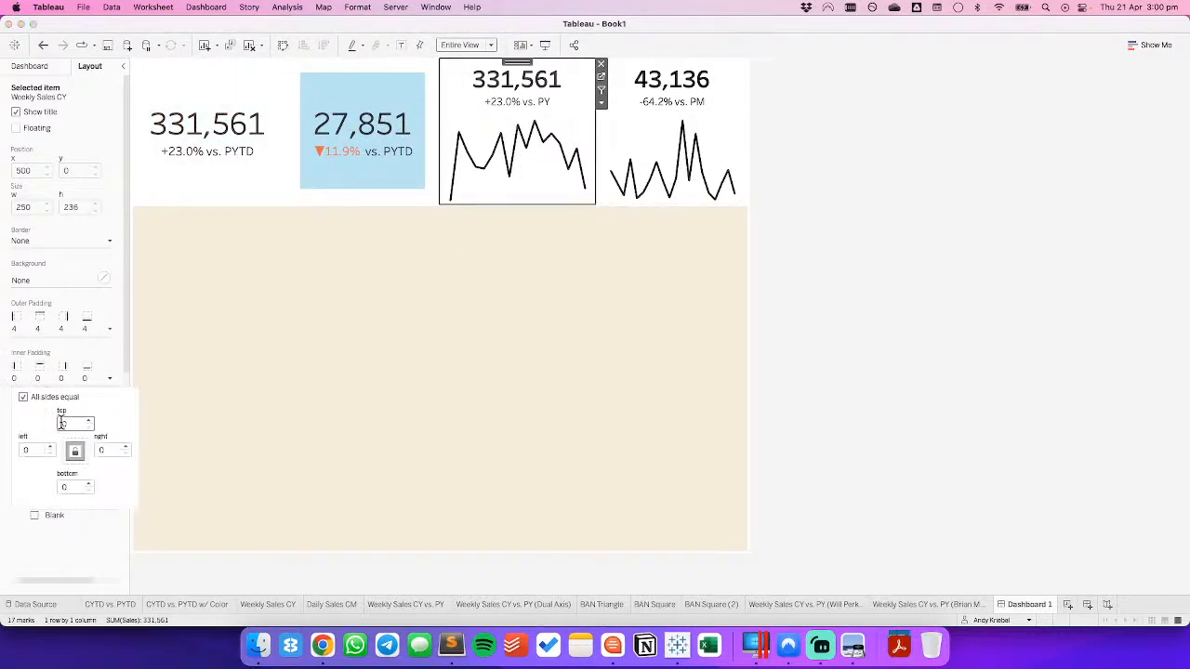
type("2")
left_click(632, 130)
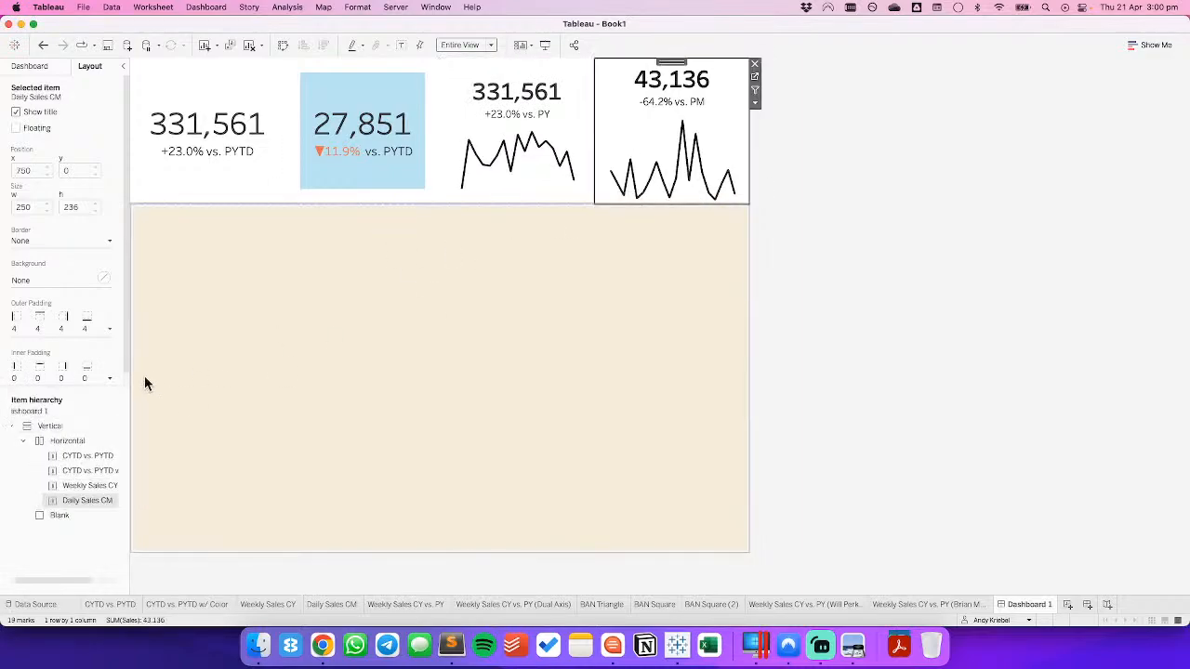
left_click(40, 379)
type("20")
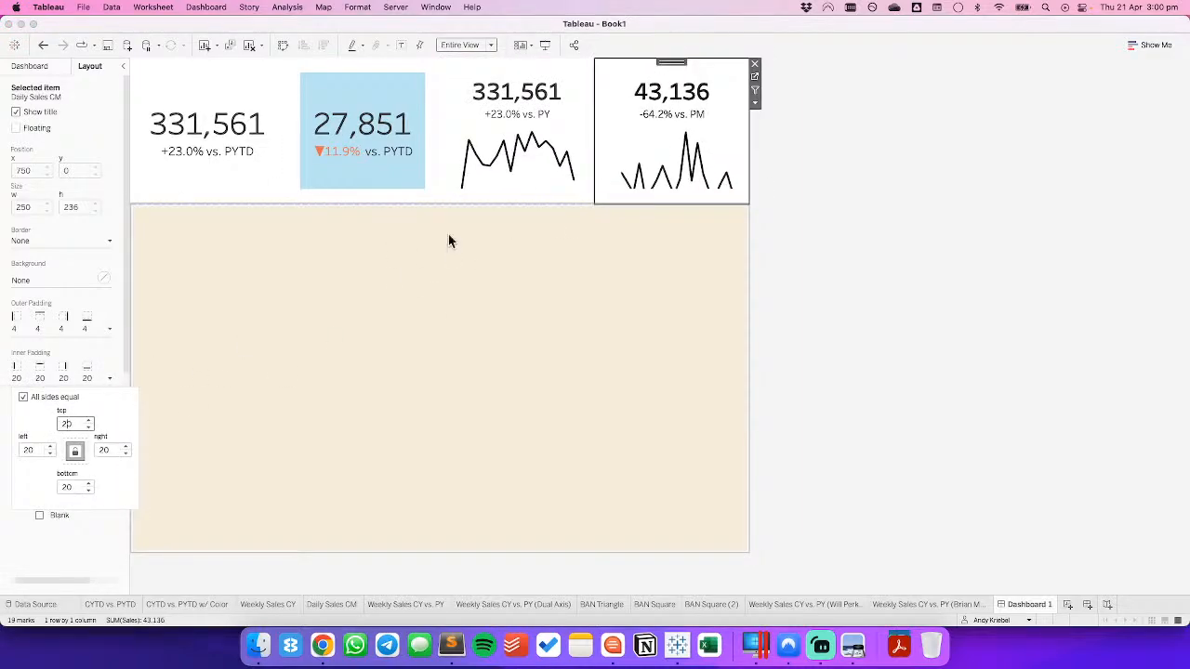
Give the horizontal container holding the four KPI sheets a light grey background.
double_click(671, 62)
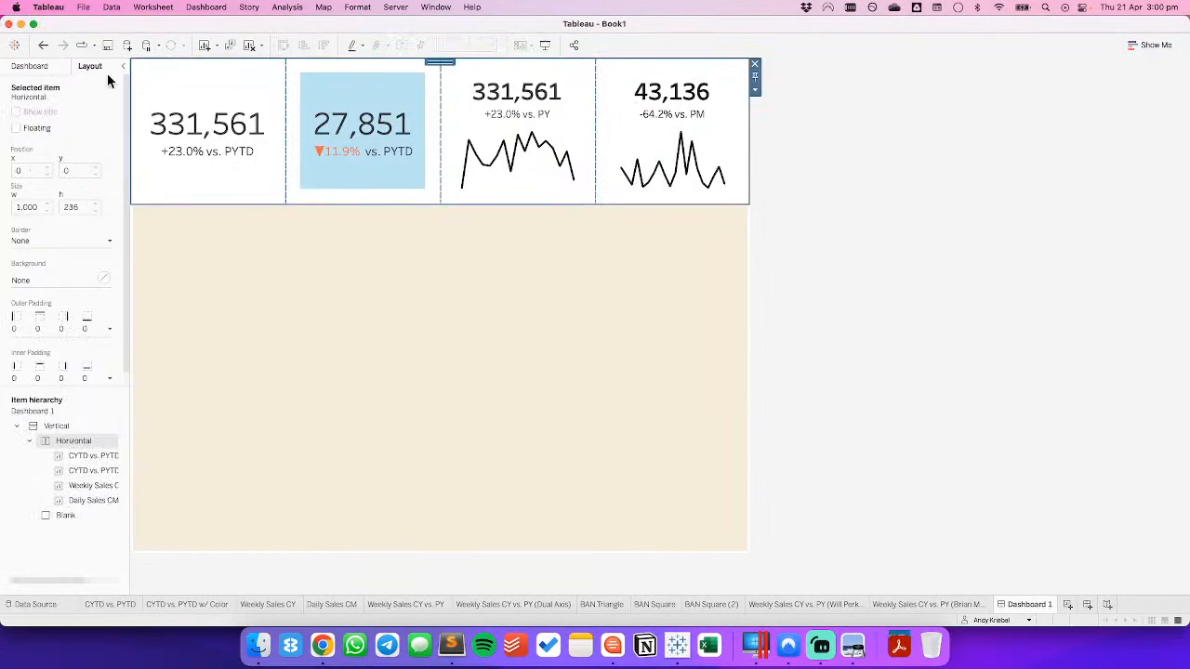
left_click(89, 279)
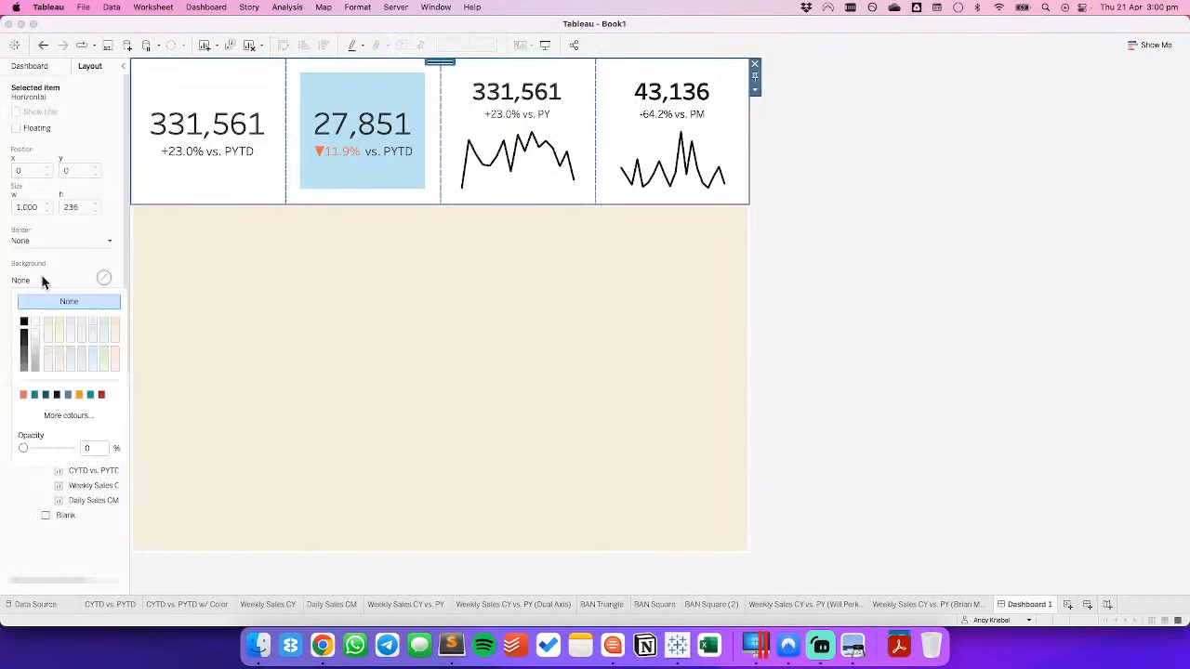
left_click(35, 341)
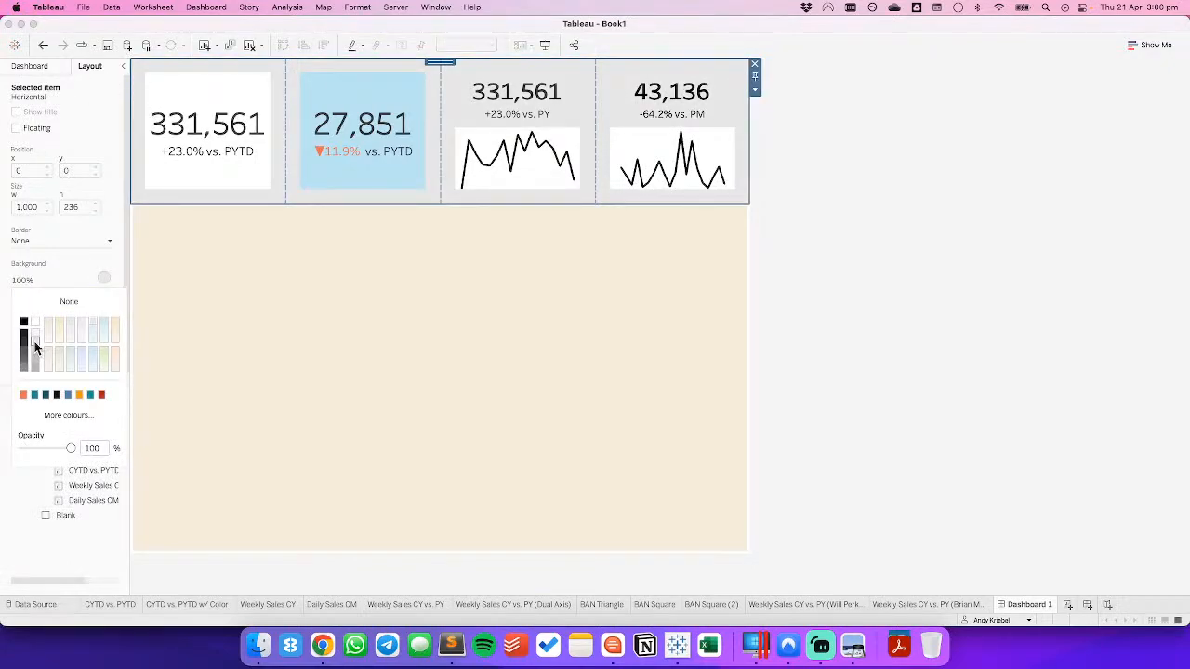
left_click(985, 251)
Set a white background on each of the four KPI sheets in the row.
left_click(521, 153)
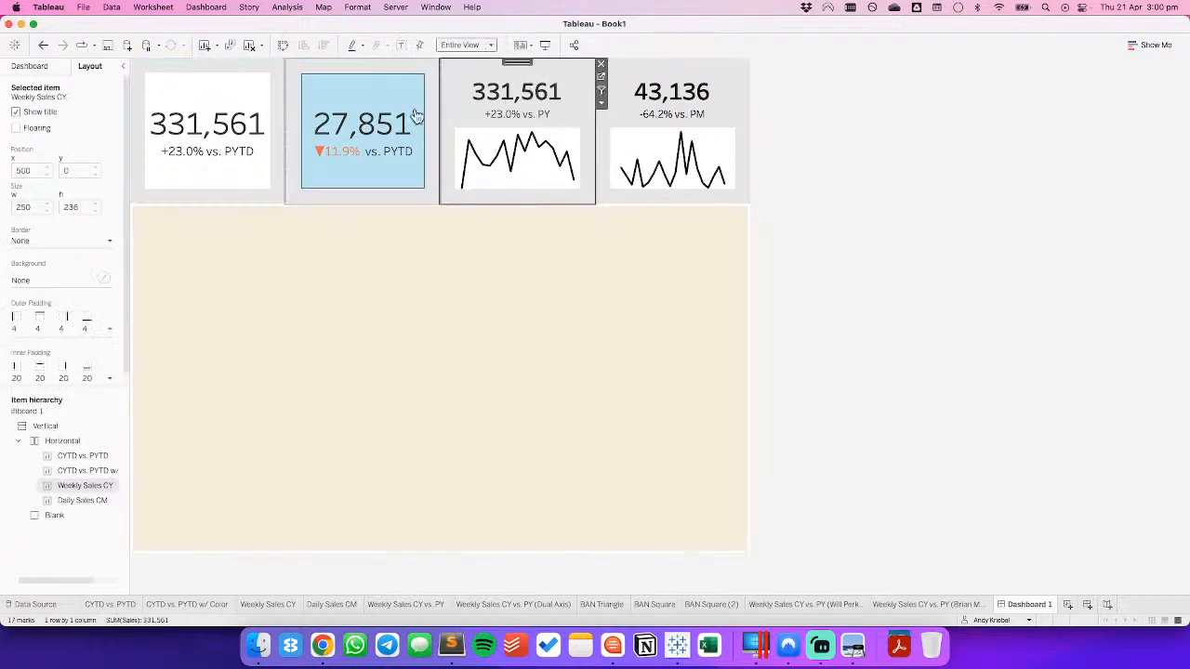
left_click(37, 280)
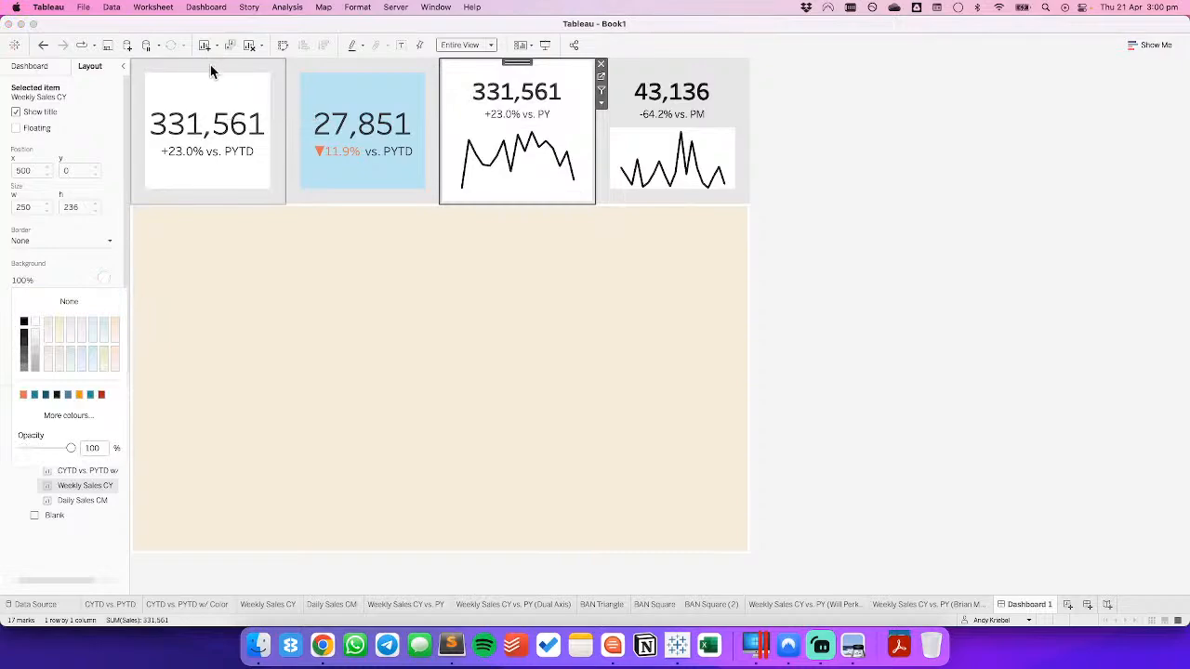
left_click(211, 64)
left_click(33, 281)
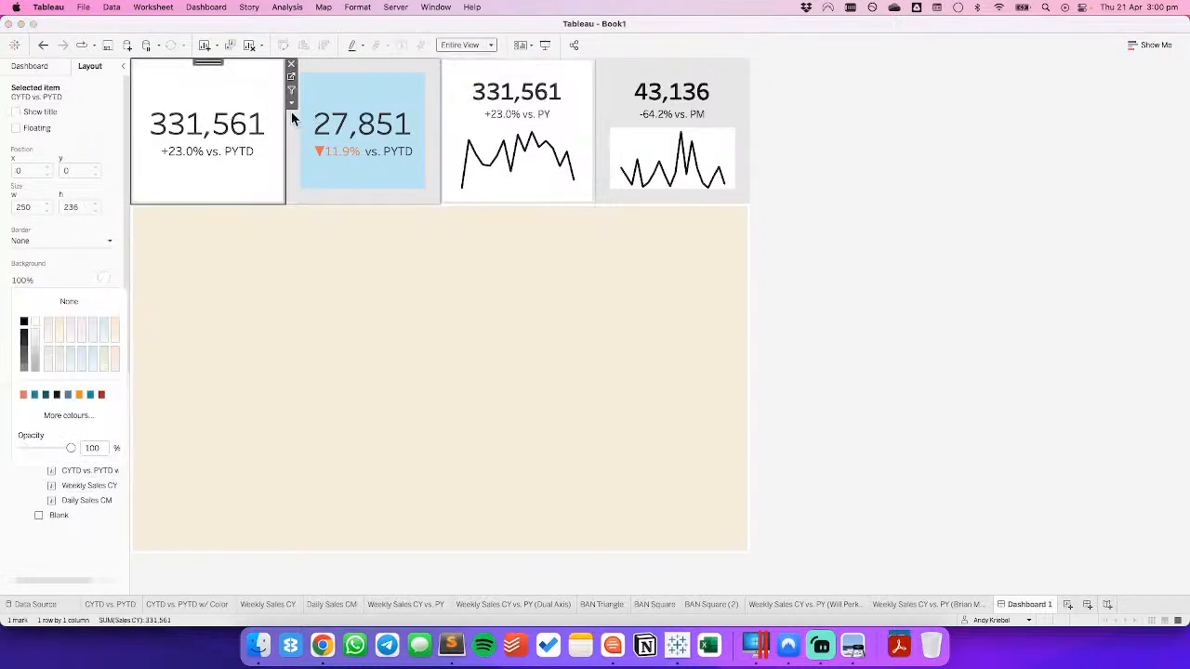
left_click(378, 61)
left_click(37, 280)
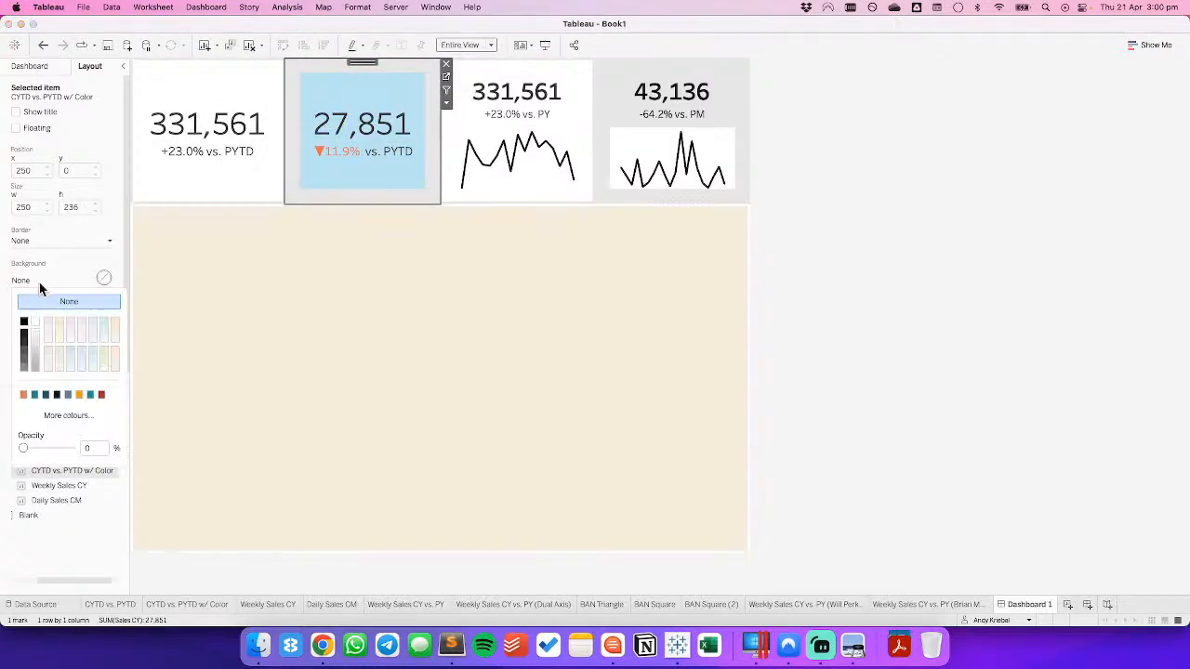
left_click(641, 71)
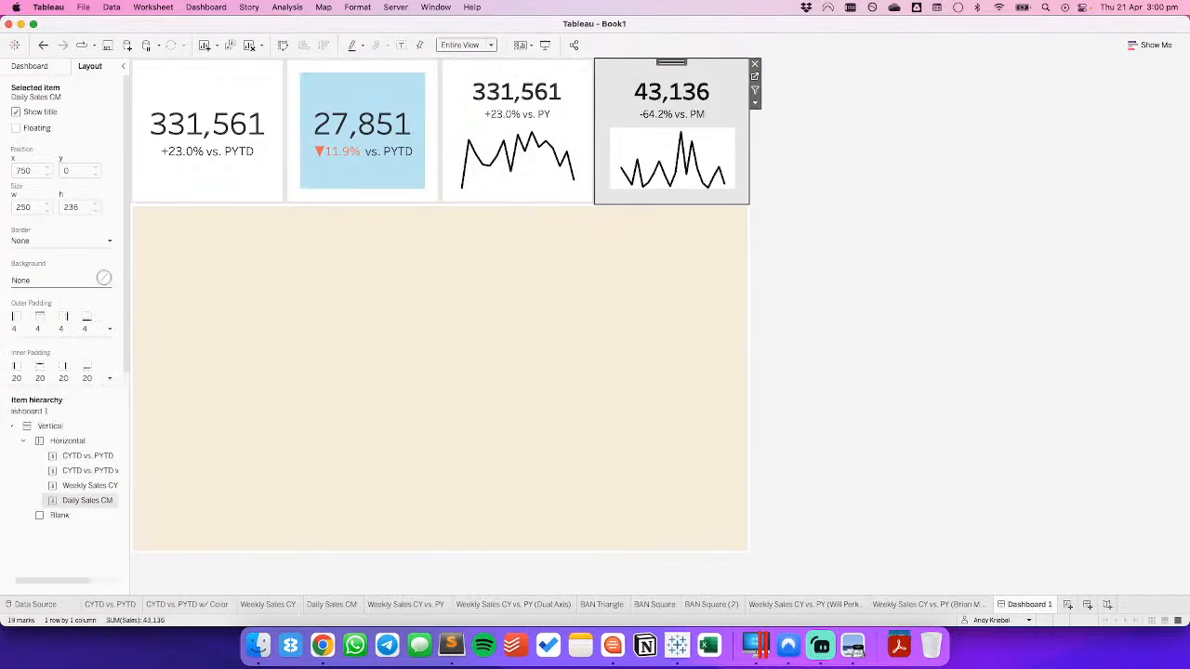
left_click(28, 281)
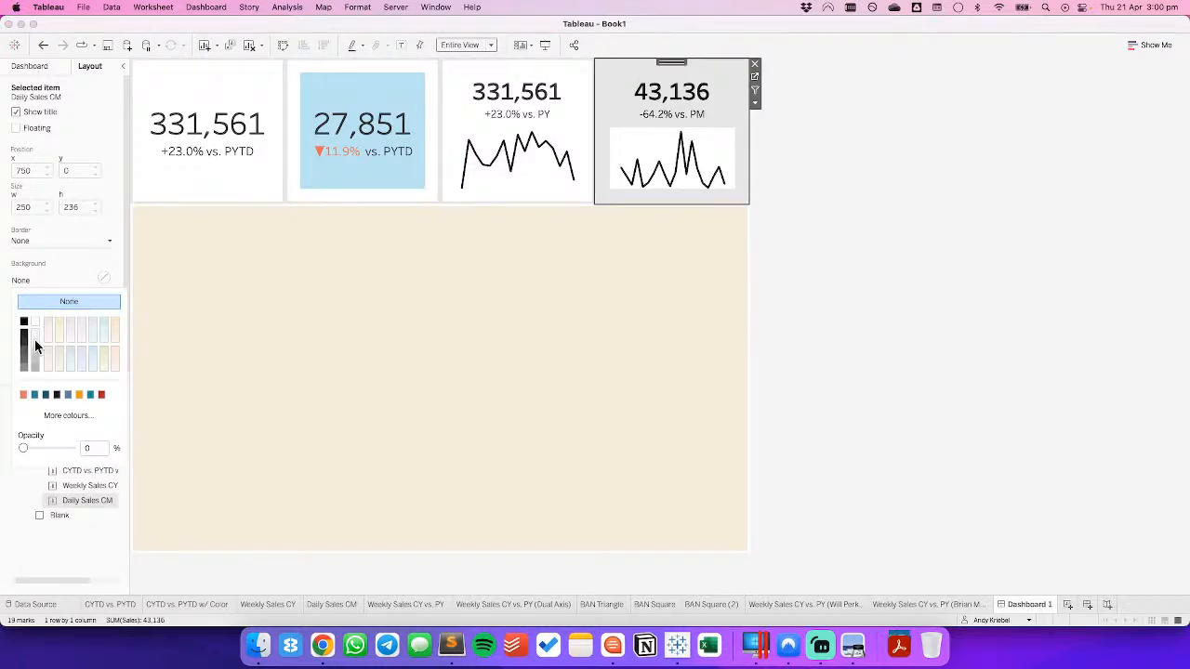
left_click(35, 322)
left_click(1039, 263)
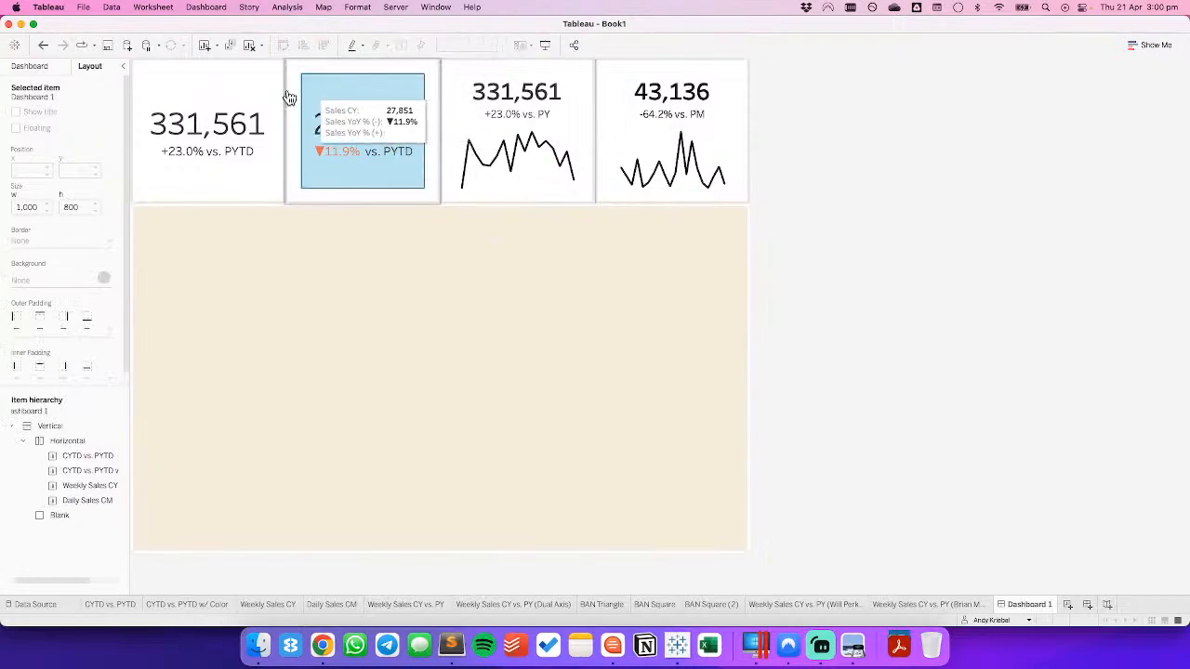
Try an outer padding of 20 on all sides for the CYTD vs. PYTD sheet.
left_click(204, 71)
left_click(28, 329)
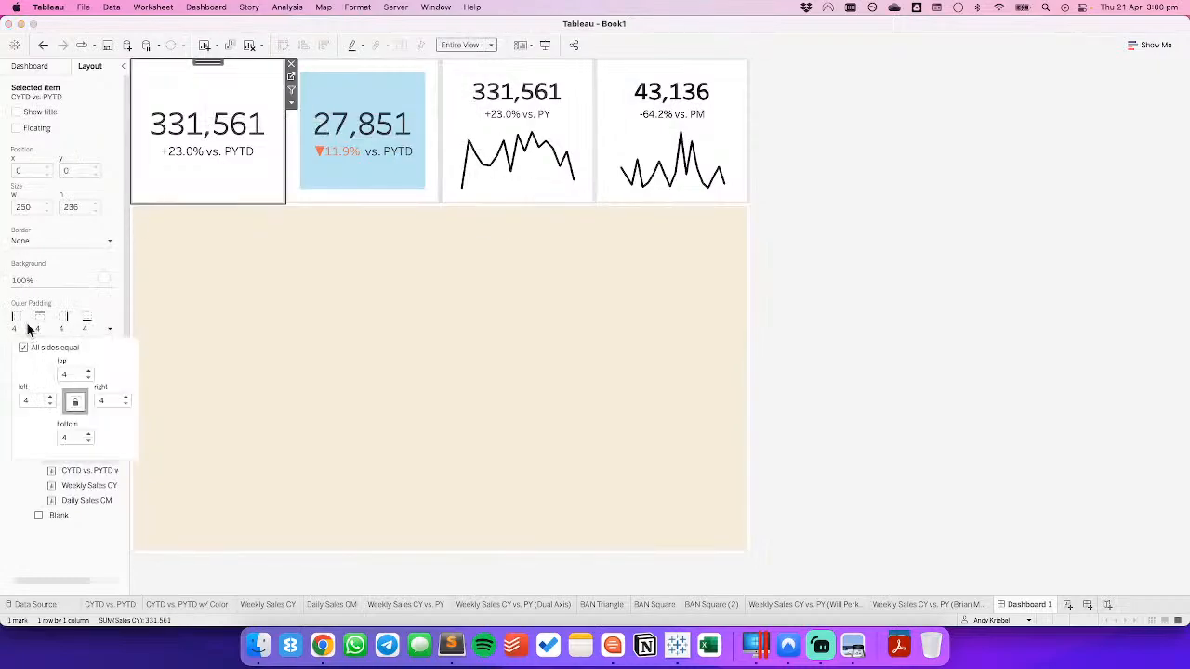
left_click(66, 374)
type("20")
key("Return")
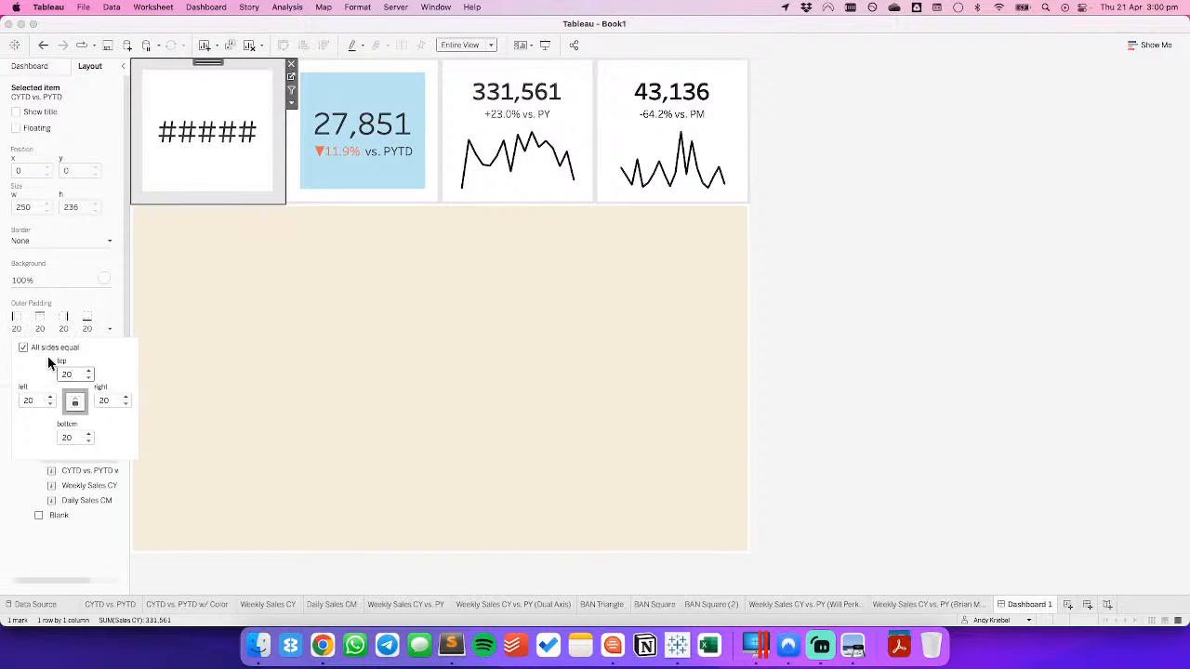
Set the CYTD vs. PYTD sheet's outer padding to 10 on all sides and reduce its inner padding so the number fits.
key("BackSpace")
key("BackSpace")
type("10")
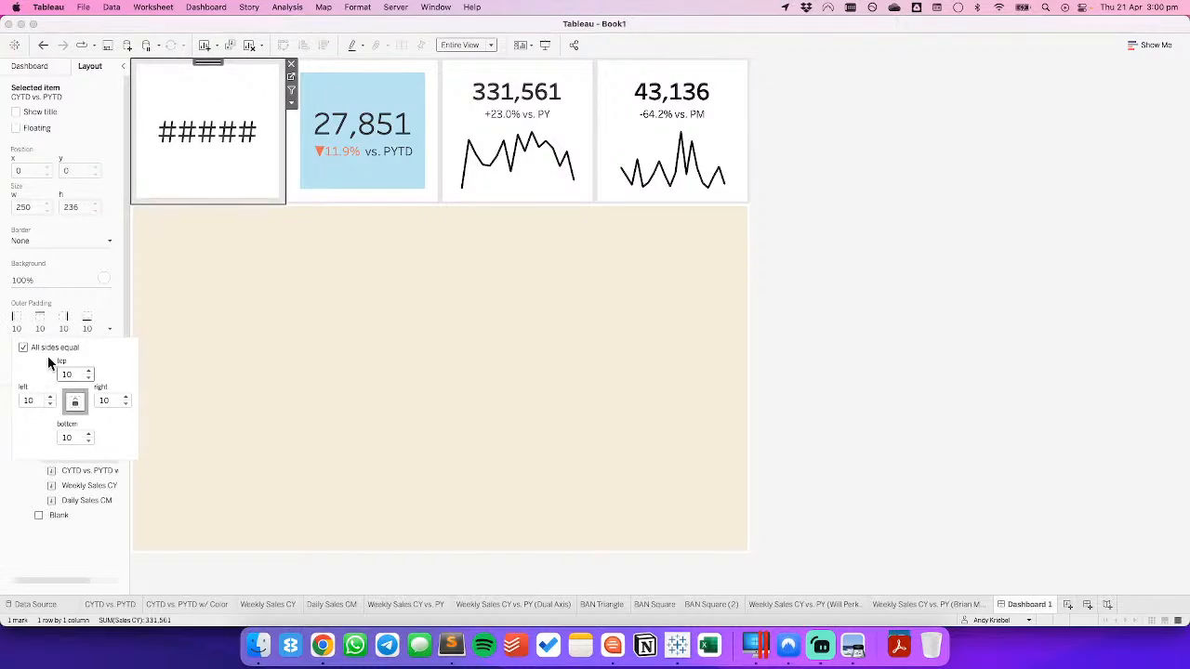
key("BackSpace")
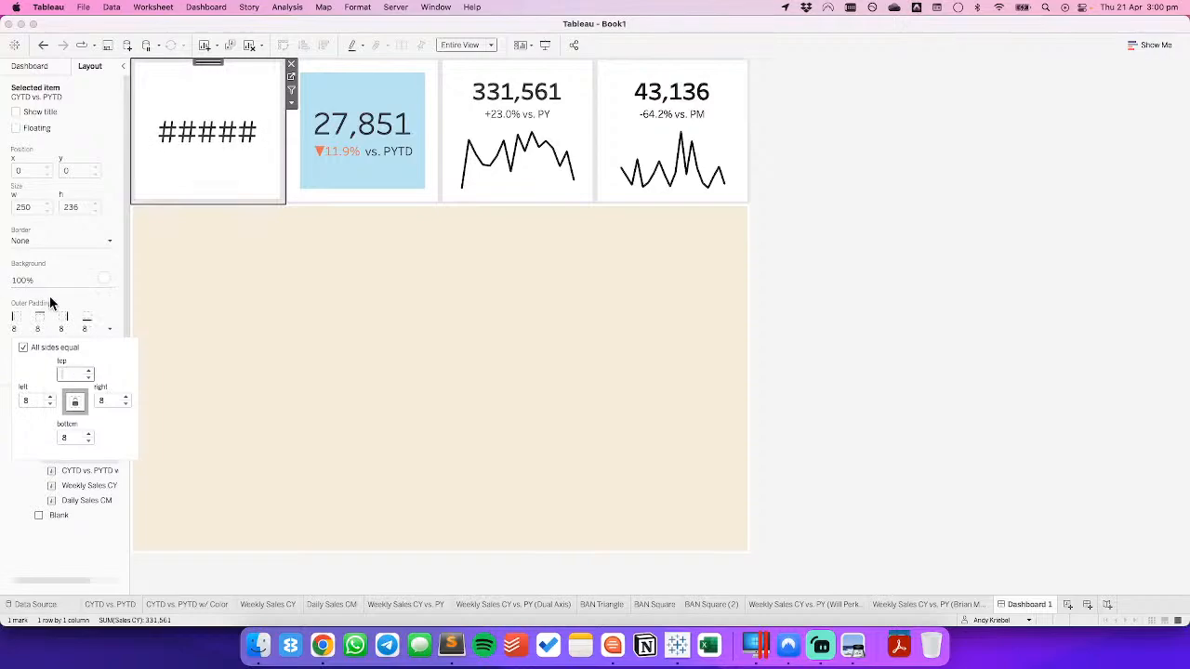
type("10")
key("Return")
left_click(53, 313)
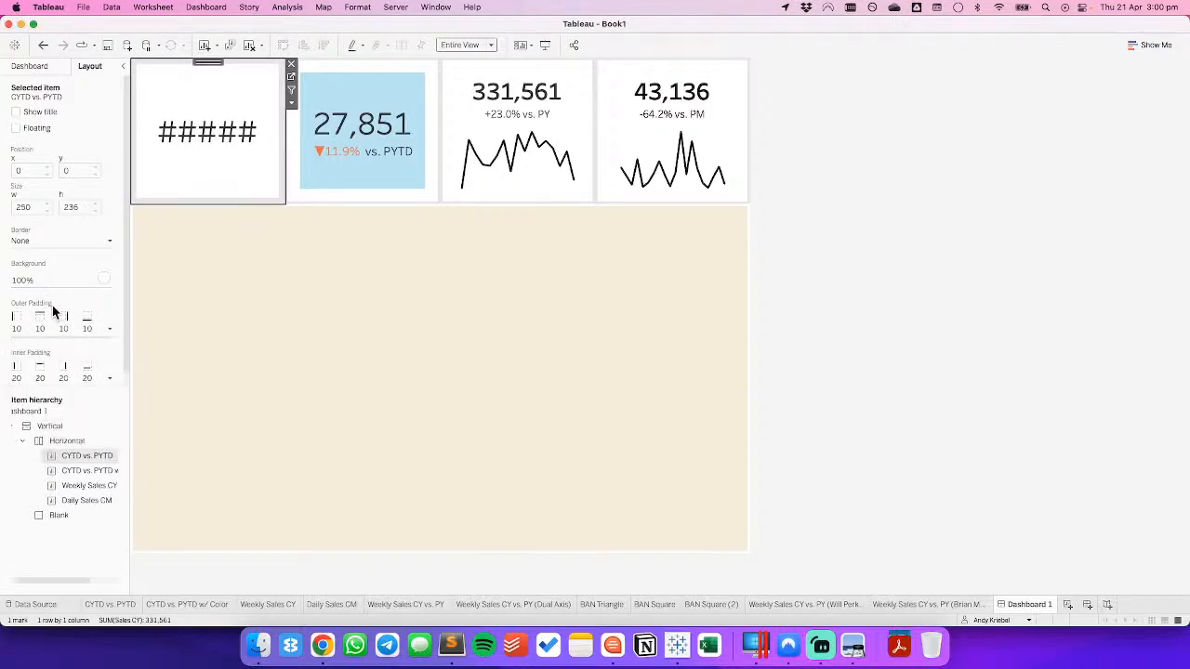
left_click(56, 386)
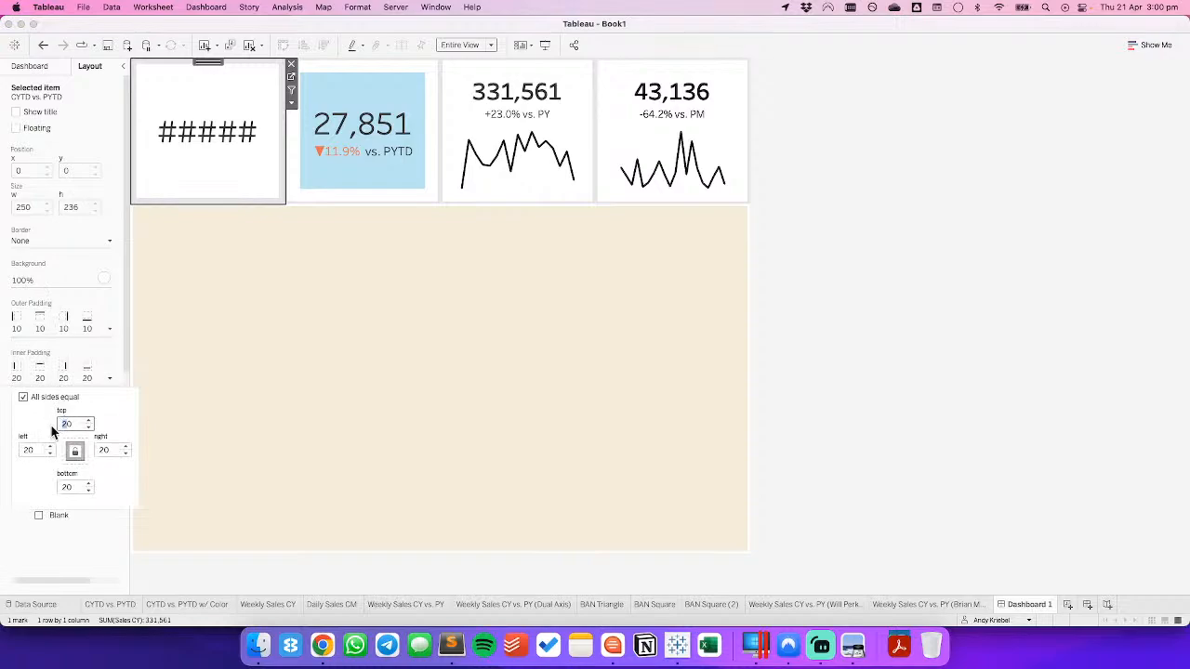
Set the CYTD vs. PYTD w/ Color sheet's outer padding to 10 and inner padding to 0 on all sides.
left_click(369, 68)
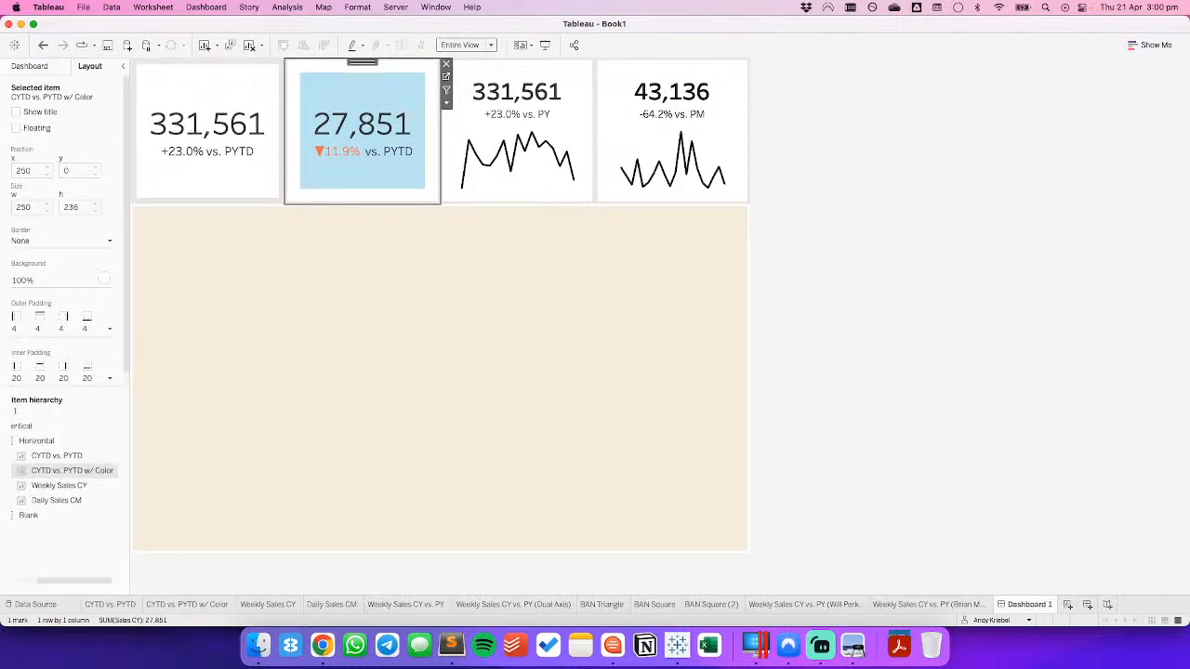
left_click(51, 325)
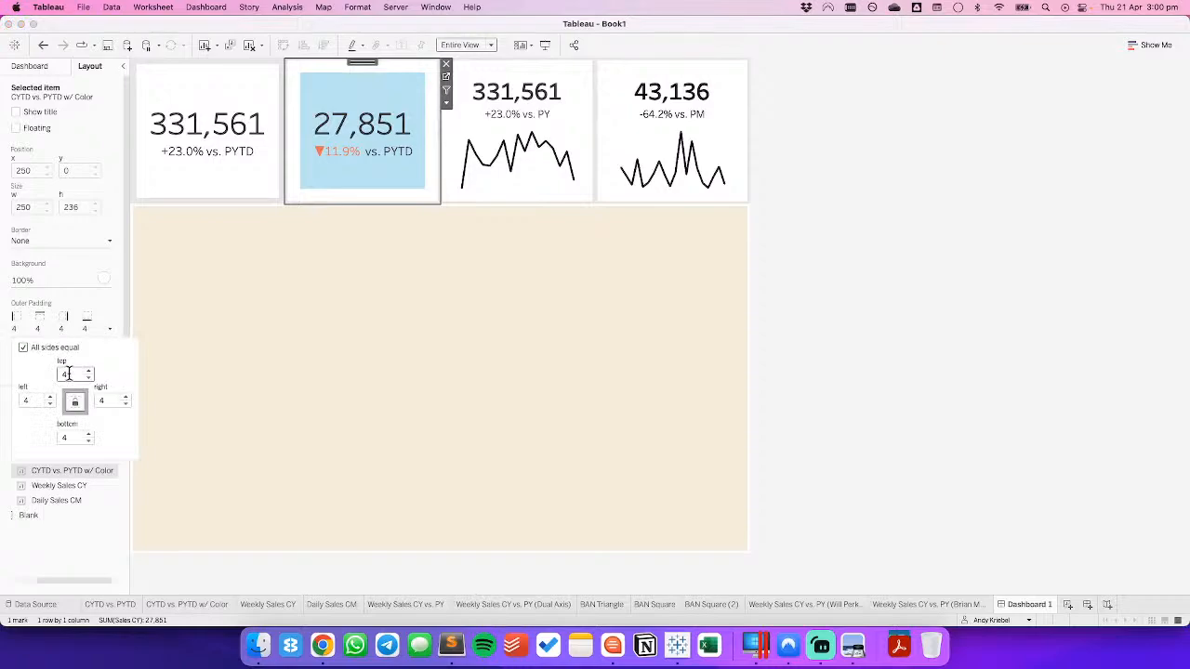
type("10")
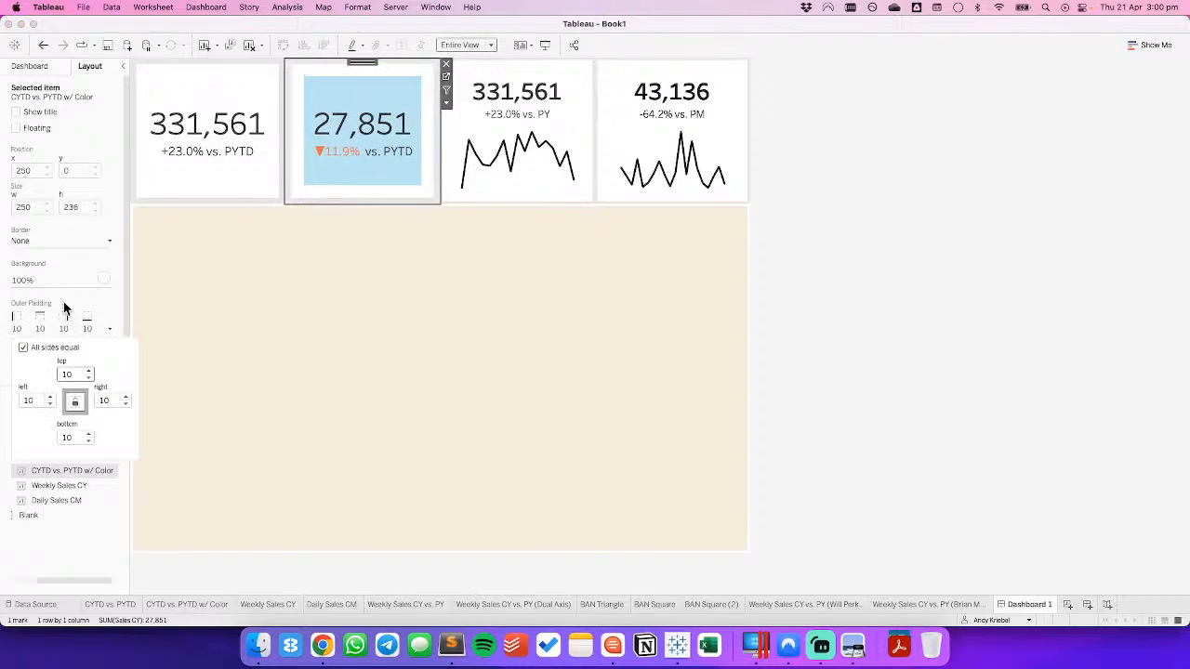
left_click(64, 304)
left_click(57, 379)
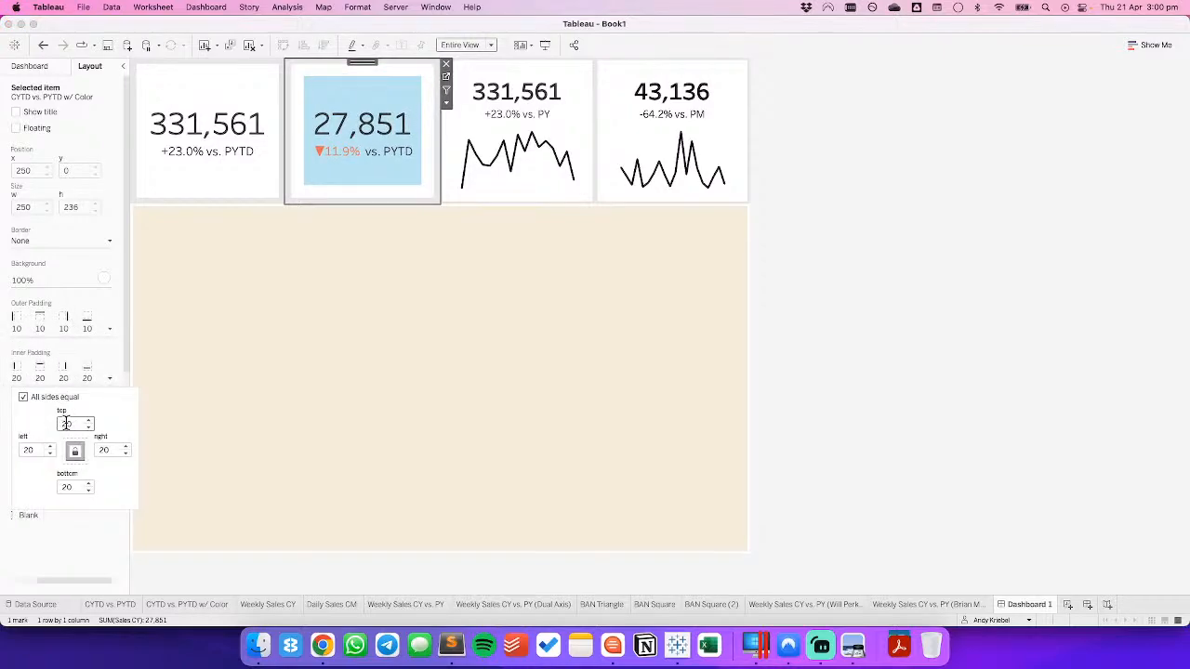
double_click(66, 423)
type("0")
Set the Weekly Sales CY sheet's outer padding to 10 on all sides.
left_click(492, 95)
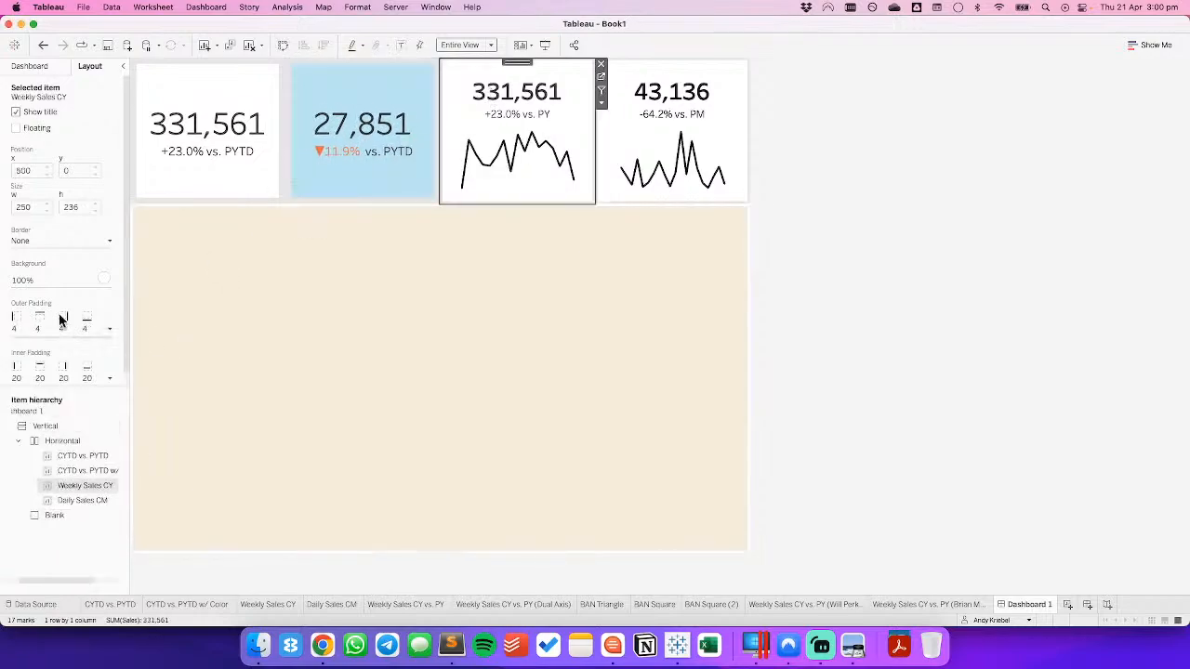
left_click(41, 330)
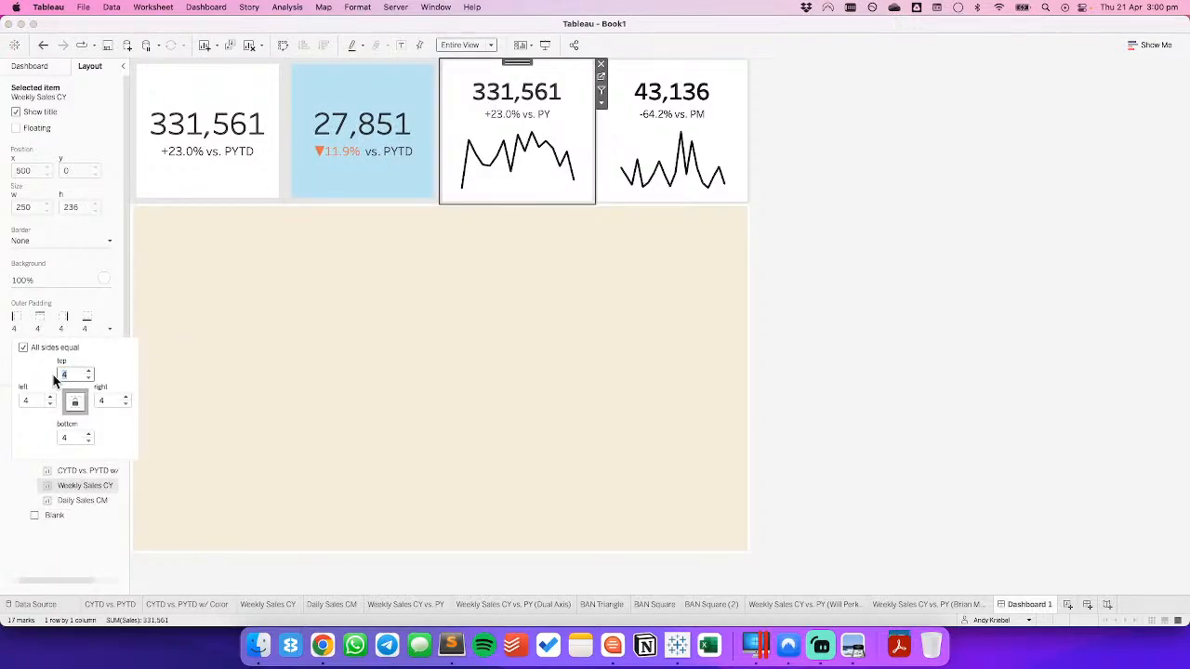
type("10")
key("Return")
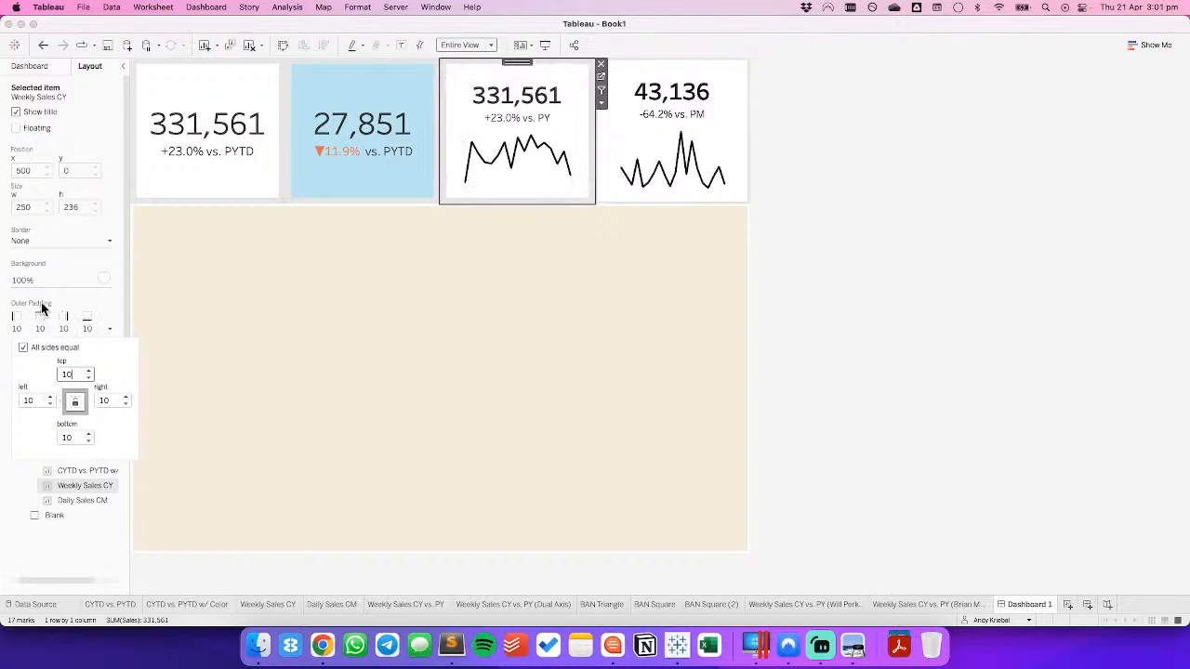
left_click(41, 305)
Try an inner padding of 0 on the Weekly Sales CY sheet, and restore it to 20 on all sides.
left_click(40, 377)
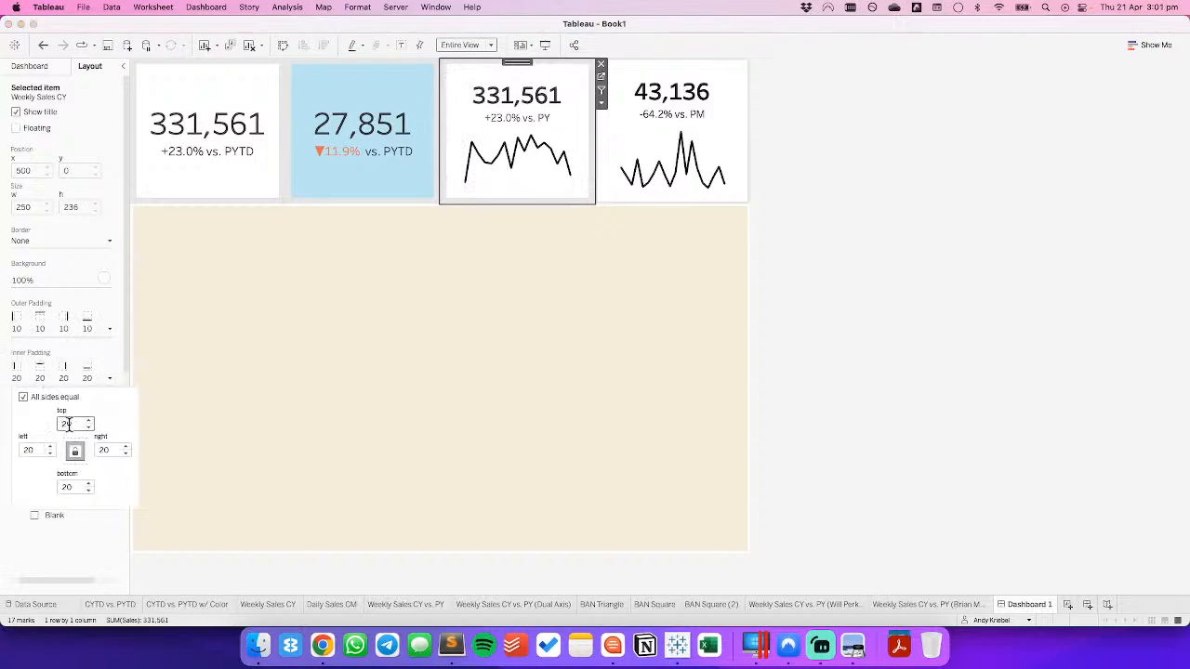
type("0")
key("Return")
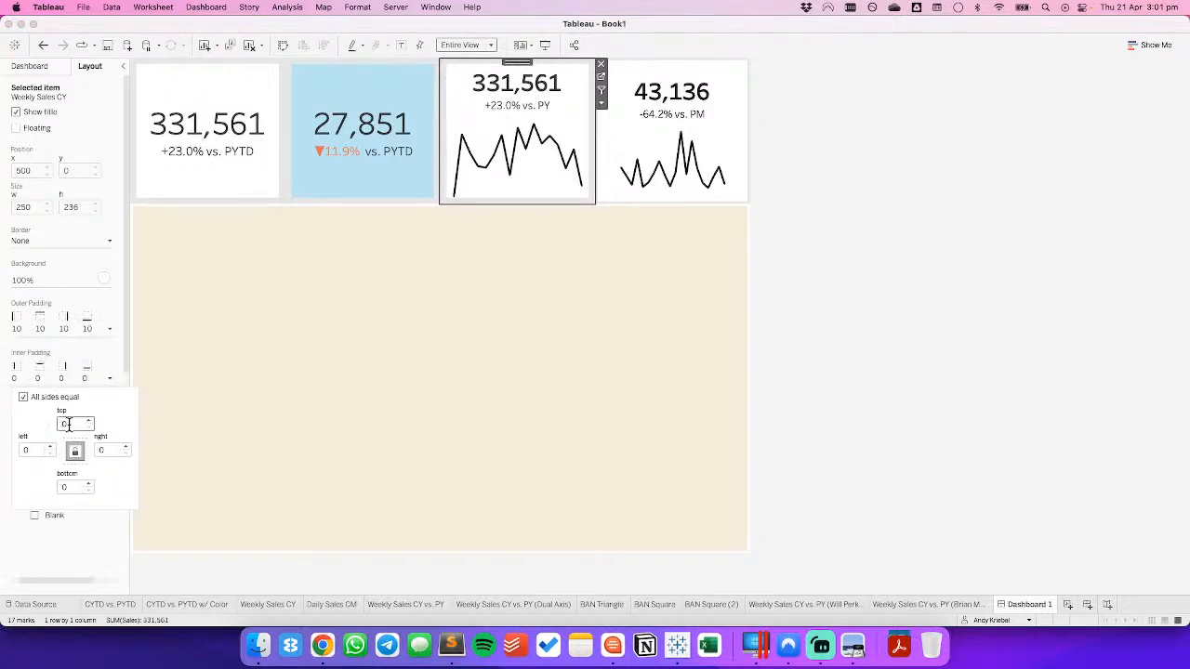
type("20")
key("Return")
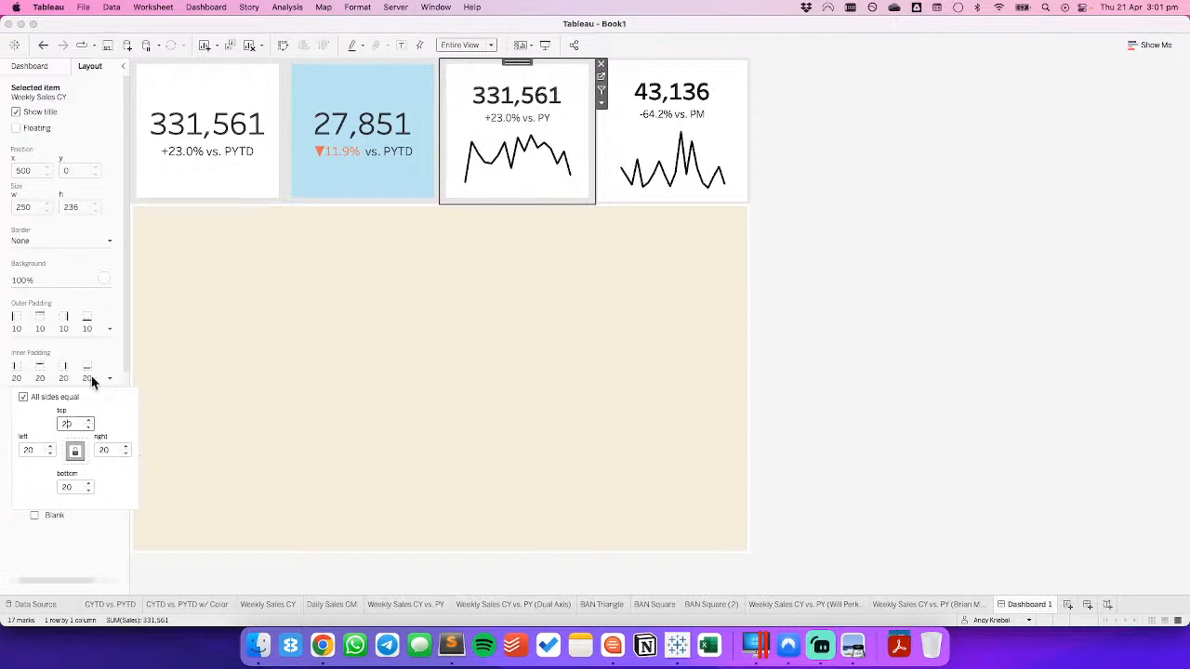
Set the Daily Sales CM sheet's outer padding to 10 on all sides and clear the selected mark in CYTD vs. PYTD w/ Color.
left_click(658, 81)
left_click(37, 329)
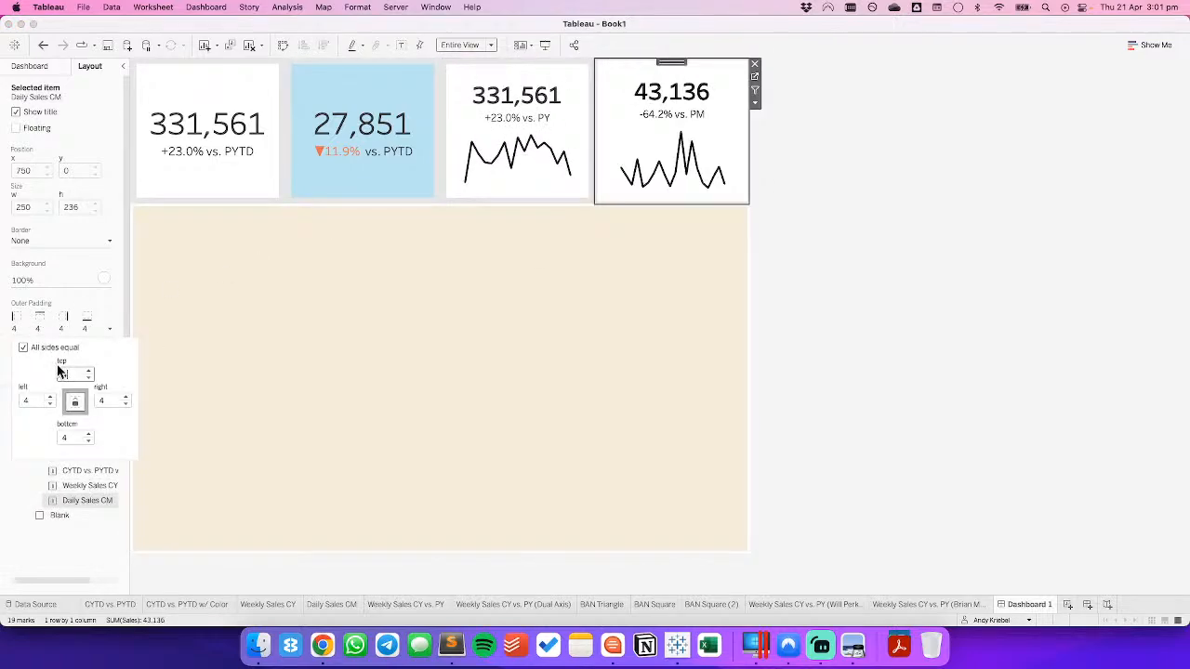
key("BackSpace")
type("10")
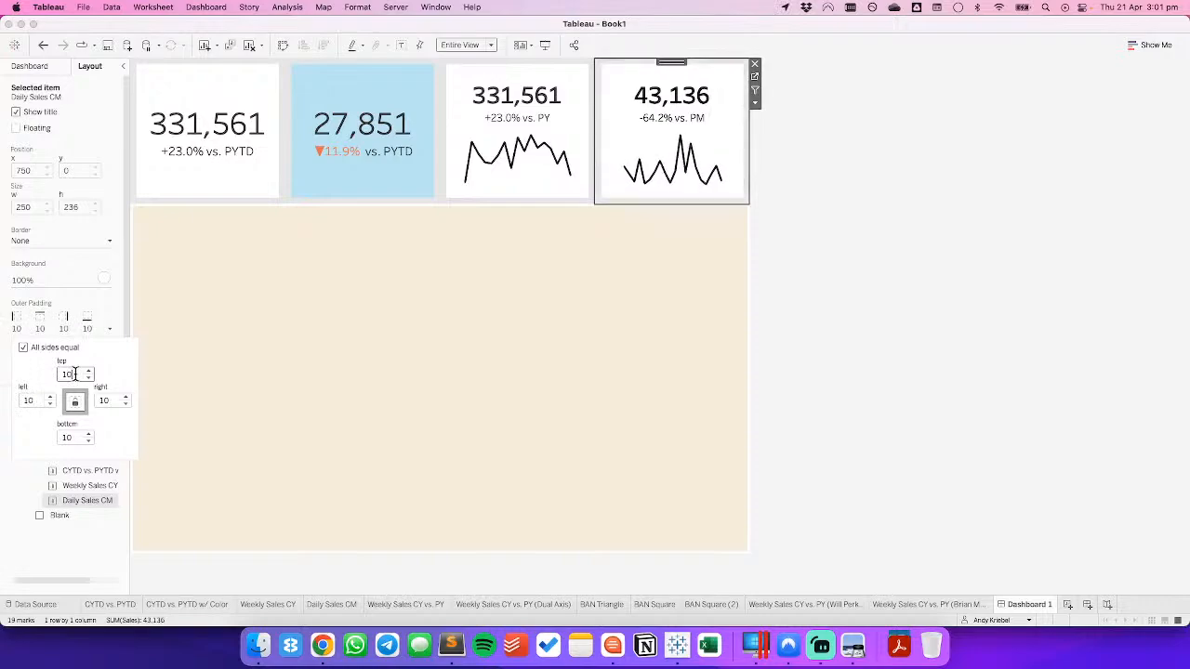
left_click(875, 300)
left_click(340, 100)
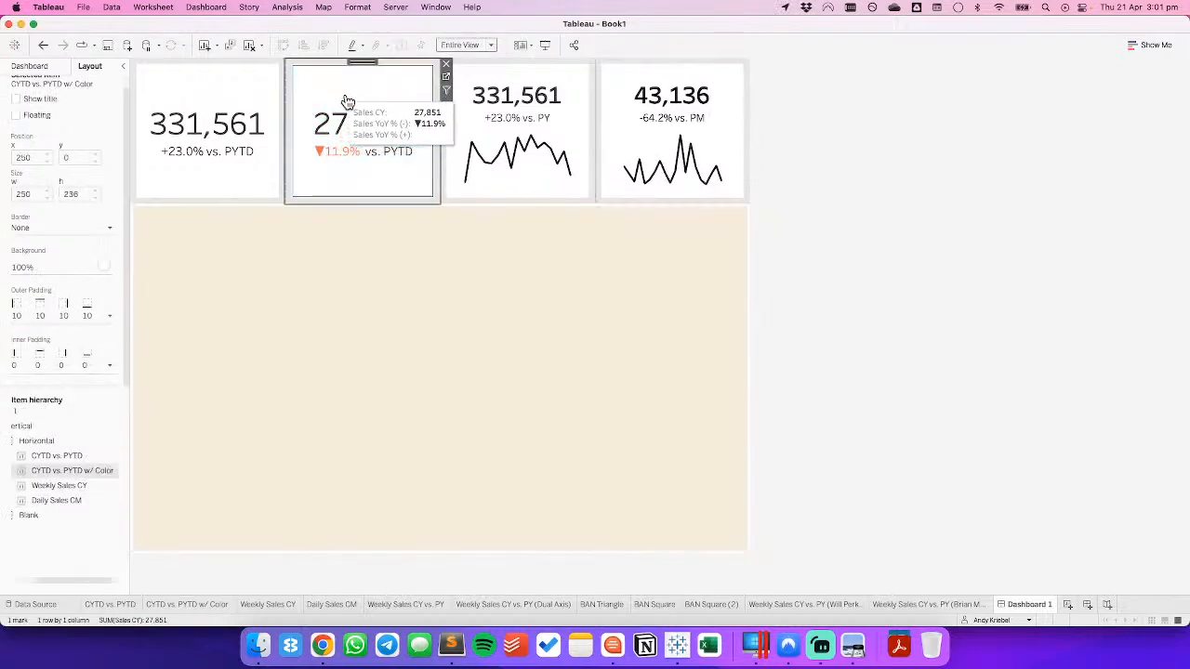
Try to add a horizontal container below the row of KPI cards.
left_click(905, 303)
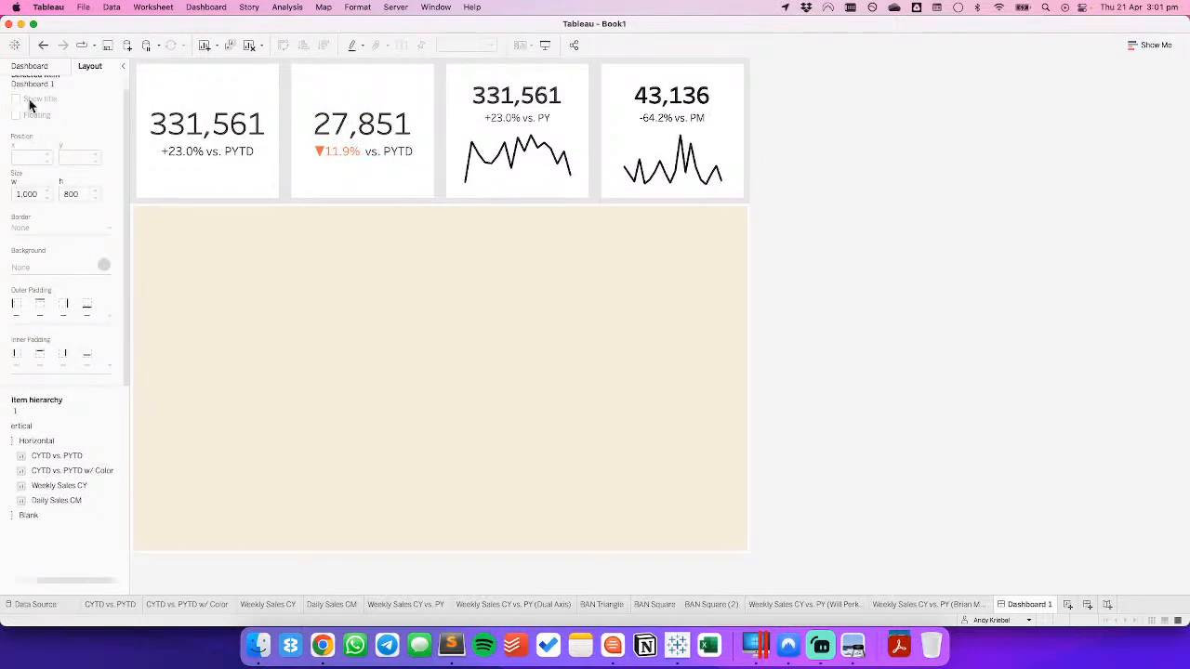
left_click(38, 72)
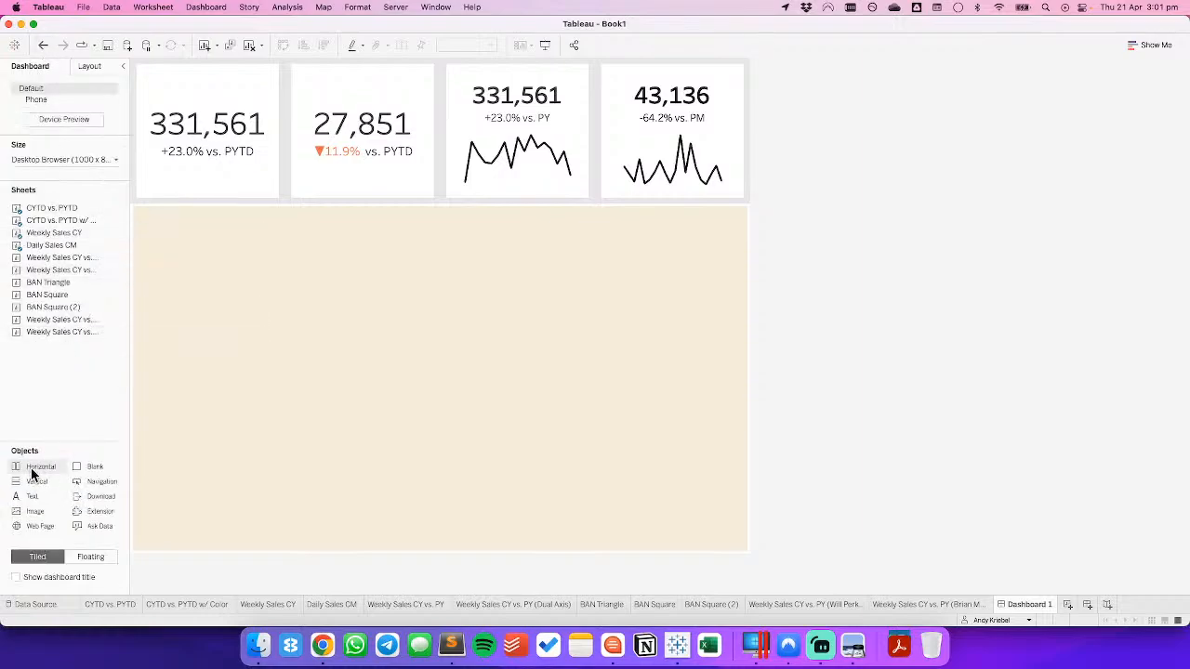
left_click_drag(33, 472, 257, 286)
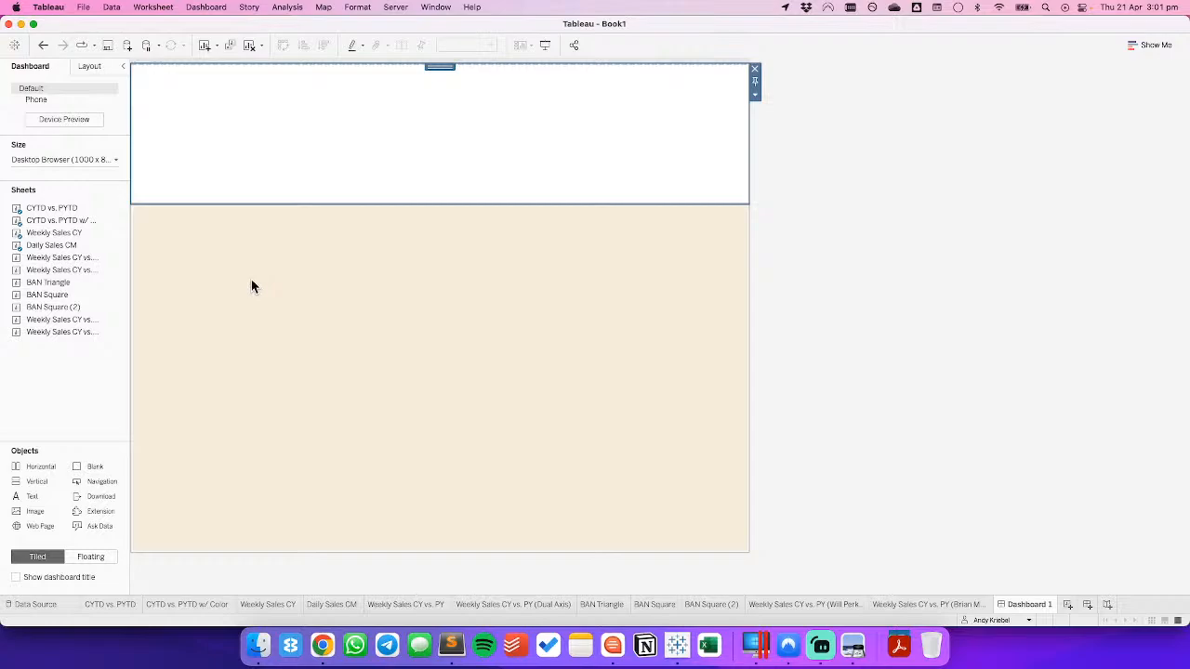
key("super+z")
Select the horizontal container that holds the four KPI cards and set its height to 250 pixels.
left_click(399, 66)
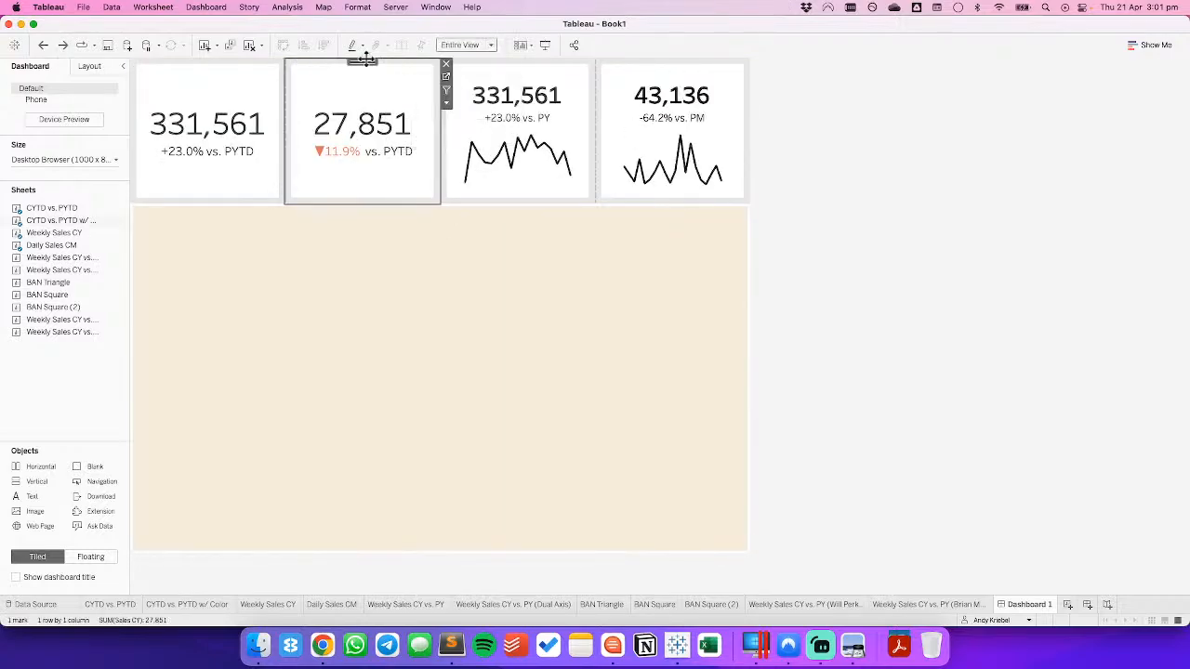
double_click(362, 58)
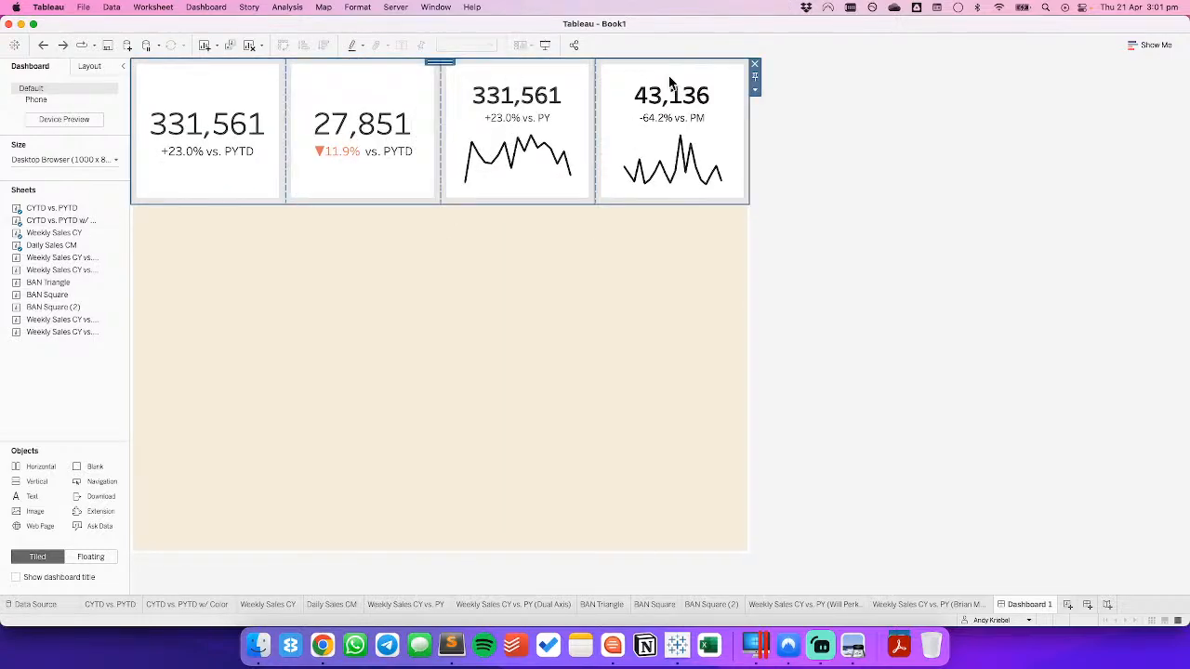
left_click(755, 89)
left_click(784, 168)
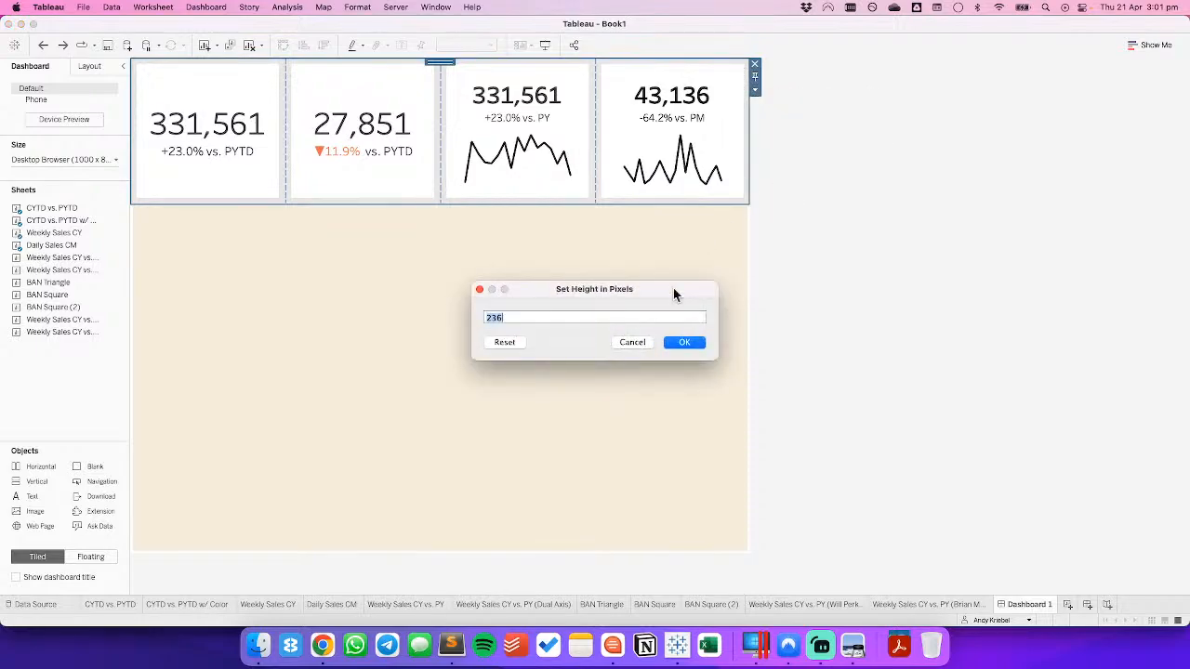
type("250")
key("Return")
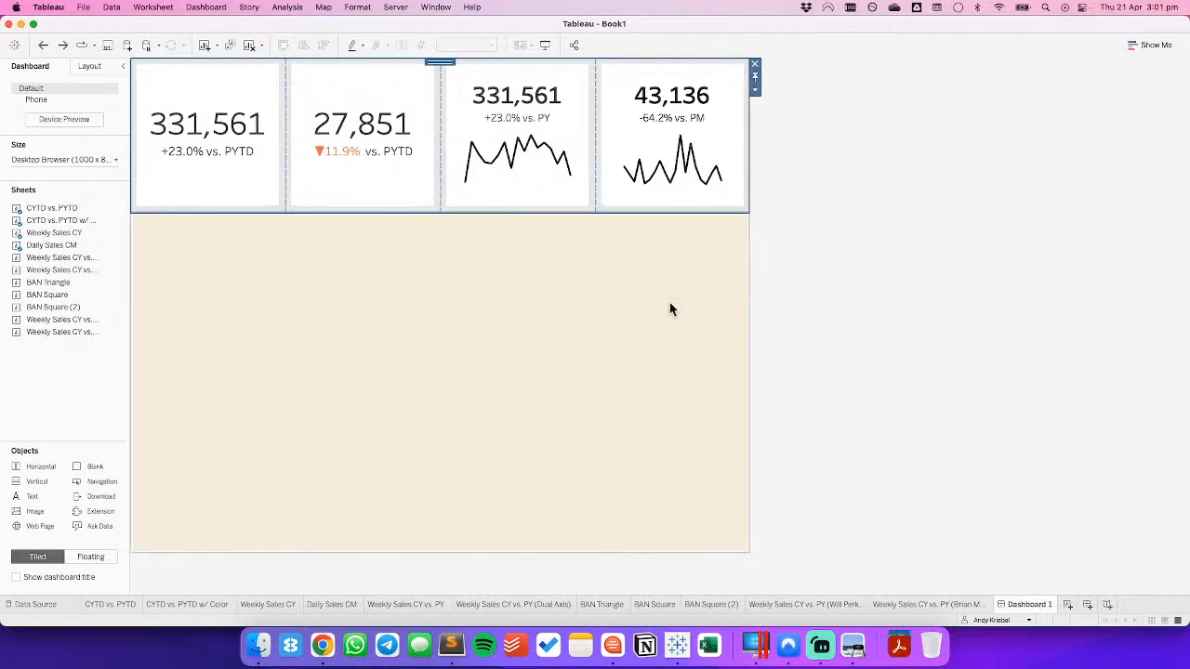
left_click(937, 191)
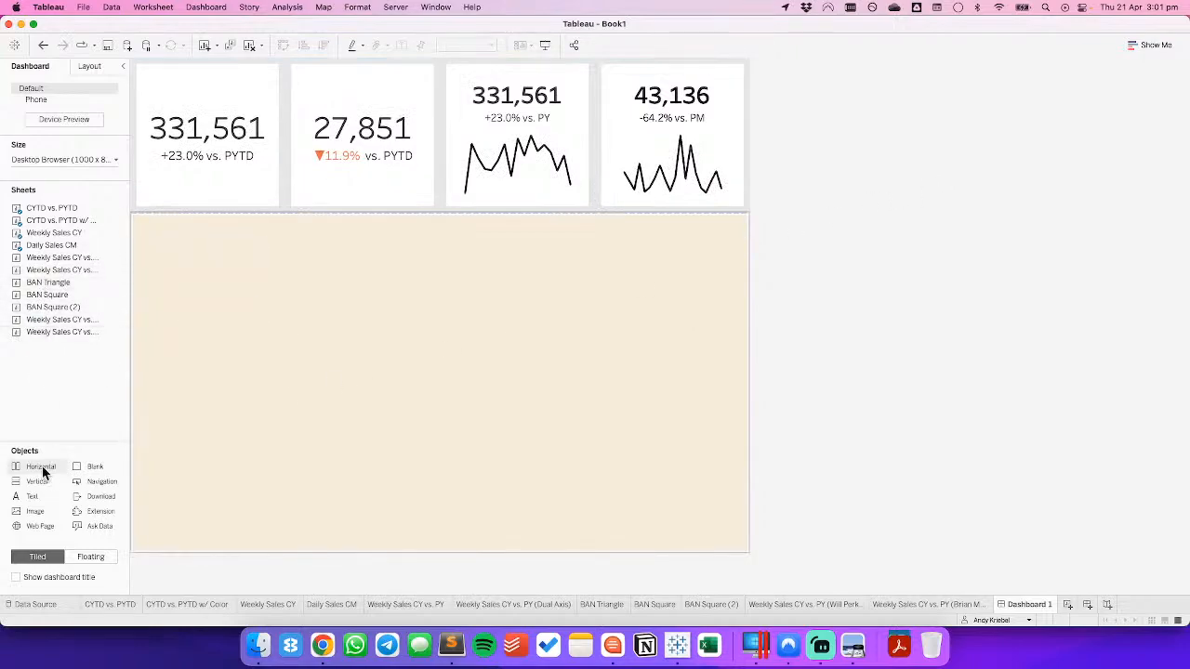
Add a second horizontal container between the KPI row and the blank object, and set its height to 250 pixels.
left_click_drag(41, 465, 275, 249)
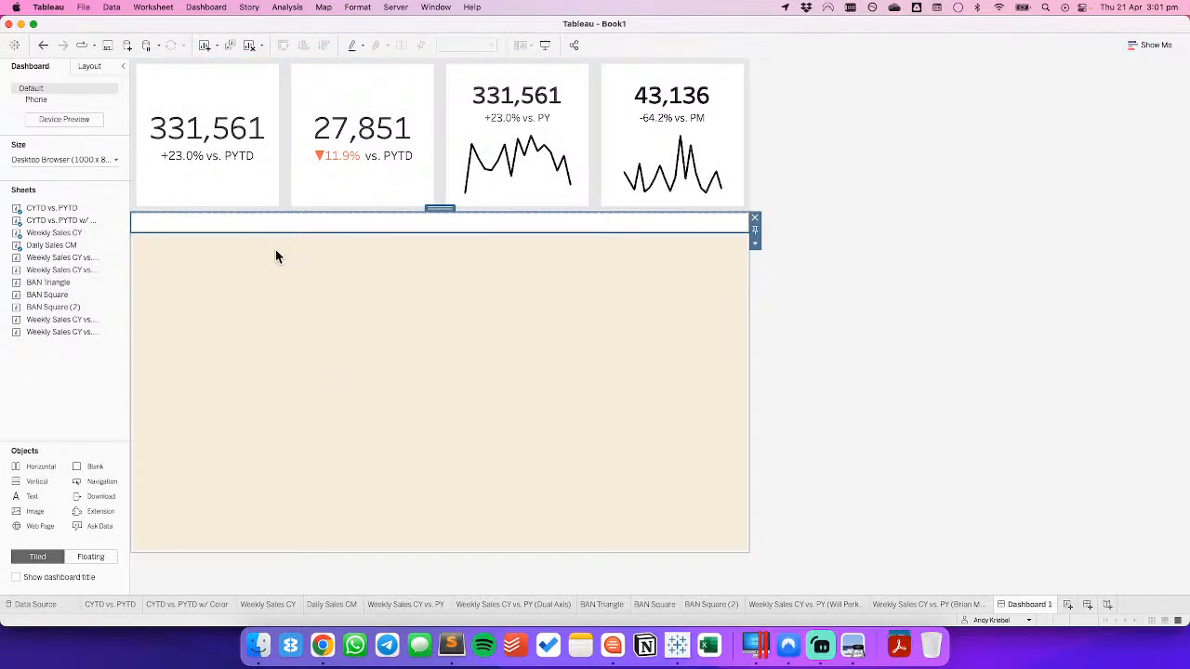
left_click(755, 243)
left_click(784, 323)
type("170")
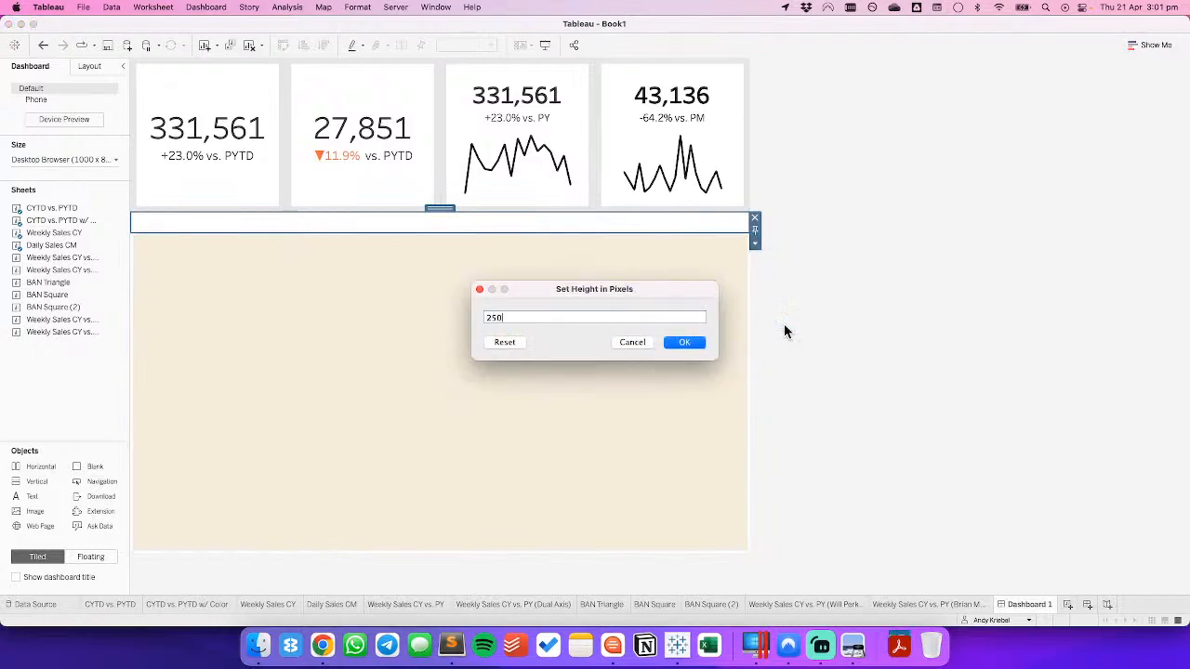
key("Return")
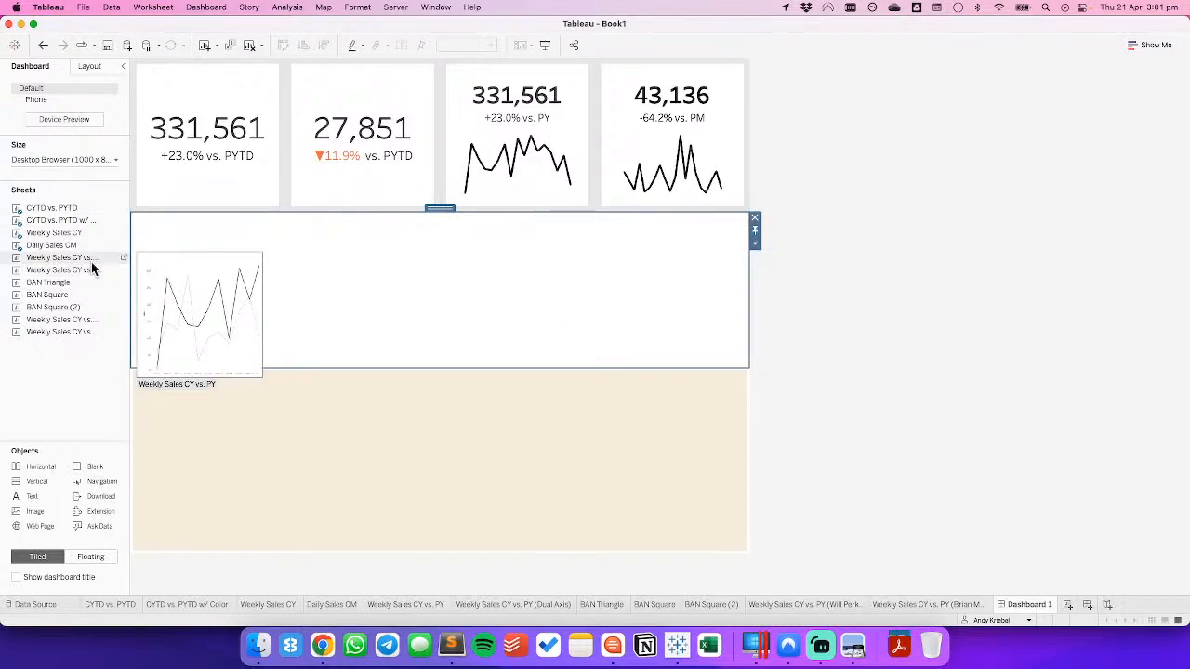
Give the empty second horizontal container a light grey background that matches the first KPI row.
left_click(89, 66)
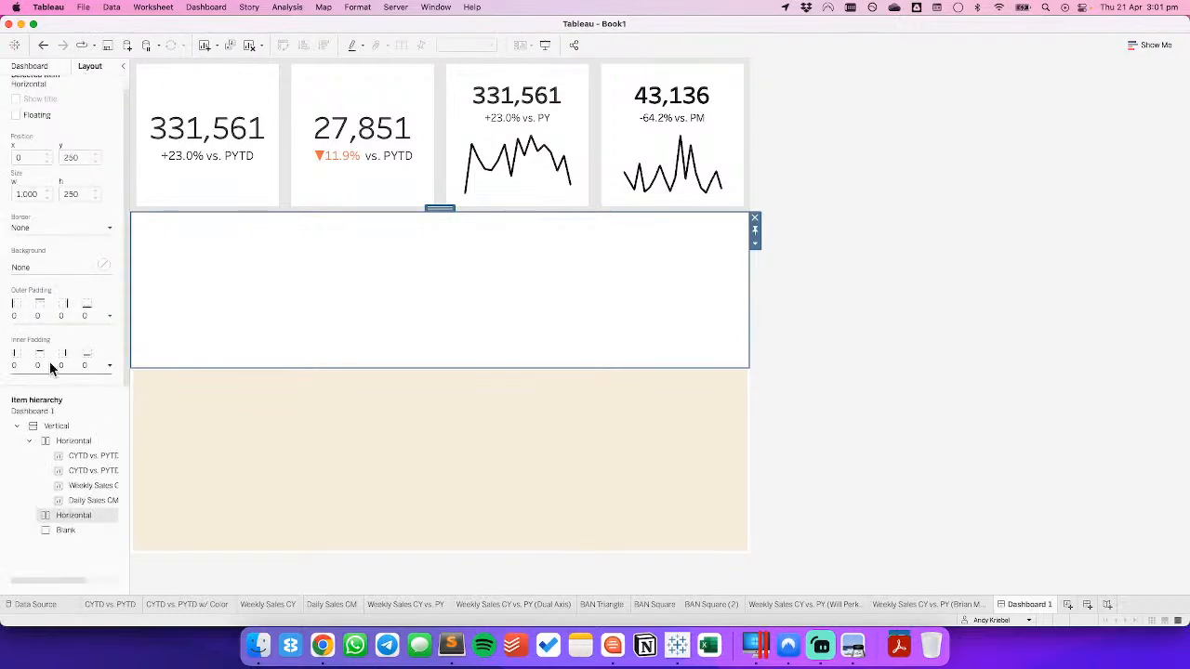
left_click(22, 268)
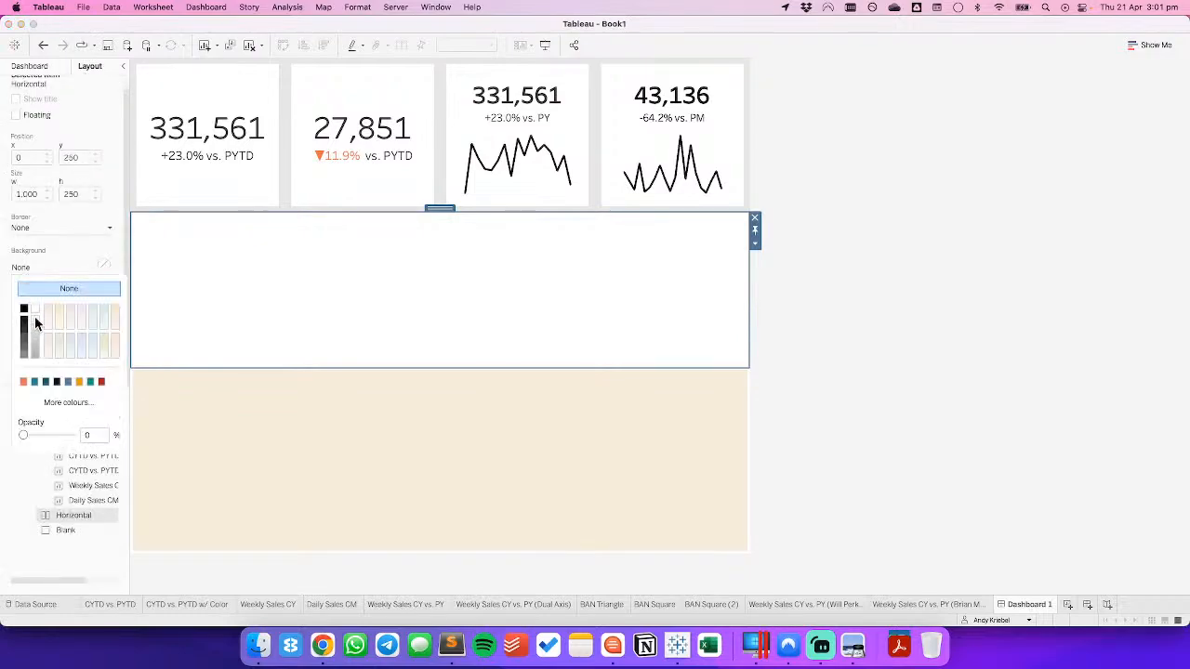
left_click(36, 321)
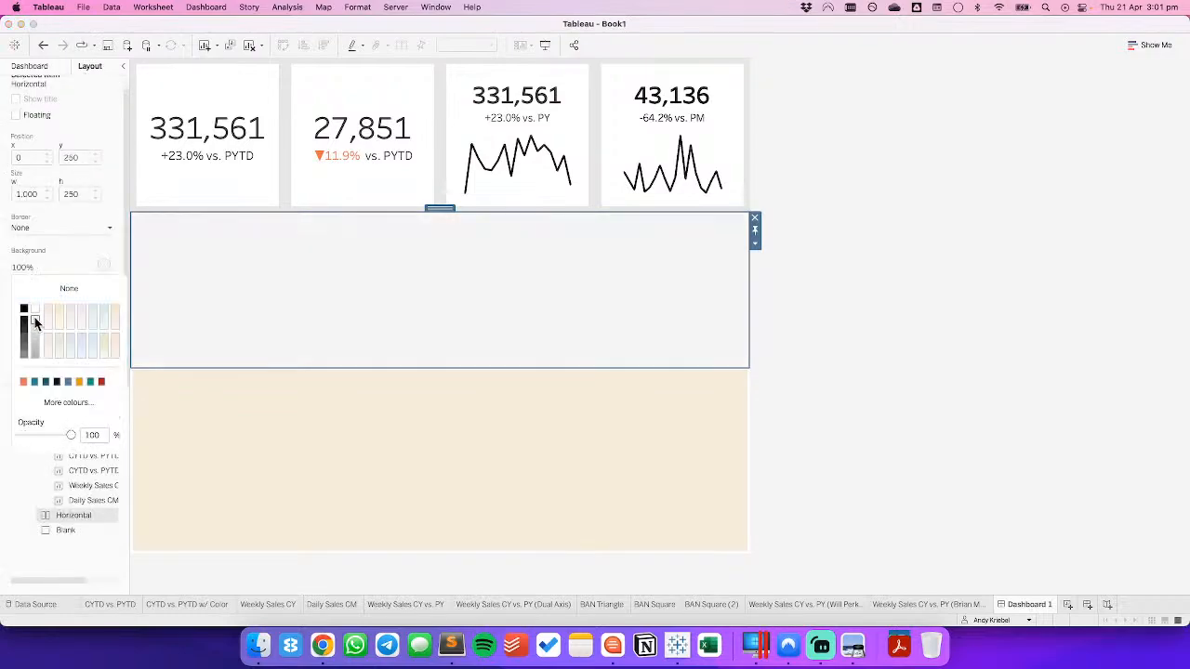
left_click(1118, 316)
left_click(205, 269)
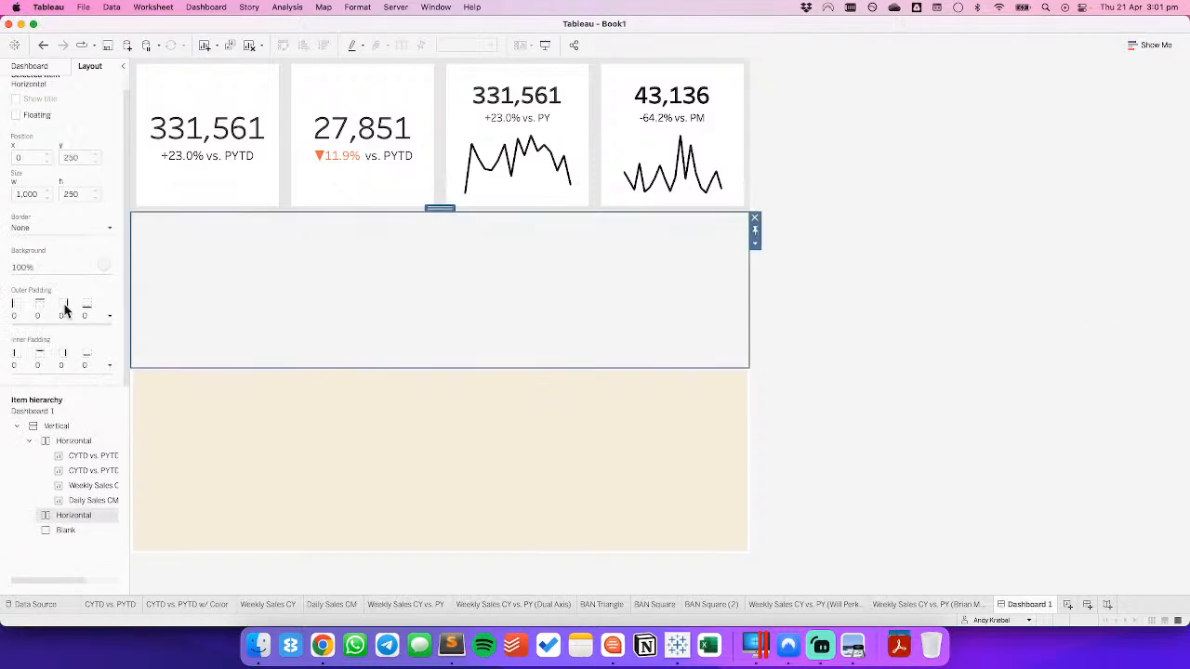
left_click(45, 269)
left_click(35, 327)
left_click(988, 298)
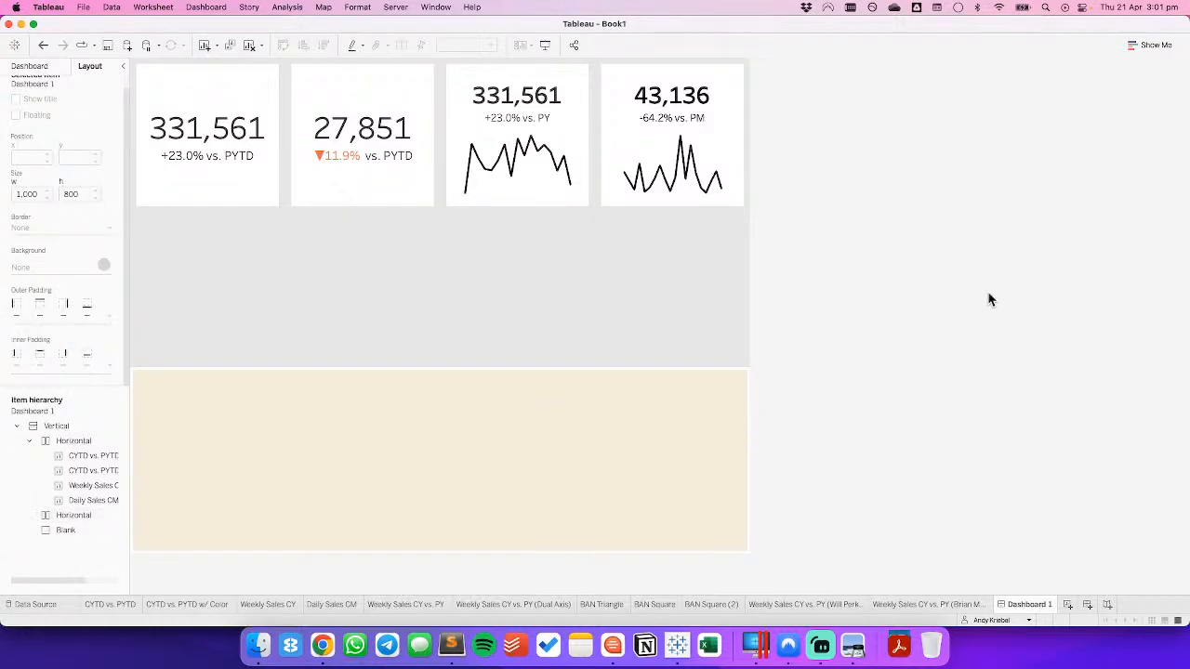
Place Weekly Sales CY vs. PY, Weekly Sales CY vs. PY (Dual Axis), BAN Triangle and BAN Square side by side in the second container.
left_click(37, 67)
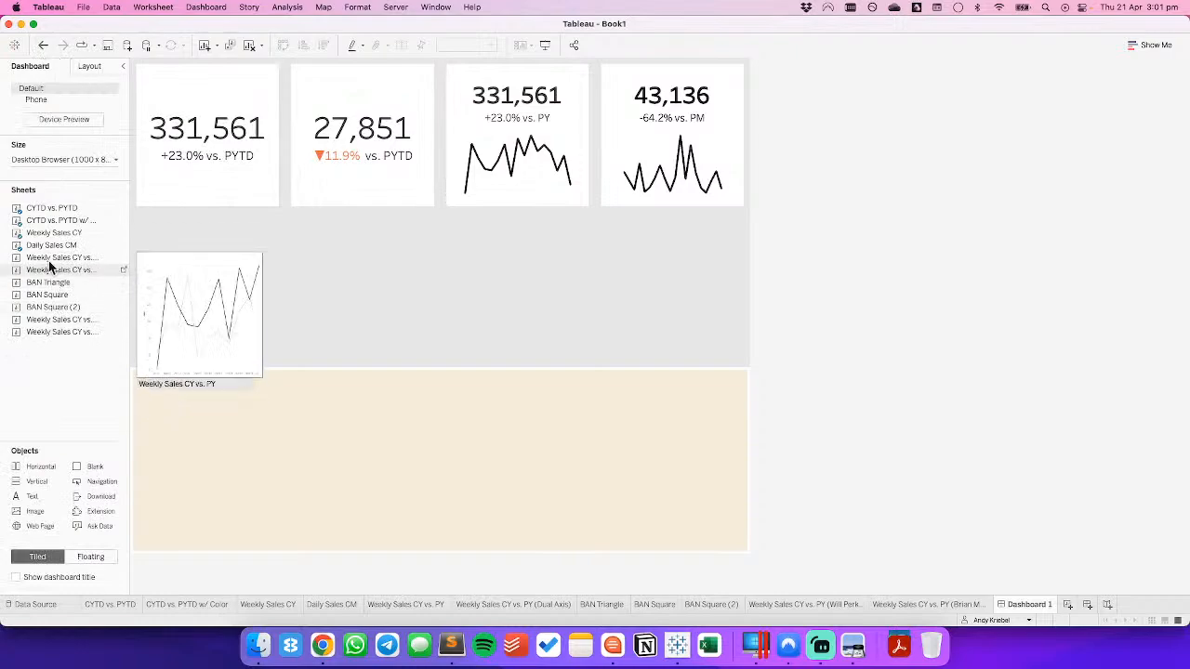
left_click_drag(47, 258, 246, 260)
left_click_drag(70, 269, 623, 284)
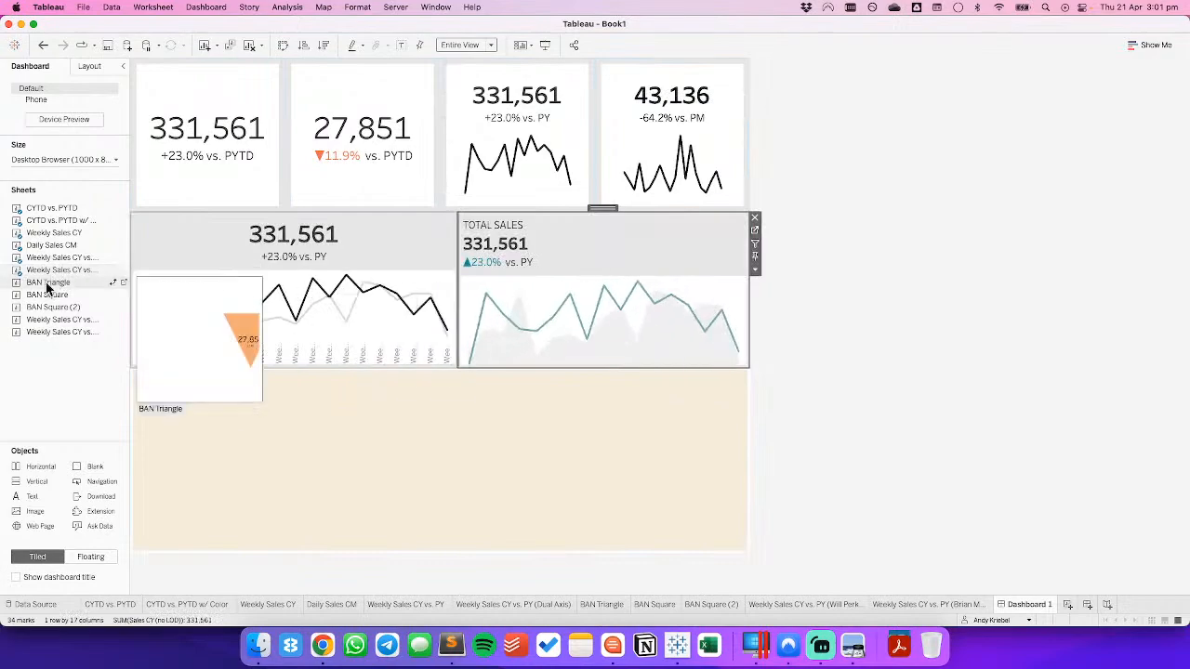
left_click_drag(48, 288, 739, 294)
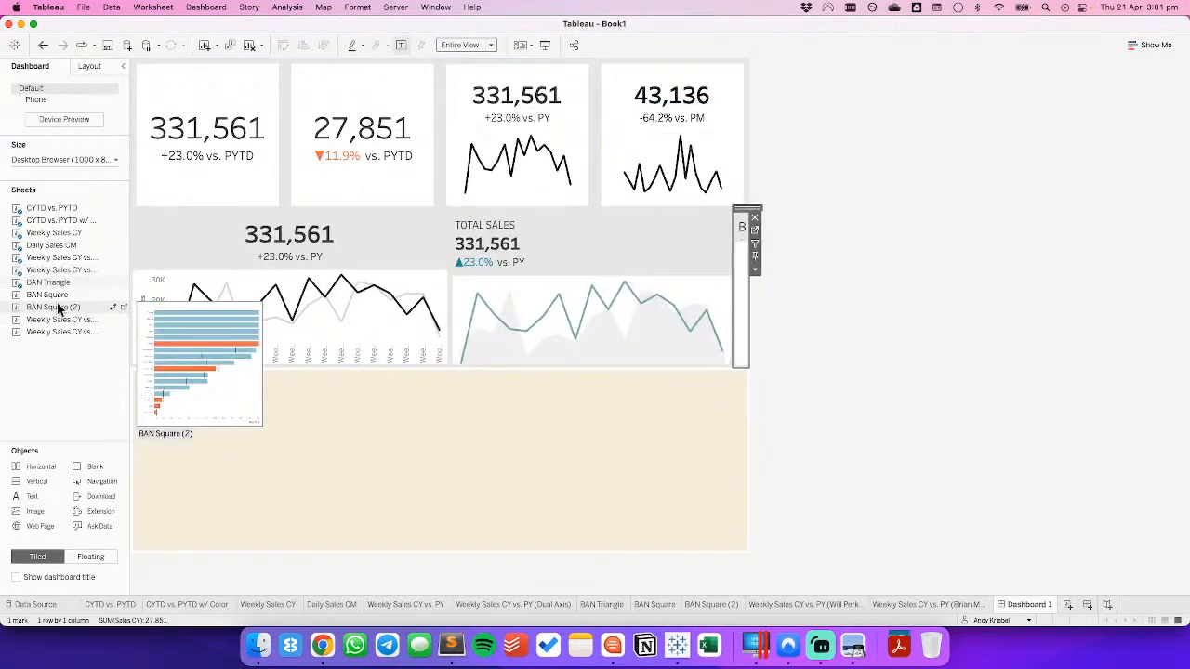
left_click_drag(58, 299, 644, 307)
left_click_drag(724, 299, 743, 300)
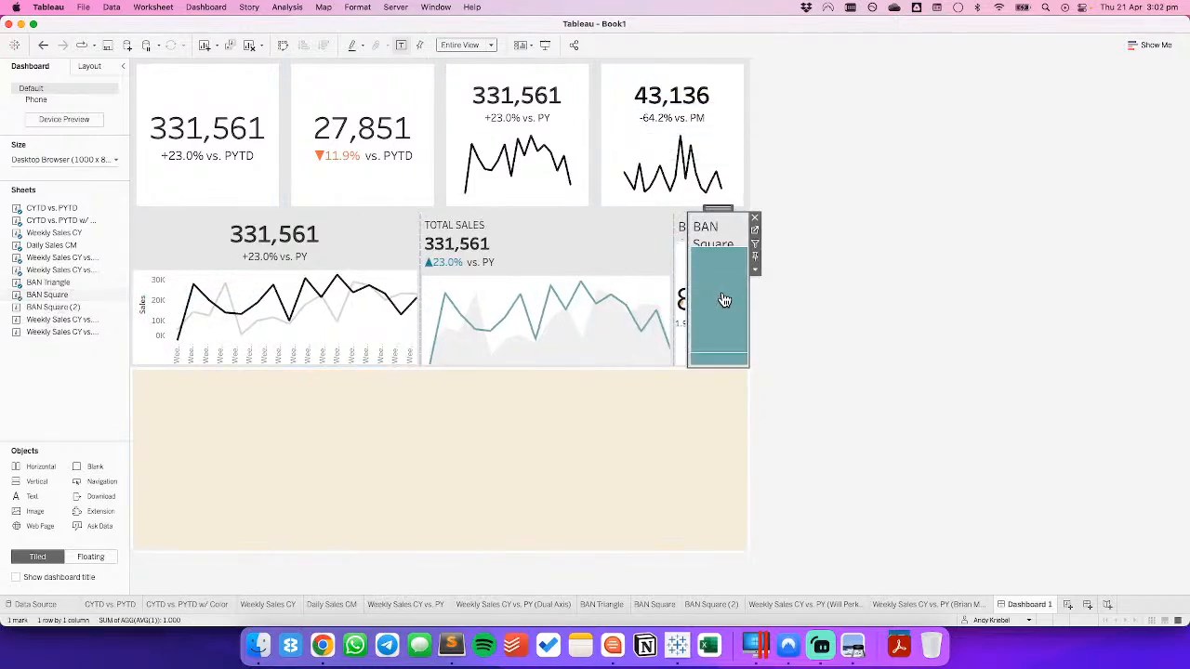
Distribute the four sheets evenly across the second horizontal container.
double_click(719, 206)
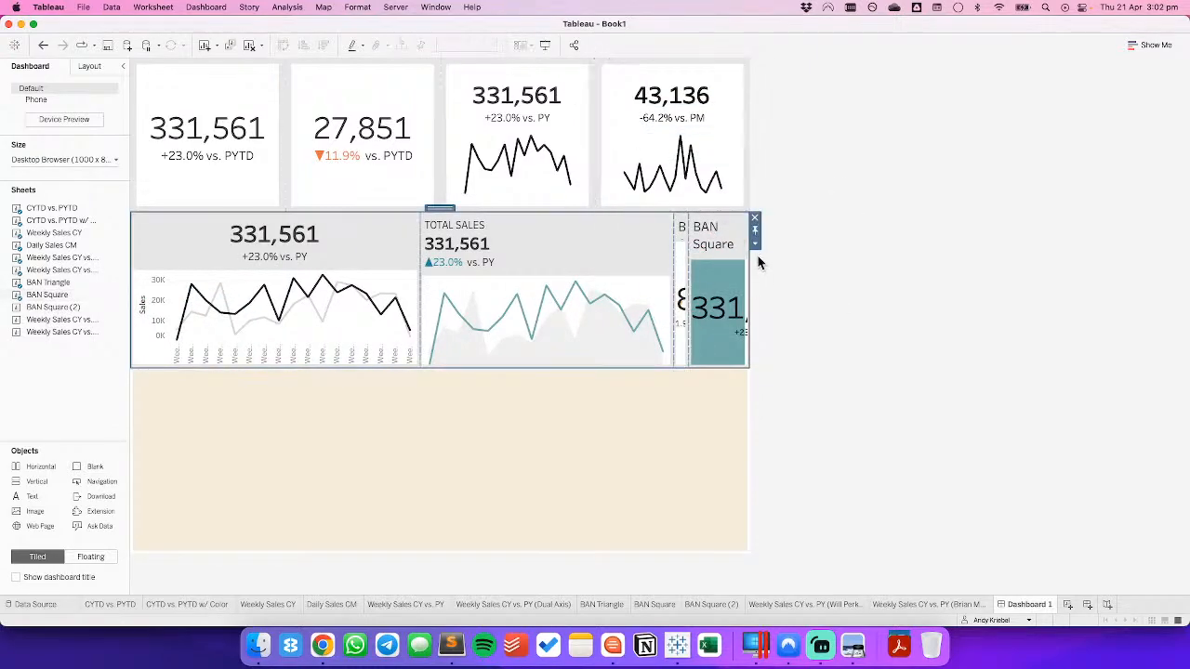
left_click(755, 243)
left_click(786, 270)
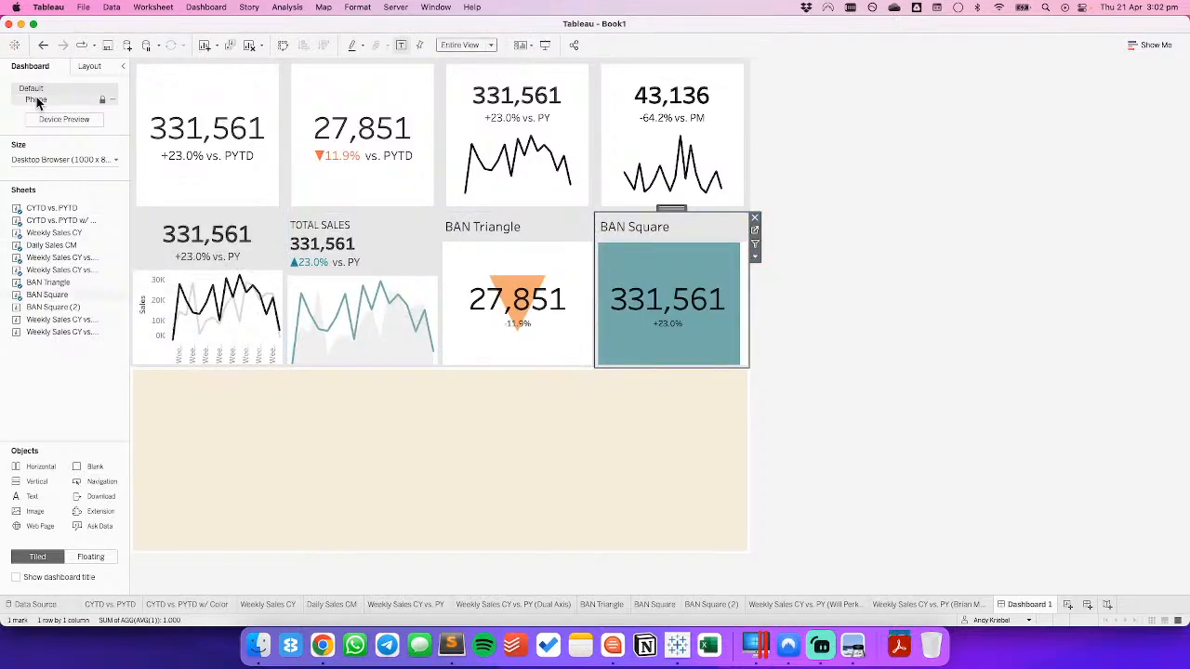
Give the BAN Square sheet a white background and an outer padding of 10 on all sides.
left_click(98, 64)
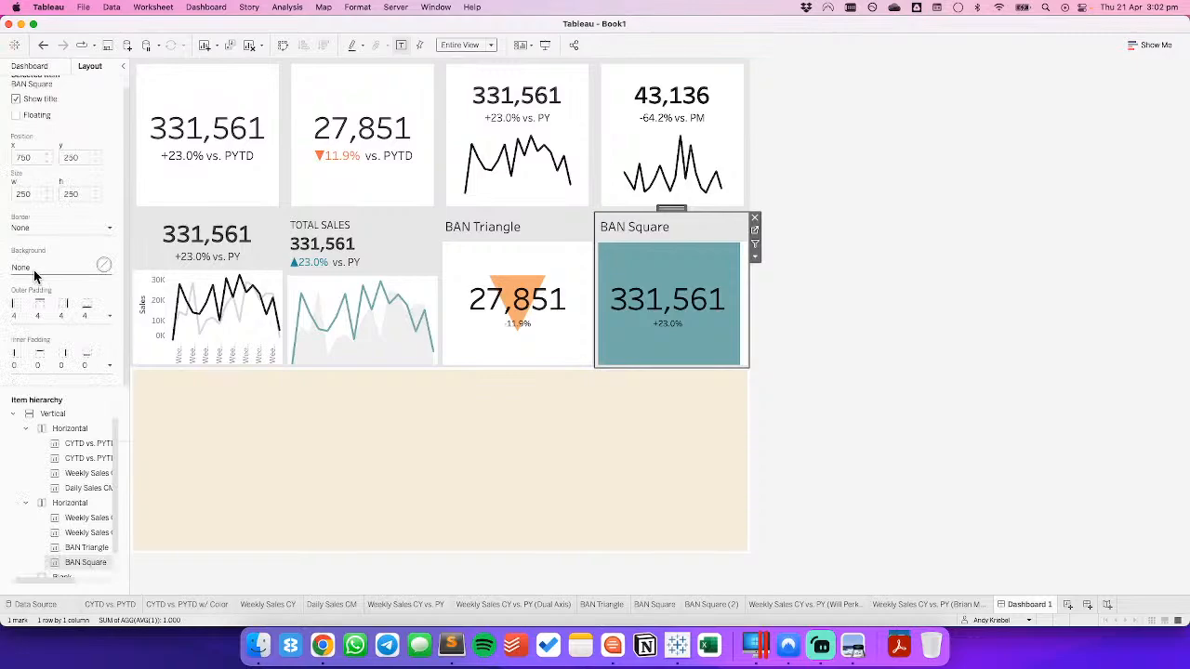
left_click(34, 270)
left_click(27, 264)
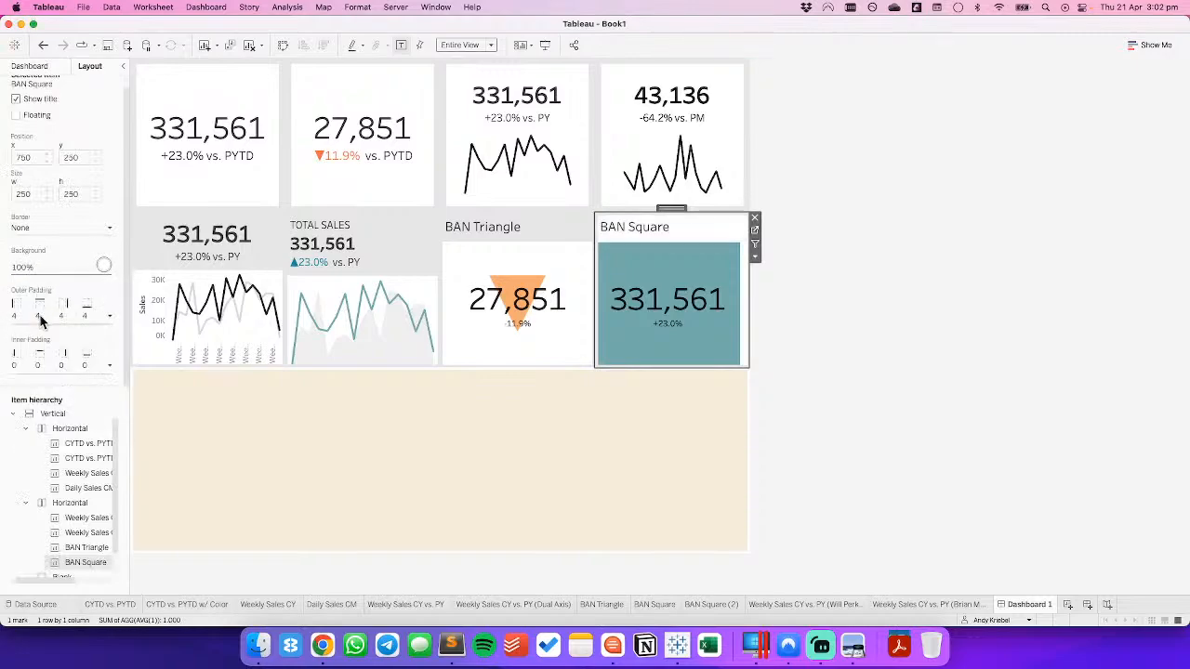
left_click(41, 316)
type("10")
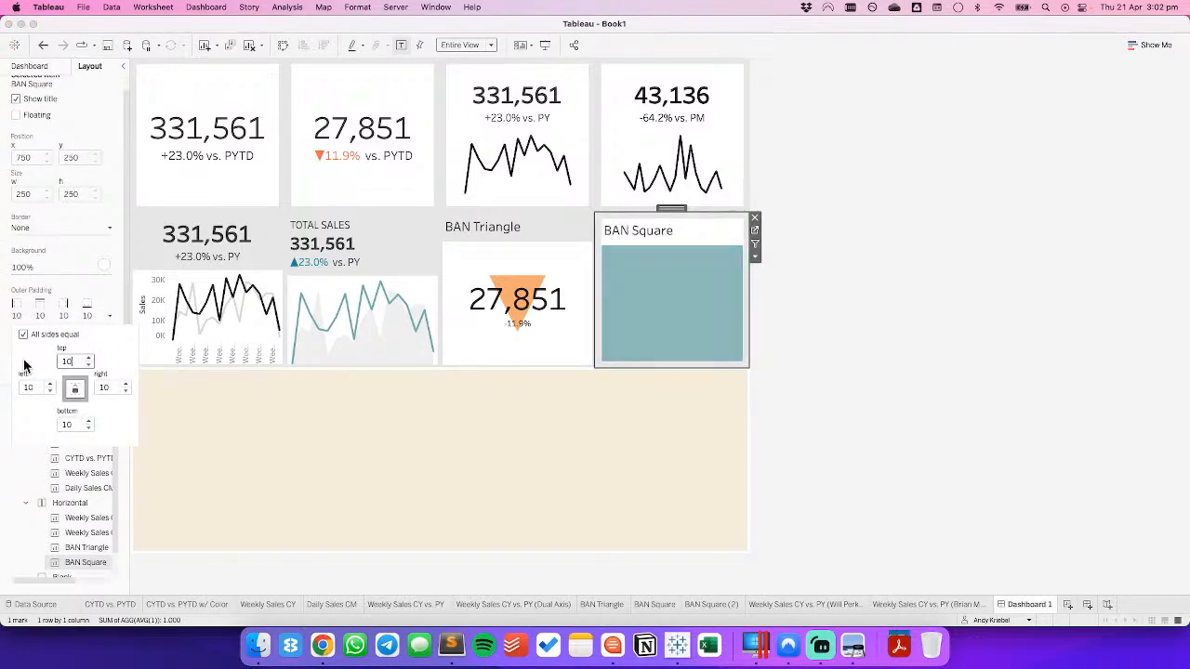
left_click(709, 236)
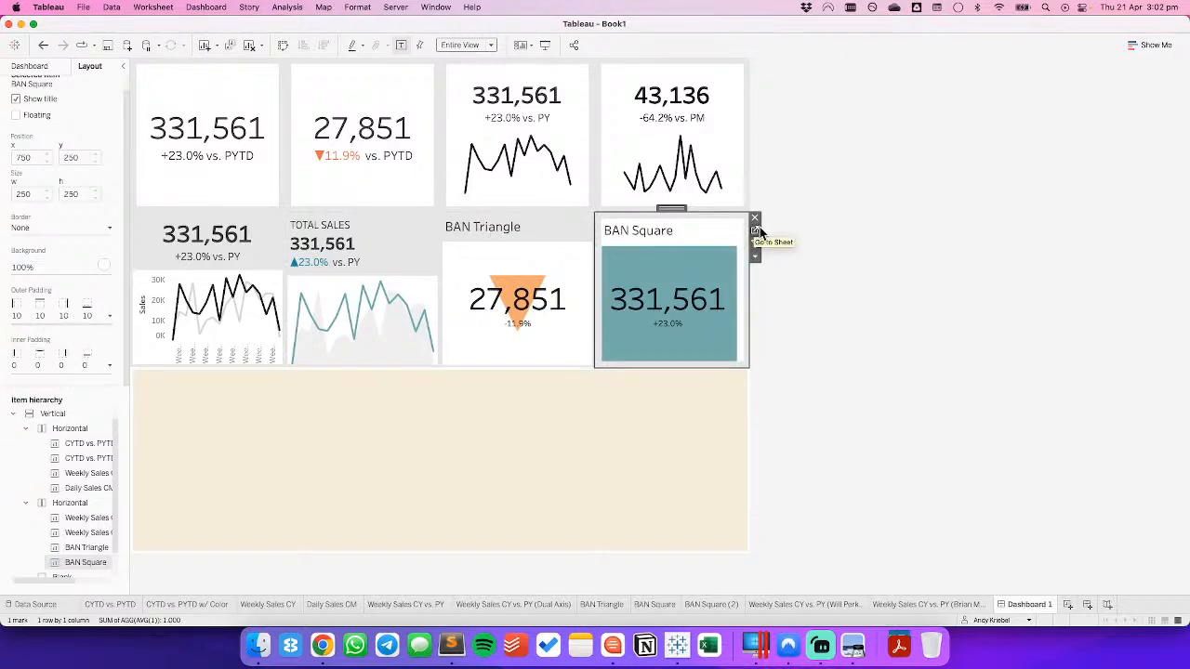
Open the BAN Square worksheet from the dashboard and show the header of its AVG(1) axis.
mouse_move(734, 307)
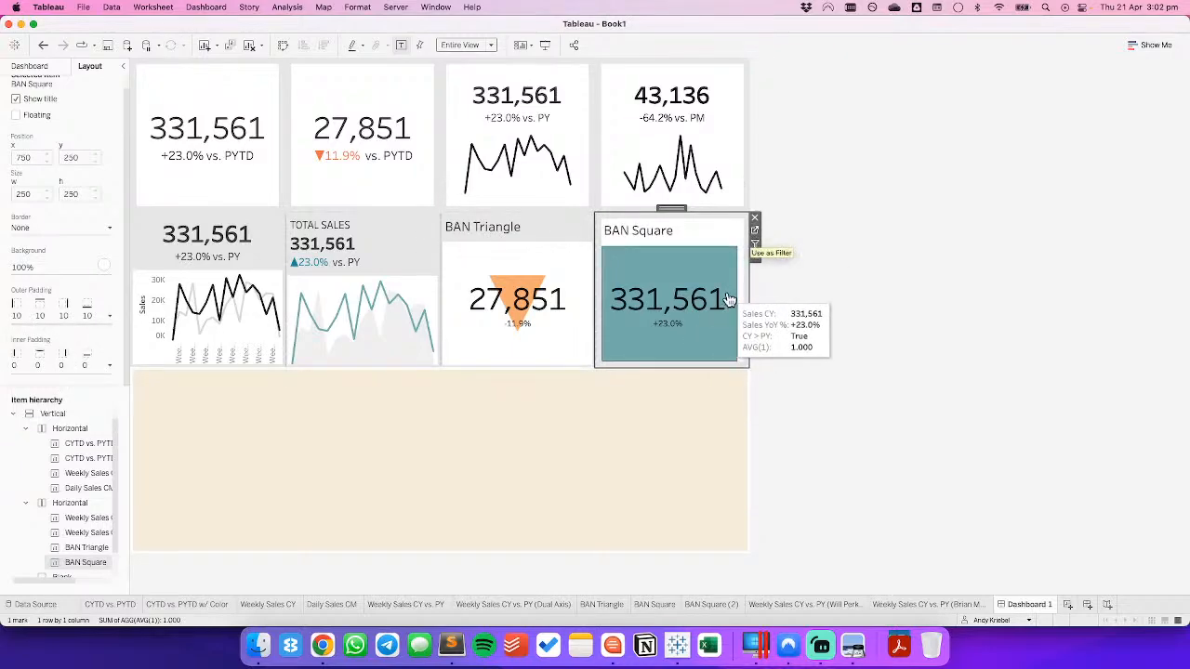
left_click(755, 231)
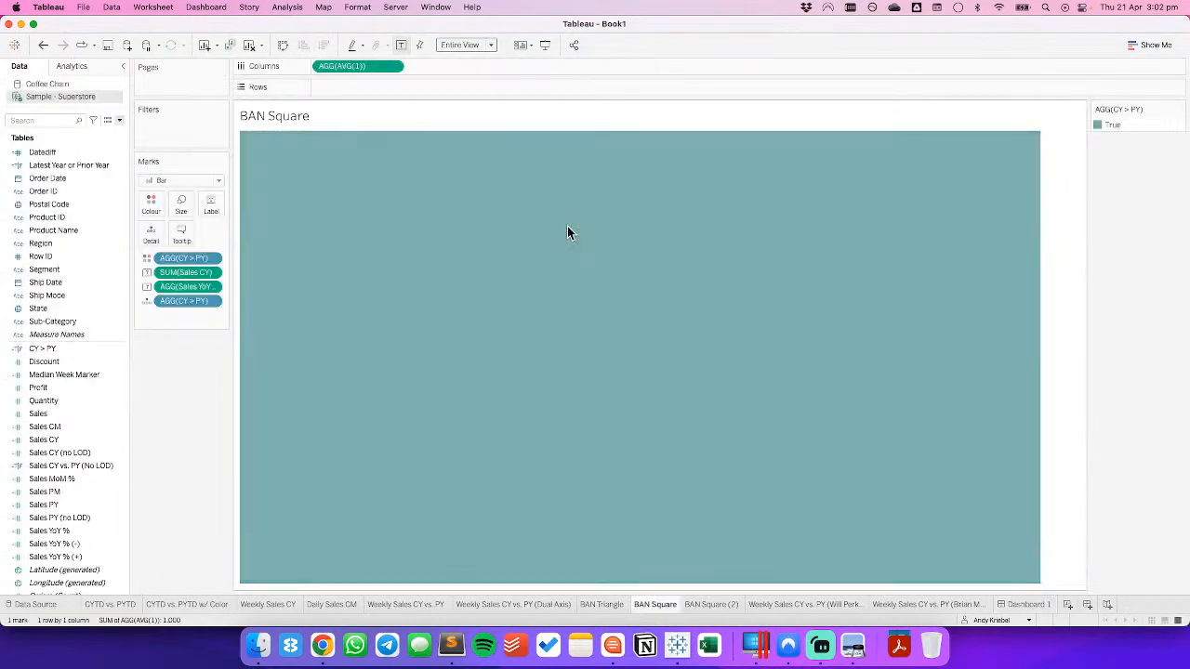
left_click(393, 66)
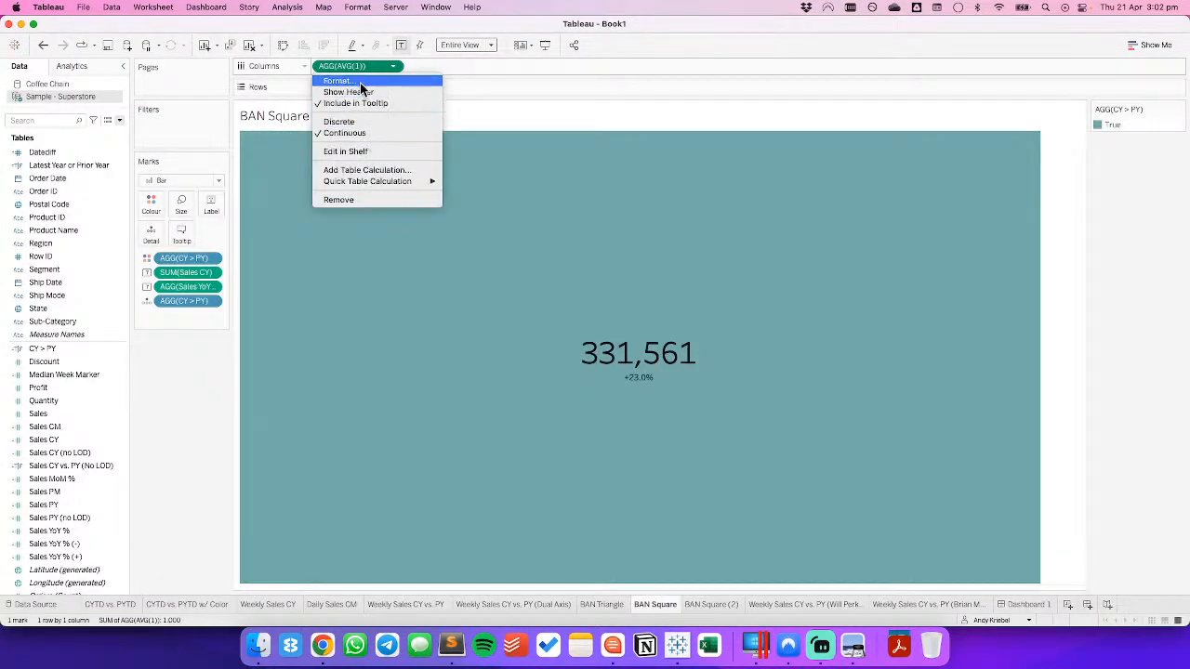
left_click(360, 93)
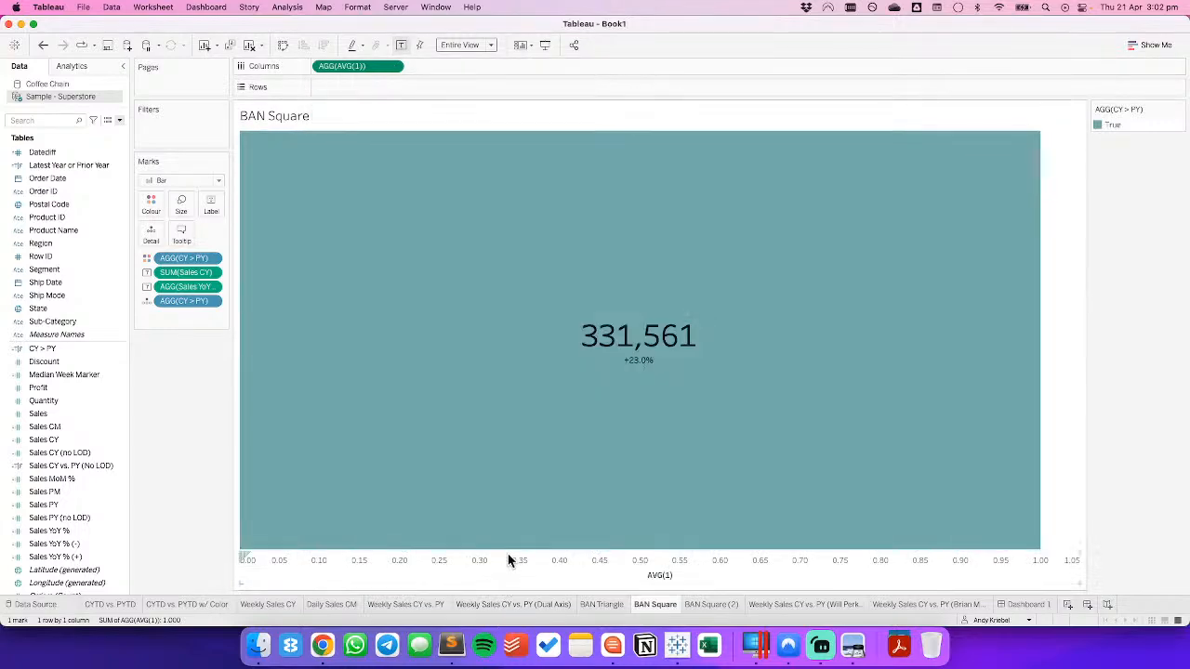
Fix the AVG(1) axis range from 0 to 1 and hide the axis header again.
double_click(502, 558)
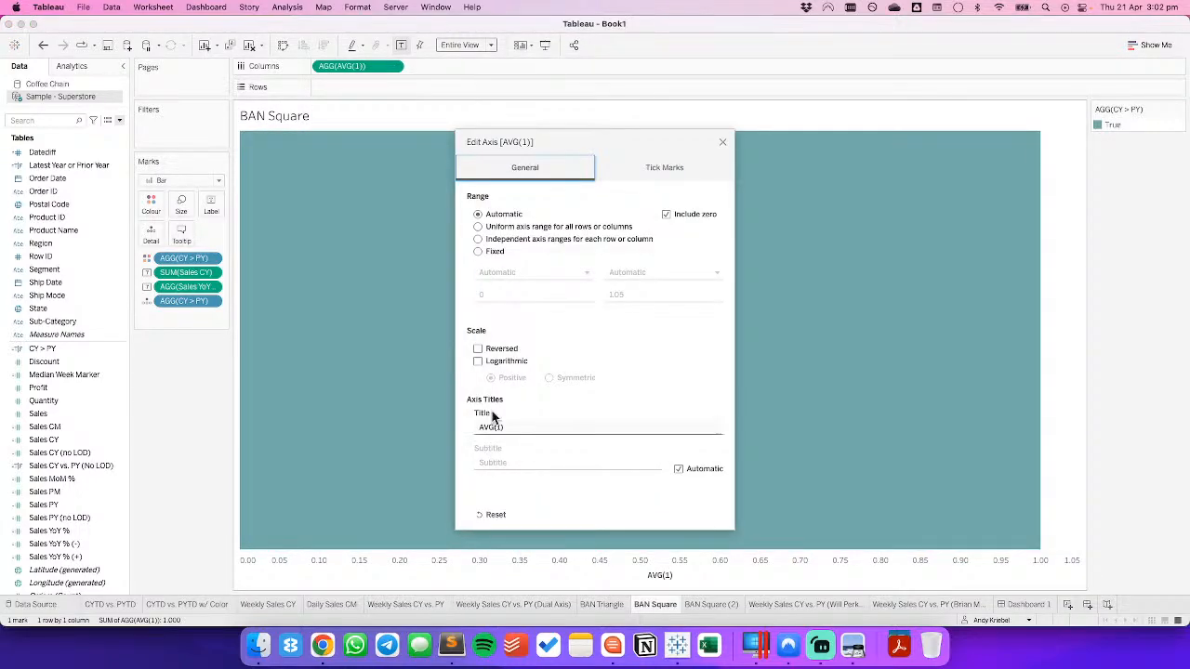
left_click(477, 252)
left_click(635, 295)
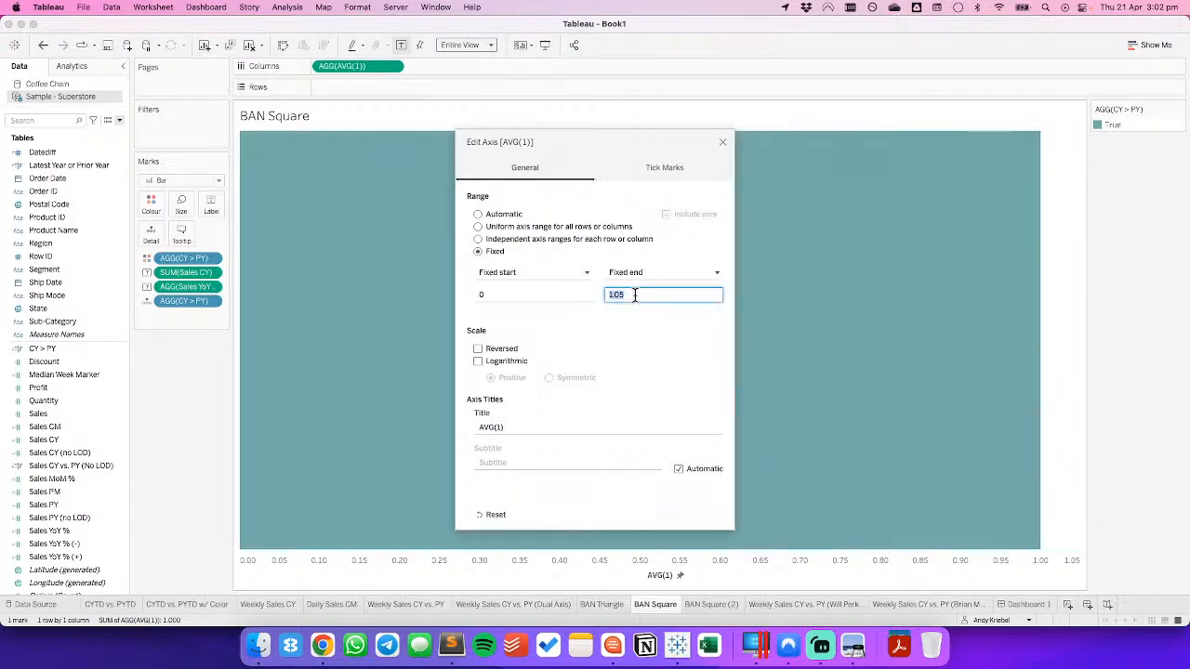
type("1")
key("Return")
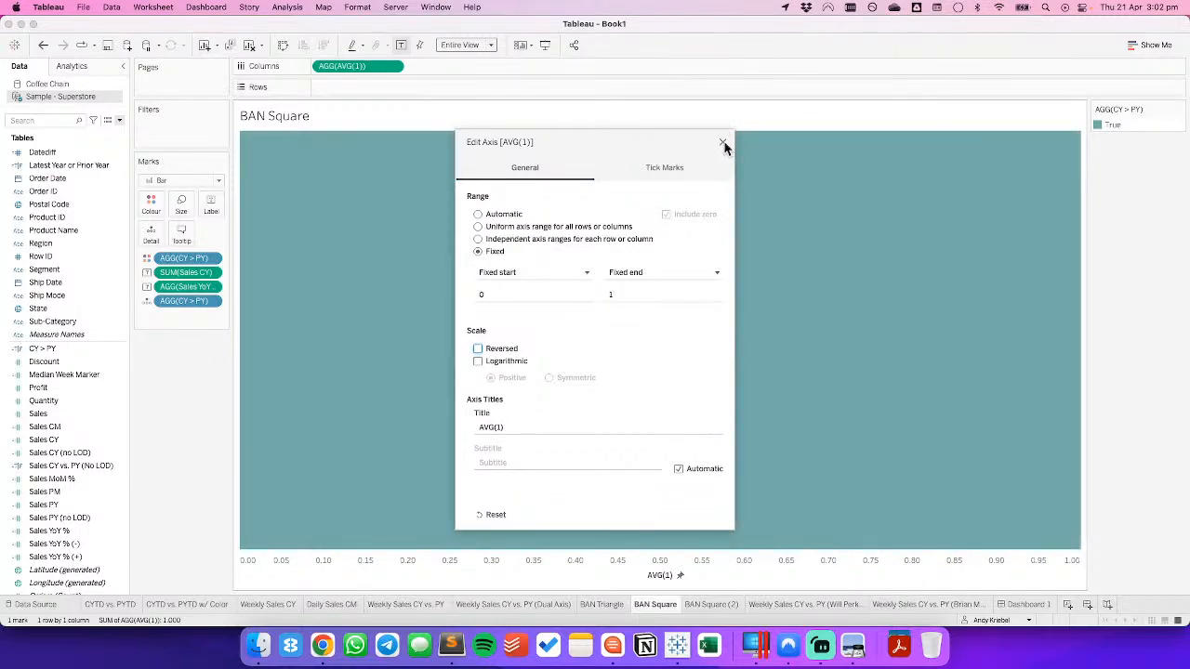
left_click(723, 142)
left_click(394, 69)
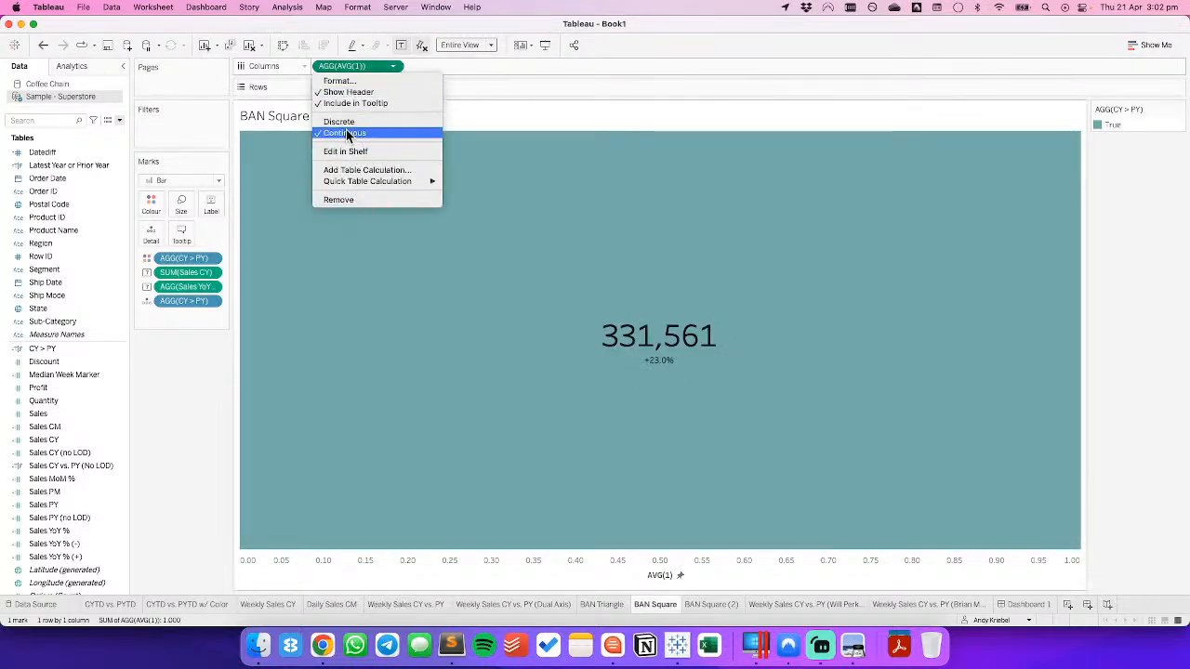
left_click(349, 92)
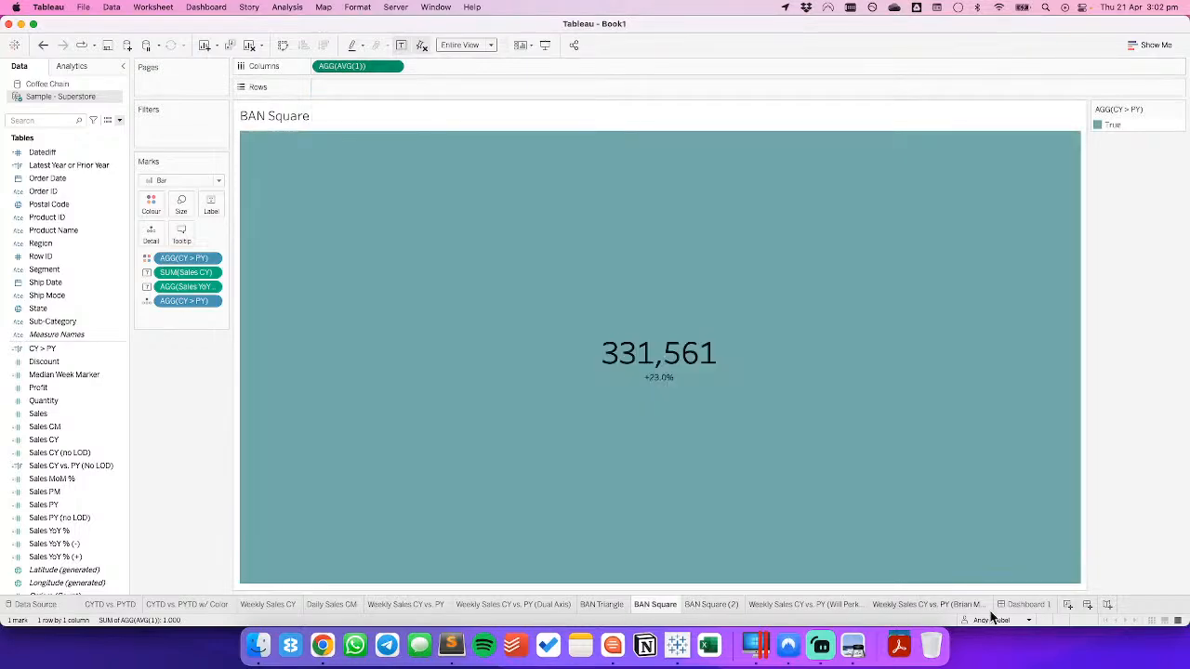
Return to the dashboard and hide the titles of the BAN Square and BAN Triangle sheets.
left_click(1027, 605)
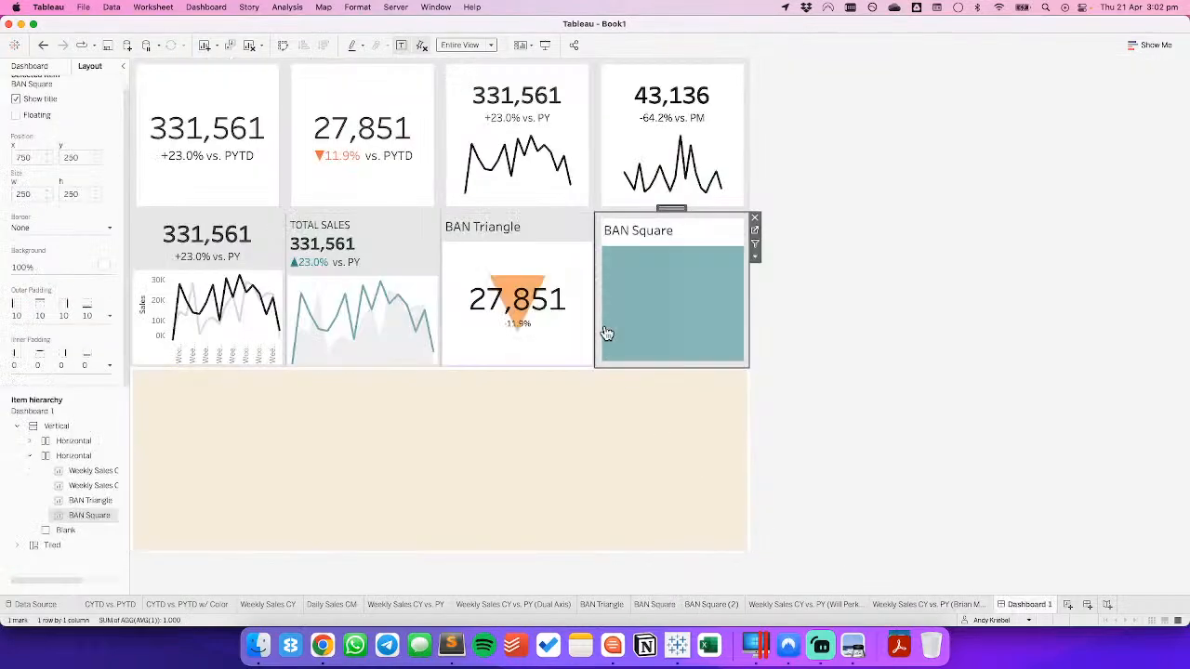
right_click(646, 228)
left_click(674, 261)
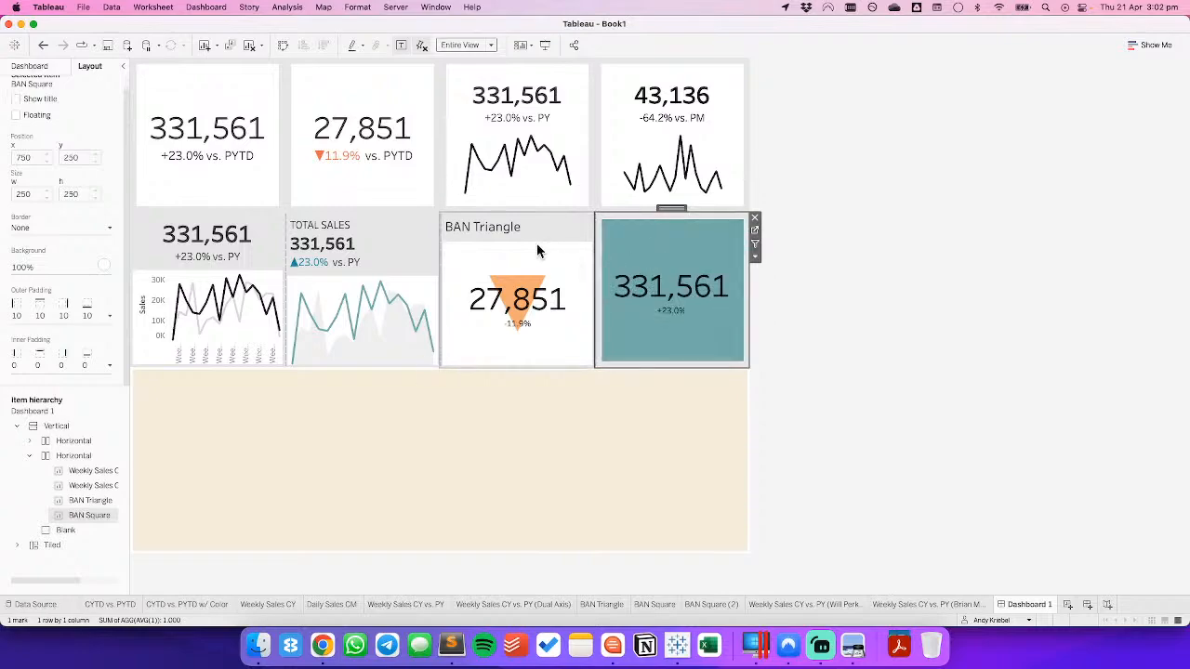
right_click(475, 230)
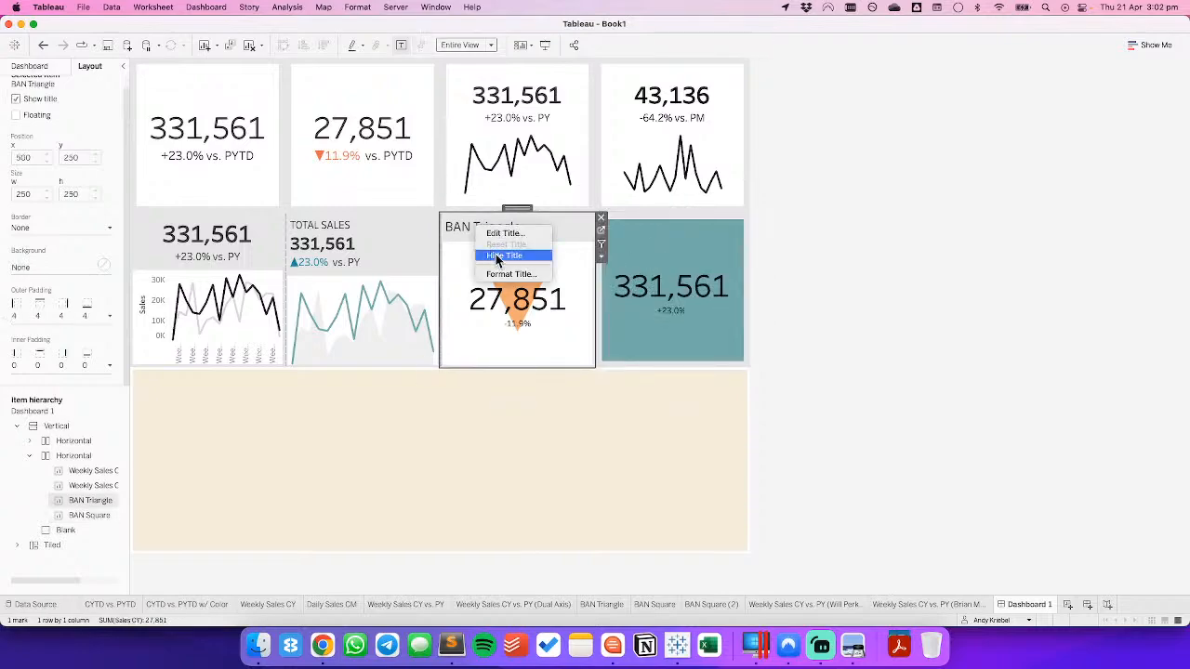
left_click(496, 261)
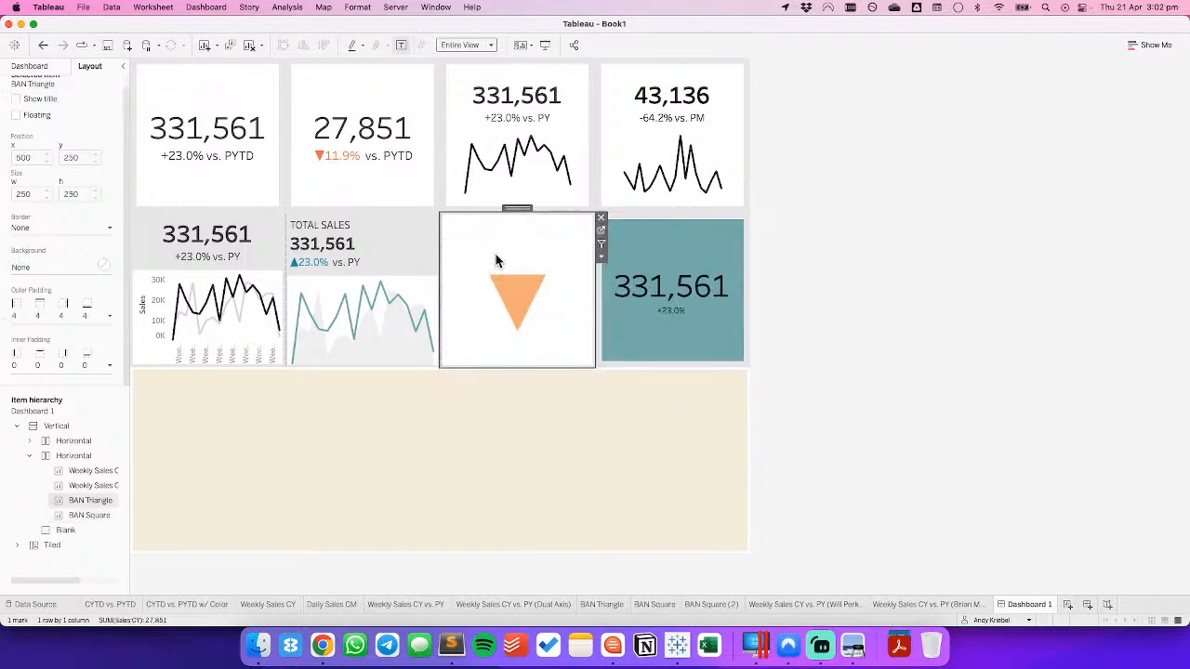
Open the BAN Triangle worksheet, enlarge its triangle mark to the midpoint of the size range, and return to the dashboard.
left_click(600, 231)
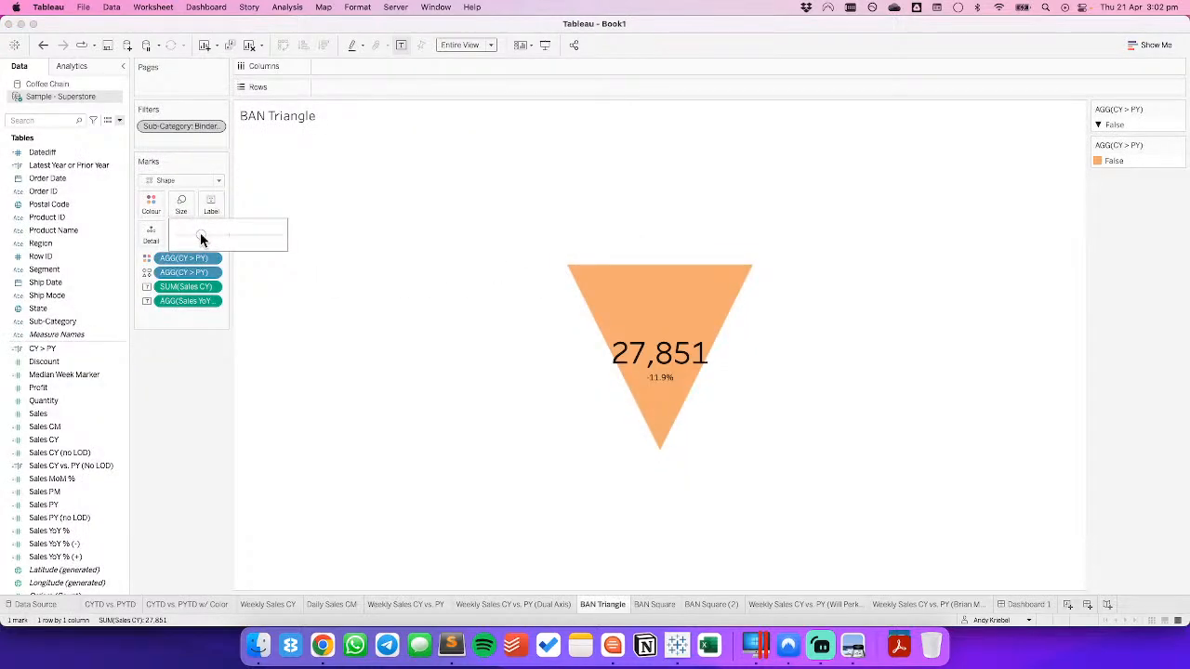
left_click_drag(229, 236, 233, 236)
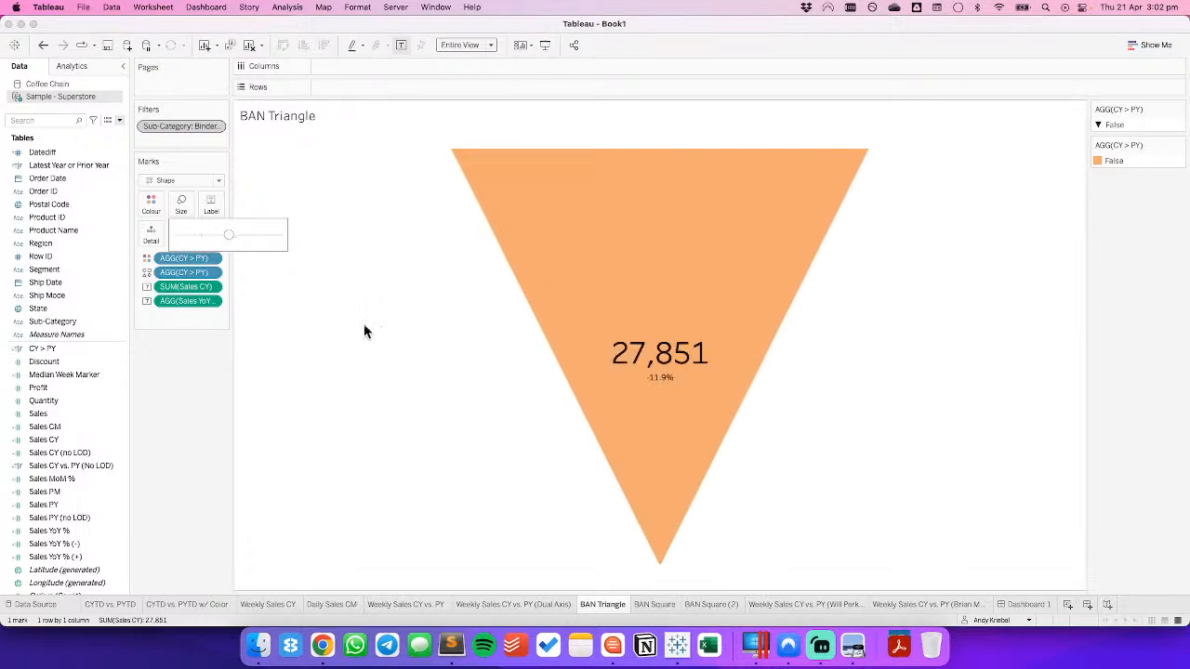
left_click(1030, 605)
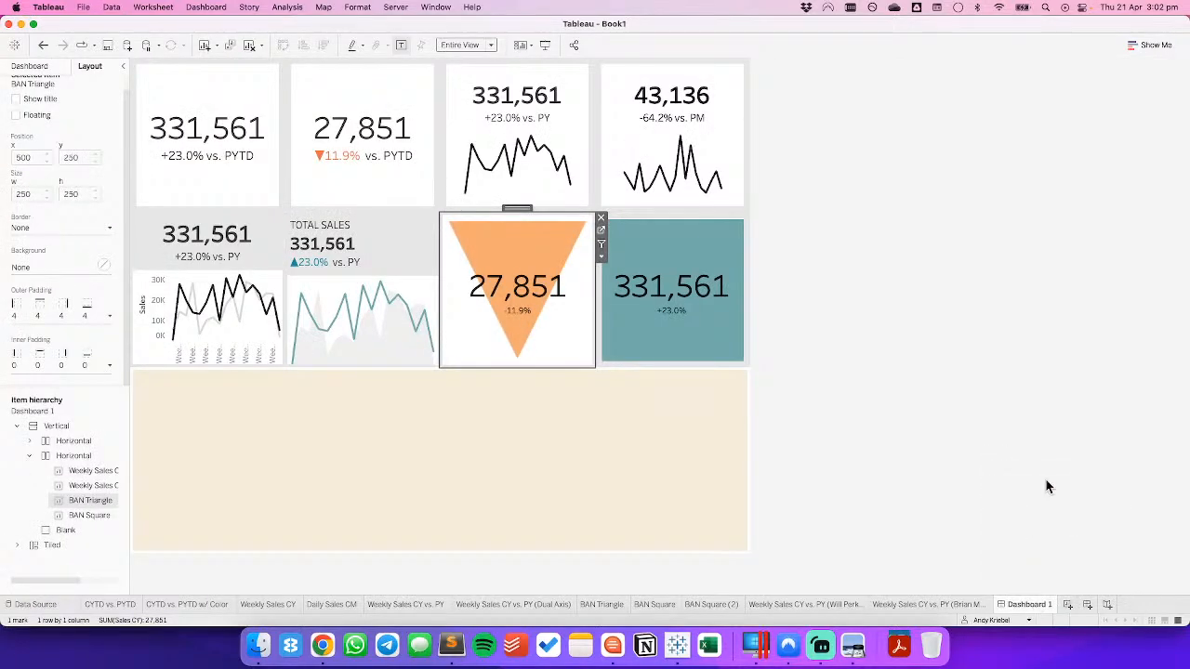
Set both the outer and inner padding of the BAN Triangle sheet to 10 on all sides.
left_click(51, 318)
type("10")
key("Return")
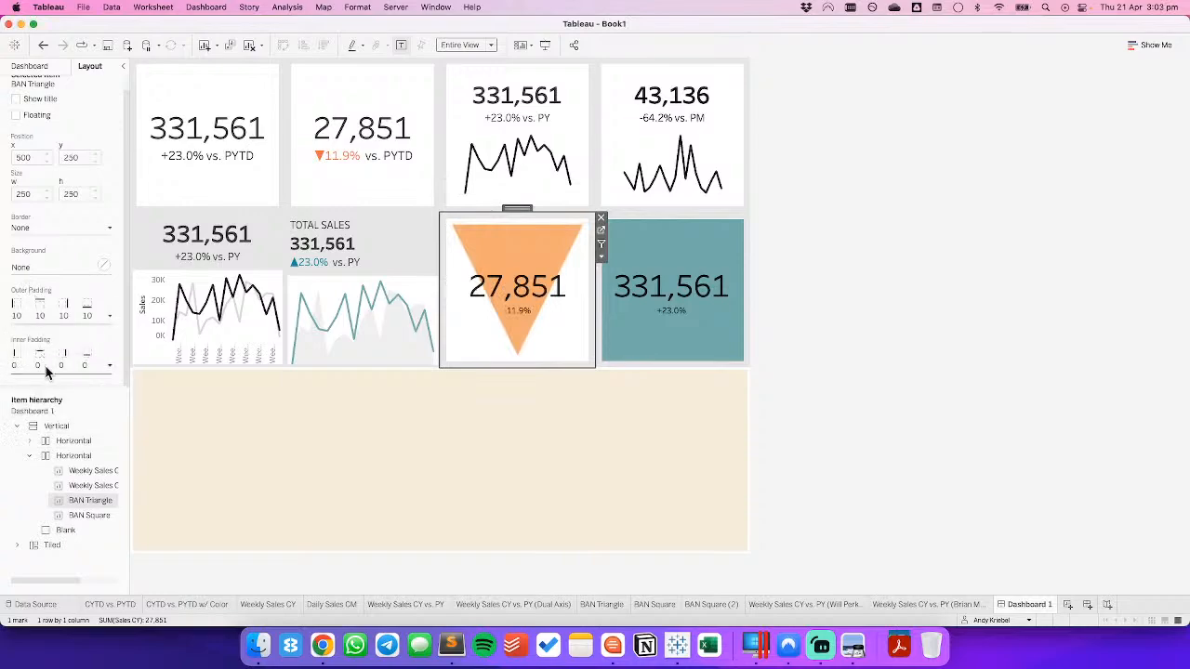
left_click(54, 362)
type("10")
key("Return")
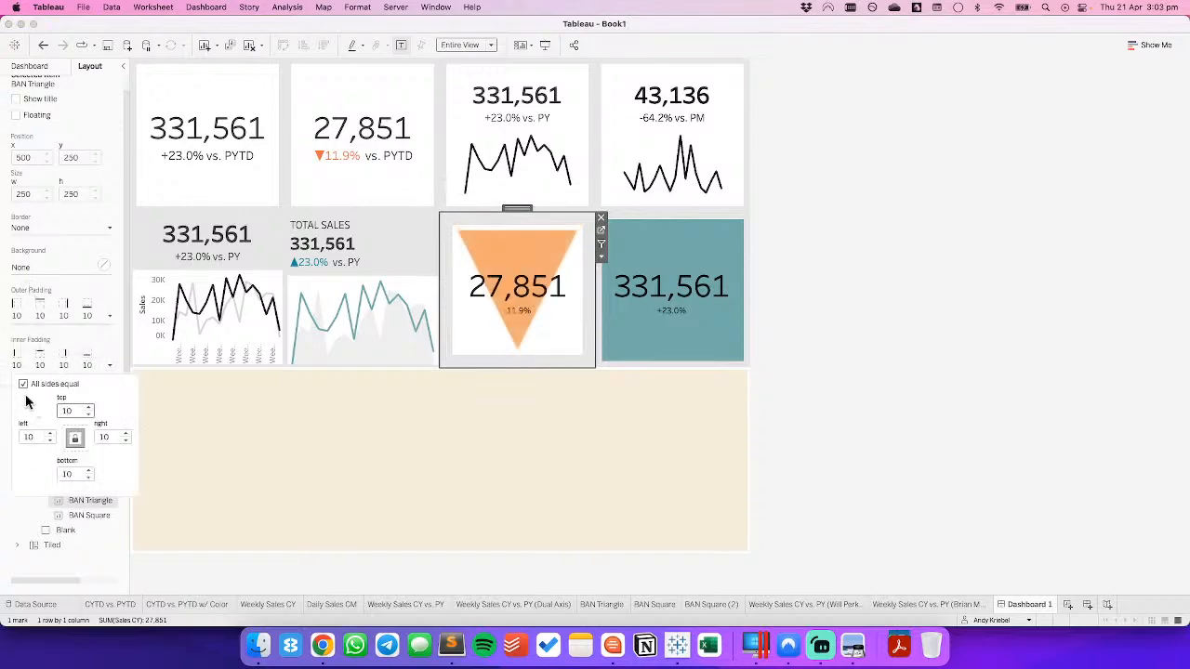
left_click(1034, 424)
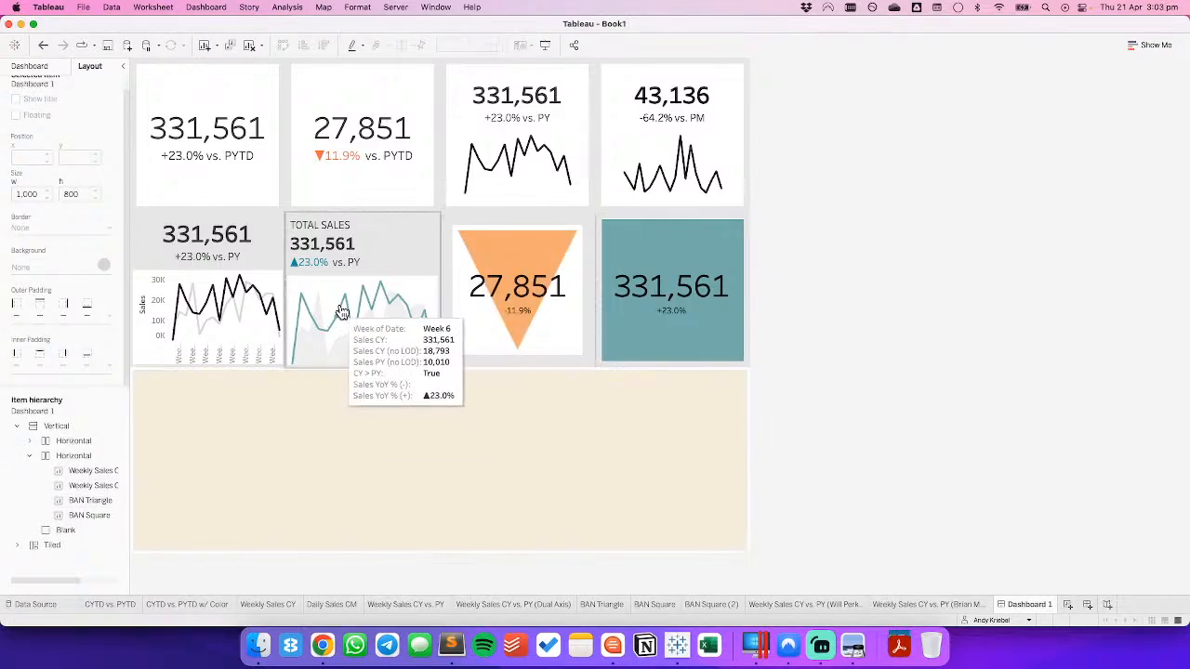
Give the dual-axis Weekly Sales CY vs. PY sheet a white background and an outer padding of 10 on all sides.
left_click(369, 253)
left_click(49, 265)
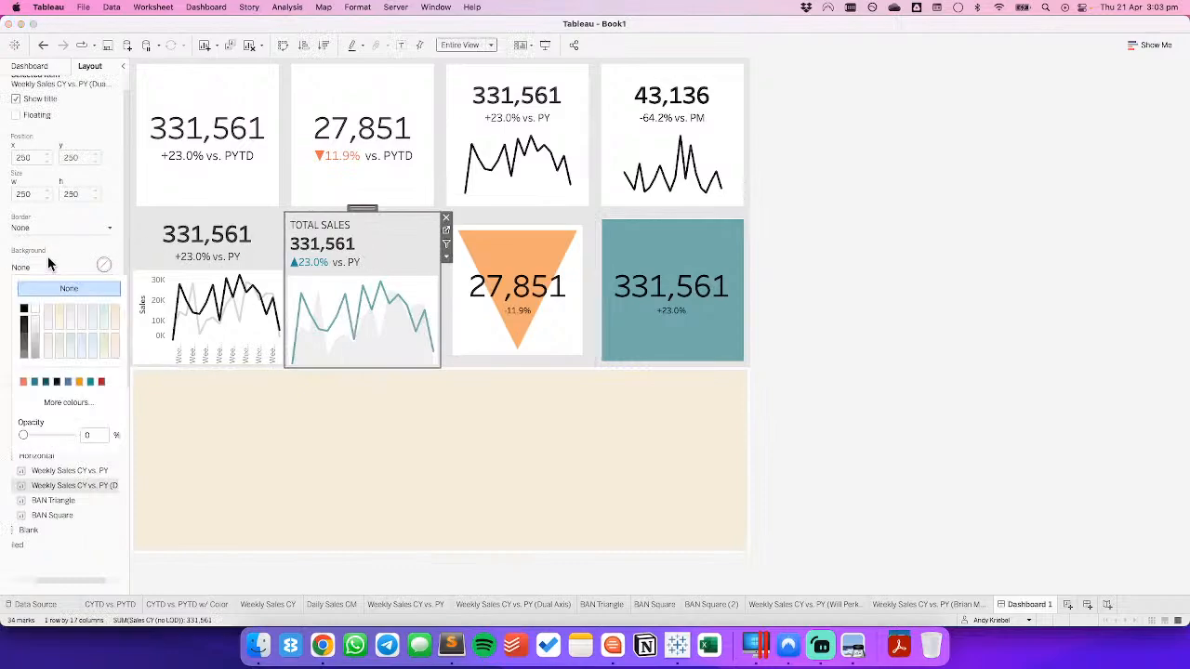
left_click(36, 310)
left_click(35, 321)
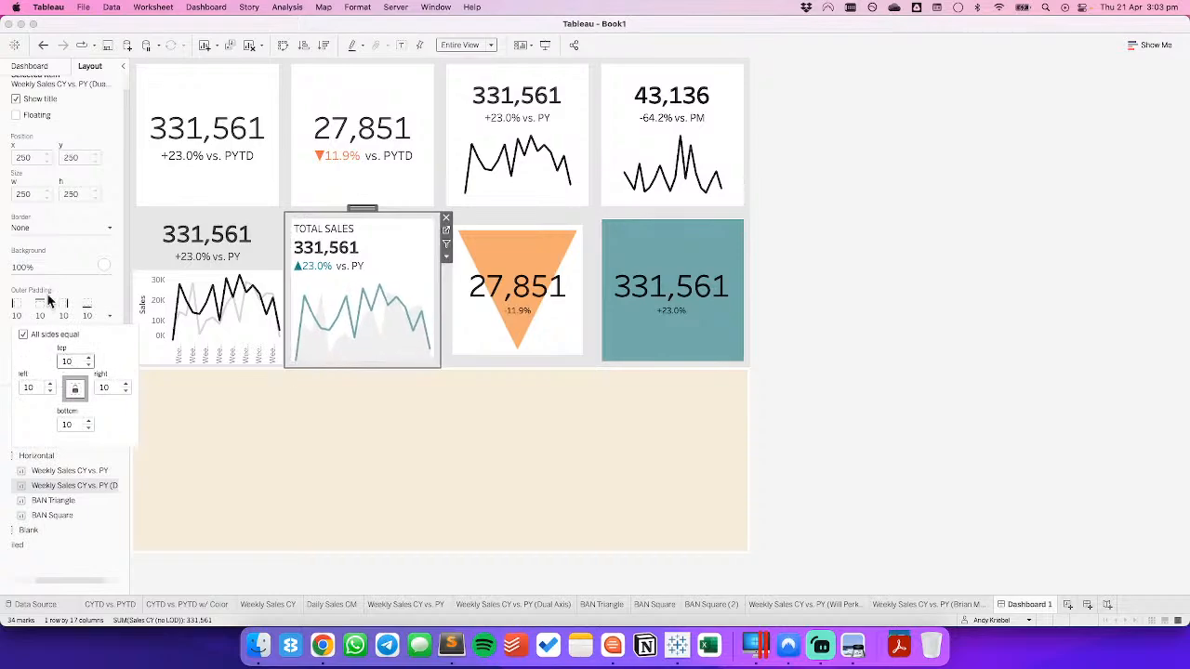
left_click(51, 267)
left_click(71, 264)
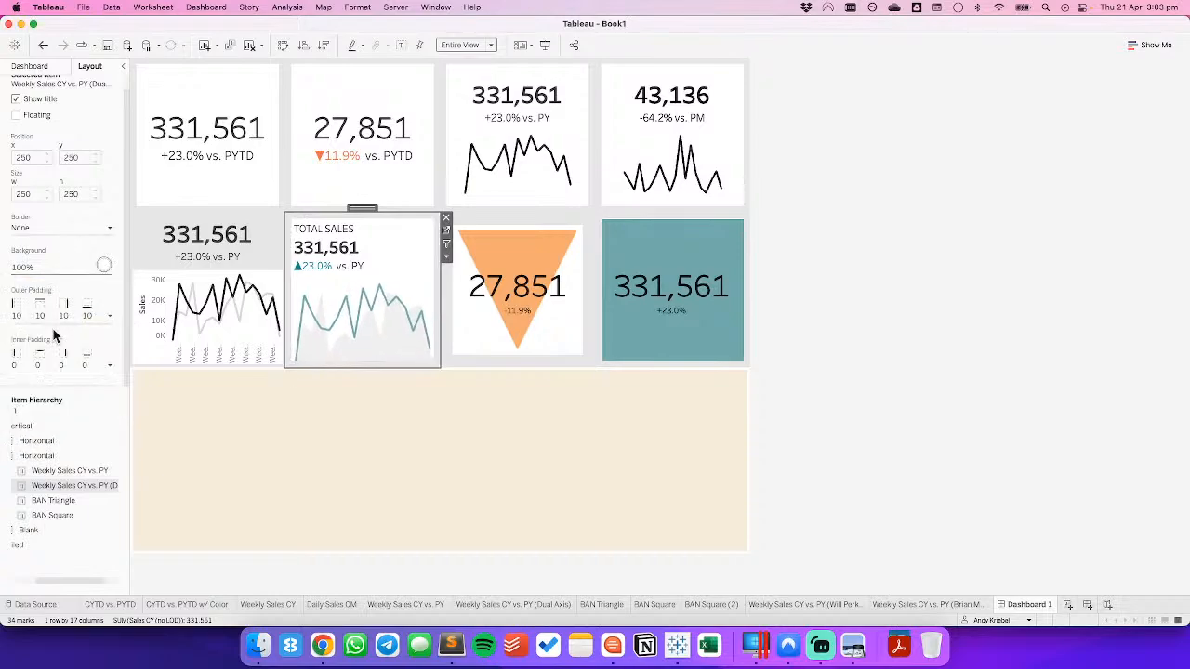
Try an inner padding of 10 on the dual-axis Weekly Sales sheet and settle on 20 for all sides.
left_click(49, 366)
type("10")
key("Return")
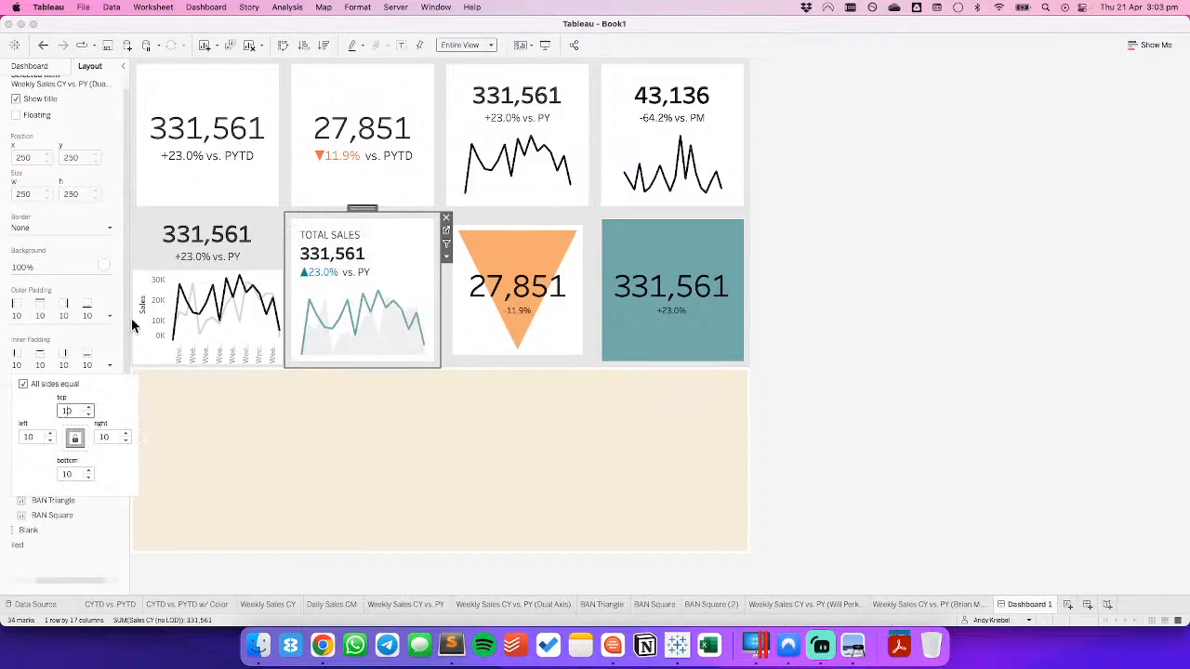
type("20")
key("Return")
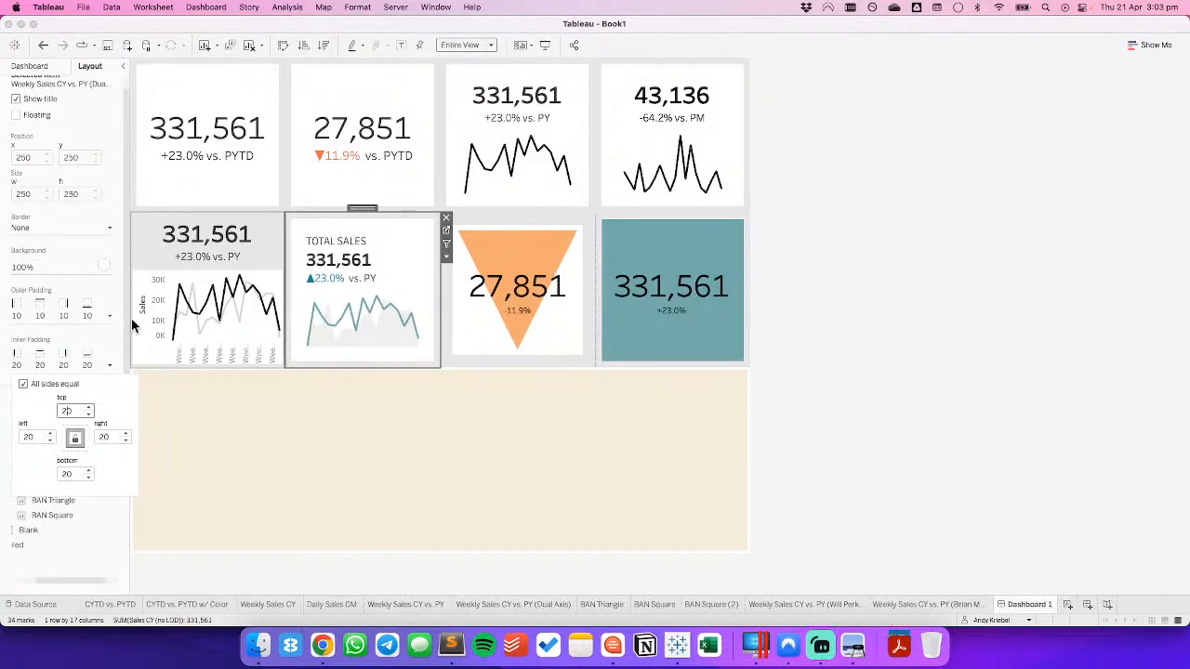
Set the outer padding of the Weekly Sales CY vs. PY sheet in the second row to 10 on all sides.
left_click(175, 268)
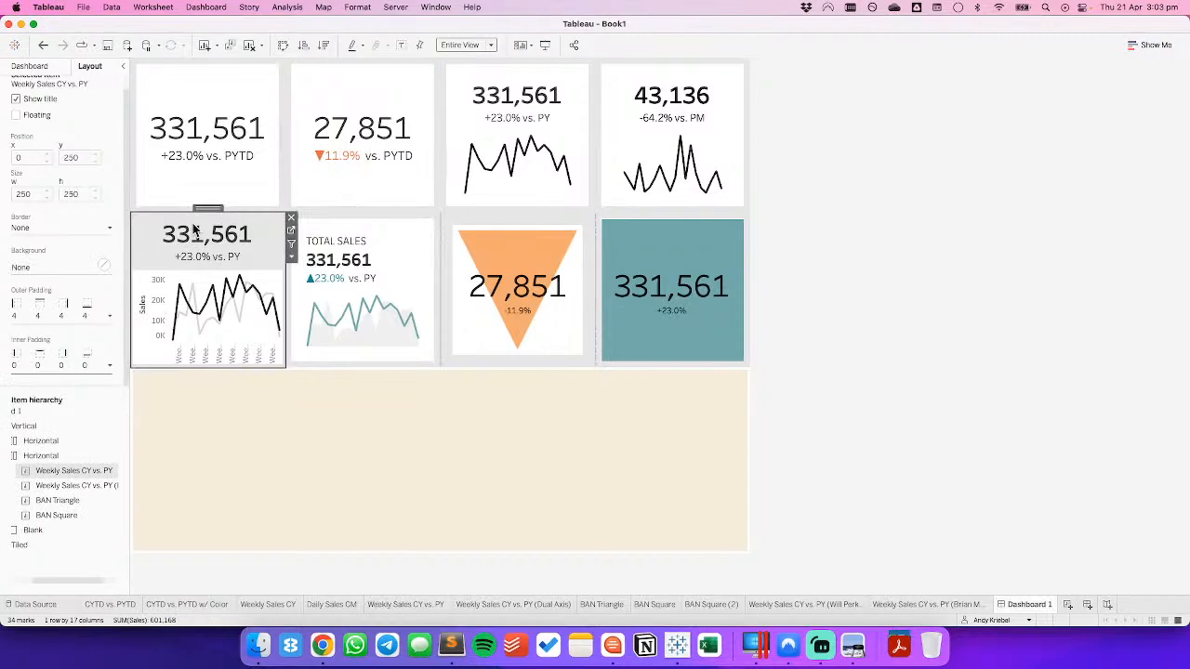
left_click(39, 316)
type("10")
key("Return")
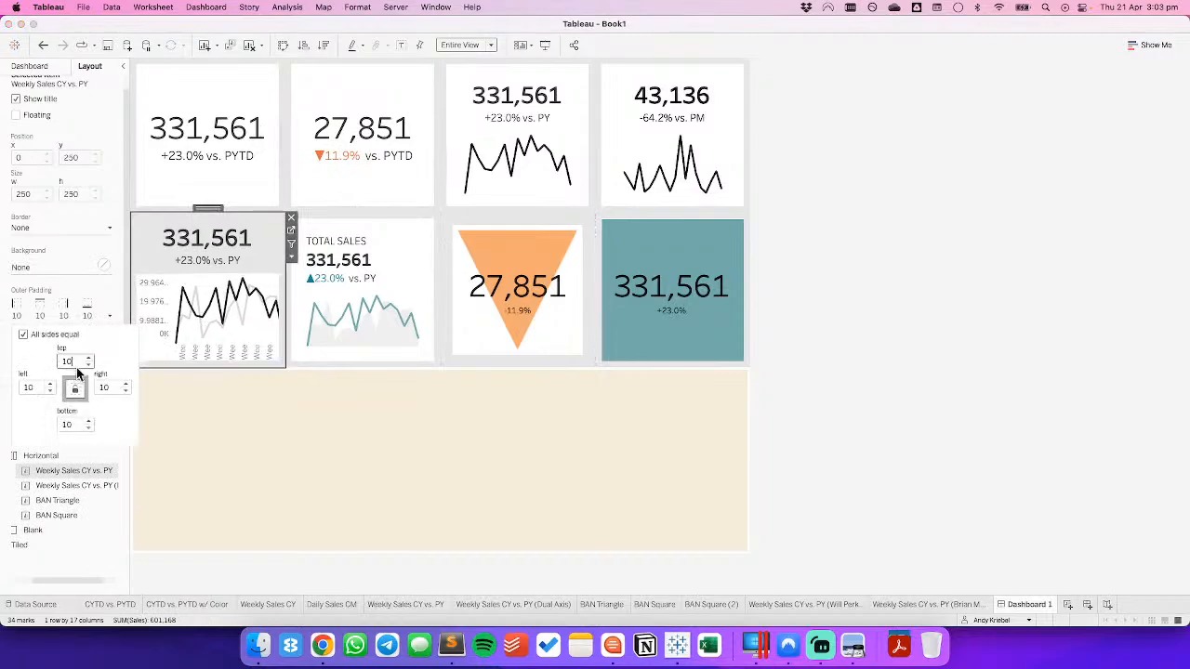
left_click(61, 303)
Set the Weekly Sales CY vs. PY sheet's inner padding to 20 on all sides and make its background white.
left_click(40, 366)
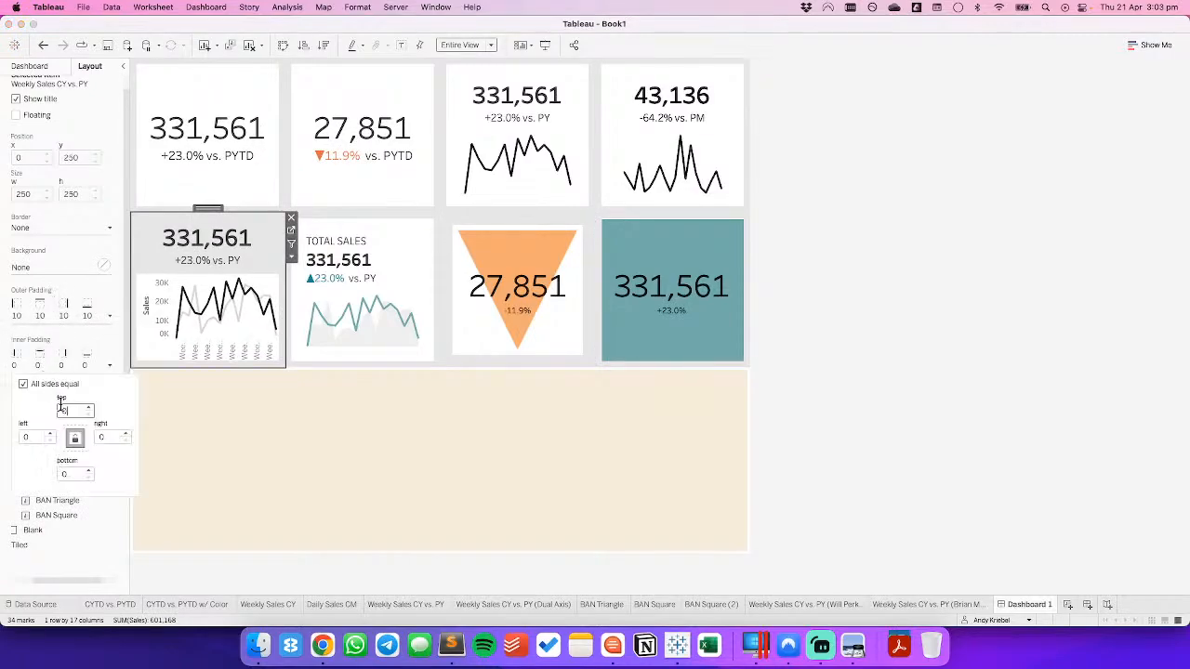
type("20")
key("Return")
left_click(34, 269)
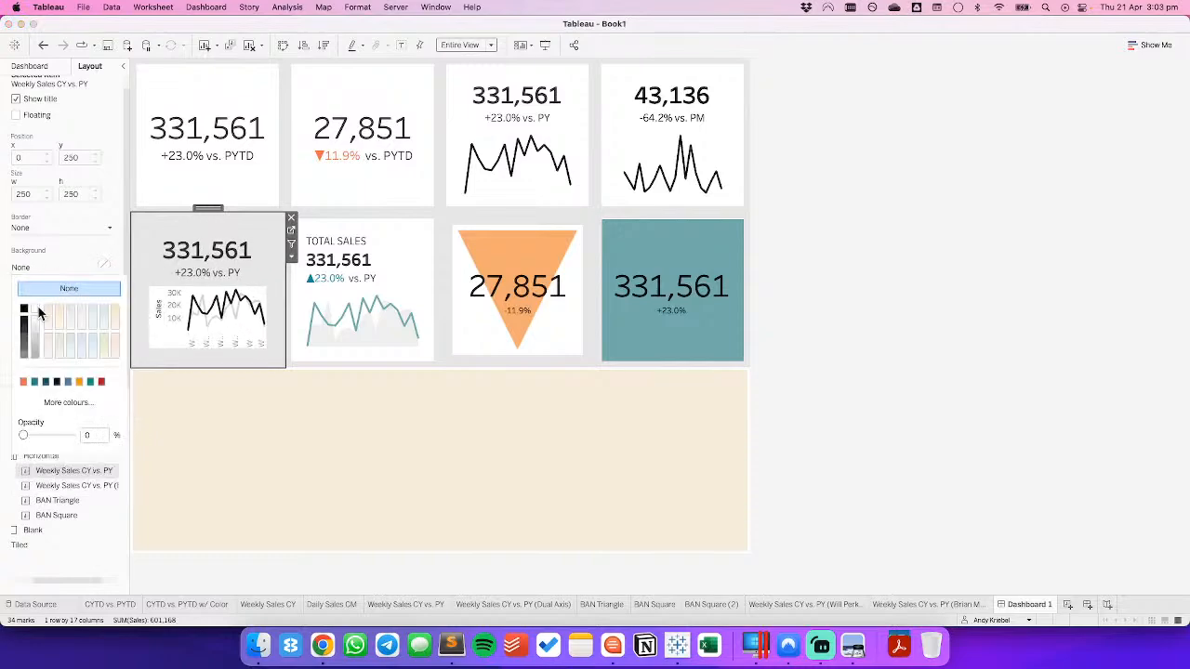
left_click(35, 309)
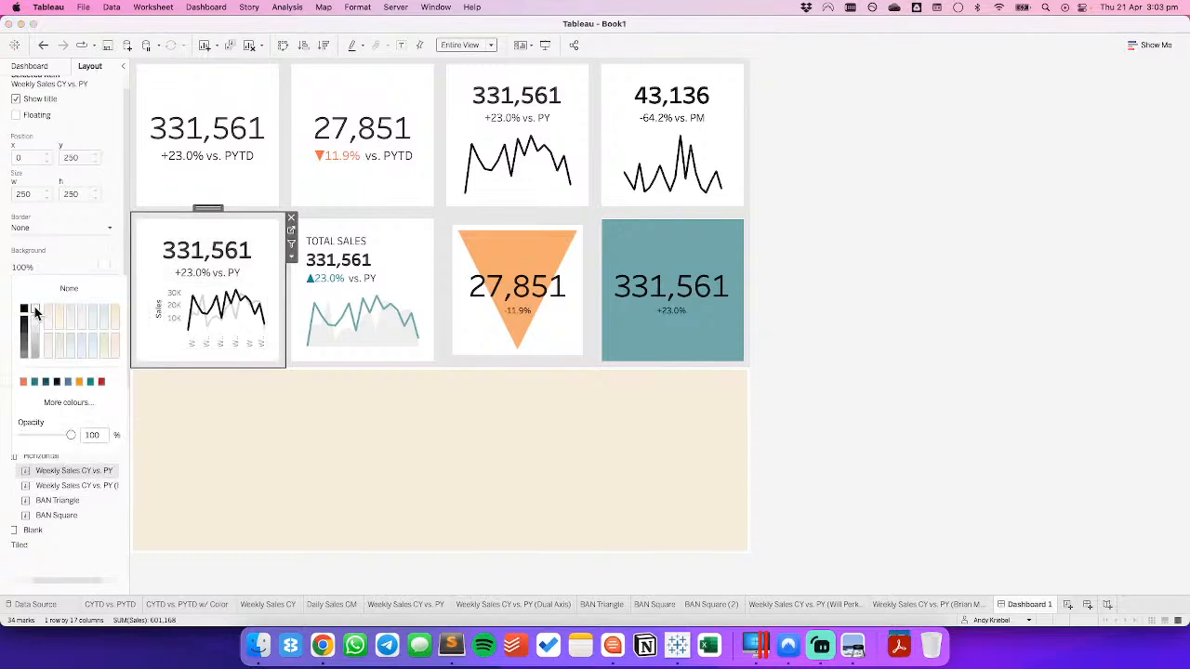
Hide the Sales axis header and the week header on the Weekly Sales CY vs. PY sheet.
left_click(164, 307)
right_click(179, 324)
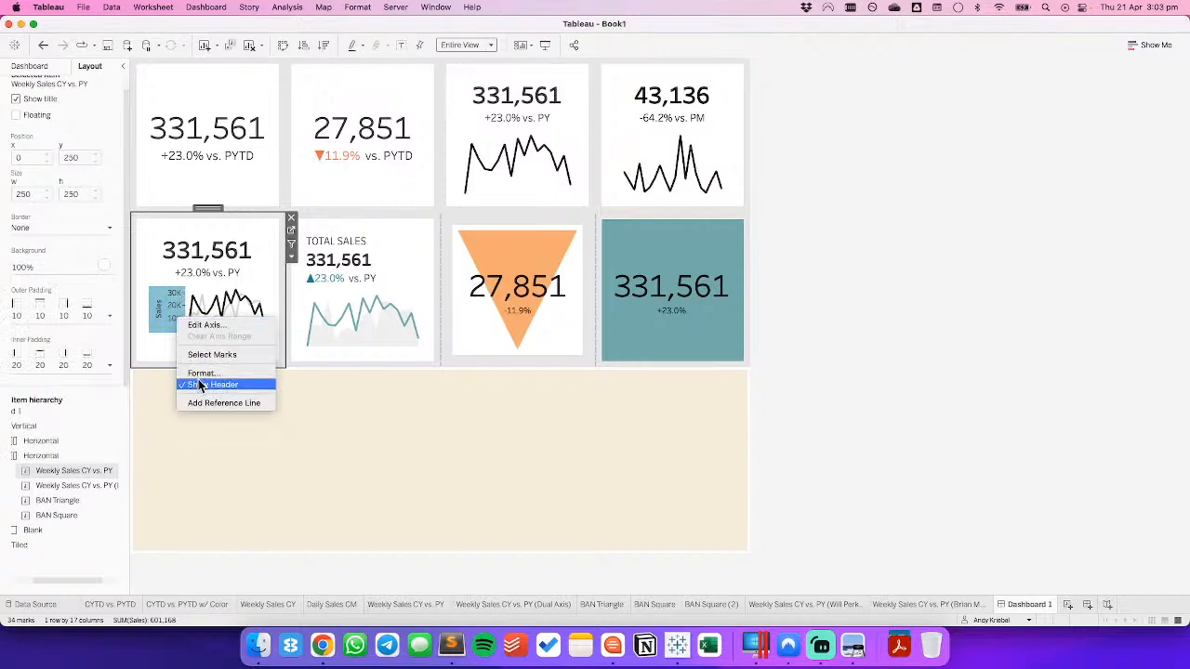
left_click(199, 386)
right_click(199, 346)
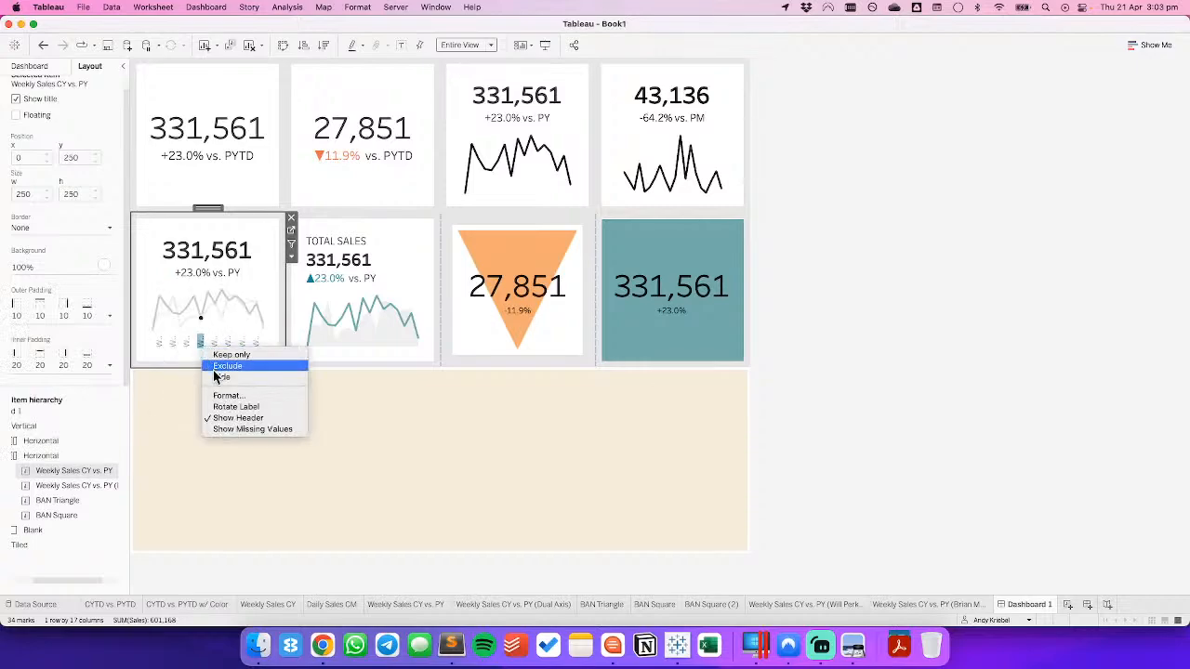
left_click(224, 419)
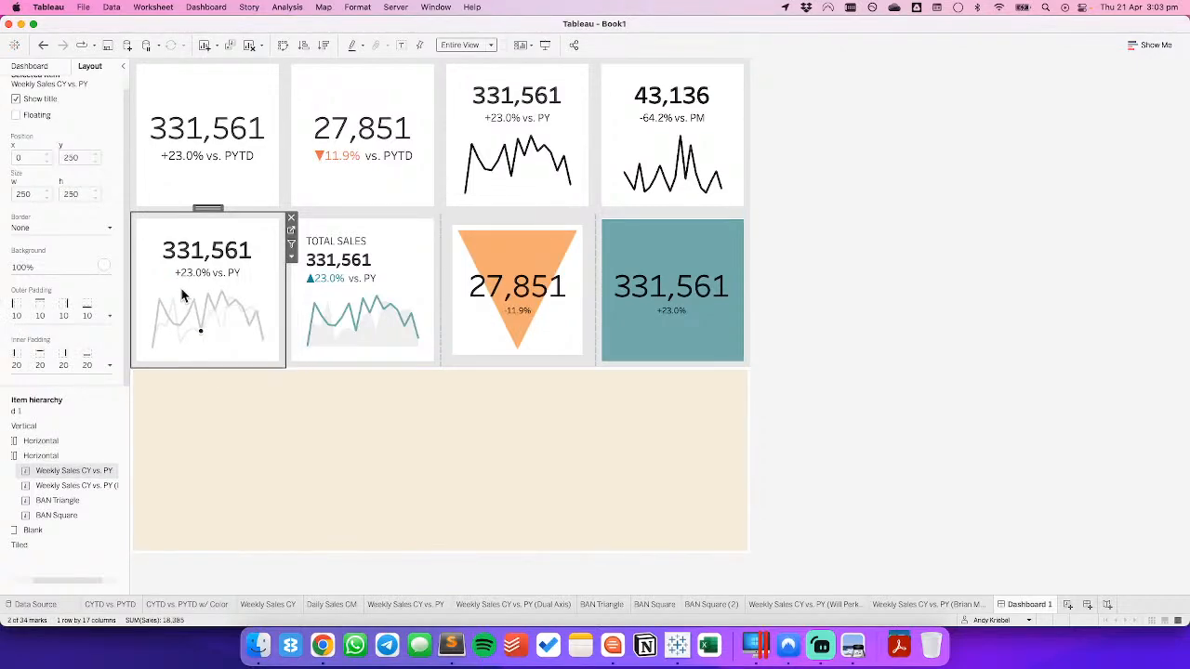
left_click(179, 291)
left_click(967, 331)
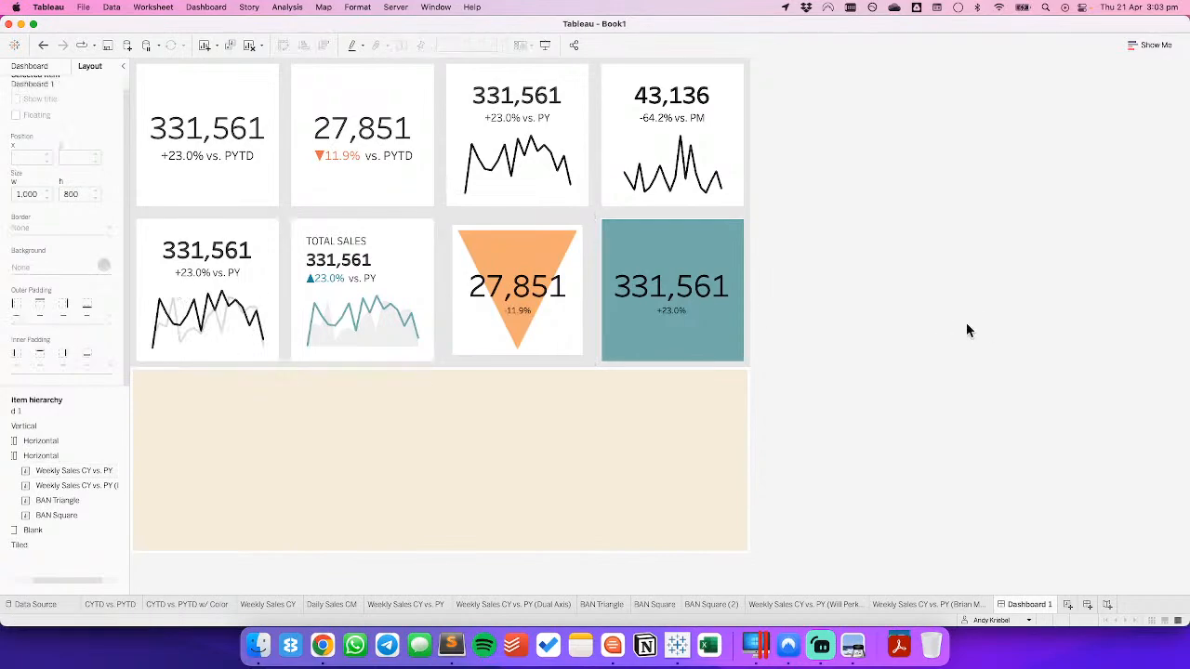
Add a horizontal container beneath the second row of cards and set its height to 250 pixels.
mouse_move(724, 250)
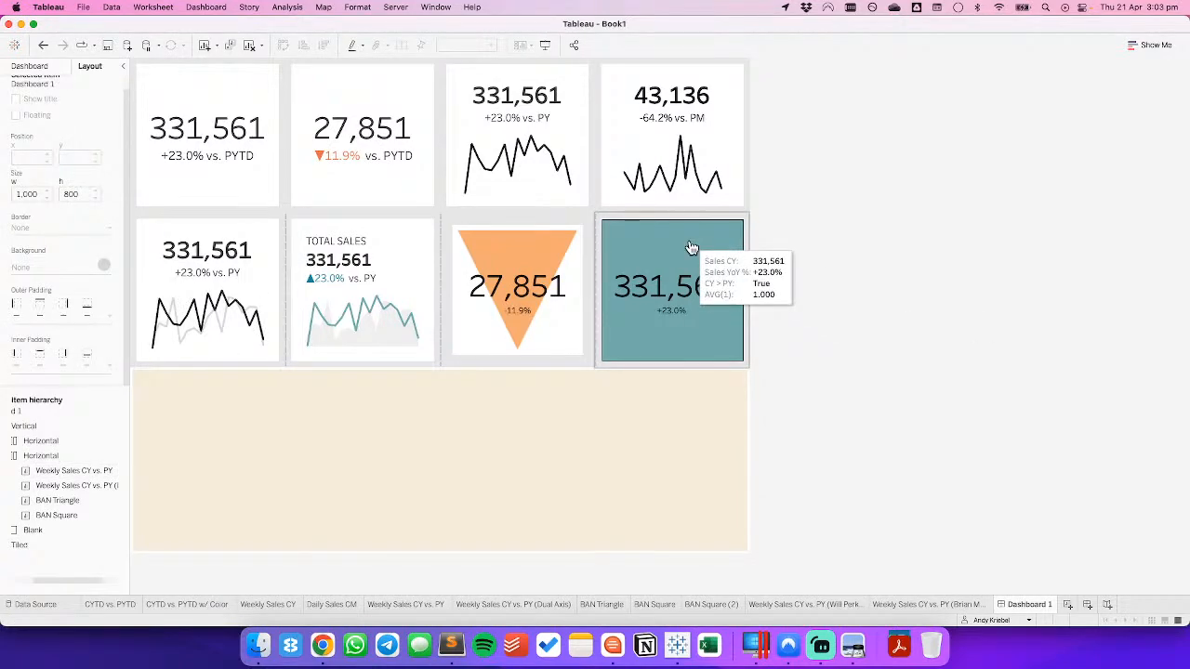
left_click(29, 66)
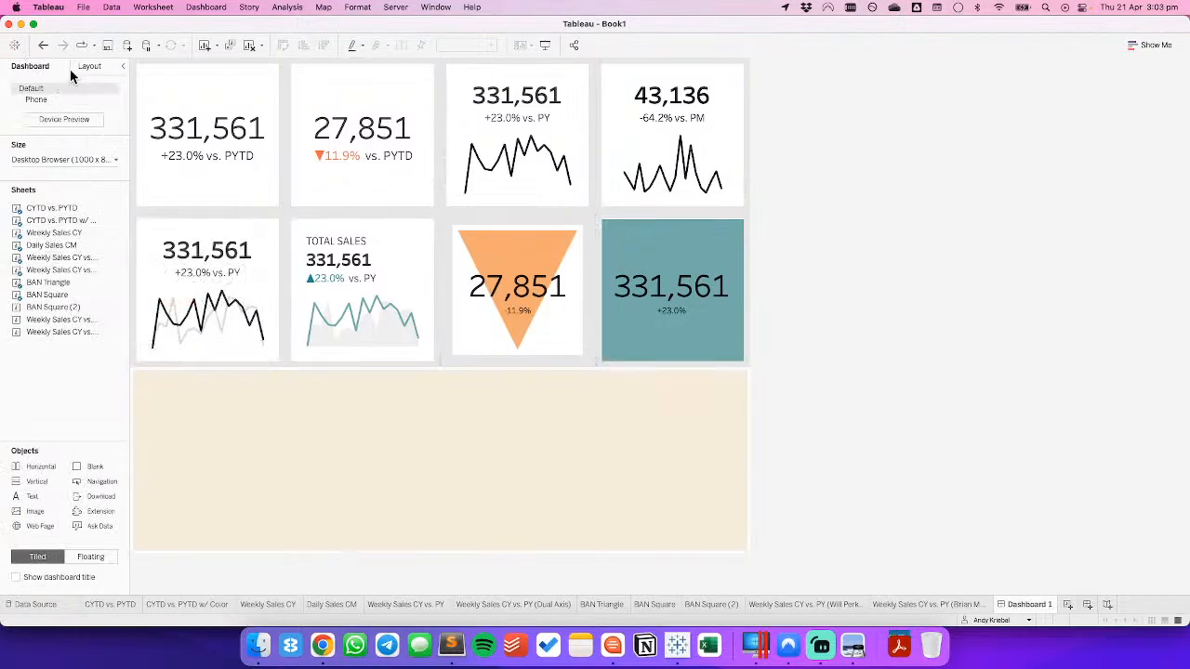
left_click_drag(35, 466, 689, 398)
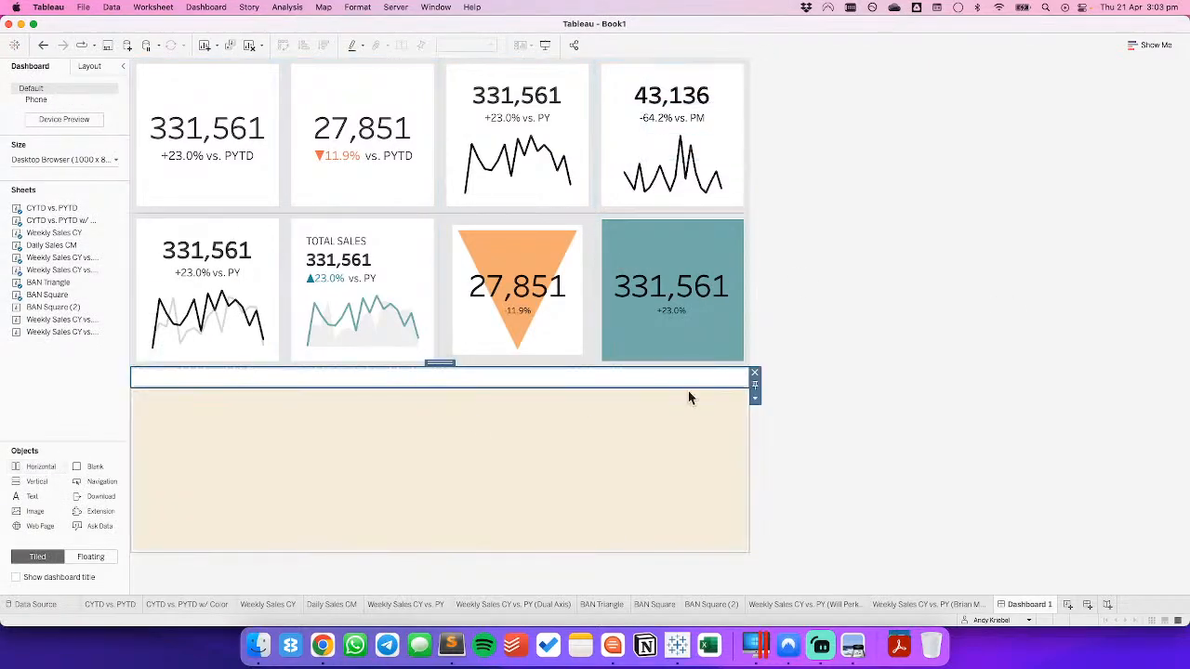
left_click(755, 397)
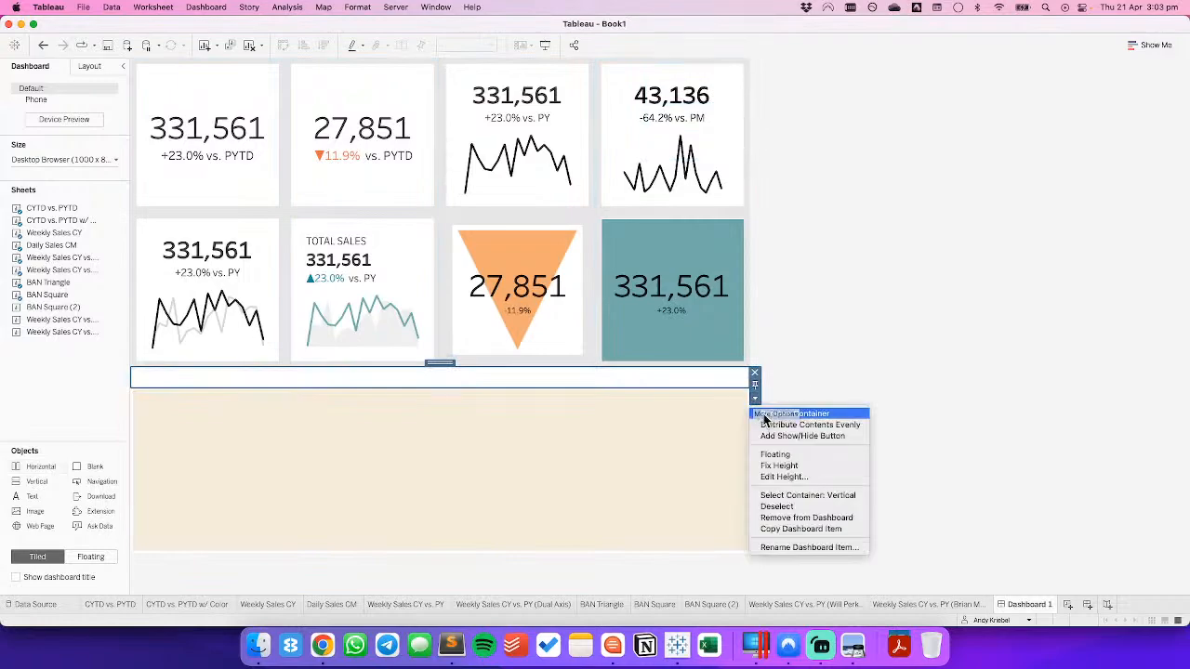
left_click(781, 477)
type("2")
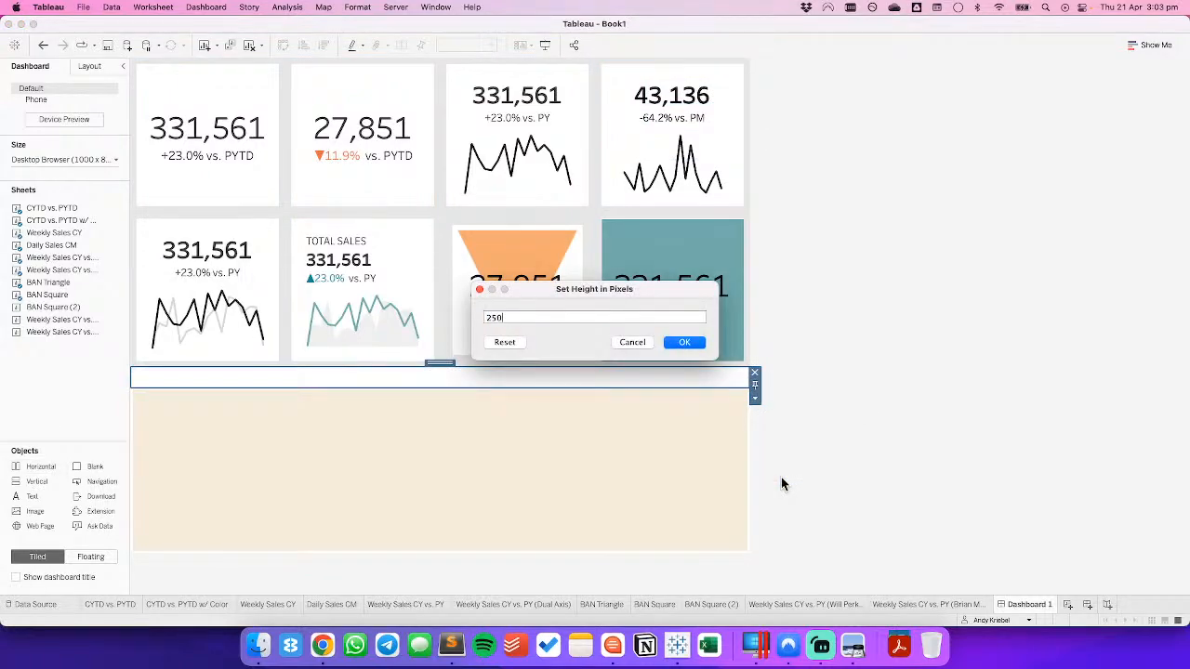
type("50")
key("Return")
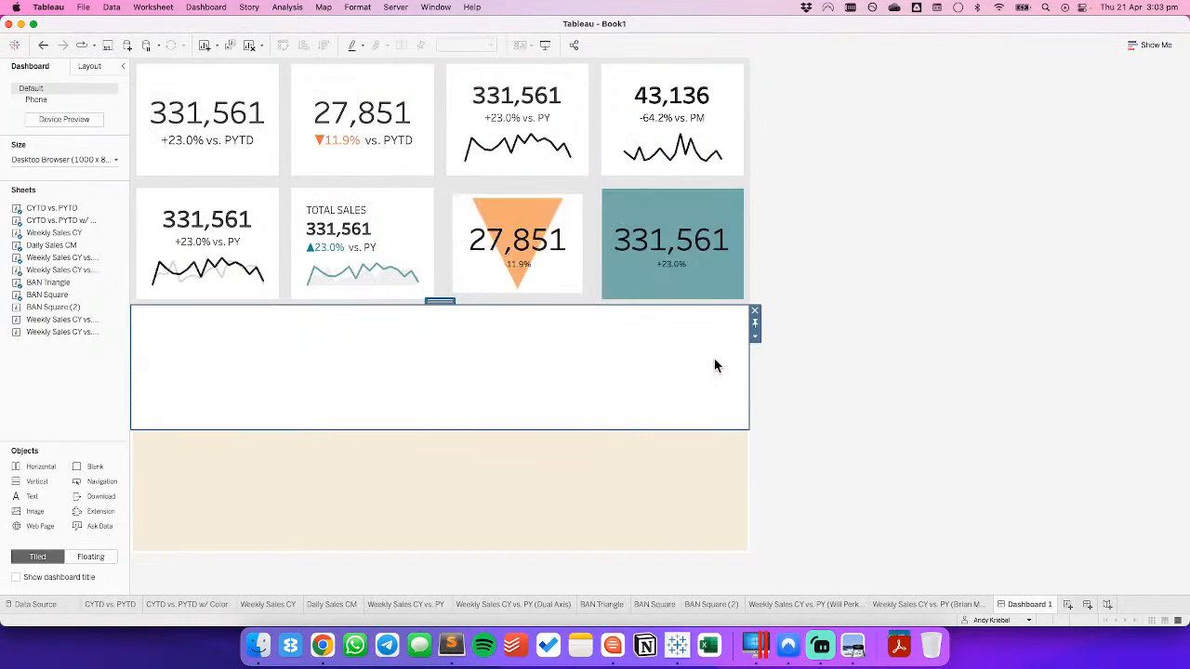
Remove the beige blank object below the new horizontal container.
left_click(674, 465)
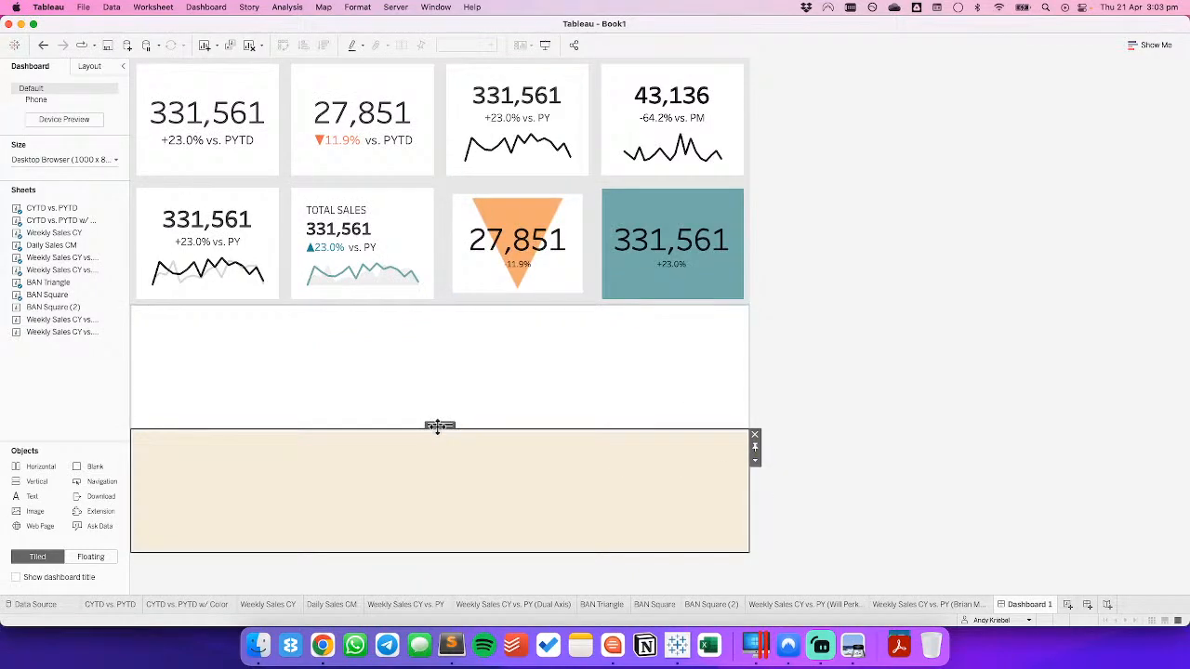
left_click(754, 435)
left_click(252, 431)
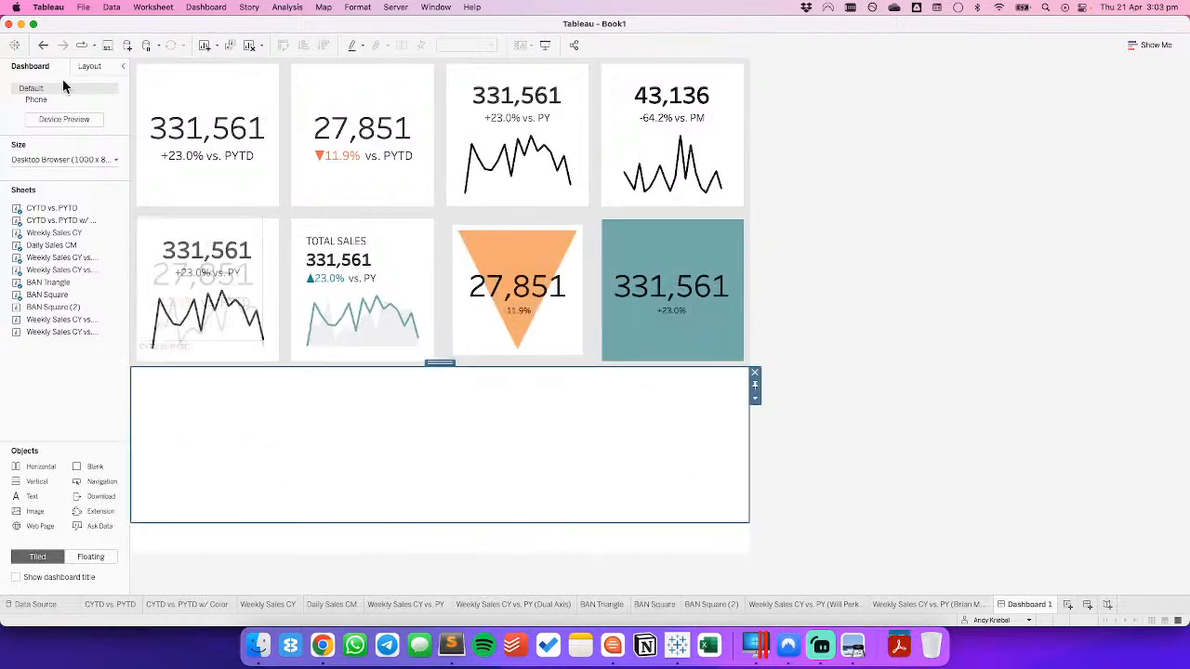
Give the third horizontal container a light grey background and return to the list of available sheets.
left_click(79, 64)
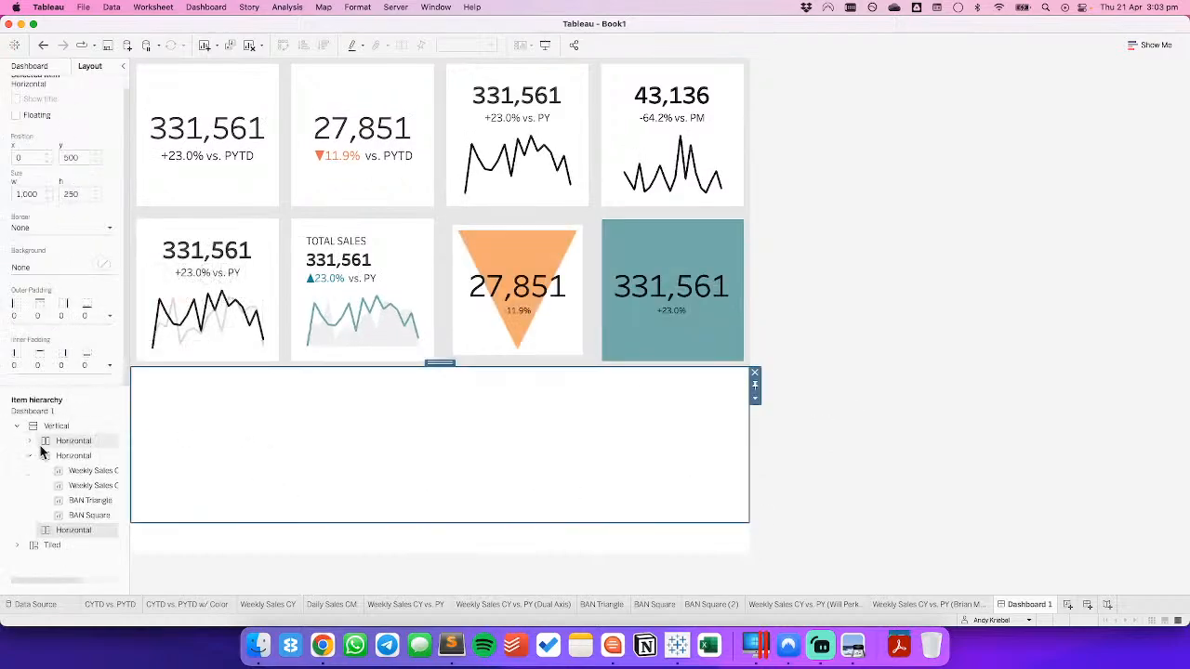
left_click(29, 268)
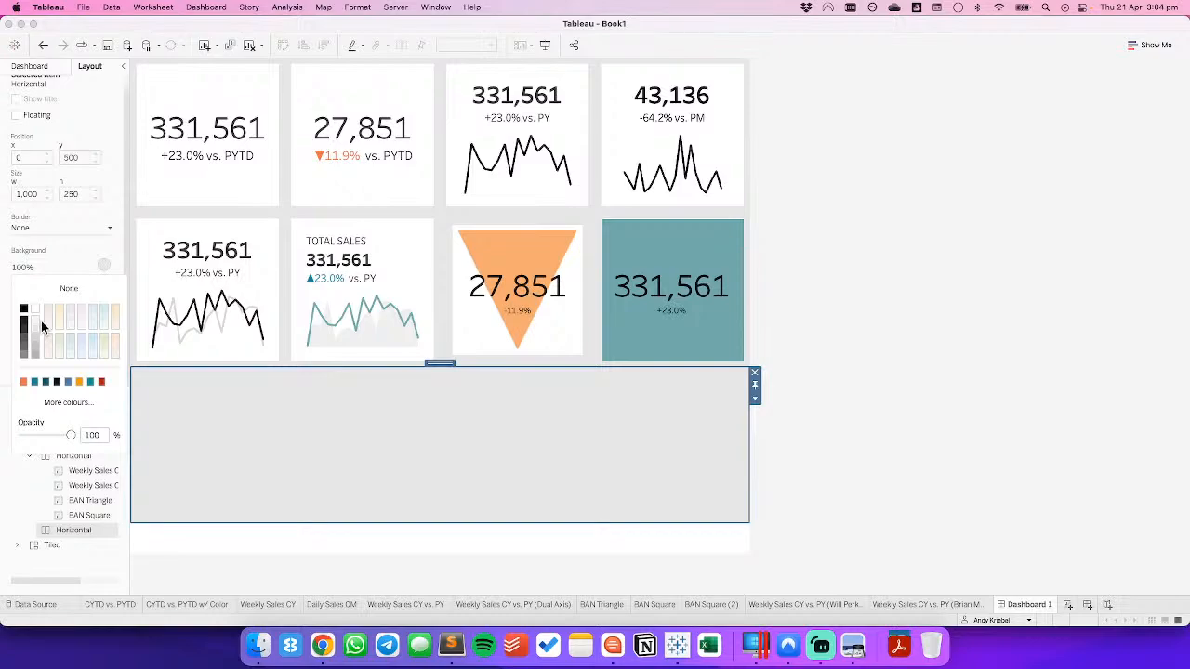
left_click(39, 69)
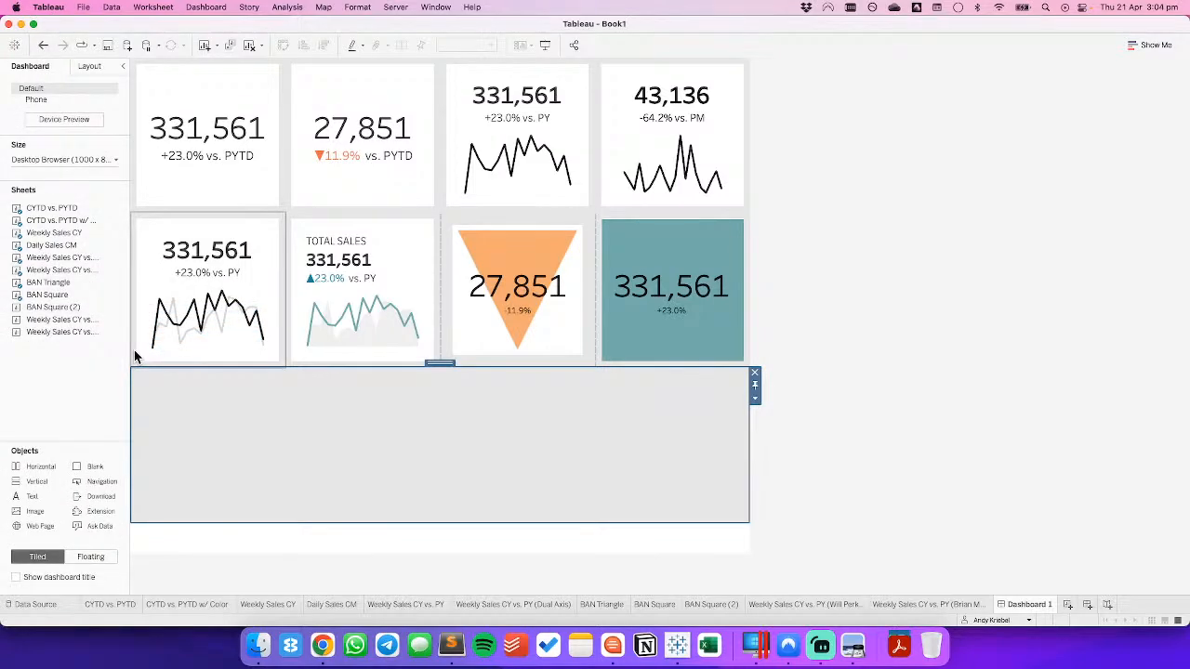
Place the two unused Weekly Sales CY vs. PY bar chart sheets side by side in the third horizontal container.
mouse_move(55, 312)
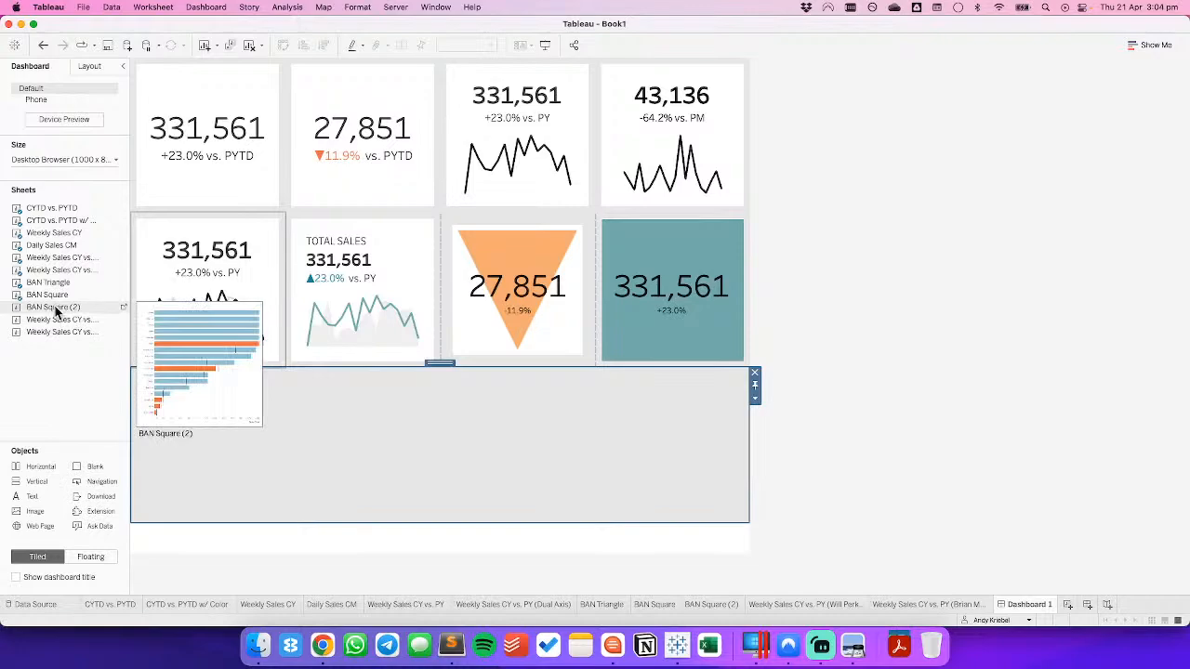
left_click_drag(53, 319, 212, 417)
left_click_drag(77, 332, 639, 478)
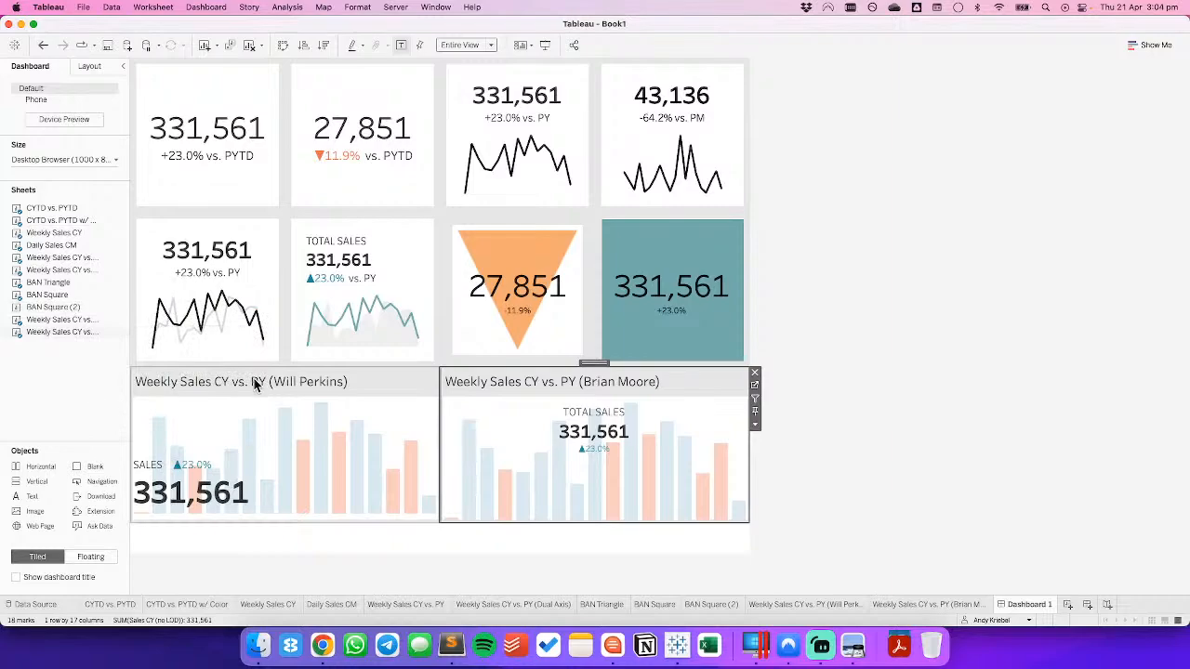
Hide the titles of both bar chart sheets in the third row.
left_click(254, 381)
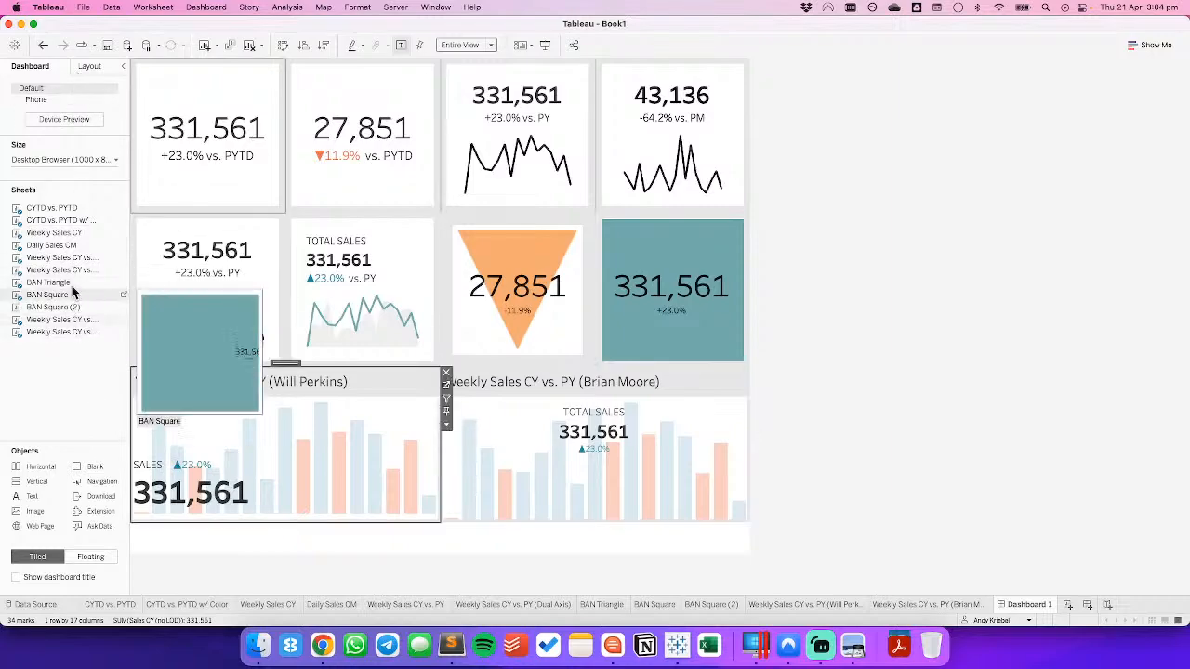
right_click(246, 383)
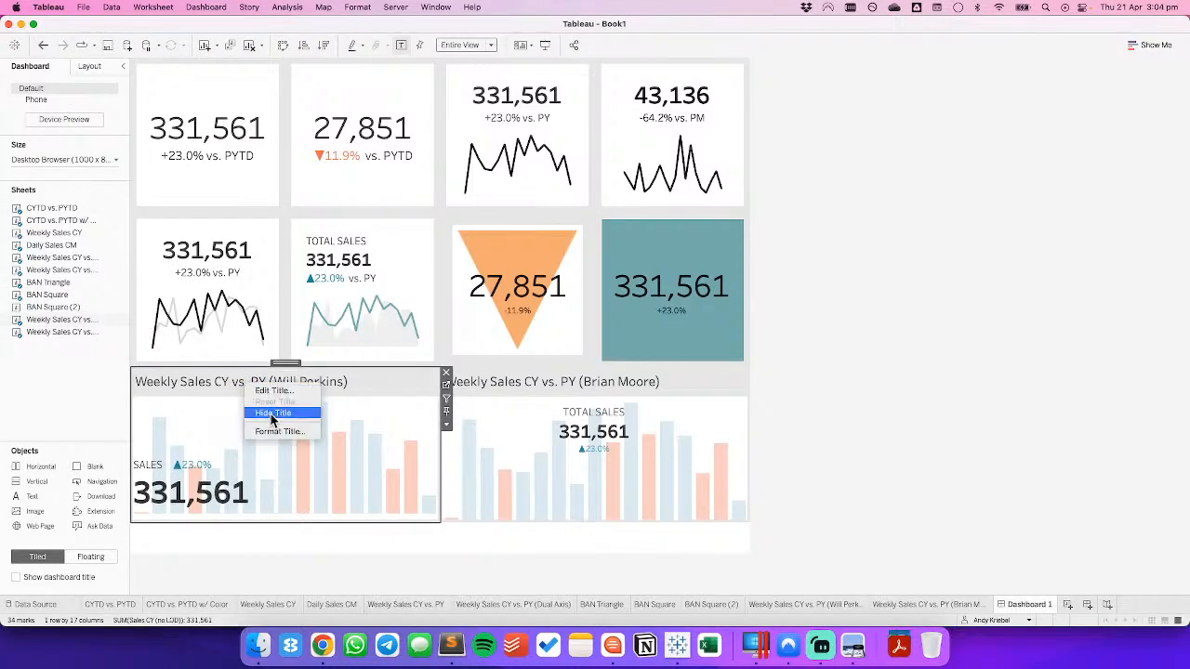
left_click(271, 414)
right_click(479, 389)
left_click(502, 412)
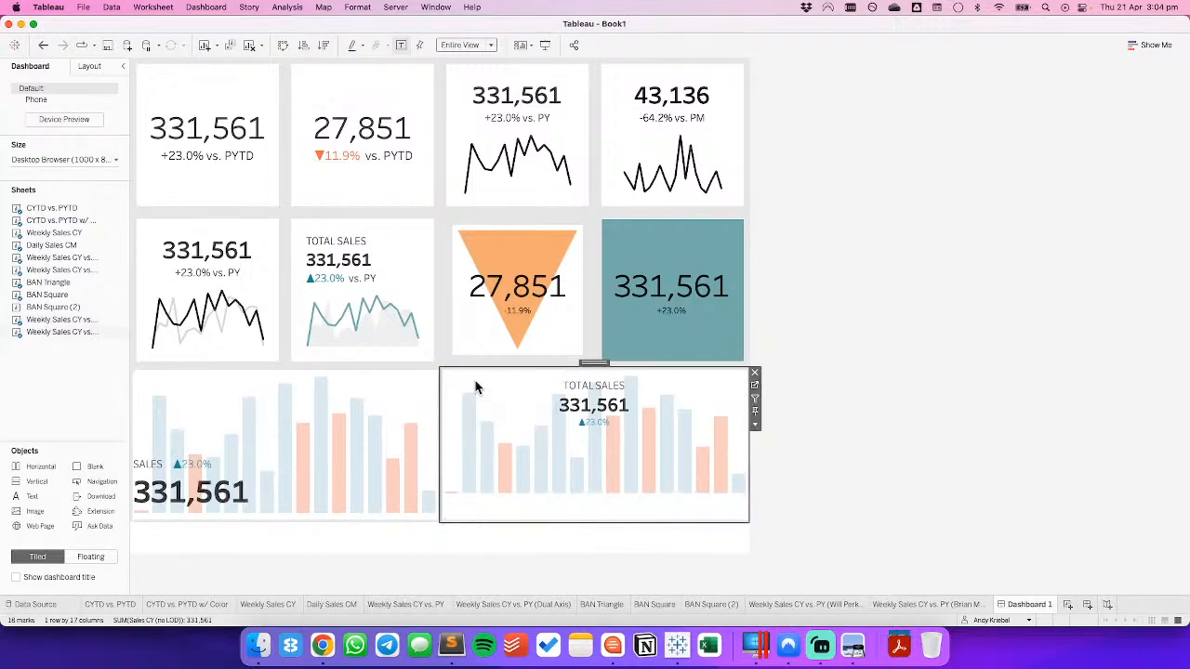
Set the TOTAL SALES bar chart card's inner padding to 20 and outer padding to 10 on all sides.
left_click(83, 68)
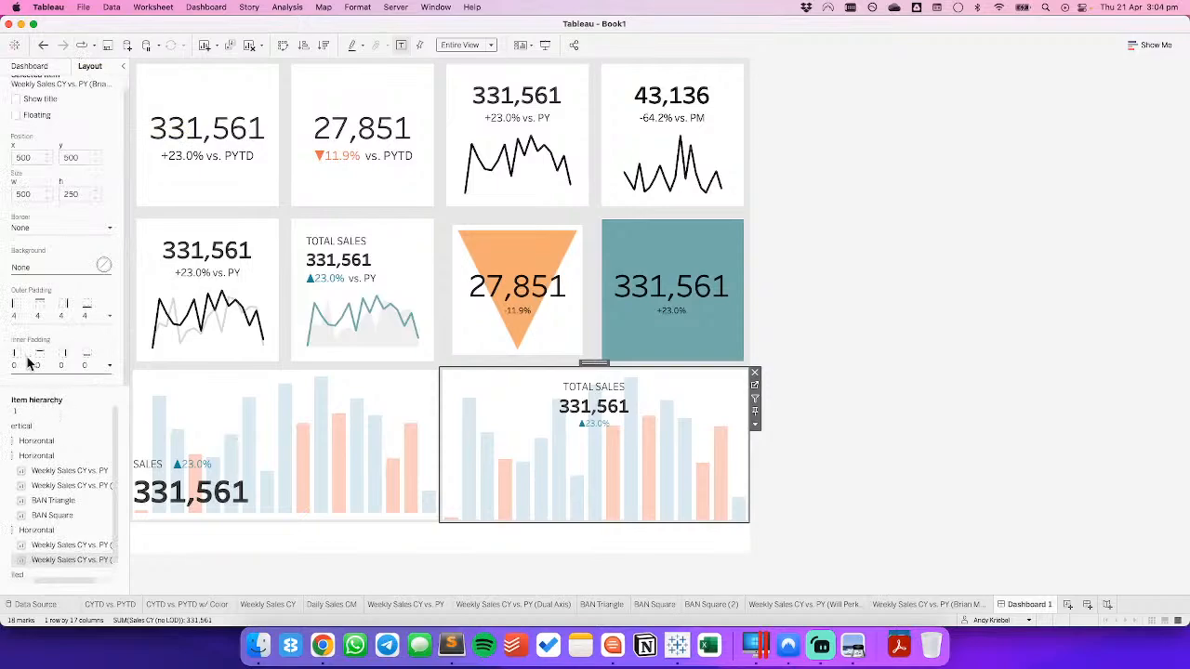
left_click(33, 363)
type("20")
key("Return")
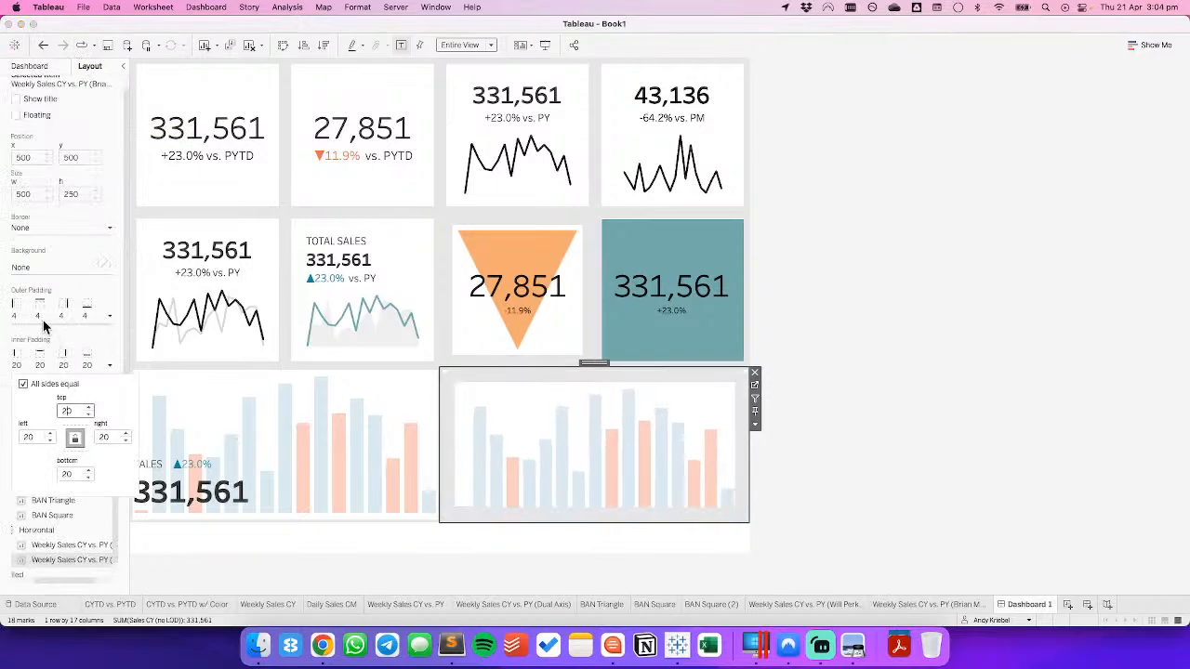
left_click(42, 320)
left_click_drag(68, 362, 43, 363)
type("10")
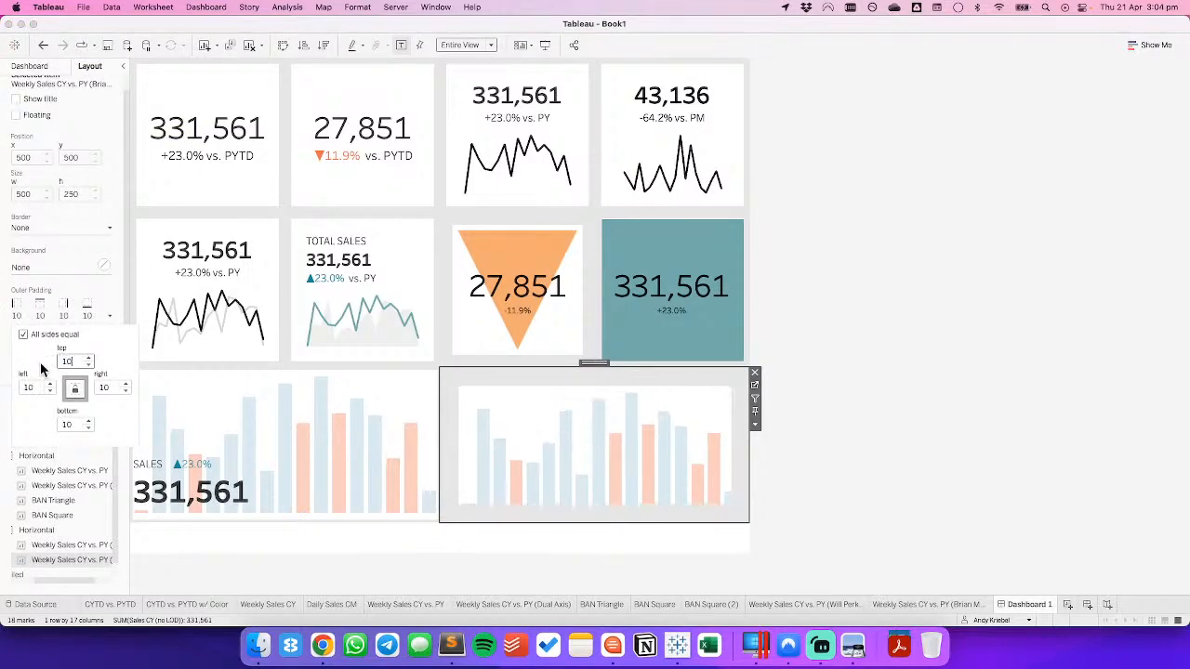
Give the other bar chart card in the third row an outer padding of 10 and an inner padding of 20.
left_click(171, 380)
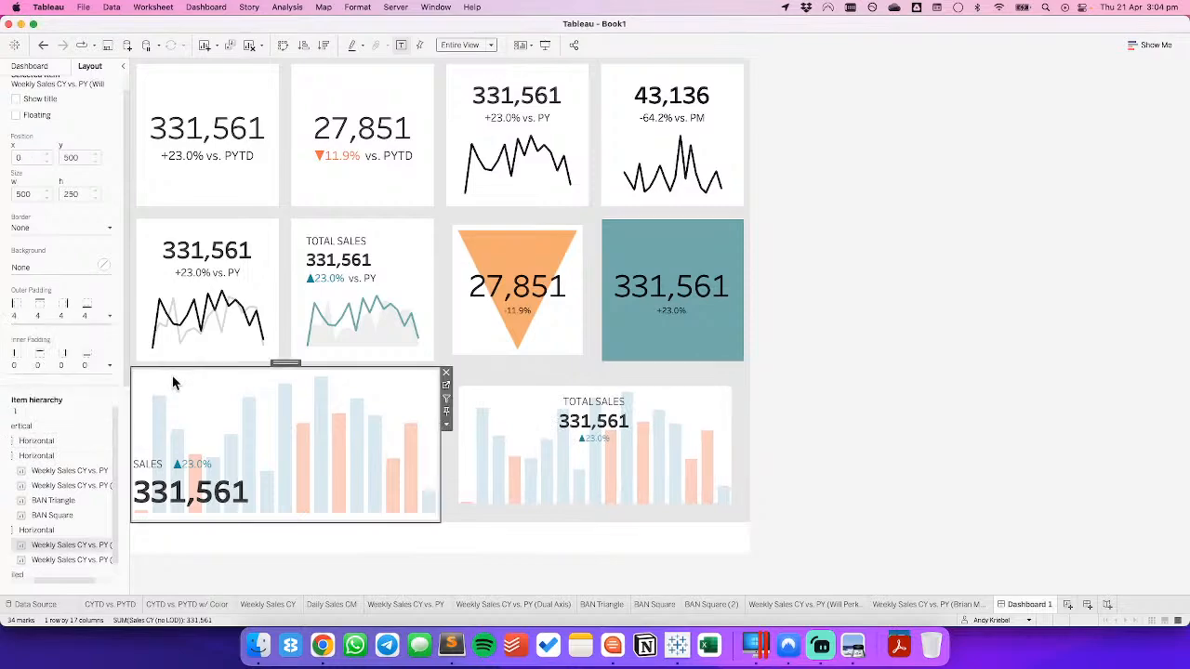
left_click(110, 316)
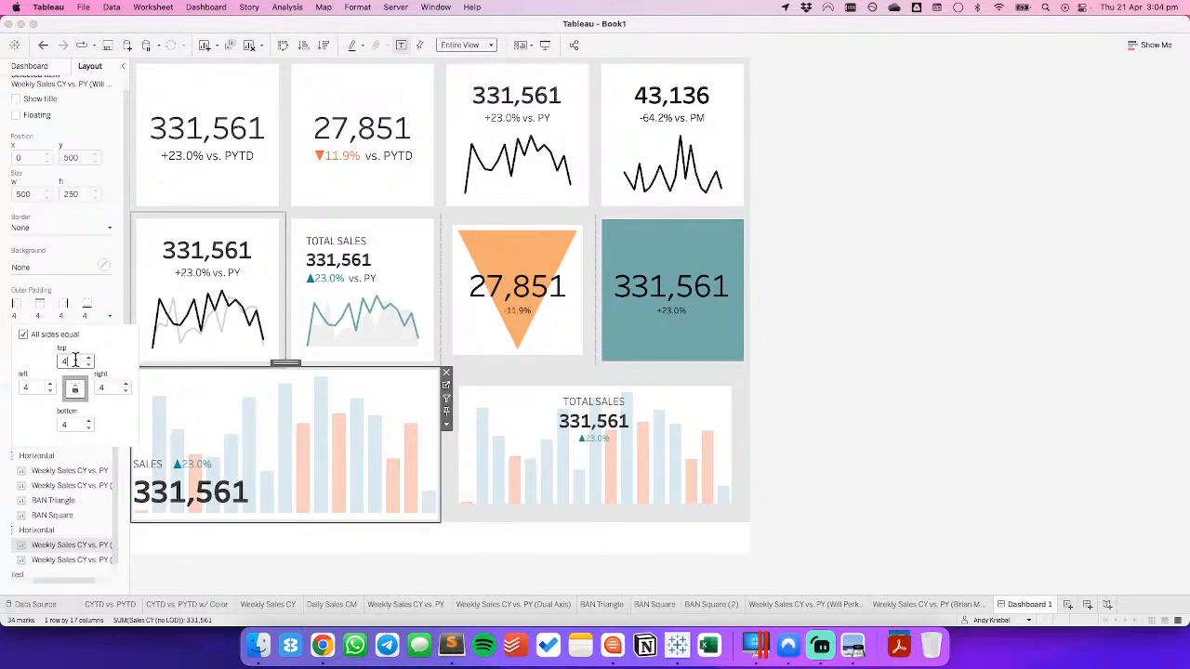
type("10")
key("Return")
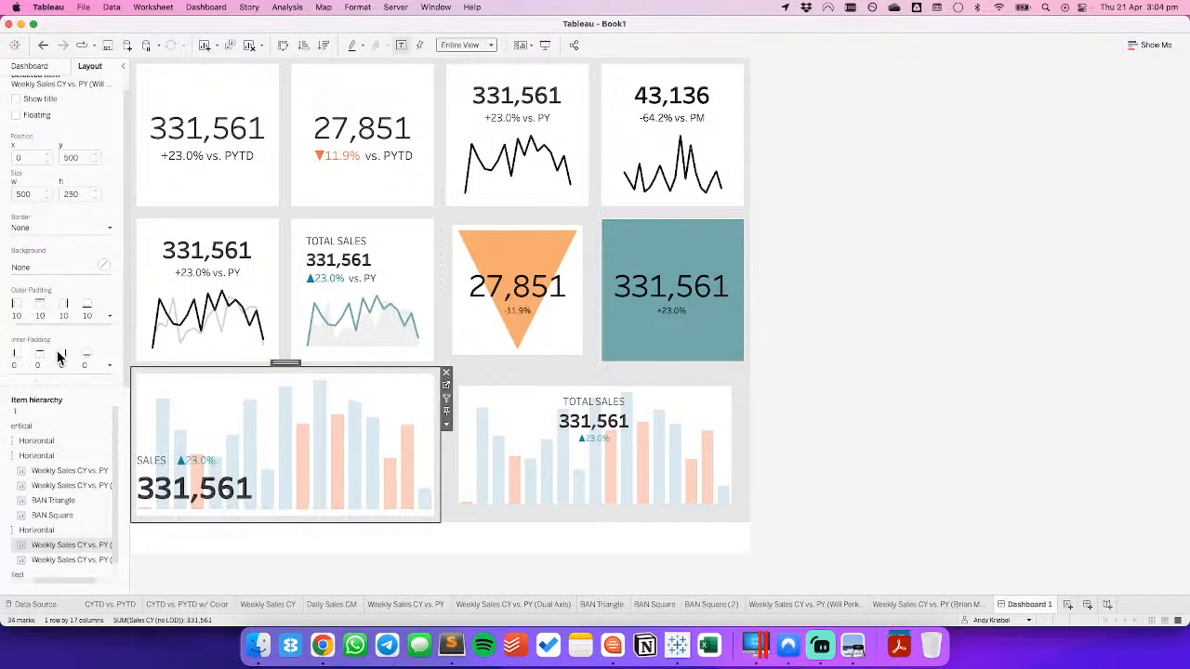
left_click(59, 371)
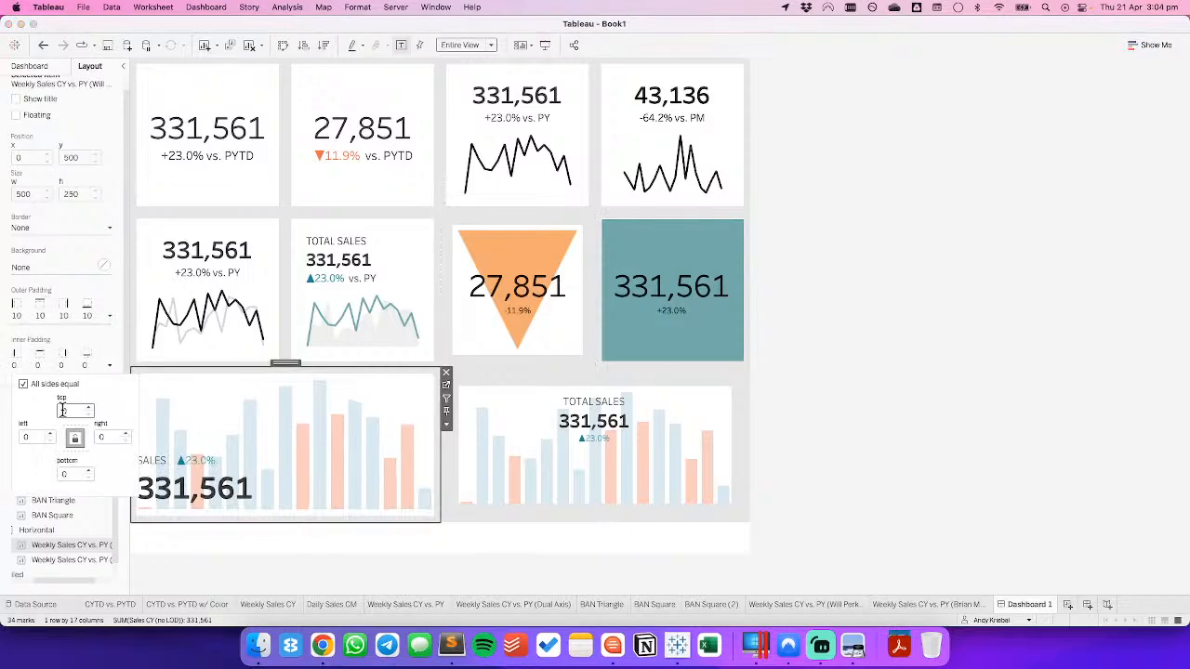
type("20")
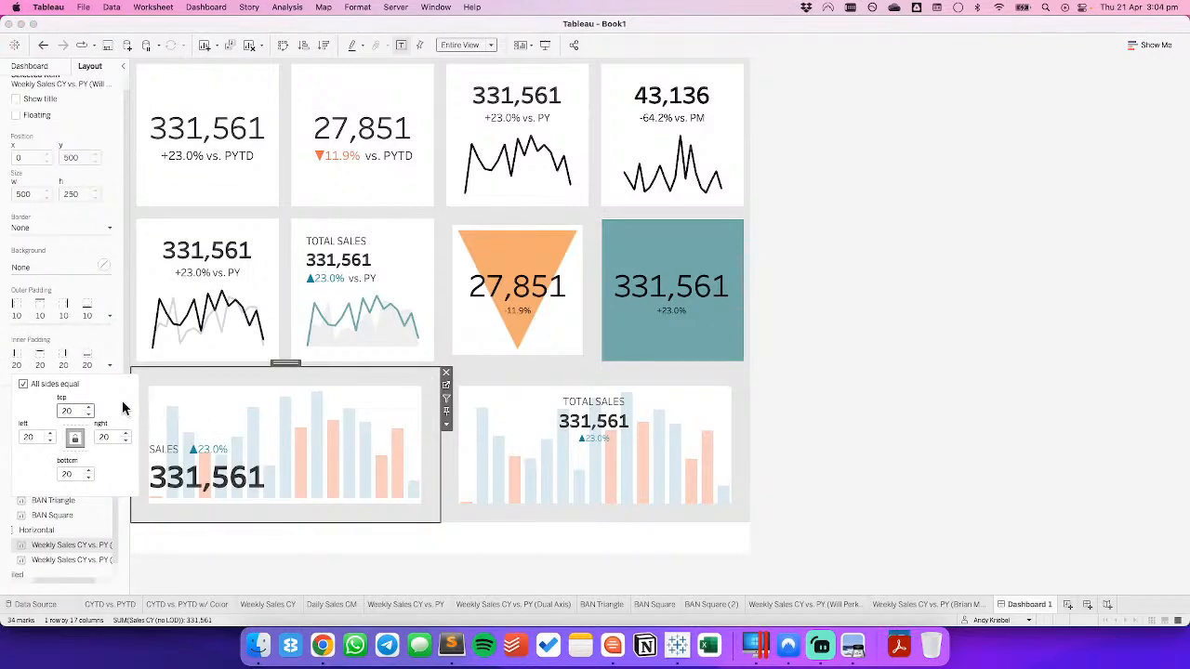
left_click(75, 346)
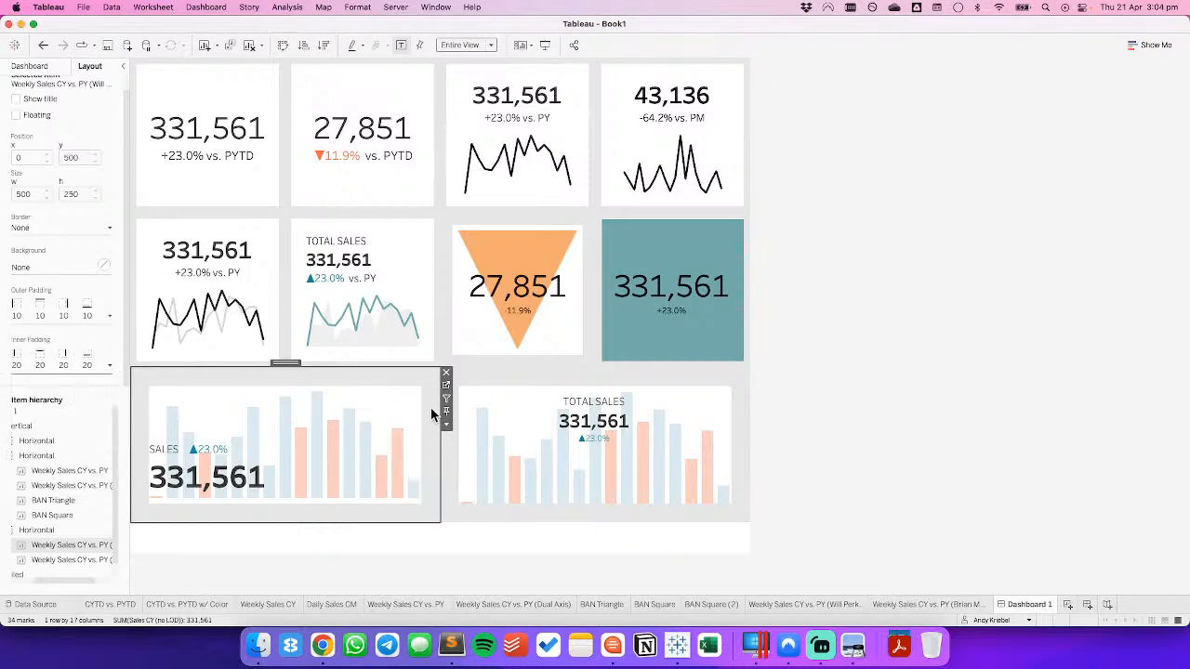
left_click(964, 409)
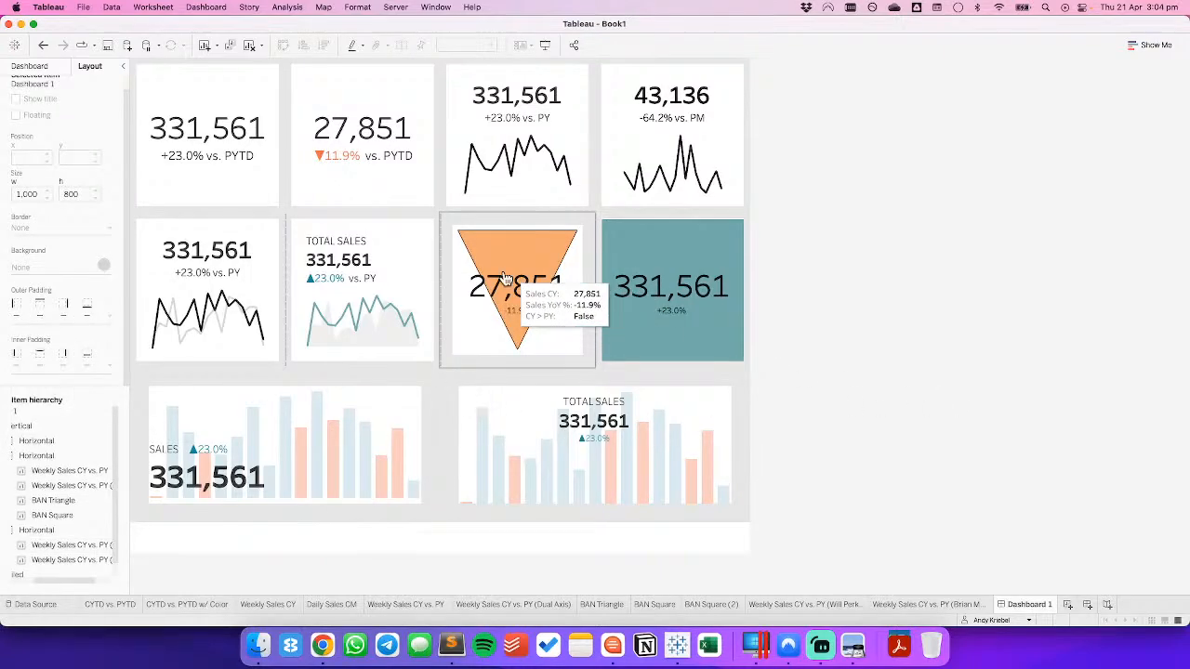
Set the BAN Triangle card's inner padding to 0 on all sides.
left_click(456, 228)
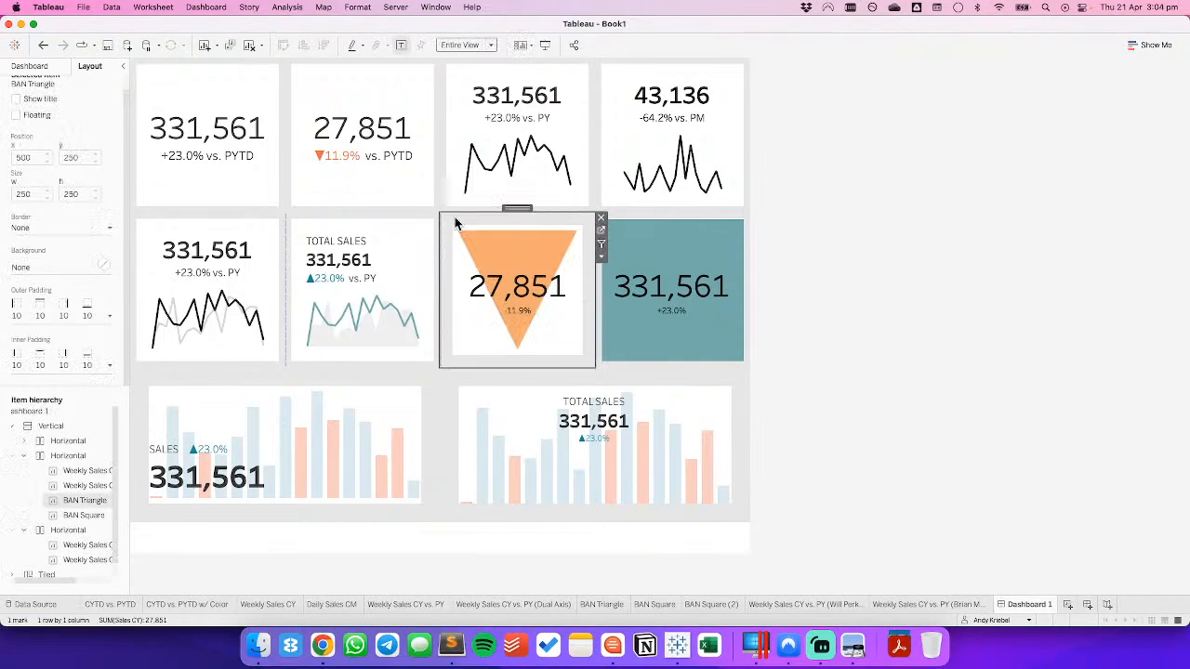
left_click(45, 364)
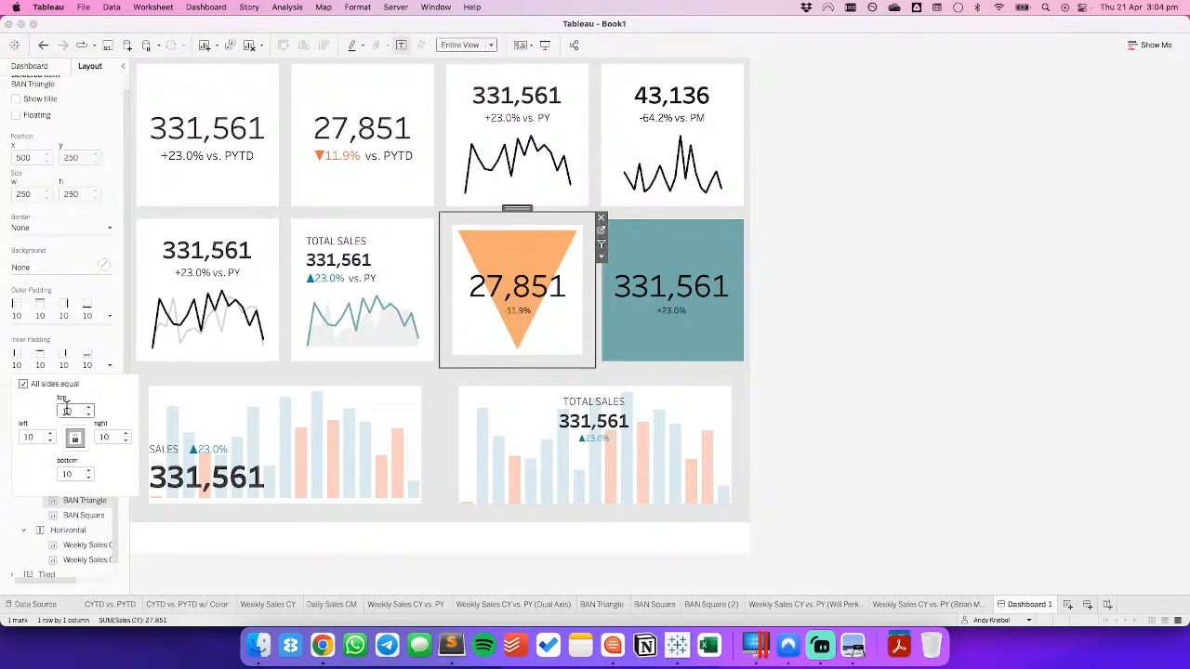
type("0")
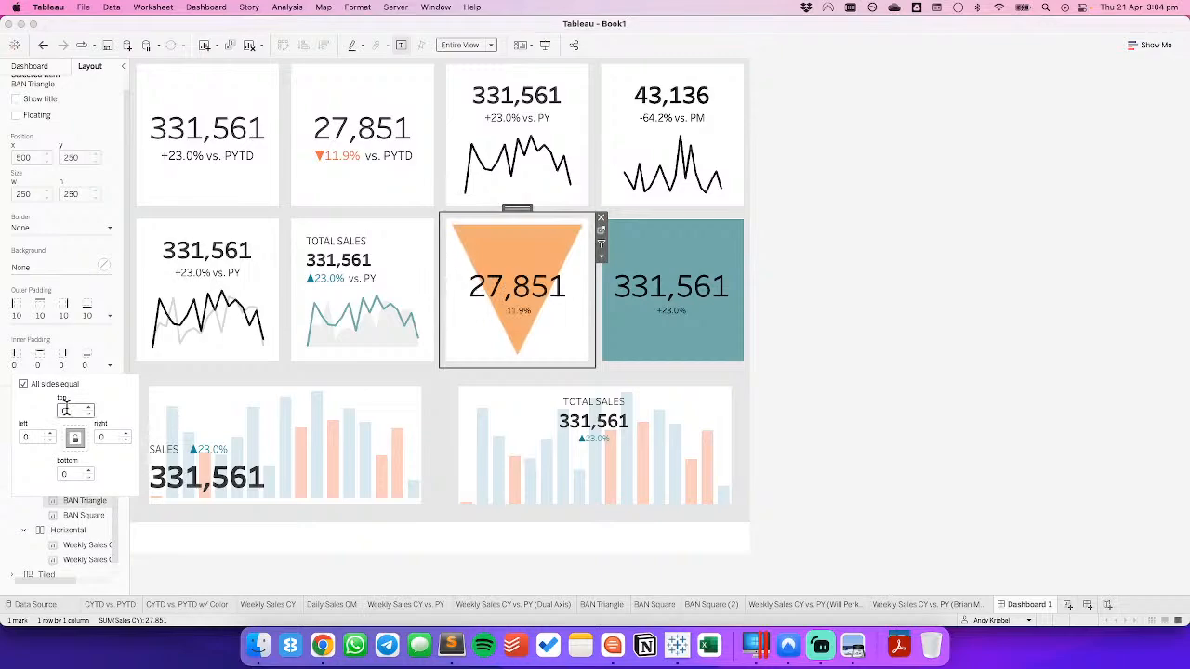
Set the outer padding of both bar chart cards in the third row to 0 on all sides.
left_click(187, 375)
left_click(49, 317)
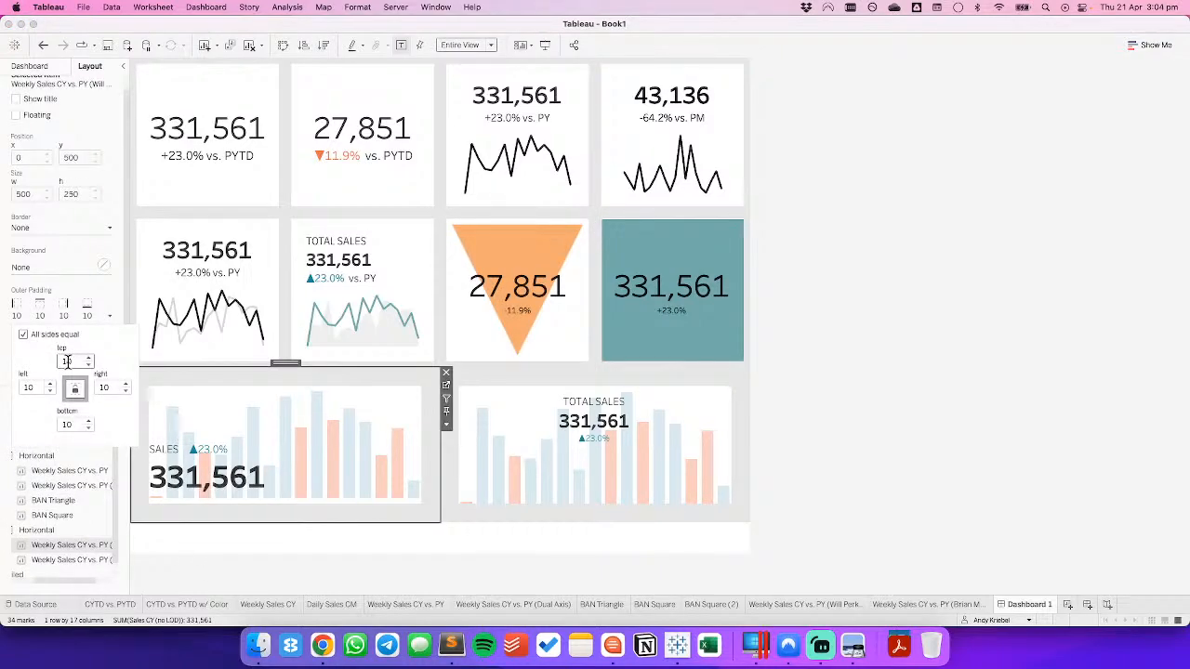
type("0")
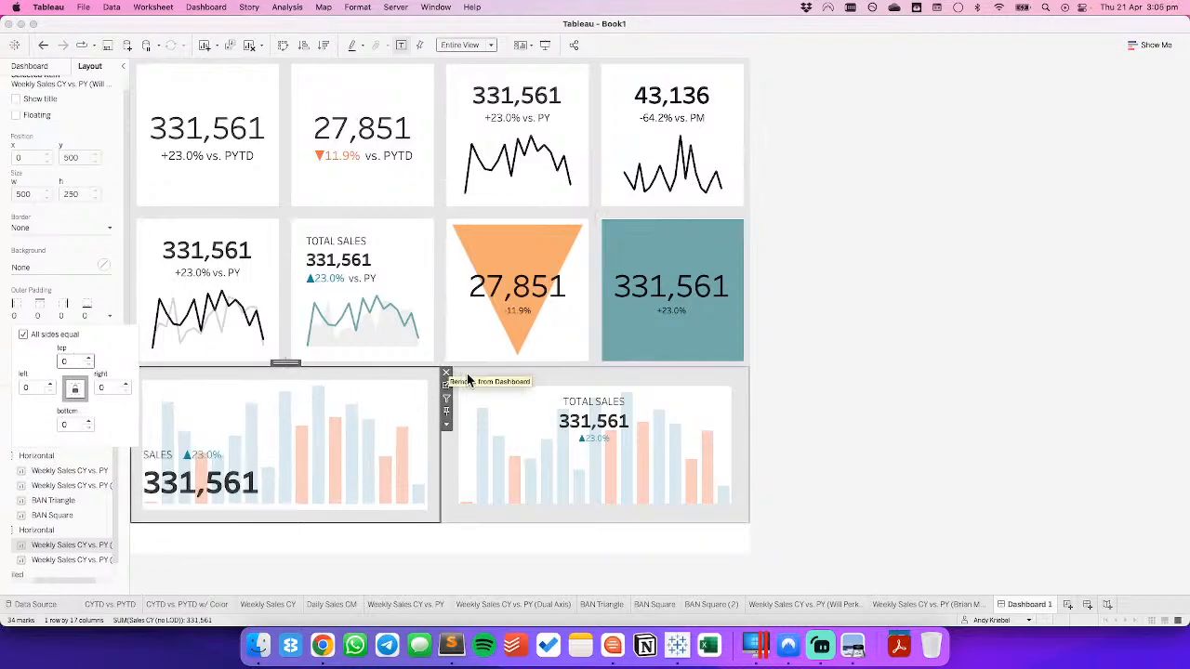
left_click(499, 376)
left_click(56, 316)
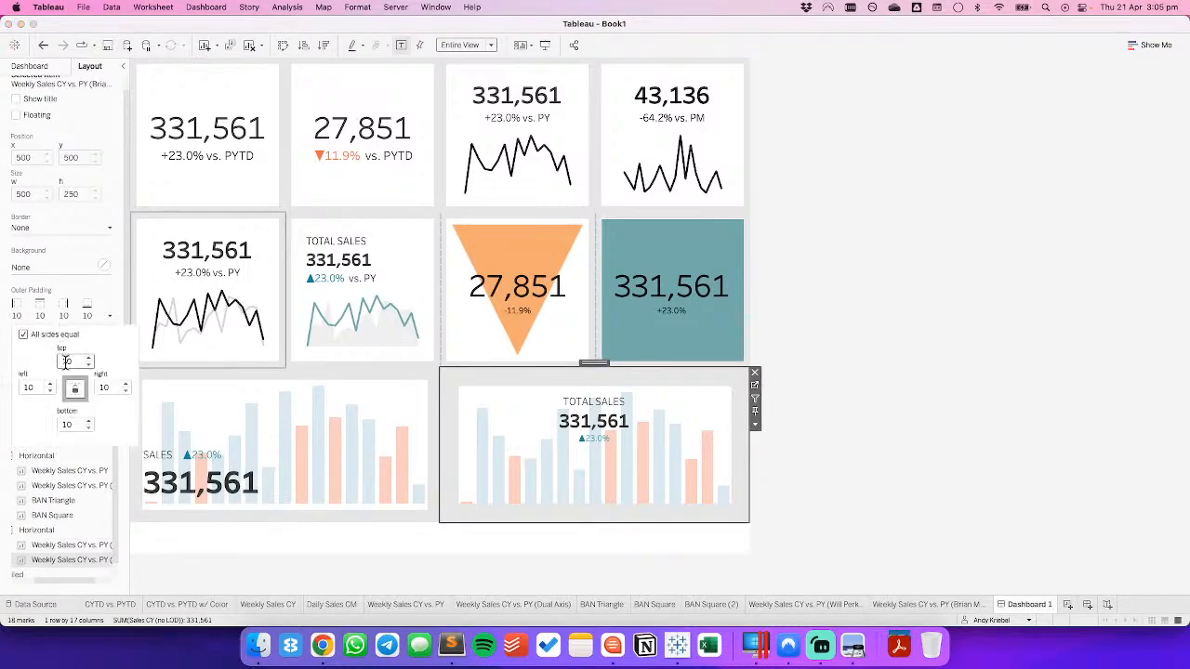
double_click(64, 362)
type("0")
left_click(892, 390)
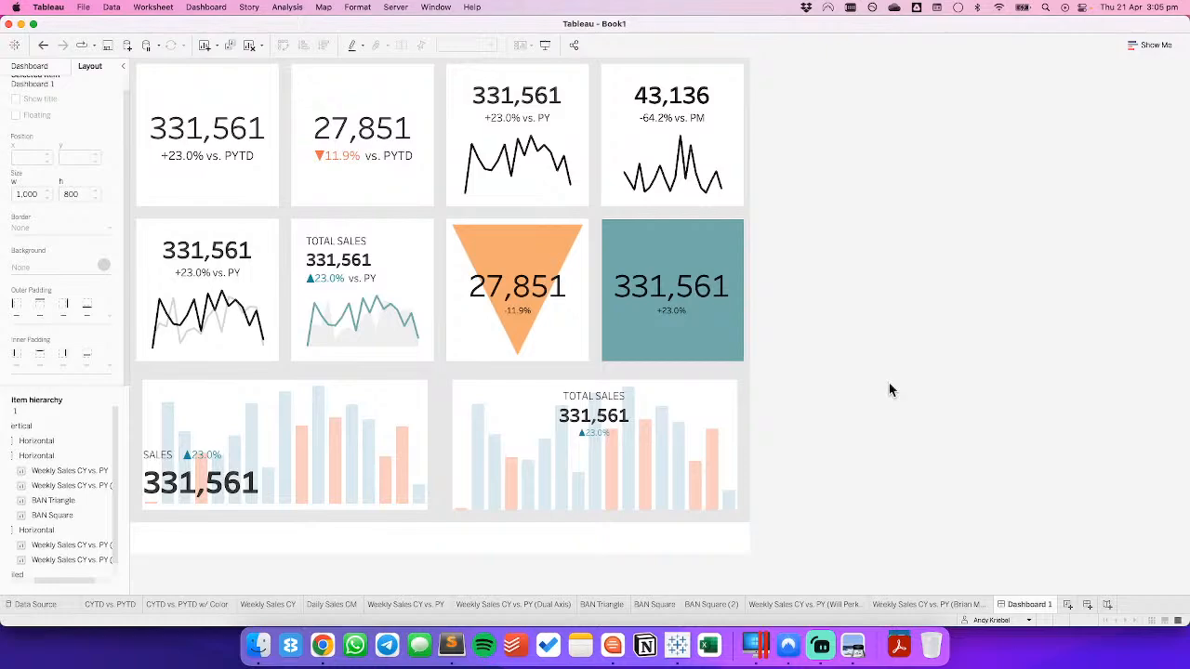
Distribute the contents of the third horizontal container evenly.
left_click(352, 376)
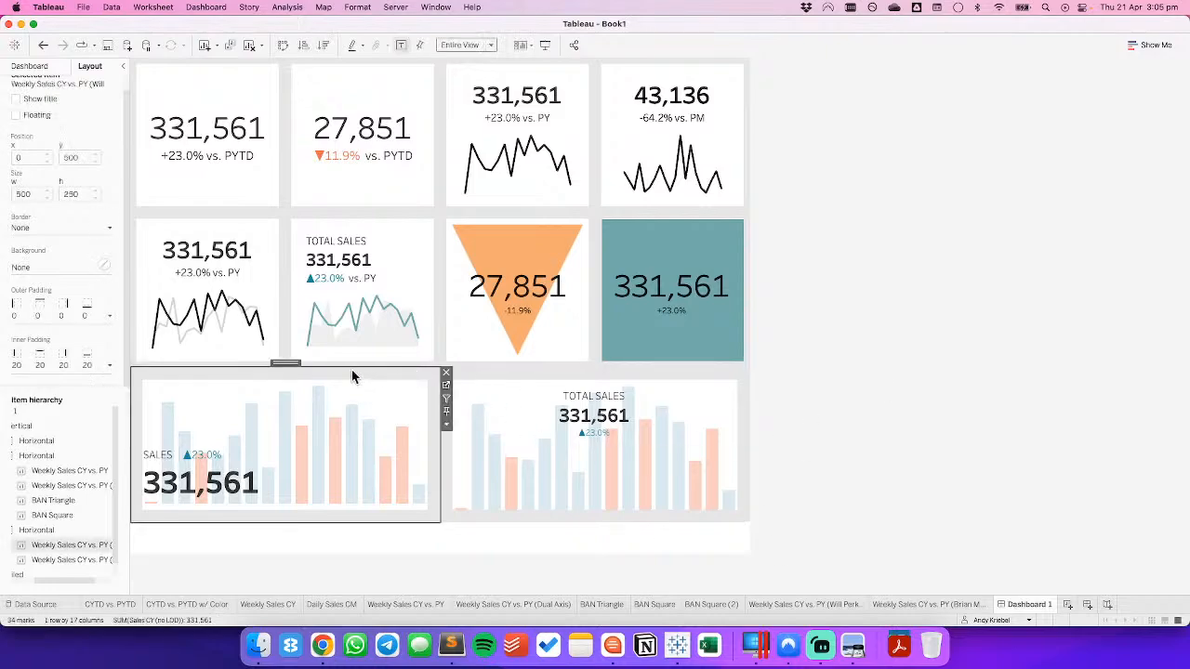
double_click(285, 362)
left_click(754, 400)
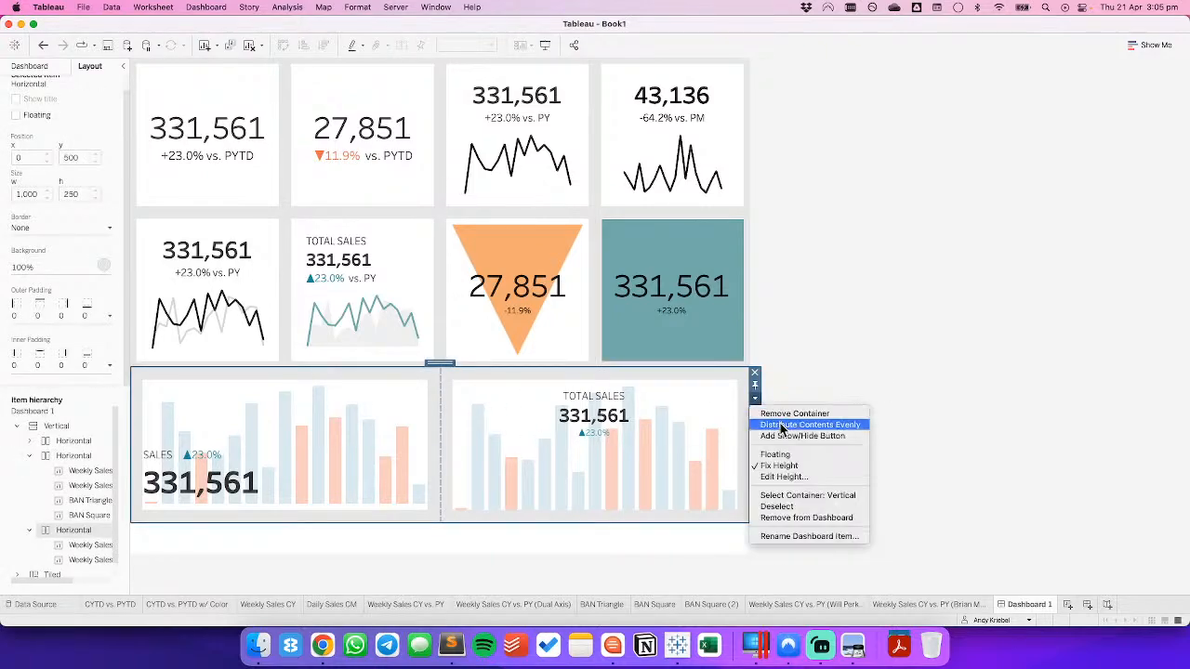
left_click(783, 426)
Distribute the three rows evenly within the outer vertical container so they fill the dashboard height.
double_click(443, 362)
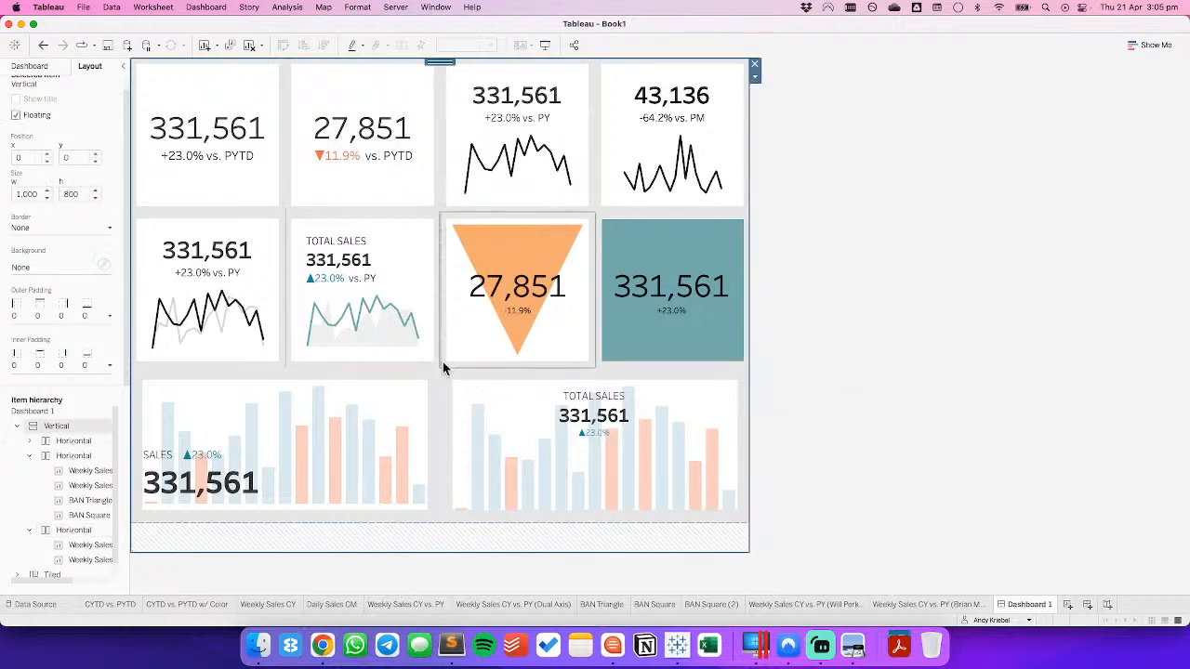
left_click(756, 78)
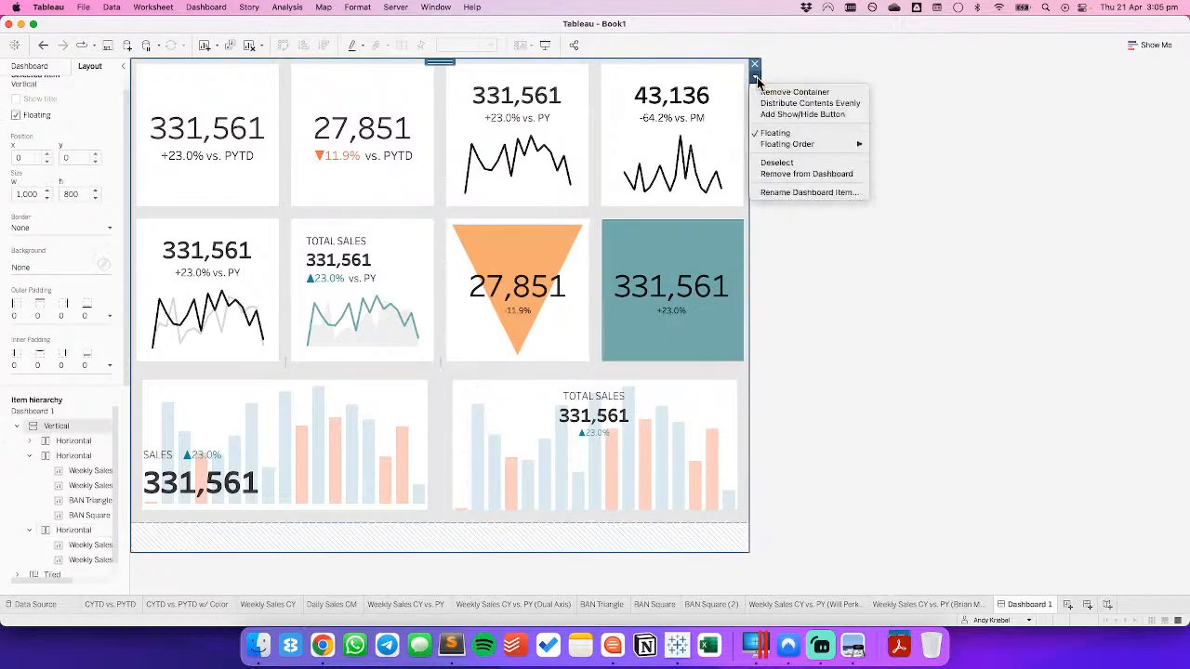
left_click(800, 103)
left_click(1010, 234)
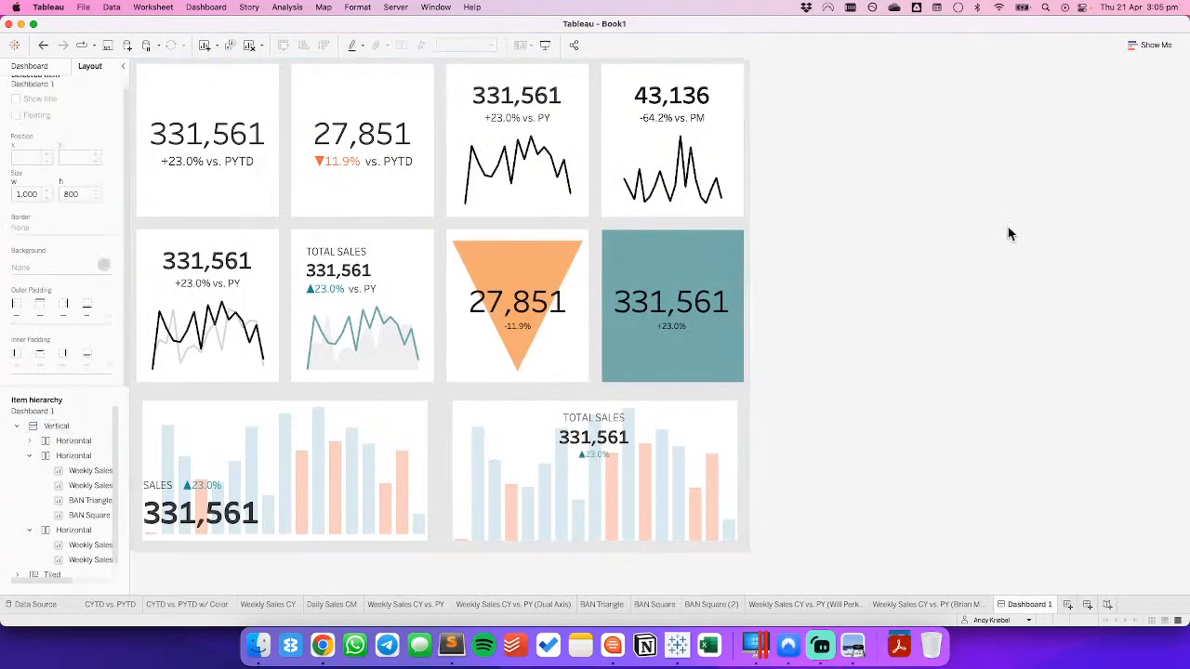